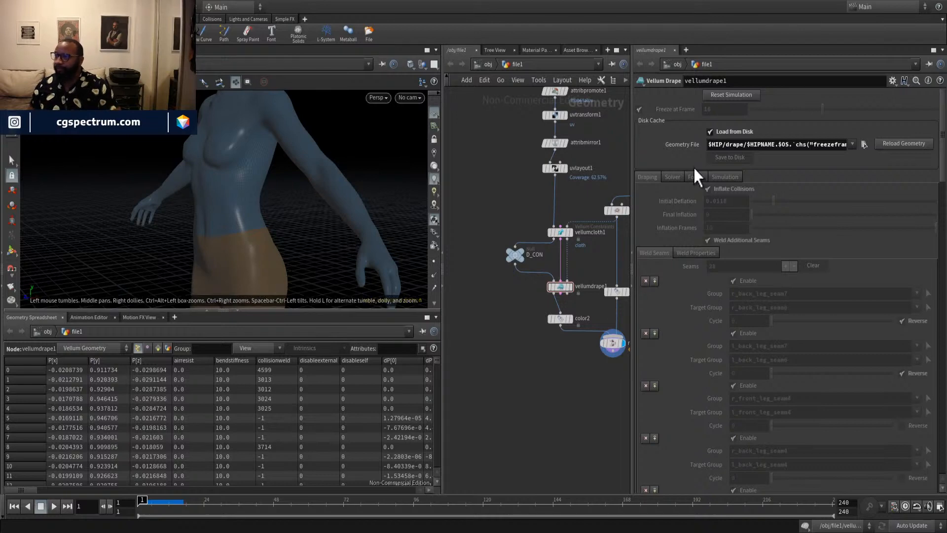
# Inspect the draped shorts up close from the back, side and front of the character.
pyautogui.moveTo(241, 140); pyautogui.dragTo(306, 252)
pyautogui.moveTo(306, 251); pyautogui.dragTo(290, 245, button='middle')
pyautogui.moveTo(290, 245); pyautogui.dragTo(302, 207)
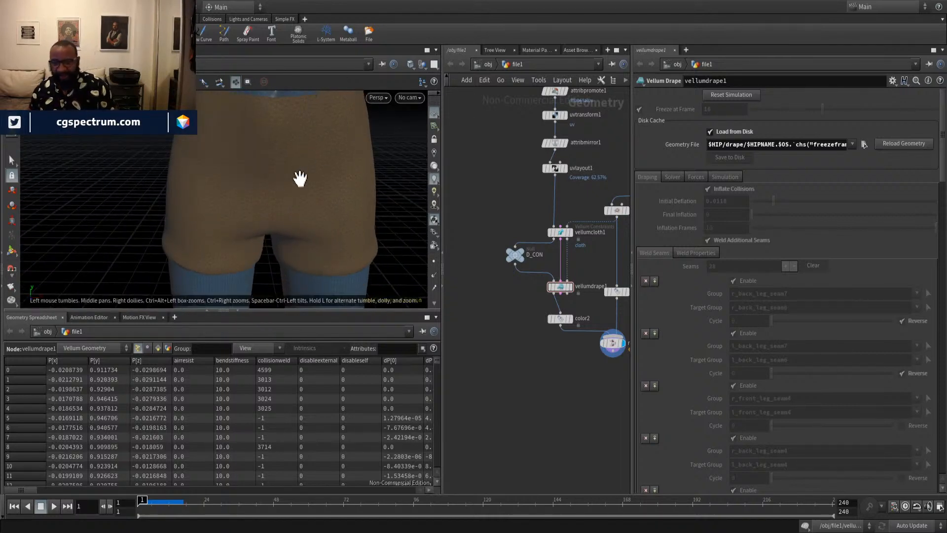
pyautogui.moveTo(301, 178); pyautogui.dragTo(217, 99)
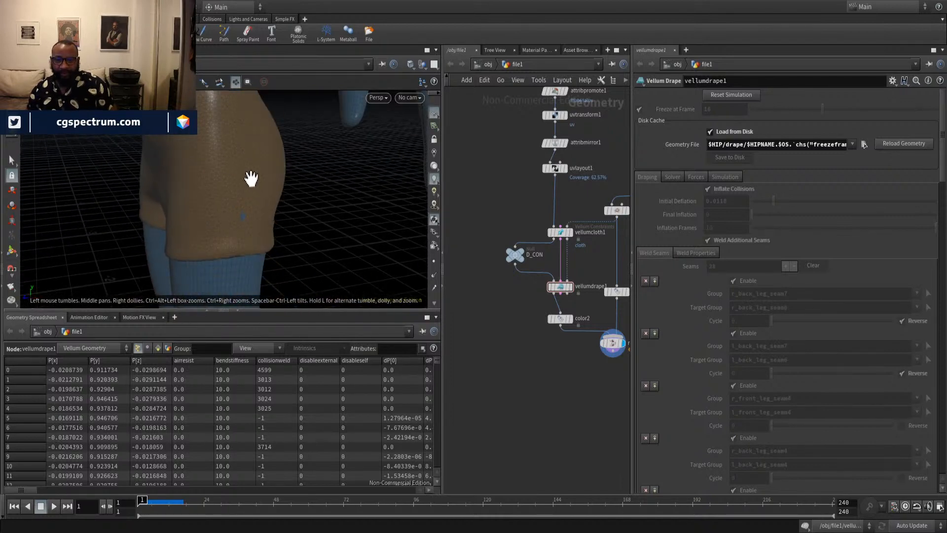
pyautogui.moveTo(249, 177); pyautogui.dragTo(198, 214)
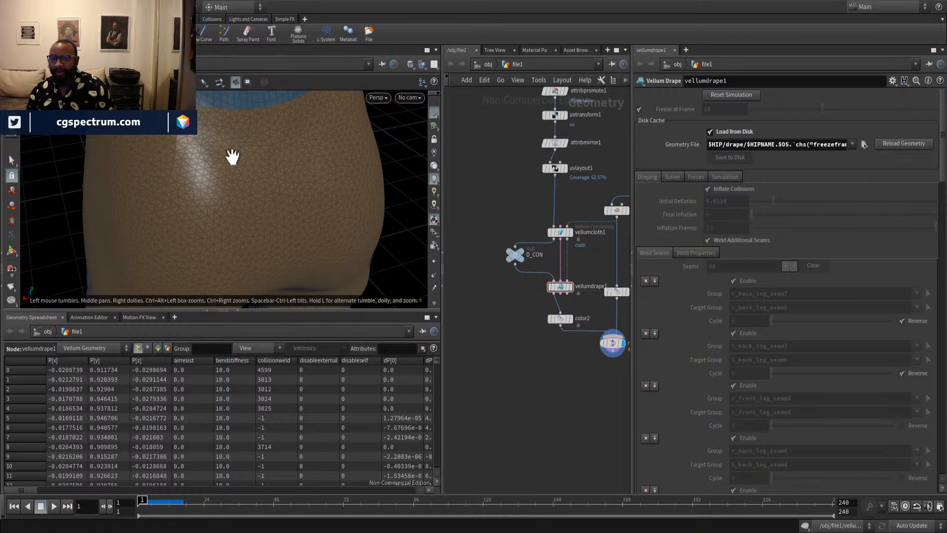
pyautogui.moveTo(295, 206); pyautogui.dragTo(286, 174)
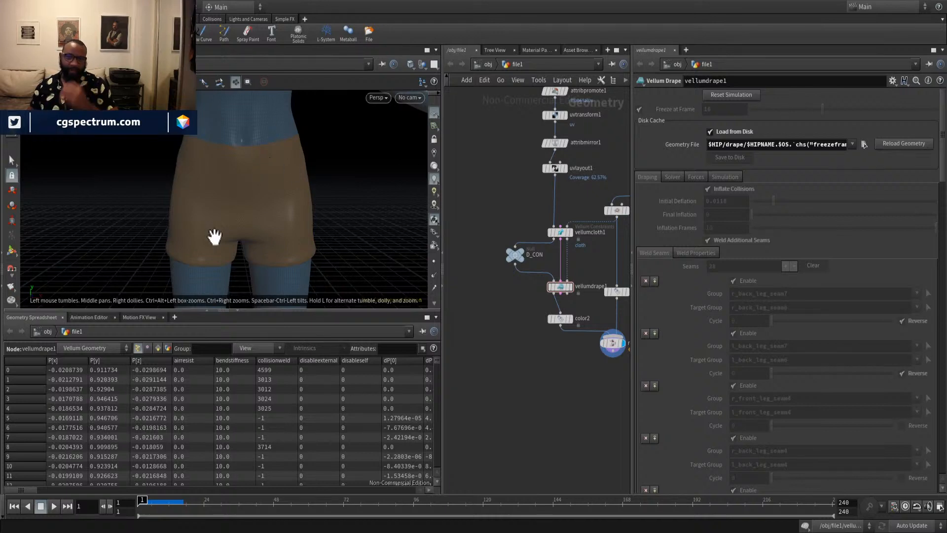
pyautogui.moveTo(232, 203); pyautogui.dragTo(282, 200)
pyautogui.moveTo(202, 235); pyautogui.dragTo(214, 211)
# Examine how the shorts sit on the whole figure, from the head and arms to the feet.
pyautogui.moveTo(213, 212); pyautogui.dragTo(277, 187, button='right')
pyautogui.moveTo(276, 186); pyautogui.dragTo(258, 169, button='middle')
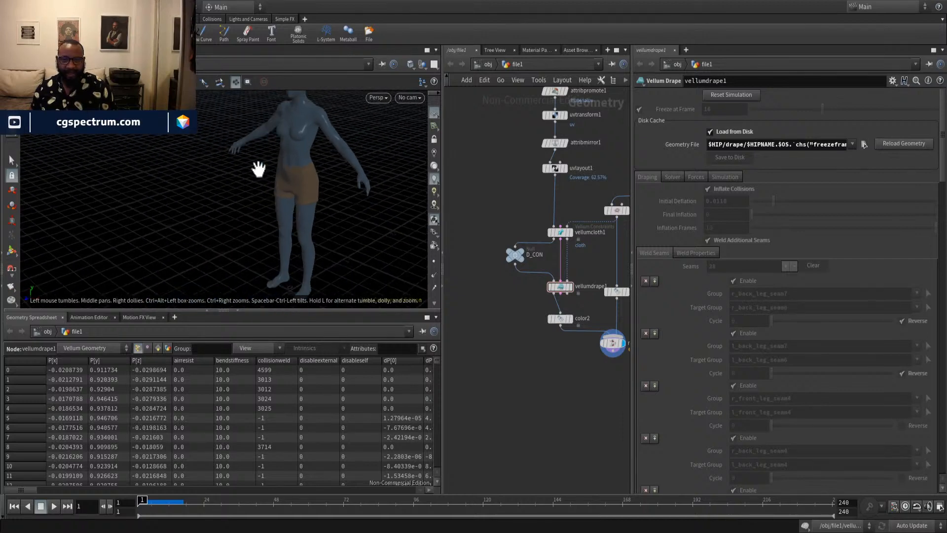
pyautogui.moveTo(326, 239); pyautogui.dragTo(173, 200)
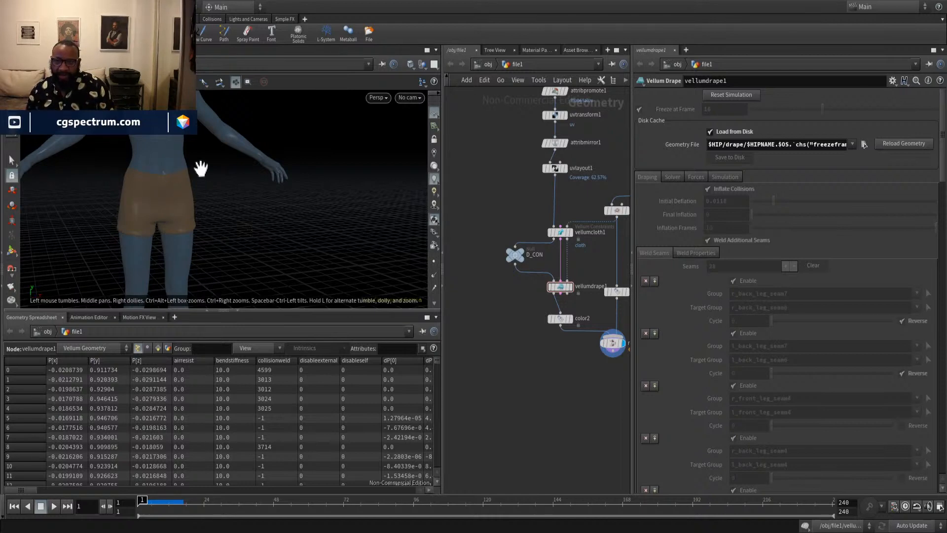
pyautogui.moveTo(200, 169); pyautogui.dragTo(208, 117)
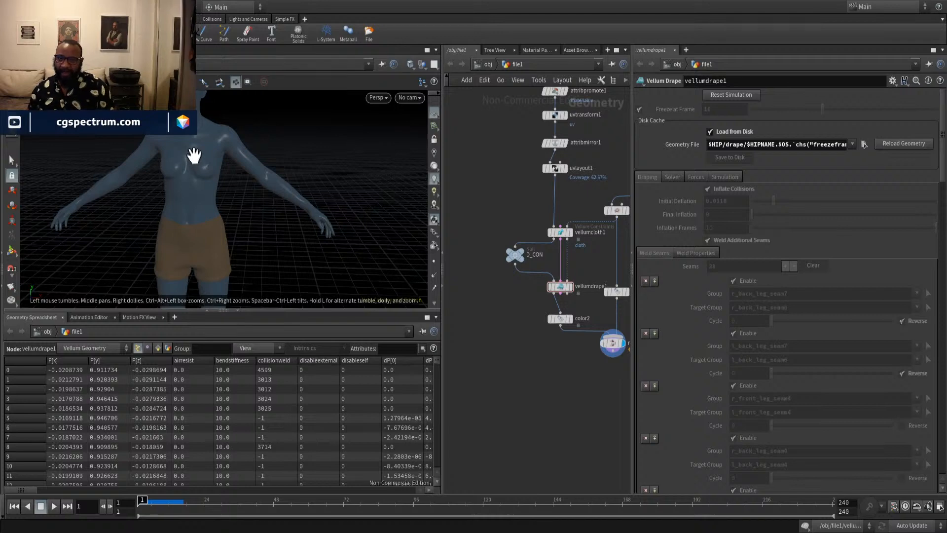
pyautogui.moveTo(193, 259); pyautogui.dragTo(236, 138, button='middle')
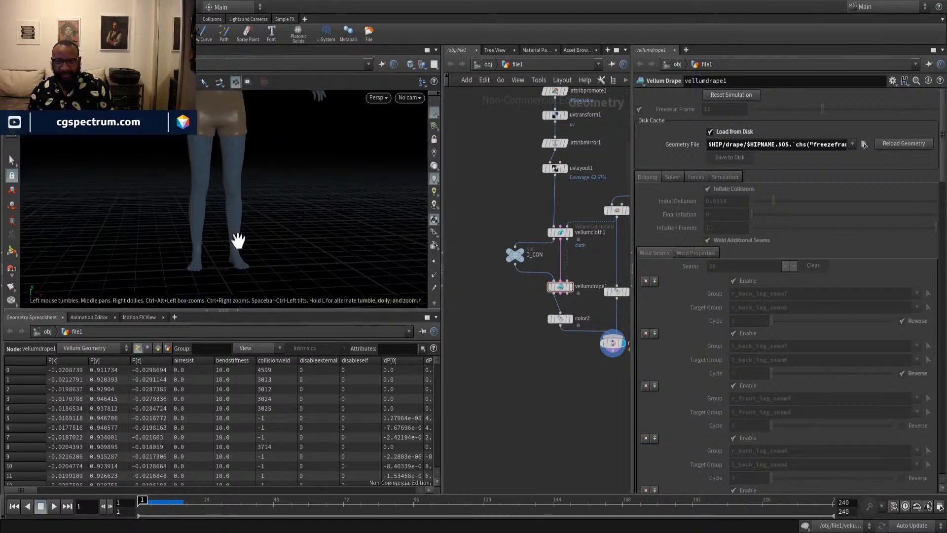
pyautogui.moveTo(247, 182); pyautogui.dragTo(195, 199)
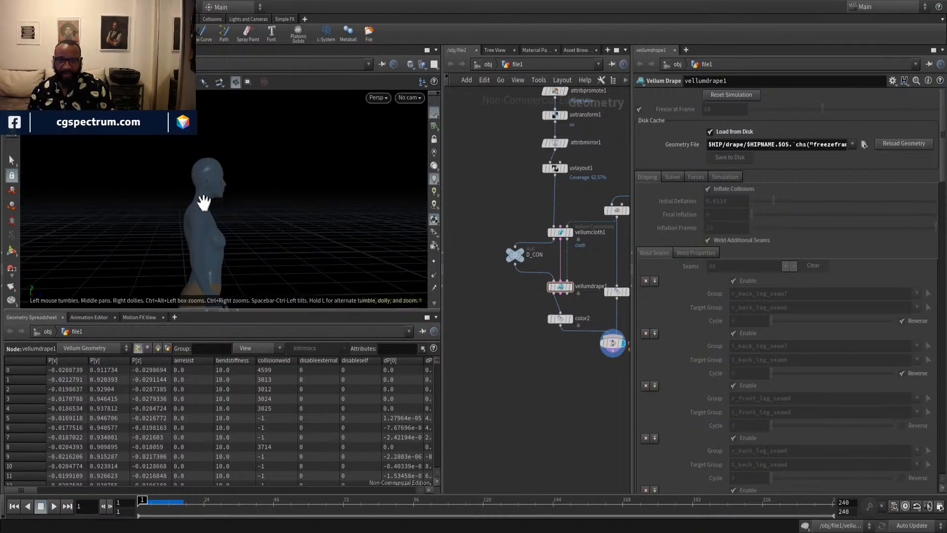
pyautogui.moveTo(225, 215); pyautogui.dragTo(213, 195)
pyautogui.moveTo(213, 195); pyautogui.dragTo(195, 136, button='middle')
# Review the attribpromote1 settings and display the output of the uvlayout1 node.
pyautogui.moveTo(514, 318); pyautogui.dragTo(514, 392, button='middle')
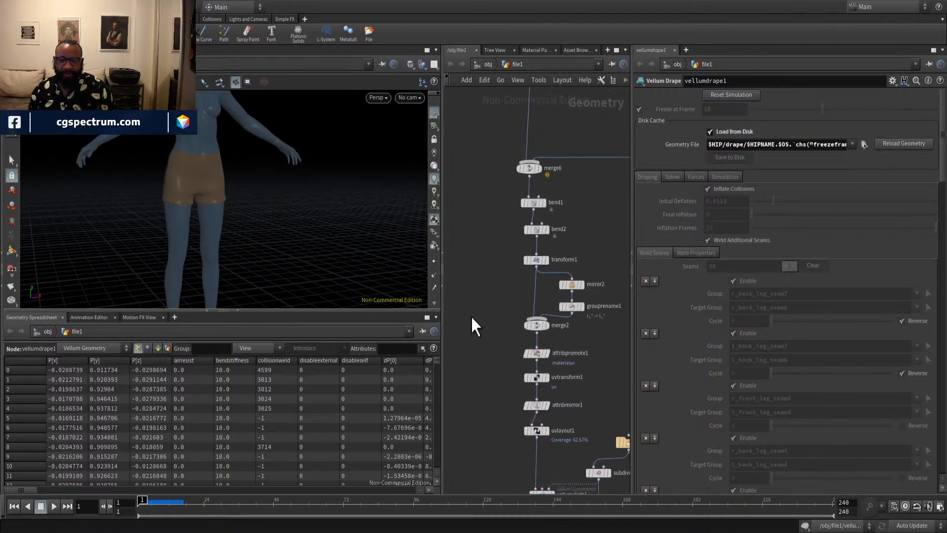
pyautogui.scroll(5, 478, 317)
pyautogui.moveTo(478, 302); pyautogui.dragTo(470, 164, button='middle')
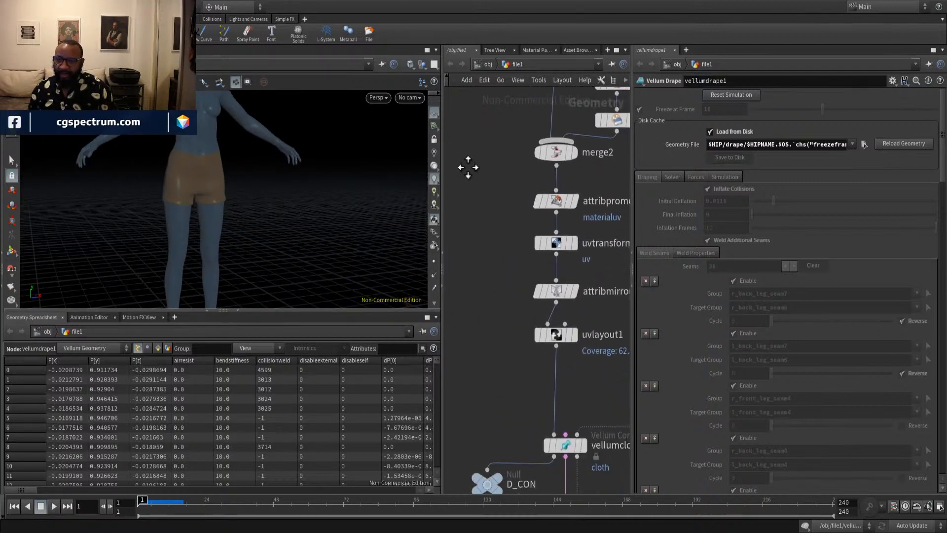
pyautogui.click(534, 209)
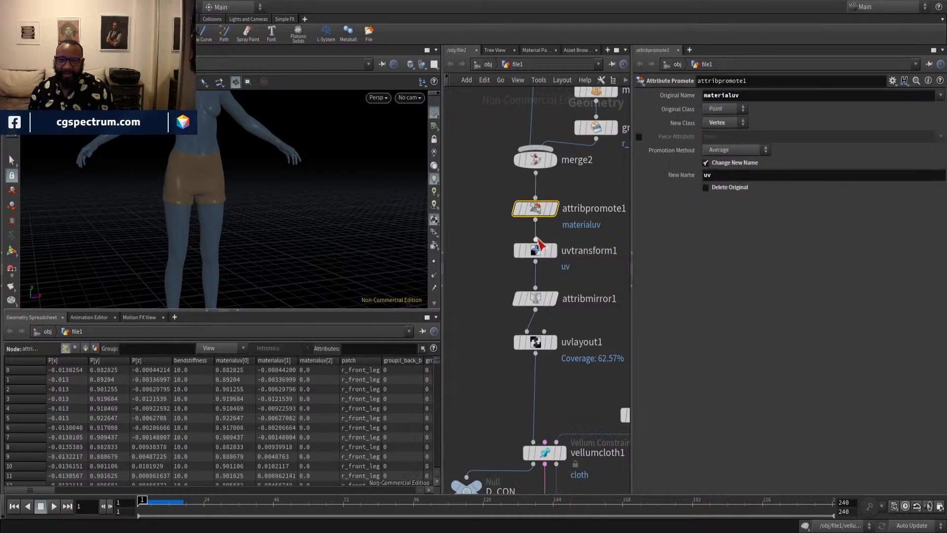
pyautogui.click(528, 329)
pyautogui.click(556, 307)
pyautogui.moveTo(296, 200); pyautogui.dragTo(256, 118)
pyautogui.scroll(3, 244, 195)
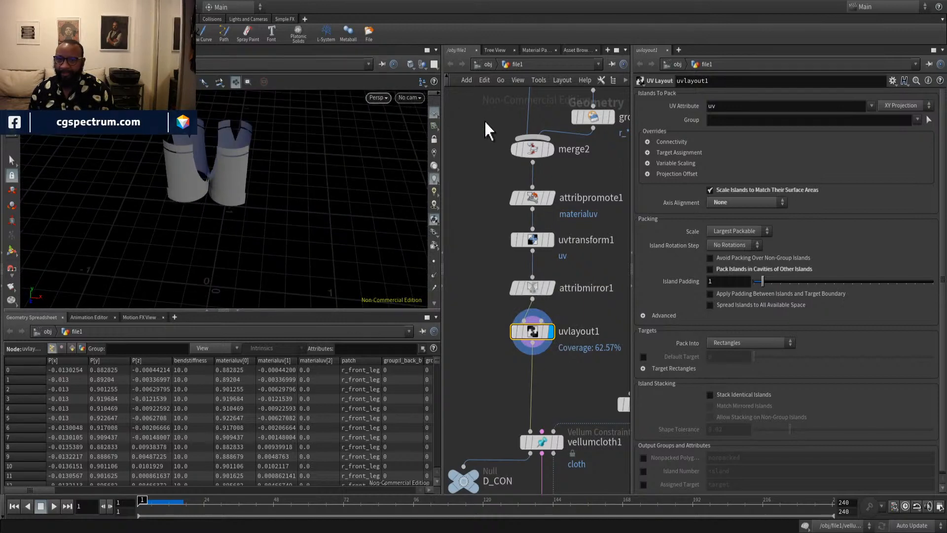
# Show the UV view and examine the packed UV islands of the shorts' pattern pieces.
pyautogui.hotkey('space', '5')
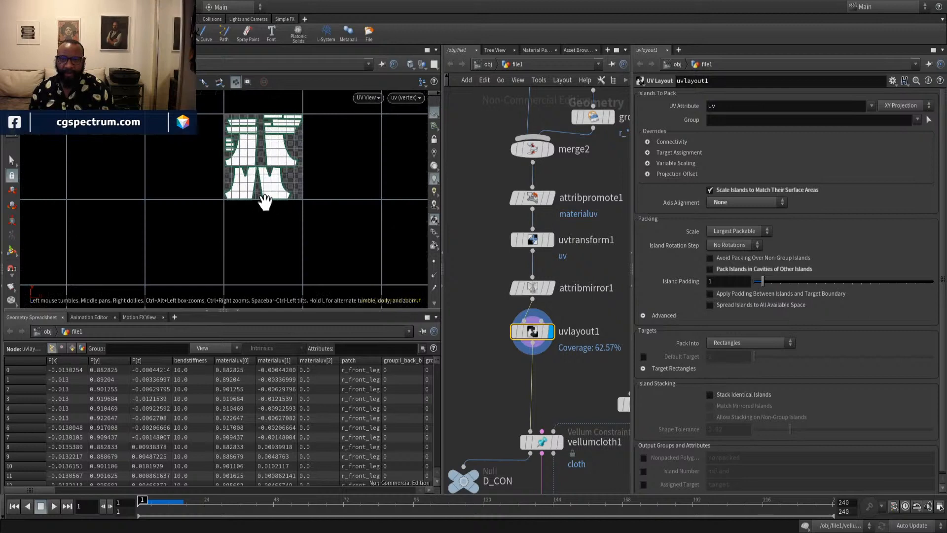
pyautogui.scroll(-1, 260, 201)
pyautogui.scroll(2, 248, 228)
pyautogui.scroll(1, 248, 228)
pyautogui.moveTo(556, 359); pyautogui.dragTo(559, 294, button='middle')
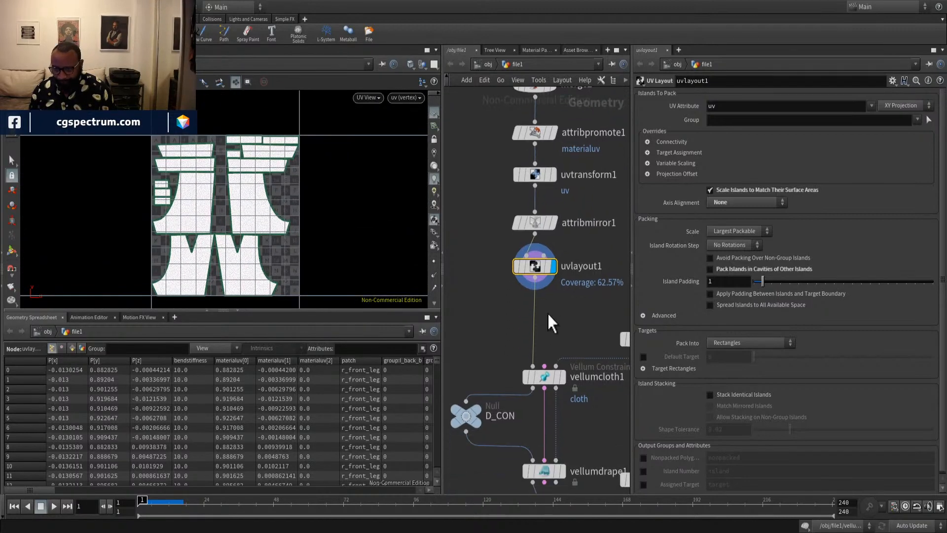
# Display the color2 node to check its UVs, and return to the perspective view of the draped shorts.
pyautogui.moveTo(556, 337); pyautogui.dragTo(513, 307, button='middle')
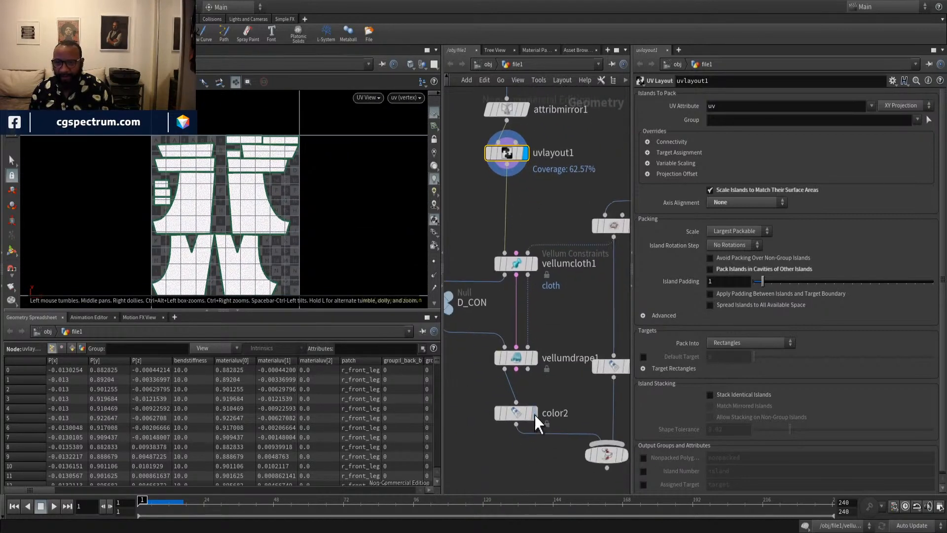
pyautogui.click(534, 414)
pyautogui.moveTo(264, 265); pyautogui.dragTo(305, 174, button='middle')
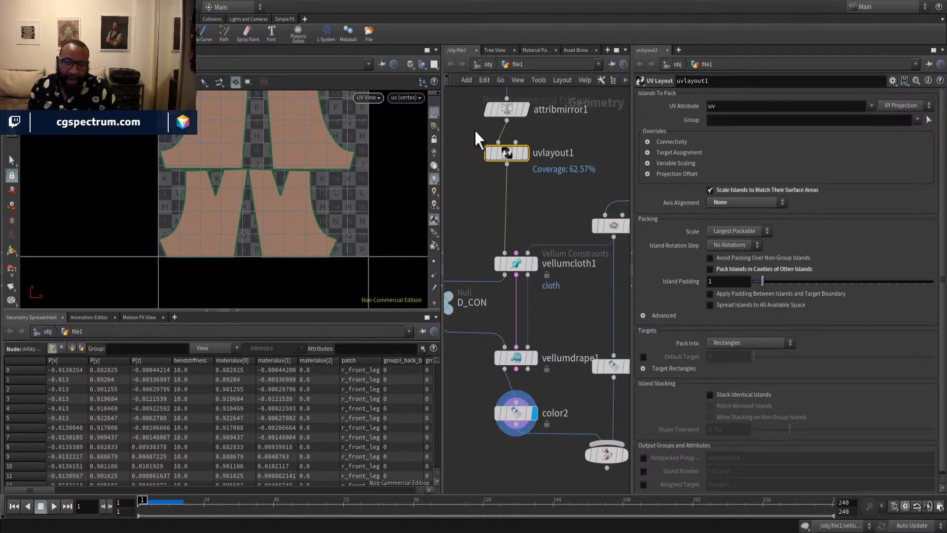
pyautogui.hotkey('space', '1')
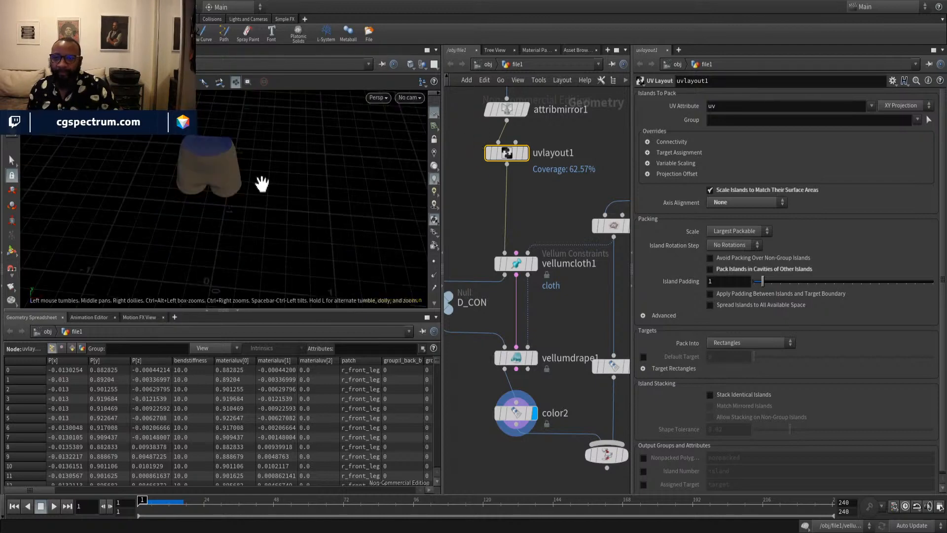
pyautogui.moveTo(262, 182); pyautogui.dragTo(217, 247)
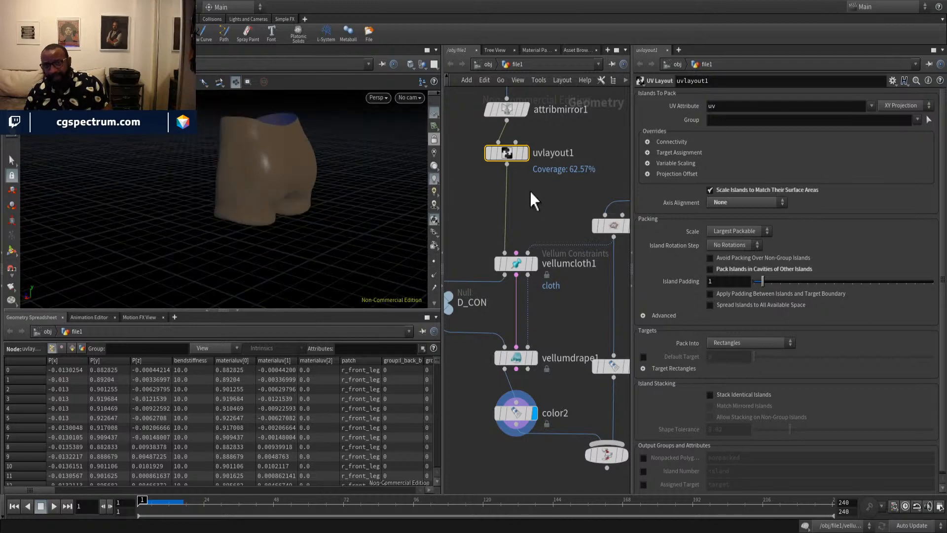
# Select the three belt patch nodes above merge3 to review their edge length and seam settings.
pyautogui.moveTo(583, 176); pyautogui.dragTo(576, 227, button='middle')
pyautogui.scroll(-5, 576, 227)
pyautogui.moveTo(486, 207)
pyautogui.mouseDown(button='middle')
pyautogui.moveTo(522, 336)
pyautogui.moveTo(533, 446)
pyautogui.mouseUp(button='middle')
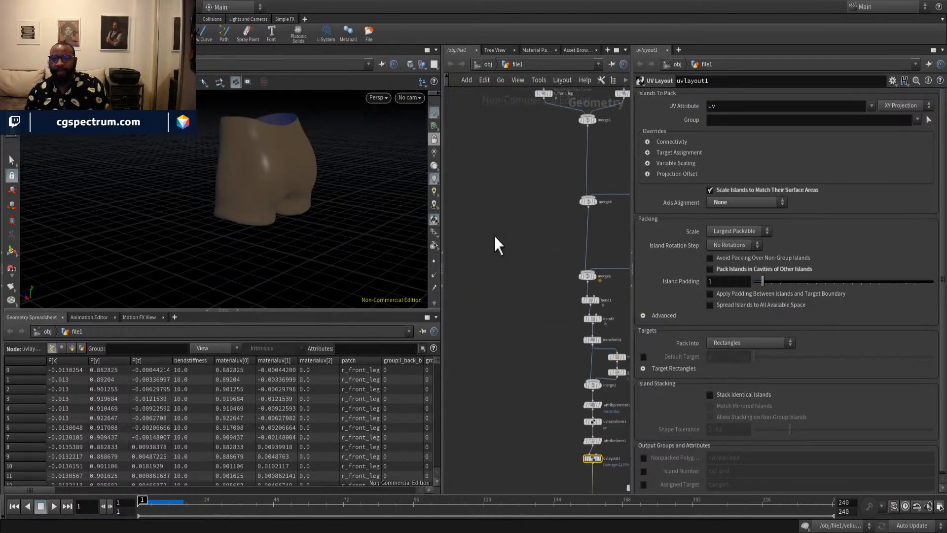
pyautogui.moveTo(483, 94)
pyautogui.mouseDown(button='middle')
pyautogui.moveTo(533, 336)
pyautogui.moveTo(482, 201)
pyautogui.moveTo(562, 220)
pyautogui.moveTo(497, 220)
pyautogui.moveTo(545, 220)
pyautogui.mouseUp(button='middle')
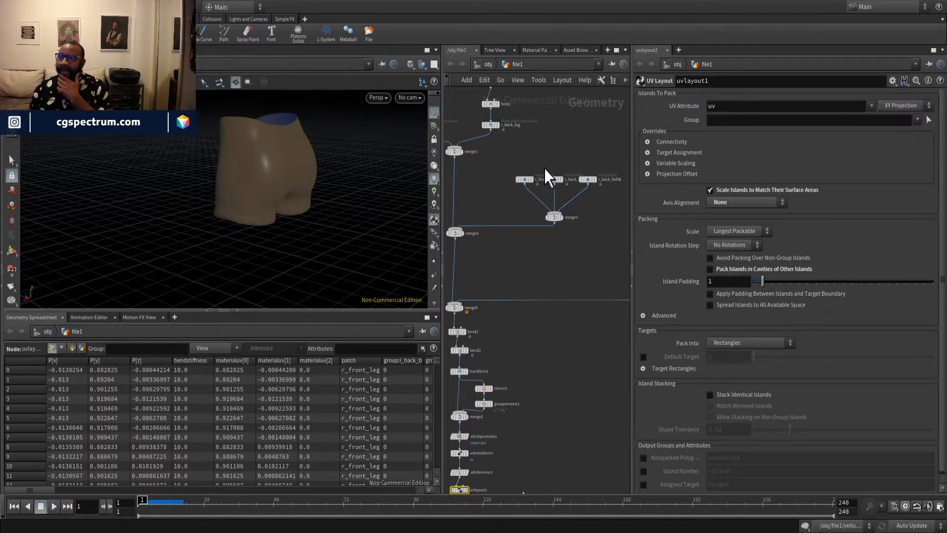
pyautogui.moveTo(494, 153); pyautogui.dragTo(603, 189)
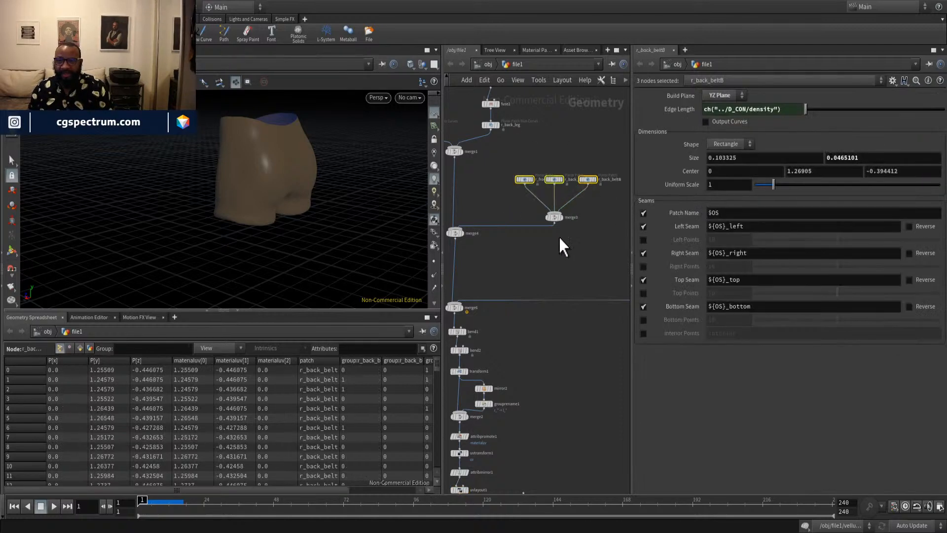
# Select the D_CON null node beside vellumcloth1 and review its density parameter.
pyautogui.moveTo(500, 276); pyautogui.dragTo(548, 205, button='middle')
pyautogui.moveTo(510, 286); pyautogui.dragTo(579, 197, button='middle')
pyautogui.scroll(5, 568, 322)
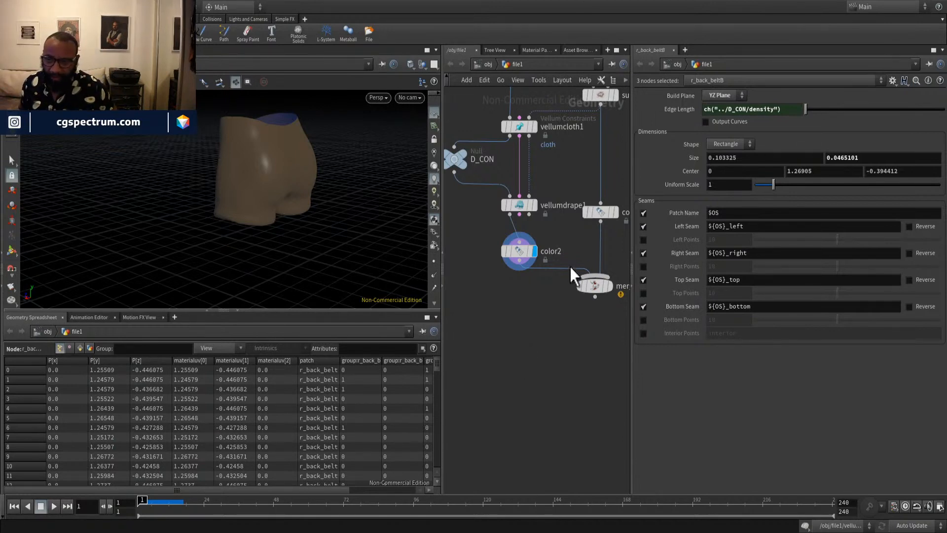
pyautogui.moveTo(549, 297); pyautogui.dragTo(525, 328, button='middle')
pyautogui.moveTo(542, 210); pyautogui.dragTo(574, 289, button='middle')
pyautogui.click(471, 295)
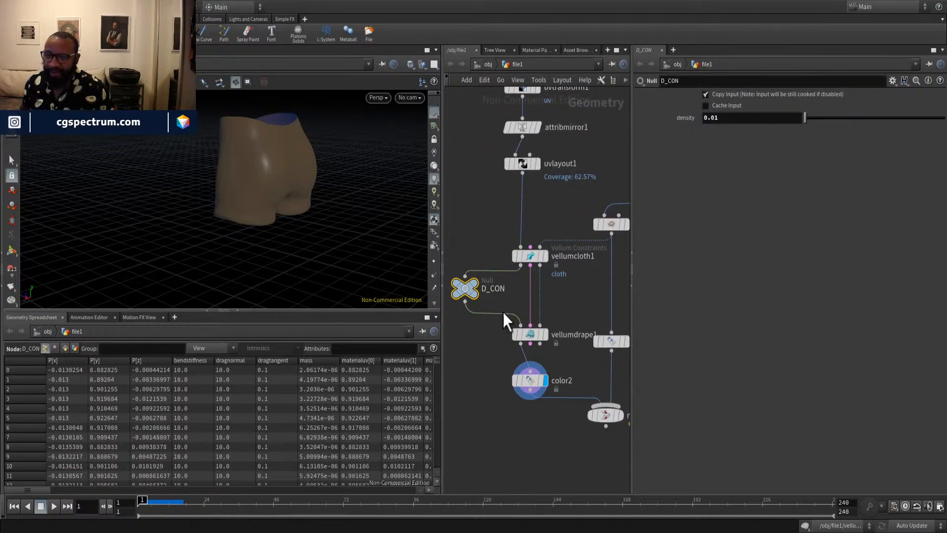
pyautogui.moveTo(485, 228); pyautogui.dragTo(527, 220, button='middle')
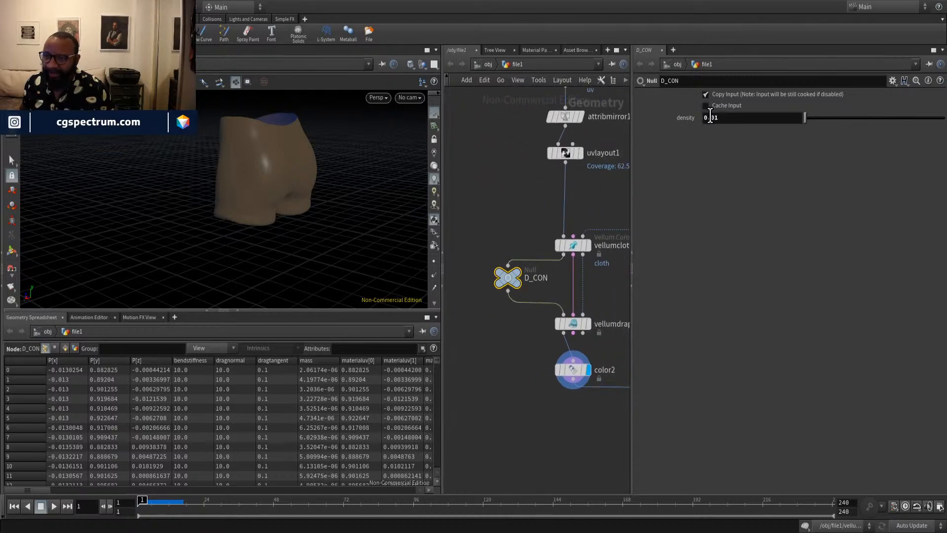
pyautogui.scroll(-3, 503, 235)
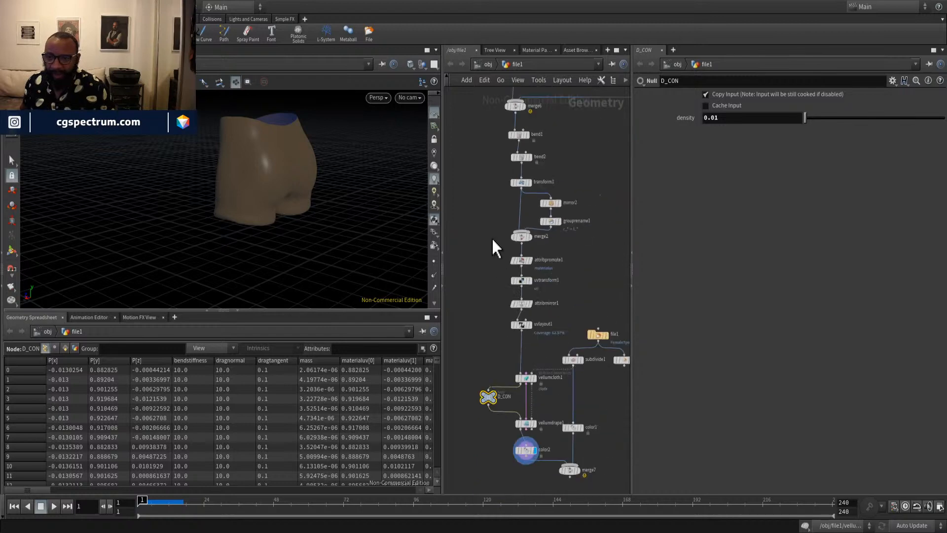
# Select the r_front_leg and r_back_leg patch nodes to review how their interior edge length references D_CON's density.
pyautogui.moveTo(495, 247); pyautogui.dragTo(503, 456, button='middle')
pyautogui.moveTo(502, 325); pyautogui.dragTo(479, 441, button='middle')
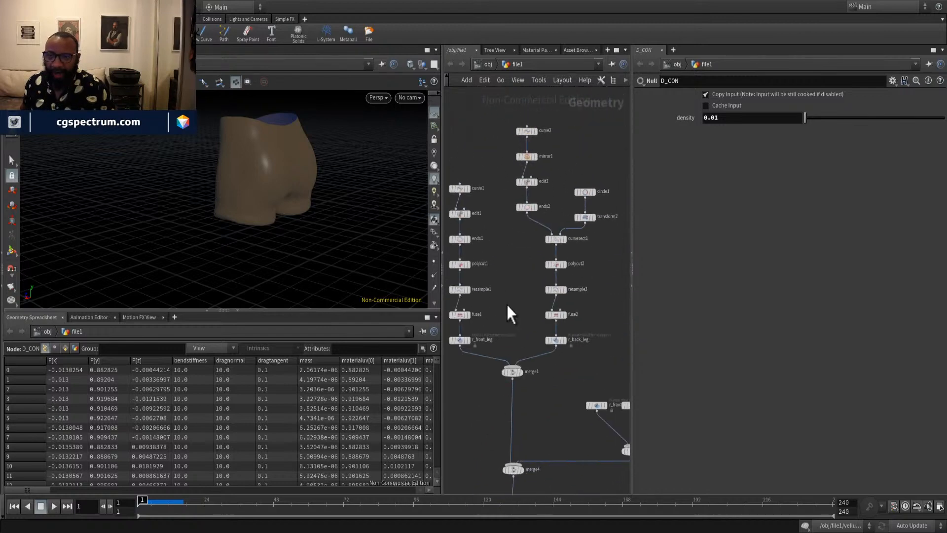
pyautogui.moveTo(508, 294); pyautogui.dragTo(530, 248, button='middle')
pyautogui.moveTo(466, 330); pyautogui.dragTo(519, 282)
pyautogui.click(579, 294)
# Check the belt patches, then select r_front_hem and r_front_hem1 to review their interior edge length expression.
pyautogui.moveTo(614, 298); pyautogui.dragTo(514, 197, button='middle')
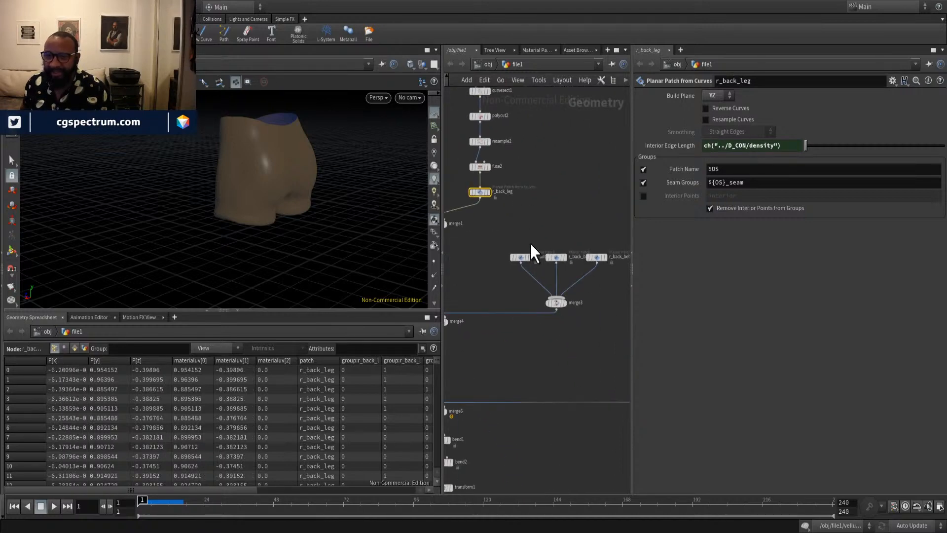
pyautogui.moveTo(604, 273); pyautogui.dragTo(579, 324)
pyautogui.moveTo(579, 324); pyautogui.dragTo(543, 310, button='middle')
pyautogui.moveTo(568, 253); pyautogui.dragTo(567, 254)
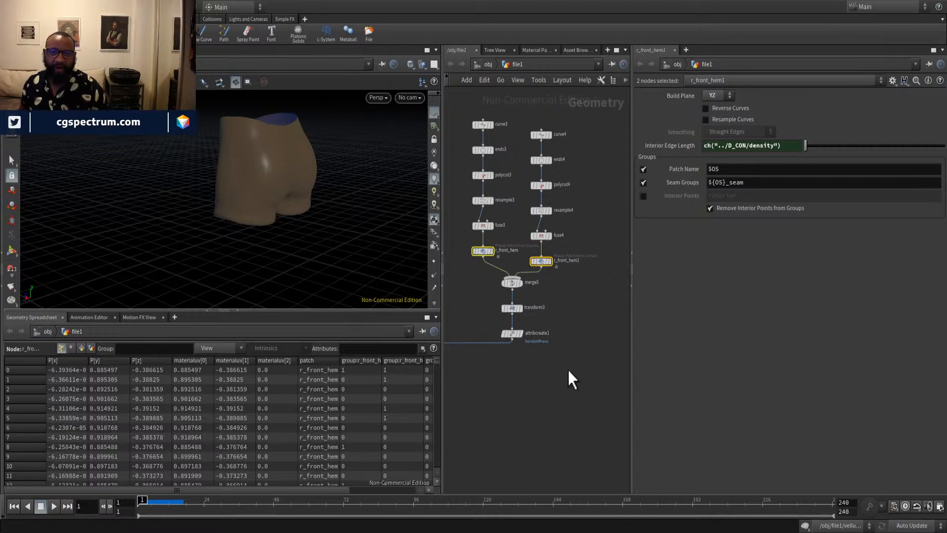
# Select the color2 node to review its colour settings and display color1 to view the bare body.
pyautogui.moveTo(538, 409); pyautogui.dragTo(622, 97, button='middle')
pyautogui.scroll(4, 538, 319)
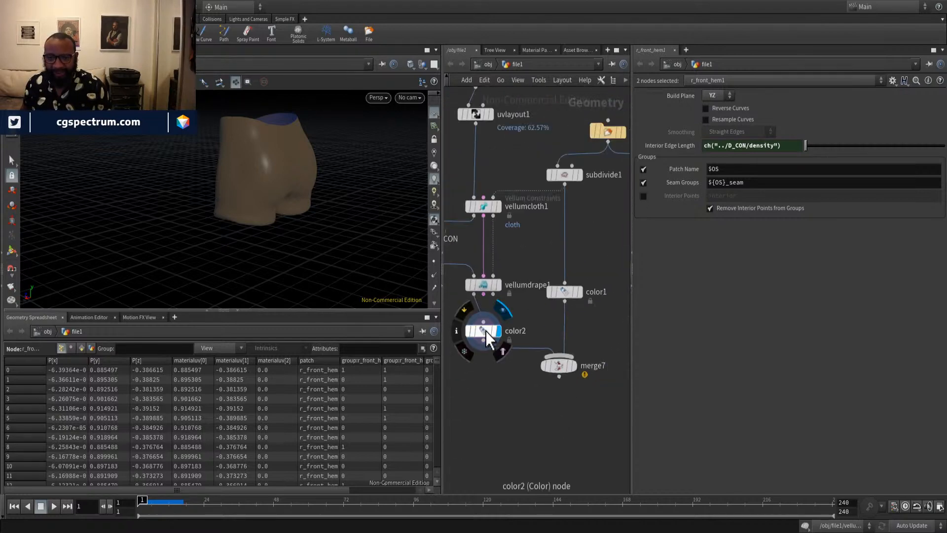
pyautogui.click(483, 330)
pyautogui.click(580, 291)
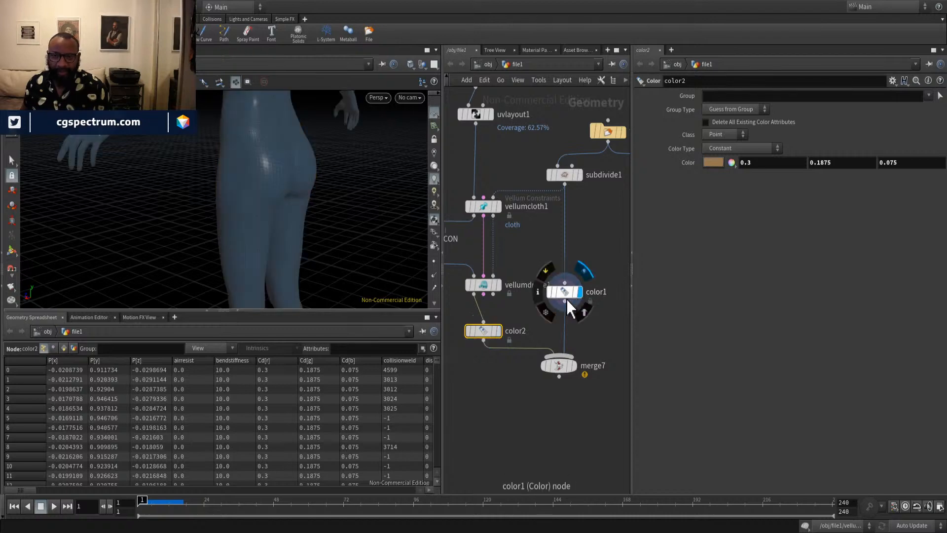
pyautogui.moveTo(404, 266); pyautogui.dragTo(304, 250)
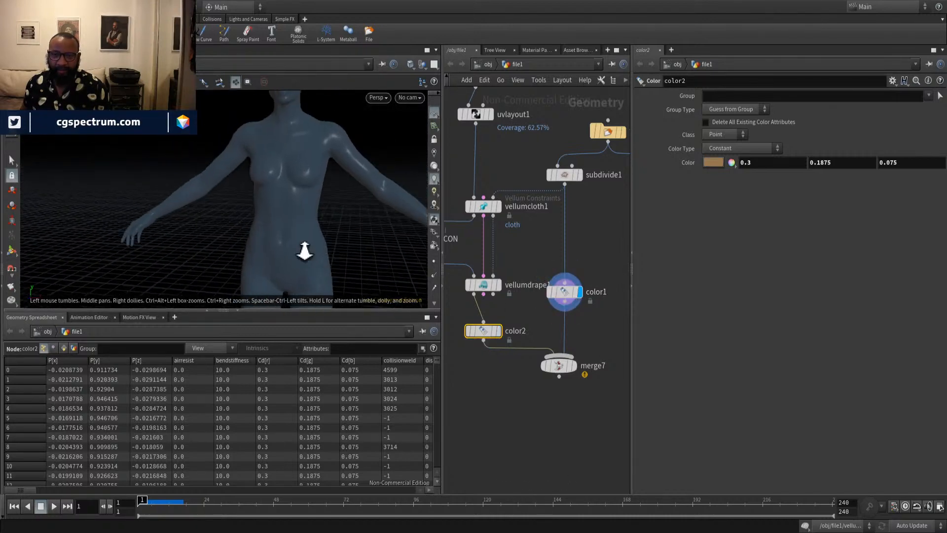
pyautogui.moveTo(304, 250); pyautogui.dragTo(256, 245, button='right')
# Display the merge7 node and examine the body together with the draped shorts.
pyautogui.click(575, 365)
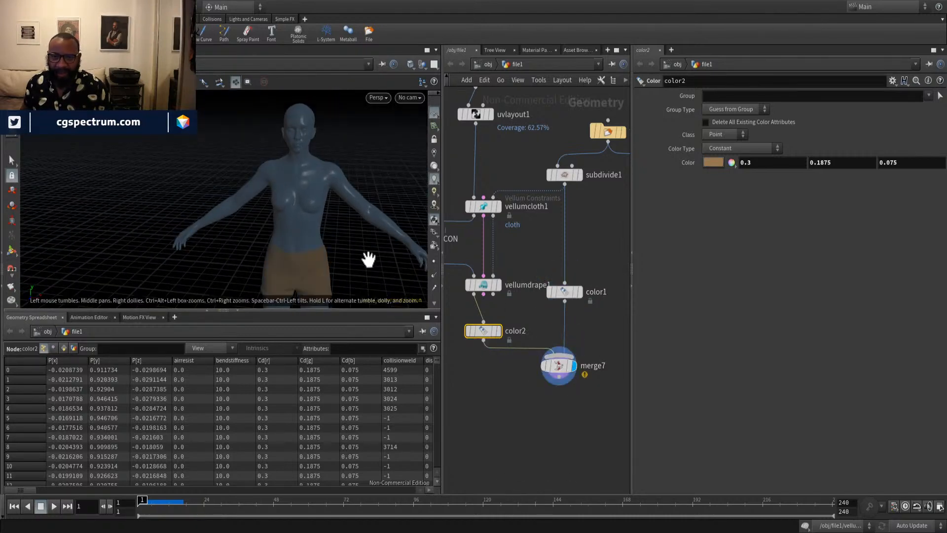
pyautogui.moveTo(368, 258); pyautogui.dragTo(325, 182, button='middle')
pyautogui.moveTo(326, 182); pyautogui.dragTo(338, 171)
pyautogui.moveTo(338, 171); pyautogui.dragTo(296, 205, button='right')
pyautogui.moveTo(296, 205); pyautogui.dragTo(271, 233)
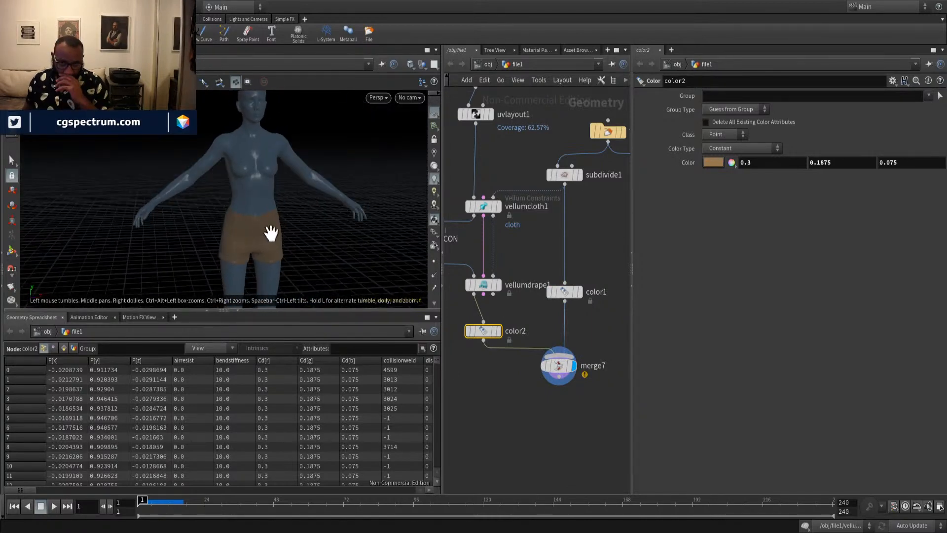
pyautogui.moveTo(529, 328); pyautogui.dragTo(561, 330, button='middle')
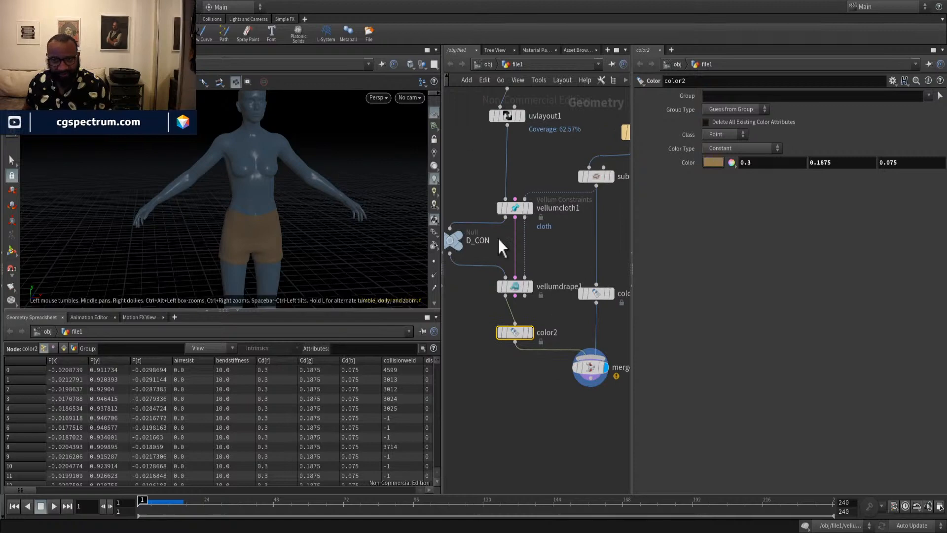
# Select the vellumdrape1 node and review the geometry file path of its disk cache.
pyautogui.click(513, 286)
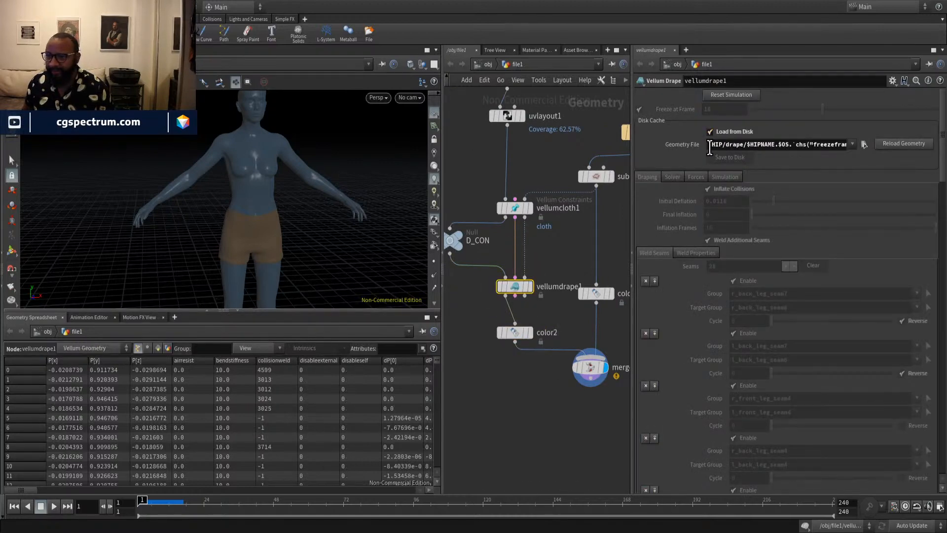
pyautogui.moveTo(709, 147); pyautogui.dragTo(863, 149)
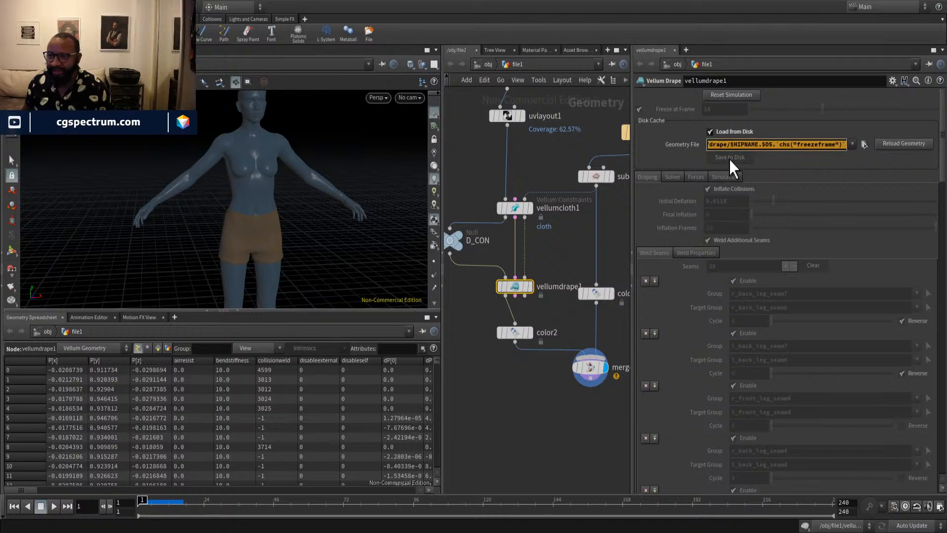
pyautogui.click(788, 146)
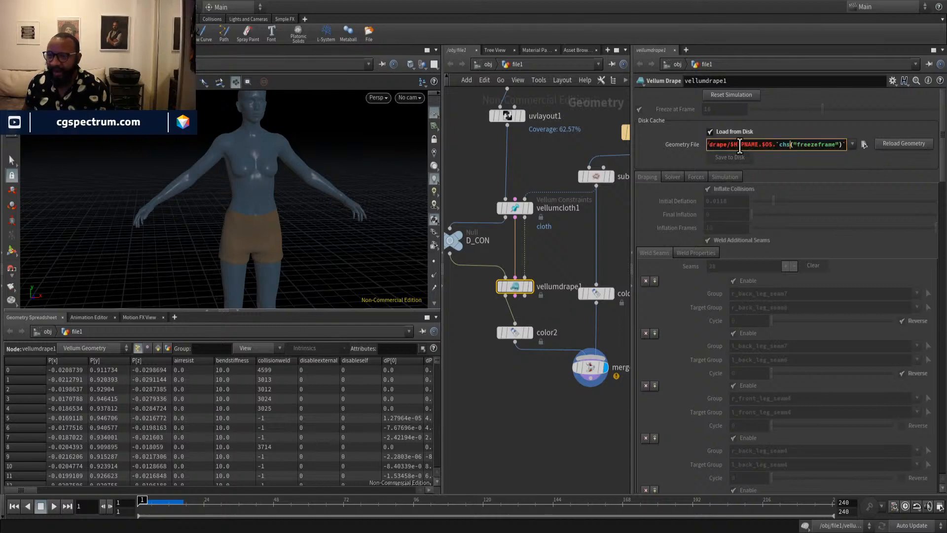
pyautogui.moveTo(735, 144); pyautogui.dragTo(761, 163)
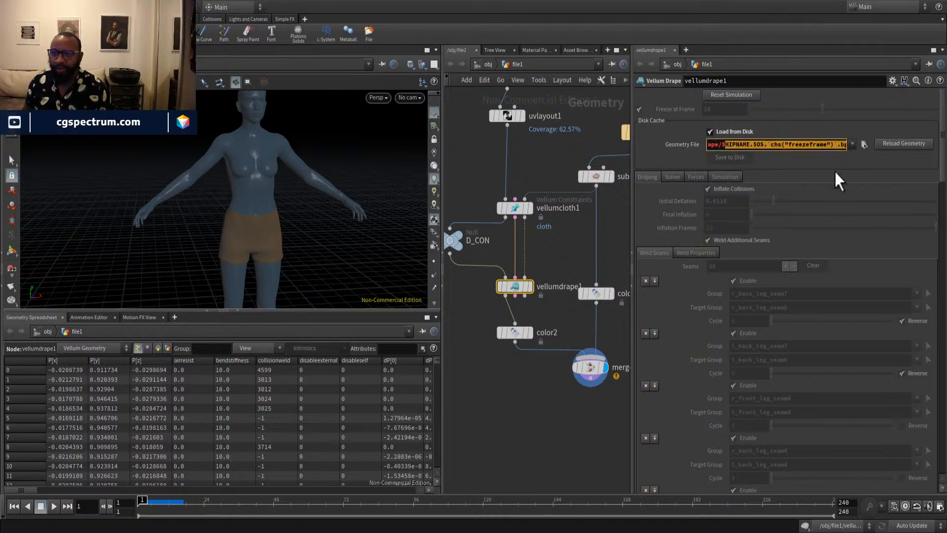
pyautogui.click(829, 149)
pyautogui.press('Right')
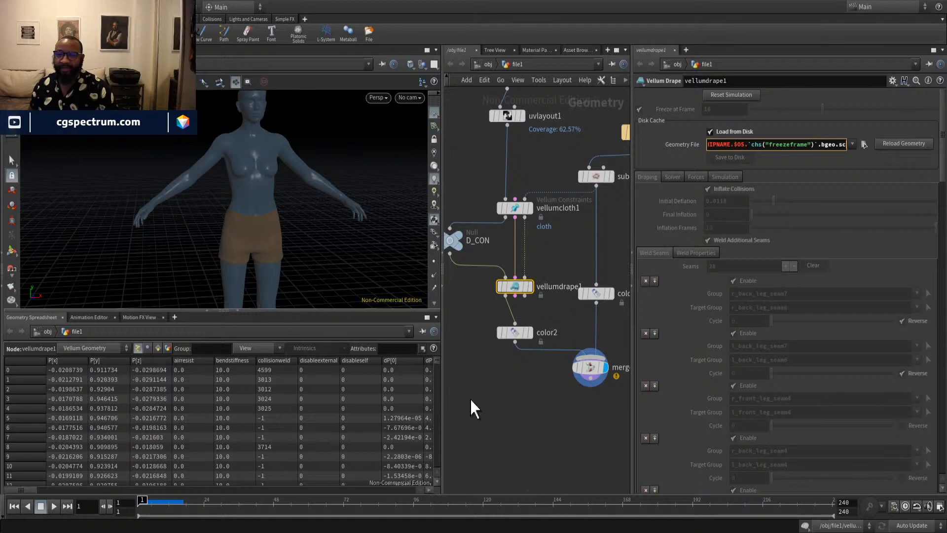
# Move the color2, color1 and merge7 nodes clear of vellumdrape1, with color2 placed beside the body branch.
pyautogui.keyDown('alt'); pyautogui.moveTo(296, 180); pyautogui.dragTo(306, 232); pyautogui.keyUp('alt')
pyautogui.moveTo(544, 424); pyautogui.dragTo(540, 393, button='middle')
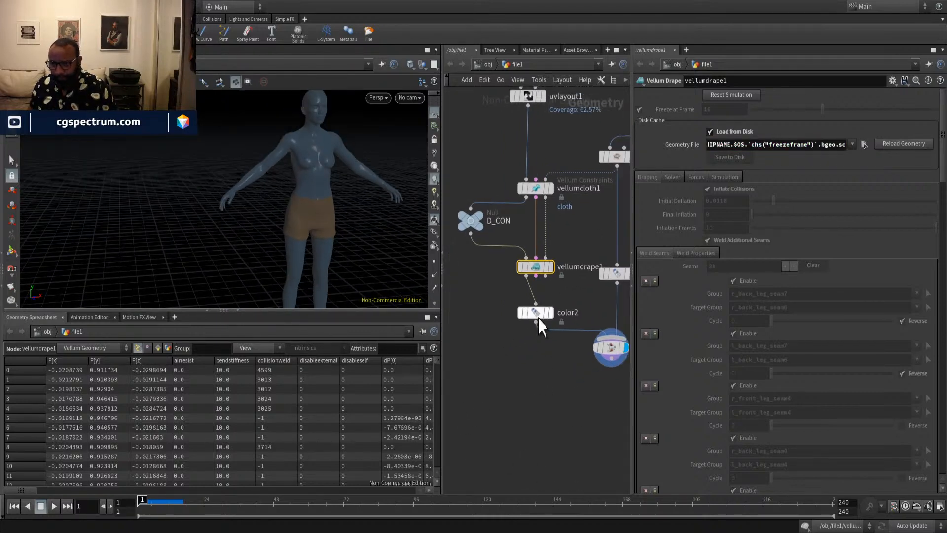
pyautogui.moveTo(538, 318); pyautogui.dragTo(575, 312)
pyautogui.moveTo(568, 316); pyautogui.dragTo(486, 321, button='middle')
pyautogui.moveTo(570, 307); pyautogui.dragTo(570, 277, button='middle')
pyautogui.moveTo(593, 223); pyautogui.dragTo(508, 342)
pyautogui.moveTo(488, 284); pyautogui.dragTo(555, 284)
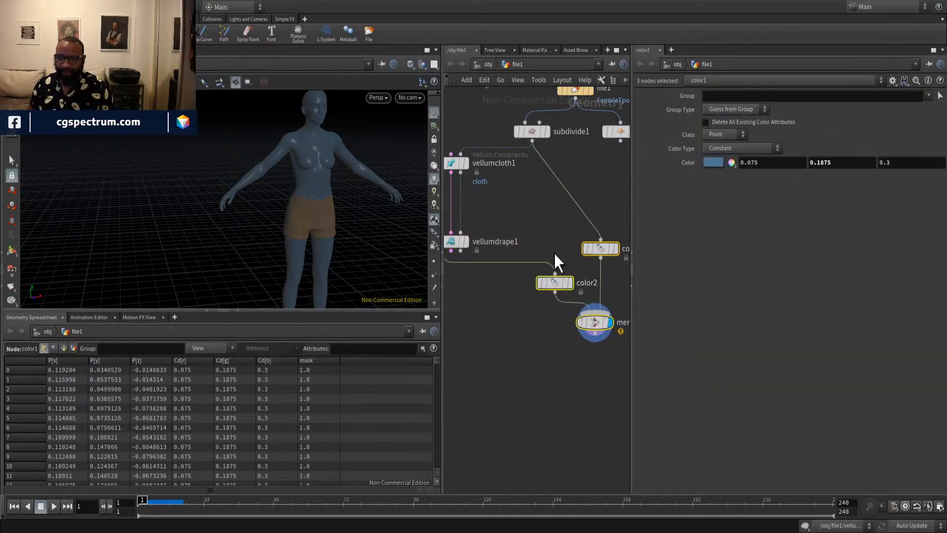
# Move the file1, subdivide1 and clip1 nodes together so that subdivide1 lines up directly above color1.
pyautogui.moveTo(554, 253); pyautogui.dragTo(537, 327, button='middle')
pyautogui.moveTo(498, 153); pyautogui.dragTo(628, 212)
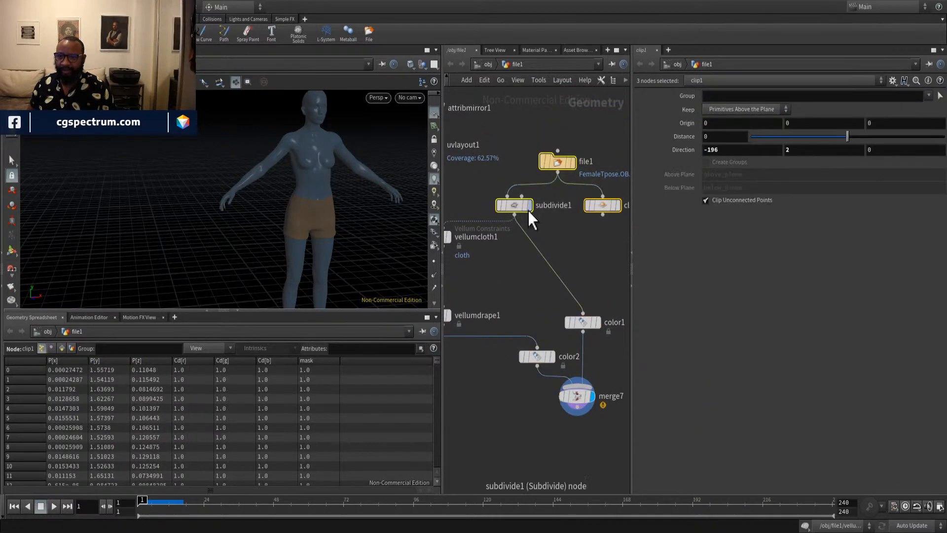
pyautogui.moveTo(528, 211); pyautogui.dragTo(585, 209)
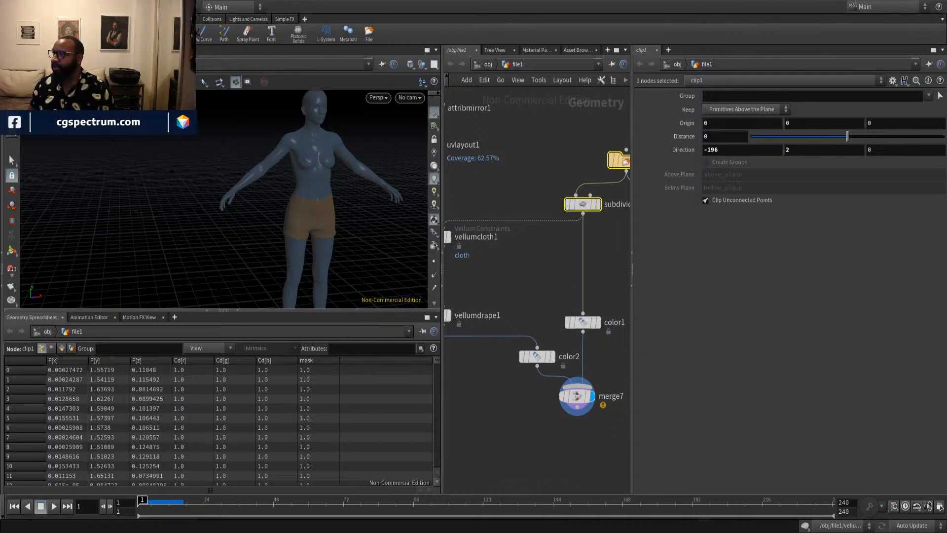
# Add a Null node below vellumdrape1 and connect it to the first output of vellumdrape1.
pyautogui.moveTo(492, 422); pyautogui.dragTo(597, 383, button='middle')
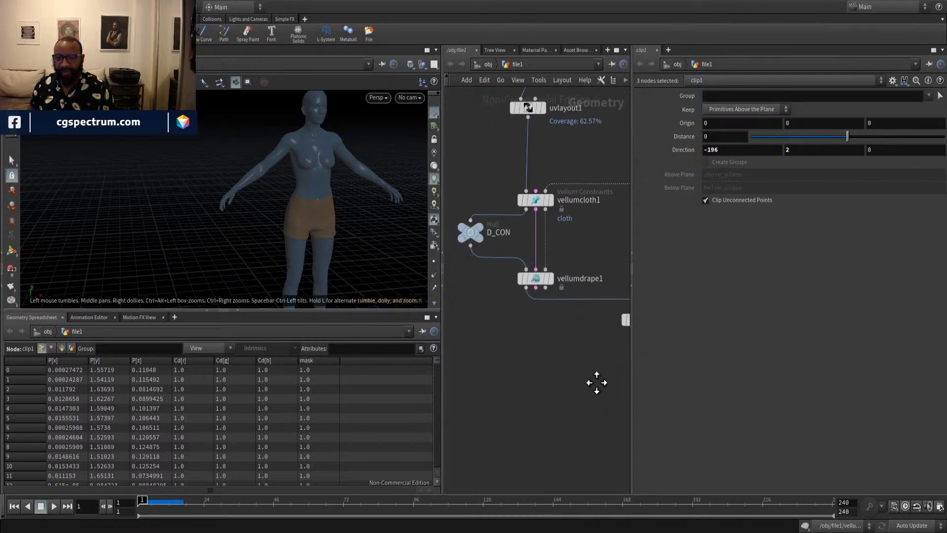
pyautogui.moveTo(533, 357); pyautogui.dragTo(516, 337, button='middle')
pyautogui.scroll(3, 529, 331)
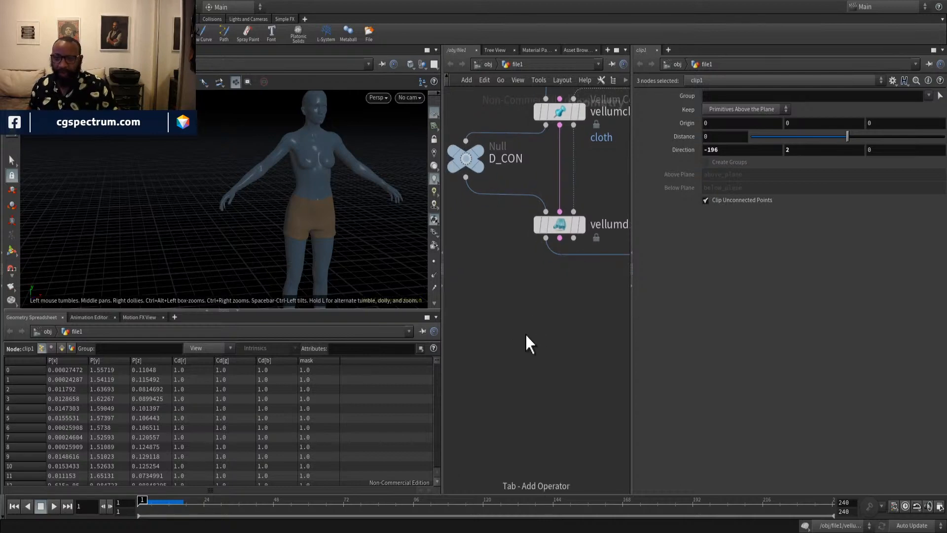
pyautogui.press('Return')
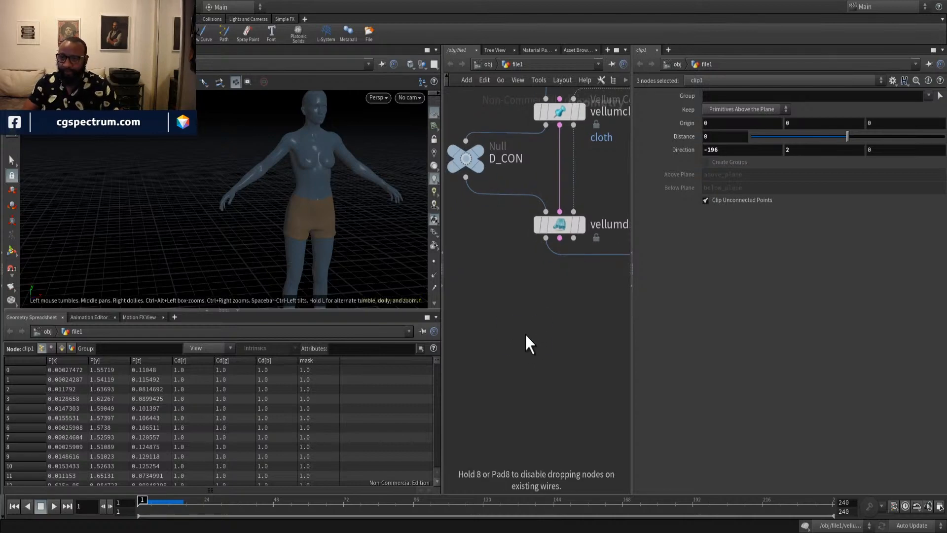
pyautogui.click(501, 333)
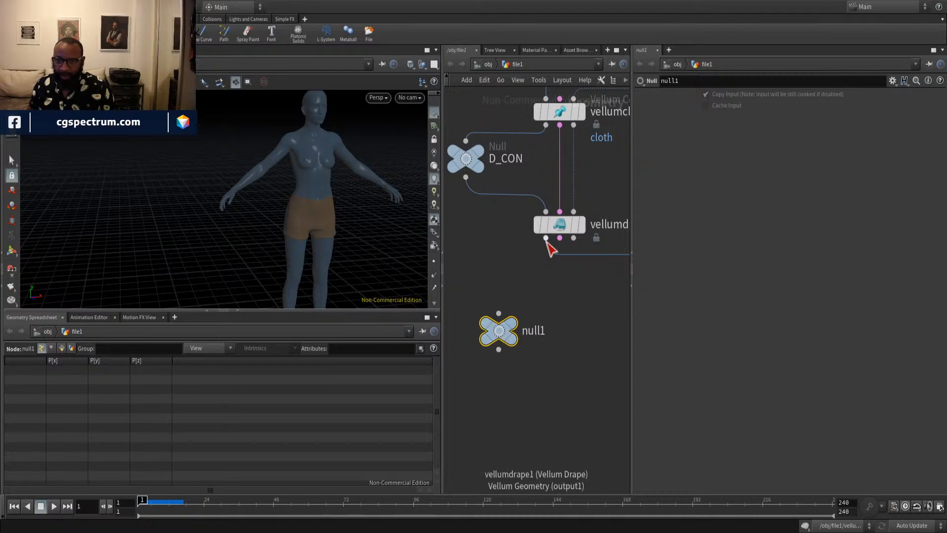
pyautogui.moveTo(546, 239); pyautogui.dragTo(487, 315)
# Rename the new null as SHRTS.
pyautogui.doubleClick(515, 306)
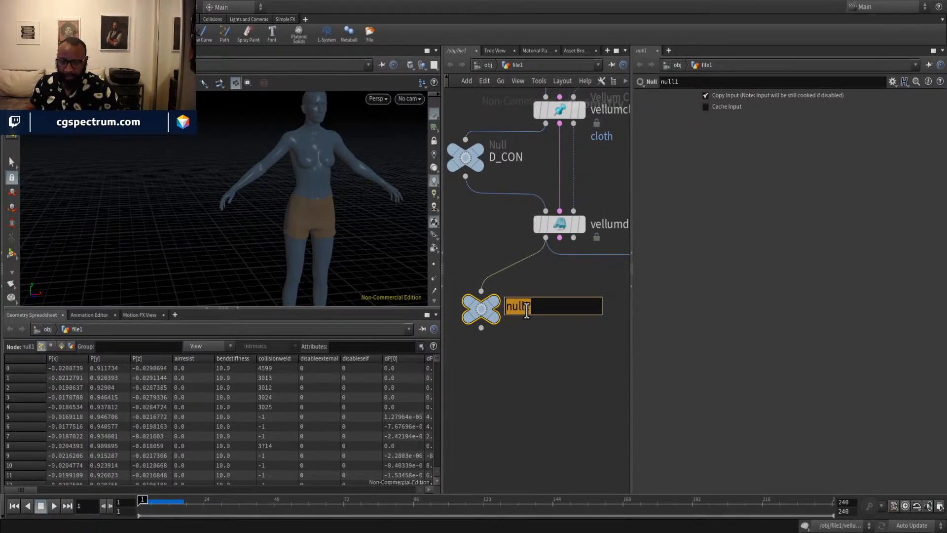
pyautogui.press('BackSpace')
pyautogui.write('SHORTS')
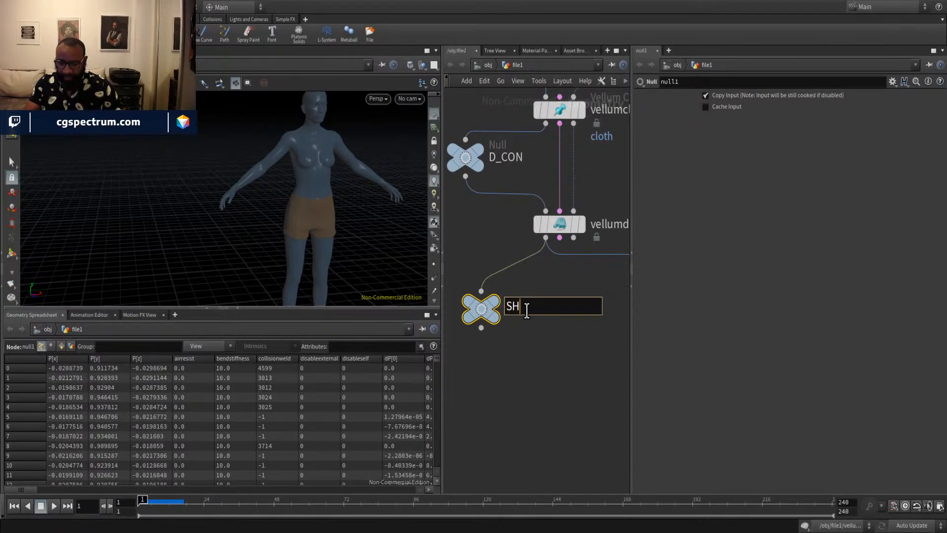
pyautogui.press('BackSpace')
pyautogui.press('BackSpace')
pyautogui.press('BackSpace')
pyautogui.press('BackSpace')
pyautogui.write('RTS')
pyautogui.press('Return')
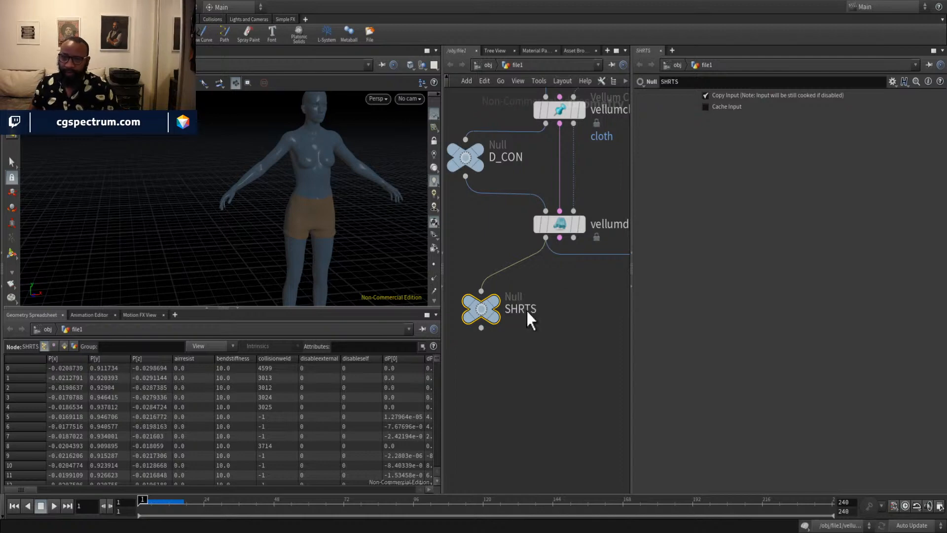
# Place the SHRTS null directly below vellumdrape1 and display it to examine the shorts and their point attributes.
pyautogui.moveTo(487, 314); pyautogui.dragTo(542, 324)
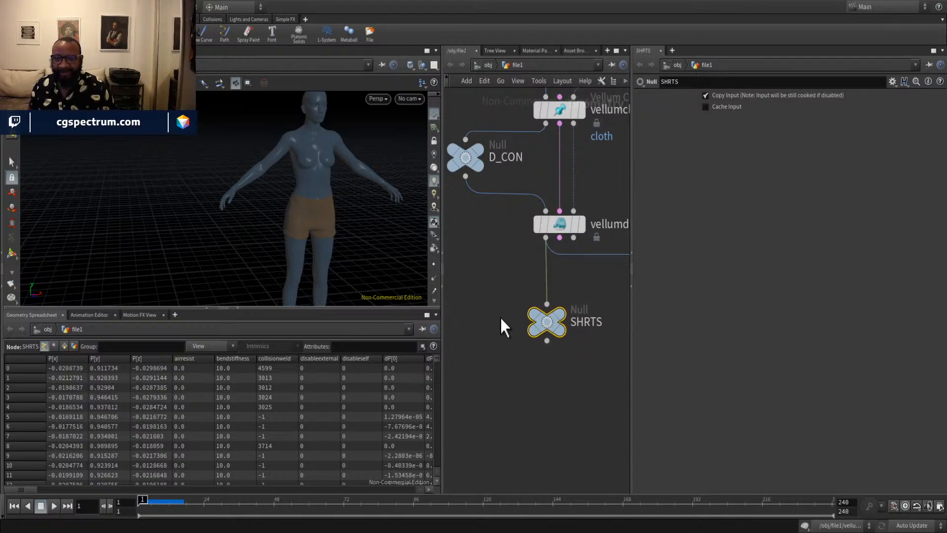
pyautogui.moveTo(551, 328); pyautogui.dragTo(553, 310)
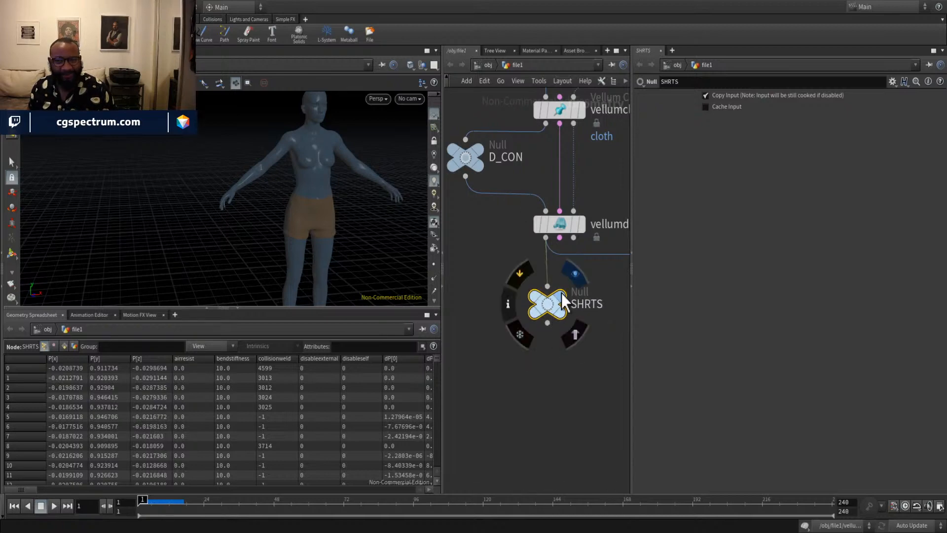
pyautogui.click(564, 297)
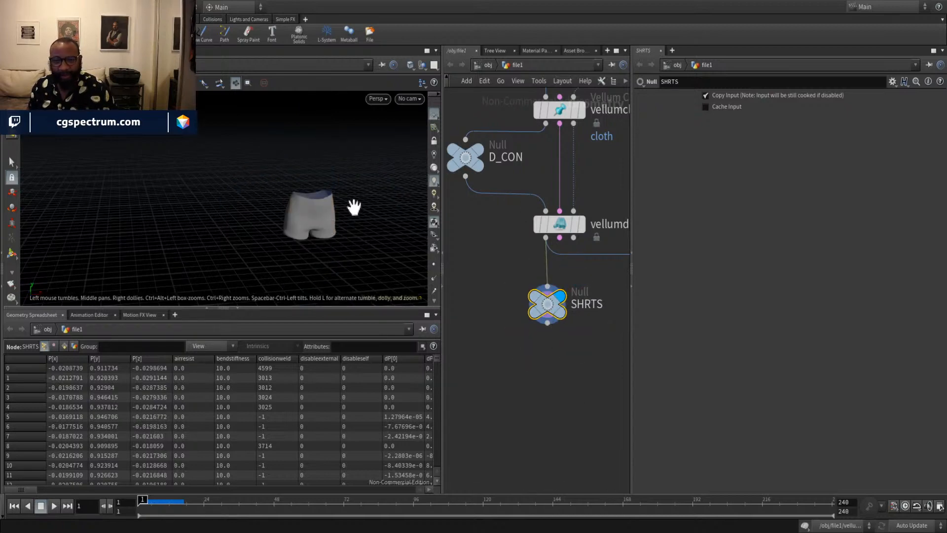
pyautogui.moveTo(357, 205); pyautogui.dragTo(256, 144, button='middle')
pyautogui.moveTo(256, 144); pyautogui.dragTo(301, 202, button='right')
pyautogui.moveTo(301, 203); pyautogui.dragTo(232, 276)
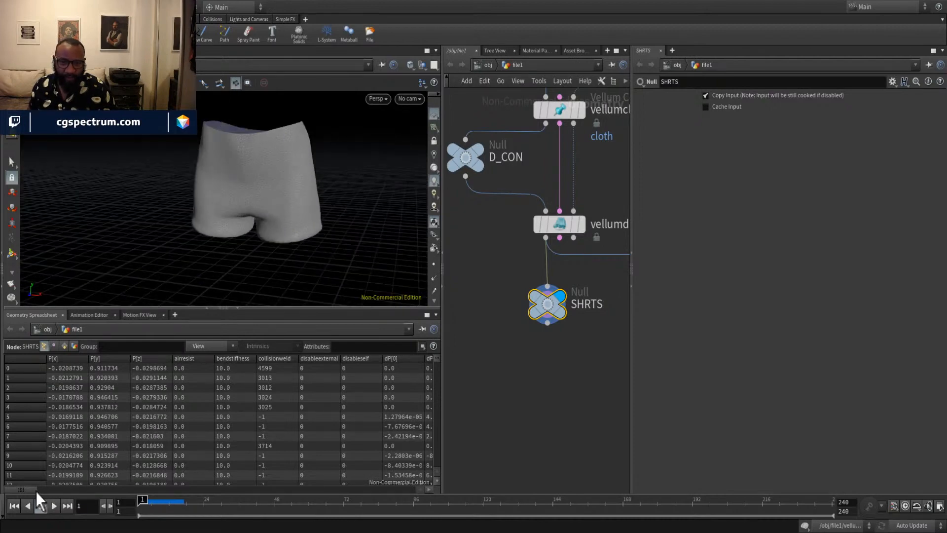
pyautogui.moveTo(36, 490); pyautogui.dragTo(4, 490)
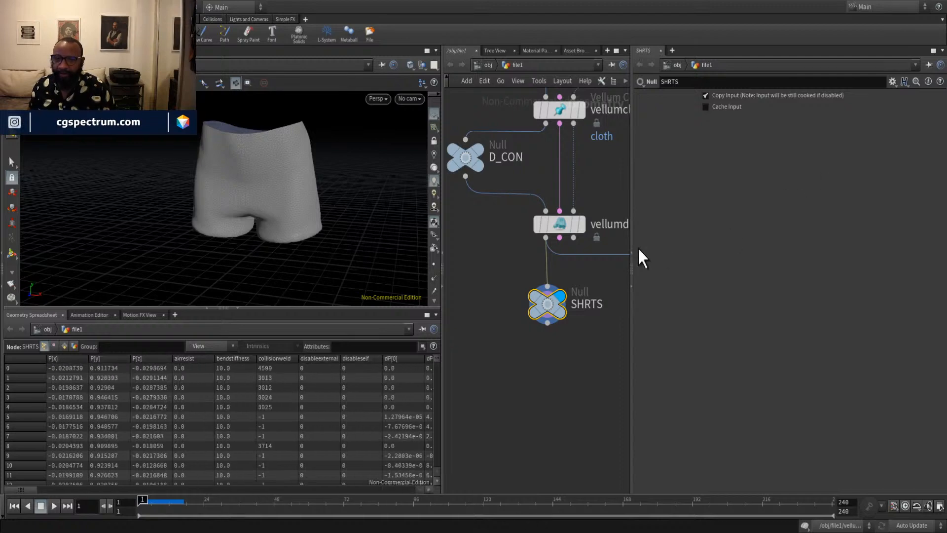
# Move the SHRTS null further down to leave room for nodes between it and vellumdrape1.
pyautogui.moveTo(571, 237)
pyautogui.moveTo(628, 354); pyautogui.dragTo(586, 253, button='middle')
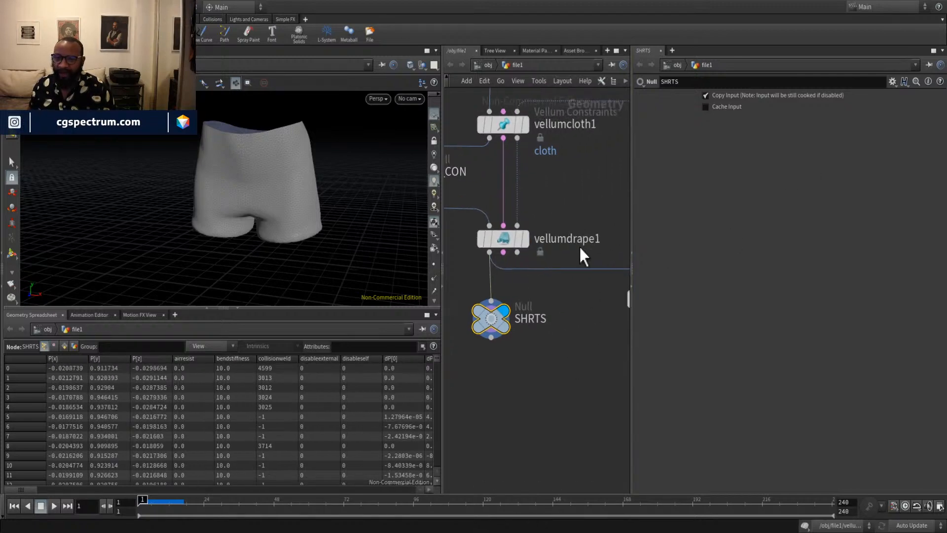
pyautogui.moveTo(561, 377); pyautogui.dragTo(560, 285, button='middle')
pyautogui.moveTo(551, 269); pyautogui.dragTo(550, 388)
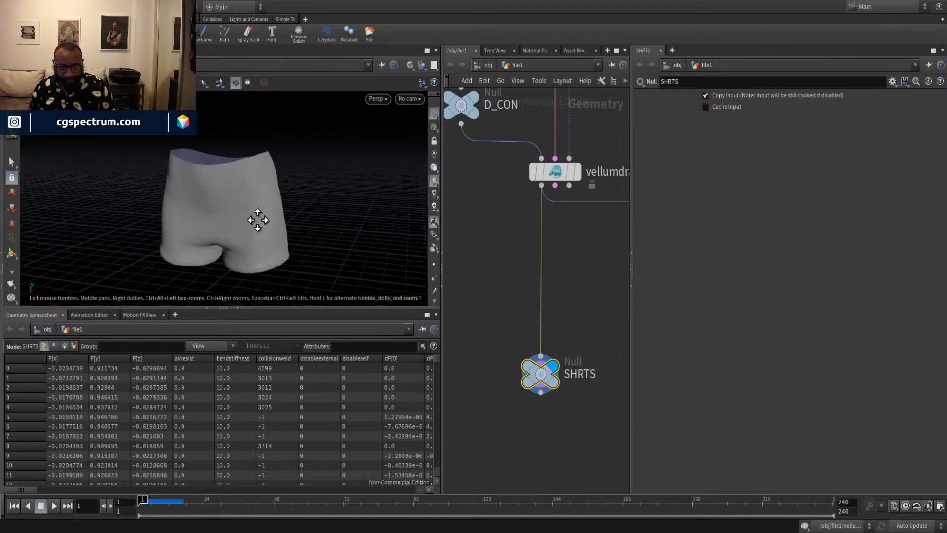
# Inspect the draped shorts, then insert a Clean node between vellumdrape1 and the SHRTS null.
pyautogui.moveTo(254, 220); pyautogui.dragTo(229, 192)
pyautogui.moveTo(229, 193)
pyautogui.mouseDown(button='right')
pyautogui.moveTo(243, 218)
pyautogui.moveTo(232, 186)
pyautogui.moveTo(302, 205)
pyautogui.moveTo(225, 184)
pyautogui.mouseUp(button='right')
pyautogui.moveTo(225, 184); pyautogui.dragTo(261, 220)
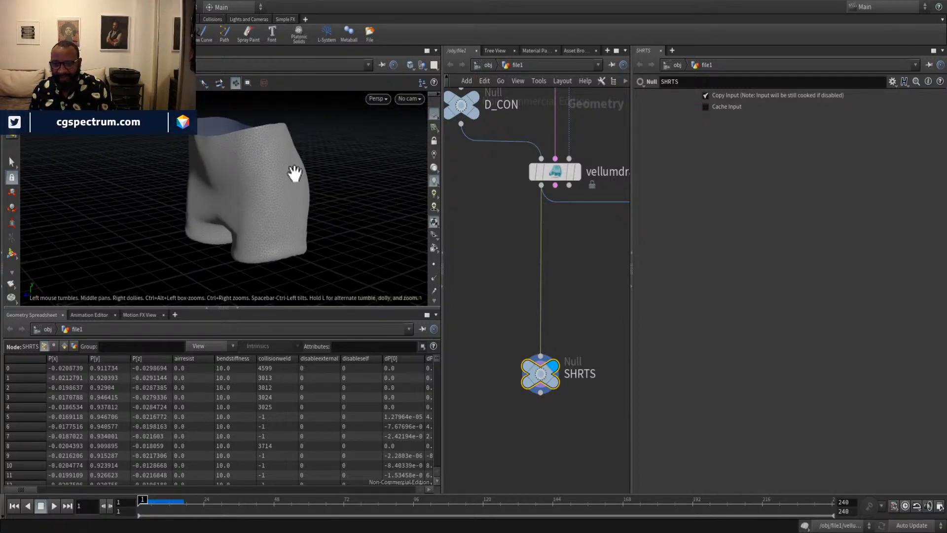
pyautogui.moveTo(291, 173); pyautogui.dragTo(240, 190)
pyautogui.moveTo(203, 127); pyautogui.dragTo(302, 225)
pyautogui.moveTo(584, 296); pyautogui.dragTo(549, 287, button='middle')
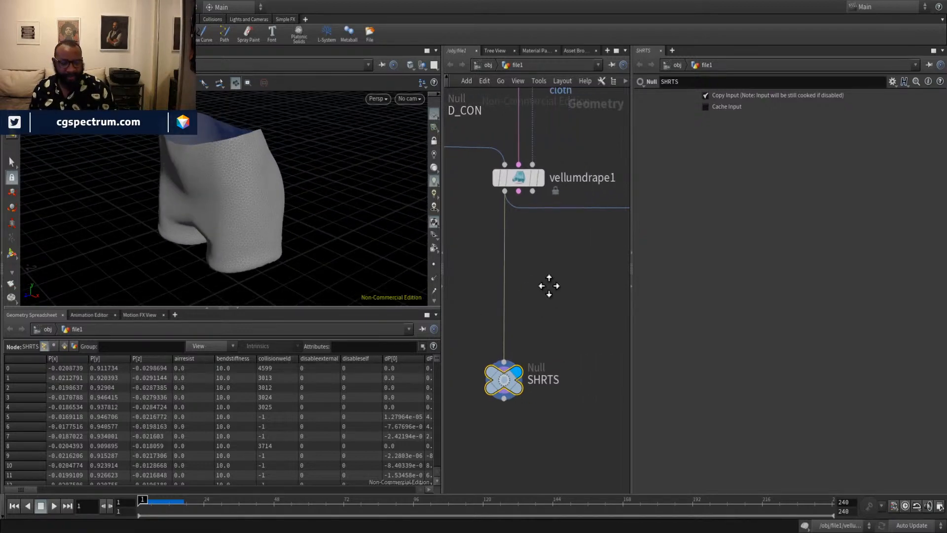
pyautogui.click(552, 288)
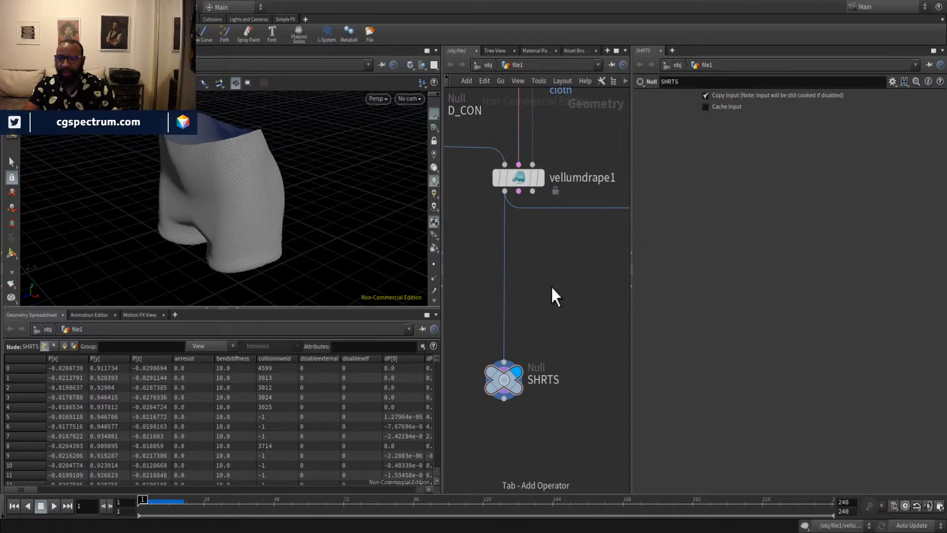
pyautogui.press('Return')
pyautogui.click(551, 287)
pyautogui.moveTo(552, 287); pyautogui.dragTo(509, 279)
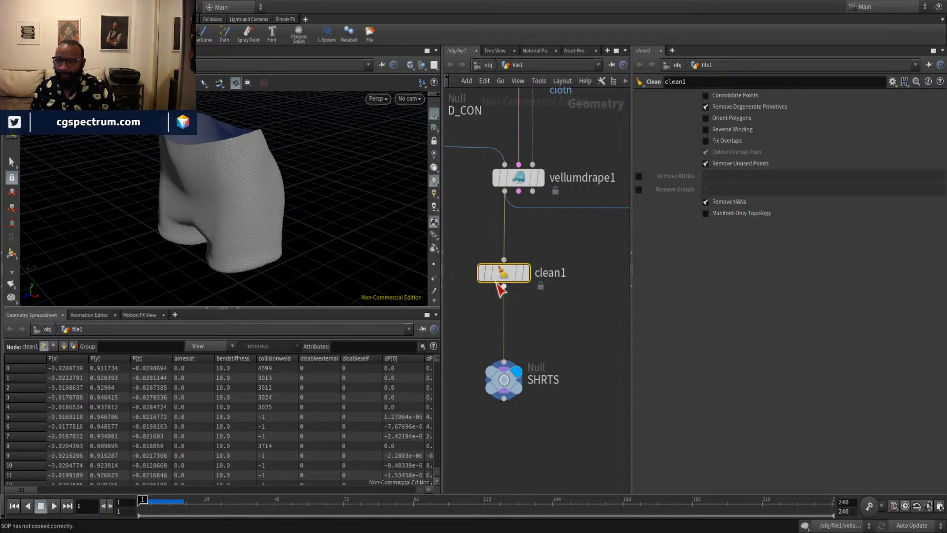
# Enable Remove Attribs and Remove Groups on clean1 with the * pattern, then check the geometry's vertex, primitive and point data.
pyautogui.click(637, 175)
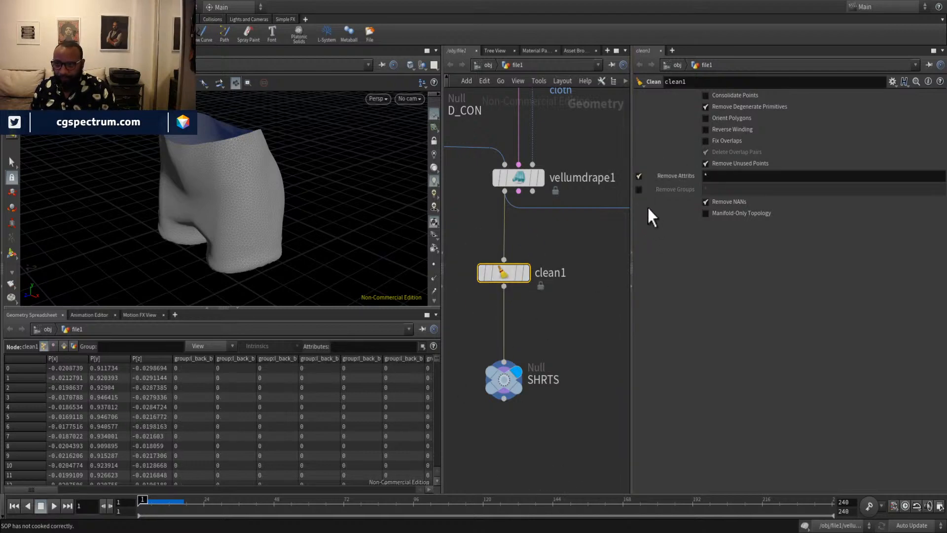
pyautogui.click(639, 190)
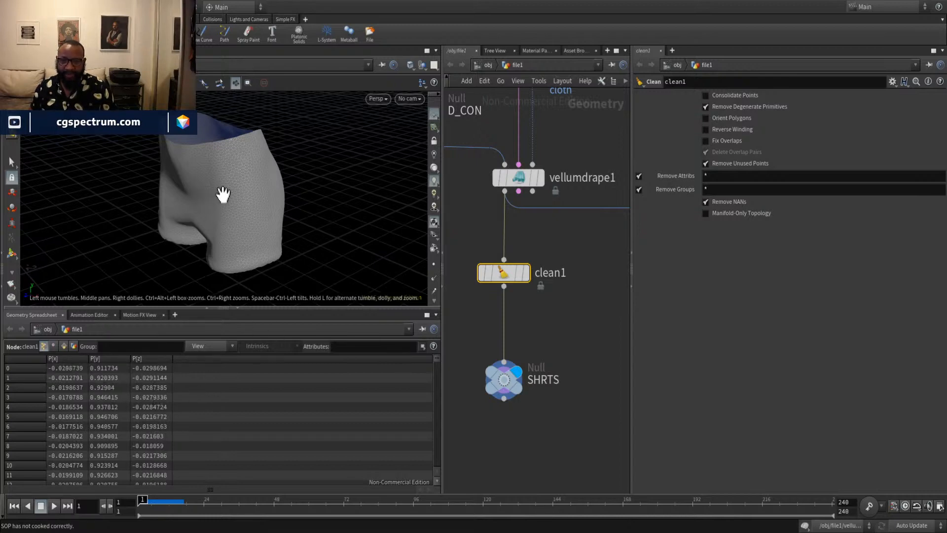
pyautogui.moveTo(222, 195); pyautogui.dragTo(268, 222, button='right')
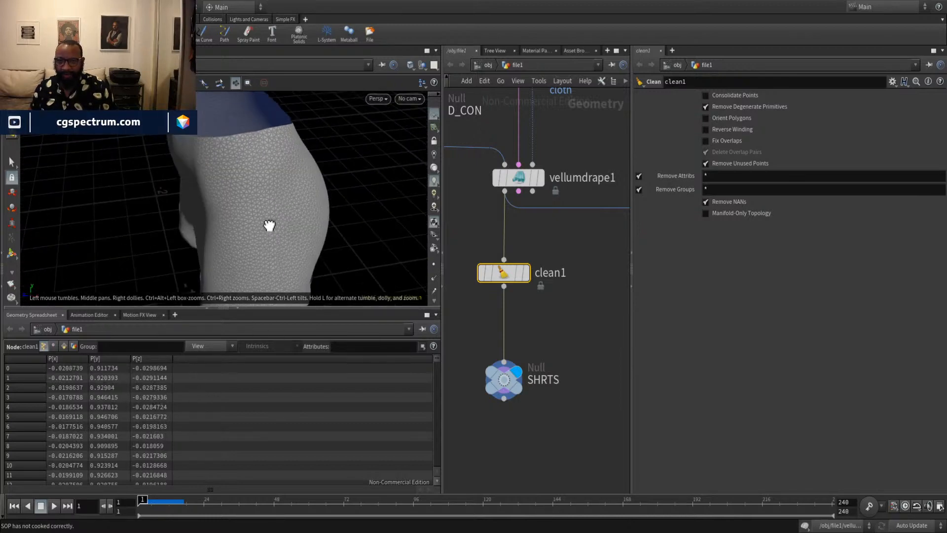
pyautogui.click(53, 345)
pyautogui.click(62, 346)
pyautogui.click(44, 346)
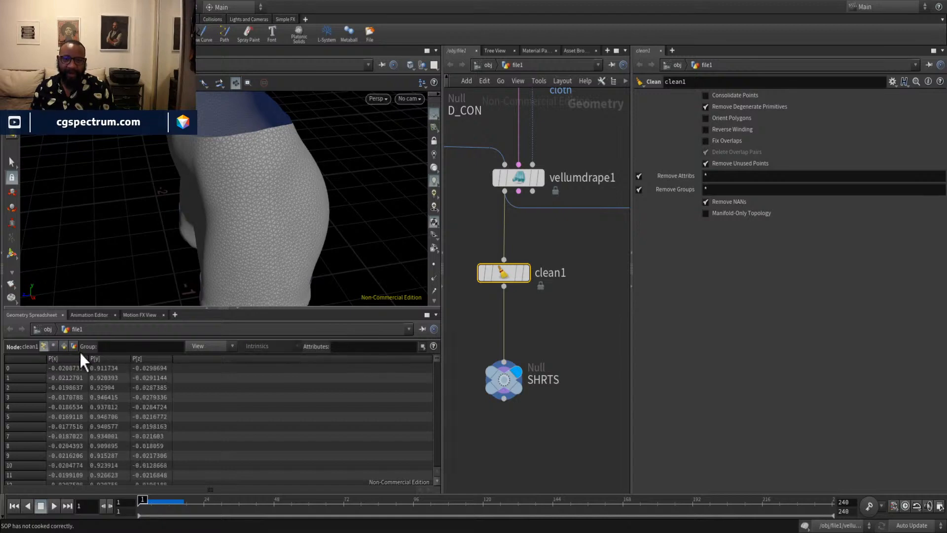
pyautogui.moveTo(229, 197); pyautogui.dragTo(345, 220)
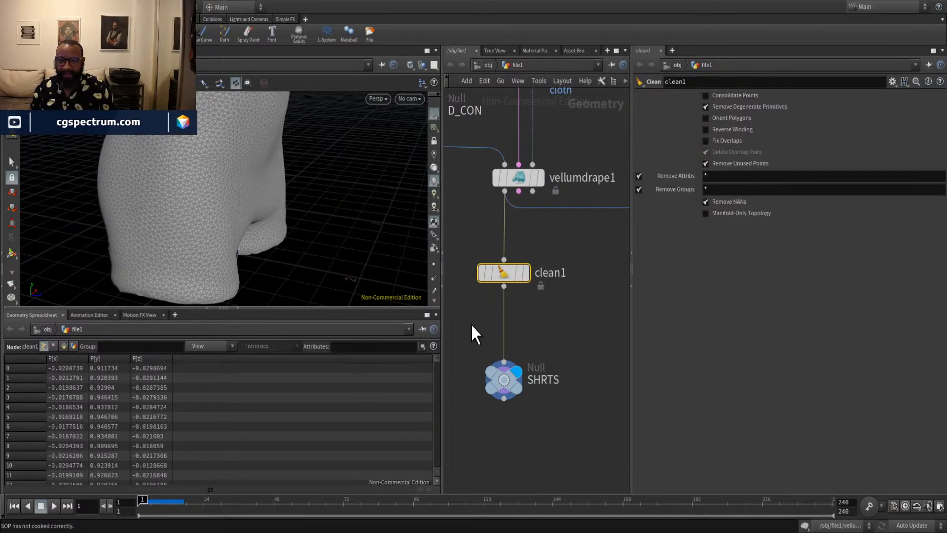
# Set clean1's Remove Attribs pattern to * ^uv so the UV attribute is kept.
pyautogui.click(520, 180)
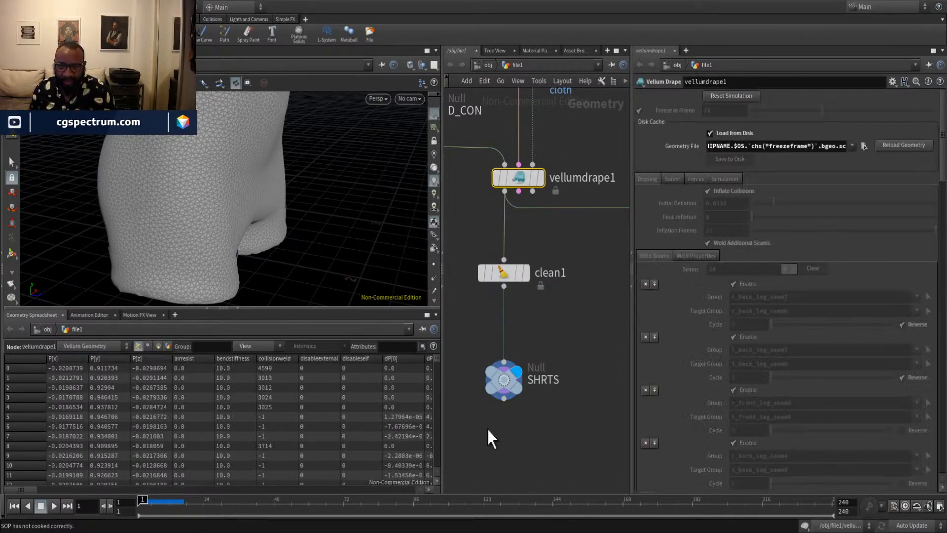
pyautogui.click(507, 274)
pyautogui.click(777, 178)
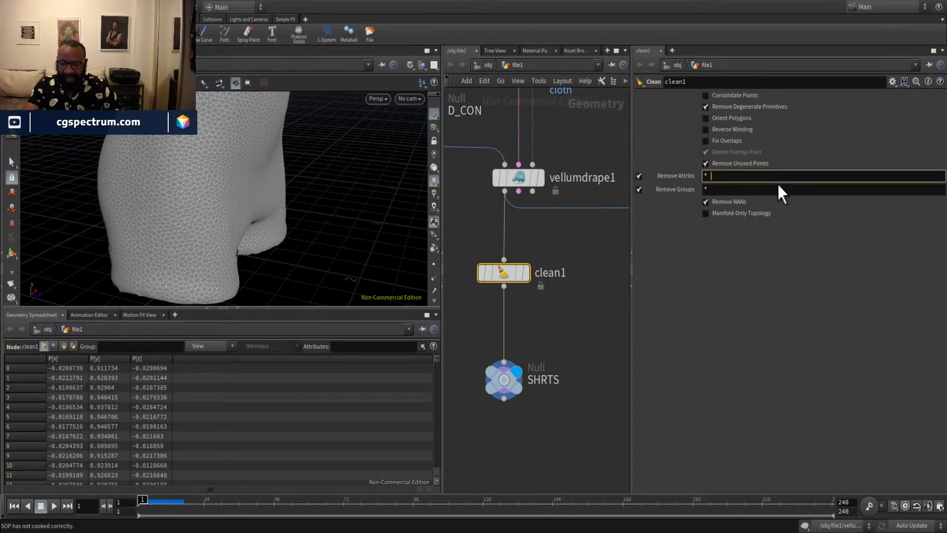
pyautogui.write('^')
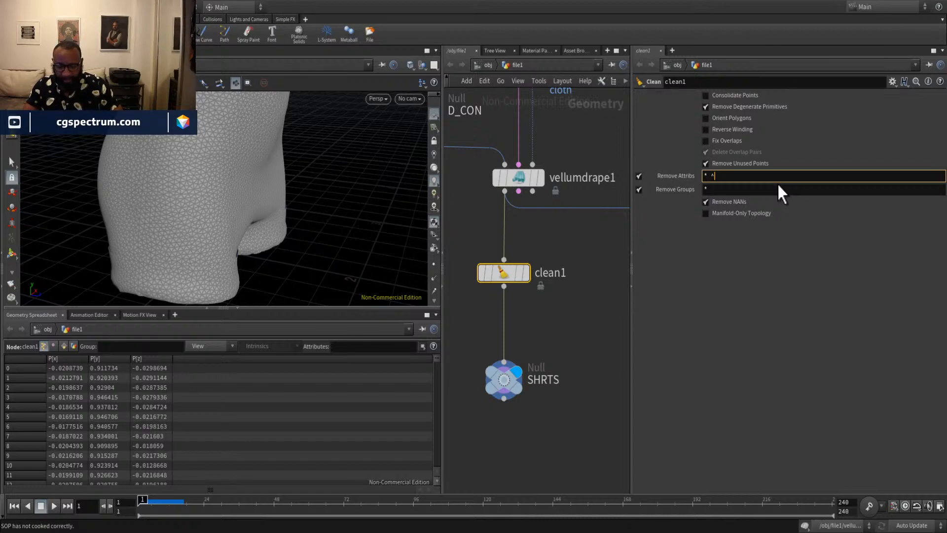
pyautogui.write('uv')
pyautogui.press('Return')
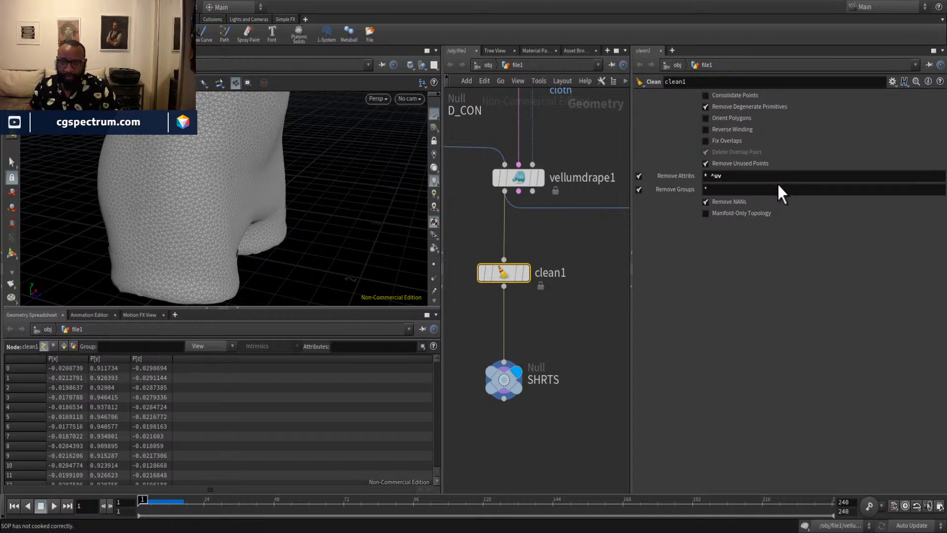
# Check clean1's vertex, point and detail data, then examine vellumdrape1's detail attributes with their values readable.
pyautogui.click(52, 346)
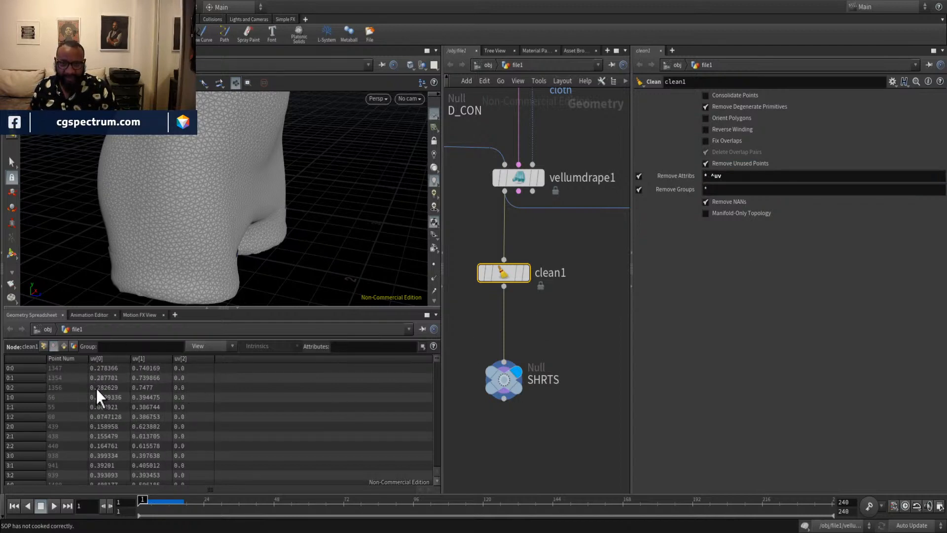
pyautogui.click(44, 346)
pyautogui.click(74, 347)
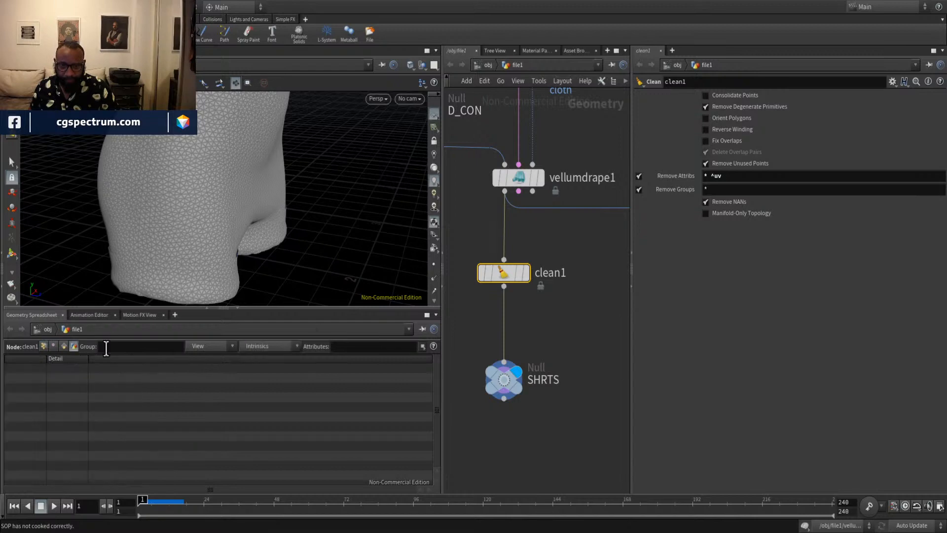
pyautogui.click(516, 178)
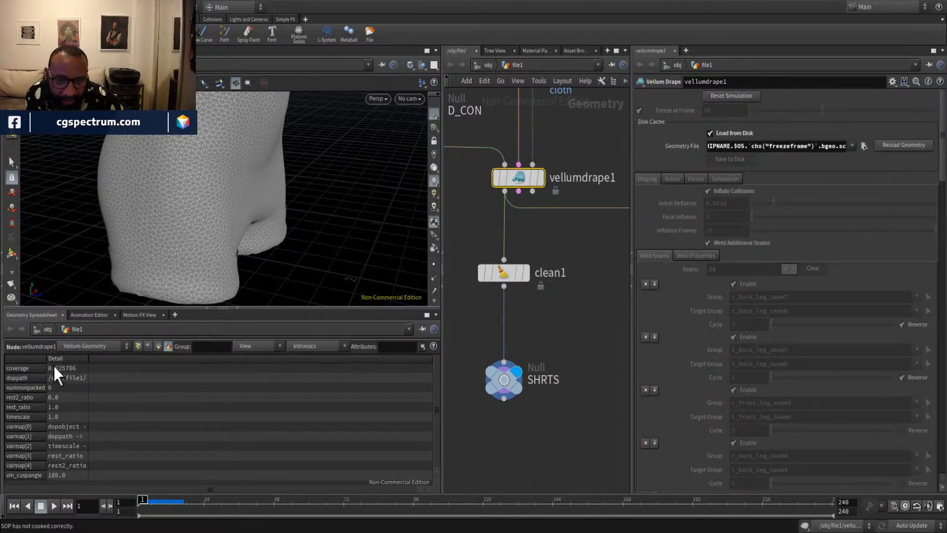
pyautogui.moveTo(47, 359); pyautogui.dragTo(95, 363)
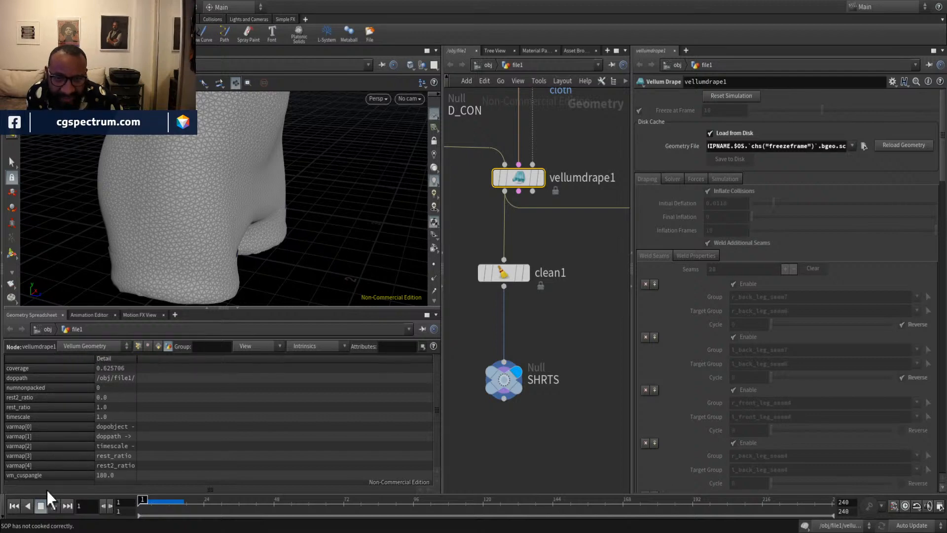
# Set clean1's Remove Attribs pattern to * ^uv ^vm_cuspangle, then check the shorts and their point data.
pyautogui.click(503, 277)
pyautogui.click(750, 176)
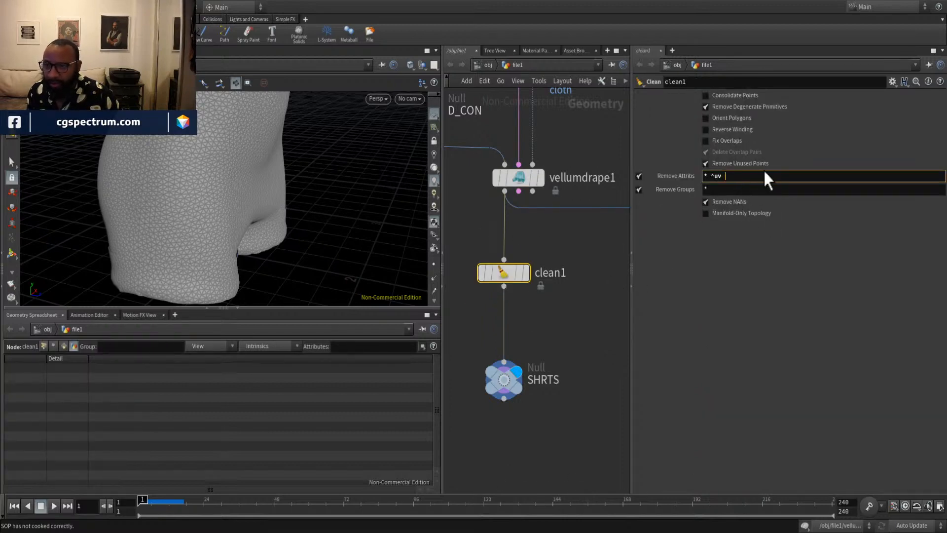
pyautogui.write('^')
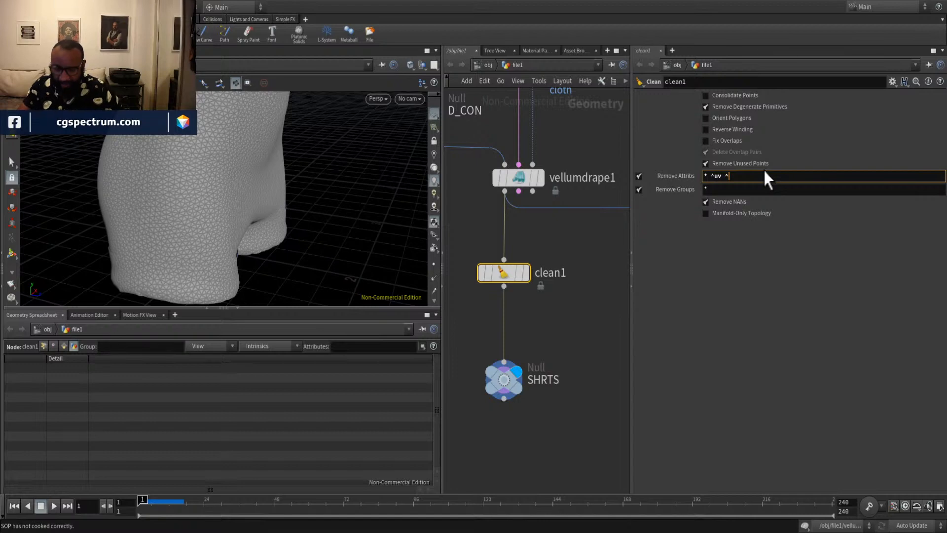
pyautogui.write('vm)su')
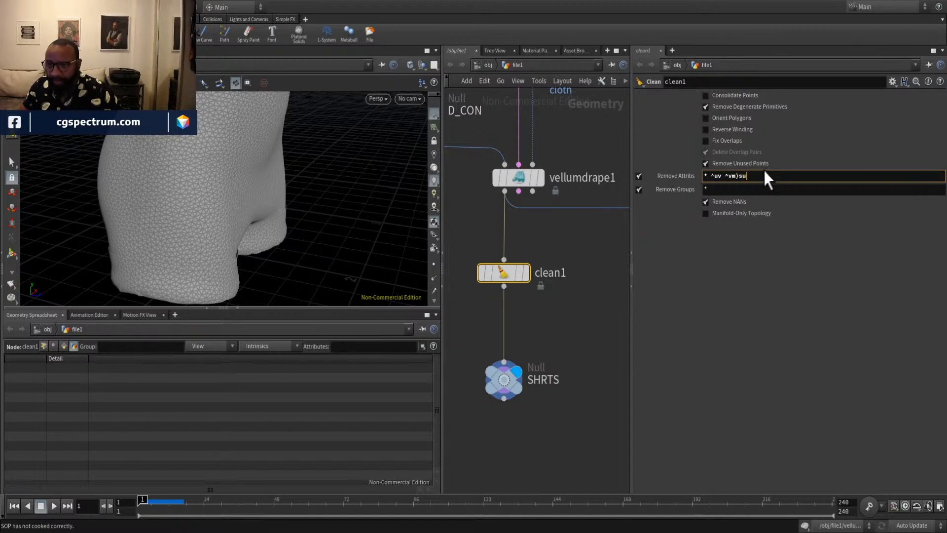
pyautogui.press('BackSpace')
pyautogui.press('BackSpace')
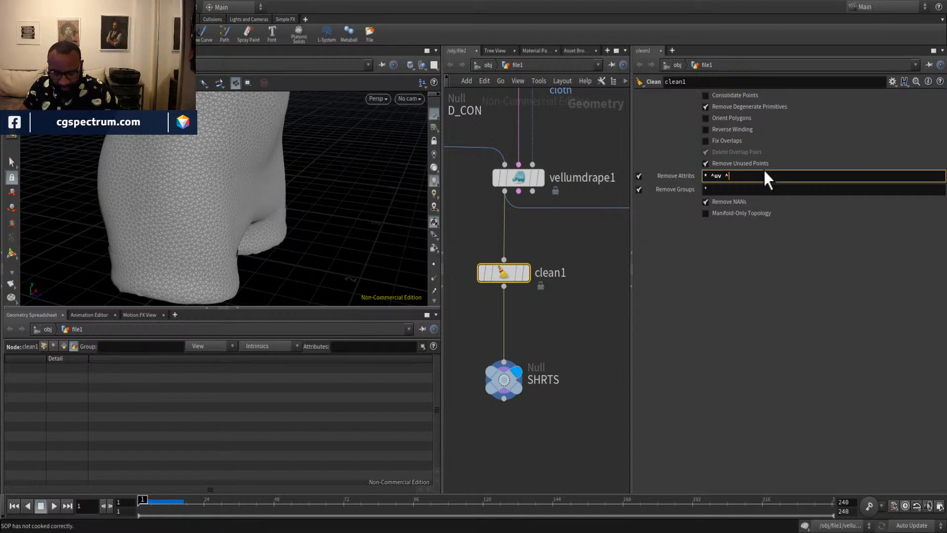
pyautogui.write('vm_cuspang')
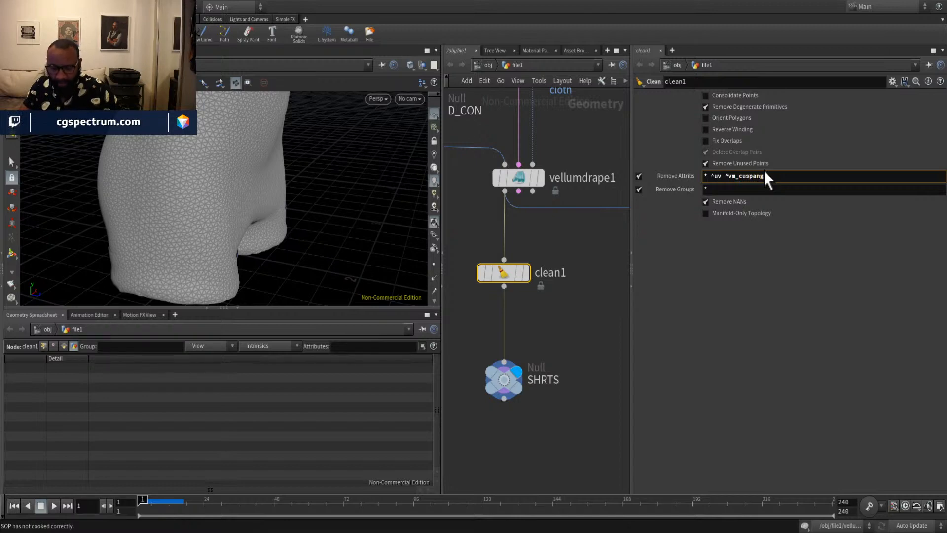
pyautogui.press('Return')
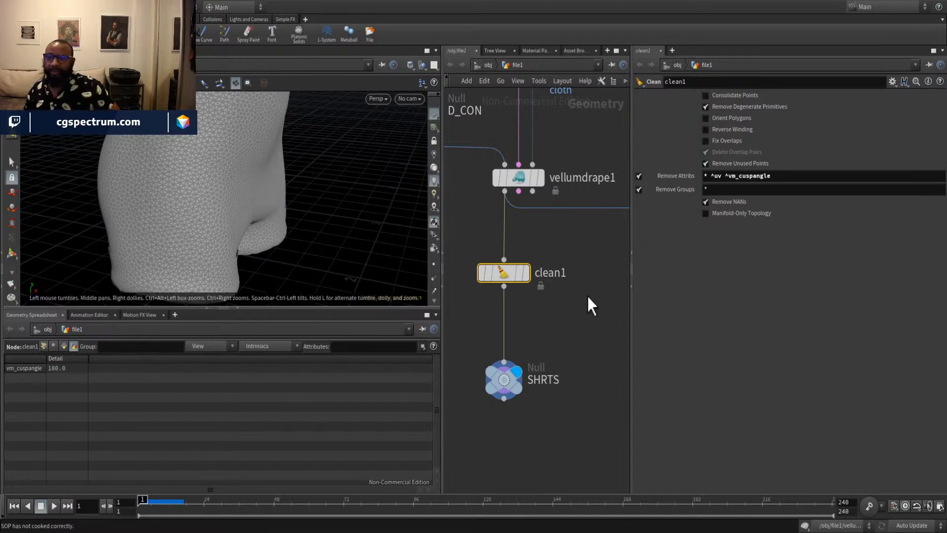
pyautogui.moveTo(142, 214); pyautogui.dragTo(256, 190)
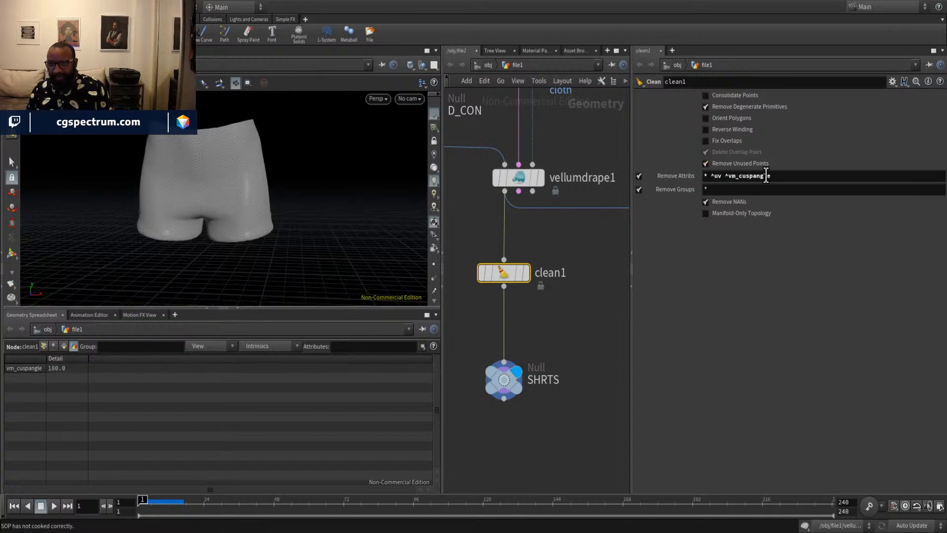
pyautogui.click(44, 346)
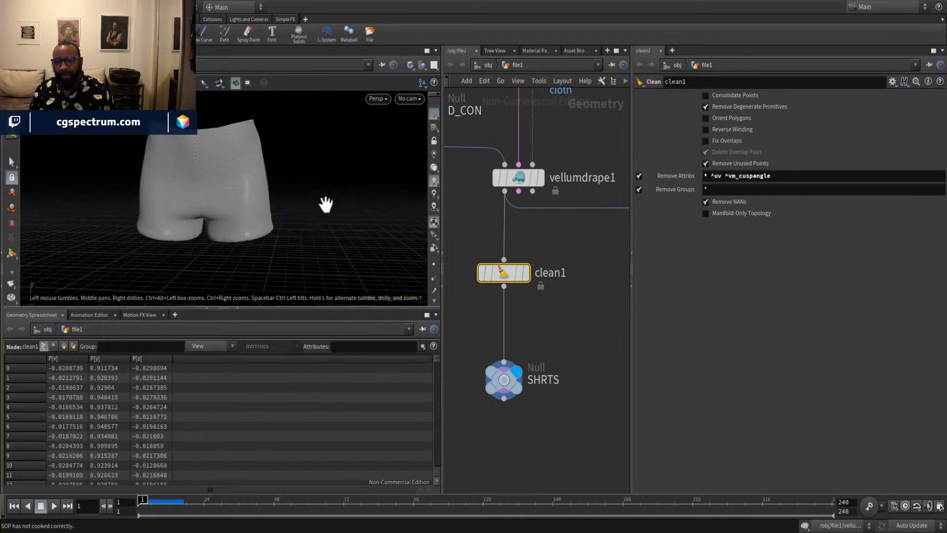
pyautogui.moveTo(328, 205); pyautogui.dragTo(133, 217)
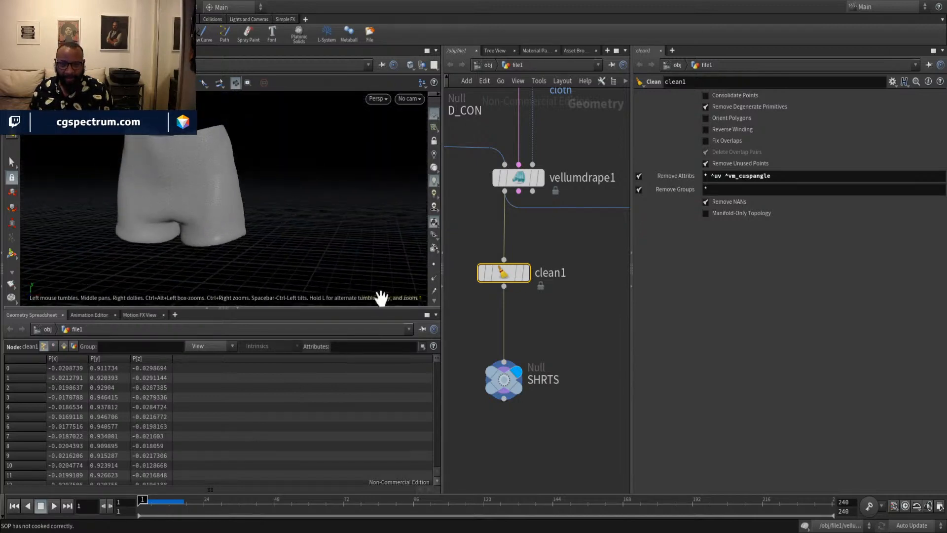
# Copy the file1 node that loads the FemaleTpose.OBJ body geometry above subdivide1 and clip1.
pyautogui.keyDown('shift'); pyautogui.moveTo(487, 459); pyautogui.dragTo(507, 343); pyautogui.keyUp('shift')
pyautogui.click(508, 387)
pyautogui.moveTo(558, 275); pyautogui.dragTo(459, 360, button='middle')
pyautogui.scroll(-5, 518, 306)
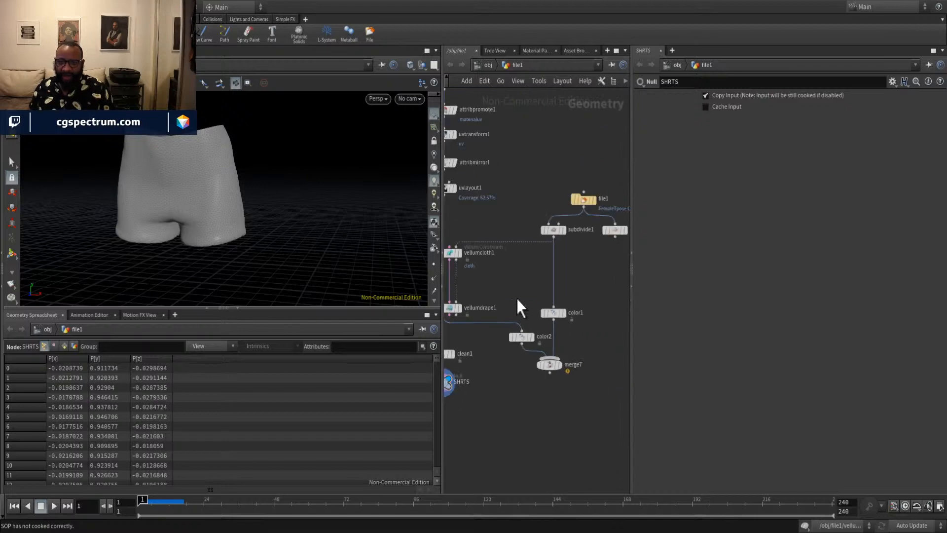
pyautogui.moveTo(563, 276)
pyautogui.mouseDown()
pyautogui.moveTo(561, 262)
pyautogui.moveTo(561, 276)
pyautogui.mouseUp()
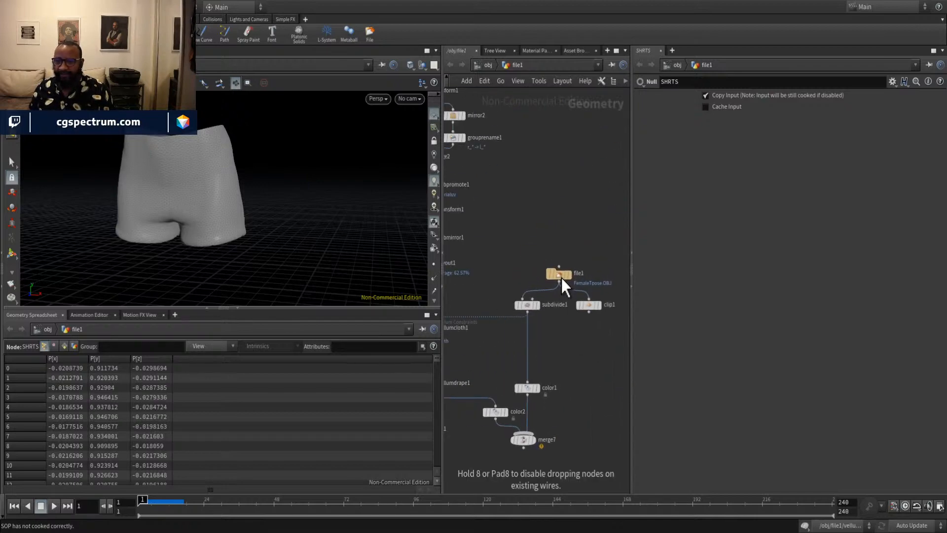
pyautogui.moveTo(609, 232); pyautogui.dragTo(540, 277)
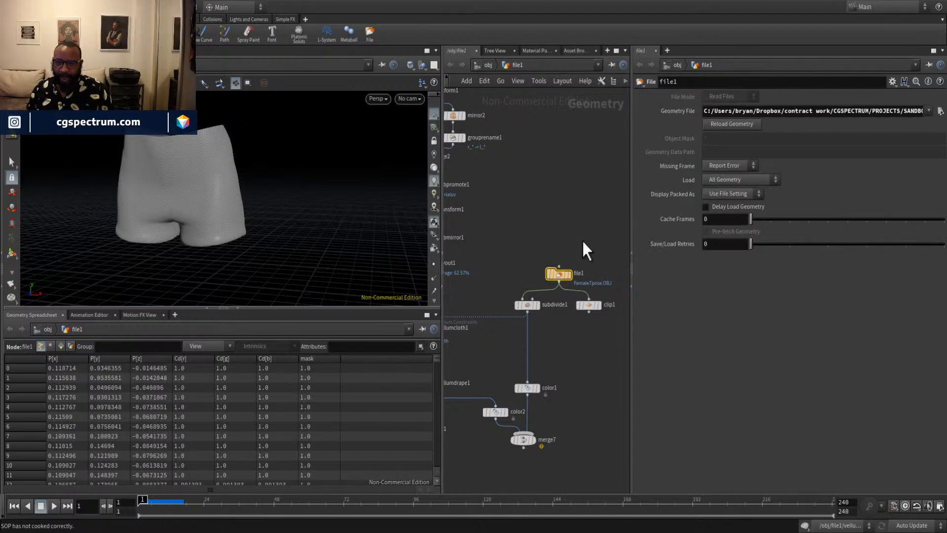
pyautogui.moveTo(596, 243); pyautogui.dragTo(534, 299)
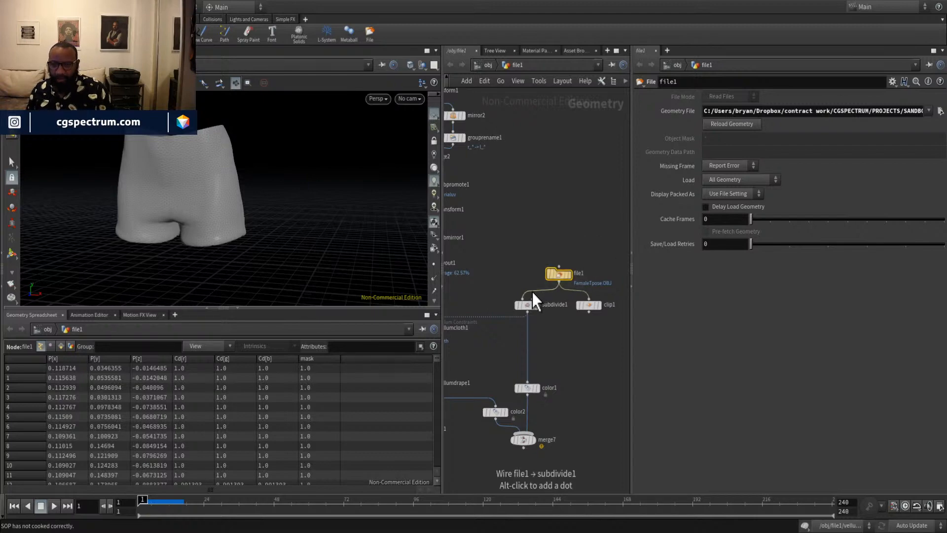
pyautogui.hotkey('ctrl', 'c')
# Return to the object level, rename the file1 geometry object as shorts and reposition it.
pyautogui.click(485, 66)
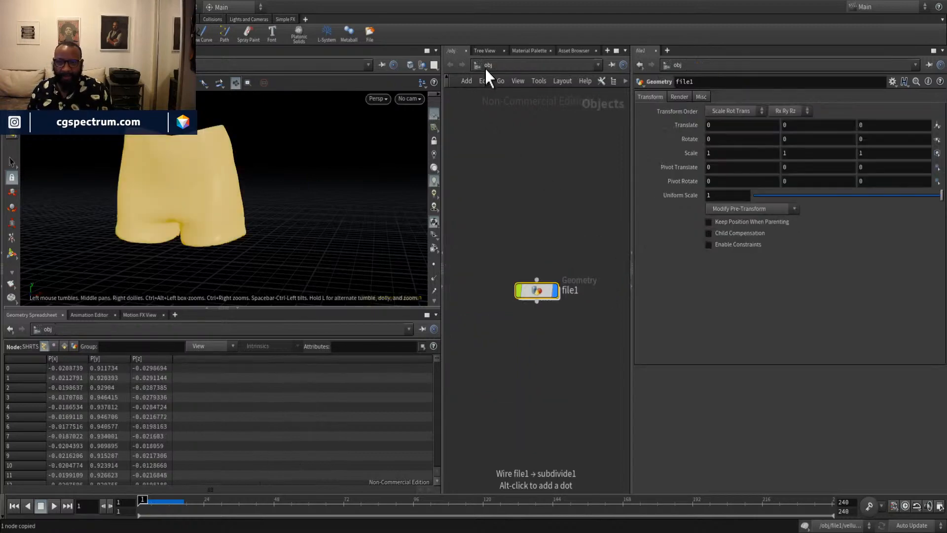
pyautogui.doubleClick(536, 289)
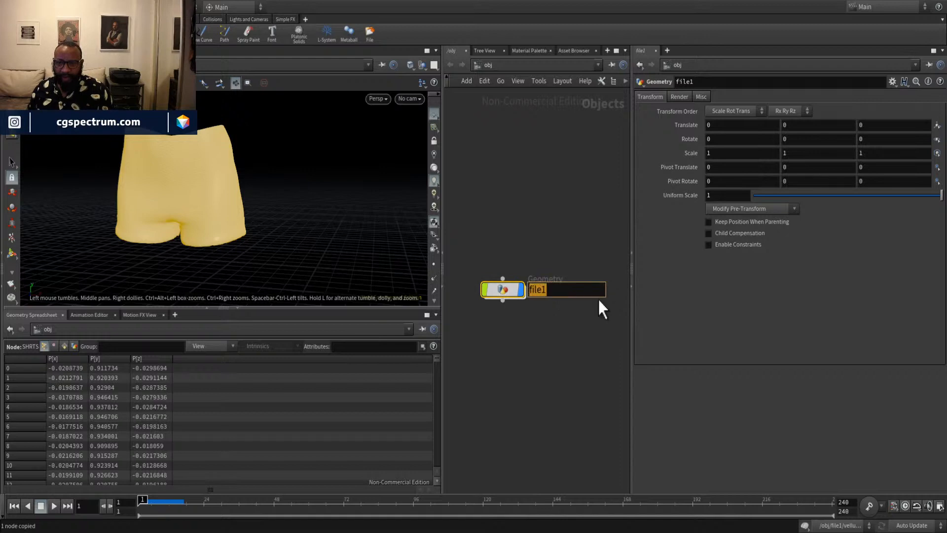
pyautogui.write('shorts_')
pyautogui.press('BackSpace')
pyautogui.press('Return')
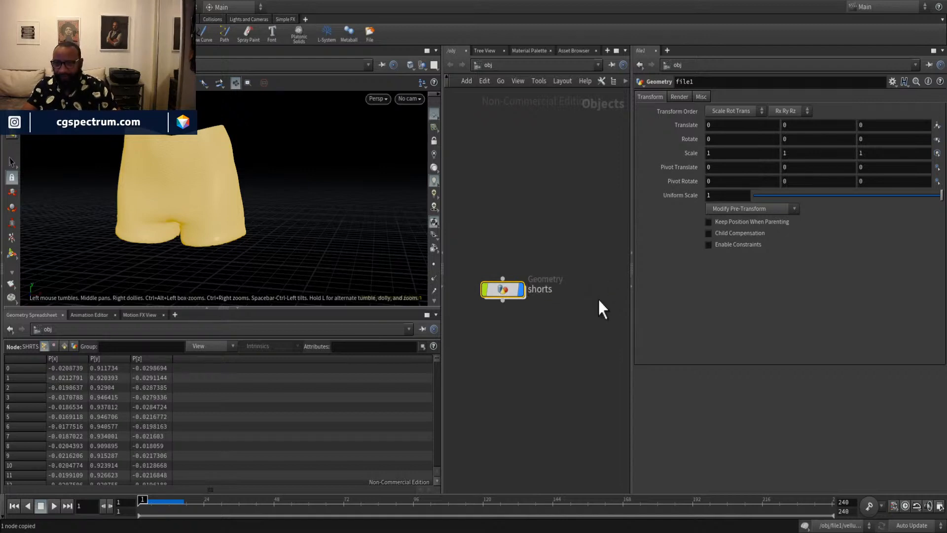
pyautogui.moveTo(514, 291); pyautogui.dragTo(565, 253)
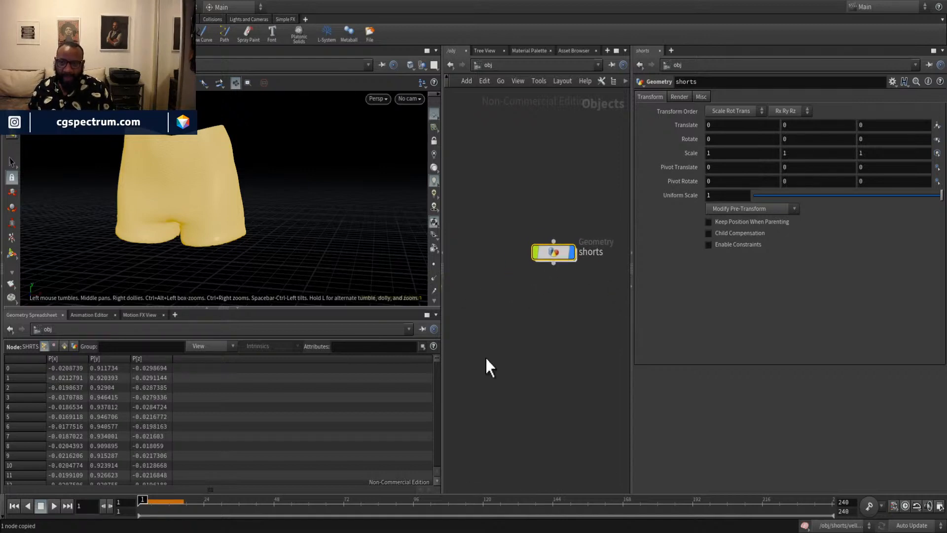
# Create a new Geometry object above shorts and paste the copied file1 body node inside it.
pyautogui.moveTo(540, 335); pyautogui.dragTo(496, 406, button='middle')
pyautogui.scroll(1, 529, 360)
pyautogui.scroll(-2, 532, 360)
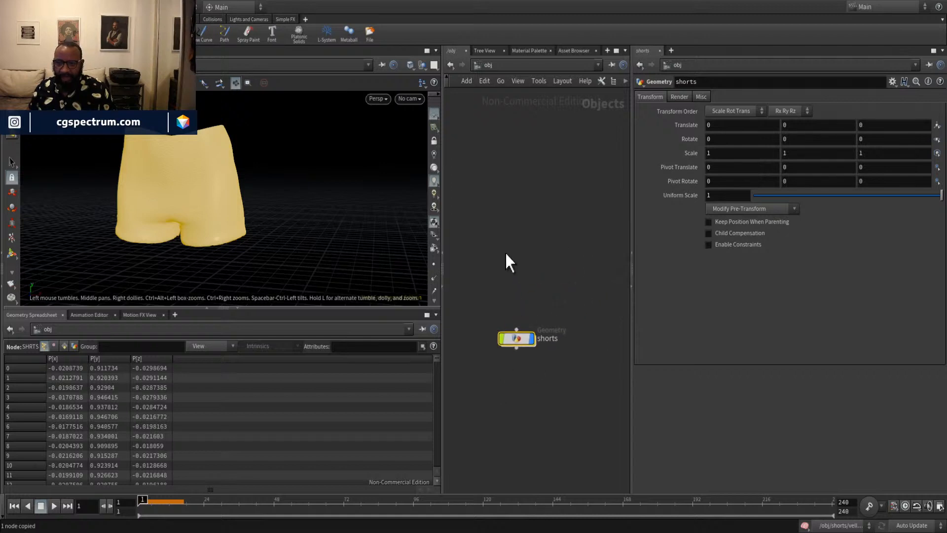
pyautogui.click(505, 251)
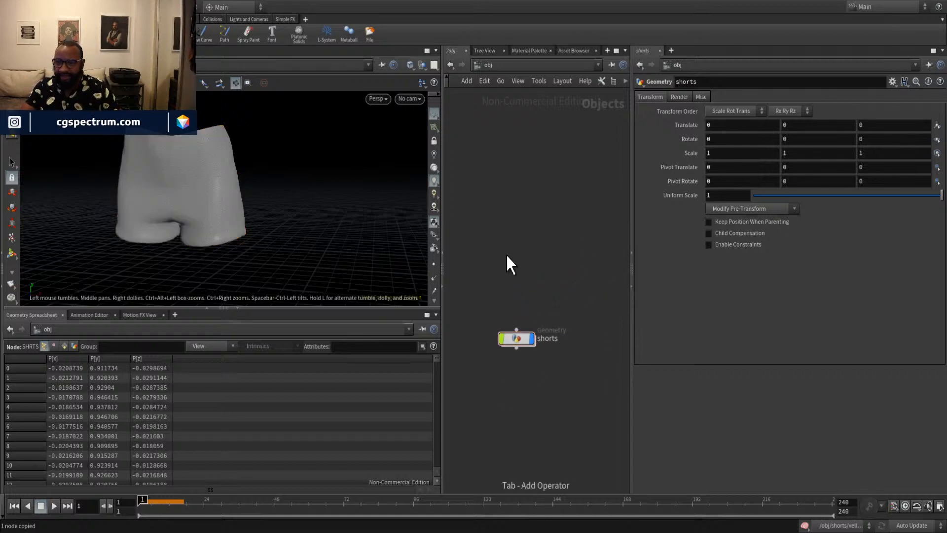
pyautogui.hotkey('ctrl', 'v')
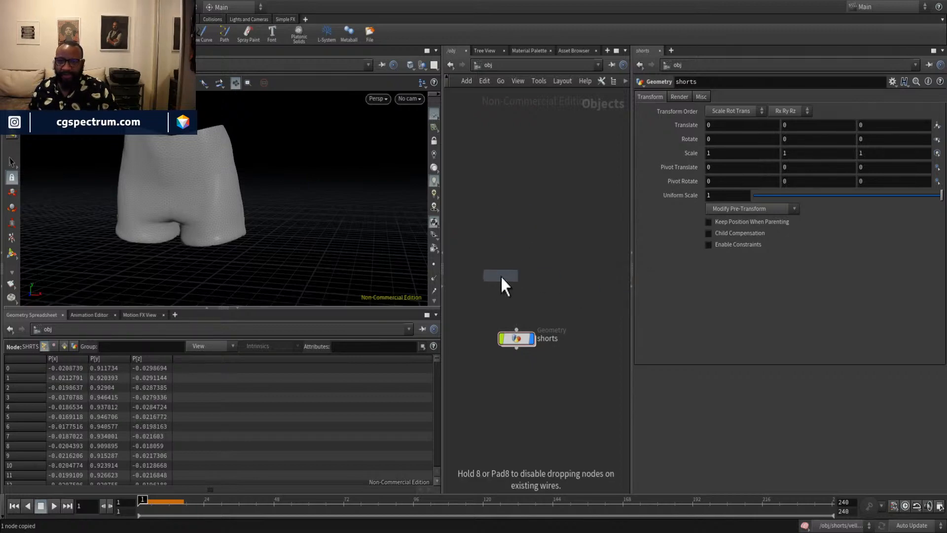
pyautogui.click(532, 238)
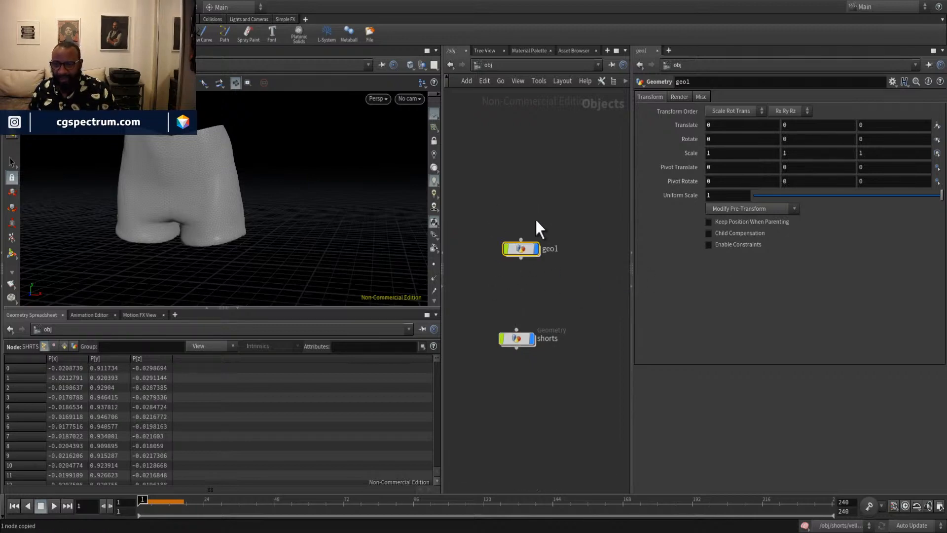
pyautogui.doubleClick(521, 249)
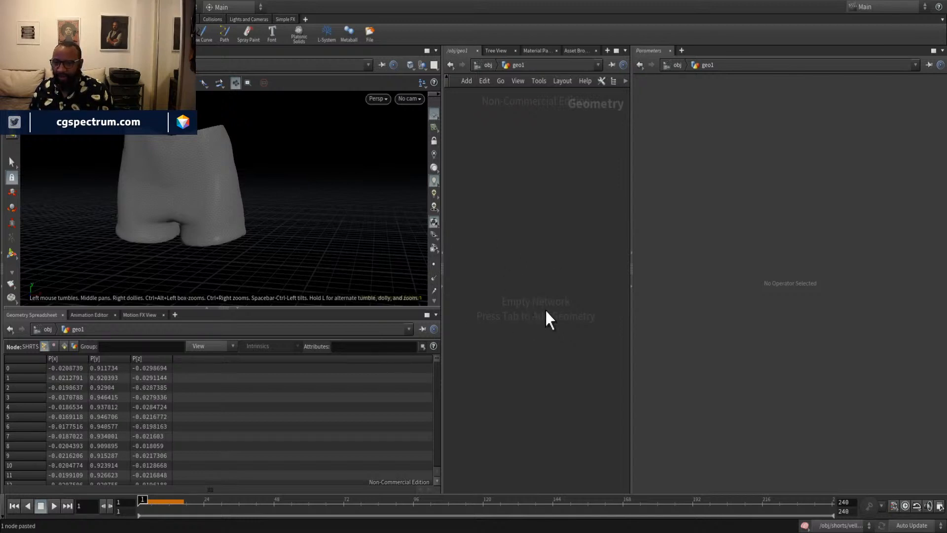
pyautogui.hotkey('ctrl', 'v')
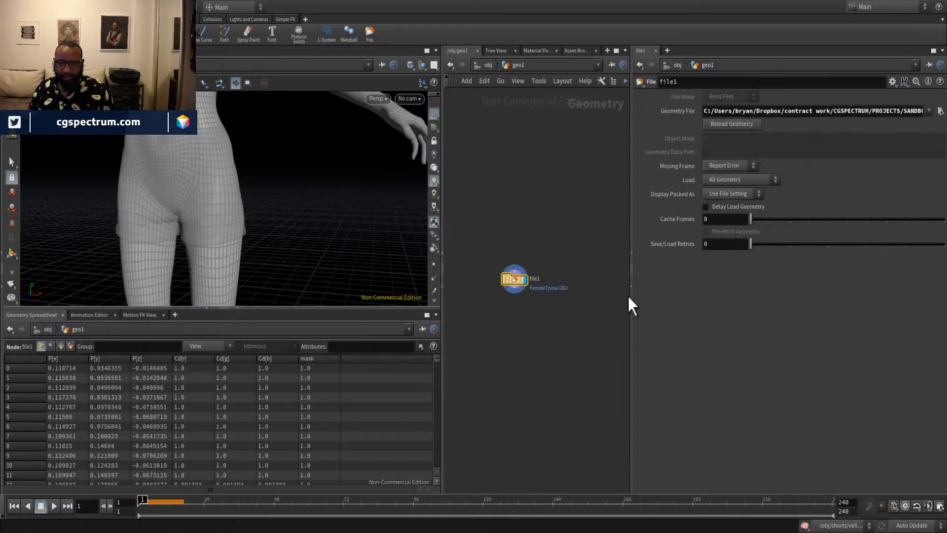
# Go back to the object level and rename the geo1 object as col.
pyautogui.click(486, 65)
pyautogui.doubleClick(550, 253)
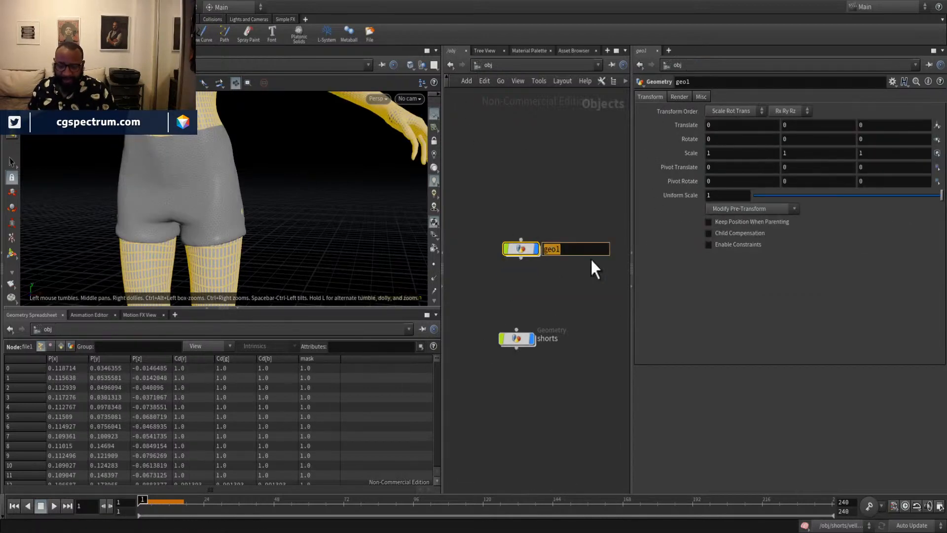
pyautogui.write('col')
pyautogui.press('Return')
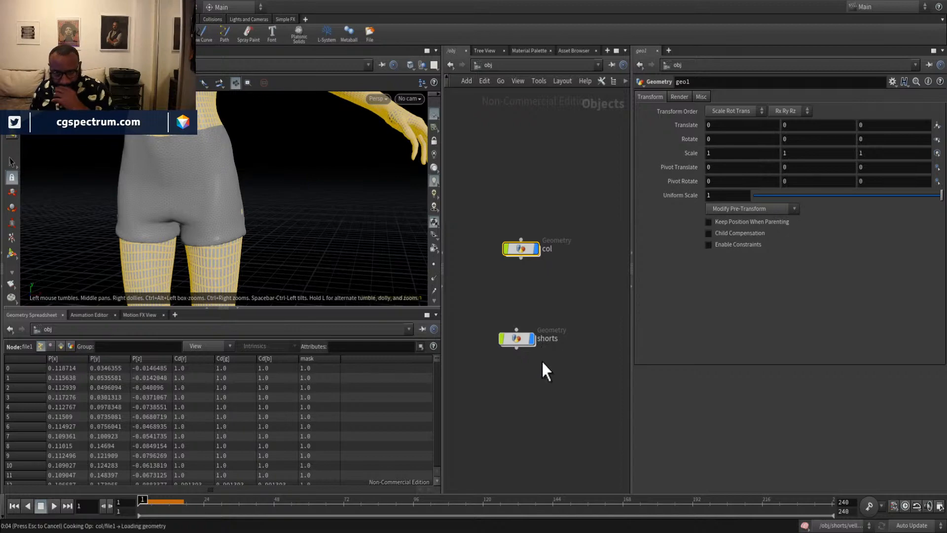
# Line up the col object just above shorts, then enter the shorts object's network.
pyautogui.moveTo(531, 248); pyautogui.dragTo(525, 285)
pyautogui.moveTo(517, 340); pyautogui.dragTo(516, 330)
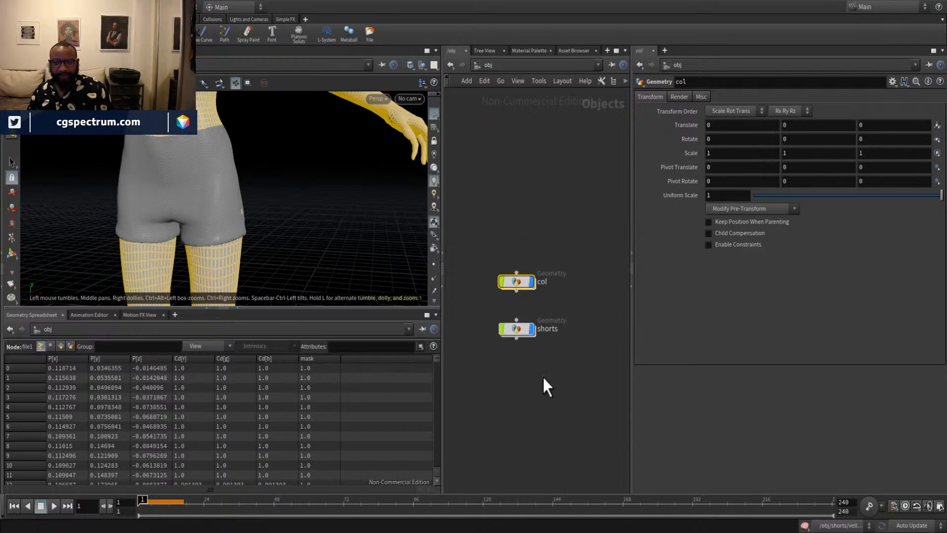
pyautogui.doubleClick(520, 331)
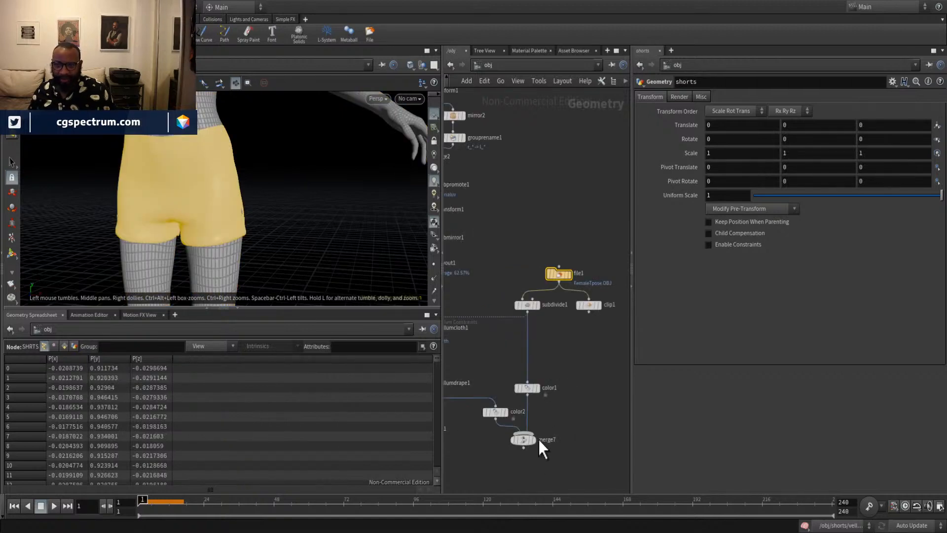
# Add an Object Merge node just above the file1 node in the shorts network.
pyautogui.click(563, 274)
pyautogui.scroll(3, 590, 259)
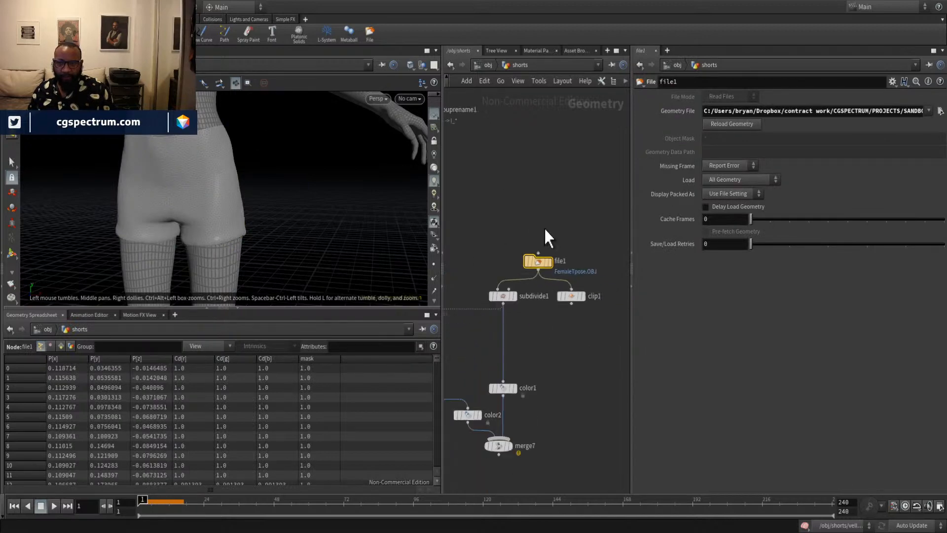
pyautogui.scroll(-4, 544, 227)
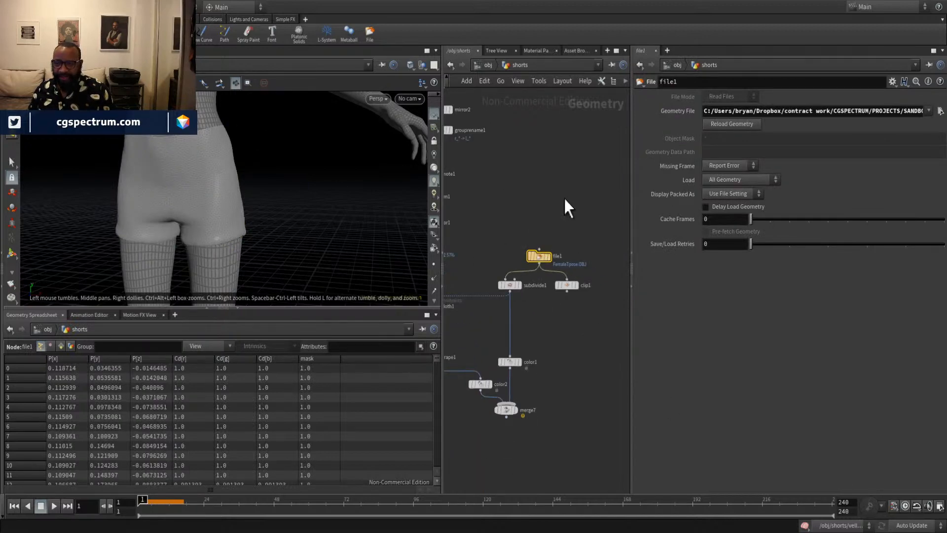
pyautogui.click(518, 187)
pyautogui.click(519, 193)
pyautogui.press('Escape')
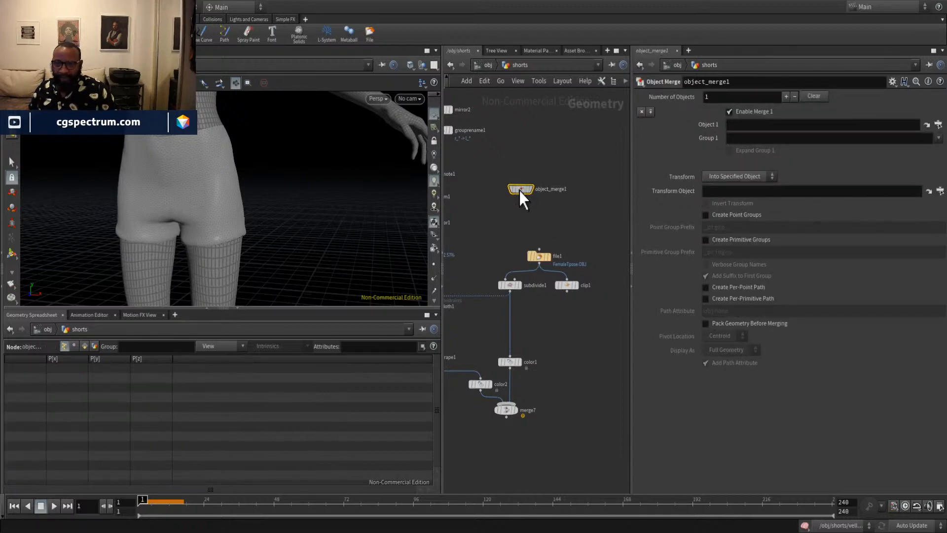
pyautogui.moveTo(519, 191); pyautogui.dragTo(531, 212)
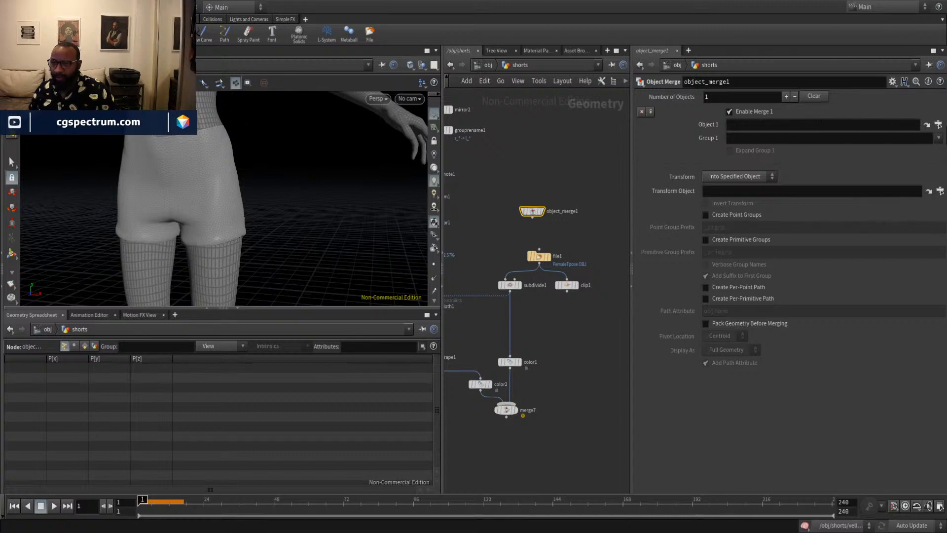
# Set Object 1 of the new Object Merge node to /obj/col.
pyautogui.click(939, 125)
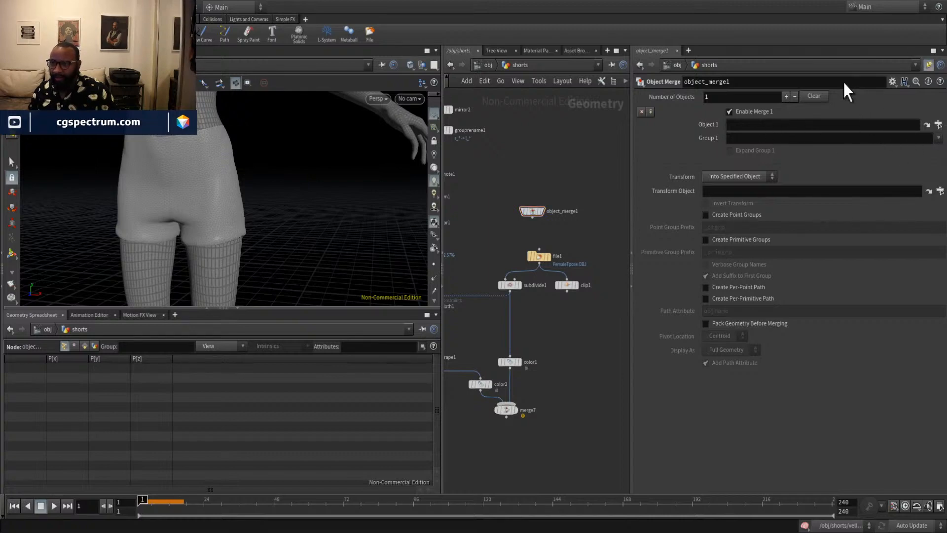
pyautogui.click(858, 217)
pyautogui.scroll(3, 545, 223)
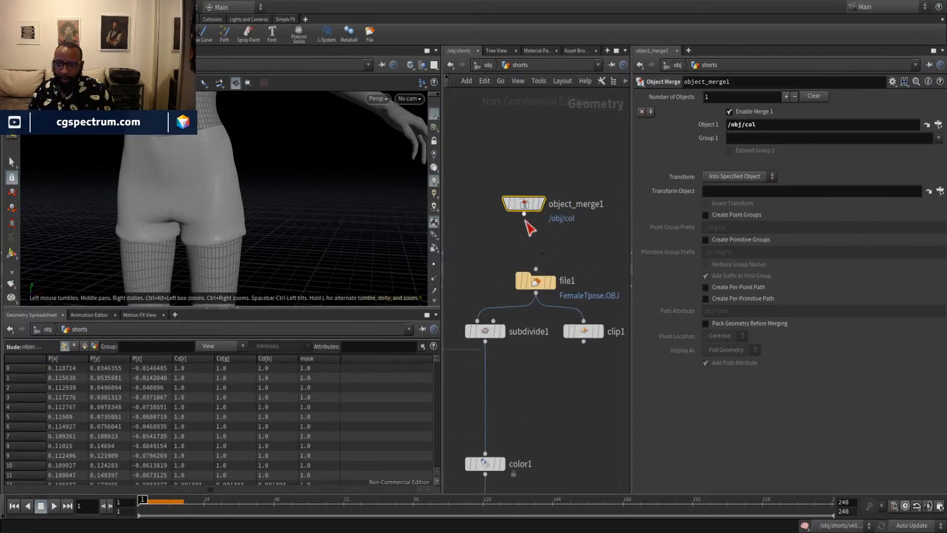
# Wire object_merge1 into subdivide1 and clip1 in place of file1, delete file1 and move object_merge1 down into its spot.
pyautogui.moveTo(525, 215); pyautogui.dragTo(529, 275)
pyautogui.moveTo(524, 214); pyautogui.dragTo(583, 319)
pyautogui.click(536, 286)
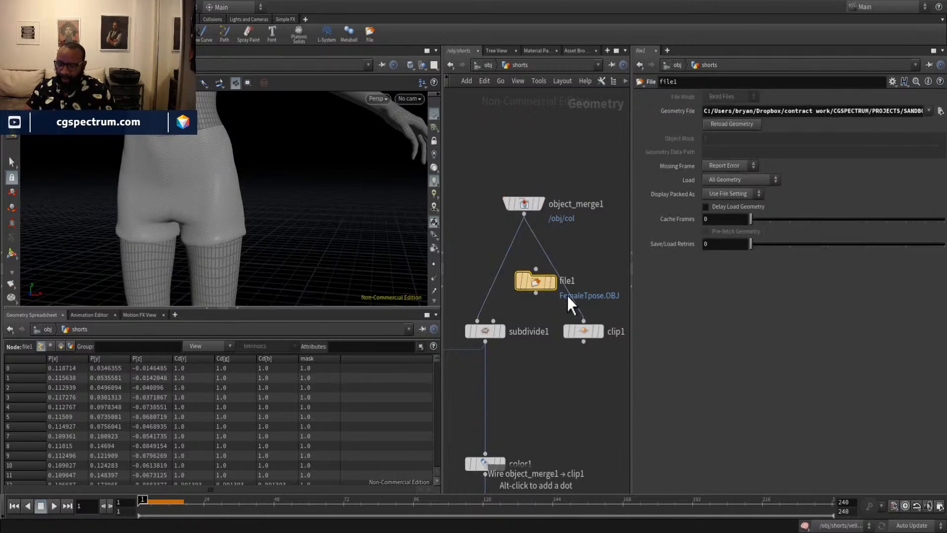
pyautogui.press('Delete')
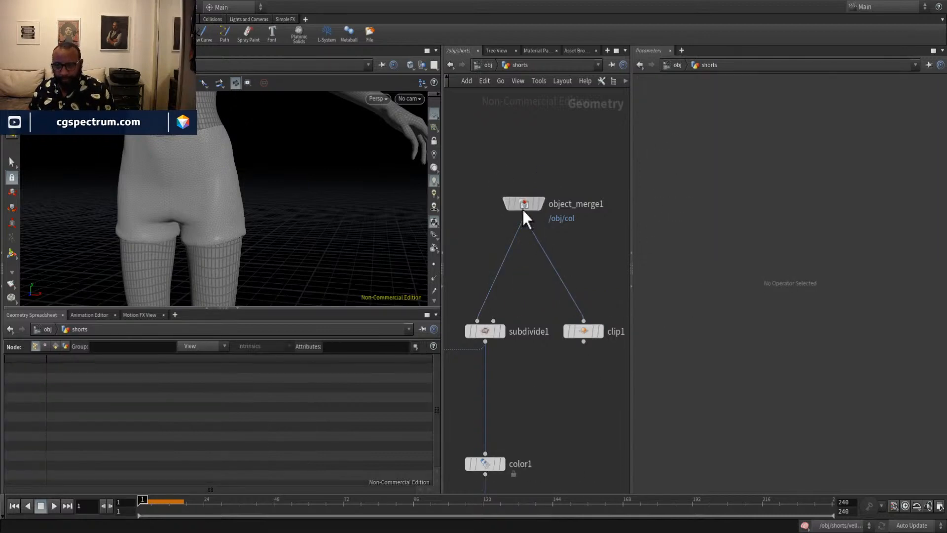
pyautogui.moveTo(524, 210); pyautogui.dragTo(528, 292)
# Check the rewired network by displaying the merge7, subdivide1 and color1 outputs in turn, ending on merge7.
pyautogui.moveTo(493, 473); pyautogui.dragTo(553, 190, button='middle')
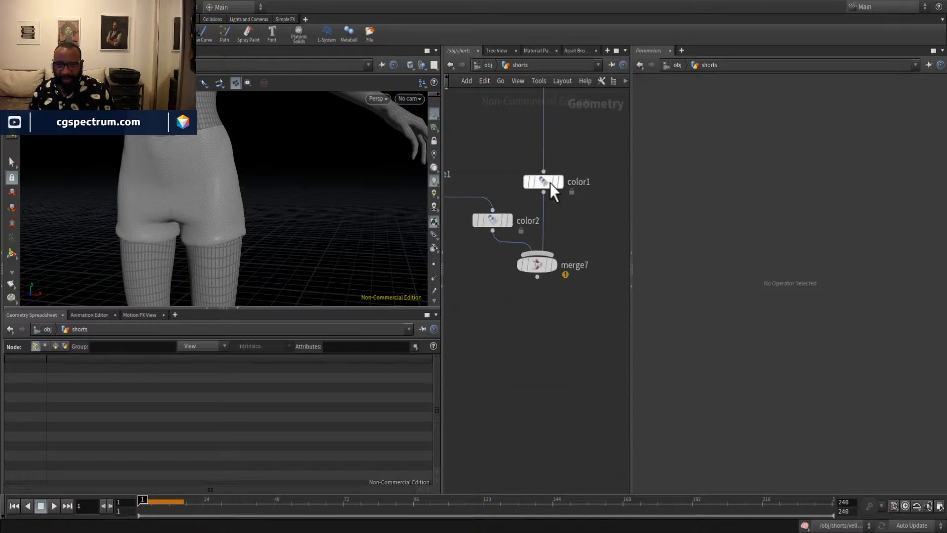
pyautogui.click(553, 265)
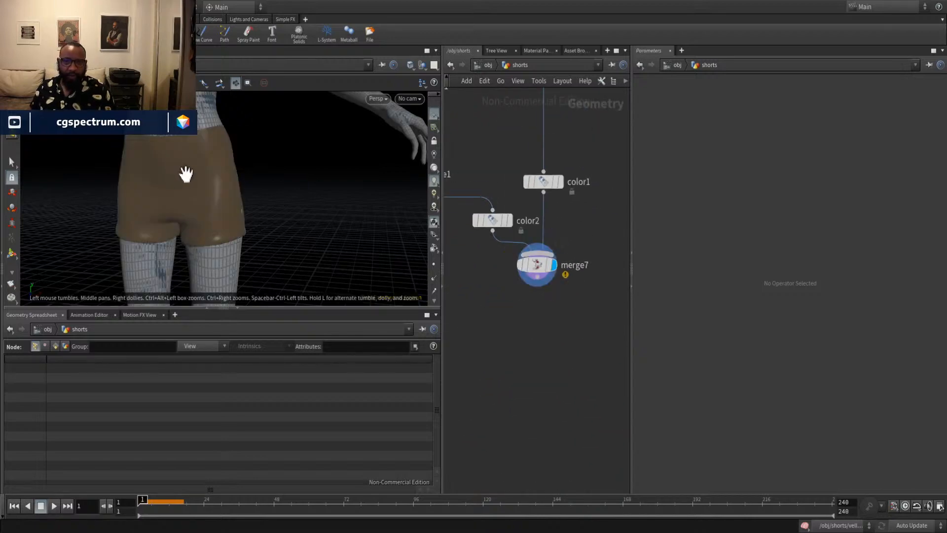
pyautogui.moveTo(186, 173); pyautogui.dragTo(315, 222)
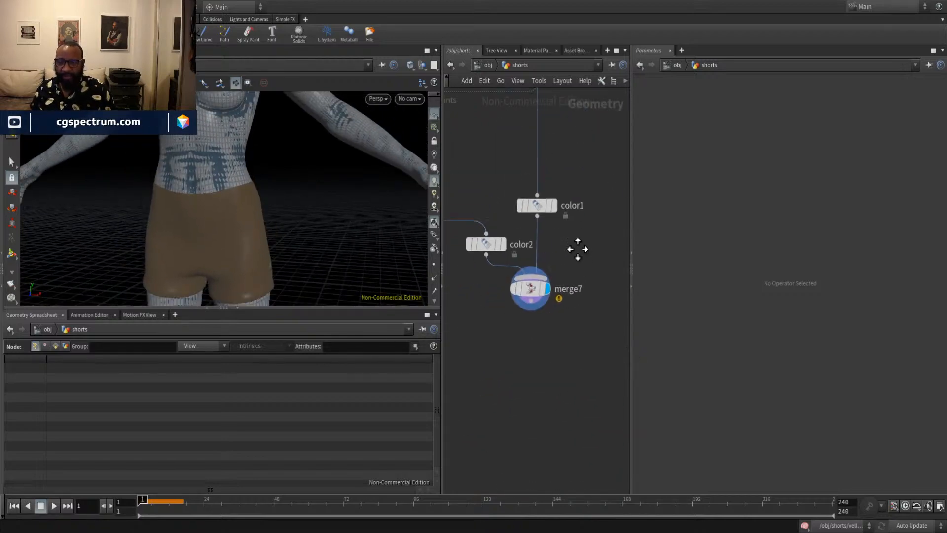
pyautogui.moveTo(575, 250); pyautogui.dragTo(556, 332, button='middle')
pyautogui.click(544, 192)
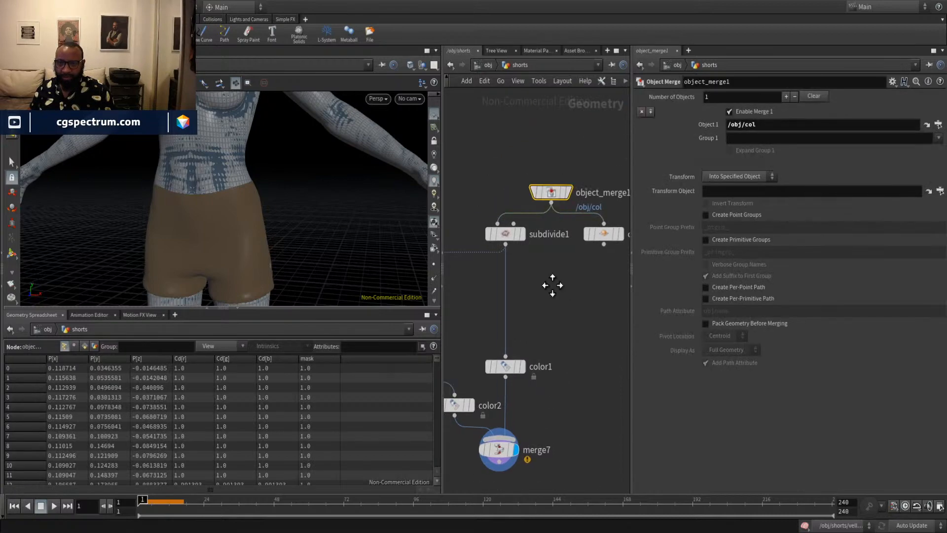
pyautogui.moveTo(552, 283); pyautogui.dragTo(588, 258, button='middle')
pyautogui.click(596, 176)
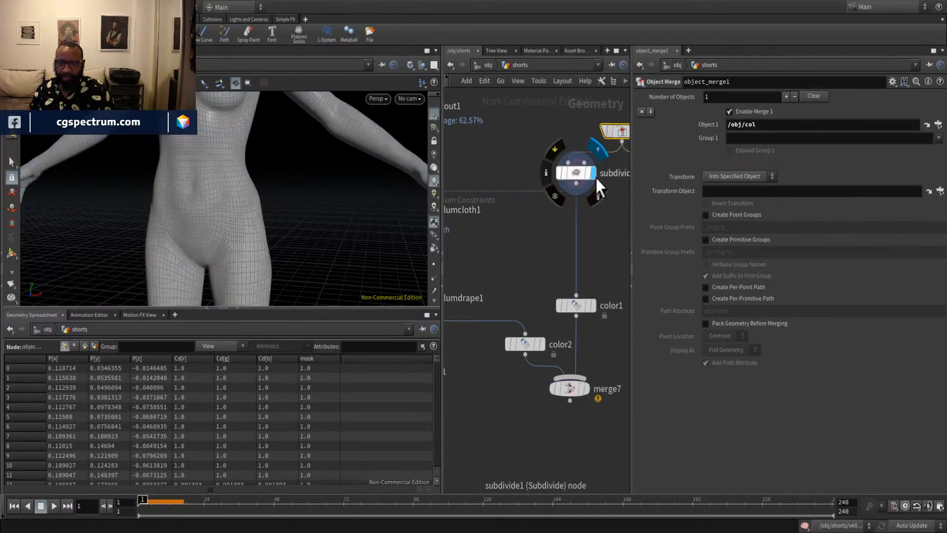
pyautogui.click(593, 305)
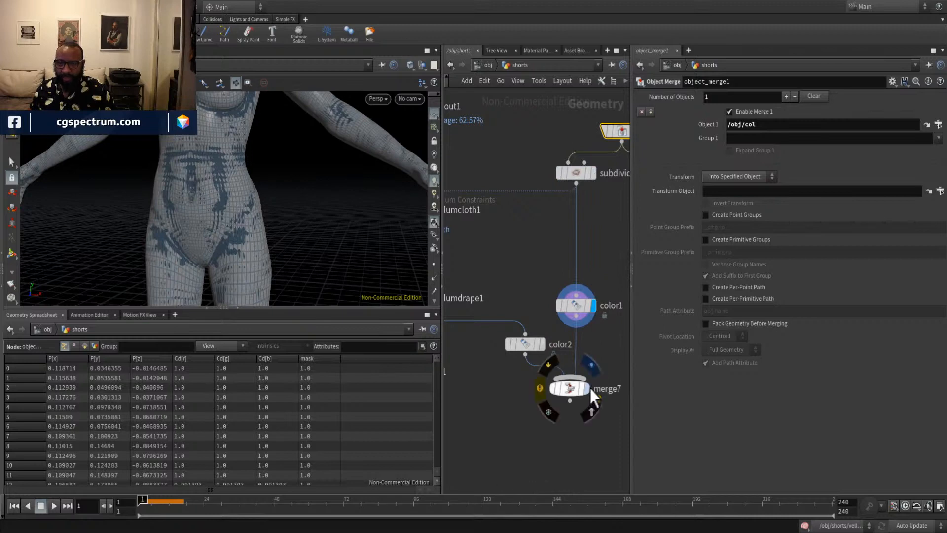
pyautogui.click(590, 388)
# Set the SHRTS null below clean1 as the displayed output of the shorts network.
pyautogui.moveTo(499, 255); pyautogui.dragTo(602, 146, button='middle')
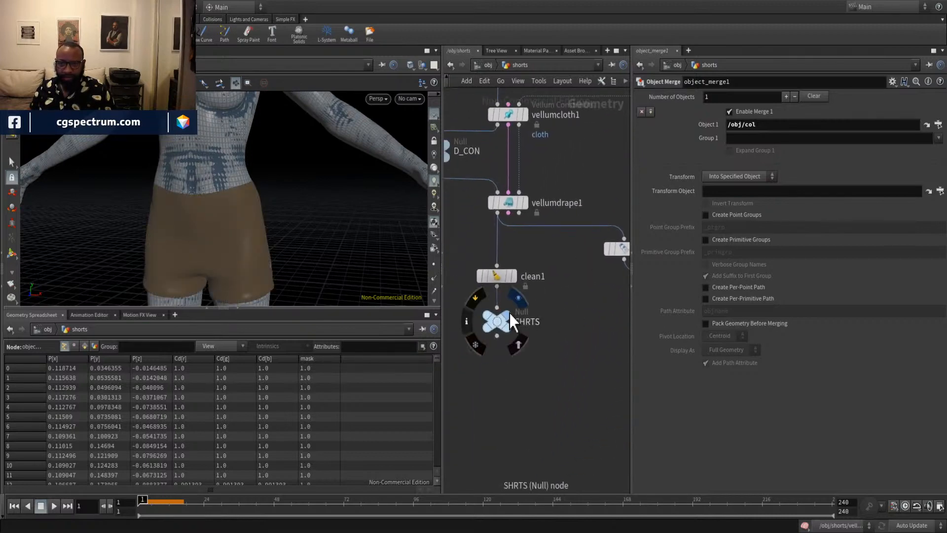
pyautogui.click(511, 312)
pyautogui.moveTo(575, 319)
pyautogui.mouseDown(button='middle')
pyautogui.moveTo(562, 345)
pyautogui.moveTo(502, 392)
pyautogui.mouseUp(button='middle')
pyautogui.moveTo(546, 244); pyautogui.dragTo(454, 331, button='middle')
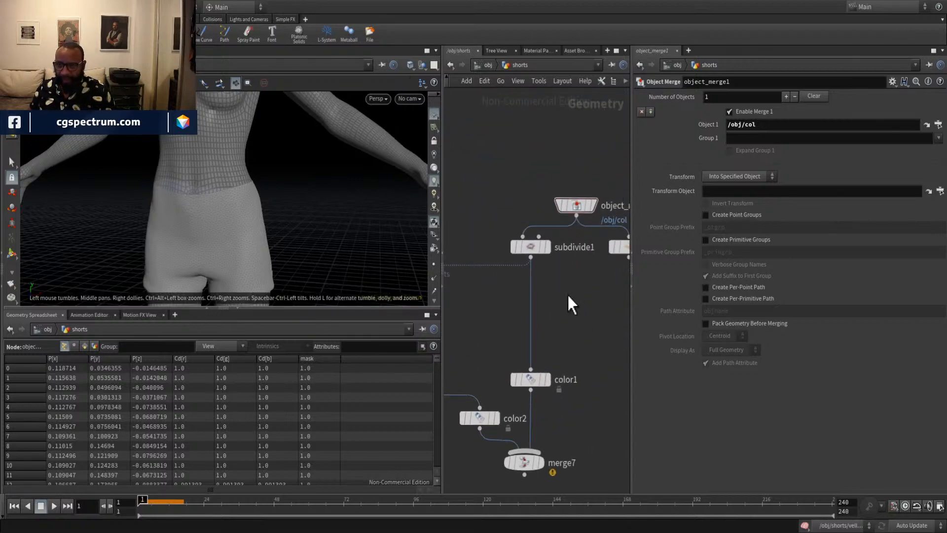
pyautogui.moveTo(570, 303); pyautogui.dragTo(607, 259, button='middle')
pyautogui.moveTo(494, 344); pyautogui.dragTo(583, 250, button='middle')
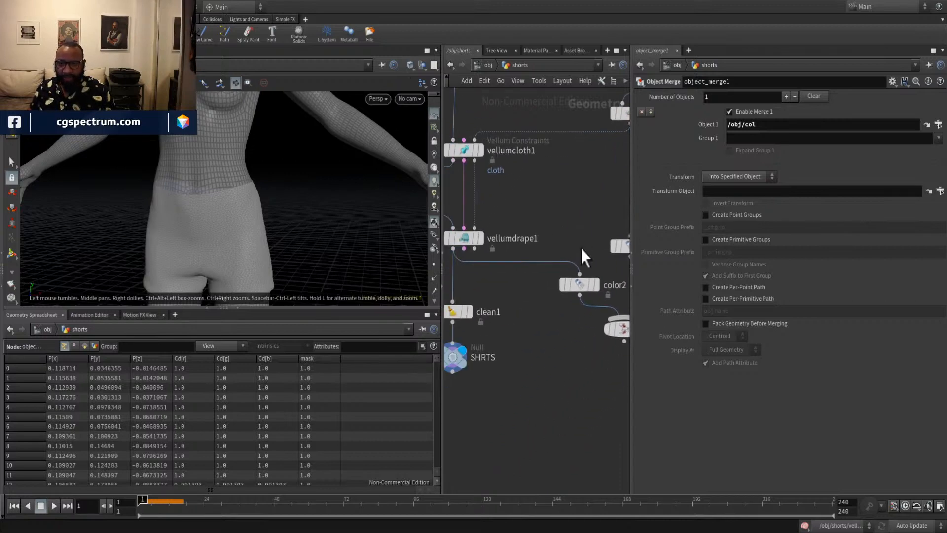
pyautogui.moveTo(511, 380); pyautogui.dragTo(598, 355, button='middle')
pyautogui.moveTo(552, 336)
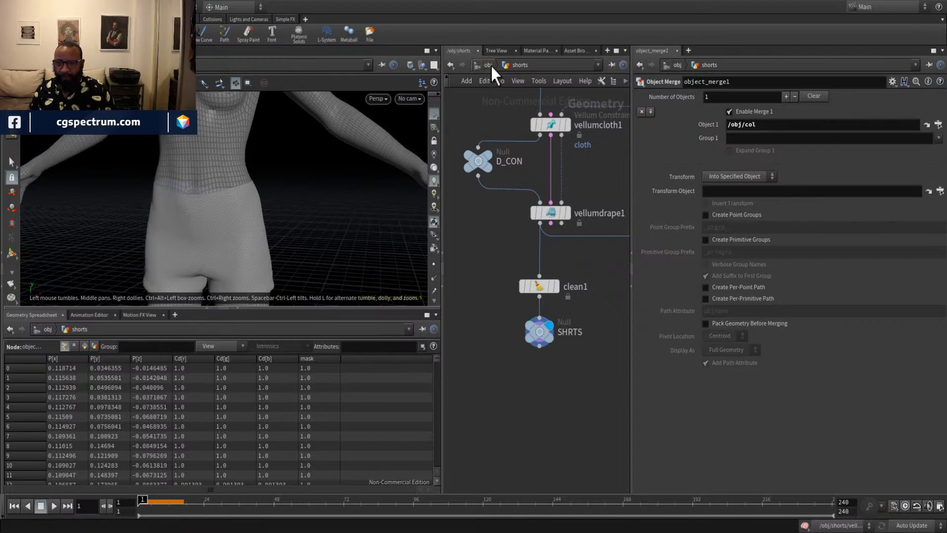
# Return to the object level, select the col object and examine the body with the shorts.
pyautogui.click(478, 64)
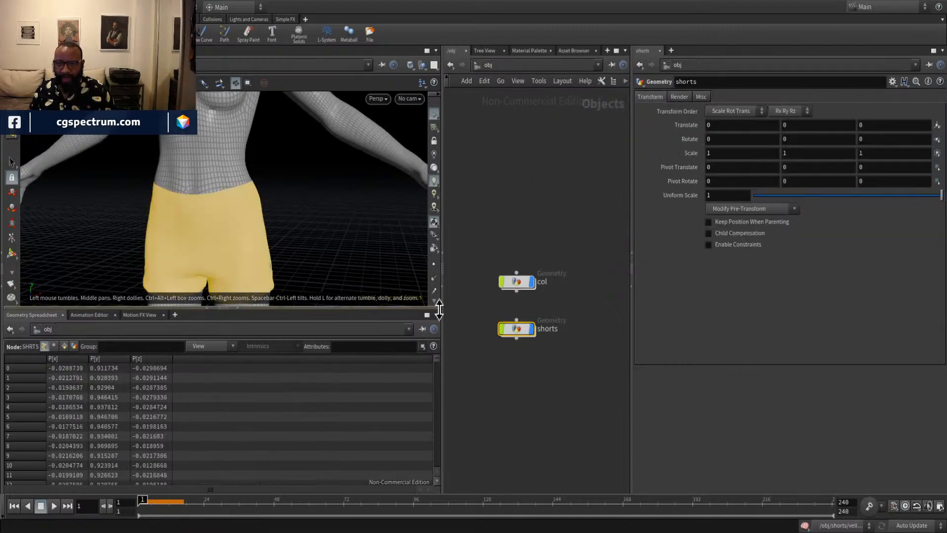
pyautogui.moveTo(363, 220); pyautogui.dragTo(383, 277)
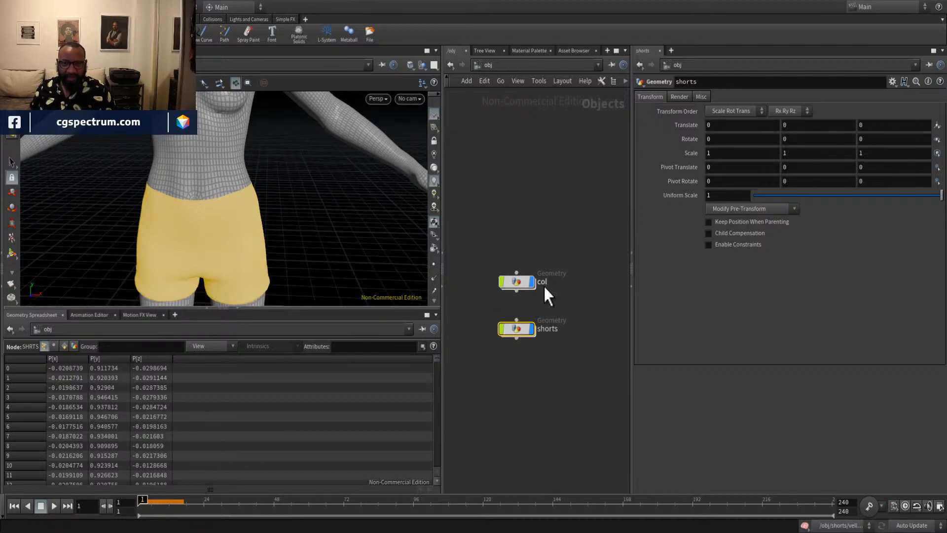
pyautogui.click(522, 283)
pyautogui.scroll(5, 338, 198)
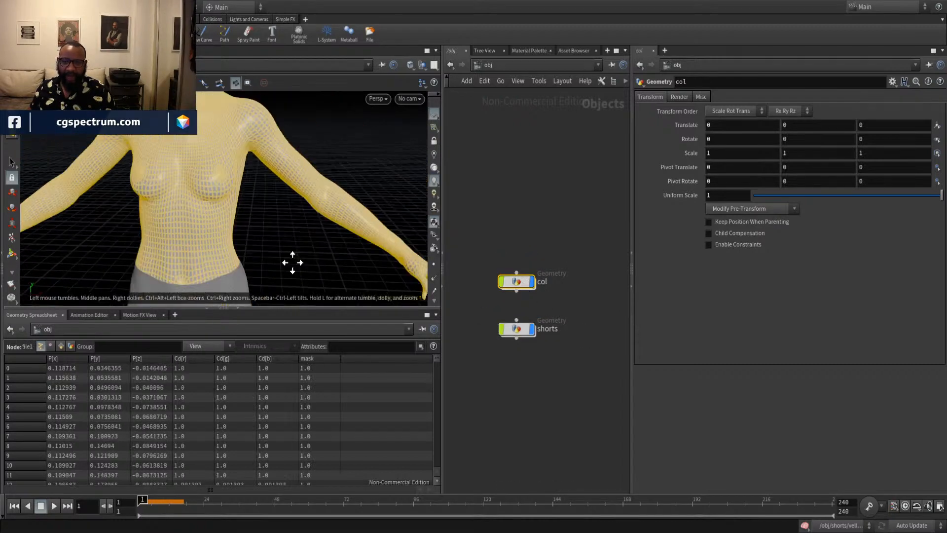
pyautogui.moveTo(345, 244); pyautogui.dragTo(218, 152, button='right')
pyautogui.moveTo(218, 153); pyautogui.dragTo(227, 165, button='middle')
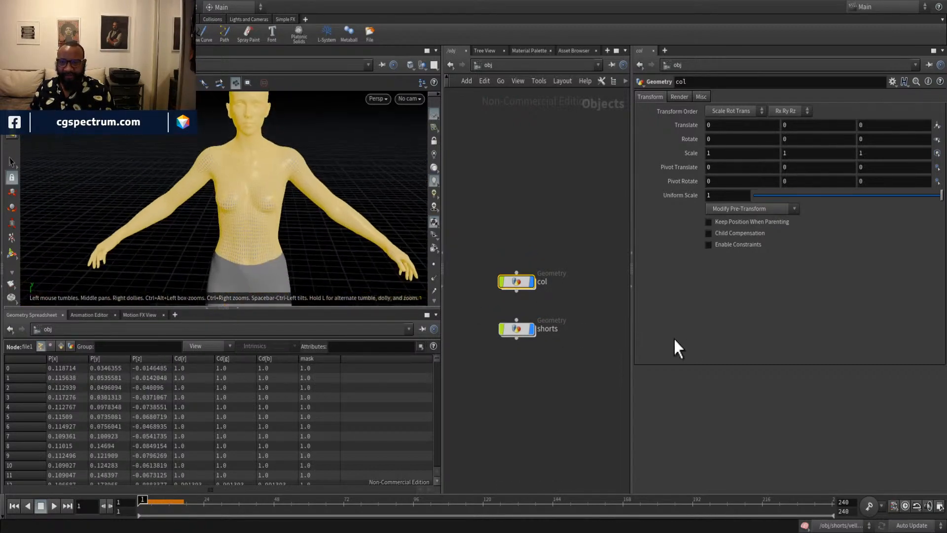
# Move the shorts object down to leave a gap beneath the col object.
pyautogui.moveTo(585, 260); pyautogui.dragTo(518, 271)
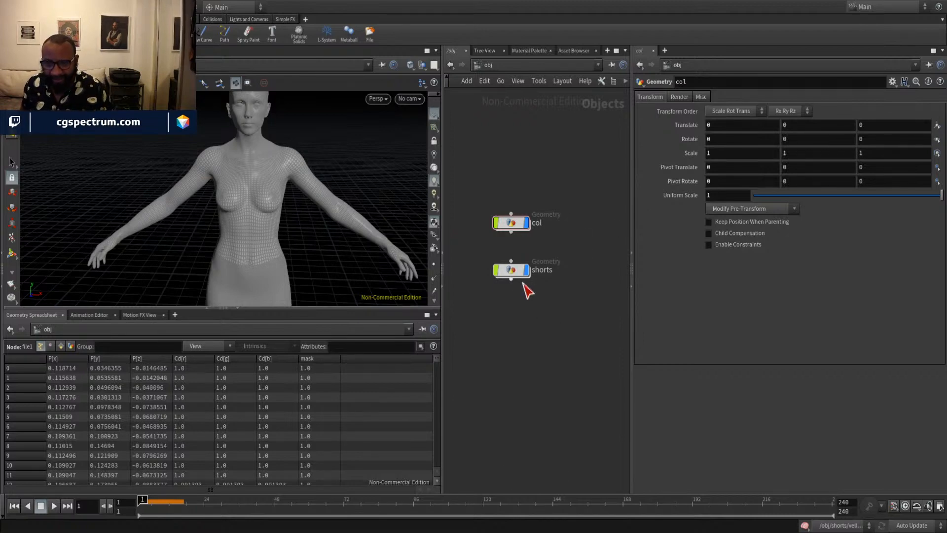
pyautogui.moveTo(511, 279); pyautogui.dragTo(507, 339)
pyautogui.press('Escape')
pyautogui.moveTo(507, 269); pyautogui.dragTo(502, 320)
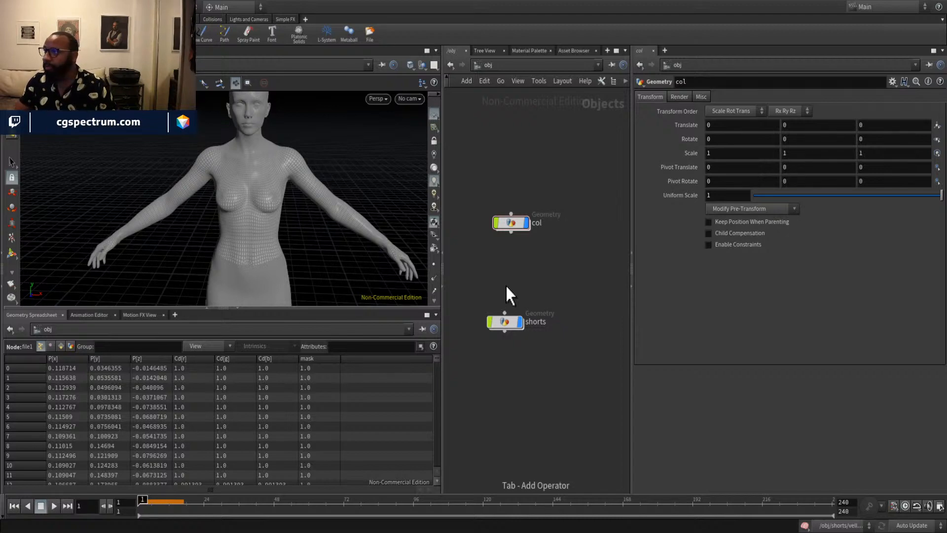
# Create a Geometry object between col and shorts and rename it tunic.
pyautogui.press('Return')
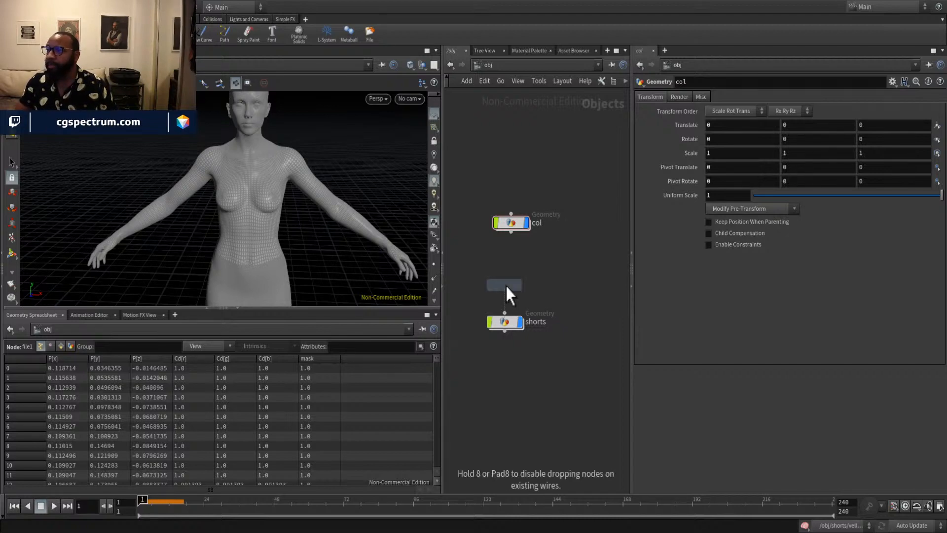
pyautogui.click(505, 284)
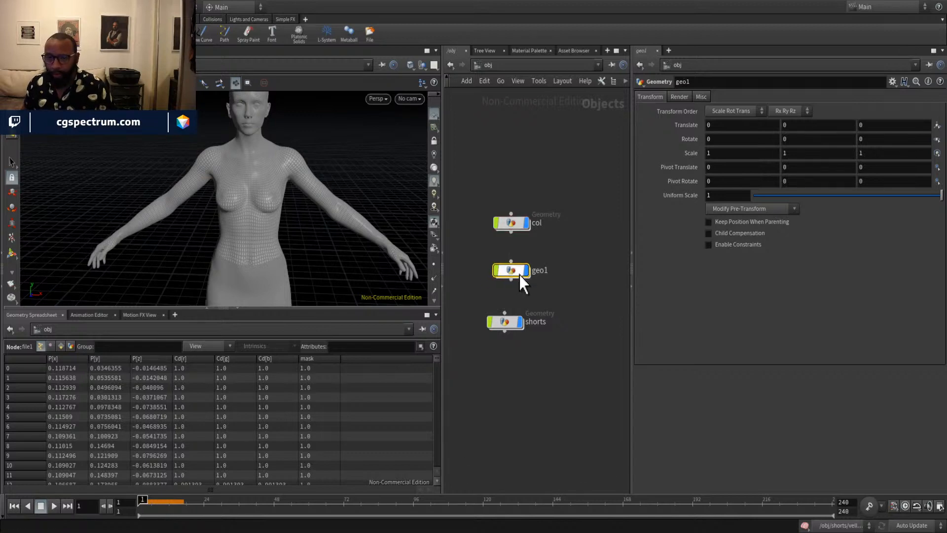
pyautogui.doubleClick(548, 271)
pyautogui.doubleClick(549, 271)
pyautogui.write('tunic')
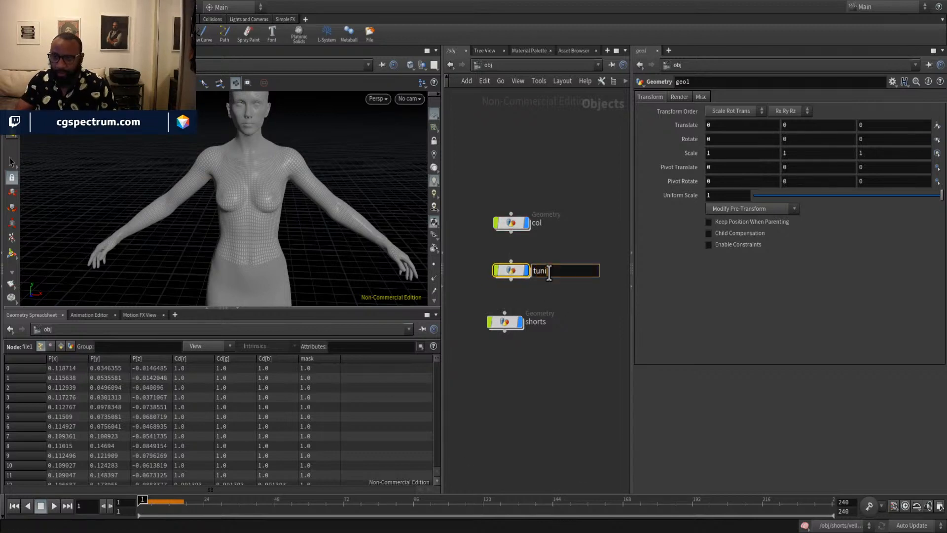
pyautogui.press('Return')
# Enter the tunic object's empty network and view the body and shorts from the side and front.
pyautogui.press('Return')
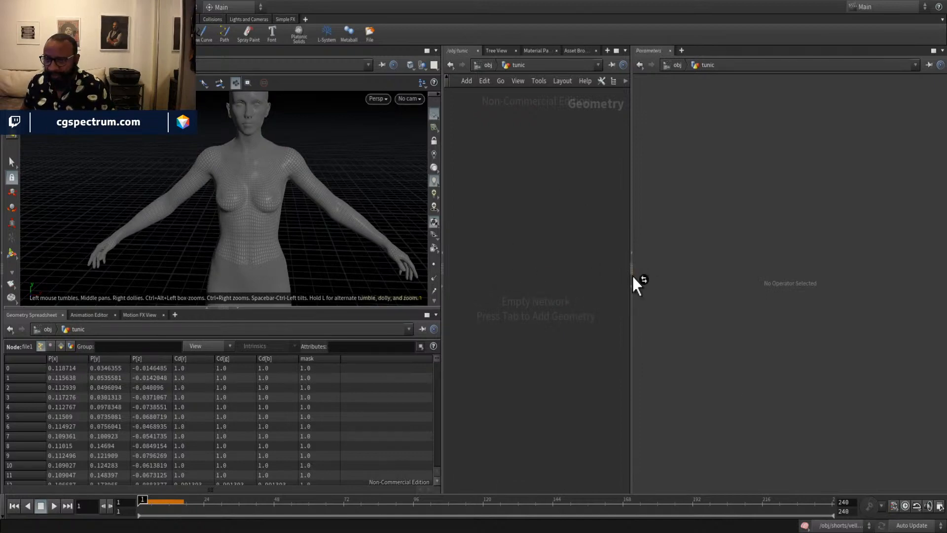
pyautogui.moveTo(630, 309); pyautogui.dragTo(772, 311)
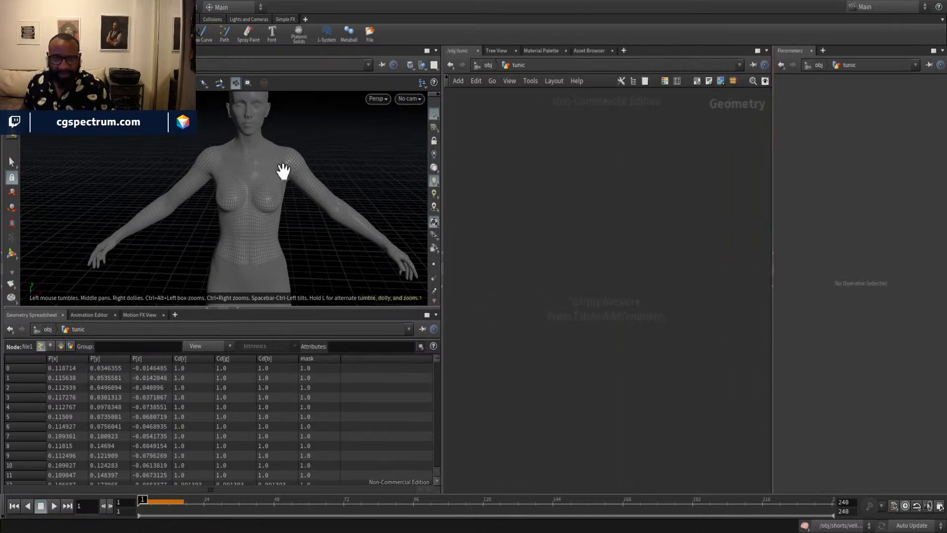
pyautogui.moveTo(282, 170); pyautogui.dragTo(268, 222)
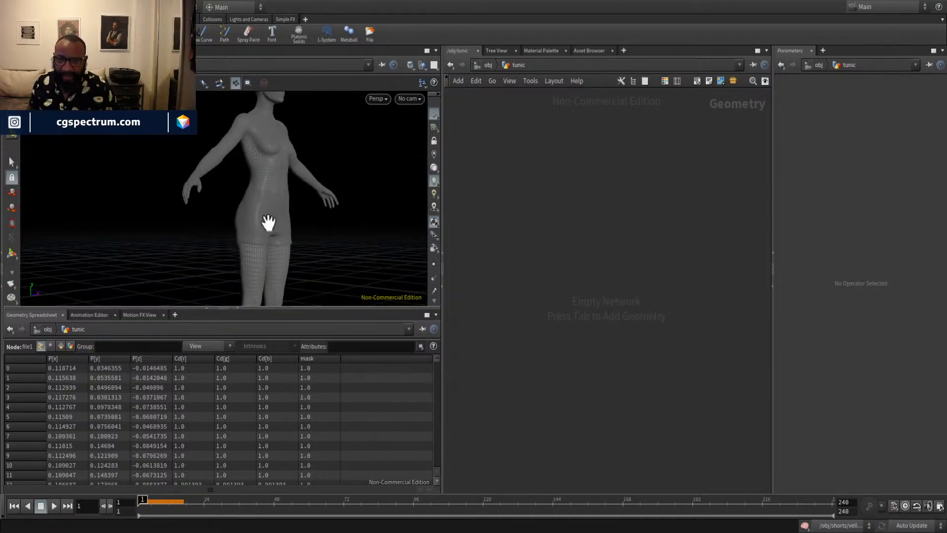
pyautogui.moveTo(268, 223); pyautogui.dragTo(337, 246, button='right')
pyautogui.moveTo(215, 190); pyautogui.dragTo(184, 214)
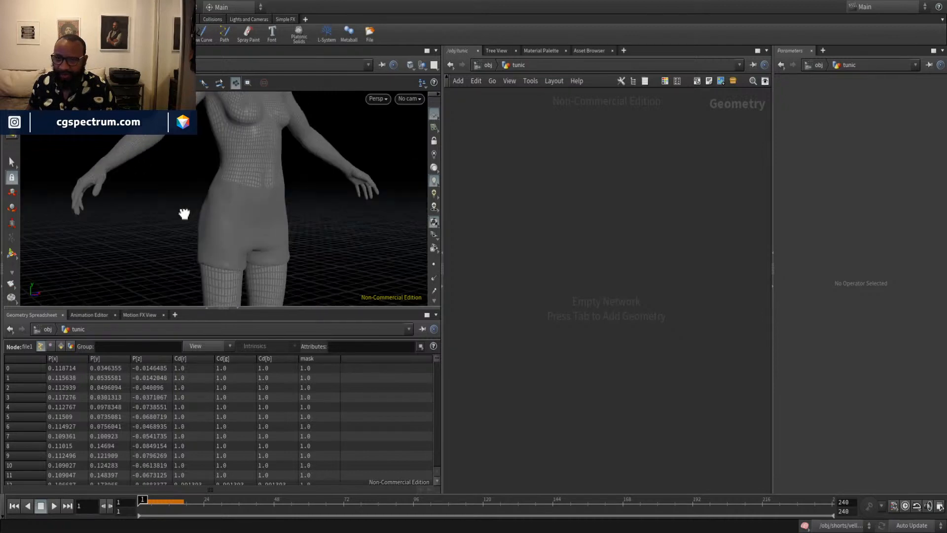
pyautogui.moveTo(184, 213); pyautogui.dragTo(277, 220, button='right')
pyautogui.moveTo(217, 204); pyautogui.dragTo(269, 220)
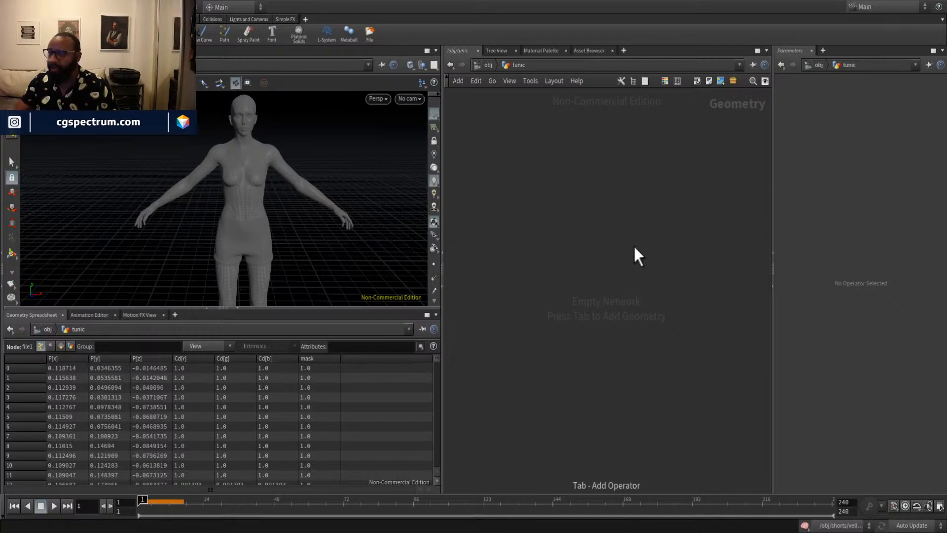
# Add an Object Merge node to the tunic network, move it aside and widen the parameter area.
pyautogui.click(633, 244)
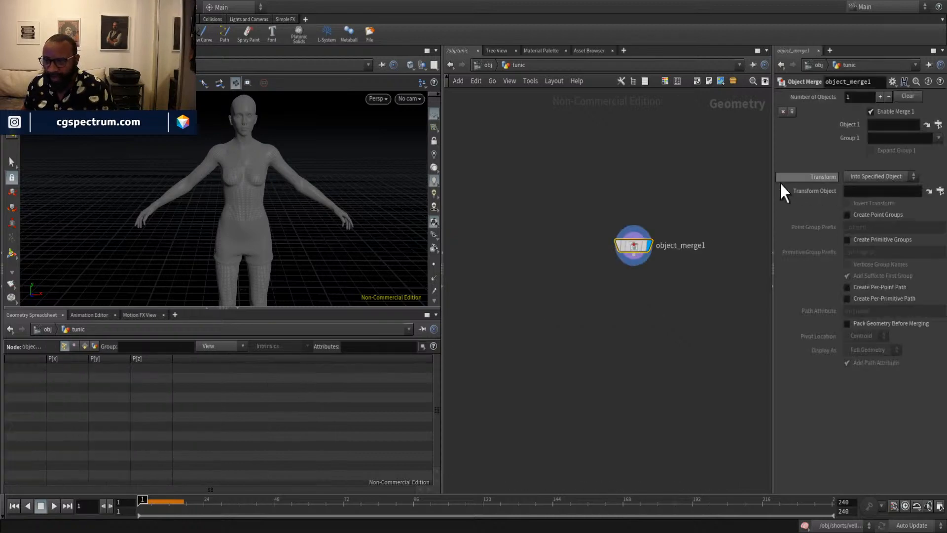
pyautogui.moveTo(771, 177); pyautogui.dragTo(673, 190)
pyautogui.moveTo(592, 252)
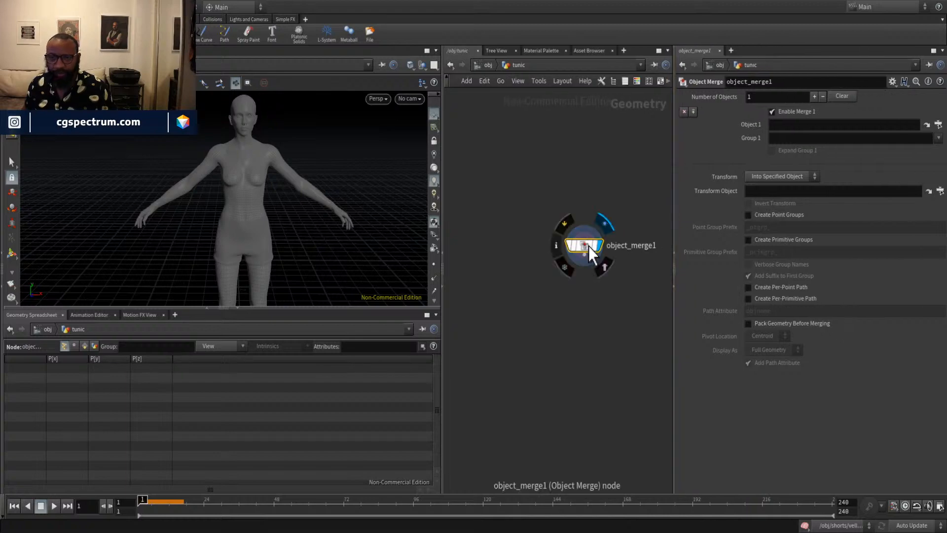
pyautogui.moveTo(592, 253); pyautogui.dragTo(502, 224)
pyautogui.moveTo(673, 220); pyautogui.dragTo(616, 223)
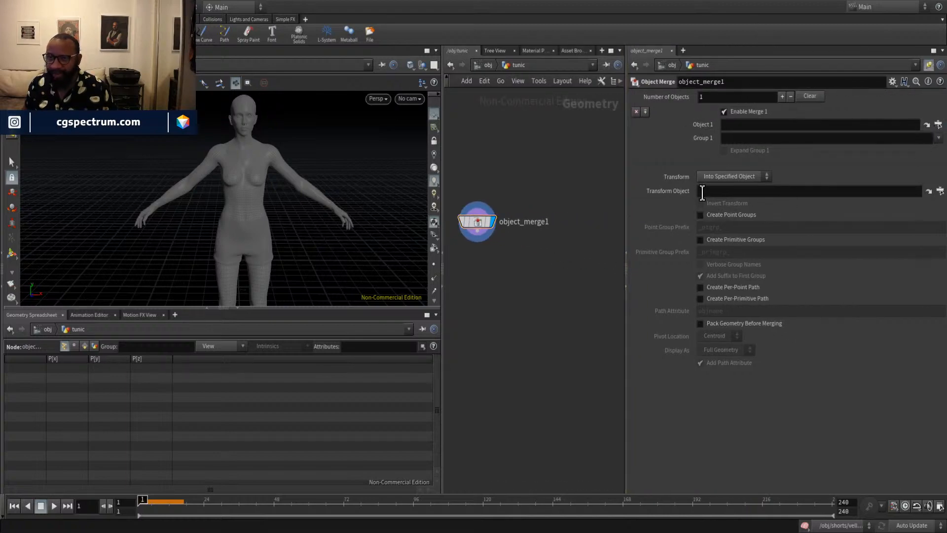
# Set the Object Merge node to bring in /obj/col and, as a second object entry, /obj/shorts.
pyautogui.click(861, 215)
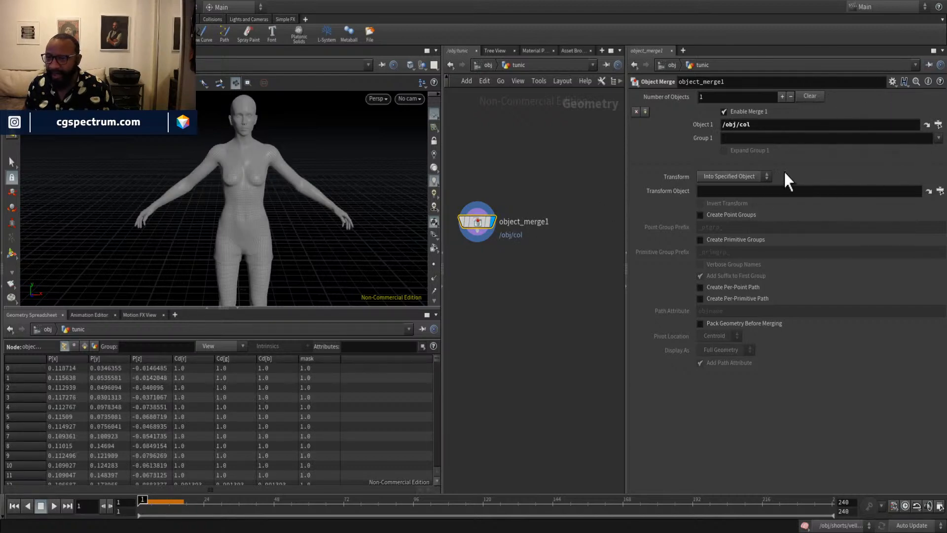
pyautogui.click(782, 96)
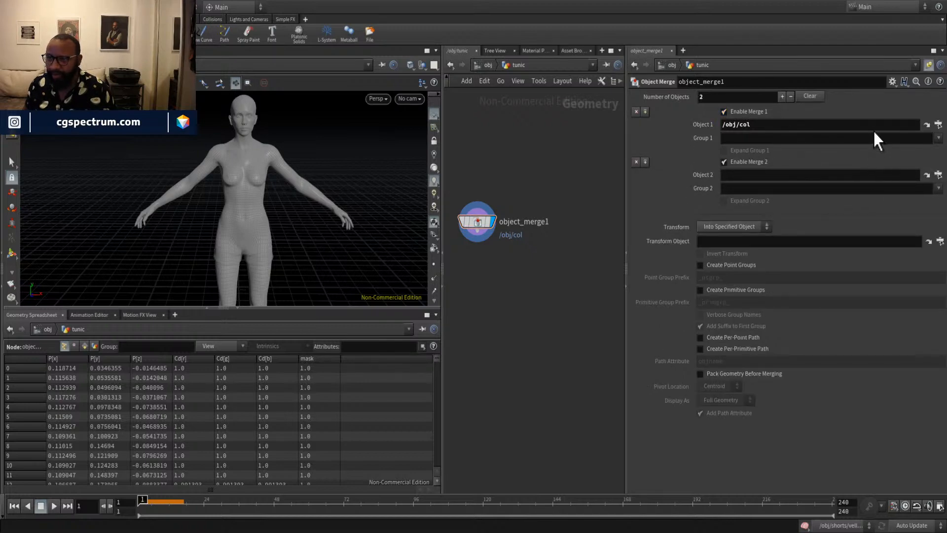
pyautogui.click(862, 267)
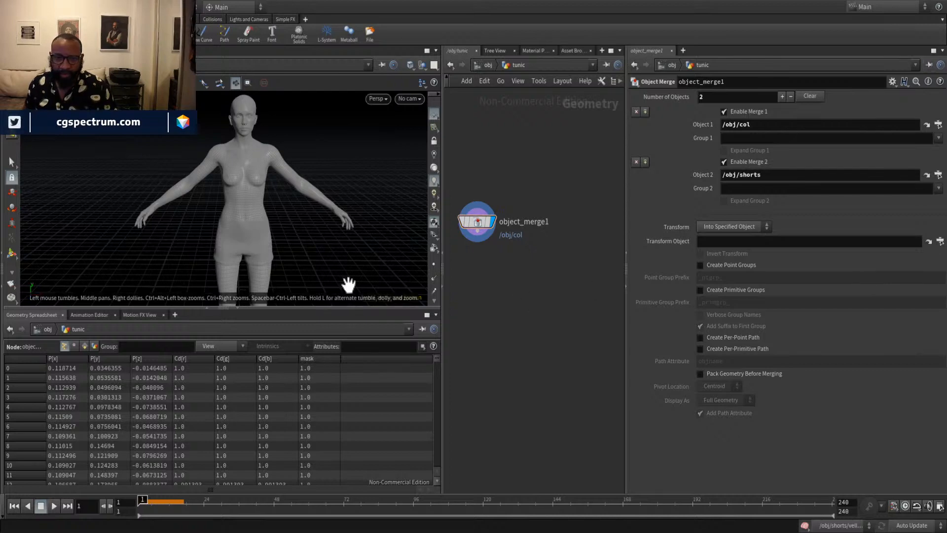
# Examine the merged body and shorts around the hips and waist from several angles, moving the Object Merge node aside.
pyautogui.keyDown('alt'); pyautogui.moveTo(282, 246); pyautogui.dragTo(297, 201, button='middle'); pyautogui.keyUp('alt')
pyautogui.moveTo(297, 202); pyautogui.dragTo(299, 176)
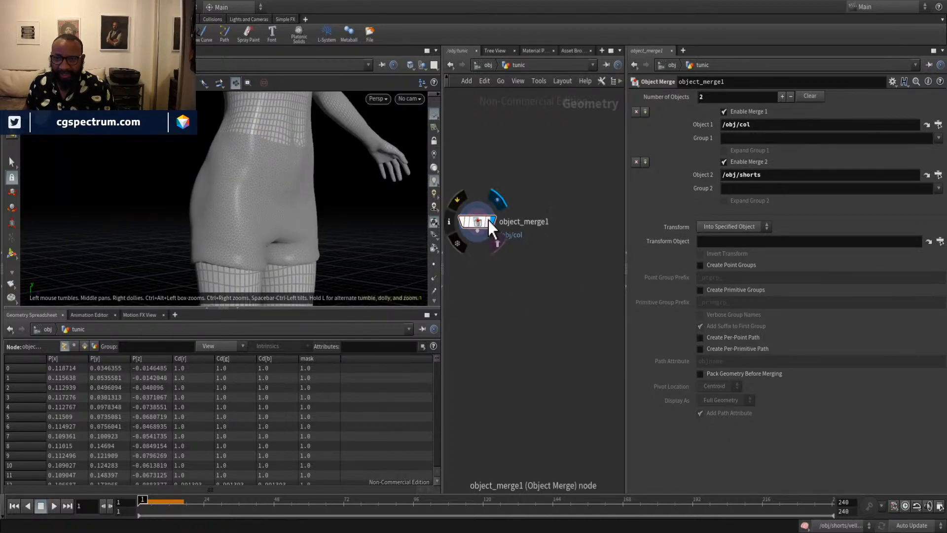
pyautogui.moveTo(482, 217); pyautogui.dragTo(596, 183)
pyautogui.moveTo(316, 189); pyautogui.dragTo(291, 194)
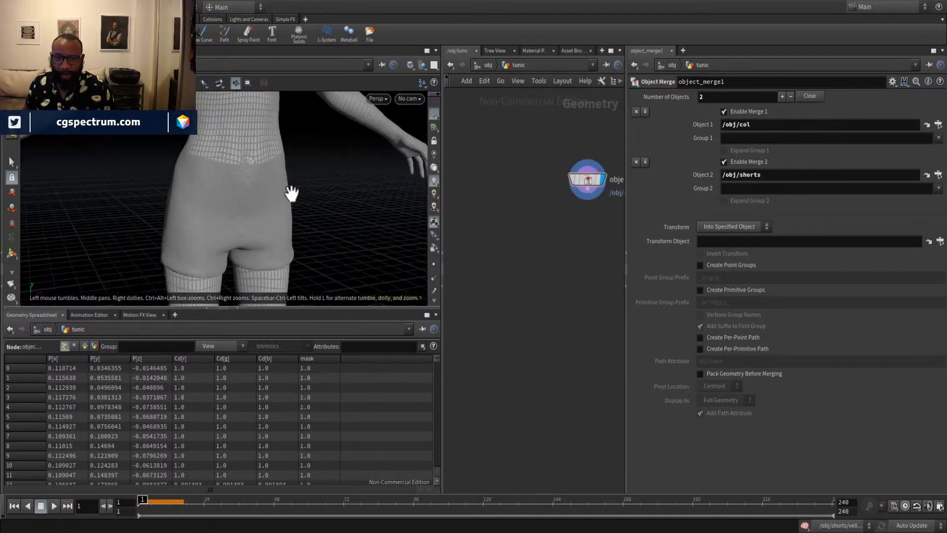
pyautogui.moveTo(182, 203); pyautogui.dragTo(281, 225)
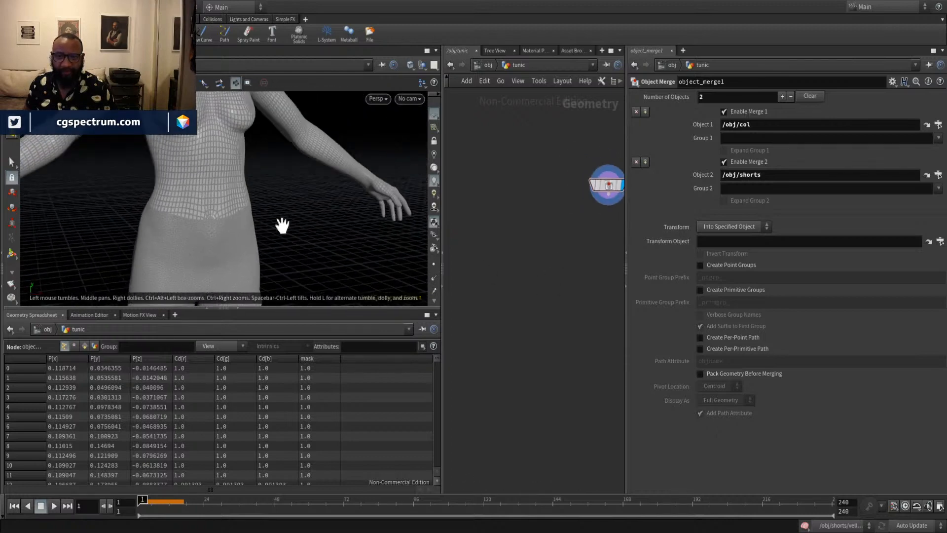
pyautogui.moveTo(281, 225); pyautogui.dragTo(255, 233, button='right')
pyautogui.moveTo(546, 220); pyautogui.dragTo(508, 223, button='middle')
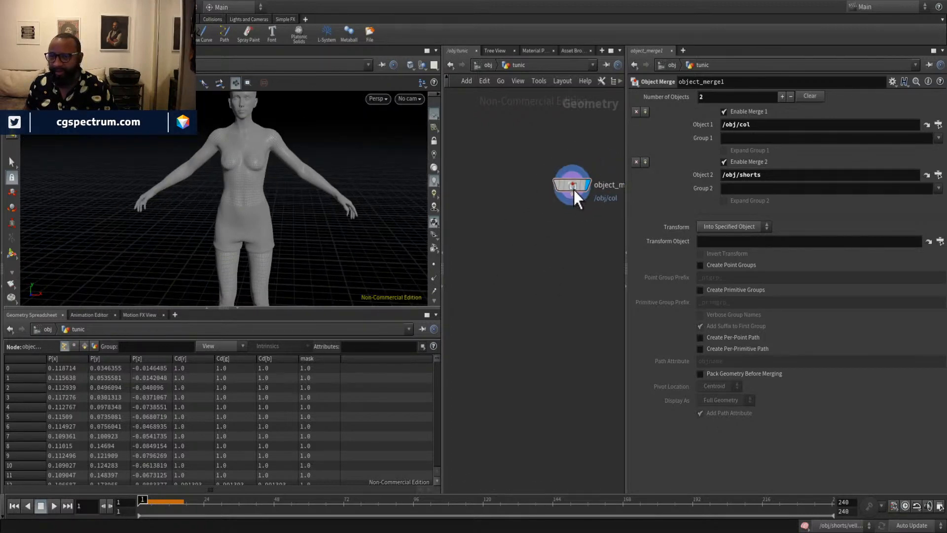
# Reposition the Object Merge node, duplicate it alongside the original and display the copy.
pyautogui.moveTo(574, 189); pyautogui.dragTo(580, 161)
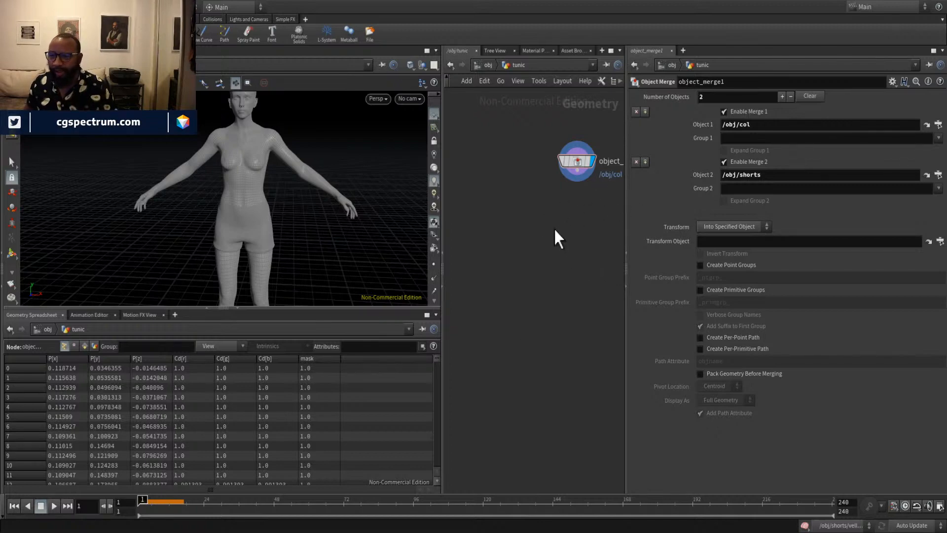
pyautogui.moveTo(555, 238); pyautogui.dragTo(475, 280, button='middle')
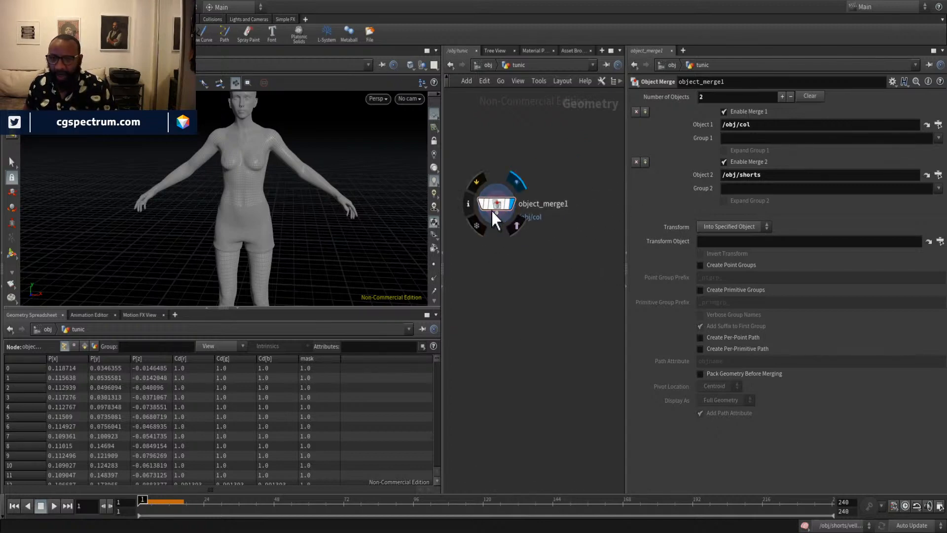
pyautogui.click(494, 211)
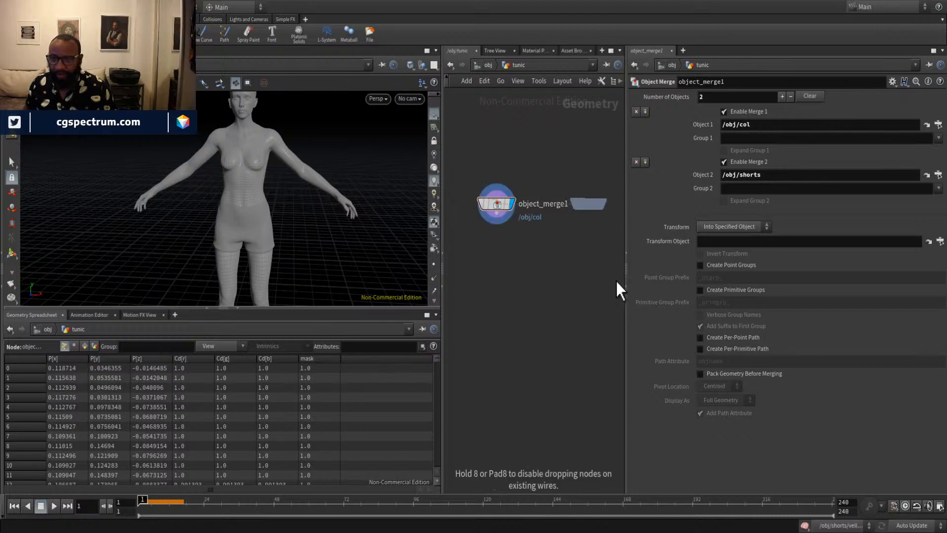
pyautogui.hotkey('ctrl', 'v')
pyautogui.moveTo(501, 215); pyautogui.dragTo(489, 217)
pyautogui.click(598, 209)
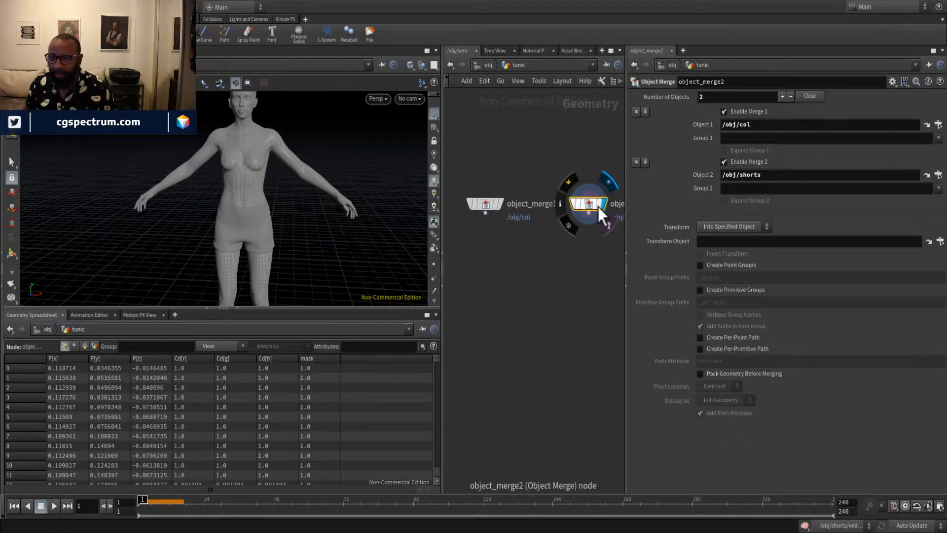
# Disable the second merge entry on object_merge1, keeping only /obj/col, and display that node.
pyautogui.click(494, 204)
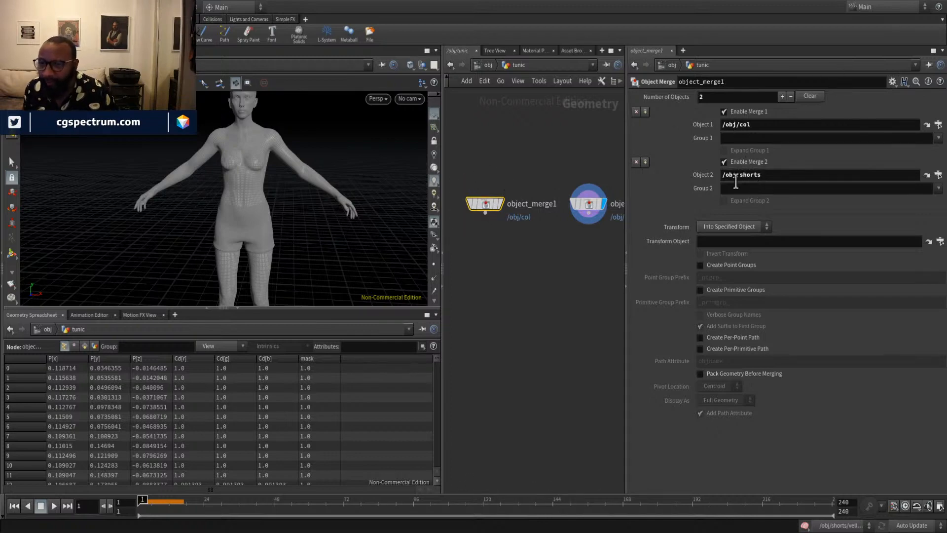
pyautogui.click(724, 161)
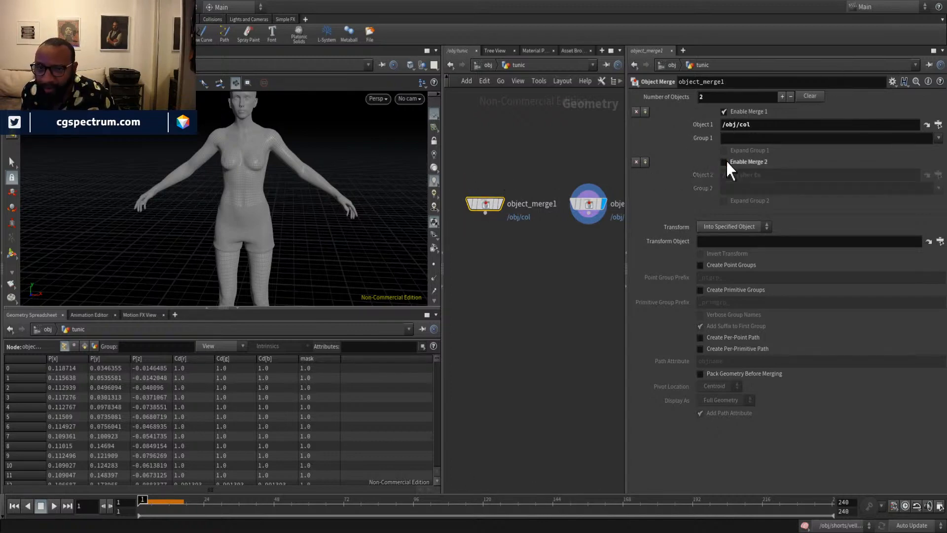
pyautogui.click(502, 202)
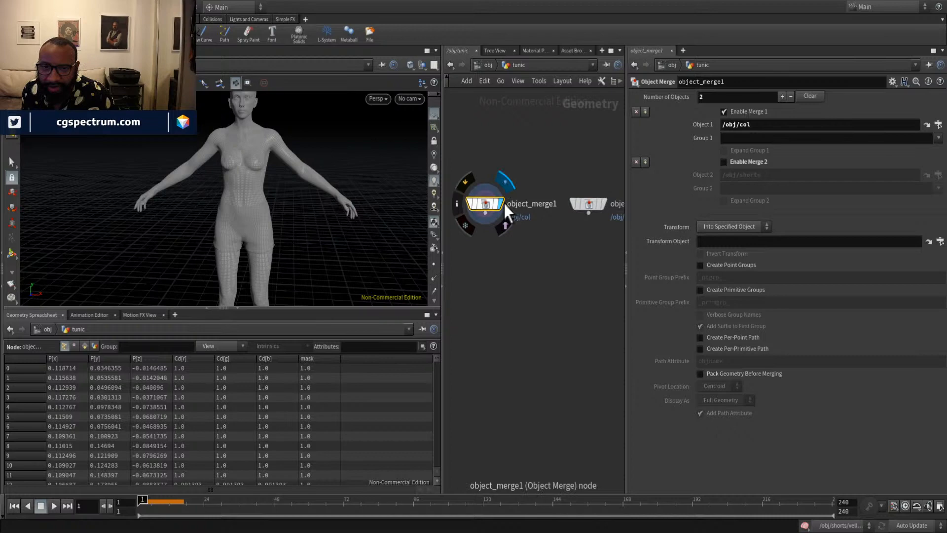
# Disable the first merge entry on object_merge2, keeping only /obj/shorts, and compare it with object_merge1 in the viewport.
pyautogui.click(587, 203)
pyautogui.click(605, 203)
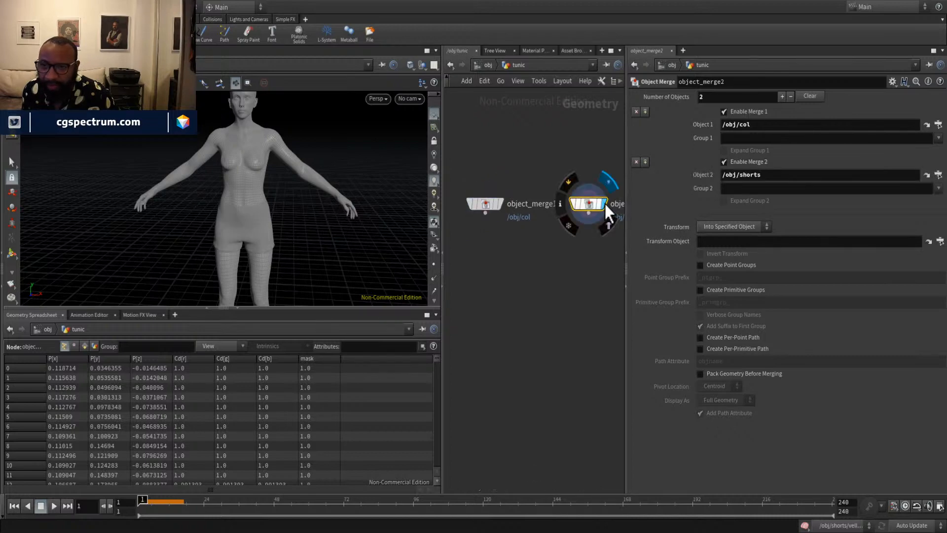
pyautogui.click(723, 112)
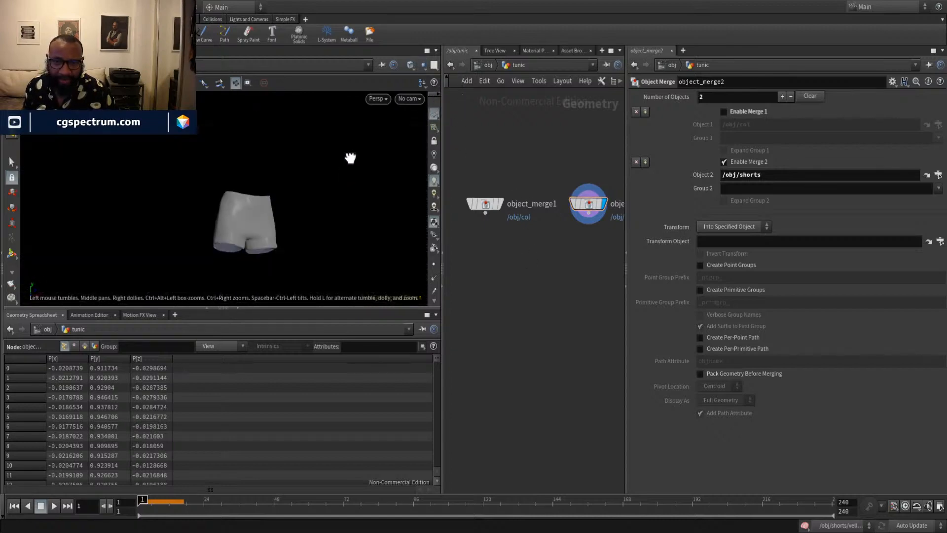
pyautogui.moveTo(349, 159); pyautogui.dragTo(360, 153)
pyautogui.click(502, 202)
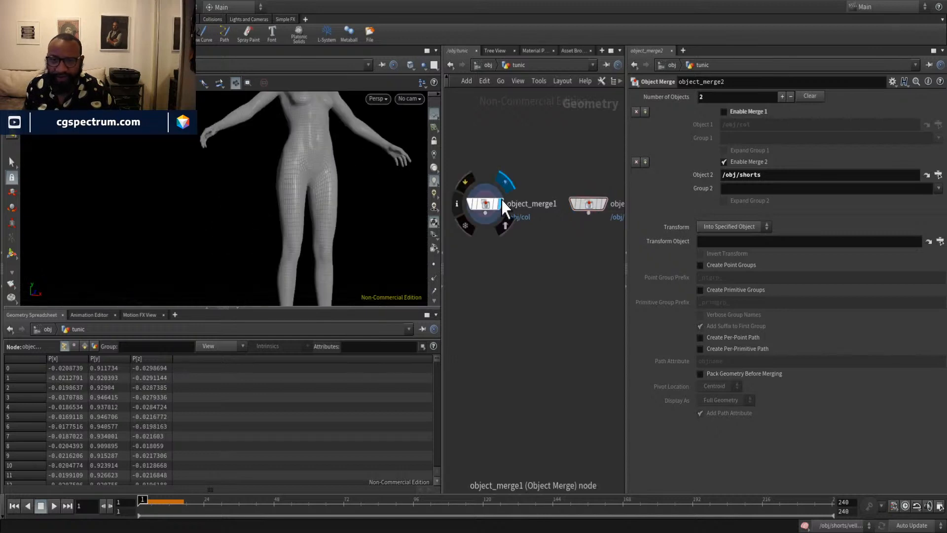
# Add a Merge node, wire object_merge1 and object_merge2 into it and display the combined result.
pyautogui.press('Tab')
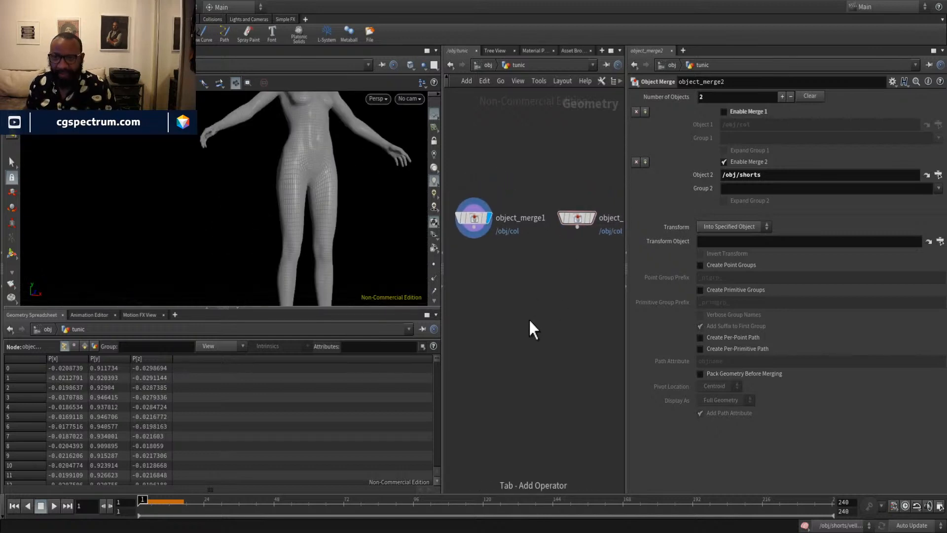
pyautogui.press('Return')
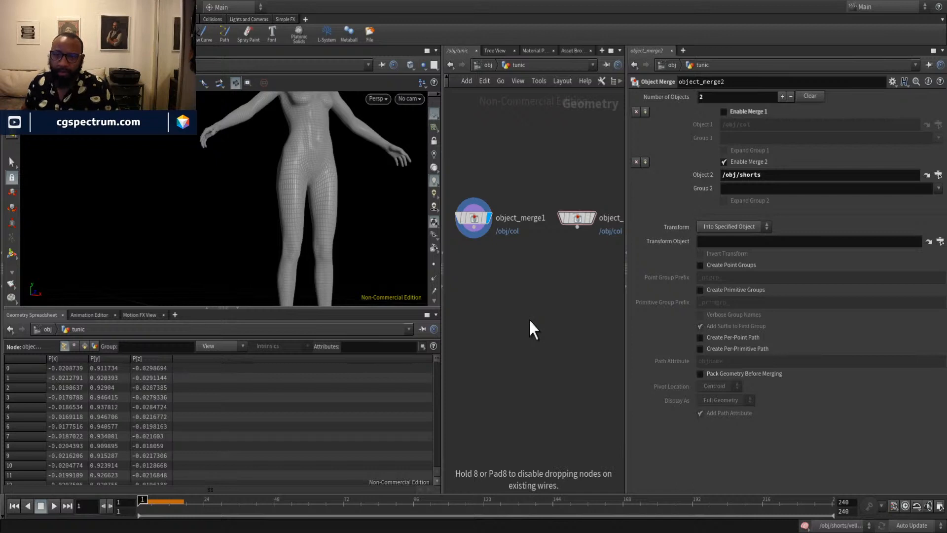
pyautogui.click(528, 318)
pyautogui.moveTo(475, 235); pyautogui.dragTo(528, 311)
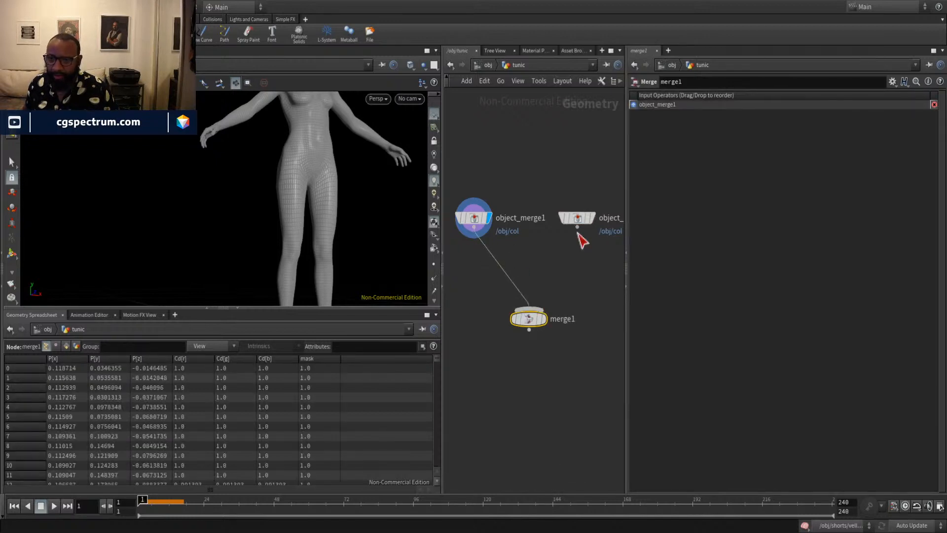
pyautogui.moveTo(578, 234); pyautogui.dragTo(524, 271)
pyautogui.click(545, 320)
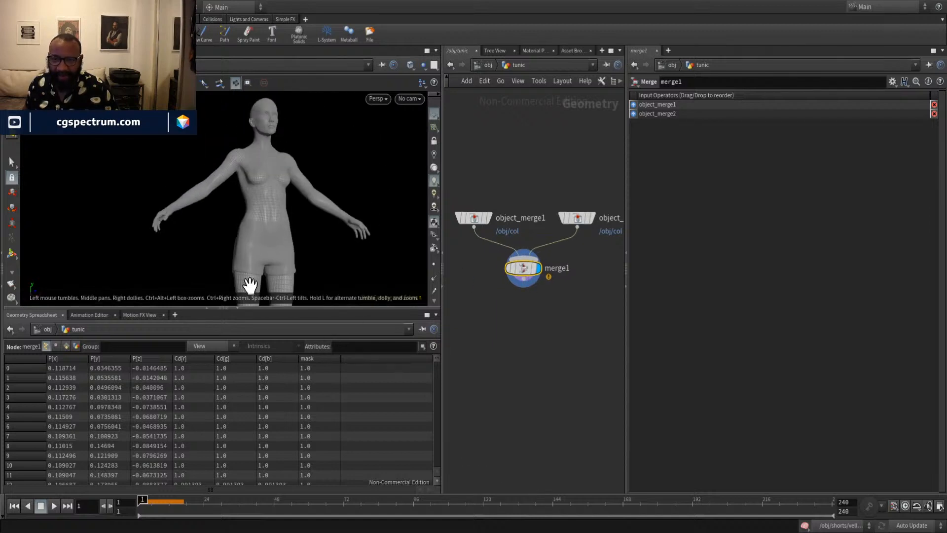
# Widen the network area and adjust merge1's position beneath the two Object Merge nodes.
pyautogui.moveTo(523, 345); pyautogui.dragTo(506, 322, button='middle')
pyautogui.scroll(-2, 545, 273)
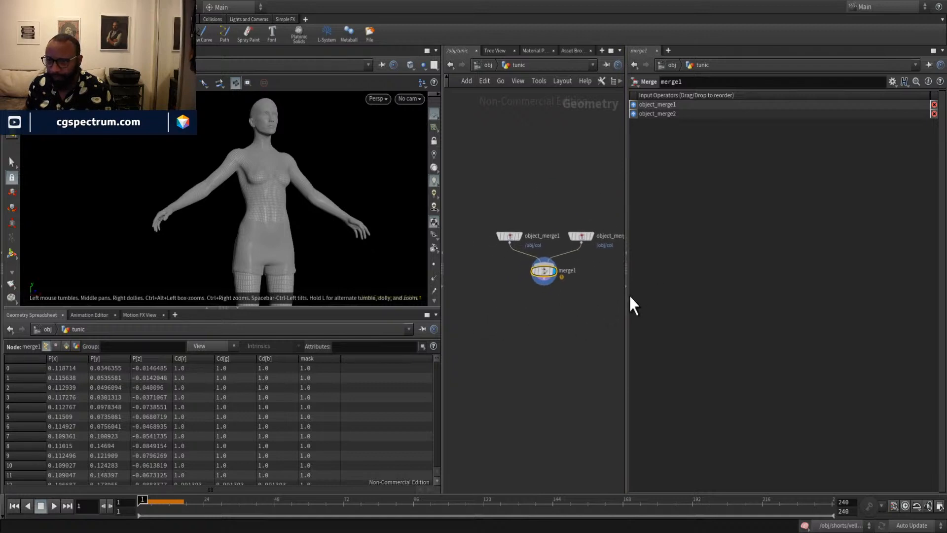
pyautogui.moveTo(625, 299); pyautogui.dragTo(727, 298)
pyautogui.moveTo(599, 272)
pyautogui.mouseDown()
pyautogui.moveTo(628, 269)
pyautogui.moveTo(606, 279)
pyautogui.mouseUp()
# Select the three merge nodes and examine the body's torso, shoulders, arms and shorts from several angles.
pyautogui.moveTo(276, 247); pyautogui.dragTo(276, 173, button='middle')
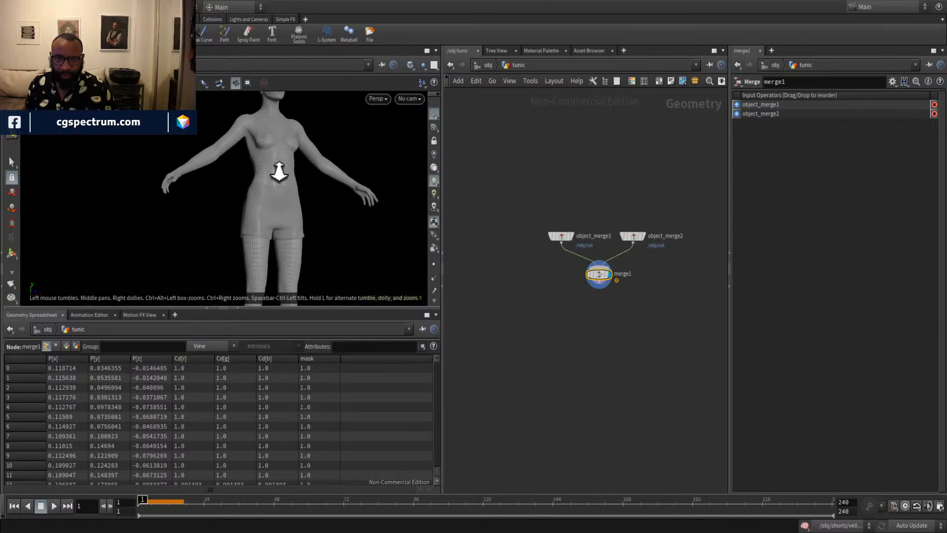
pyautogui.moveTo(276, 173); pyautogui.dragTo(266, 125, button='right')
pyautogui.moveTo(267, 125); pyautogui.dragTo(338, 220)
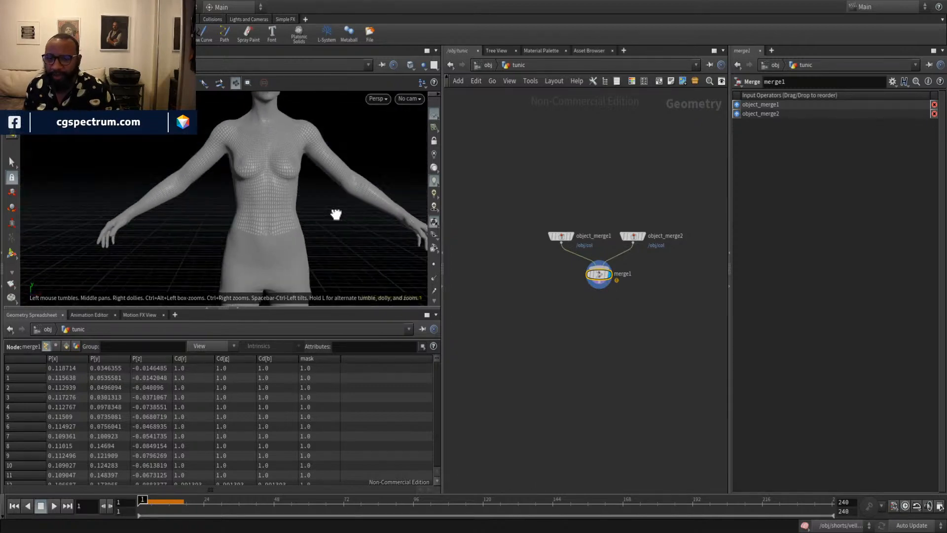
pyautogui.moveTo(502, 183); pyautogui.dragTo(649, 269)
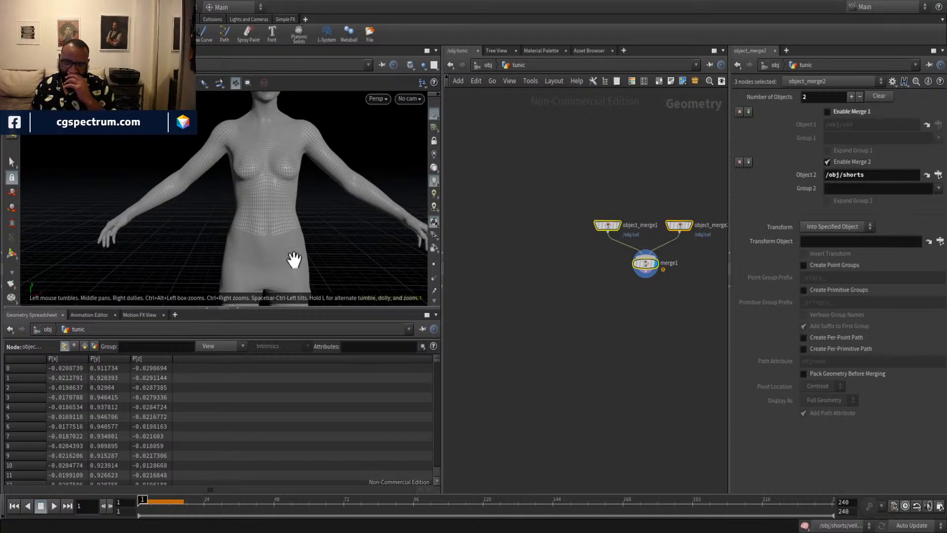
pyautogui.moveTo(271, 230); pyautogui.dragTo(212, 137)
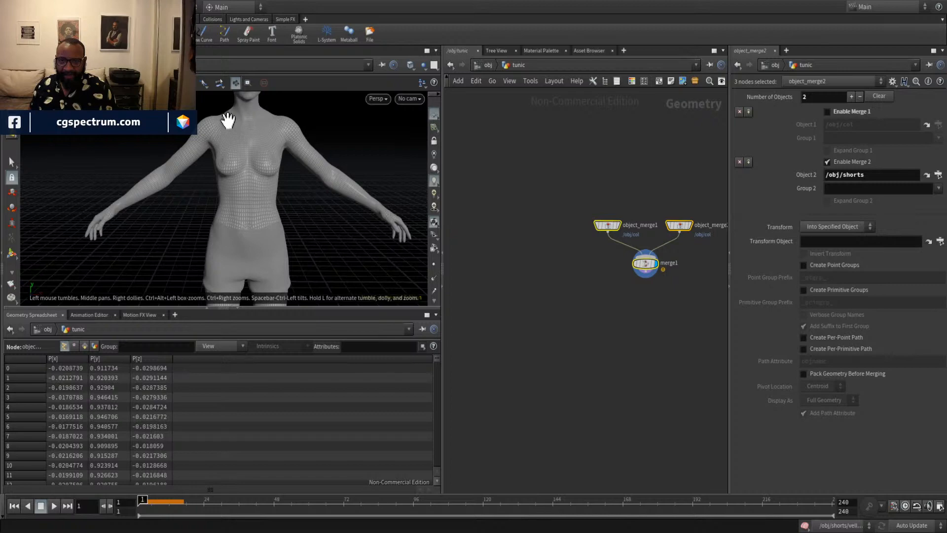
pyautogui.moveTo(314, 241); pyautogui.dragTo(332, 208, button='middle')
pyautogui.moveTo(351, 209); pyautogui.dragTo(240, 147)
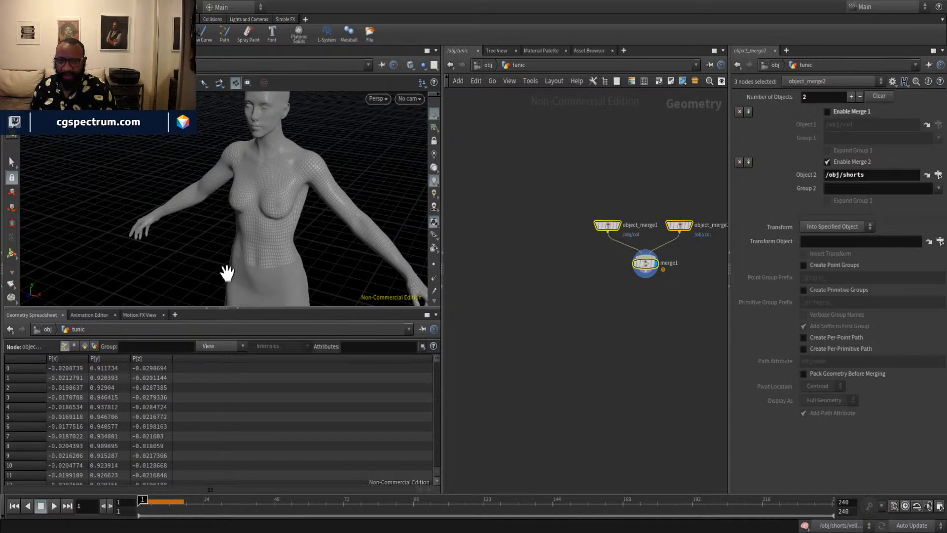
pyautogui.moveTo(227, 269); pyautogui.dragTo(308, 251)
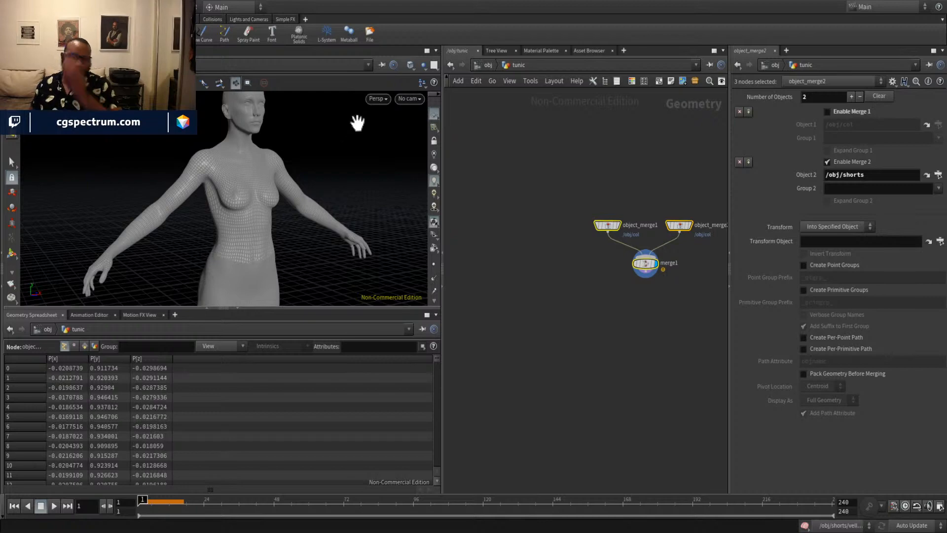
pyautogui.moveTo(288, 220); pyautogui.dragTo(154, 196)
pyautogui.moveTo(533, 258); pyautogui.dragTo(588, 258, button='middle')
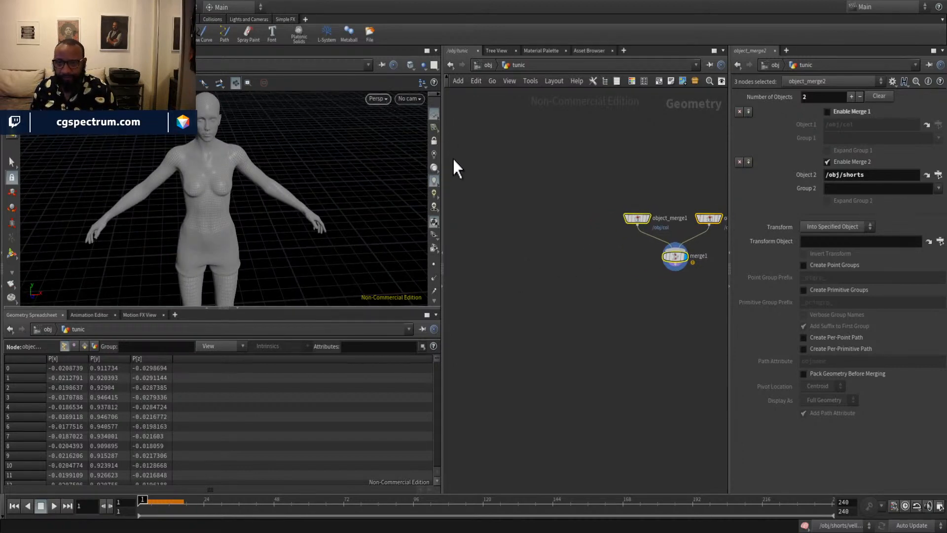
# Switch the viewport to the front view and frame the body from head to thighs.
pyautogui.hotkey('space', '3')
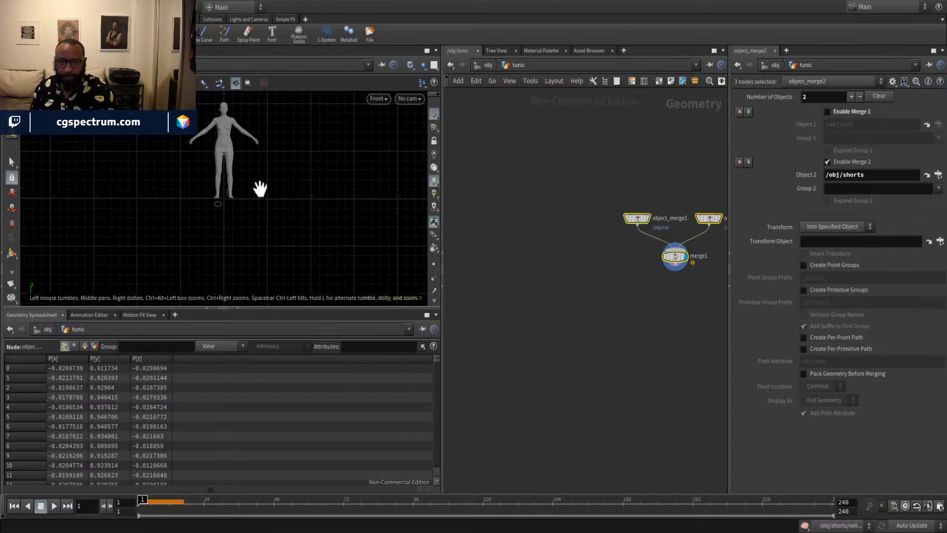
pyautogui.moveTo(258, 186); pyautogui.dragTo(277, 205, button='middle')
pyautogui.scroll(10, 276, 205)
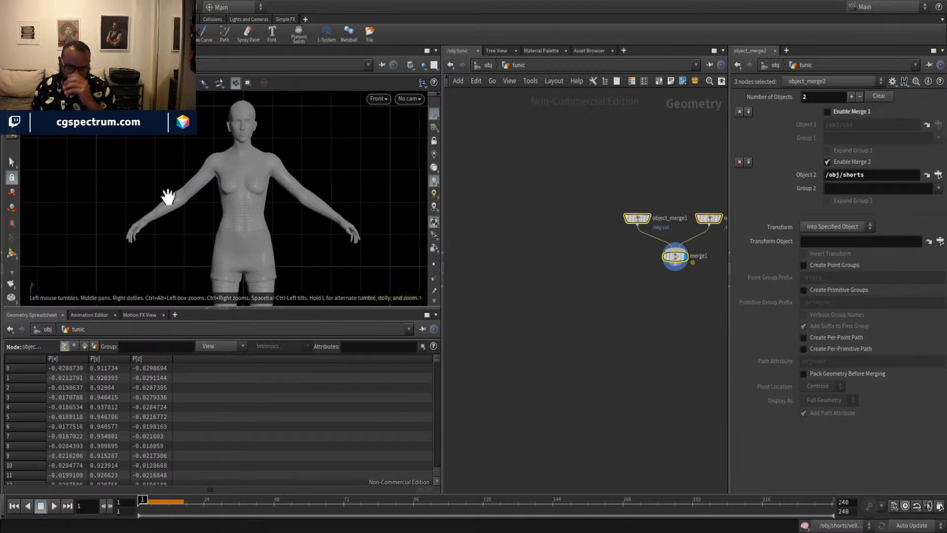
# Clear the node selection and add a Curve node beside merge1 in the tunic network.
pyautogui.moveTo(635, 274)
pyautogui.mouseDown(button='middle')
pyautogui.moveTo(589, 268)
pyautogui.moveTo(621, 268)
pyautogui.mouseUp(button='middle')
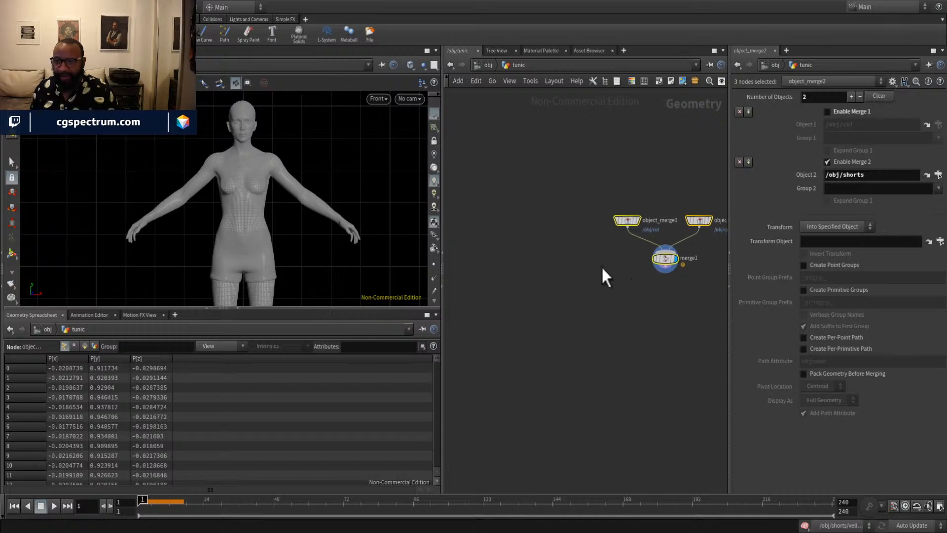
pyautogui.click(562, 270)
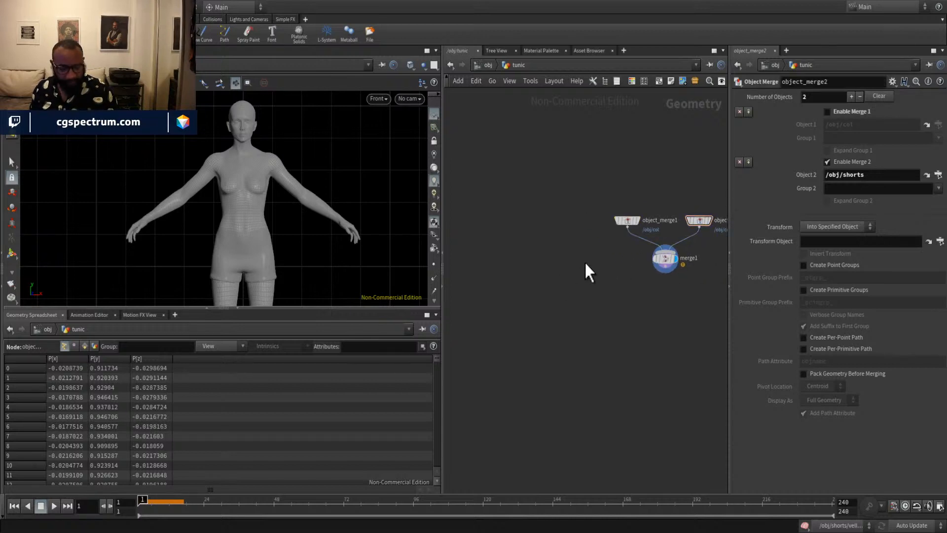
pyautogui.press('Tab')
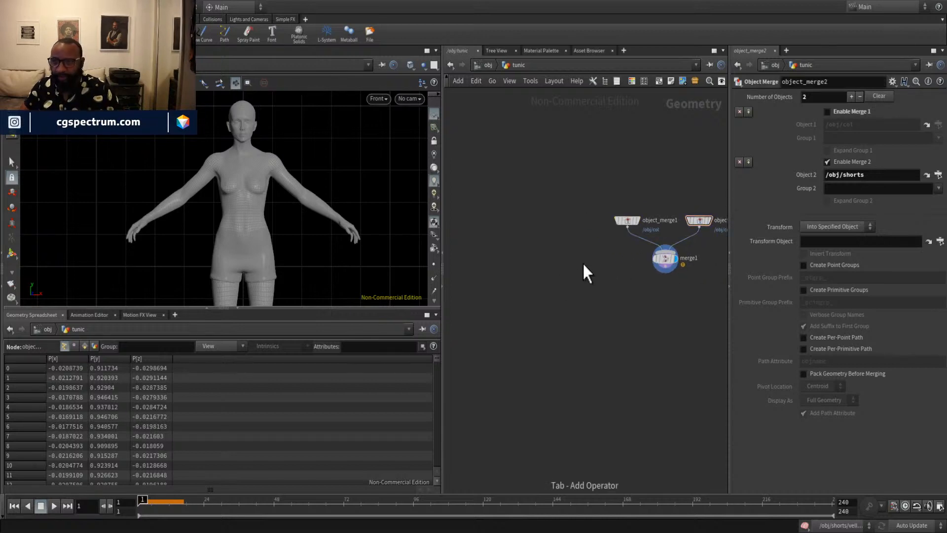
pyautogui.press('Return')
pyautogui.click(583, 262)
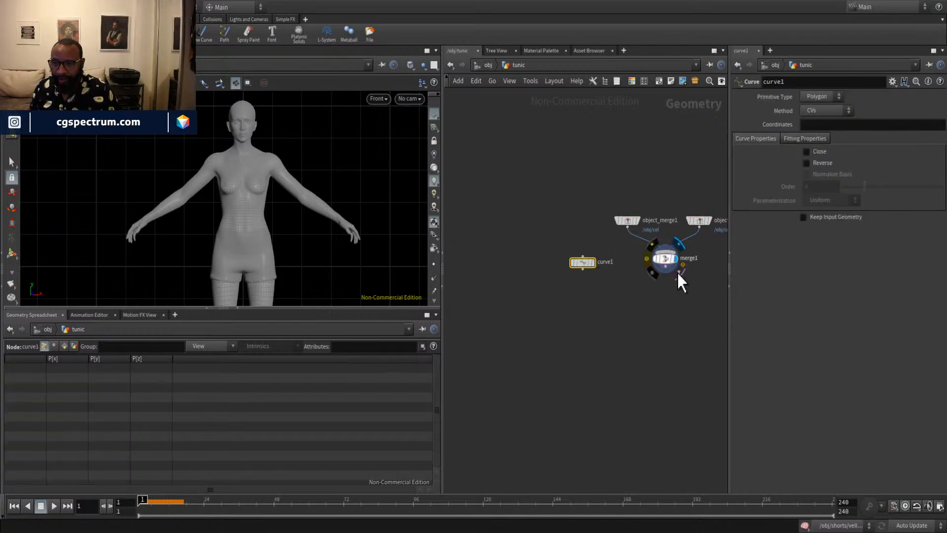
# Set merge1 as a template and make curve1 the displayed node in the tunic network.
pyautogui.click(680, 272)
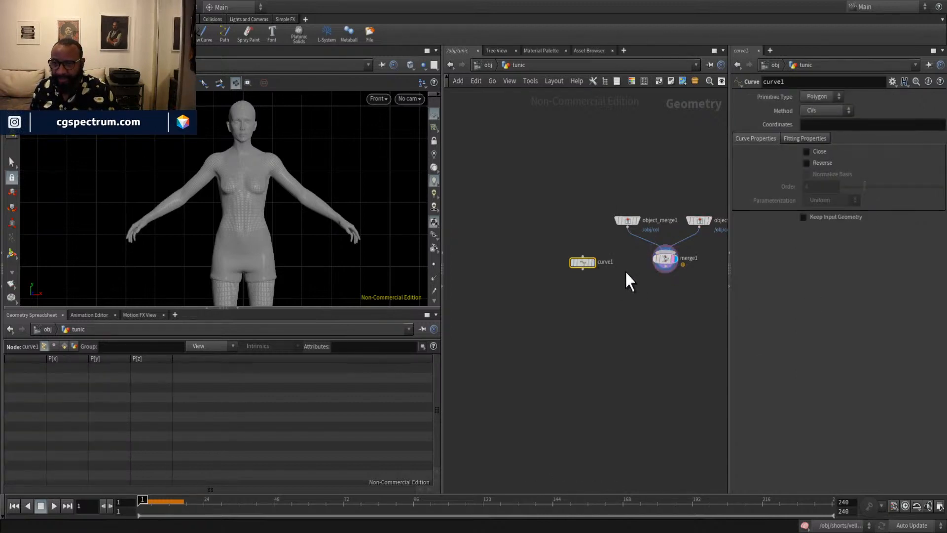
pyautogui.click(595, 264)
# Draw the neckline with curve points from the chest centre at about x -0.005, y 1.617 through x -0.075 to x -0.116, y 1.682.
pyautogui.moveTo(212, 229); pyautogui.dragTo(413, 218, button='right')
pyautogui.moveTo(413, 218); pyautogui.dragTo(212, 225, button='middle')
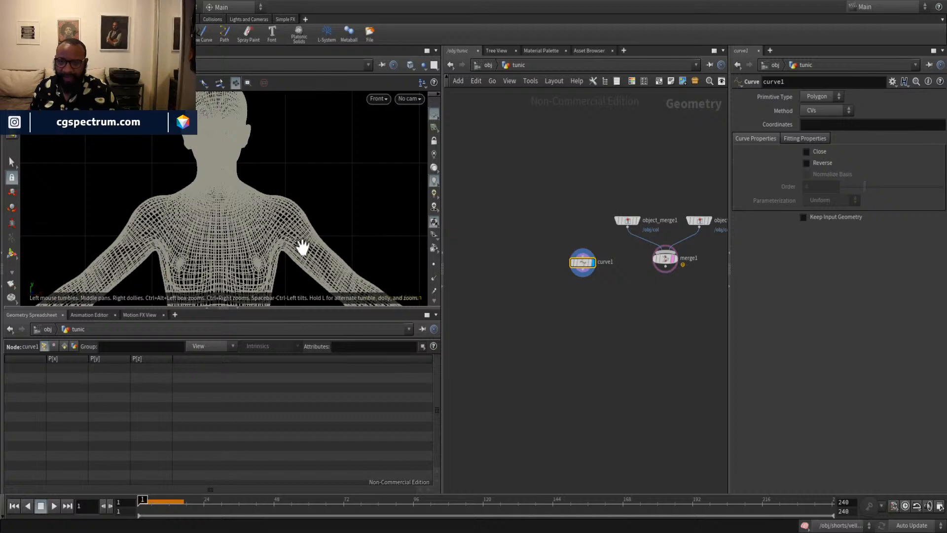
pyautogui.moveTo(227, 208); pyautogui.dragTo(271, 215, button='middle')
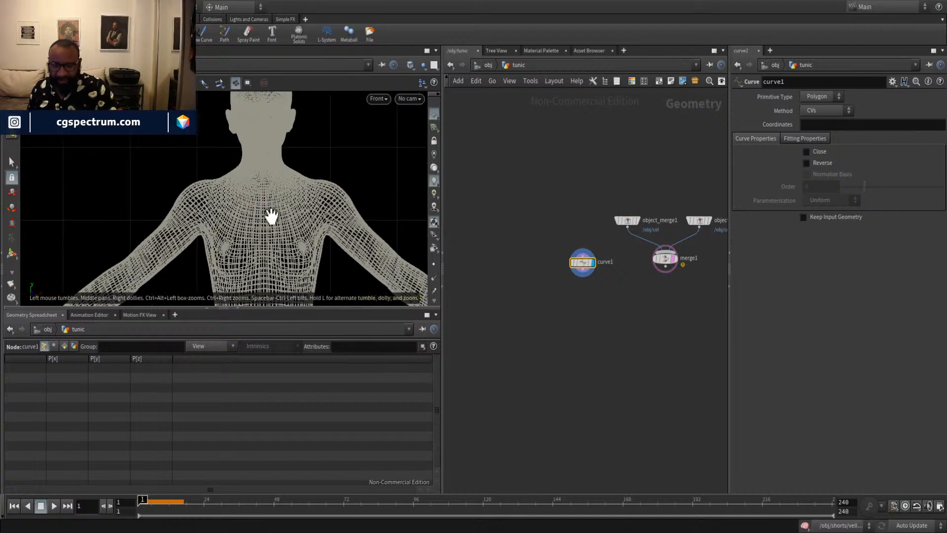
pyautogui.scroll(3, 261, 208)
pyautogui.press('Return')
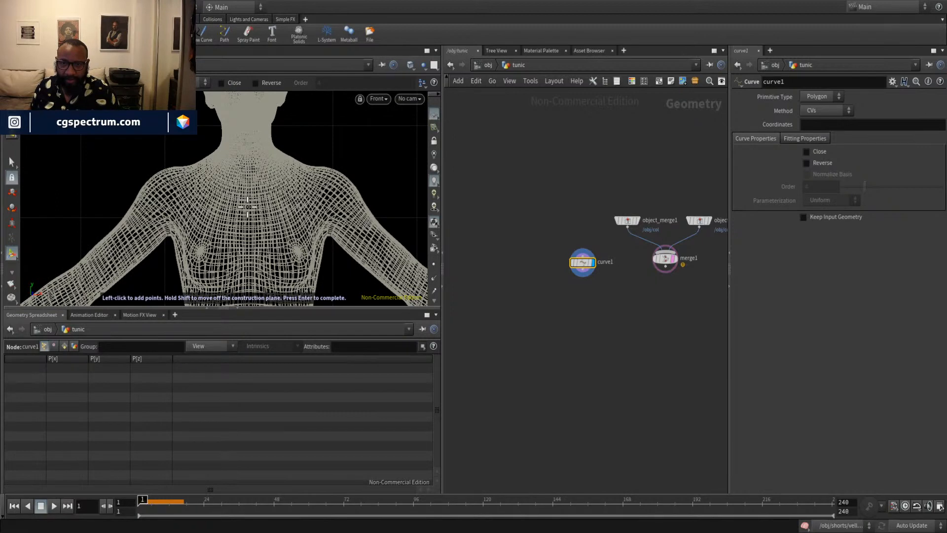
pyautogui.click(246, 211)
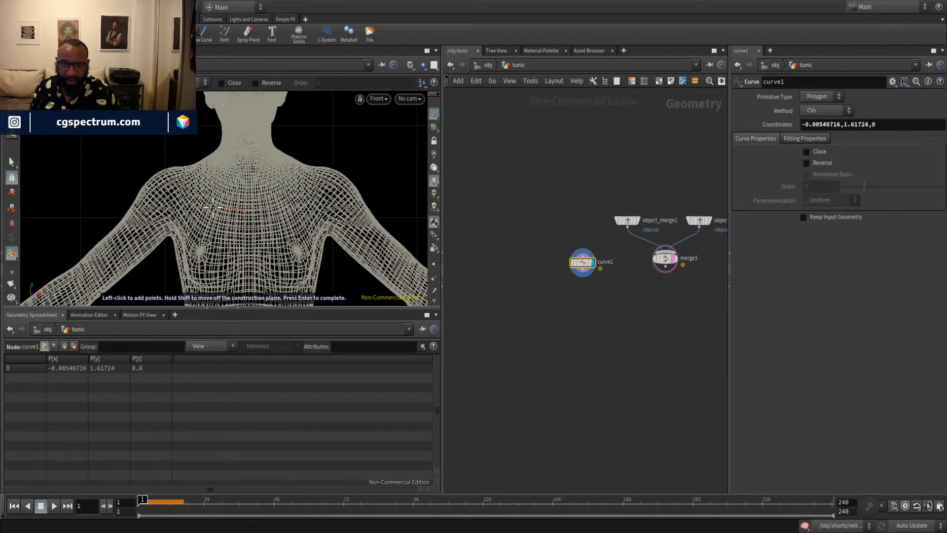
pyautogui.click(217, 210)
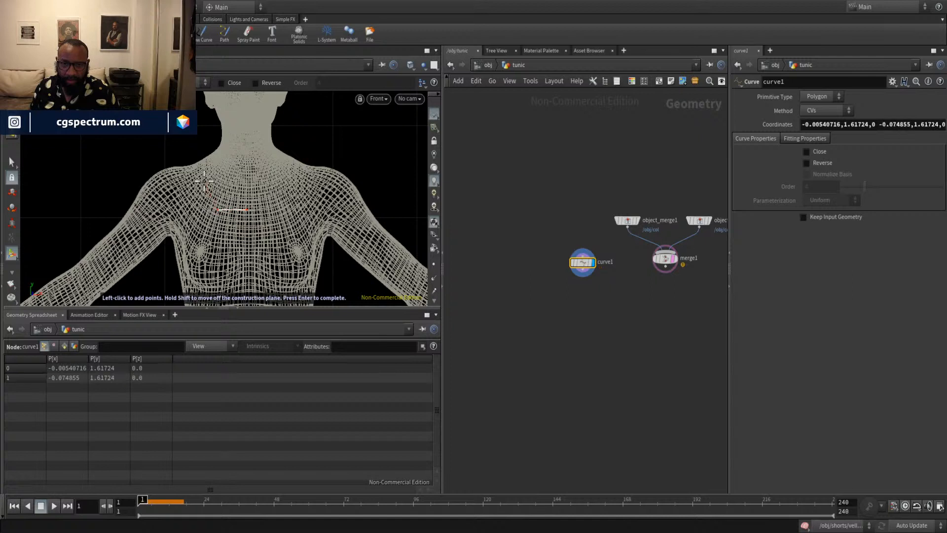
pyautogui.click(201, 182)
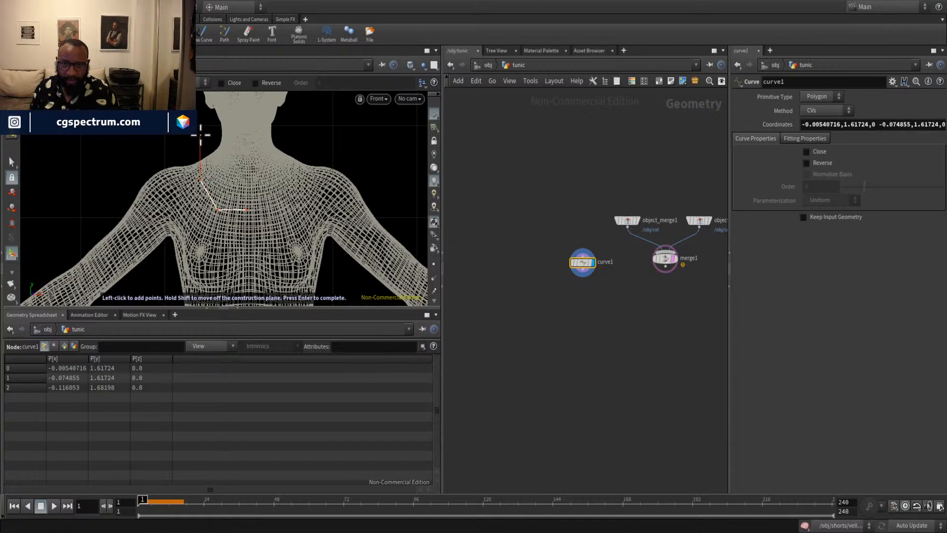
# Continue the curve with a narrow shoulder extension up to about y 1.79, across to x -0.16, and down to y 1.68.
pyautogui.click(199, 134)
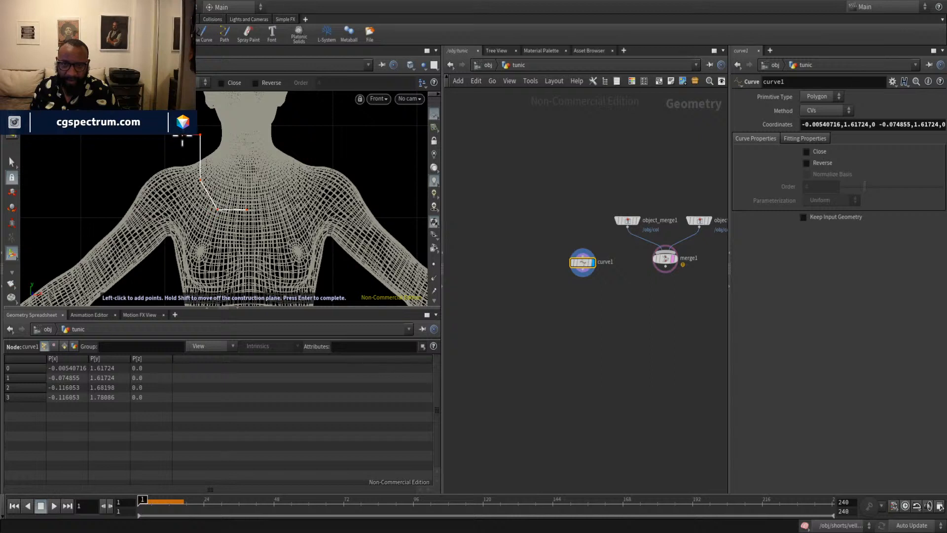
pyautogui.click(182, 135)
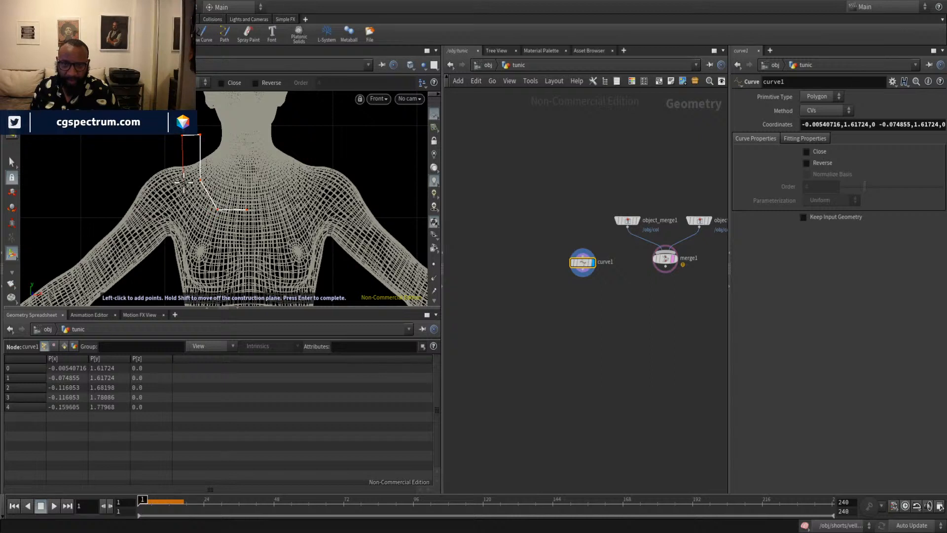
pyautogui.click(183, 181)
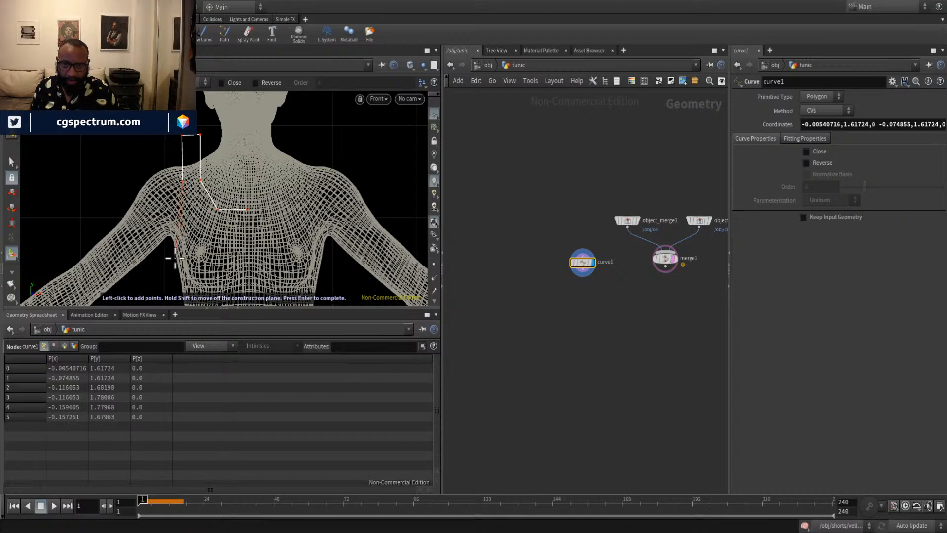
pyautogui.click(174, 267)
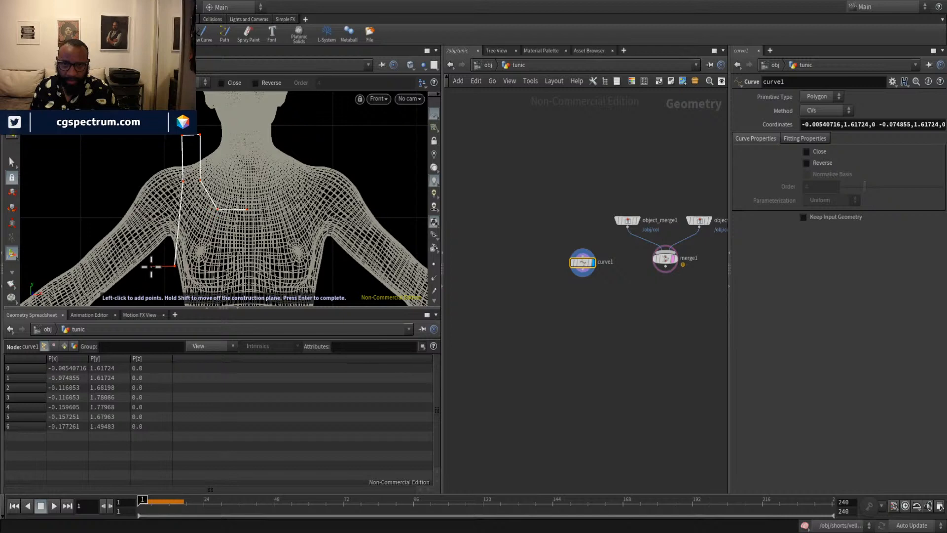
pyautogui.click(151, 265)
pyautogui.keyDown('alt'); pyautogui.moveTo(168, 276); pyautogui.dragTo(296, 166, button='middle'); pyautogui.keyUp('alt')
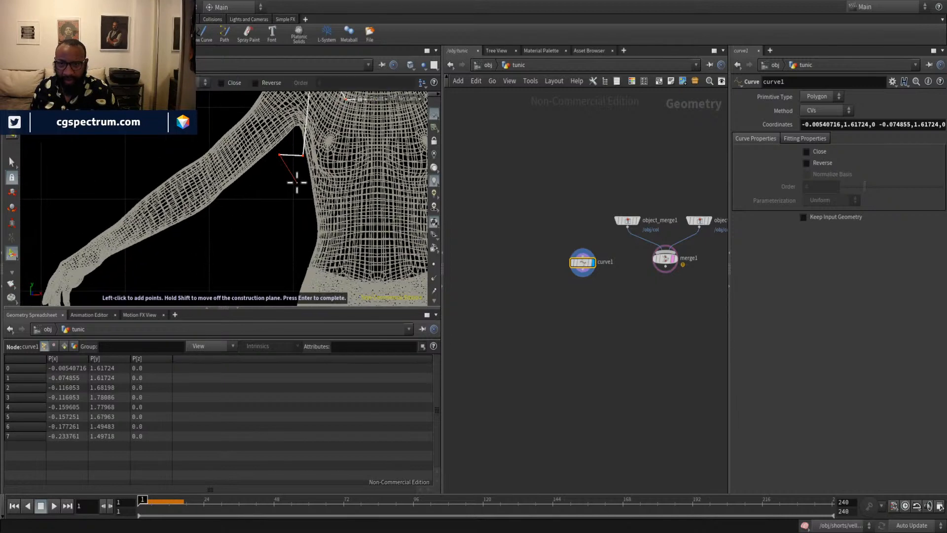
pyautogui.click(235, 196)
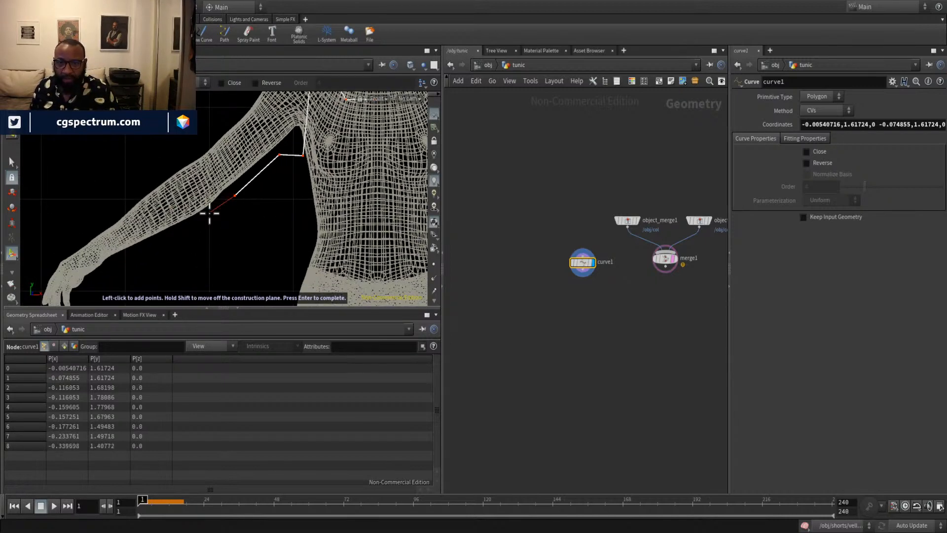
pyautogui.press('Delete')
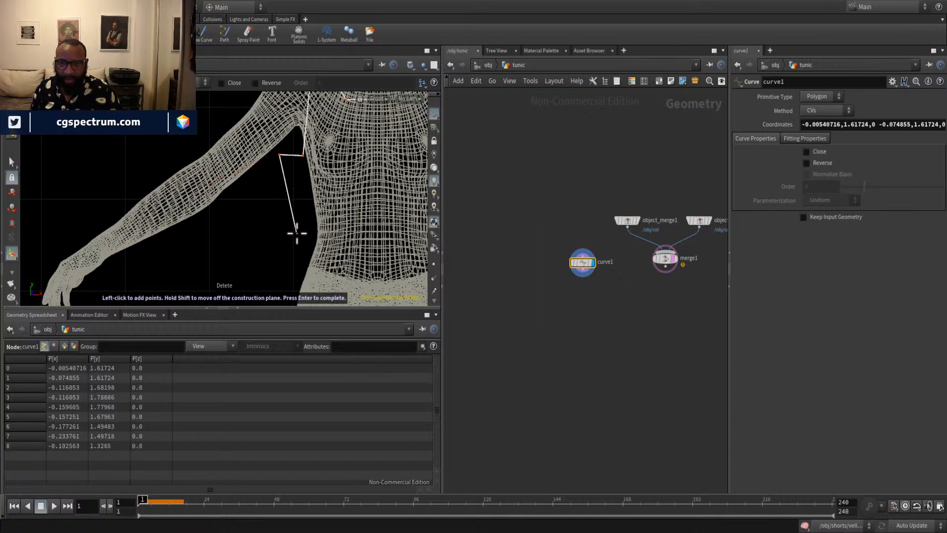
pyautogui.press('Delete')
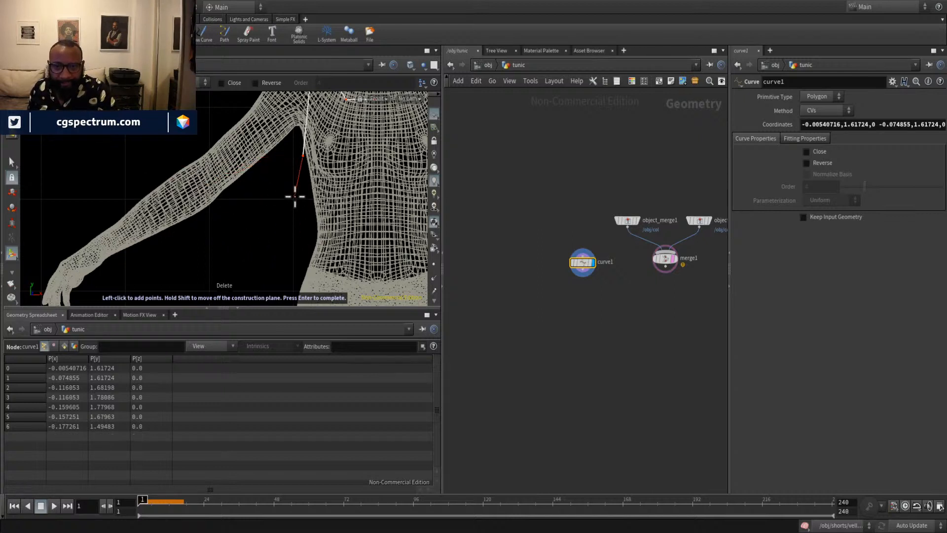
pyautogui.moveTo(294, 197); pyautogui.dragTo(309, 250, button='middle')
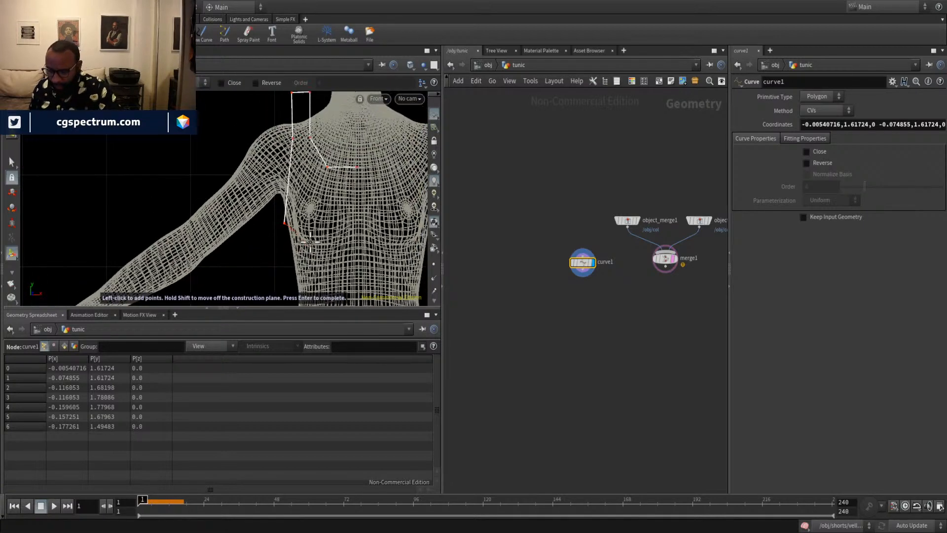
pyautogui.press('Delete')
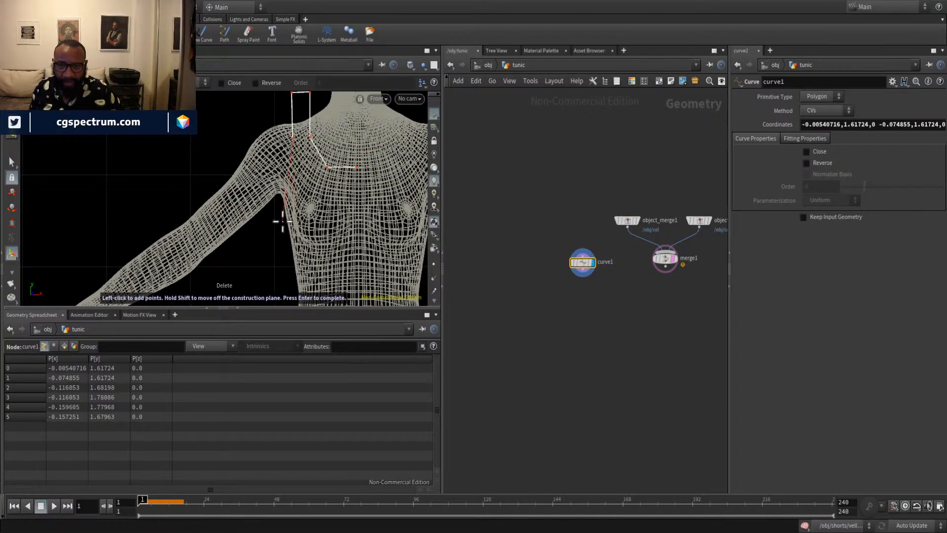
# Add underarm points at about x -0.184, y 1.497 and x -0.242, y 1.456, extending the sleeve's upper edge horizontally to x -0.422.
pyautogui.click(281, 222)
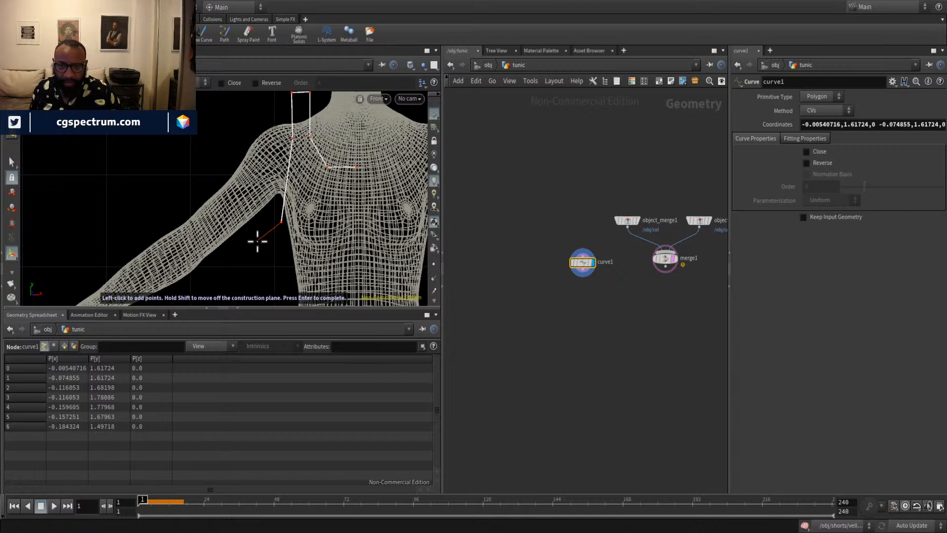
pyautogui.click(257, 241)
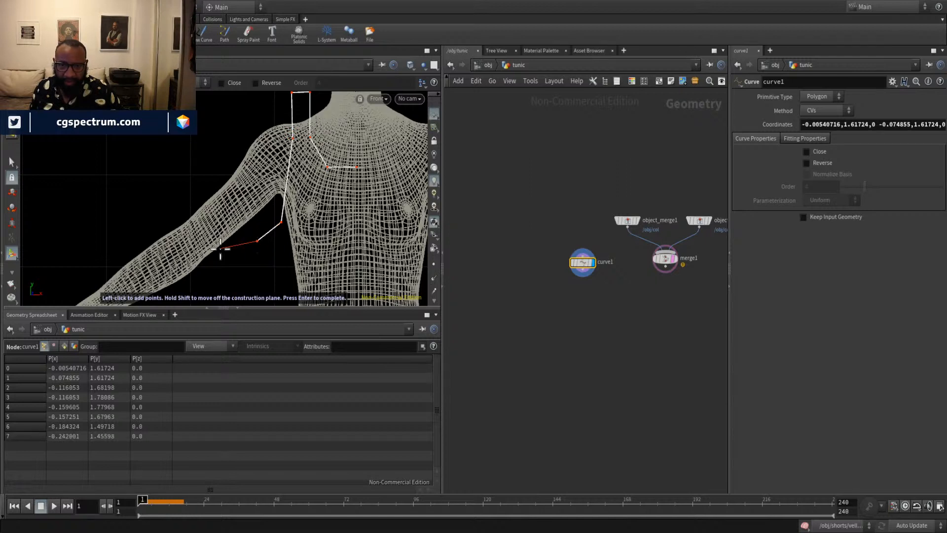
pyautogui.click(182, 241)
pyautogui.click(242, 165)
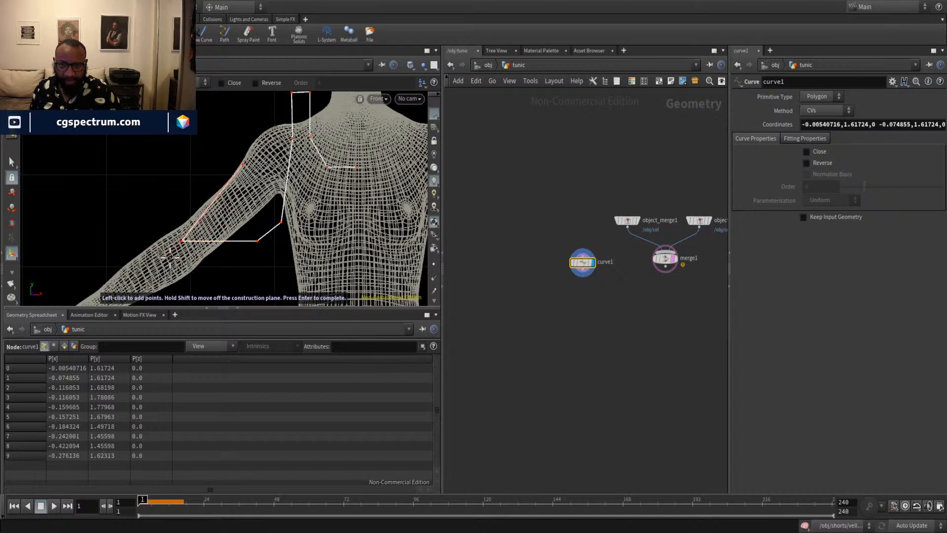
pyautogui.press('Delete')
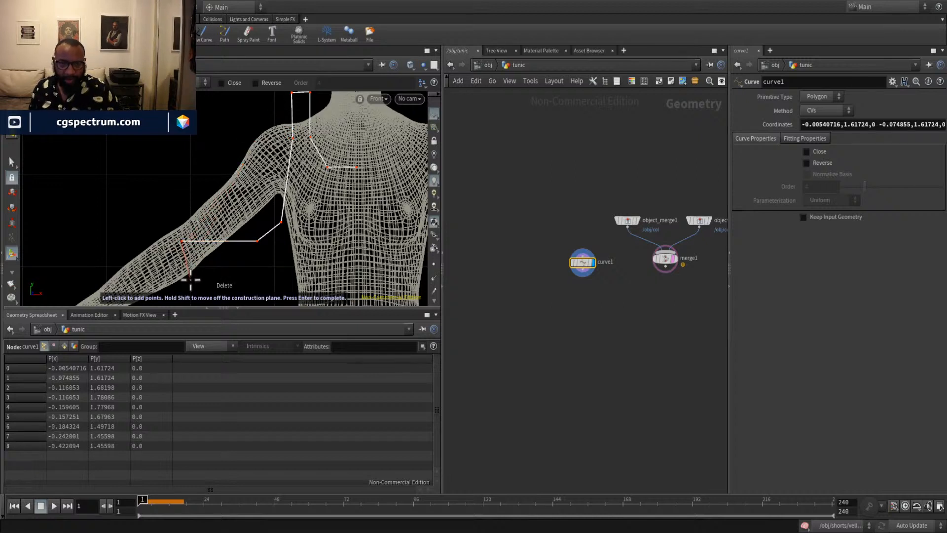
pyautogui.press('Return')
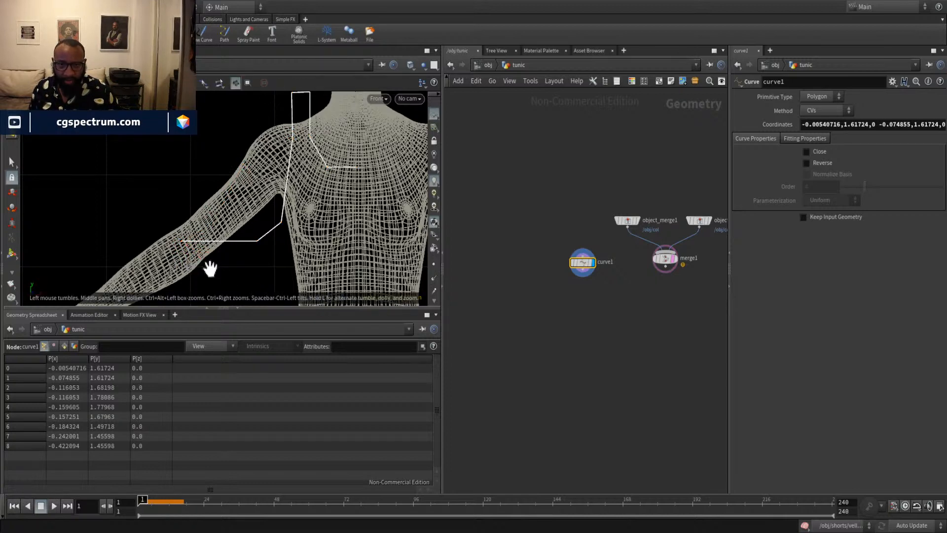
# Extend the outline straight down to about y 1.155, across to the hip at x -0.213, and around the corner onto the upper thigh.
pyautogui.moveTo(209, 268); pyautogui.dragTo(290, 148, button='middle')
pyautogui.moveTo(276, 212); pyautogui.dragTo(208, 198, button='middle')
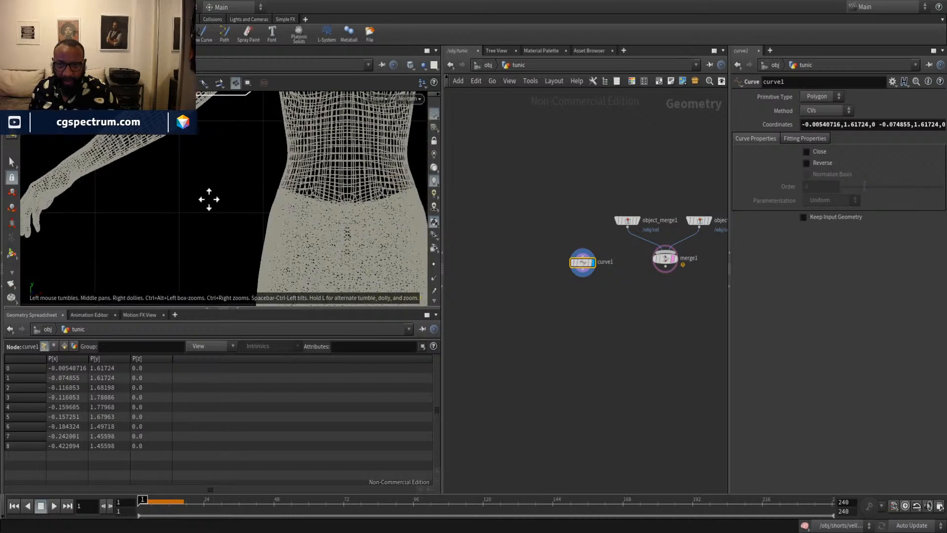
pyautogui.press('Return')
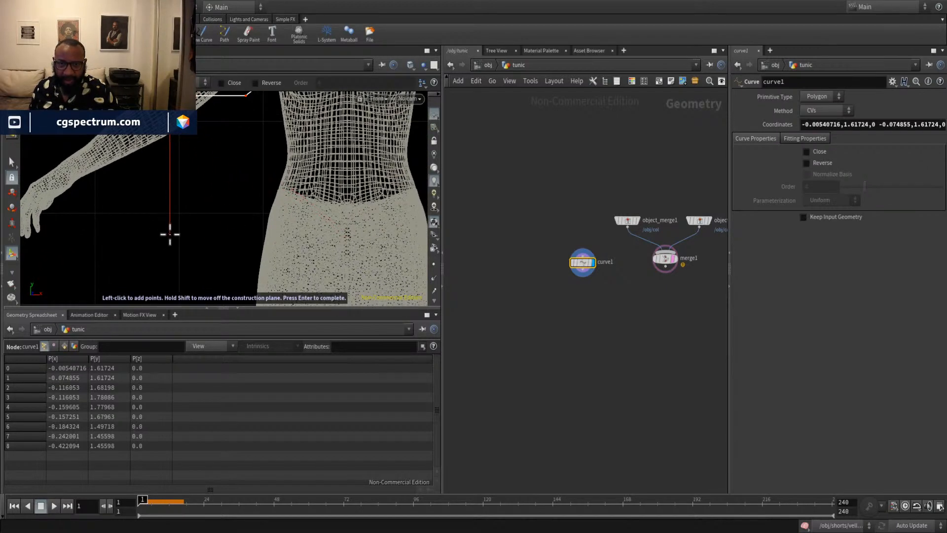
pyautogui.click(170, 234)
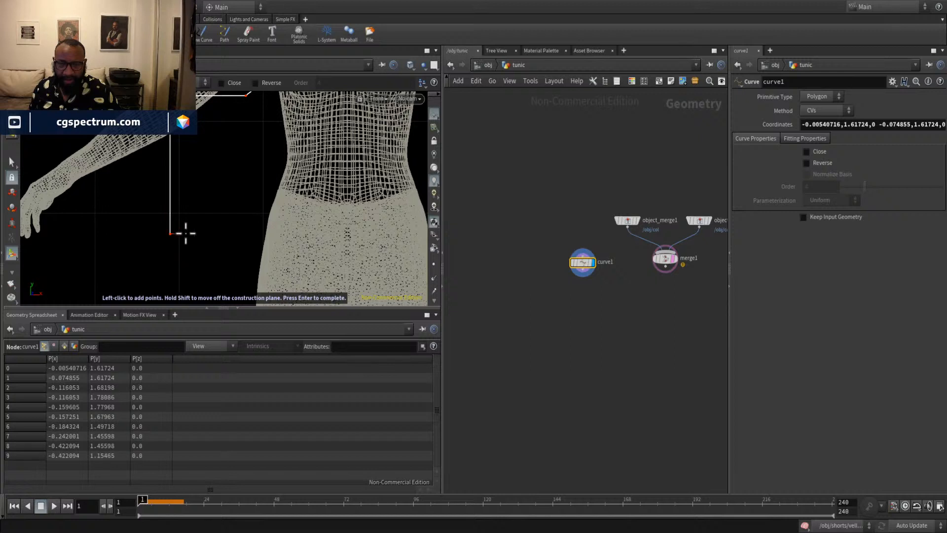
pyautogui.click(258, 233)
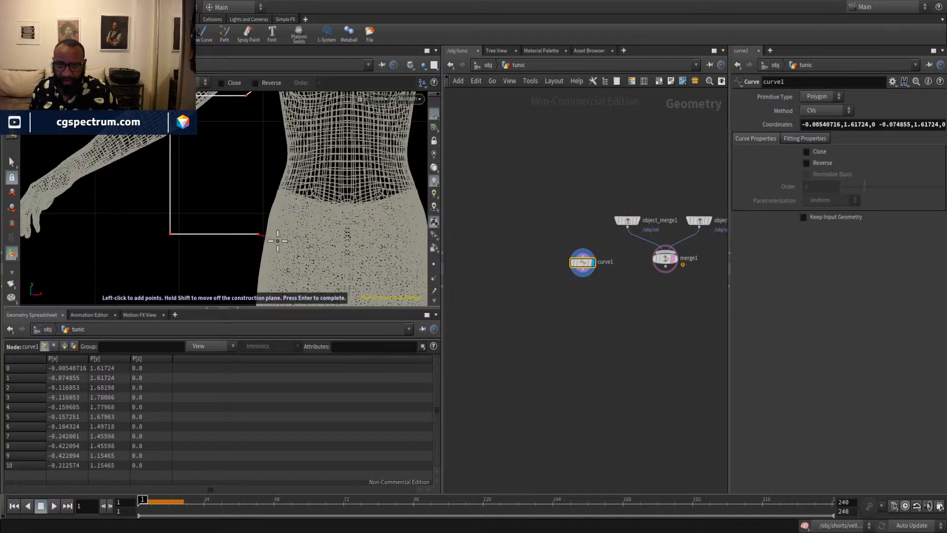
pyautogui.click(279, 237)
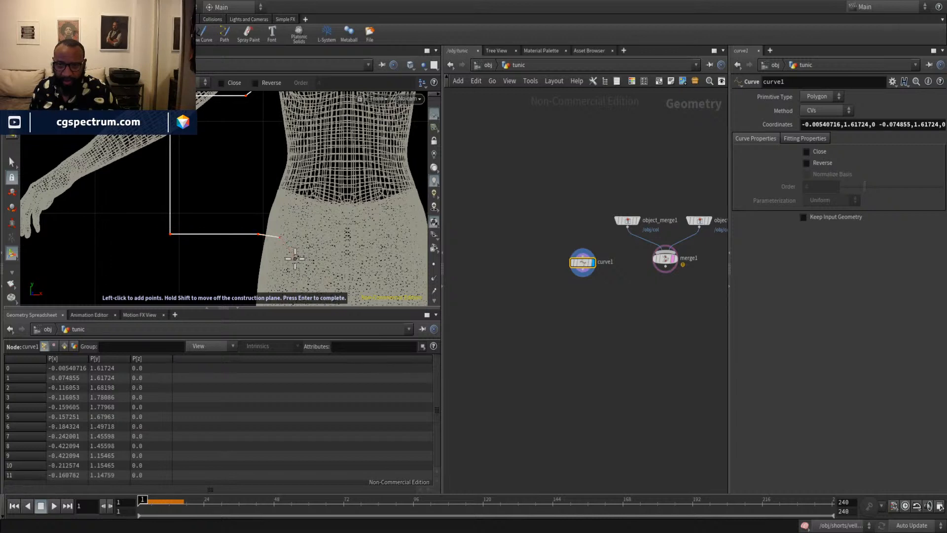
pyautogui.click(291, 257)
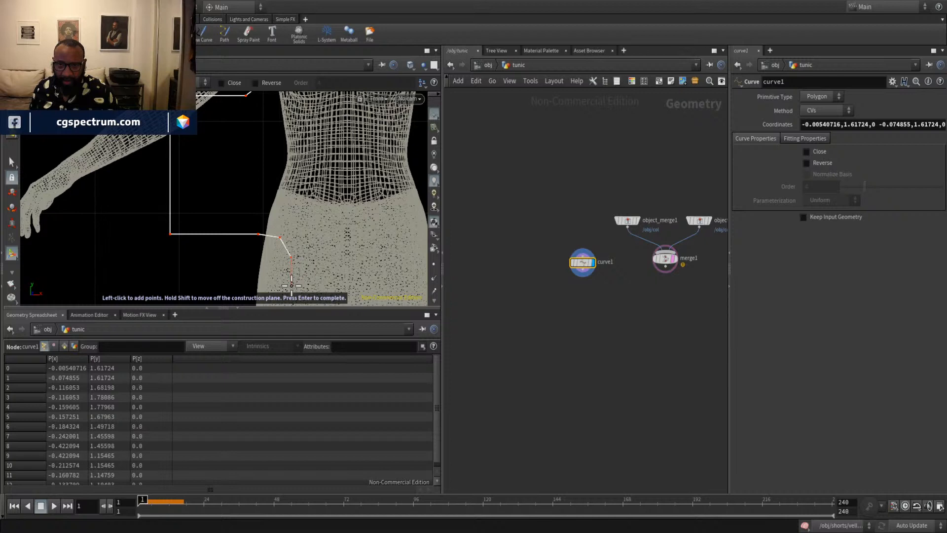
pyautogui.press('Return')
# Run the outline straight down the leg to the ankle and across the hem to the body's centre line.
pyautogui.moveTo(338, 250); pyautogui.dragTo(360, 122, button='middle')
pyautogui.moveTo(317, 280); pyautogui.dragTo(351, 165, button='middle')
pyautogui.moveTo(353, 200); pyautogui.dragTo(267, 204, button='middle')
pyautogui.moveTo(287, 206); pyautogui.dragTo(116, 211, button='right')
pyautogui.moveTo(219, 224); pyautogui.dragTo(193, 233, button='right')
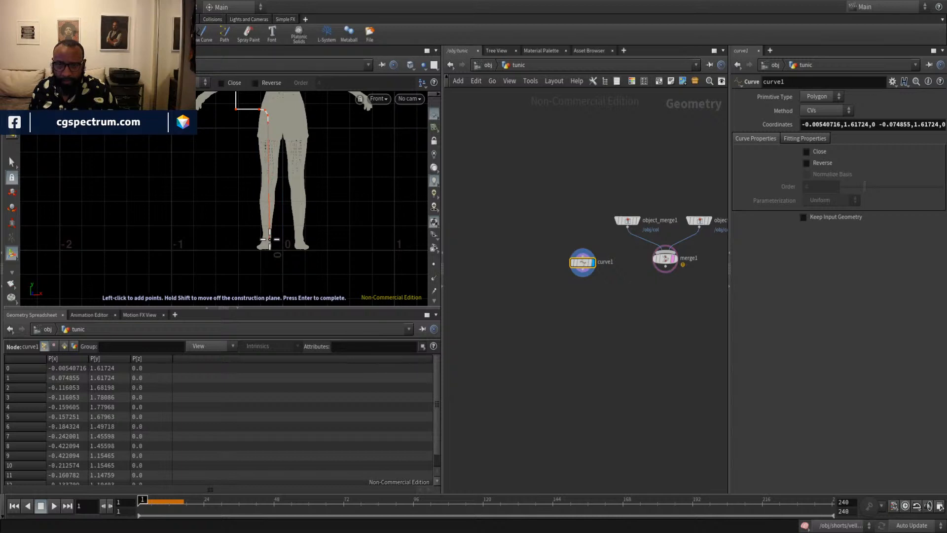
pyautogui.click(270, 239)
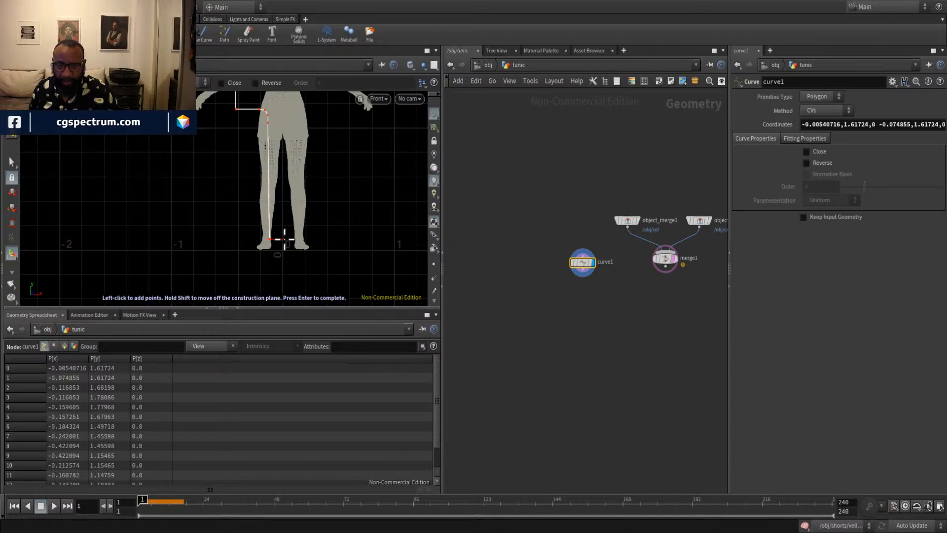
pyautogui.click(285, 239)
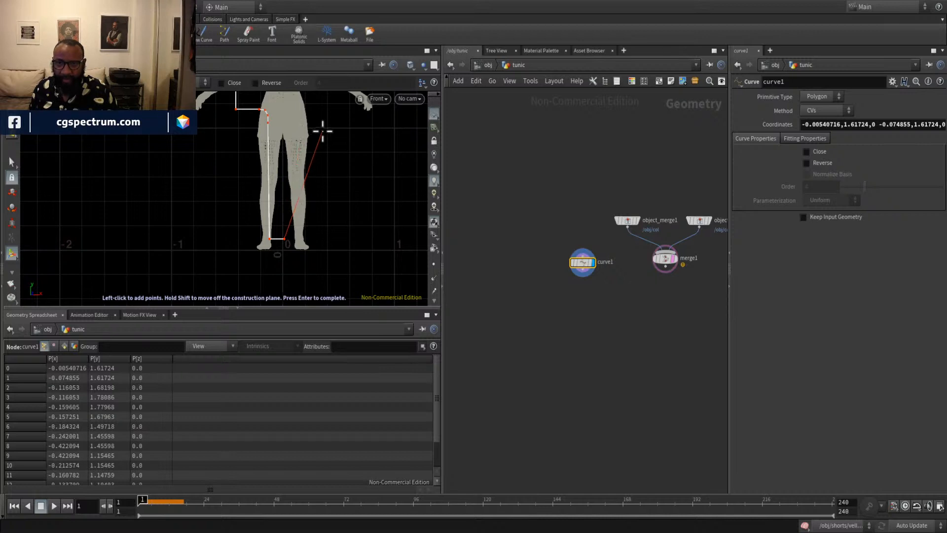
pyautogui.press('Return')
# Close curve1 to turn the half-tunic outline into a filled polygon and finish drawing.
pyautogui.moveTo(310, 120); pyautogui.dragTo(310, 258, button='right')
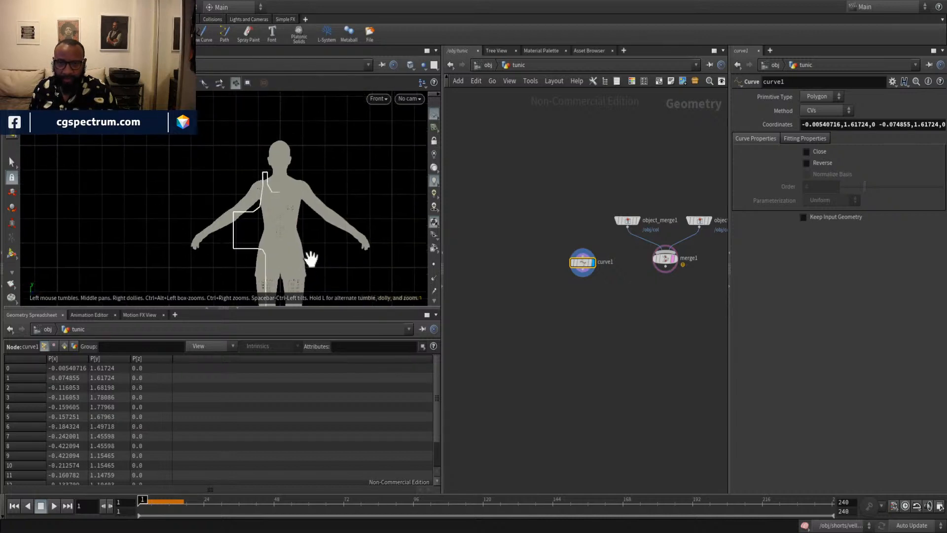
pyautogui.press('Return')
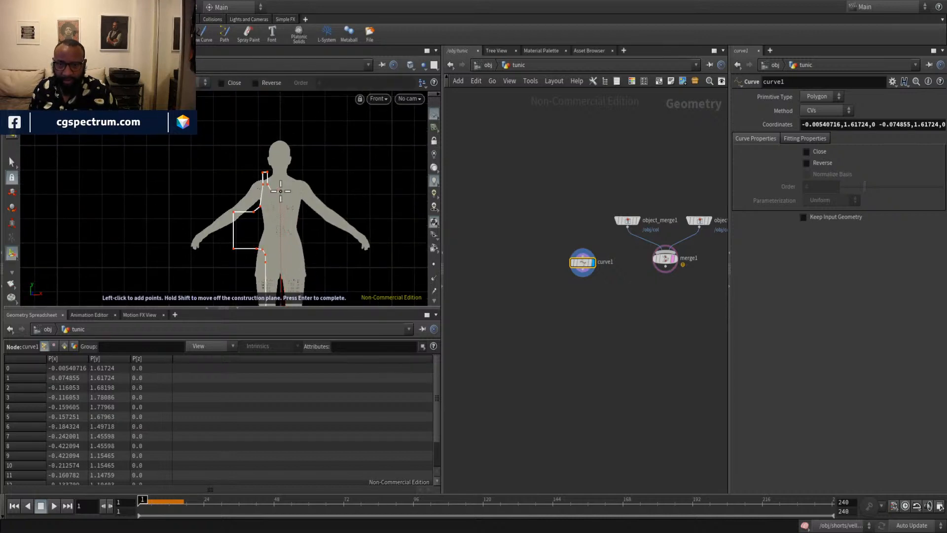
pyautogui.click(221, 83)
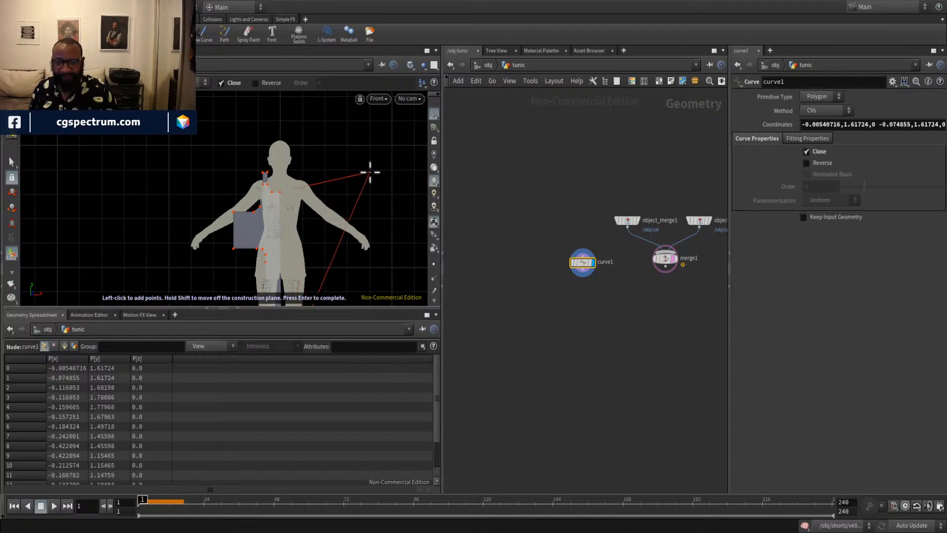
pyautogui.press('Return')
pyautogui.scroll(5, 307, 197)
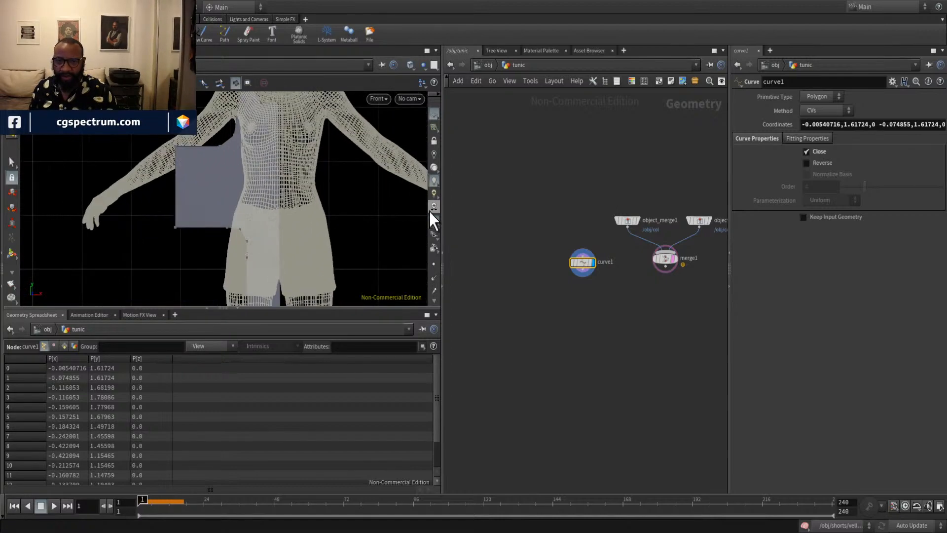
# Move the curve1 node farther from the merged body and shorts reference nodes in the network.
pyautogui.scroll(4, 271, 224)
pyautogui.press('Return')
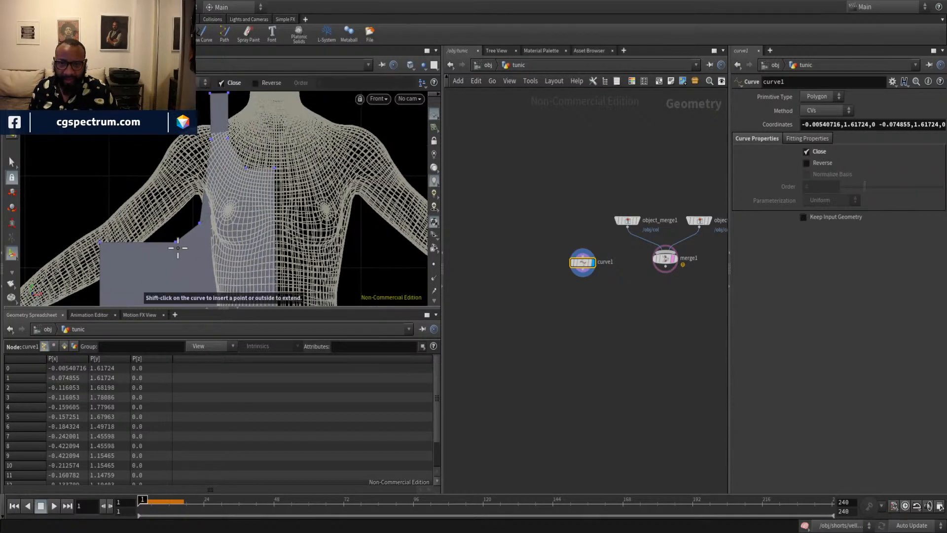
pyautogui.moveTo(178, 247); pyautogui.dragTo(218, 183, button='middle')
pyautogui.moveTo(584, 271); pyautogui.dragTo(534, 245)
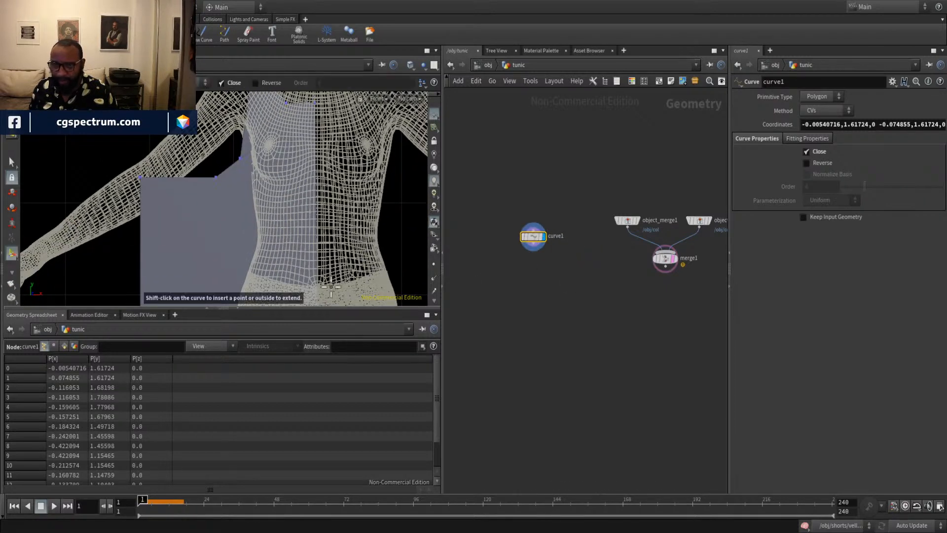
pyautogui.press('Escape')
pyautogui.scroll(-6, 226, 205)
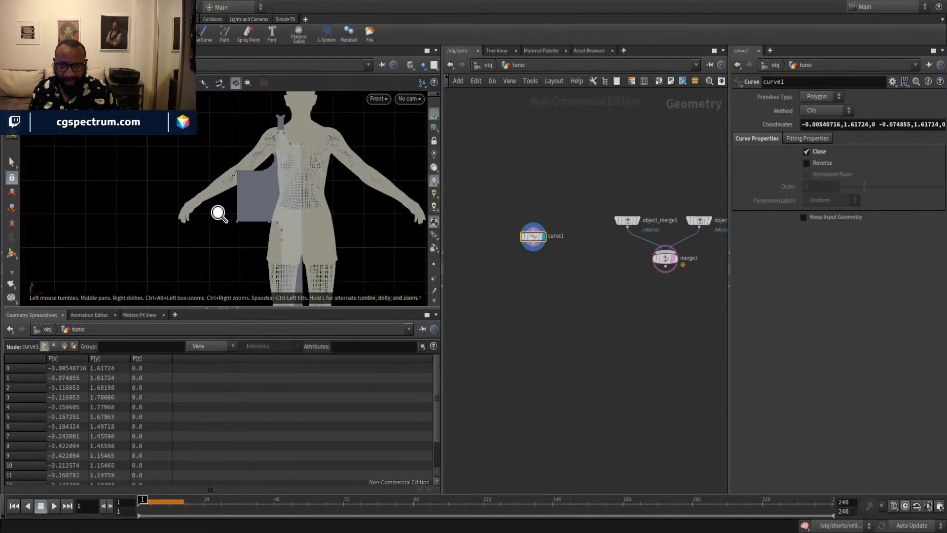
# Examine the closed half-tunic outline against the body from the neck strap down to the ankle hem.
pyautogui.scroll(3, 276, 205)
pyautogui.press('Return')
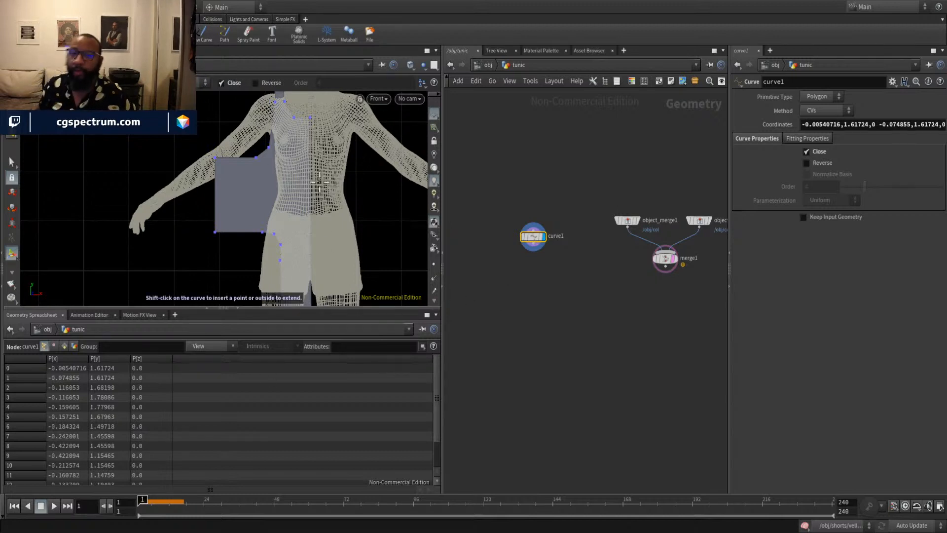
pyautogui.moveTo(320, 181)
pyautogui.mouseDown(button='middle')
pyautogui.moveTo(296, 211)
pyautogui.moveTo(304, 108)
pyautogui.mouseUp(button='middle')
pyautogui.scroll(-1, 303, 108)
pyautogui.moveTo(297, 203); pyautogui.dragTo(309, 112, button='middle')
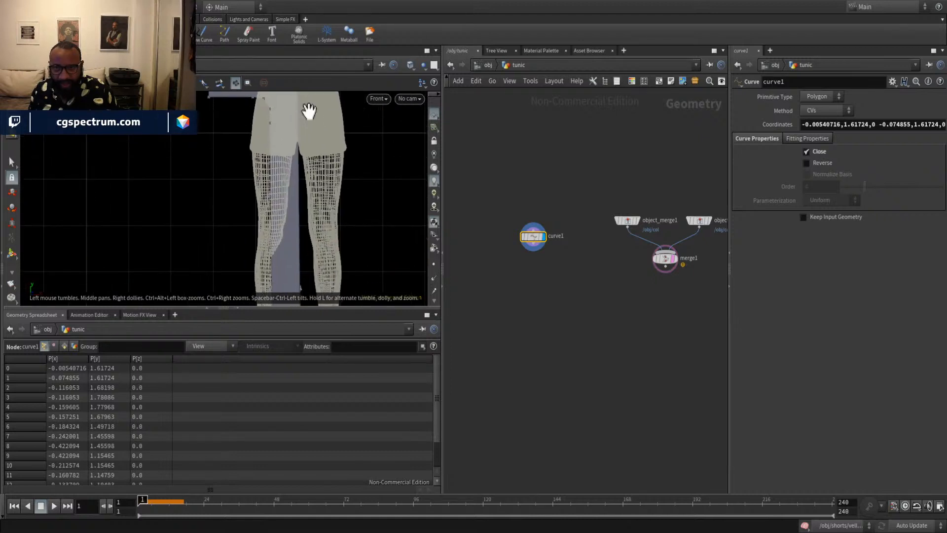
pyautogui.moveTo(310, 294); pyautogui.dragTo(317, 190, button='middle')
pyautogui.moveTo(298, 233); pyautogui.dragTo(296, 301, button='middle')
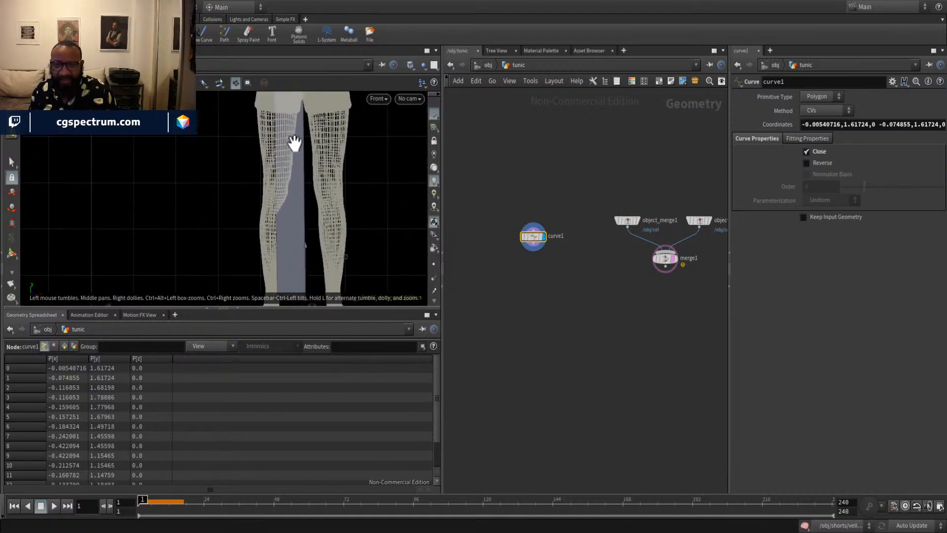
pyautogui.moveTo(294, 143); pyautogui.dragTo(292, 308, button='middle')
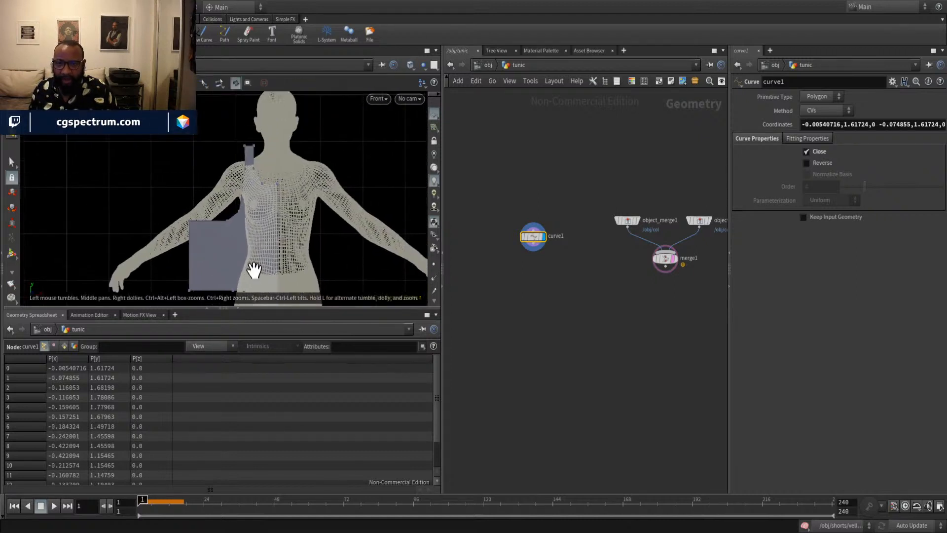
pyautogui.press('Return')
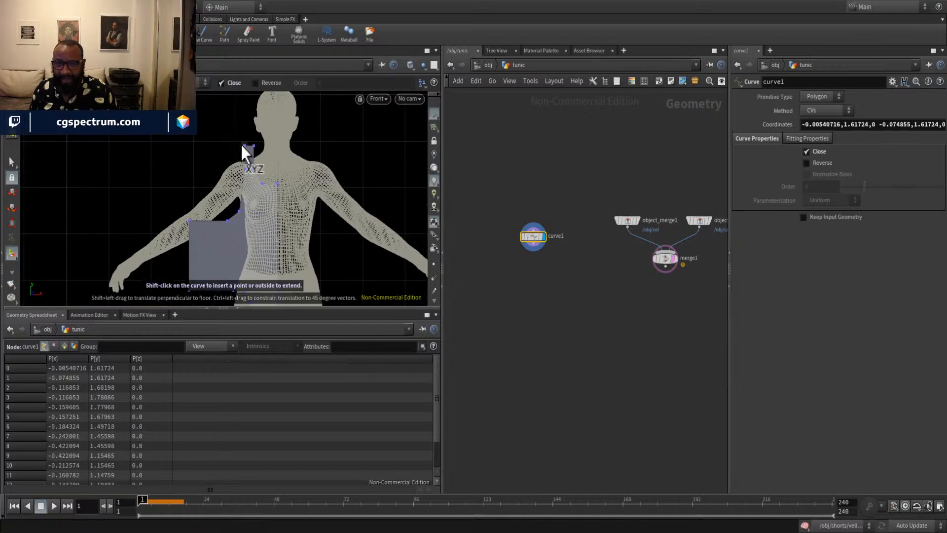
pyautogui.moveTo(261, 257); pyautogui.dragTo(290, 158, button='middle')
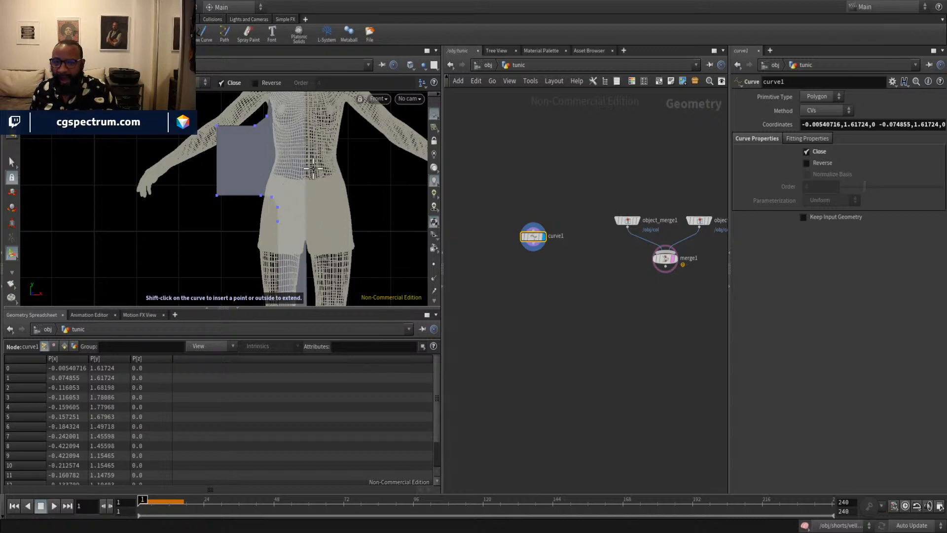
pyautogui.moveTo(313, 167); pyautogui.dragTo(316, 219, button='middle')
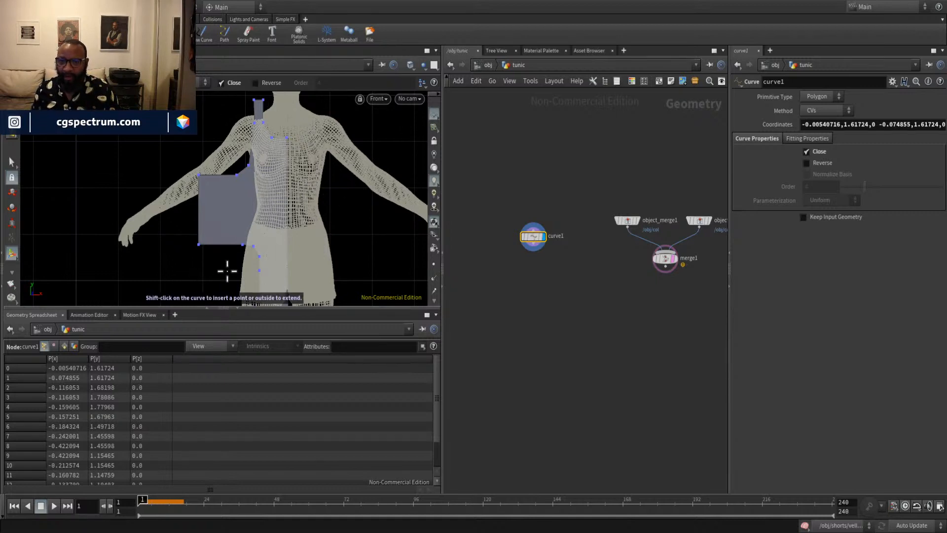
pyautogui.press('space')
pyautogui.moveTo(345, 260); pyautogui.dragTo(359, 162, button='middle')
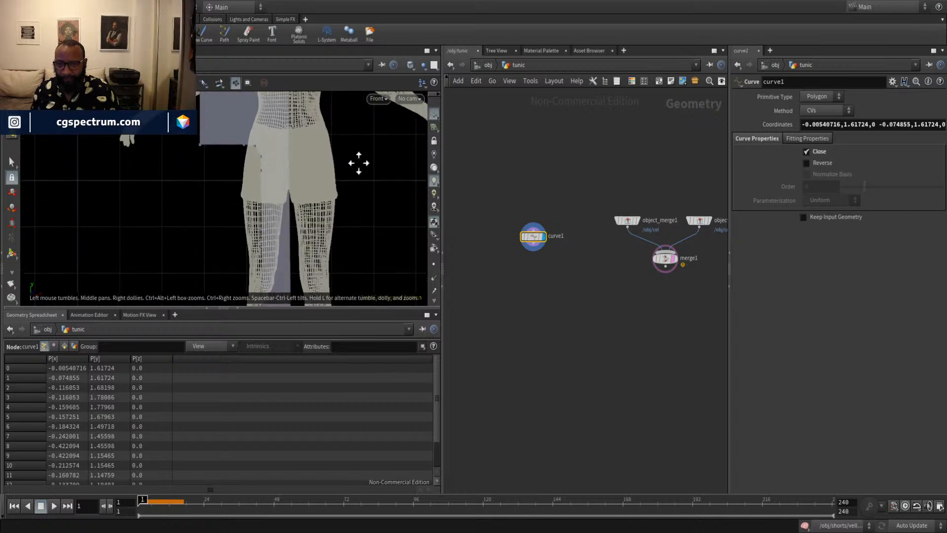
pyautogui.moveTo(342, 210); pyautogui.dragTo(350, 54, button='middle')
pyautogui.moveTo(345, 167); pyautogui.dragTo(342, 206, button='middle')
pyautogui.moveTo(347, 119); pyautogui.dragTo(329, 234, button='middle')
pyautogui.moveTo(308, 167); pyautogui.dragTo(298, 284, button='middle')
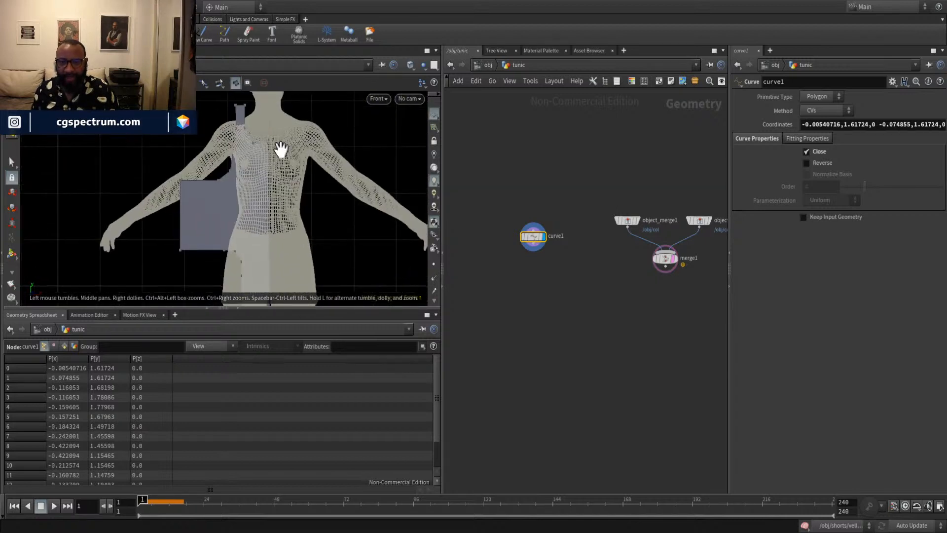
pyautogui.scroll(-1, 271, 261)
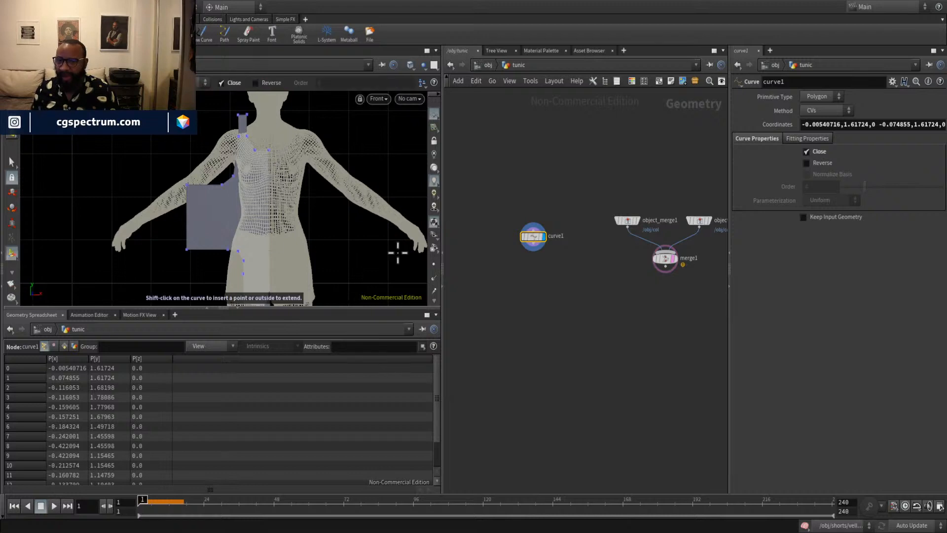
# Turn off the merge1 template display, then collapse the geometry spreadsheet and widen the viewport.
pyautogui.click(673, 262)
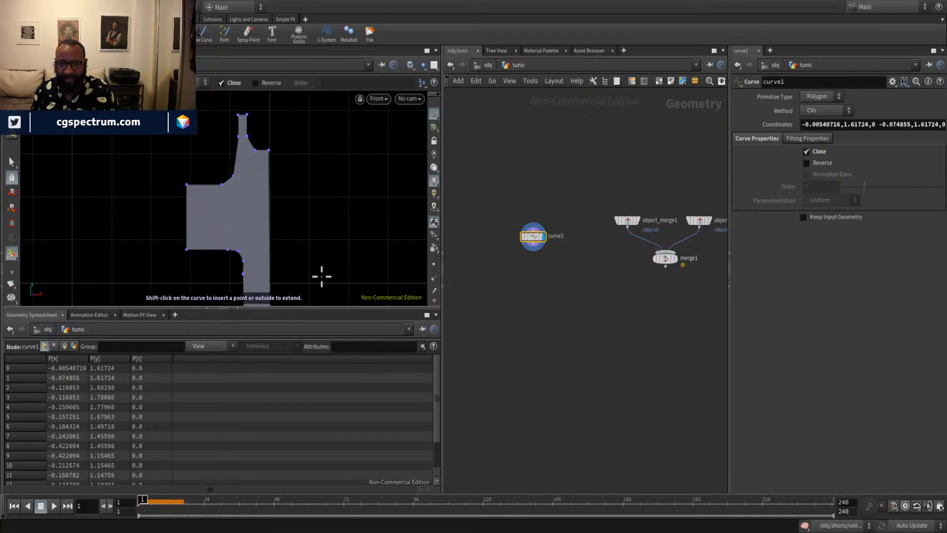
pyautogui.moveTo(309, 200); pyautogui.dragTo(331, 189, button='middle')
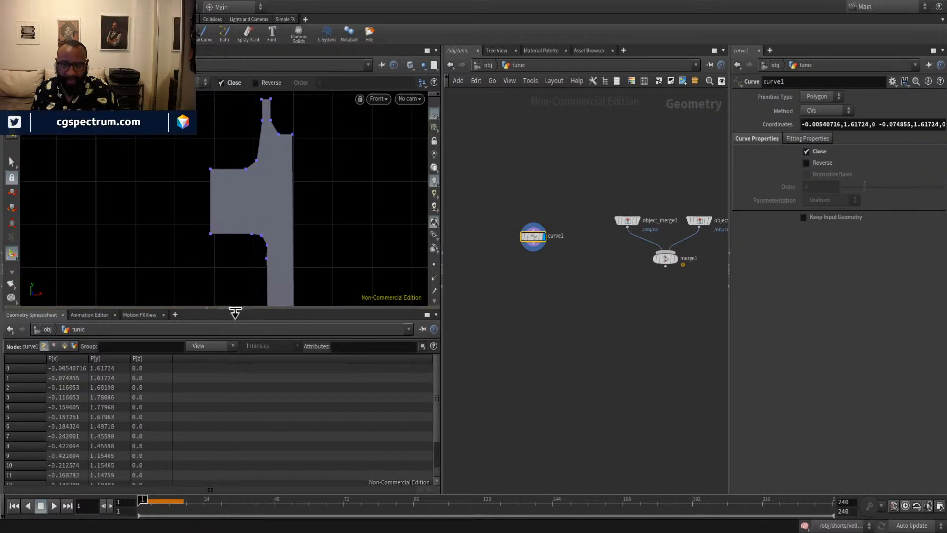
pyautogui.click(235, 311)
pyautogui.moveTo(439, 302); pyautogui.dragTo(569, 298)
pyautogui.moveTo(665, 321); pyautogui.dragTo(640, 341, button='middle')
pyautogui.scroll(-2, 702, 371)
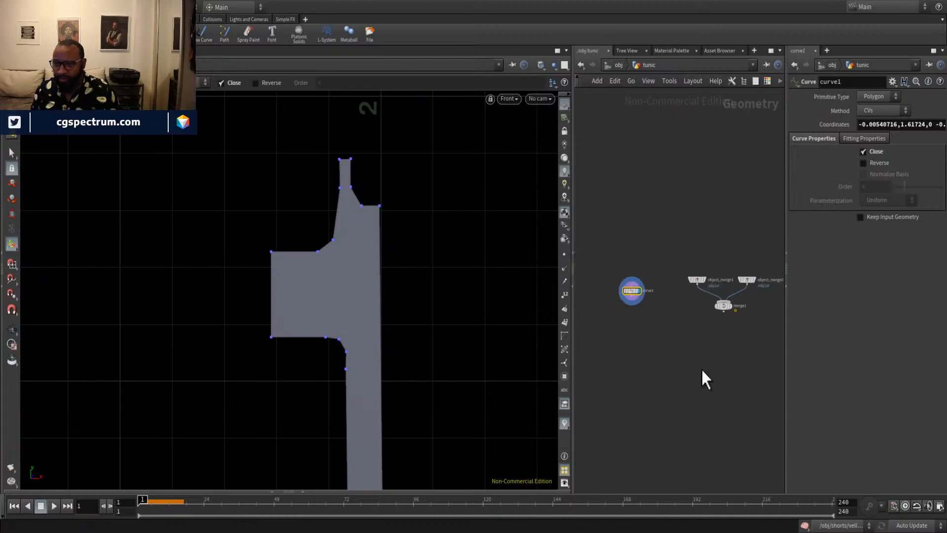
pyautogui.scroll(1, 705, 379)
pyautogui.moveTo(440, 340); pyautogui.dragTo(440, 249, button='middle')
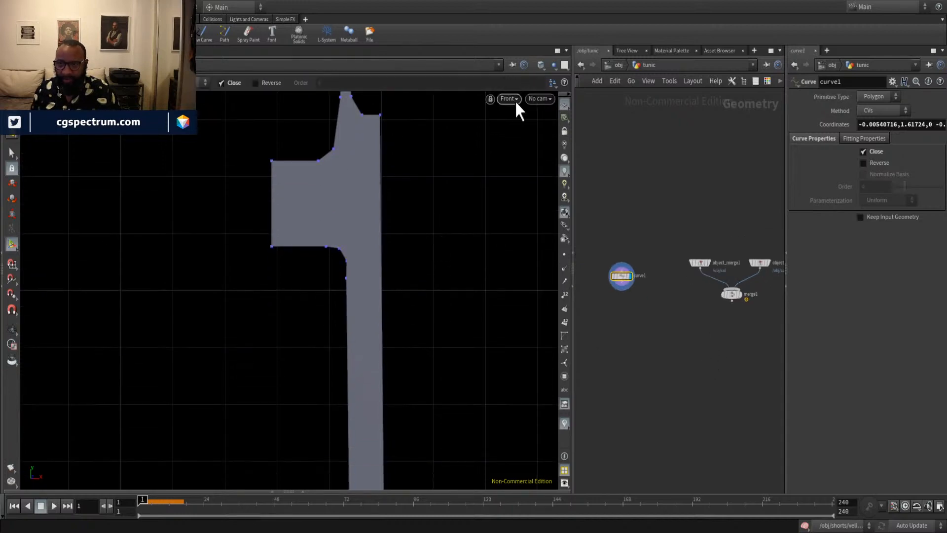
# Switch to the perspective view and examine the half-tunic polygon's neck strap, sleeve and hem.
pyautogui.press('Escape')
pyautogui.moveTo(437, 235); pyautogui.dragTo(290, 324)
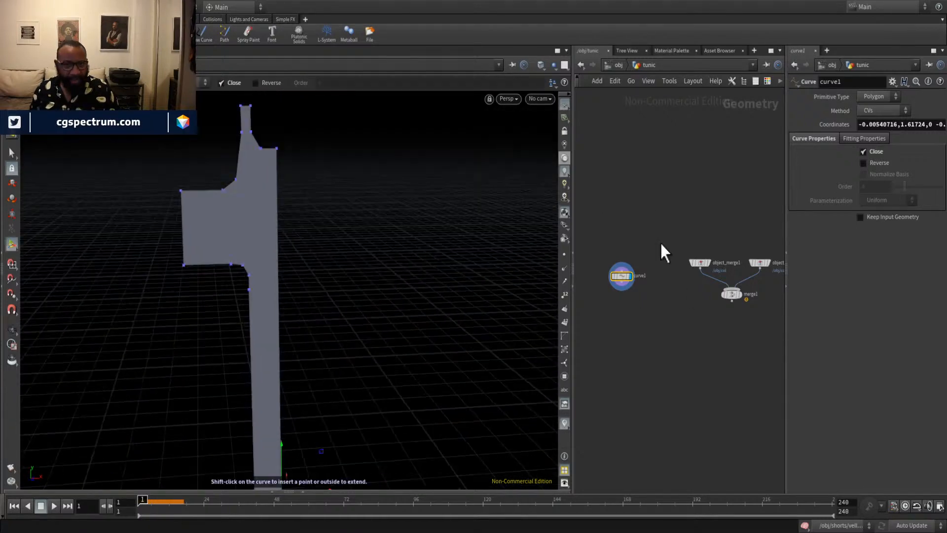
pyautogui.moveTo(383, 262); pyautogui.dragTo(444, 305, button='middle')
pyautogui.moveTo(402, 256); pyautogui.dragTo(290, 196, button='middle')
pyautogui.press('Return')
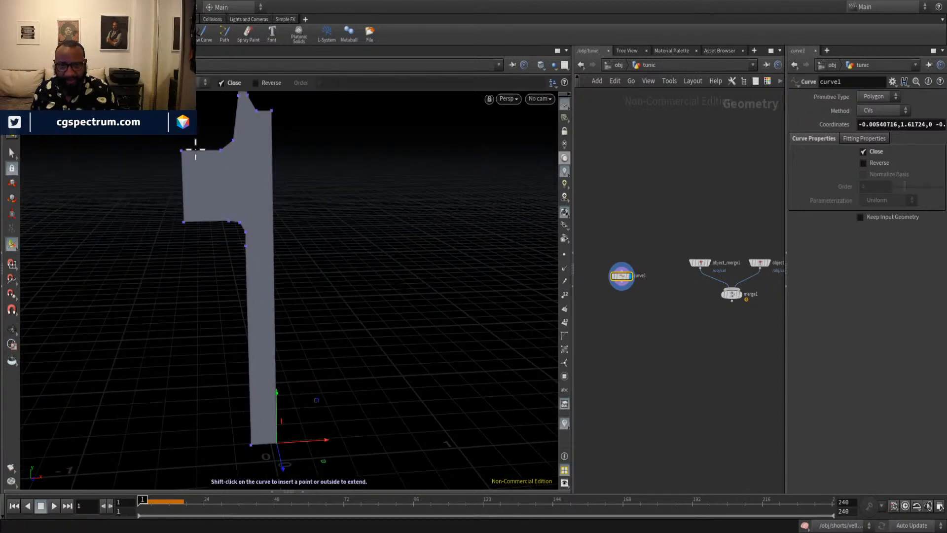
pyautogui.moveTo(696, 380); pyautogui.dragTo(726, 390, button='middle')
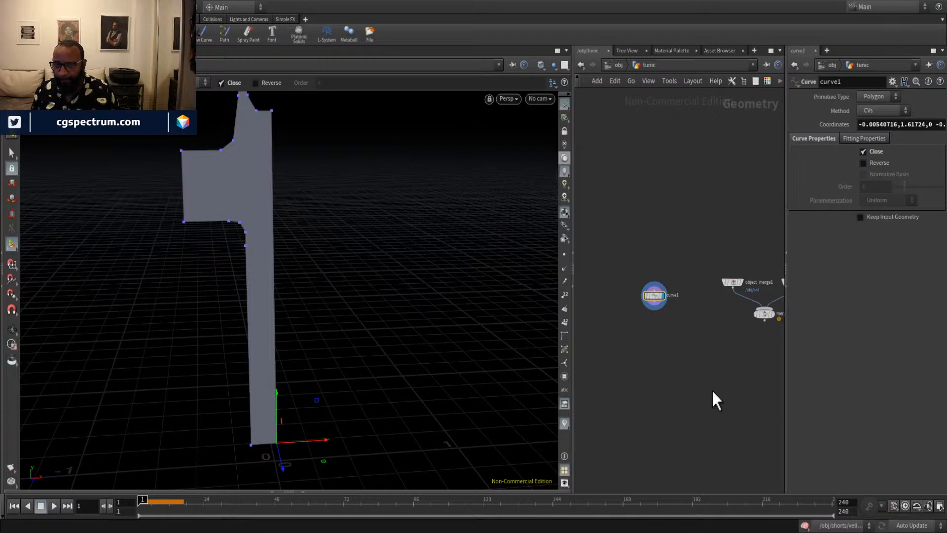
pyautogui.keyDown('alt'); pyautogui.moveTo(342, 266); pyautogui.dragTo(339, 309, button='middle'); pyautogui.keyUp('alt')
pyautogui.keyDown('alt'); pyautogui.moveTo(338, 309); pyautogui.dragTo(469, 275, button='right'); pyautogui.keyUp('alt')
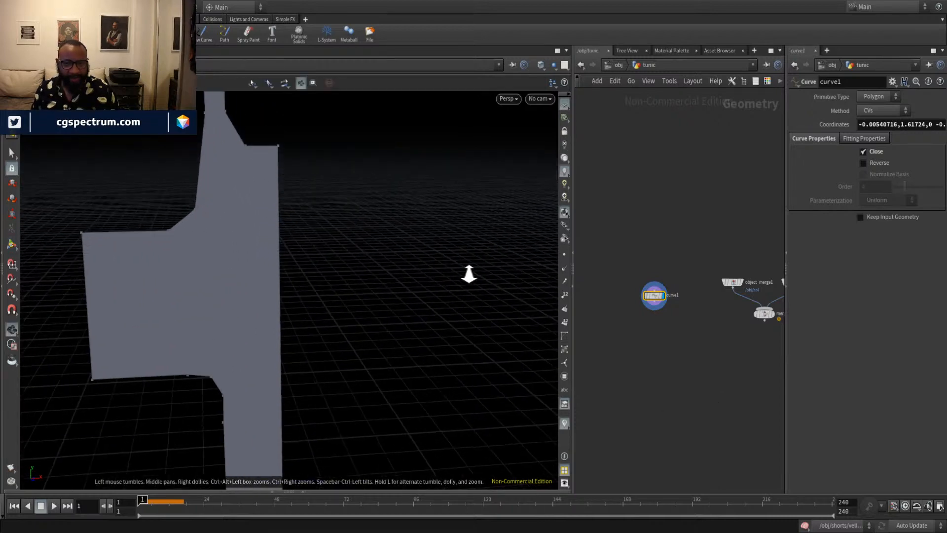
pyautogui.keyDown('alt'); pyautogui.moveTo(317, 208); pyautogui.dragTo(341, 296, button='middle'); pyautogui.keyUp('alt')
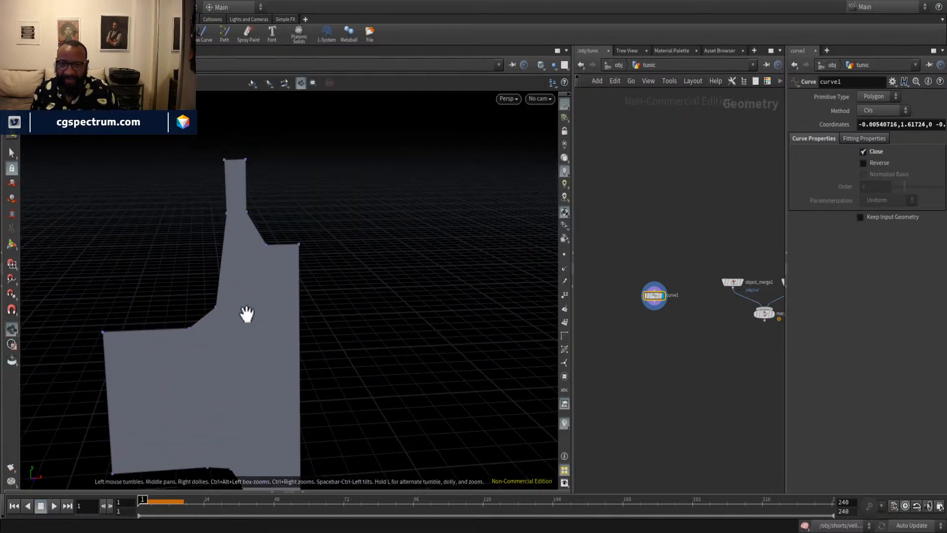
pyautogui.keyDown('alt'); pyautogui.moveTo(247, 312); pyautogui.dragTo(337, 249, button='middle'); pyautogui.keyUp('alt')
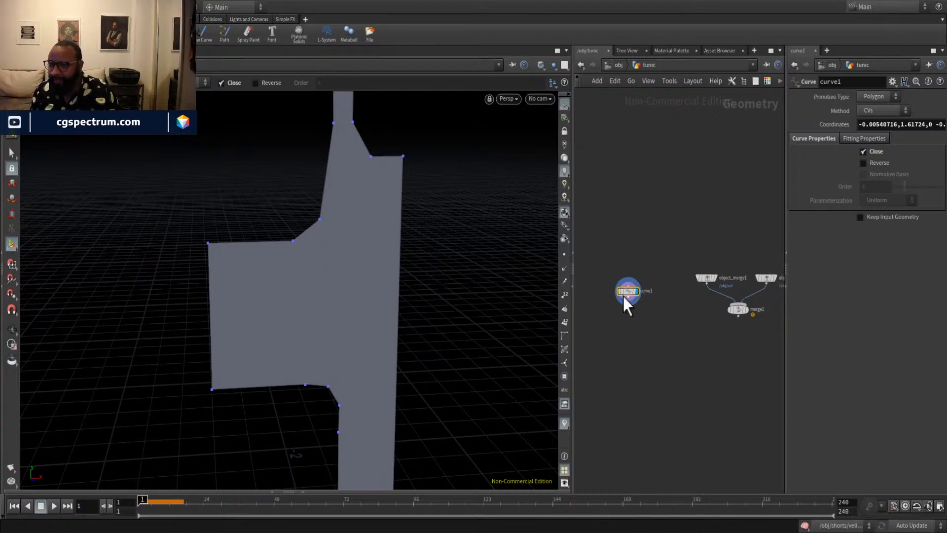
# Place the curve1 node in an empty area of the network, clear of the object merges.
pyautogui.moveTo(696, 335); pyautogui.dragTo(751, 293, button='middle')
pyautogui.moveTo(718, 254); pyautogui.dragTo(679, 262)
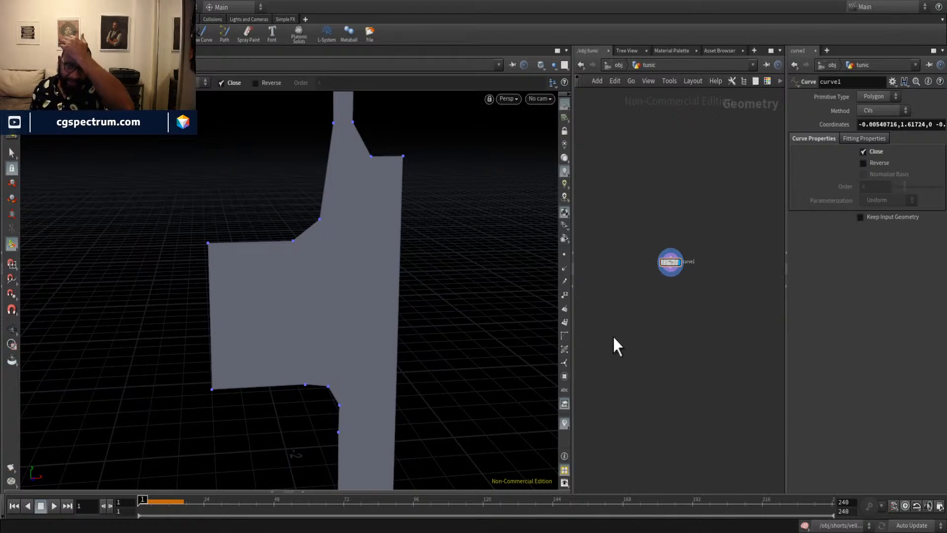
# Move the two centre-line points at the neckline and hem about 0.126 along X with an Edit node, widening the half-tunic.
pyautogui.keyDown('alt'); pyautogui.moveTo(476, 380); pyautogui.dragTo(439, 327, button='middle'); pyautogui.keyUp('alt')
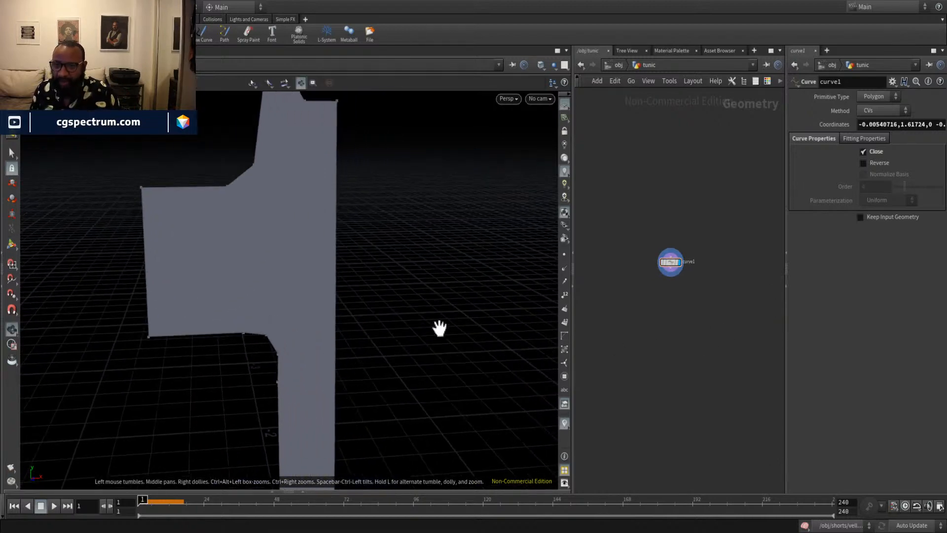
pyautogui.keyDown('alt'); pyautogui.moveTo(459, 330); pyautogui.dragTo(306, 292, button='right'); pyautogui.keyUp('alt')
pyautogui.keyDown('alt'); pyautogui.moveTo(494, 405); pyautogui.dragTo(432, 284, button='middle'); pyautogui.keyUp('alt')
pyautogui.moveTo(433, 284); pyautogui.dragTo(354, 268, button='right')
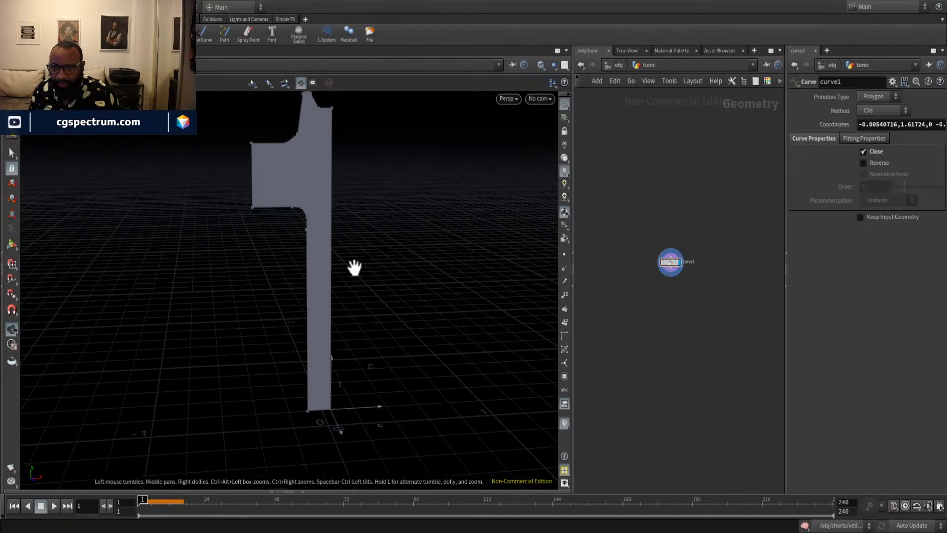
pyautogui.keyDown('alt'); pyautogui.moveTo(362, 215); pyautogui.dragTo(345, 245, button='middle'); pyautogui.keyUp('alt')
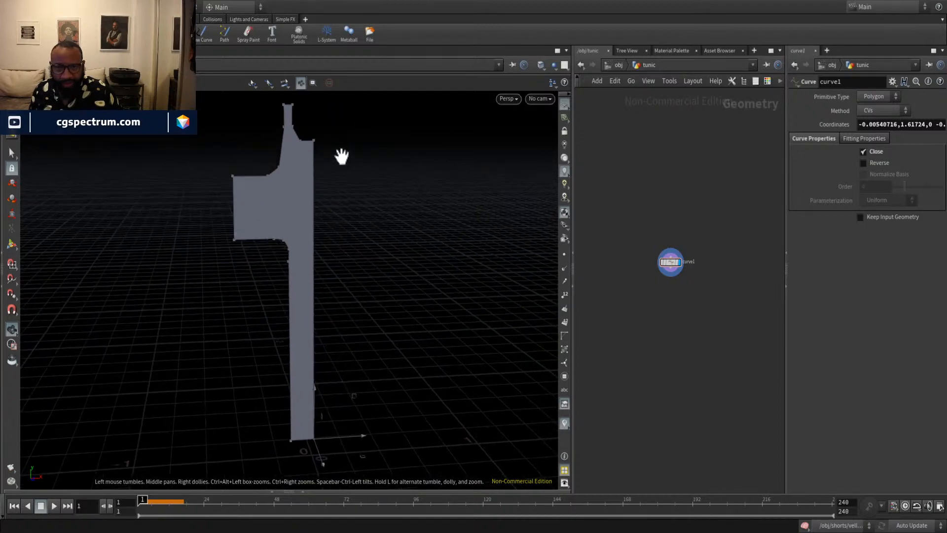
pyautogui.click(12, 156)
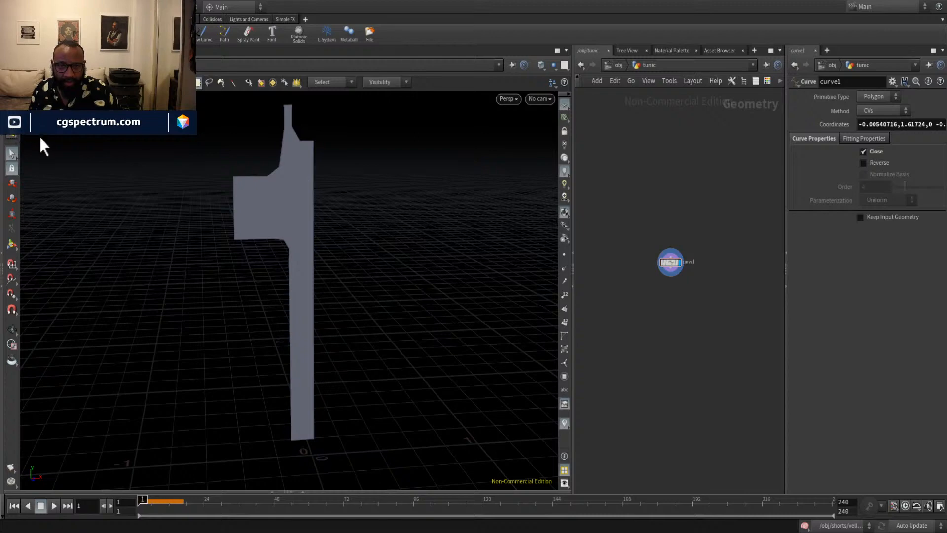
pyautogui.moveTo(365, 105); pyautogui.dragTo(313, 460)
pyautogui.keyDown('alt'); pyautogui.moveTo(313, 460); pyautogui.dragTo(397, 395); pyautogui.keyUp('alt')
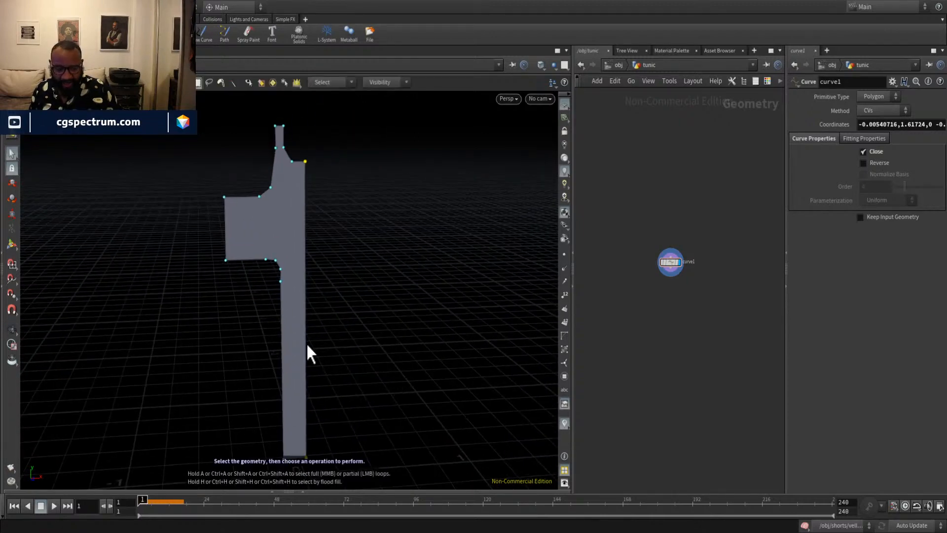
pyautogui.press('t')
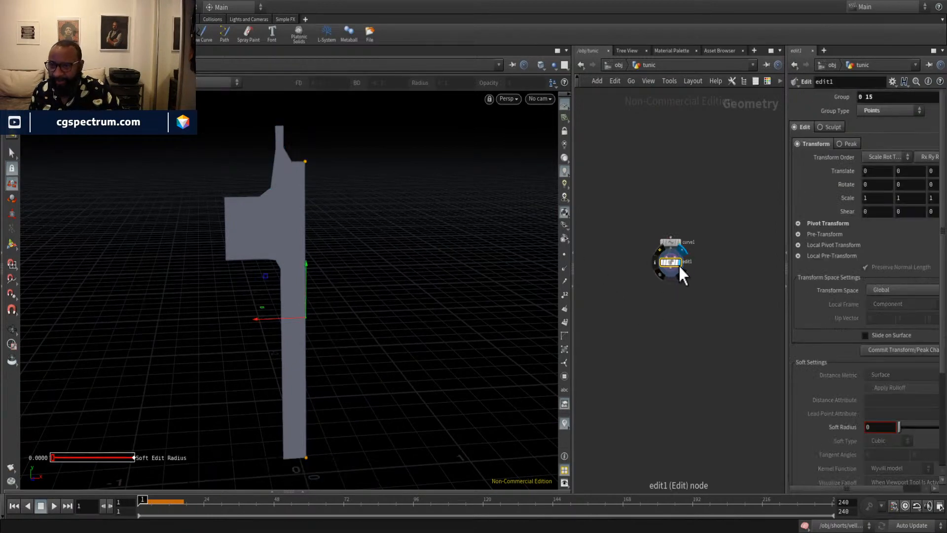
pyautogui.scroll(2, 679, 264)
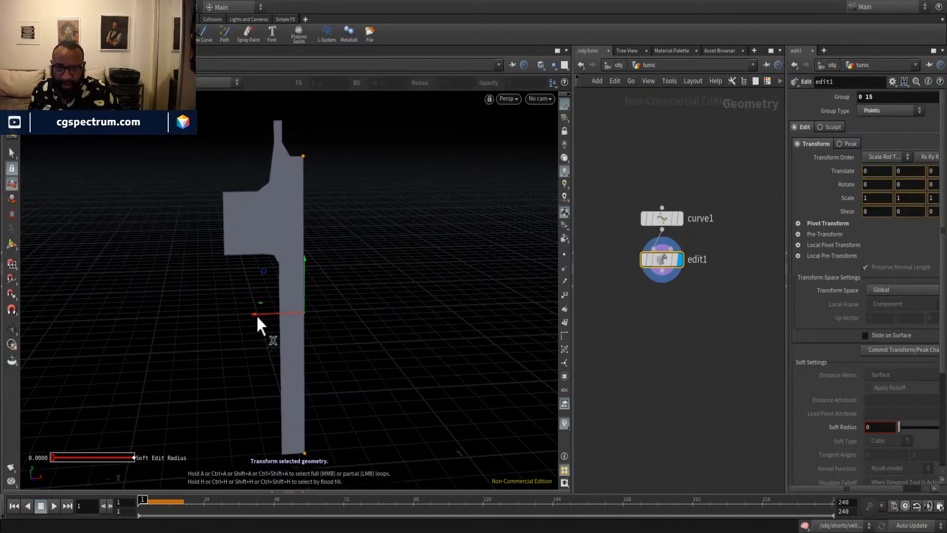
pyautogui.moveTo(256, 315); pyautogui.dragTo(315, 108)
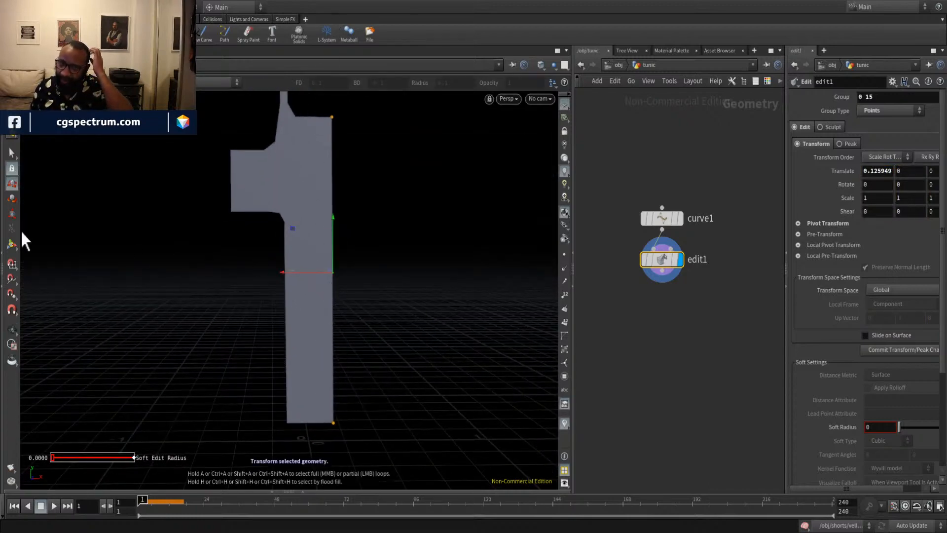
# Scale the two centre-line points along X to about 0.03 so the centre edge is straight and vertical.
pyautogui.click(12, 214)
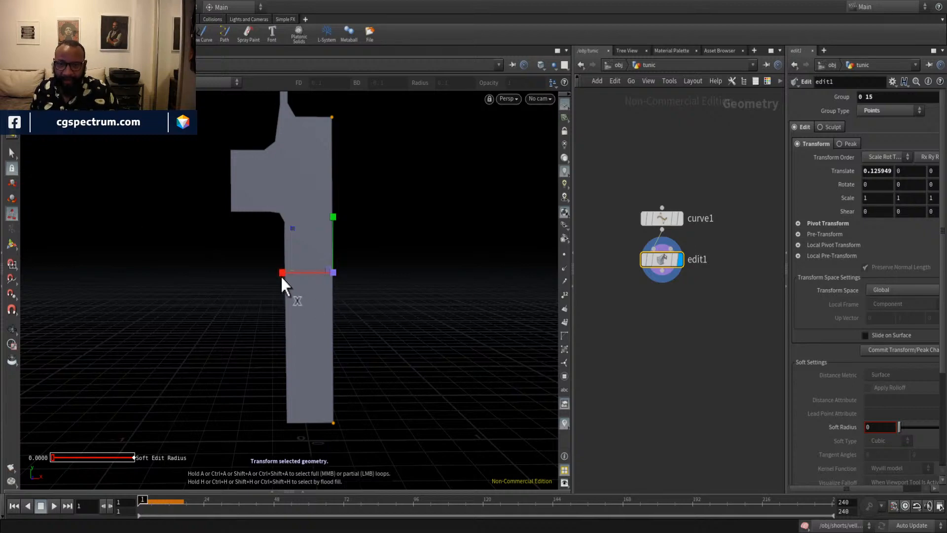
pyautogui.moveTo(282, 277); pyautogui.dragTo(336, 269)
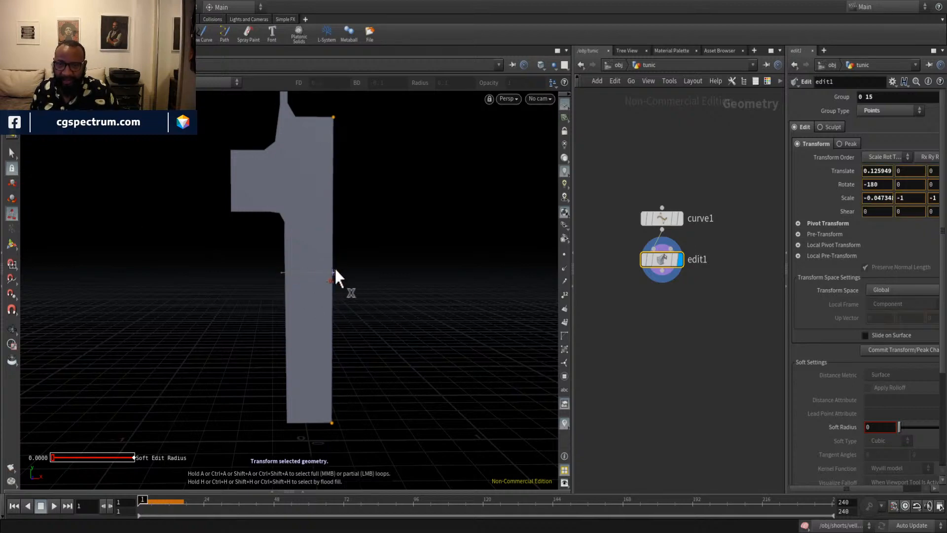
pyautogui.hotkey('ctrl', 'z')
pyautogui.moveTo(408, 289); pyautogui.dragTo(393, 323, button='middle')
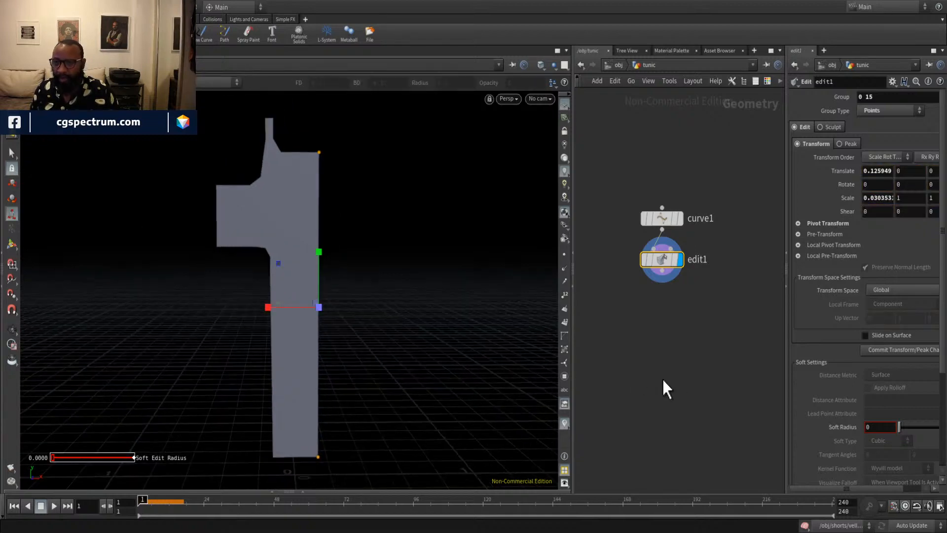
# Add a Clip node below edit1, connect edit1's output to it and display its result.
pyautogui.moveTo(310, 448); pyautogui.dragTo(336, 384, button='middle')
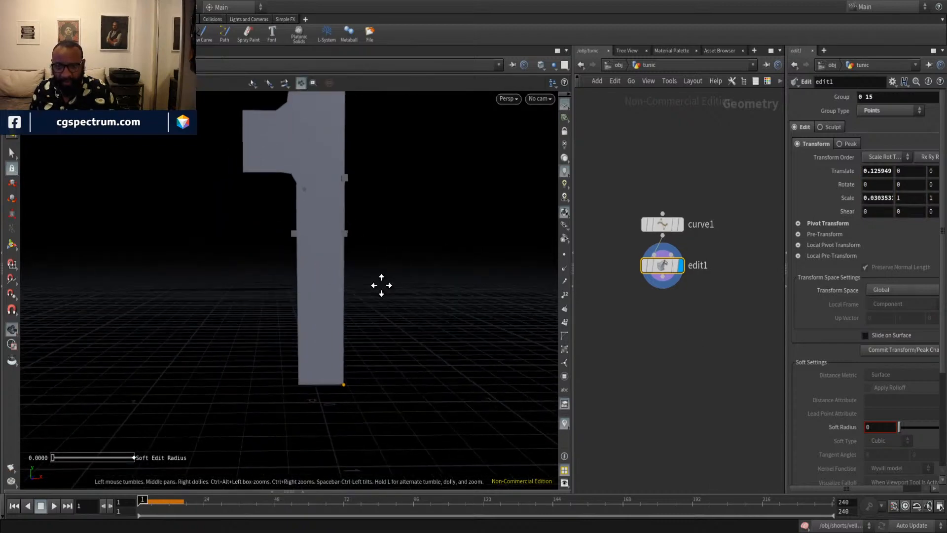
pyautogui.press('Tab')
pyautogui.write('clip')
pyautogui.press('Return')
pyautogui.click(661, 341)
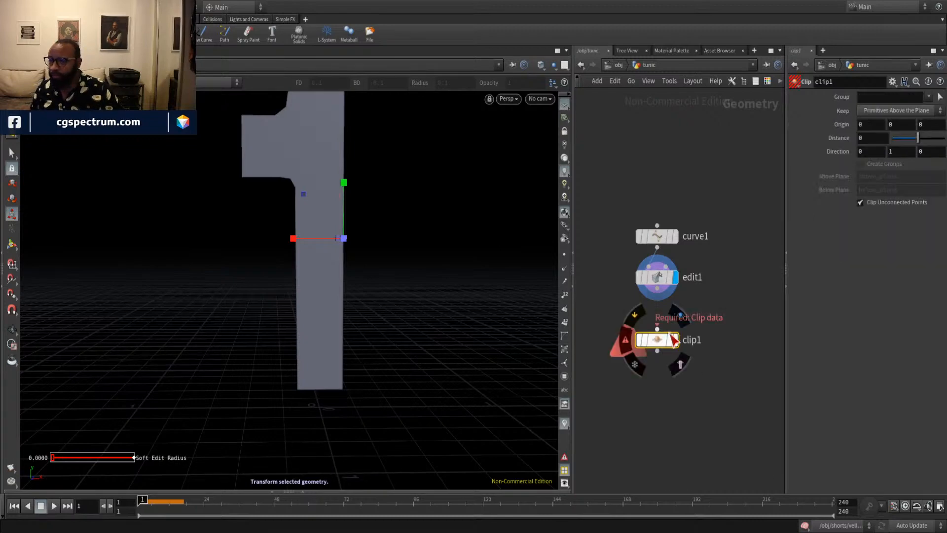
pyautogui.moveTo(657, 289); pyautogui.dragTo(658, 328)
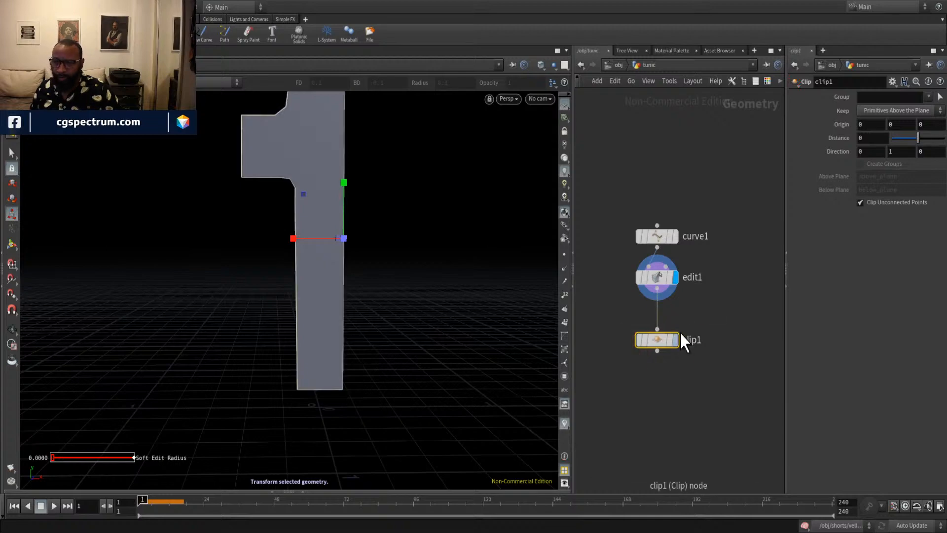
pyautogui.click(676, 340)
# Point the clip plane along X with direction 1, 0, 0 and keep the primitives below the plane.
pyautogui.press('Escape')
pyautogui.moveTo(427, 277); pyautogui.dragTo(360, 339)
pyautogui.press('Return')
pyautogui.keyDown('alt'); pyautogui.moveTo(433, 369); pyautogui.dragTo(326, 465); pyautogui.keyUp('alt')
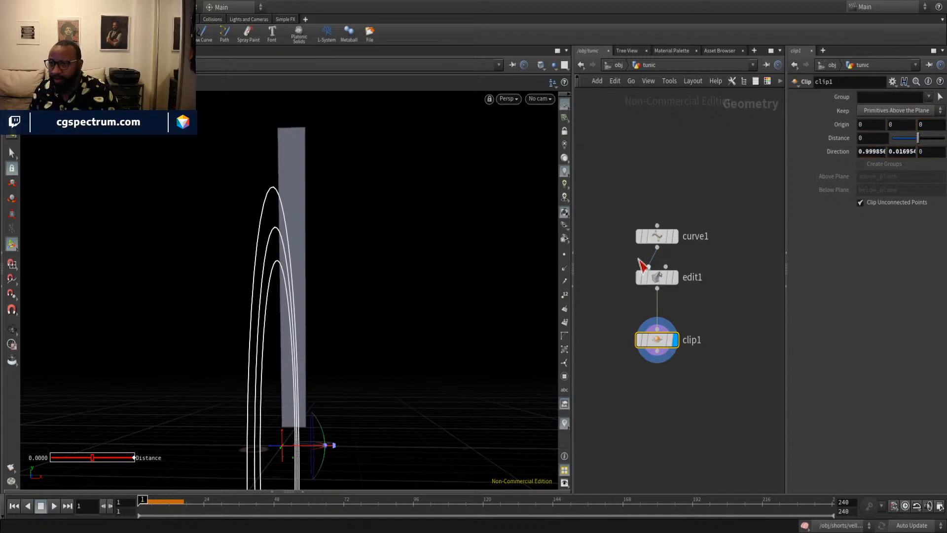
pyautogui.moveTo(787, 194); pyautogui.dragTo(756, 193)
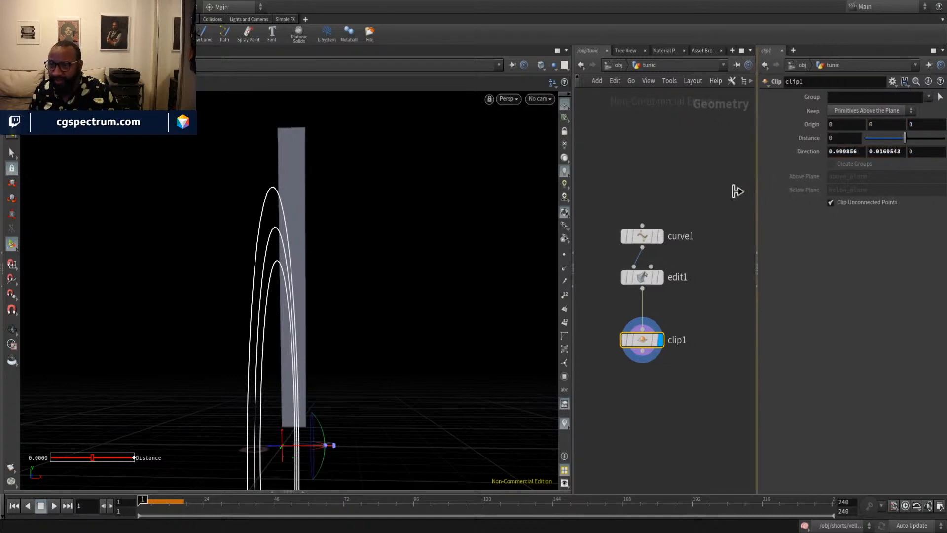
pyautogui.click(871, 111)
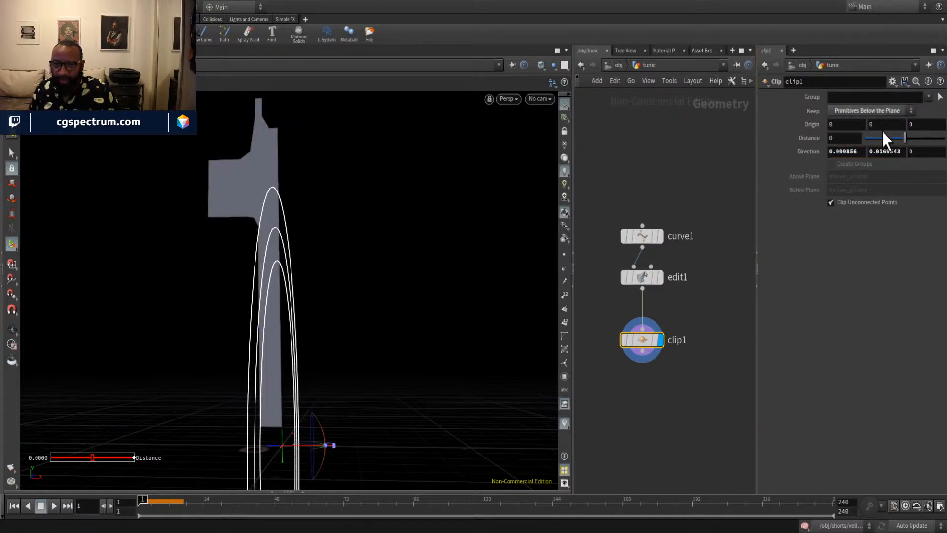
pyautogui.click(857, 152)
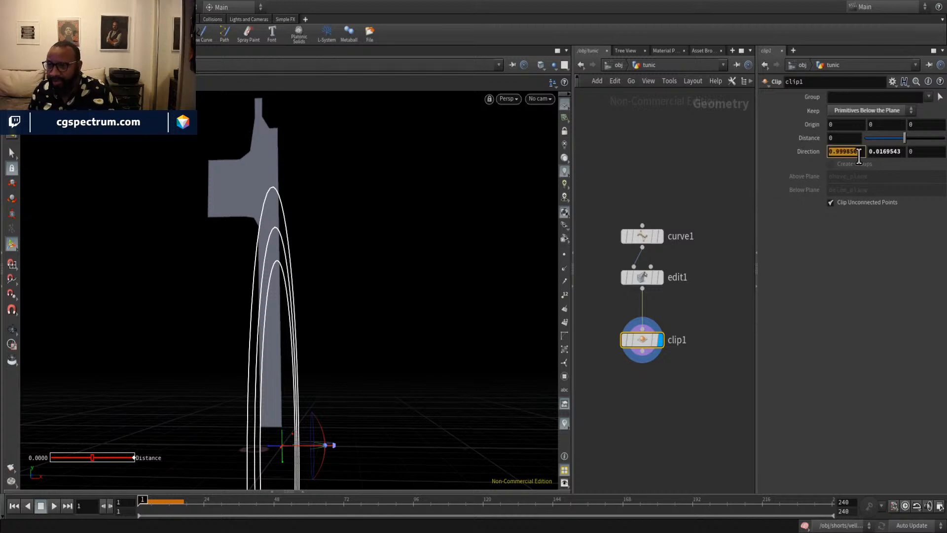
pyautogui.click(898, 152)
pyautogui.write('0')
pyautogui.press('Return')
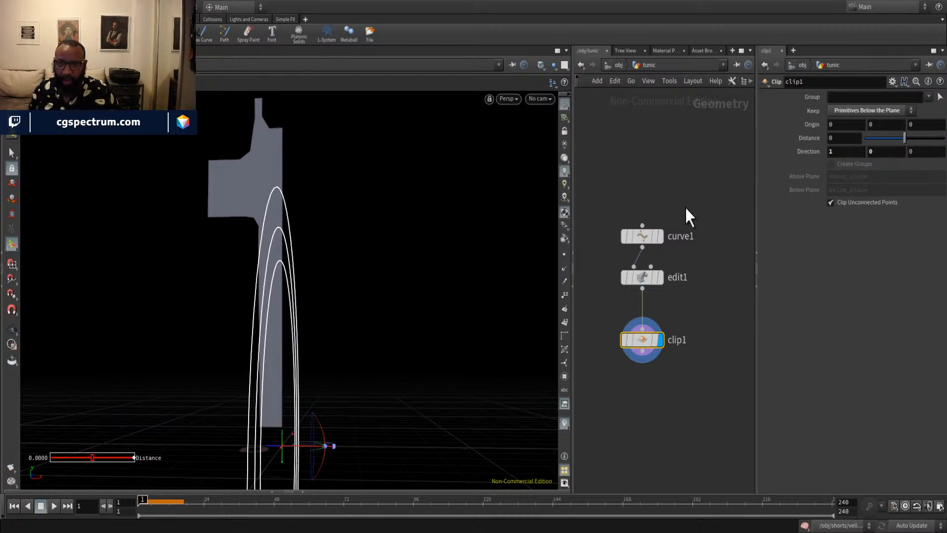
# Compare the half-tunic before and after clipping by displaying edit1 and clip1 in turn.
pyautogui.press('h')
pyautogui.click(661, 278)
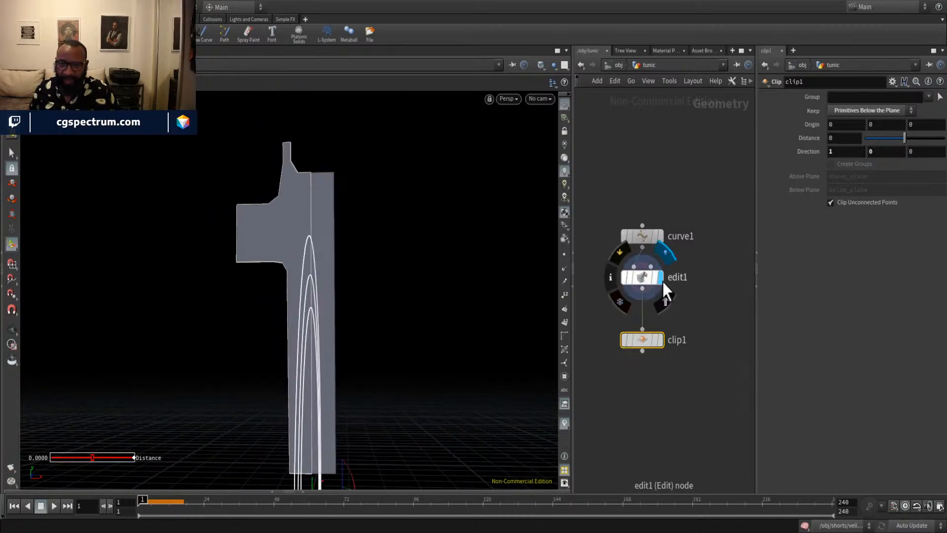
pyautogui.click(661, 339)
pyautogui.press('Escape')
pyautogui.scroll(5, 387, 209)
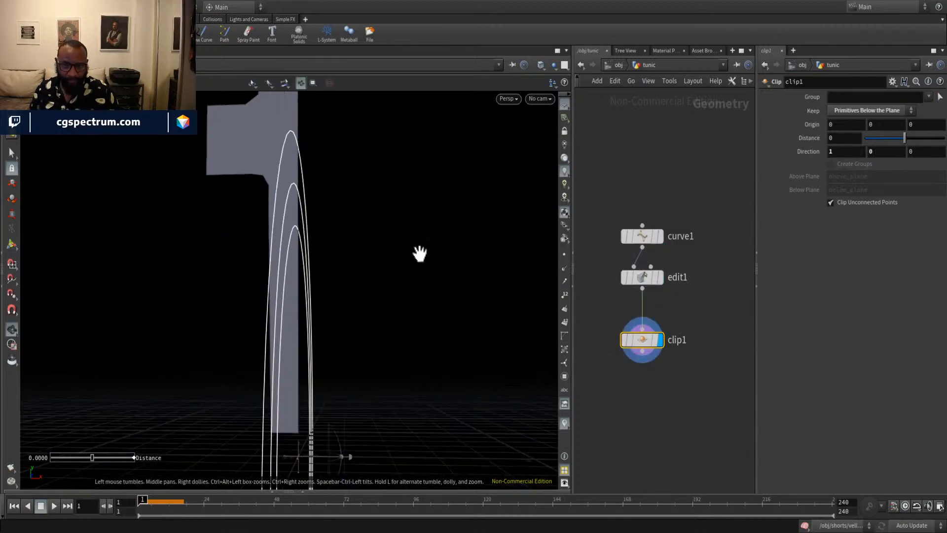
pyautogui.moveTo(420, 254); pyautogui.dragTo(345, 217)
pyautogui.press('Return')
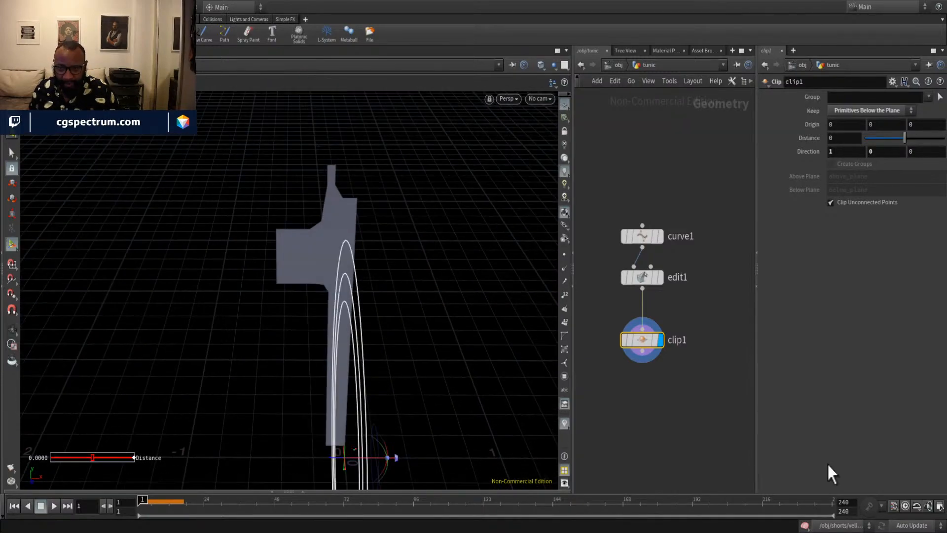
# Add a Mirror node after clip1, connect it and display the full tunic across the centre line.
pyautogui.moveTo(723, 432); pyautogui.dragTo(731, 372, button='middle')
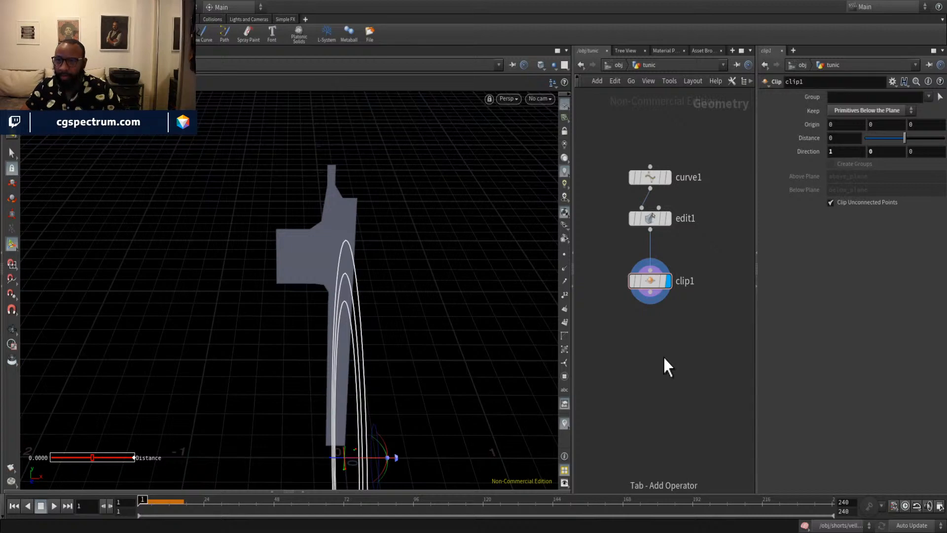
pyautogui.press('Tab')
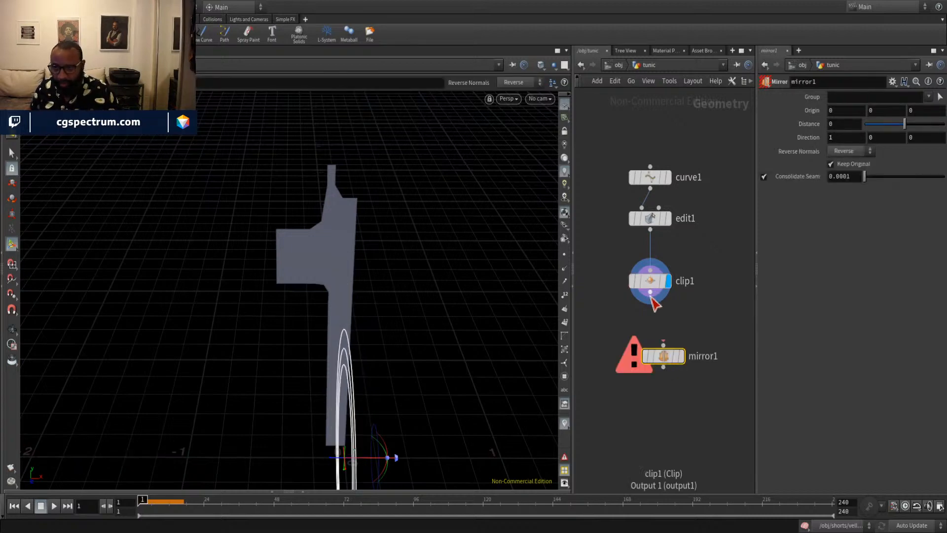
pyautogui.moveTo(650, 292); pyautogui.dragTo(663, 342)
pyautogui.click(681, 355)
pyautogui.press('Escape')
pyautogui.moveTo(321, 232)
pyautogui.mouseDown()
pyautogui.moveTo(417, 313)
pyautogui.moveTo(331, 228)
pyautogui.mouseUp()
pyautogui.keyDown('alt'); pyautogui.moveTo(331, 228); pyautogui.dragTo(343, 230, button='right'); pyautogui.keyUp('alt')
pyautogui.keyDown('alt'); pyautogui.moveTo(343, 230); pyautogui.dragTo(291, 236); pyautogui.keyUp('alt')
pyautogui.keyDown('alt'); pyautogui.moveTo(180, 247); pyautogui.dragTo(344, 252, button='right'); pyautogui.keyUp('alt')
pyautogui.keyDown('alt'); pyautogui.moveTo(345, 252); pyautogui.dragTo(321, 198); pyautogui.keyUp('alt')
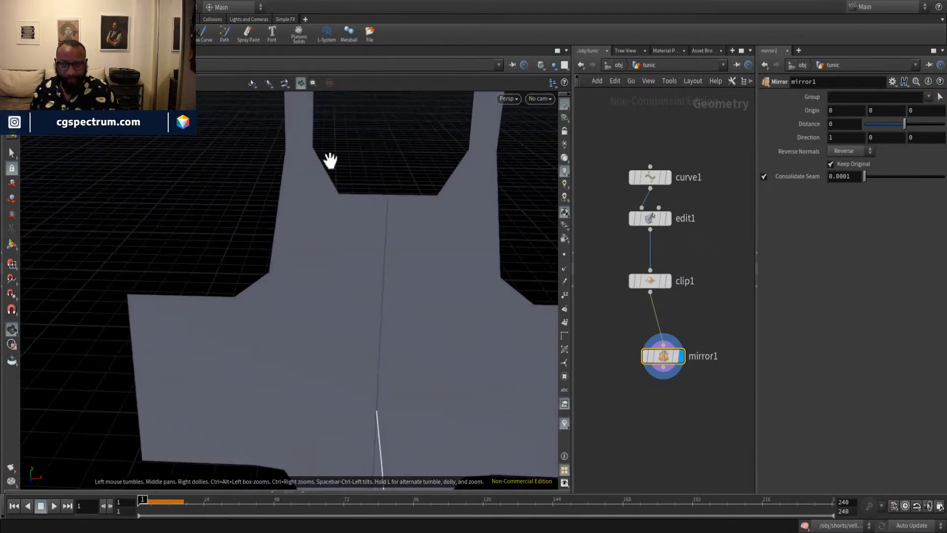
# Nudge the shoulder point above the sleeve by about -0.008, 0.022, -0.008 in edit1, undoing the last handle move.
pyautogui.click(659, 225)
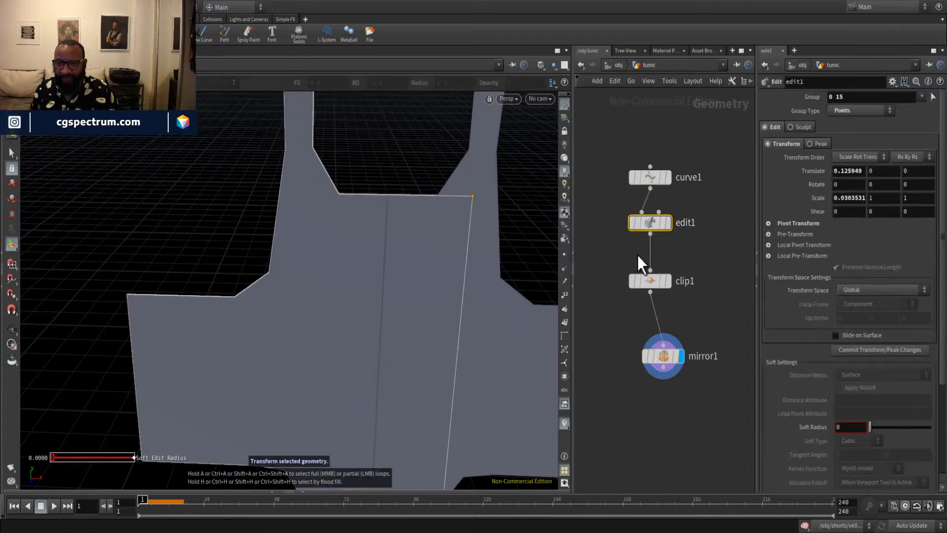
pyautogui.keyDown('alt'); pyautogui.moveTo(307, 212); pyautogui.dragTo(424, 222); pyautogui.keyUp('alt')
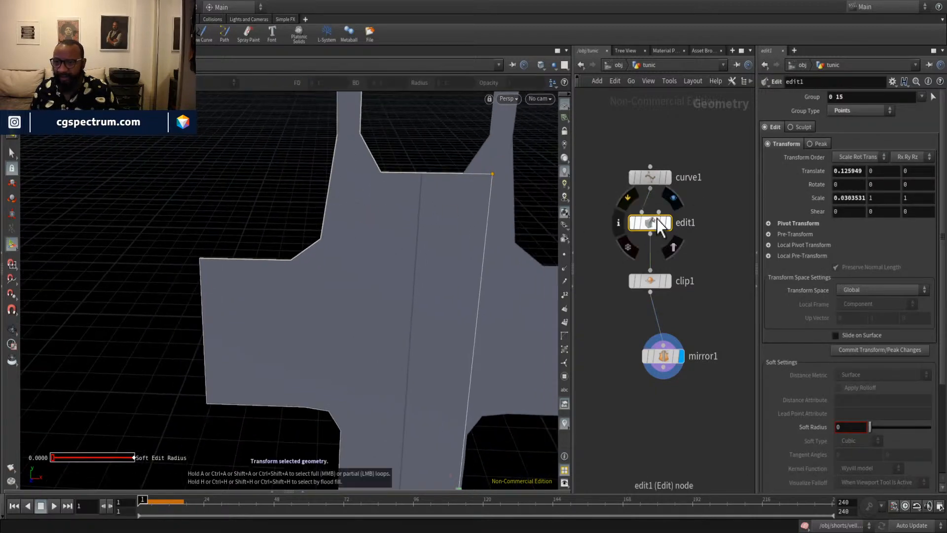
pyautogui.moveTo(575, 136); pyautogui.dragTo(735, 258)
pyautogui.press('h')
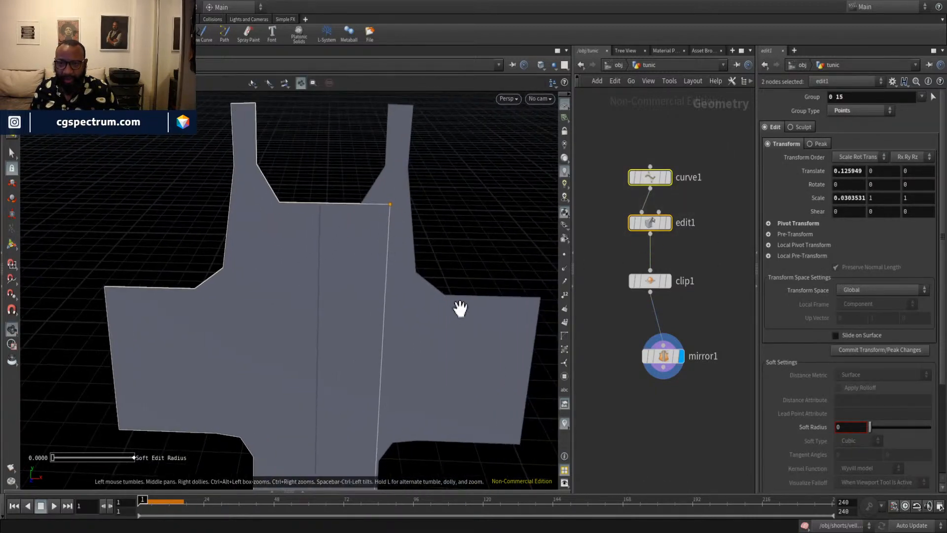
pyautogui.click(652, 227)
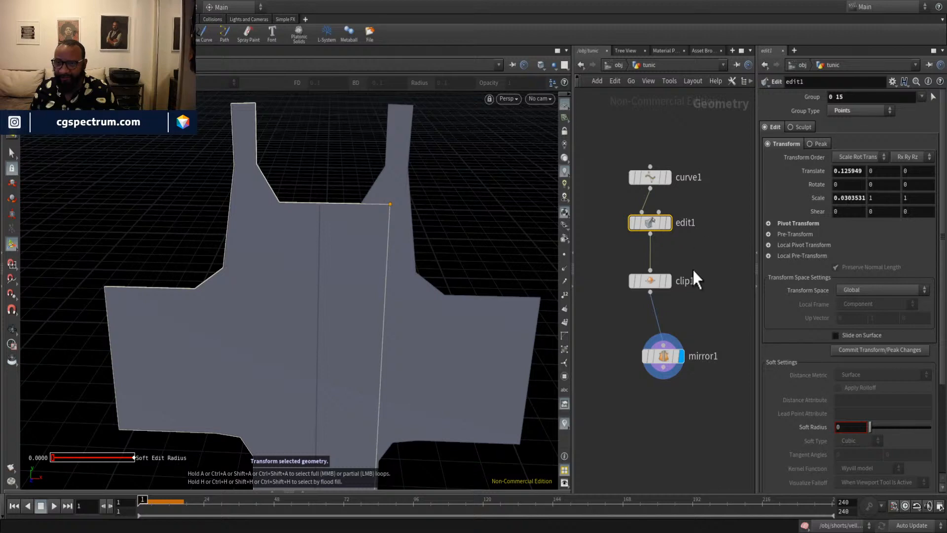
pyautogui.click(11, 154)
pyautogui.scroll(3, 156, 188)
pyautogui.moveTo(222, 226); pyautogui.dragTo(232, 265)
pyautogui.press('t')
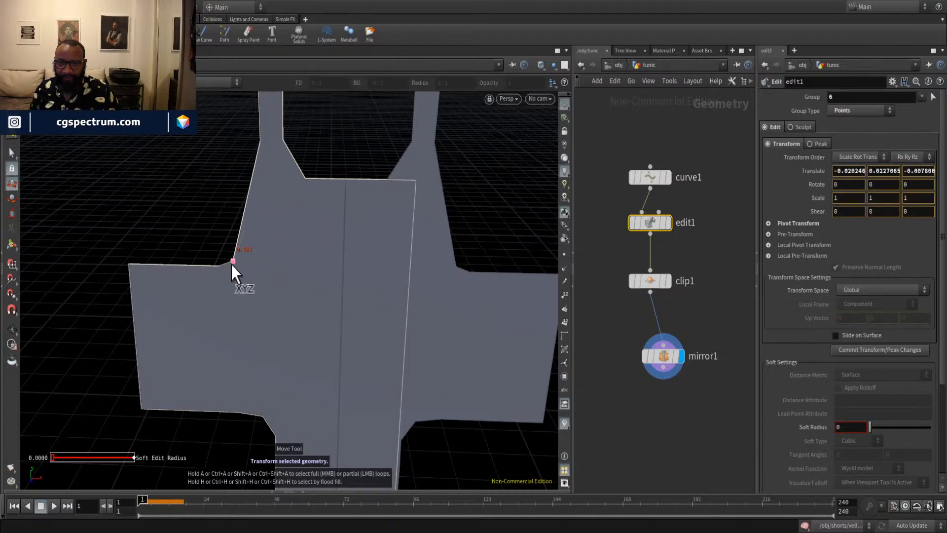
pyautogui.hotkey('ctrl', 'z')
pyautogui.press('space')
pyautogui.moveTo(372, 279); pyautogui.dragTo(260, 241)
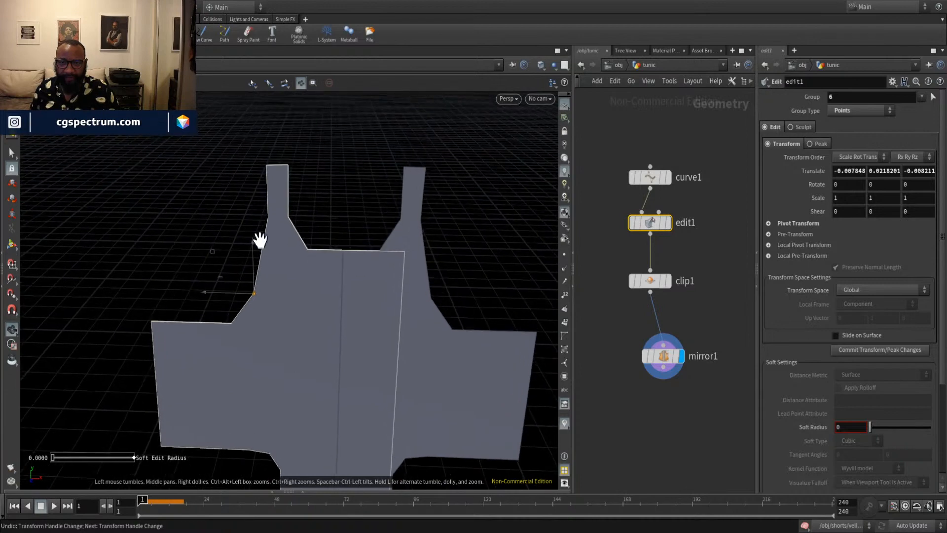
pyautogui.moveTo(351, 258); pyautogui.dragTo(397, 226, button='middle')
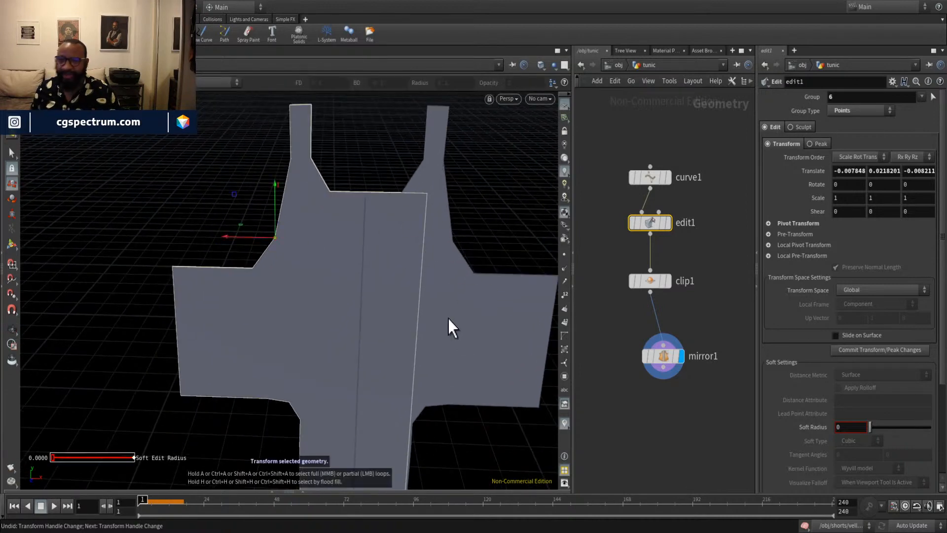
pyautogui.moveTo(453, 161); pyautogui.dragTo(370, 273)
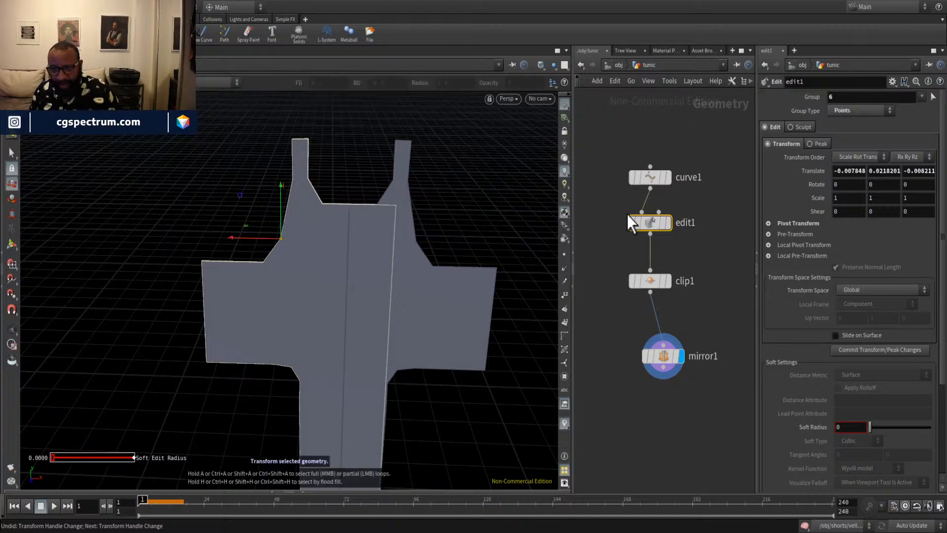
# Line up the clip1 and mirror1 nodes directly beneath edit1 with close, even spacing.
pyautogui.moveTo(642, 281); pyautogui.dragTo(647, 265)
pyautogui.moveTo(662, 351); pyautogui.dragTo(649, 333)
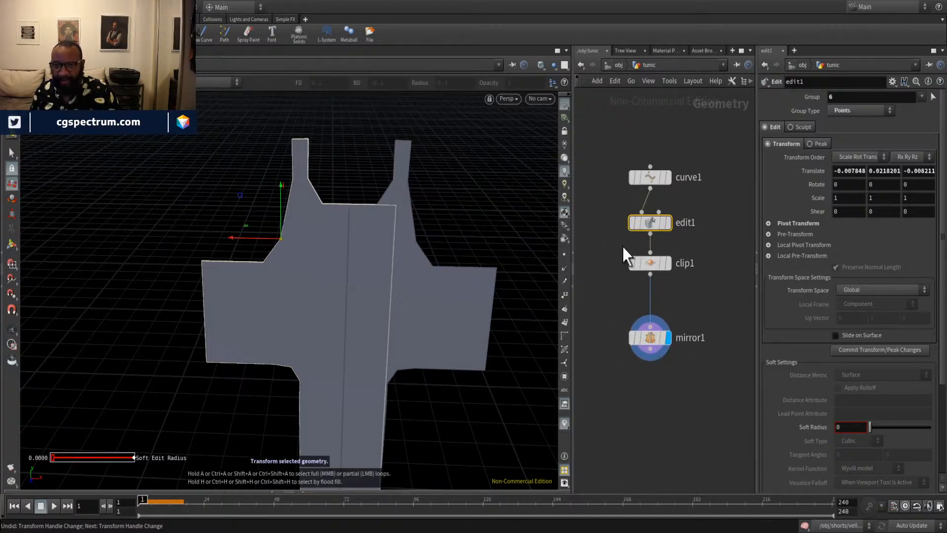
pyautogui.moveTo(617, 246); pyautogui.dragTo(739, 424)
pyautogui.moveTo(654, 262); pyautogui.dragTo(651, 300)
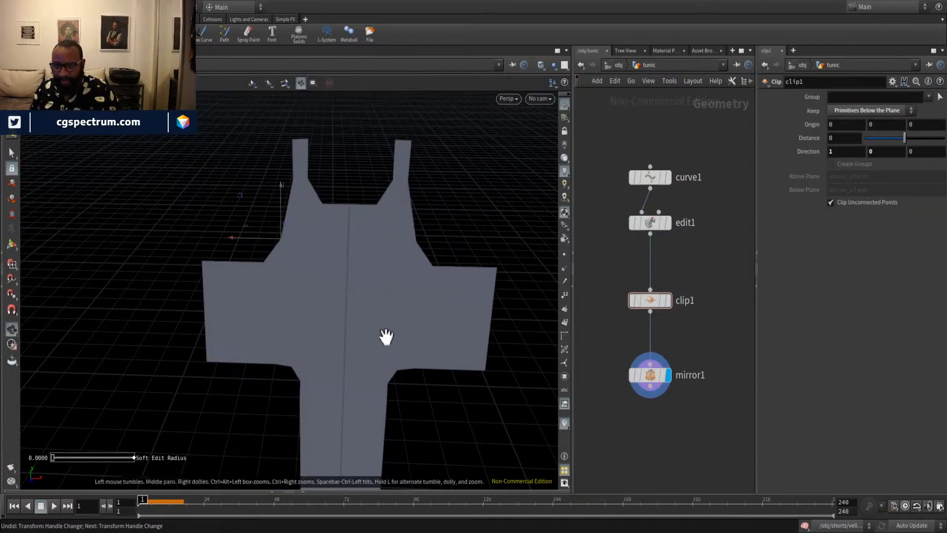
pyautogui.moveTo(385, 335); pyautogui.dragTo(468, 345, button='middle')
pyautogui.moveTo(651, 380); pyautogui.dragTo(650, 359)
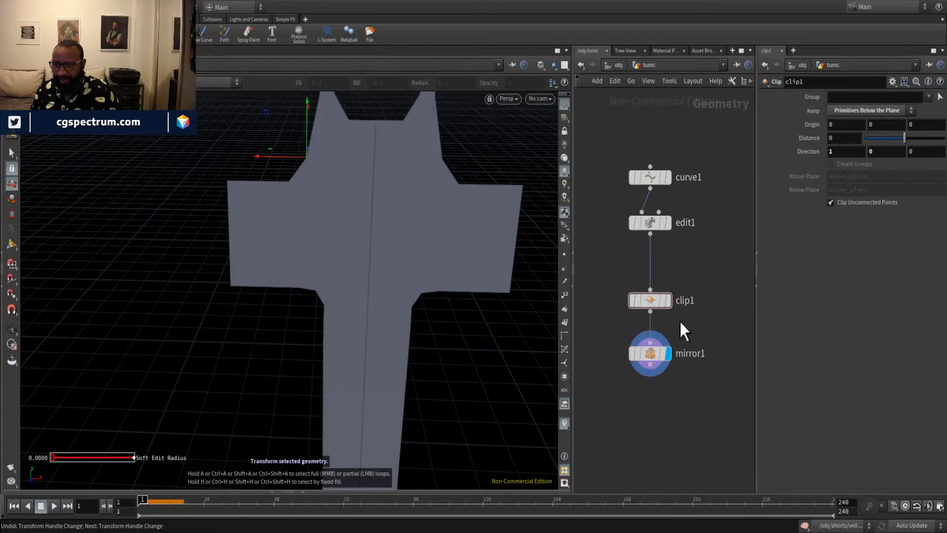
pyautogui.moveTo(597, 290); pyautogui.dragTo(727, 400)
pyautogui.moveTo(649, 303)
pyautogui.moveTo(649, 303); pyautogui.dragTo(649, 289)
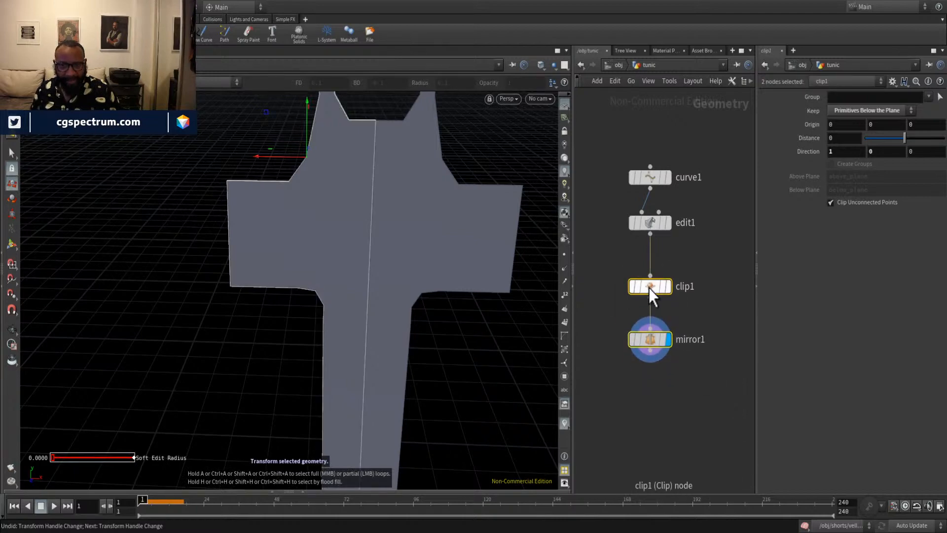
pyautogui.click(712, 413)
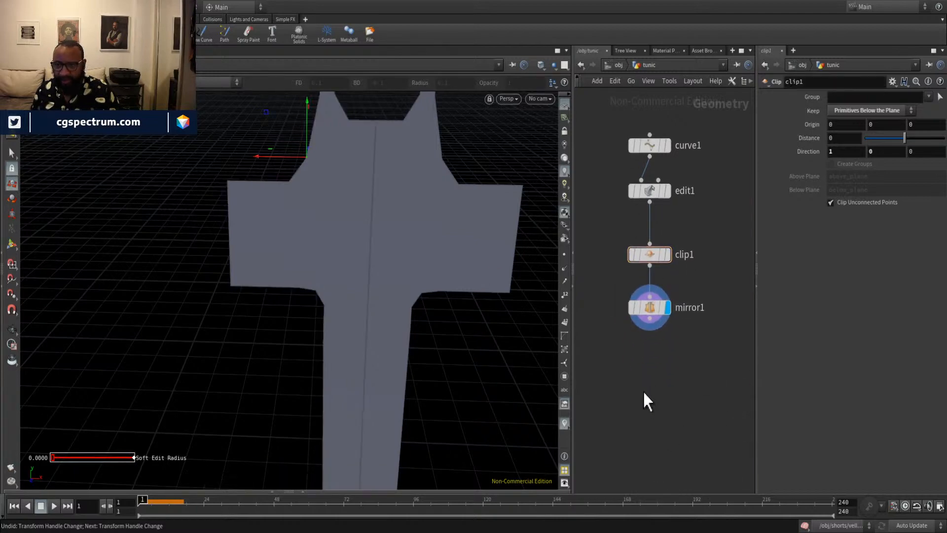
pyautogui.moveTo(615, 237); pyautogui.dragTo(682, 336)
pyautogui.moveTo(649, 310); pyautogui.dragTo(652, 280)
pyautogui.click(676, 329)
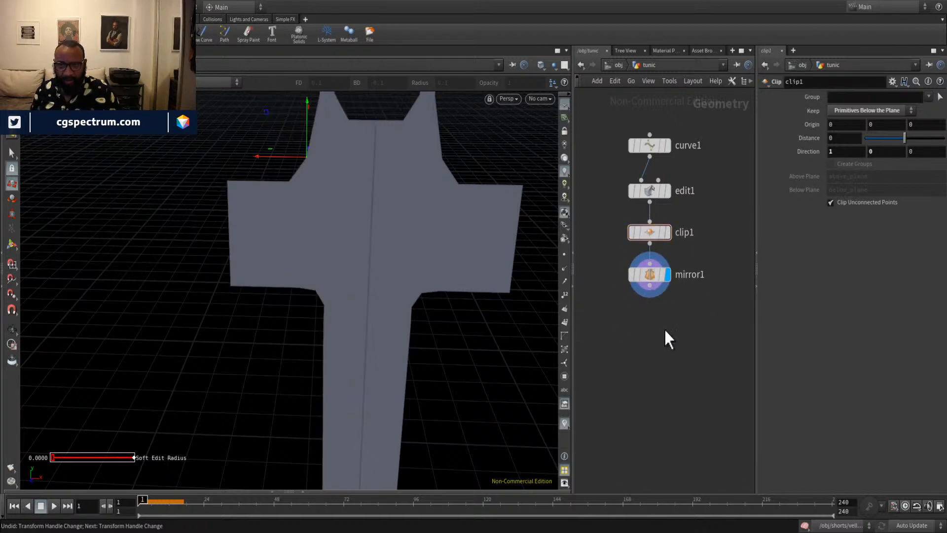
# Add an Ends node below mirror1, connect mirror1's output to it and display its result.
pyautogui.press('h')
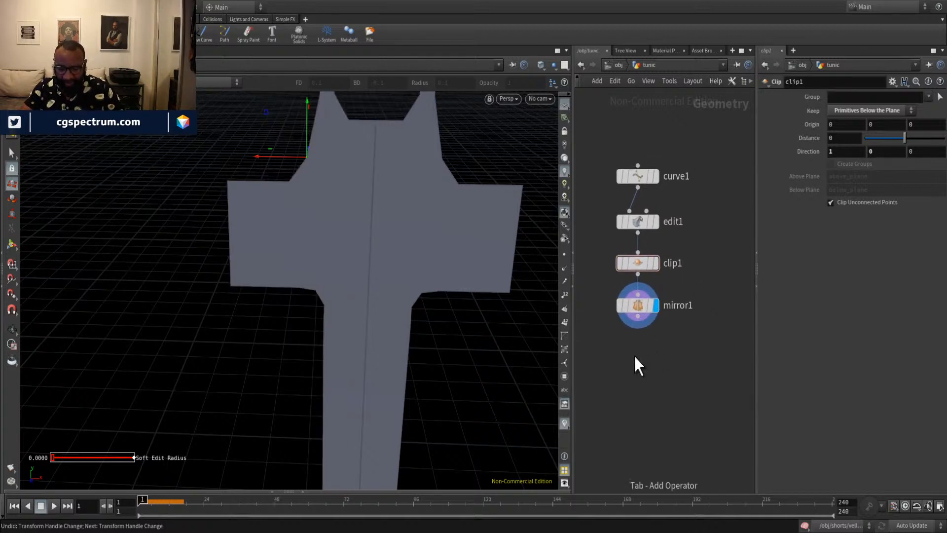
pyautogui.press('Tab')
pyautogui.write('ends')
pyautogui.press('Return')
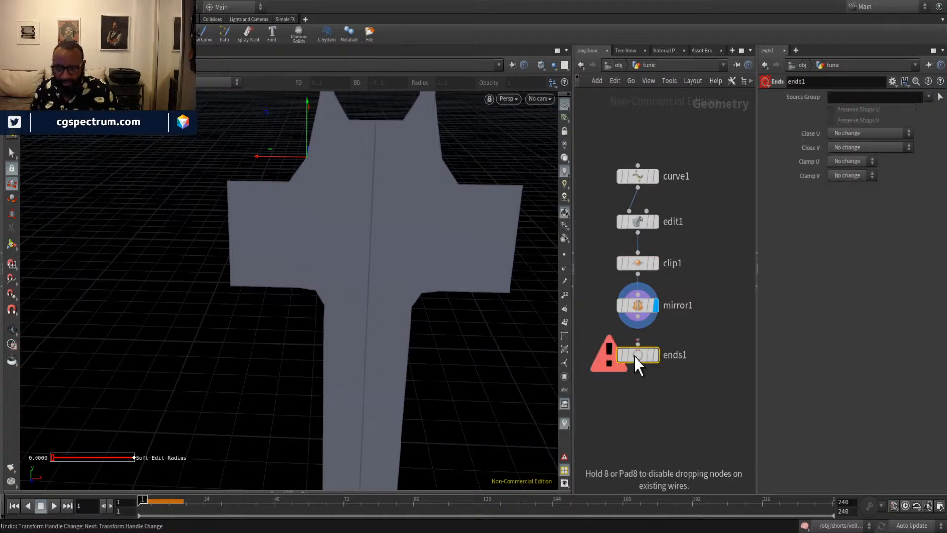
pyautogui.click(636, 366)
pyautogui.moveTo(638, 326); pyautogui.dragTo(638, 355)
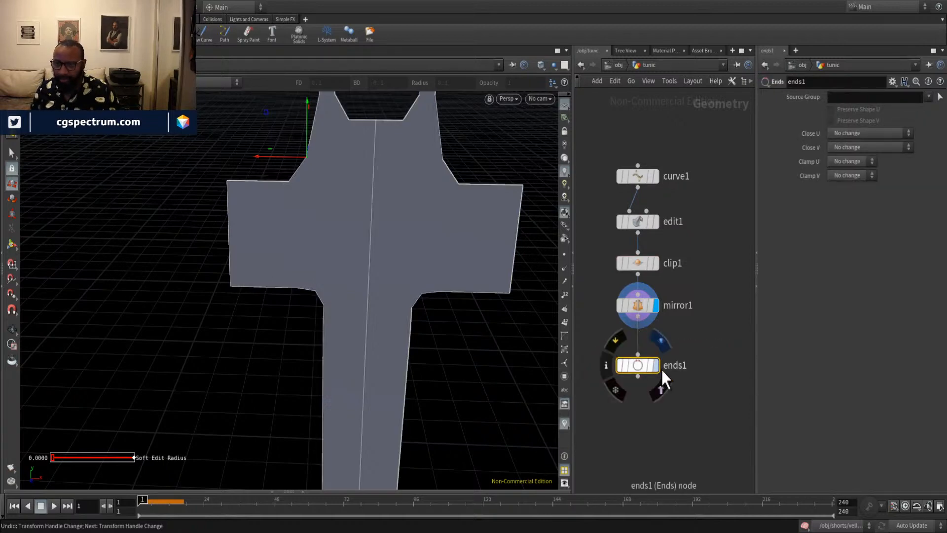
pyautogui.click(657, 367)
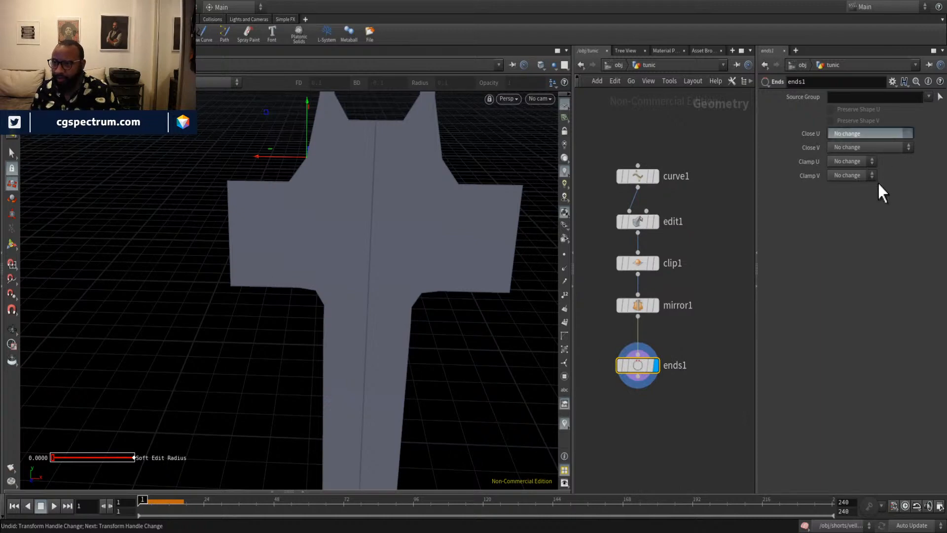
# Set the Ends node's Close U to Unroll with Shared Points, turning the tunic panels into open outlines.
pyautogui.click(897, 198)
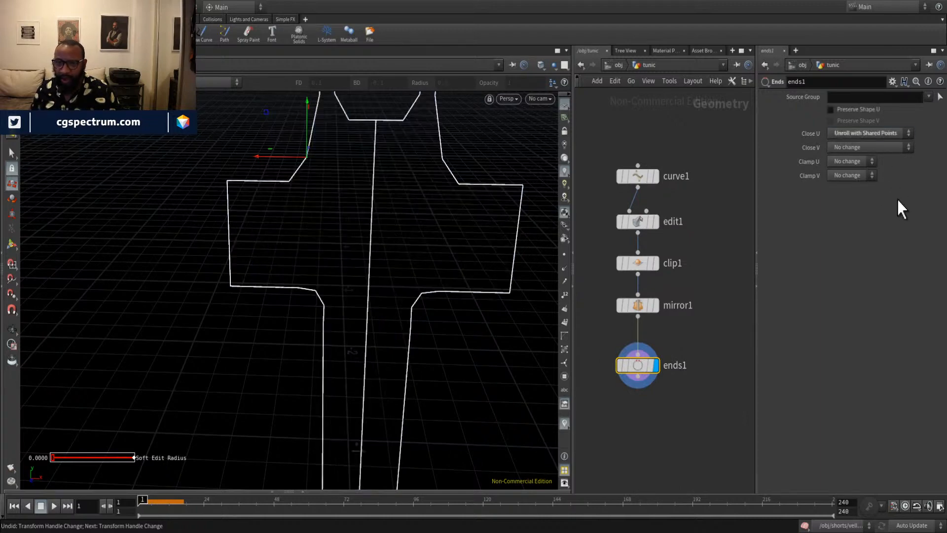
pyautogui.moveTo(395, 247)
pyautogui.keyDown('alt'); pyautogui.mouseDown(button='middle')
pyautogui.moveTo(362, 329)
pyautogui.moveTo(404, 273)
pyautogui.moveTo(414, 138)
pyautogui.mouseUp(button='middle'); pyautogui.keyUp('alt')
pyautogui.moveTo(349, 231); pyautogui.dragTo(356, 332, button='middle')
pyautogui.moveTo(370, 172); pyautogui.dragTo(364, 225, button='middle')
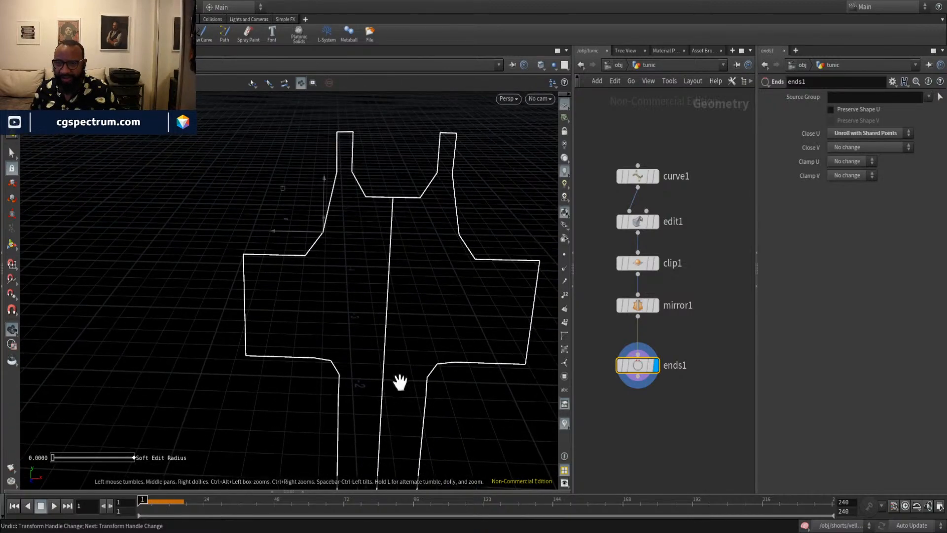
pyautogui.moveTo(398, 383); pyautogui.dragTo(374, 347, button='middle')
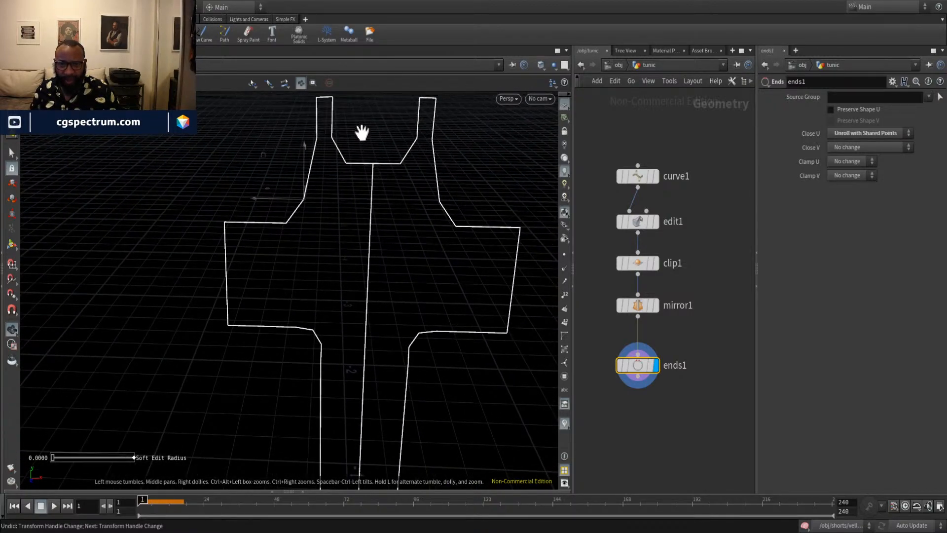
# Move the Ends node up close beneath mirror1 and inspect the unrolled outline from the neckline to the hem.
pyautogui.keyDown('alt'); pyautogui.moveTo(439, 223); pyautogui.dragTo(530, 267, button='right'); pyautogui.keyUp('alt')
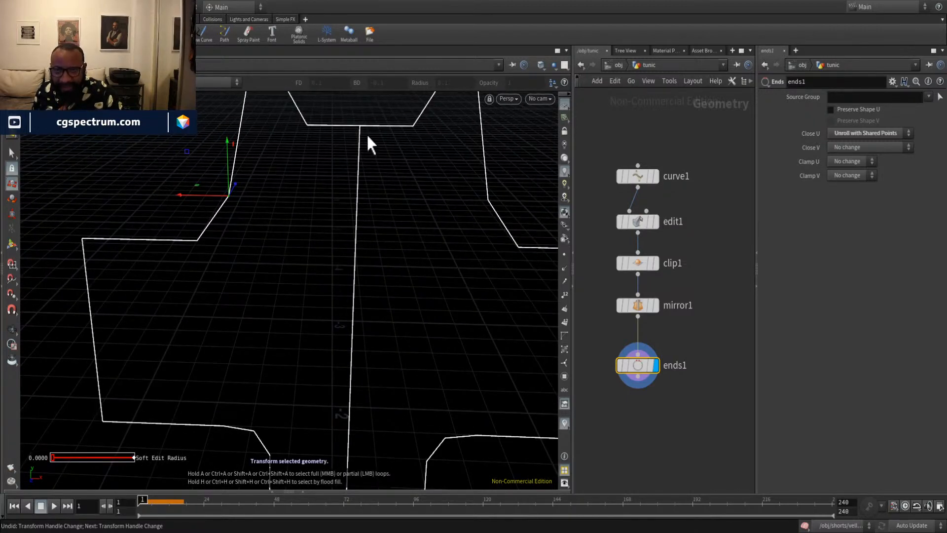
pyautogui.moveTo(416, 190); pyautogui.dragTo(332, 279, button='middle')
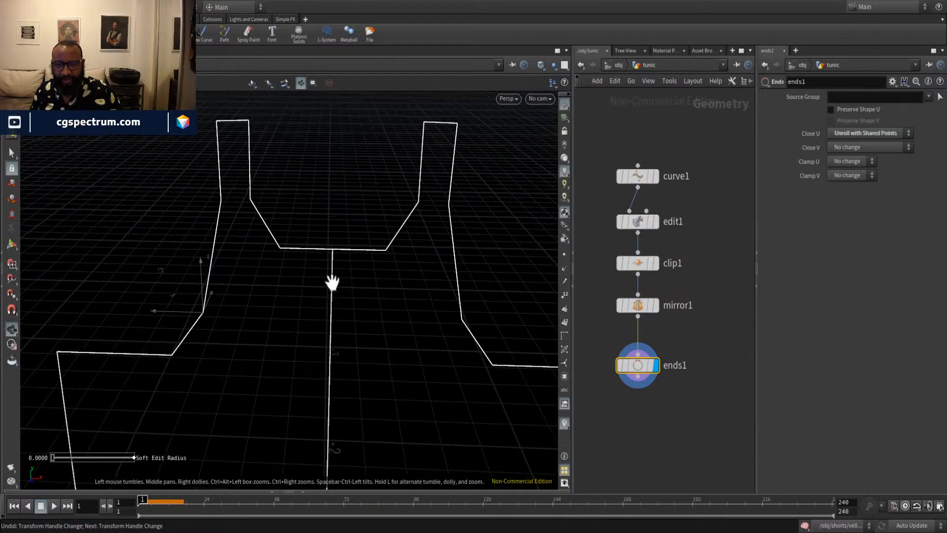
pyautogui.moveTo(332, 280); pyautogui.dragTo(437, 328, button='right')
pyautogui.moveTo(641, 371); pyautogui.dragTo(641, 353)
pyautogui.moveTo(201, 296); pyautogui.dragTo(318, 358, button='middle')
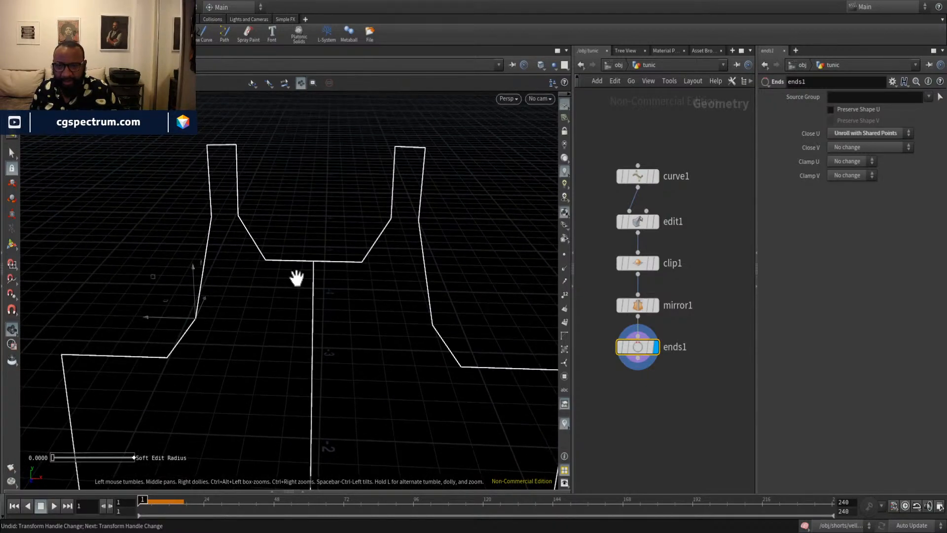
pyautogui.moveTo(296, 277); pyautogui.dragTo(331, 171, button='middle')
pyautogui.scroll(-5, 300, 300)
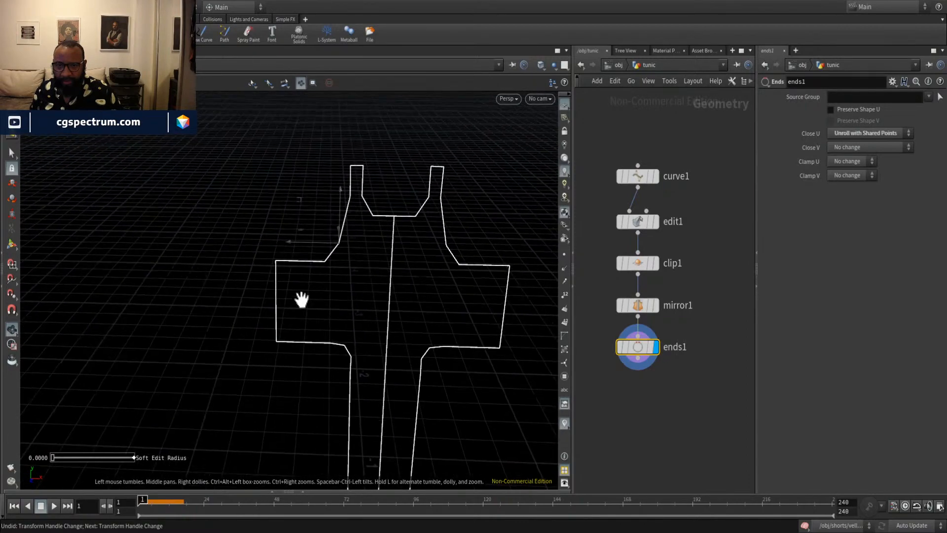
pyautogui.moveTo(300, 301); pyautogui.dragTo(298, 180, button='middle')
pyautogui.moveTo(361, 271); pyautogui.dragTo(360, 235, button='middle')
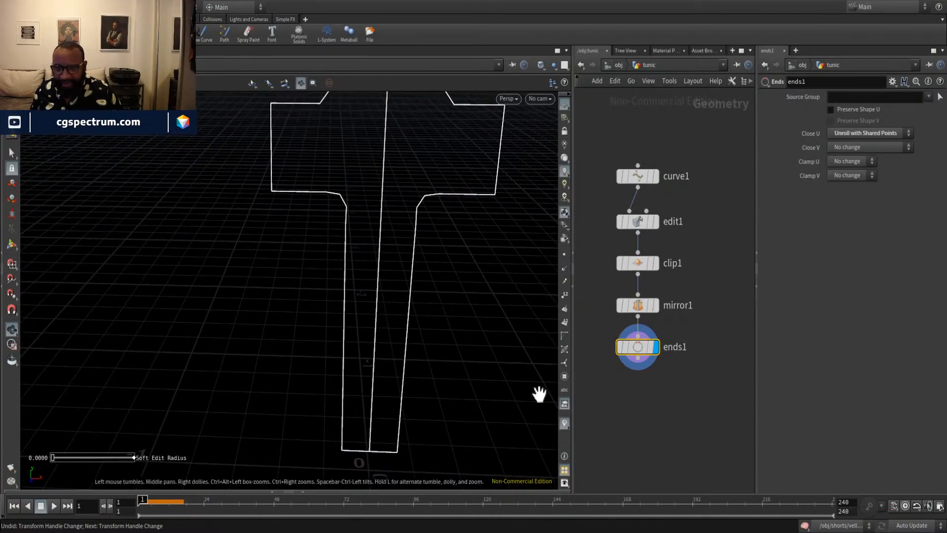
# Add a Fuse node below ends1, connect ends1's output to it and display its result.
pyautogui.click(644, 406)
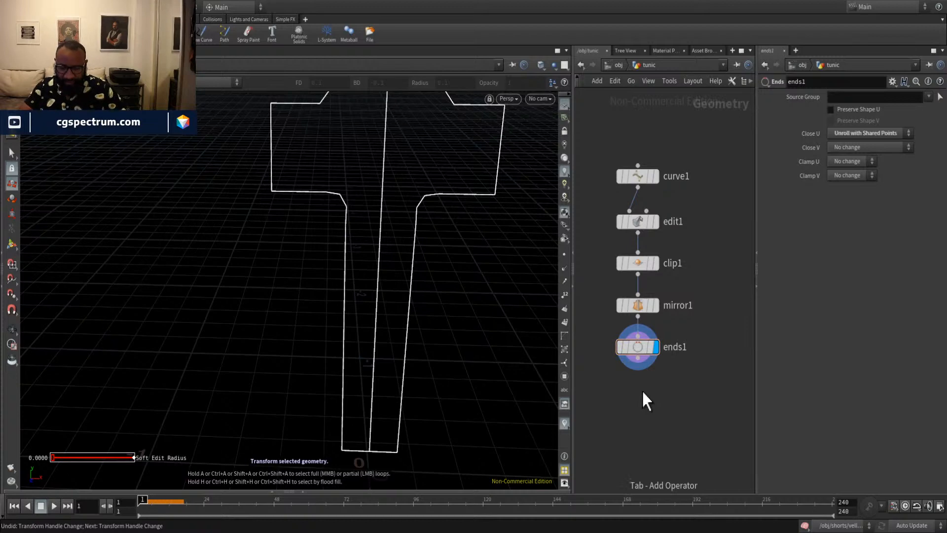
pyautogui.press('Tab')
pyautogui.write('fuse')
pyautogui.press('Return')
pyautogui.click(642, 389)
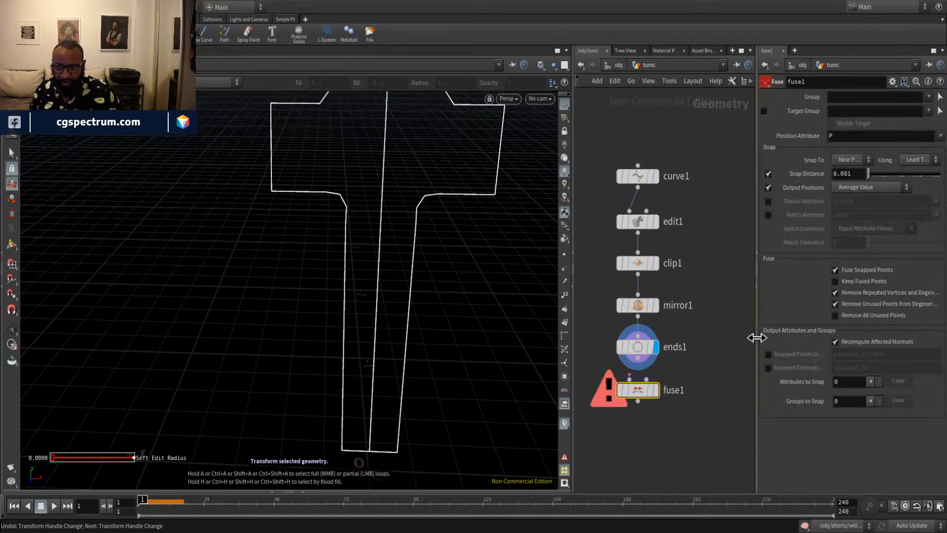
pyautogui.moveTo(649, 364); pyautogui.dragTo(652, 394)
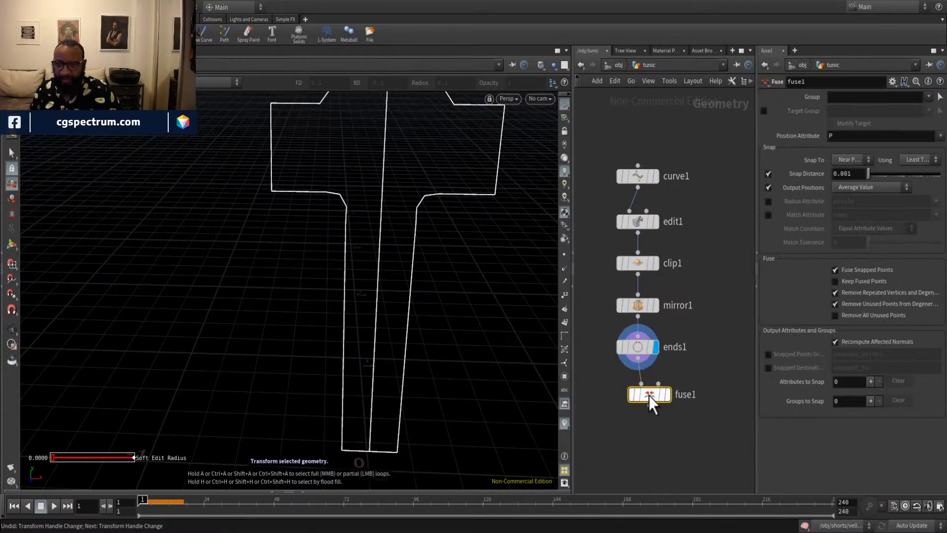
pyautogui.scroll(-2, 385, 218)
pyautogui.keyDown('alt'); pyautogui.moveTo(384, 218); pyautogui.dragTo(374, 254); pyautogui.keyUp('alt')
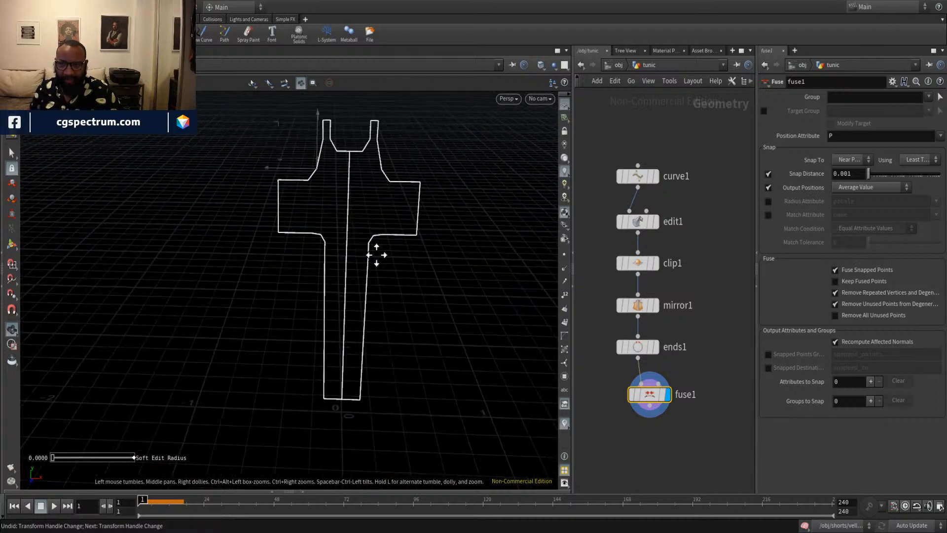
pyautogui.moveTo(441, 319)
pyautogui.keyDown('alt'); pyautogui.mouseDown()
pyautogui.moveTo(265, 312)
pyautogui.moveTo(429, 315)
pyautogui.mouseUp(); pyautogui.keyUp('alt')
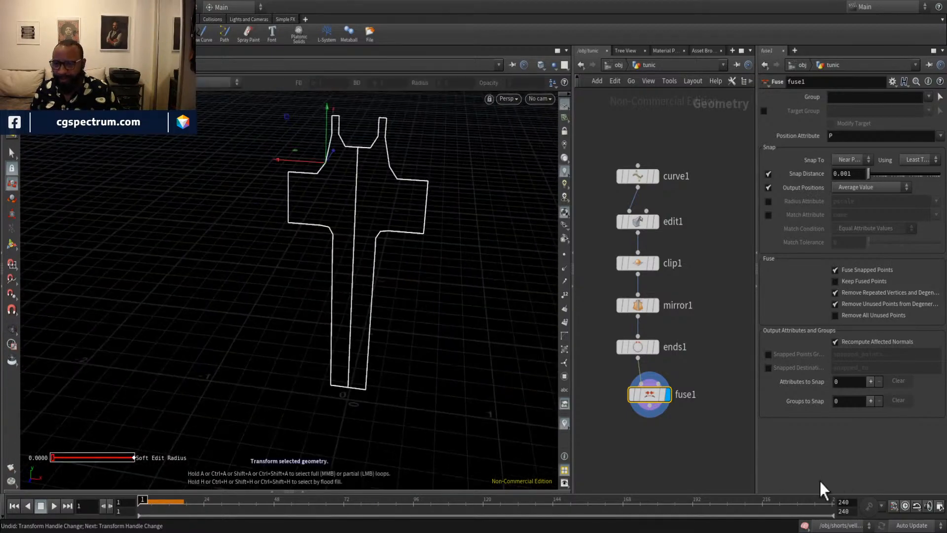
# Add a Planar Patch from Curves node below fuse1, connect and display it, and enable Resample Curves.
pyautogui.moveTo(718, 443); pyautogui.dragTo(729, 388, button='middle')
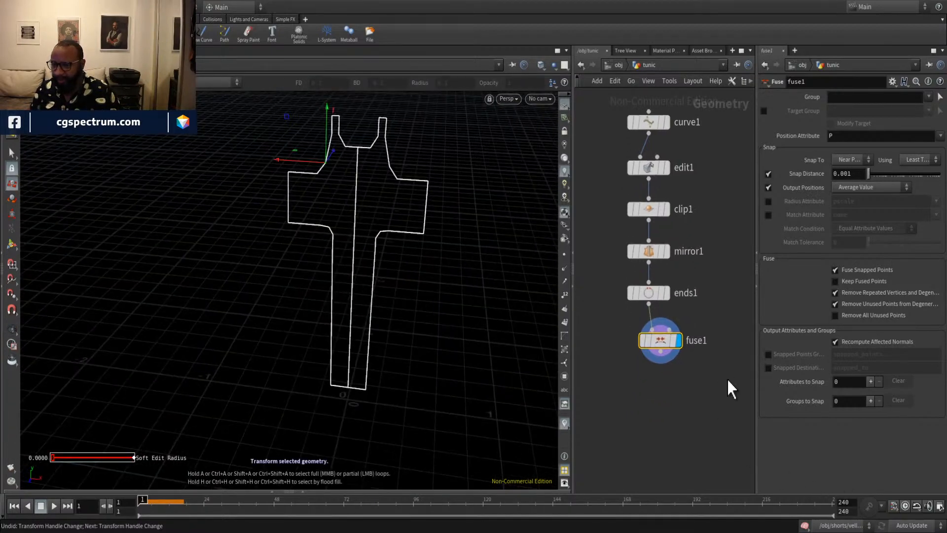
pyautogui.click(664, 413)
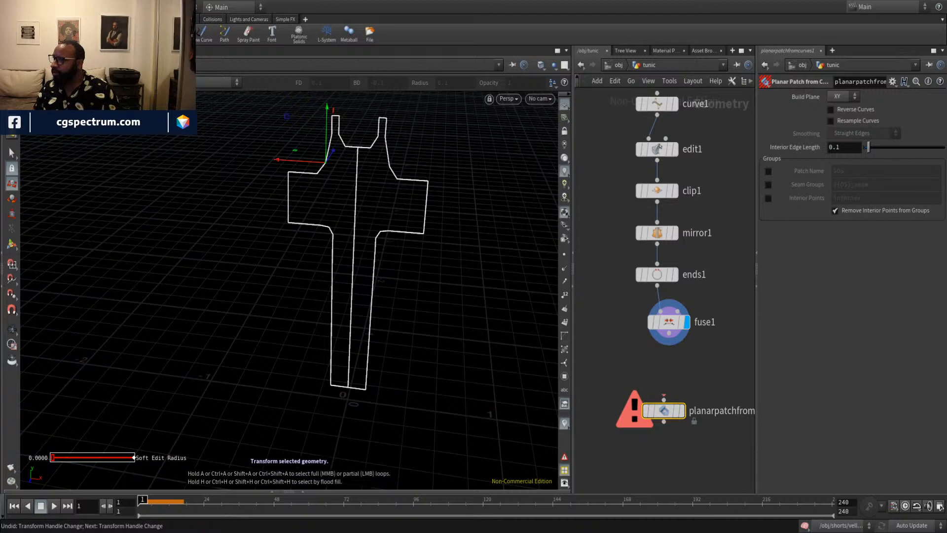
pyautogui.moveTo(668, 333)
pyautogui.mouseDown()
pyautogui.moveTo(664, 398)
pyautogui.moveTo(688, 385)
pyautogui.mouseUp()
pyautogui.click(684, 411)
pyautogui.press('Escape')
pyautogui.moveTo(369, 223)
pyautogui.mouseDown()
pyautogui.moveTo(334, 275)
pyautogui.moveTo(478, 268)
pyautogui.moveTo(344, 271)
pyautogui.moveTo(341, 262)
pyautogui.mouseUp()
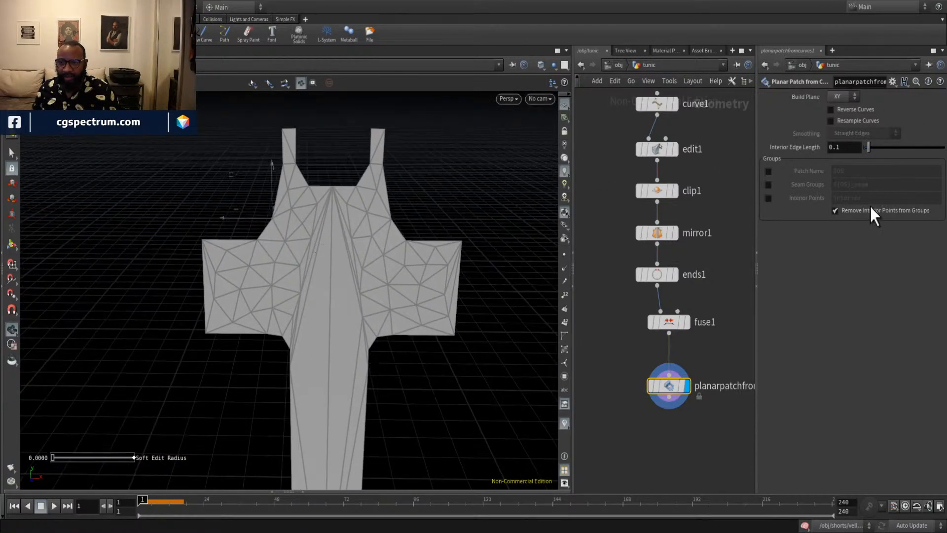
pyautogui.click(831, 121)
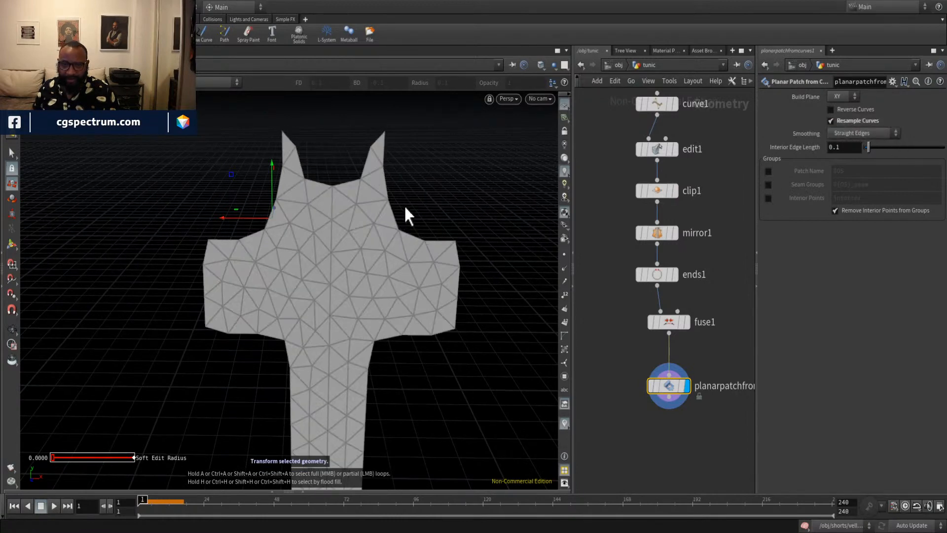
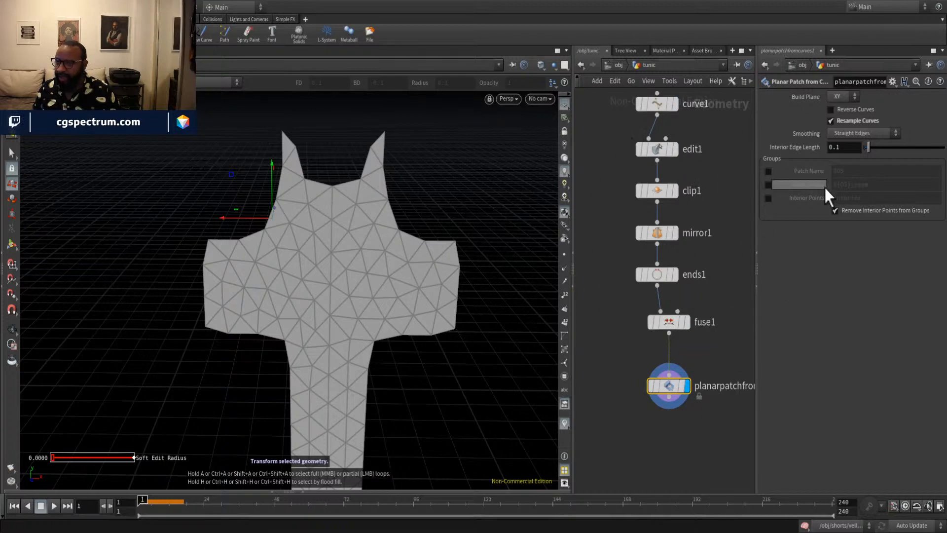
# Display fuse1 and move it together with the planar patch node down, leaving a wide gap below ends1.
pyautogui.click(687, 322)
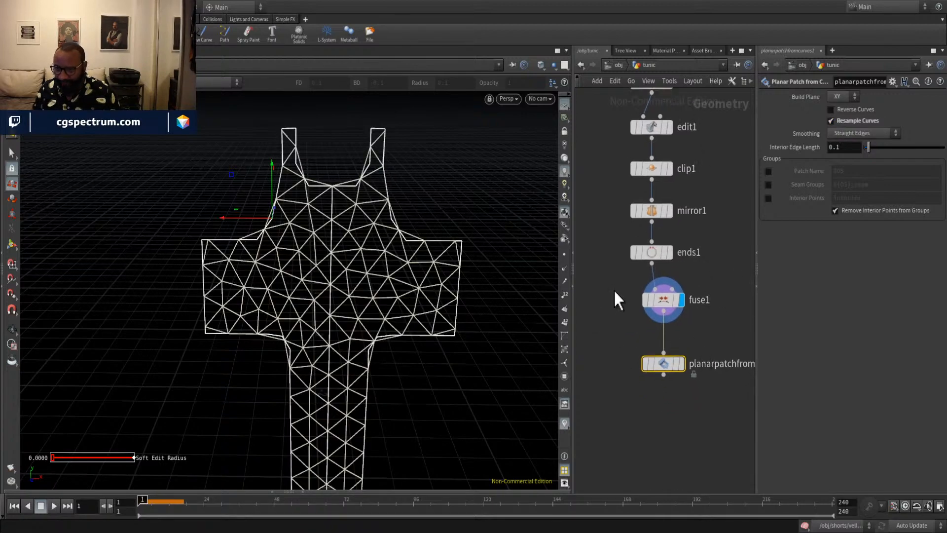
pyautogui.moveTo(615, 291); pyautogui.dragTo(714, 419)
pyautogui.moveTo(663, 299); pyautogui.dragTo(670, 387)
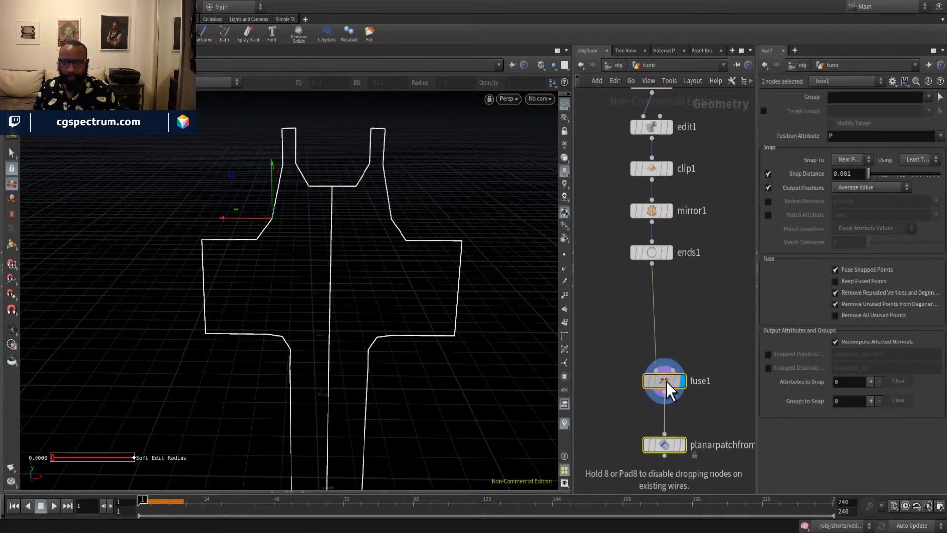
pyautogui.moveTo(671, 323); pyautogui.dragTo(658, 348, button='middle')
# Move curve1 and edit1 up together, opening a gap between edit1 and clip1.
pyautogui.moveTo(639, 274); pyautogui.dragTo(650, 395, button='middle')
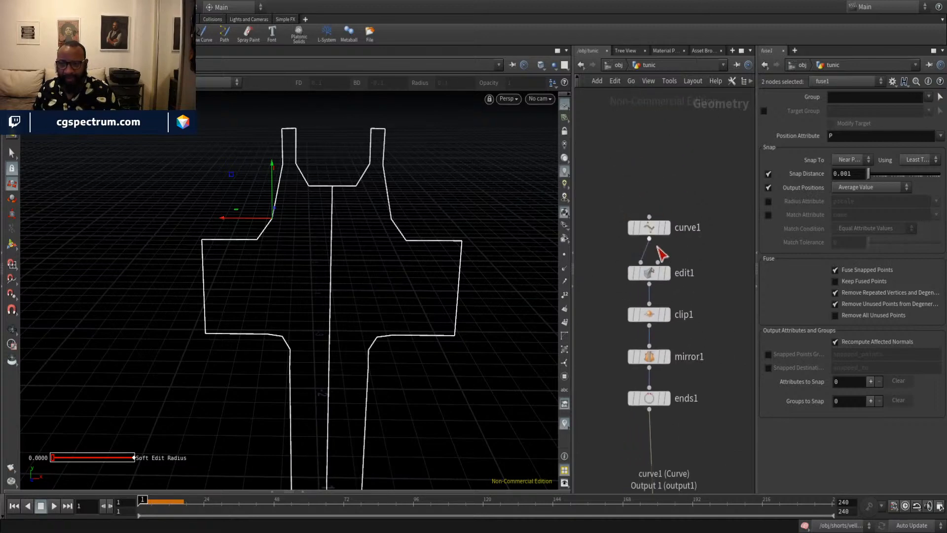
pyautogui.moveTo(684, 372); pyautogui.dragTo(688, 332, button='middle')
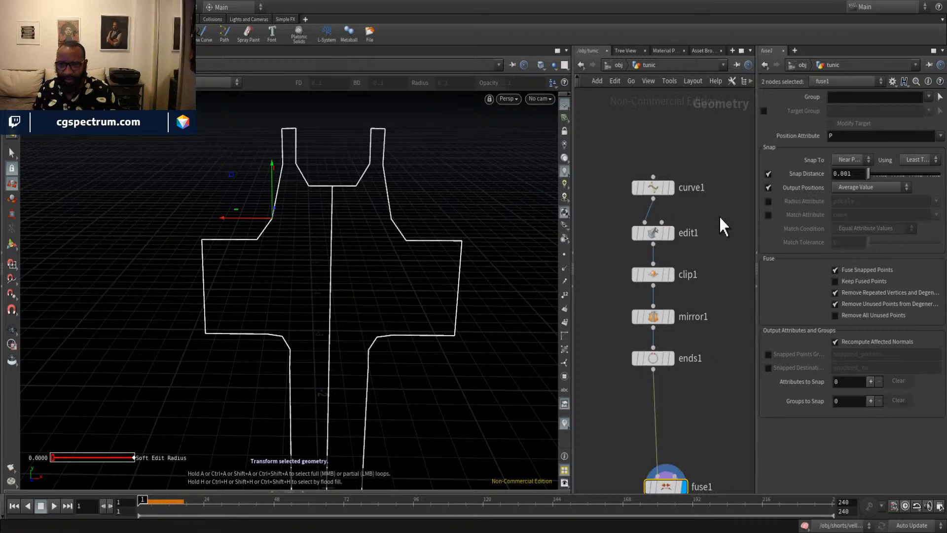
pyautogui.moveTo(721, 224); pyautogui.dragTo(712, 284, button='middle')
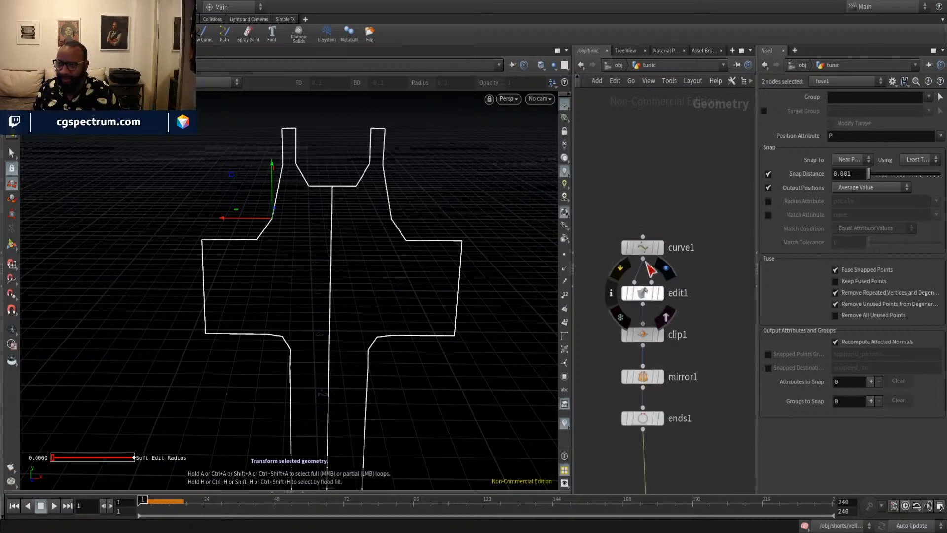
pyautogui.moveTo(602, 218); pyautogui.dragTo(723, 315)
pyautogui.moveTo(644, 298); pyautogui.dragTo(643, 223)
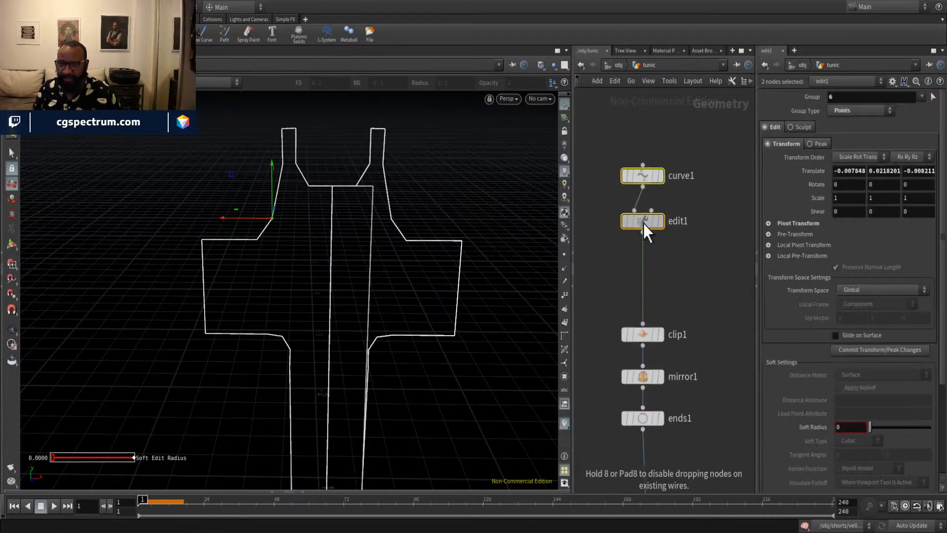
# Colour the clip1 and mirror1 nodes light green and move ends1 down, away from mirror1 and closer to fuse1.
pyautogui.moveTo(598, 296); pyautogui.dragTo(714, 386)
pyautogui.moveTo(714, 386); pyautogui.dragTo(694, 313, button='middle')
pyautogui.press('c')
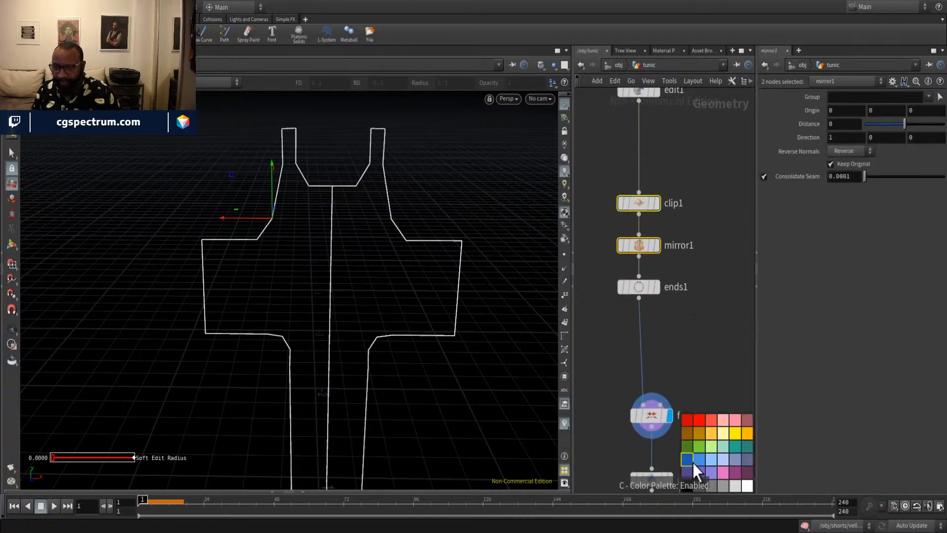
pyautogui.click(700, 448)
pyautogui.click(695, 264)
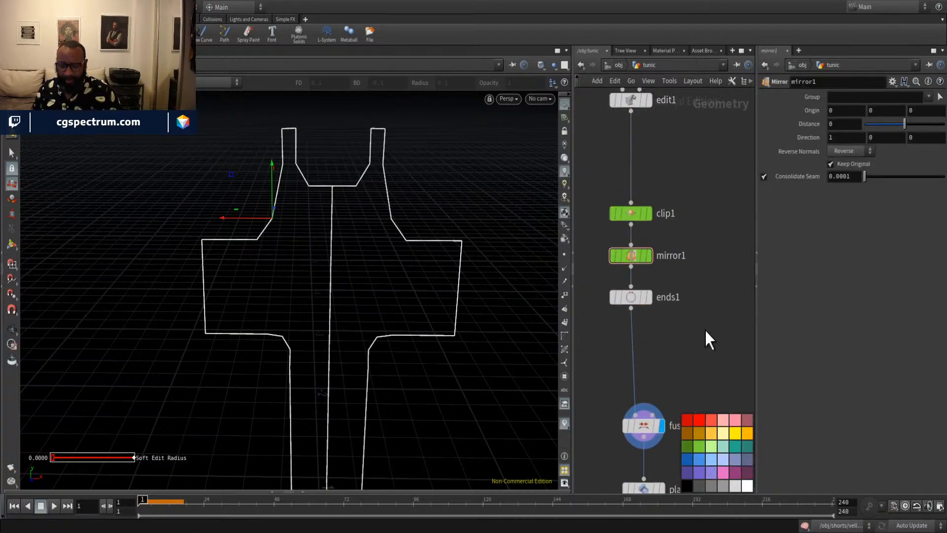
pyautogui.moveTo(643, 282); pyautogui.dragTo(643, 356)
# Colour the curve1 and edit1 nodes dark green.
pyautogui.scroll(5, 671, 286)
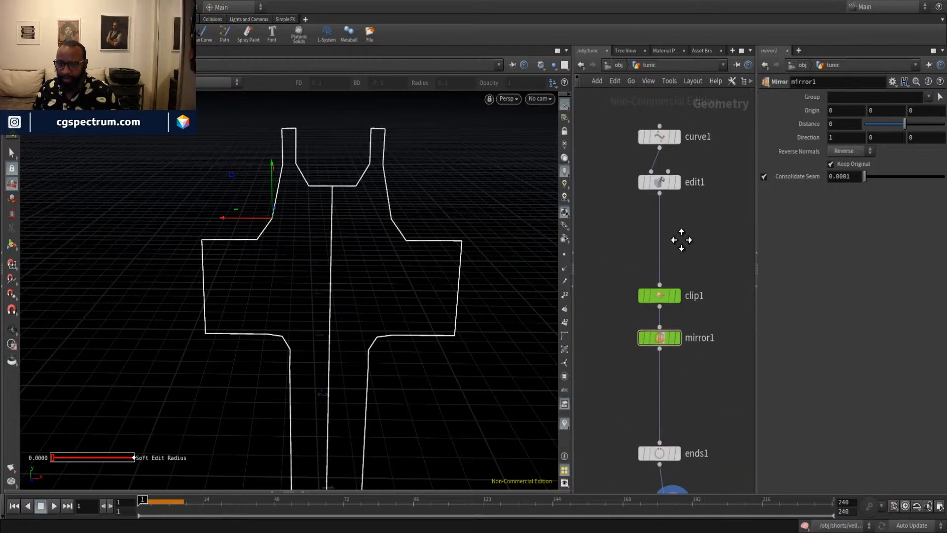
pyautogui.scroll(2, 682, 240)
pyautogui.moveTo(646, 170); pyautogui.dragTo(687, 227)
pyautogui.press('c')
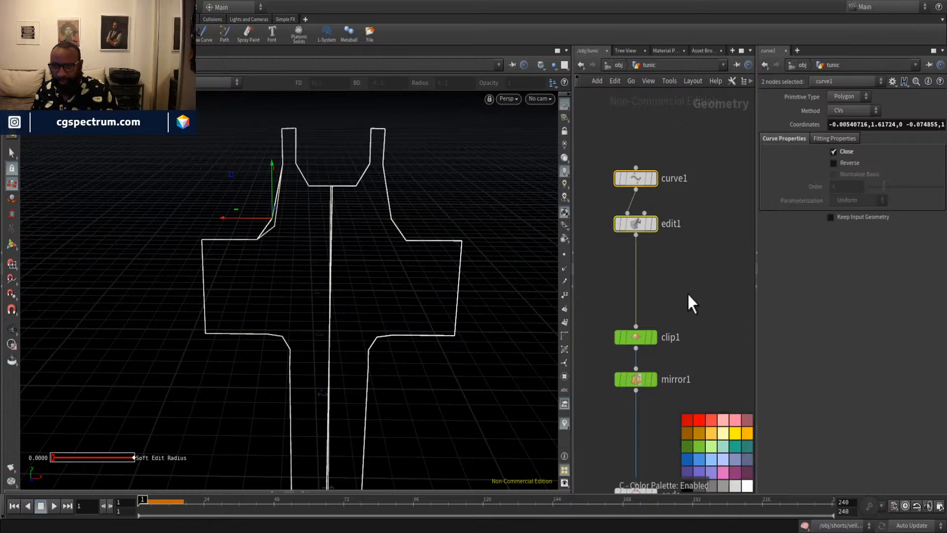
pyautogui.click(687, 446)
pyautogui.click(683, 290)
# Move clip1 and mirror1 down together, widening the gap below edit1.
pyautogui.moveTo(683, 290); pyautogui.dragTo(678, 243, button='middle')
pyautogui.moveTo(590, 255); pyautogui.dragTo(697, 388)
pyautogui.moveTo(636, 295); pyautogui.dragTo(635, 335)
pyautogui.click(674, 249)
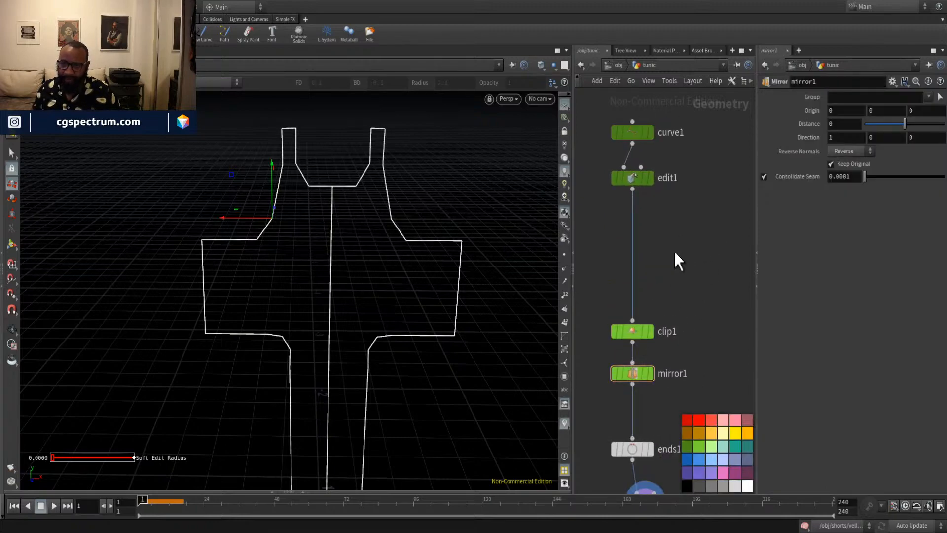
# Display edit1 and insert a PolyCut node between edit1 and clip1 with its Strategy set to Cut.
pyautogui.moveTo(698, 262); pyautogui.dragTo(679, 268, button='middle')
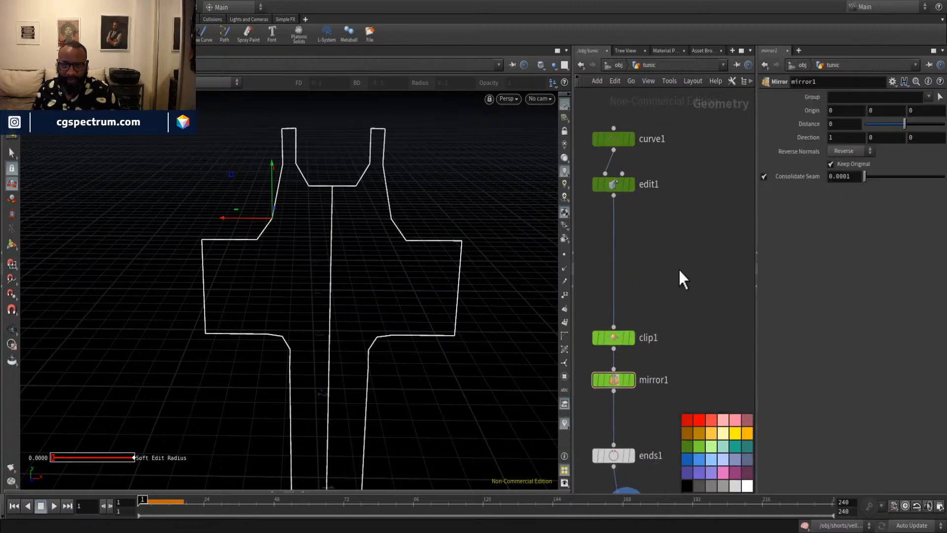
pyautogui.click(633, 184)
pyautogui.press('Escape')
pyautogui.moveTo(331, 174); pyautogui.dragTo(322, 177)
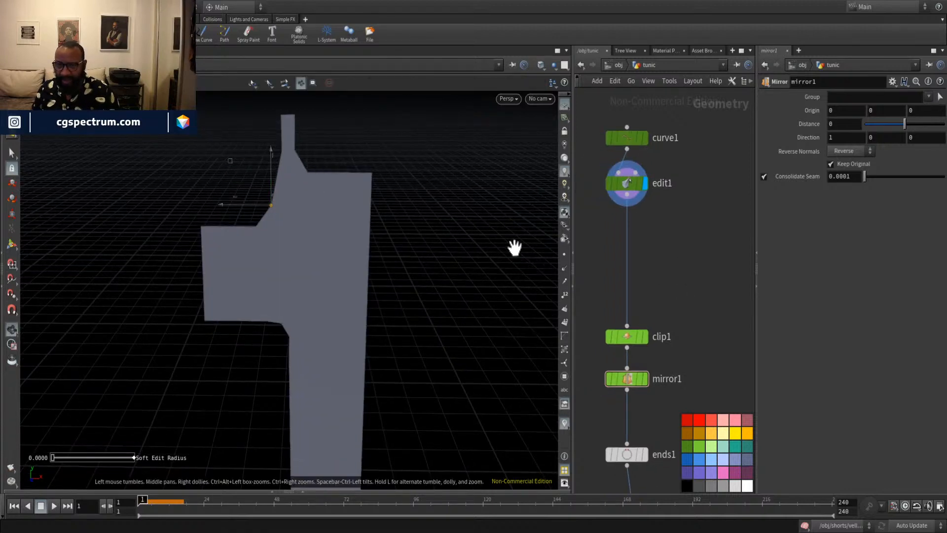
pyautogui.moveTo(671, 263); pyautogui.dragTo(651, 276, button='middle')
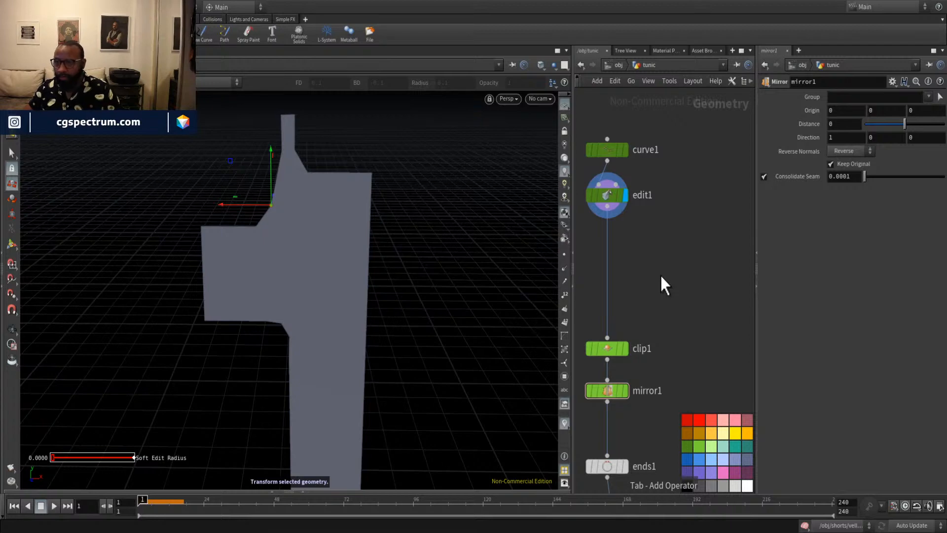
pyautogui.press('Tab')
pyautogui.click(661, 276)
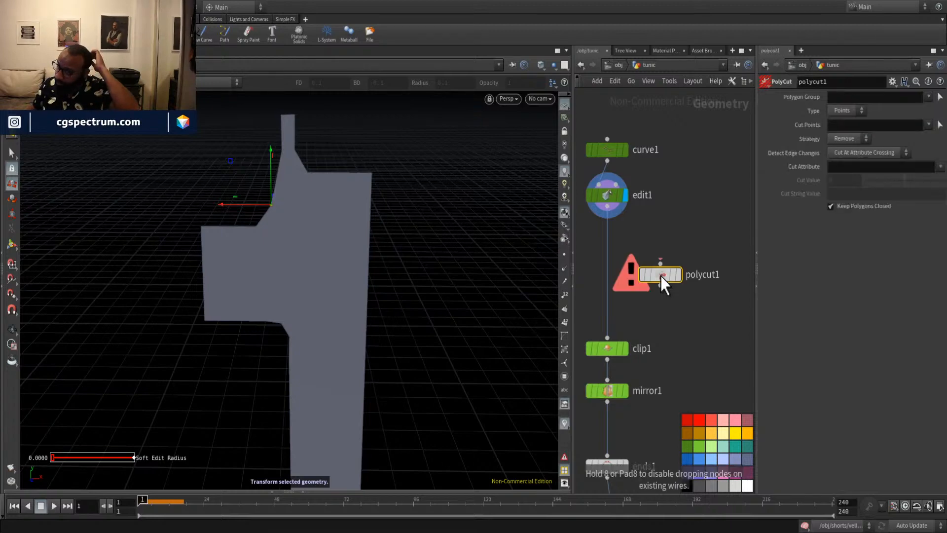
pyautogui.moveTo(661, 276); pyautogui.dragTo(615, 270)
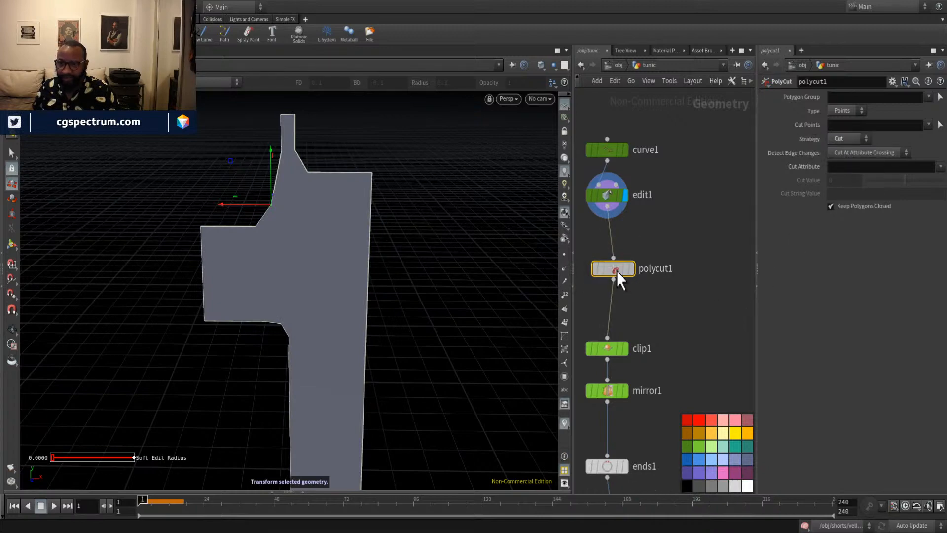
# Start picking polycut1's cut points on the half-tunic: both shoulder-strap top points, the sleeve's lower outer corner and the outer hem corner.
pyautogui.click(940, 129)
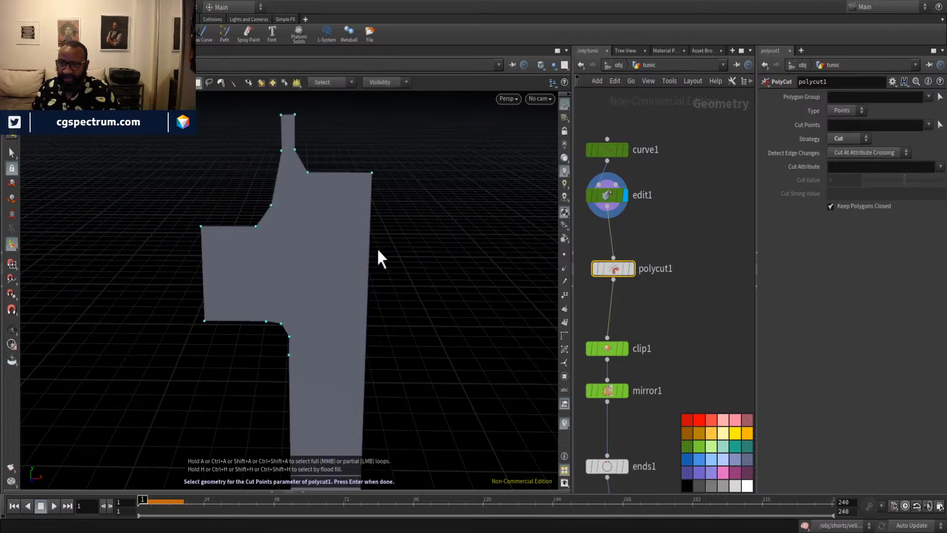
pyautogui.moveTo(269, 121); pyautogui.dragTo(323, 142)
pyautogui.keyDown('alt'); pyautogui.moveTo(305, 232); pyautogui.dragTo(345, 202, button='middle'); pyautogui.keyUp('alt')
pyautogui.keyDown('shift'); pyautogui.moveTo(220, 177); pyautogui.dragTo(279, 340); pyautogui.keyUp('shift')
pyautogui.press('Return')
pyautogui.moveTo(270, 345); pyautogui.dragTo(281, 172, button='middle')
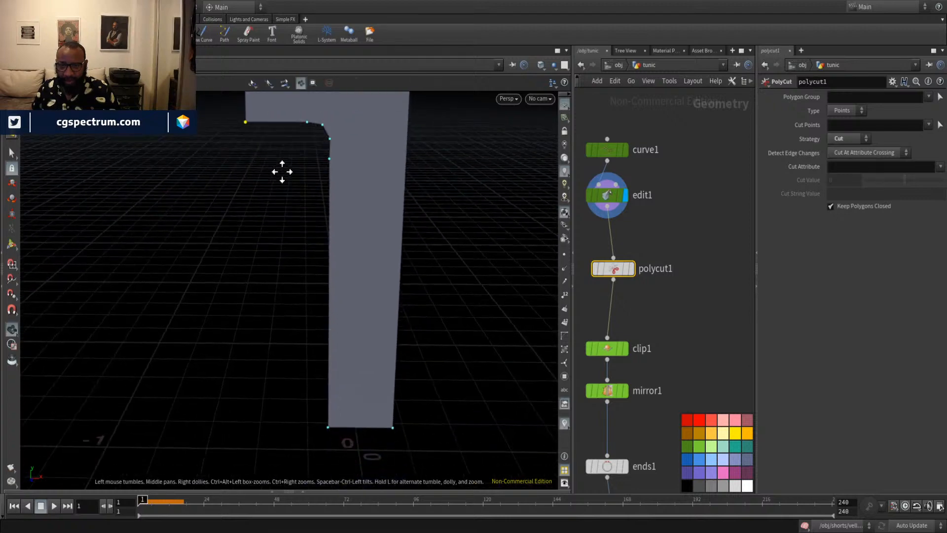
pyautogui.keyDown('shift'); pyautogui.moveTo(297, 387); pyautogui.dragTo(349, 442); pyautogui.keyUp('shift')
# Add the sleeve's upper outer corner, its upper inner point and both ends of the underarm curve, and apply the selection as polycut1's cut points.
pyautogui.keyDown('alt'); pyautogui.moveTo(436, 163); pyautogui.dragTo(431, 453, button='middle'); pyautogui.keyUp('alt')
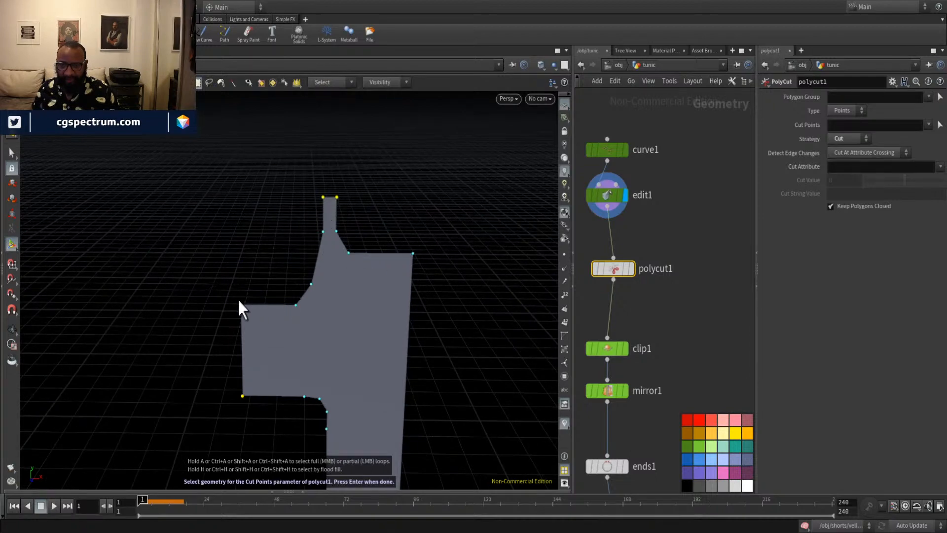
pyautogui.moveTo(271, 263); pyautogui.dragTo(281, 224, button='middle')
pyautogui.press('Return')
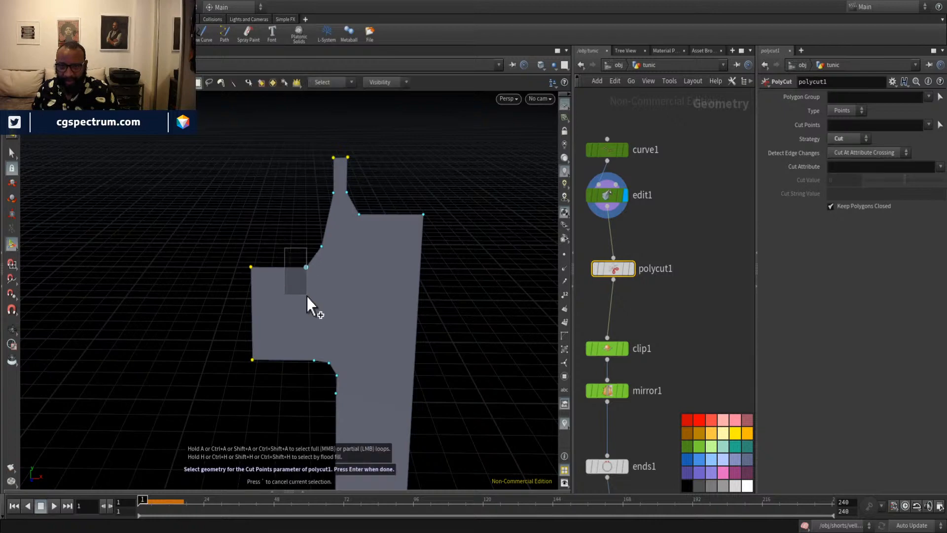
pyautogui.moveTo(212, 349); pyautogui.dragTo(342, 323, button='middle')
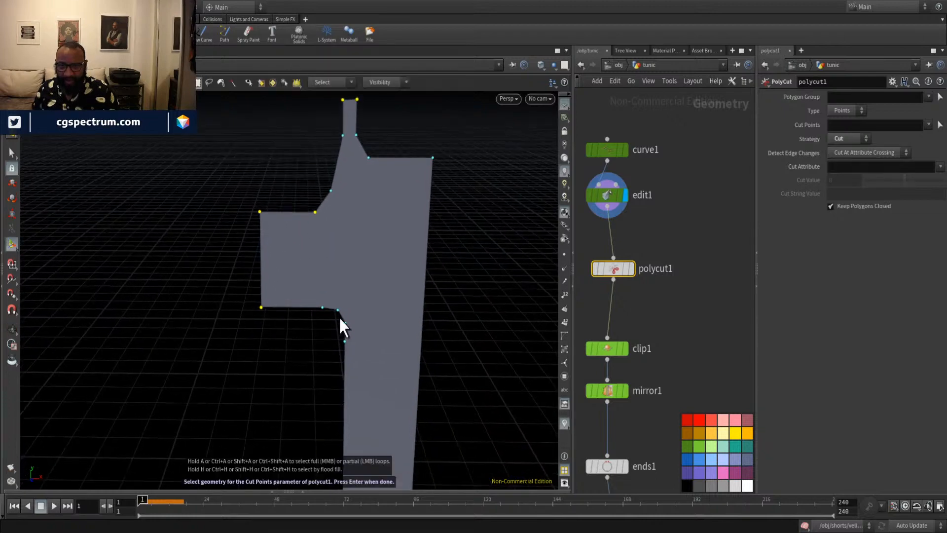
pyautogui.moveTo(260, 316); pyautogui.dragTo(297, 308, button='middle')
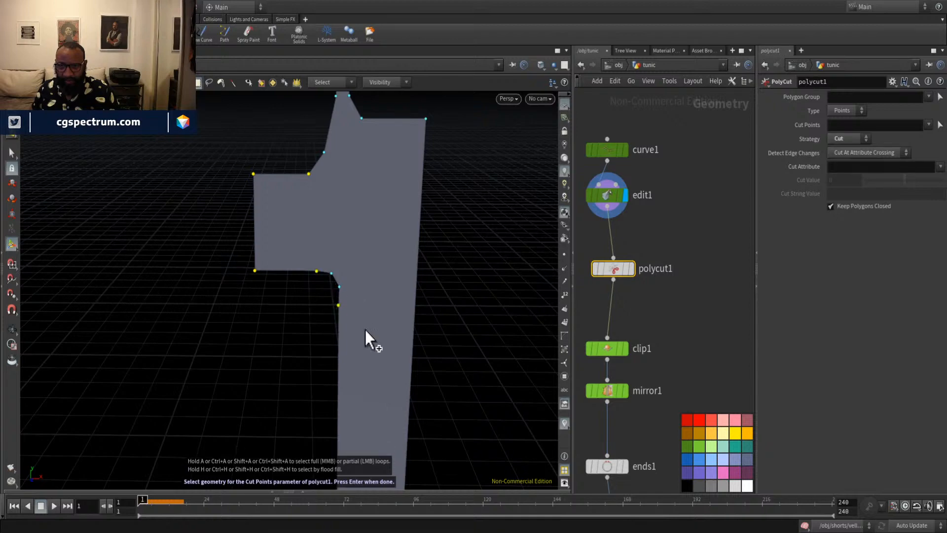
pyautogui.press('Escape')
pyautogui.moveTo(366, 339); pyautogui.dragTo(365, 455, button='middle')
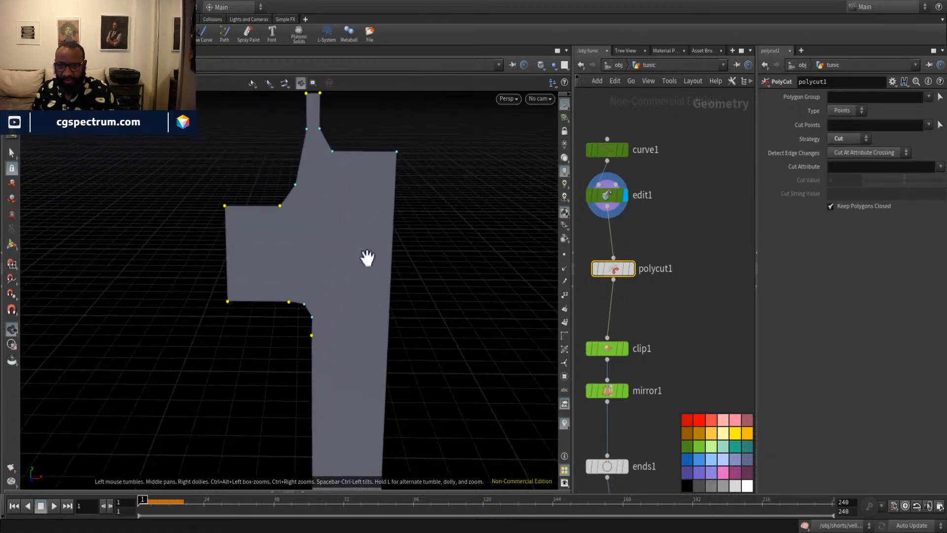
pyautogui.moveTo(366, 258); pyautogui.dragTo(401, 249, button='middle')
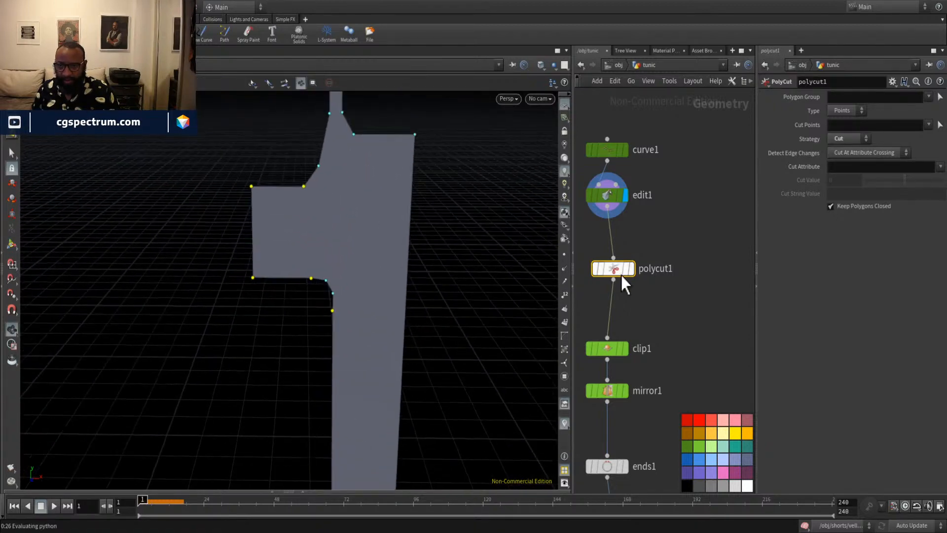
pyautogui.press('Return')
pyautogui.press('Return')
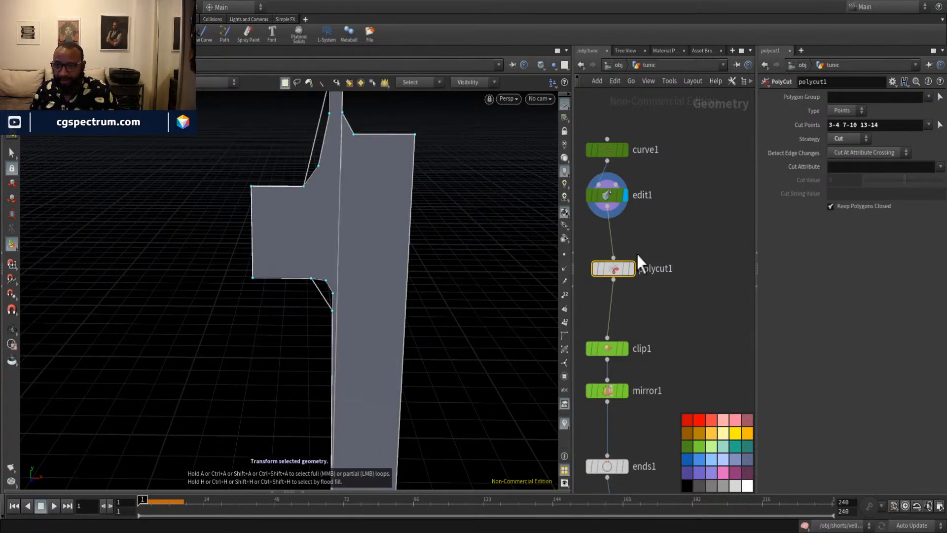
# Display polycut1, clip1, mirror1 and ends1 in turn and examine the cut outline around the shoulders, sleeves and underarms.
pyautogui.click(632, 269)
pyautogui.press('Escape')
pyautogui.moveTo(382, 260); pyautogui.dragTo(463, 127, button='middle')
pyautogui.click(625, 348)
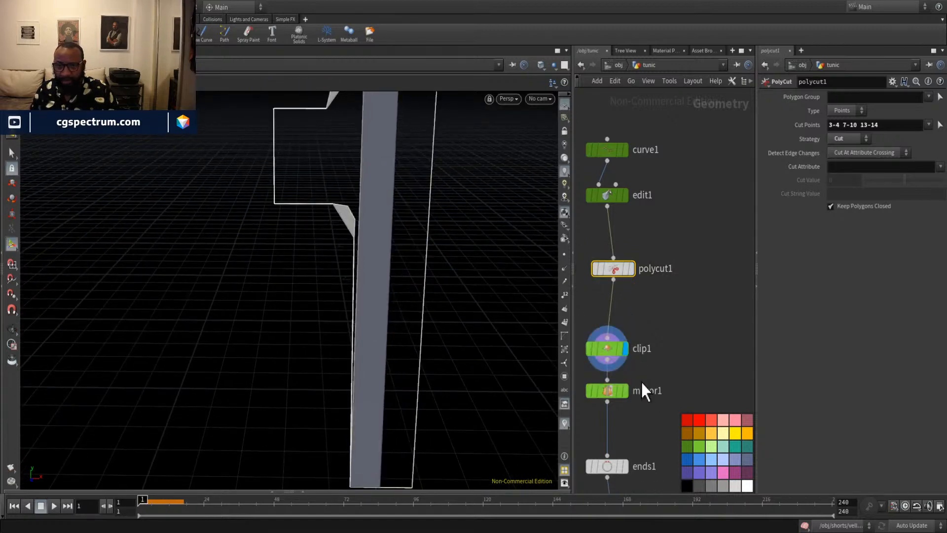
pyautogui.click(626, 390)
pyautogui.scroll(-5, 680, 332)
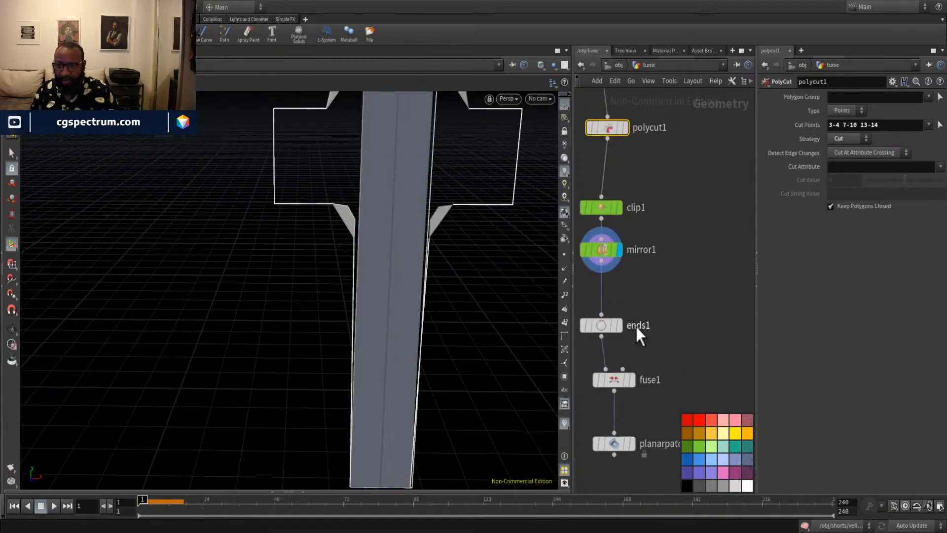
pyautogui.click(620, 327)
pyautogui.moveTo(422, 271); pyautogui.dragTo(298, 168)
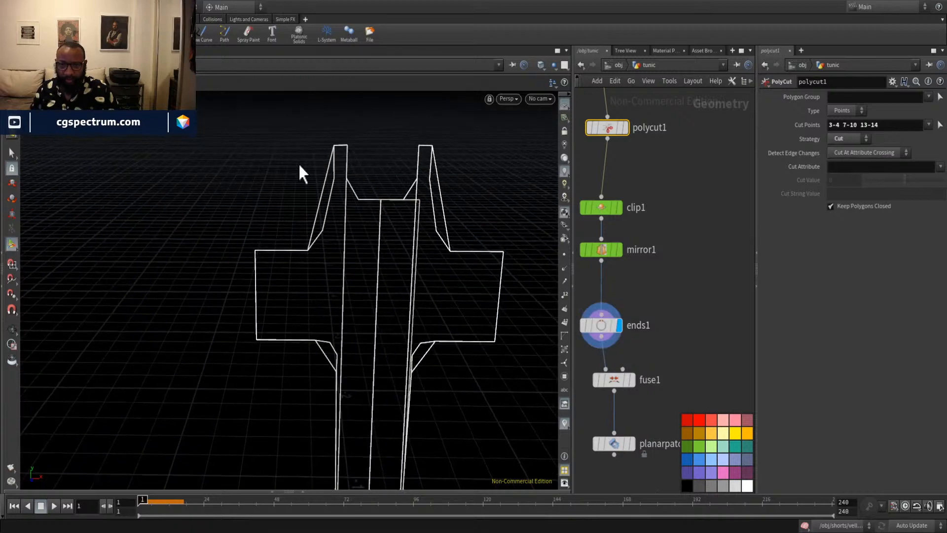
pyautogui.moveTo(691, 152); pyautogui.dragTo(674, 214, button='middle')
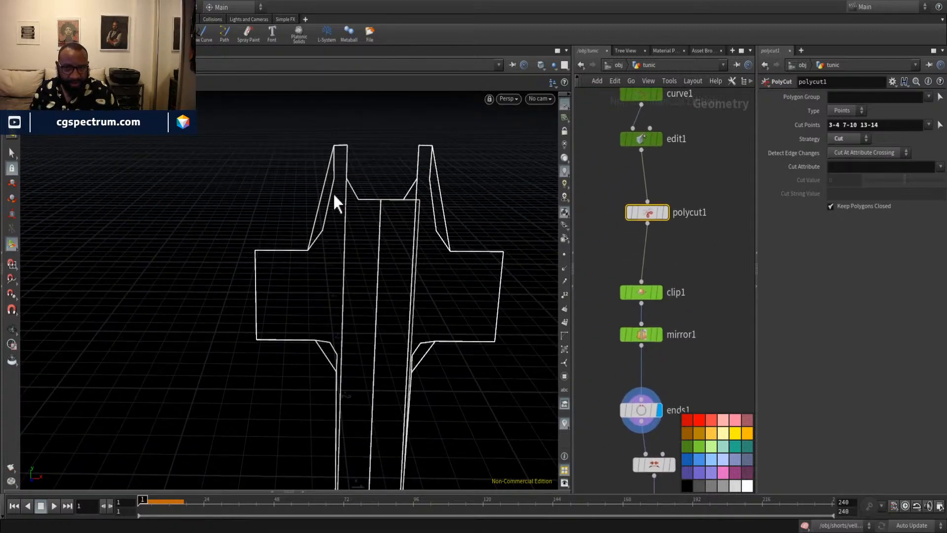
pyautogui.scroll(5, 355, 205)
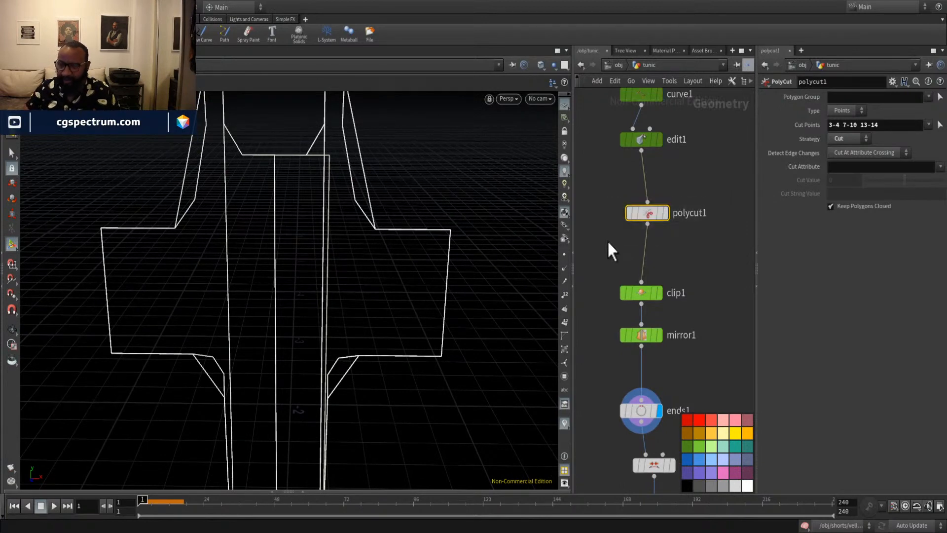
# Delete the PolyCut node between the edit1 and clip1 nodes.
pyautogui.press('Delete')
pyautogui.moveTo(719, 348); pyautogui.dragTo(702, 264, button='middle')
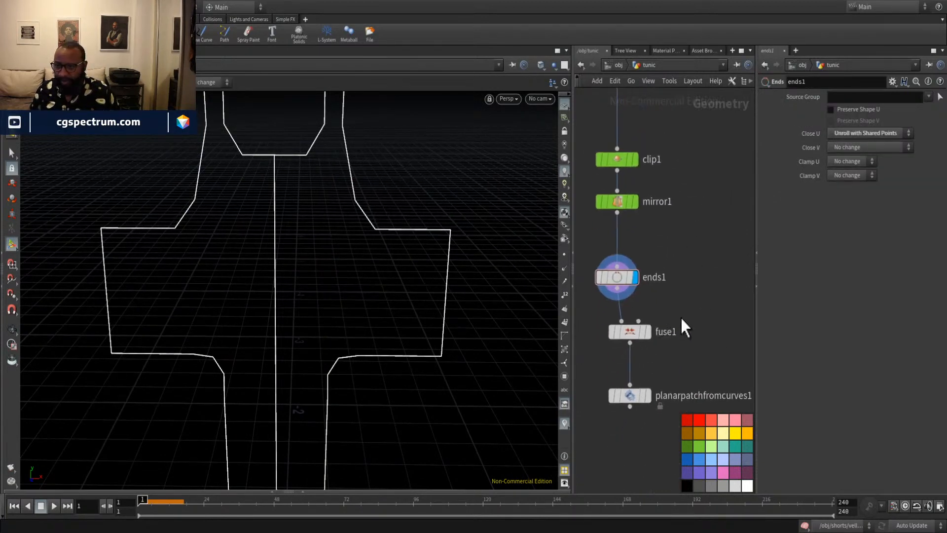
pyautogui.moveTo(631, 280); pyautogui.dragTo(630, 284)
pyautogui.press('Escape')
pyautogui.moveTo(365, 243); pyautogui.dragTo(306, 211)
pyautogui.scroll(3, 645, 281)
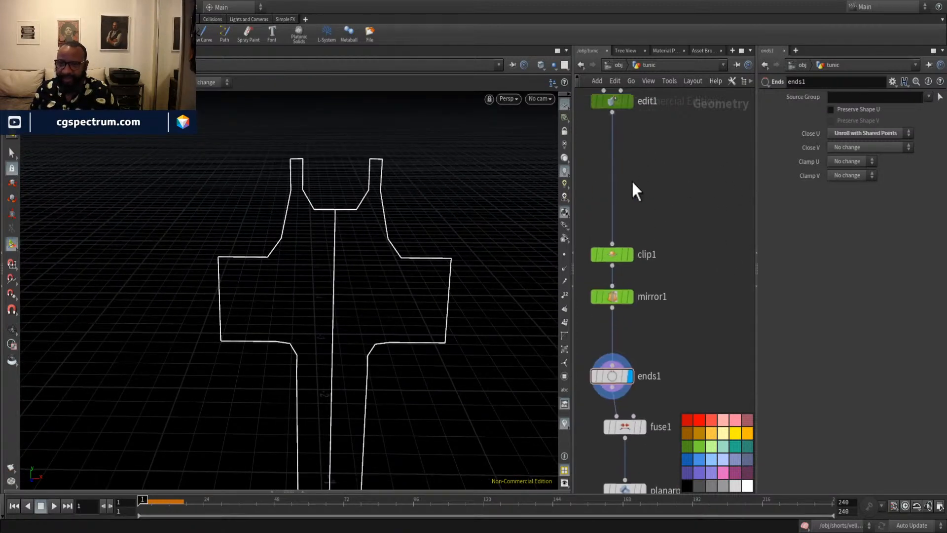
# Move the clip1 and mirror1 nodes up toward edit1 and place ends1 directly beneath mirror1, leaving room above fuse1.
pyautogui.moveTo(584, 235); pyautogui.dragTo(665, 307)
pyautogui.moveTo(591, 295); pyautogui.dragTo(694, 254, button='middle')
pyautogui.moveTo(712, 220); pyautogui.dragTo(712, 156)
pyautogui.moveTo(668, 261); pyautogui.dragTo(590, 213, button='middle')
pyautogui.click(676, 183)
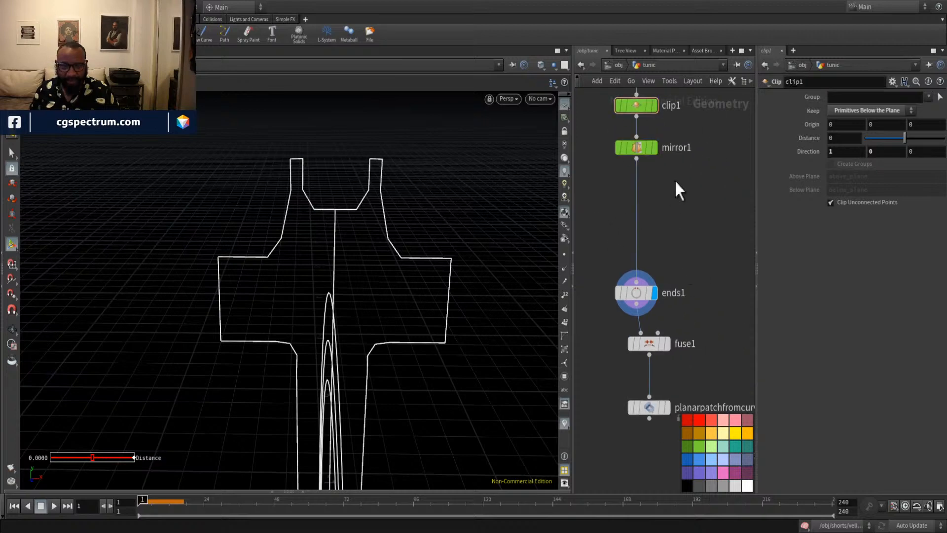
pyautogui.moveTo(643, 301); pyautogui.dragTo(644, 203)
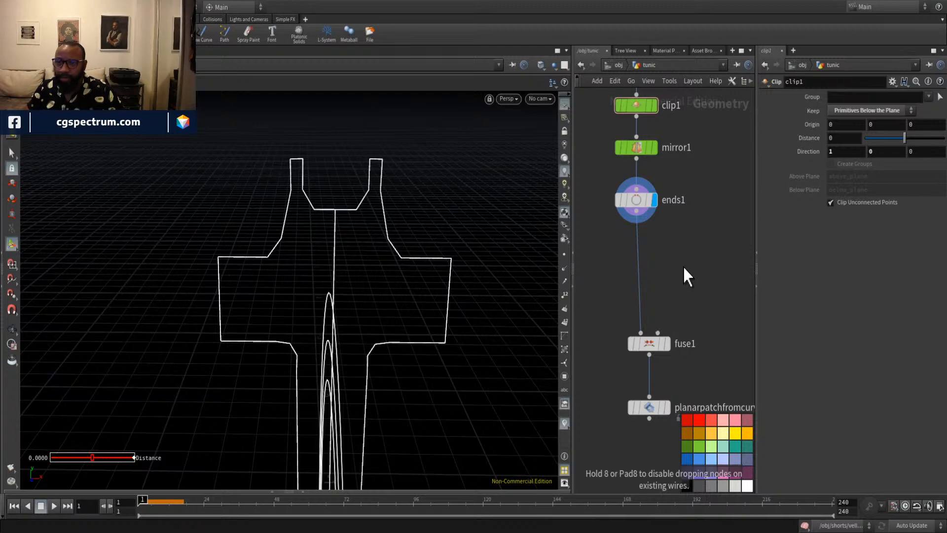
# Insert a PolyCut node between ends1 and fuse1, set its strategy to Cut, and start picking its cut points.
pyautogui.click(670, 270)
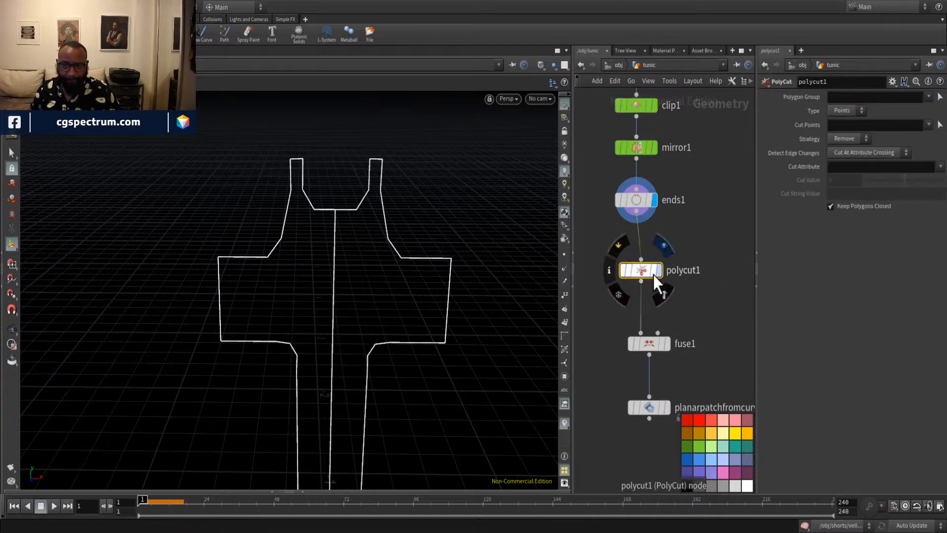
pyautogui.moveTo(316, 229); pyautogui.dragTo(257, 260, button='middle')
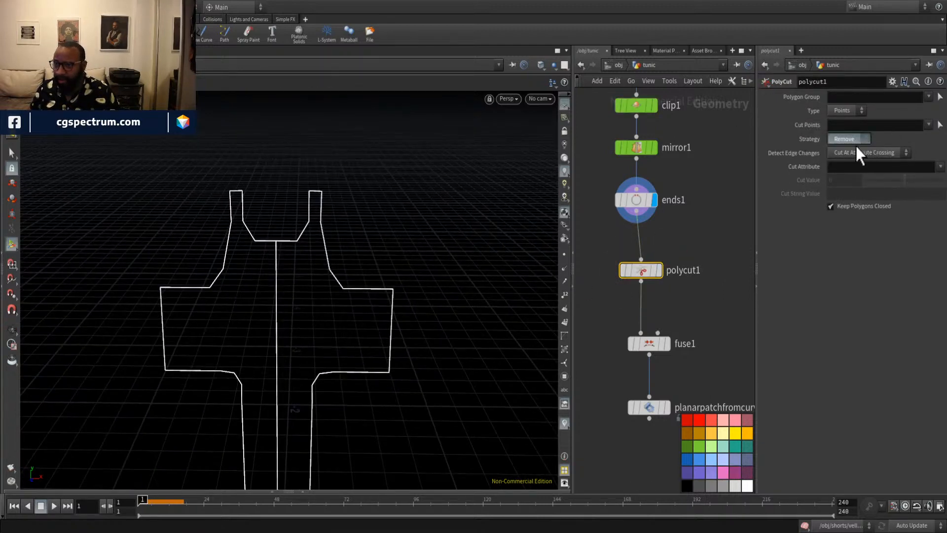
pyautogui.click(939, 124)
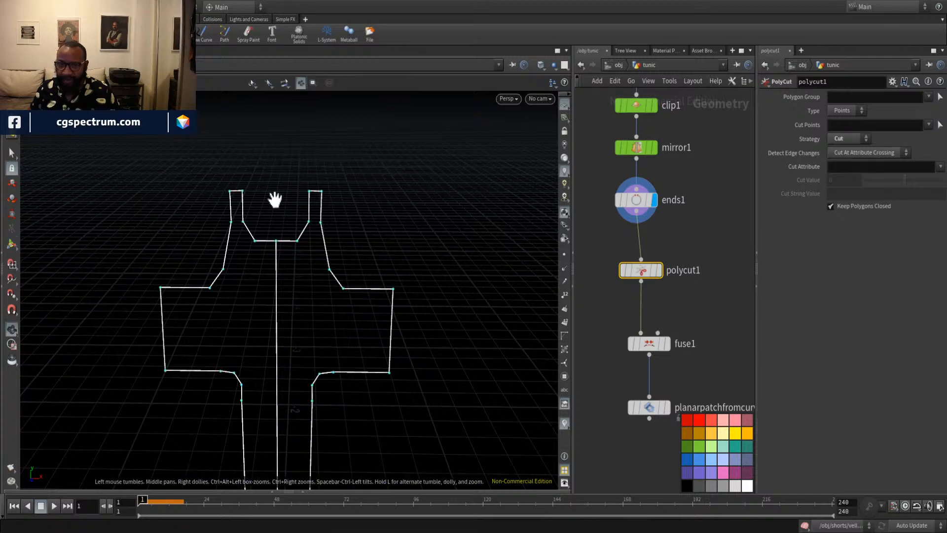
pyautogui.moveTo(260, 139); pyautogui.dragTo(444, 172)
pyautogui.keyDown('shift'); pyautogui.moveTo(231, 199); pyautogui.dragTo(273, 370); pyautogui.keyUp('shift')
pyautogui.keyDown('shift'); pyautogui.moveTo(530, 217); pyautogui.dragTo(476, 348); pyautogui.keyUp('shift')
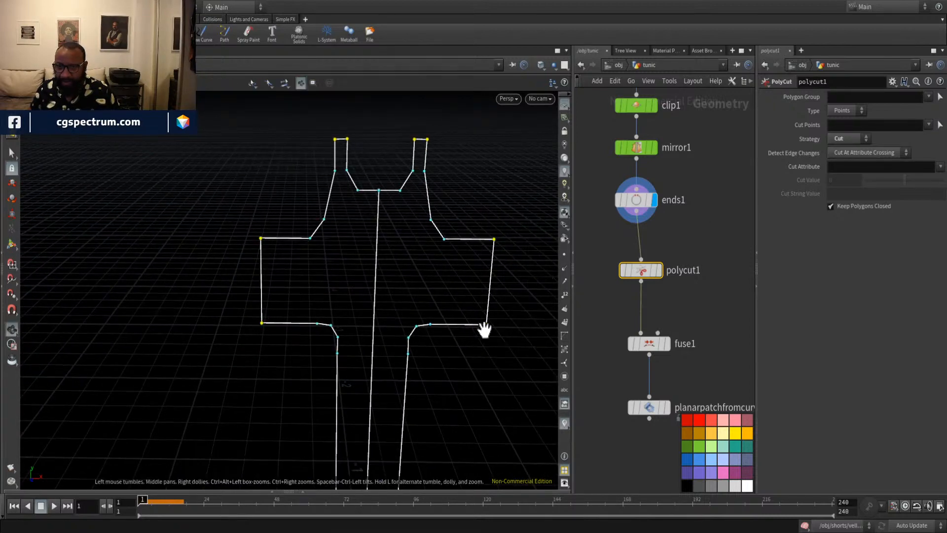
pyautogui.moveTo(402, 288); pyautogui.dragTo(351, 295, button='middle')
pyautogui.moveTo(351, 294); pyautogui.dragTo(392, 279, button='right')
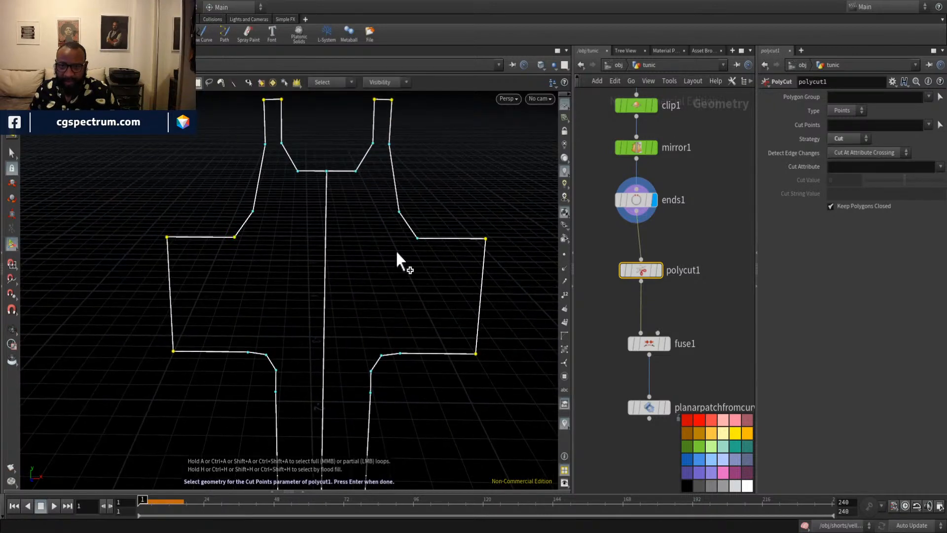
pyautogui.moveTo(444, 348); pyautogui.dragTo(446, 296, button='middle')
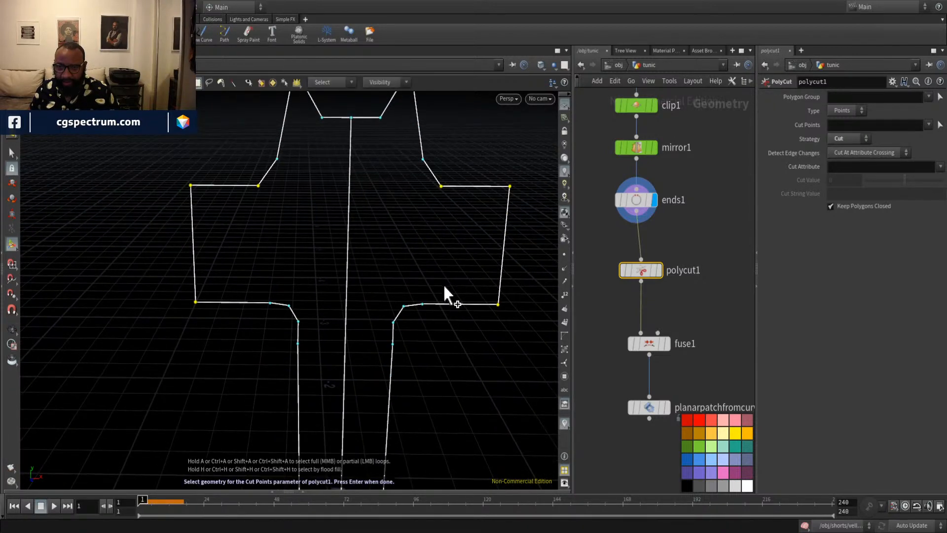
pyautogui.moveTo(246, 287); pyautogui.dragTo(274, 309)
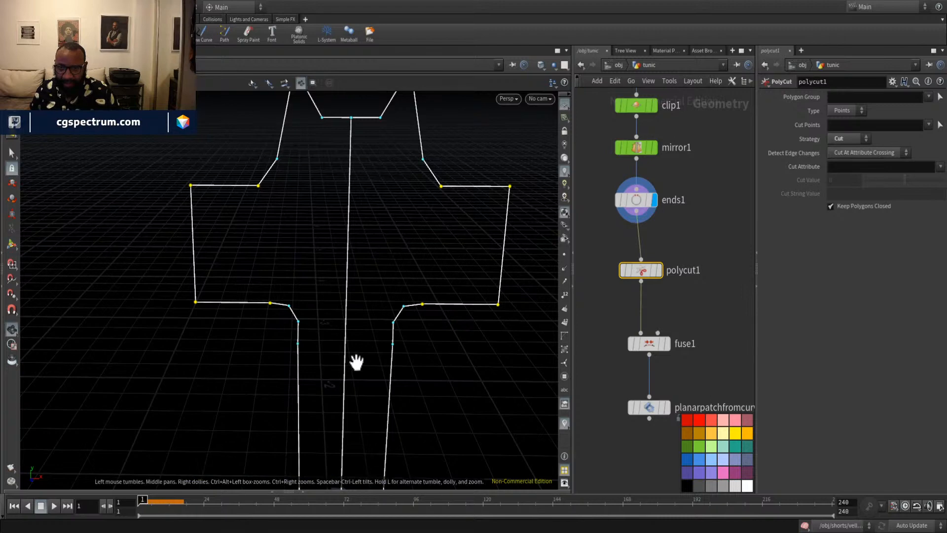
pyautogui.moveTo(355, 359); pyautogui.dragTo(372, 290, button='middle')
pyautogui.moveTo(276, 271); pyautogui.dragTo(452, 268)
pyautogui.press('space')
pyautogui.moveTo(435, 168); pyautogui.dragTo(275, 395)
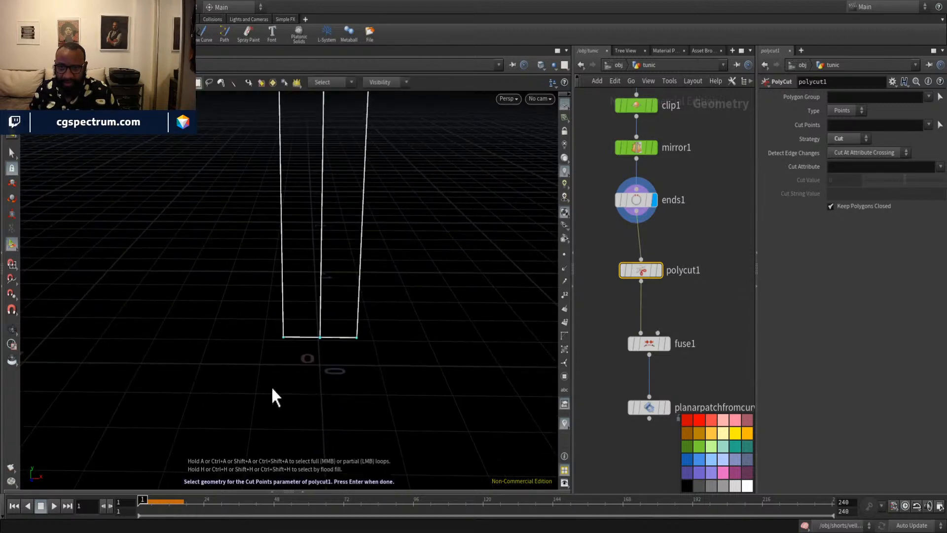
pyautogui.moveTo(218, 406); pyautogui.dragTo(423, 347)
pyautogui.press('space')
pyautogui.moveTo(423, 347); pyautogui.dragTo(389, 316, button='middle')
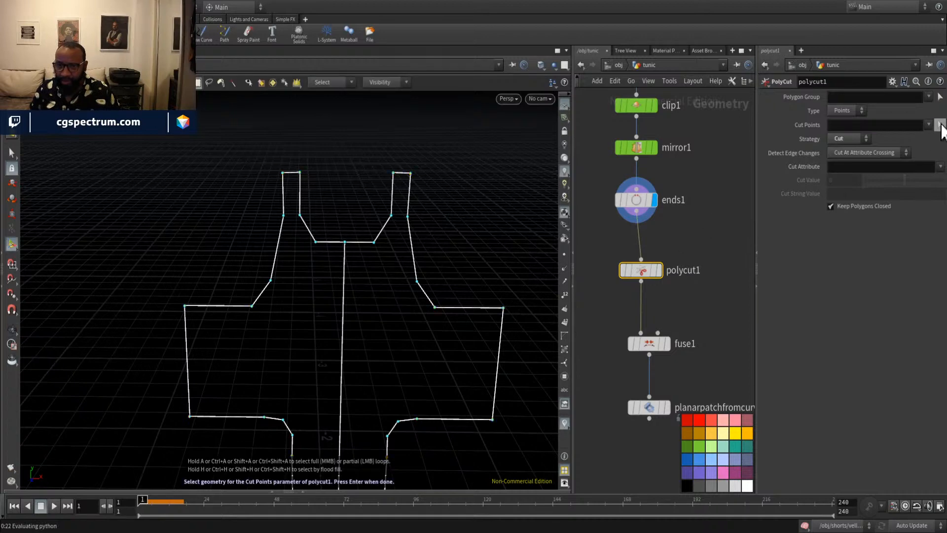
# Pick the four strap-top points and the left sleeve's two outer corners as cut points for the PolyCut node.
pyautogui.moveTo(239, 148); pyautogui.dragTo(458, 191)
pyautogui.moveTo(291, 321); pyautogui.dragTo(194, 247, button='middle')
pyautogui.keyDown('shift'); pyautogui.moveTo(194, 248); pyautogui.dragTo(294, 380); pyautogui.keyUp('shift')
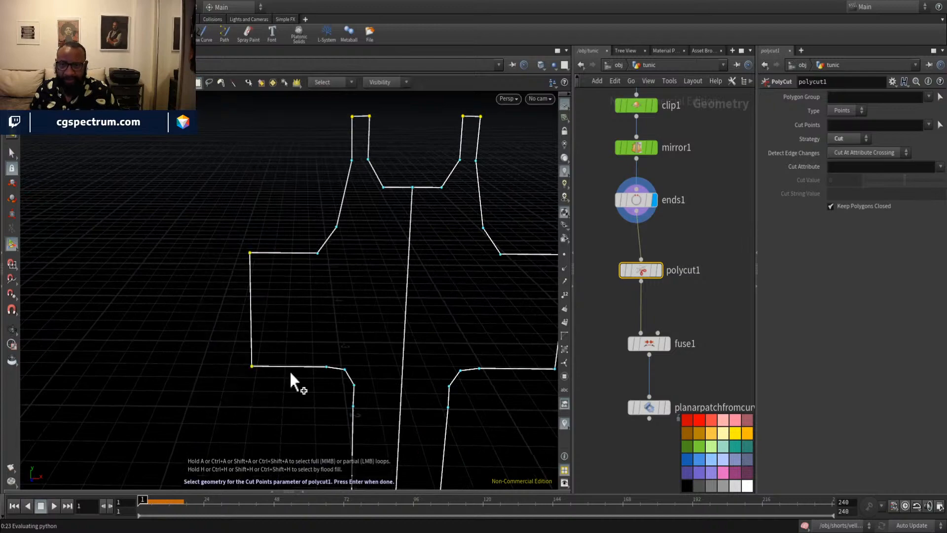
pyautogui.moveTo(317, 296); pyautogui.dragTo(344, 275, button='middle')
pyautogui.keyDown('shift'); pyautogui.moveTo(330, 228); pyautogui.dragTo(404, 206); pyautogui.keyUp('shift')
pyautogui.moveTo(428, 313); pyautogui.dragTo(384, 298, button='middle')
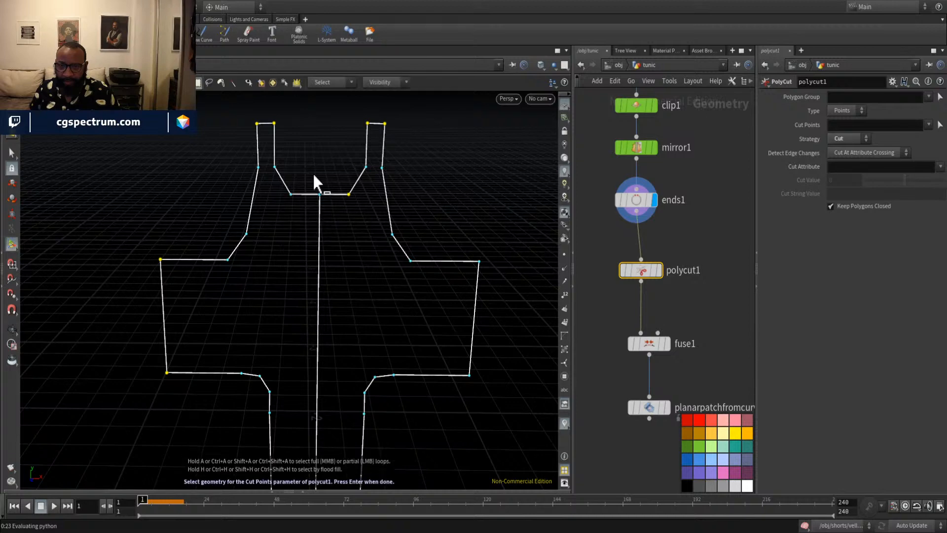
pyautogui.moveTo(380, 259); pyautogui.dragTo(382, 208, button='middle')
# Add the right sleeve's outer corners, both sleeves' upper inner corners, and the end points of both underarm curves to the cut points.
pyautogui.keyDown('shift'); pyautogui.moveTo(463, 186); pyautogui.dragTo(519, 363); pyautogui.keyUp('shift')
pyautogui.keyDown('shift'); pyautogui.moveTo(408, 246); pyautogui.dragTo(427, 205); pyautogui.keyUp('shift')
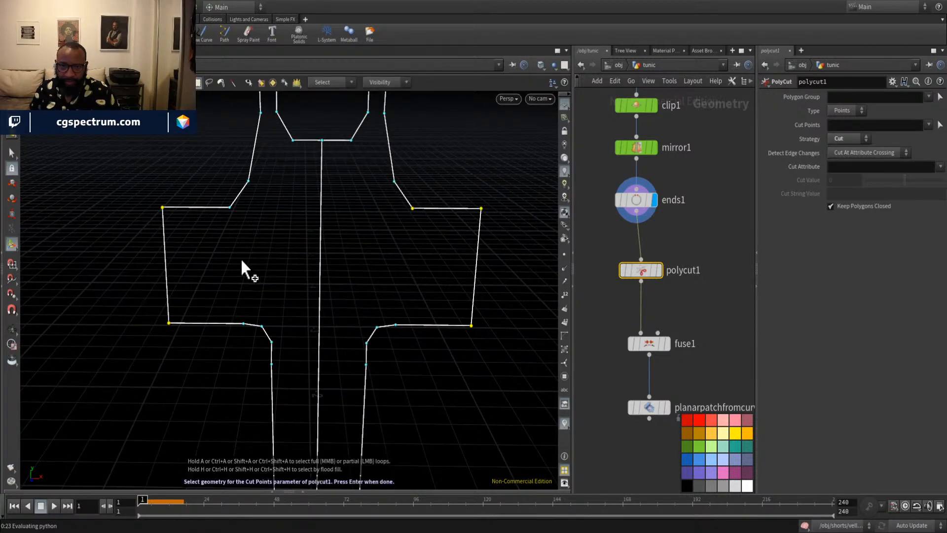
pyautogui.keyDown('shift'); pyautogui.moveTo(212, 243); pyautogui.dragTo(249, 187); pyautogui.keyUp('shift')
pyautogui.press('space')
pyautogui.moveTo(291, 271); pyautogui.dragTo(357, 116, button='middle')
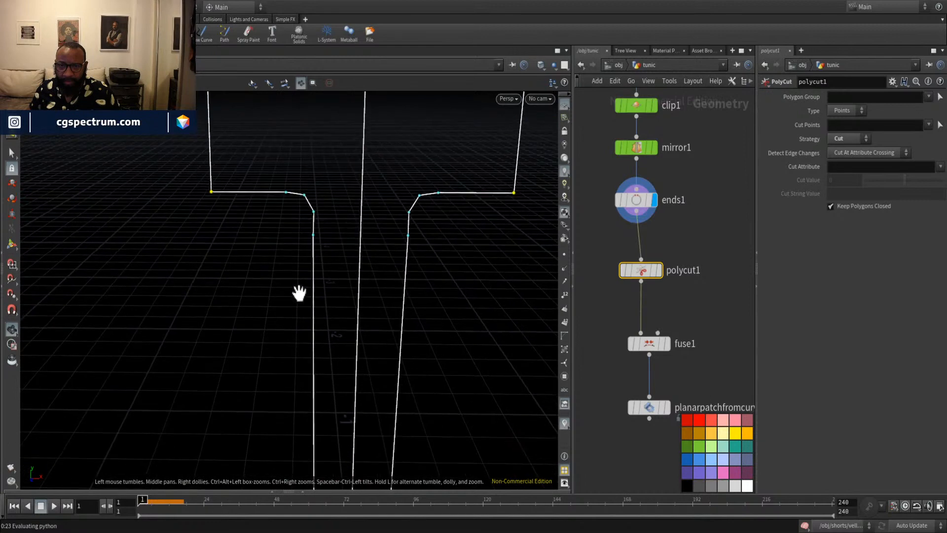
pyautogui.keyDown('shift'); pyautogui.click(438, 193); pyautogui.keyUp('shift')
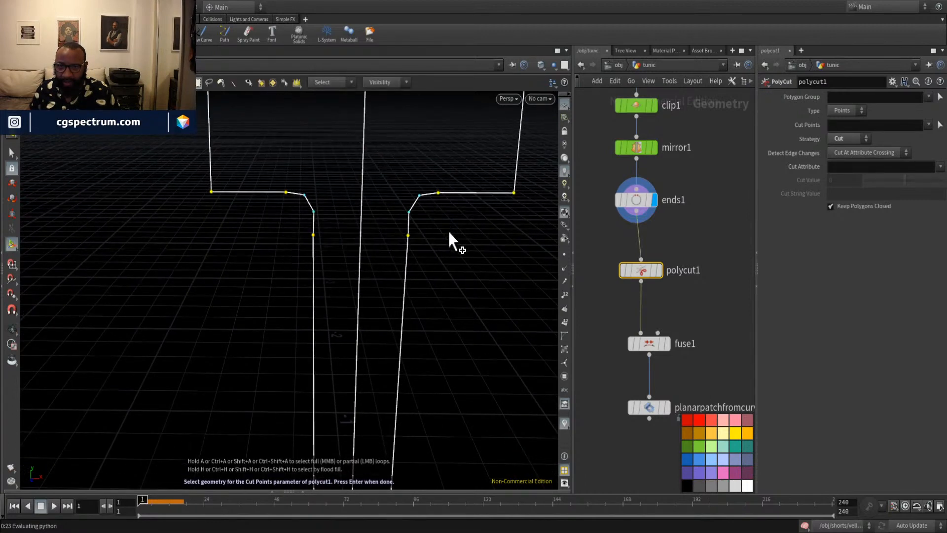
# Add the tunic's two outer hem corners to the cut points and accept the selection.
pyautogui.press('space')
pyautogui.moveTo(448, 340); pyautogui.dragTo(459, 172, button='middle')
pyautogui.keyDown('shift'); pyautogui.moveTo(286, 395); pyautogui.dragTo(332, 434); pyautogui.keyUp('shift')
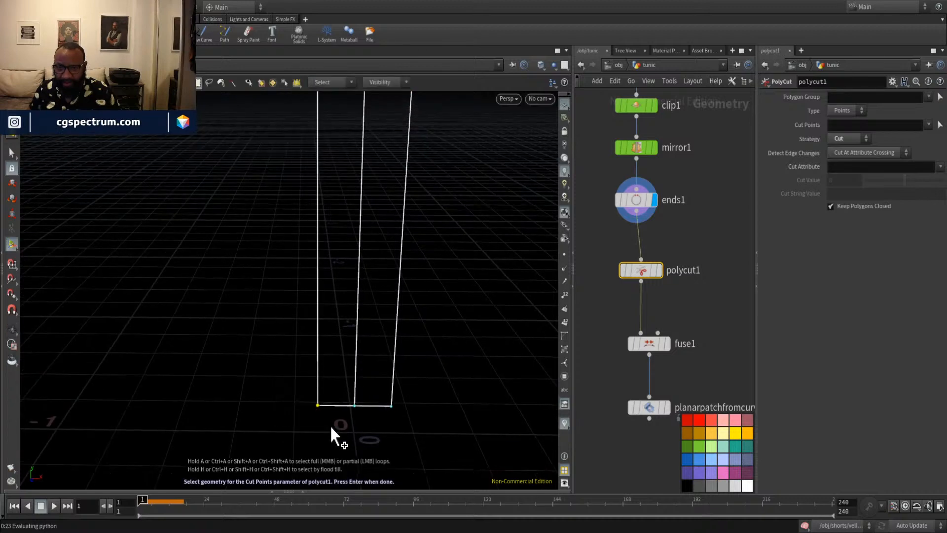
pyautogui.keyDown('shift'); pyautogui.moveTo(434, 380); pyautogui.dragTo(390, 434); pyautogui.keyUp('shift')
pyautogui.press('Return')
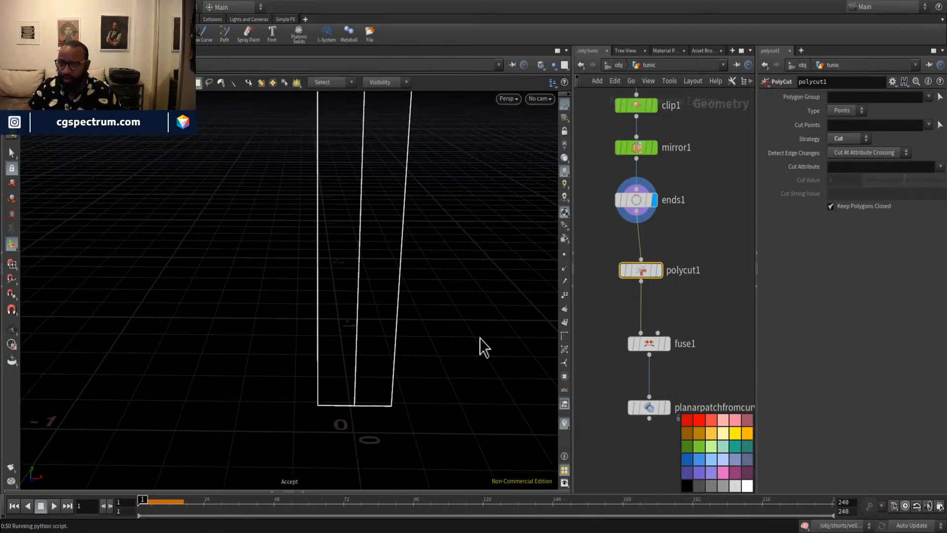
pyautogui.moveTo(429, 287); pyautogui.dragTo(450, 393, button='middle')
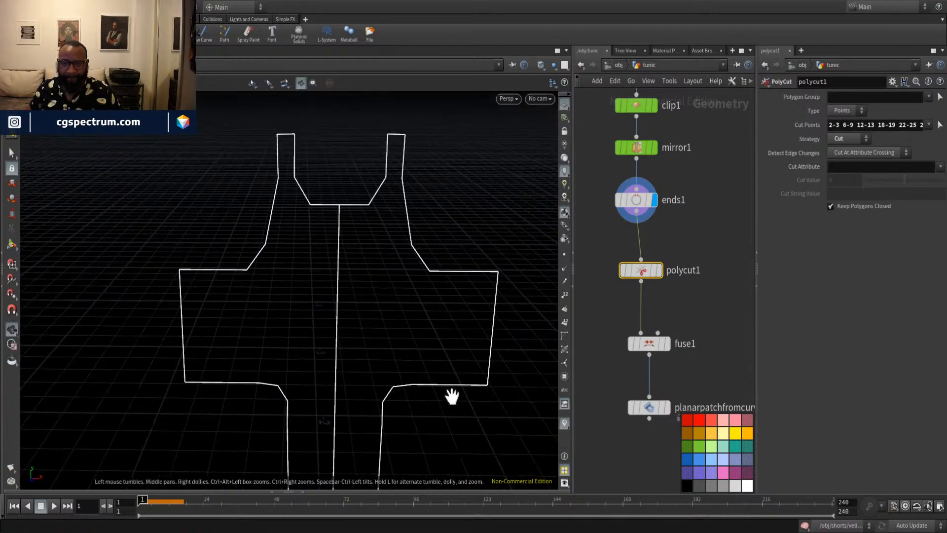
# Check the cut curve pieces along the left armhole, left sleeve and neckline by selecting them one at a time.
pyautogui.click(637, 199)
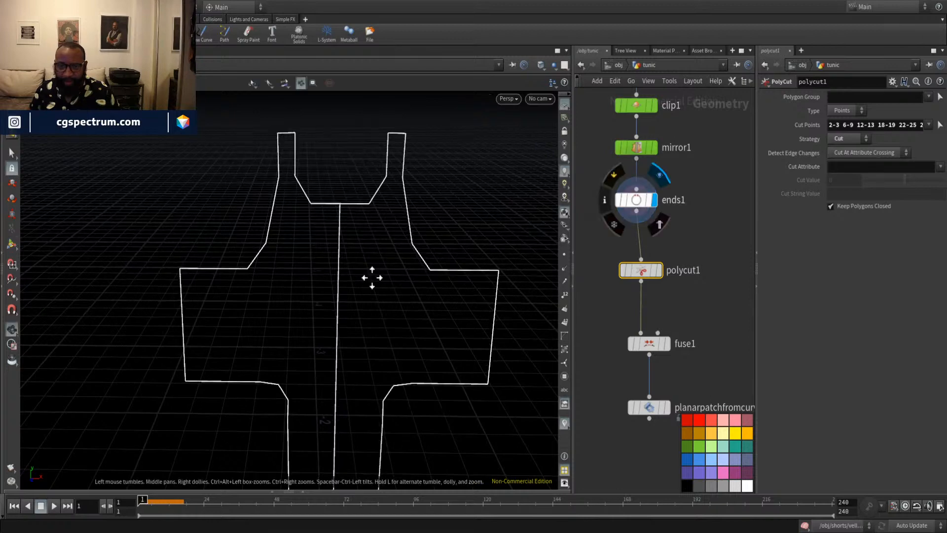
pyautogui.moveTo(370, 277); pyautogui.dragTo(344, 306, button='middle')
pyautogui.moveTo(422, 294); pyautogui.dragTo(402, 302, button='middle')
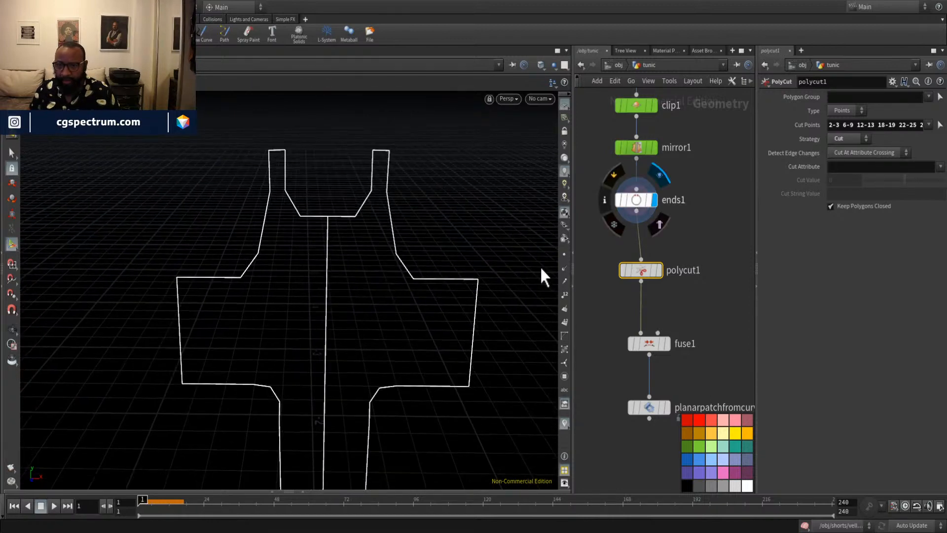
pyautogui.click(12, 154)
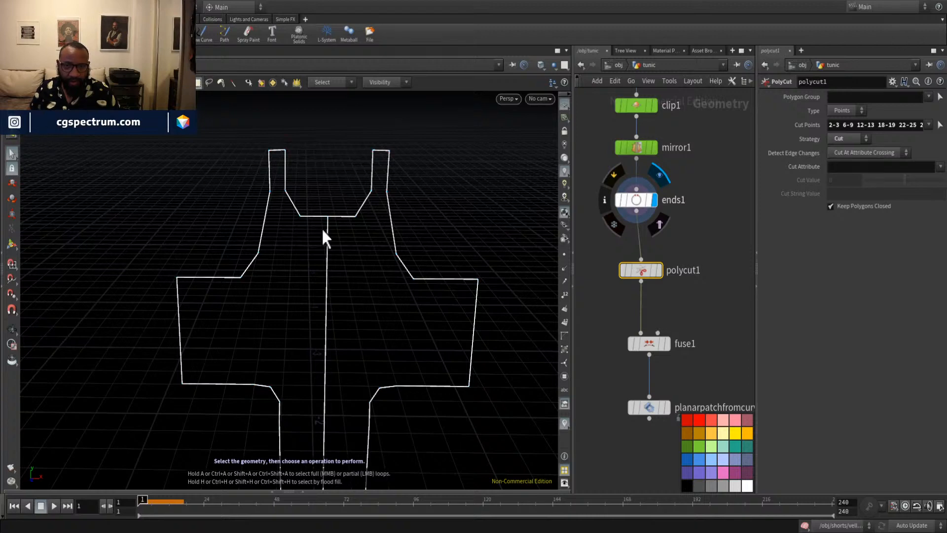
pyautogui.click(262, 235)
pyautogui.moveTo(313, 264); pyautogui.dragTo(330, 250, button='middle')
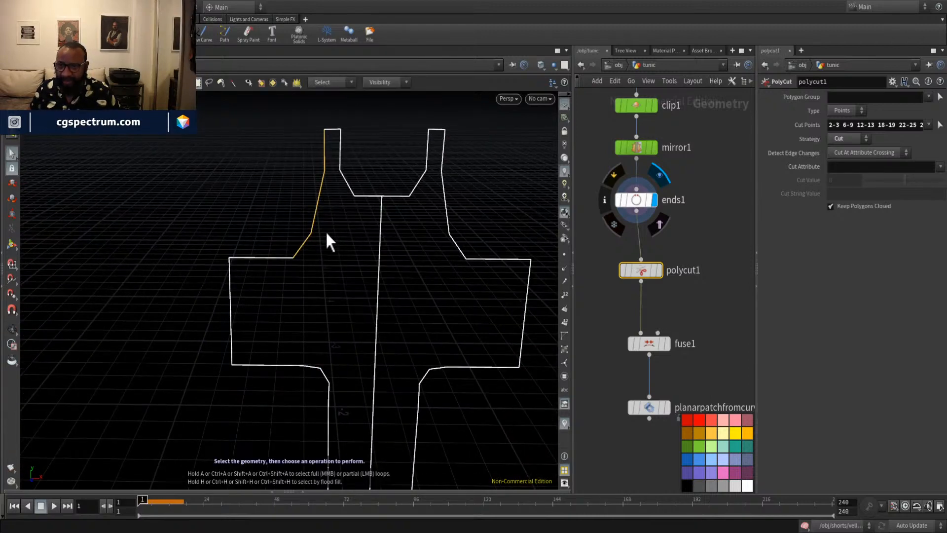
pyautogui.click(260, 266)
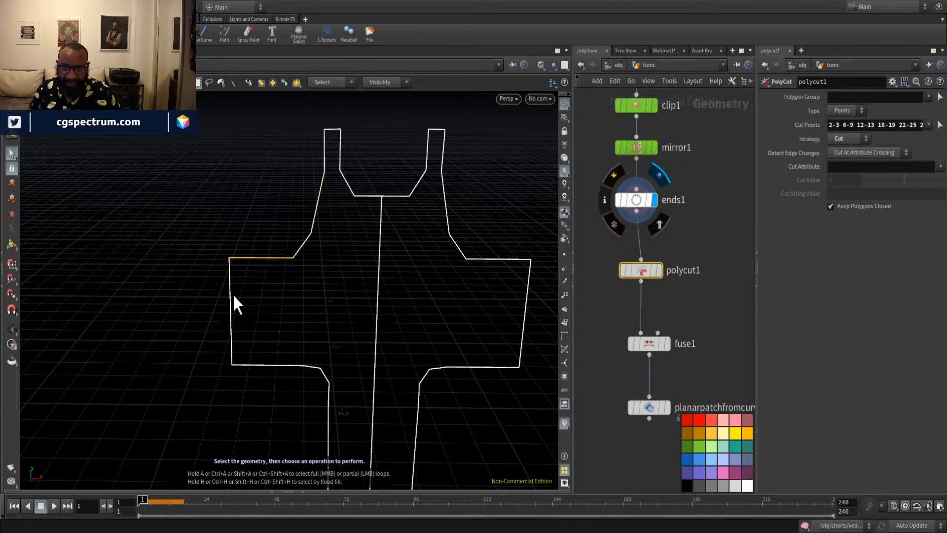
pyautogui.click(262, 302)
pyautogui.click(366, 200)
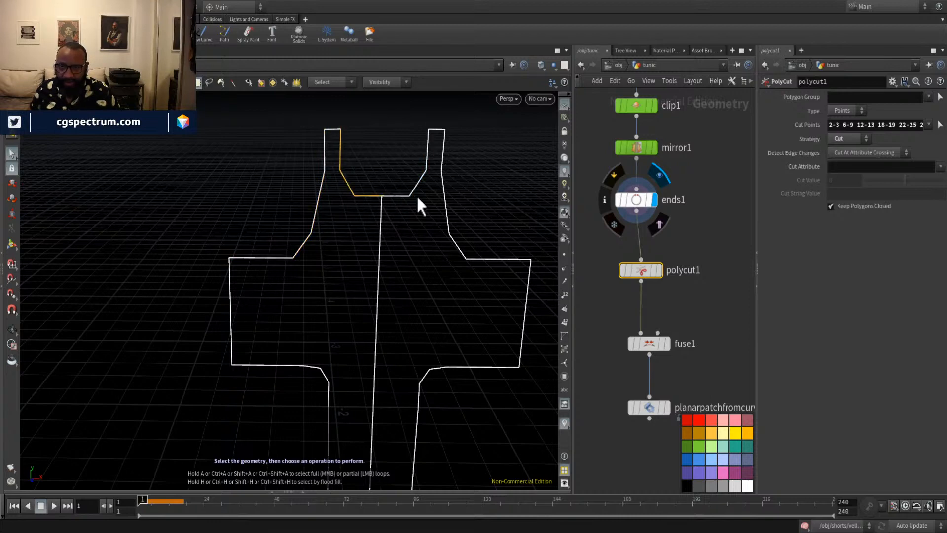
pyautogui.click(401, 196)
# Check how the tunic's centre line and hem are divided by selecting those curves.
pyautogui.click(377, 227)
pyautogui.click(377, 227)
pyautogui.scroll(5, 467, 173)
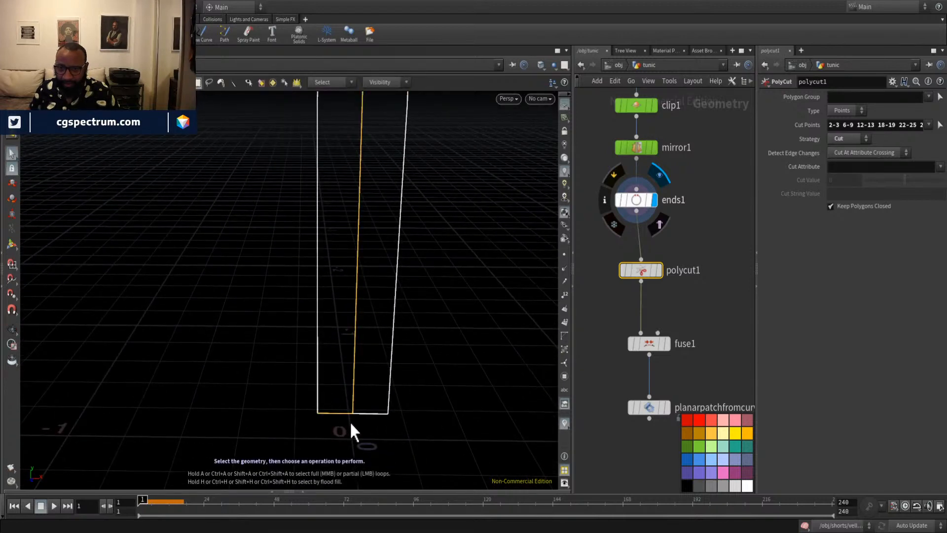
pyautogui.press('Escape')
pyautogui.moveTo(370, 380); pyautogui.dragTo(393, 403, button='middle')
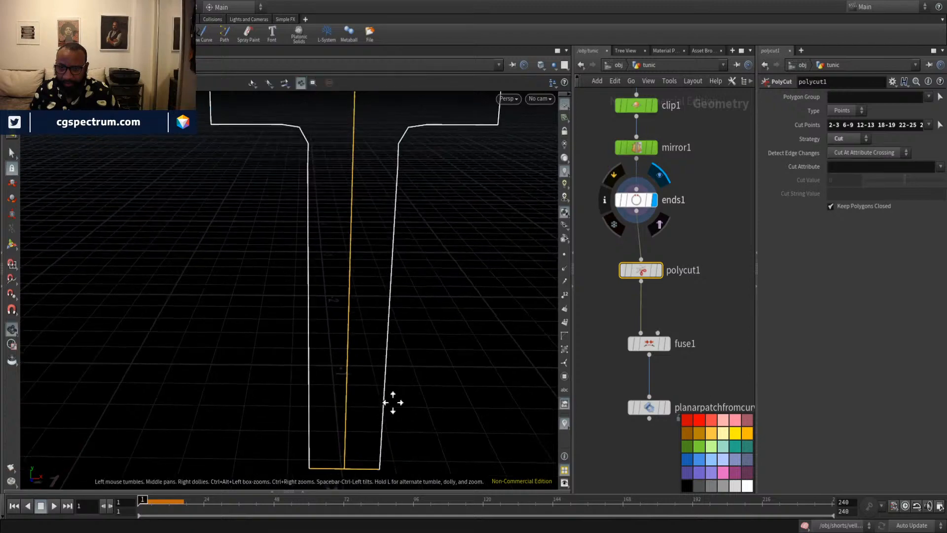
pyautogui.scroll(2, 385, 308)
pyautogui.scroll(-5, 372, 311)
pyautogui.scroll(4, 436, 213)
# Check the cut pieces of the right sleeve and right neckline, and recheck where the centre line meets the hem.
pyautogui.press('s')
pyautogui.moveTo(375, 183); pyautogui.dragTo(409, 203)
pyautogui.moveTo(437, 127); pyautogui.dragTo(483, 173)
pyautogui.keyDown('alt'); pyautogui.moveTo(435, 119); pyautogui.dragTo(382, 225, button='middle'); pyautogui.keyUp('alt')
pyautogui.moveTo(395, 209); pyautogui.dragTo(488, 219)
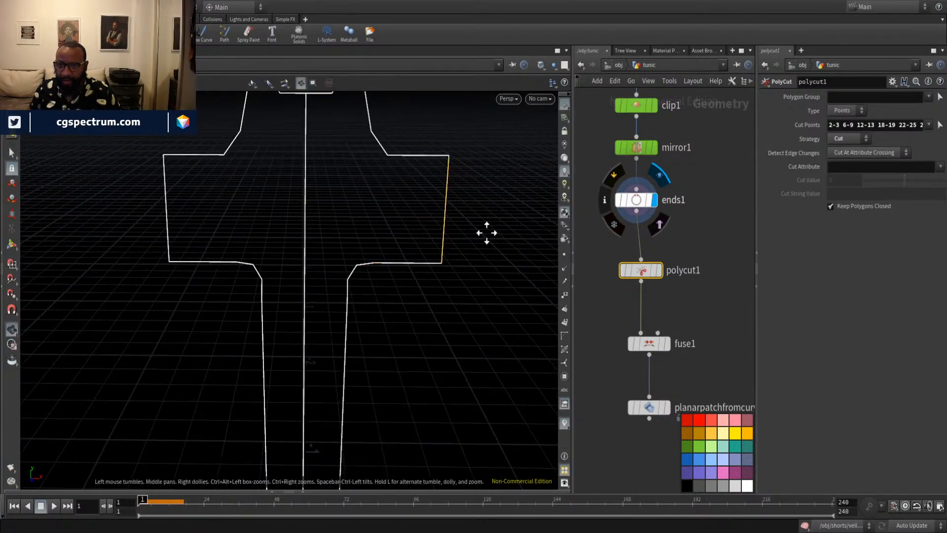
pyautogui.keyDown('alt'); pyautogui.moveTo(487, 233); pyautogui.dragTo(478, 319, button='middle'); pyautogui.keyUp('alt')
pyautogui.moveTo(412, 207); pyautogui.dragTo(407, 278)
pyautogui.moveTo(343, 226); pyautogui.dragTo(378, 228)
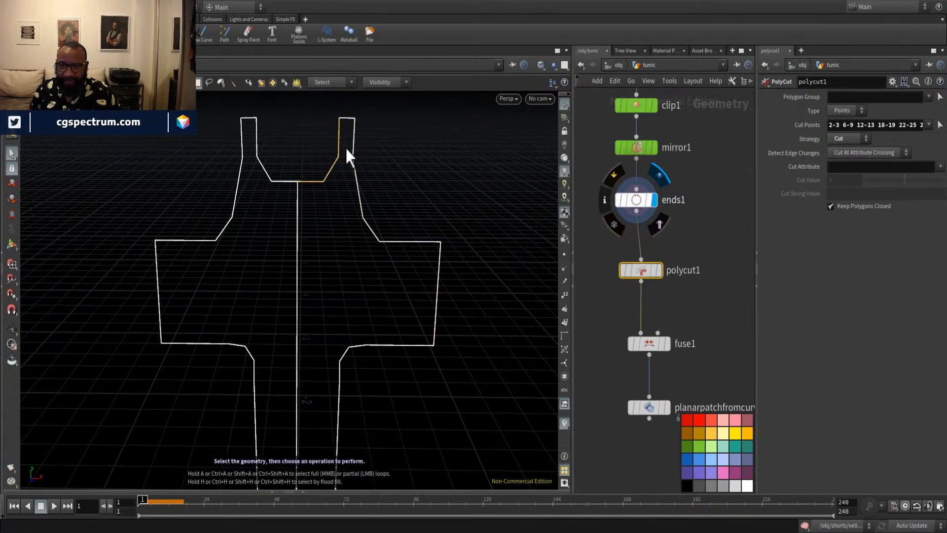
pyautogui.moveTo(288, 240); pyautogui.dragTo(307, 251)
pyautogui.keyDown('alt'); pyautogui.moveTo(357, 388); pyautogui.dragTo(373, 168, button='middle'); pyautogui.keyUp('alt')
pyautogui.click(356, 218)
pyautogui.click(337, 224)
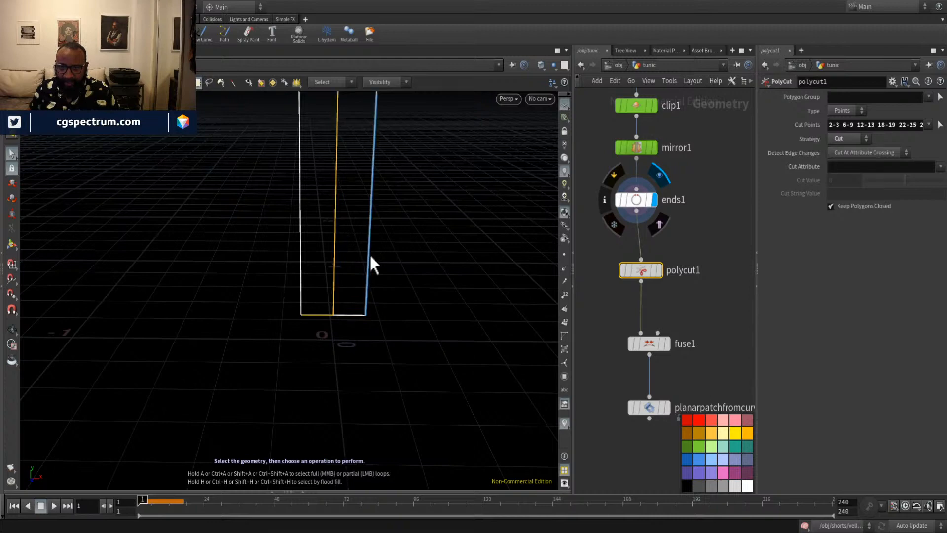
# Add the hem's centre point to the PolyCut node's cut points and accept the selection.
pyautogui.keyDown('alt'); pyautogui.moveTo(352, 293); pyautogui.dragTo(361, 251, button='middle'); pyautogui.keyUp('alt')
pyautogui.scroll(2, 416, 268)
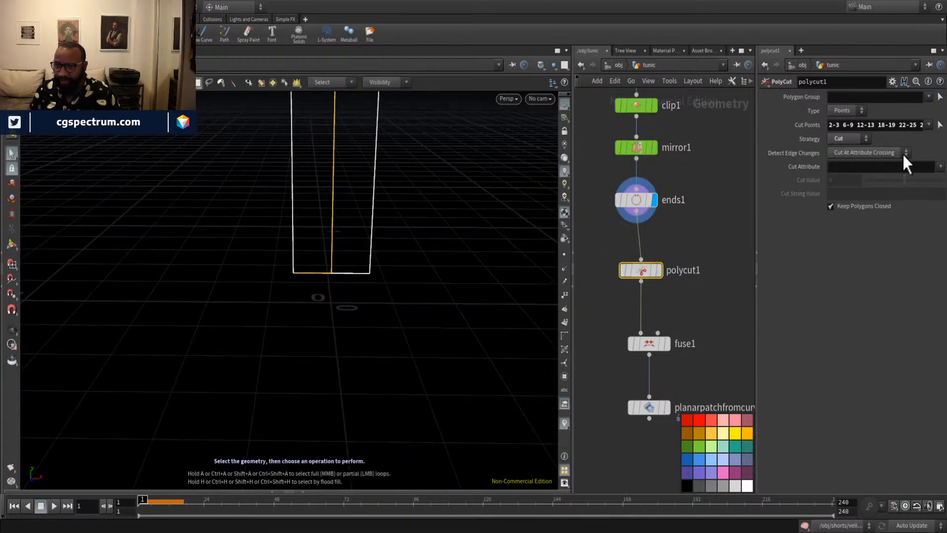
pyautogui.click(940, 125)
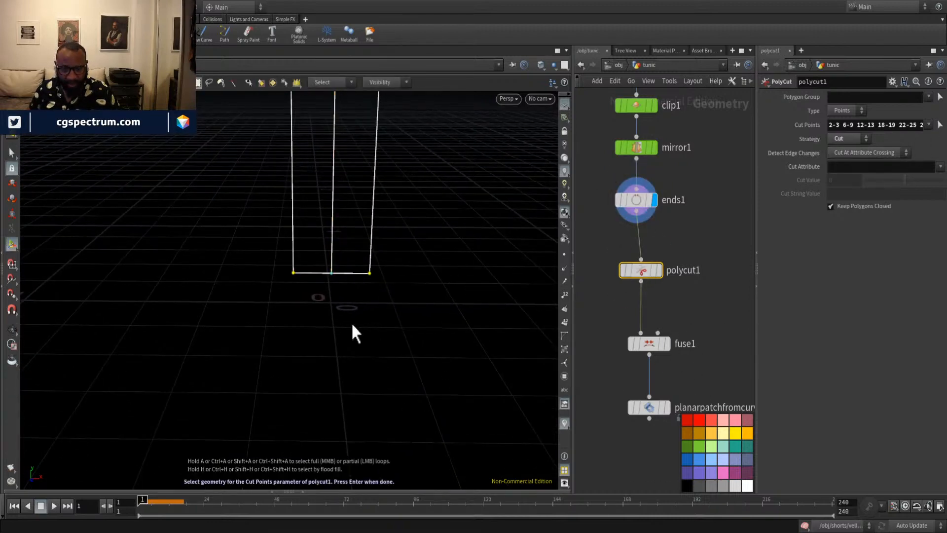
pyautogui.press('Return')
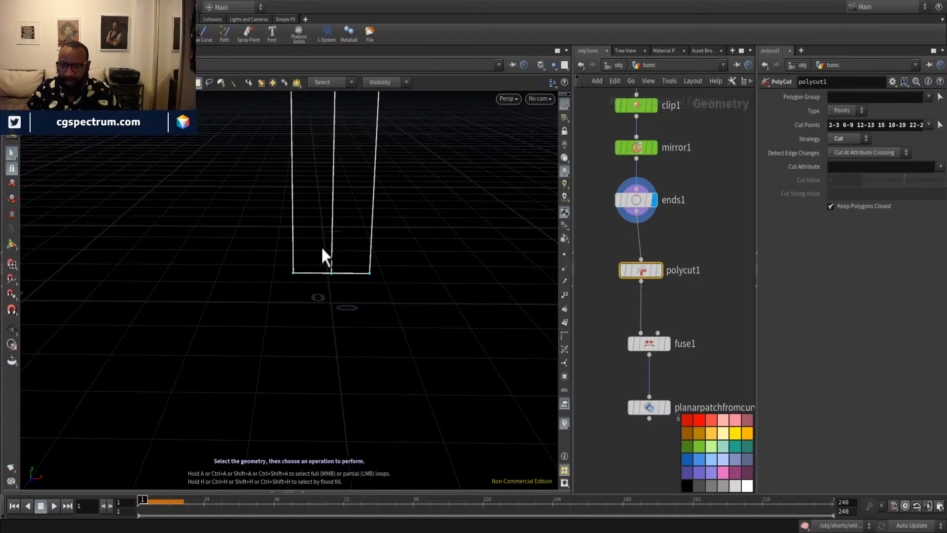
# Recheck the hem and centre line of the cut outline, and display the planar patch node's result.
pyautogui.keyDown('alt'); pyautogui.moveTo(370, 197); pyautogui.dragTo(348, 266, button='middle'); pyautogui.keyUp('alt')
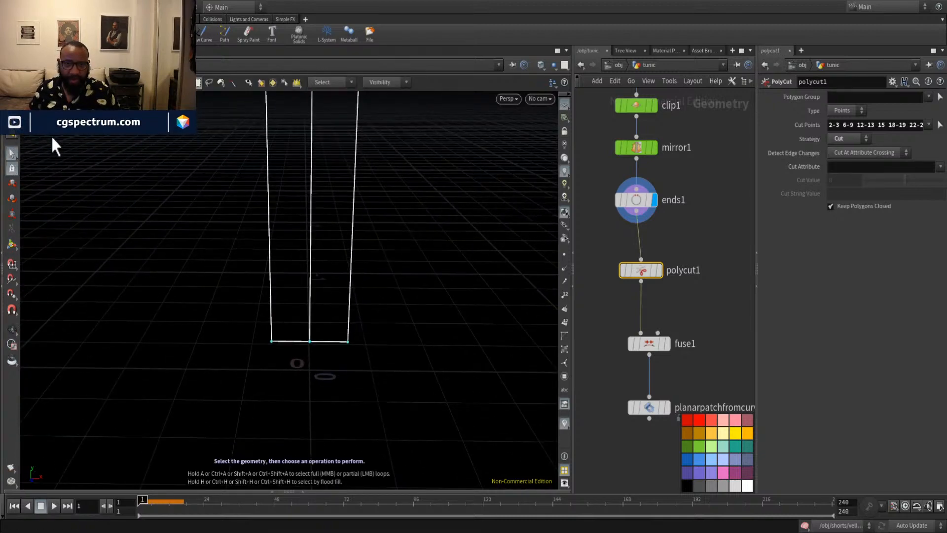
pyautogui.keyDown('alt'); pyautogui.moveTo(380, 195); pyautogui.dragTo(376, 277, button='middle'); pyautogui.keyUp('alt')
pyautogui.press('Escape')
pyautogui.moveTo(355, 242); pyautogui.dragTo(373, 302, button='middle')
pyautogui.press('s')
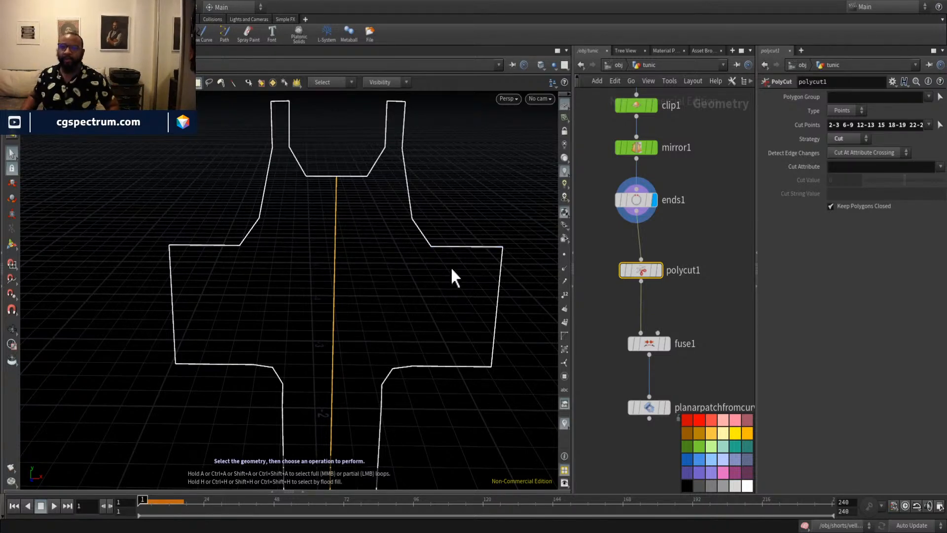
pyautogui.scroll(-5, 435, 200)
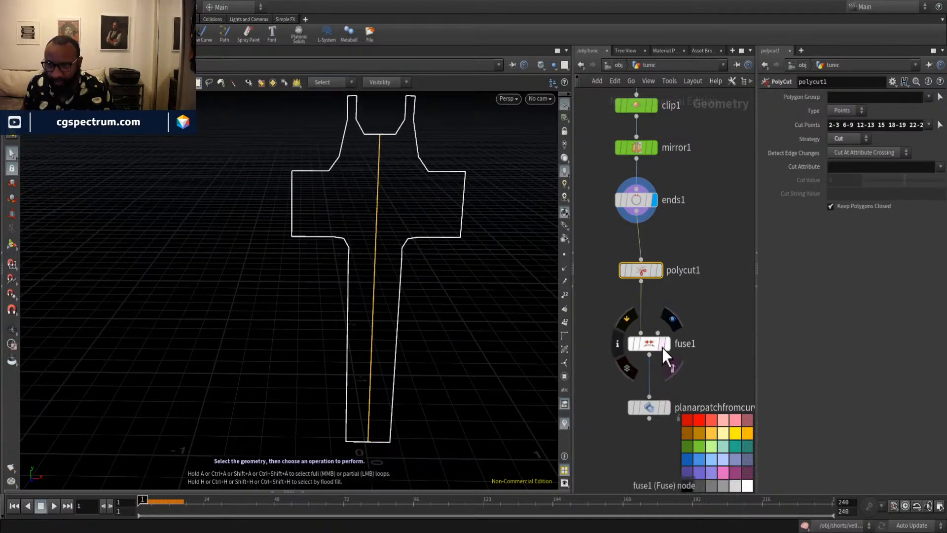
pyautogui.click(667, 408)
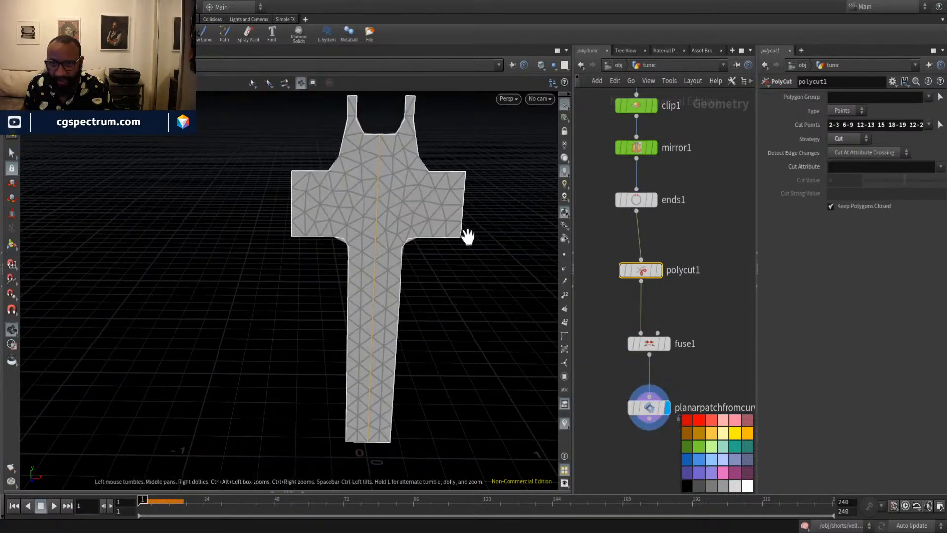
pyautogui.scroll(5, 466, 233)
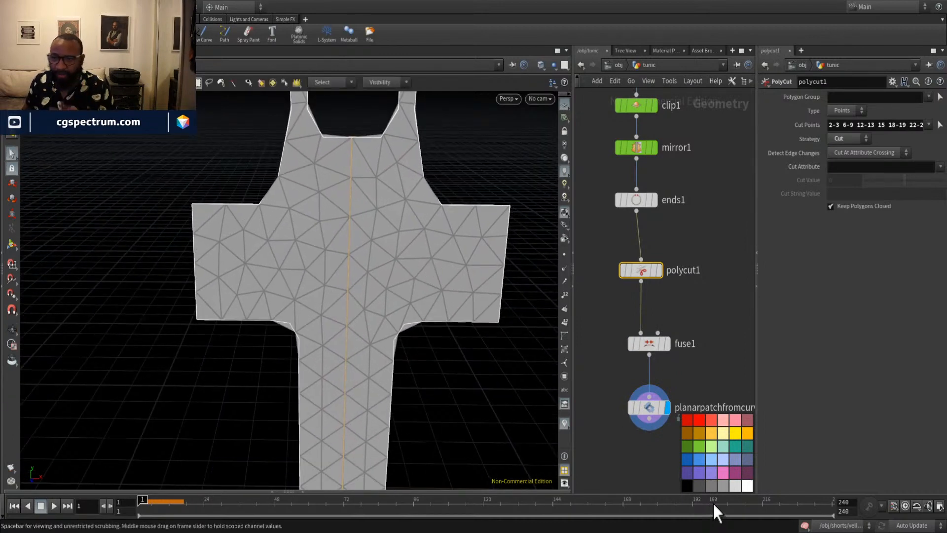
# Set the planar patch's smoothing to Subdivision Curves and try interior edge lengths of 0.05 and 0.02.
pyautogui.click(646, 408)
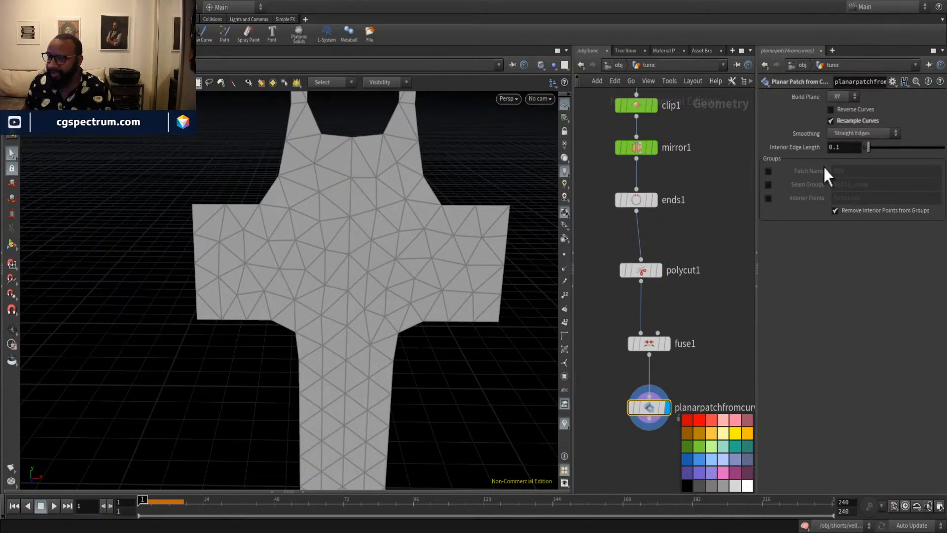
pyautogui.scroll(-3, 469, 232)
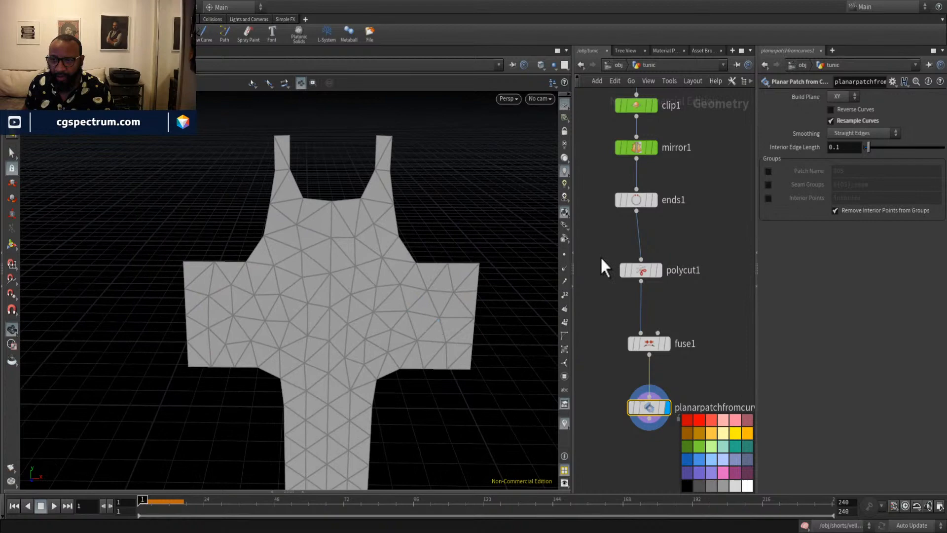
pyautogui.click(878, 152)
pyautogui.doubleClick(845, 148)
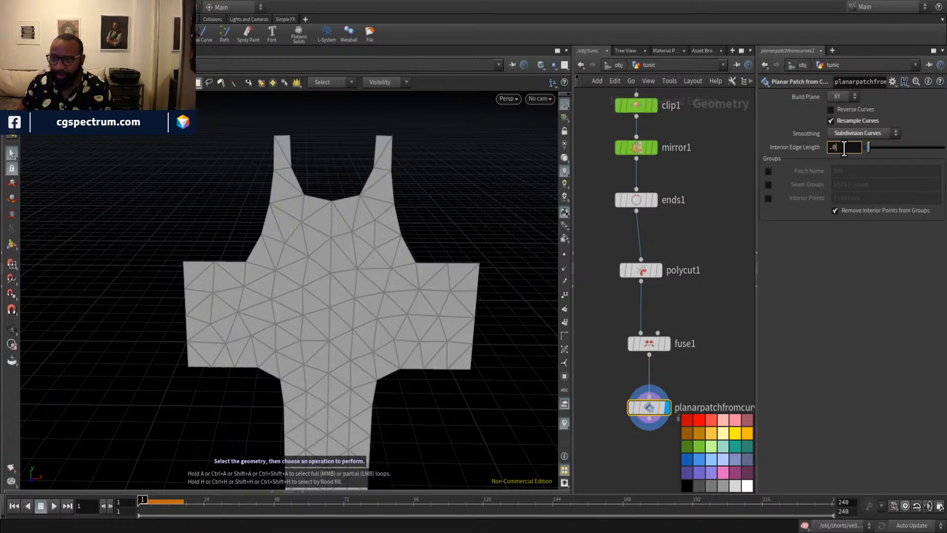
pyautogui.press('Return')
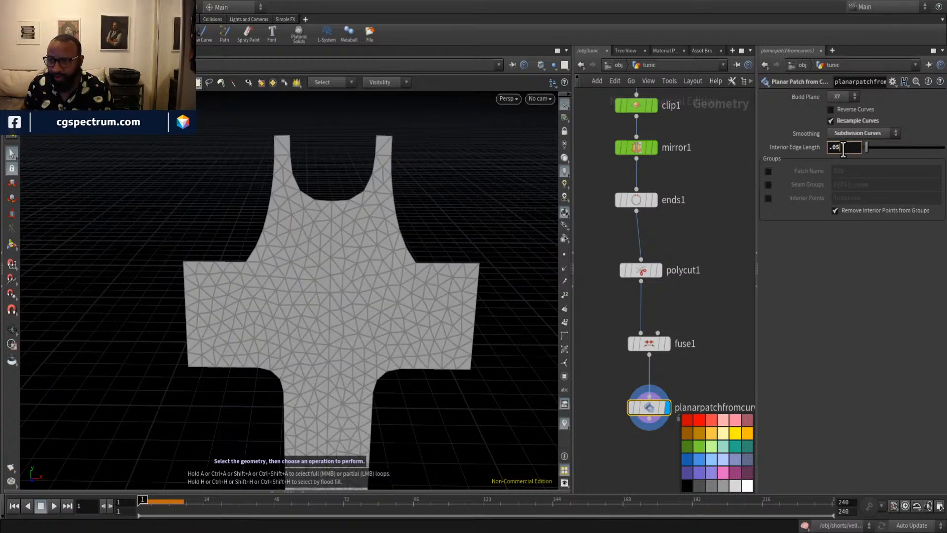
pyautogui.press('Return')
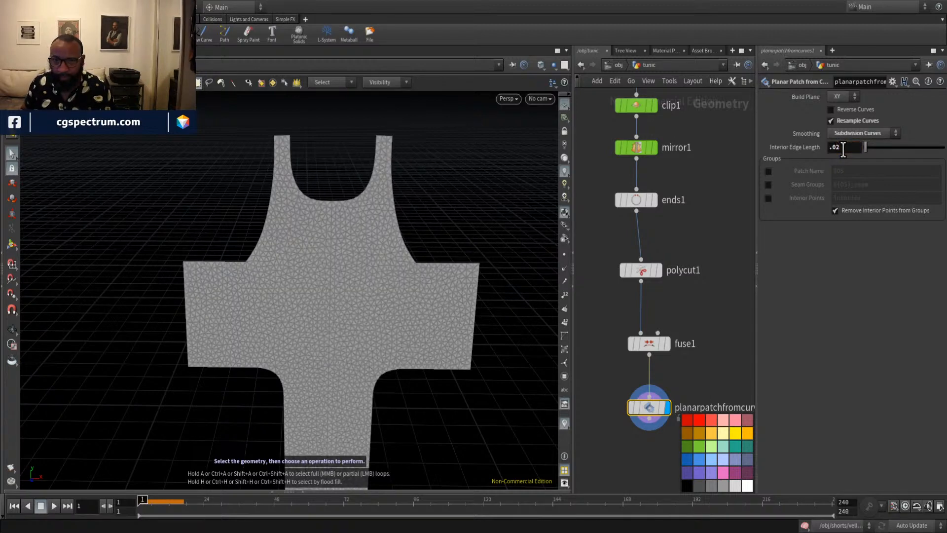
# Inspect the smoothed armholes and select the edit1 node for editing while keeping the planar patch displayed.
pyautogui.press('Escape')
pyautogui.moveTo(362, 270); pyautogui.dragTo(330, 258)
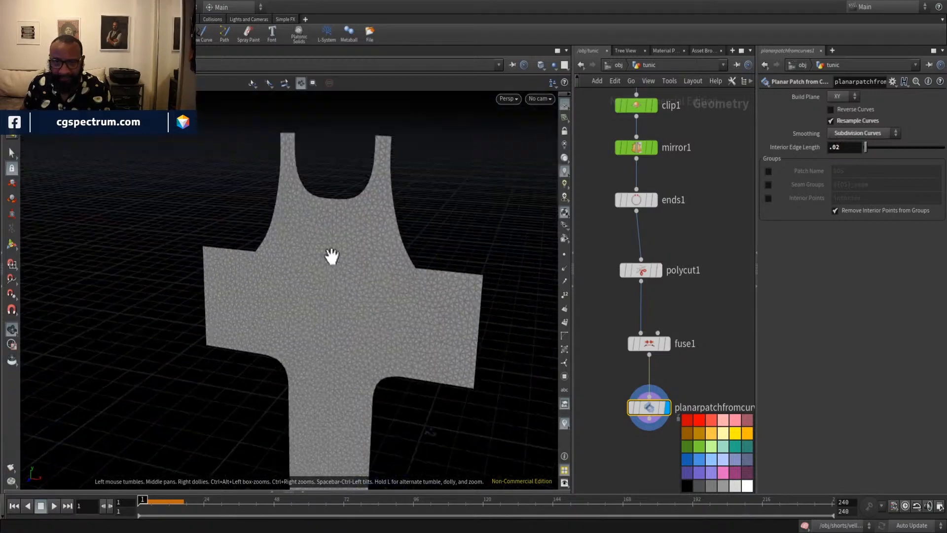
pyautogui.moveTo(330, 258); pyautogui.dragTo(380, 256, button='right')
pyautogui.moveTo(380, 256); pyautogui.dragTo(332, 269)
pyautogui.press('s')
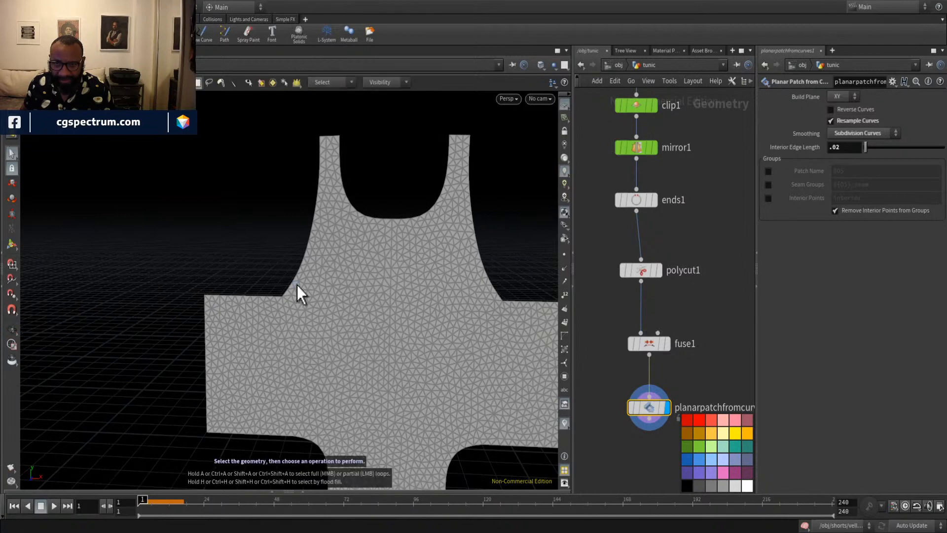
pyautogui.scroll(5, 676, 275)
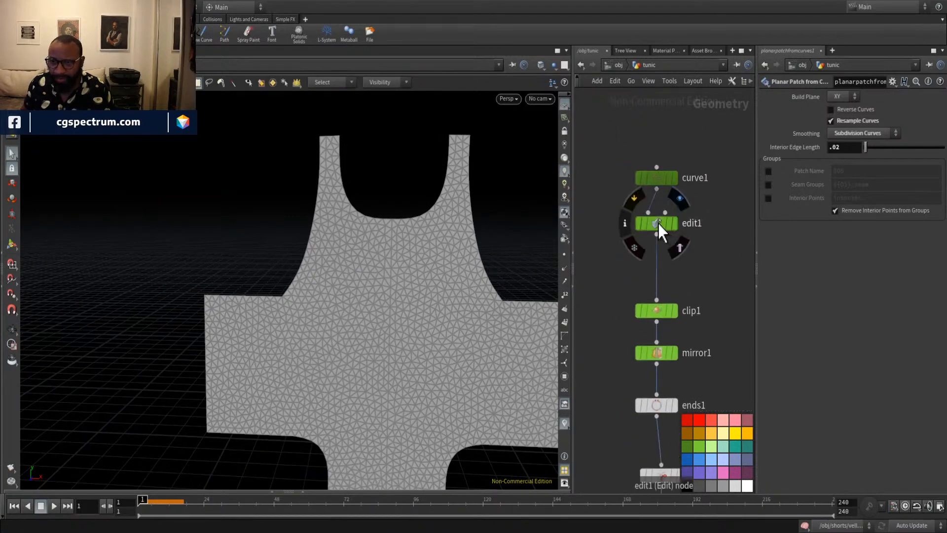
pyautogui.click(656, 223)
pyautogui.moveTo(658, 233)
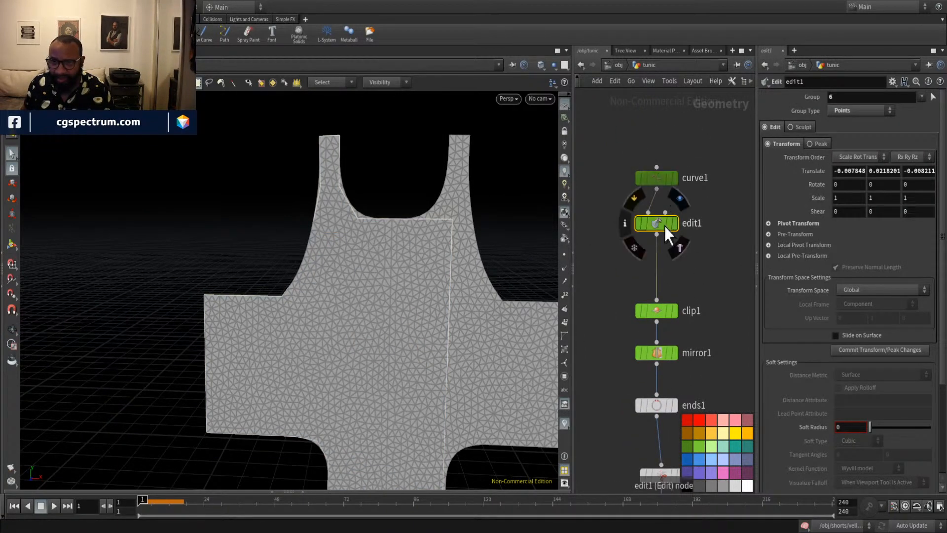
pyautogui.press('Return')
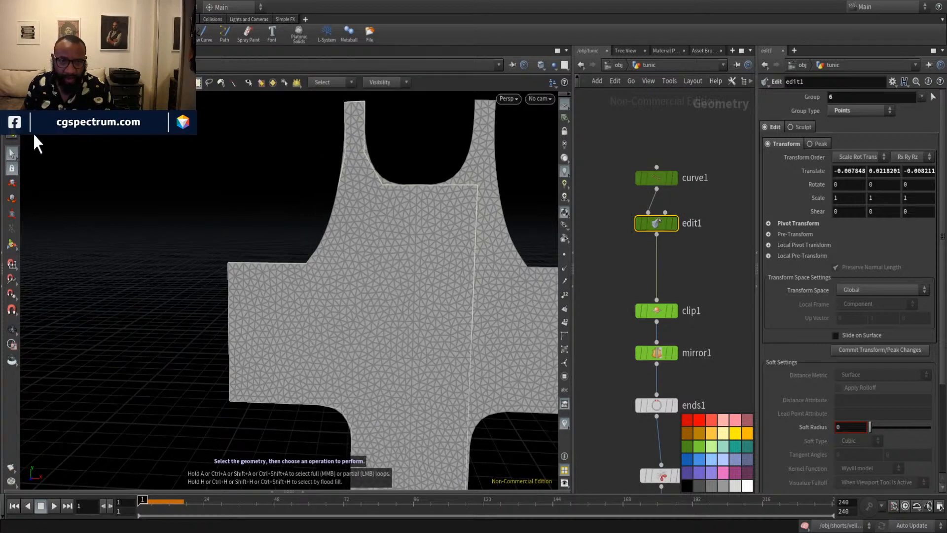
# Select the left armhole's lower curve point and move it down and inward to round out the armhole corner.
pyautogui.keyDown('alt'); pyautogui.moveTo(261, 200); pyautogui.dragTo(249, 207, button='middle'); pyautogui.keyUp('alt')
pyautogui.keyDown('alt'); pyautogui.moveTo(249, 207); pyautogui.dragTo(358, 226, button='right'); pyautogui.keyUp('alt')
pyautogui.keyDown('alt'); pyautogui.moveTo(358, 226); pyautogui.dragTo(339, 304, button='middle'); pyautogui.keyUp('alt')
pyautogui.press('s')
pyautogui.moveTo(261, 261); pyautogui.dragTo(312, 318)
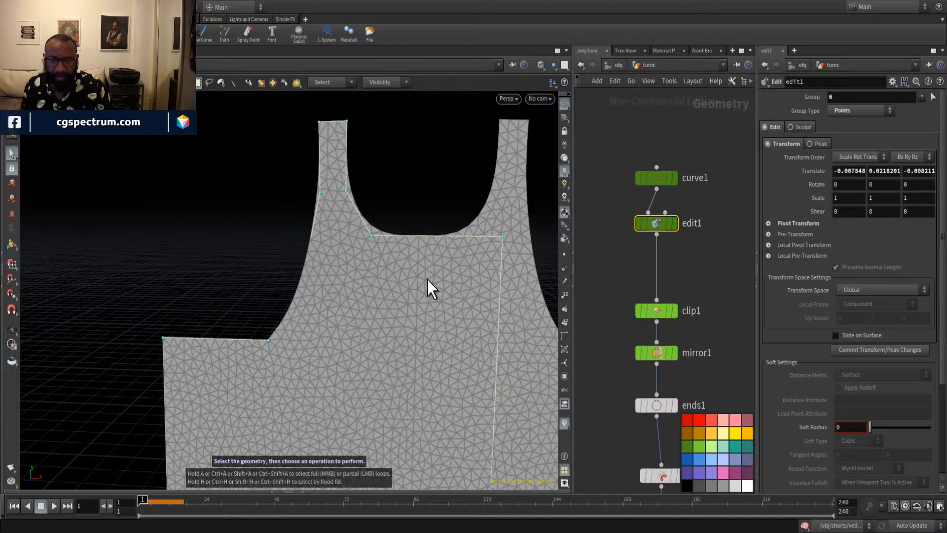
pyautogui.press('t')
pyautogui.moveTo(259, 254); pyautogui.dragTo(270, 291)
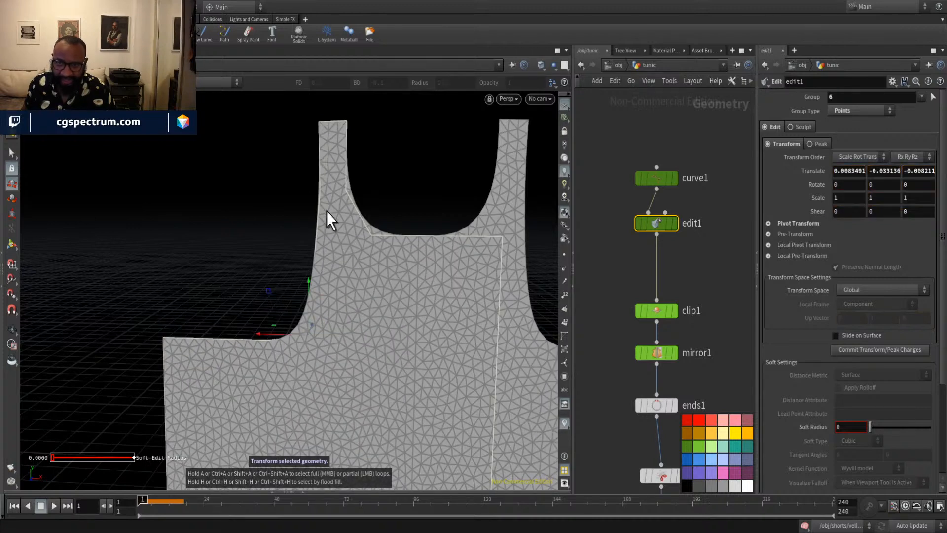
# Examine the reshaped armhole, the underarm curves and the mirrored side of the tunic patch.
pyautogui.keyDown('alt'); pyautogui.moveTo(131, 439); pyautogui.dragTo(127, 315, button='middle'); pyautogui.keyUp('alt')
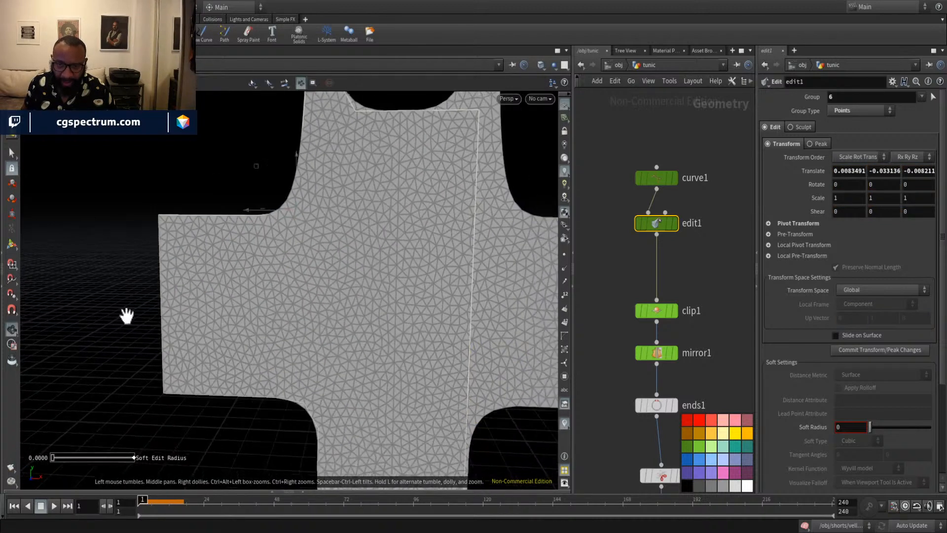
pyautogui.keyDown('alt'); pyautogui.moveTo(171, 420); pyautogui.dragTo(175, 302, button='middle'); pyautogui.keyUp('alt')
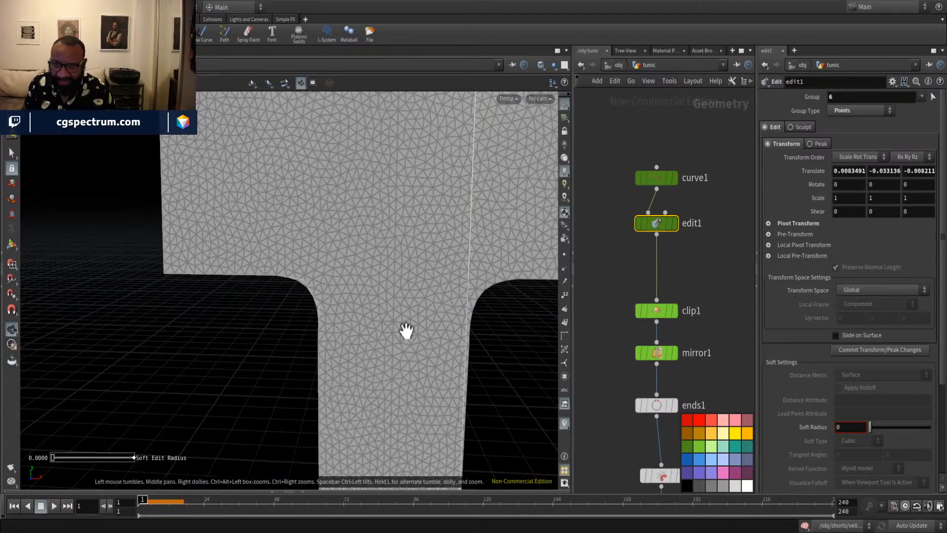
pyautogui.keyDown('alt'); pyautogui.moveTo(408, 330); pyautogui.dragTo(407, 478); pyautogui.keyUp('alt')
pyautogui.press('Return')
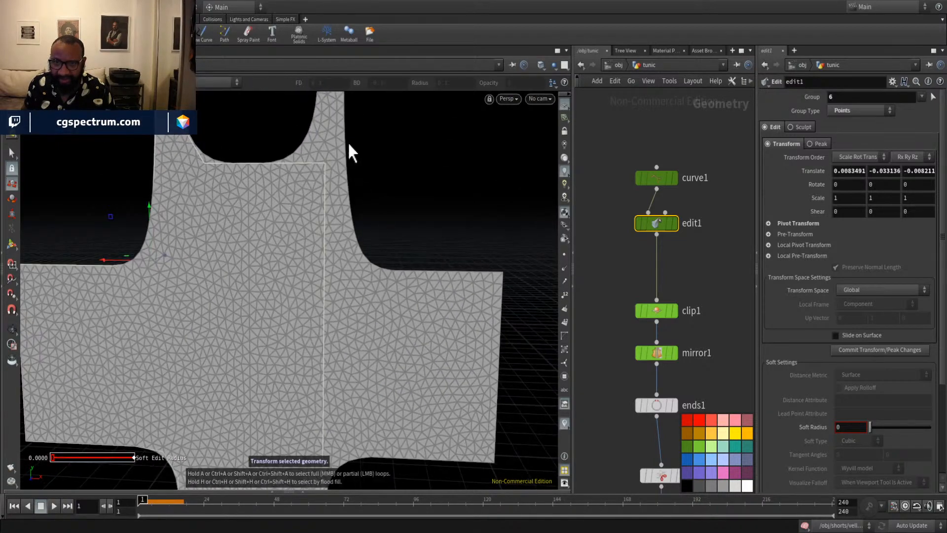
pyautogui.keyDown('alt'); pyautogui.moveTo(394, 226); pyautogui.dragTo(407, 244, button='middle'); pyautogui.keyUp('alt')
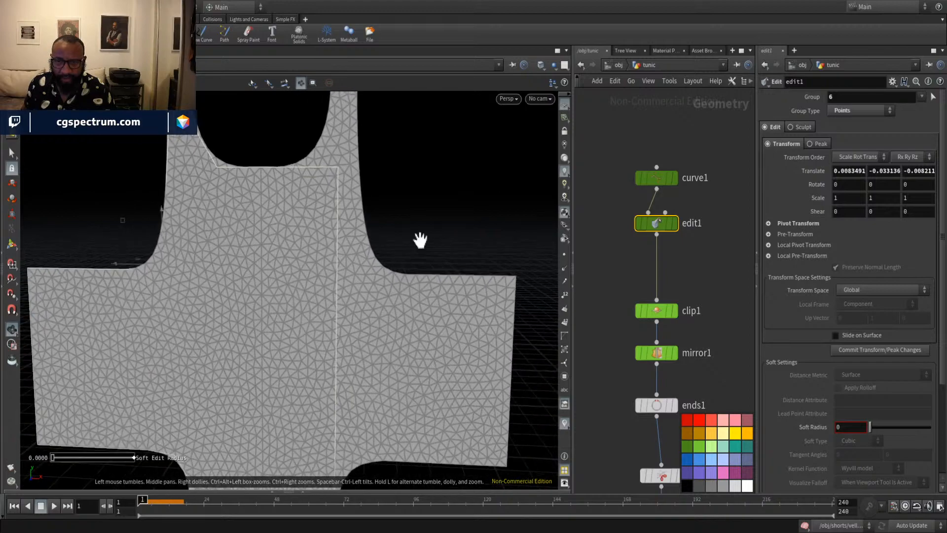
pyautogui.keyDown('alt'); pyautogui.moveTo(459, 238); pyautogui.dragTo(396, 233, button='right'); pyautogui.keyUp('alt')
pyautogui.keyDown('alt'); pyautogui.moveTo(423, 213); pyautogui.dragTo(372, 238); pyautogui.keyUp('alt')
# Select the planar patch node and set its interior edge length to 0.025, after trying 0.05.
pyautogui.moveTo(713, 295); pyautogui.dragTo(701, 189, button='middle')
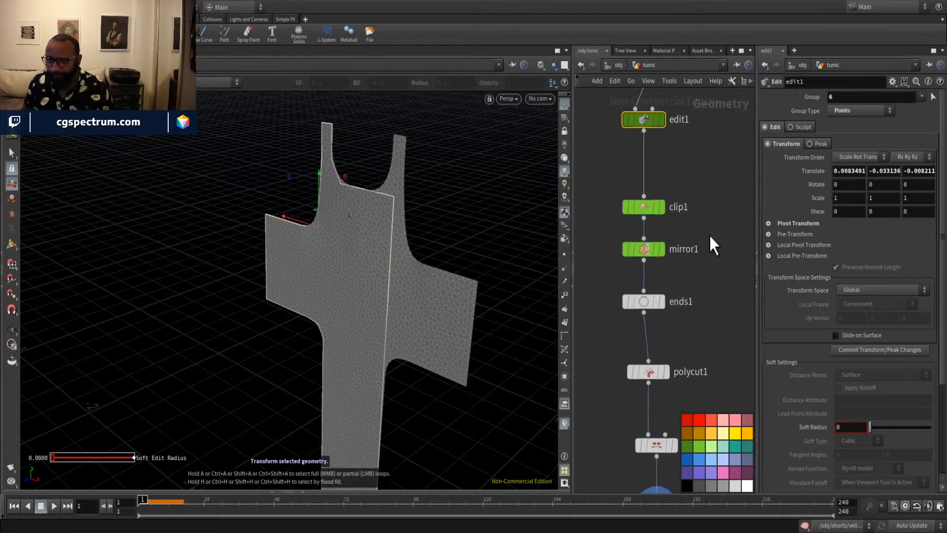
pyautogui.moveTo(702, 275); pyautogui.dragTo(661, 360, button='middle')
pyautogui.click(677, 358)
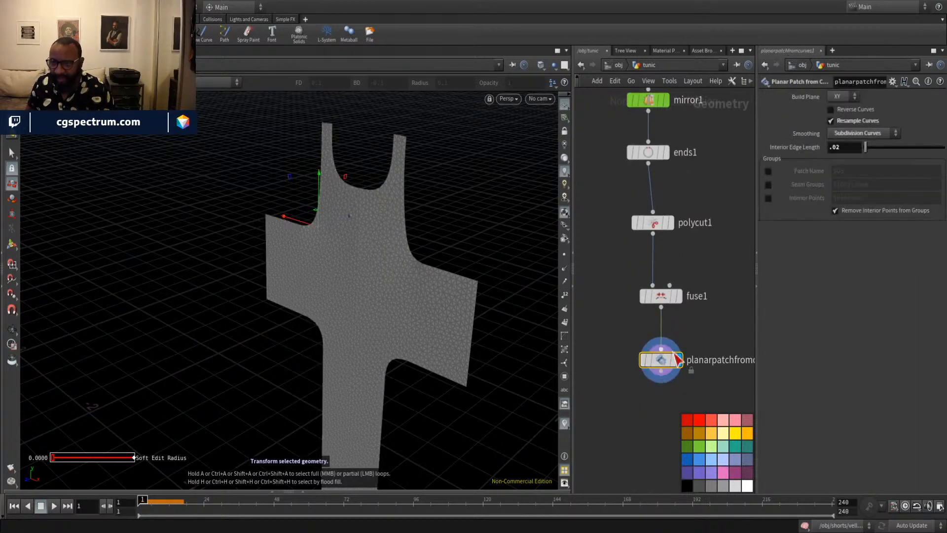
pyautogui.click(854, 150)
pyautogui.write('.05')
pyautogui.press('Return')
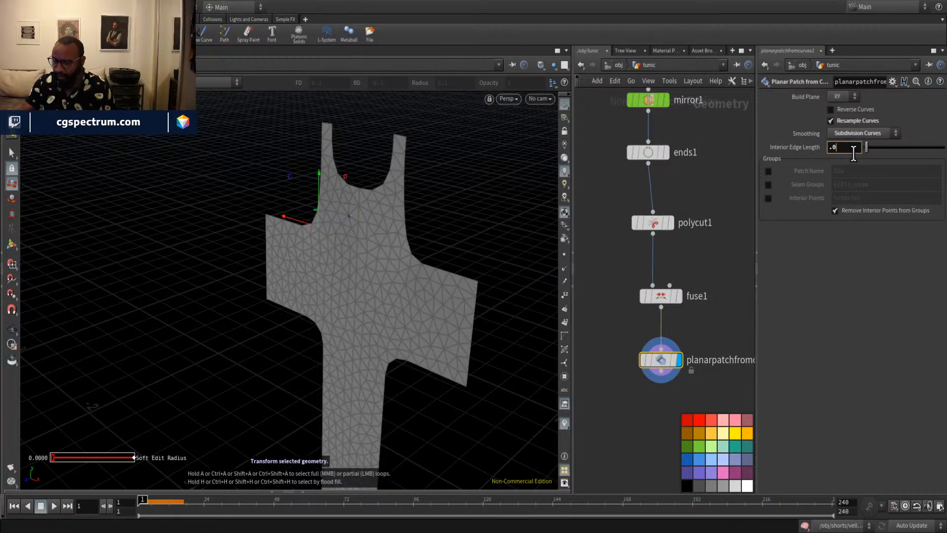
pyautogui.press('Return')
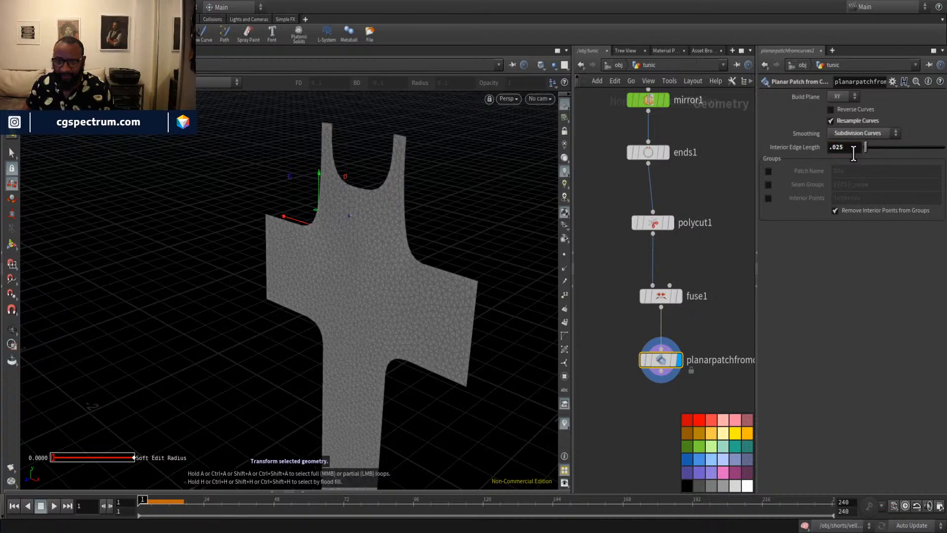
pyautogui.press('Escape')
pyautogui.moveTo(340, 341); pyautogui.dragTo(468, 320)
# Review the node chain from curve1 to the planar patch by selecting its nodes in groups.
pyautogui.moveTo(728, 189); pyautogui.dragTo(714, 313, button='middle')
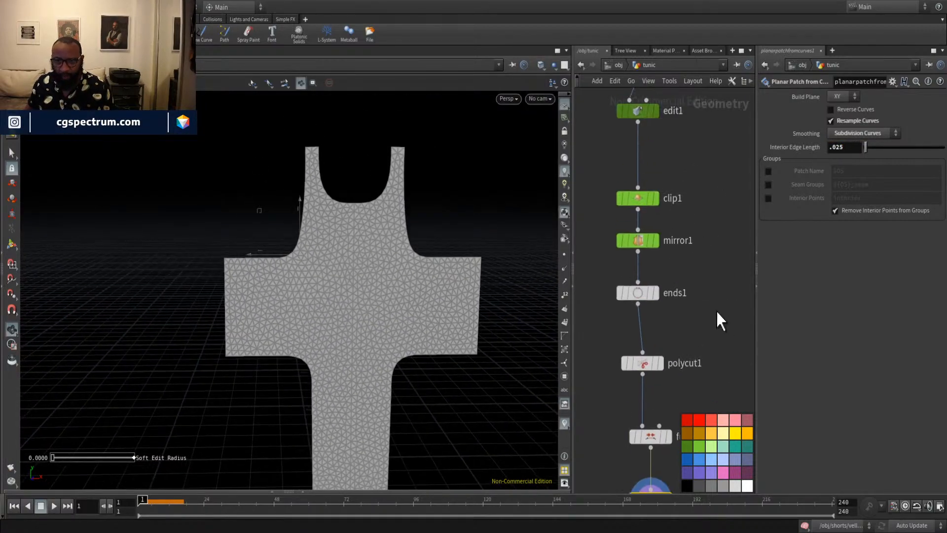
pyautogui.scroll(-3, 715, 313)
pyautogui.press('t')
pyautogui.moveTo(633, 116); pyautogui.dragTo(706, 170)
pyautogui.moveTo(628, 180); pyautogui.dragTo(689, 235)
pyautogui.moveTo(630, 231); pyautogui.dragTo(713, 348)
pyautogui.press('Escape')
pyautogui.moveTo(340, 212); pyautogui.dragTo(407, 274)
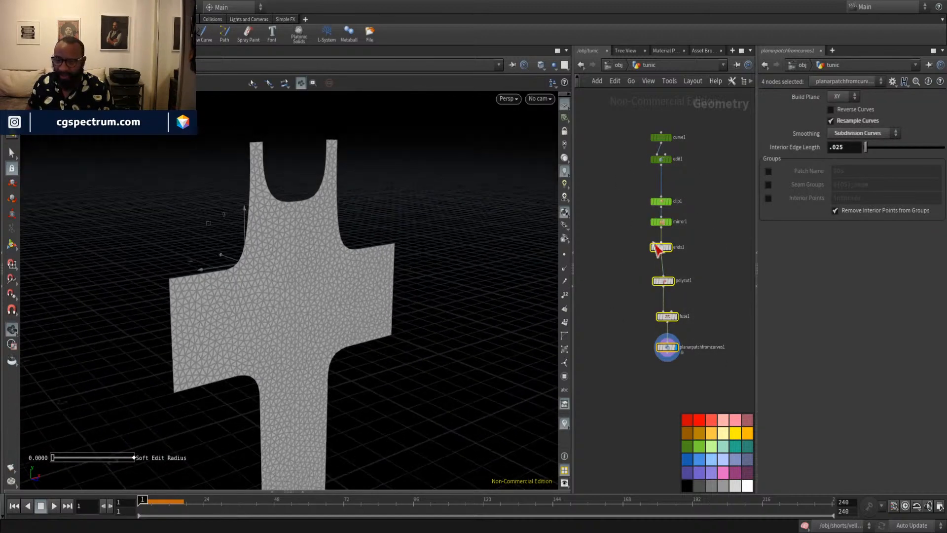
# Select the complete tunic node chain, and reduce the selection to the planar patch node.
pyautogui.moveTo(670, 218); pyautogui.dragTo(685, 258, button='middle')
pyautogui.scroll(-3, 680, 262)
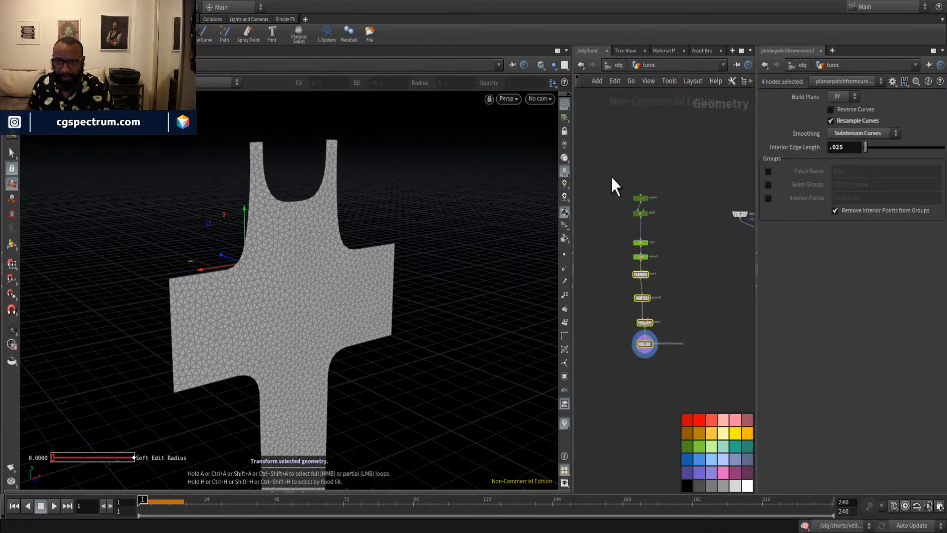
pyautogui.moveTo(613, 186); pyautogui.dragTo(735, 300)
pyautogui.scroll(3, 667, 350)
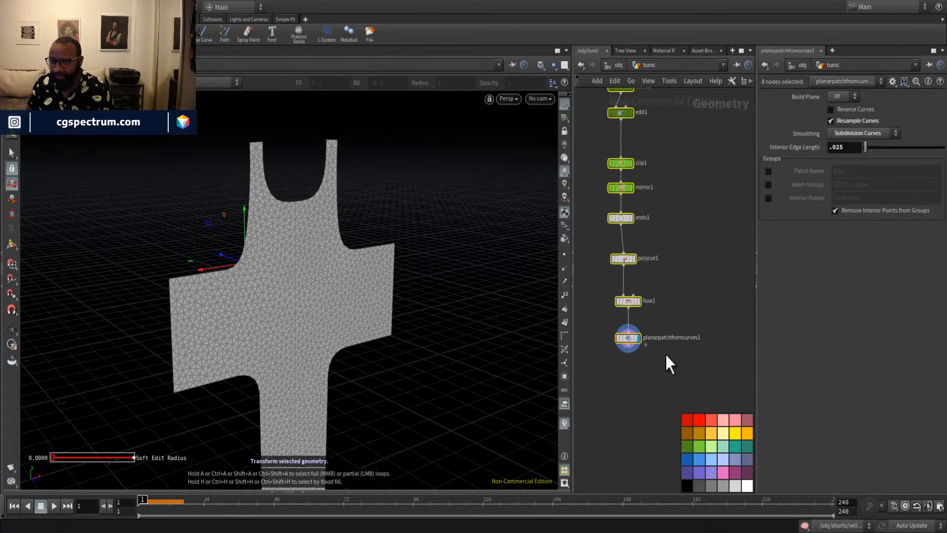
pyautogui.click(681, 332)
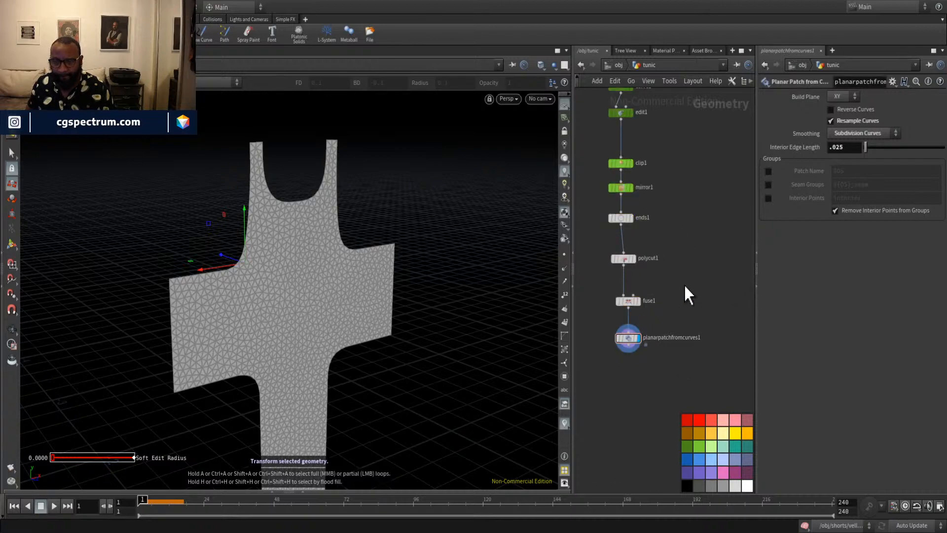
# Move the planar patch node slightly lower beneath fuse1 in the network.
pyautogui.moveTo(687, 294); pyautogui.dragTo(705, 343, button='middle')
pyautogui.moveTo(654, 395); pyautogui.dragTo(729, 353)
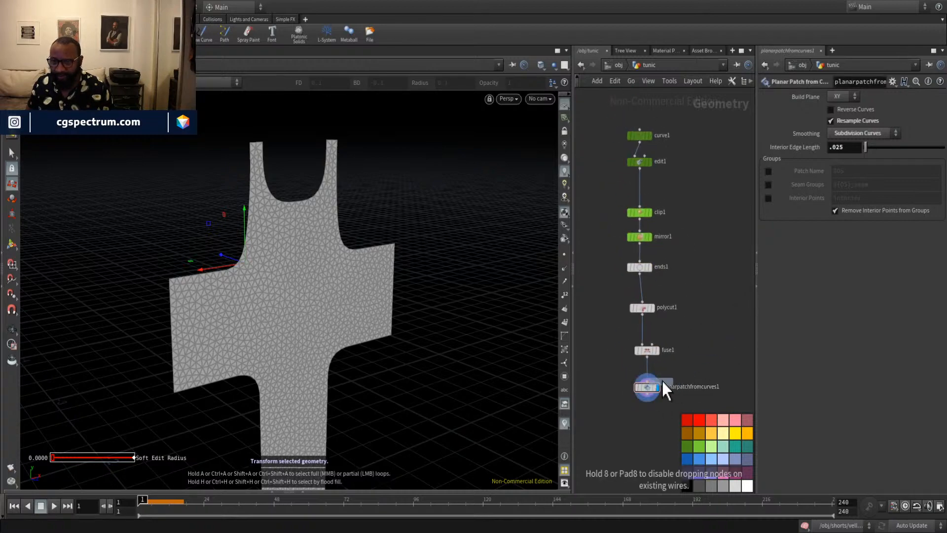
pyautogui.moveTo(662, 381); pyautogui.dragTo(663, 383)
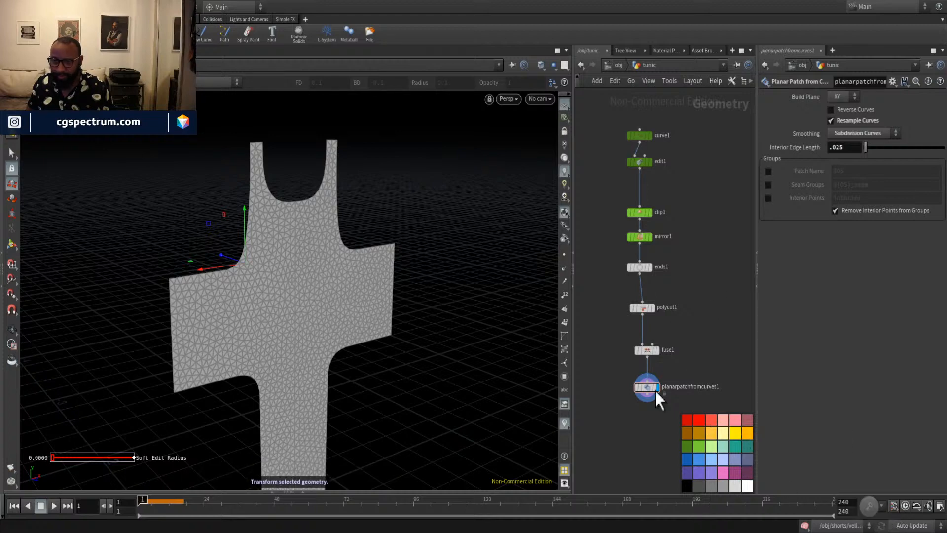
pyautogui.moveTo(651, 391); pyautogui.dragTo(706, 351)
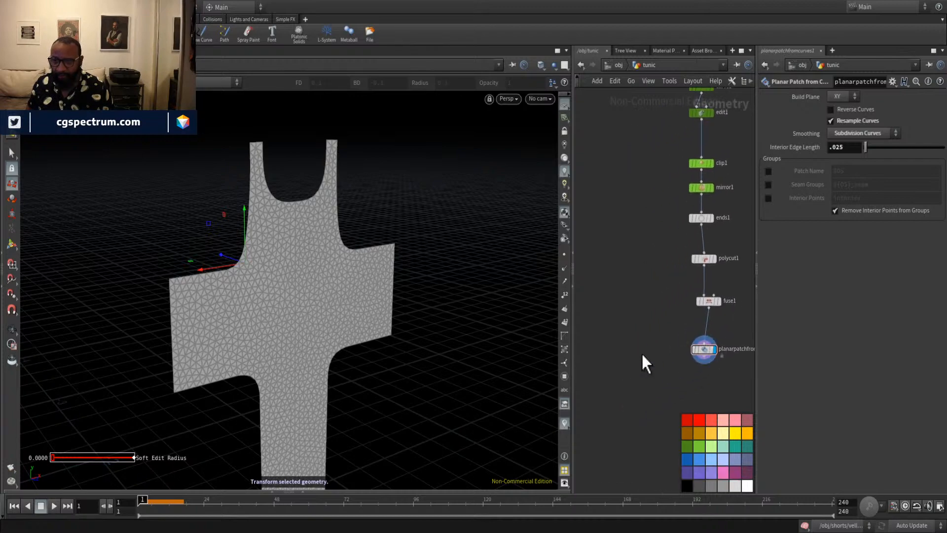
pyautogui.moveTo(652, 306); pyautogui.dragTo(556, 318, button='middle')
pyautogui.keyDown('shift'); pyautogui.moveTo(605, 362); pyautogui.dragTo(656, 355); pyautogui.keyUp('shift')
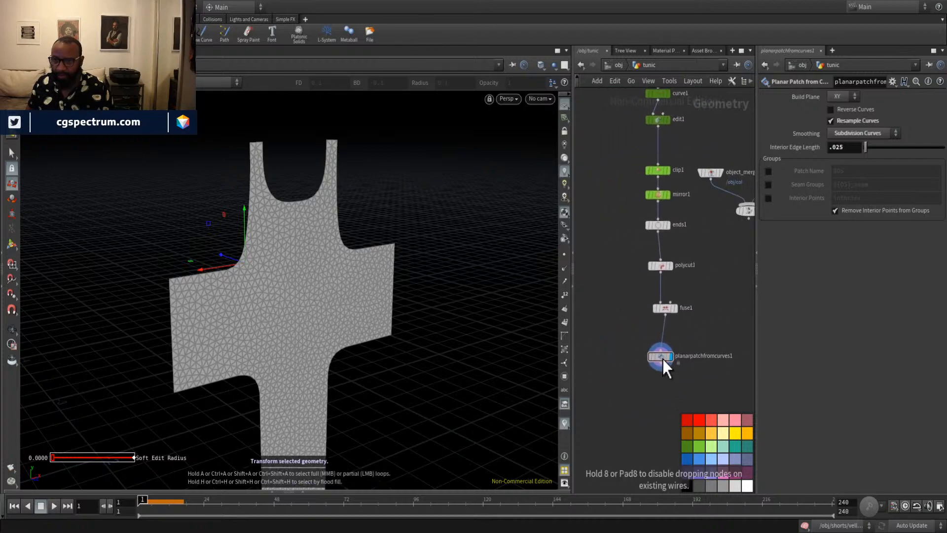
pyautogui.moveTo(717, 324); pyautogui.dragTo(649, 337, button='middle')
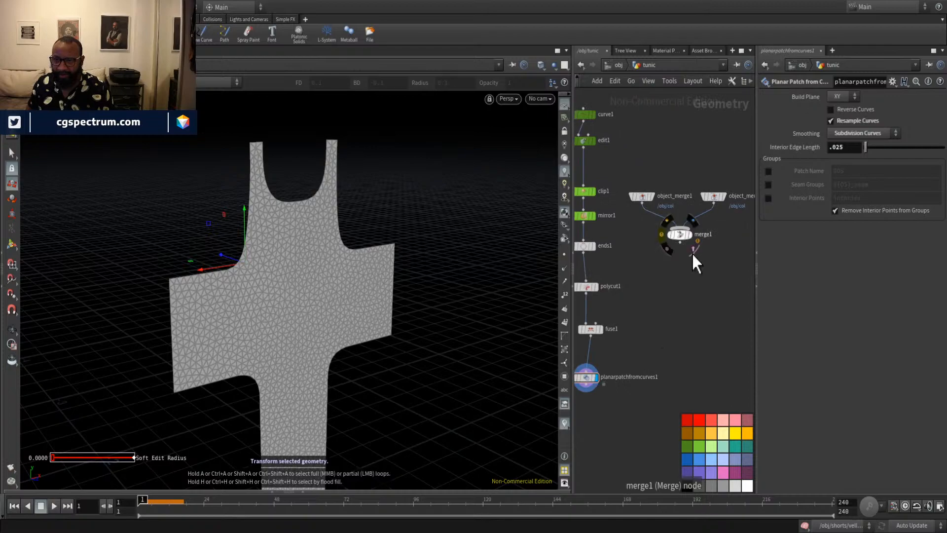
# Show the merge1 character body as a template reference around the tunic panel and check their alignment from the side.
pyautogui.click(691, 235)
pyautogui.press('Escape')
pyautogui.moveTo(306, 288); pyautogui.dragTo(406, 304)
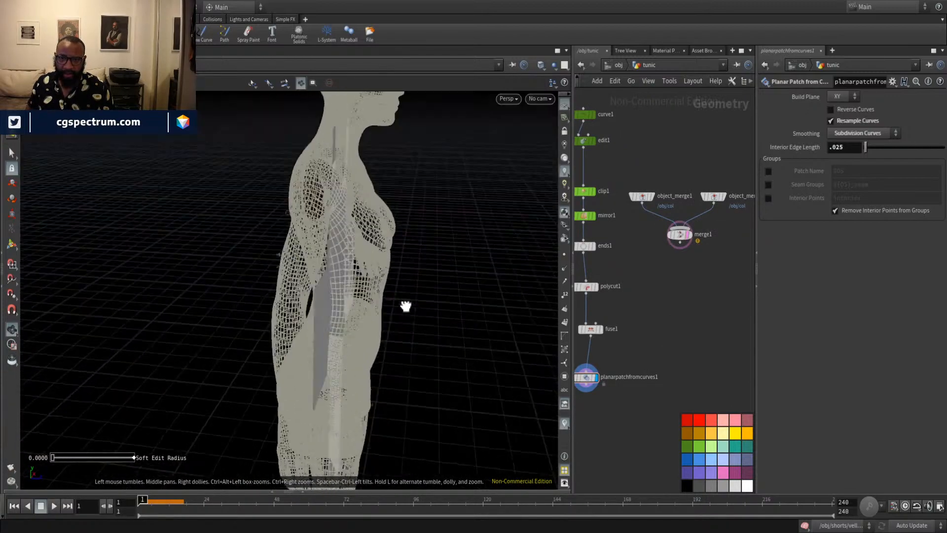
pyautogui.press('Return')
pyautogui.moveTo(698, 310); pyautogui.dragTo(802, 254, button='middle')
pyautogui.press('Escape')
pyautogui.moveTo(298, 207); pyautogui.dragTo(306, 238)
pyautogui.moveTo(707, 362); pyautogui.dragTo(646, 366, button='middle')
pyautogui.scroll(3, 645, 366)
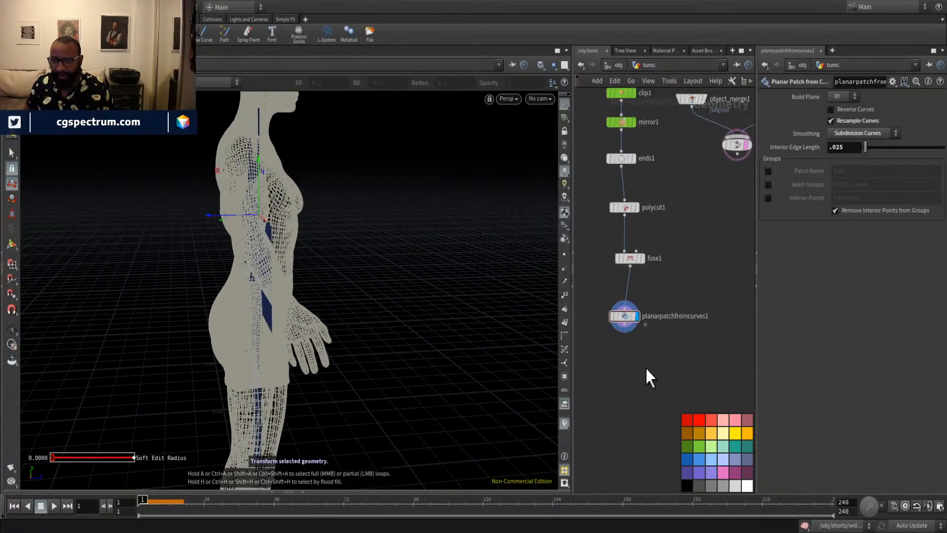
# Align the planar patch node beneath fuse1, then add a displayed Transform node connected to its output.
pyautogui.moveTo(623, 309); pyautogui.dragTo(630, 295)
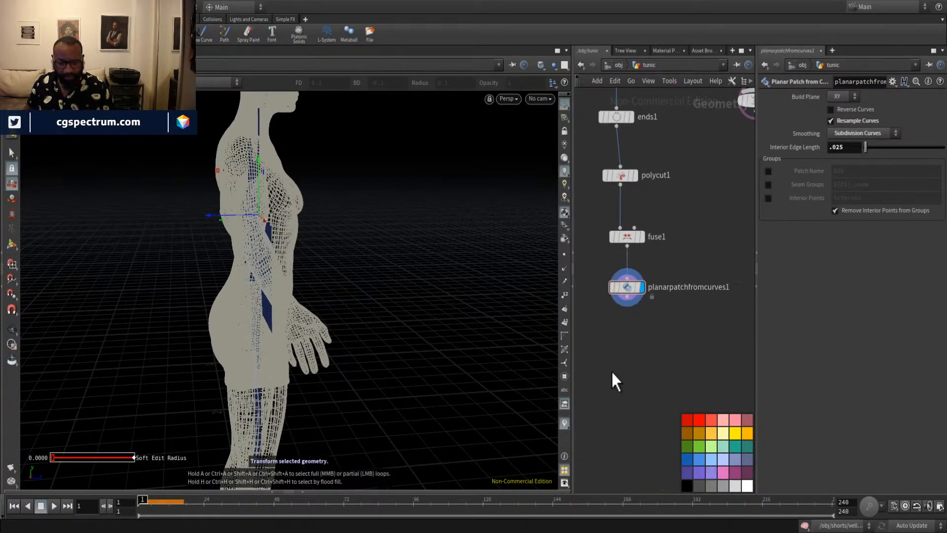
pyautogui.press('Tab')
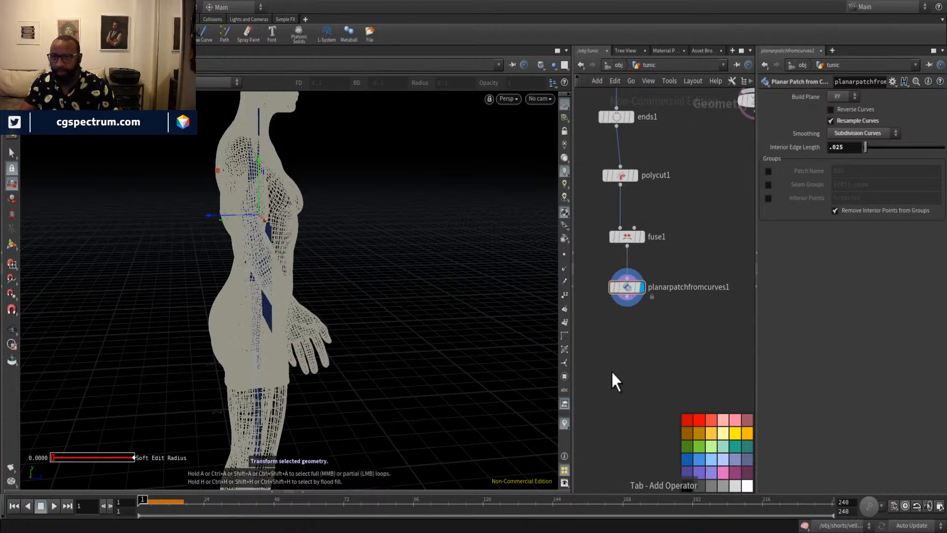
pyautogui.click(612, 370)
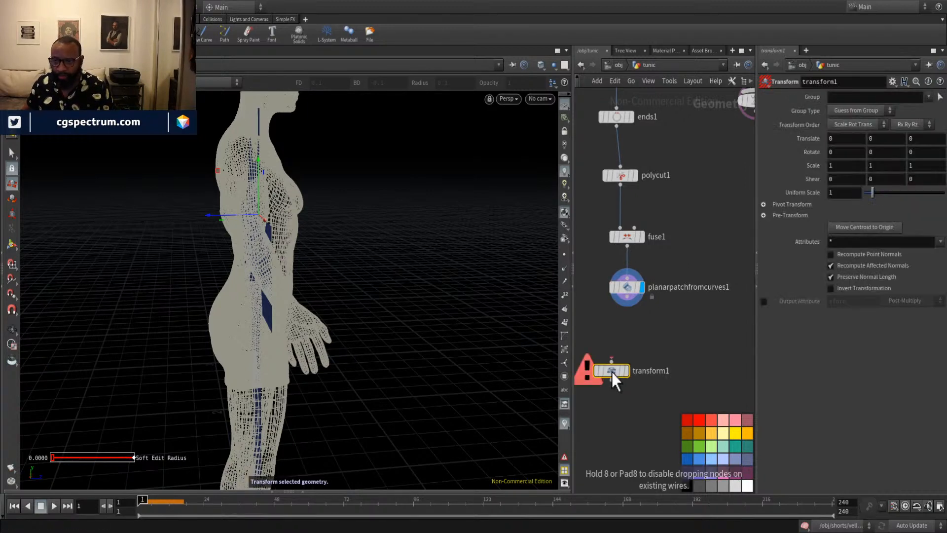
pyautogui.moveTo(622, 368); pyautogui.dragTo(642, 359)
pyautogui.moveTo(628, 303); pyautogui.dragTo(626, 350)
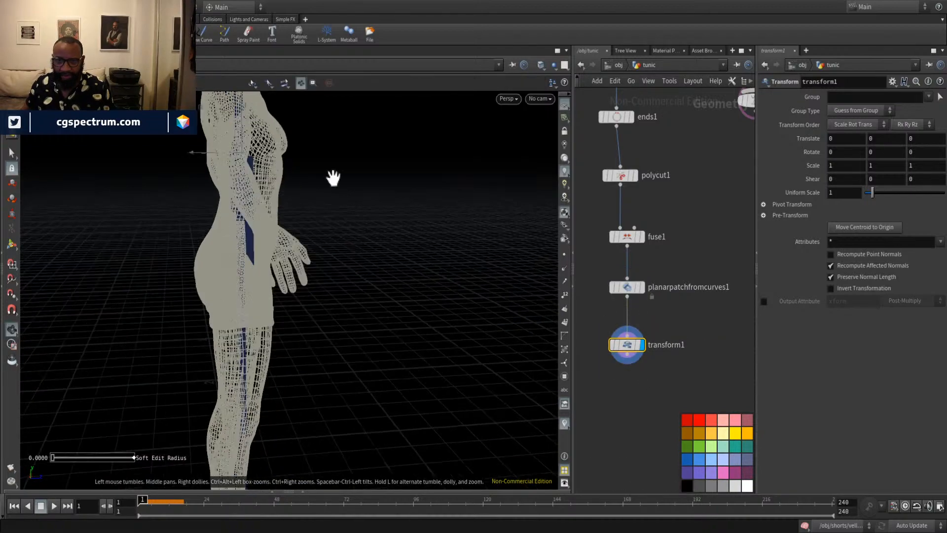
# Move the tunic panel forward in front of the body with transform1, to a Z translate of about 0.192.
pyautogui.keyDown('alt'); pyautogui.moveTo(328, 176); pyautogui.dragTo(285, 269); pyautogui.keyUp('alt')
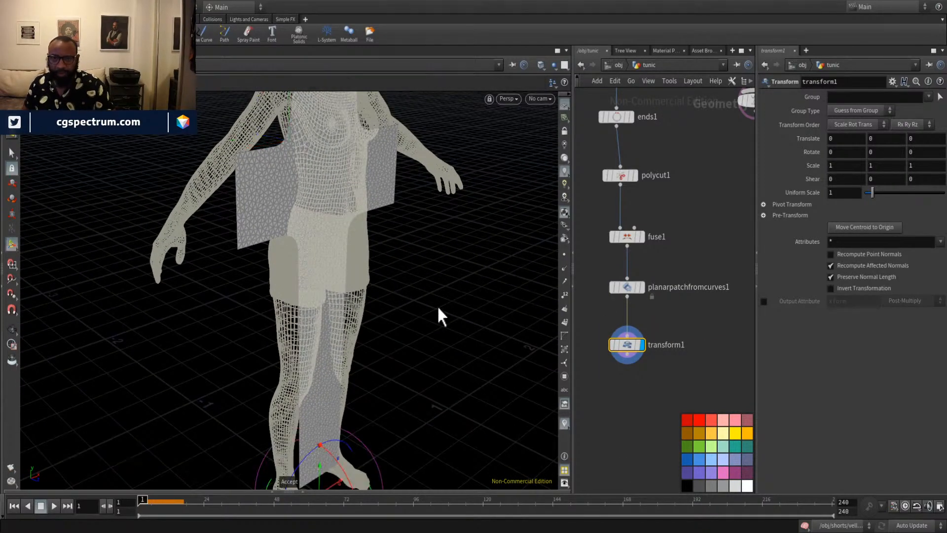
pyautogui.press('Escape')
pyautogui.moveTo(452, 332); pyautogui.dragTo(371, 318)
pyautogui.moveTo(369, 340); pyautogui.dragTo(386, 311, button='middle')
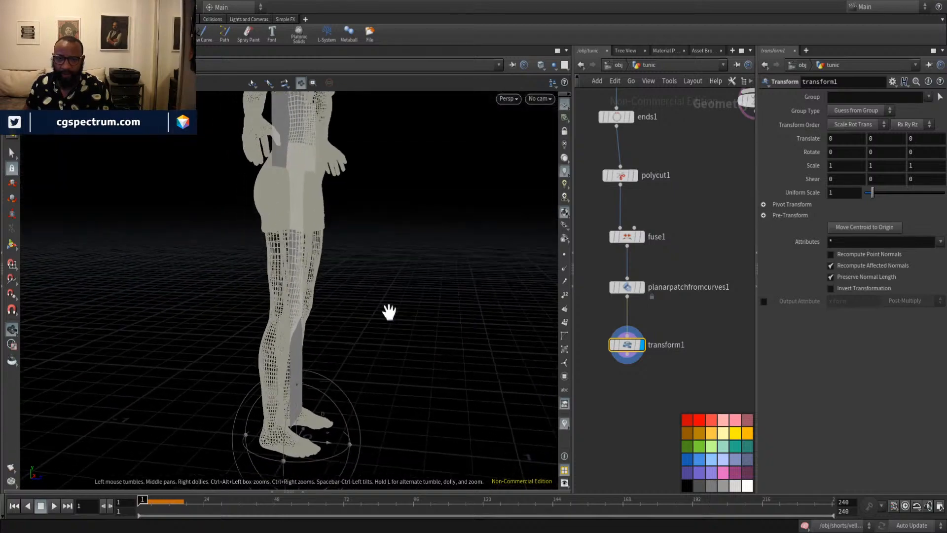
pyautogui.press('Return')
pyautogui.press('Escape')
pyautogui.press('Return')
pyautogui.moveTo(327, 439); pyautogui.dragTo(391, 395)
pyautogui.press('Escape')
pyautogui.press('Return')
pyautogui.moveTo(371, 450); pyautogui.dragTo(361, 450)
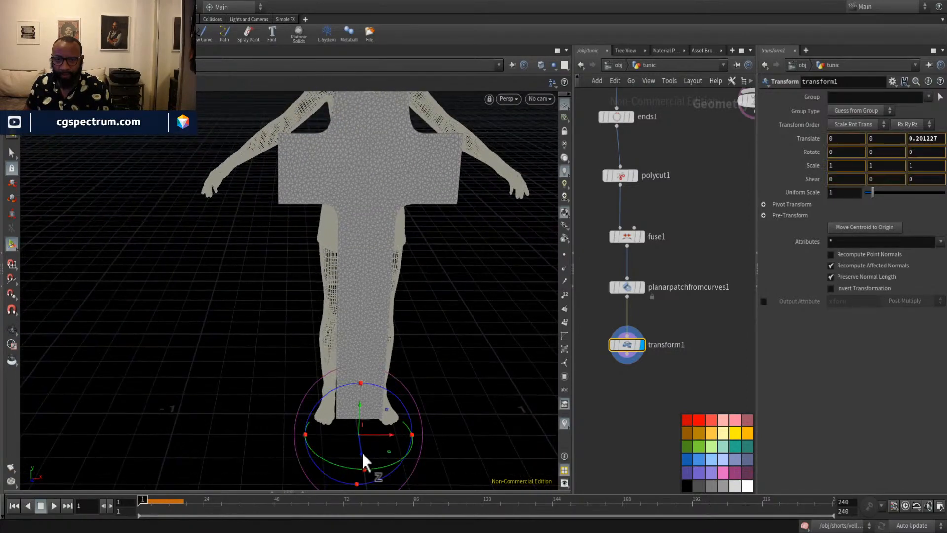
pyautogui.press('Escape')
pyautogui.moveTo(387, 422); pyautogui.dragTo(324, 215)
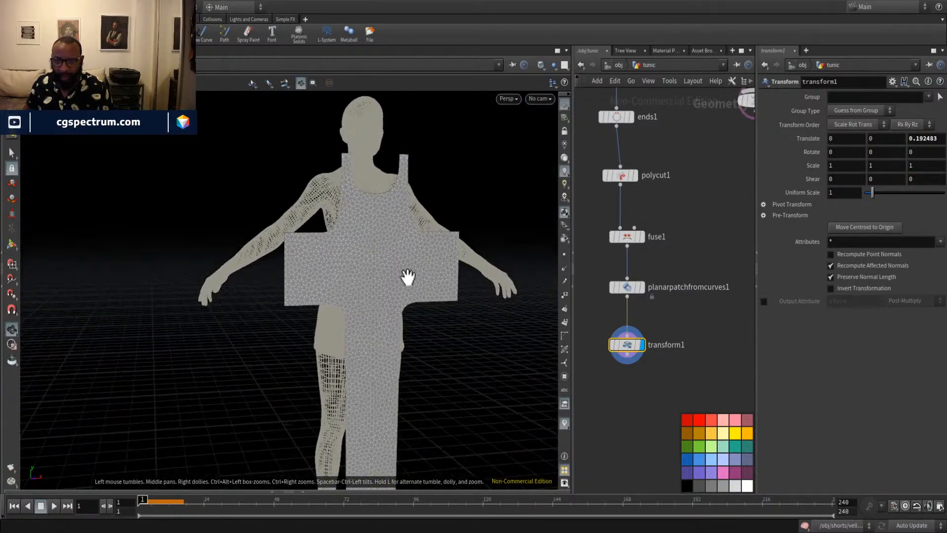
pyautogui.moveTo(372, 173); pyautogui.dragTo(432, 258)
pyautogui.press('Return')
# In edit1, select sleeve and underarm points 6-8 and raise them about 0.061 in Y.
pyautogui.moveTo(707, 159); pyautogui.dragTo(620, 279, button='middle')
pyautogui.click(632, 260)
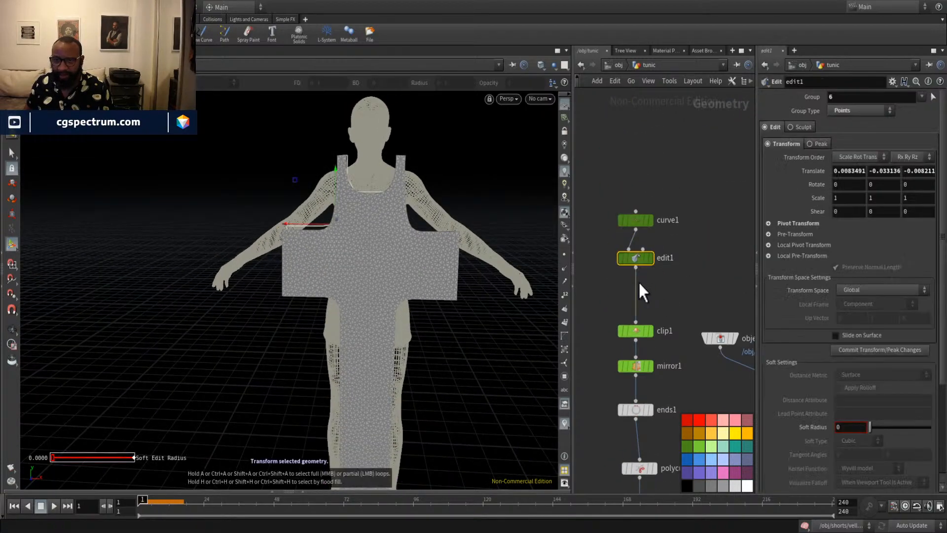
pyautogui.moveTo(413, 250)
pyautogui.mouseDown()
pyautogui.moveTo(417, 280)
pyautogui.moveTo(415, 262)
pyautogui.mouseUp()
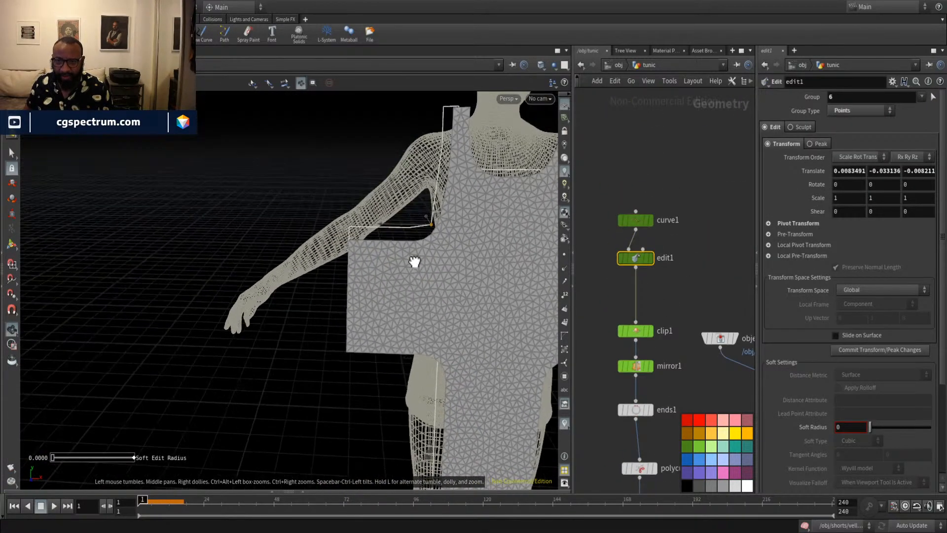
pyautogui.press('Return')
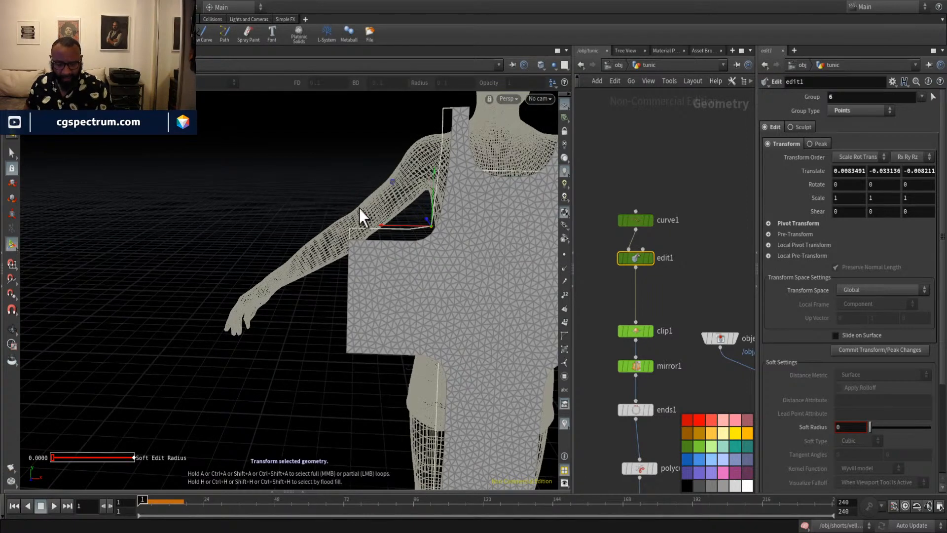
pyautogui.press('s')
pyautogui.moveTo(326, 212); pyautogui.dragTo(461, 254)
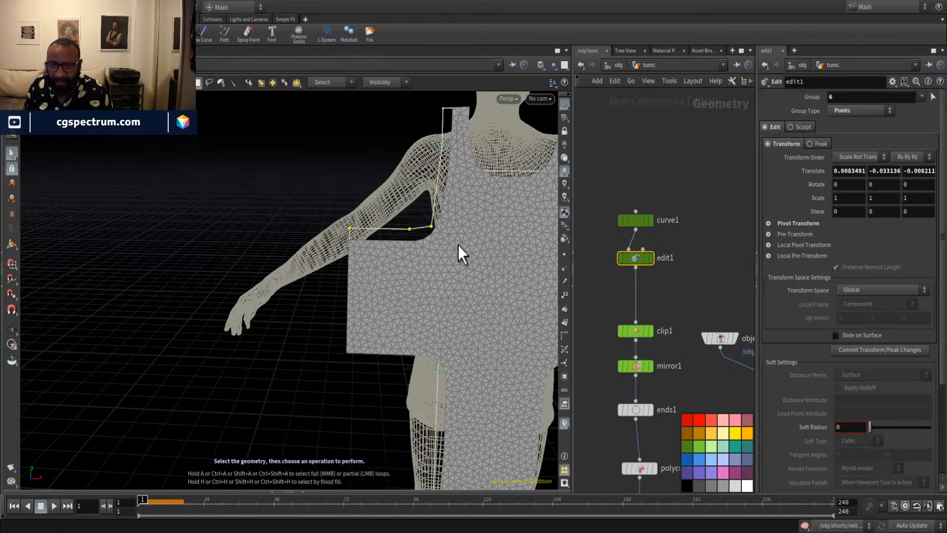
pyautogui.press('Return')
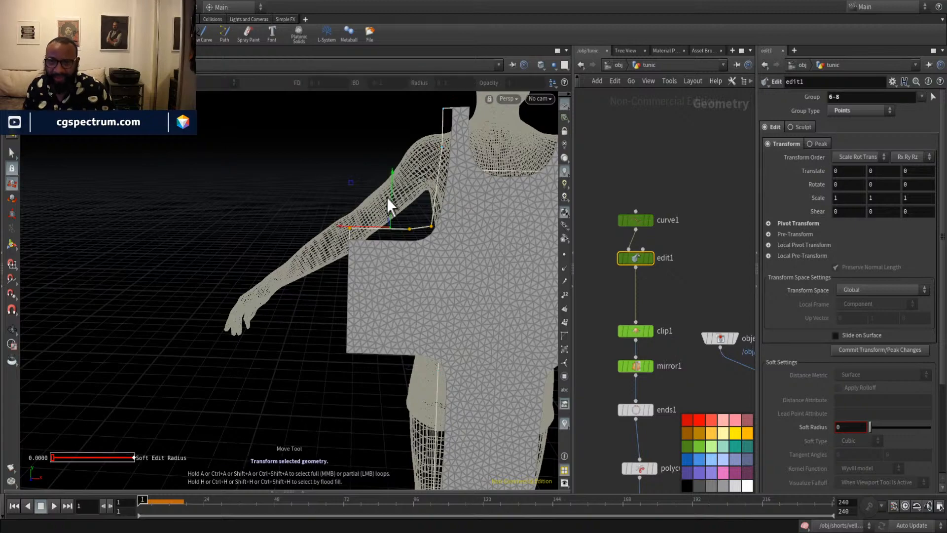
pyautogui.moveTo(393, 178); pyautogui.dragTo(395, 156)
pyautogui.keyDown('alt'); pyautogui.moveTo(408, 192); pyautogui.dragTo(420, 163); pyautogui.keyUp('alt')
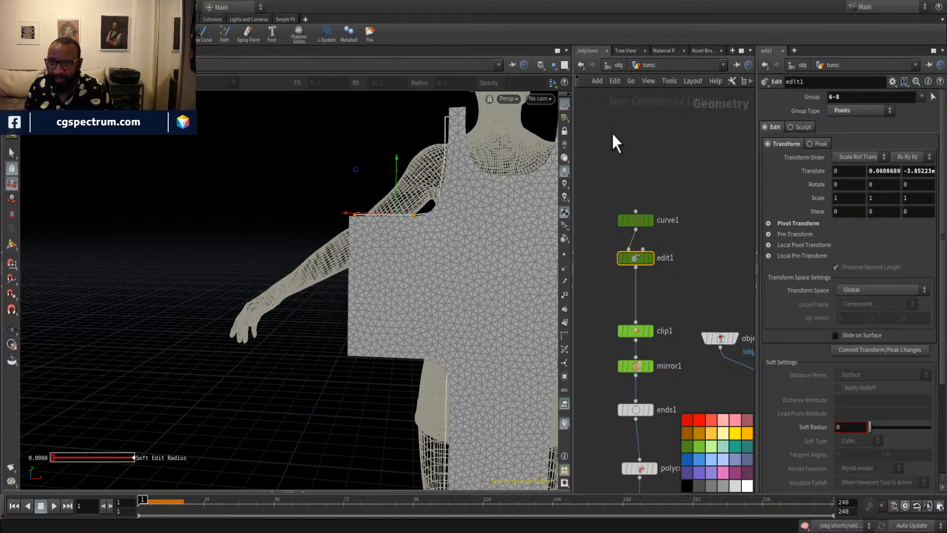
# Fine-tune the height of points 6-8 in the front view to a Y translate of about 0.062.
pyautogui.hotkey('space', '3')
pyautogui.scroll(5, 503, 355)
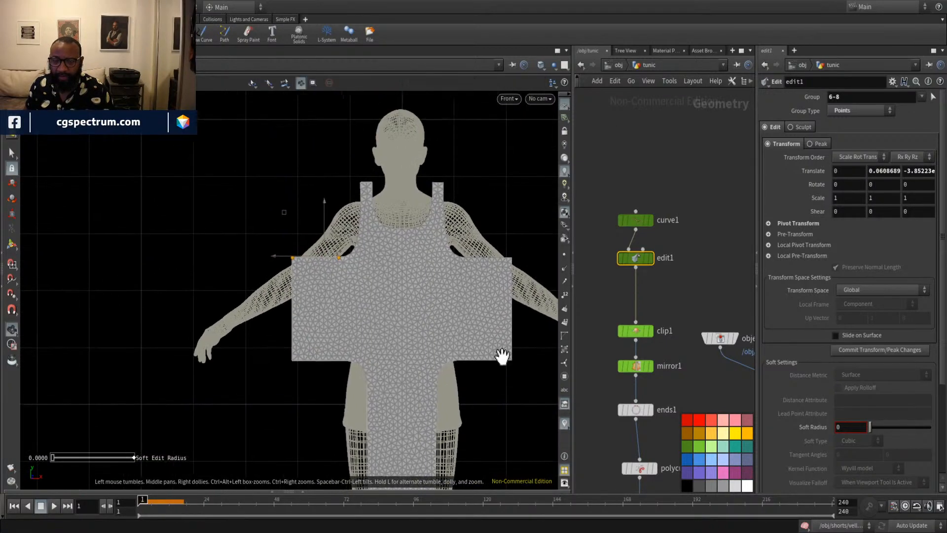
pyautogui.scroll(2, 406, 269)
pyautogui.moveTo(257, 196)
pyautogui.mouseDown()
pyautogui.moveTo(251, 182)
pyautogui.moveTo(251, 190)
pyautogui.mouseUp()
pyautogui.keyDown('alt'); pyautogui.moveTo(381, 202); pyautogui.dragTo(365, 243, button='middle'); pyautogui.keyUp('alt')
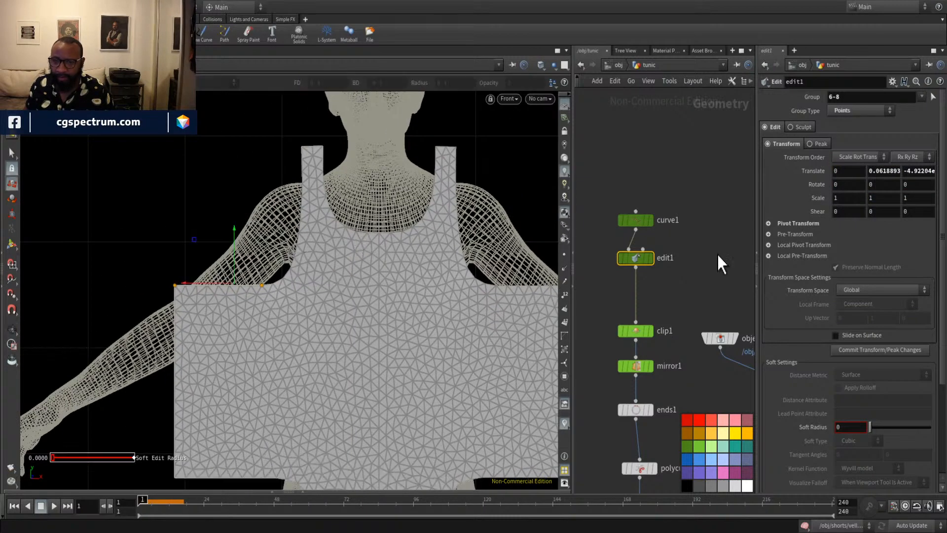
# Display the mirror1 output as the flat mirrored outline while keeping edit1 selected for point editing.
pyautogui.moveTo(653, 331)
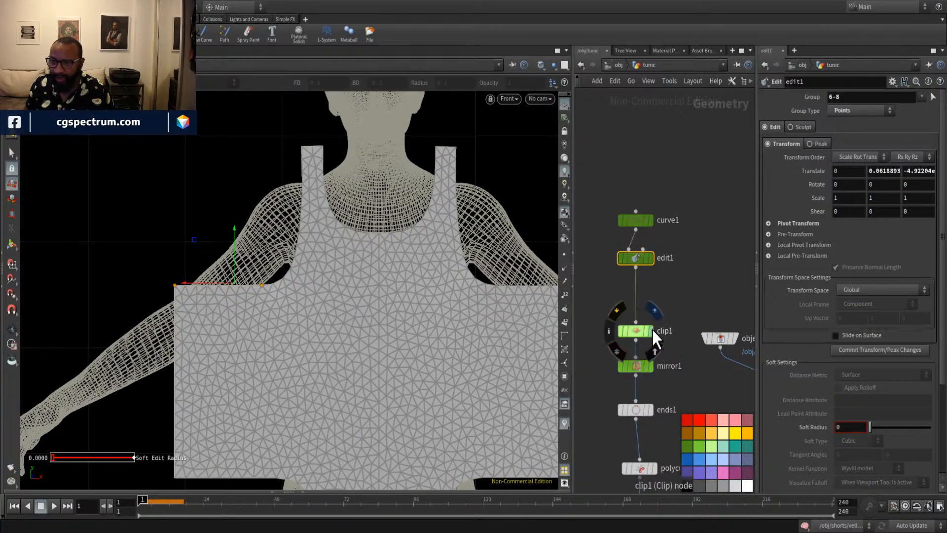
pyautogui.click(652, 366)
pyautogui.scroll(3, 238, 196)
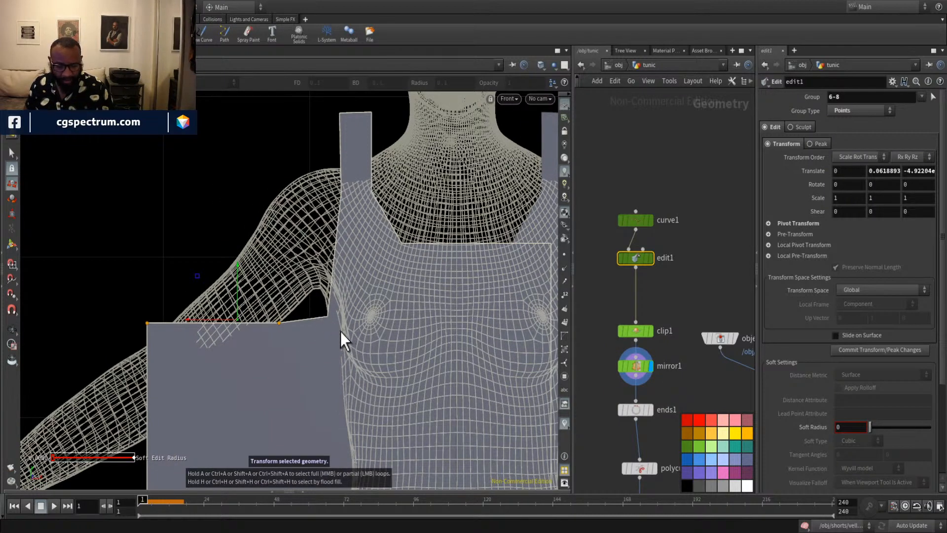
pyautogui.press('s')
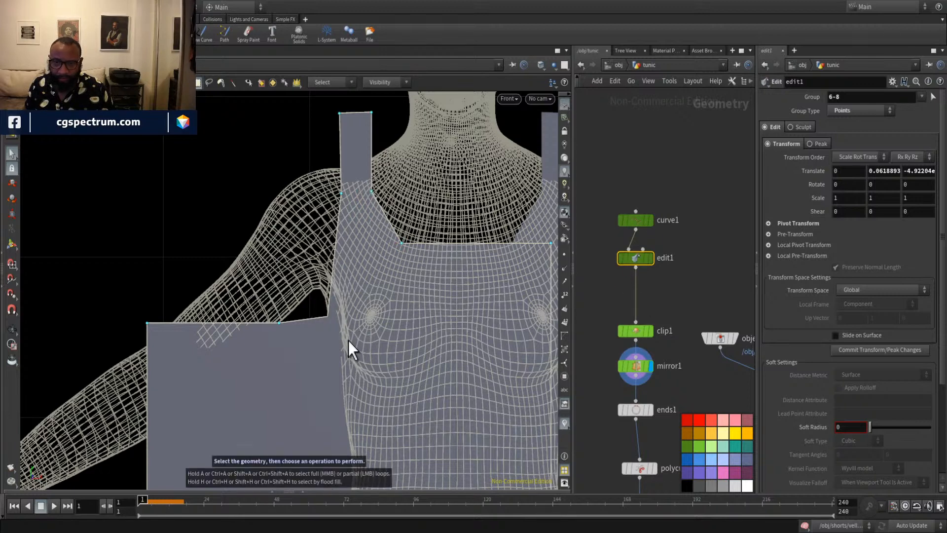
pyautogui.click(356, 351)
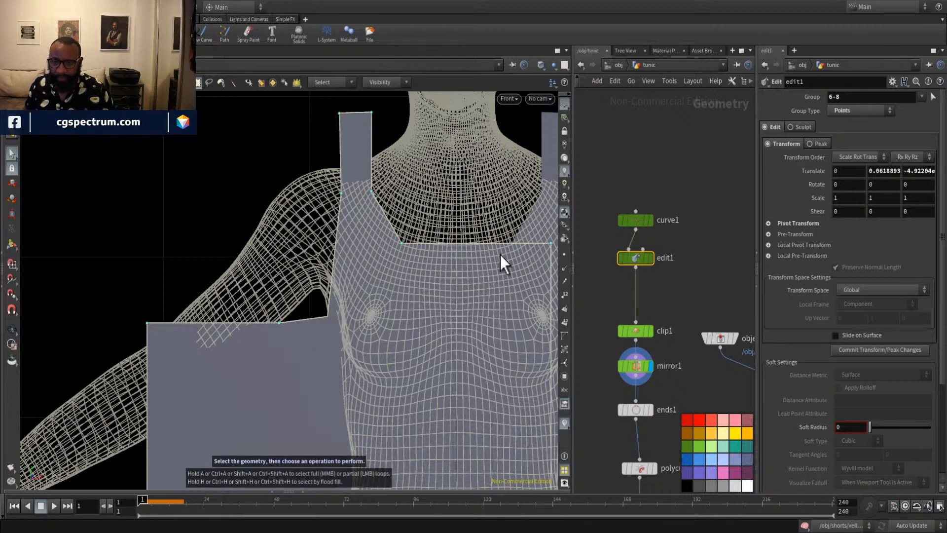
pyautogui.keyDown('alt'); pyautogui.moveTo(405, 241); pyautogui.dragTo(346, 230, button='middle'); pyautogui.keyUp('alt')
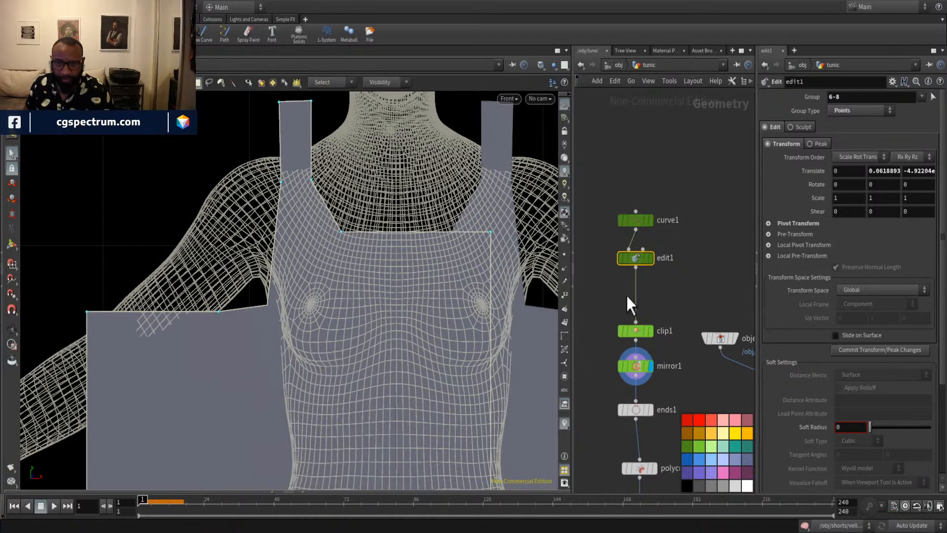
pyautogui.click(639, 331)
pyautogui.click(637, 257)
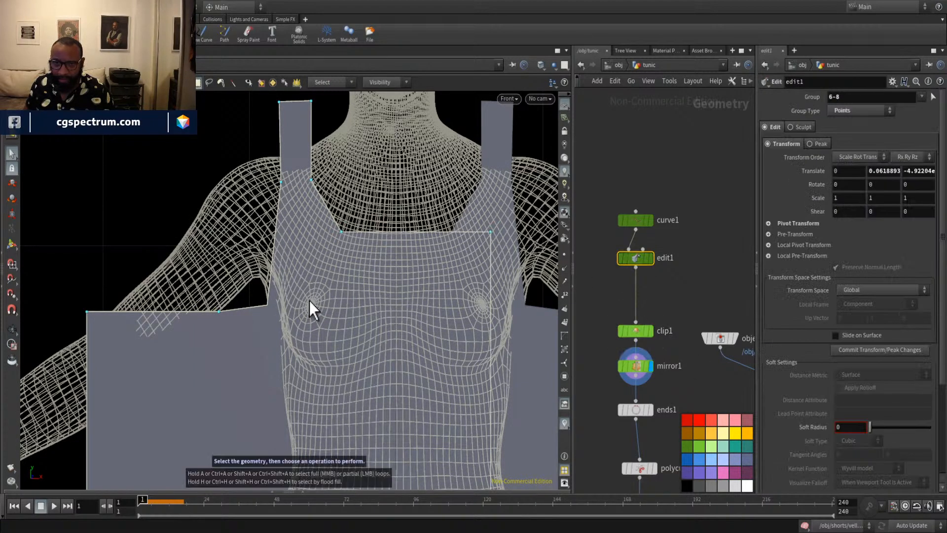
# Select underarm corner point 6 and move it about -0.004 in X and 0.013 in Y.
pyautogui.moveTo(62, 288); pyautogui.dragTo(266, 356)
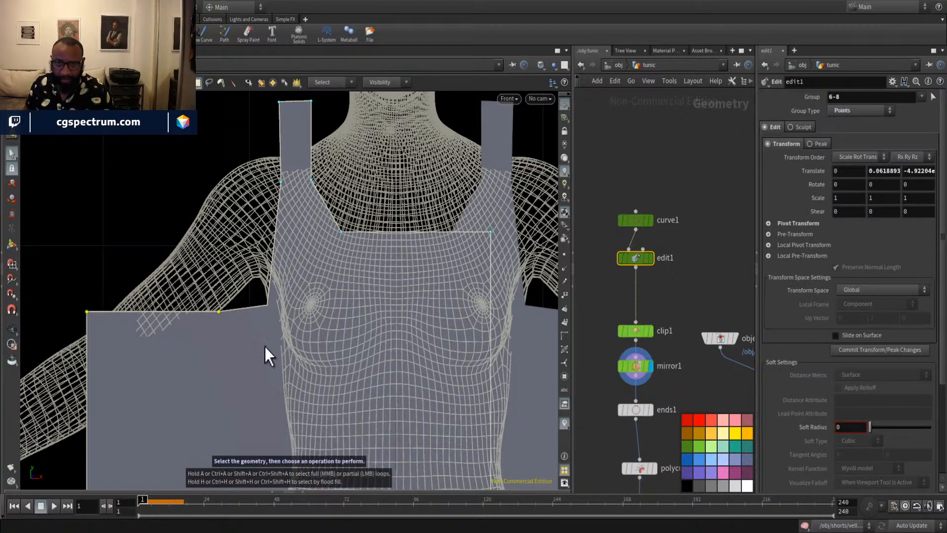
pyautogui.click(255, 322)
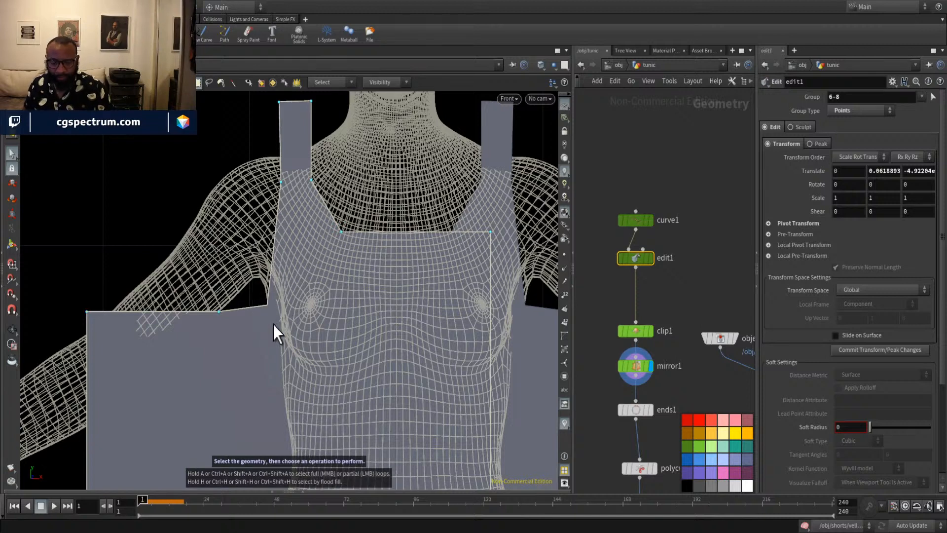
pyautogui.press('t')
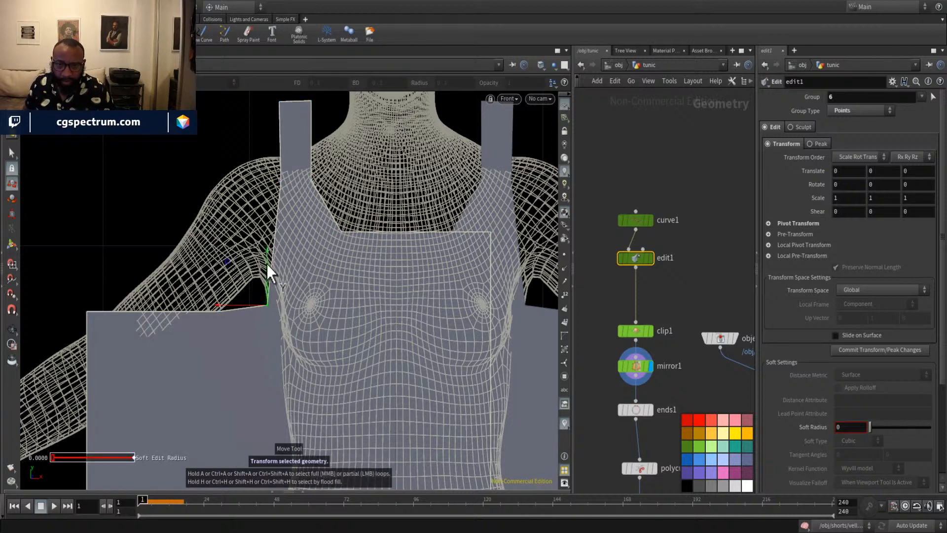
pyautogui.moveTo(269, 272); pyautogui.dragTo(274, 251)
pyautogui.moveTo(222, 300); pyautogui.dragTo(222, 309)
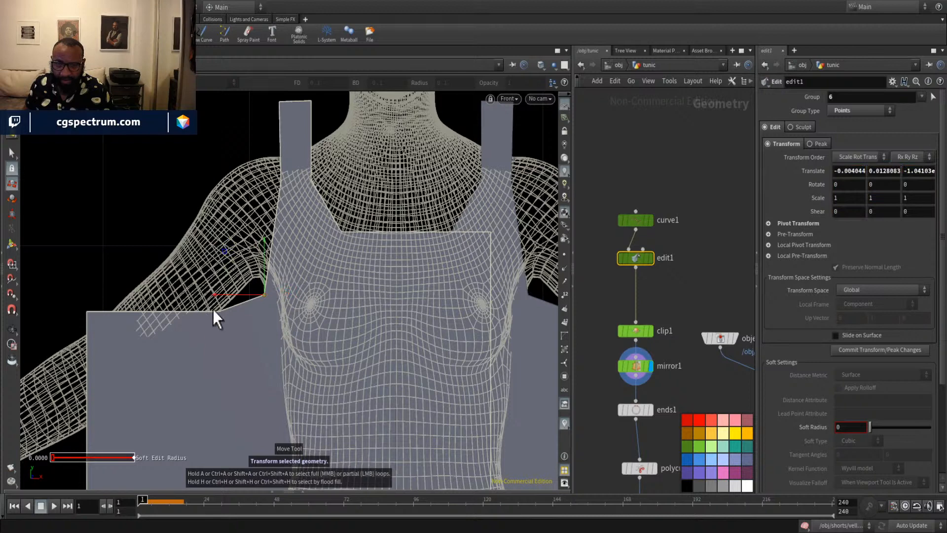
# Select point 7 on the sleeve's upper edge and slide it about 0.036 in X toward the underarm.
pyautogui.press('s')
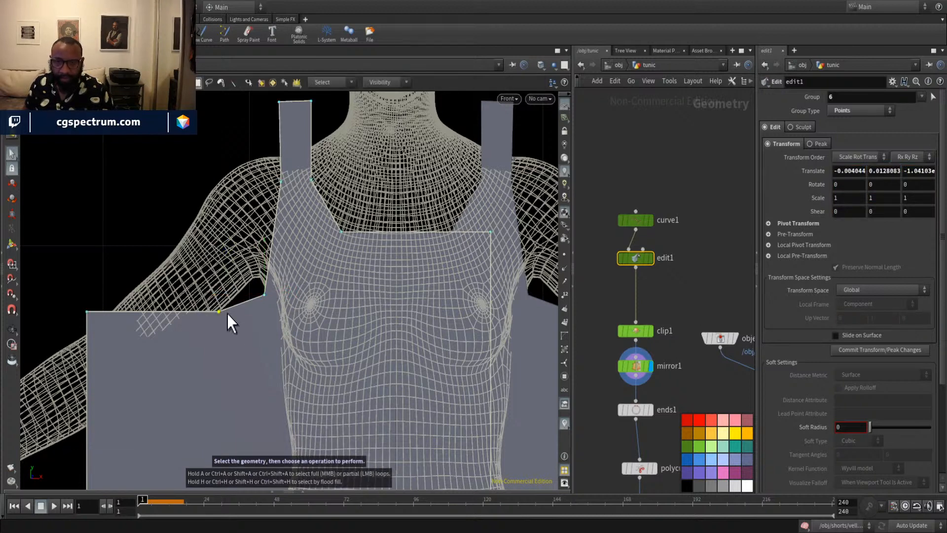
pyautogui.click(217, 310)
pyautogui.press('Return')
pyautogui.moveTo(182, 318); pyautogui.dragTo(193, 316)
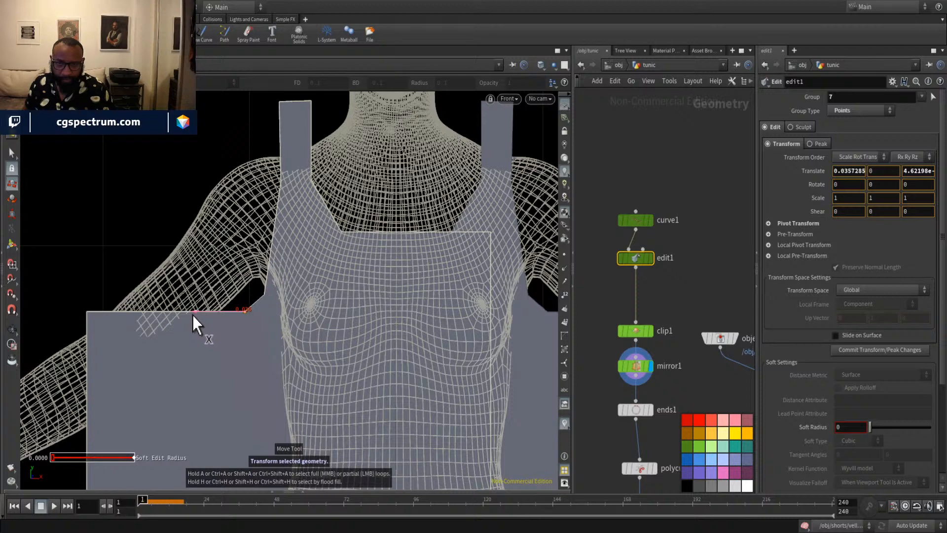
# Select points 2 and 5 at the base of the shoulder strap and raise them about 0.018 in Y.
pyautogui.keyDown('alt'); pyautogui.moveTo(276, 208); pyautogui.dragTo(232, 273, button='middle'); pyautogui.keyUp('alt')
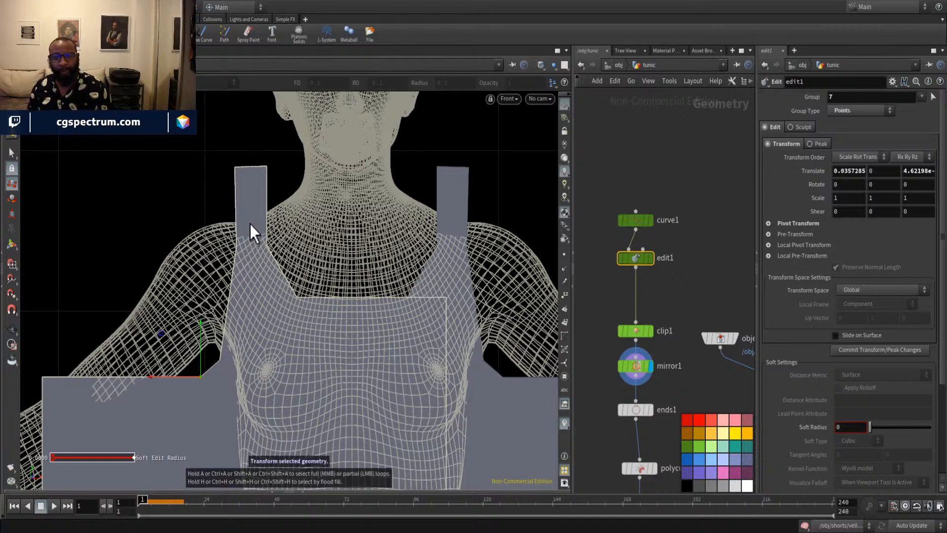
pyautogui.press('s')
pyautogui.moveTo(180, 205); pyautogui.dragTo(310, 288)
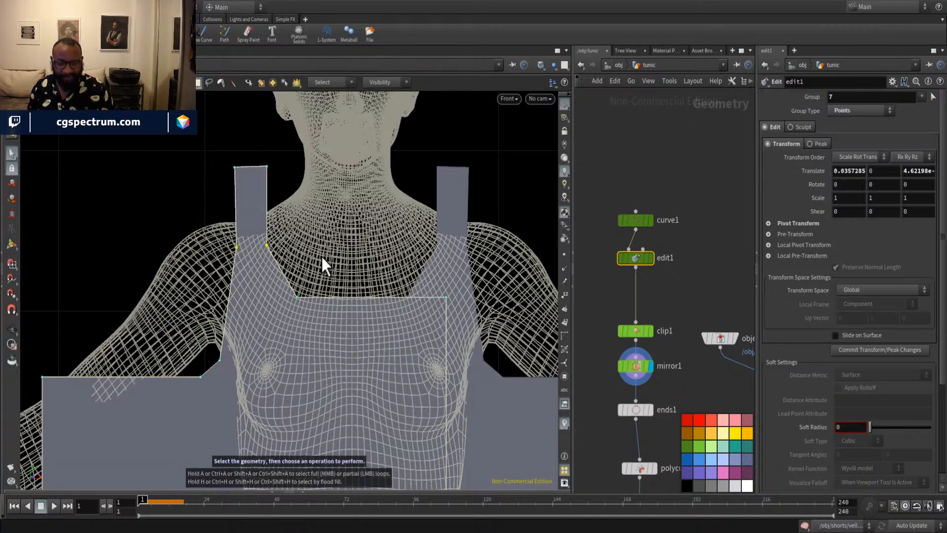
pyautogui.press('t')
pyautogui.moveTo(253, 200)
pyautogui.mouseDown()
pyautogui.moveTo(258, 169)
pyautogui.moveTo(252, 205)
pyautogui.moveTo(250, 185)
pyautogui.mouseUp()
# Display the transform1 output and inspect the reshaped tunic panel against the body in the perspective view.
pyautogui.keyDown('alt'); pyautogui.moveTo(277, 213); pyautogui.dragTo(255, 159, button='middle'); pyautogui.keyUp('alt')
pyautogui.moveTo(668, 383); pyautogui.dragTo(668, 144, button='middle')
pyautogui.moveTo(655, 229); pyautogui.dragTo(666, 173, button='middle')
pyautogui.click(668, 305)
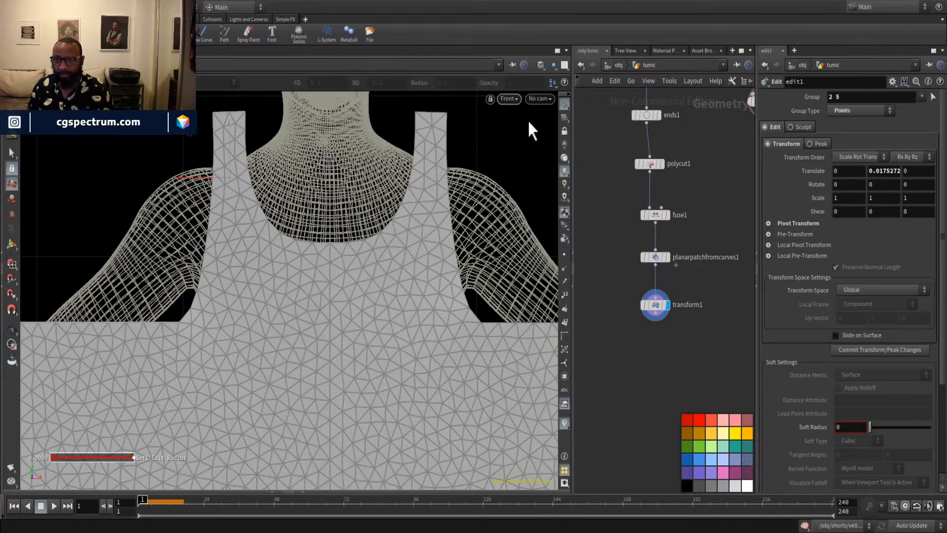
pyautogui.hotkey('space', '1')
pyautogui.moveTo(458, 215)
pyautogui.keyDown('alt'); pyautogui.mouseDown()
pyautogui.moveTo(550, 217)
pyautogui.moveTo(459, 229)
pyautogui.mouseUp(); pyautogui.keyUp('alt')
pyautogui.keyDown('alt'); pyautogui.moveTo(459, 229); pyautogui.dragTo(375, 237, button='middle'); pyautogui.keyUp('alt')
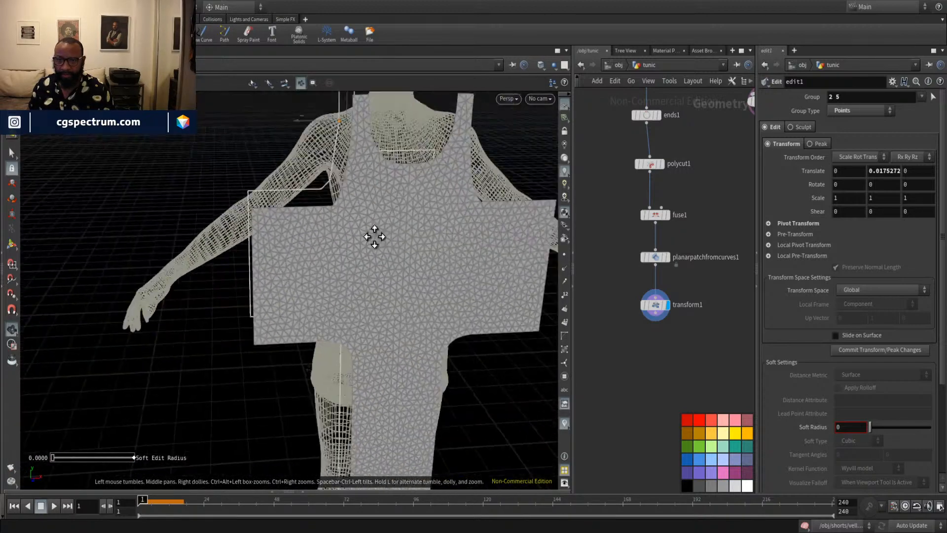
pyautogui.keyDown('alt'); pyautogui.moveTo(375, 237); pyautogui.dragTo(318, 214, button='right'); pyautogui.keyUp('alt')
pyautogui.keyDown('alt'); pyautogui.moveTo(318, 213); pyautogui.dragTo(352, 236); pyautogui.keyUp('alt')
pyautogui.moveTo(339, 255); pyautogui.dragTo(404, 238, button='middle')
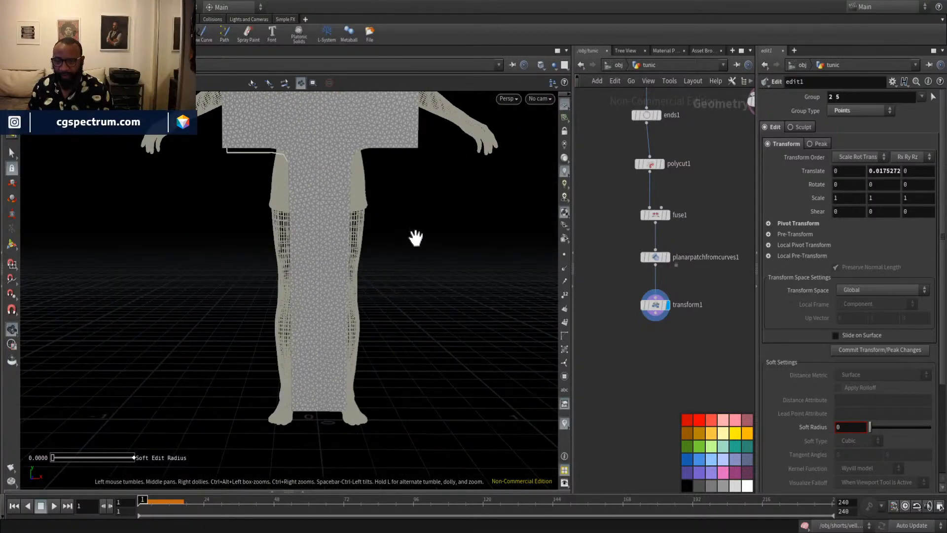
# Enable the patch name group as $OS and the seam groups as ${OS}_seam on planarpatchfromcurves1.
pyautogui.press('Return')
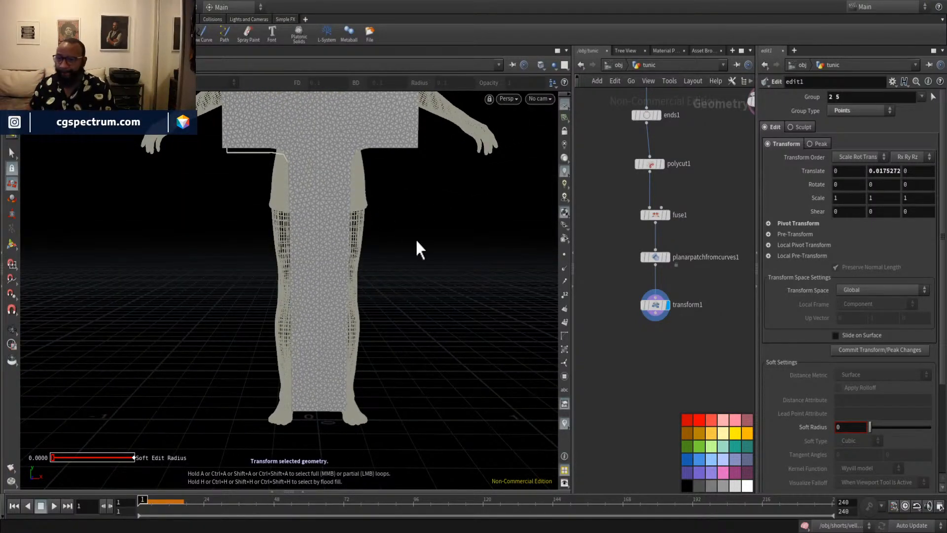
pyautogui.hotkey('space', 'h')
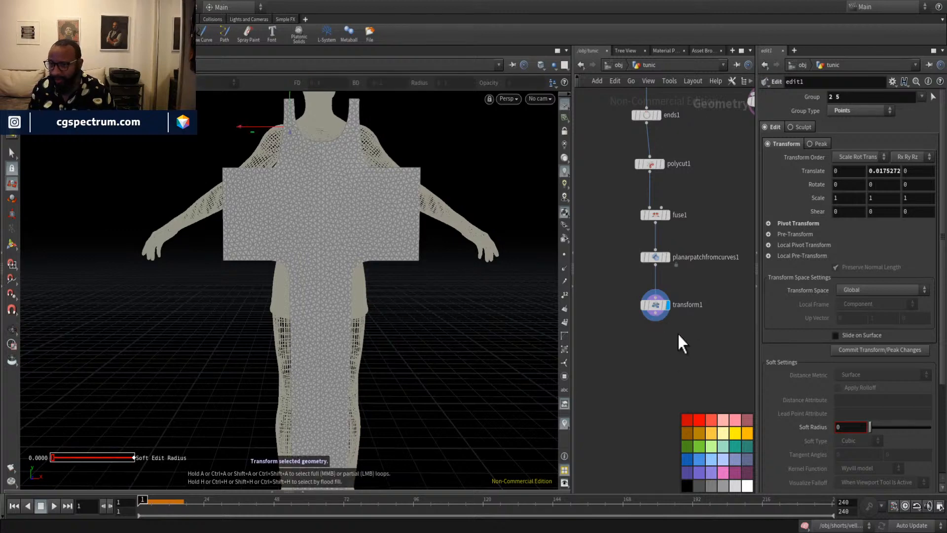
pyautogui.click(656, 259)
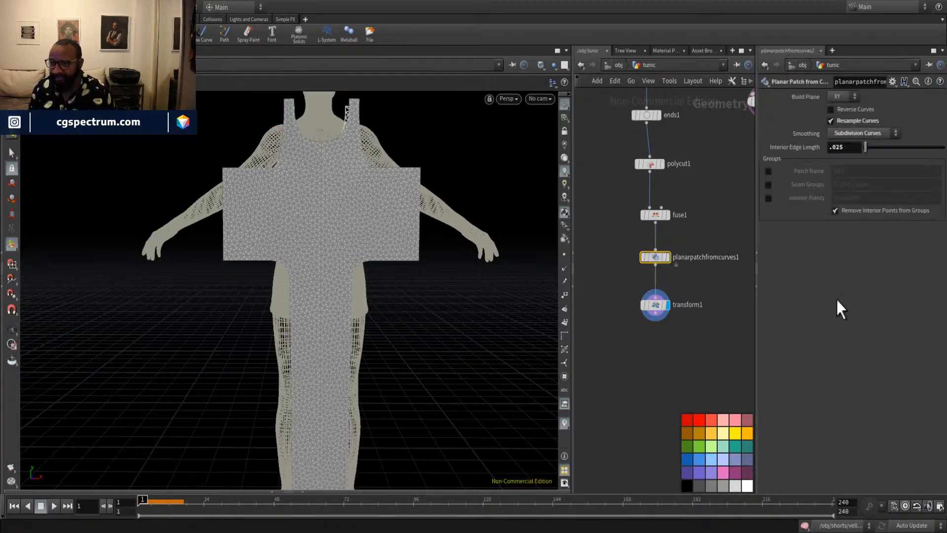
pyautogui.click(768, 185)
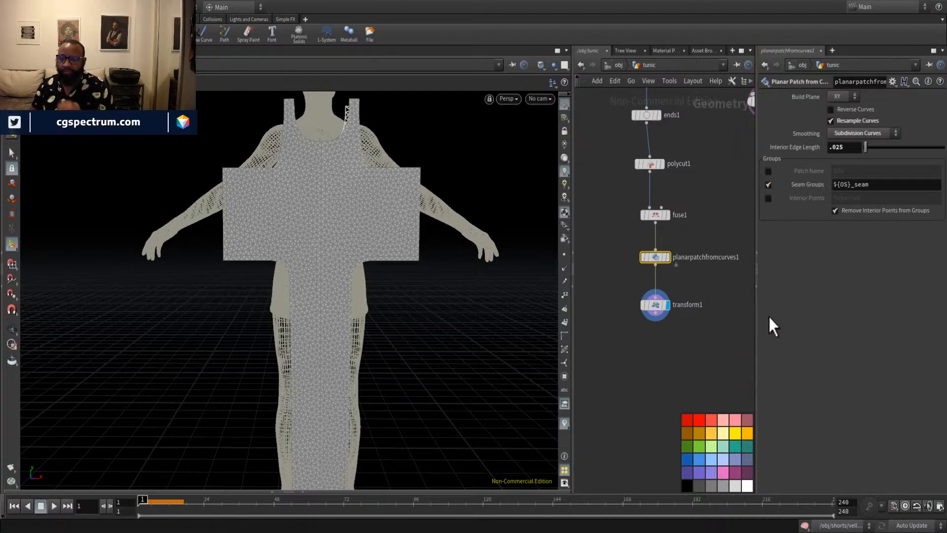
pyautogui.moveTo(431, 276); pyautogui.dragTo(376, 303)
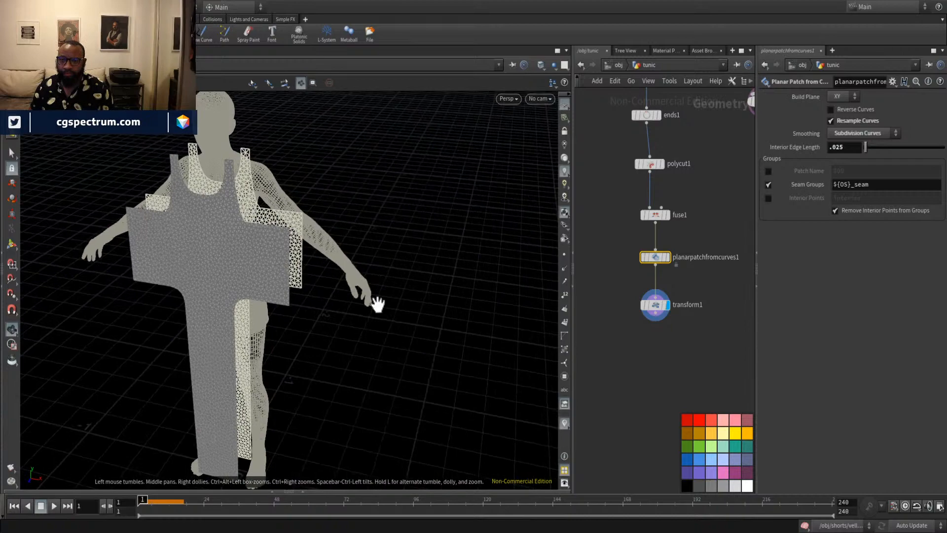
pyautogui.click(768, 170)
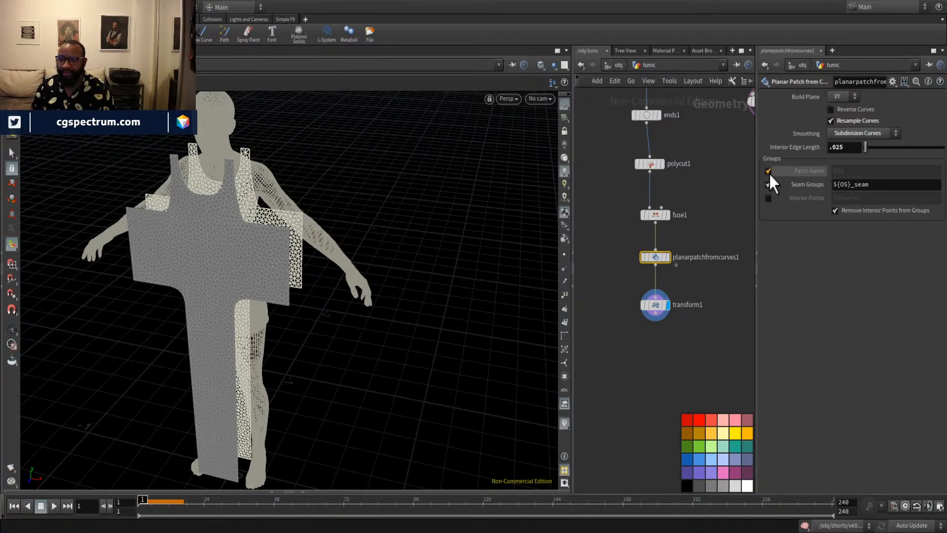
pyautogui.moveTo(339, 260); pyautogui.dragTo(414, 267)
# Rename the transform1 node as tunic_front.
pyautogui.doubleClick(688, 305)
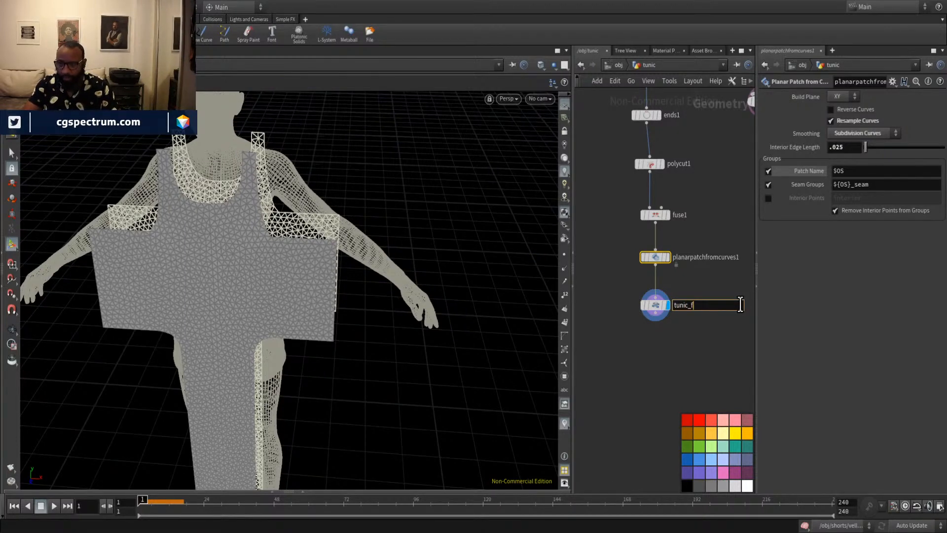
pyautogui.press('Return')
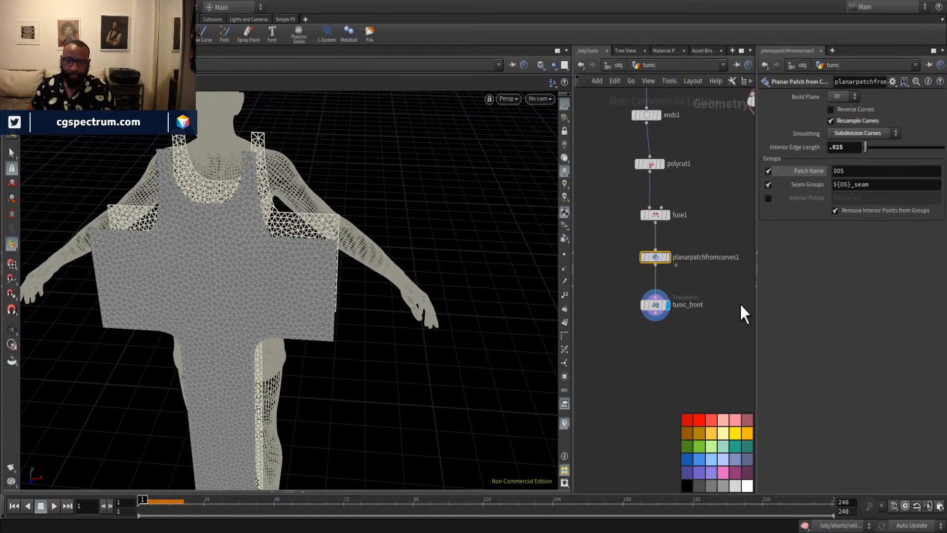
pyautogui.press('Escape')
# Select the whole node chain from curve1 to tunic_front and lay it out as an evenly spaced vertical column.
pyautogui.moveTo(370, 243); pyautogui.dragTo(355, 204)
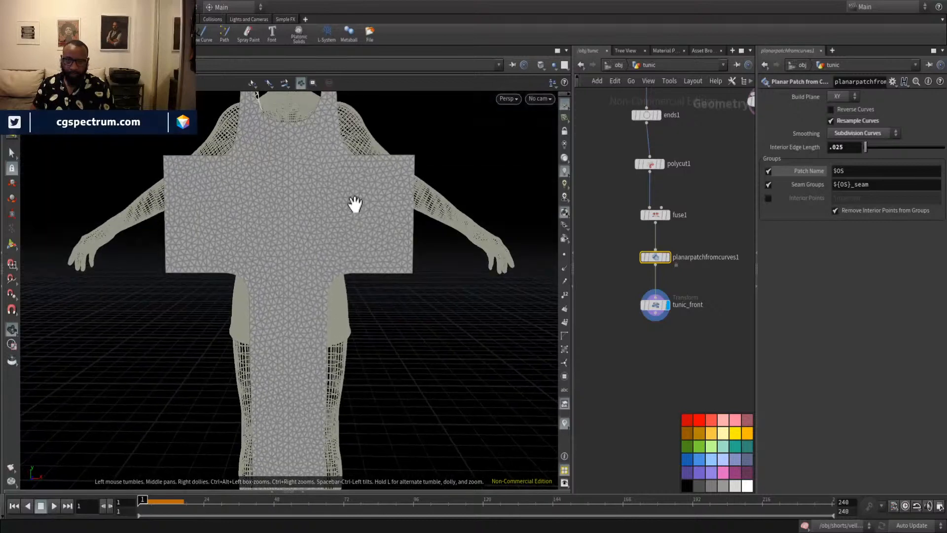
pyautogui.scroll(-4, 745, 336)
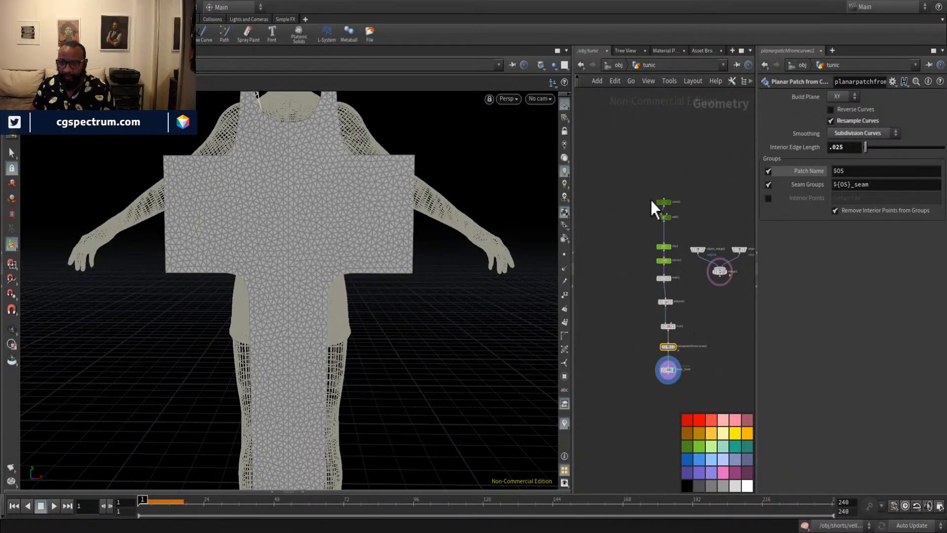
pyautogui.scroll(5, 617, 148)
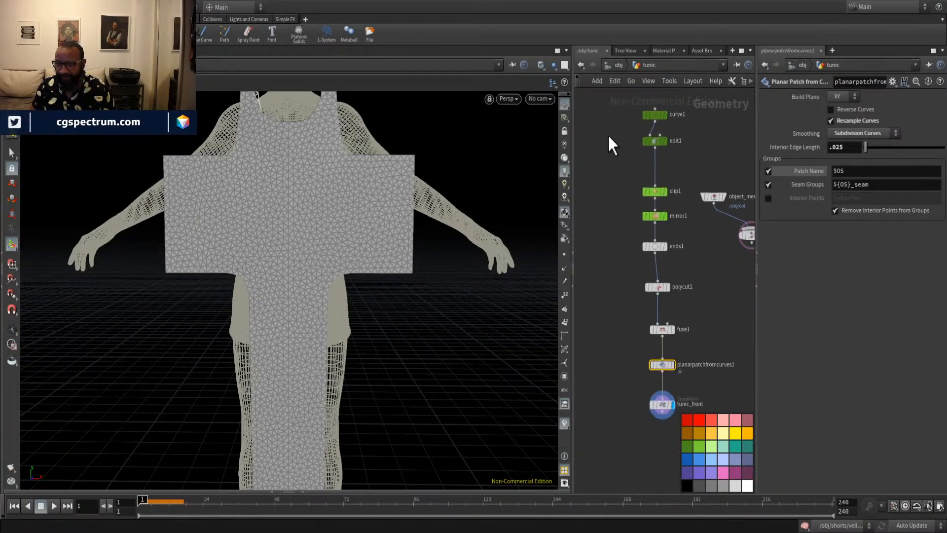
pyautogui.moveTo(621, 150); pyautogui.dragTo(634, 186, button='middle')
pyautogui.moveTo(658, 190); pyautogui.dragTo(701, 460)
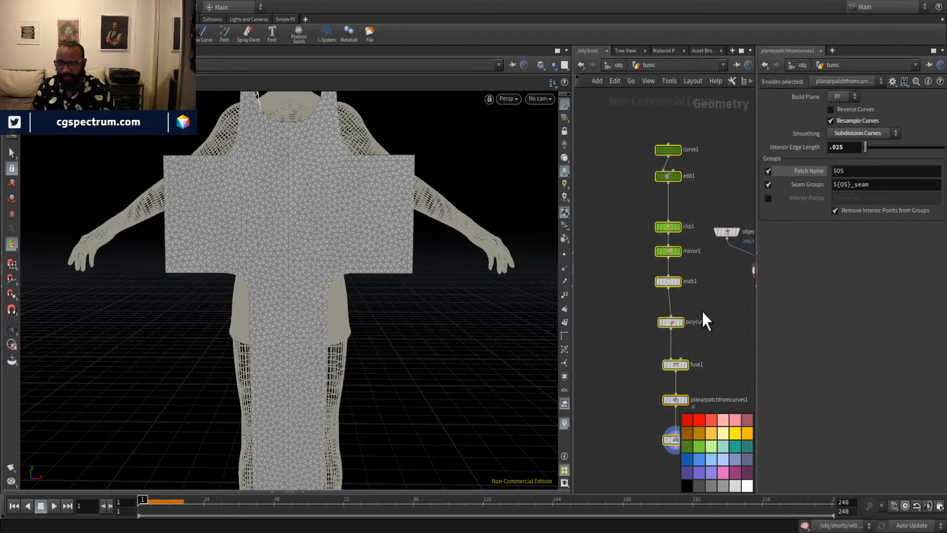
pyautogui.moveTo(701, 309)
pyautogui.mouseDown(button='middle')
pyautogui.moveTo(658, 296)
pyautogui.moveTo(708, 311)
pyautogui.mouseUp(button='middle')
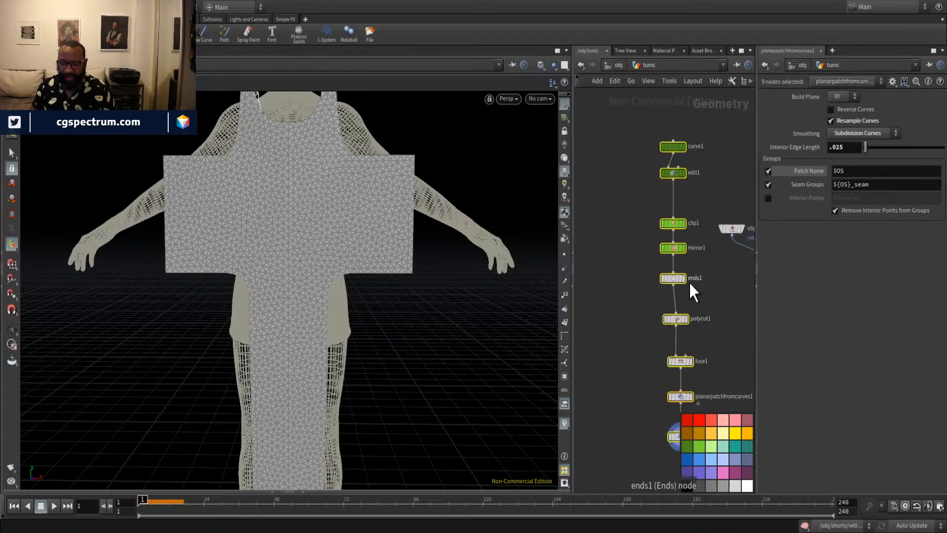
pyautogui.press('l')
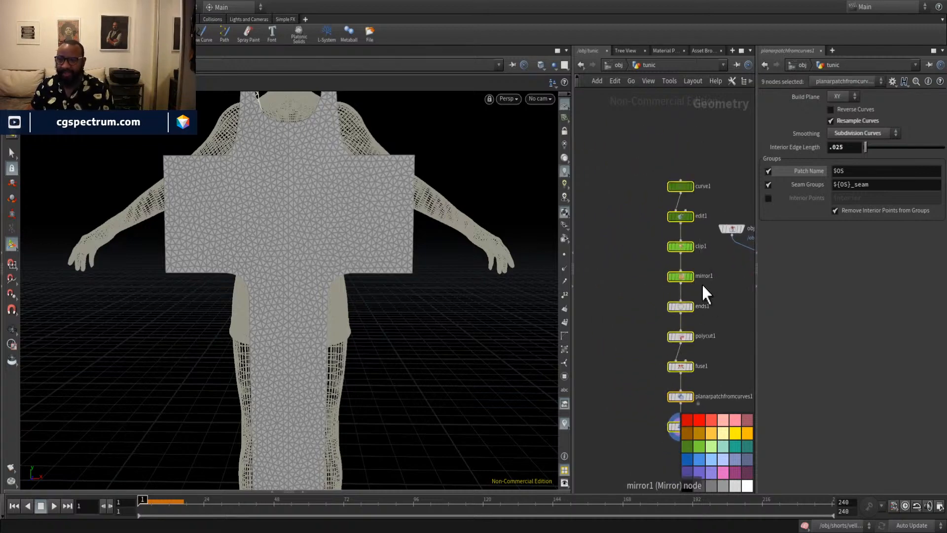
pyautogui.moveTo(704, 290); pyautogui.dragTo(654, 226, button='middle')
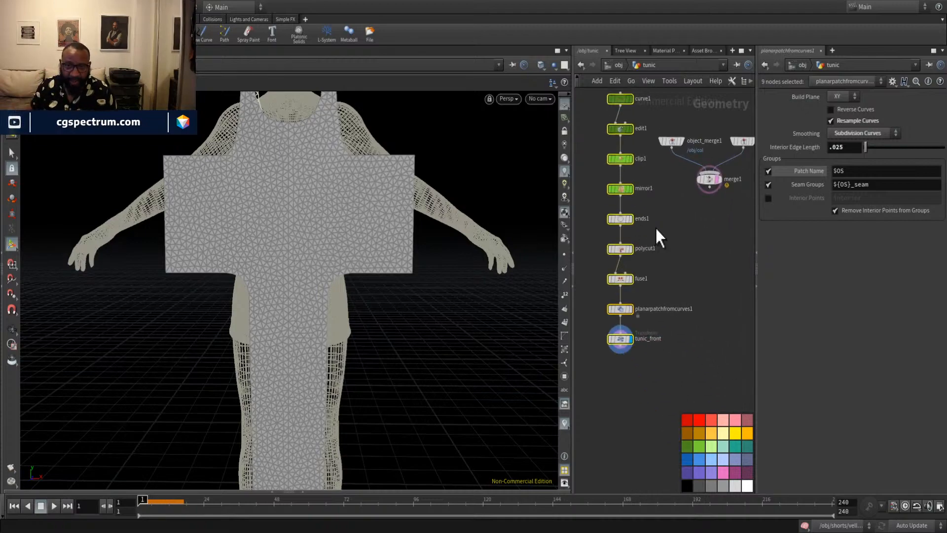
# Duplicate the node chain from curve1 to tunic_front and place the copy beside the original.
pyautogui.moveTo(340, 163); pyautogui.dragTo(153, 169)
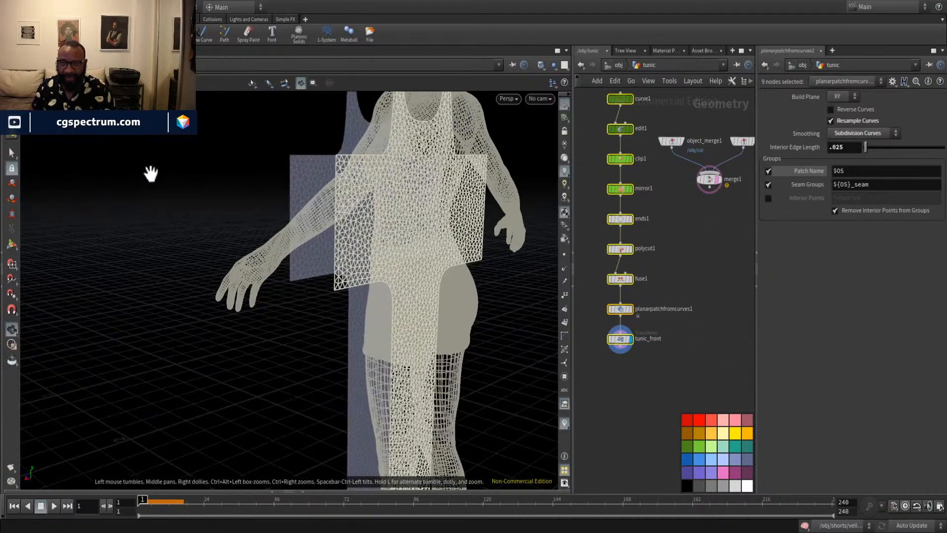
pyautogui.moveTo(371, 298); pyautogui.dragTo(378, 169)
pyautogui.moveTo(440, 260); pyautogui.dragTo(374, 335)
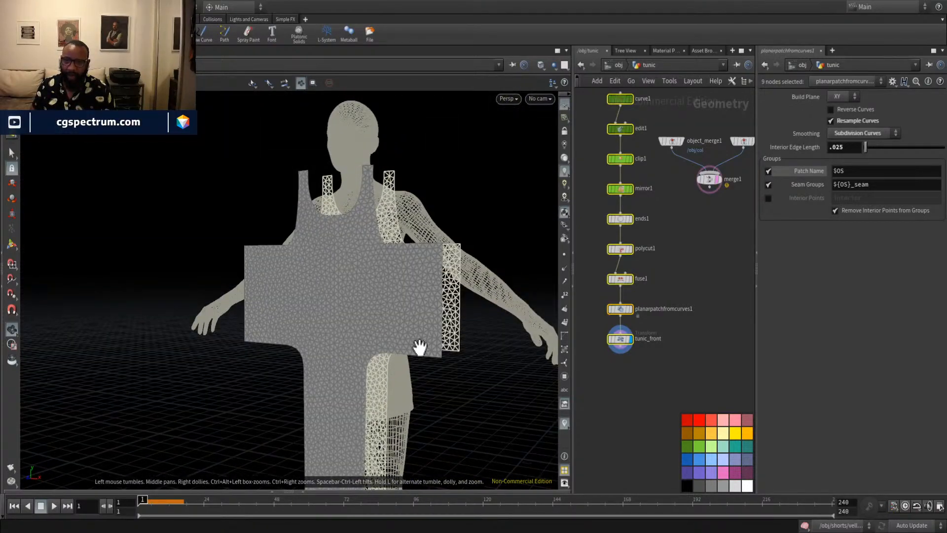
pyautogui.moveTo(312, 203); pyautogui.dragTo(377, 215)
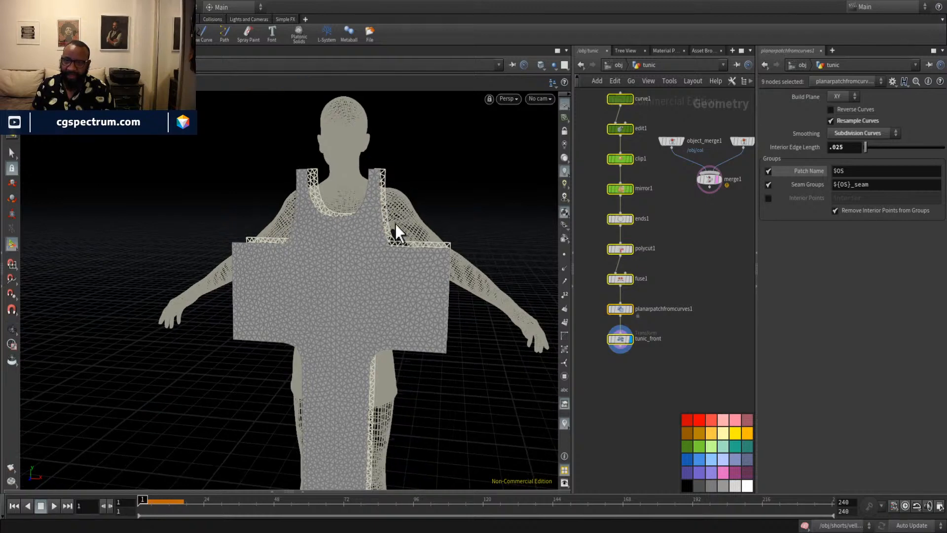
pyautogui.moveTo(698, 248); pyautogui.dragTo(716, 310, button='middle')
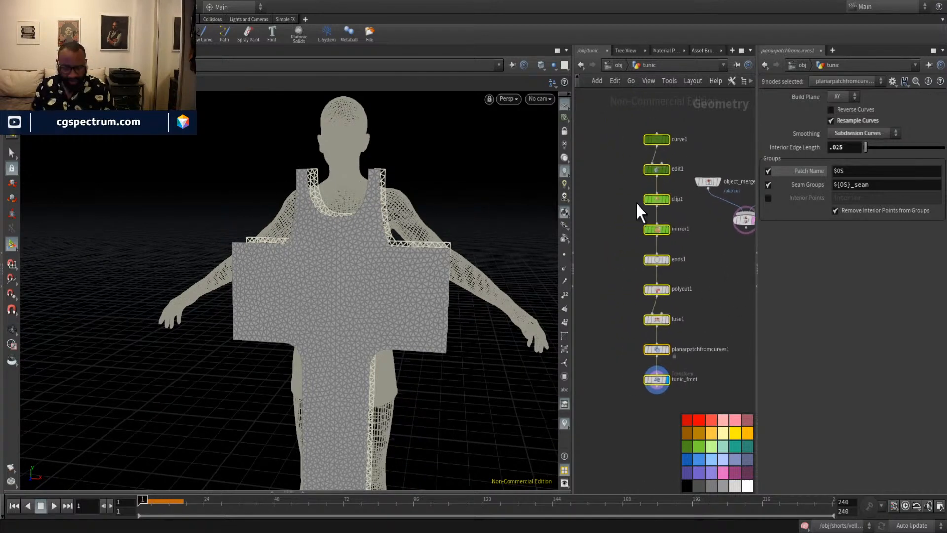
pyautogui.moveTo(610, 114); pyautogui.dragTo(676, 409)
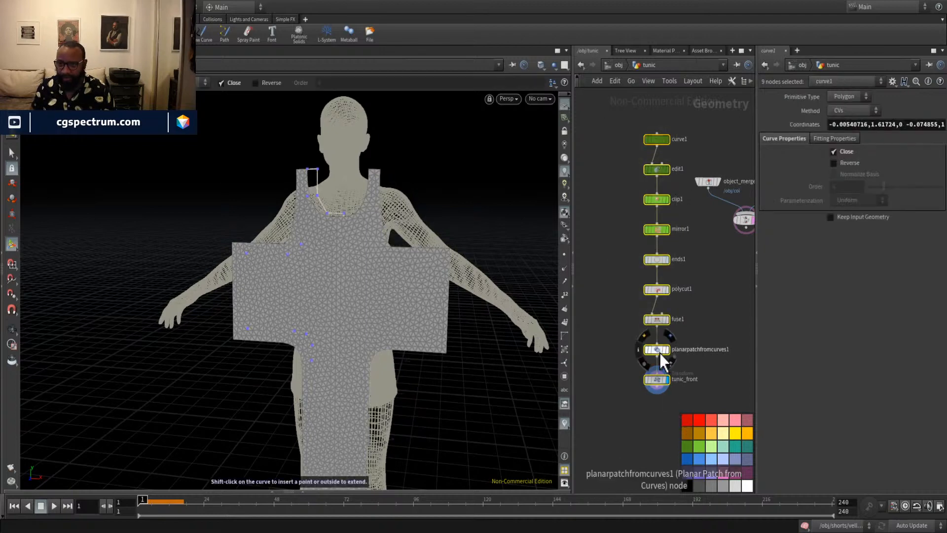
pyautogui.moveTo(661, 359); pyautogui.dragTo(609, 360, button='middle')
pyautogui.moveTo(595, 380); pyautogui.dragTo(671, 375)
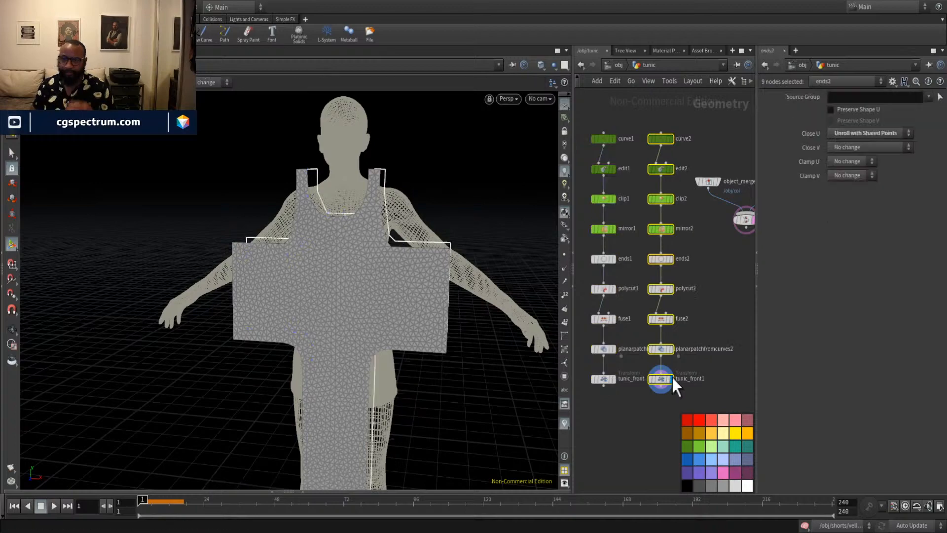
pyautogui.press('Escape')
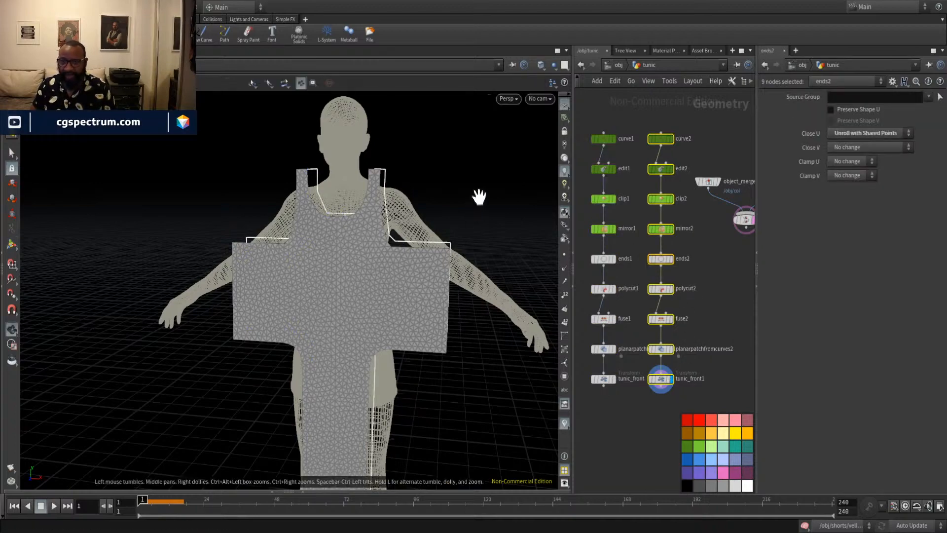
# Display the curve2 output of the duplicated chain and inspect its half outline against the body.
pyautogui.click(672, 138)
pyautogui.moveTo(344, 304); pyautogui.dragTo(362, 326)
pyautogui.moveTo(317, 224); pyautogui.dragTo(487, 212)
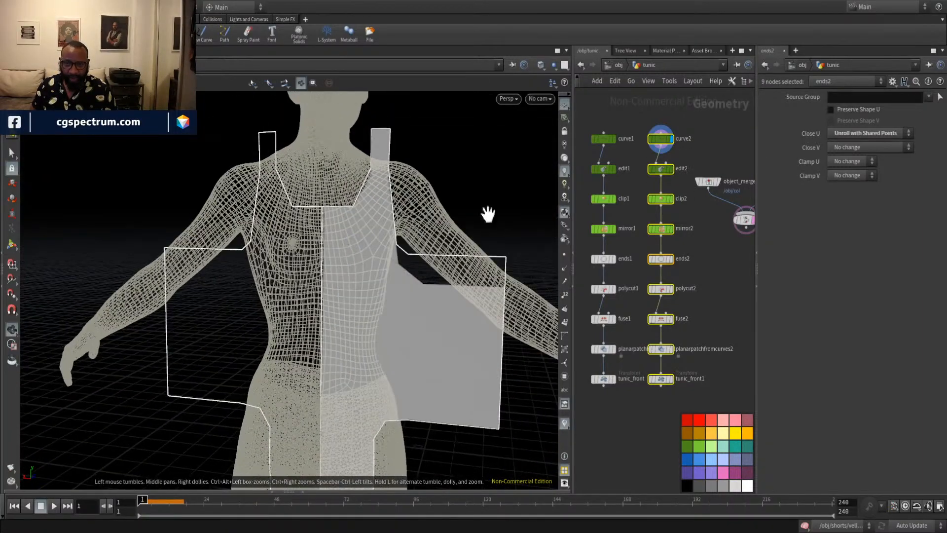
pyautogui.click(703, 268)
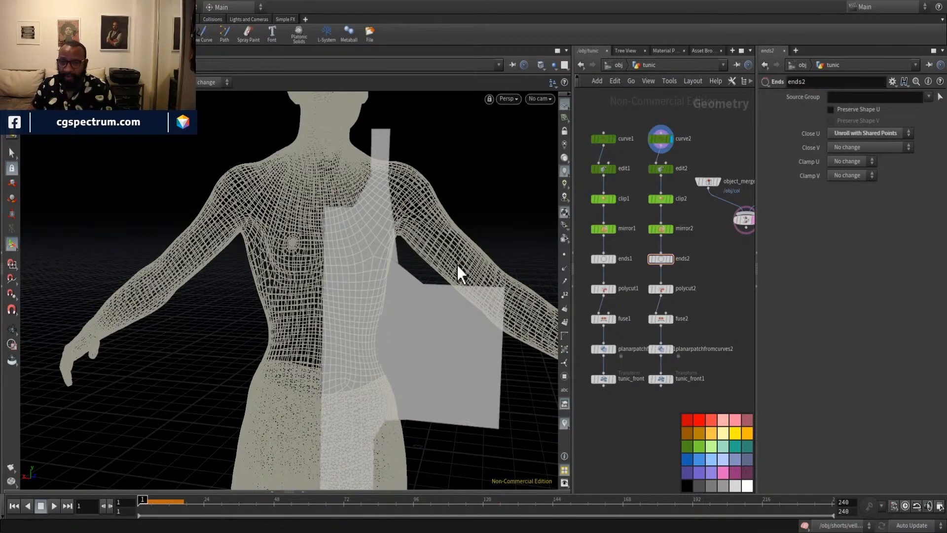
pyautogui.moveTo(458, 273); pyautogui.dragTo(532, 178)
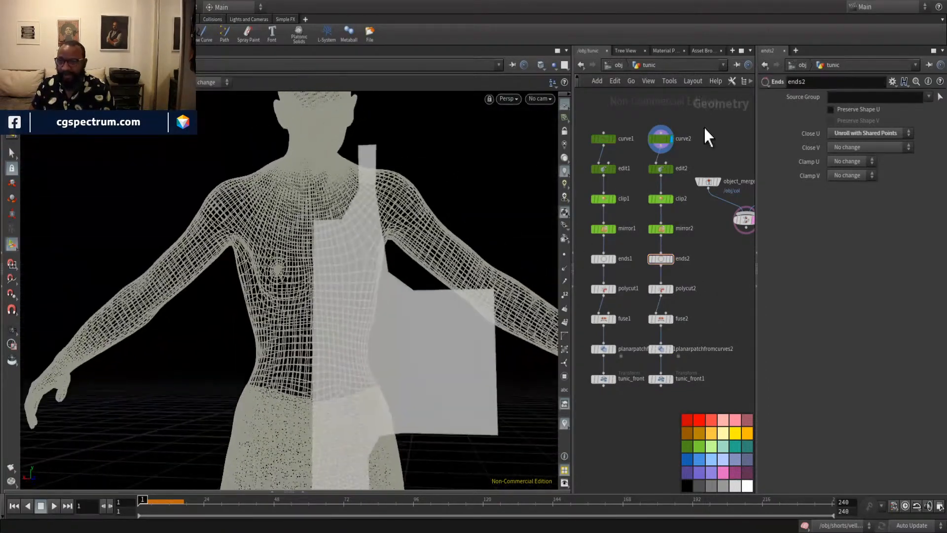
# Move the original node chain from curve1 to tunic_front farther away from the duplicated chain.
pyautogui.moveTo(713, 139)
pyautogui.mouseDown(button='middle')
pyautogui.moveTo(683, 228)
pyautogui.moveTo(718, 156)
pyautogui.mouseUp(button='middle')
pyautogui.scroll(-4, 683, 228)
pyautogui.scroll(4, 695, 202)
pyautogui.moveTo(631, 143); pyautogui.dragTo(672, 427)
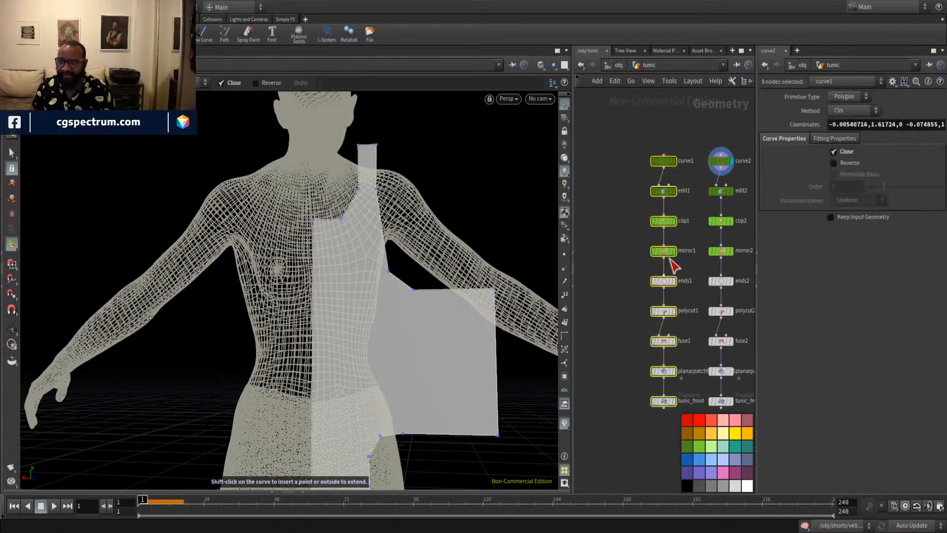
pyautogui.click(686, 161)
pyautogui.moveTo(673, 196)
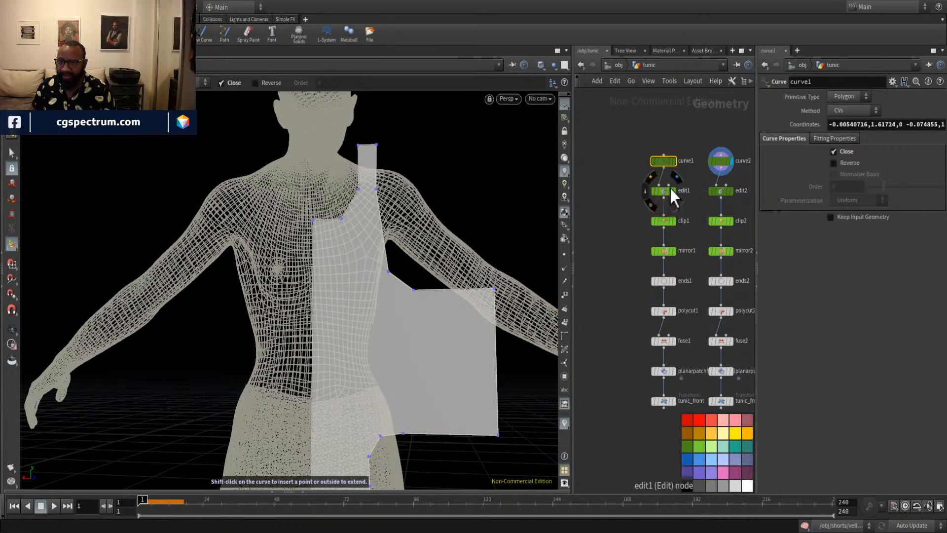
pyautogui.moveTo(639, 124); pyautogui.dragTo(590, 405)
pyautogui.click(684, 137)
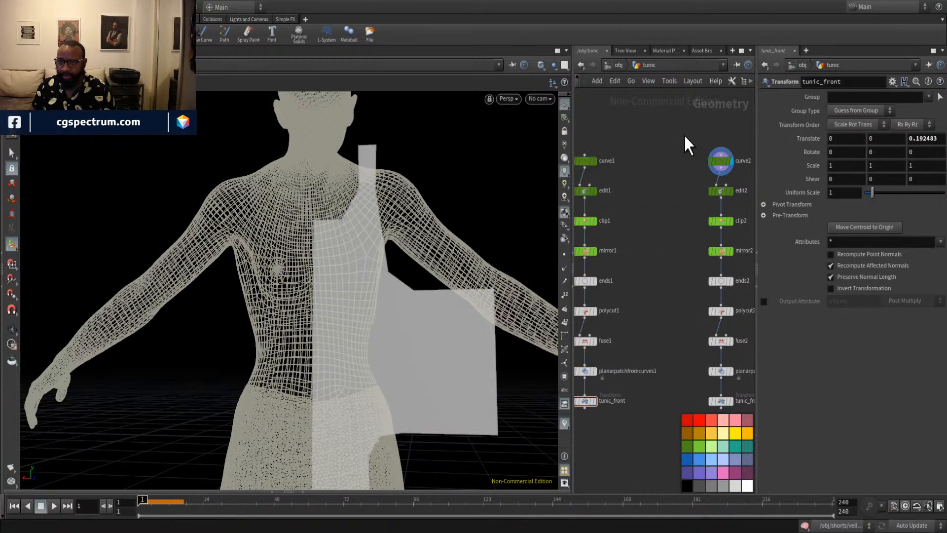
# Move curve2 up and away from edit2, and show its outline without the body geometry.
pyautogui.moveTo(688, 144); pyautogui.dragTo(650, 176, button='middle')
pyautogui.click(677, 216)
pyautogui.moveTo(677, 216); pyautogui.dragTo(626, 184)
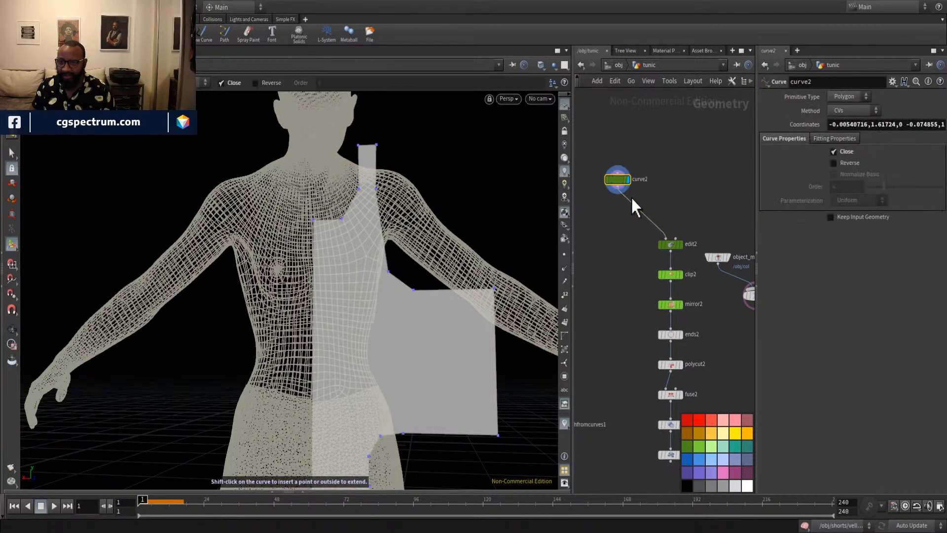
pyautogui.click(627, 179)
pyautogui.moveTo(658, 216); pyautogui.dragTo(640, 222, button='middle')
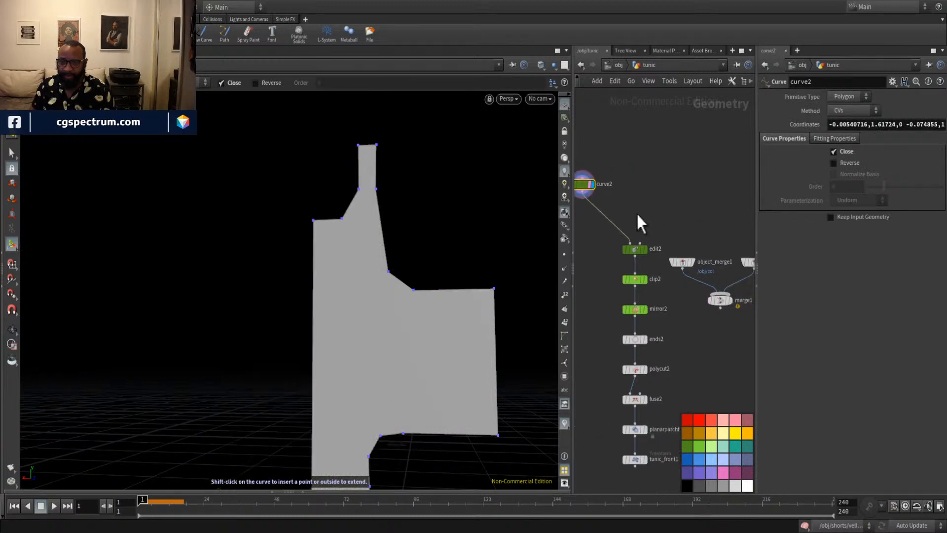
# Switch the viewport to the Back view and frame the upper part of the curve2 outline.
pyautogui.scroll(4, 637, 215)
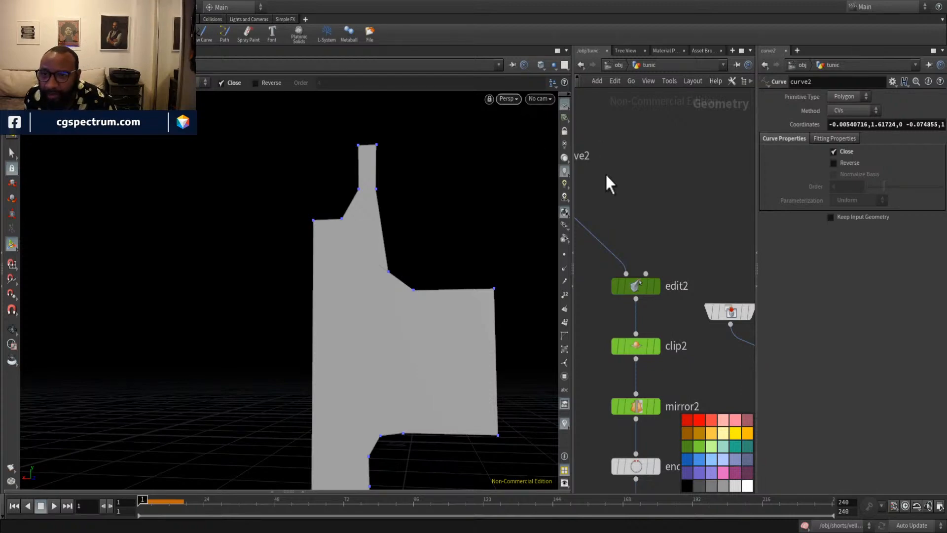
pyautogui.hotkey('space', '3')
pyautogui.moveTo(326, 243); pyautogui.dragTo(313, 317, button='middle')
pyautogui.scroll(3, 521, 311)
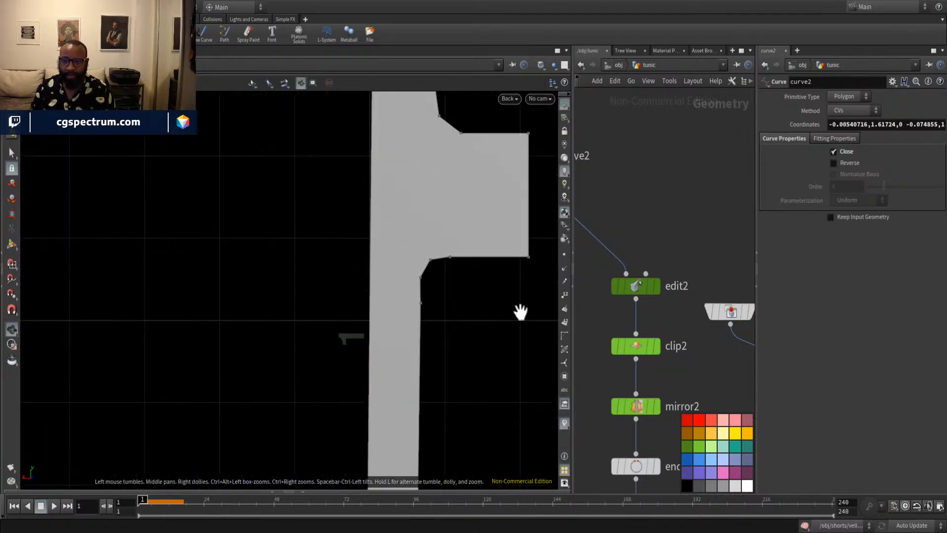
pyautogui.moveTo(521, 312); pyautogui.dragTo(383, 276, button='middle')
pyautogui.press('Return')
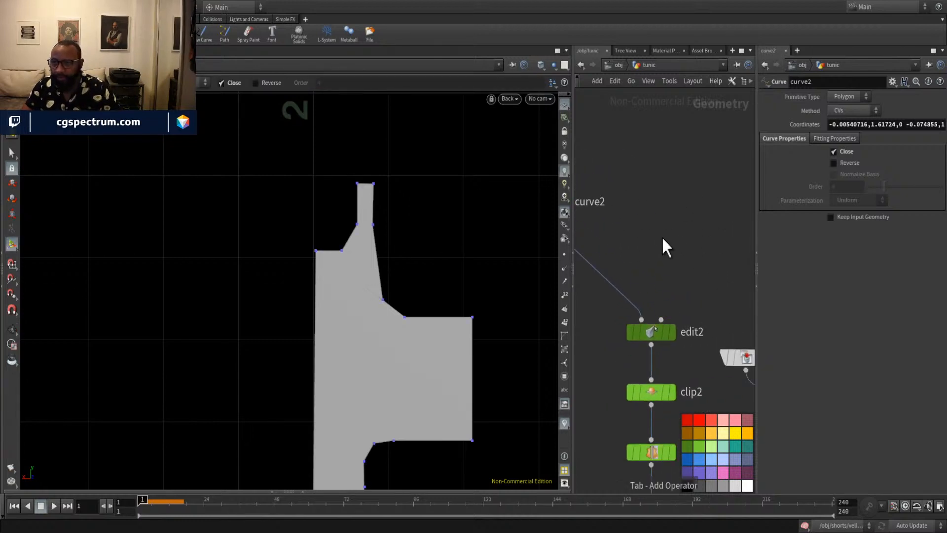
# Add a new Curve node above edit2, ready for drawing a new outline.
pyautogui.press('Tab')
pyautogui.write('curve')
pyautogui.press('Return')
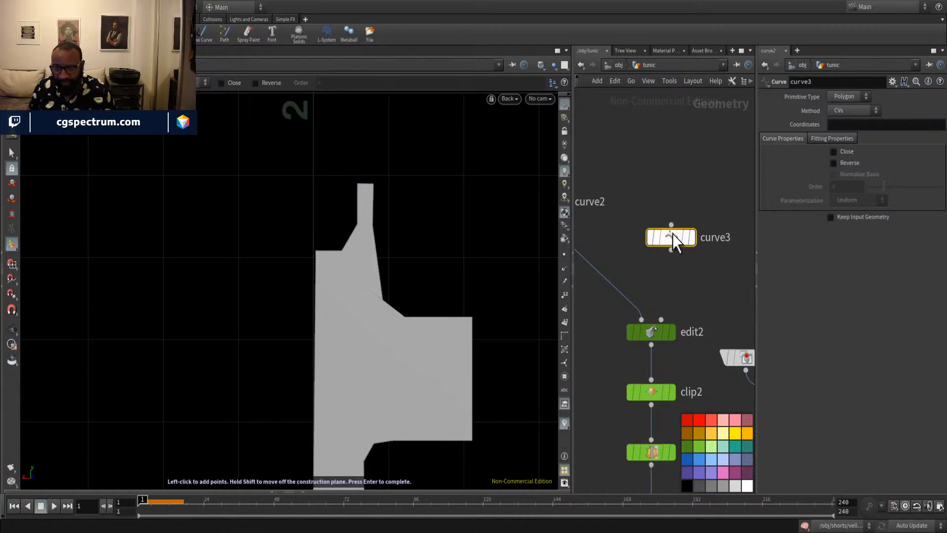
pyautogui.click(673, 237)
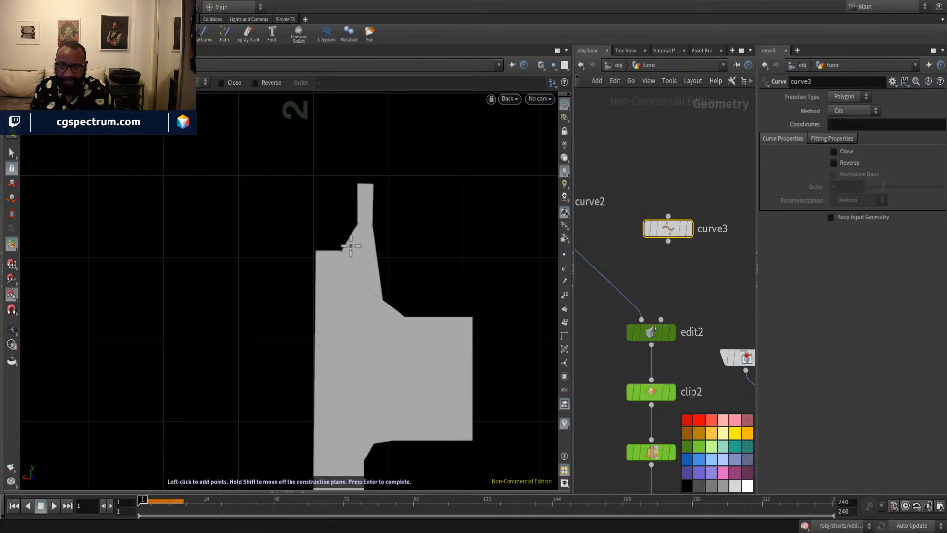
# Display curve3 and trace the curve2 outline from the centre neckline over the shoulder strap, down the armhole and along the sleeve's upper edge.
pyautogui.click(690, 230)
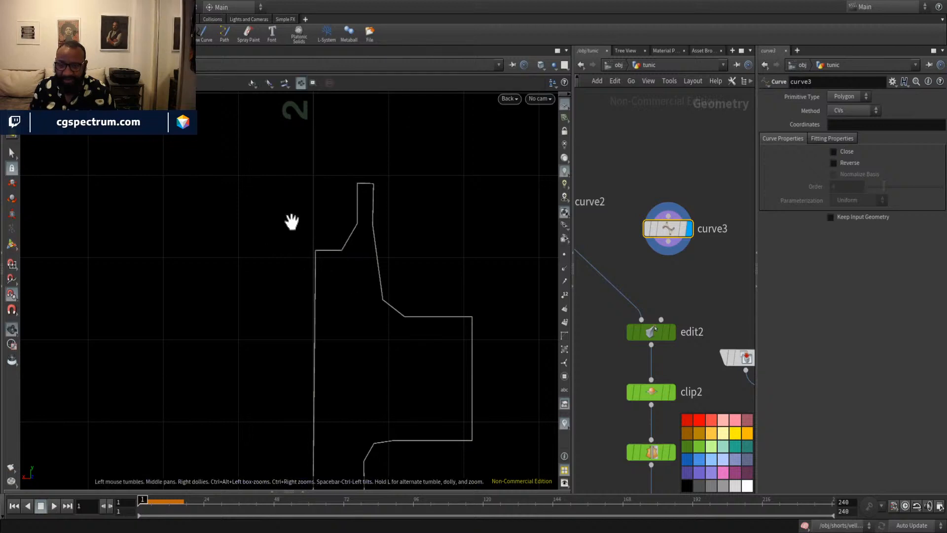
pyautogui.keyDown('alt'); pyautogui.moveTo(291, 220); pyautogui.dragTo(256, 234, button='middle'); pyautogui.keyUp('alt')
pyautogui.keyDown('alt'); pyautogui.moveTo(255, 234); pyautogui.dragTo(288, 227, button='right'); pyautogui.keyUp('alt')
pyautogui.keyDown('alt'); pyautogui.moveTo(288, 227); pyautogui.dragTo(292, 218, button='middle'); pyautogui.keyUp('alt')
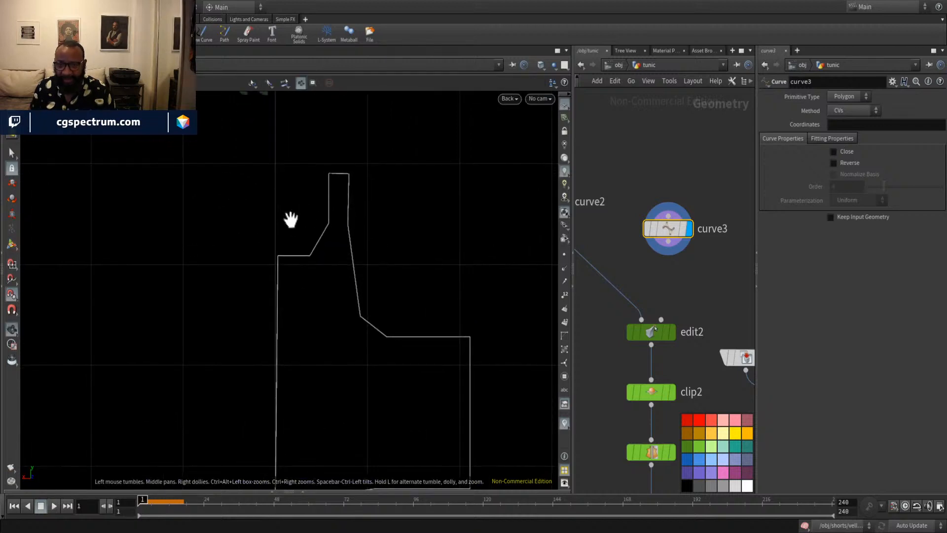
pyautogui.click(279, 256)
pyautogui.click(311, 255)
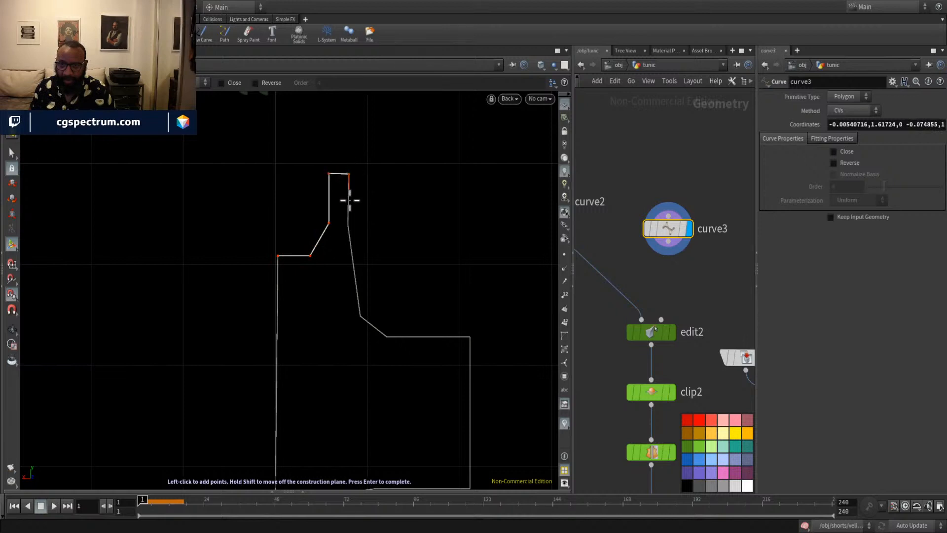
pyautogui.click(348, 225)
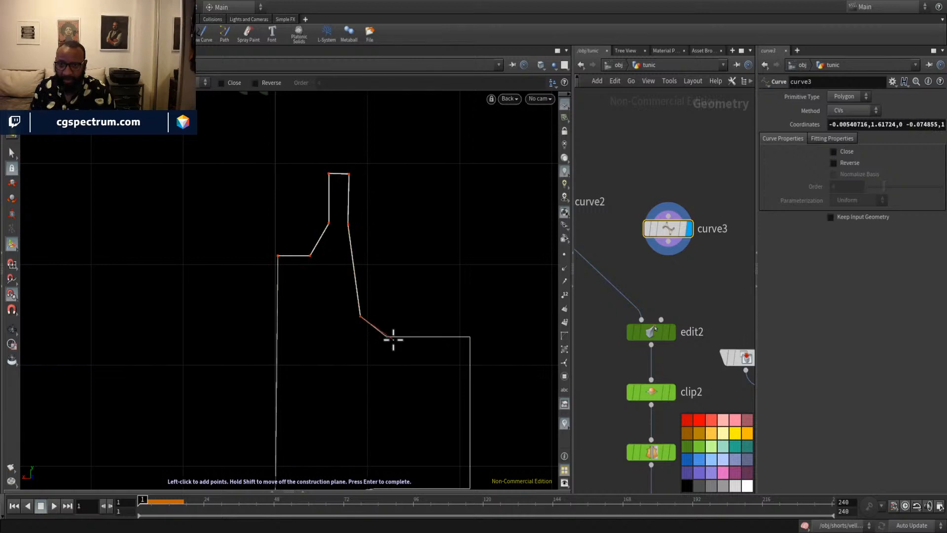
pyautogui.click(469, 338)
pyautogui.press('Return')
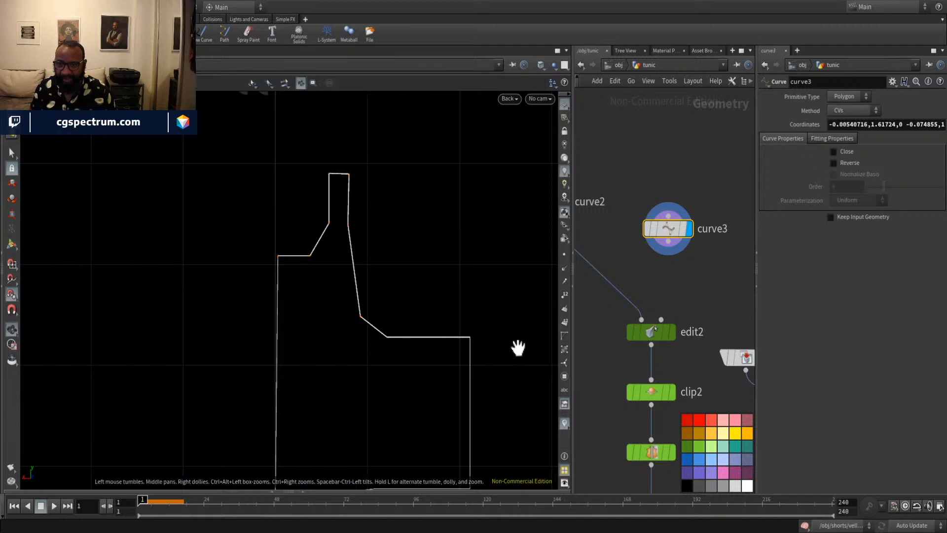
# Continue curve3 around the sleeve's lower edge, cut diagonally to the centre line near the waist, and close the outline at the neckline.
pyautogui.moveTo(516, 345); pyautogui.dragTo(516, 207, button='middle')
pyautogui.press('Return')
pyautogui.click(463, 334)
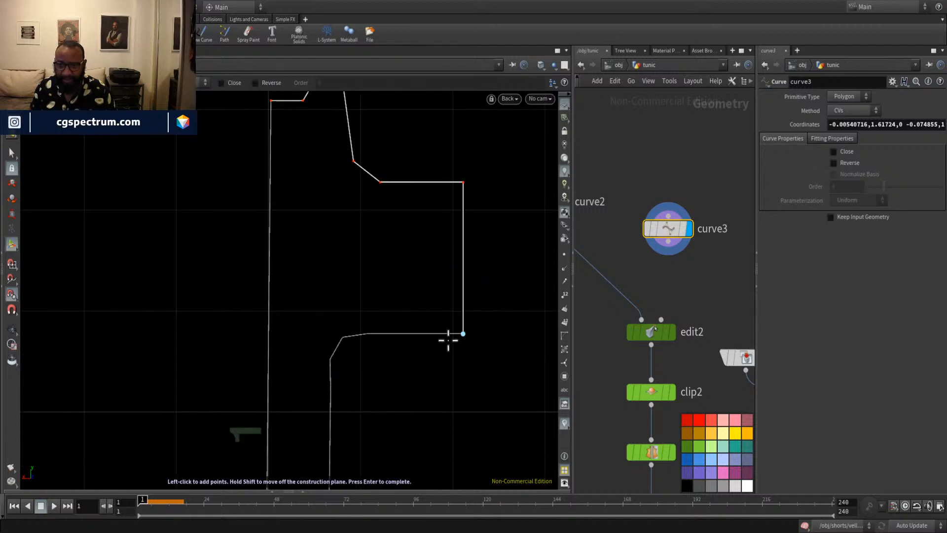
pyautogui.click(366, 334)
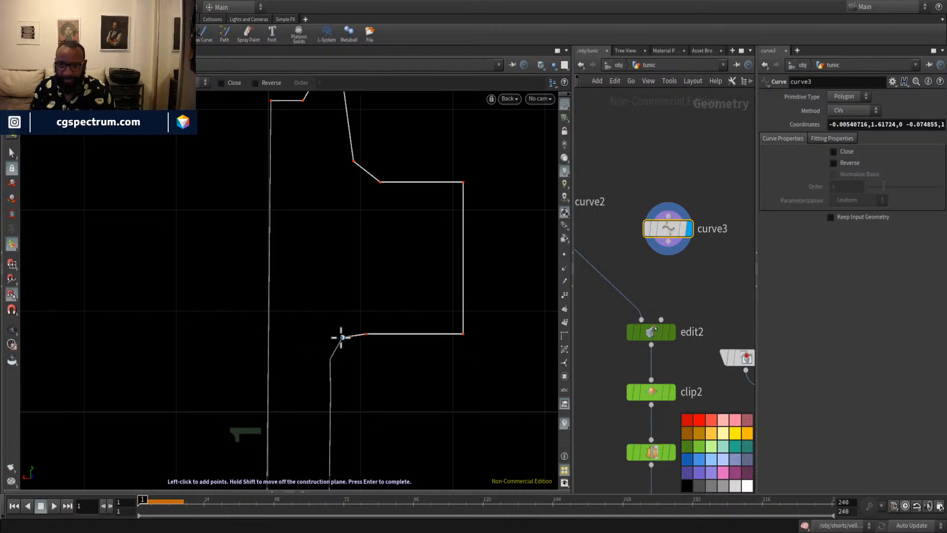
pyautogui.click(291, 378)
pyautogui.click(267, 379)
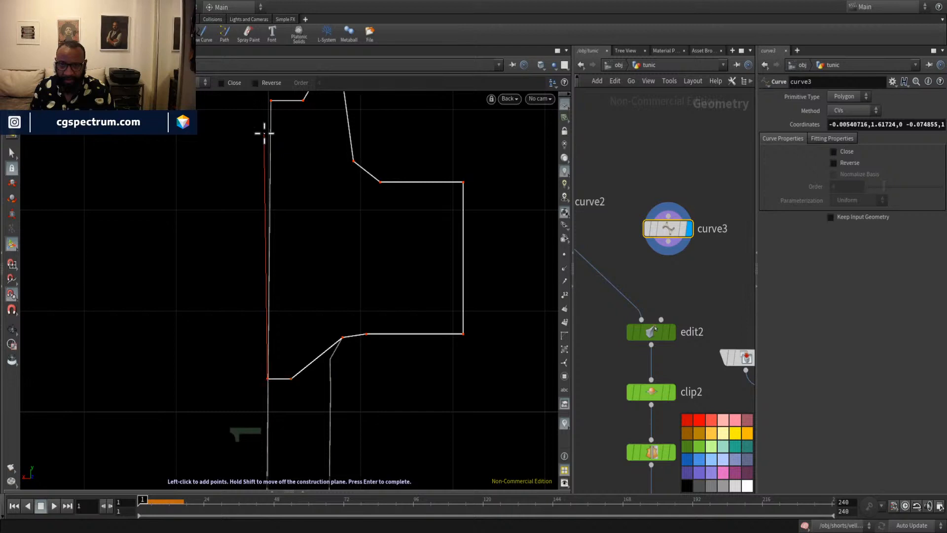
pyautogui.click(271, 100)
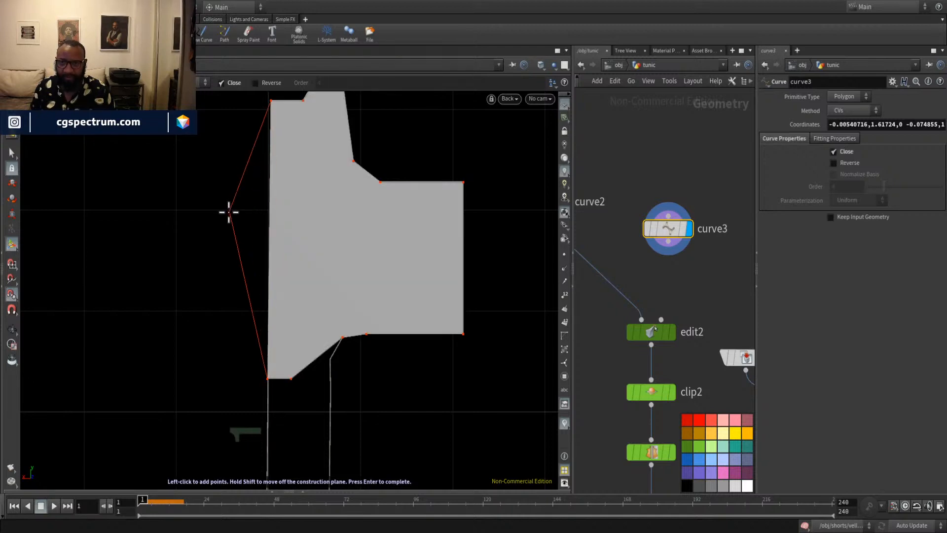
pyautogui.keyDown('alt'); pyautogui.moveTo(434, 139); pyautogui.dragTo(452, 290, button='middle'); pyautogui.keyUp('alt')
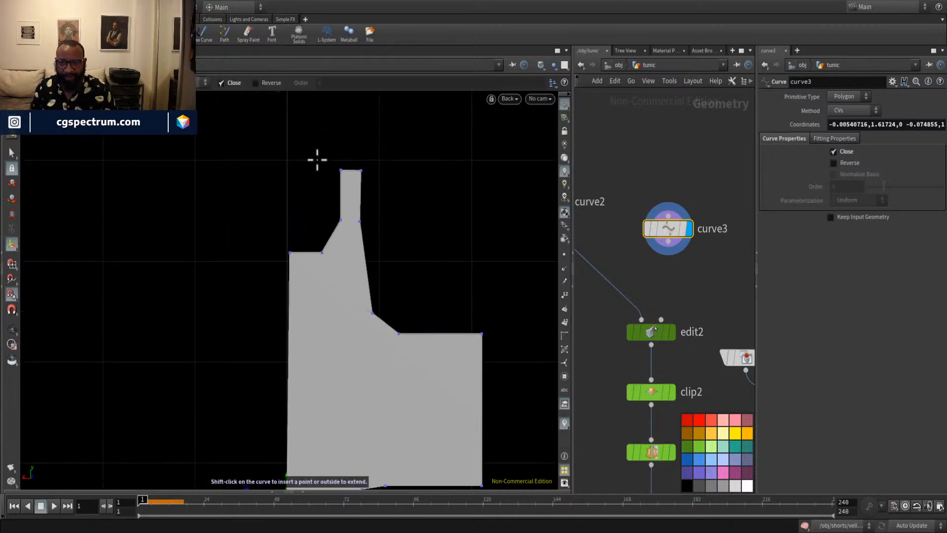
# Move edit2 up beneath curve2, leaving space between curve3 and clip2.
pyautogui.moveTo(672, 277); pyautogui.dragTo(684, 257, button='middle')
pyautogui.moveTo(670, 312)
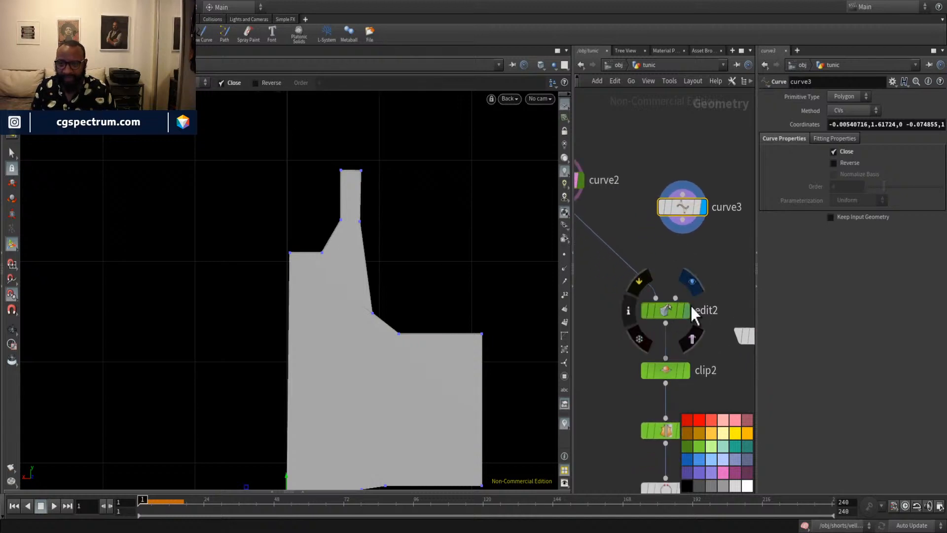
pyautogui.moveTo(666, 309); pyautogui.dragTo(586, 255)
pyautogui.moveTo(640, 257); pyautogui.dragTo(699, 243, button='middle')
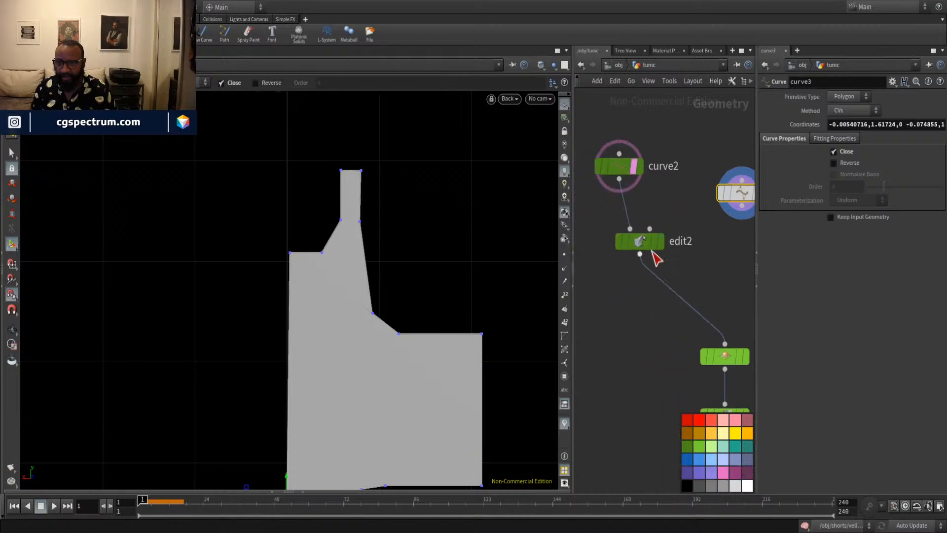
pyautogui.moveTo(639, 246); pyautogui.dragTo(619, 233)
pyautogui.moveTo(691, 251); pyautogui.dragTo(608, 239, button='middle')
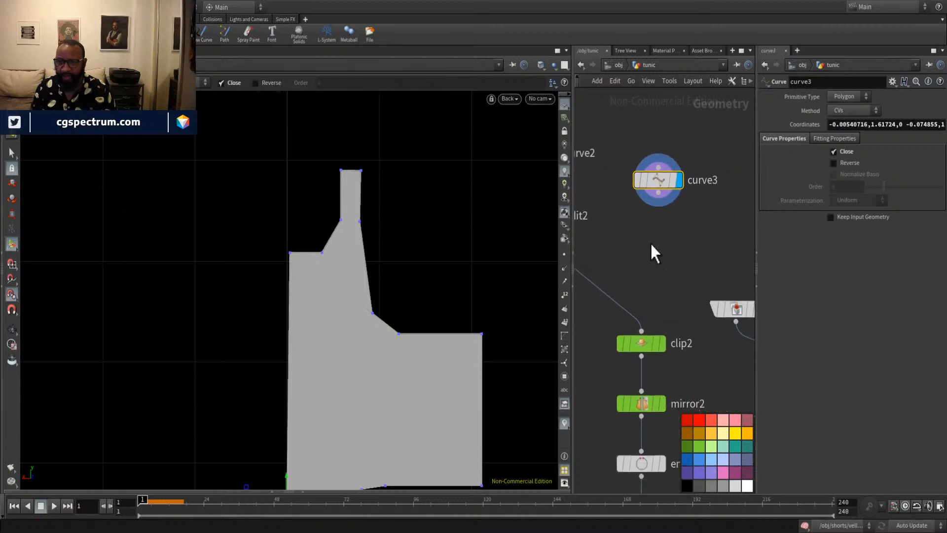
# Select the three lower neckline points of curve3 and raise them about 0.056 in Y with a new Edit node.
pyautogui.click(13, 154)
pyautogui.keyDown('alt'); pyautogui.moveTo(197, 199); pyautogui.dragTo(203, 165, button='middle'); pyautogui.keyUp('alt')
pyautogui.keyDown('alt'); pyautogui.moveTo(345, 222); pyautogui.dragTo(261, 188, button='middle'); pyautogui.keyUp('alt')
pyautogui.moveTo(252, 138); pyautogui.dragTo(356, 223)
pyautogui.keyDown('alt'); pyautogui.moveTo(356, 223); pyautogui.dragTo(354, 309, button='middle'); pyautogui.keyUp('alt')
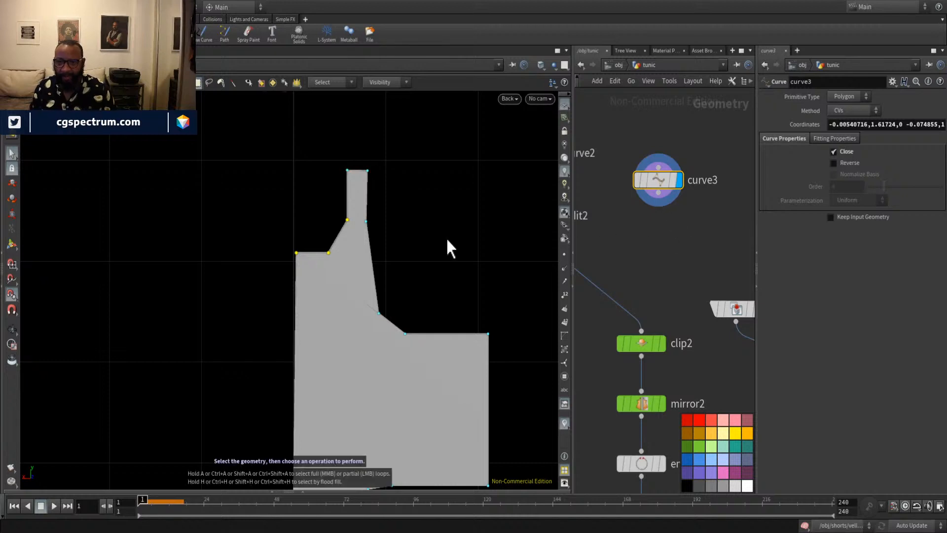
pyautogui.moveTo(444, 253)
pyautogui.keyDown('alt'); pyautogui.mouseDown(button='middle')
pyautogui.moveTo(437, 222)
pyautogui.moveTo(428, 246)
pyautogui.mouseUp(button='middle'); pyautogui.keyUp('alt')
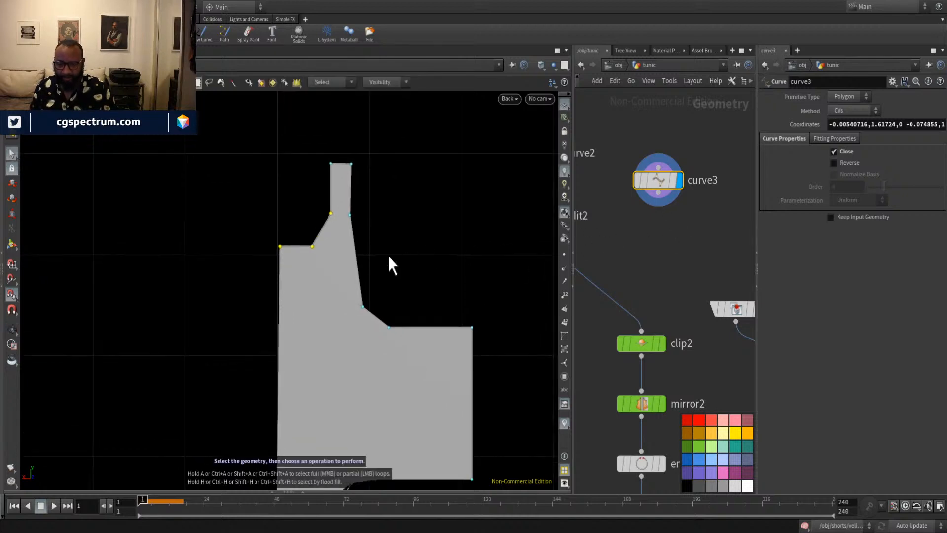
pyautogui.press('t')
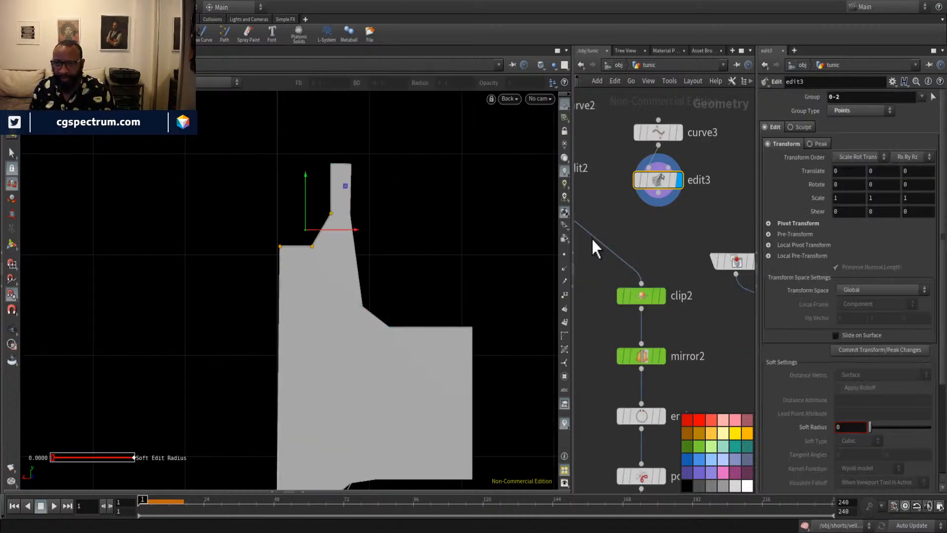
pyautogui.moveTo(305, 183); pyautogui.dragTo(304, 153)
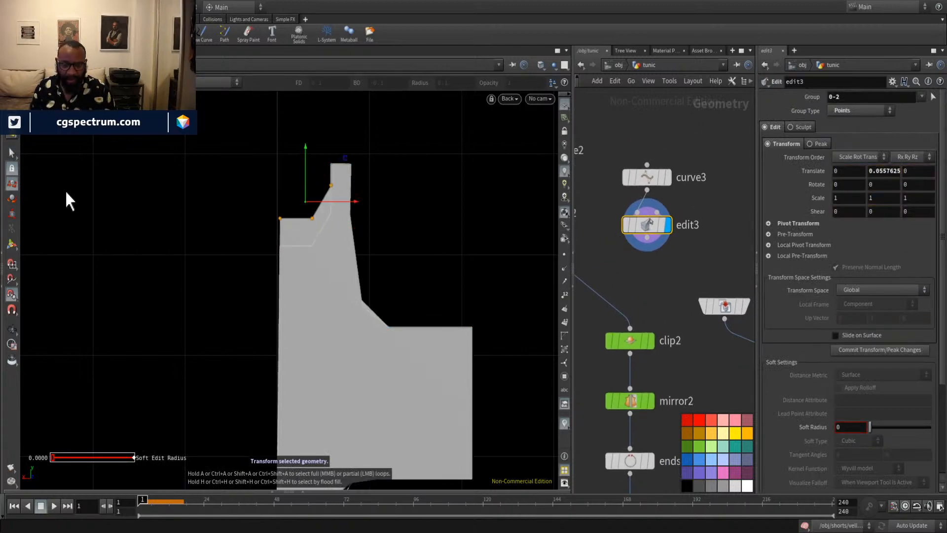
# Flatten the selected neckline points to a Y scale of about 0.48 and raise them to a Y translation of about 0.089.
pyautogui.press('r')
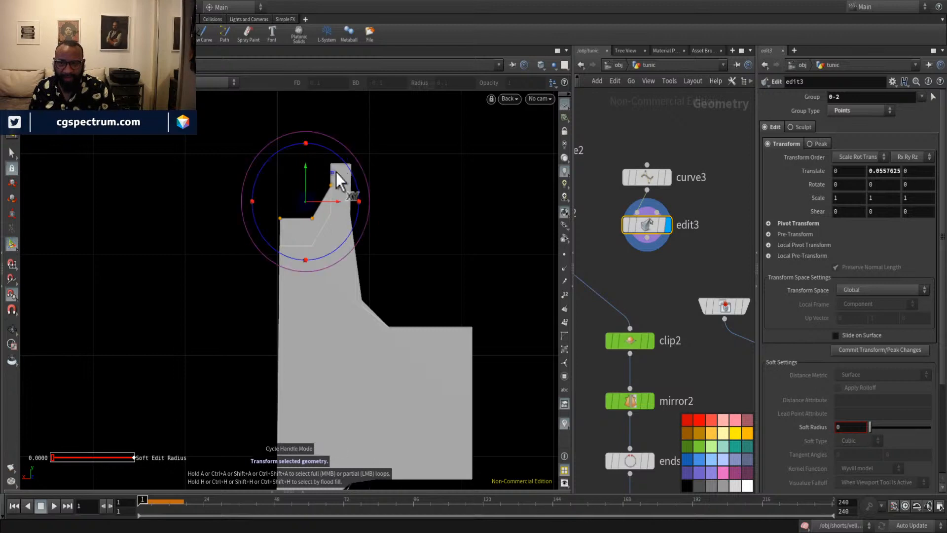
pyautogui.press('e')
pyautogui.moveTo(306, 147); pyautogui.dragTo(305, 175)
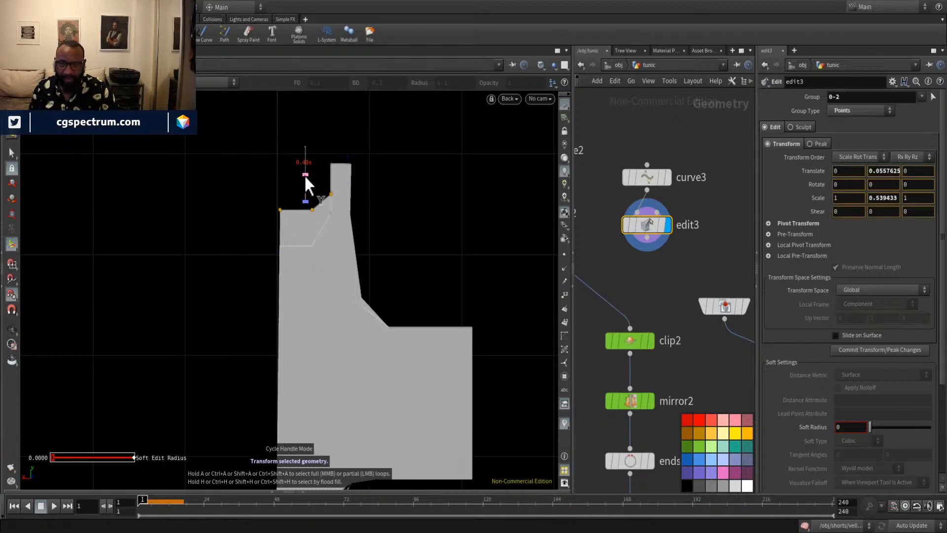
pyautogui.press('t')
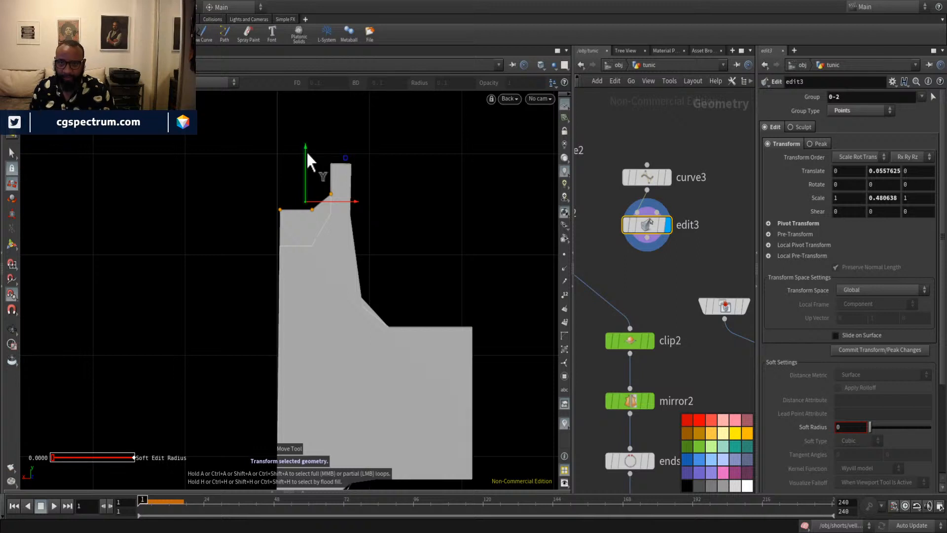
pyautogui.moveTo(307, 153); pyautogui.dragTo(303, 129)
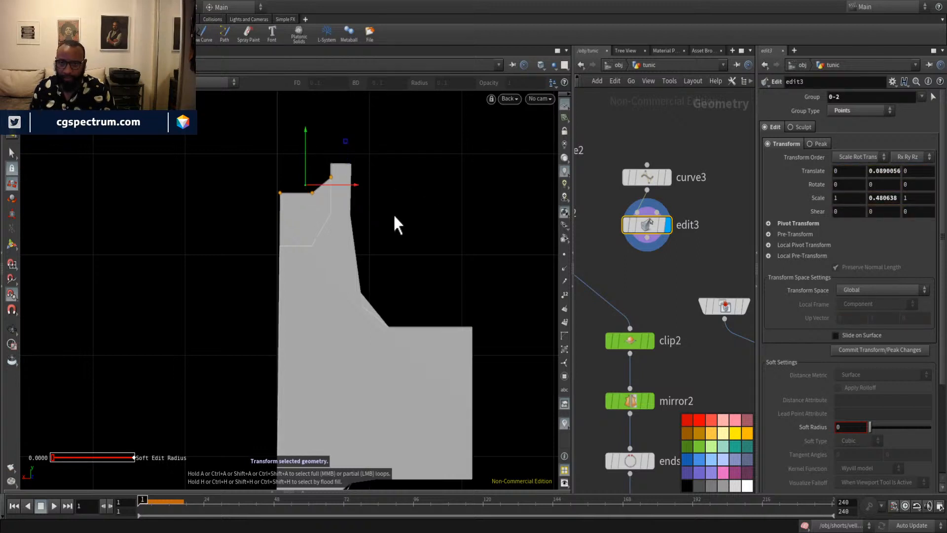
# Select the two centre-line points, 0 and 13, and move them about 0.104 in X past the centre.
pyautogui.moveTo(473, 251); pyautogui.dragTo(400, 148, button='middle')
pyautogui.moveTo(405, 194); pyautogui.dragTo(472, 251, button='middle')
pyautogui.press('Return')
pyautogui.moveTo(374, 248); pyautogui.dragTo(456, 188, button='middle')
pyautogui.scroll(-4, 442, 222)
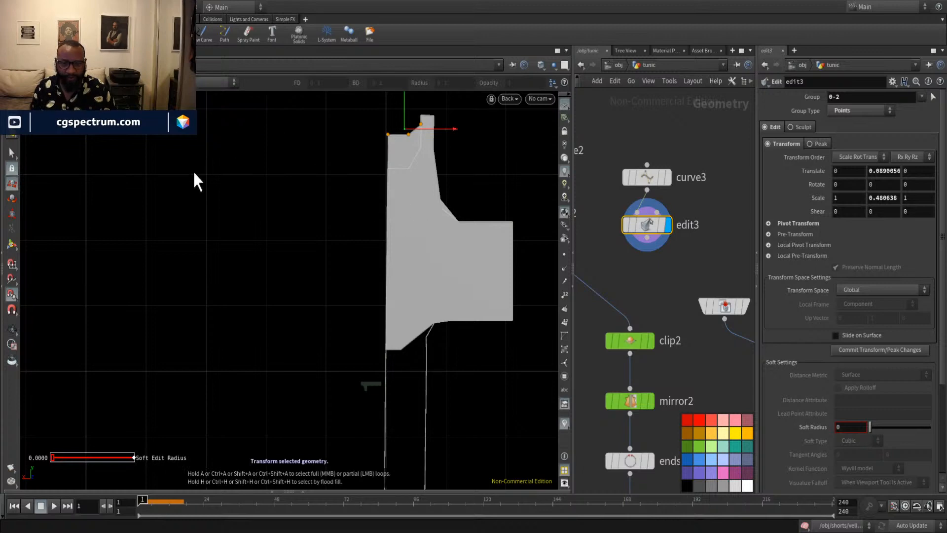
pyautogui.press('s')
pyautogui.moveTo(327, 131); pyautogui.dragTo(396, 388)
pyautogui.press('Return')
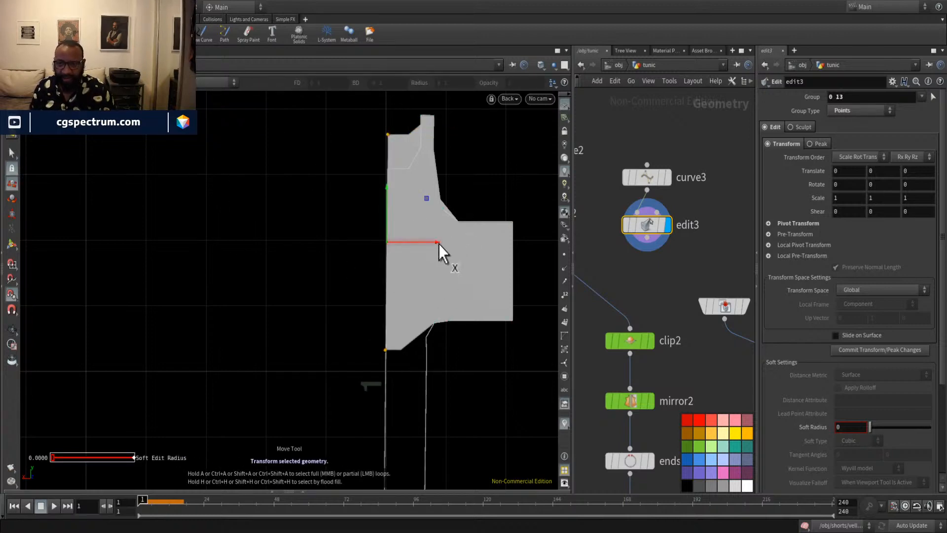
pyautogui.moveTo(439, 244); pyautogui.dragTo(407, 246)
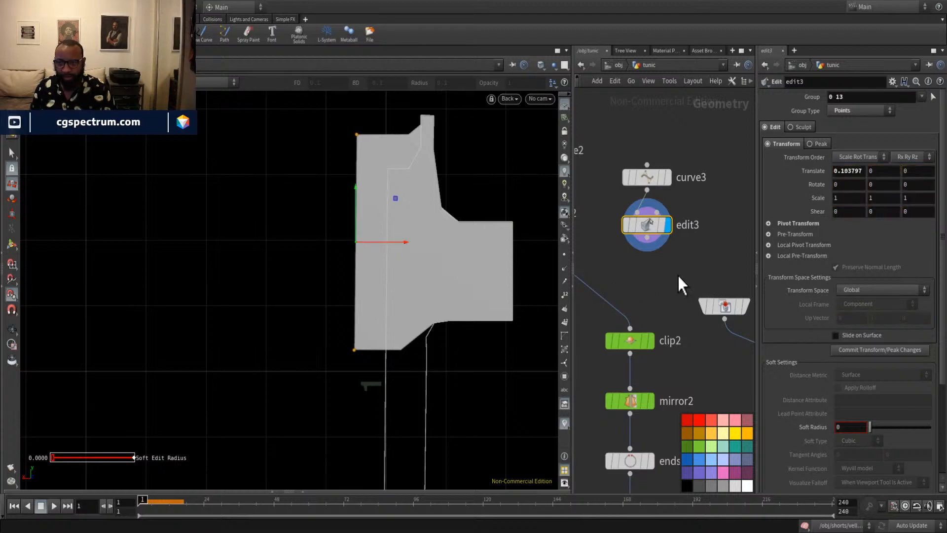
# Wire edit3 into clip2 and display the clipped panel.
pyautogui.moveTo(657, 225); pyautogui.dragTo(641, 313)
pyautogui.click(661, 327)
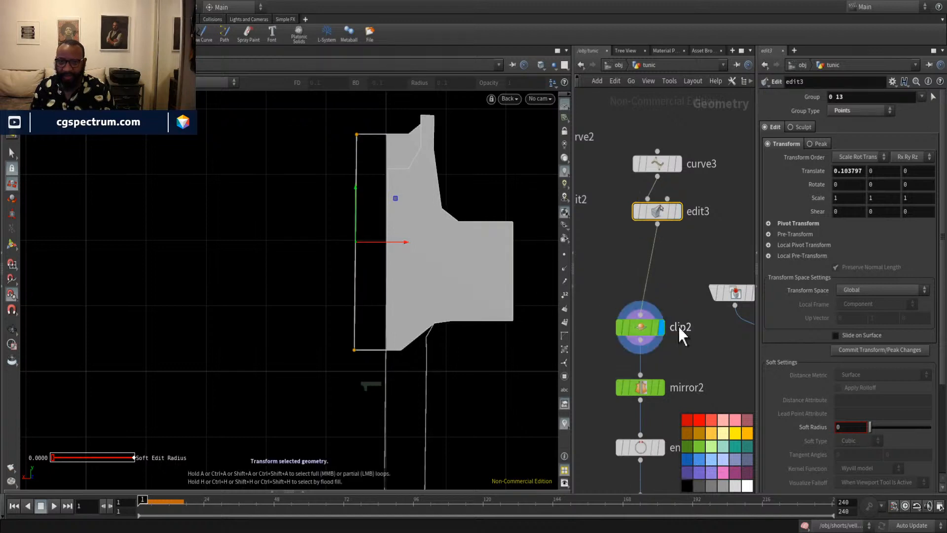
# Turn off the curve2 template outline and show the merged body as a template behind the panel.
pyautogui.moveTo(702, 354); pyautogui.dragTo(776, 368, button='middle')
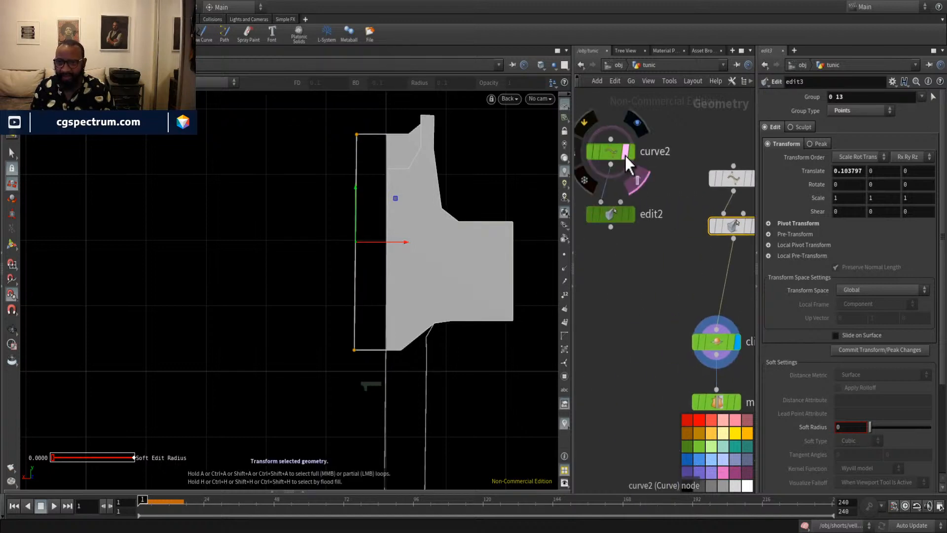
pyautogui.moveTo(683, 319); pyautogui.dragTo(666, 283, button='middle')
pyautogui.moveTo(698, 313); pyautogui.dragTo(543, 271, button='middle')
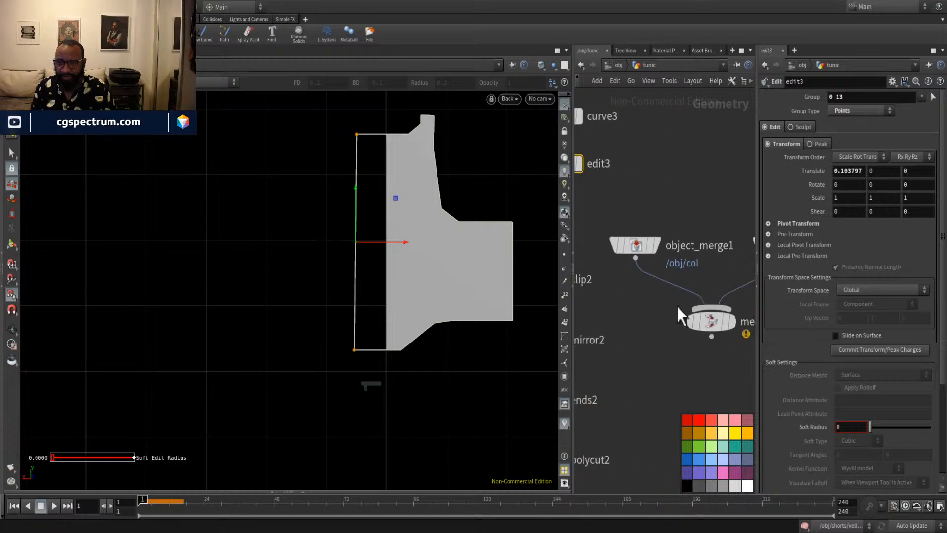
pyautogui.click(691, 321)
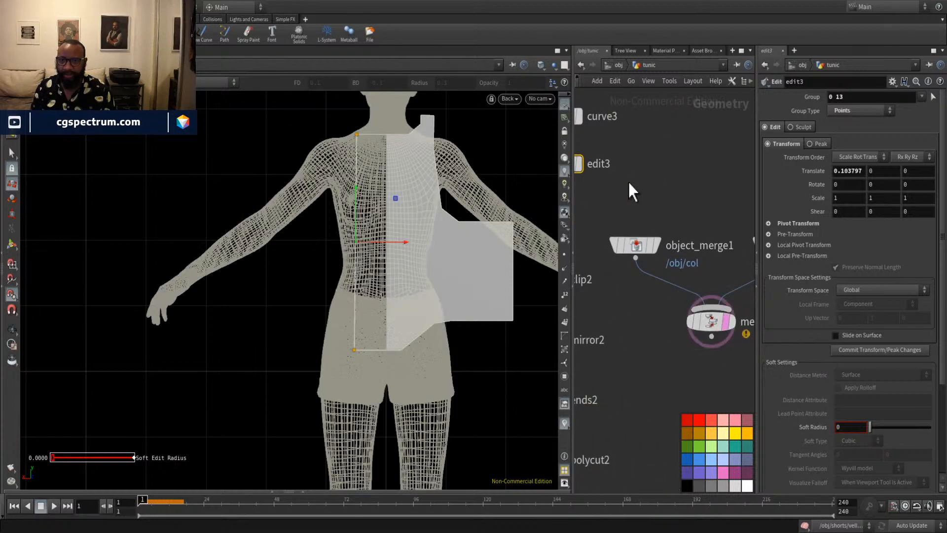
# Check the new panel against the body at mirror2 and as an open outline at ends2.
pyautogui.moveTo(656, 157); pyautogui.dragTo(715, 188, button='middle')
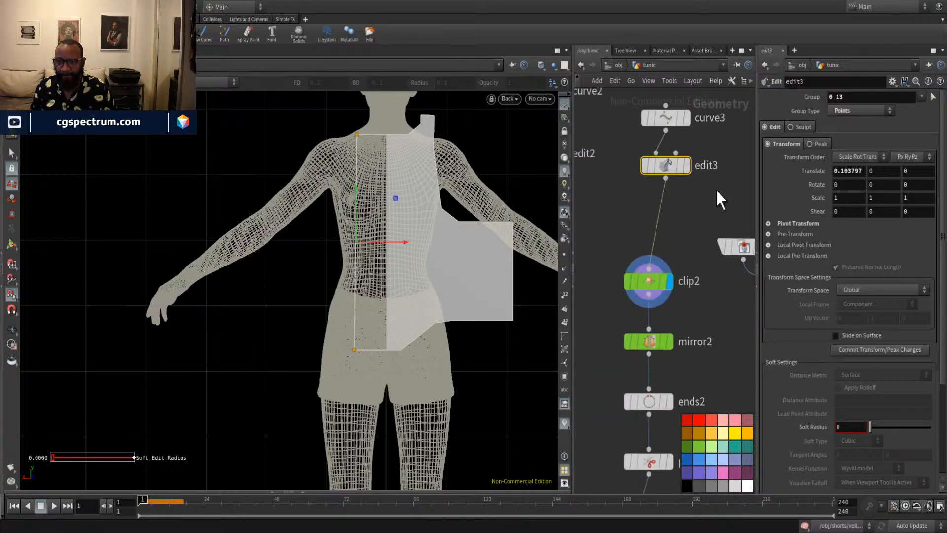
pyautogui.moveTo(667, 170)
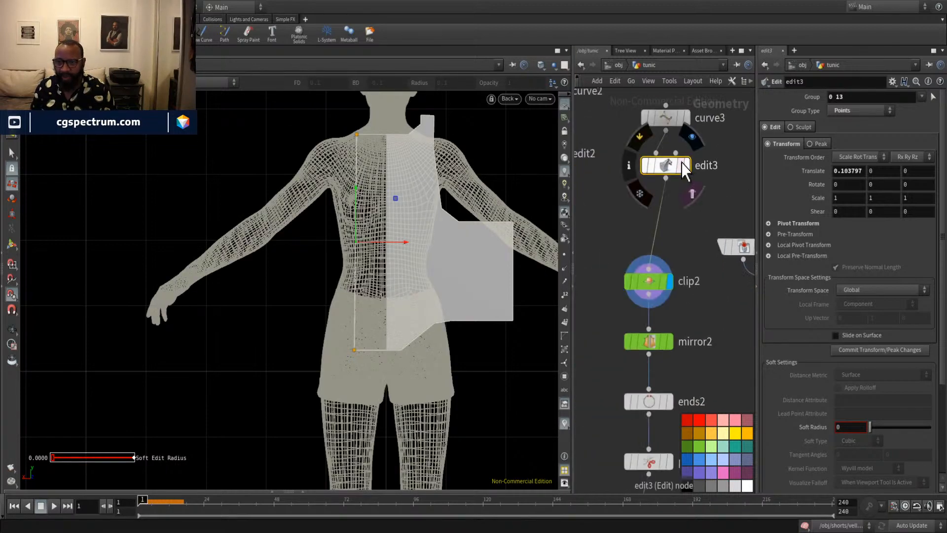
pyautogui.click(670, 341)
pyautogui.moveTo(506, 214); pyautogui.dragTo(476, 201, button='middle')
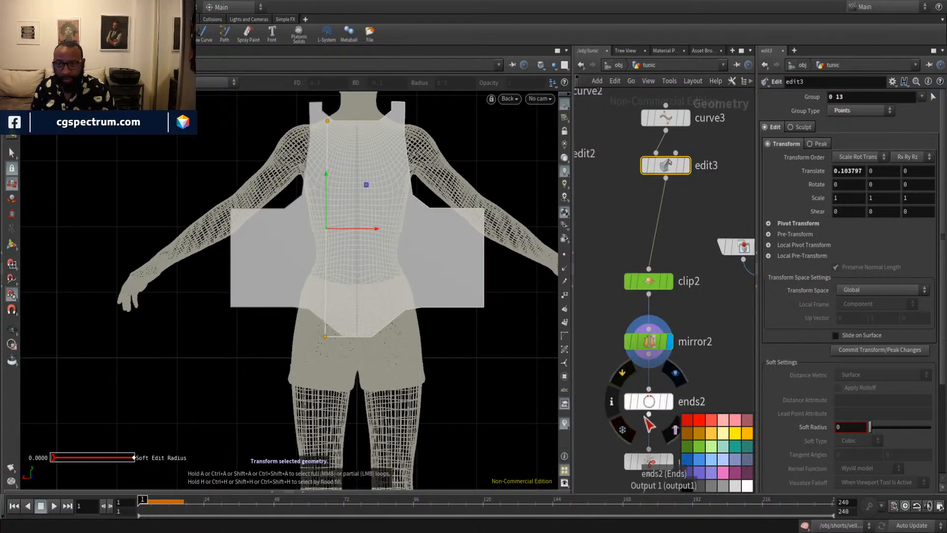
pyautogui.click(651, 410)
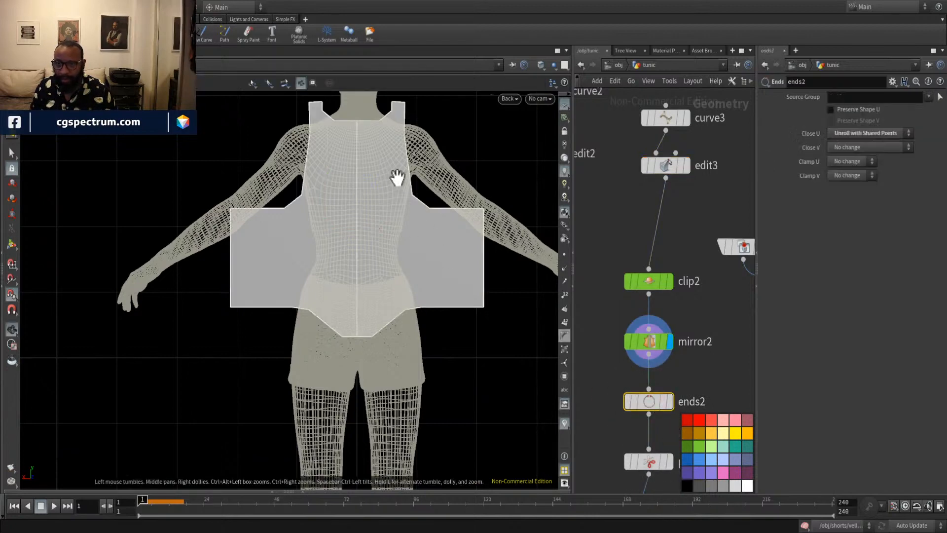
pyautogui.moveTo(396, 177); pyautogui.dragTo(397, 225, button='middle')
pyautogui.click(674, 371)
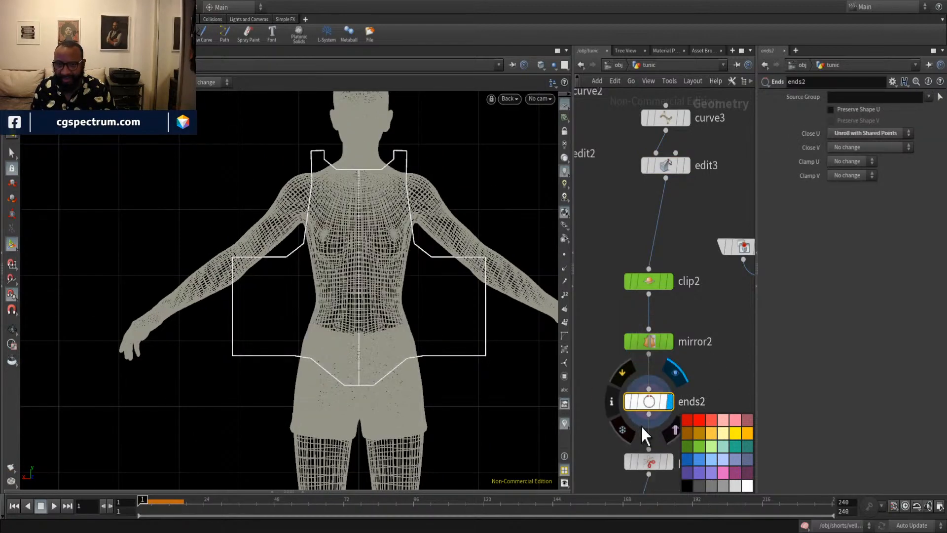
# Display the polycut2 node and clear its inherited Cut Points list.
pyautogui.moveTo(628, 426); pyautogui.dragTo(613, 336, button='middle')
pyautogui.click(644, 376)
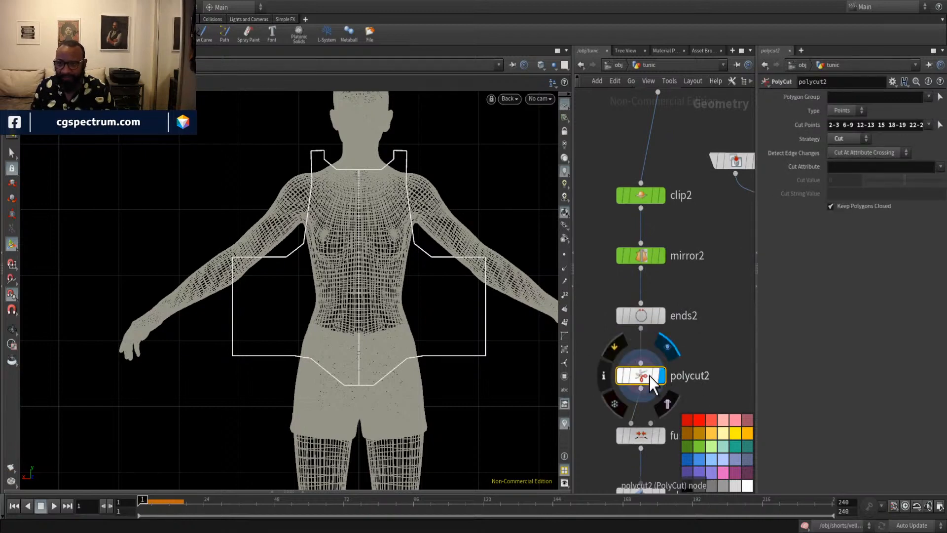
pyautogui.click(661, 376)
pyautogui.click(878, 127)
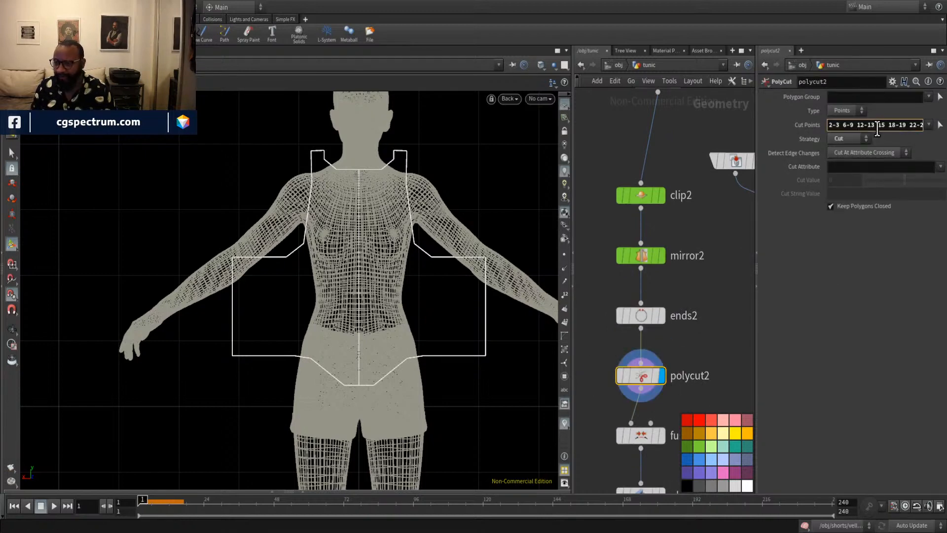
pyautogui.tripleClick(877, 125)
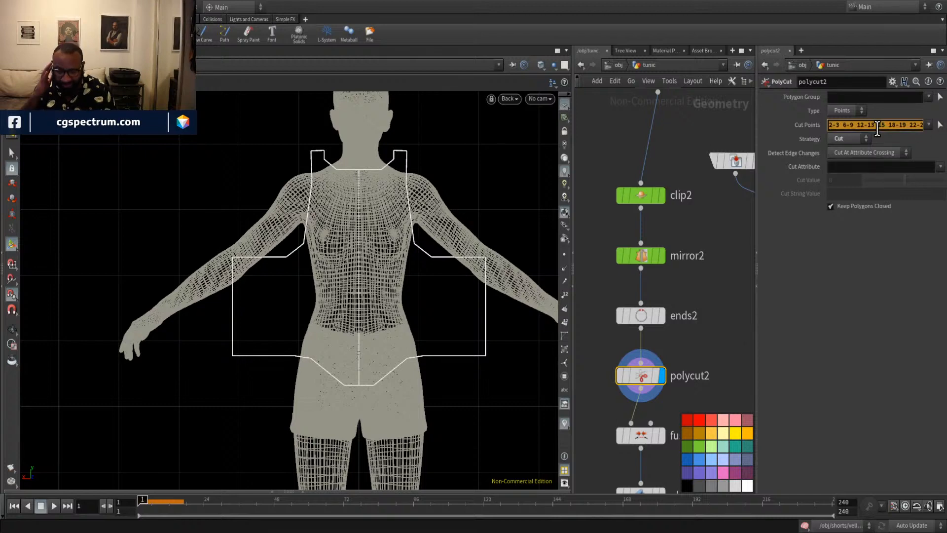
pyautogui.press('BackSpace')
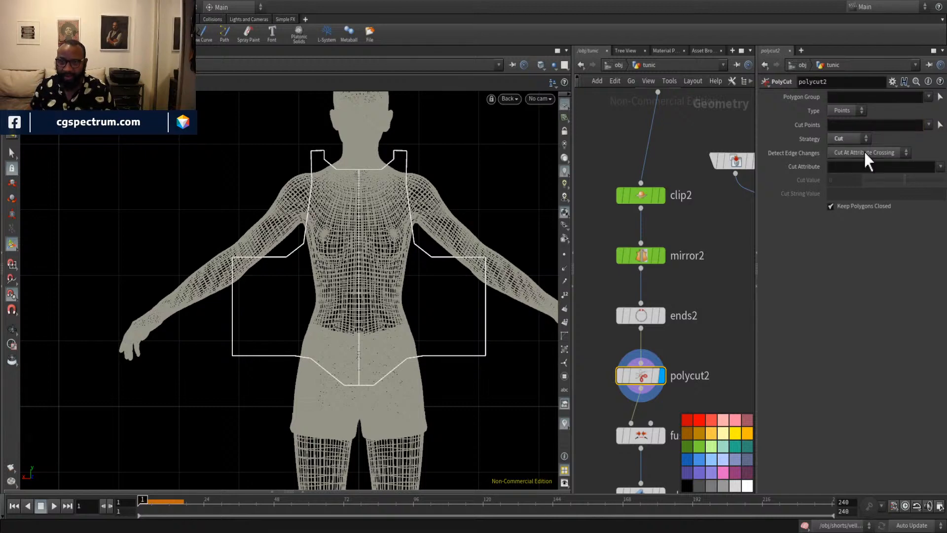
# Start picking polycut2's cut points, selecting the four upper shoulder-strap corners and the lower end point of each underarm curve.
pyautogui.click(940, 125)
pyautogui.scroll(6, 482, 212)
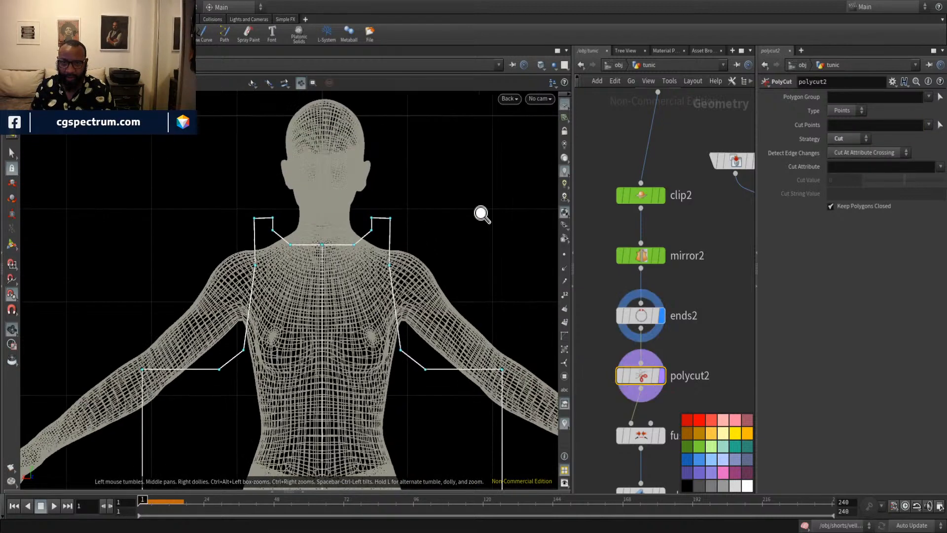
pyautogui.moveTo(192, 201); pyautogui.dragTo(445, 225)
pyautogui.press('Return')
pyautogui.moveTo(446, 225); pyautogui.dragTo(307, 190, button='middle')
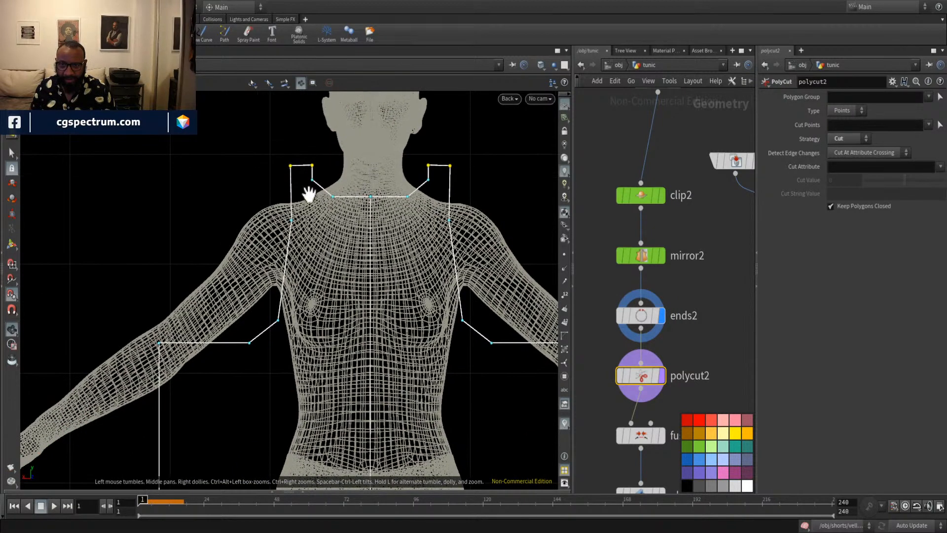
pyautogui.press('s')
pyautogui.moveTo(263, 291); pyautogui.dragTo(273, 274, button='middle')
pyautogui.press('s')
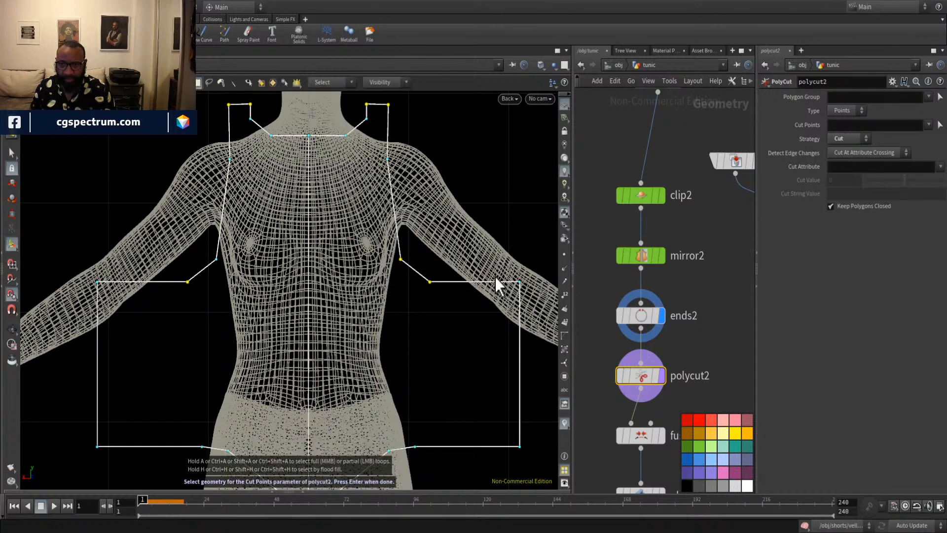
pyautogui.hotkey('ctrl', 'z')
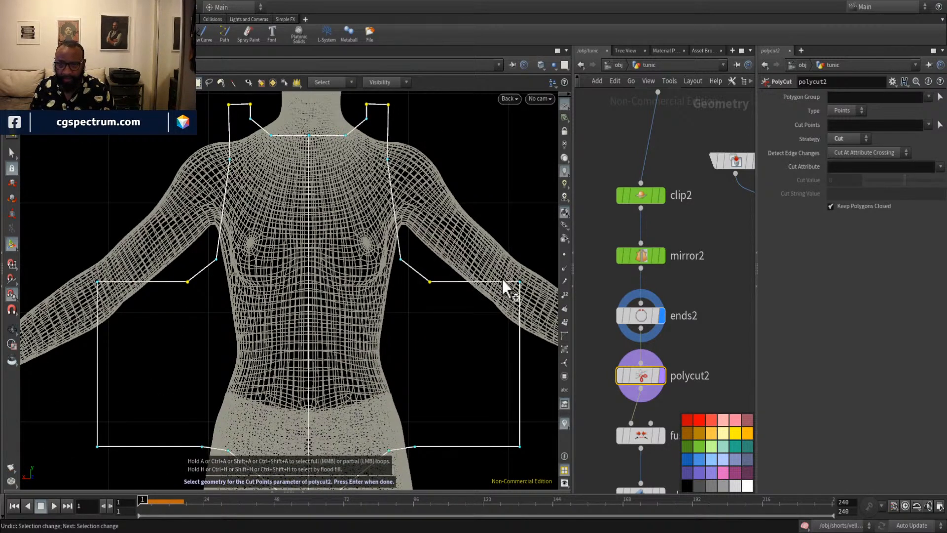
pyautogui.moveTo(372, 369); pyautogui.dragTo(464, 302, button='middle')
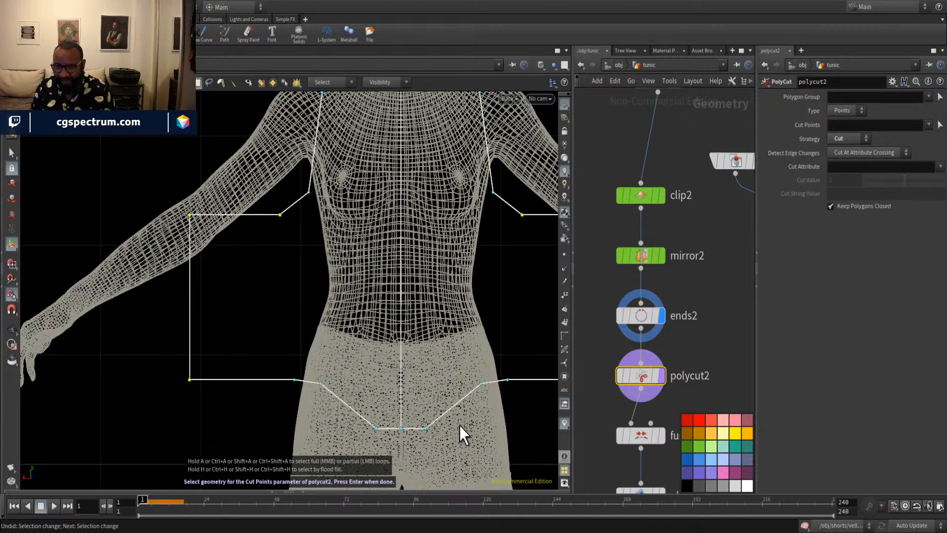
pyautogui.moveTo(482, 423); pyautogui.dragTo(416, 416, button='middle')
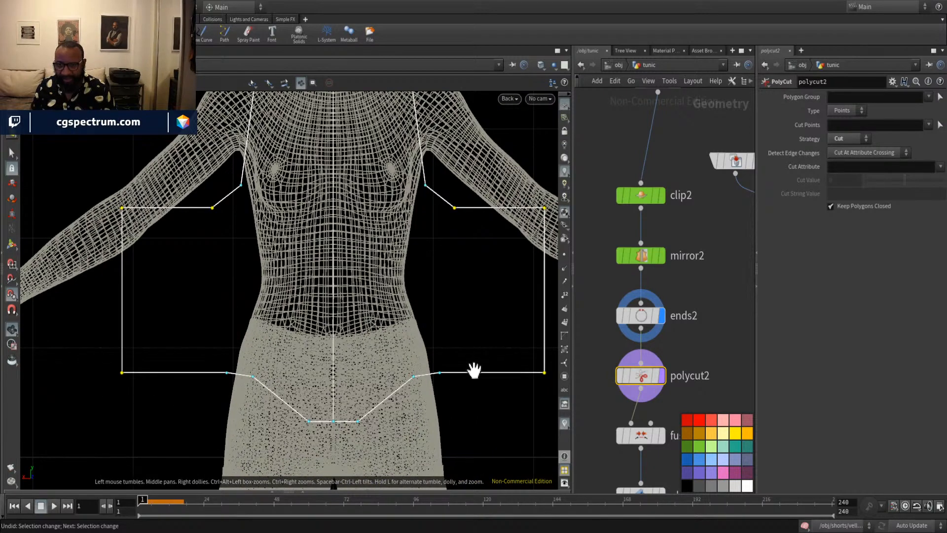
pyautogui.moveTo(227, 380); pyautogui.dragTo(340, 327, button='middle')
pyautogui.moveTo(340, 327); pyautogui.dragTo(340, 356)
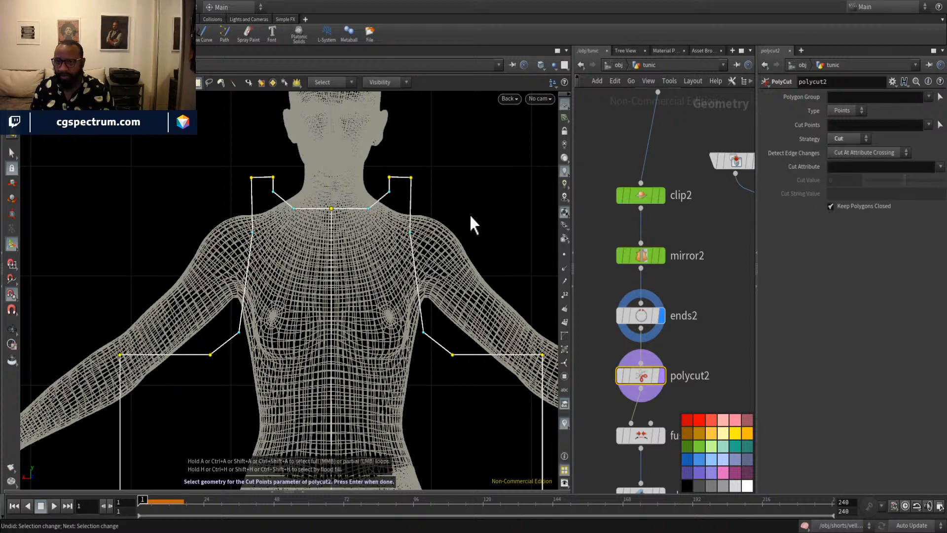
pyautogui.press('Return')
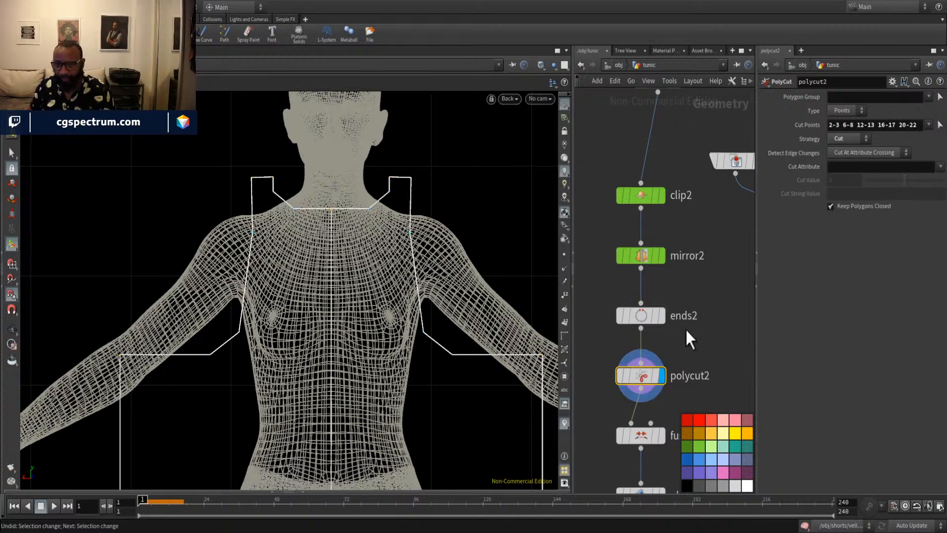
# Check the back panel's outline at fuse2 and its filled, triangulated patch at planarpatchfromcurves2.
pyautogui.moveTo(694, 399); pyautogui.dragTo(688, 290, button='middle')
pyautogui.click(655, 325)
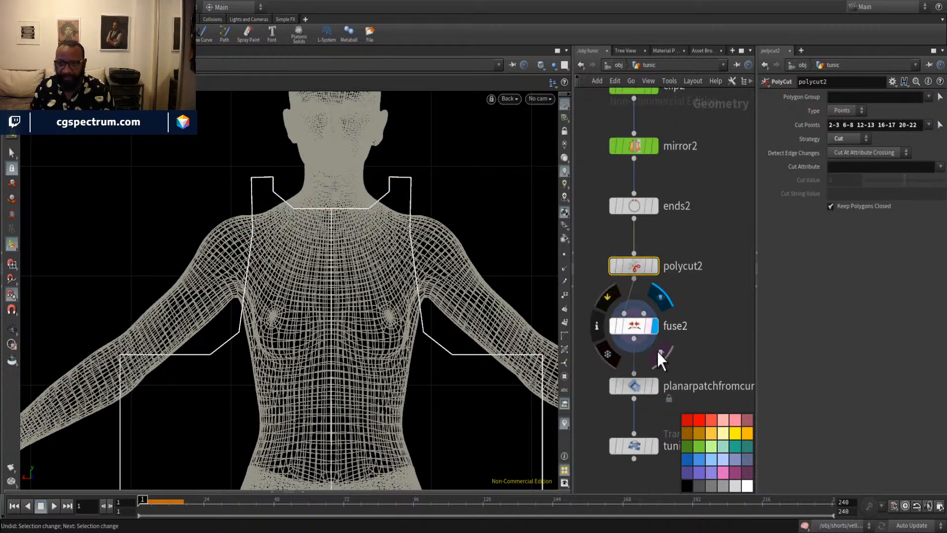
pyautogui.click(656, 390)
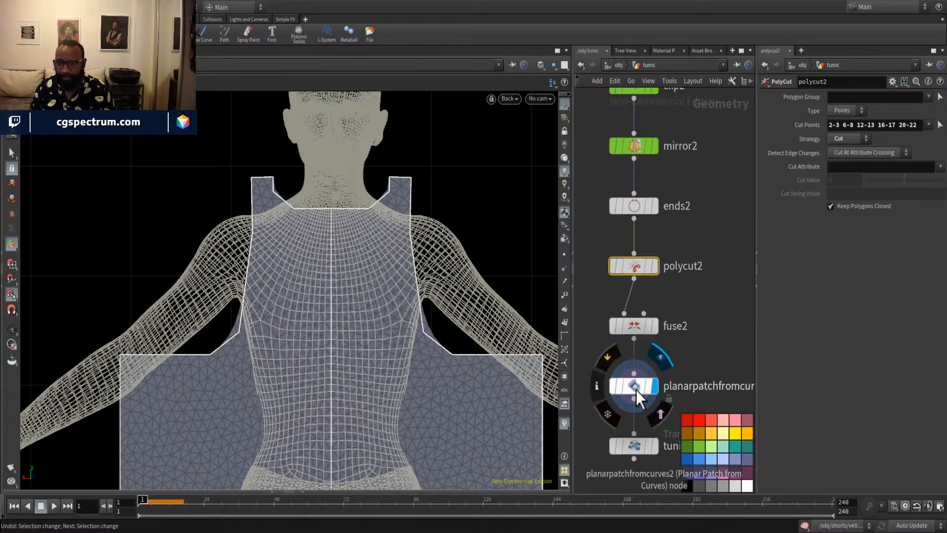
pyautogui.click(638, 395)
pyautogui.moveTo(406, 256); pyautogui.dragTo(413, 205, button='middle')
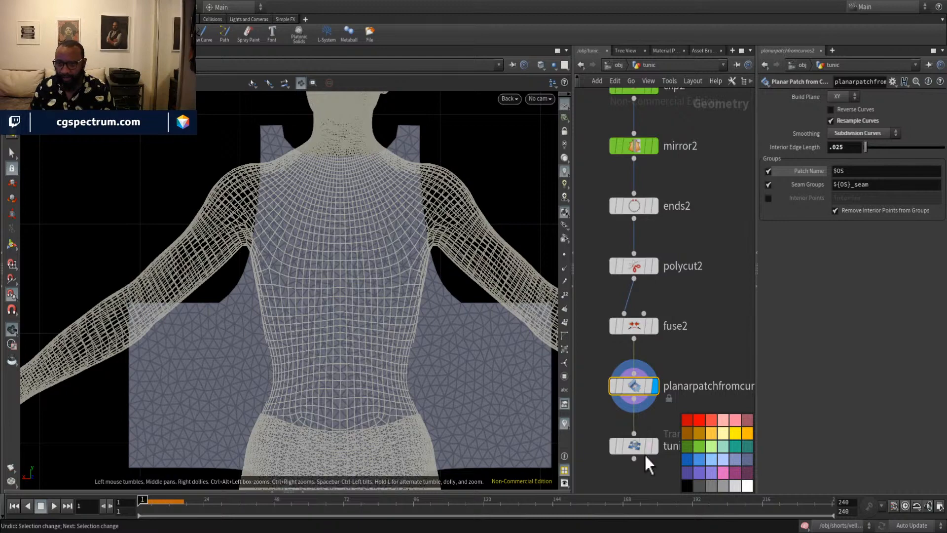
pyautogui.press('Return')
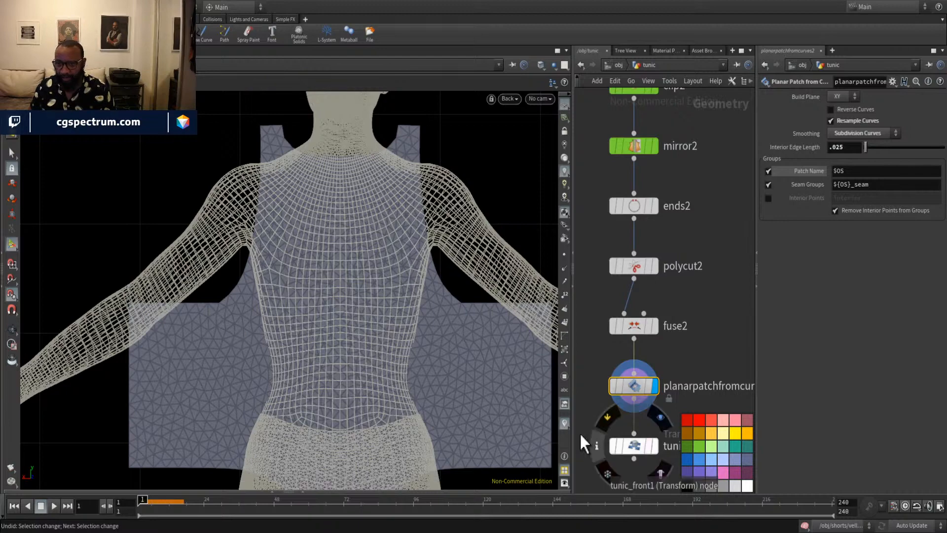
# Switch the viewport to a perspective view from the side and display the tunic_front1 transform.
pyautogui.click(517, 99)
pyautogui.click(576, 158)
pyautogui.keyDown('alt'); pyautogui.moveTo(442, 274); pyautogui.dragTo(318, 243, button='right'); pyautogui.keyUp('alt')
pyautogui.keyDown('alt'); pyautogui.moveTo(318, 243); pyautogui.dragTo(366, 310); pyautogui.keyUp('alt')
pyautogui.click(640, 449)
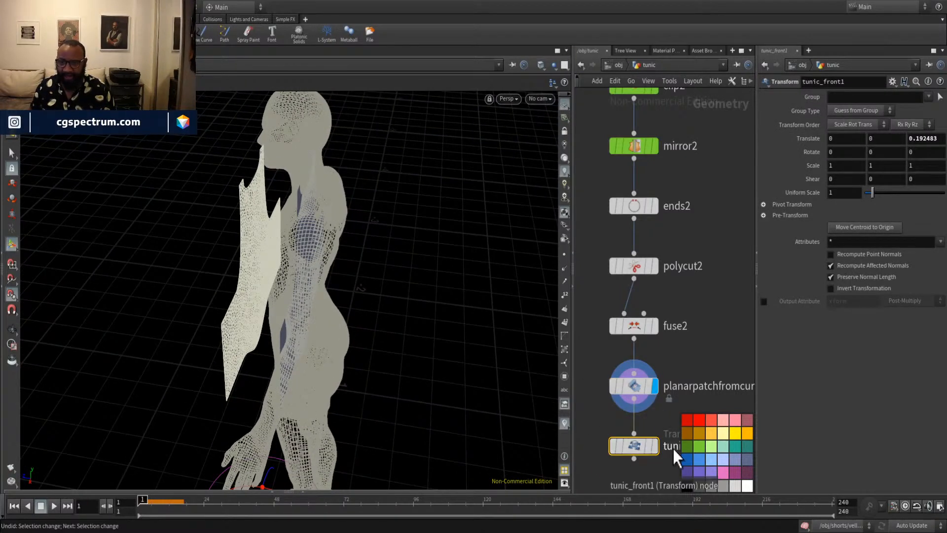
pyautogui.click(655, 445)
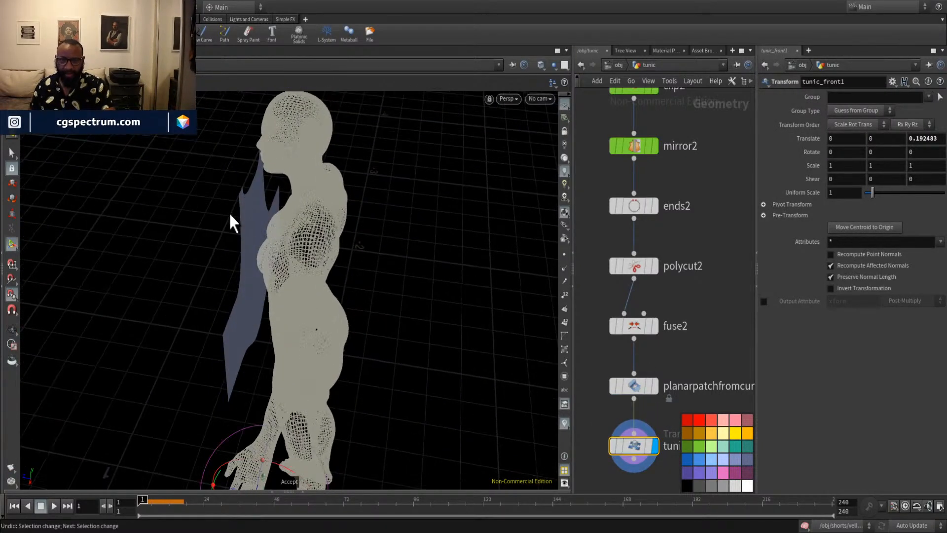
# Move the back panel along Z from in front of the body to behind it, at about -0.184.
pyautogui.keyDown('alt'); pyautogui.moveTo(327, 296); pyautogui.dragTo(338, 262); pyautogui.keyUp('alt')
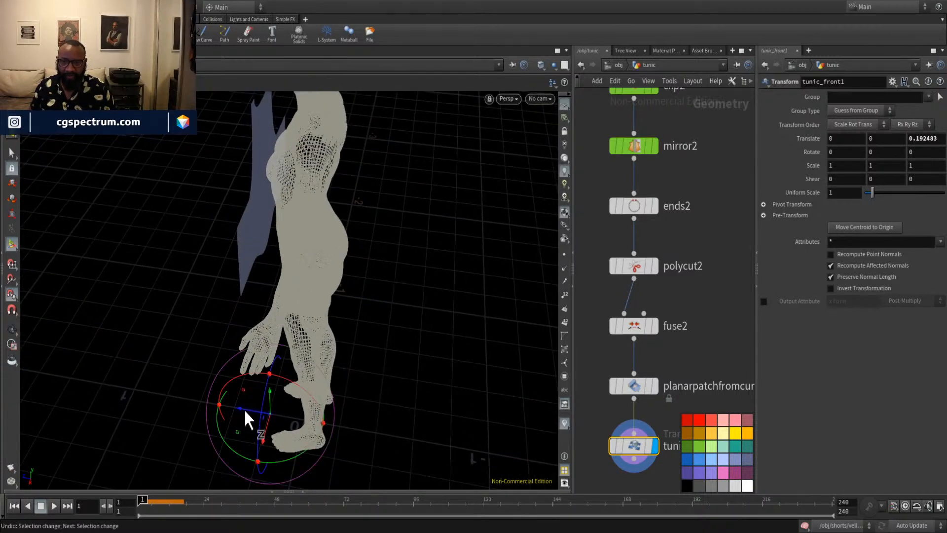
pyautogui.moveTo(242, 410); pyautogui.dragTo(478, 334)
pyautogui.press('Escape')
pyautogui.press('Return')
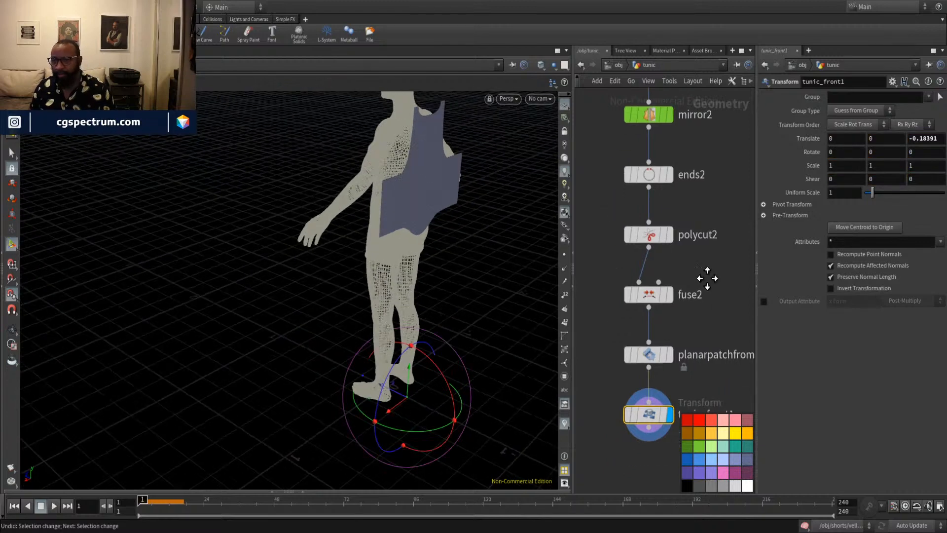
# Rename the front panel's planarpatchfromcurves1 node to tunic_front2.
pyautogui.moveTo(712, 271); pyautogui.dragTo(689, 307, button='middle')
pyautogui.doubleClick(696, 293)
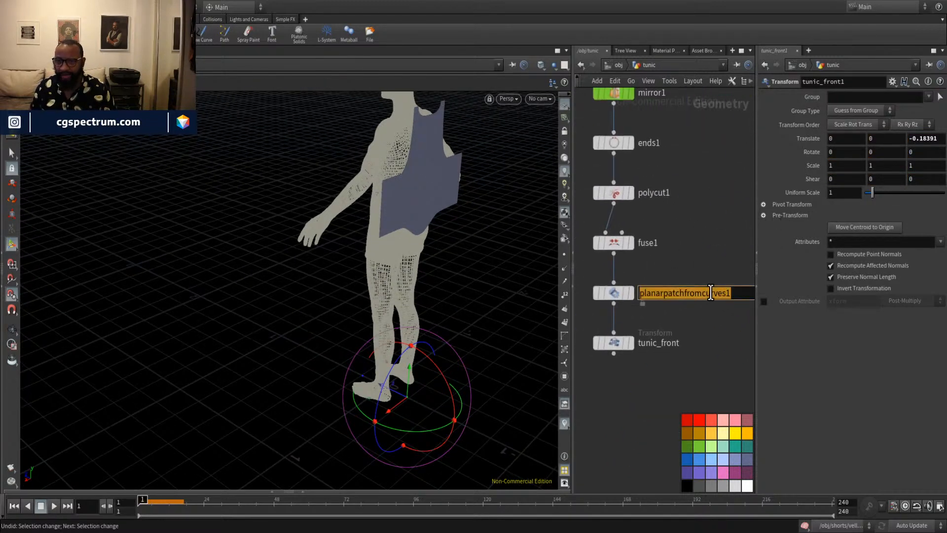
pyautogui.write('tu')
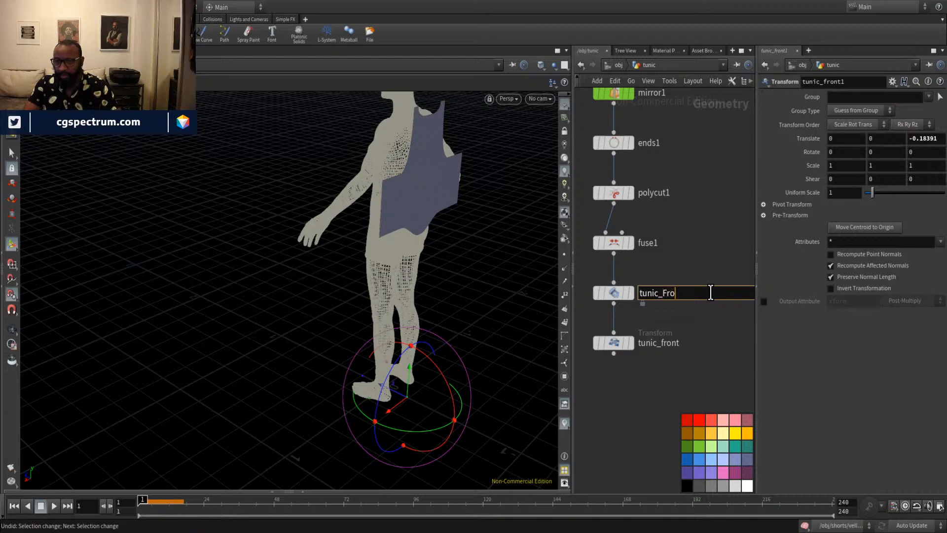
pyautogui.write('nic_front_')
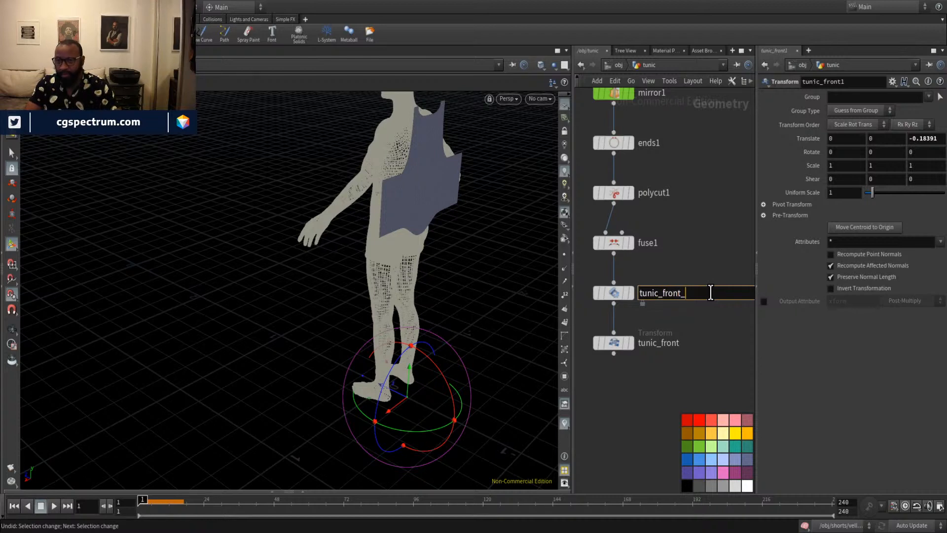
pyautogui.press('BackSpace')
pyautogui.write('2')
pyautogui.press('Return')
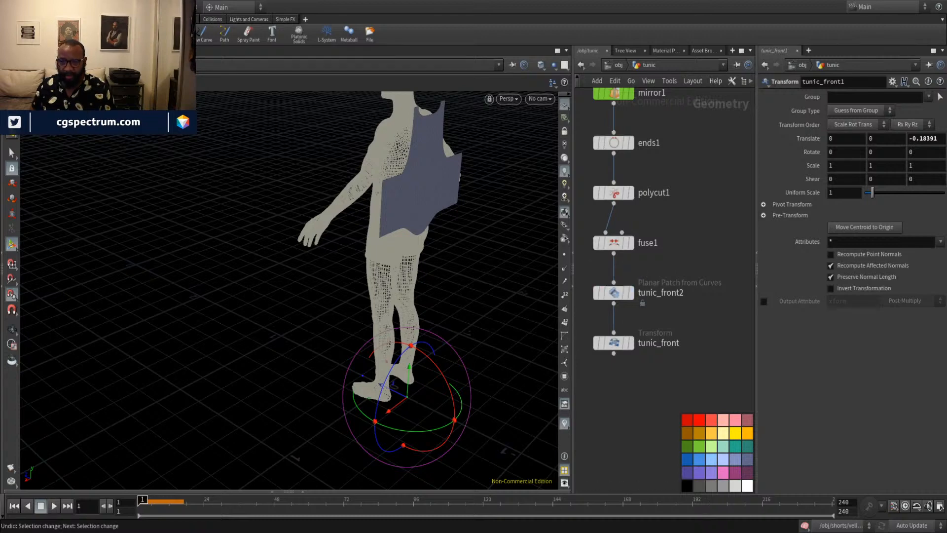
# Rename the front panel's tunic_front Transform node to transform.
pyautogui.press('f')
pyautogui.moveTo(692, 355); pyautogui.dragTo(769, 342, button='middle')
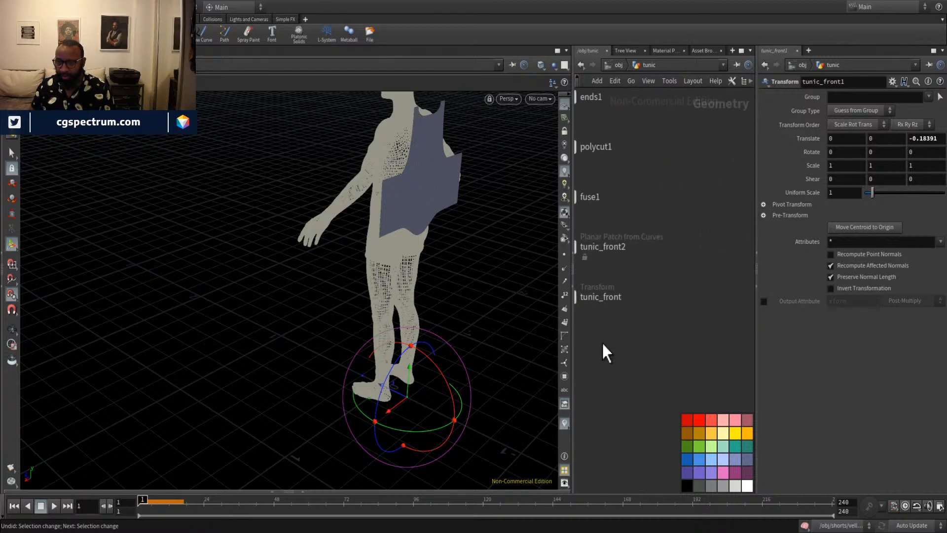
pyautogui.moveTo(604, 345); pyautogui.dragTo(648, 341, button='middle')
pyautogui.moveTo(662, 263); pyautogui.dragTo(659, 269, button='middle')
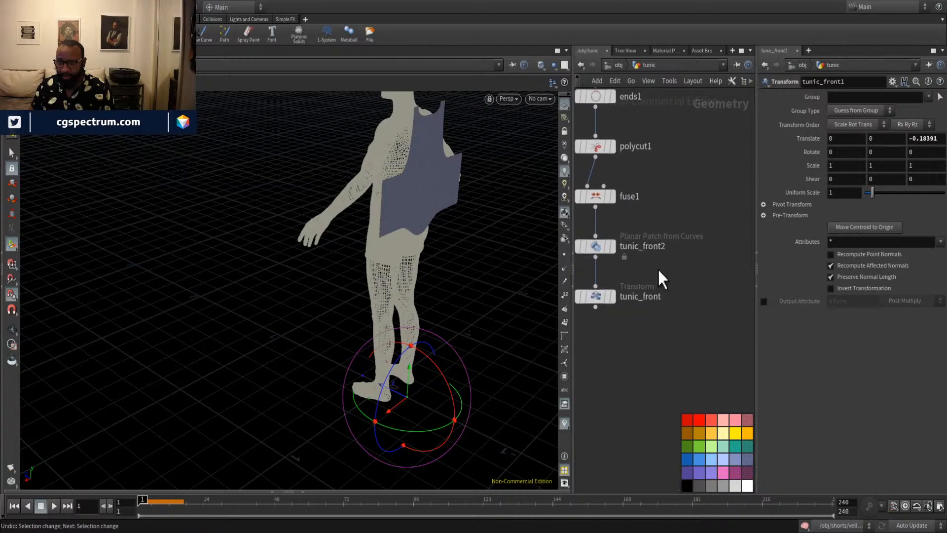
pyautogui.doubleClick(641, 299)
pyautogui.moveTo(690, 348); pyautogui.dragTo(689, 353, button='middle')
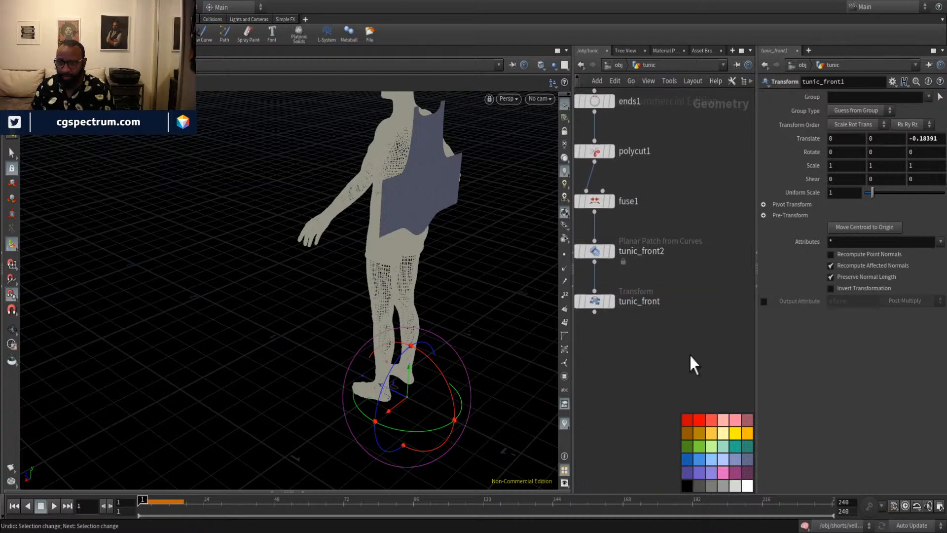
pyautogui.doubleClick(654, 302)
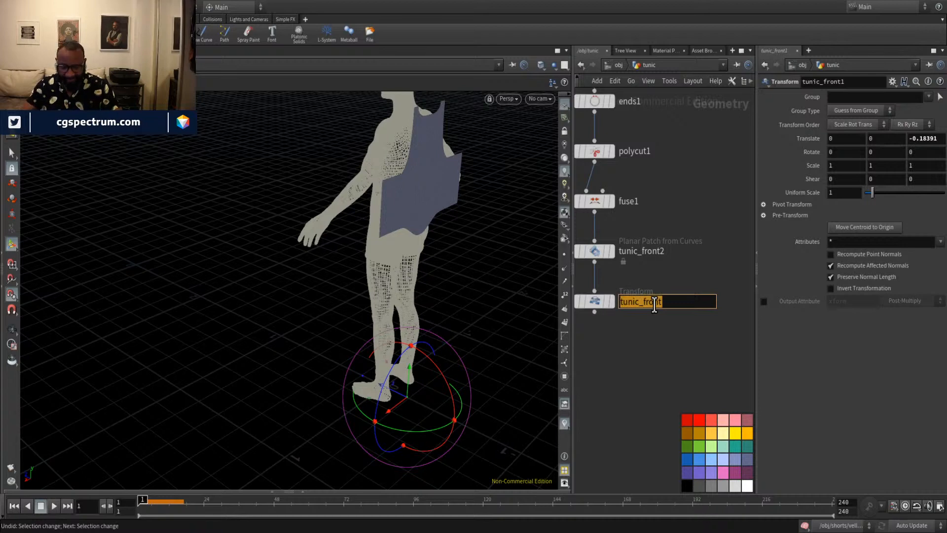
pyautogui.write('transform')
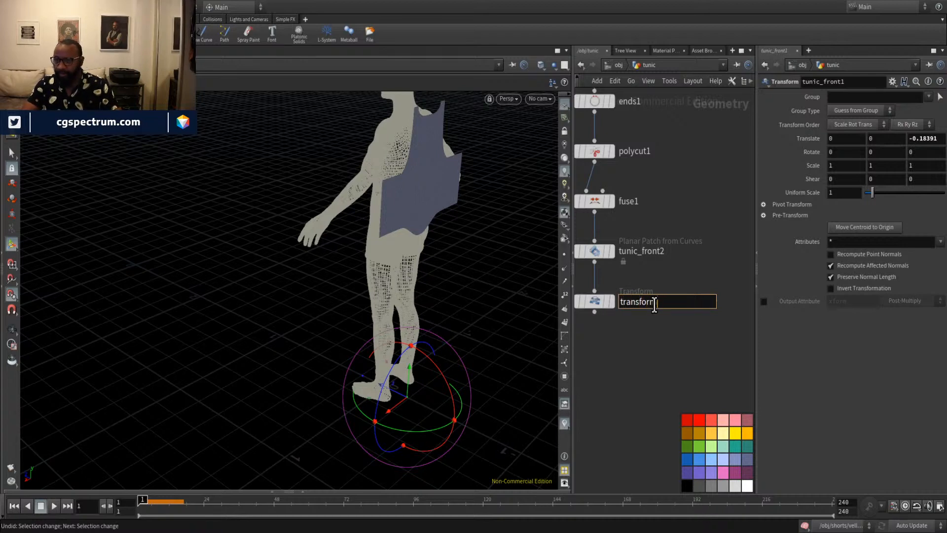
pyautogui.press('Return')
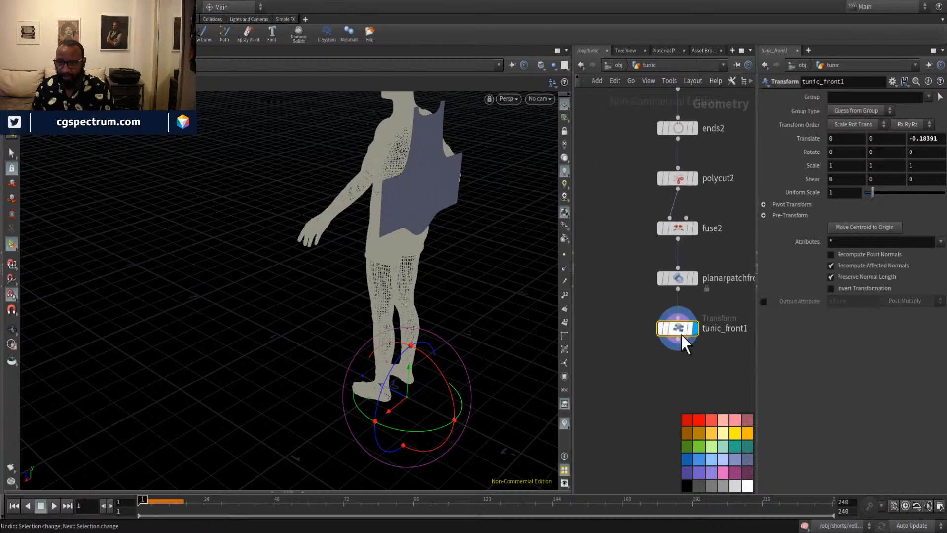
# Rename the back panel's planarpatchfromcurves2 node to tunic_back.
pyautogui.moveTo(708, 303); pyautogui.dragTo(672, 333, button='middle')
pyautogui.doubleClick(710, 314)
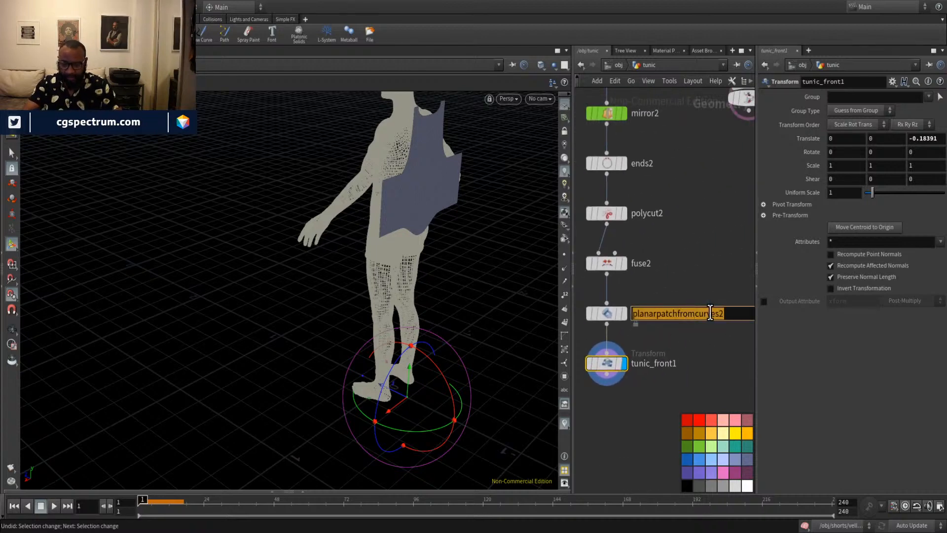
pyautogui.write('tunic_back')
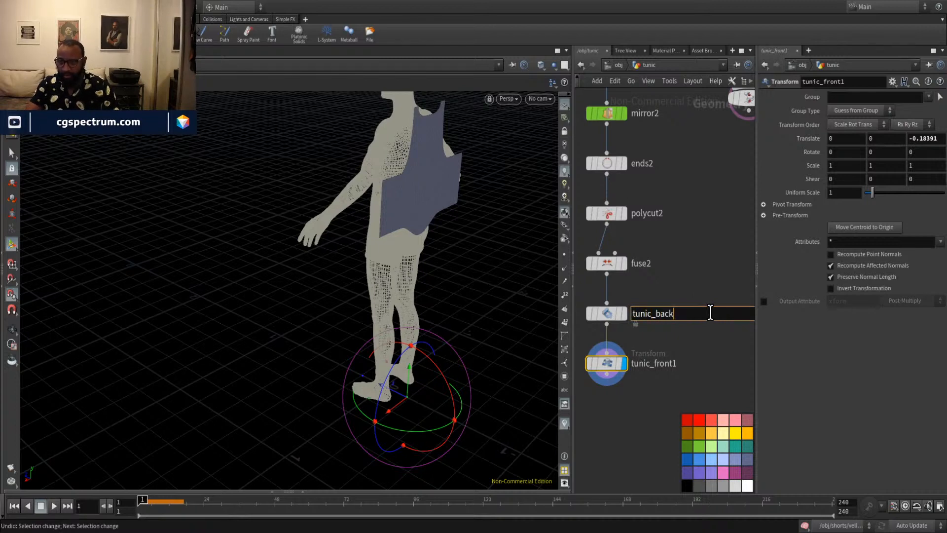
pyautogui.press('Return')
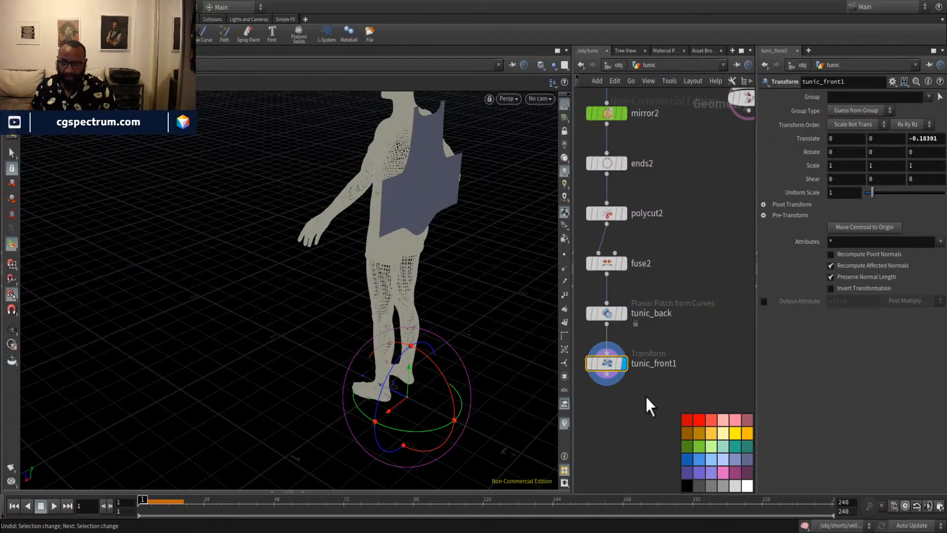
# Rename the back panel's tunic_front1 Transform node to transform1.
pyautogui.doubleClick(654, 367)
pyautogui.write('transform')
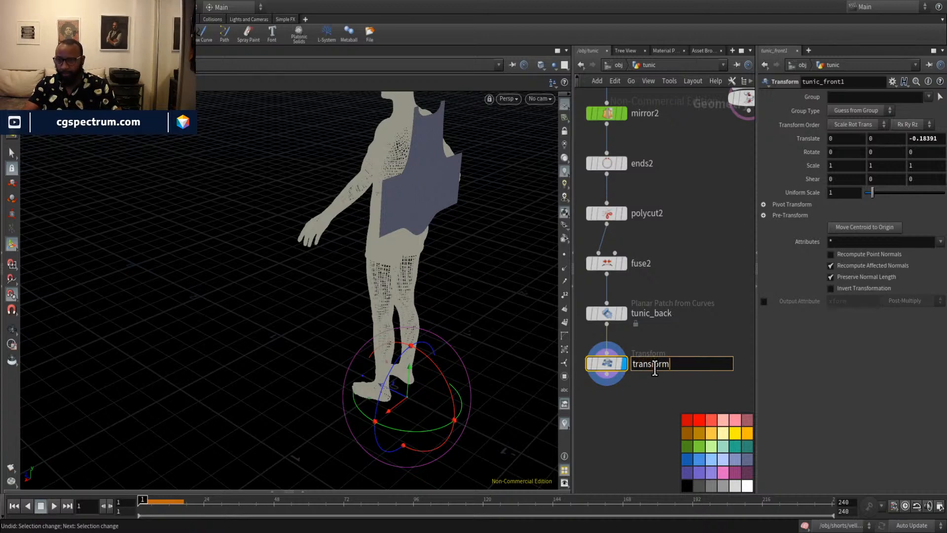
pyautogui.write('1')
pyautogui.press('Return')
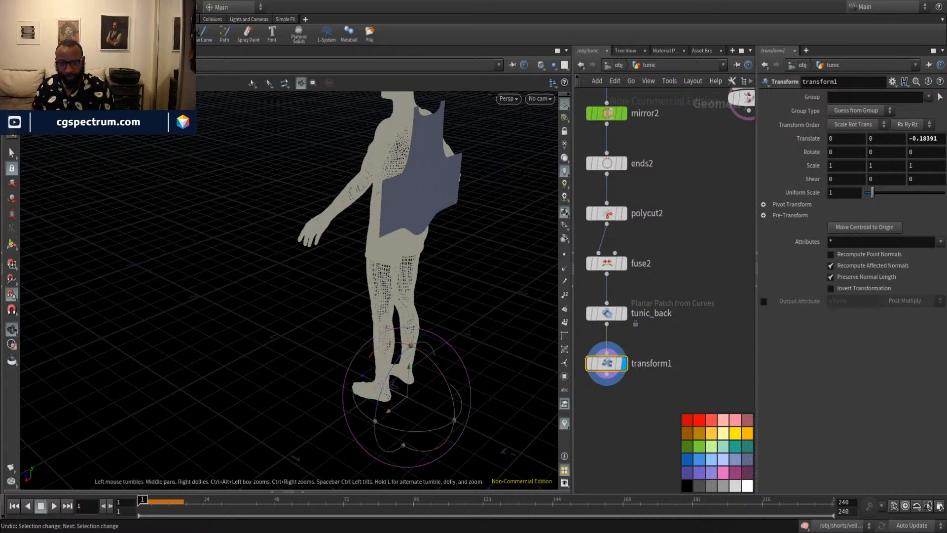
# Merge the front panel's transform node with the back panel's transform1 node in a new Merge node and display the result.
pyautogui.keyDown('alt'); pyautogui.moveTo(420, 257); pyautogui.dragTo(403, 290, button='middle'); pyautogui.keyUp('alt')
pyautogui.moveTo(646, 305); pyautogui.dragTo(784, 229, button='middle')
pyautogui.scroll(-3, 661, 284)
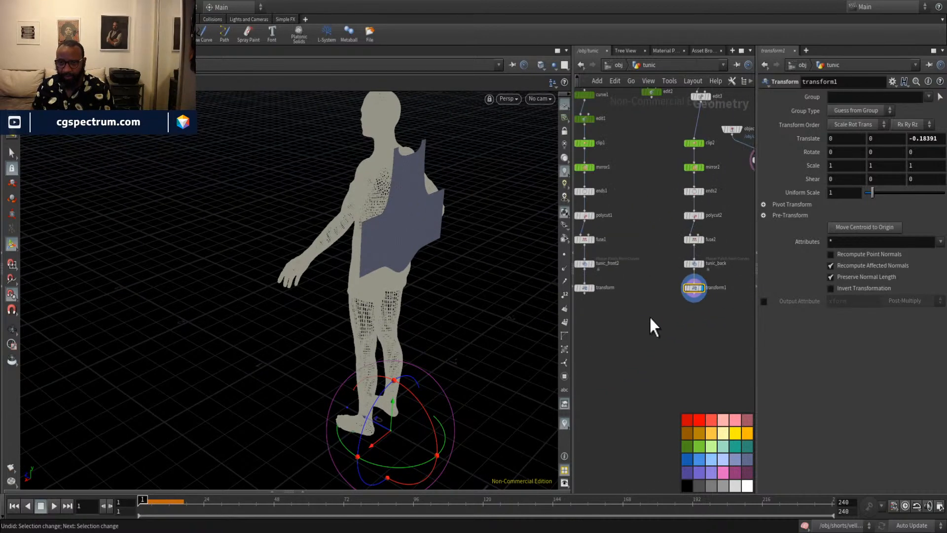
pyautogui.press('Tab')
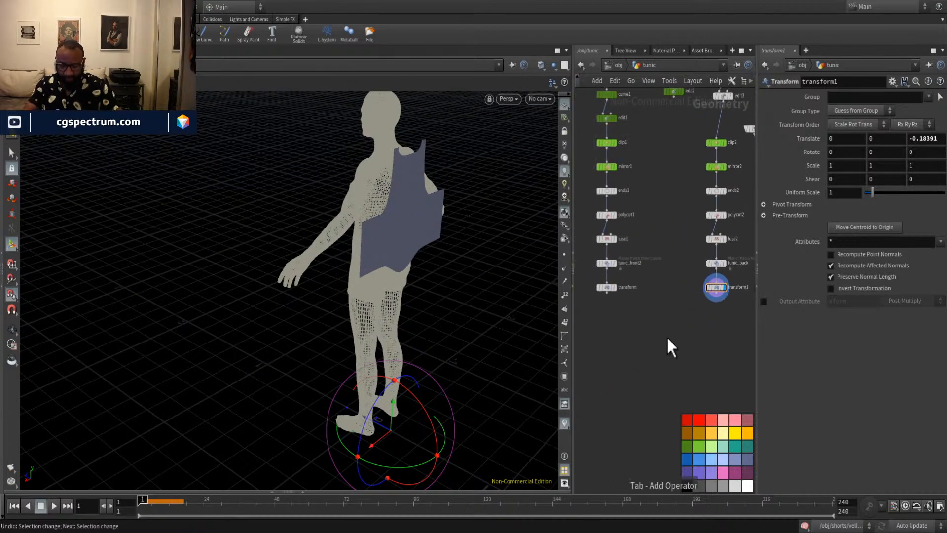
pyautogui.press('Return')
pyautogui.click(667, 340)
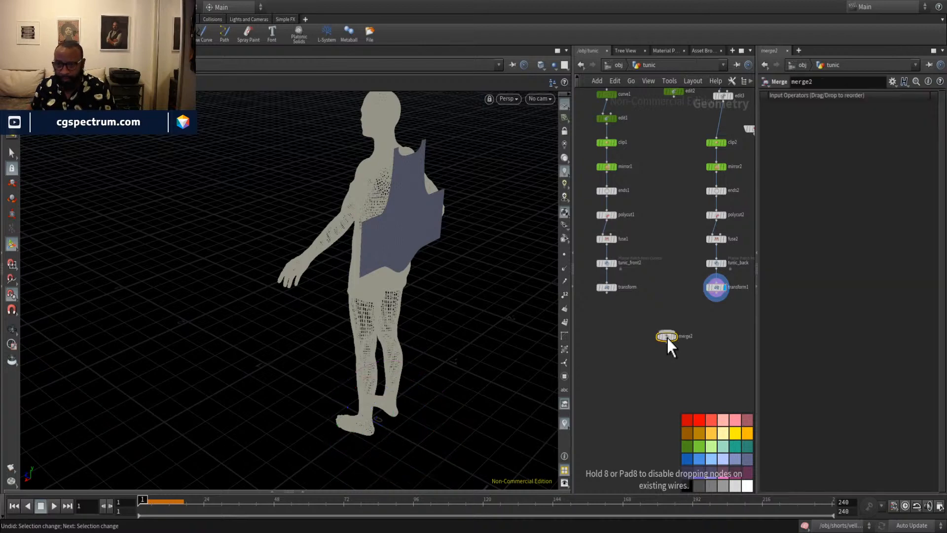
pyautogui.moveTo(608, 296); pyautogui.dragTo(670, 343)
pyautogui.moveTo(718, 302); pyautogui.dragTo(681, 345)
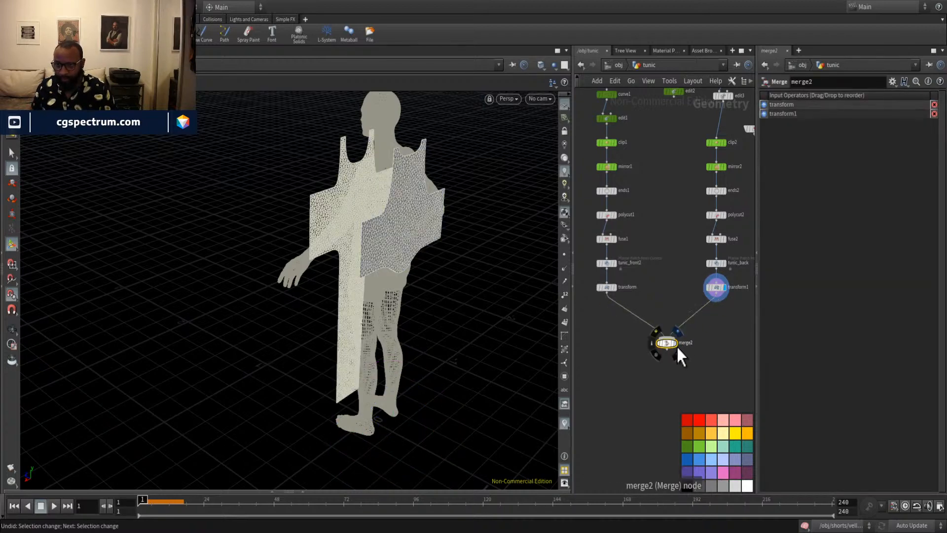
pyautogui.click(675, 344)
# Examine the merged front and back tunic panels around the body from several angles.
pyautogui.moveTo(413, 275); pyautogui.dragTo(275, 227)
pyautogui.scroll(5, 429, 317)
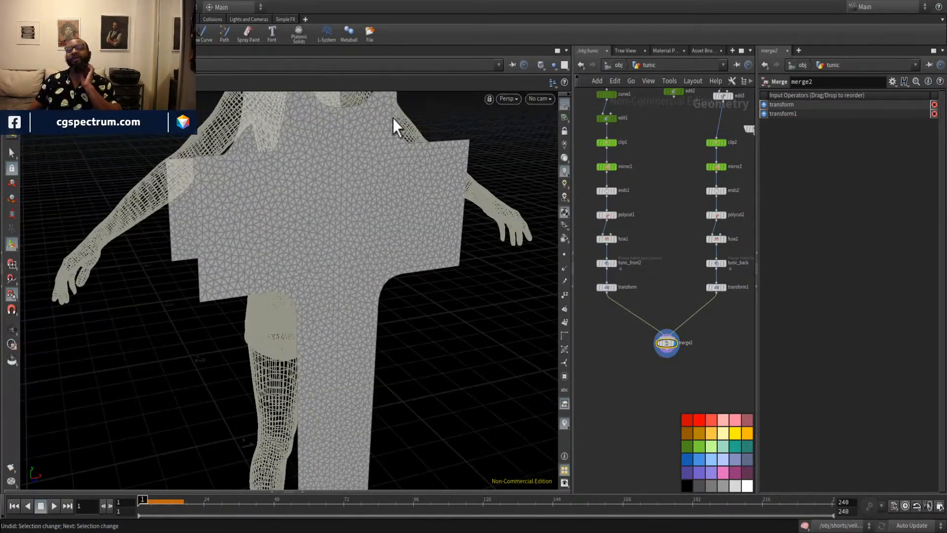
pyautogui.moveTo(347, 239); pyautogui.dragTo(168, 227)
pyautogui.moveTo(270, 173); pyautogui.dragTo(260, 174)
pyautogui.moveTo(275, 242); pyautogui.dragTo(372, 258)
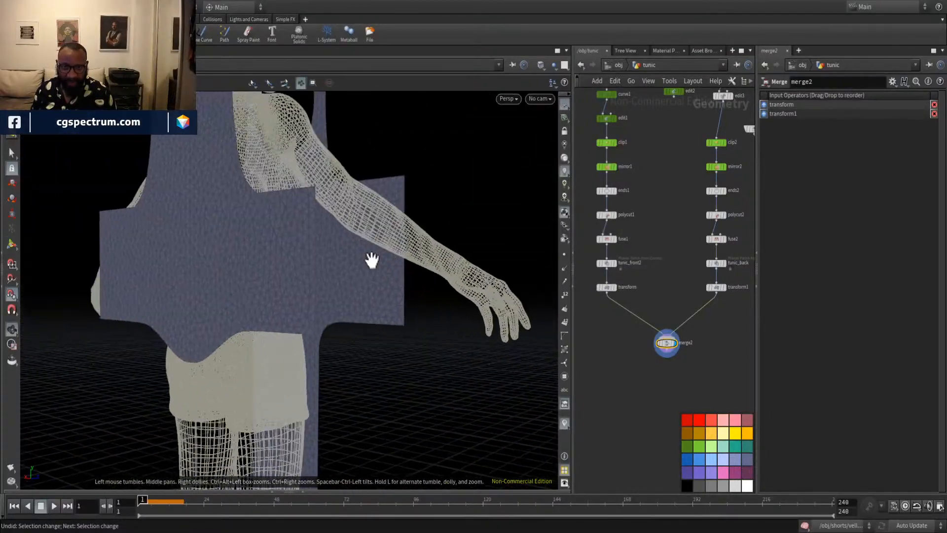
pyautogui.moveTo(266, 224); pyautogui.dragTo(396, 179)
pyautogui.moveTo(332, 269); pyautogui.dragTo(585, 111)
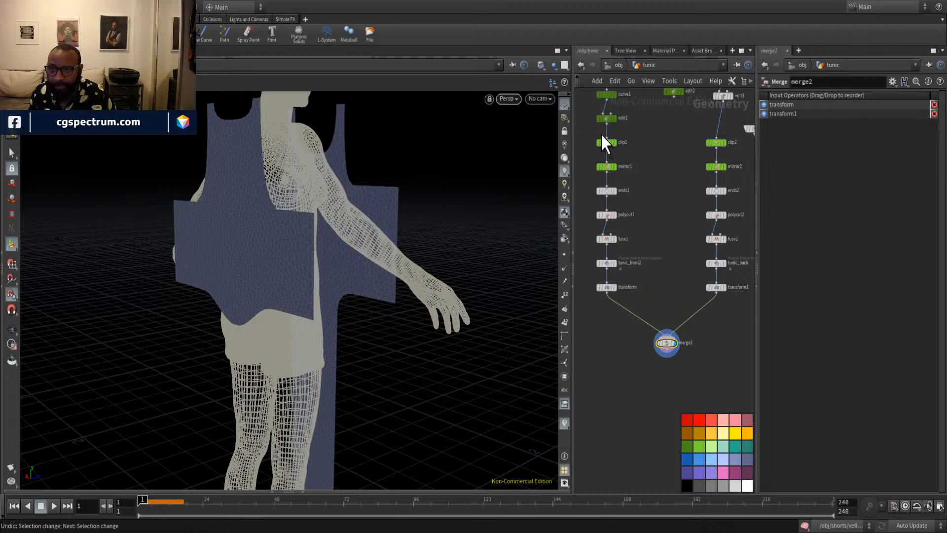
# Compare the displayed tunic_back with a template of tunic_front2 in the front view, with the body hidden.
pyautogui.hotkey('space', '3')
pyautogui.scroll(3, 344, 233)
pyautogui.moveTo(344, 232); pyautogui.dragTo(522, 258)
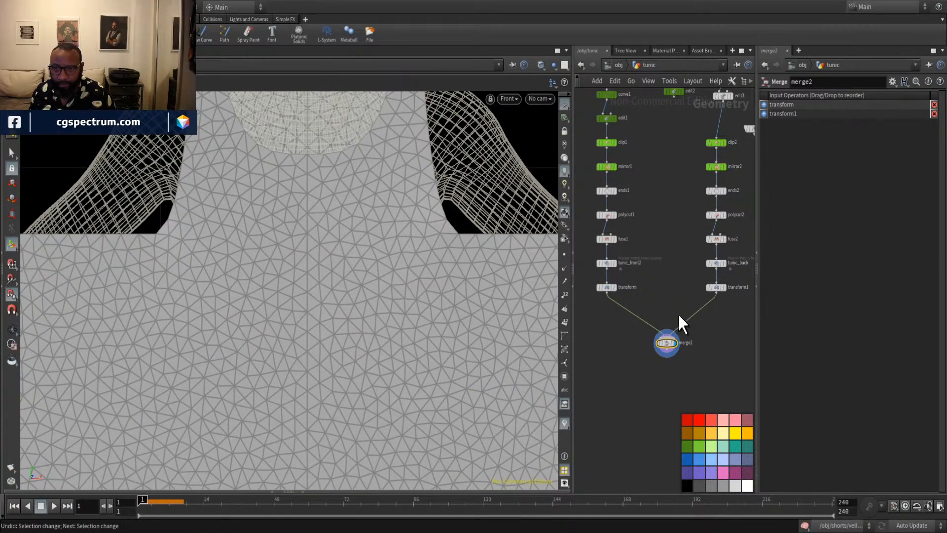
pyautogui.moveTo(668, 287); pyautogui.dragTo(644, 306, button='middle')
pyautogui.scroll(4, 636, 296)
pyautogui.moveTo(595, 328); pyautogui.dragTo(747, 306, button='middle')
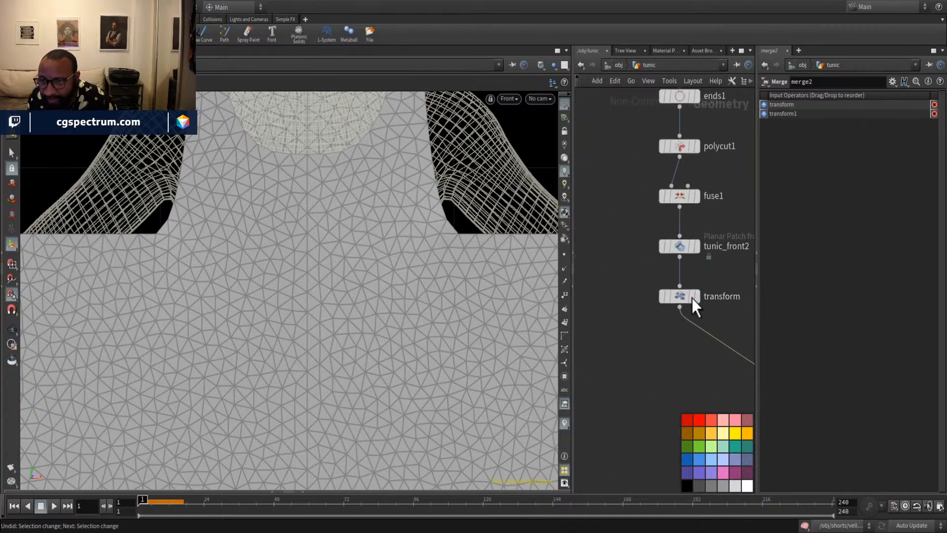
pyautogui.moveTo(720, 258); pyautogui.dragTo(569, 289, button='middle')
pyautogui.click(679, 308)
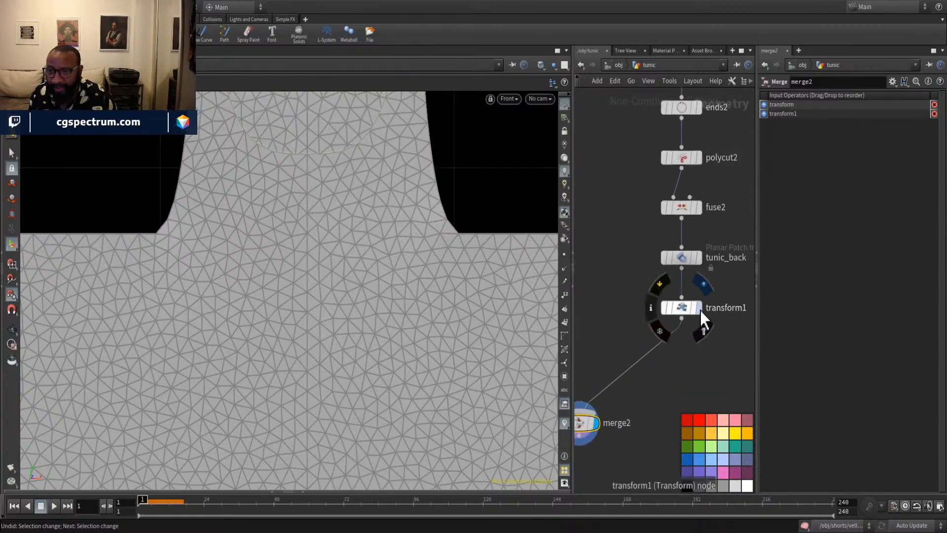
pyautogui.click(699, 257)
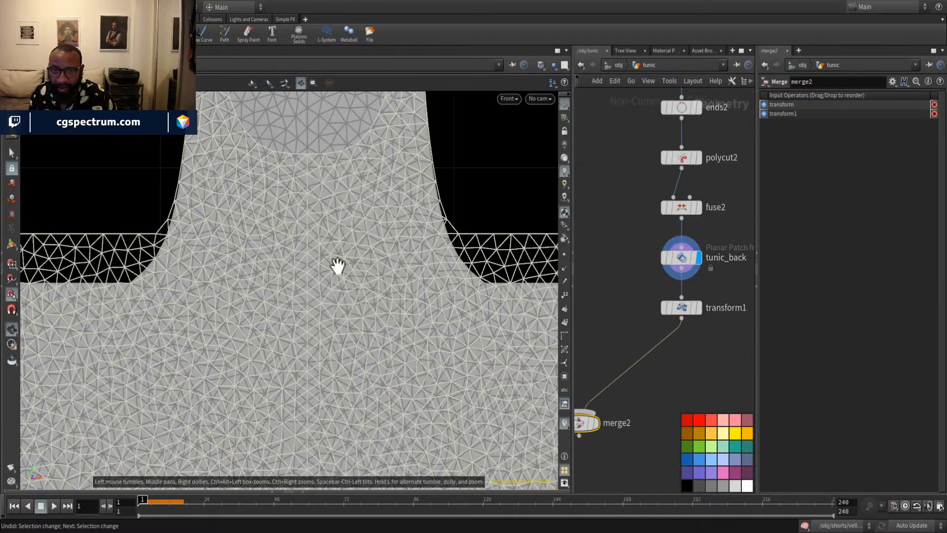
pyautogui.scroll(-5, 301, 262)
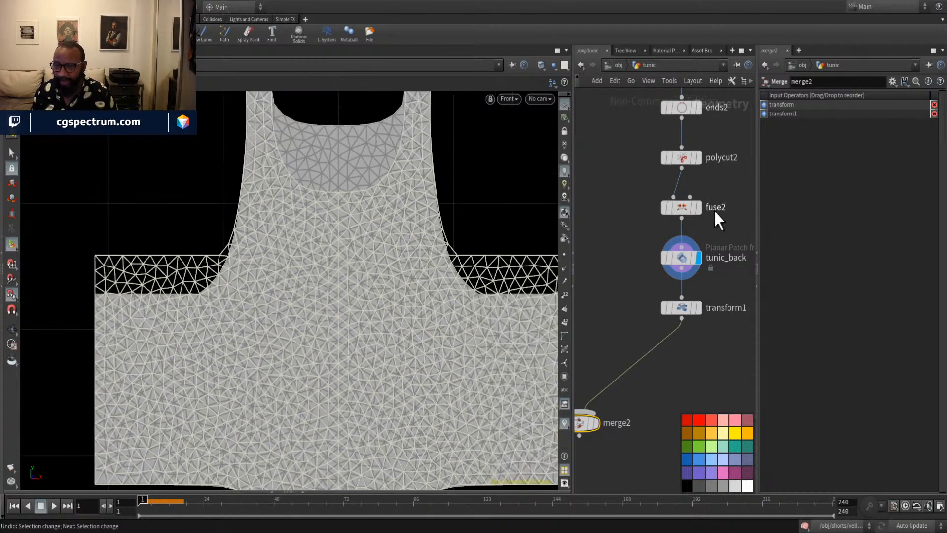
# Display the back panel's edit3 node and raise underarm points 6-8 about 0.063 in Y to match the front panel's sleeve edge.
pyautogui.moveTo(711, 204); pyautogui.dragTo(677, 383, button='middle')
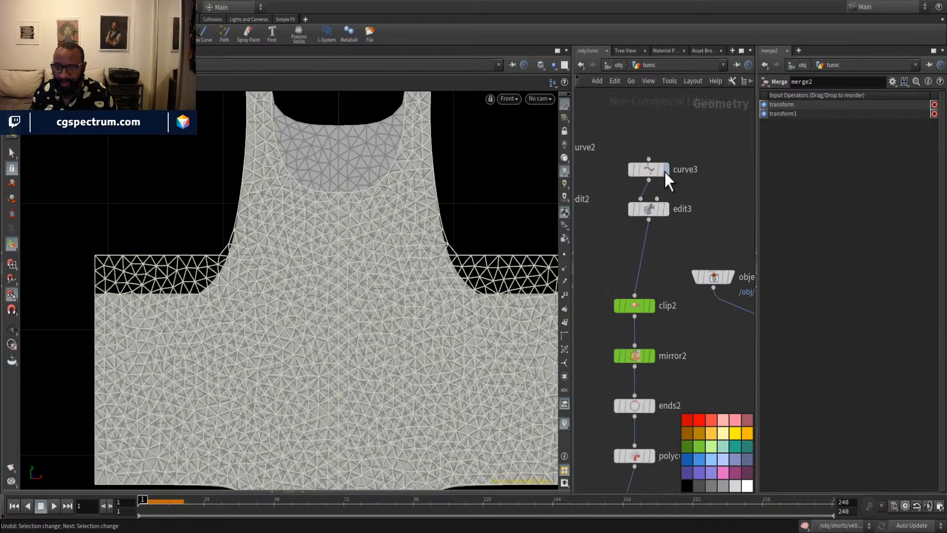
pyautogui.moveTo(667, 222)
pyautogui.click(669, 185)
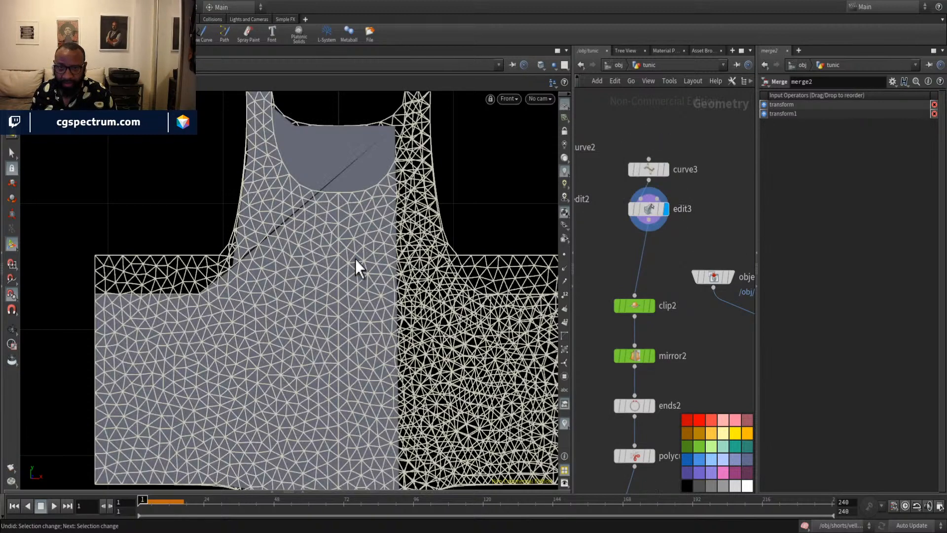
pyautogui.click(647, 208)
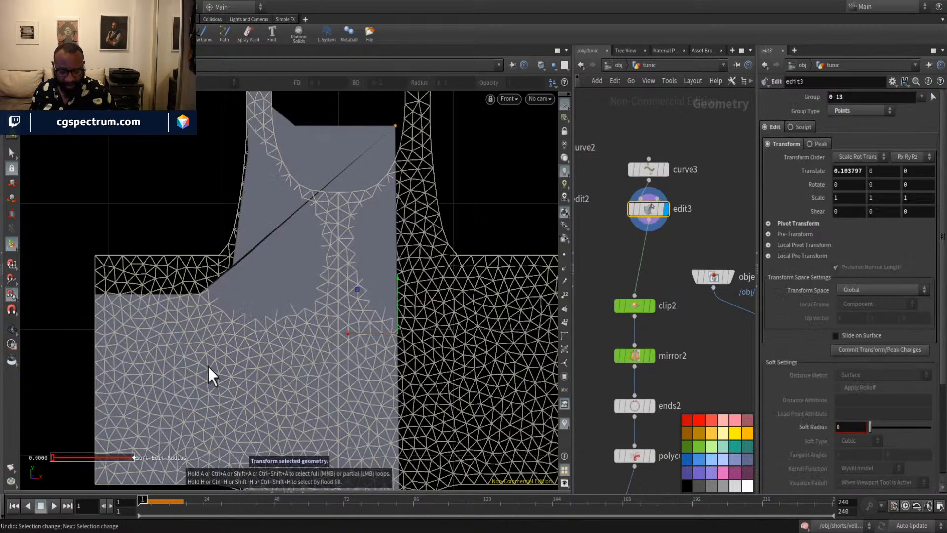
pyautogui.moveTo(81, 232); pyautogui.dragTo(255, 333)
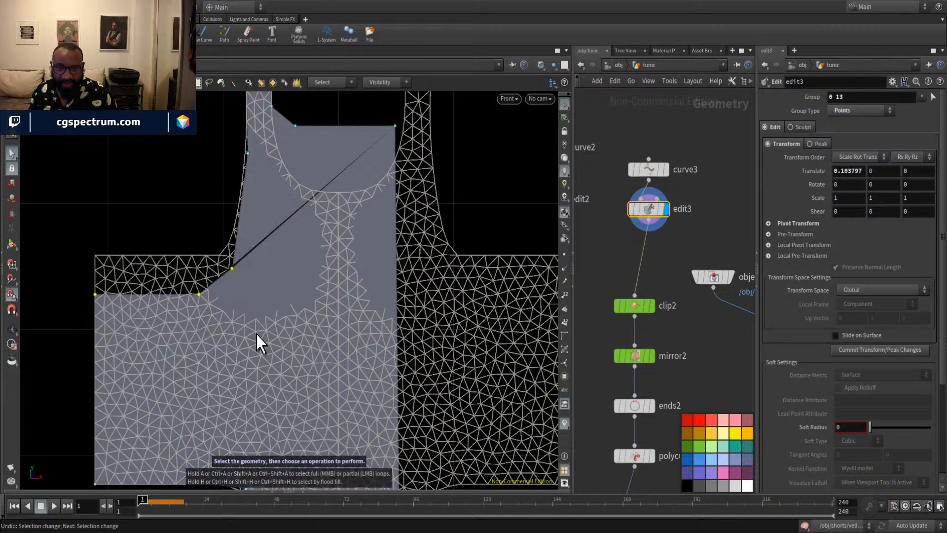
pyautogui.press('t')
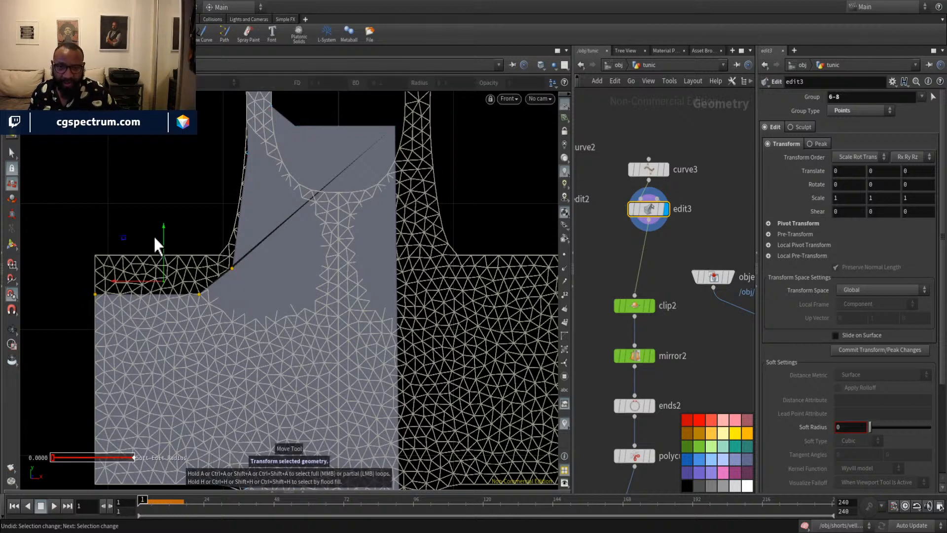
pyautogui.moveTo(164, 226); pyautogui.dragTo(157, 186)
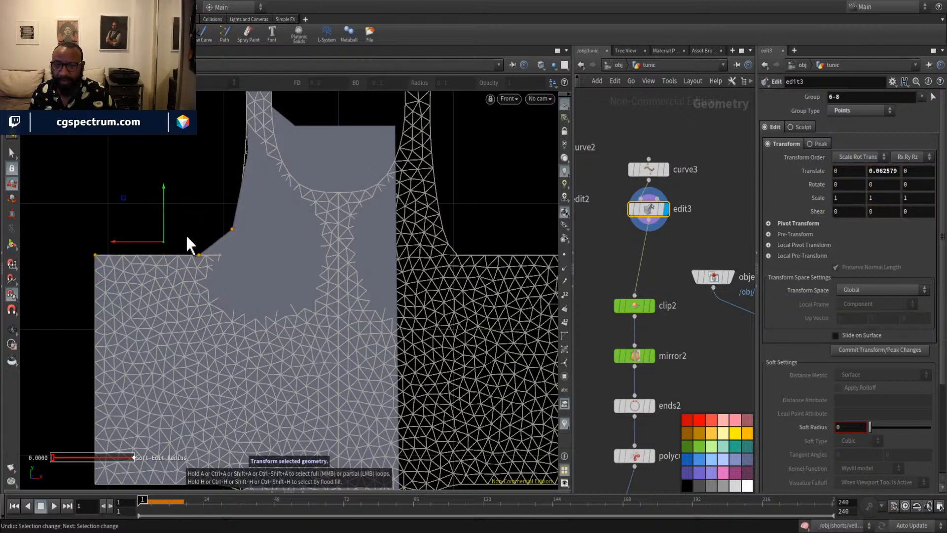
# Move armhole points 6-7 of the back curve about 0.029 in X toward the panel's centre.
pyautogui.press('s')
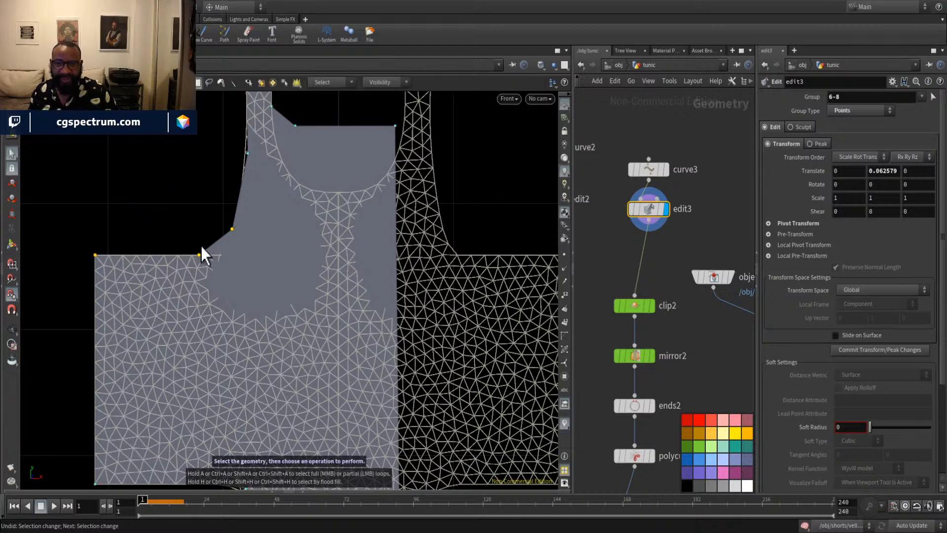
pyautogui.moveTo(186, 212); pyautogui.dragTo(218, 277)
pyautogui.moveTo(154, 199); pyautogui.dragTo(241, 284)
pyautogui.press('t')
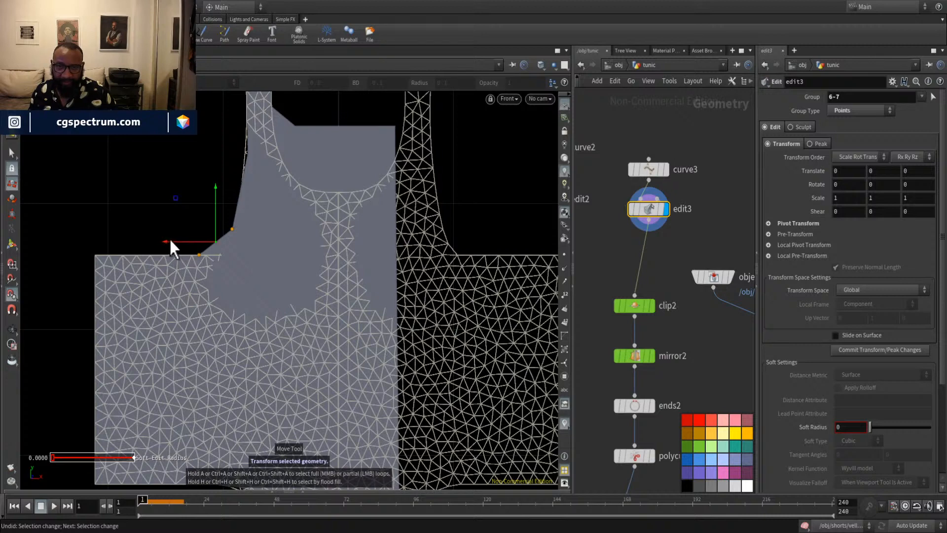
pyautogui.moveTo(169, 241)
pyautogui.mouseDown()
pyautogui.moveTo(201, 245)
pyautogui.moveTo(184, 248)
pyautogui.mouseUp()
# Move armhole point 6 of the back curve about -0.022 in X to follow the front panel's armhole.
pyautogui.press('s')
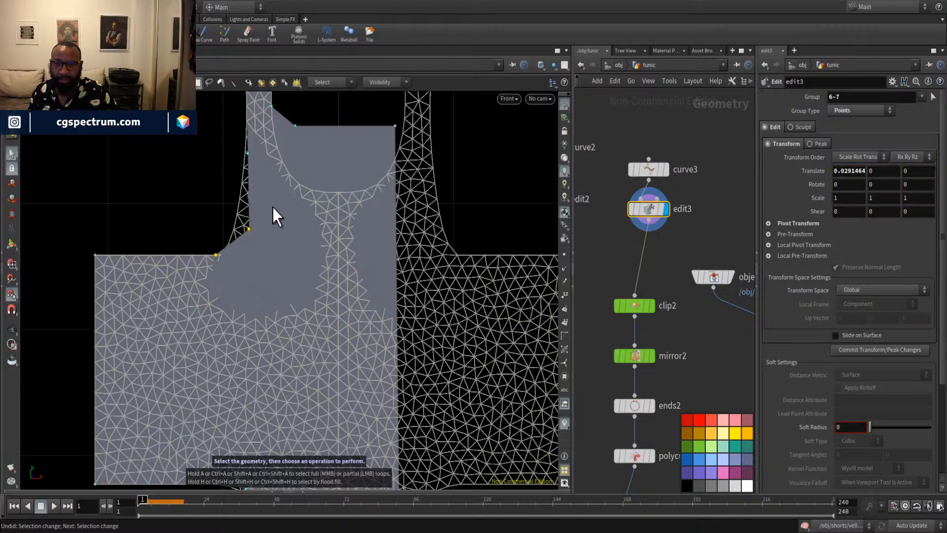
pyautogui.click(249, 228)
pyautogui.press('t')
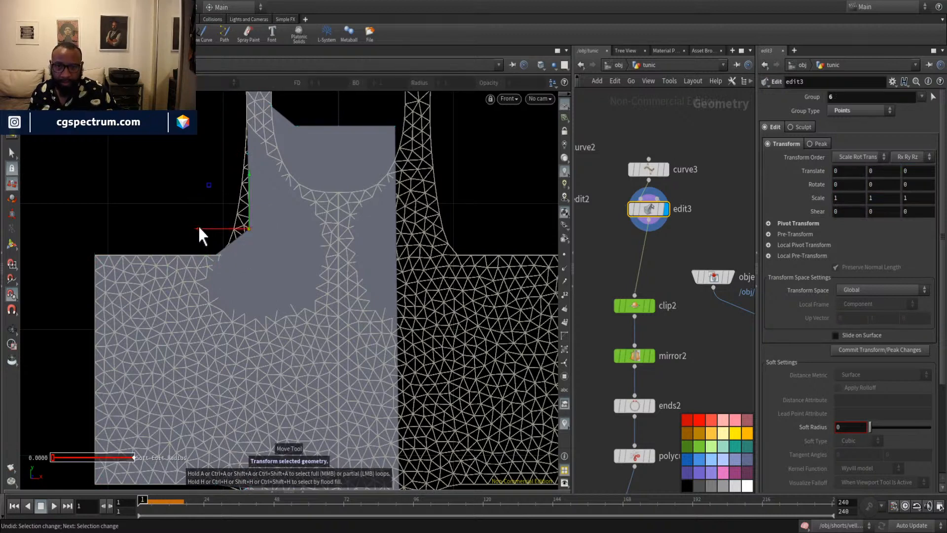
pyautogui.moveTo(197, 230); pyautogui.dragTo(185, 232)
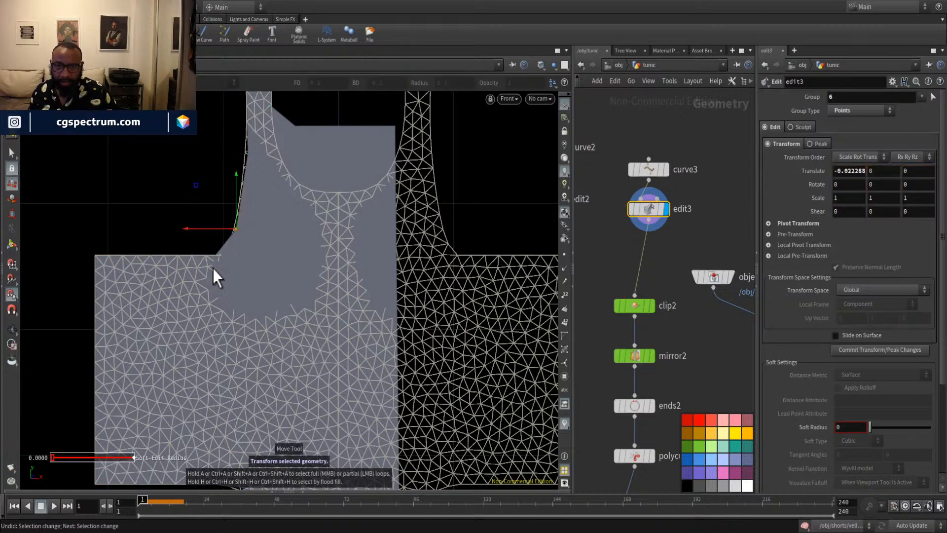
pyautogui.press('Escape')
# Display the merge2 result and return to the perspective view.
pyautogui.moveTo(353, 300); pyautogui.dragTo(391, 201, button='middle')
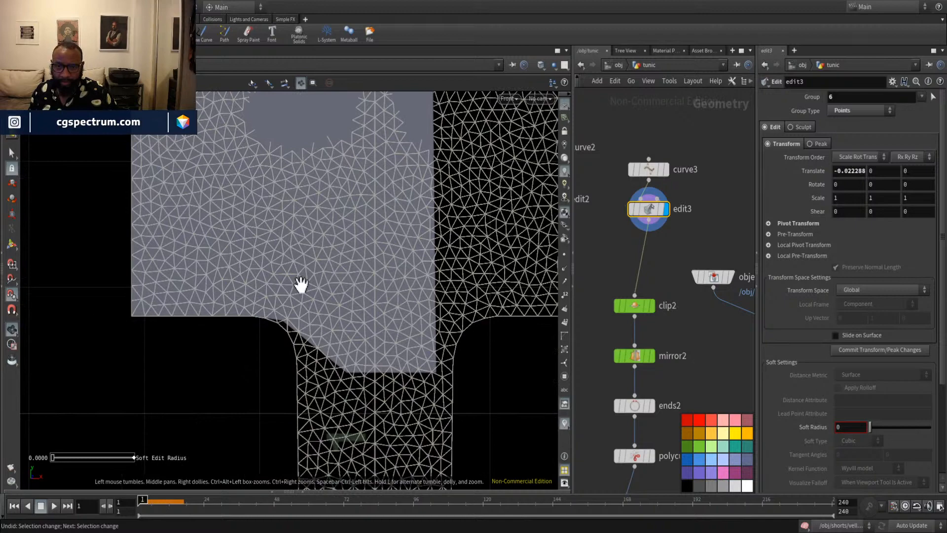
pyautogui.moveTo(730, 366); pyautogui.dragTo(761, 256, button='middle')
pyautogui.click(668, 285)
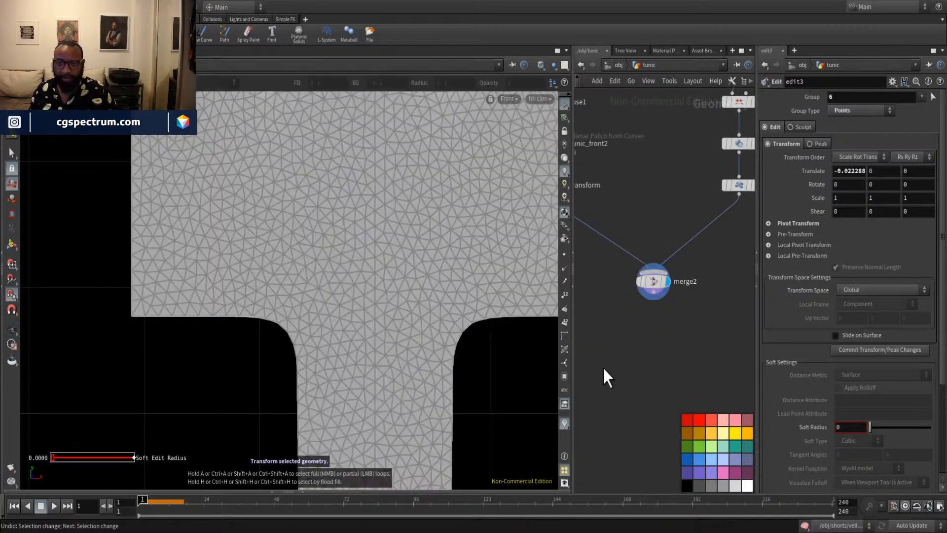
pyautogui.press('Return')
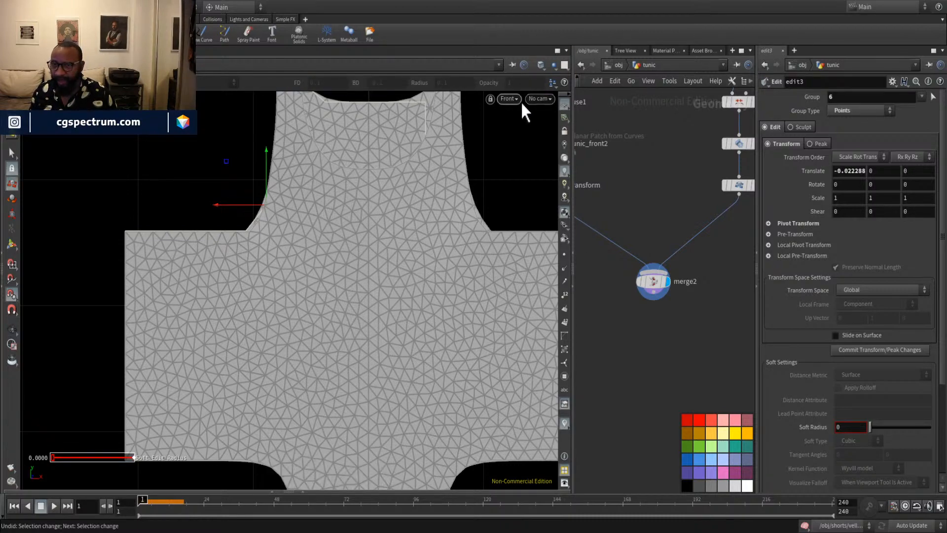
pyautogui.moveTo(543, 173)
pyautogui.mouseDown()
pyautogui.moveTo(410, 270)
pyautogui.moveTo(375, 318)
pyautogui.moveTo(267, 264)
pyautogui.moveTo(393, 306)
pyautogui.mouseUp()
pyautogui.press('Return')
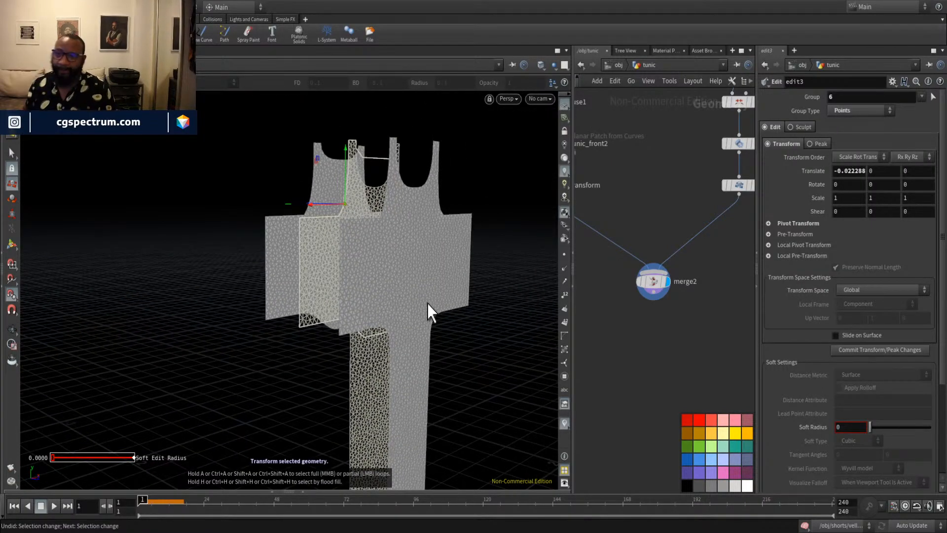
# Examine the alignment of the front and back panel edges from several angles.
pyautogui.keyDown('alt'); pyautogui.moveTo(463, 286); pyautogui.dragTo(376, 278); pyautogui.keyUp('alt')
pyautogui.scroll(-5, 679, 294)
pyautogui.moveTo(676, 332); pyautogui.dragTo(678, 293, button='middle')
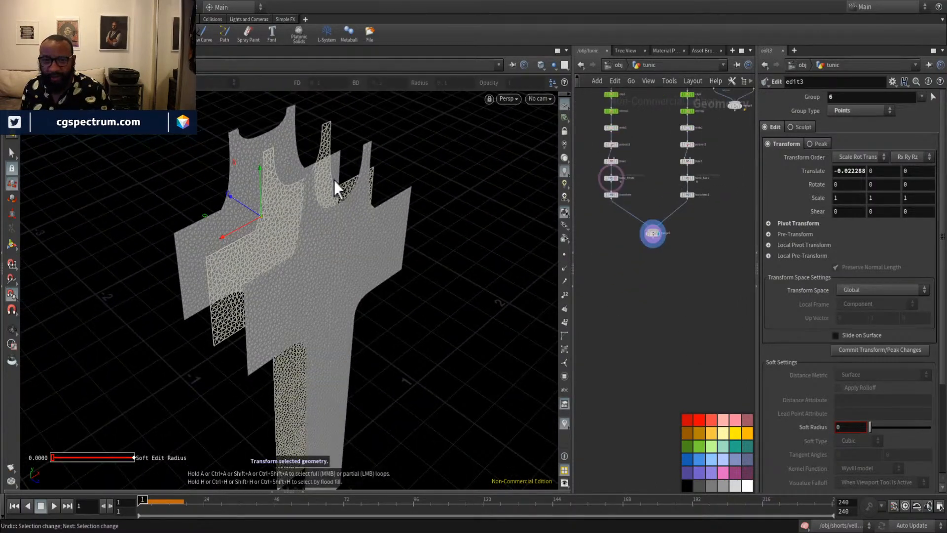
pyautogui.keyDown('alt'); pyautogui.moveTo(345, 222); pyautogui.dragTo(328, 235); pyautogui.keyUp('alt')
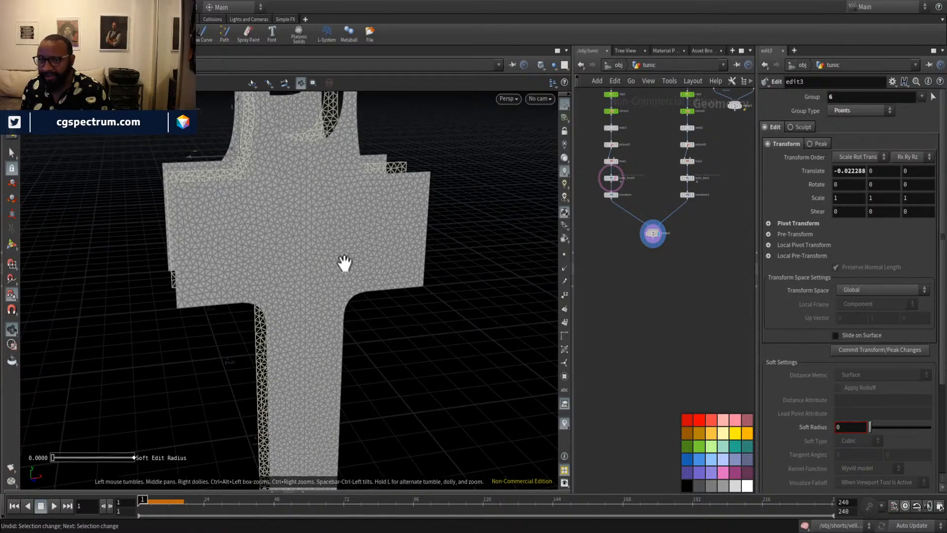
pyautogui.keyDown('alt'); pyautogui.moveTo(345, 262); pyautogui.dragTo(329, 184, button='right'); pyautogui.keyUp('alt')
pyautogui.keyDown('alt'); pyautogui.moveTo(329, 184); pyautogui.dragTo(346, 196); pyautogui.keyUp('alt')
pyautogui.moveTo(700, 269); pyautogui.dragTo(660, 324, button='middle')
pyautogui.scroll(-2, 665, 312)
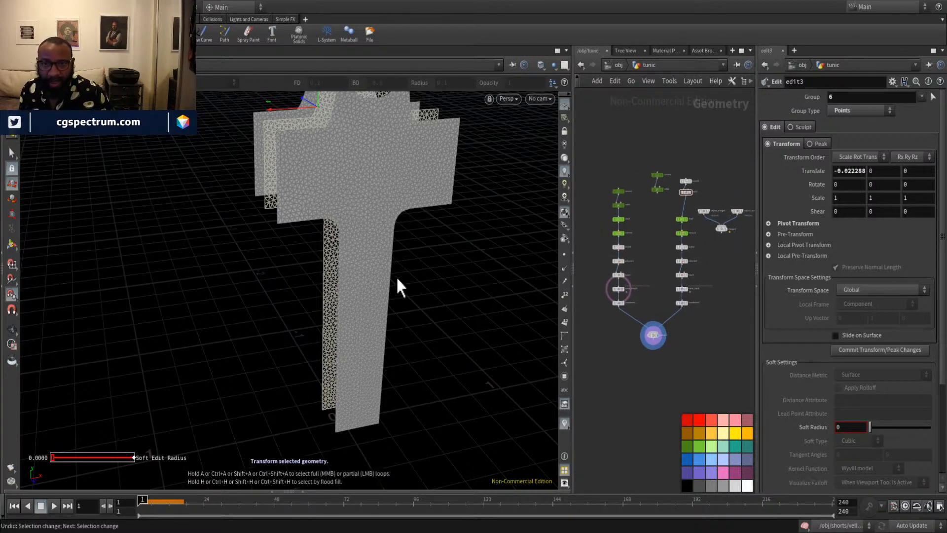
pyautogui.keyDown('alt'); pyautogui.moveTo(393, 286); pyautogui.dragTo(372, 263); pyautogui.keyUp('alt')
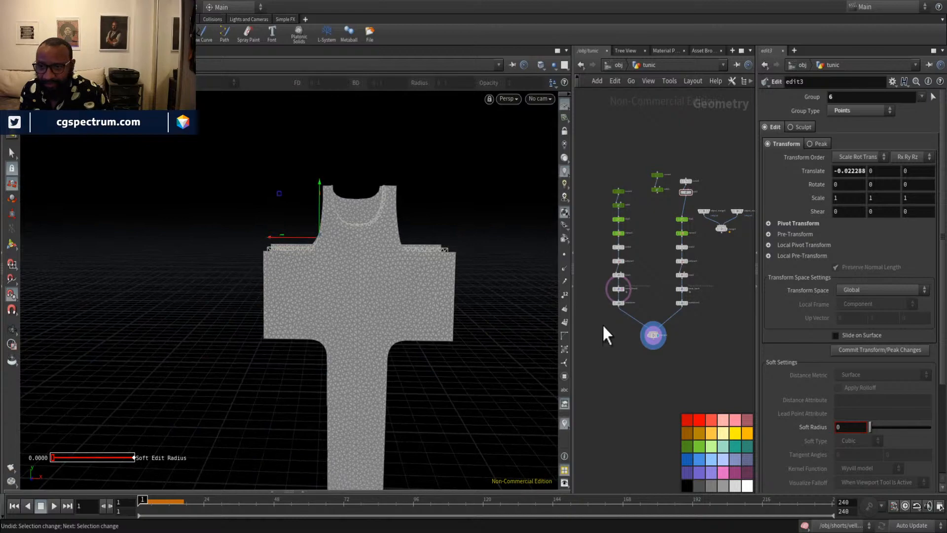
# Check the panels against the body by templating merge1 temporarily, then hide the body template again.
pyautogui.scroll(4, 712, 231)
pyautogui.moveTo(713, 233); pyautogui.dragTo(651, 235, button='middle')
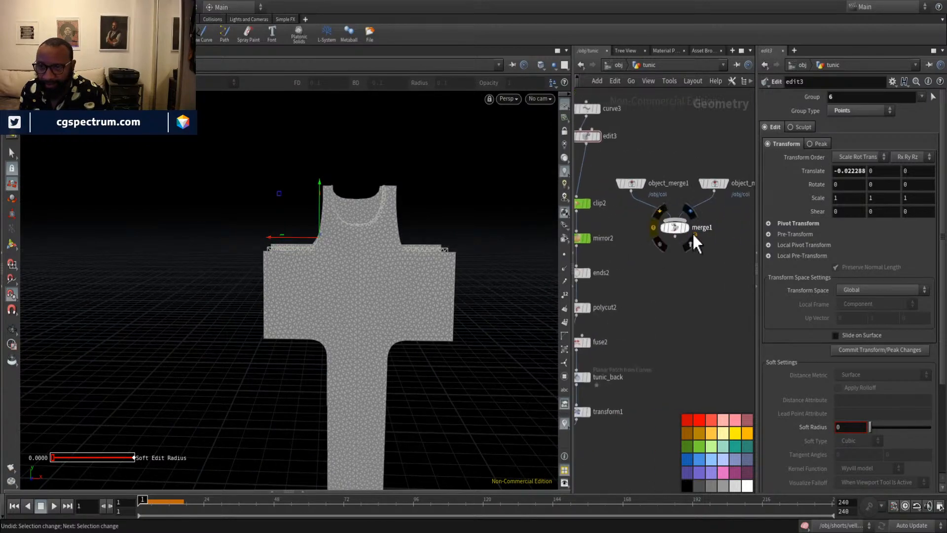
pyautogui.click(688, 248)
pyautogui.keyDown('alt'); pyautogui.moveTo(444, 292); pyautogui.dragTo(409, 284); pyautogui.keyUp('alt')
pyautogui.moveTo(672, 386); pyautogui.dragTo(717, 320, button='middle')
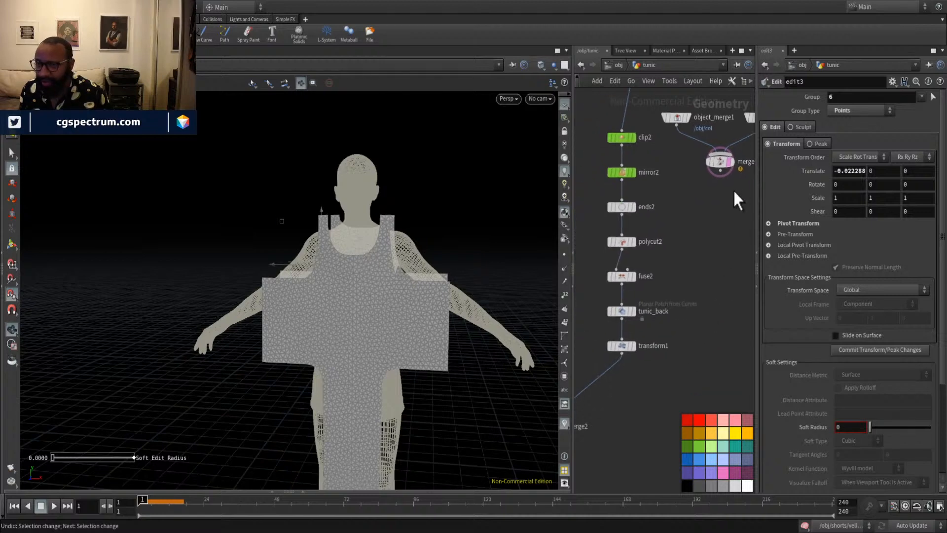
pyautogui.click(729, 167)
# Delete the disconnected edit2 node and the node feeding it from the tunic network.
pyautogui.moveTo(687, 385); pyautogui.dragTo(659, 336, button='middle')
pyautogui.scroll(5, 672, 344)
pyautogui.scroll(-5, 687, 315)
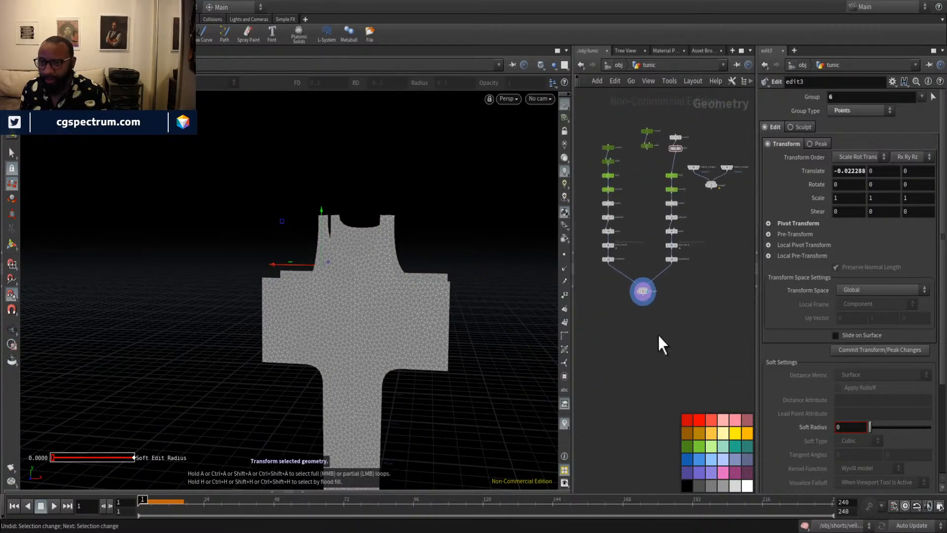
pyautogui.moveTo(647, 157); pyautogui.dragTo(648, 159)
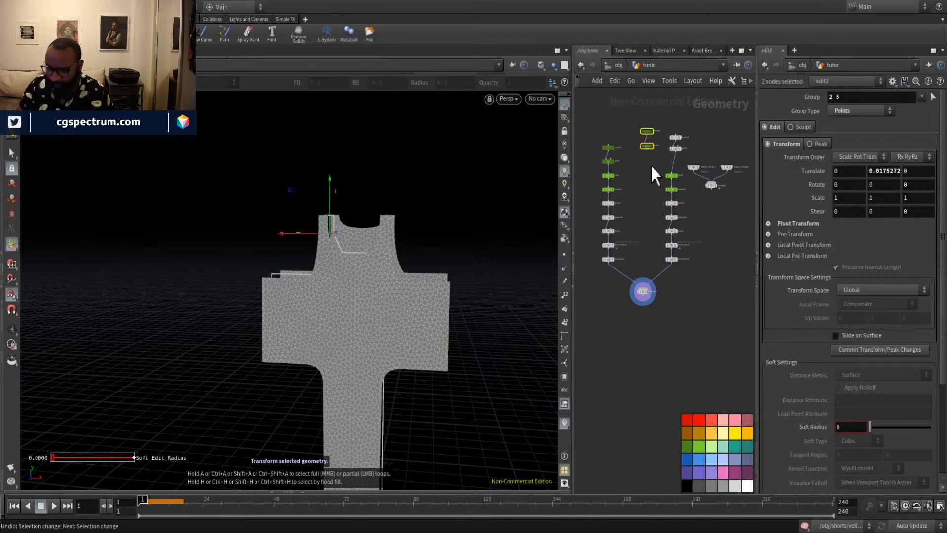
pyautogui.press('Delete')
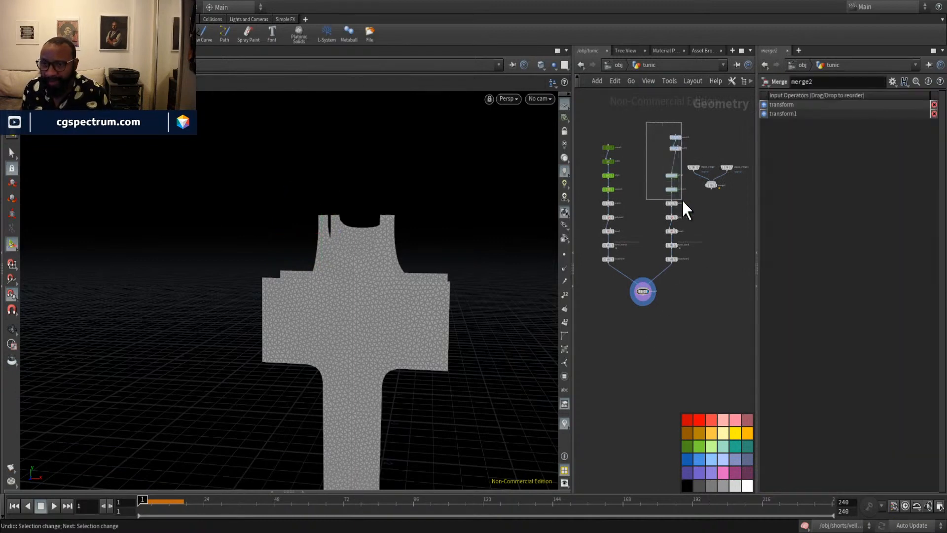
# Line up the edit3 node and its source node above the back panel's node column.
pyautogui.moveTo(683, 201); pyautogui.dragTo(682, 200)
pyautogui.keyDown('ctrl'); pyautogui.moveTo(664, 131); pyautogui.dragTo(671, 169); pyautogui.keyUp('ctrl')
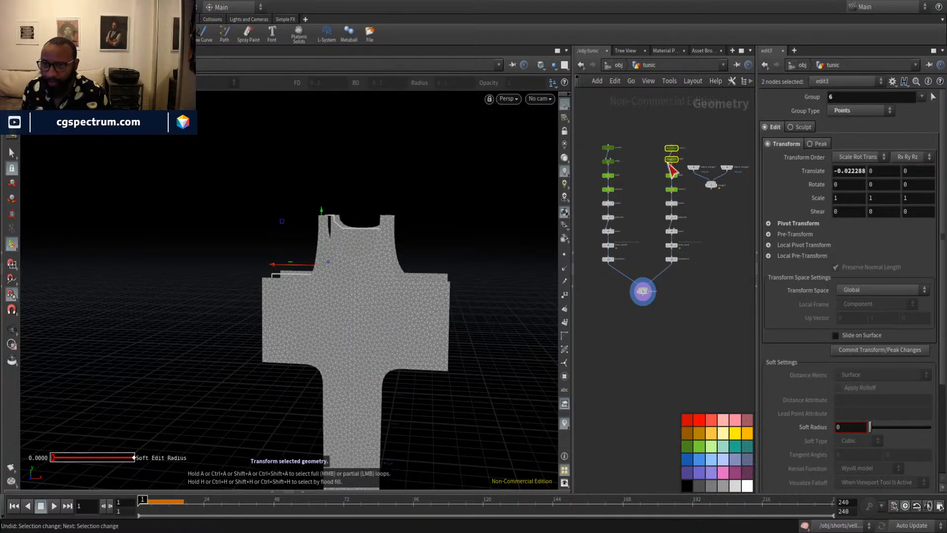
pyautogui.click(672, 259)
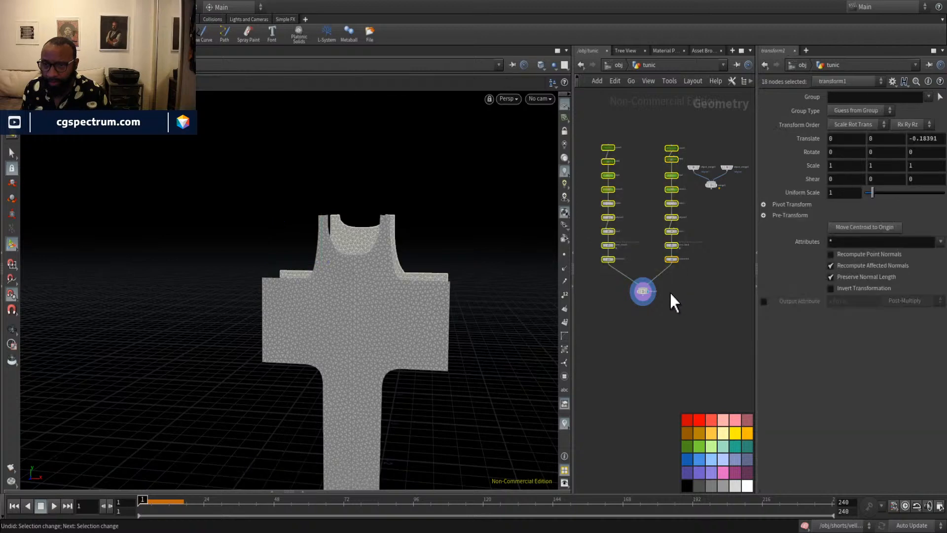
# Insert a Reverse node between tunic_back and transform1 to flip the back panel's normals.
pyautogui.moveTo(694, 321); pyautogui.dragTo(664, 250, button='middle')
pyautogui.scroll(5, 700, 252)
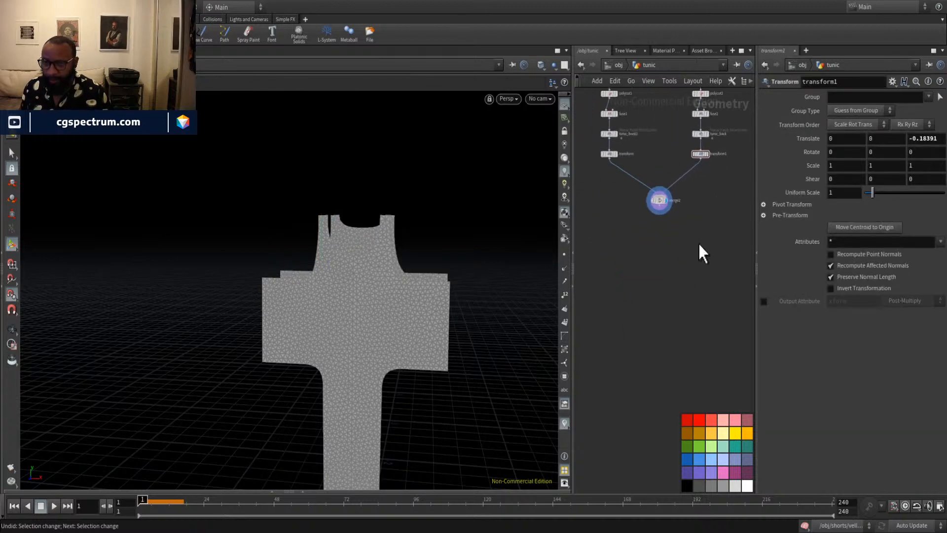
pyautogui.scroll(-2, 683, 261)
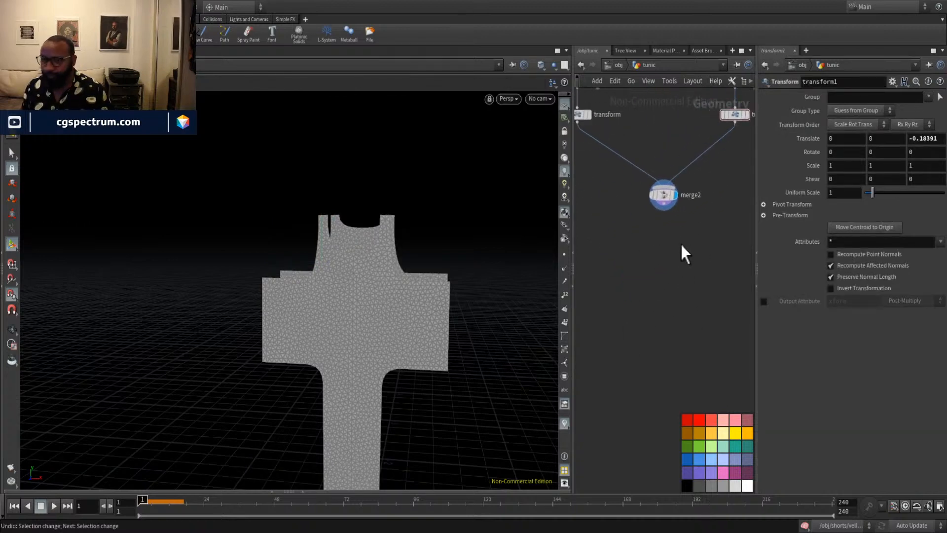
pyautogui.scroll(-2, 678, 257)
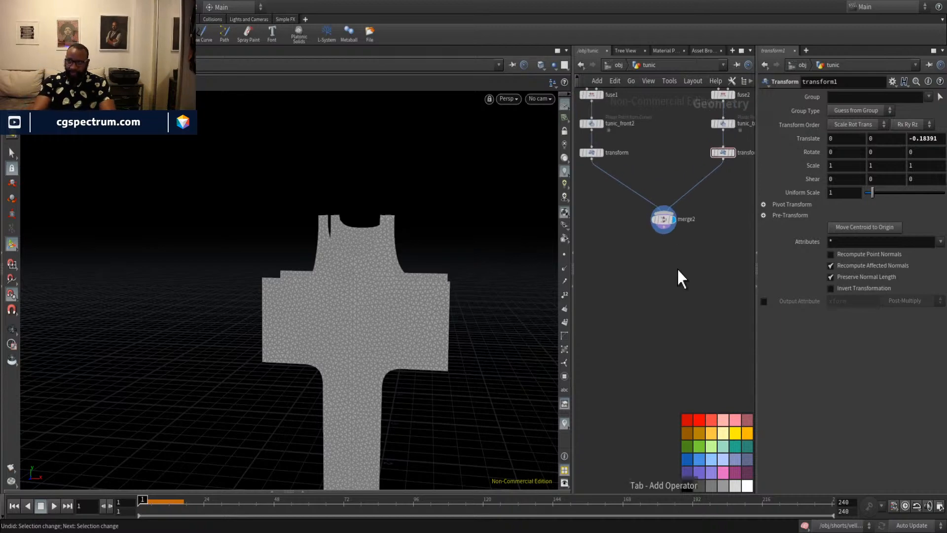
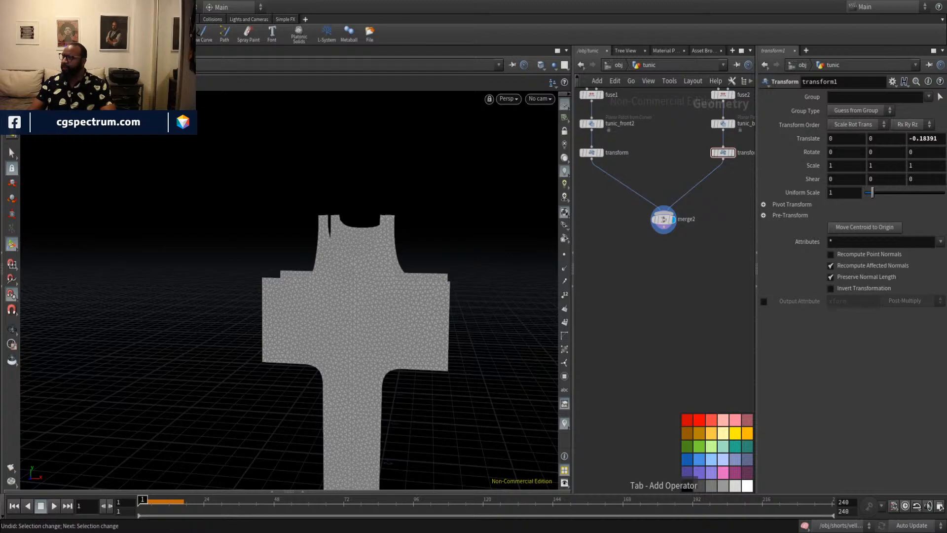
pyautogui.press('Escape')
pyautogui.moveTo(342, 220); pyautogui.dragTo(366, 301)
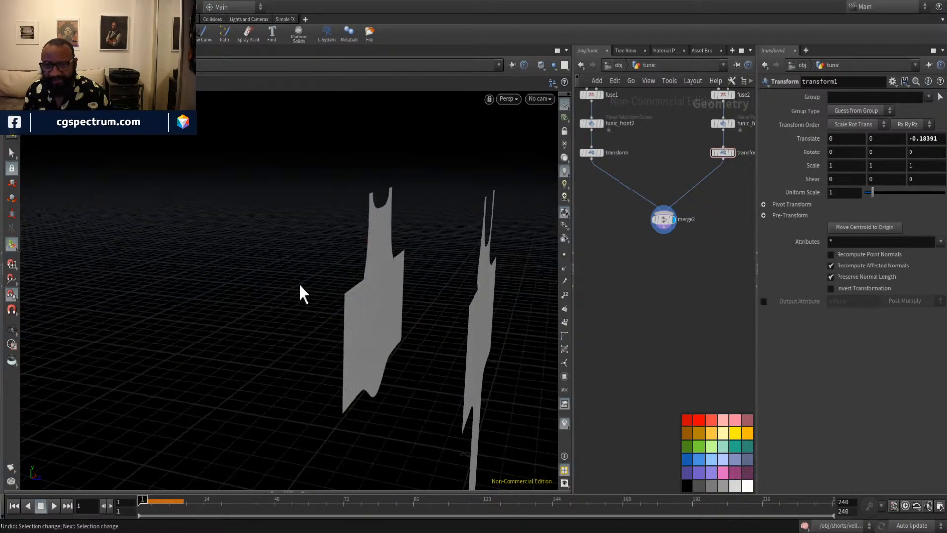
pyautogui.scroll(4, 688, 276)
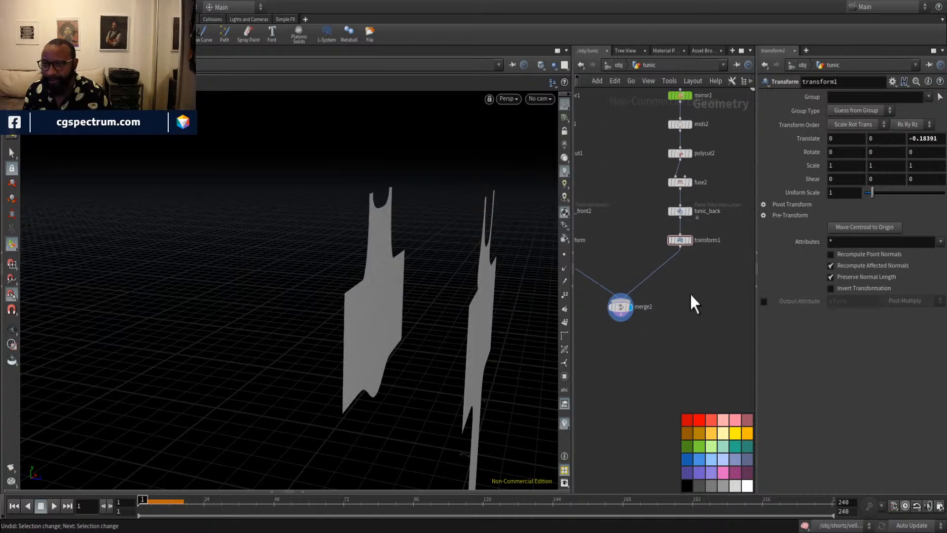
pyautogui.moveTo(683, 231); pyautogui.dragTo(682, 279)
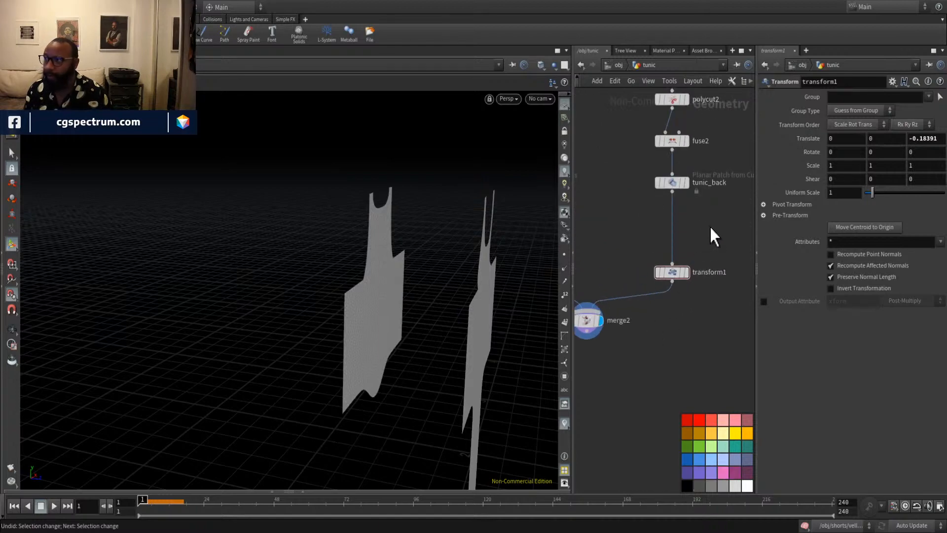
pyautogui.press('Tab')
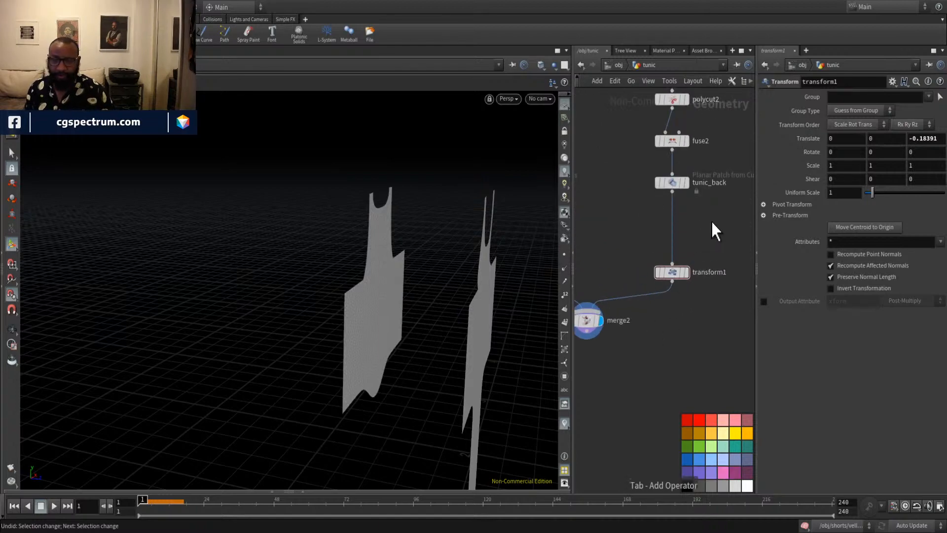
pyautogui.press('Return')
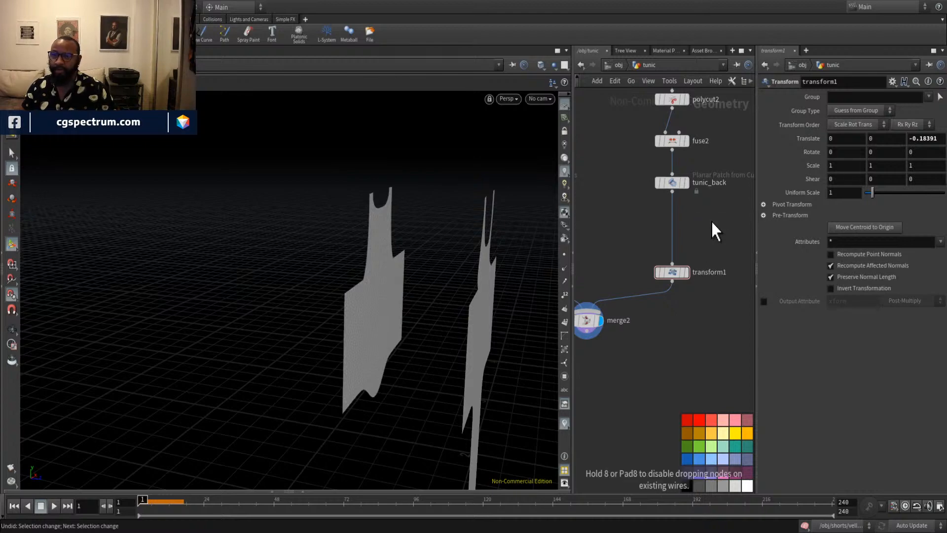
pyautogui.click(711, 220)
pyautogui.moveTo(712, 222); pyautogui.dragTo(677, 231)
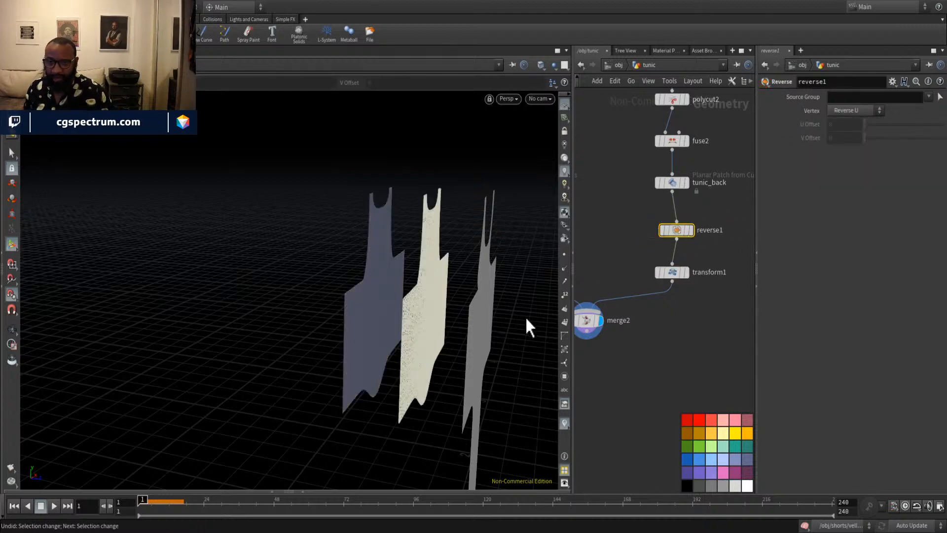
# Examine the facing direction of the merged front and back panels from both sides.
pyautogui.moveTo(660, 323); pyautogui.dragTo(702, 294, button='middle')
pyautogui.click(627, 288)
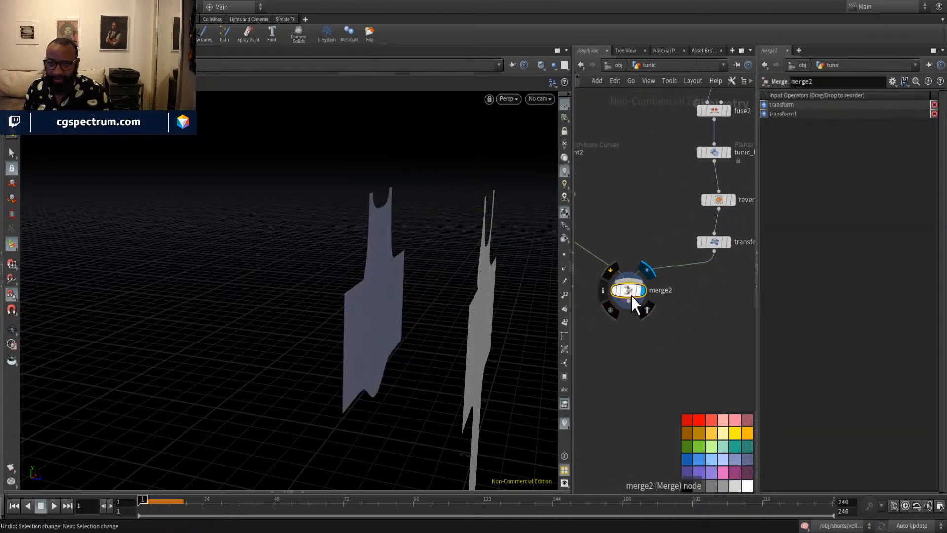
pyautogui.press('Escape')
pyautogui.moveTo(425, 275); pyautogui.dragTo(590, 271)
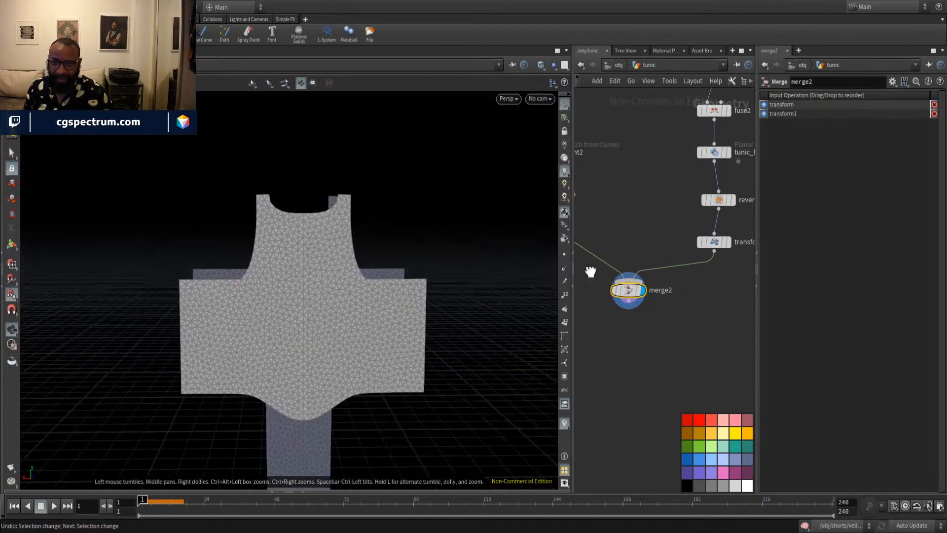
pyautogui.moveTo(349, 327); pyautogui.dragTo(170, 310)
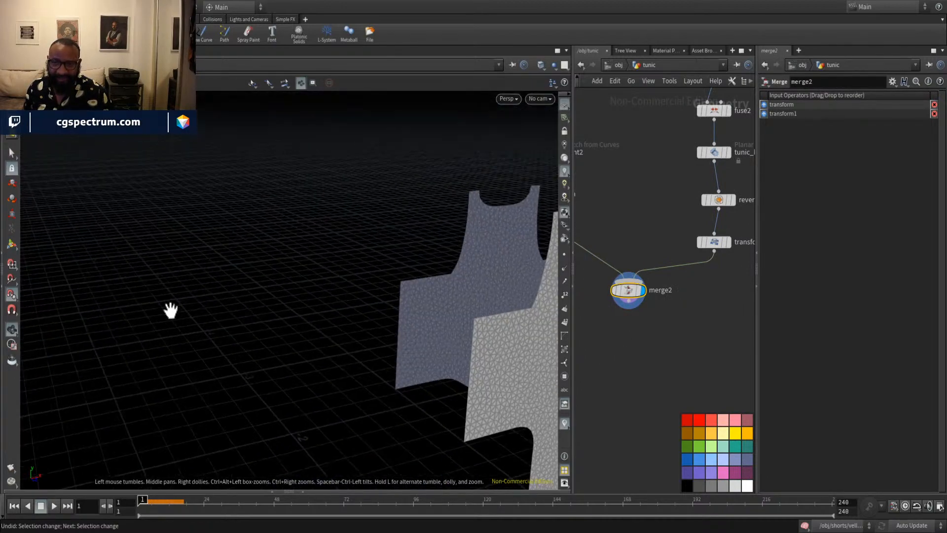
pyautogui.moveTo(476, 313); pyautogui.dragTo(315, 229)
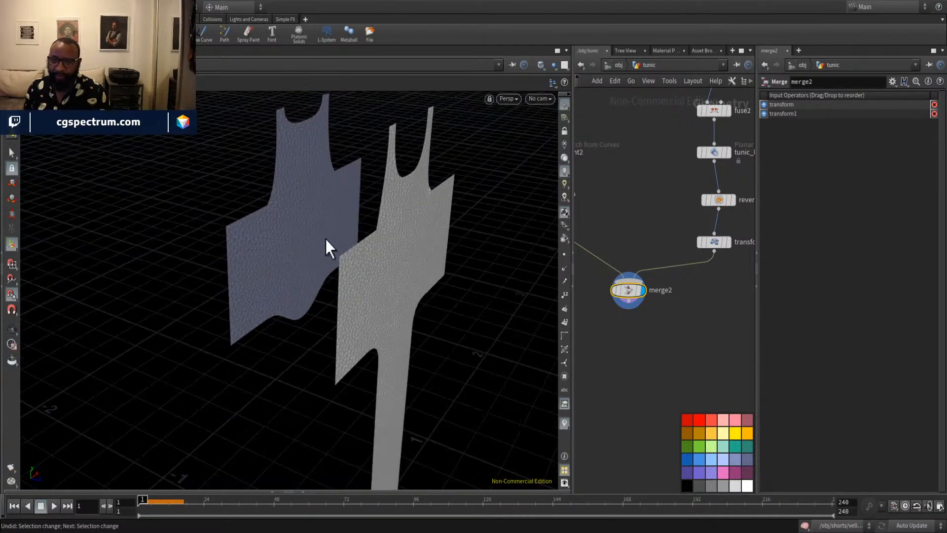
# Add a Vellum Cloth constraint node below merge2 and feed the merged panels into it.
pyautogui.moveTo(693, 351); pyautogui.dragTo(726, 291, button='middle')
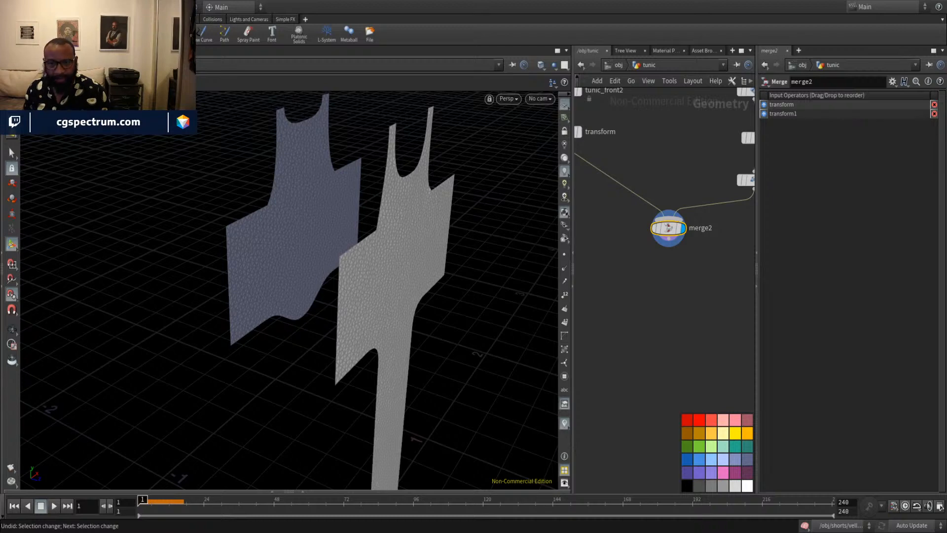
pyautogui.moveTo(706, 278); pyautogui.dragTo(679, 262, button='middle')
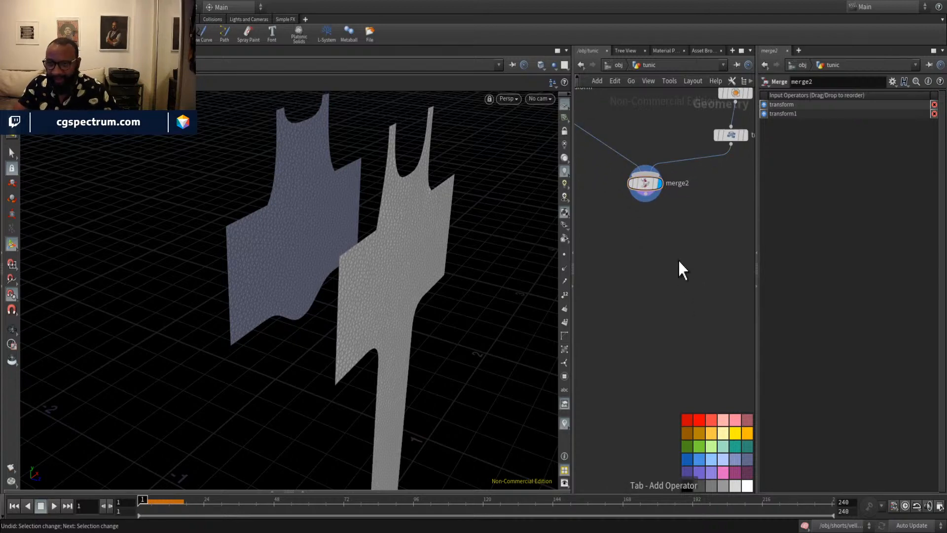
pyautogui.press('Tab')
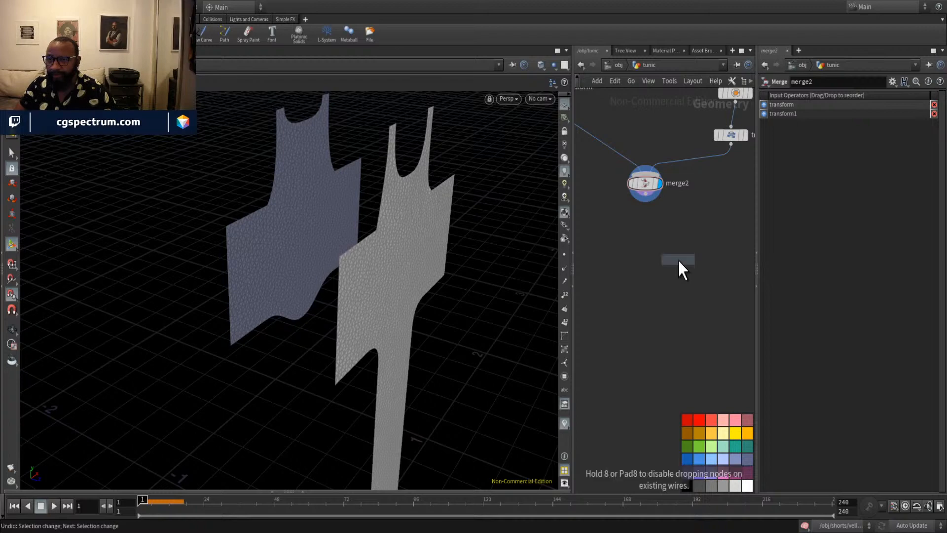
pyautogui.click(680, 264)
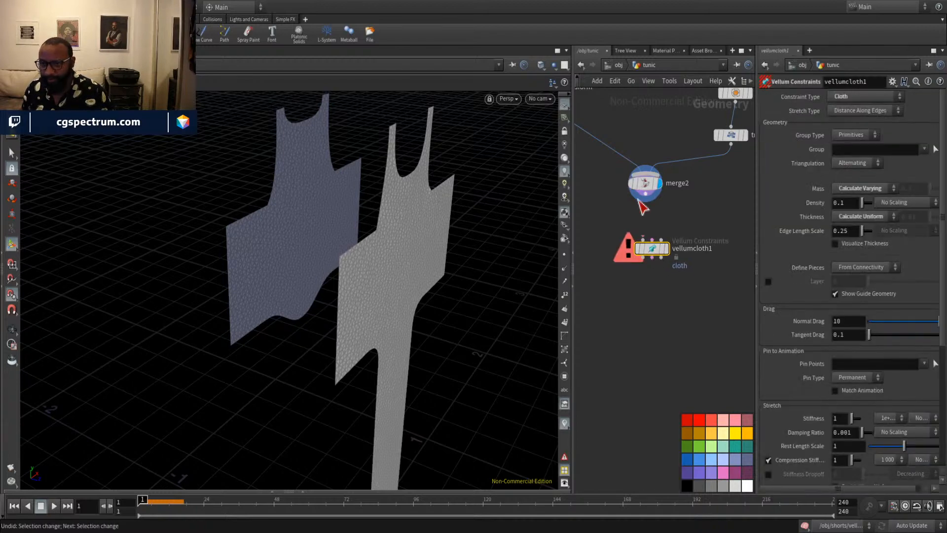
pyautogui.moveTo(647, 201); pyautogui.dragTo(651, 242)
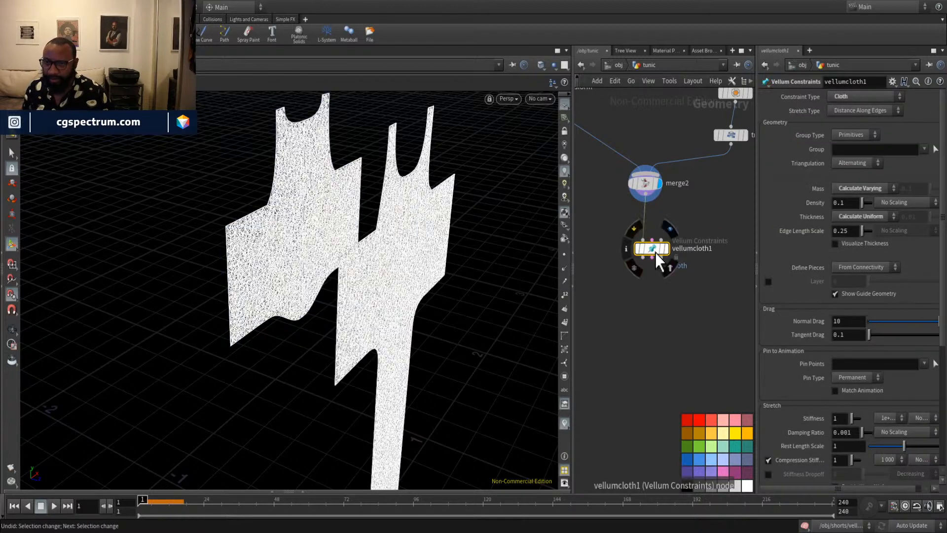
# Add a Vellum Drape node, connect all three vellumcloth1 outputs to it, and display its result.
pyautogui.moveTo(674, 322); pyautogui.dragTo(671, 260, button='middle')
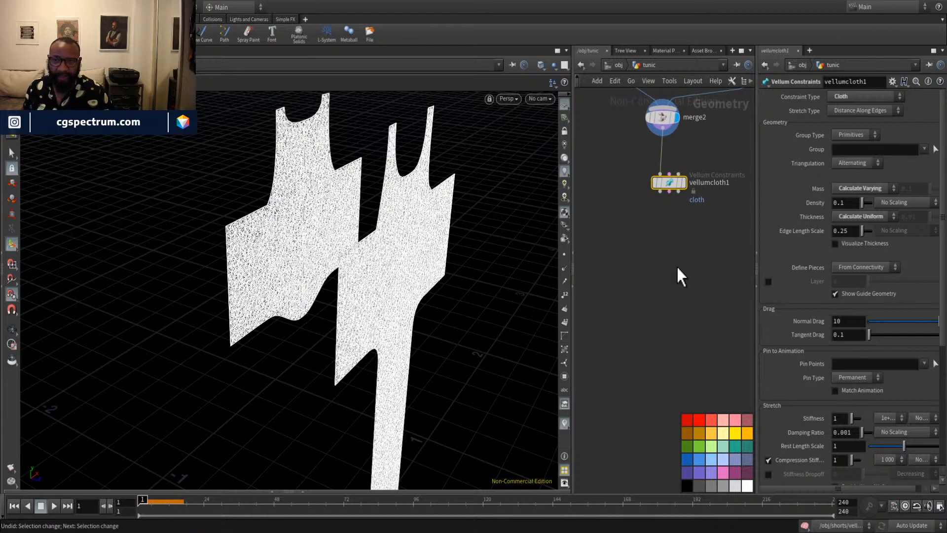
pyautogui.click(677, 265)
pyautogui.press('Tab')
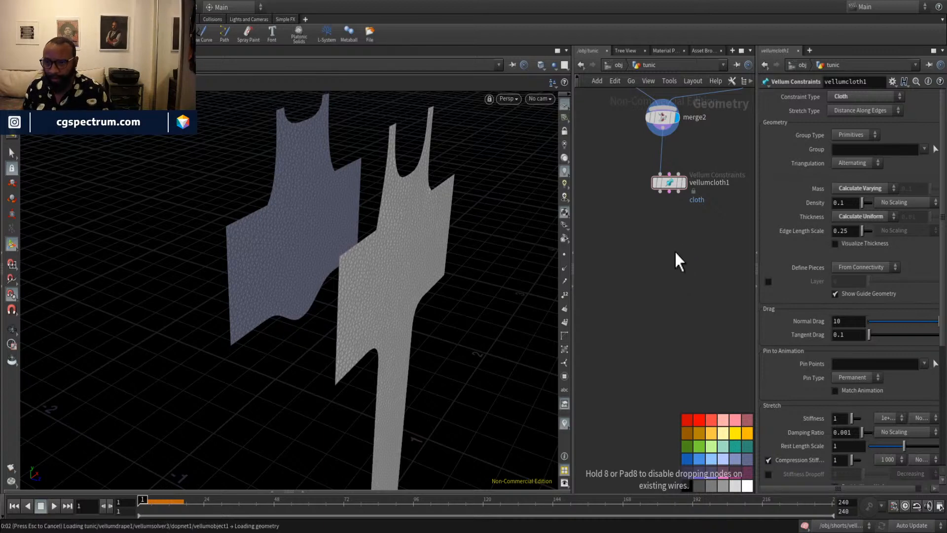
pyautogui.click(681, 262)
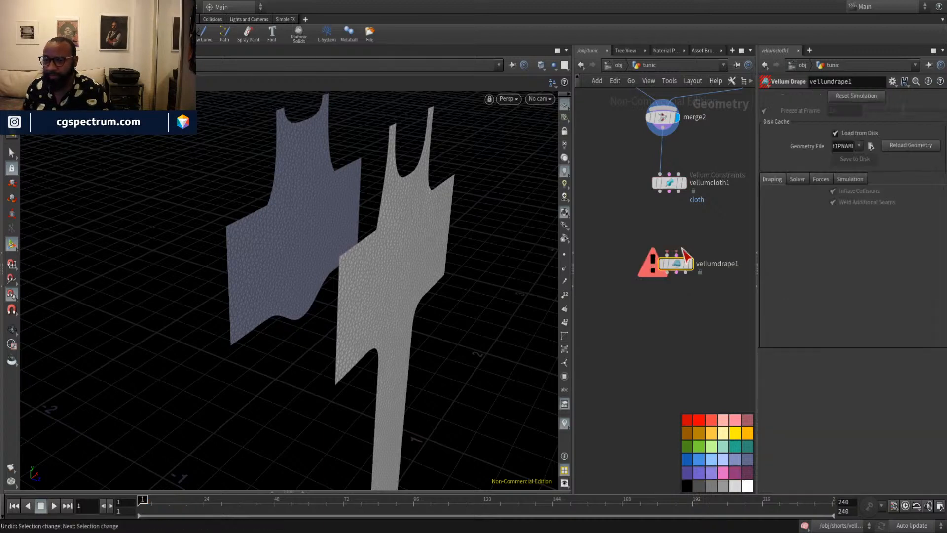
pyautogui.moveTo(661, 195); pyautogui.dragTo(669, 253)
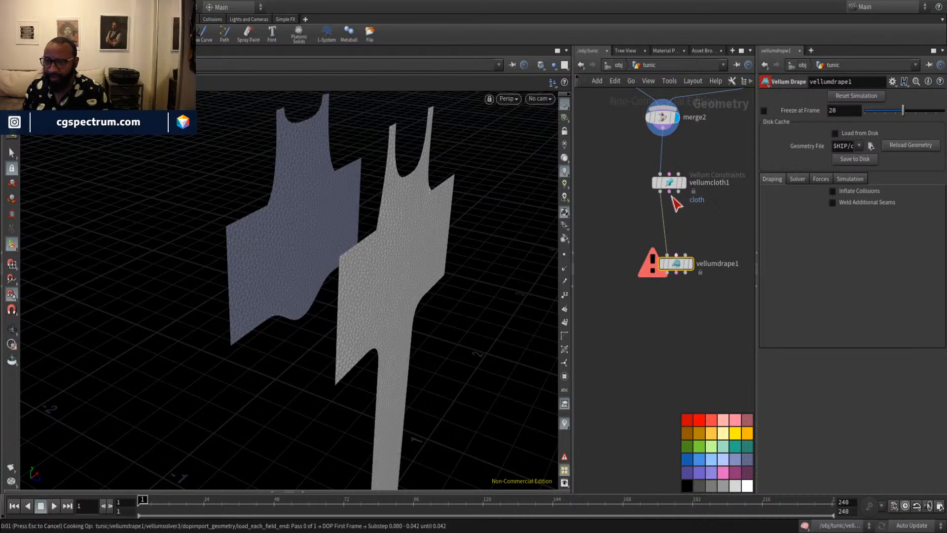
pyautogui.moveTo(670, 193); pyautogui.dragTo(679, 255)
pyautogui.moveTo(679, 192); pyautogui.dragTo(671, 241)
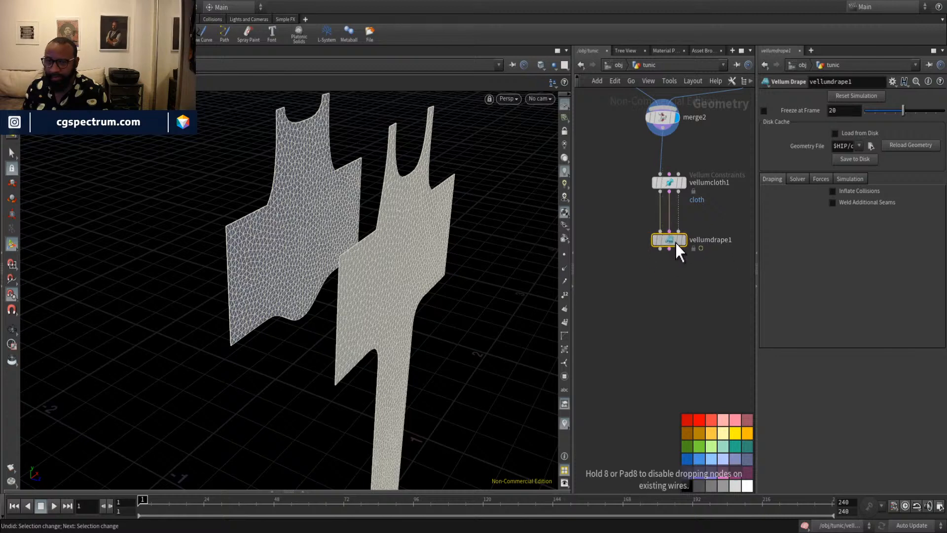
pyautogui.click(685, 240)
# Play the drape simulation to check how the panels move, then stop and rewind to frame 1.
pyautogui.moveTo(712, 229); pyautogui.dragTo(760, 171, button='middle')
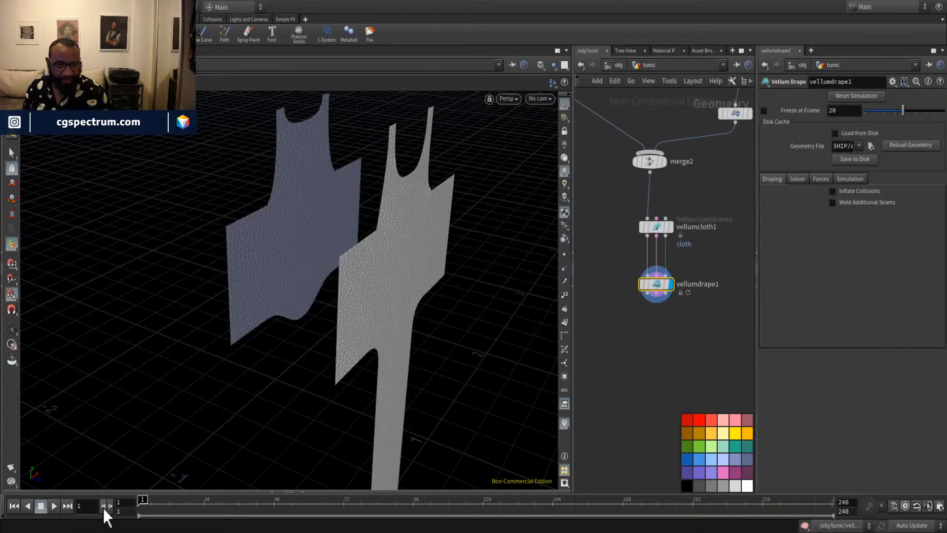
pyautogui.click(55, 505)
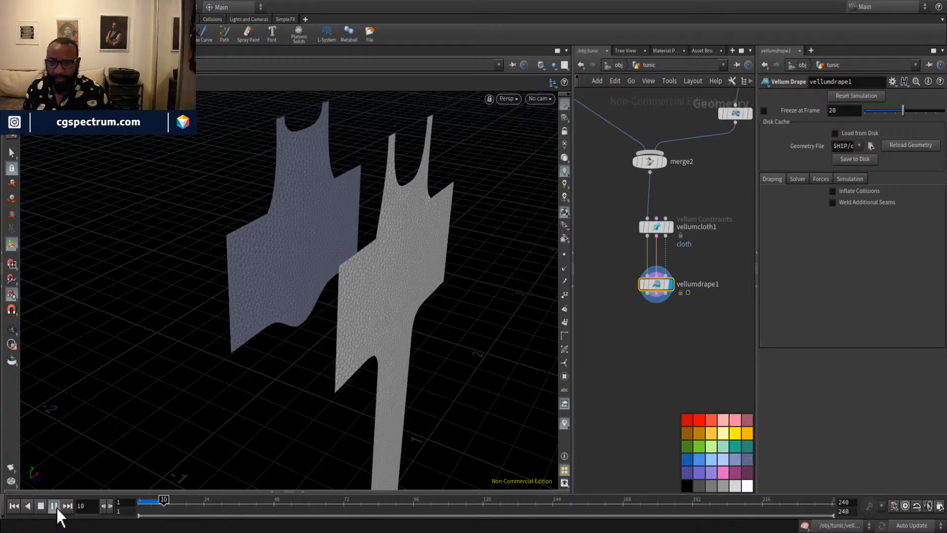
pyautogui.press('Escape')
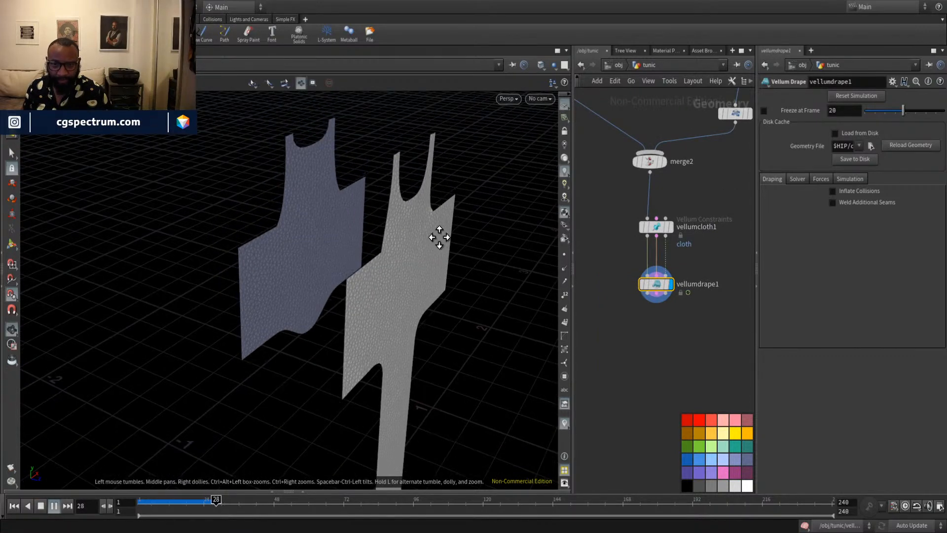
pyautogui.moveTo(438, 237); pyautogui.dragTo(197, 268, button='right')
pyautogui.moveTo(399, 318); pyautogui.dragTo(390, 312)
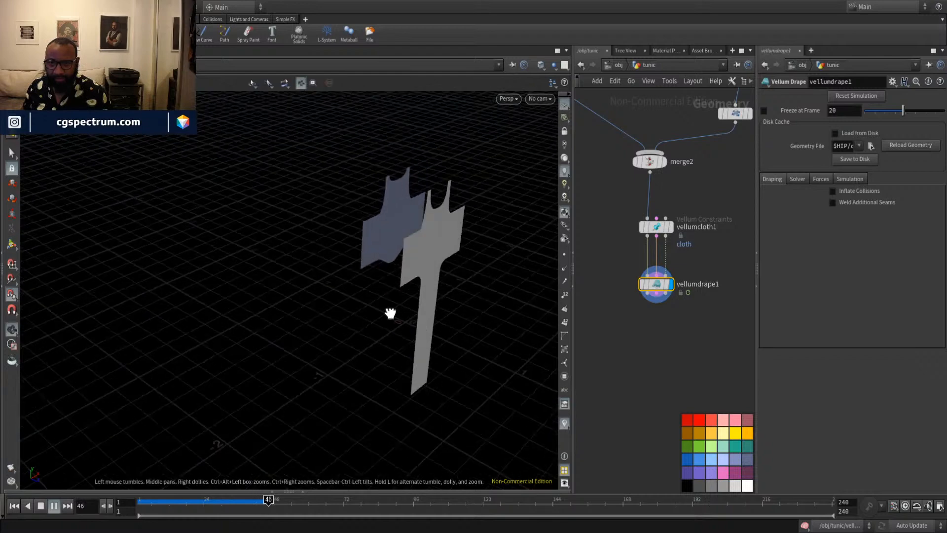
pyautogui.press('Return')
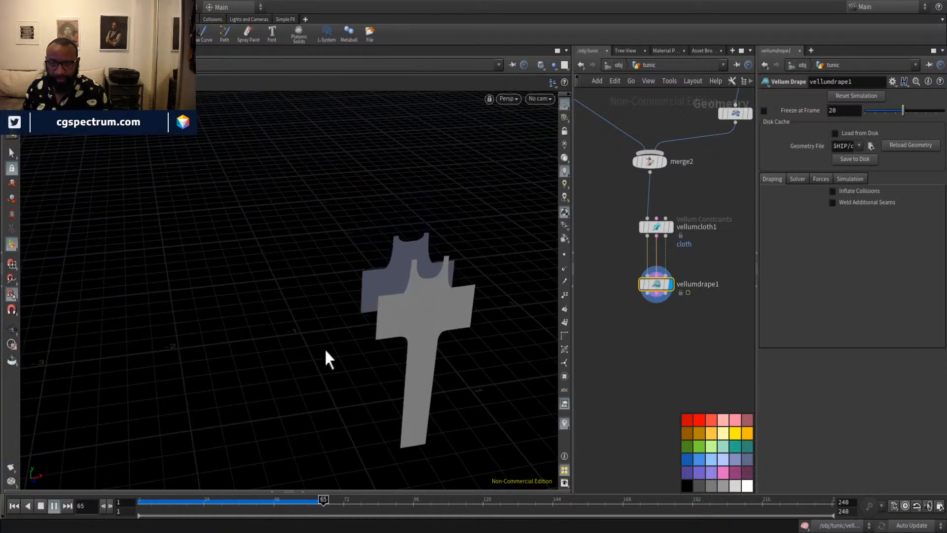
pyautogui.click(41, 507)
pyautogui.click(15, 507)
pyautogui.keyDown('alt'); pyautogui.moveTo(341, 202); pyautogui.dragTo(292, 326, button='middle'); pyautogui.keyUp('alt')
pyautogui.keyDown('alt'); pyautogui.moveTo(292, 325); pyautogui.dragTo(444, 311, button='right'); pyautogui.keyUp('alt')
pyautogui.keyDown('alt'); pyautogui.moveTo(356, 275); pyautogui.dragTo(289, 220, button='middle'); pyautogui.keyUp('alt')
pyautogui.keyDown('alt'); pyautogui.moveTo(288, 221); pyautogui.dragTo(396, 244); pyautogui.keyUp('alt')
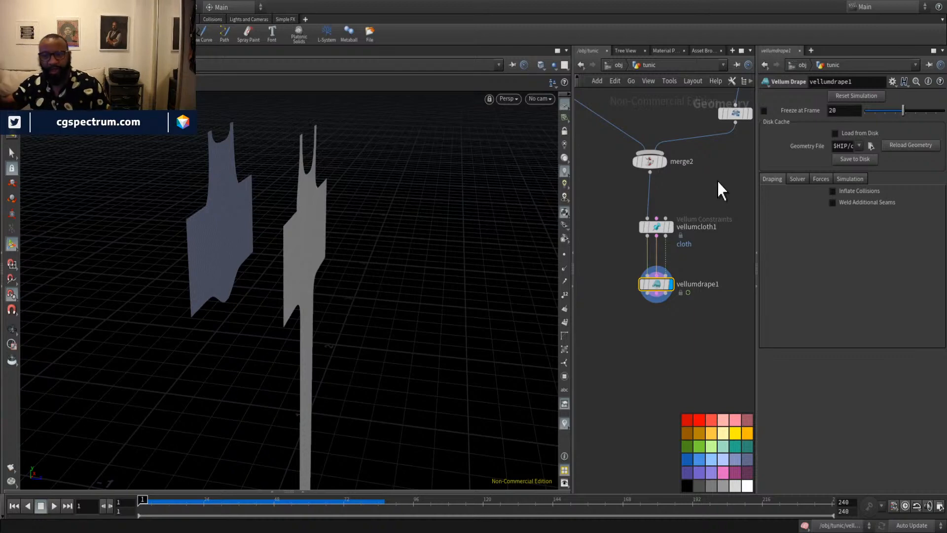
# Examine the separated front and back tunic panels from the front and from angled views.
pyautogui.moveTo(634, 209); pyautogui.dragTo(654, 269)
pyautogui.click(691, 306)
pyautogui.keyDown('alt'); pyautogui.moveTo(385, 291); pyautogui.dragTo(330, 268); pyautogui.keyUp('alt')
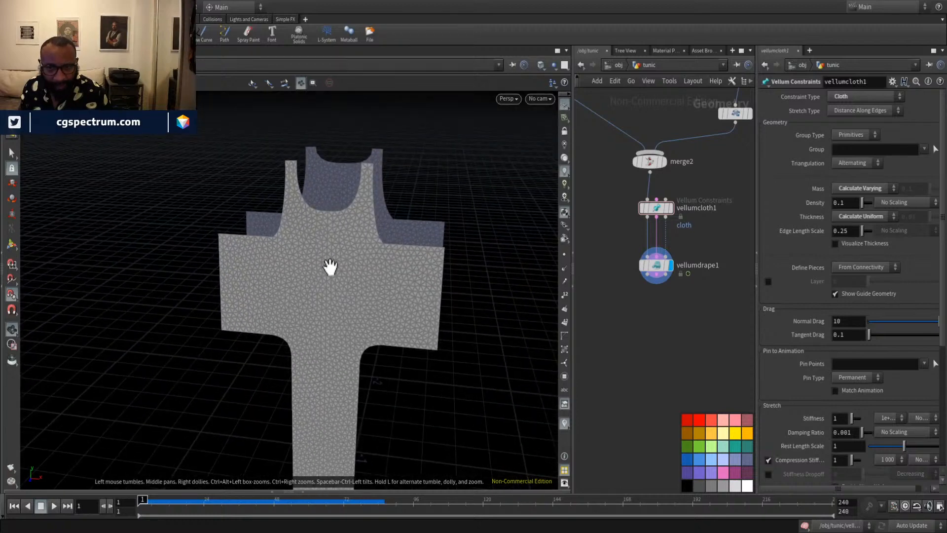
pyautogui.press('Return')
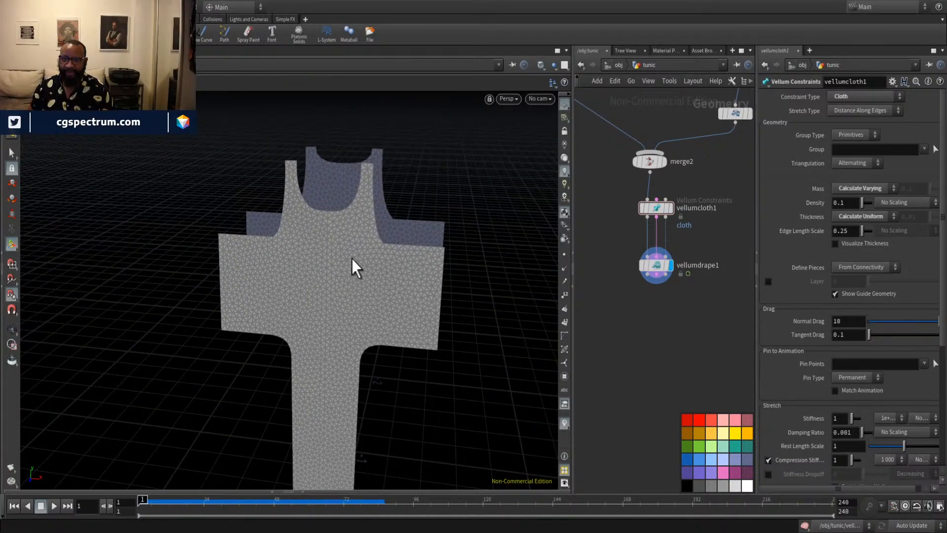
pyautogui.press('Escape')
pyautogui.moveTo(374, 232); pyautogui.dragTo(459, 252)
pyautogui.press('Return')
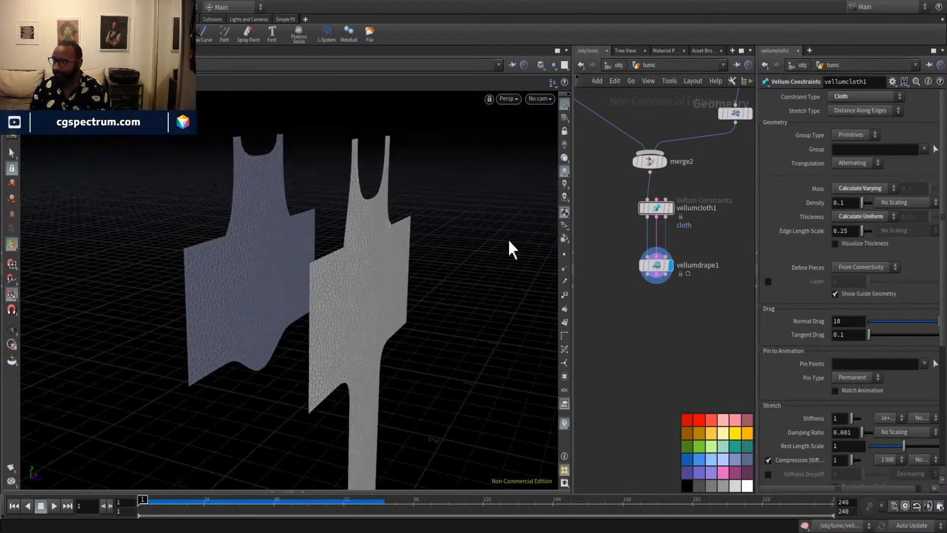
pyautogui.press('Escape')
pyautogui.moveTo(459, 318); pyautogui.dragTo(424, 277)
pyautogui.press('Return')
# Enable Weld Additional Seams on vellumdrape1 and move the node further below vellumcloth1.
pyautogui.click(654, 285)
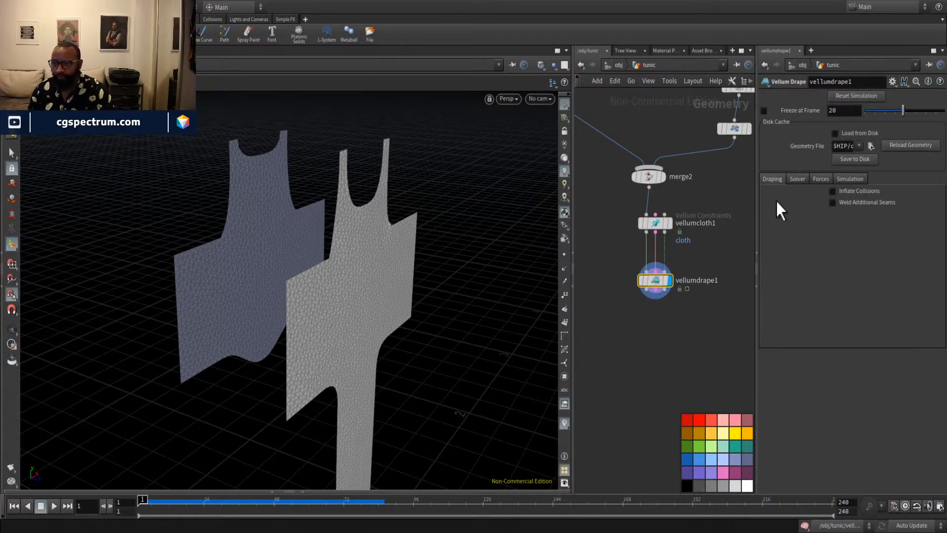
pyautogui.click(833, 203)
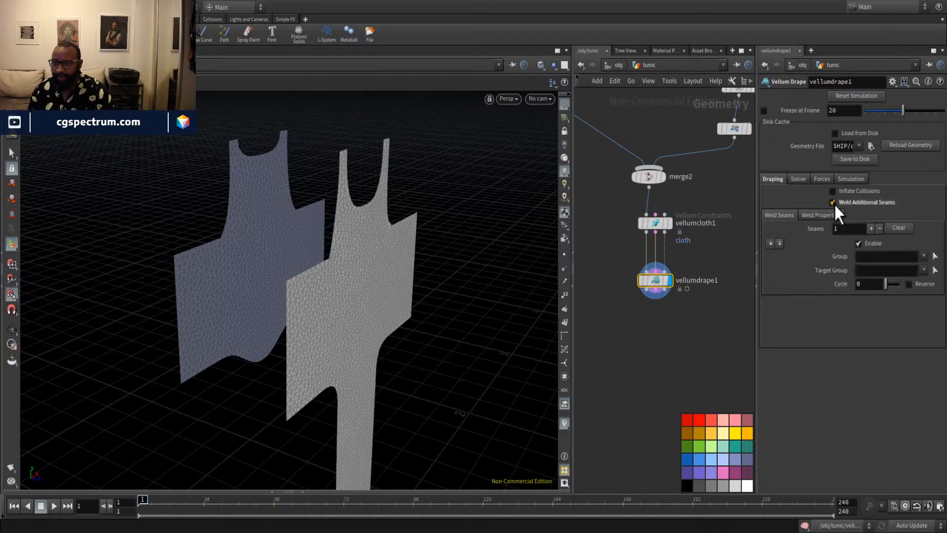
pyautogui.scroll(4, 709, 301)
pyautogui.moveTo(616, 363); pyautogui.dragTo(696, 389, button='middle')
pyautogui.moveTo(710, 308); pyautogui.dragTo(710, 347)
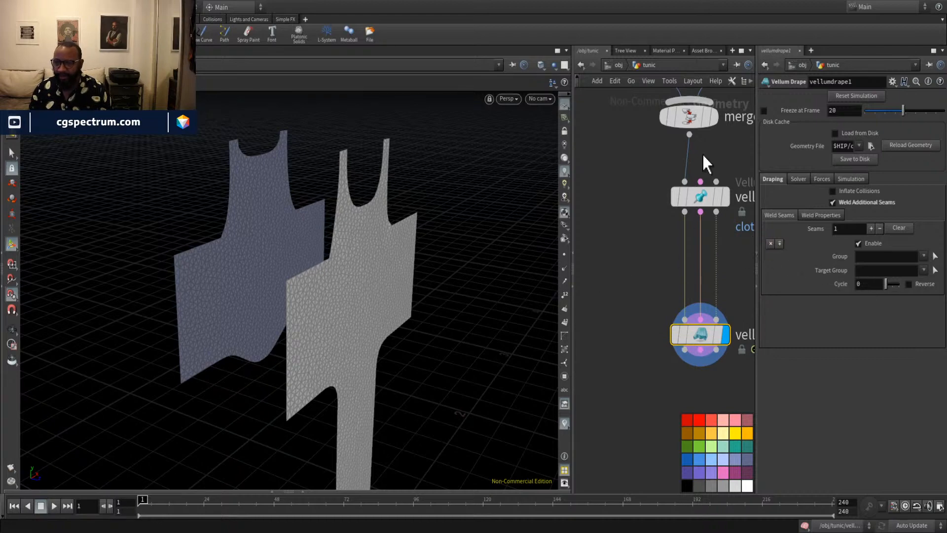
# Colour the tunic_front2 and tunic_back planar patch nodes dark red to mark them in the network.
pyautogui.moveTo(703, 153); pyautogui.dragTo(691, 260, button='middle')
pyautogui.scroll(-2, 614, 303)
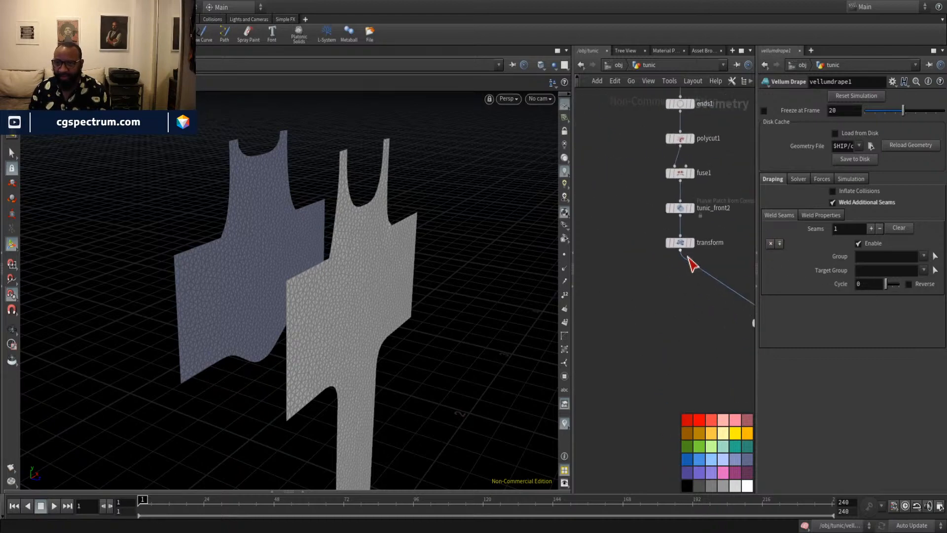
pyautogui.click(679, 209)
pyautogui.scroll(-4, 728, 247)
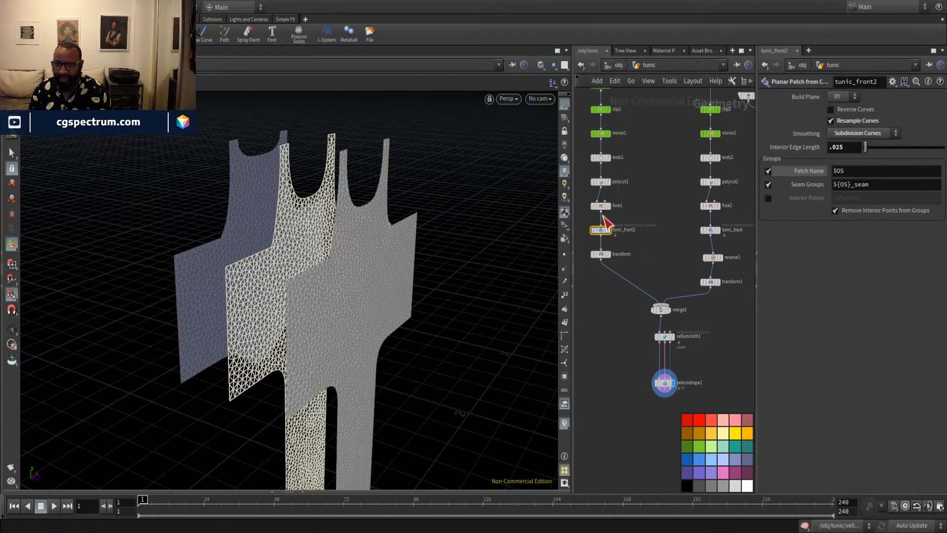
pyautogui.moveTo(639, 215); pyautogui.dragTo(653, 216, button='middle')
pyautogui.moveTo(615, 232); pyautogui.dragTo(761, 238)
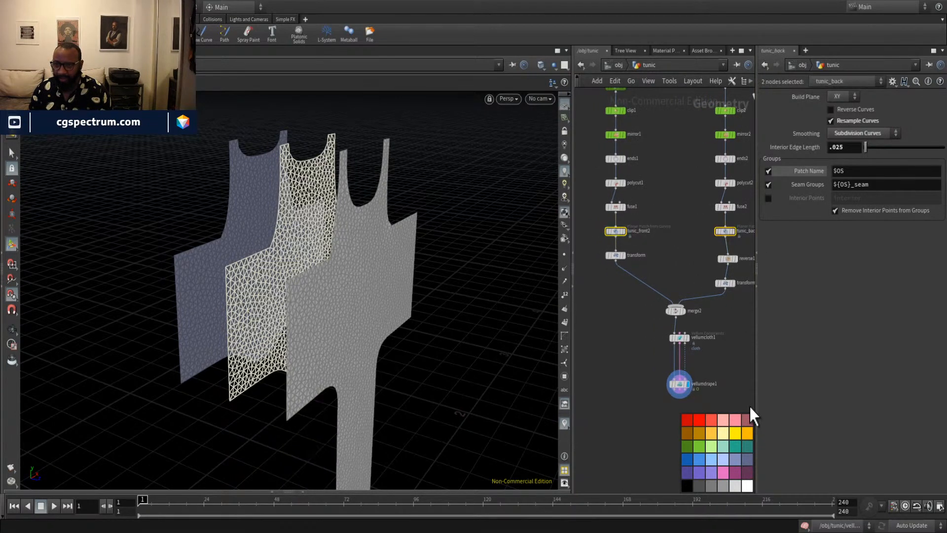
pyautogui.click(725, 231)
pyautogui.scroll(5, 690, 236)
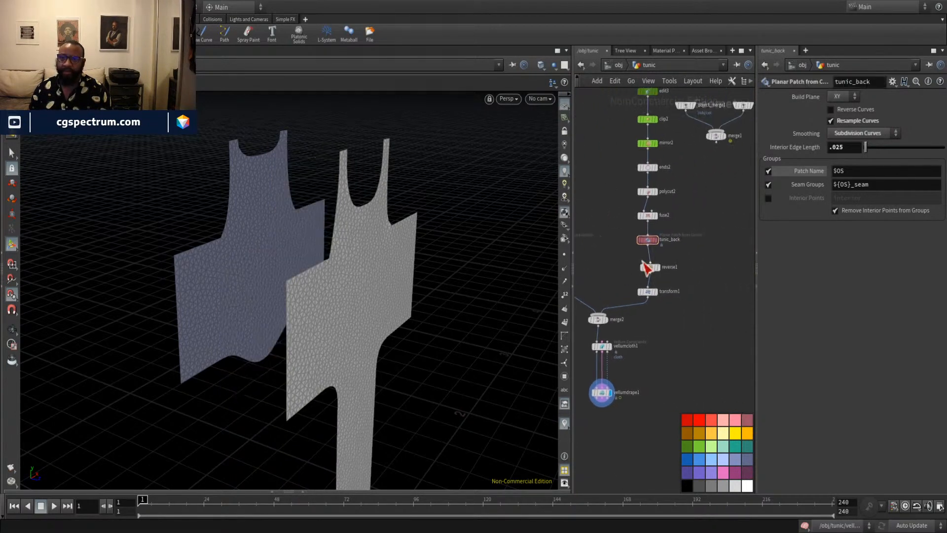
# Review the Patch Name and Seam Groups settings of tunic_back, then return to the vellumdrape1 weld settings.
pyautogui.click(655, 212)
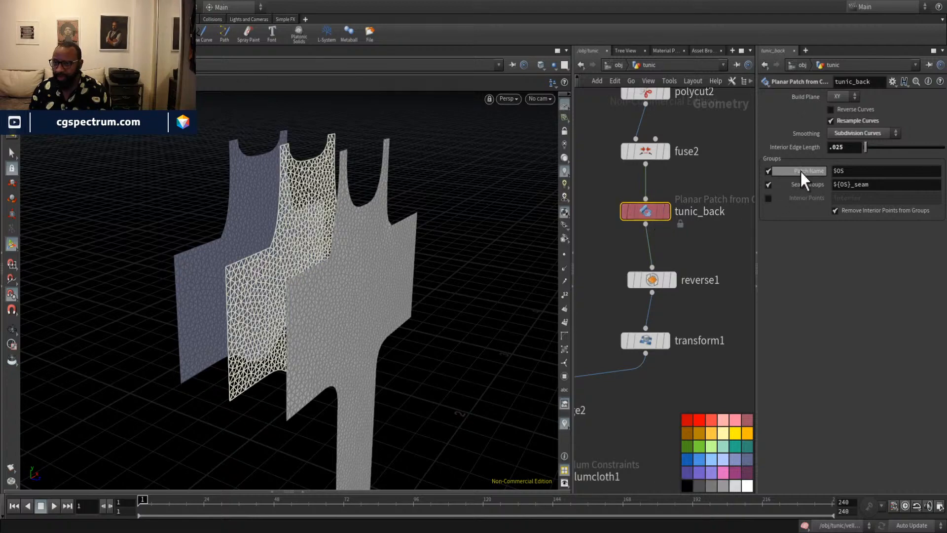
pyautogui.moveTo(619, 250); pyautogui.dragTo(733, 205, button='middle')
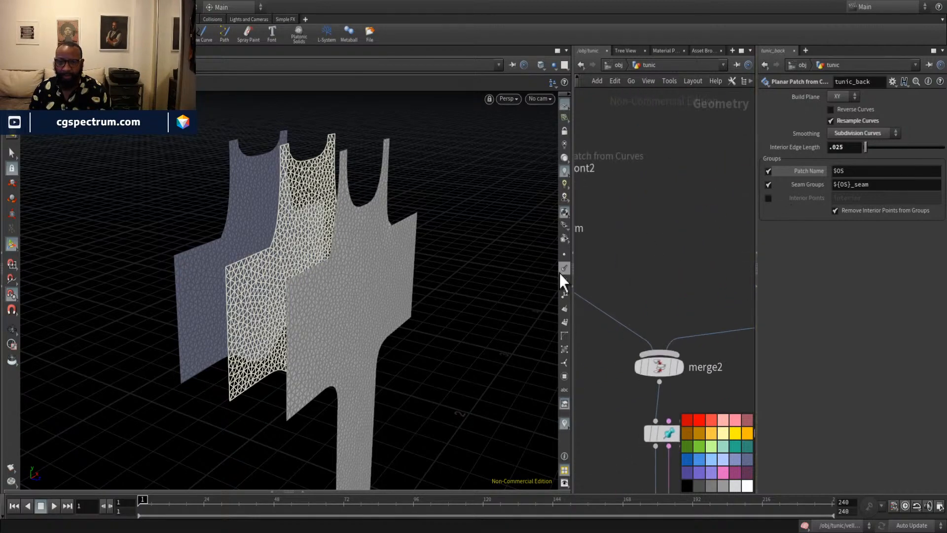
pyautogui.moveTo(558, 271); pyautogui.dragTo(680, 116, button='middle')
pyautogui.click(636, 158)
pyautogui.click(687, 263)
pyautogui.moveTo(706, 372); pyautogui.dragTo(647, 405, button='middle')
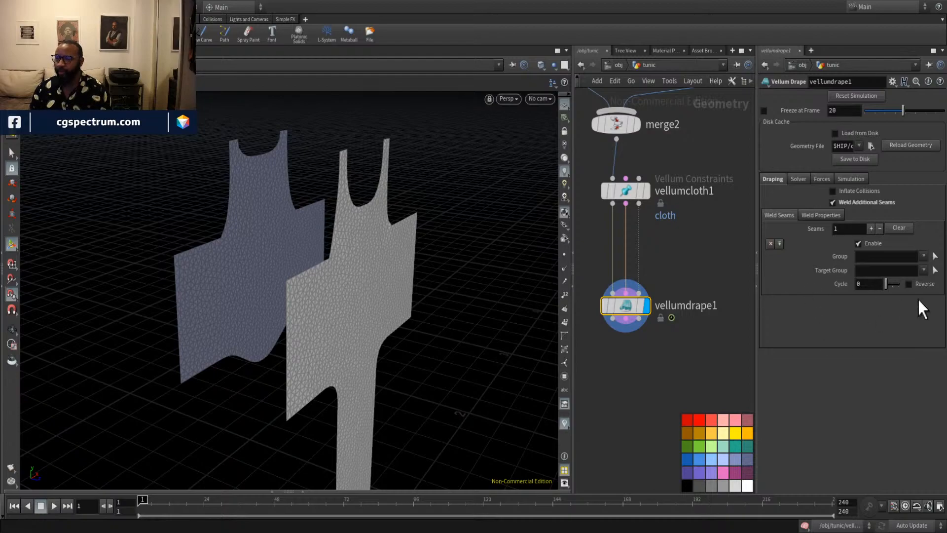
pyautogui.click(936, 256)
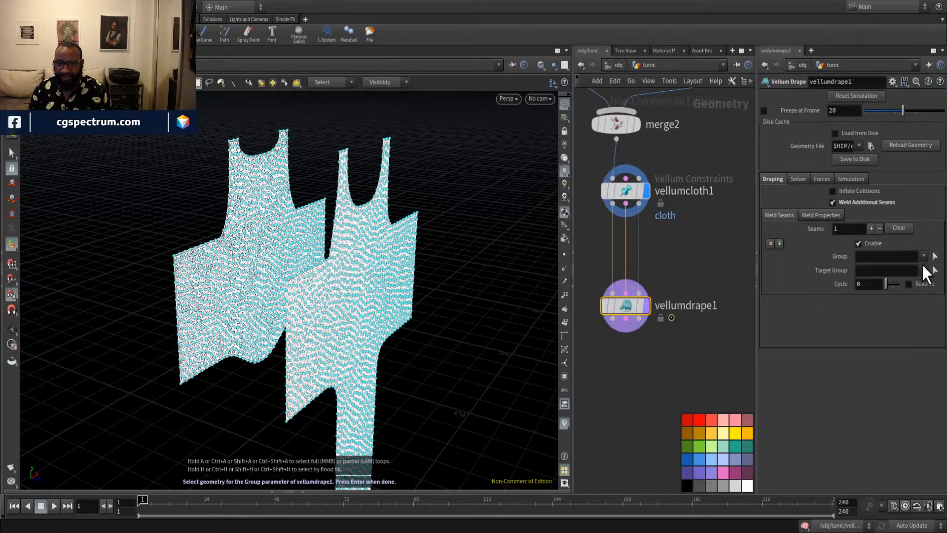
pyautogui.moveTo(434, 271); pyautogui.dragTo(321, 229)
pyautogui.moveTo(279, 203); pyautogui.dragTo(237, 184)
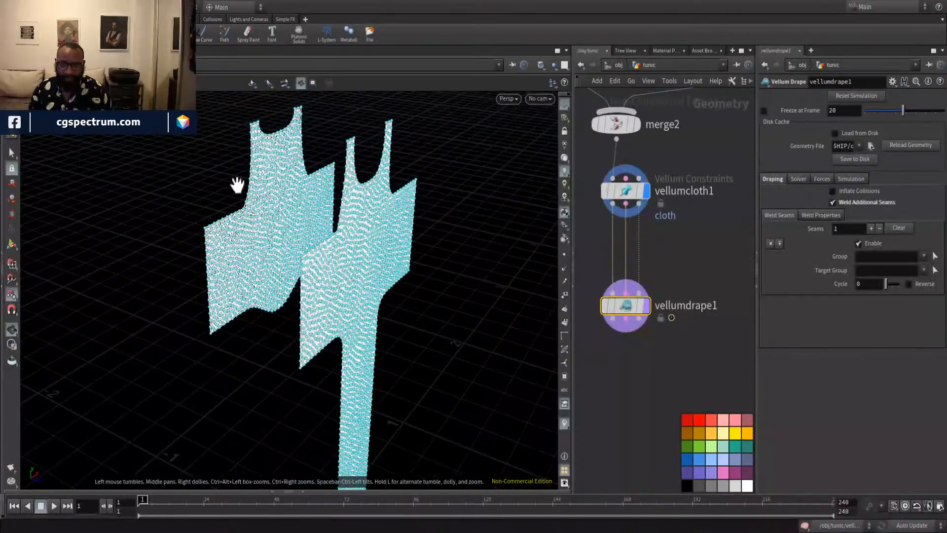
pyautogui.moveTo(237, 184); pyautogui.dragTo(288, 213, button='right')
pyautogui.moveTo(288, 213); pyautogui.dragTo(282, 153)
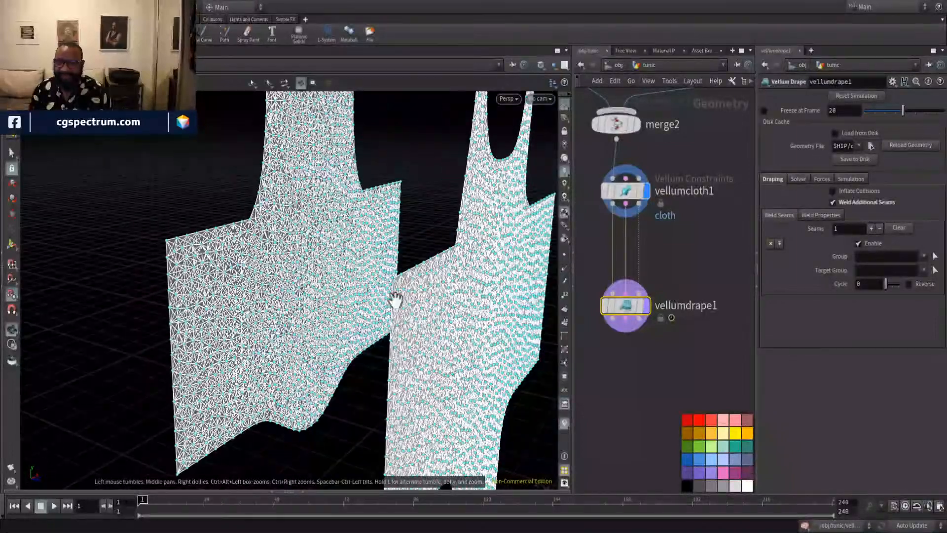
pyautogui.press('s')
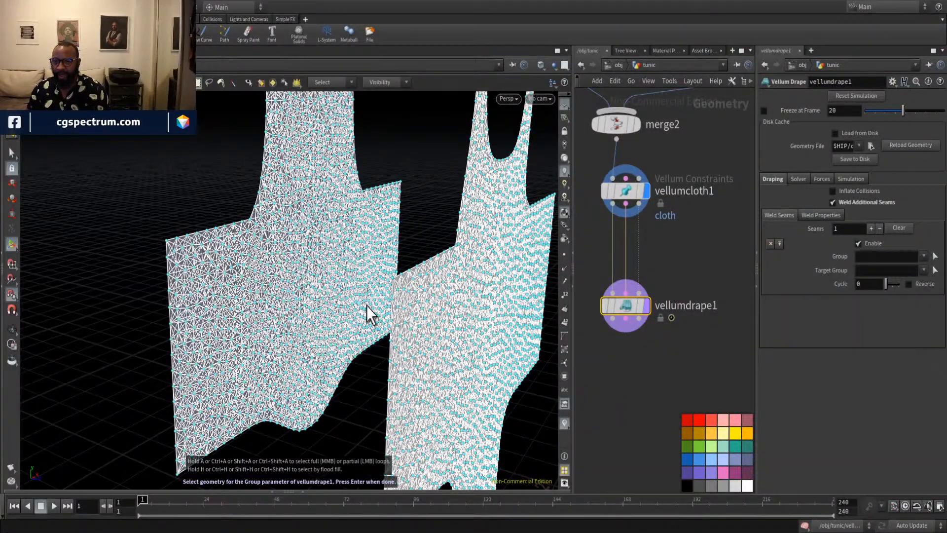
pyautogui.moveTo(397, 264); pyautogui.dragTo(402, 227)
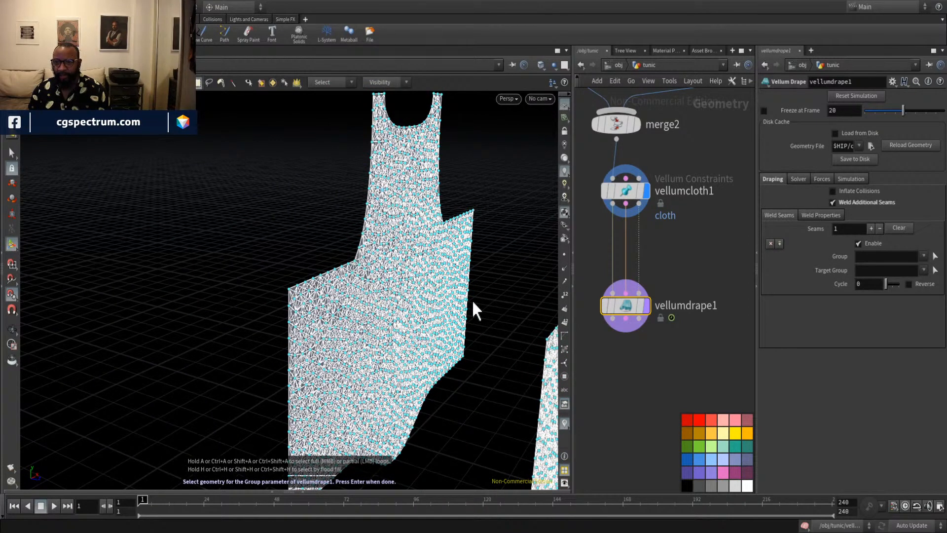
pyautogui.press('Return')
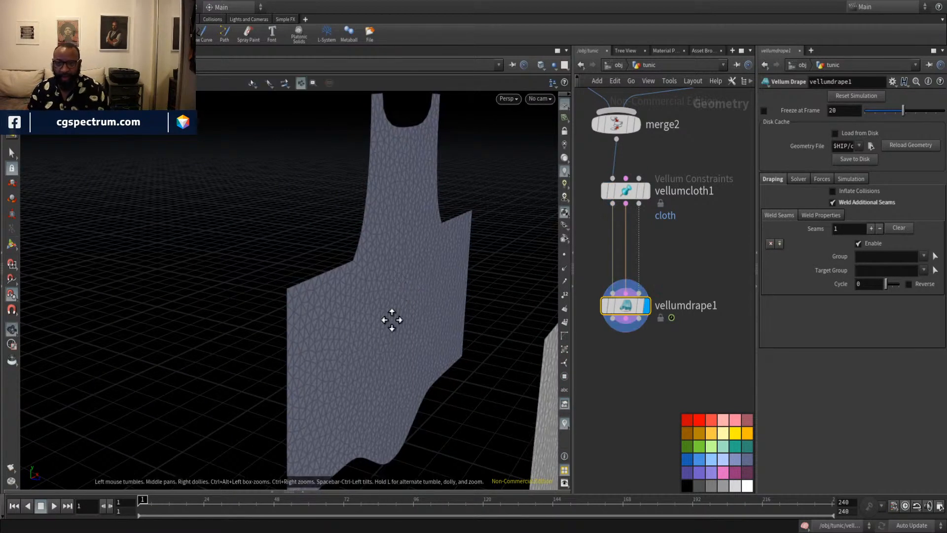
# Add a Null node beside the connections between vellumcloth1 and vellumdrape1.
pyautogui.moveTo(685, 282); pyautogui.dragTo(757, 263, button='middle')
pyautogui.moveTo(627, 254); pyautogui.dragTo(643, 260, button='middle')
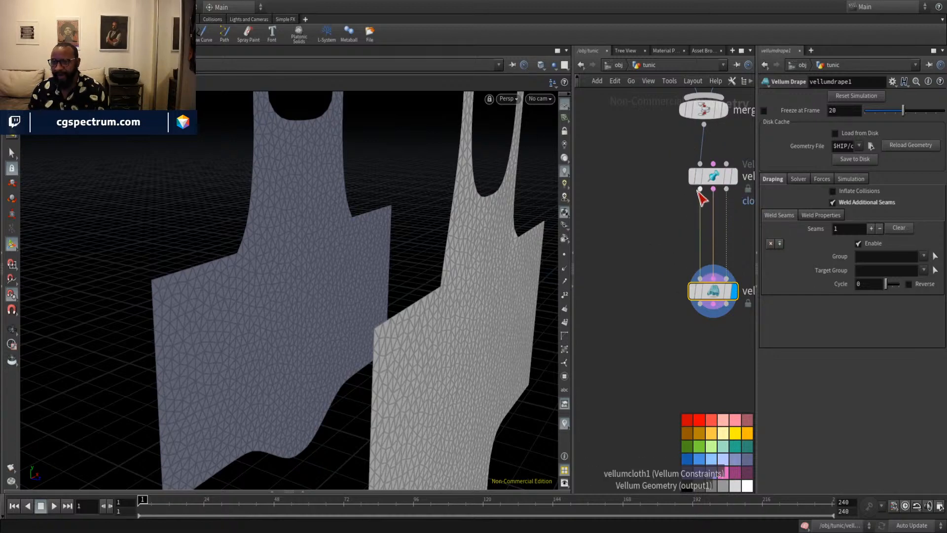
pyautogui.moveTo(726, 300)
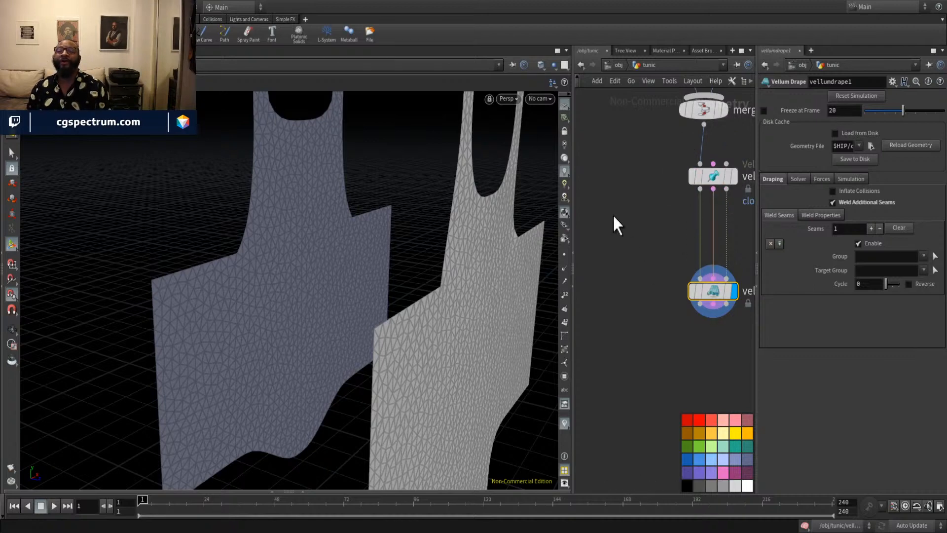
pyautogui.moveTo(641, 198); pyautogui.dragTo(568, 211, button='middle')
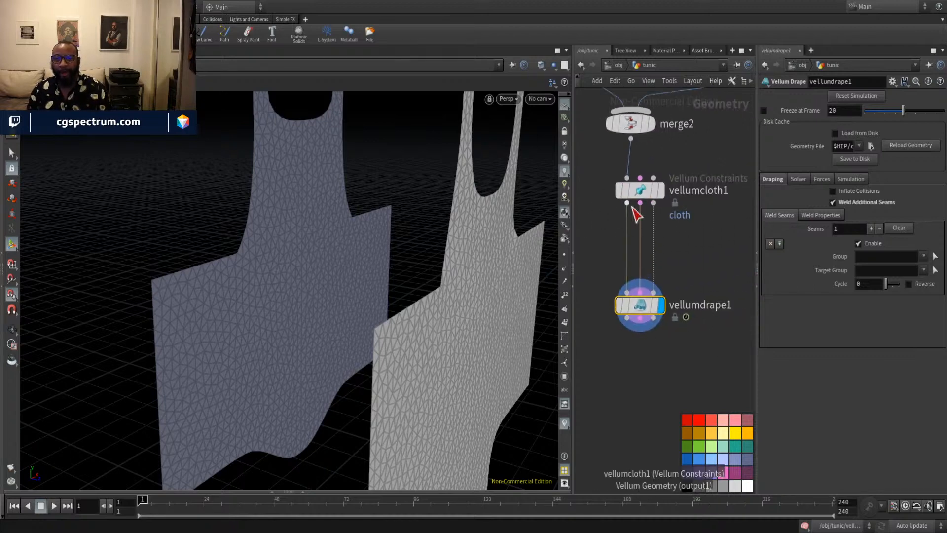
pyautogui.moveTo(655, 194)
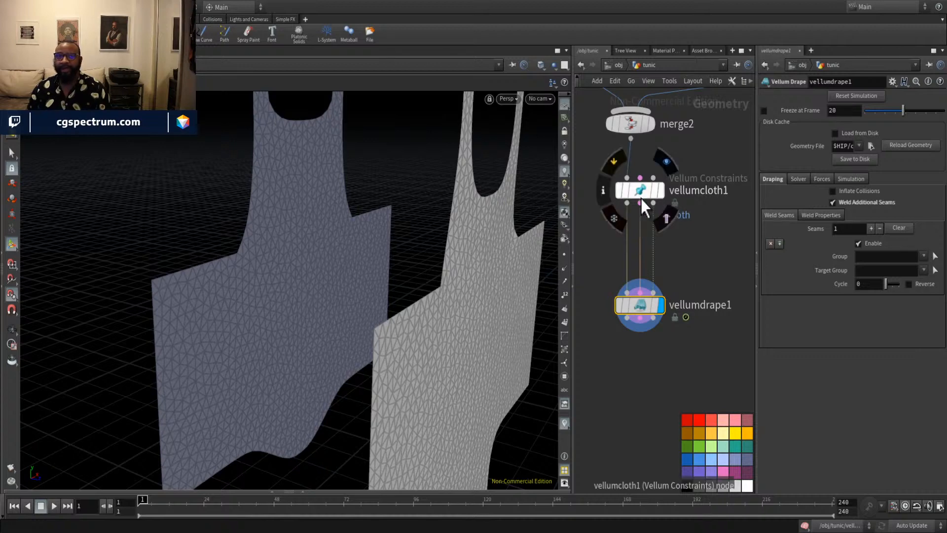
pyautogui.moveTo(742, 257); pyautogui.dragTo(791, 255, button='middle')
pyautogui.press('Tab')
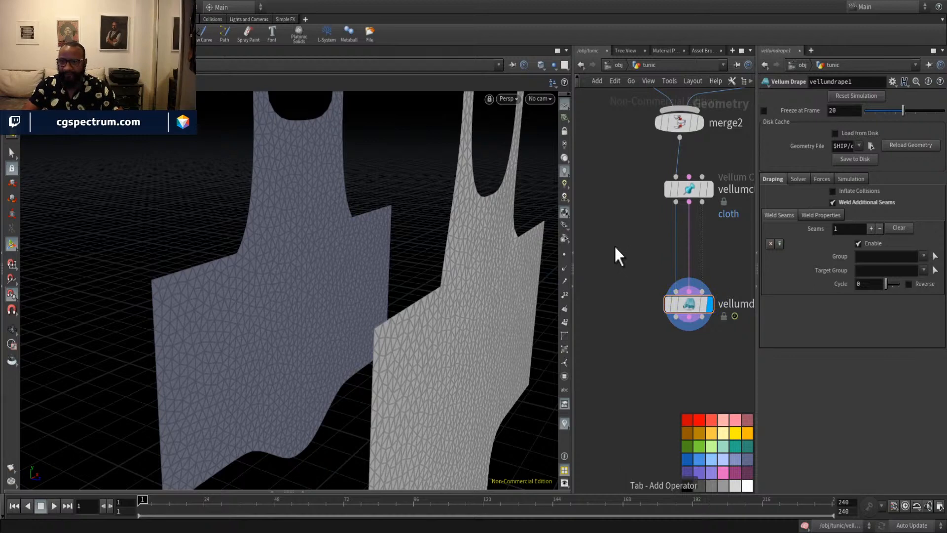
pyautogui.press('Return')
pyautogui.click(614, 245)
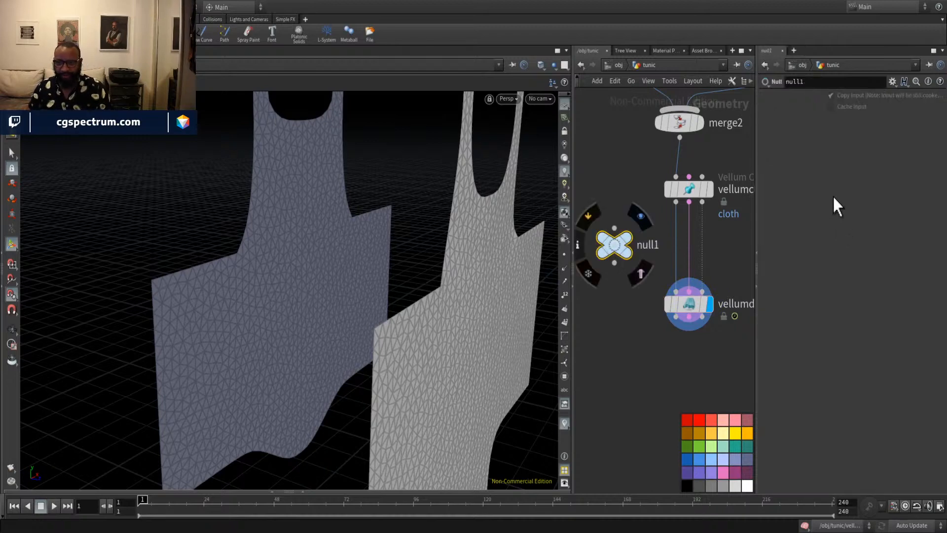
# Route vellumcloth1's first output through null1 into the first input of vellumdrape1.
pyautogui.click(676, 202)
pyautogui.click(614, 228)
pyautogui.click(614, 262)
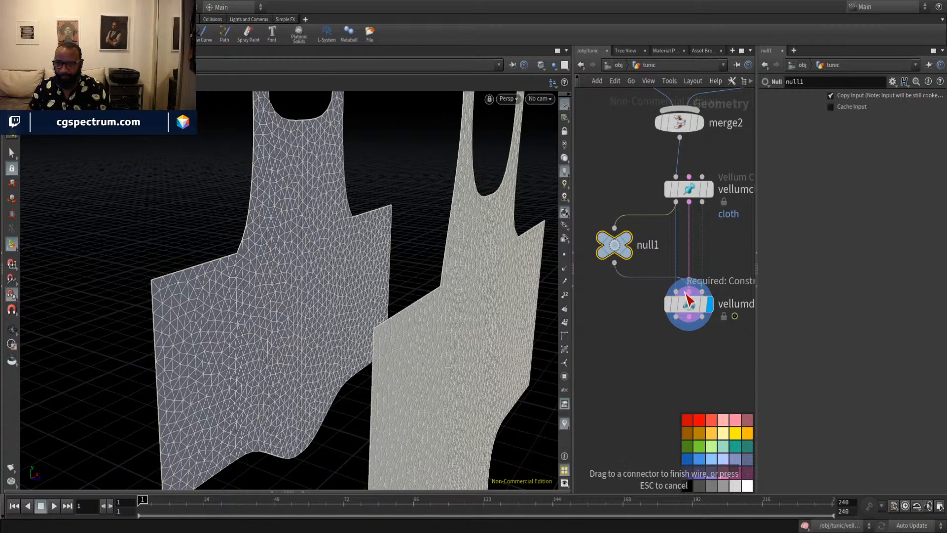
pyautogui.click(675, 292)
pyautogui.click(689, 202)
pyautogui.click(689, 292)
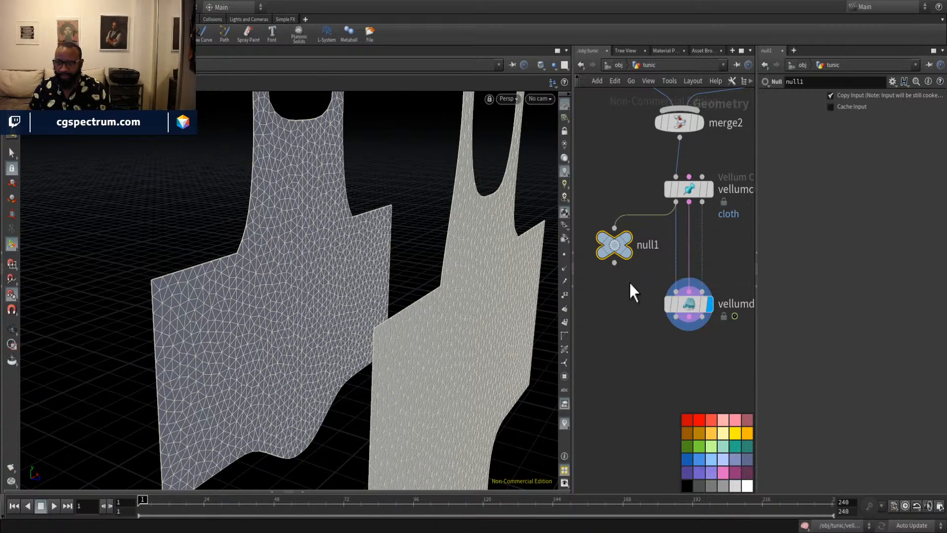
pyautogui.moveTo(614, 263); pyautogui.dragTo(675, 293)
# With group selection on, set vellumdrape1's weld seam Group to the tunic_front2 seam atop the front panel's left shoulder strap.
pyautogui.click(689, 309)
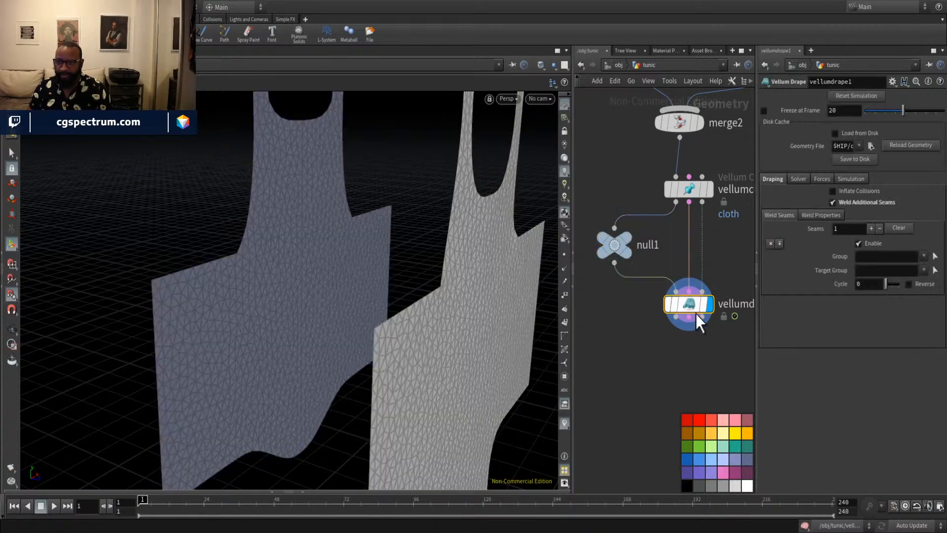
pyautogui.moveTo(375, 345); pyautogui.dragTo(429, 339)
pyautogui.click(935, 257)
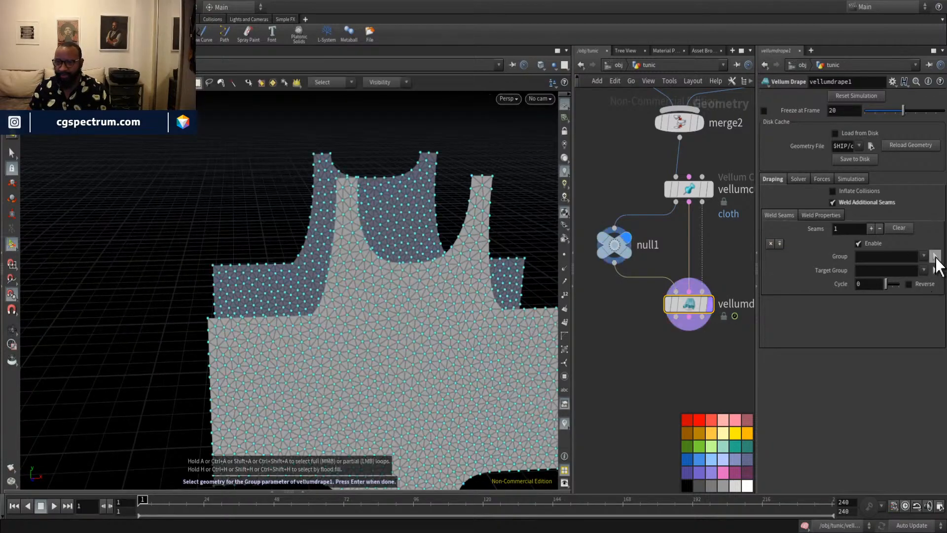
pyautogui.moveTo(460, 250); pyautogui.dragTo(370, 186)
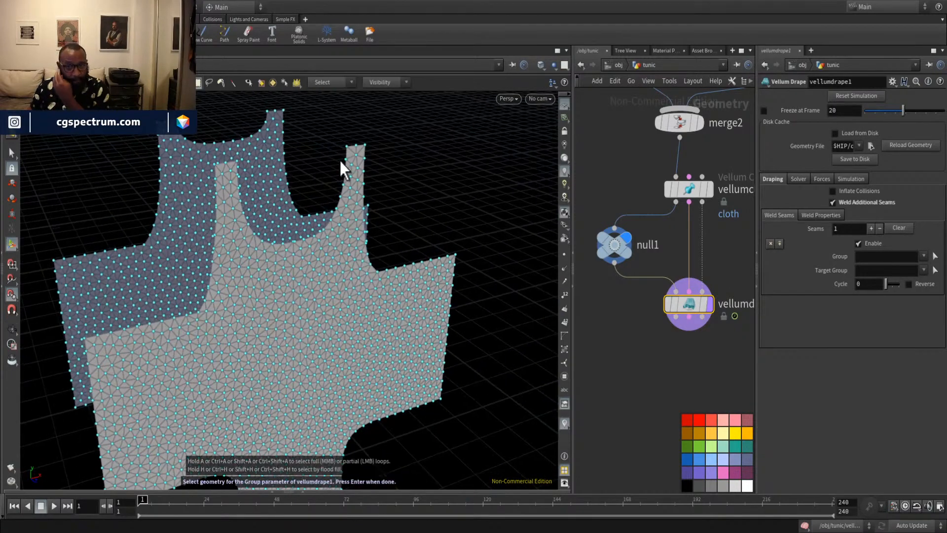
pyautogui.press('Escape')
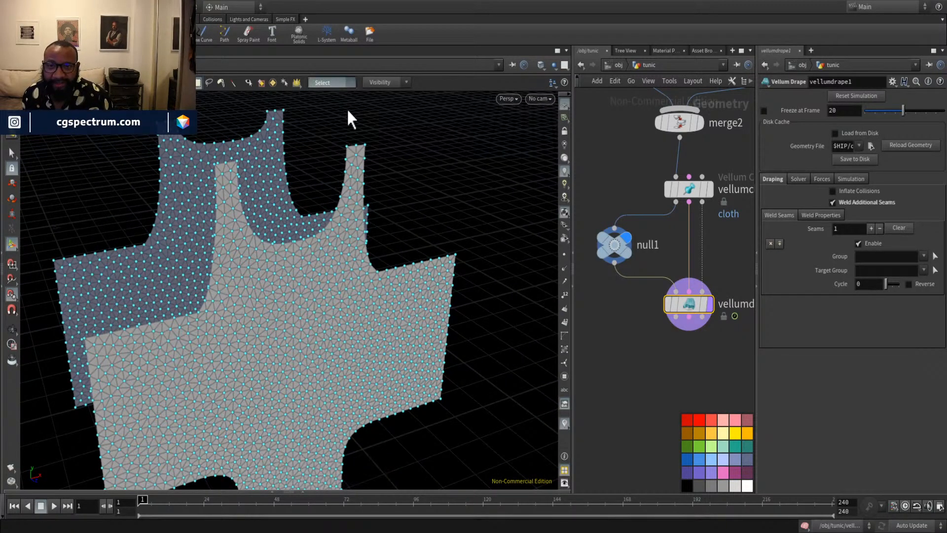
pyautogui.press('9')
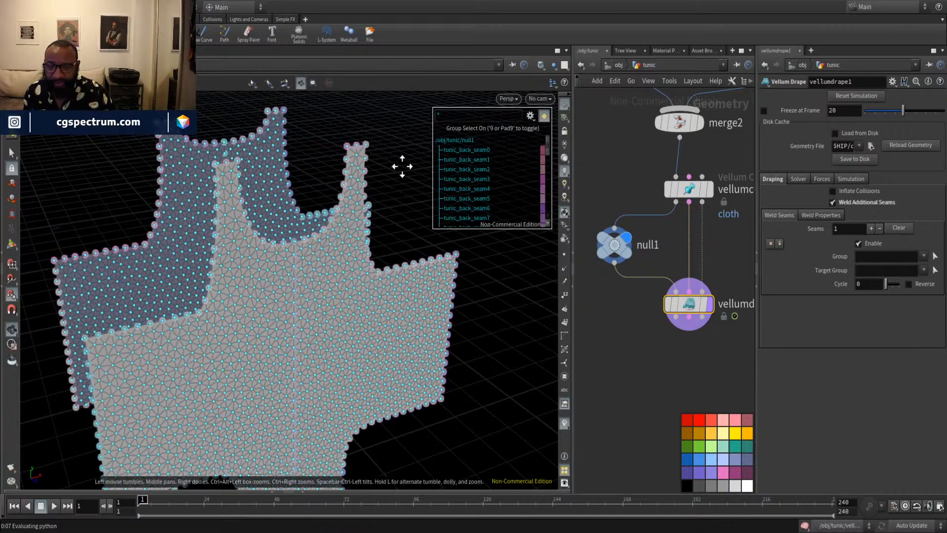
pyautogui.moveTo(385, 152); pyautogui.dragTo(247, 158)
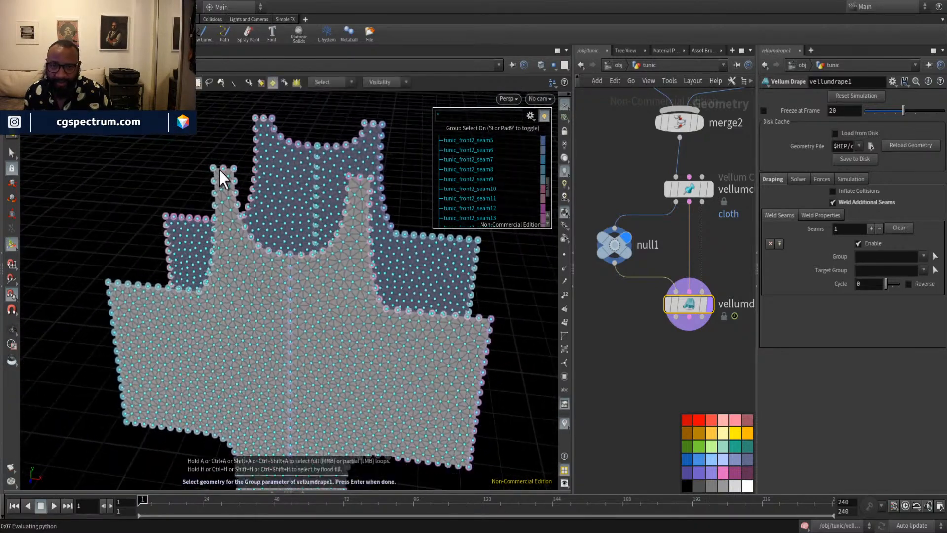
pyautogui.click(224, 171)
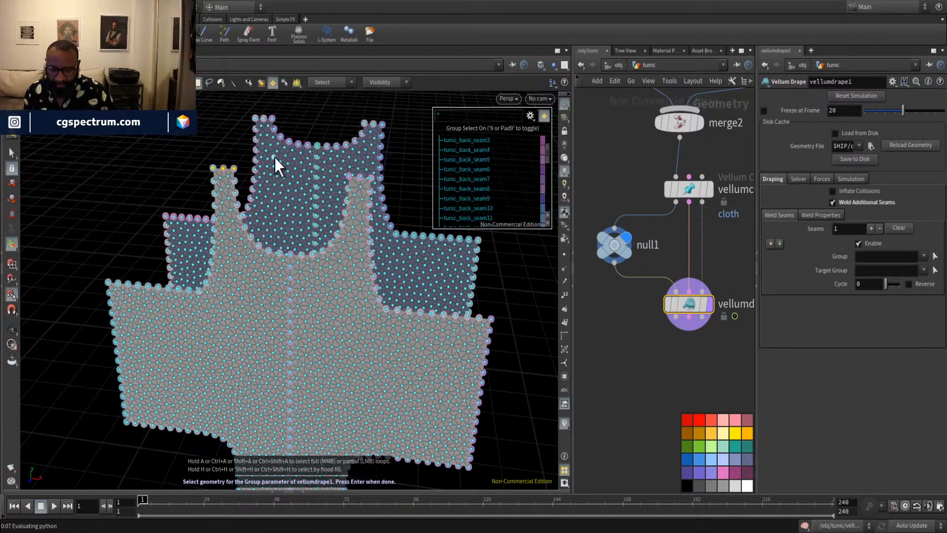
pyautogui.press('Return')
# Set the first weld seam's Target Group to tunic_back_seam5, atop the back panel's matching left shoulder strap.
pyautogui.click(935, 270)
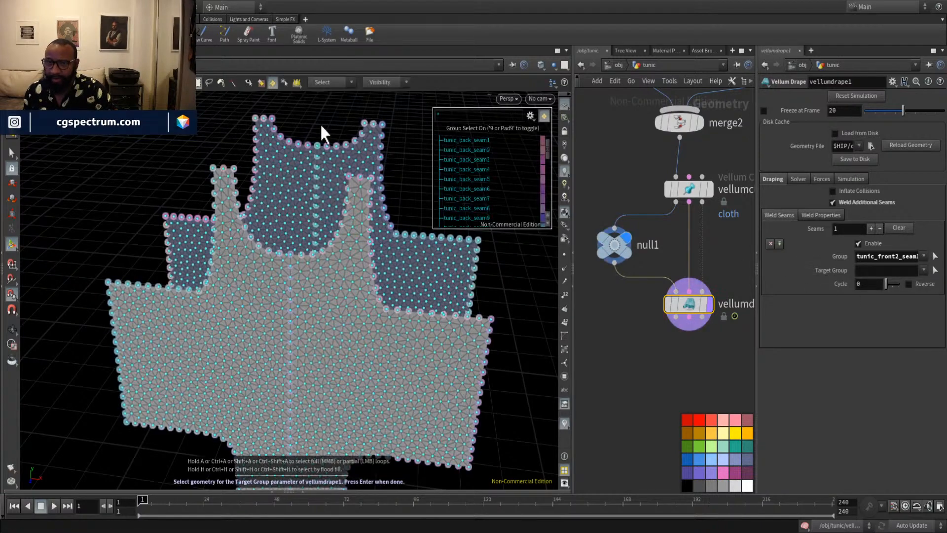
pyautogui.click(267, 127)
pyautogui.press('Return')
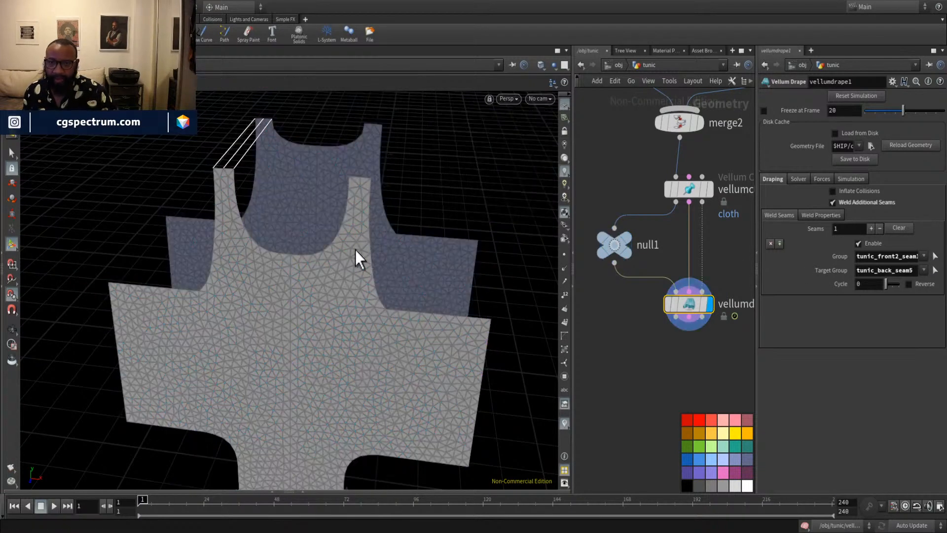
# Add a second weld seam joining tunic_front2_seam12, atop the front panel's right shoulder strap, to tunic_back_seam8 on the back strap.
pyautogui.moveTo(356, 257); pyautogui.dragTo(401, 221)
pyautogui.press('Escape')
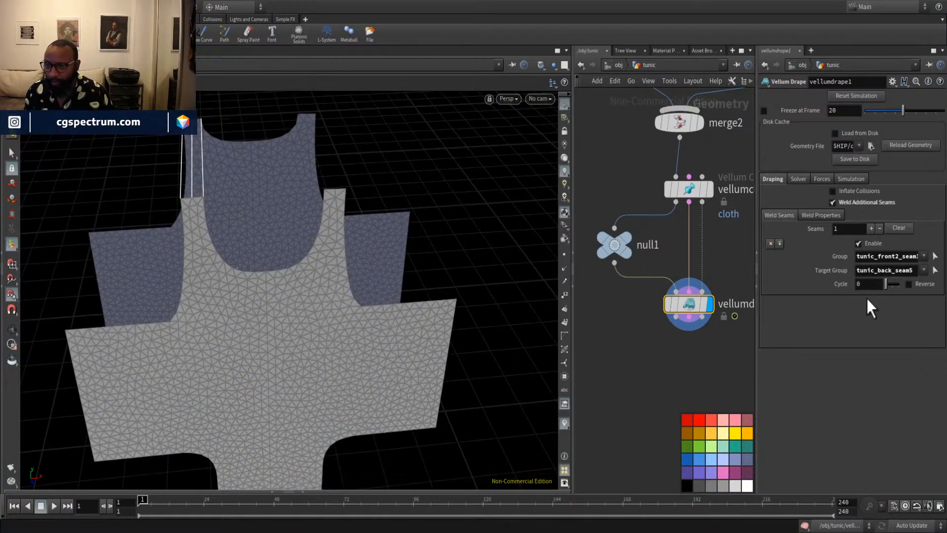
pyautogui.click(872, 228)
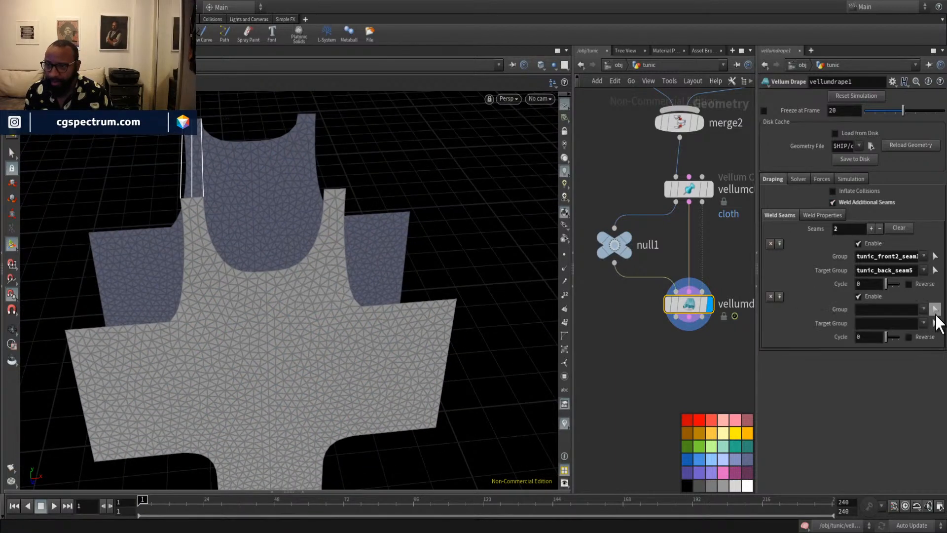
pyautogui.click(936, 309)
pyautogui.click(336, 188)
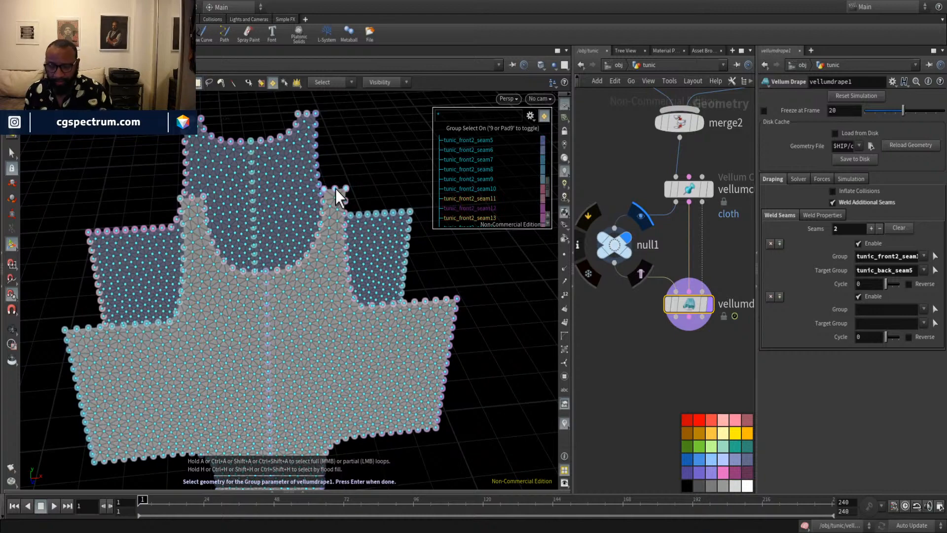
pyautogui.press('Return')
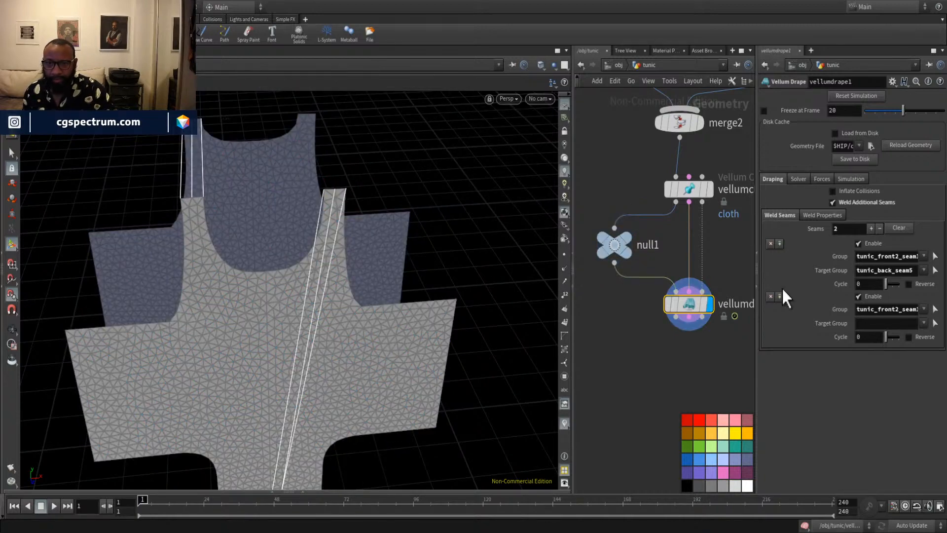
pyautogui.click(935, 324)
pyautogui.click(309, 114)
pyautogui.press('Return')
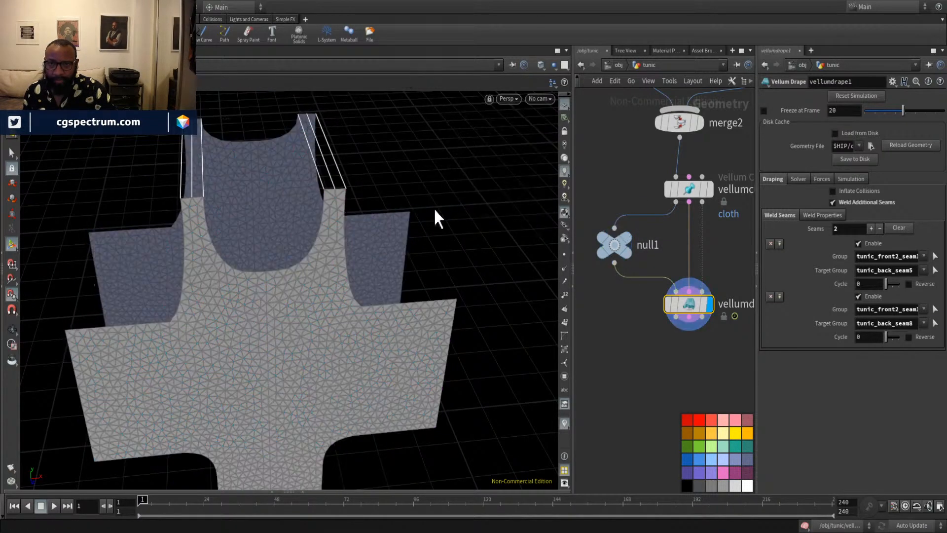
# Increase the weld seams to 4 and set the third seam's Group to tunic_front2_seam7, the outer edge of the front panel's left side flap.
pyautogui.moveTo(398, 286)
pyautogui.mouseDown()
pyautogui.moveTo(413, 239)
pyautogui.moveTo(374, 222)
pyautogui.moveTo(409, 296)
pyautogui.mouseUp()
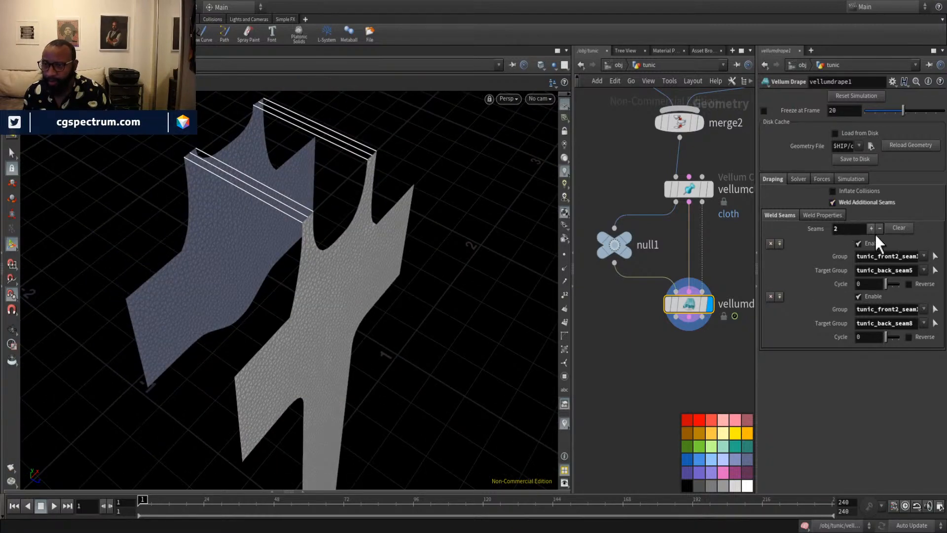
pyautogui.click(871, 227)
pyautogui.click(871, 228)
pyautogui.click(935, 362)
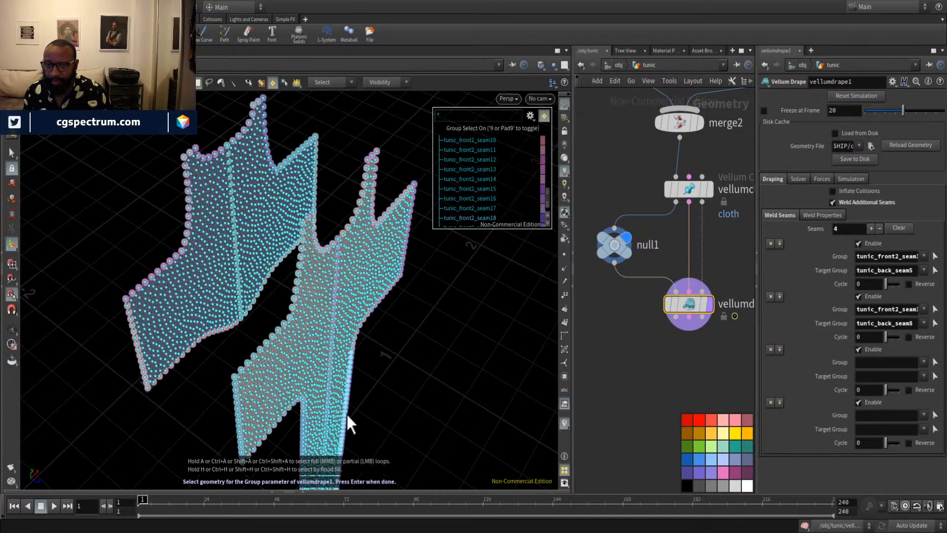
pyautogui.click(235, 413)
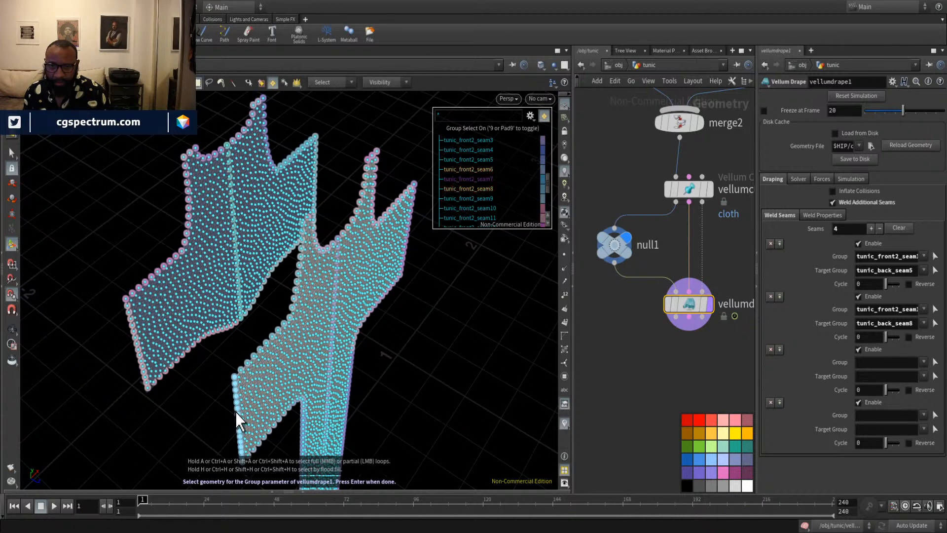
pyautogui.press('Return')
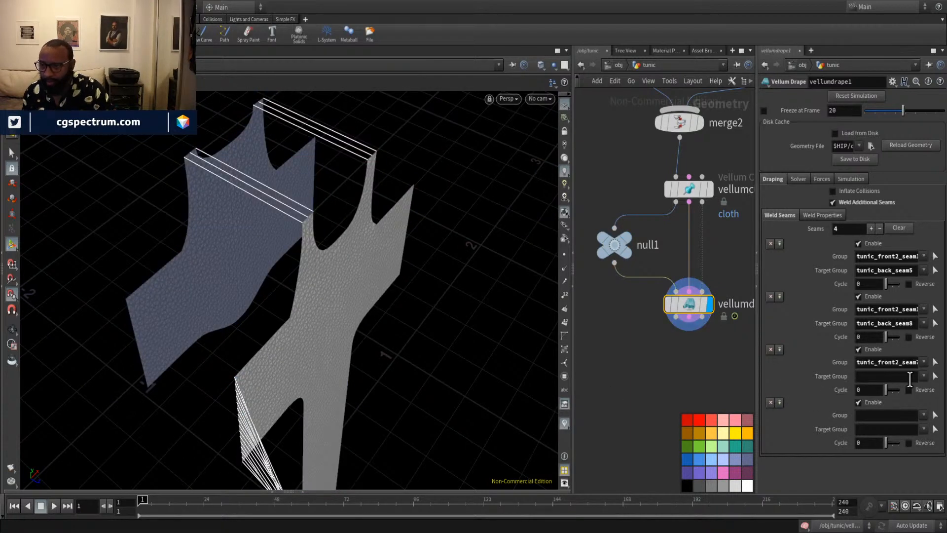
# Choose the back panel's matching outer side edge as the third weld seam's Target Group.
pyautogui.click(935, 377)
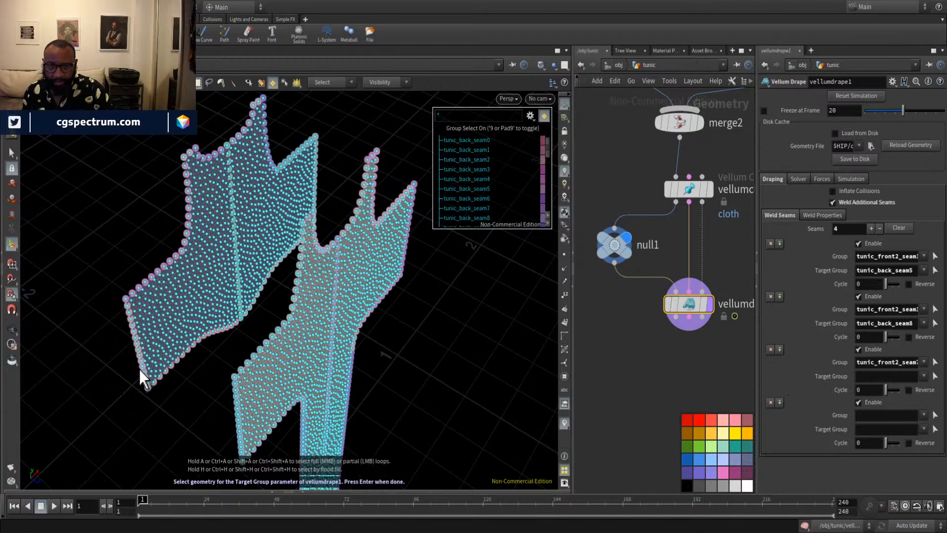
# Set the third weld seam's target to tunic_back_seam2, and weld the front panel's opposite side edge to tunic_back_seam11 as the fourth seam.
pyautogui.click(148, 380)
pyautogui.press('Return')
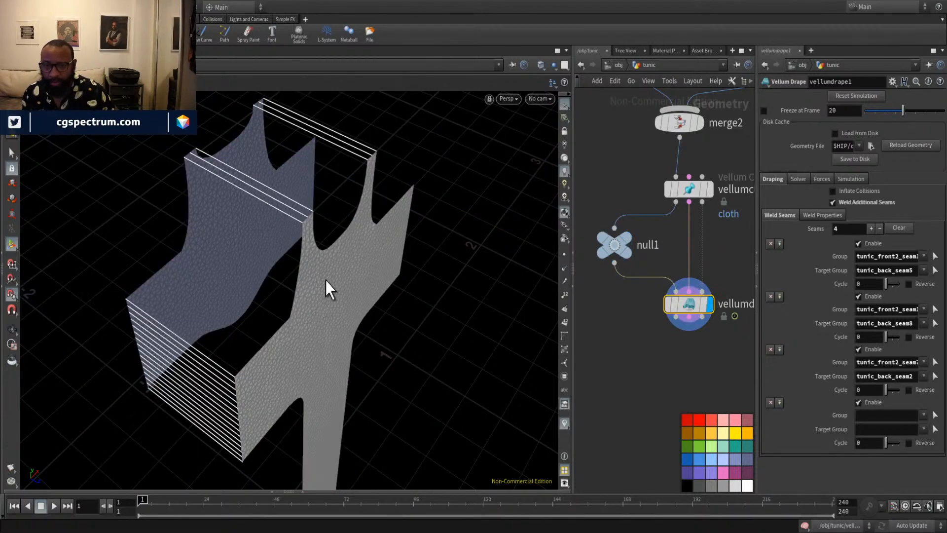
pyautogui.moveTo(326, 280); pyautogui.dragTo(316, 242)
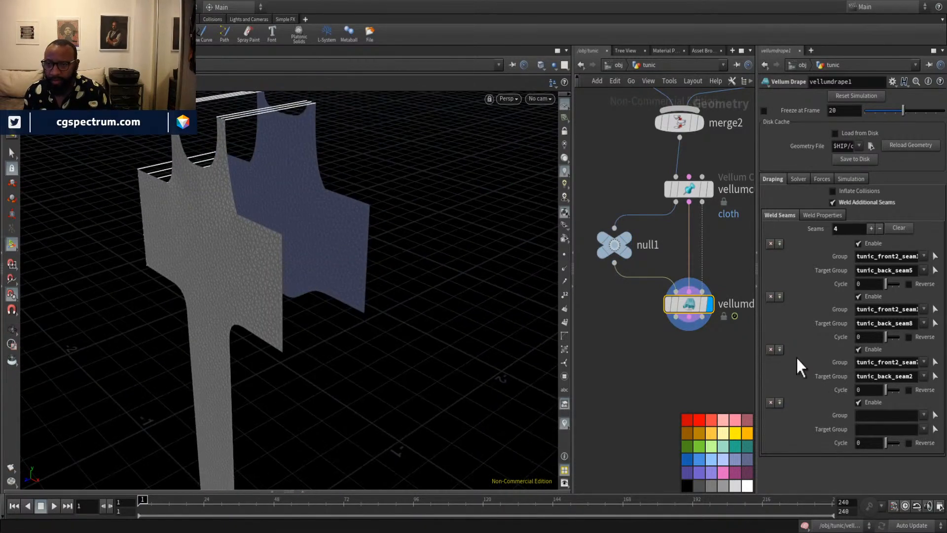
pyautogui.click(936, 428)
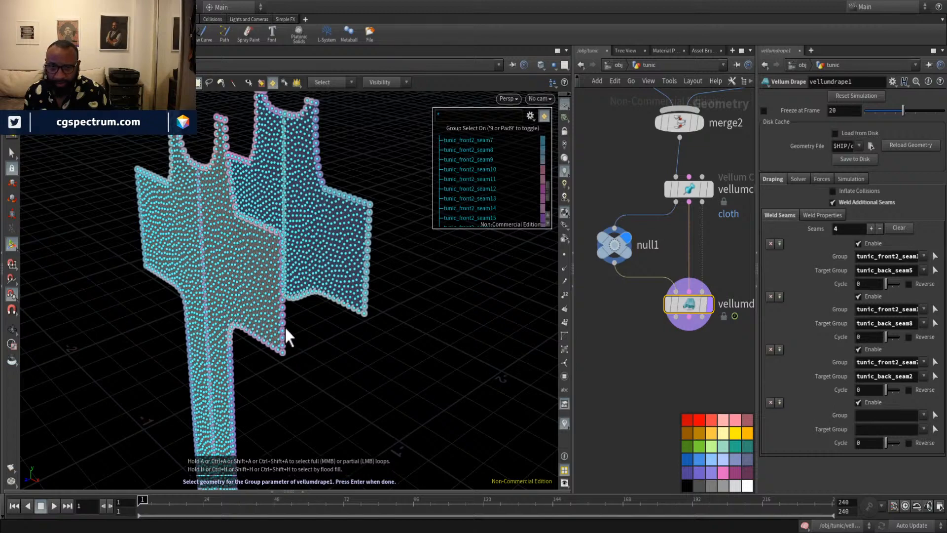
pyautogui.moveTo(284, 327); pyautogui.dragTo(321, 360)
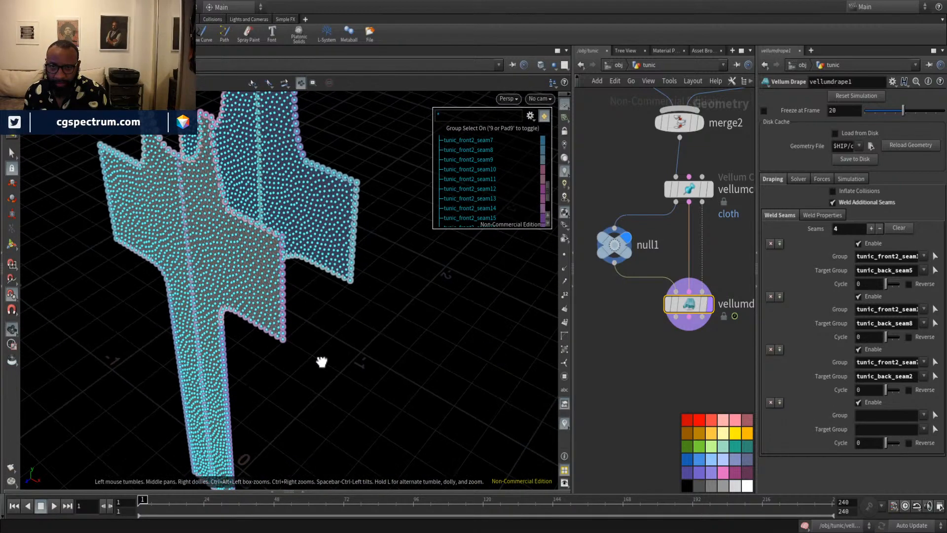
pyautogui.click(286, 317)
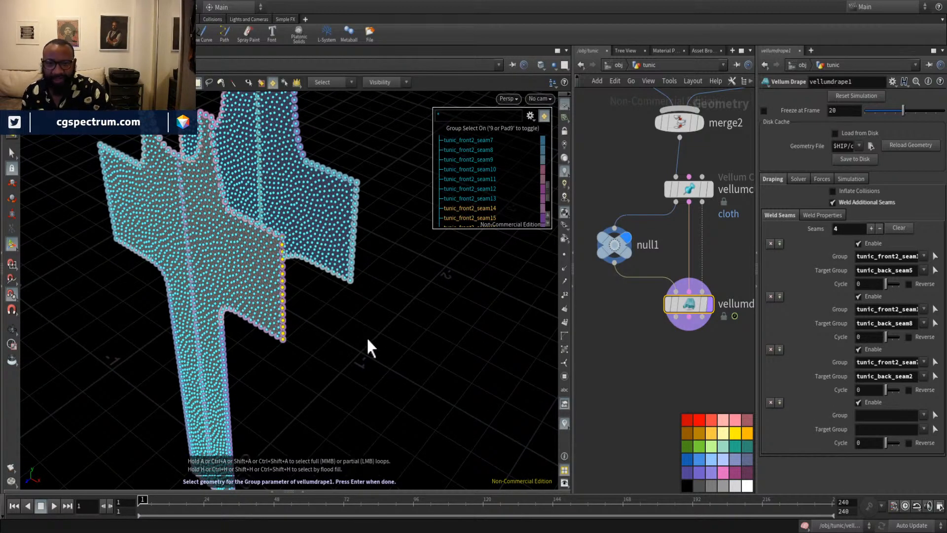
pyautogui.press('Return')
pyautogui.click(936, 428)
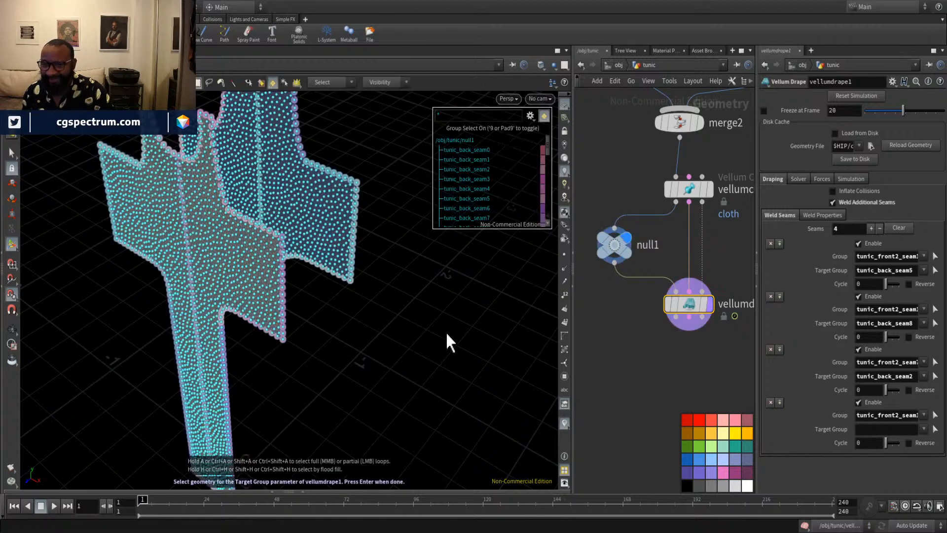
pyautogui.click(356, 223)
pyautogui.press('Return')
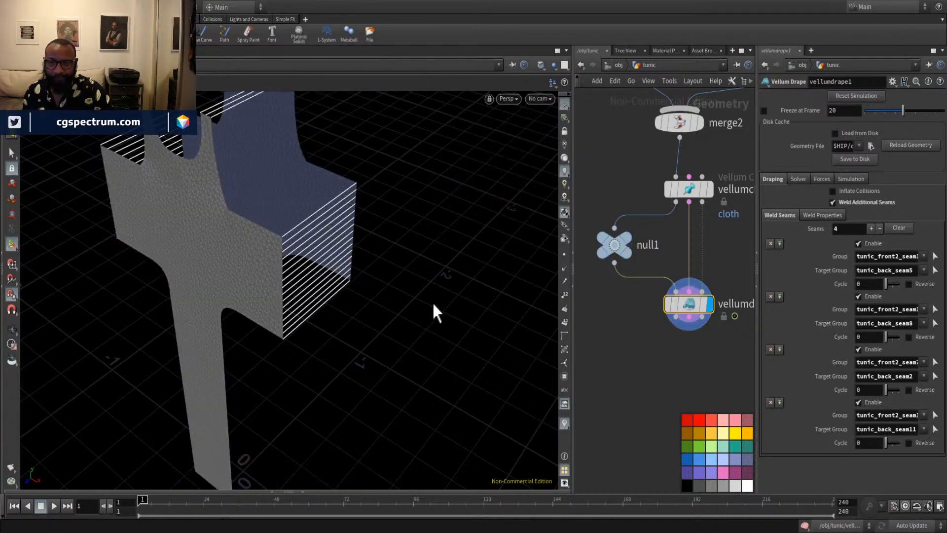
# Wire the merged body and shorts geometry into the collision input of vellumcloth1, and move its nodes closer to the cloth setup.
pyautogui.moveTo(378, 229); pyautogui.dragTo(328, 282)
pyautogui.scroll(-2, 624, 327)
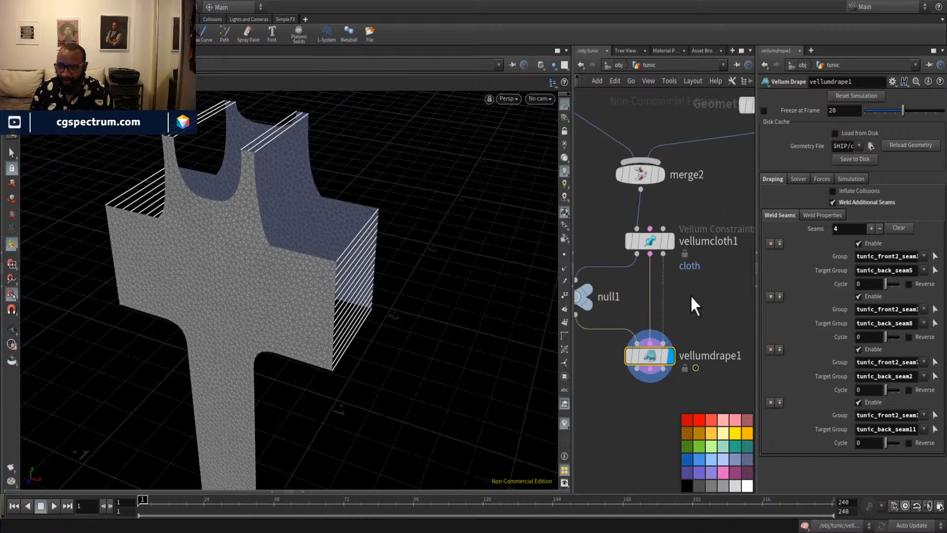
pyautogui.moveTo(691, 295); pyautogui.dragTo(581, 342, button='middle')
pyautogui.scroll(-4, 632, 404)
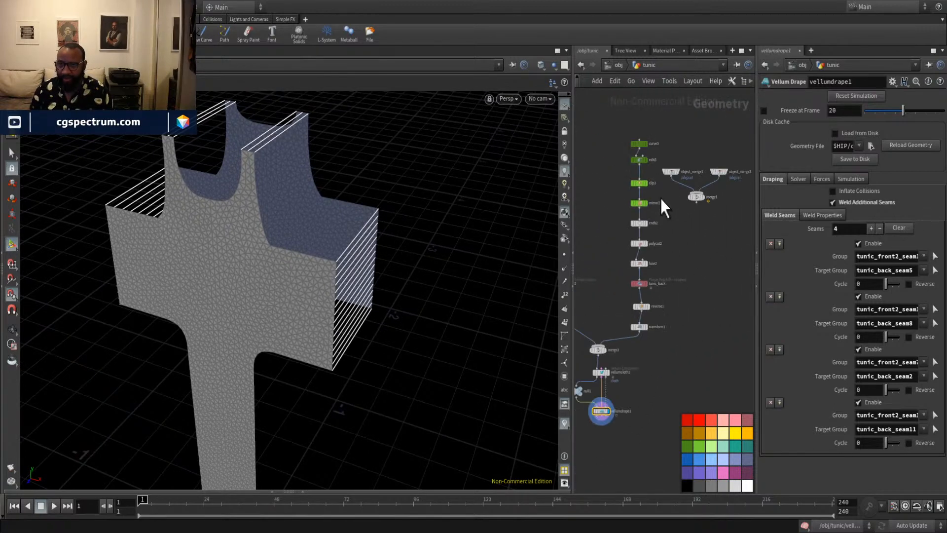
pyautogui.moveTo(727, 223); pyautogui.dragTo(700, 218)
pyautogui.click(697, 202)
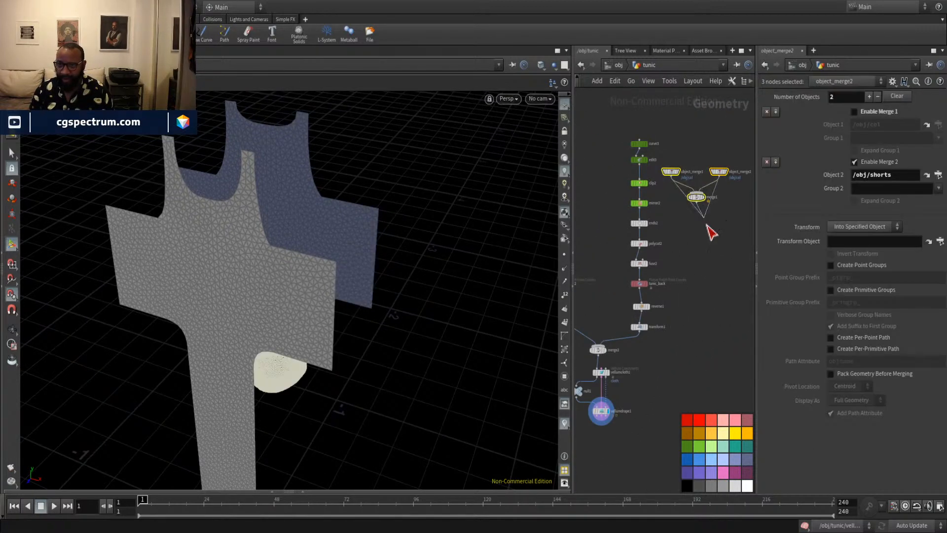
pyautogui.moveTo(700, 331); pyautogui.dragTo(697, 264)
pyautogui.click(700, 210)
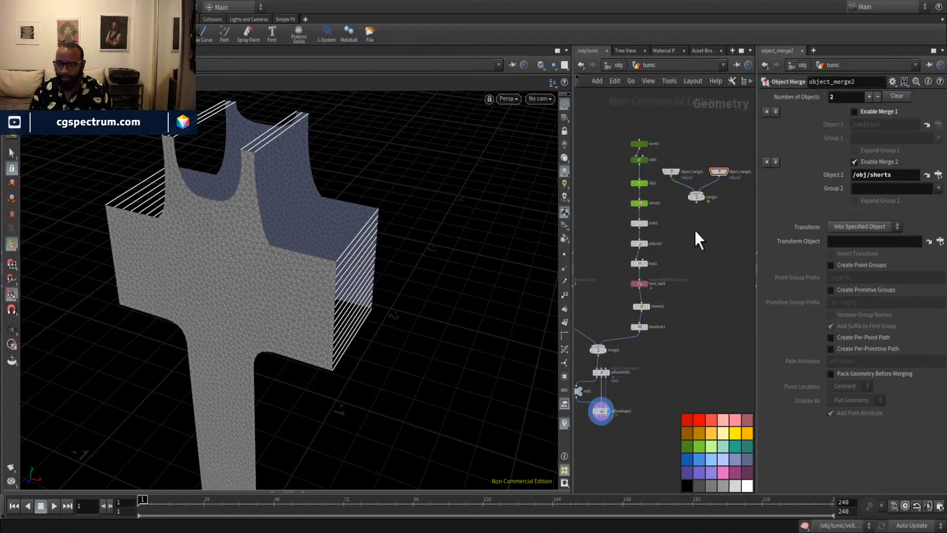
pyautogui.click(696, 203)
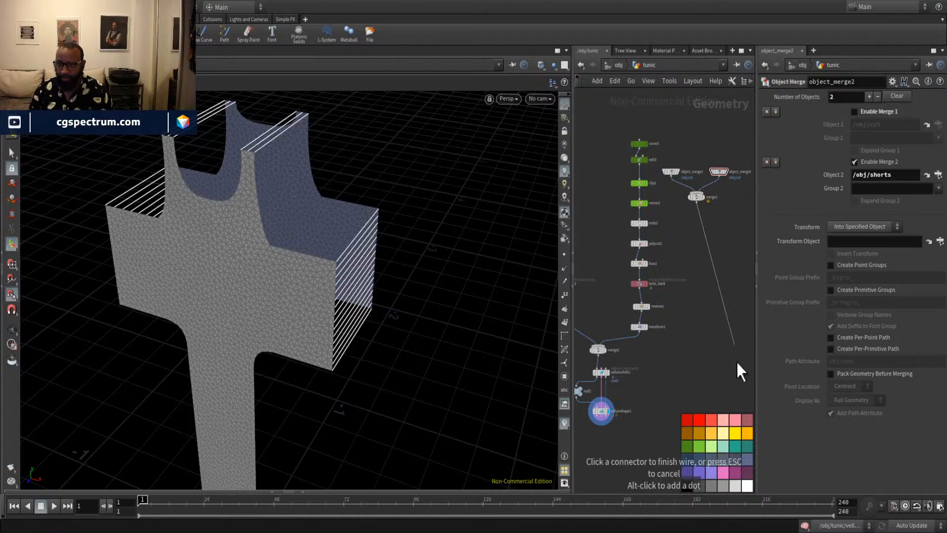
pyautogui.click(610, 367)
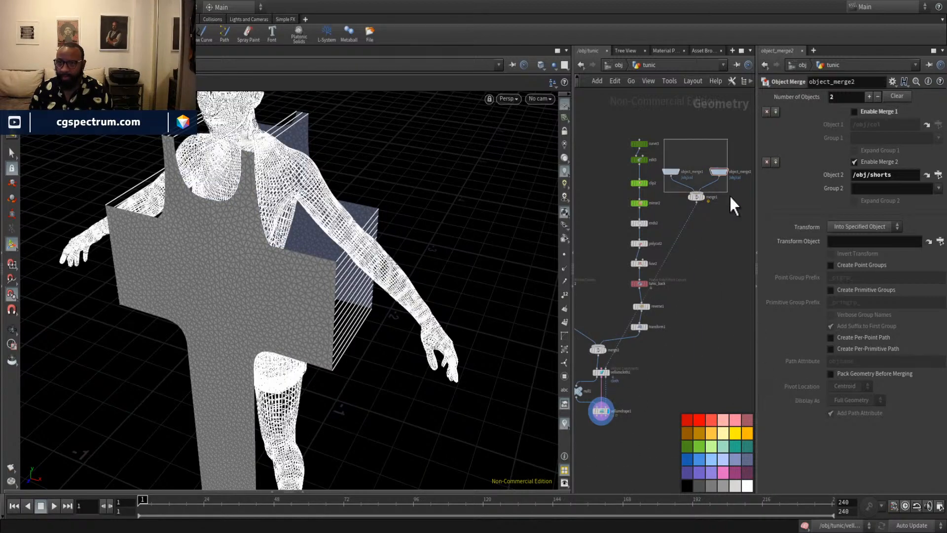
pyautogui.moveTo(729, 195); pyautogui.dragTo(716, 356)
# Display vellumdrape1, play the drape simulation while examining the tunic's fit around the body, and return to the first frame.
pyautogui.scroll(4, 697, 321)
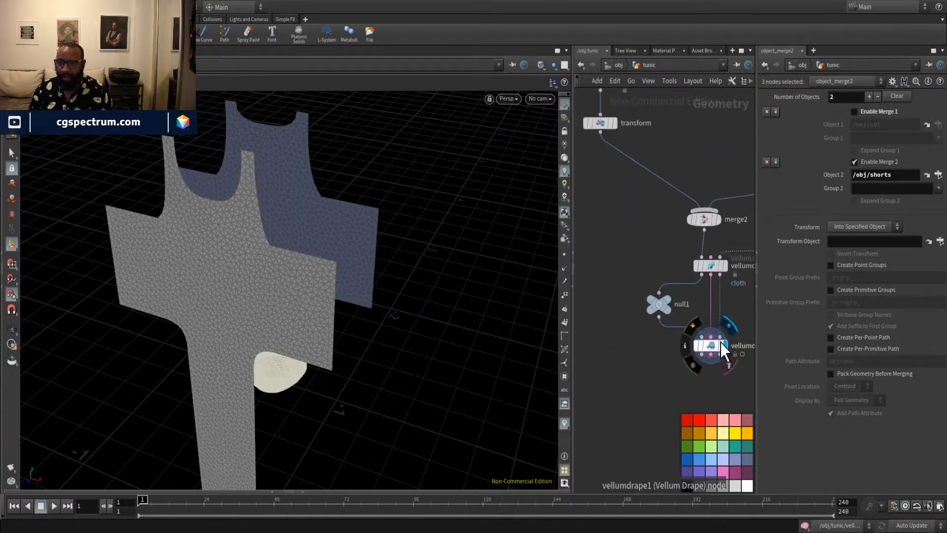
pyautogui.click(722, 347)
pyautogui.moveTo(523, 358); pyautogui.dragTo(430, 380)
pyautogui.click(54, 505)
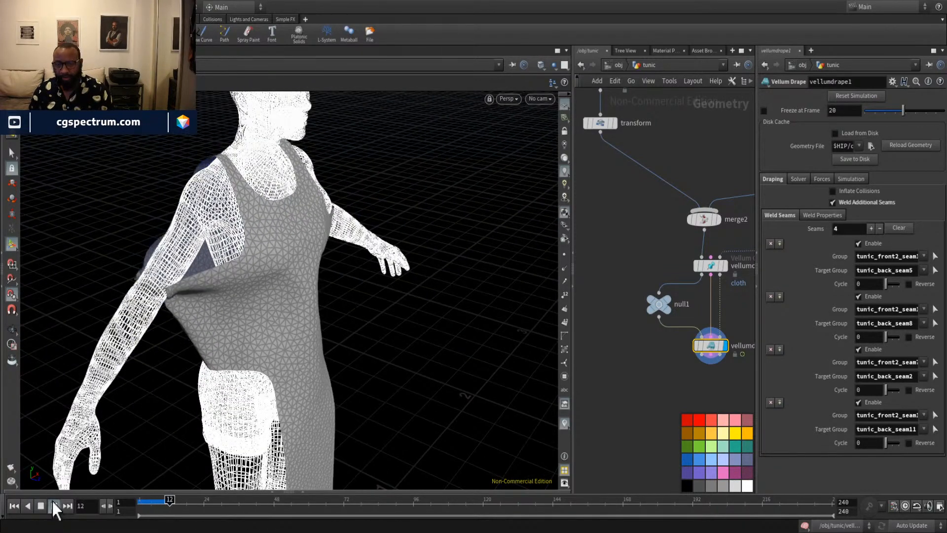
pyautogui.moveTo(373, 332); pyautogui.dragTo(386, 281)
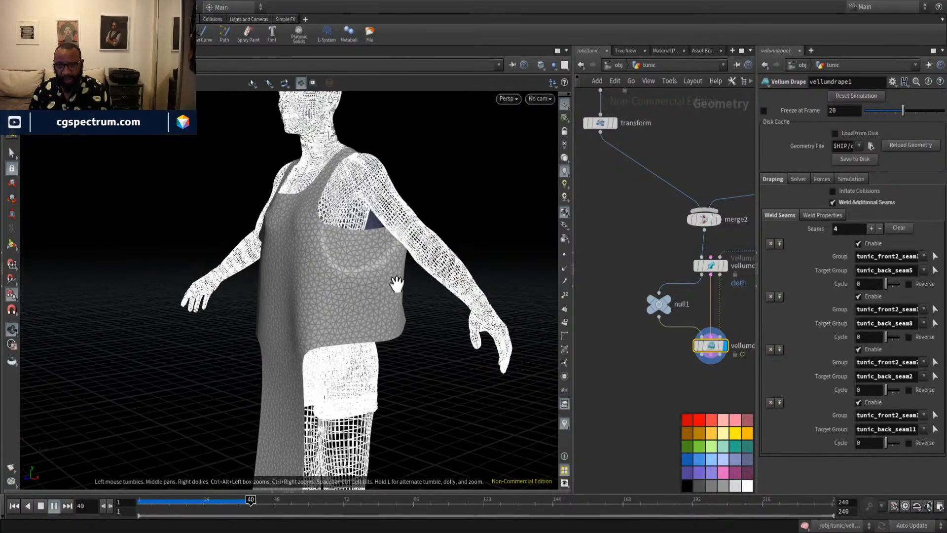
pyautogui.moveTo(425, 401); pyautogui.dragTo(419, 446)
pyautogui.moveTo(508, 415); pyautogui.dragTo(225, 419)
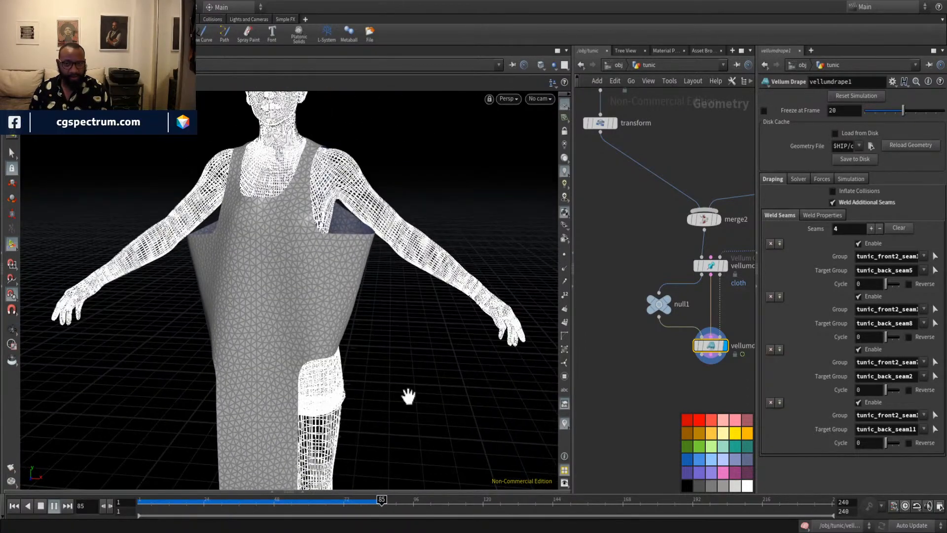
pyautogui.moveTo(408, 394); pyautogui.dragTo(218, 375)
pyautogui.moveTo(222, 376); pyautogui.dragTo(430, 409)
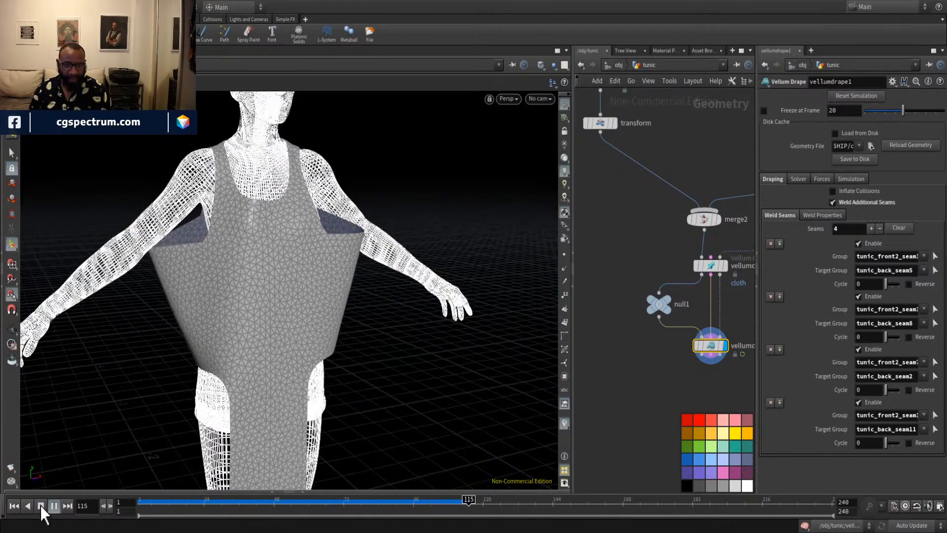
pyautogui.click(14, 507)
# Display the front panel's edit1 node for editing and show the merged body and shorts as a wireframe template behind it.
pyautogui.moveTo(724, 308); pyautogui.dragTo(656, 253, button='middle')
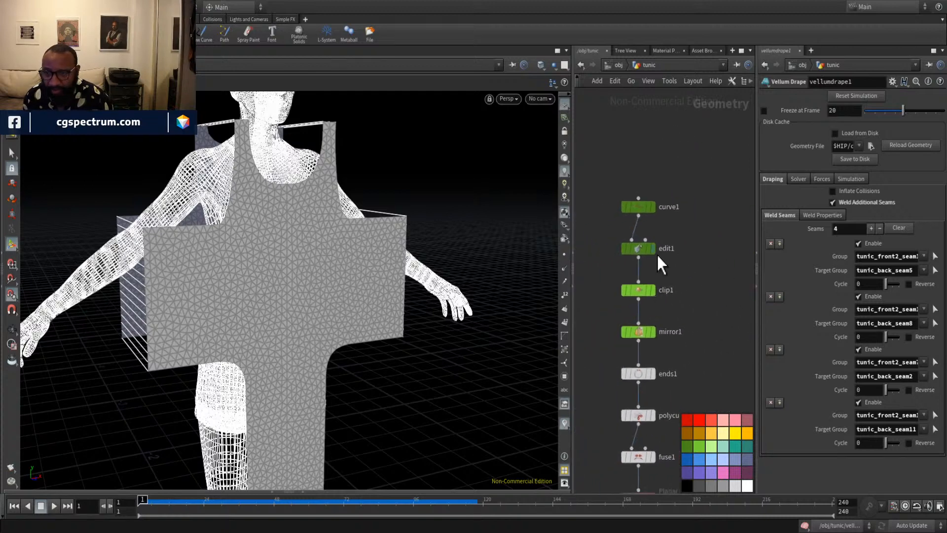
pyautogui.click(654, 250)
pyautogui.click(640, 257)
pyautogui.press('Return')
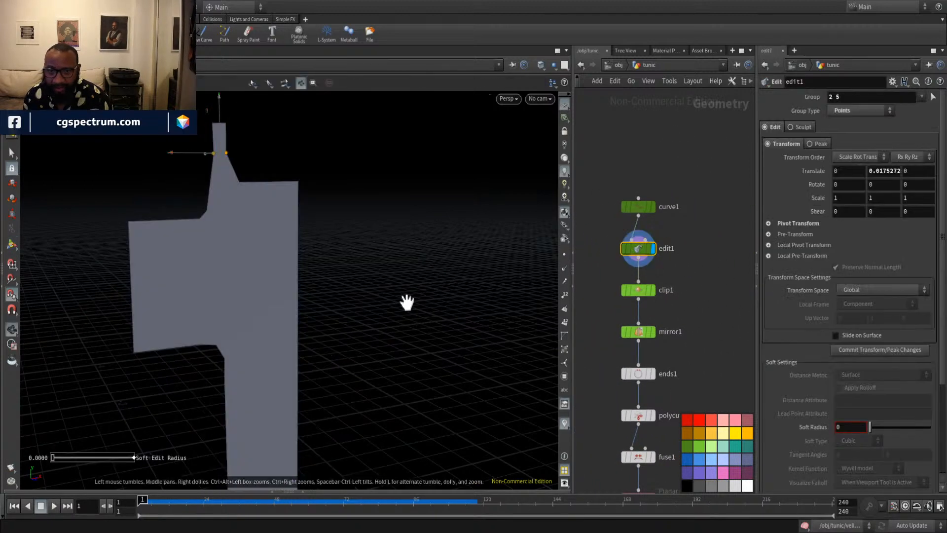
pyautogui.scroll(-3, 650, 250)
pyautogui.scroll(2, 681, 284)
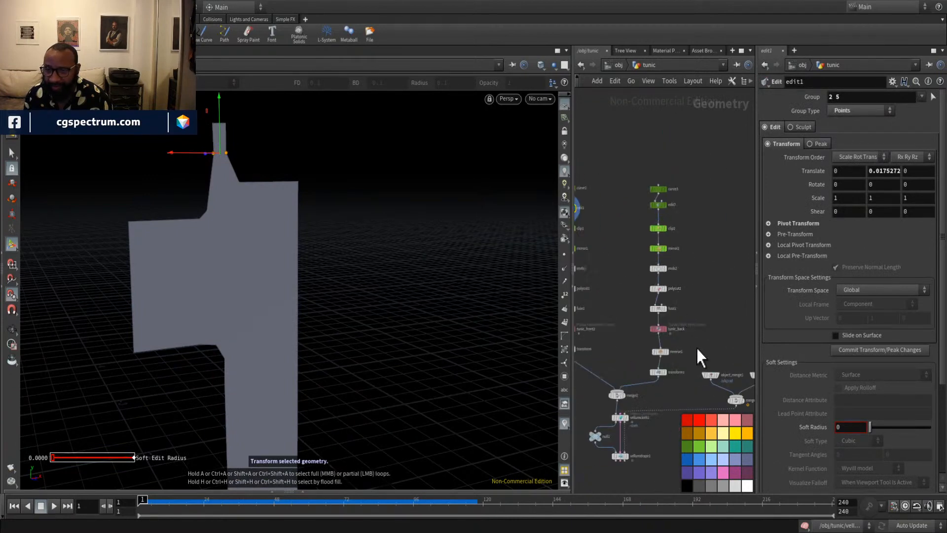
pyautogui.moveTo(740, 379); pyautogui.dragTo(691, 259, button='middle')
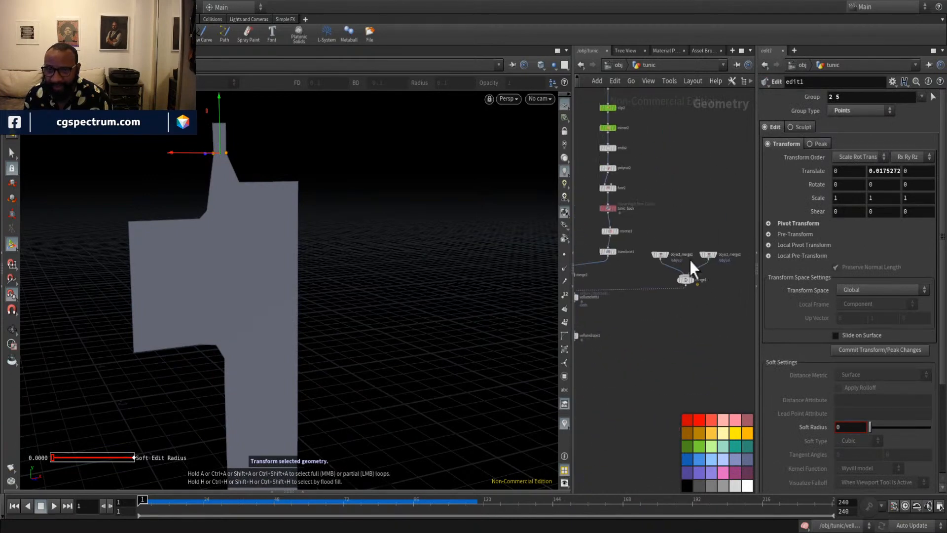
pyautogui.click(697, 290)
pyautogui.press('h')
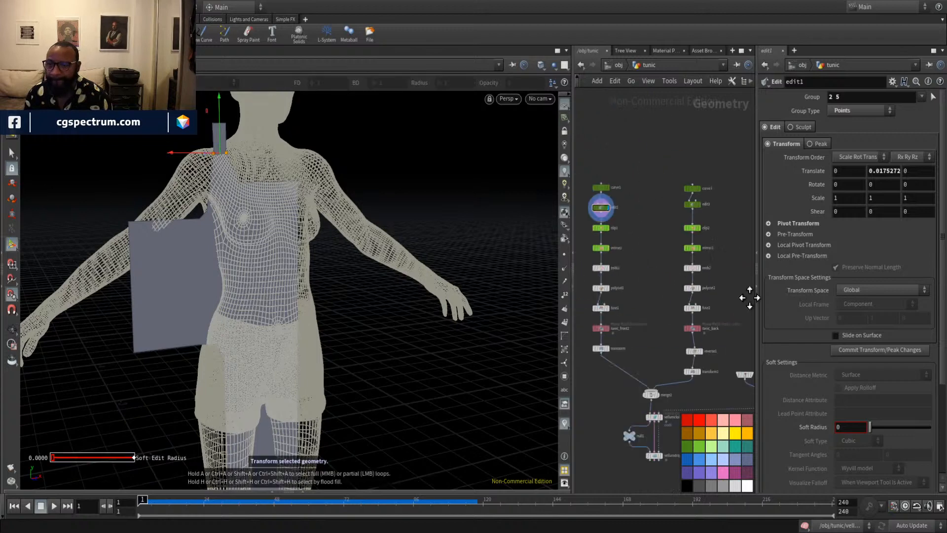
# In edit1, move the front panel's two outer side points, 8-9, inward toward the torso by about 0.137 in X.
pyautogui.scroll(5, 639, 238)
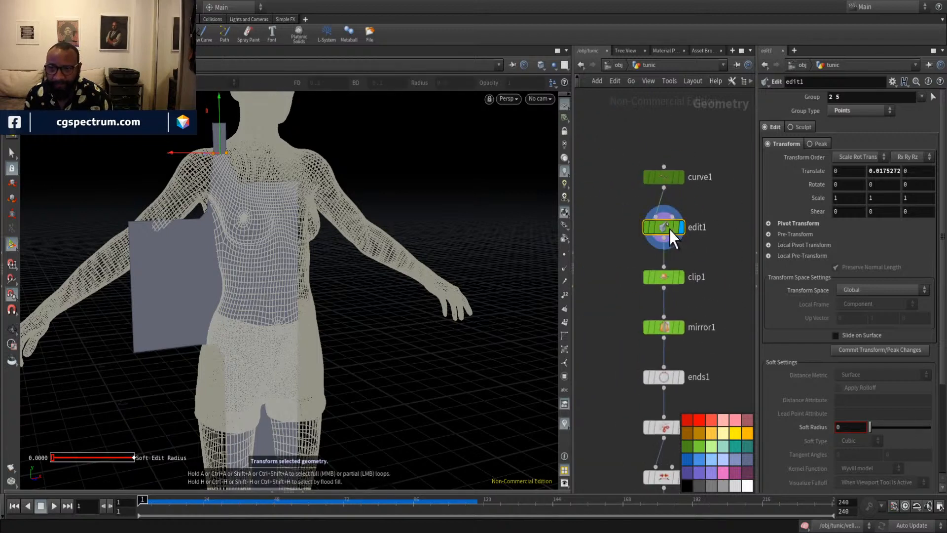
pyautogui.press('9')
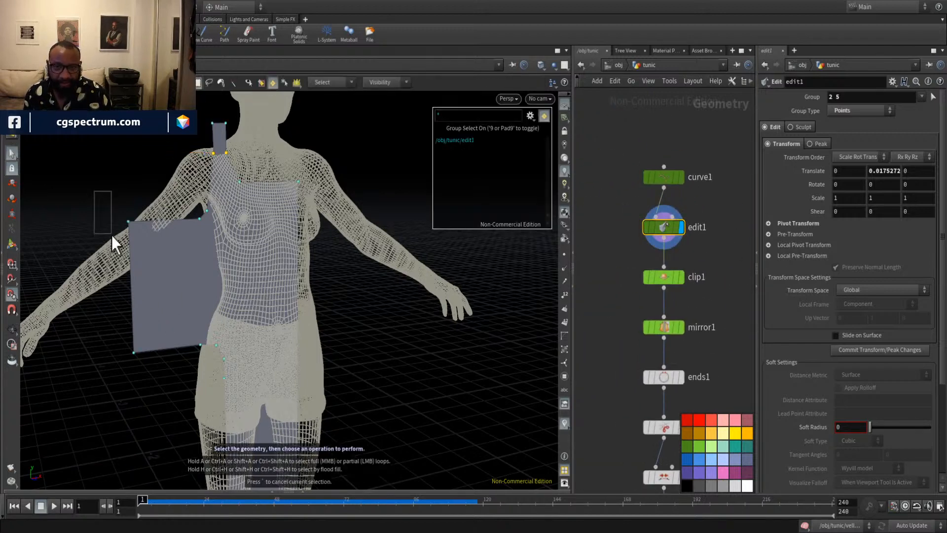
pyautogui.press('Escape')
pyautogui.moveTo(167, 408); pyautogui.dragTo(164, 390)
pyautogui.press('Return')
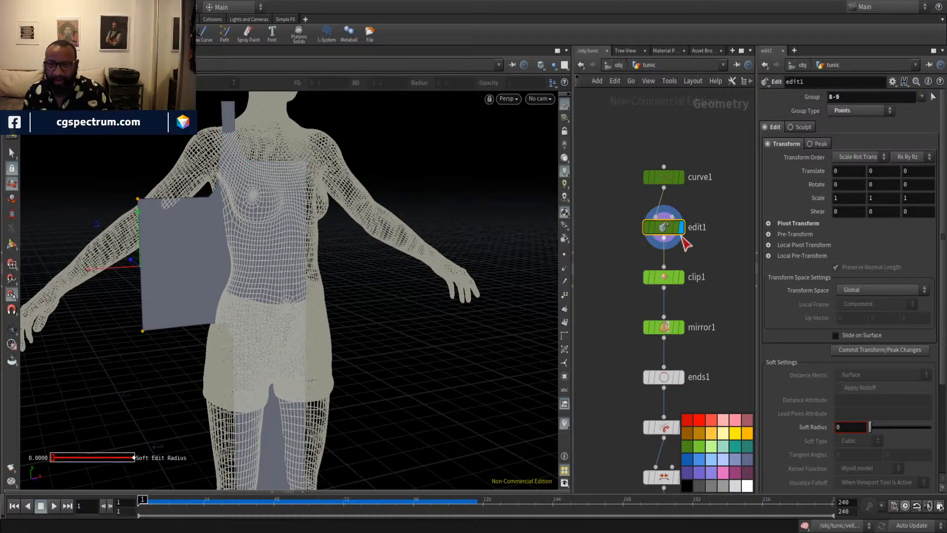
pyautogui.press('Escape')
pyautogui.moveTo(298, 355); pyautogui.dragTo(372, 364)
pyautogui.press('Return')
pyautogui.moveTo(107, 309); pyautogui.dragTo(152, 306)
# In edit3, move the back panel's outer side points 8-9 inward by about 0.136 in X, aligning them with the narrowed front panel.
pyautogui.moveTo(745, 284); pyautogui.dragTo(674, 274, button='middle')
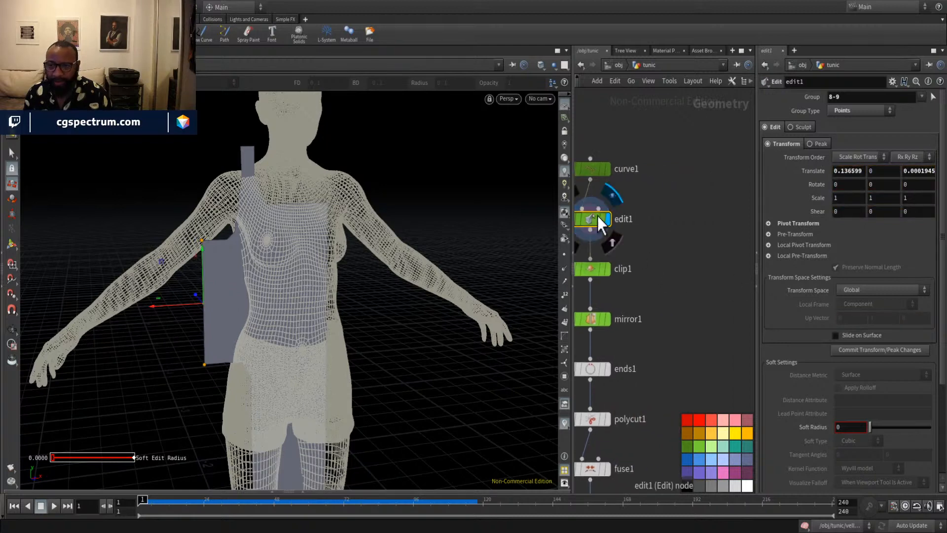
pyautogui.click(616, 241)
pyautogui.moveTo(715, 301); pyautogui.dragTo(646, 230, button='middle')
pyautogui.click(623, 218)
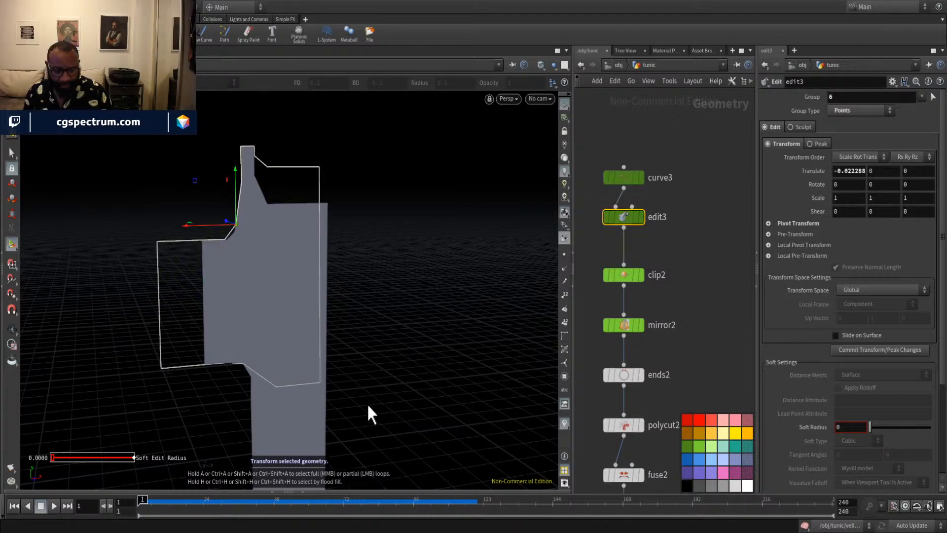
pyautogui.press('s')
pyautogui.moveTo(148, 232); pyautogui.dragTo(180, 384)
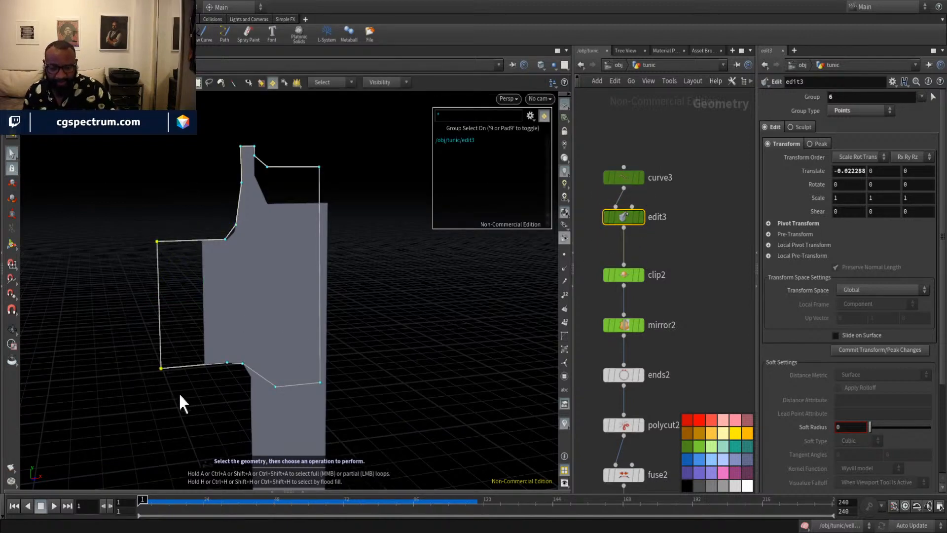
pyautogui.press('t')
pyautogui.moveTo(109, 306); pyautogui.dragTo(154, 309)
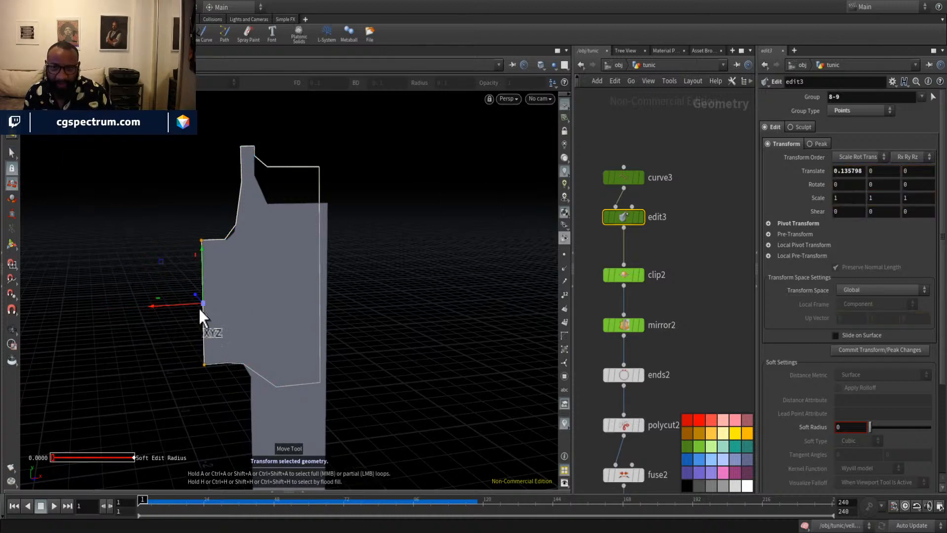
pyautogui.click(691, 266)
# Display vellumdrape1, replay the drape simulation with the narrowed panels, scrub back to frame 26, and examine the tunic's sides.
pyautogui.scroll(-10, 692, 269)
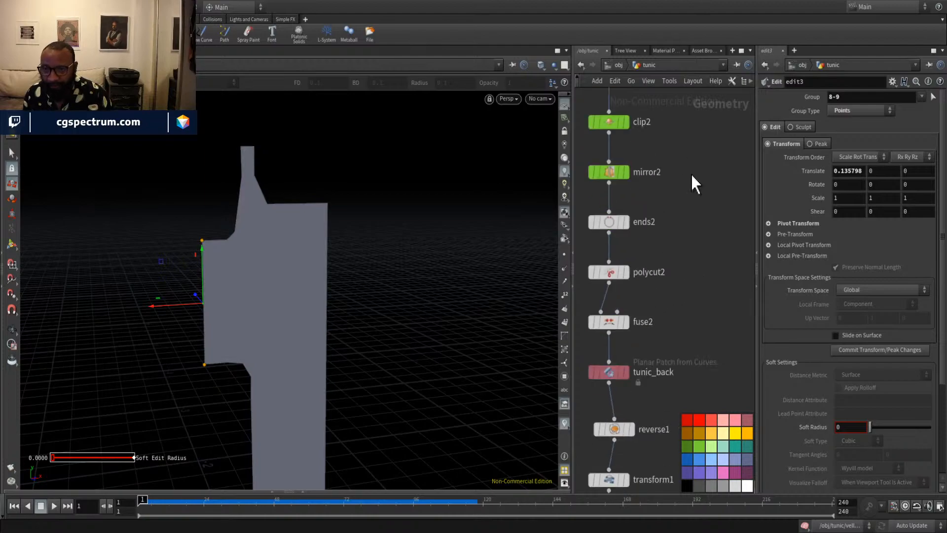
pyautogui.moveTo(677, 362); pyautogui.dragTo(755, 211, button='middle')
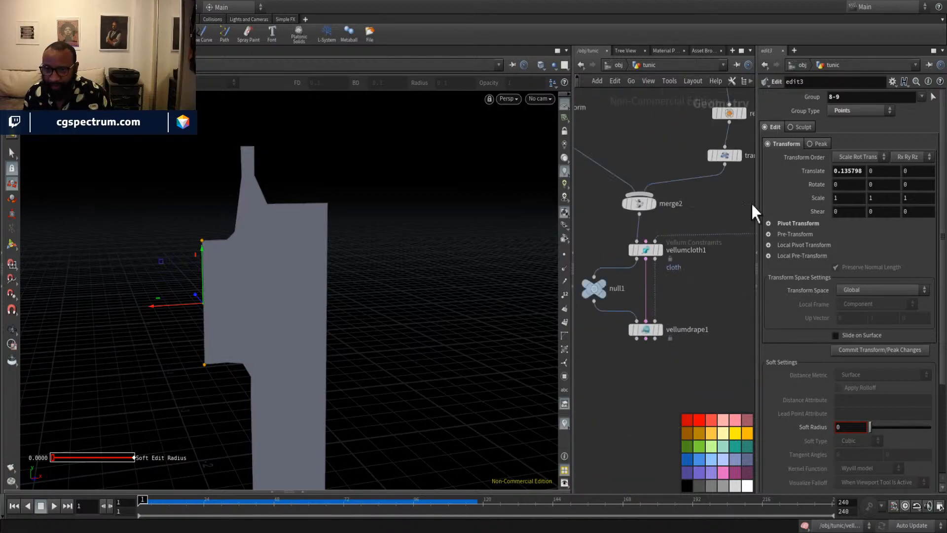
pyautogui.click(661, 330)
pyautogui.moveTo(296, 311); pyautogui.dragTo(373, 333)
pyautogui.click(54, 506)
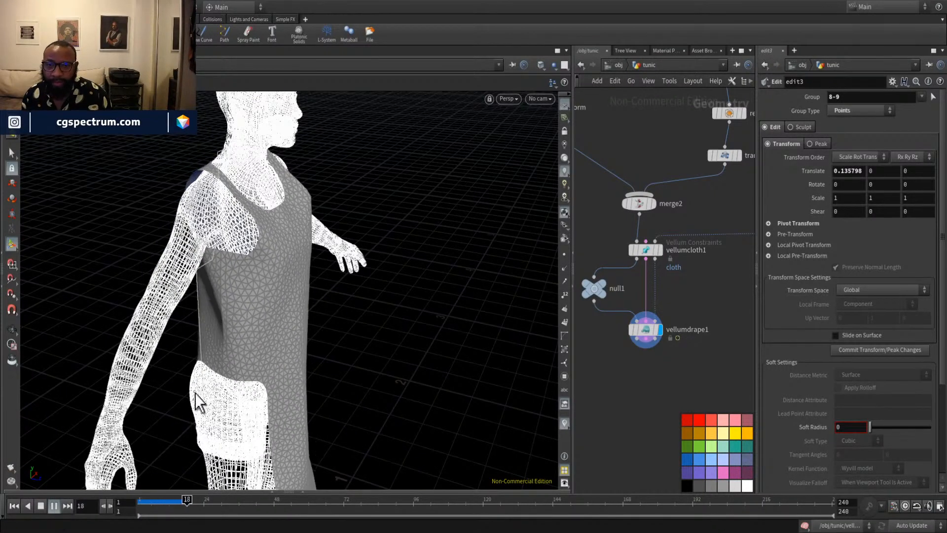
pyautogui.moveTo(406, 309); pyautogui.dragTo(162, 339)
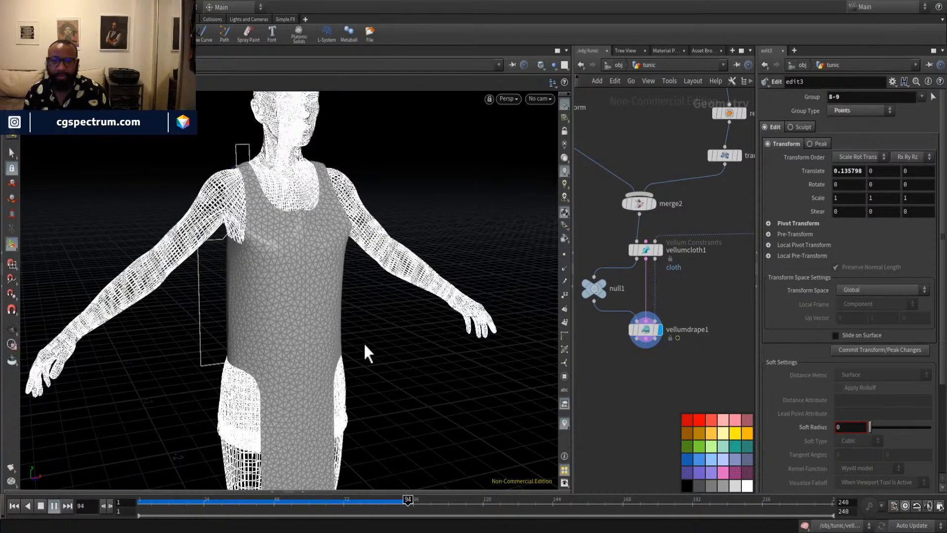
pyautogui.moveTo(387, 345); pyautogui.dragTo(465, 328)
pyautogui.moveTo(349, 508); pyautogui.dragTo(210, 525)
pyautogui.moveTo(355, 349); pyautogui.dragTo(358, 211)
pyautogui.moveTo(323, 303); pyautogui.dragTo(437, 296)
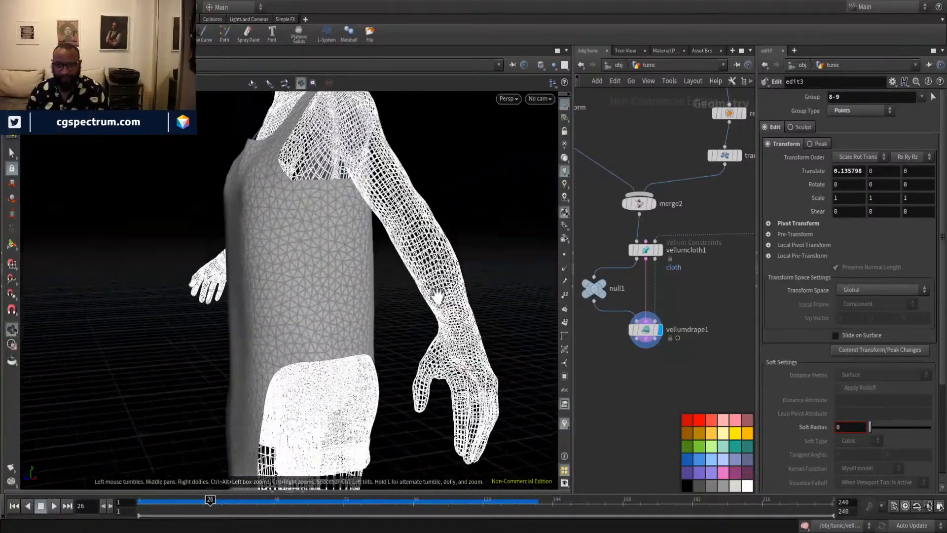
# Examine how the draped tunic fits the body at frame 26 from the front and sides.
pyautogui.moveTo(306, 327); pyautogui.dragTo(362, 362)
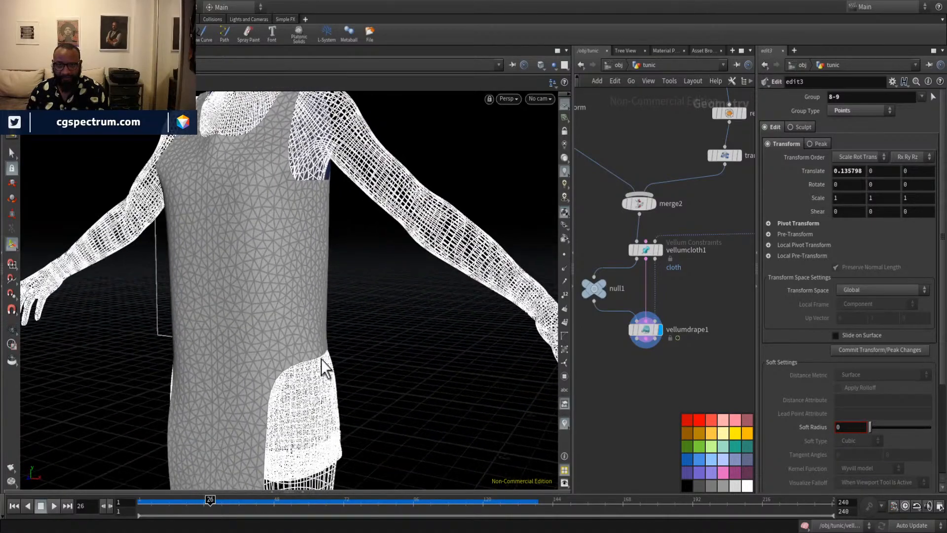
pyautogui.moveTo(291, 285); pyautogui.dragTo(327, 277)
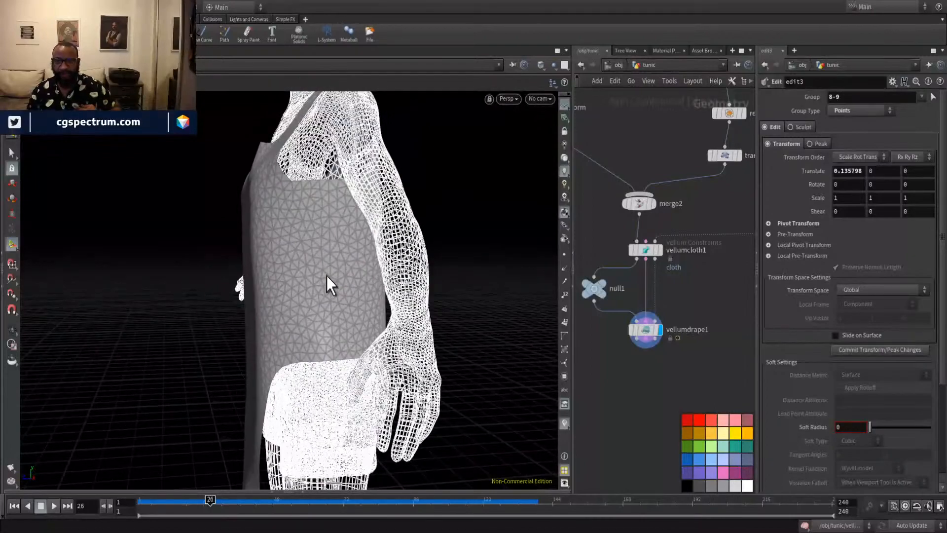
pyautogui.moveTo(321, 377); pyautogui.dragTo(275, 388)
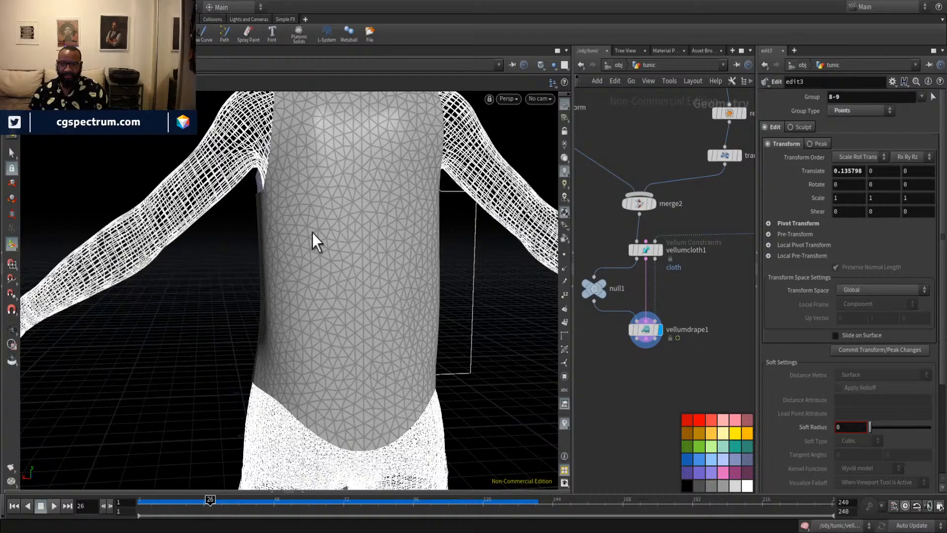
pyautogui.moveTo(318, 205); pyautogui.dragTo(309, 178)
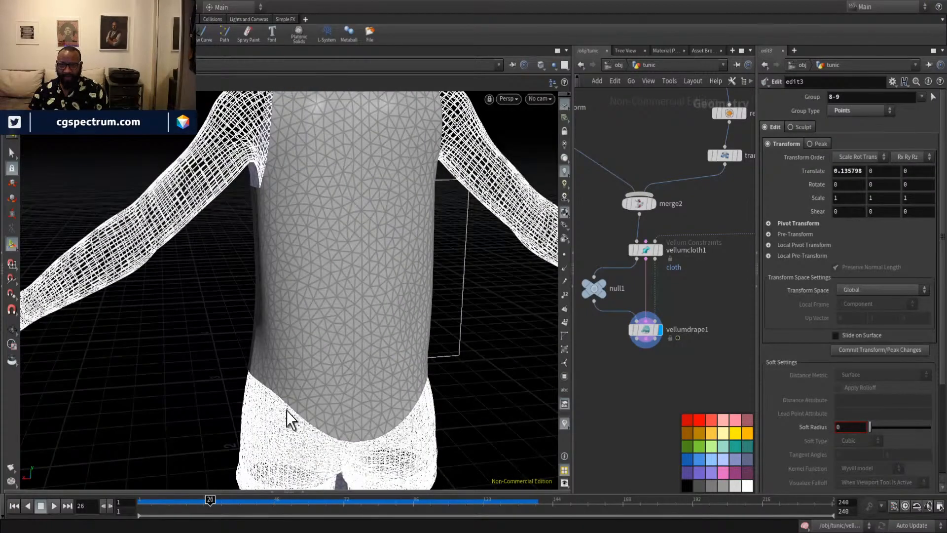
pyautogui.moveTo(340, 454); pyautogui.dragTo(273, 296)
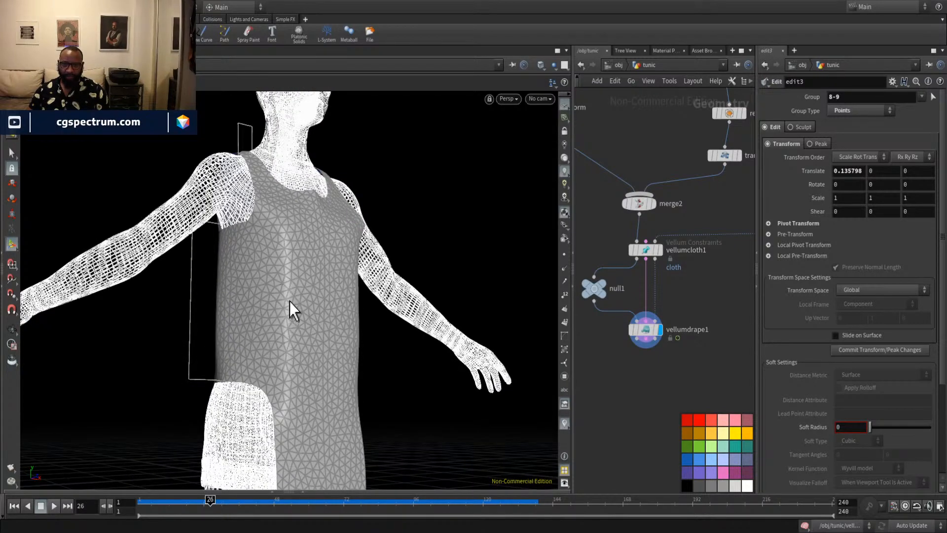
pyautogui.moveTo(289, 301); pyautogui.dragTo(258, 306)
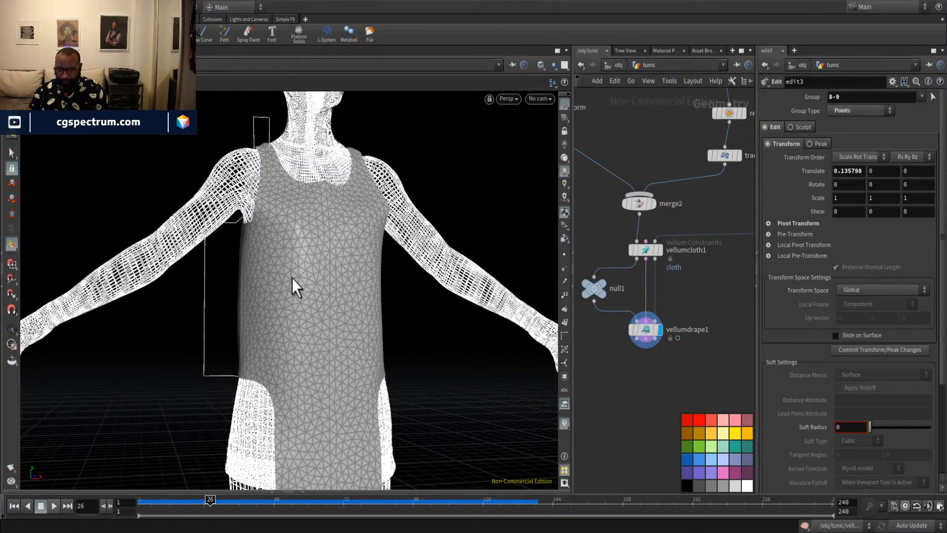
pyautogui.moveTo(384, 300); pyautogui.dragTo(328, 298)
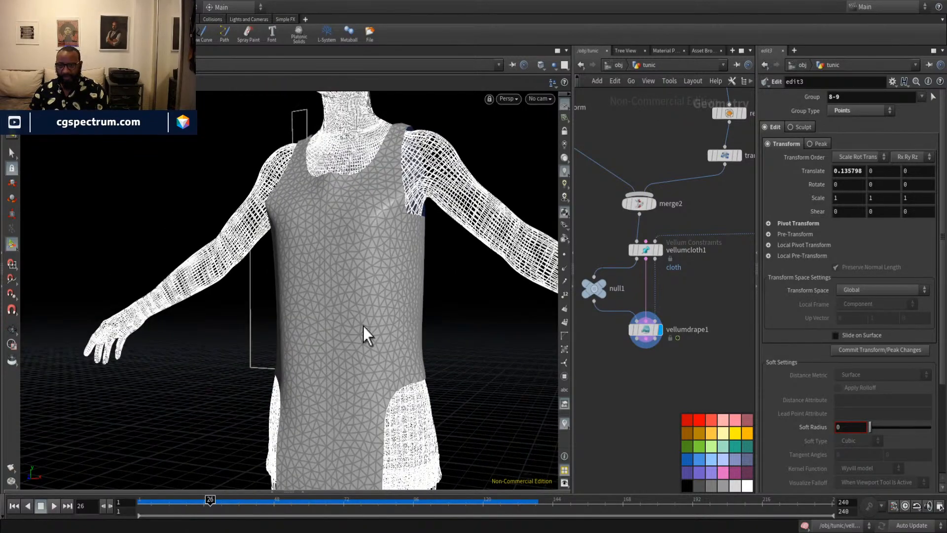
pyautogui.moveTo(364, 332); pyautogui.dragTo(412, 291)
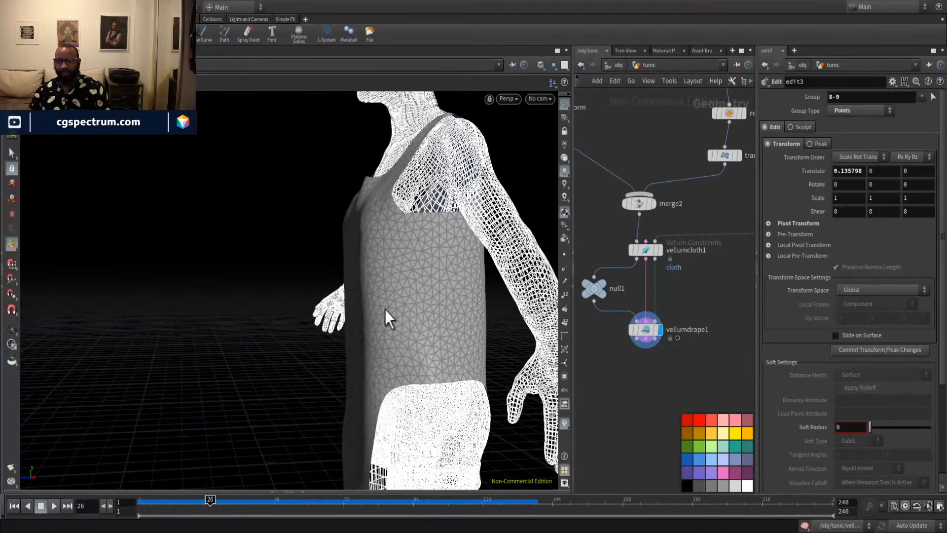
pyautogui.moveTo(381, 331)
pyautogui.mouseDown()
pyautogui.moveTo(317, 317)
pyautogui.moveTo(383, 340)
pyautogui.mouseUp()
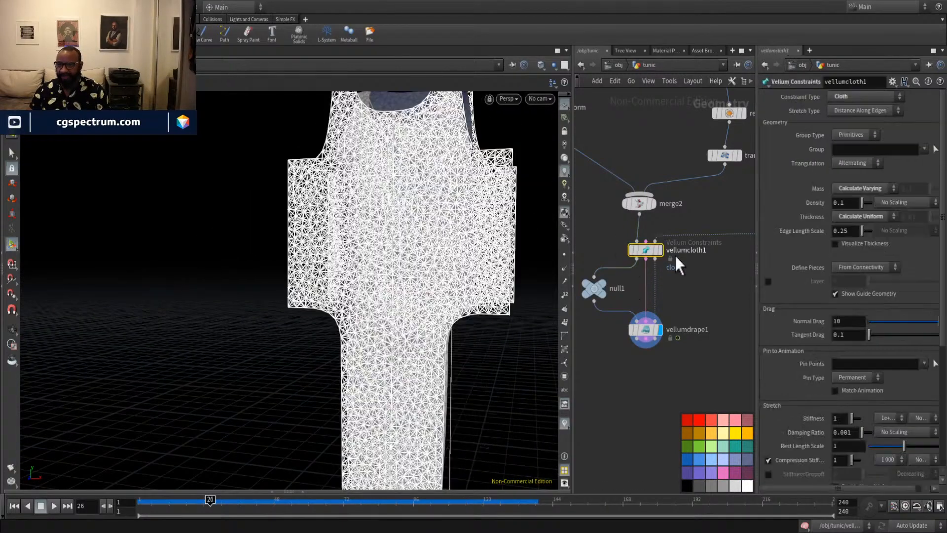
# Return to frame 1 and set the stretch Rest Length Scale of vellumcloth1 to 0.95.
pyautogui.click(646, 250)
pyautogui.moveTo(486, 281); pyautogui.dragTo(368, 299)
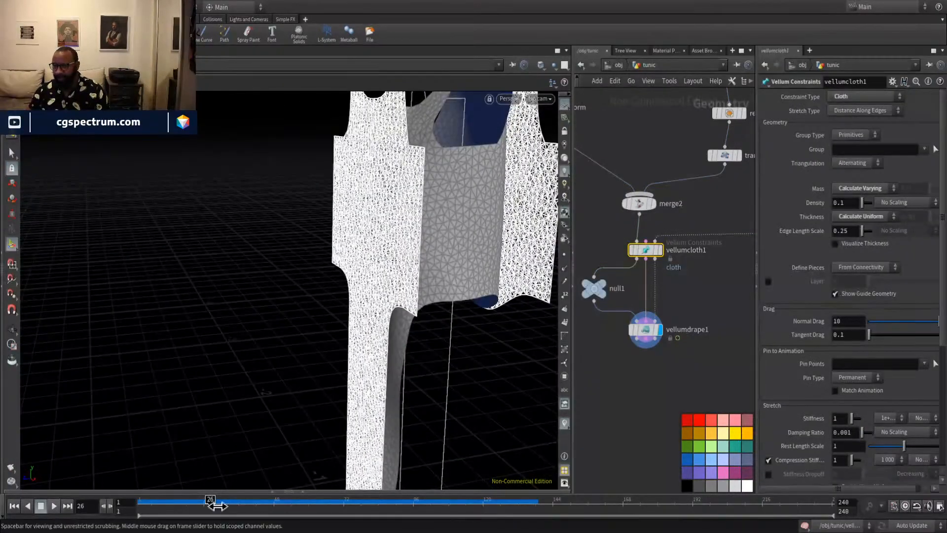
pyautogui.click(205, 498)
pyautogui.moveTo(205, 498); pyautogui.dragTo(74, 504)
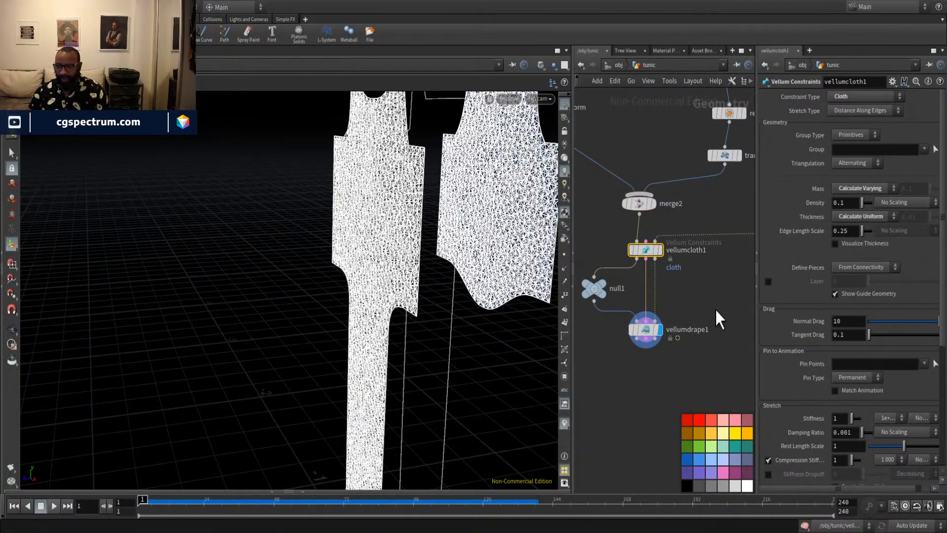
pyautogui.click(695, 373)
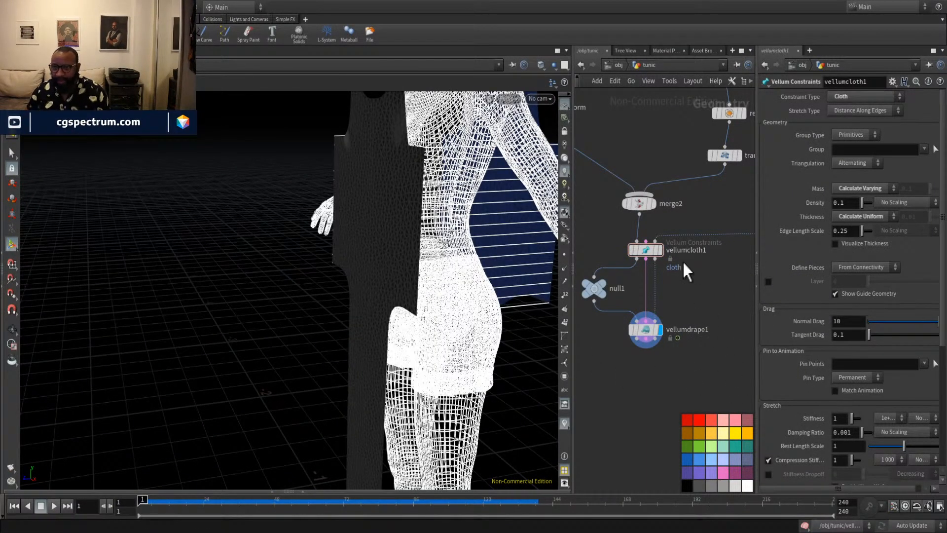
pyautogui.click(649, 254)
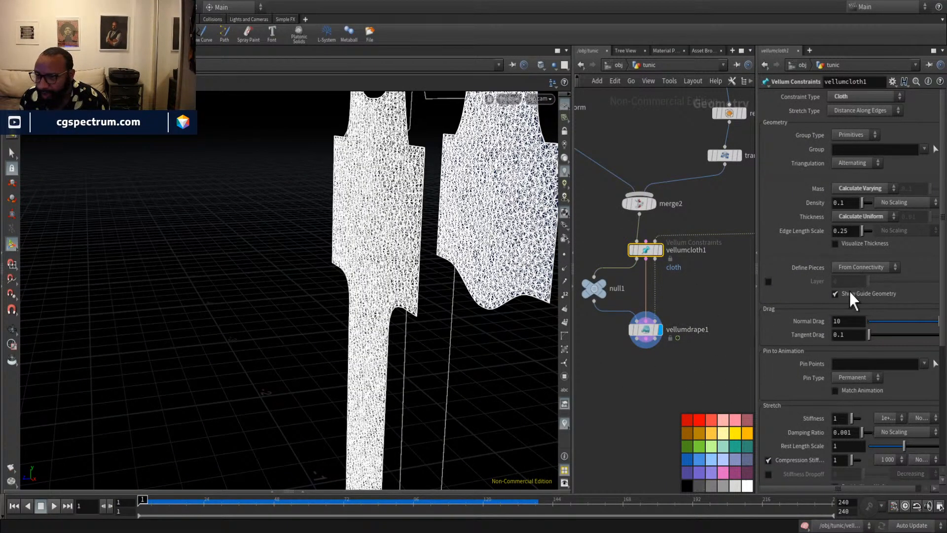
pyautogui.scroll(-5, 850, 292)
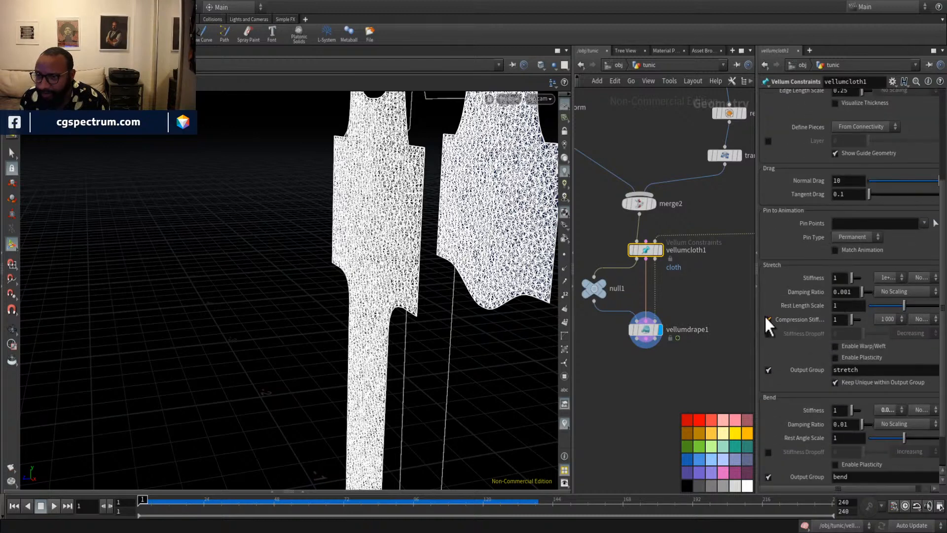
pyautogui.click(768, 319)
pyautogui.click(851, 306)
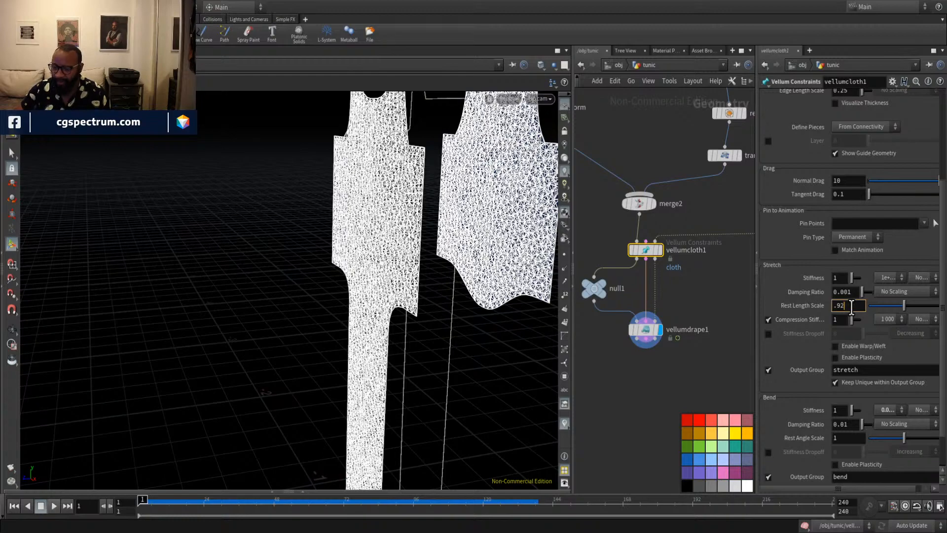
pyautogui.press('Return')
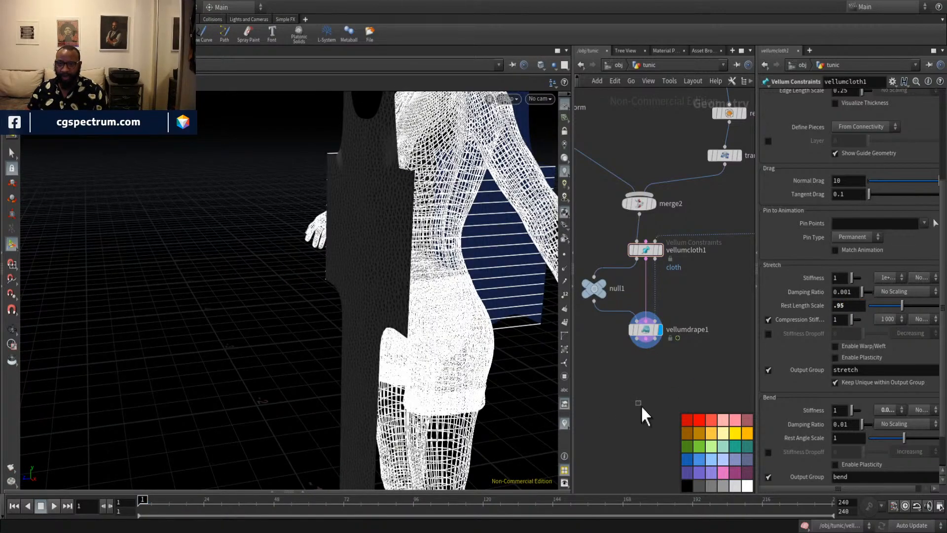
# Simulate the drape from the front view with the tightened cloth, stop it, and return to the first frame.
pyautogui.keyDown('alt'); pyautogui.moveTo(441, 365); pyautogui.dragTo(429, 346); pyautogui.keyUp('alt')
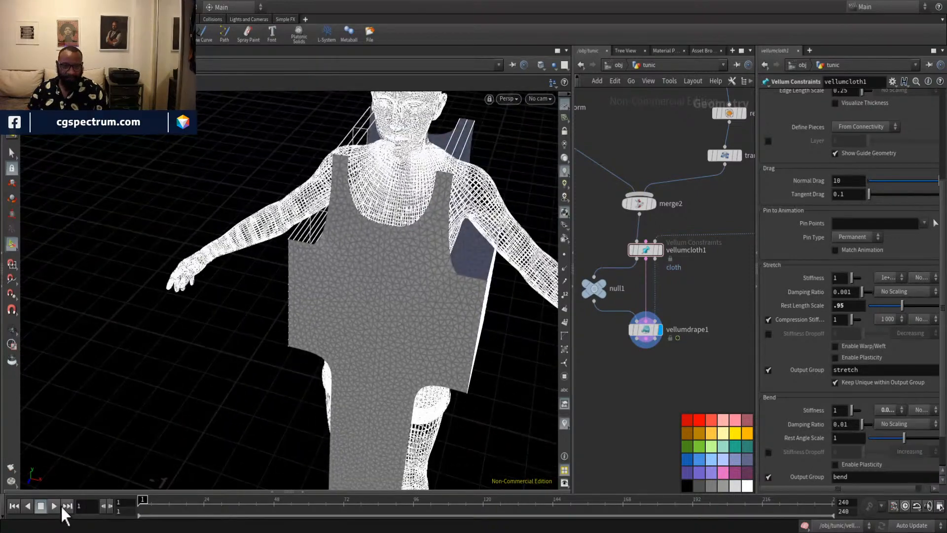
pyautogui.click(55, 507)
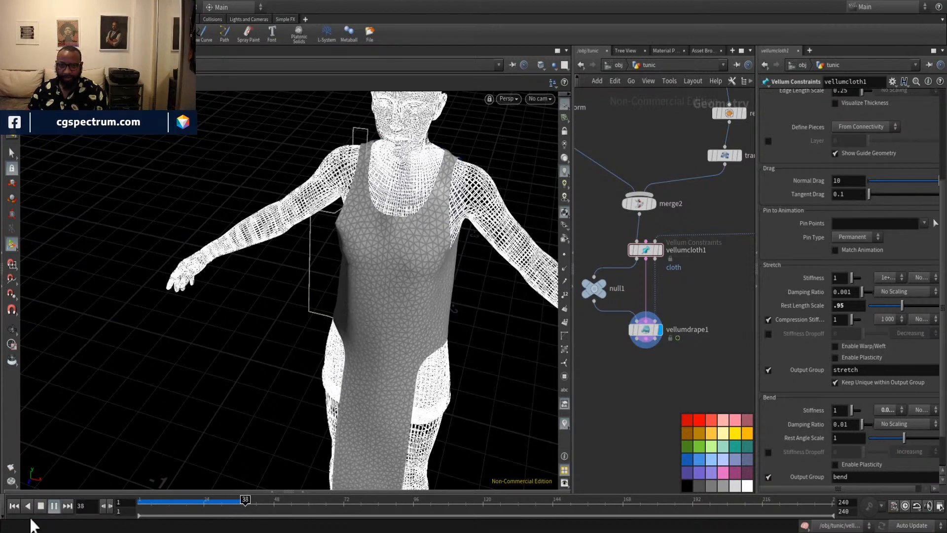
pyautogui.click(40, 505)
pyautogui.click(14, 506)
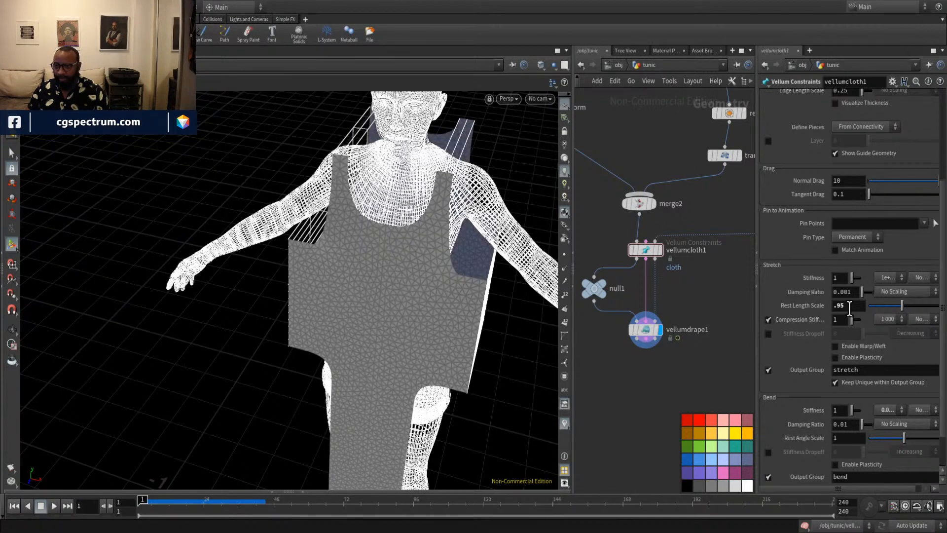
# Try a Rest Length Scale of 0.5 on vellumcloth1, then restore the parameter's default.
pyautogui.write('.5')
pyautogui.press('Return')
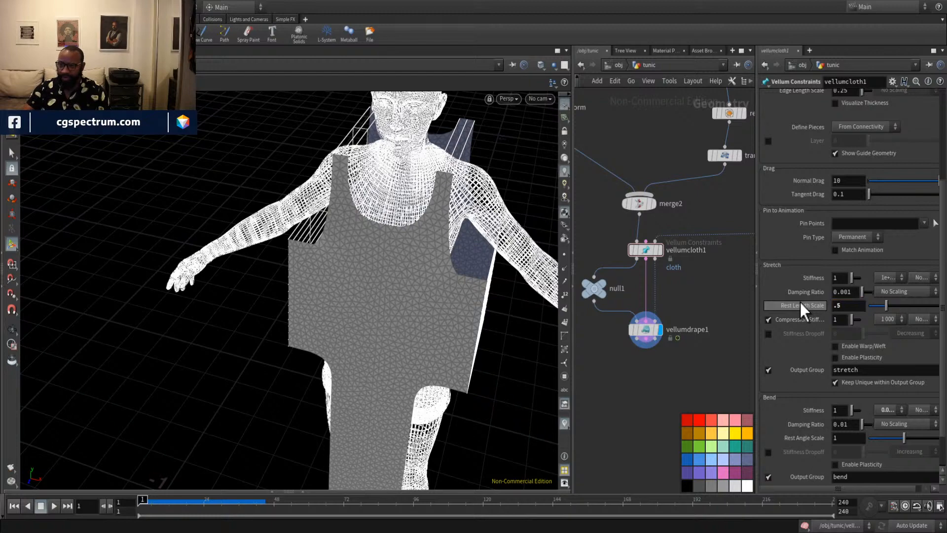
pyautogui.keyDown('alt'); pyautogui.moveTo(549, 269); pyautogui.dragTo(535, 272); pyautogui.keyUp('alt')
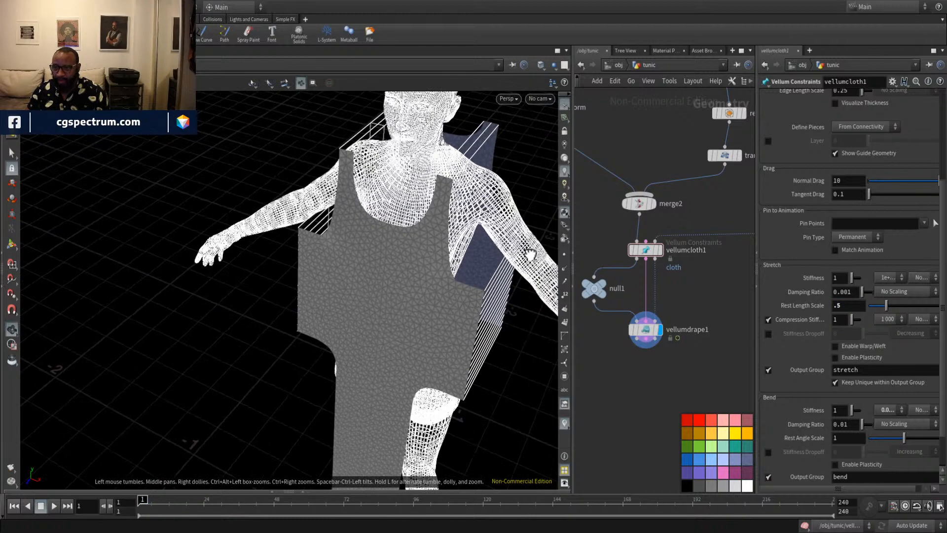
pyautogui.keyDown('ctrl'); pyautogui.middleClick(812, 307); pyautogui.keyUp('ctrl')
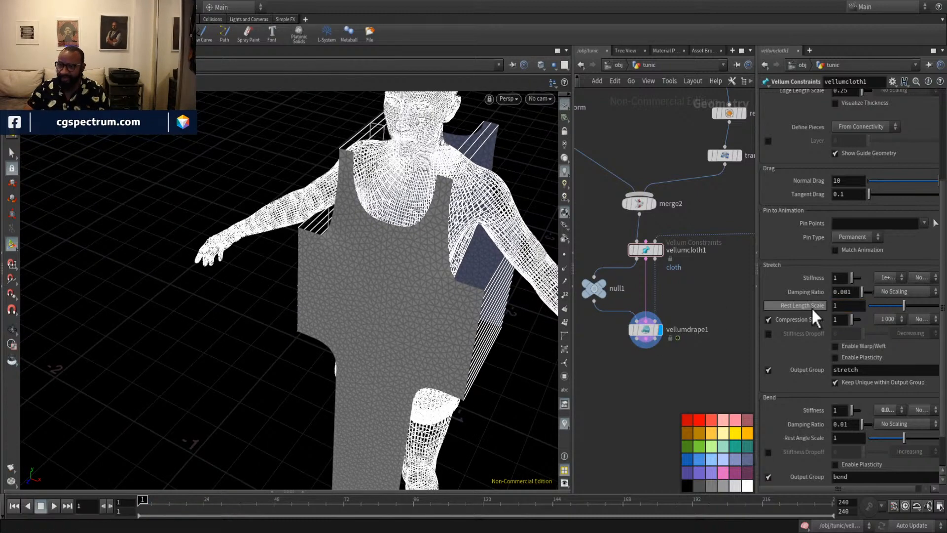
# Set the cloth's Rest Length Scale to 0.2, simulate a few frames to inspect the effect, and rewind to frame 1.
pyautogui.scroll(-3, 816, 360)
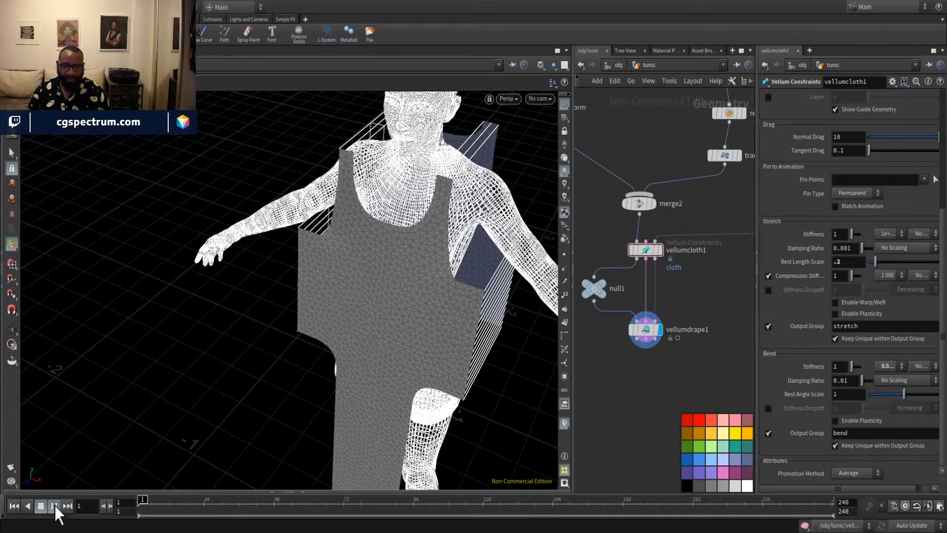
pyautogui.click(54, 505)
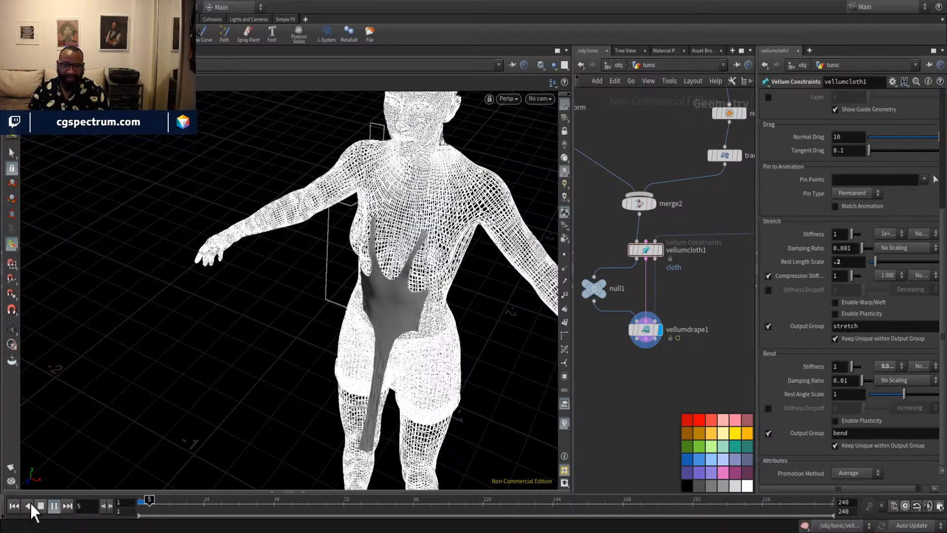
pyautogui.click(40, 505)
pyautogui.moveTo(361, 337); pyautogui.dragTo(347, 280)
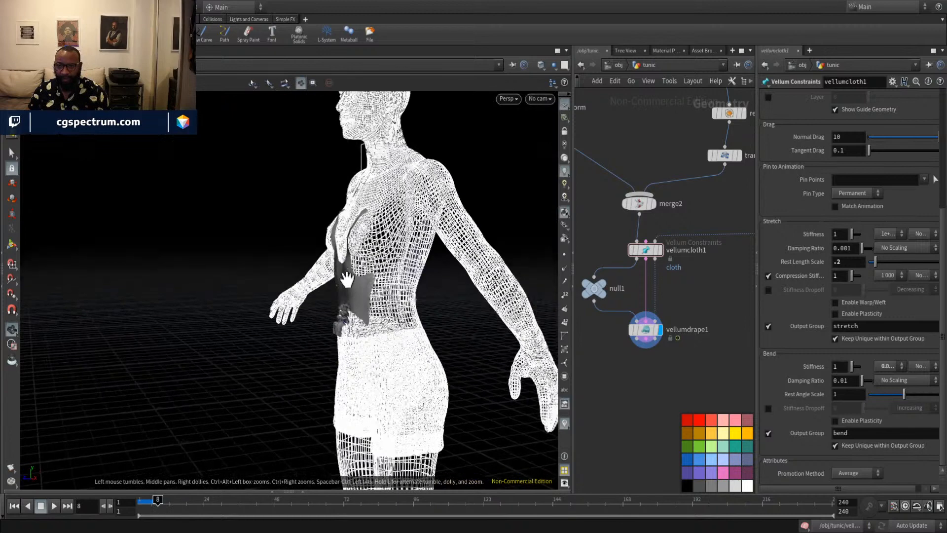
pyautogui.click(14, 506)
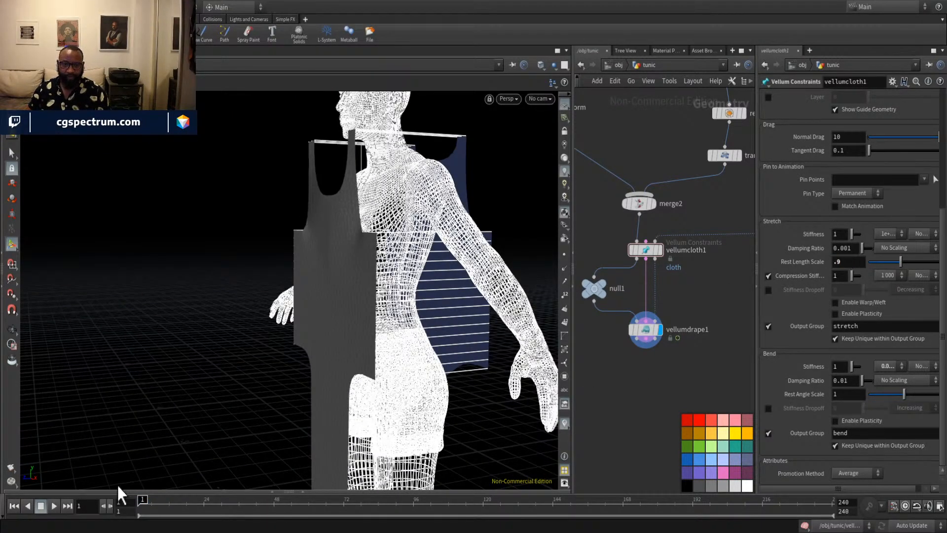
# Simulate the drape with a Rest Length Scale of 0.9, inspect the fit around the chest and shoulders, and return to frame 1.
pyautogui.click(52, 506)
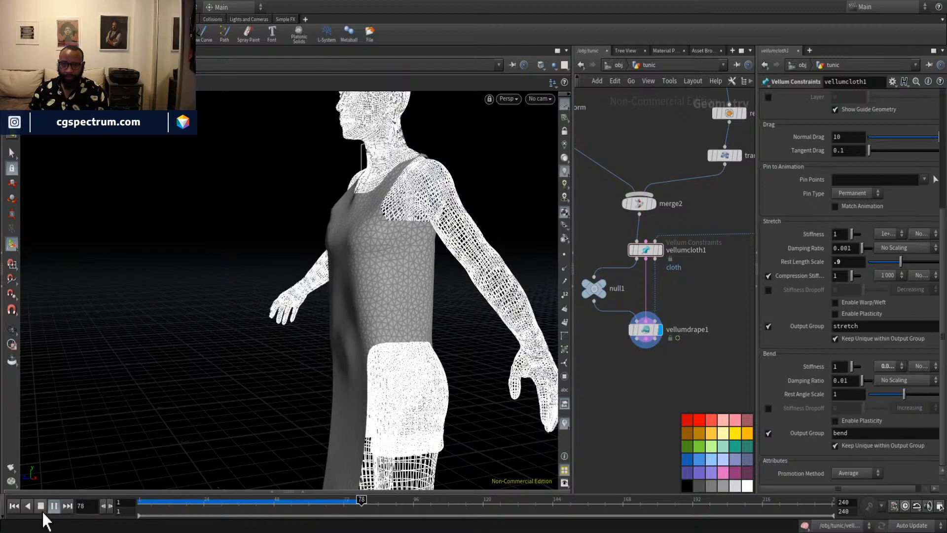
pyautogui.moveTo(277, 345); pyautogui.dragTo(230, 219)
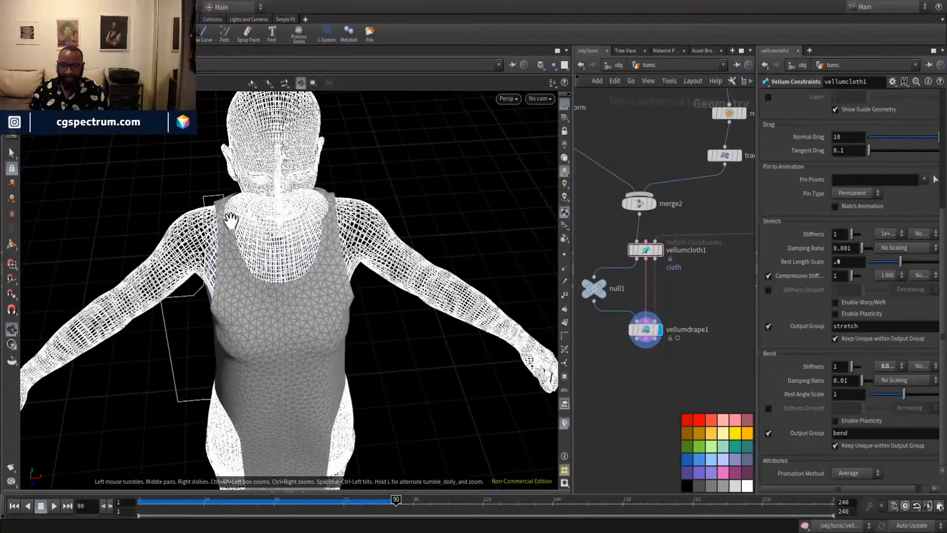
pyautogui.moveTo(355, 207); pyautogui.dragTo(493, 261)
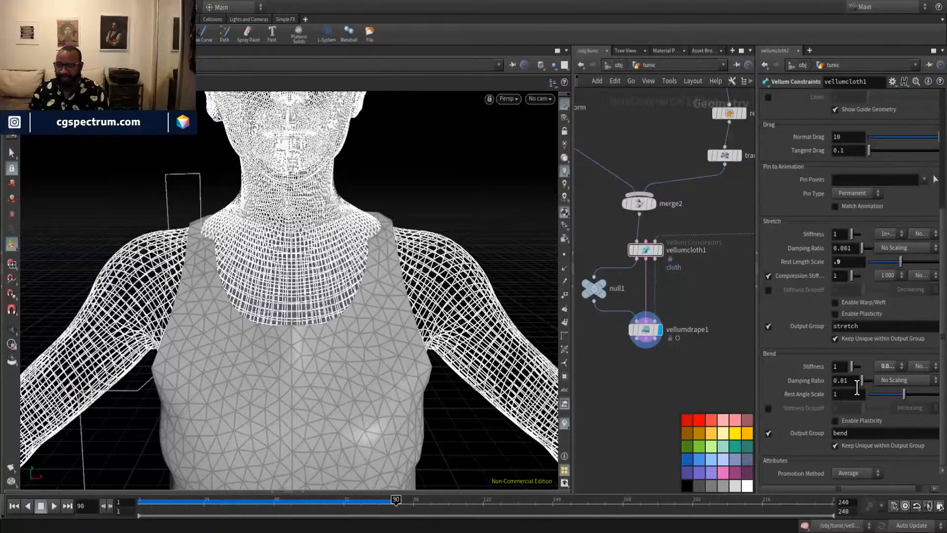
pyautogui.moveTo(437, 282); pyautogui.dragTo(397, 250)
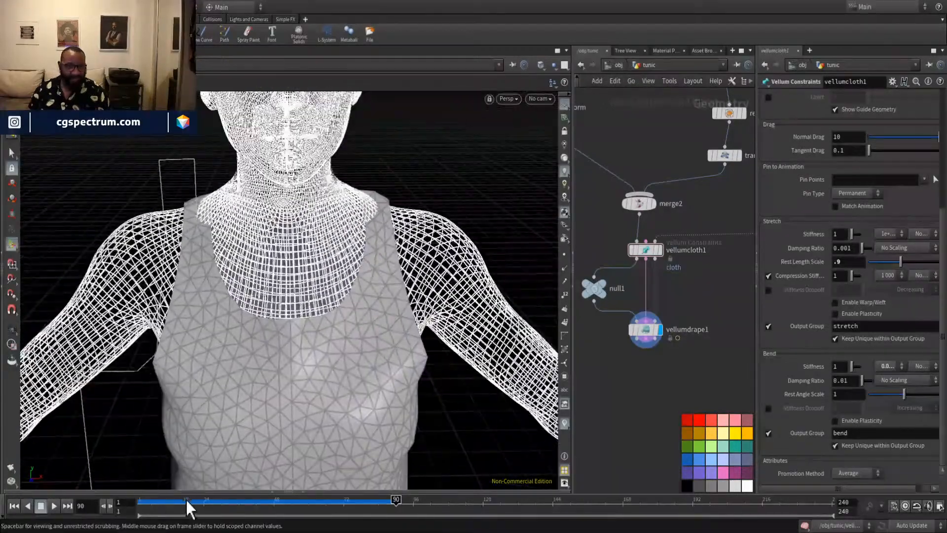
pyautogui.click(179, 502)
pyautogui.moveTo(179, 502); pyautogui.dragTo(47, 517)
pyautogui.moveTo(308, 236); pyautogui.dragTo(271, 307)
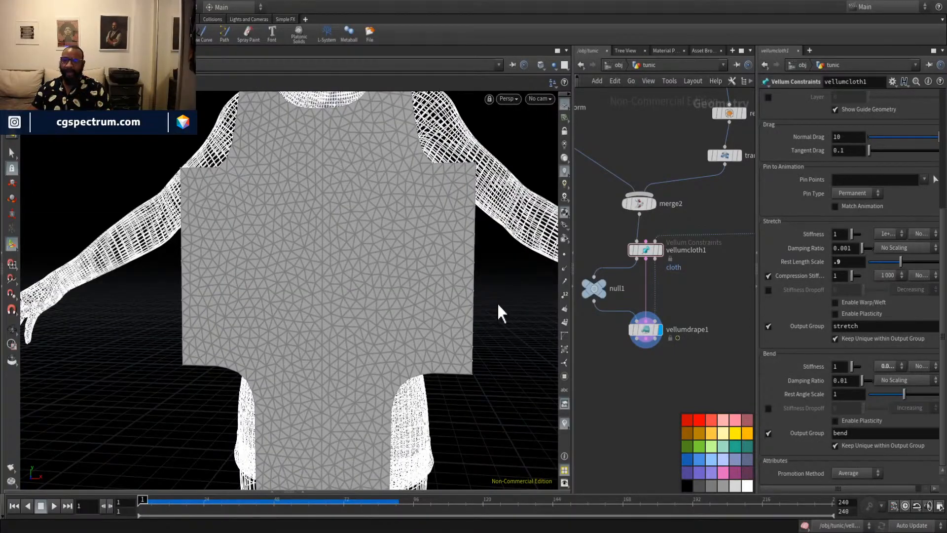
# Widen the parameter area and set the stretch Rest Length Scale of vellumcloth1 back to 1.
pyautogui.moveTo(498, 306); pyautogui.dragTo(156, 260)
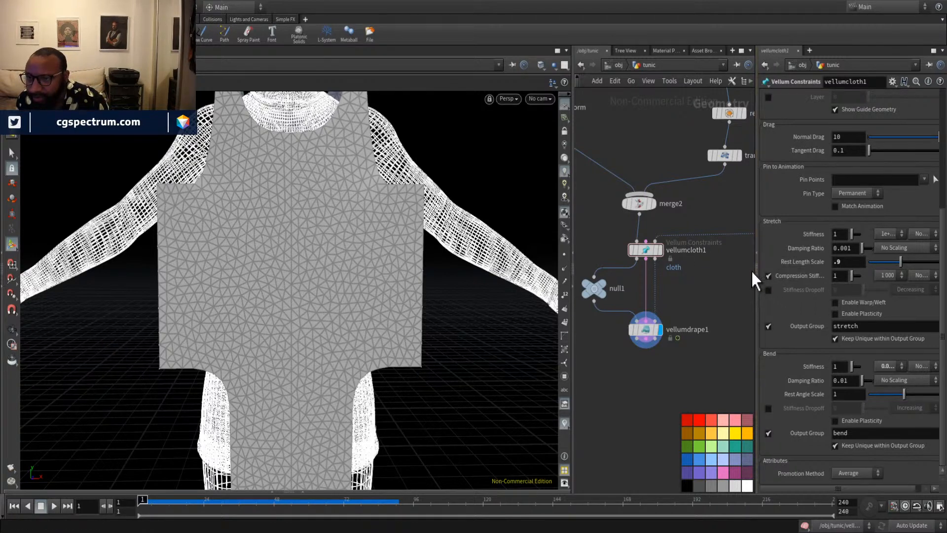
pyautogui.moveTo(570, 213); pyautogui.dragTo(463, 217)
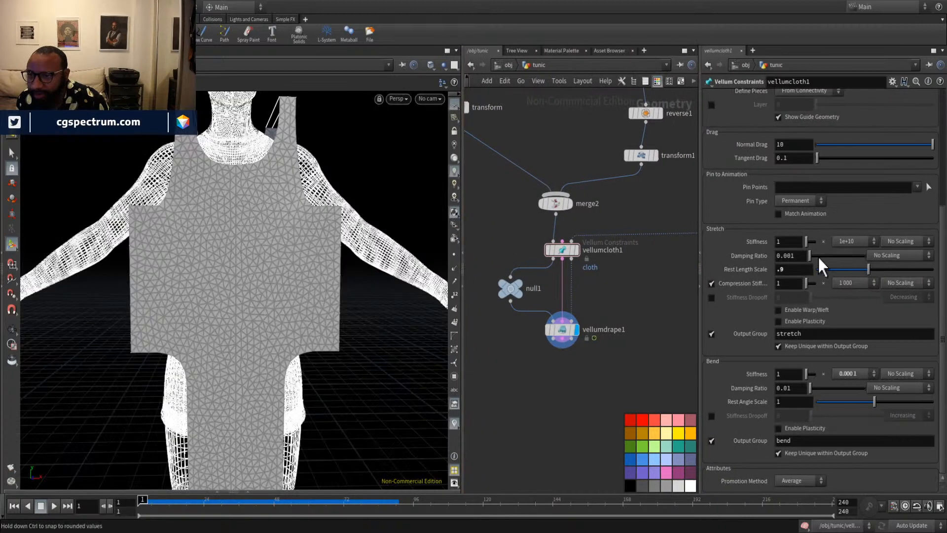
pyautogui.click(792, 269)
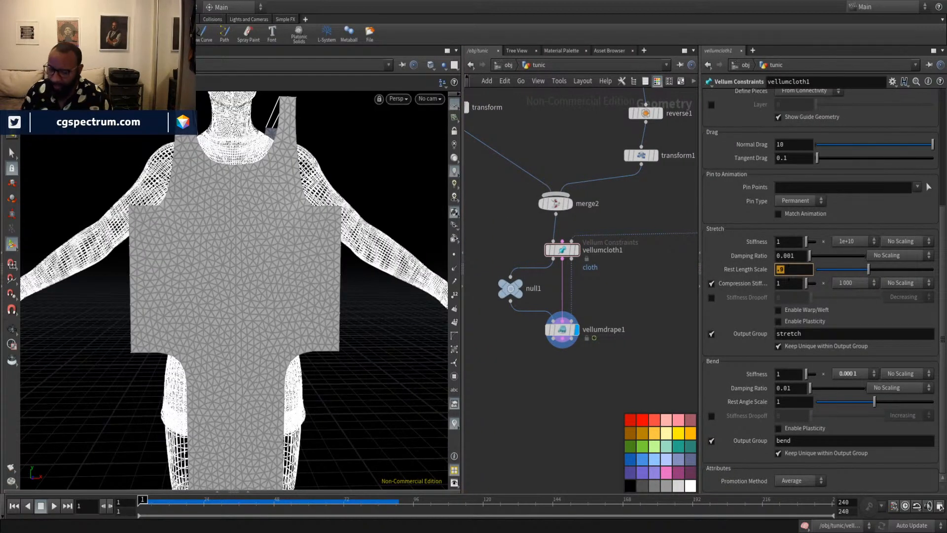
pyautogui.write('1')
pyautogui.press('Return')
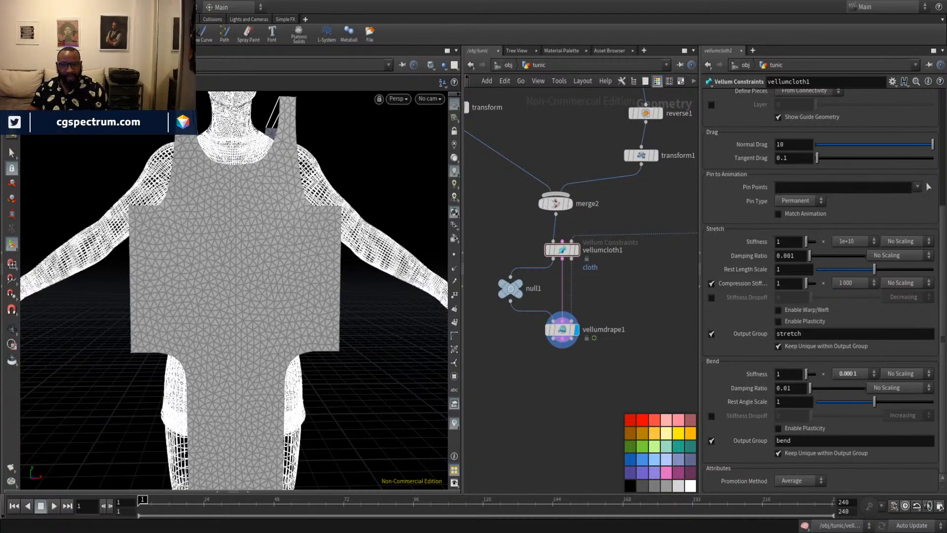
# Inspect the flat front and back panels around the body, and simulate the drape to frame 16.
pyautogui.press('Escape')
pyautogui.moveTo(222, 343); pyautogui.dragTo(345, 256)
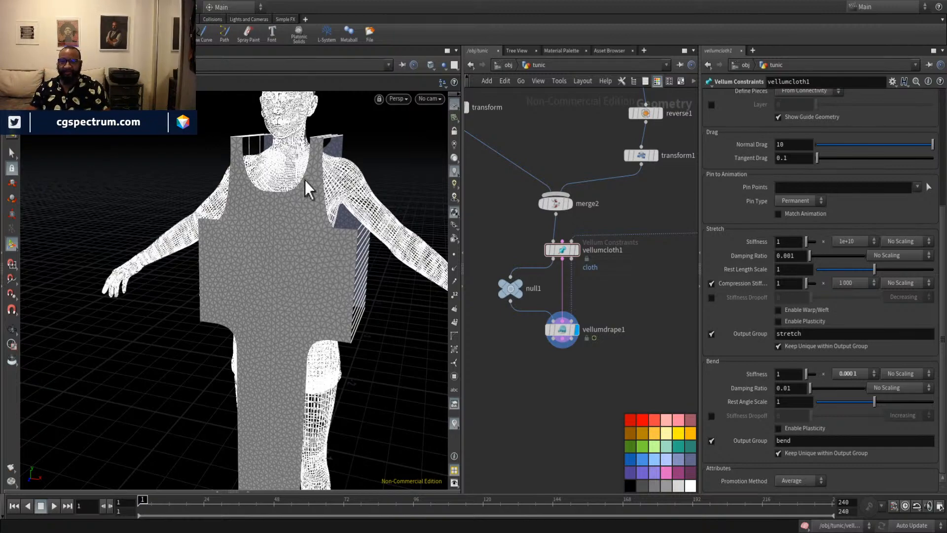
pyautogui.keyDown('alt'); pyautogui.moveTo(306, 191); pyautogui.dragTo(197, 190); pyautogui.keyUp('alt')
pyautogui.keyDown('alt'); pyautogui.moveTo(330, 179); pyautogui.dragTo(207, 217, button='middle'); pyautogui.keyUp('alt')
pyautogui.keyDown('alt'); pyautogui.moveTo(207, 217); pyautogui.dragTo(279, 238); pyautogui.keyUp('alt')
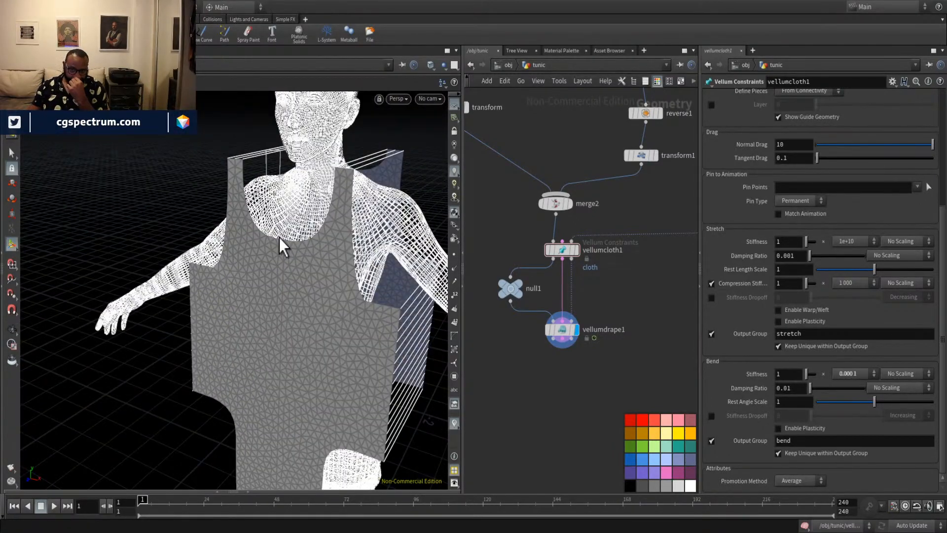
pyautogui.moveTo(146, 500); pyautogui.dragTo(192, 500)
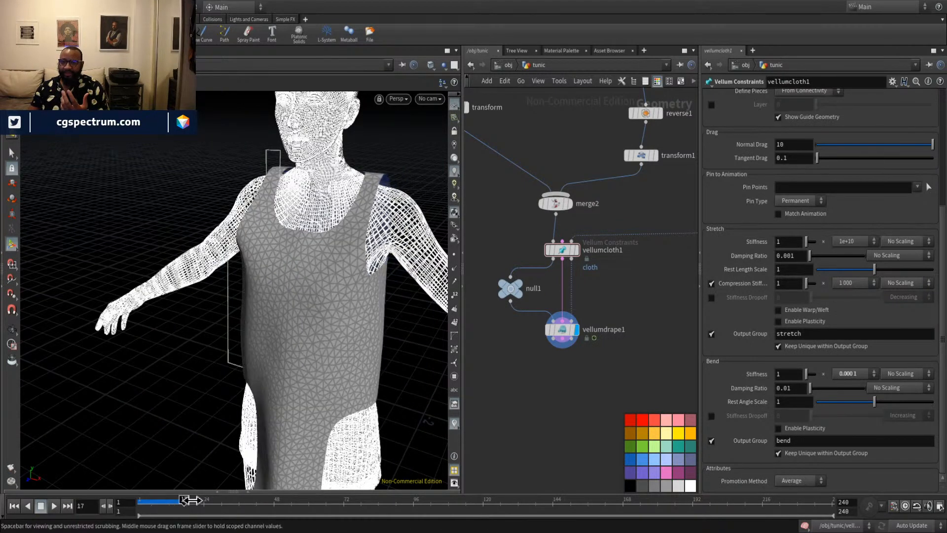
pyautogui.moveTo(191, 500); pyautogui.dragTo(188, 523)
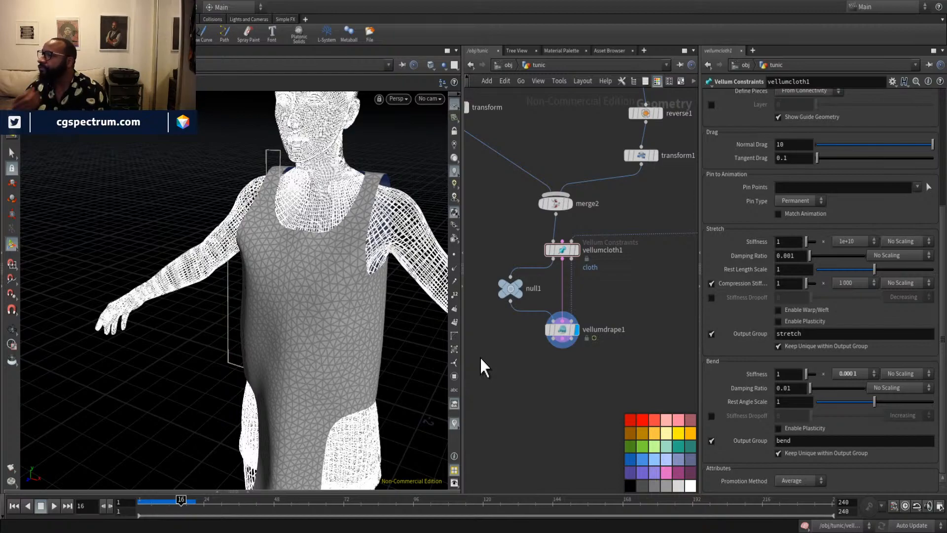
# View the tunic from the front, run the drape simulation on to frame 111, and stop playback.
pyautogui.press('Escape')
pyautogui.moveTo(382, 286); pyautogui.dragTo(267, 267)
pyautogui.moveTo(225, 269); pyautogui.dragTo(324, 328)
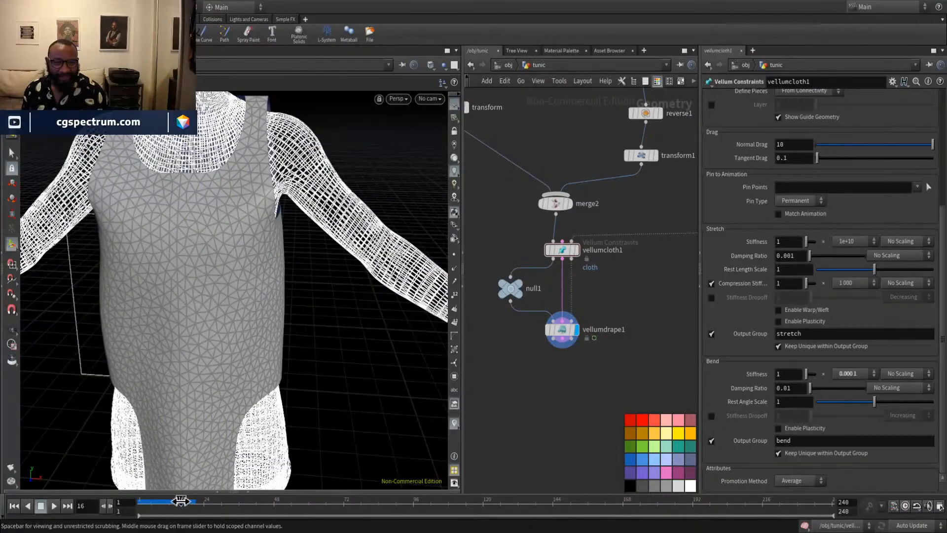
pyautogui.moveTo(181, 503); pyautogui.dragTo(227, 503)
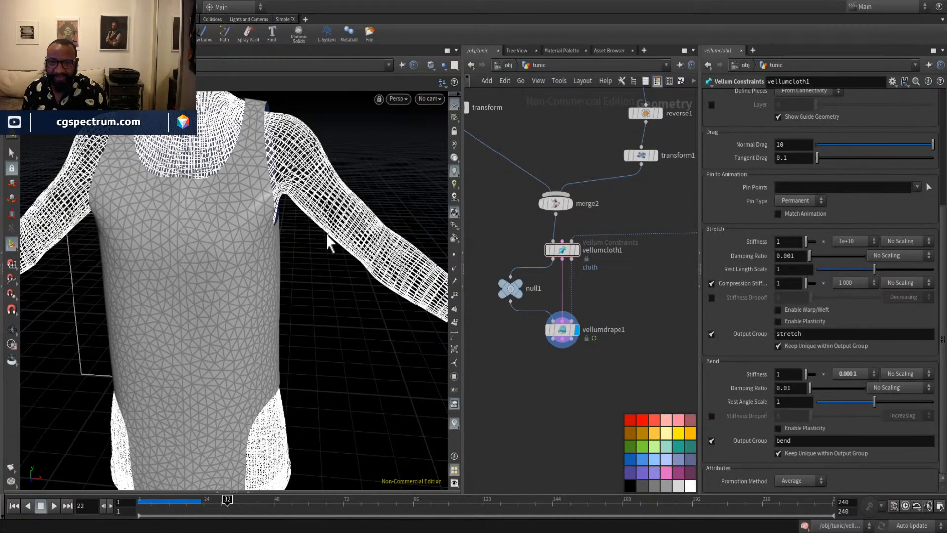
pyautogui.keyDown('alt'); pyautogui.moveTo(293, 279); pyautogui.dragTo(270, 295); pyautogui.keyUp('alt')
pyautogui.click(54, 506)
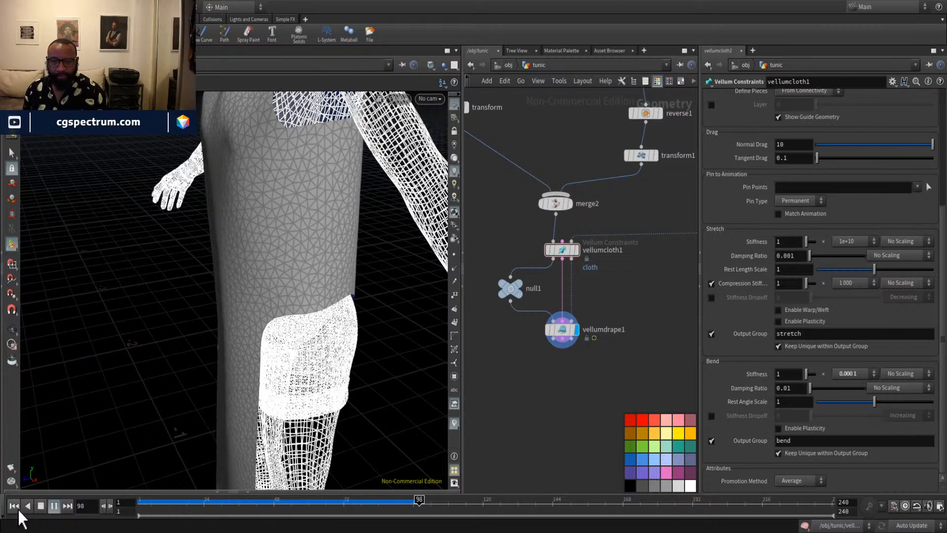
pyautogui.click(40, 505)
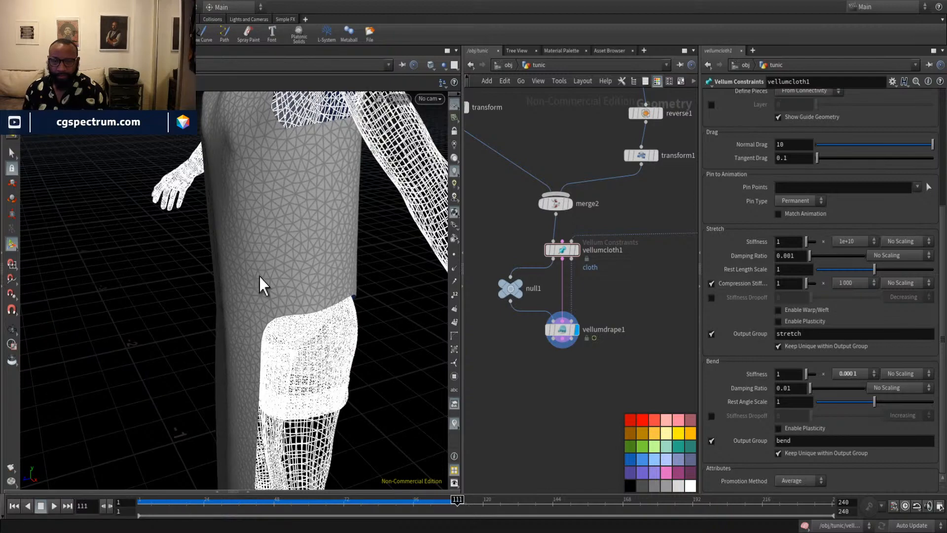
# Examine the draped tunic's fit around the chest, armholes, sides, hips and back from several angles.
pyautogui.keyDown('alt'); pyautogui.moveTo(261, 285); pyautogui.dragTo(351, 288); pyautogui.keyUp('alt')
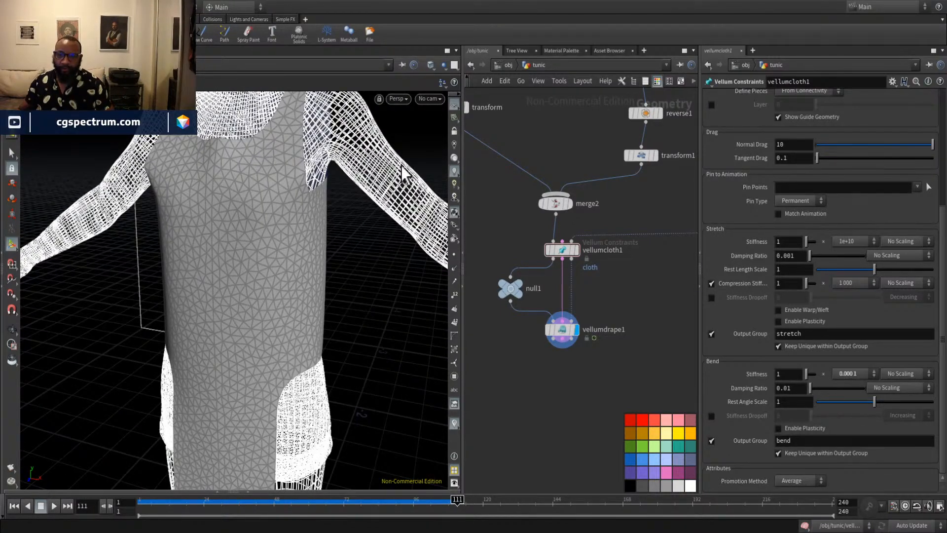
pyautogui.keyDown('alt'); pyautogui.moveTo(301, 284); pyautogui.dragTo(163, 271); pyautogui.keyUp('alt')
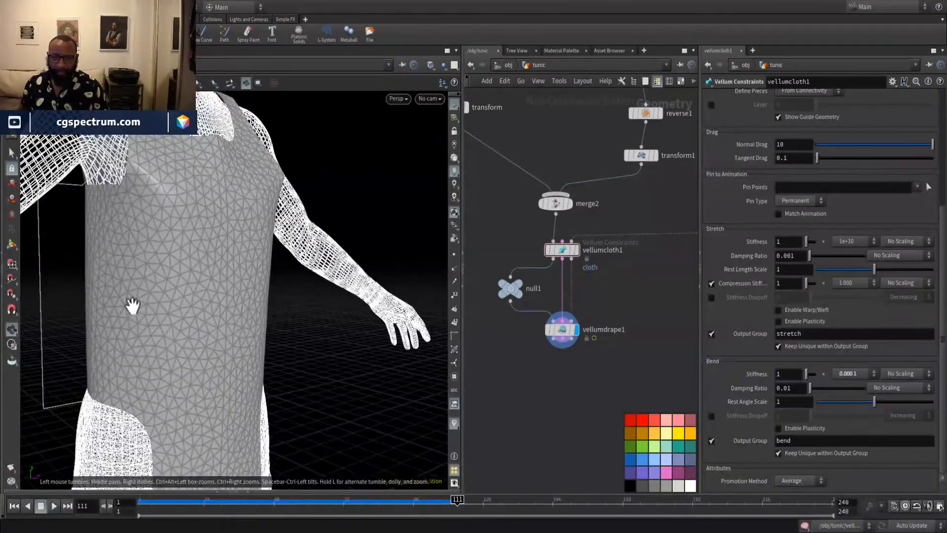
pyautogui.keyDown('alt'); pyautogui.moveTo(155, 312); pyautogui.dragTo(174, 157); pyautogui.keyUp('alt')
pyautogui.keyDown('alt'); pyautogui.moveTo(133, 195); pyautogui.dragTo(178, 190); pyautogui.keyUp('alt')
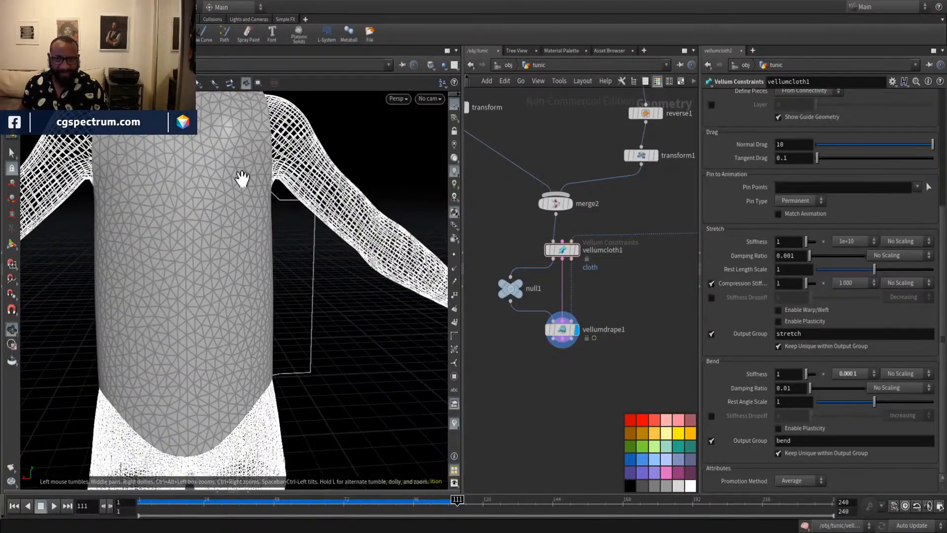
pyautogui.keyDown('alt'); pyautogui.moveTo(235, 275); pyautogui.dragTo(233, 180); pyautogui.keyUp('alt')
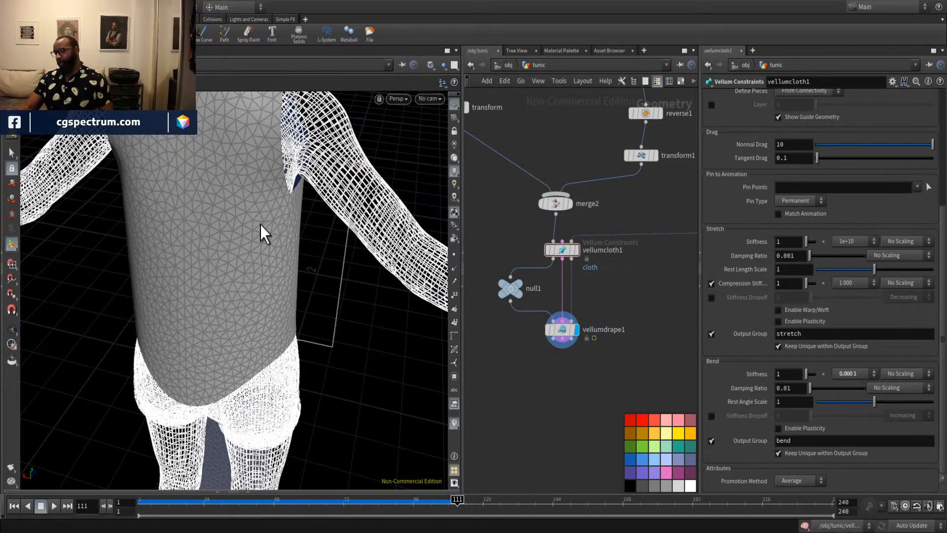
pyautogui.keyDown('alt'); pyautogui.moveTo(247, 209); pyautogui.dragTo(251, 258); pyautogui.keyUp('alt')
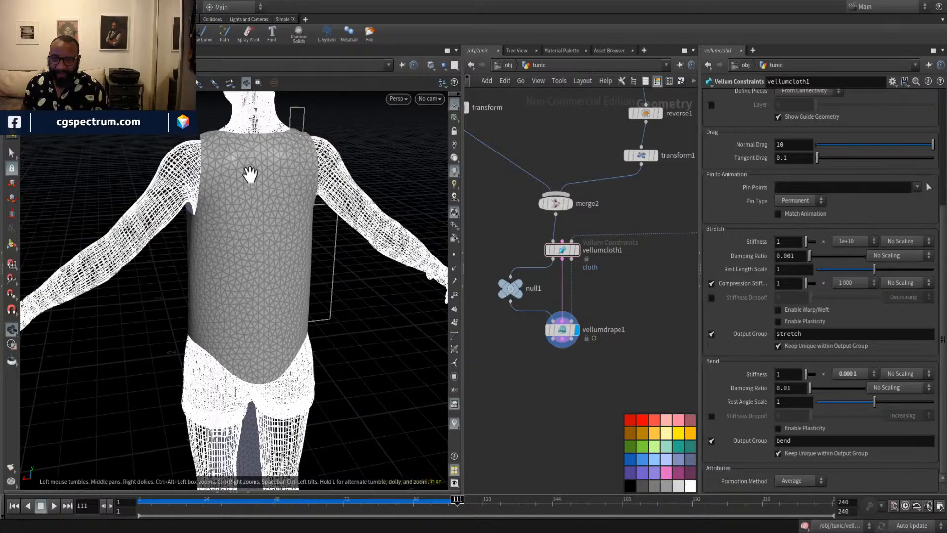
pyautogui.moveTo(288, 233); pyautogui.dragTo(258, 222)
pyautogui.moveTo(255, 261); pyautogui.dragTo(264, 219, button='middle')
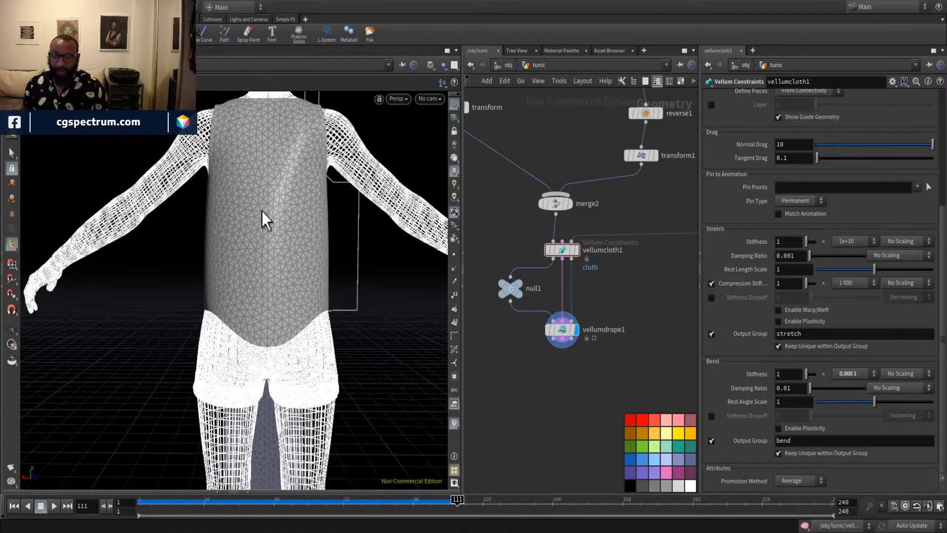
pyautogui.moveTo(265, 218); pyautogui.dragTo(205, 267)
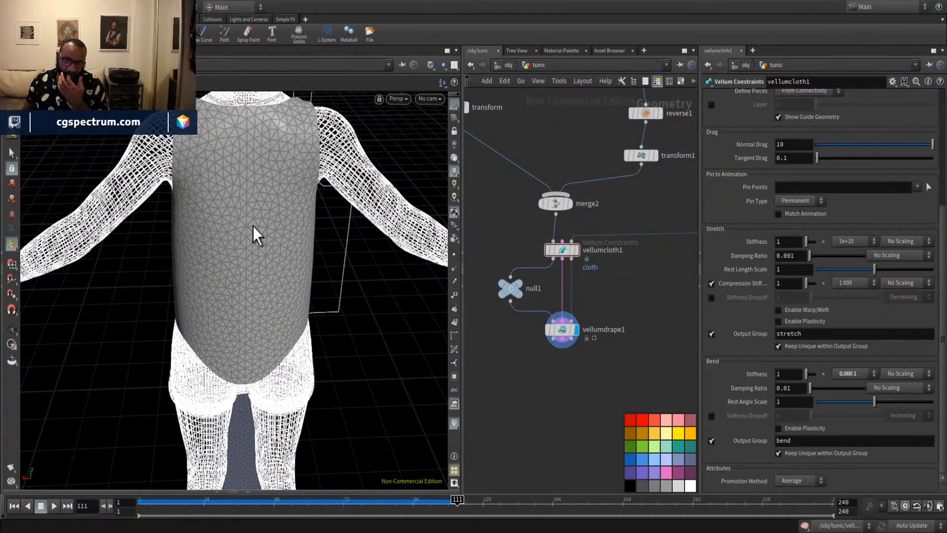
pyautogui.moveTo(226, 209)
pyautogui.mouseDown()
pyautogui.moveTo(228, 186)
pyautogui.moveTo(279, 222)
pyautogui.moveTo(281, 252)
pyautogui.moveTo(258, 247)
pyautogui.moveTo(215, 203)
pyautogui.mouseUp()
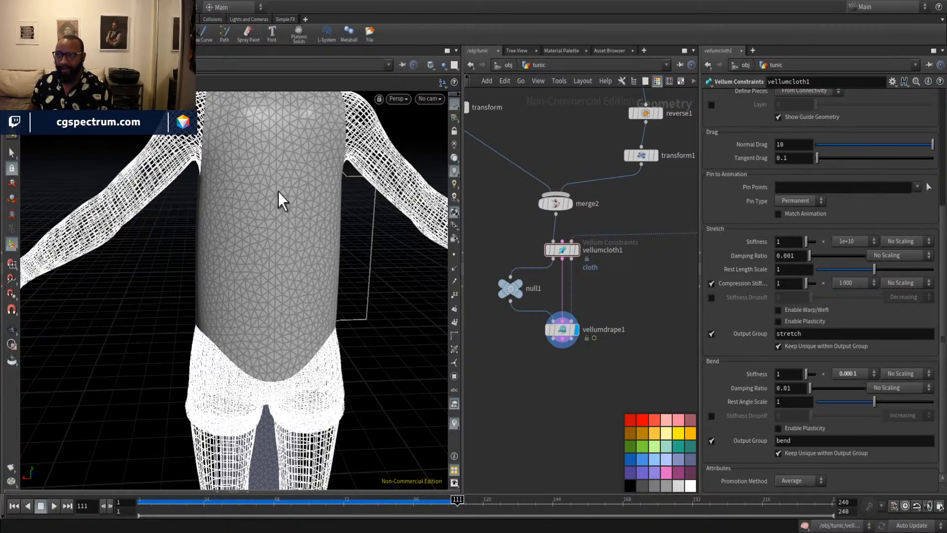
pyautogui.moveTo(271, 256); pyautogui.dragTo(239, 266)
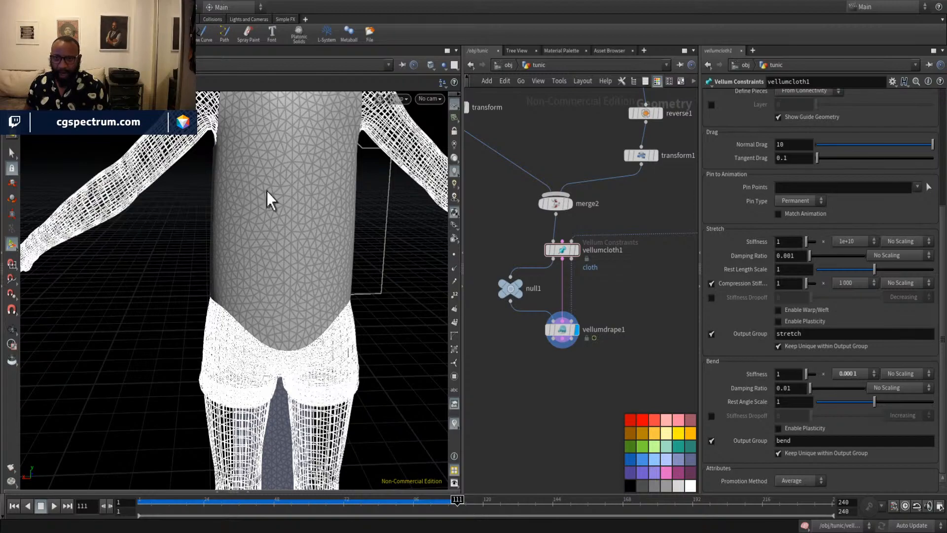
pyautogui.moveTo(279, 311); pyautogui.dragTo(201, 330)
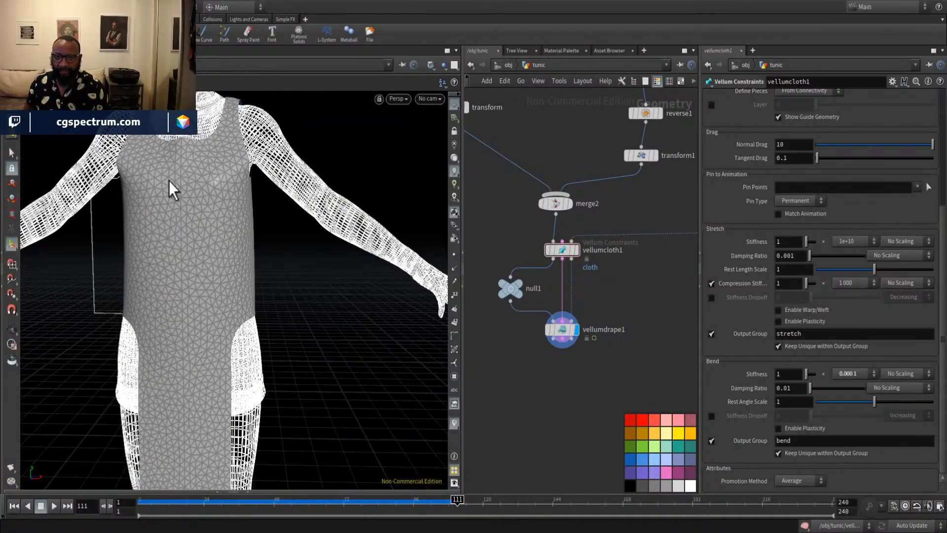
pyautogui.moveTo(262, 201); pyautogui.dragTo(197, 211)
pyautogui.moveTo(187, 258); pyautogui.dragTo(239, 252)
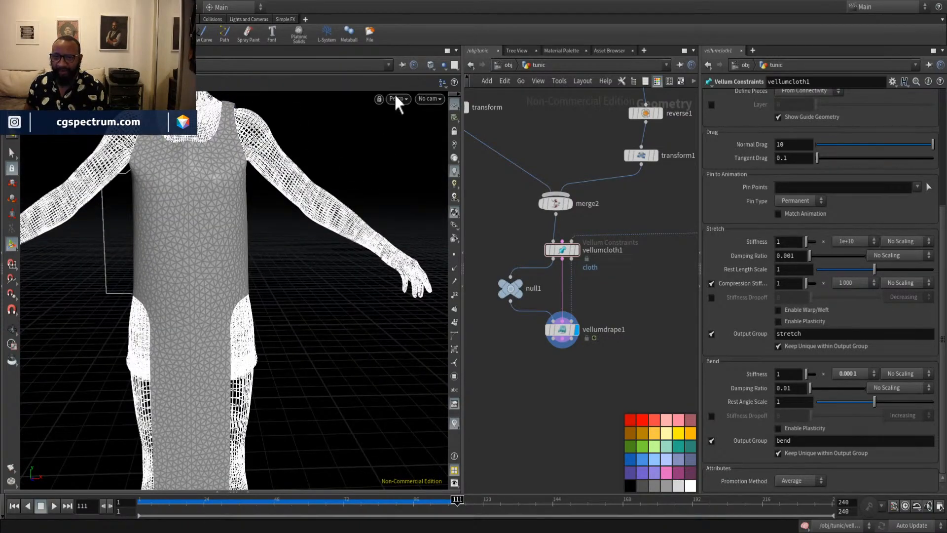
pyautogui.moveTo(277, 188); pyautogui.dragTo(239, 296)
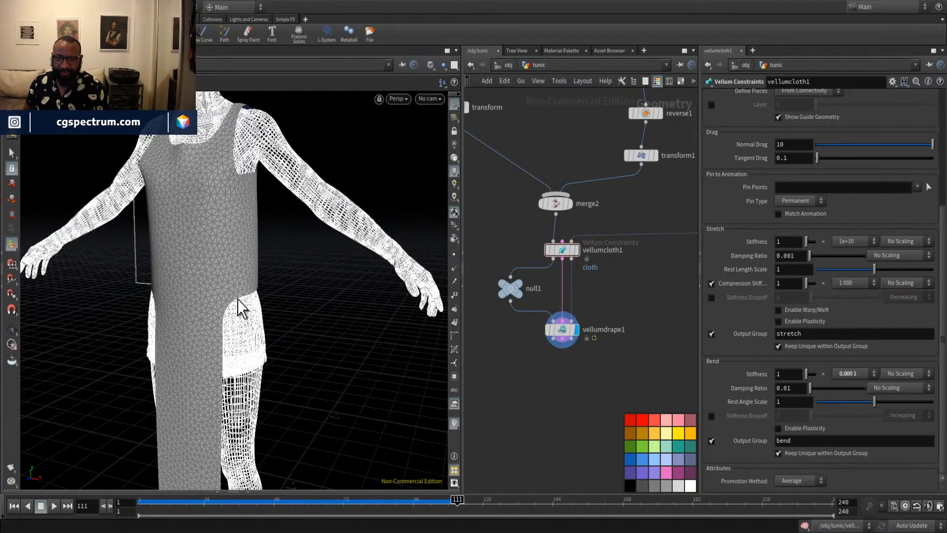
pyautogui.moveTo(242, 129); pyautogui.dragTo(228, 236)
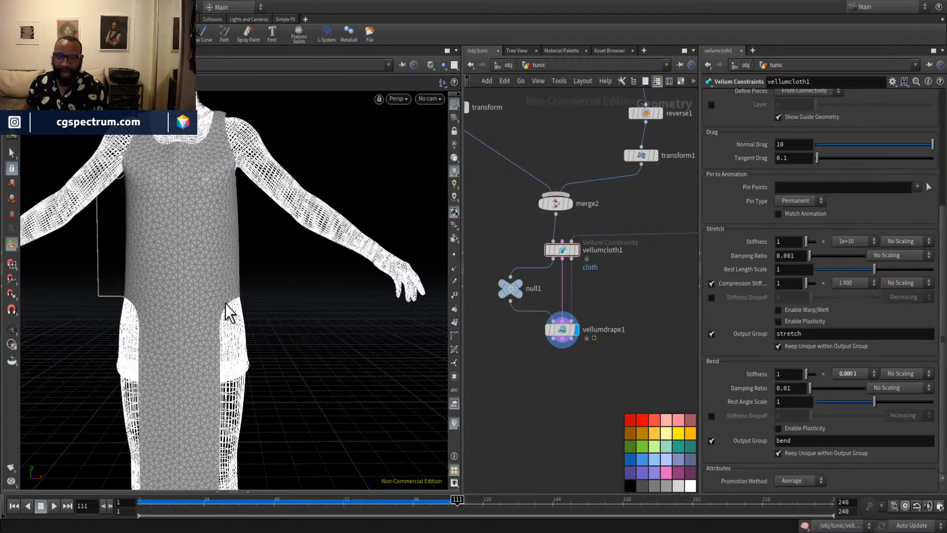
pyautogui.moveTo(223, 185); pyautogui.dragTo(278, 211, button='right')
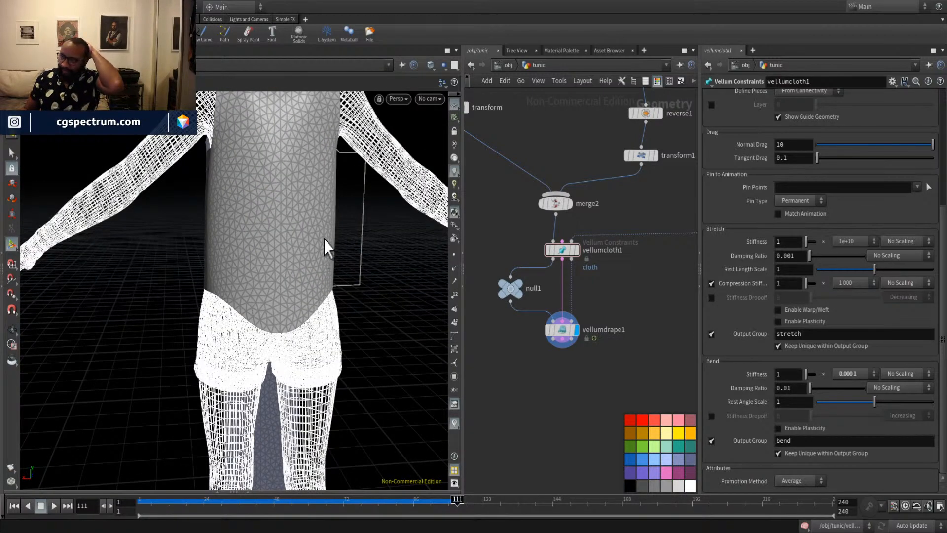
# Display the tunic_back patch and the back panel's fuse2 outline to check the pattern shape.
pyautogui.scroll(-6, 656, 277)
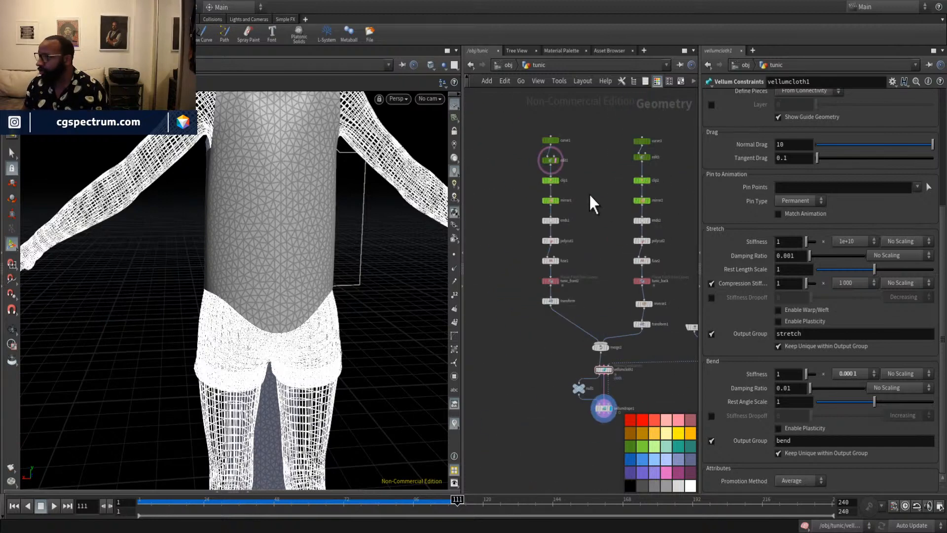
pyautogui.moveTo(577, 270); pyautogui.dragTo(490, 200, button='middle')
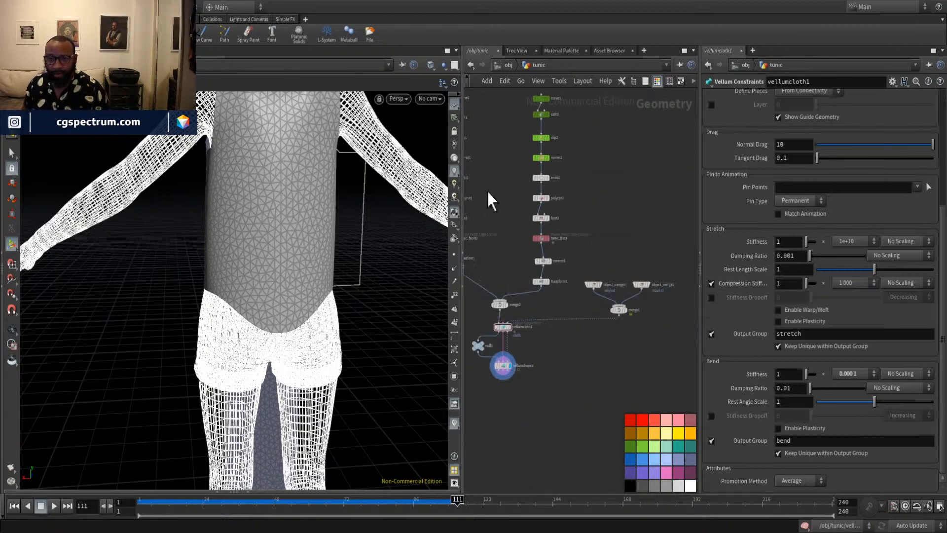
pyautogui.scroll(4, 606, 216)
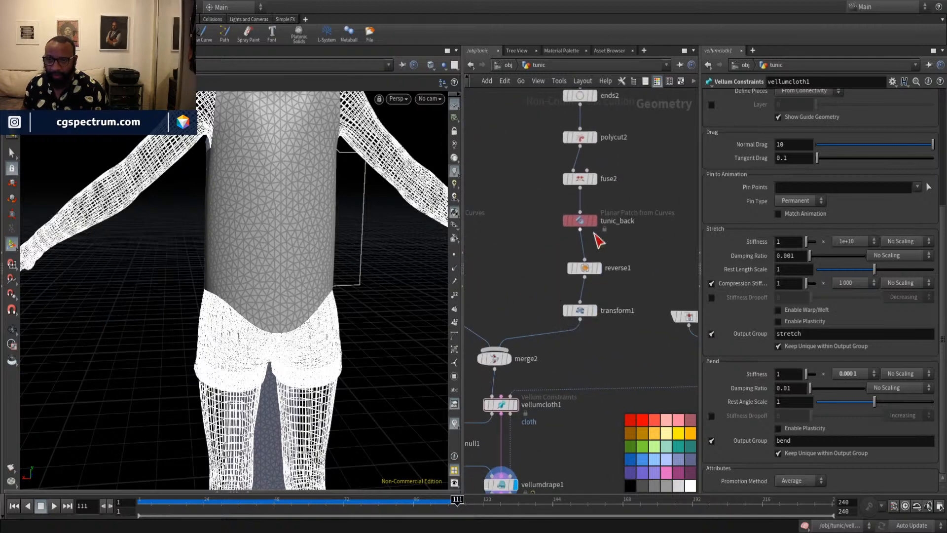
pyautogui.click(581, 223)
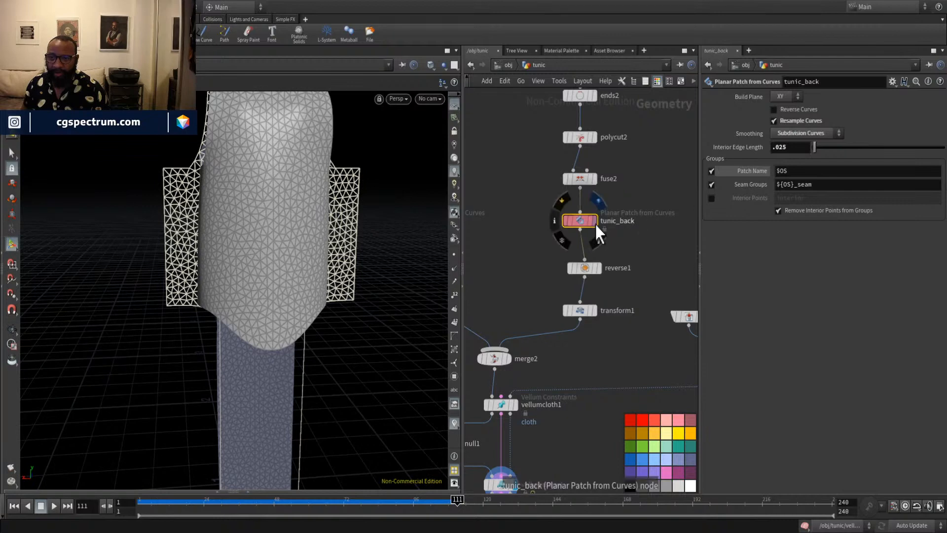
pyautogui.click(595, 221)
pyautogui.keyDown('alt'); pyautogui.moveTo(349, 250); pyautogui.dragTo(327, 300, button='middle'); pyautogui.keyUp('alt')
pyautogui.keyDown('alt'); pyautogui.moveTo(328, 301); pyautogui.dragTo(262, 282, button='right'); pyautogui.keyUp('alt')
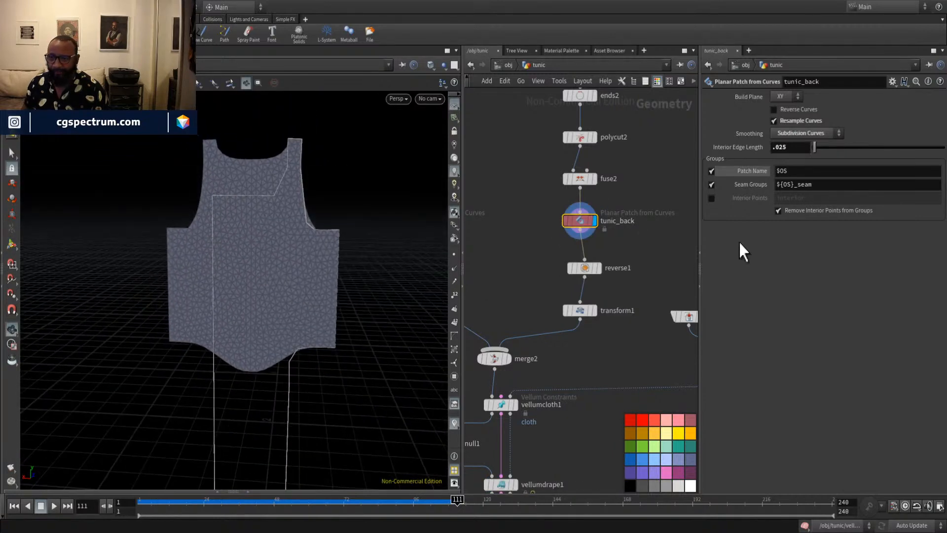
pyautogui.click(594, 180)
# Move the collision nodes object_merge1, object_merge2 and merge1 together, lower and closer to the Vellum nodes.
pyautogui.moveTo(649, 223); pyautogui.dragTo(545, 230, button='middle')
pyautogui.moveTo(543, 256); pyautogui.dragTo(683, 380)
pyautogui.moveTo(604, 389); pyautogui.dragTo(641, 328, button='middle')
pyautogui.moveTo(643, 300); pyautogui.dragTo(571, 362)
pyautogui.moveTo(626, 347); pyautogui.dragTo(679, 272, button='middle')
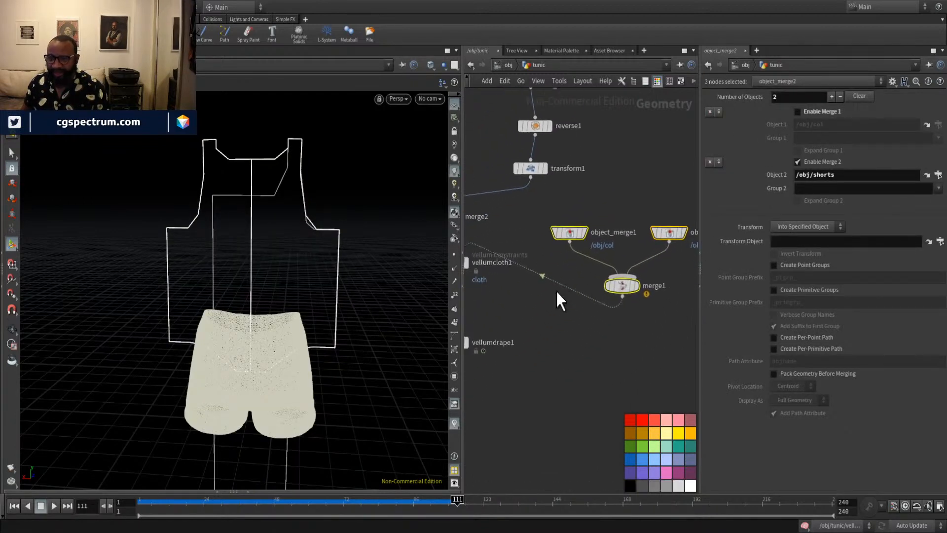
# Undo a trial duplicate of vellumcloth1 and display the original node's output.
pyautogui.moveTo(497, 300); pyautogui.dragTo(593, 269, button='middle')
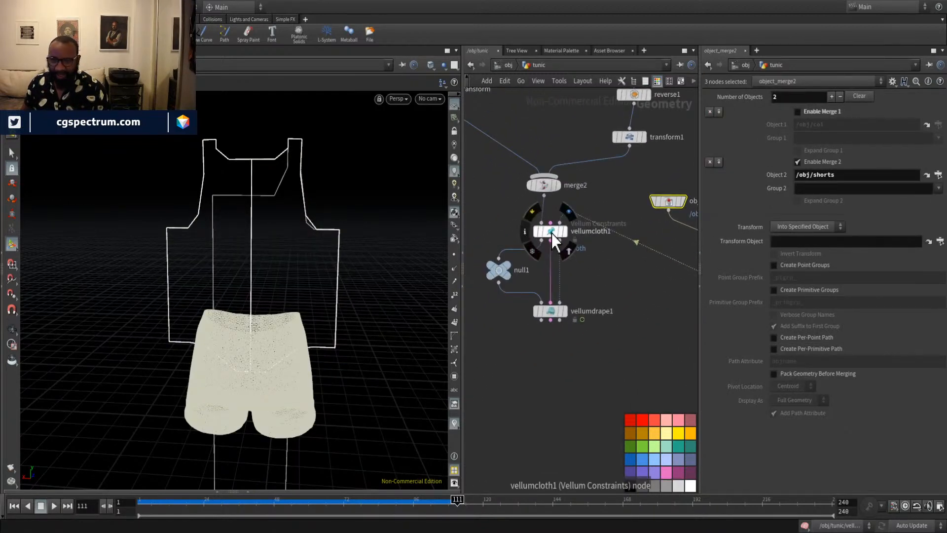
pyautogui.keyDown('shift'); pyautogui.moveTo(551, 232); pyautogui.dragTo(548, 267); pyautogui.keyUp('shift')
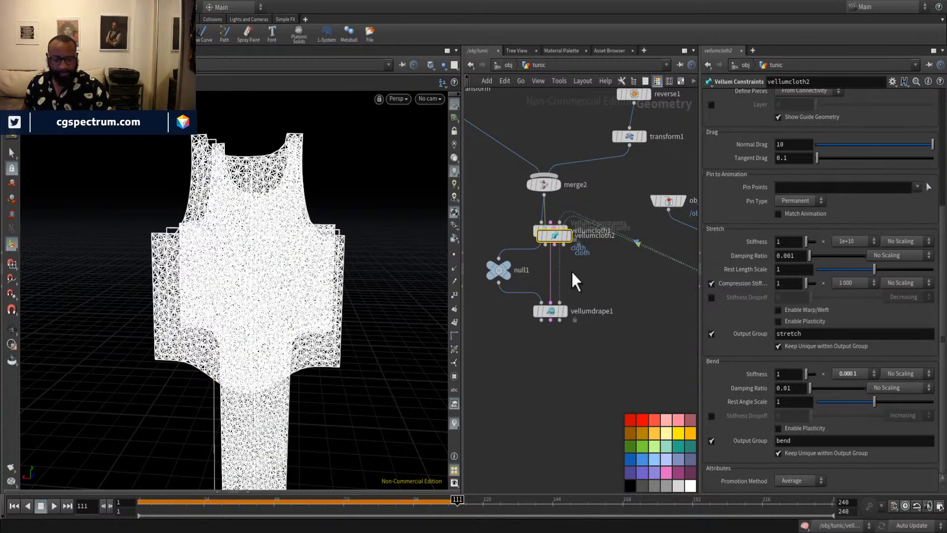
pyautogui.hotkey('ctrl', 'z')
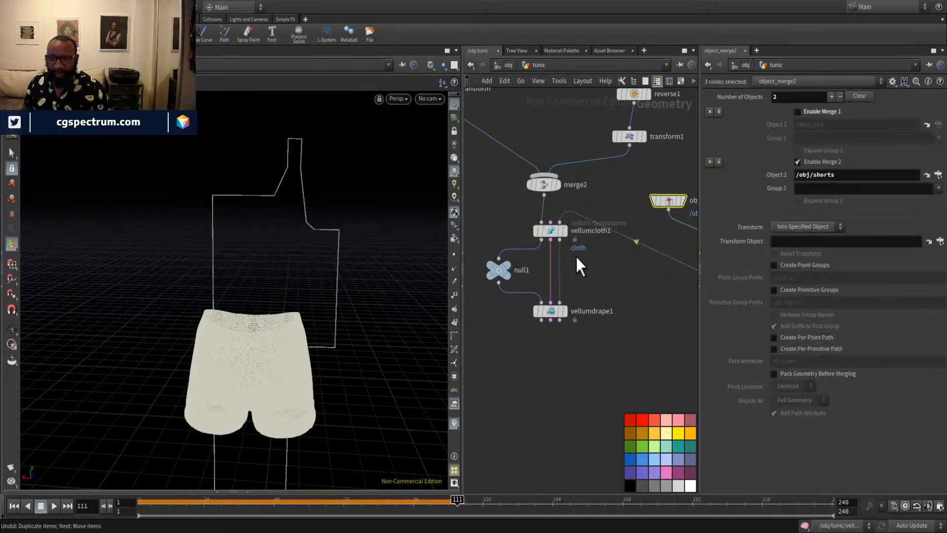
pyautogui.click(559, 227)
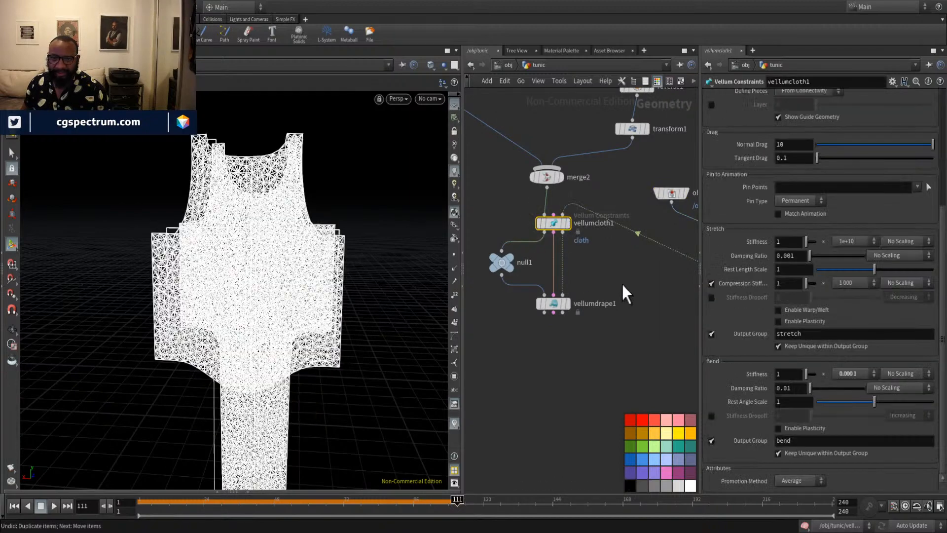
pyautogui.moveTo(642, 318); pyautogui.dragTo(658, 286, button='middle')
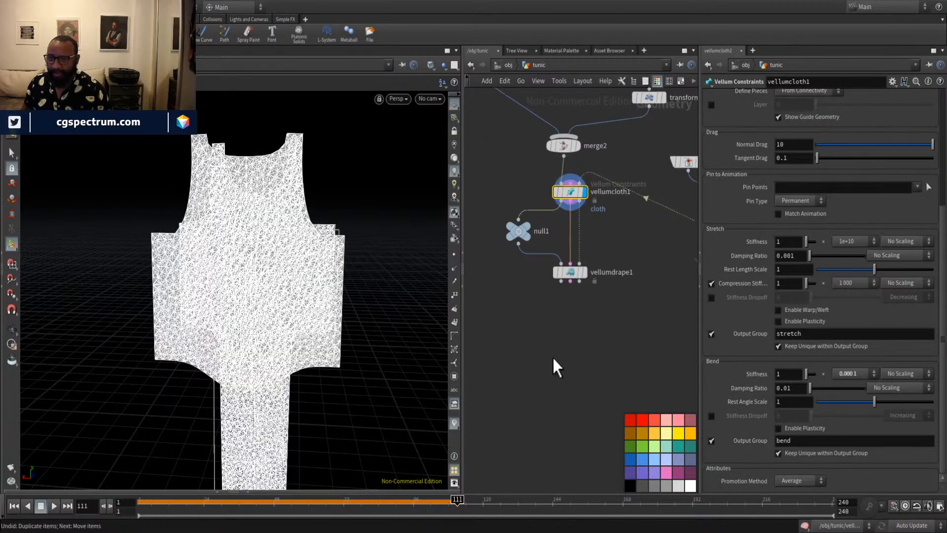
# Move vellumcloth1, null1 and vellumdrape1 down to leave space below merge2, and lower the three collision nodes beside them.
pyautogui.moveTo(553, 359); pyautogui.dragTo(577, 334)
pyautogui.moveTo(630, 321); pyautogui.dragTo(515, 321, button='middle')
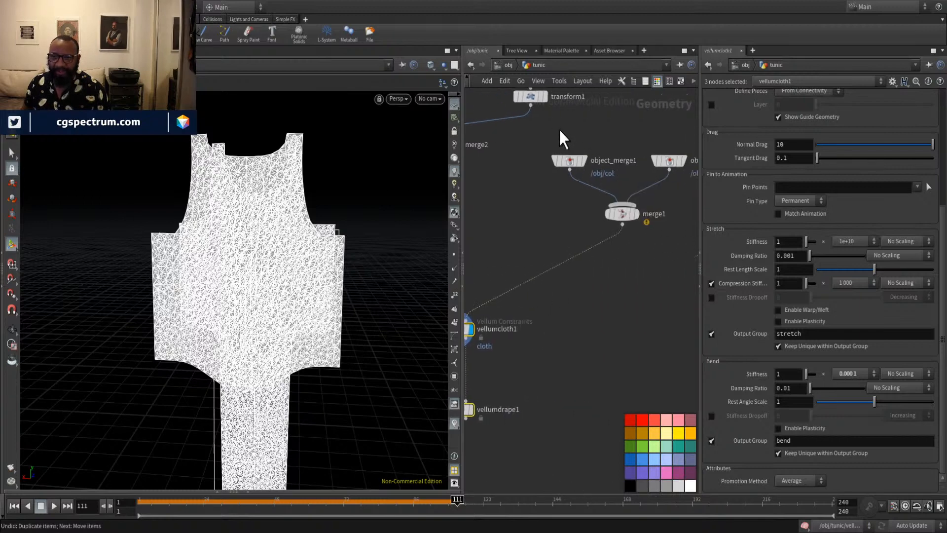
pyautogui.moveTo(556, 131); pyautogui.dragTo(681, 254)
pyautogui.moveTo(626, 215); pyautogui.dragTo(595, 299)
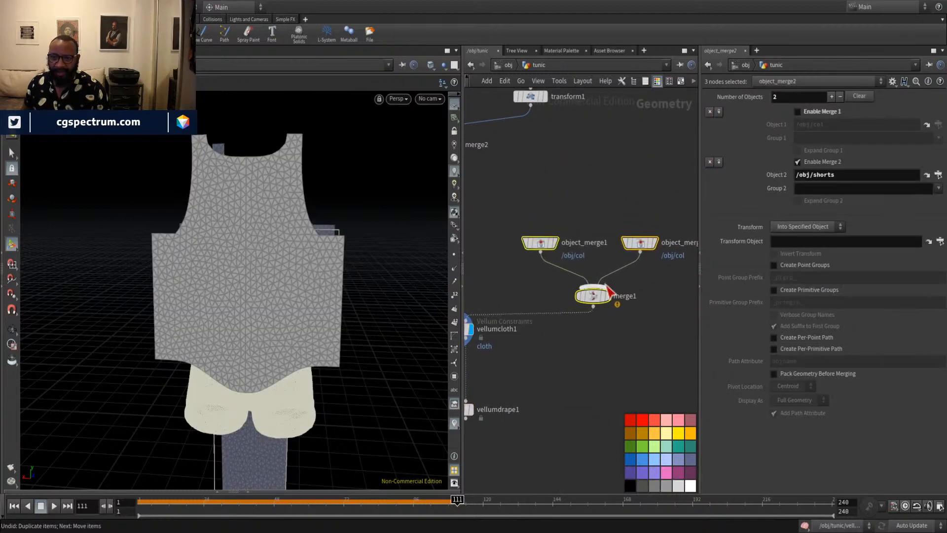
# Display the back panel's closed outline from fuse2 in place of the Vellum cloth output.
pyautogui.moveTo(621, 187); pyautogui.dragTo(600, 264, button='middle')
pyautogui.moveTo(608, 200); pyautogui.dragTo(662, 294, button='middle')
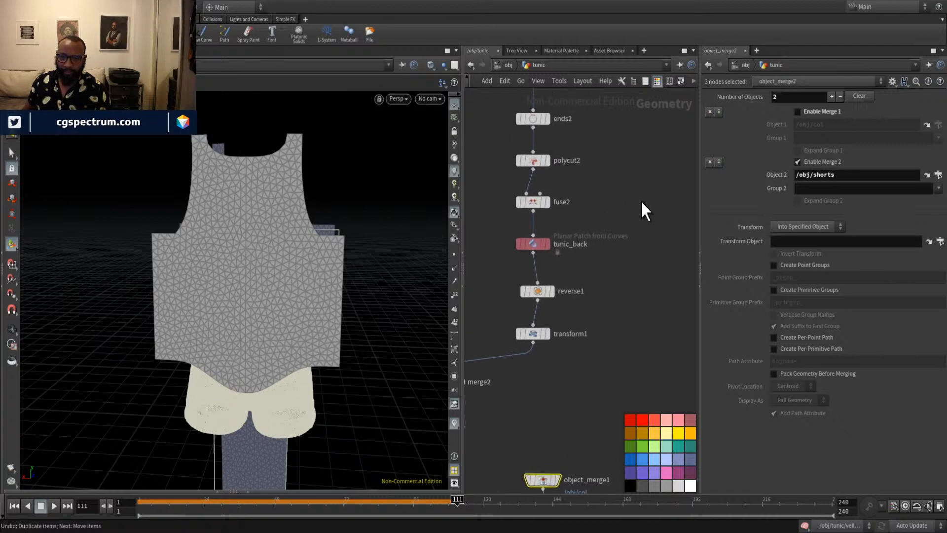
pyautogui.click(641, 209)
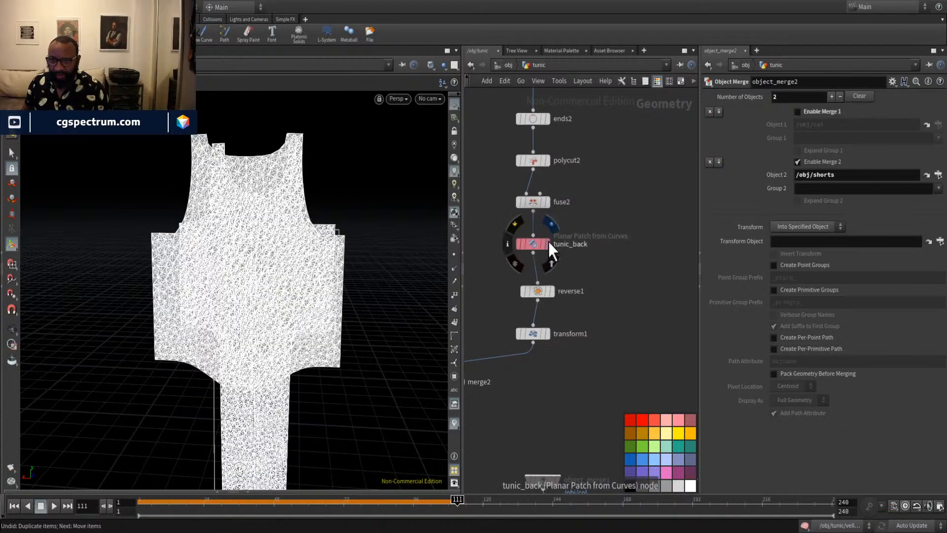
pyautogui.click(548, 202)
pyautogui.moveTo(299, 279); pyautogui.dragTo(366, 232)
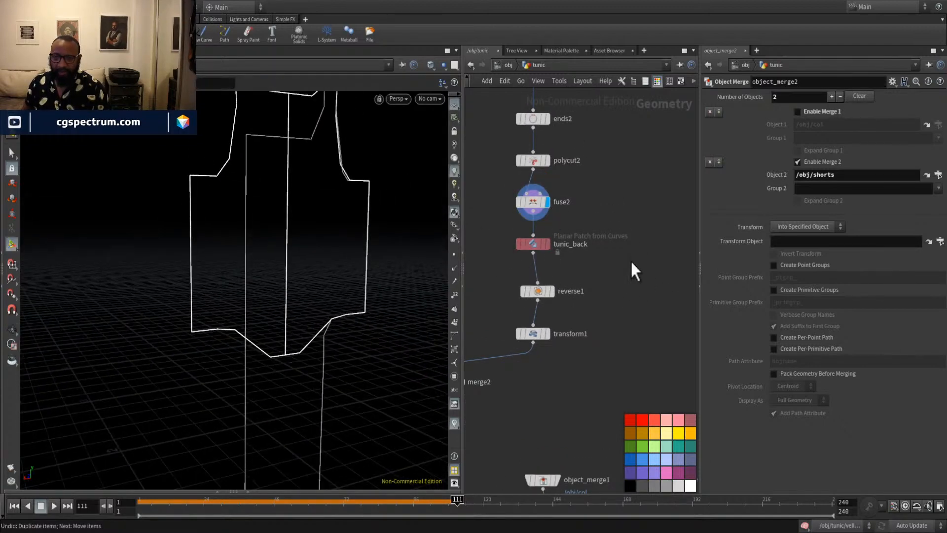
# Review the node network from the front and back panel curves down to the Vellum nodes.
pyautogui.moveTo(621, 213); pyautogui.dragTo(628, 345, button='middle')
pyautogui.scroll(-8, 602, 318)
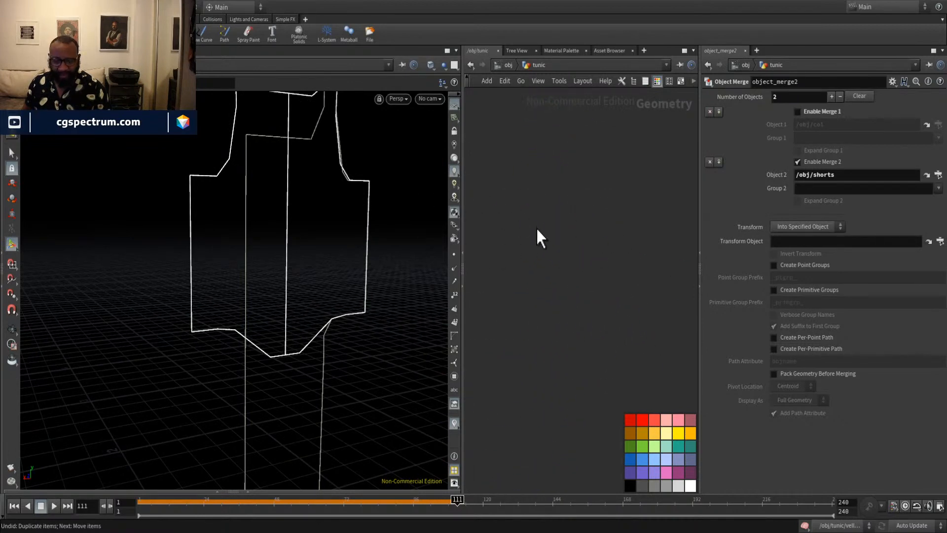
pyautogui.press('f')
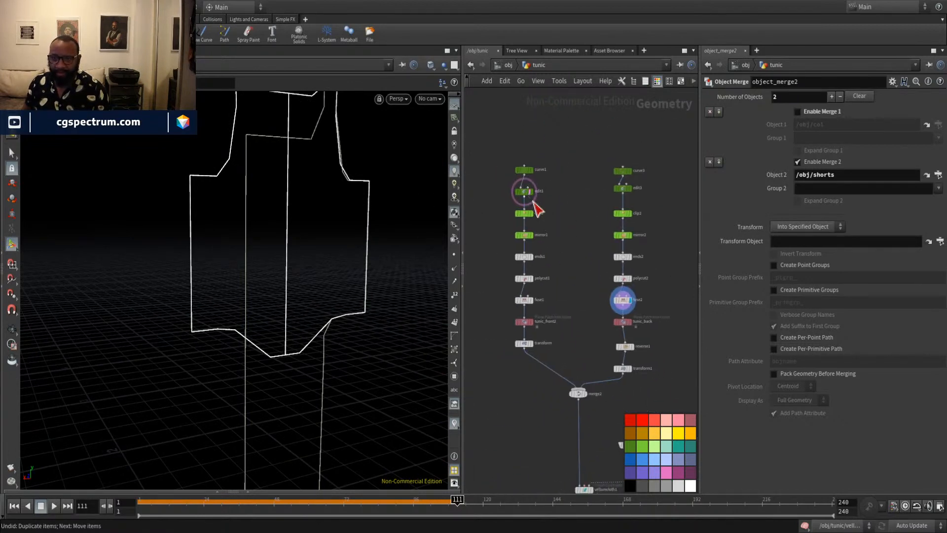
pyautogui.moveTo(540, 205)
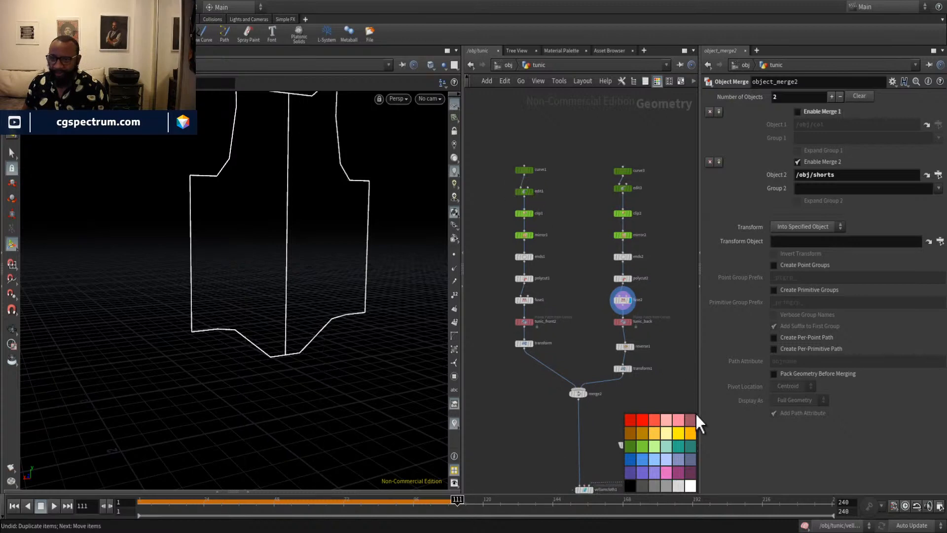
pyautogui.moveTo(649, 348); pyautogui.dragTo(626, 279, button='middle')
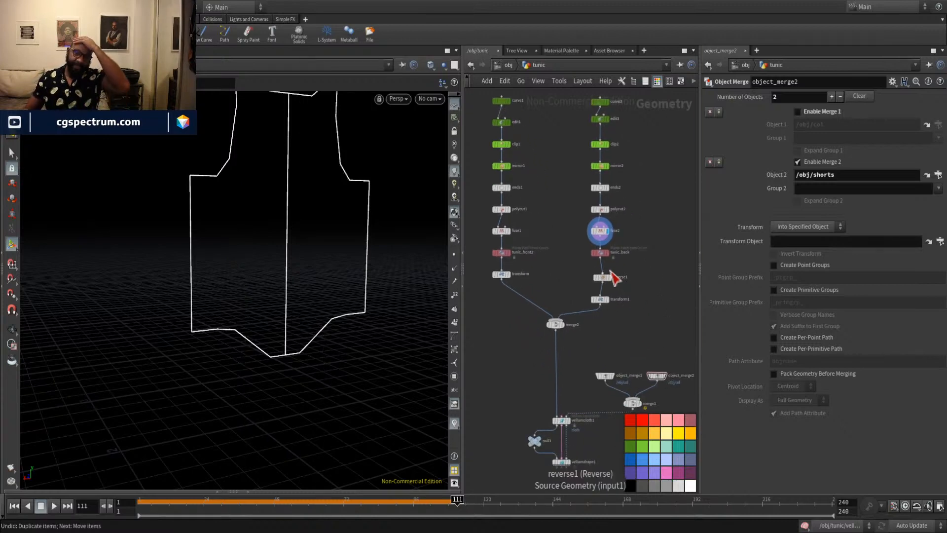
pyautogui.moveTo(662, 250); pyautogui.dragTo(648, 261, button='middle')
pyautogui.moveTo(648, 218); pyautogui.dragTo(611, 250, button='middle')
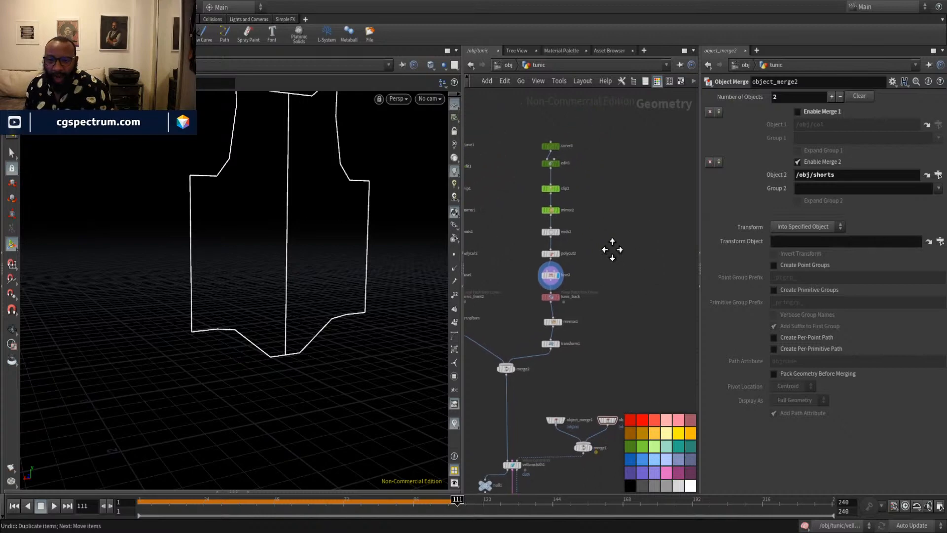
pyautogui.moveTo(610, 248); pyautogui.dragTo(674, 260, button='right')
pyautogui.moveTo(566, 286); pyautogui.dragTo(625, 255, button='middle')
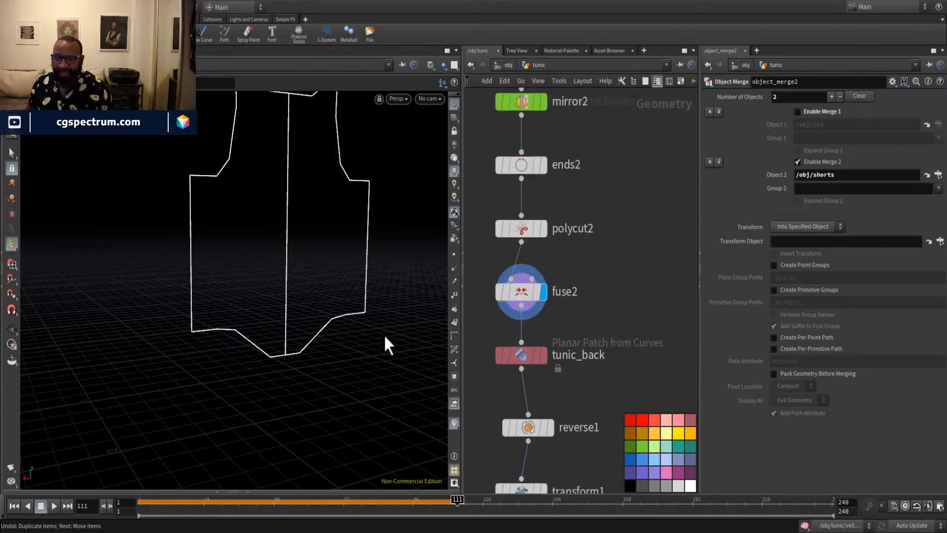
# Return the timeline to frame 1 with the full back panel outline in view.
pyautogui.keyDown('alt'); pyautogui.moveTo(318, 315); pyautogui.dragTo(349, 262, button='middle'); pyautogui.keyUp('alt')
pyautogui.keyDown('alt'); pyautogui.moveTo(349, 262); pyautogui.dragTo(258, 277, button='right'); pyautogui.keyUp('alt')
pyautogui.keyDown('alt'); pyautogui.moveTo(258, 277); pyautogui.dragTo(275, 306); pyautogui.keyUp('alt')
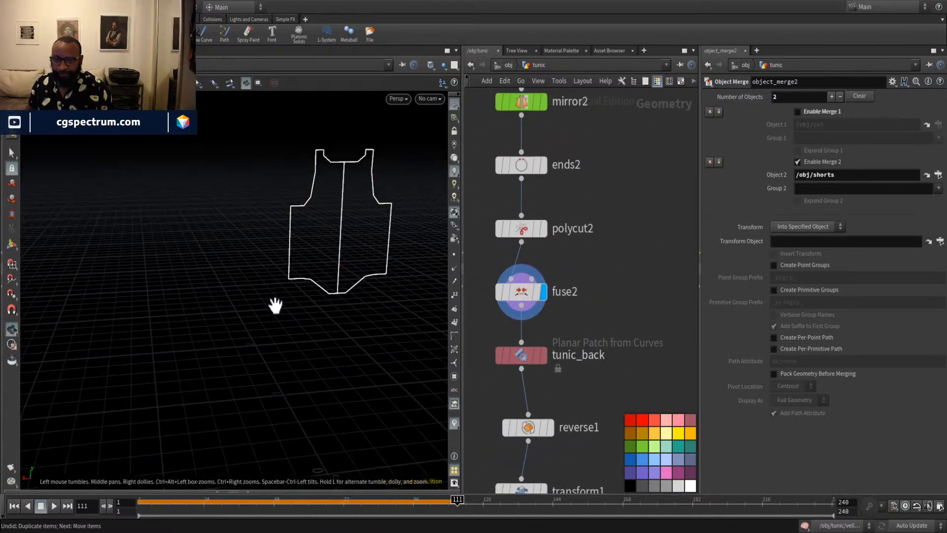
pyautogui.click(14, 505)
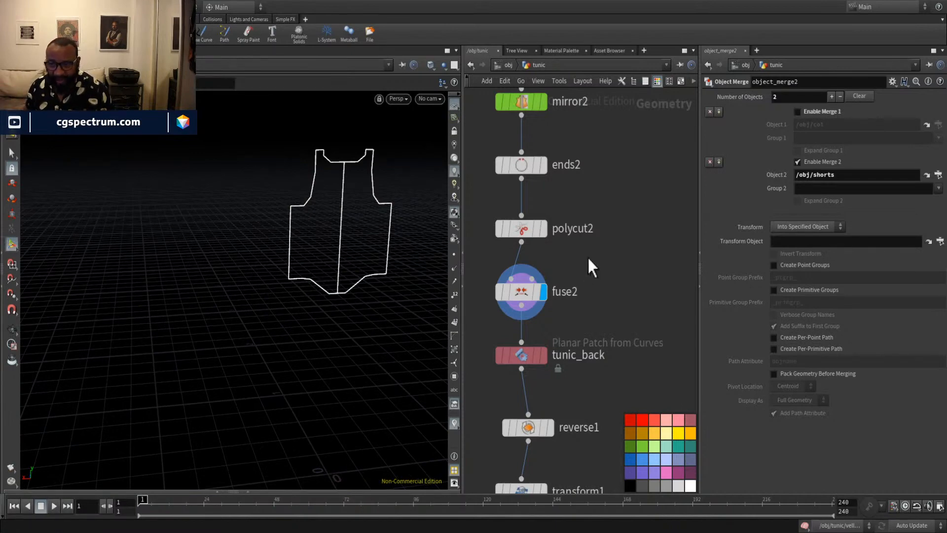
# Add a Circle node beside polycut2 and make it a polygon with 4 divisions.
pyautogui.moveTo(608, 275); pyautogui.dragTo(584, 221, button='middle')
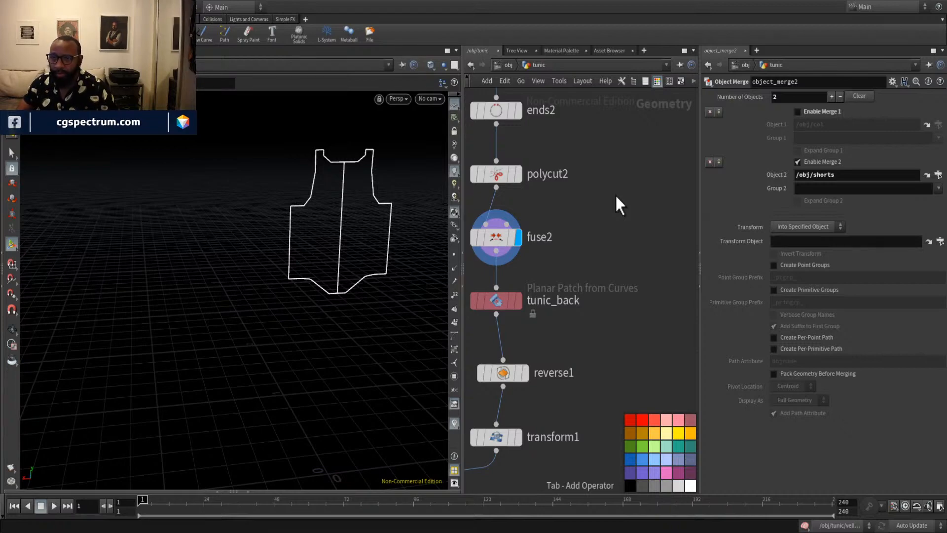
pyautogui.click(615, 195)
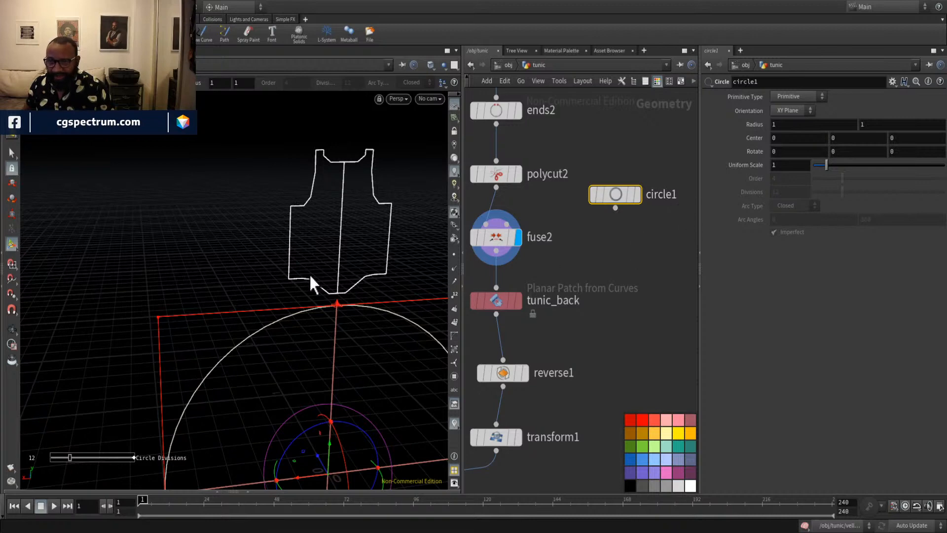
pyautogui.moveTo(311, 283); pyautogui.dragTo(271, 197, button='middle')
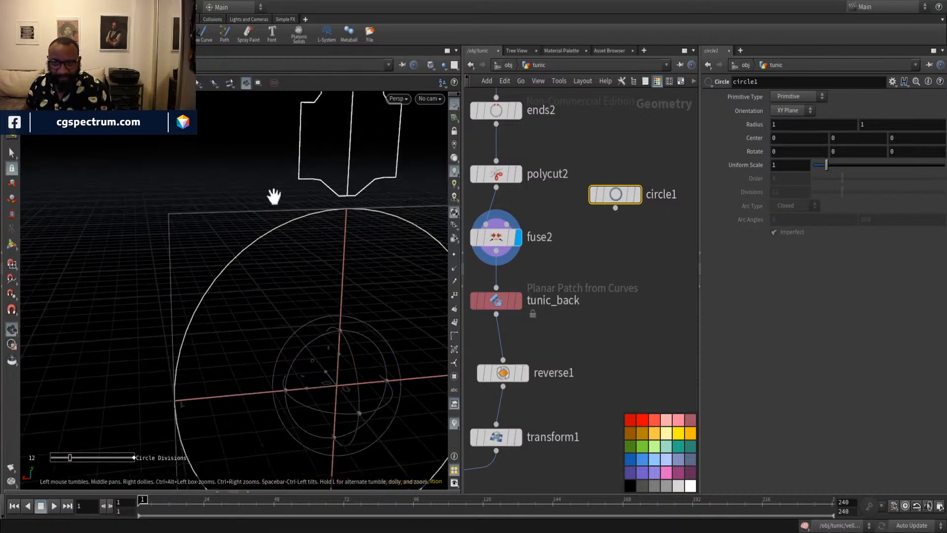
pyautogui.click(817, 99)
pyautogui.click(813, 117)
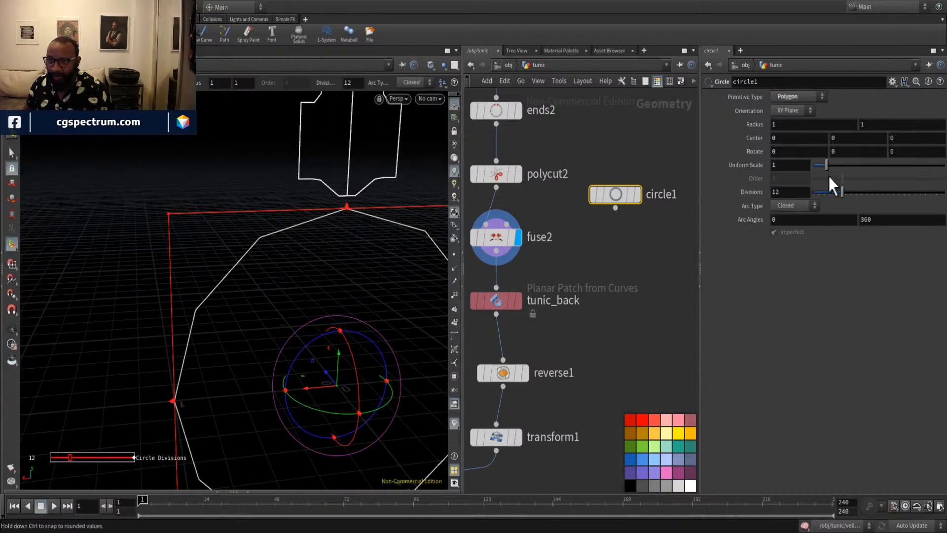
pyautogui.moveTo(838, 194); pyautogui.dragTo(821, 197)
pyautogui.moveTo(622, 278); pyautogui.dragTo(584, 306, button='middle')
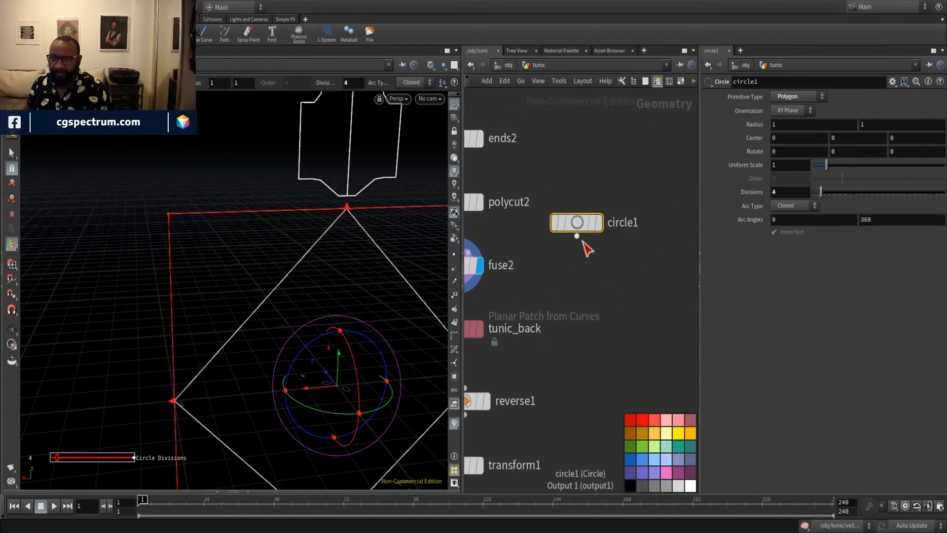
pyautogui.moveTo(579, 224); pyautogui.dragTo(587, 203)
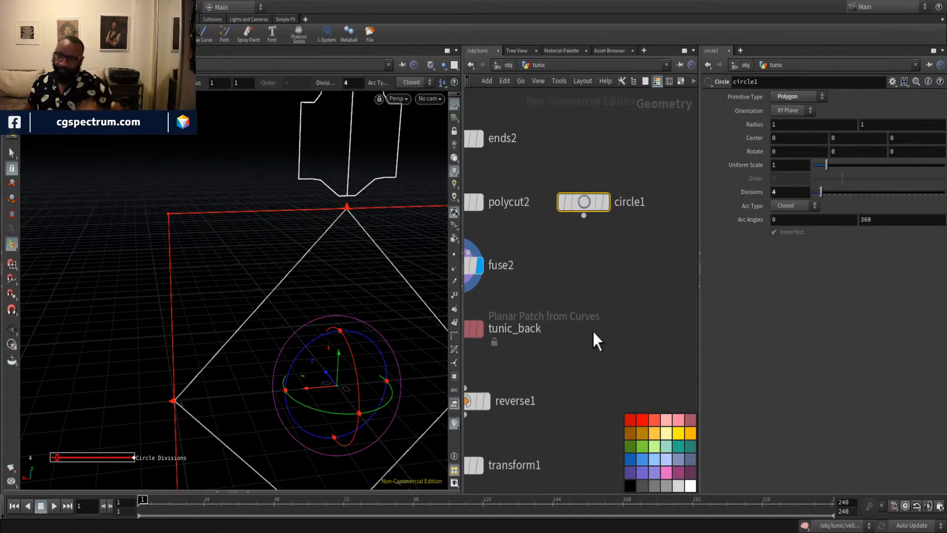
# Add a Transform node below circle1 and connect the circle's output to it.
pyautogui.click(598, 315)
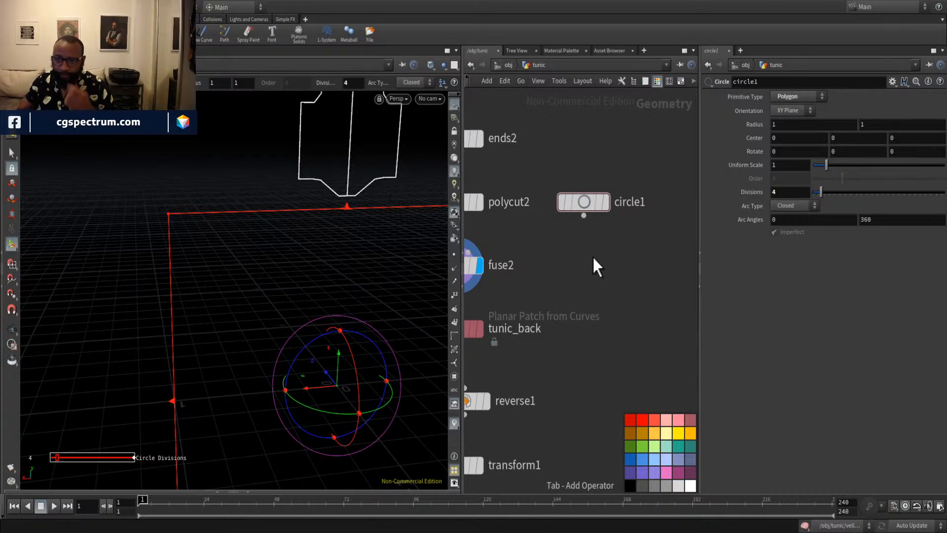
pyautogui.moveTo(595, 241); pyautogui.dragTo(583, 216)
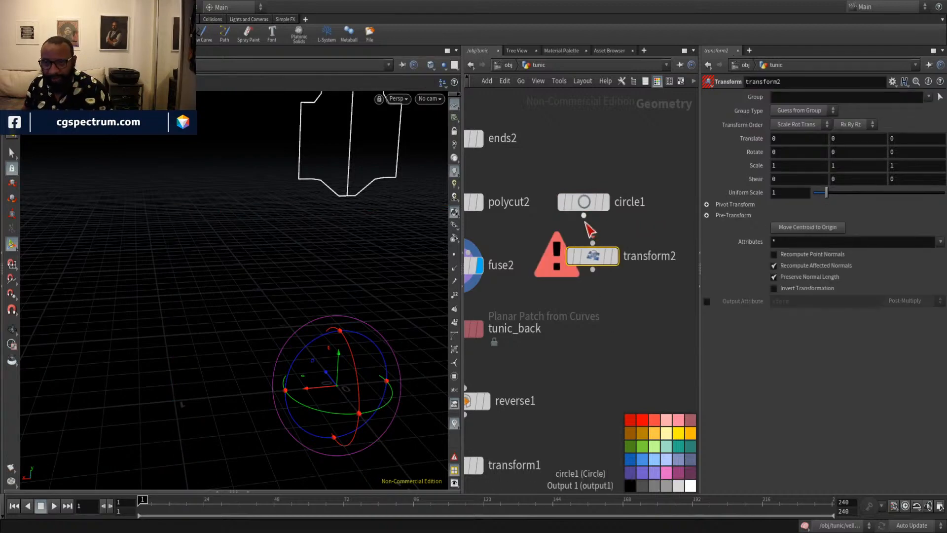
pyautogui.moveTo(598, 256); pyautogui.dragTo(585, 265)
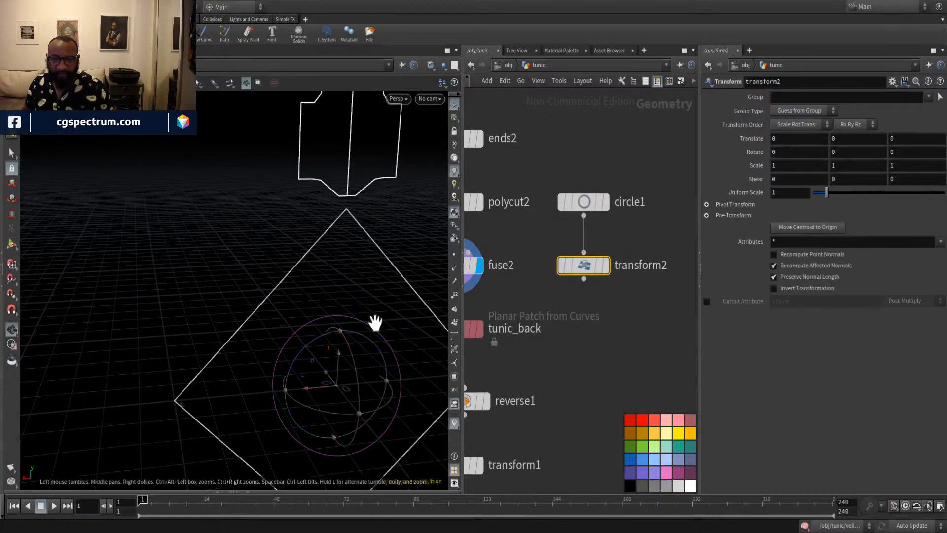
# Try a Z rotation of 45 degrees on the four-sided circle.
pyautogui.keyDown('alt'); pyautogui.moveTo(373, 321); pyautogui.dragTo(329, 363); pyautogui.keyUp('alt')
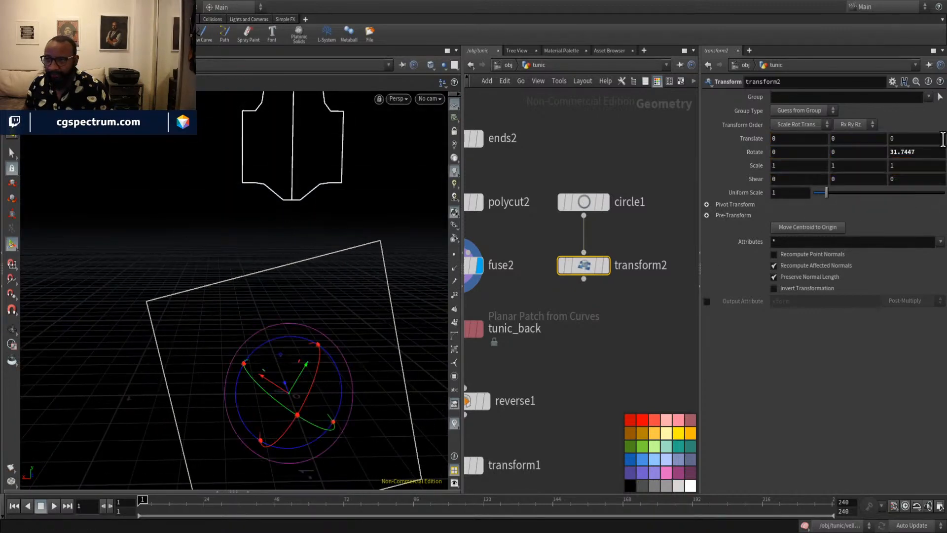
pyautogui.doubleClick(927, 155)
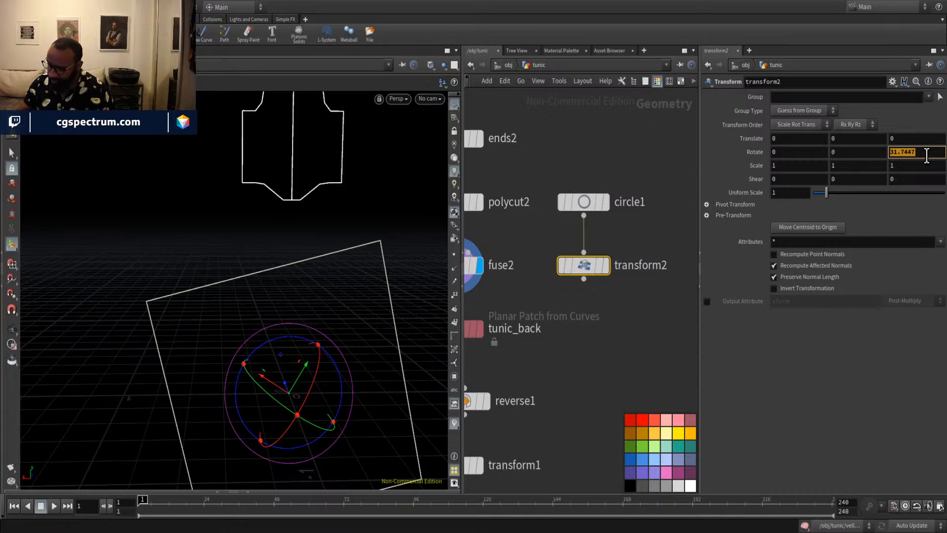
pyautogui.write('45')
pyautogui.press('Return')
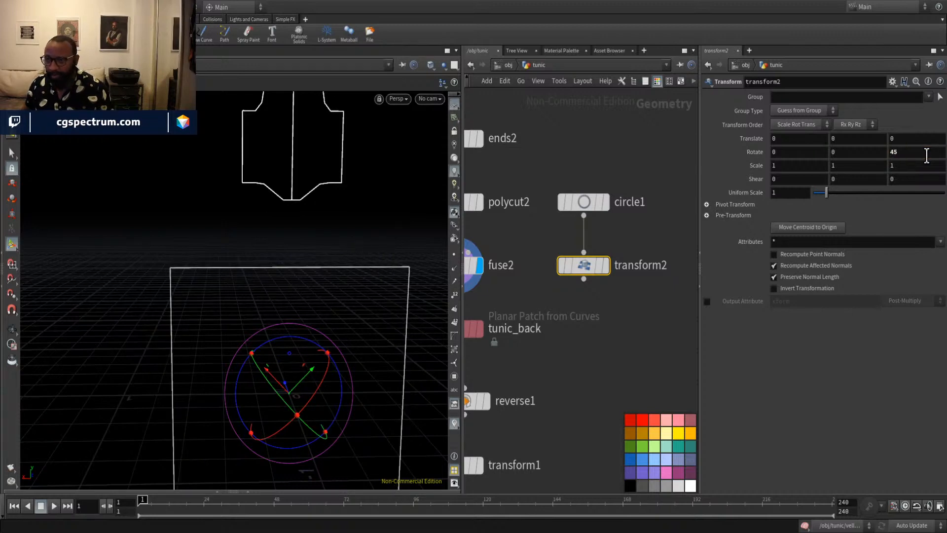
# Set transform2's Z rotation to 90 degrees.
pyautogui.doubleClick(927, 155)
pyautogui.write('90')
pyautogui.press('Return')
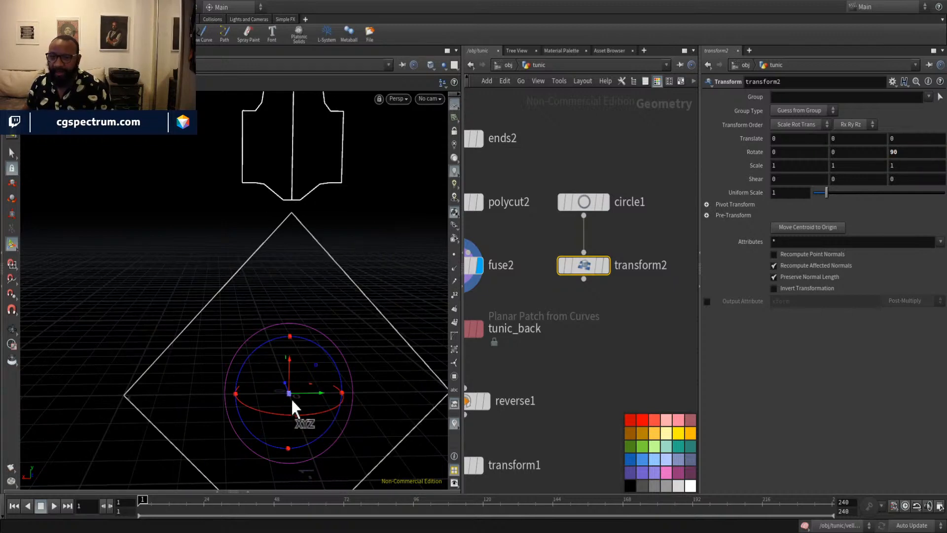
# Move the diamond onto one half of the back panel and scale it to about 0.199 by 0.062.
pyautogui.moveTo(289, 362); pyautogui.dragTo(281, 291)
pyautogui.press('space')
pyautogui.click(327, 287)
pyautogui.press('space')
pyautogui.press('y')
pyautogui.moveTo(277, 248); pyautogui.dragTo(268, 294)
pyautogui.moveTo(268, 294); pyautogui.dragTo(362, 379, button='right')
pyautogui.moveTo(362, 379); pyautogui.dragTo(302, 378, button='middle')
pyautogui.moveTo(269, 369); pyautogui.dragTo(245, 340, button='right')
# Shift the diamond up and closer to the panel's centre line, to about X 0.107 and Y 1.346.
pyautogui.press('t')
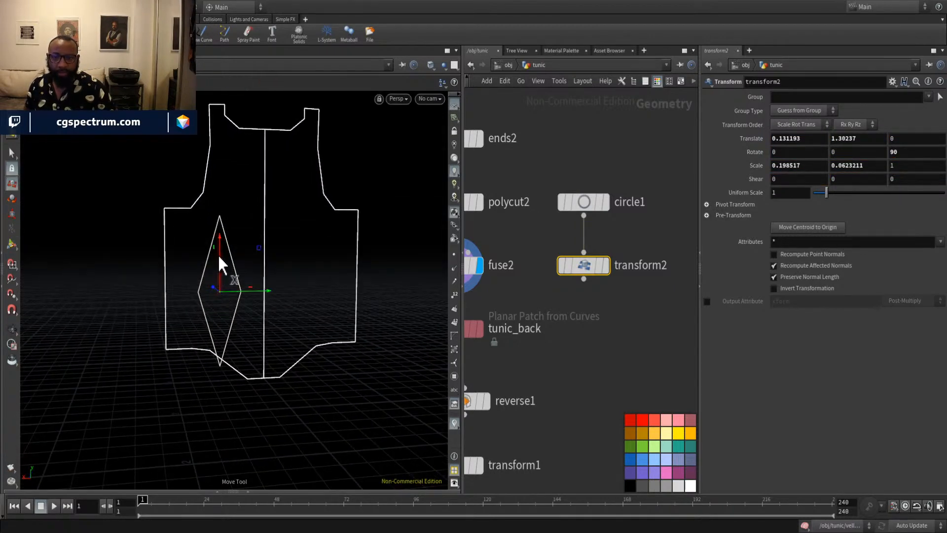
pyautogui.moveTo(220, 247); pyautogui.dragTo(221, 231)
pyautogui.moveTo(254, 275); pyautogui.dragTo(272, 274)
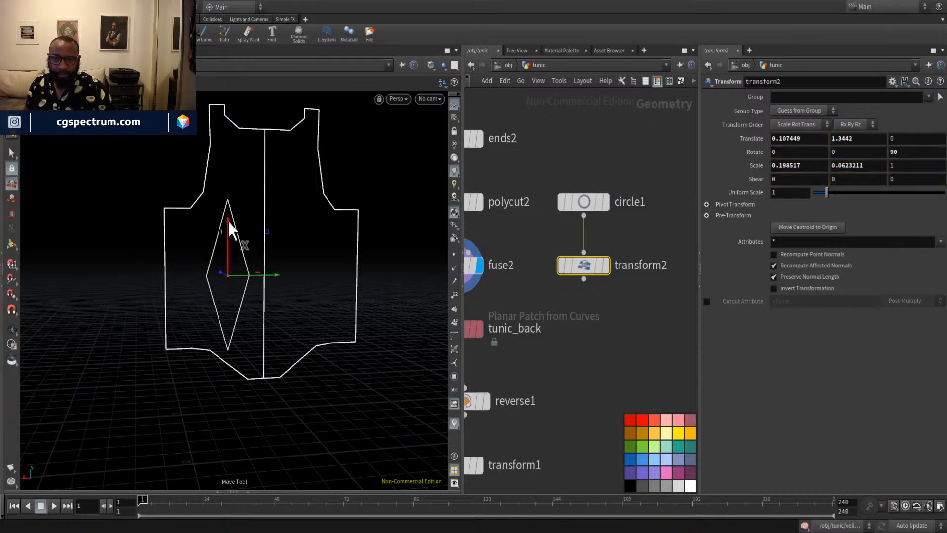
pyautogui.moveTo(228, 221); pyautogui.dragTo(230, 220)
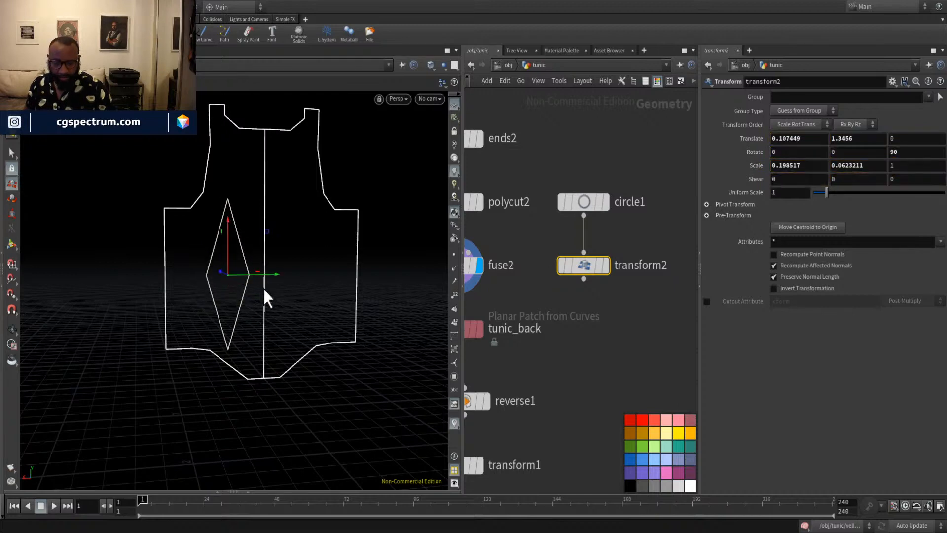
# Scale the diamond down to a slimmer shape of about 0.181 by 0.030.
pyautogui.press('y')
pyautogui.press('y')
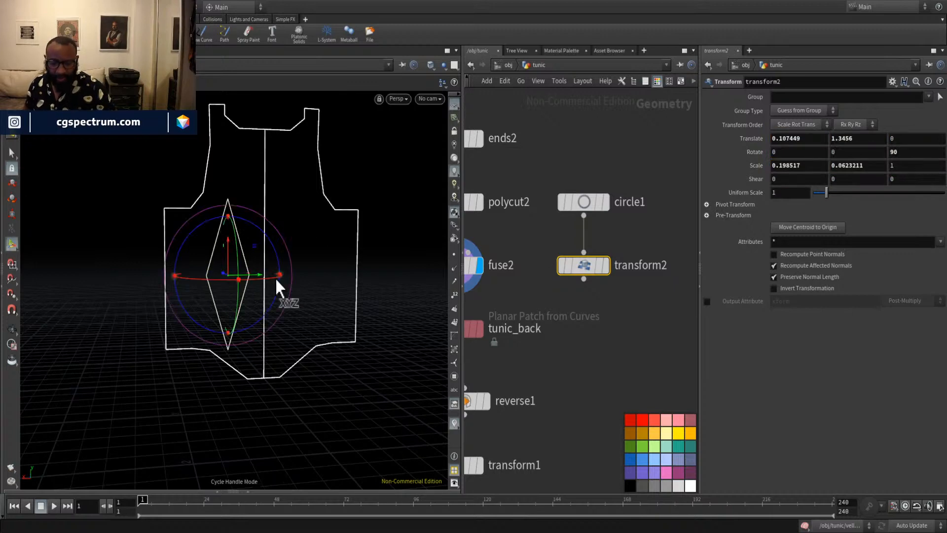
pyautogui.press('y')
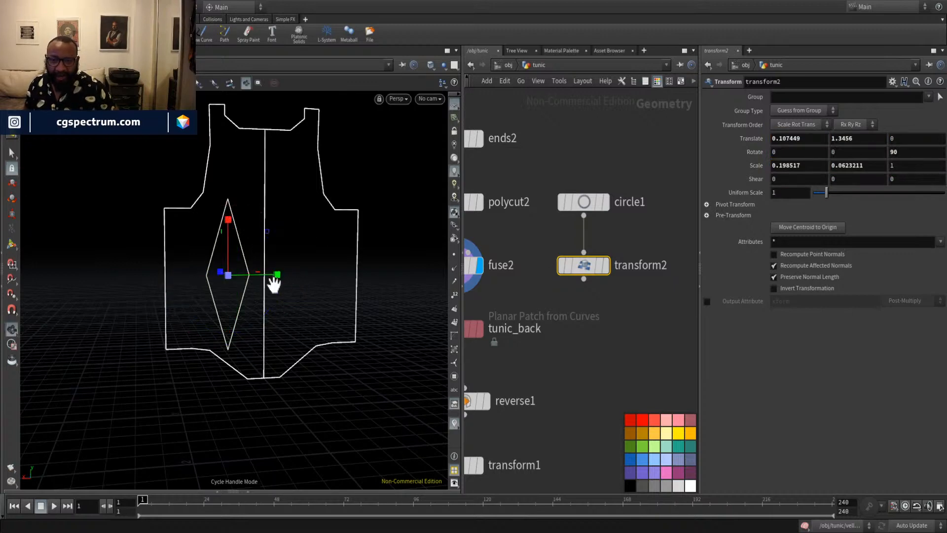
pyautogui.moveTo(274, 282)
pyautogui.keyDown('alt'); pyautogui.mouseDown()
pyautogui.moveTo(306, 302)
pyautogui.moveTo(306, 315)
pyautogui.moveTo(275, 278)
pyautogui.moveTo(261, 278)
pyautogui.mouseUp(); pyautogui.keyUp('alt')
pyautogui.moveTo(227, 223); pyautogui.dragTo(228, 231)
pyautogui.moveTo(276, 275); pyautogui.dragTo(260, 275)
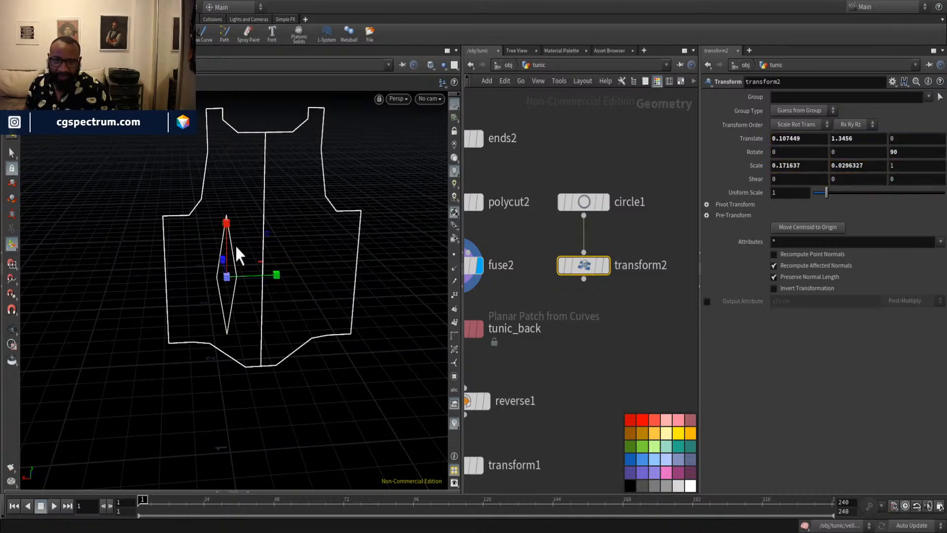
pyautogui.moveTo(226, 220); pyautogui.dragTo(225, 218)
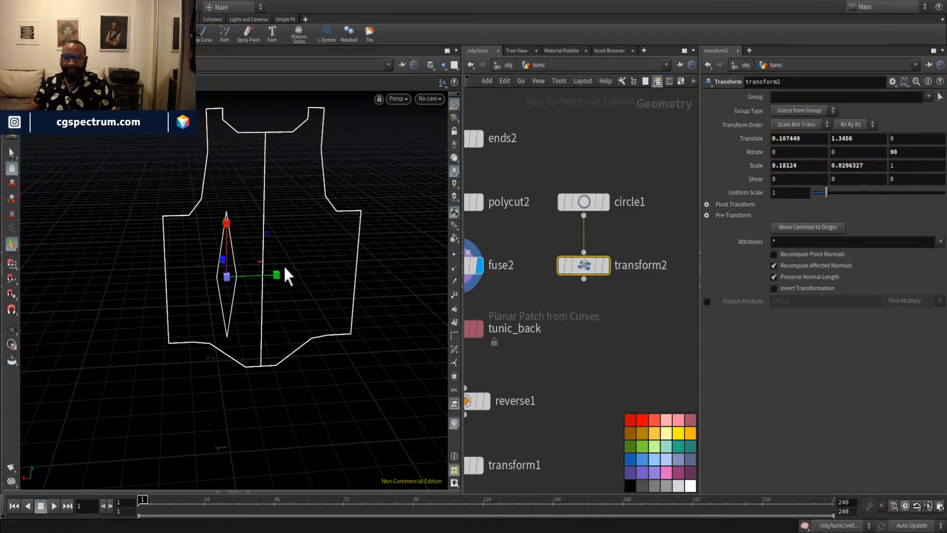
# Widen the diamond by raising its Y scale to about 0.046, keeping it within the back panel outline.
pyautogui.keyDown('alt'); pyautogui.moveTo(265, 320); pyautogui.dragTo(277, 291, button='middle'); pyautogui.keyUp('alt')
pyautogui.keyDown('alt'); pyautogui.moveTo(277, 292); pyautogui.dragTo(300, 286, button='right'); pyautogui.keyUp('alt')
pyautogui.keyDown('alt'); pyautogui.moveTo(300, 285); pyautogui.dragTo(298, 261); pyautogui.keyUp('alt')
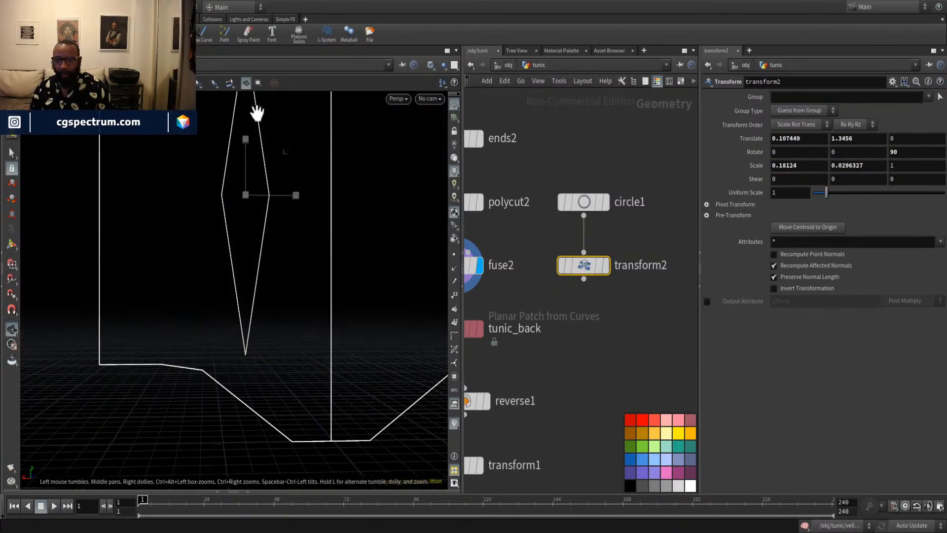
pyautogui.keyDown('alt'); pyautogui.moveTo(253, 207); pyautogui.dragTo(243, 317); pyautogui.keyUp('alt')
pyautogui.keyDown('alt'); pyautogui.moveTo(243, 317); pyautogui.dragTo(257, 283, button='right'); pyautogui.keyUp('alt')
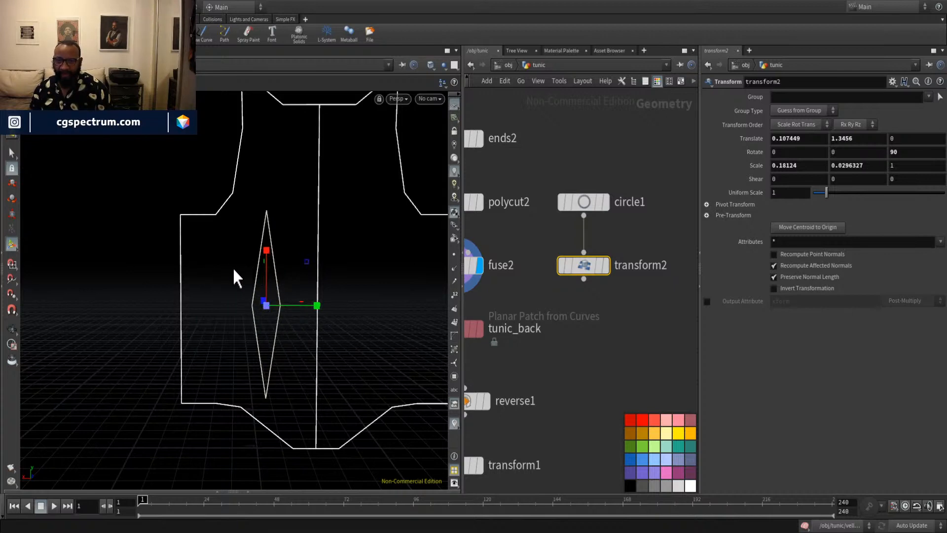
pyautogui.moveTo(316, 305); pyautogui.dragTo(345, 303)
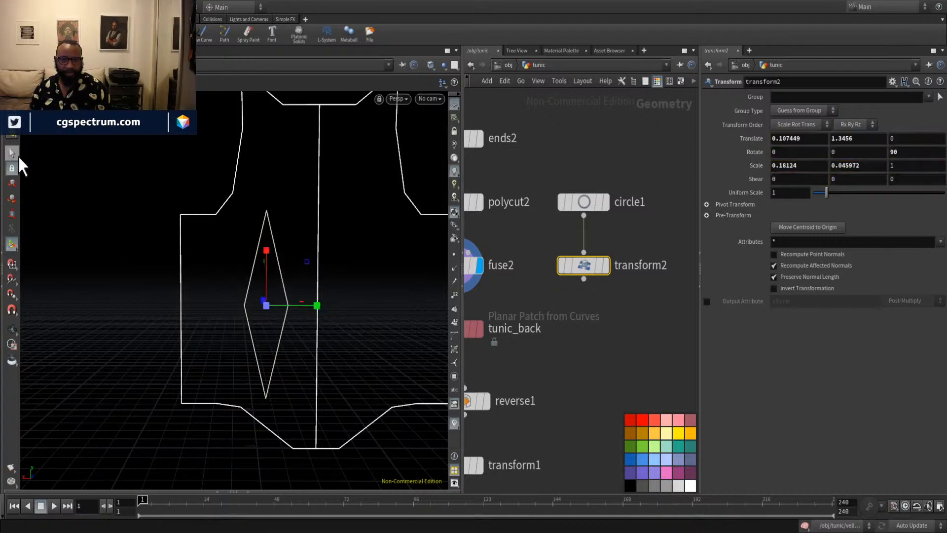
pyautogui.moveTo(202, 286); pyautogui.dragTo(122, 286, button='middle')
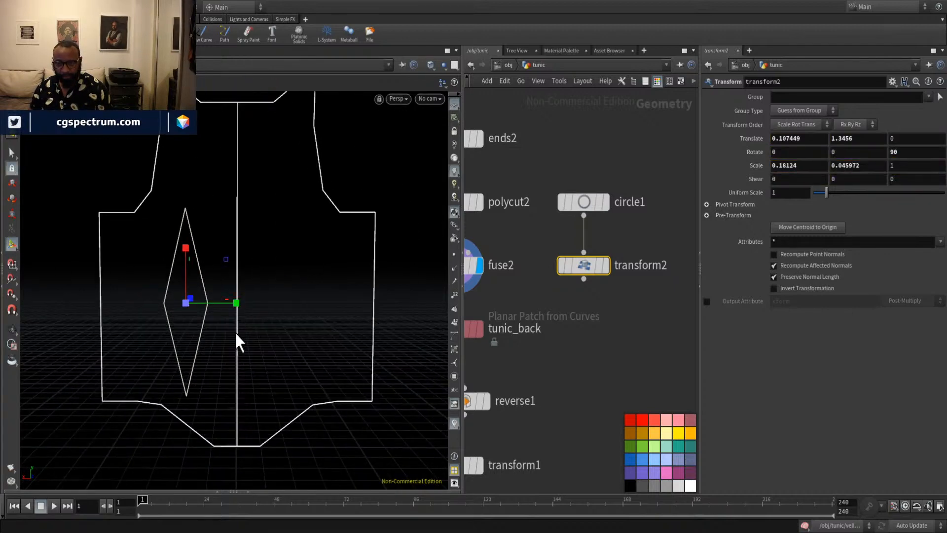
# Move tunic_back and reverse1 further down the network to open up space below fuse2.
pyautogui.moveTo(275, 334); pyautogui.dragTo(292, 278, button='middle')
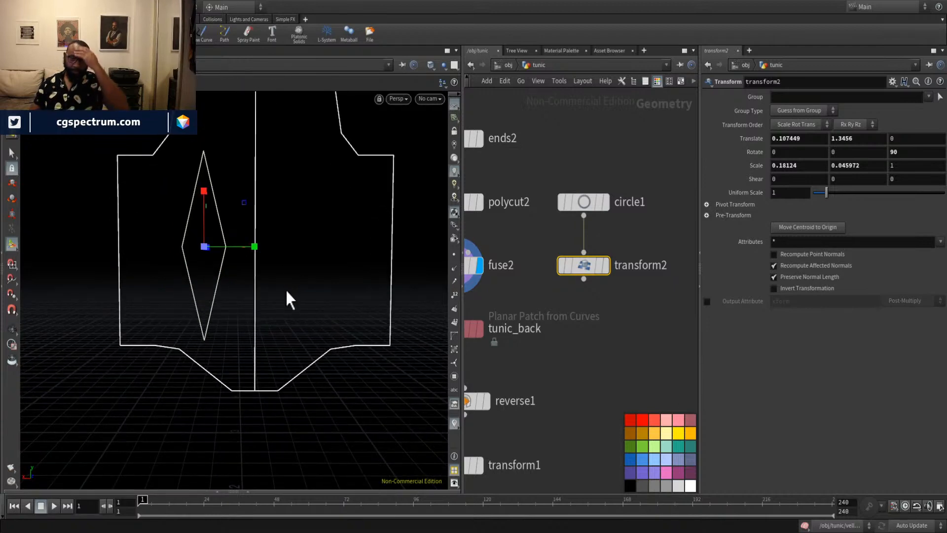
pyautogui.moveTo(575, 351); pyautogui.dragTo(630, 340, button='middle')
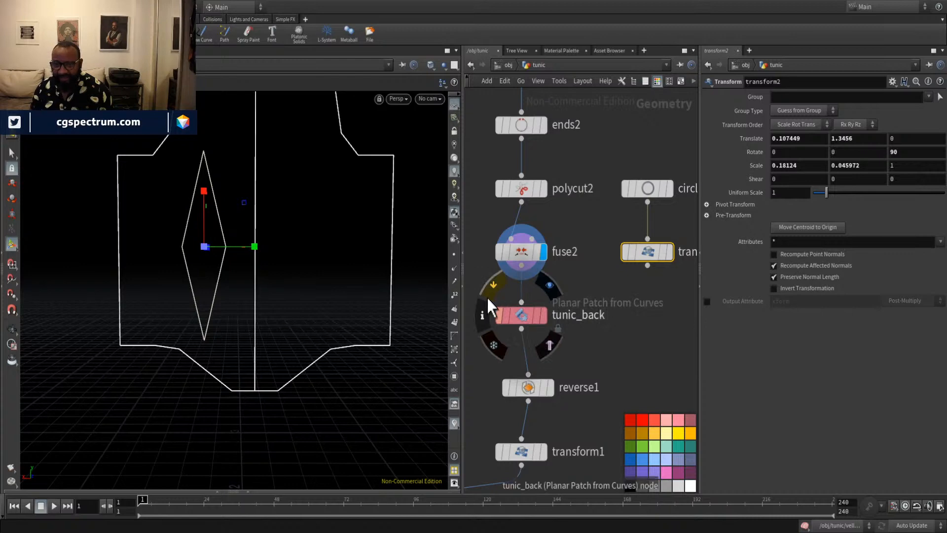
pyautogui.moveTo(596, 277); pyautogui.dragTo(590, 306, button='middle')
pyautogui.moveTo(590, 187); pyautogui.dragTo(647, 237)
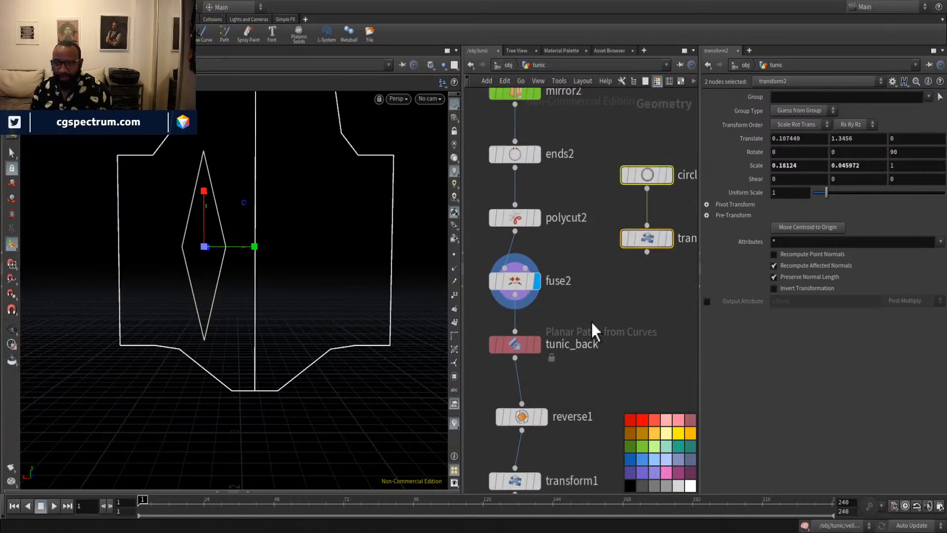
pyautogui.moveTo(611, 379); pyautogui.dragTo(615, 335, button='middle')
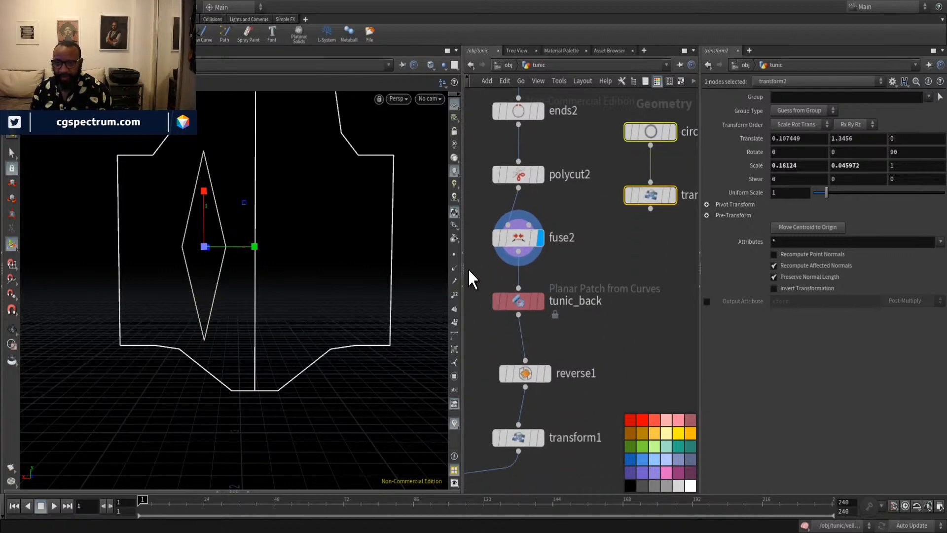
pyautogui.moveTo(467, 268); pyautogui.dragTo(577, 395)
pyautogui.moveTo(523, 312); pyautogui.dragTo(522, 330)
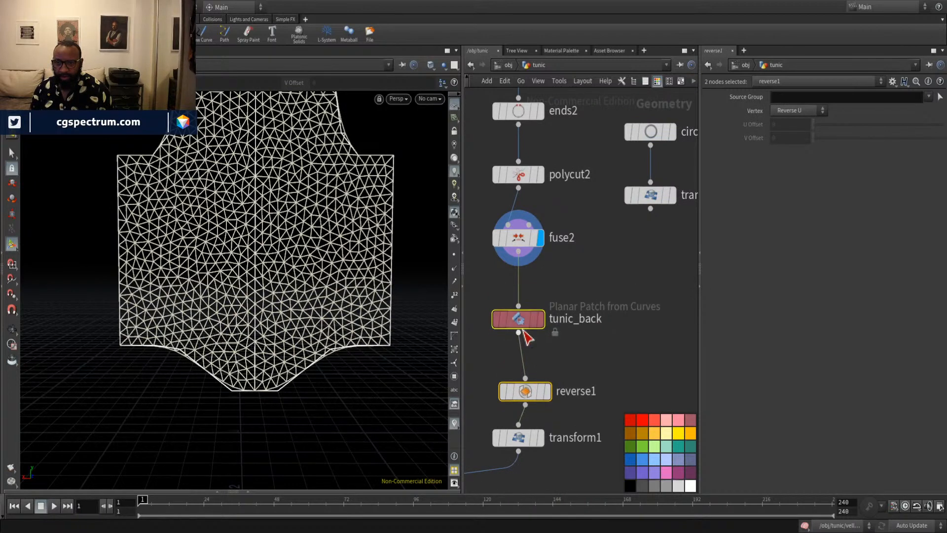
pyautogui.moveTo(527, 392); pyautogui.dragTo(522, 391)
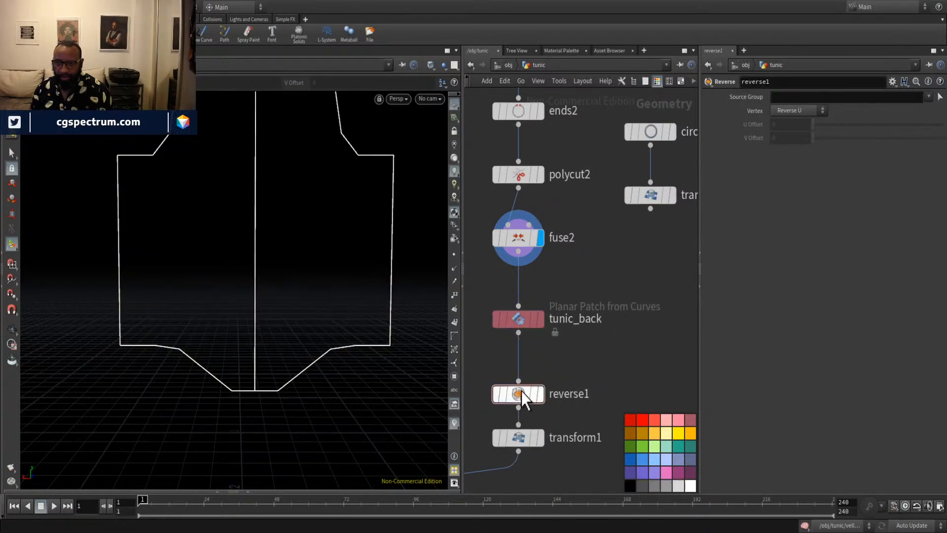
pyautogui.moveTo(516, 320); pyautogui.dragTo(515, 341)
pyautogui.moveTo(594, 298); pyautogui.dragTo(569, 331, button='middle')
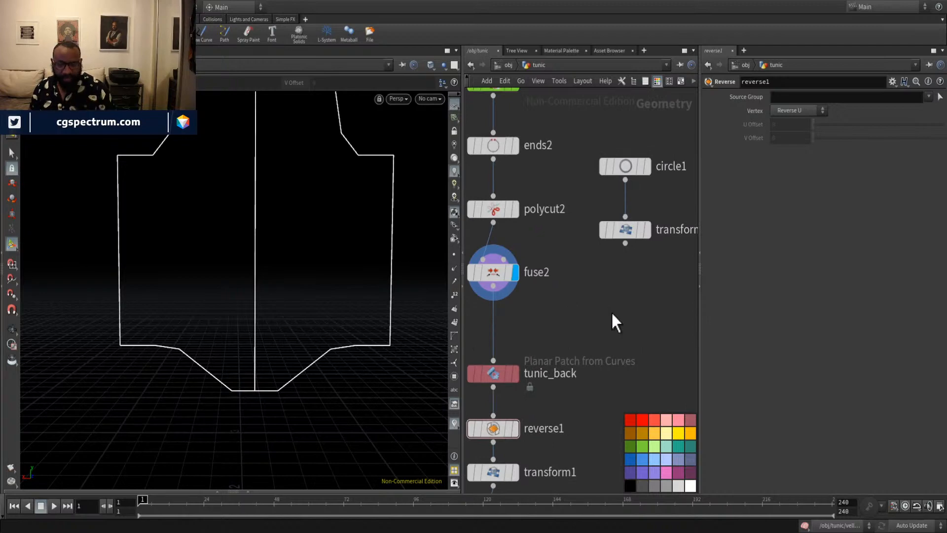
# Add a Merge node combining the fuse2 outline curves with the diamond from transform2.
pyautogui.press('Tab')
pyautogui.write('merge')
pyautogui.press('Return')
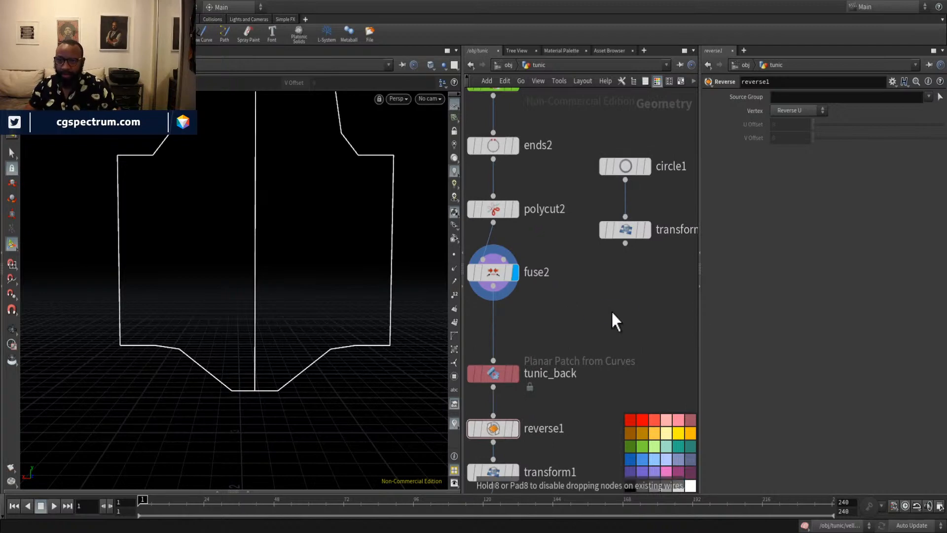
pyautogui.click(617, 335)
pyautogui.moveTo(494, 290); pyautogui.dragTo(616, 323)
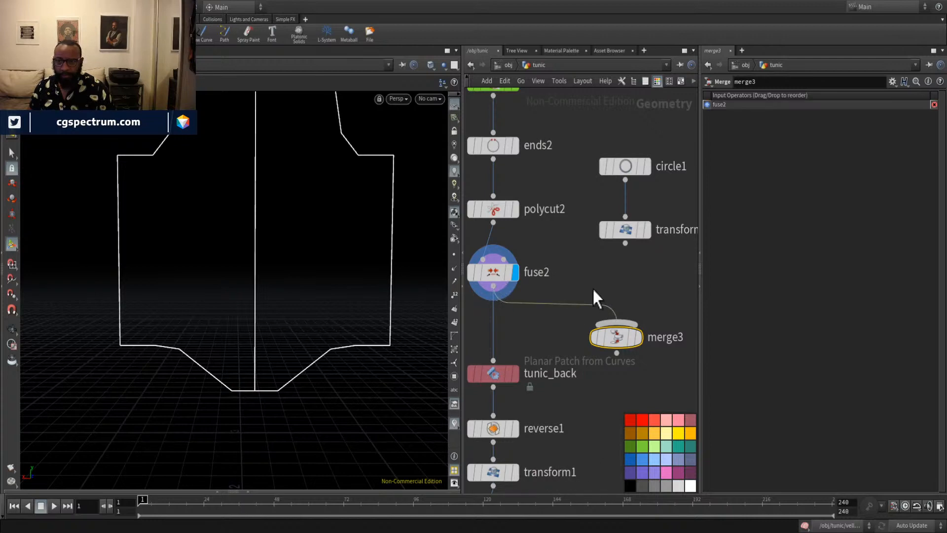
pyautogui.moveTo(625, 243); pyautogui.dragTo(619, 323)
# Feed the merged curves into tunic_back, display that node and inspect its patch mesh up close.
pyautogui.click(616, 353)
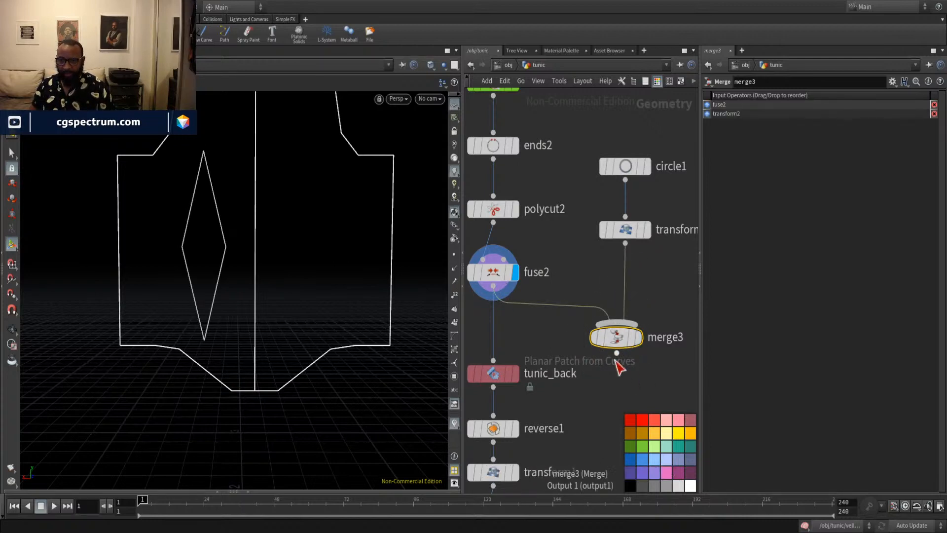
pyautogui.click(493, 360)
pyautogui.click(517, 374)
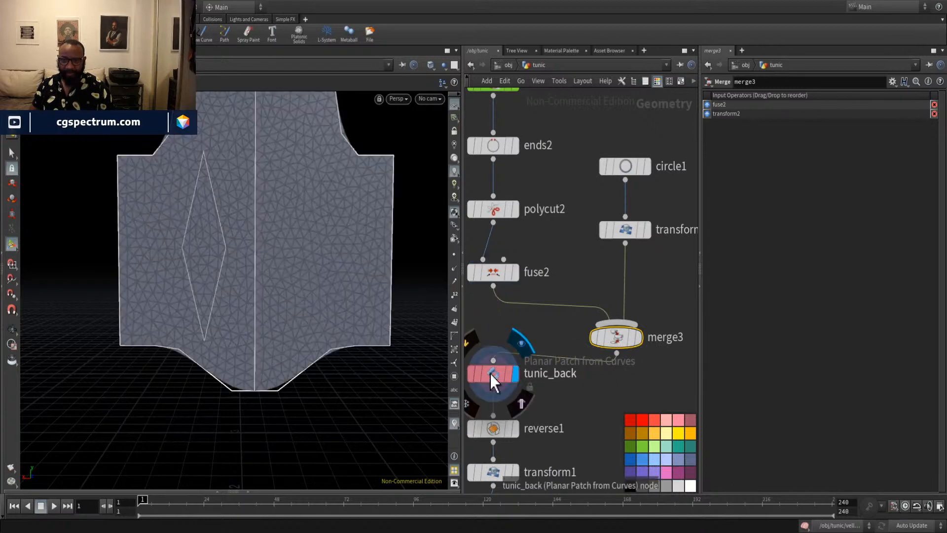
pyautogui.click(487, 377)
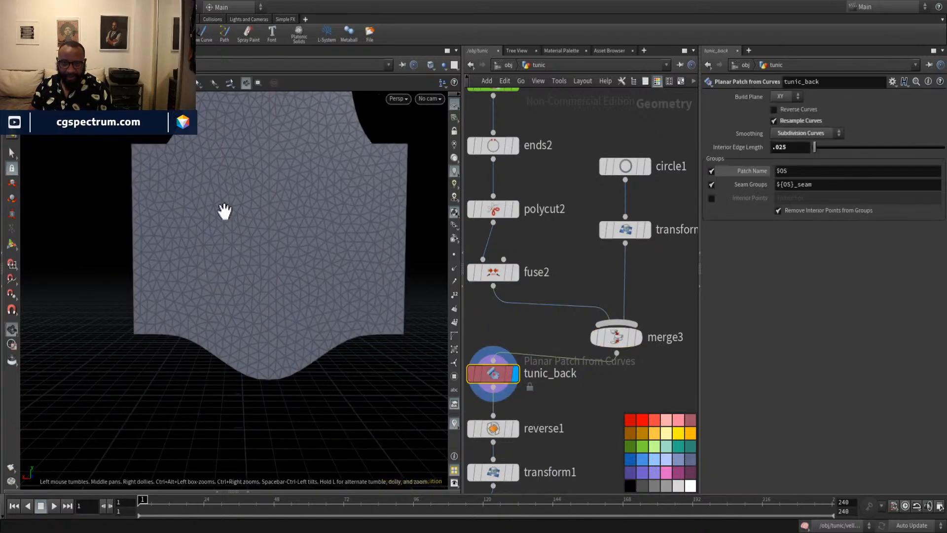
pyautogui.scroll(10, 264, 270)
pyautogui.scroll(3, 303, 302)
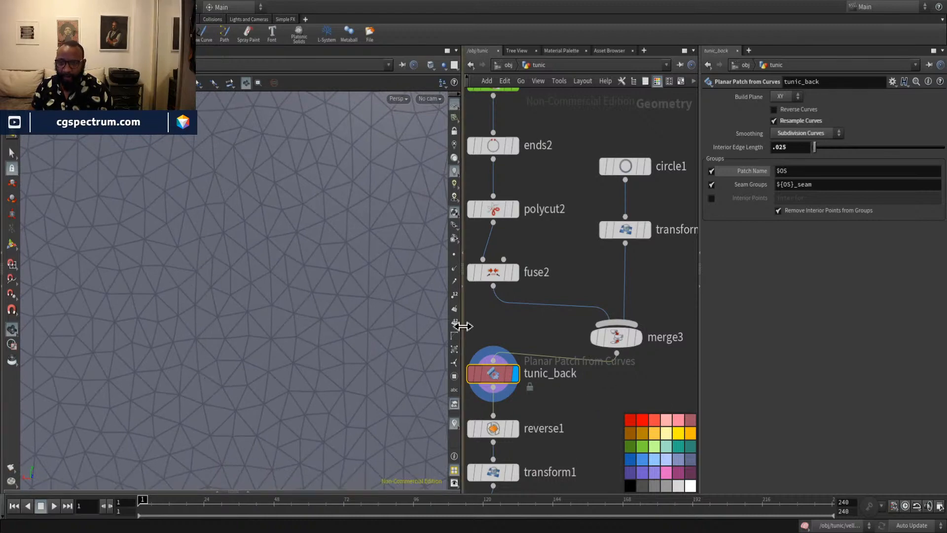
pyautogui.scroll(-10, 296, 232)
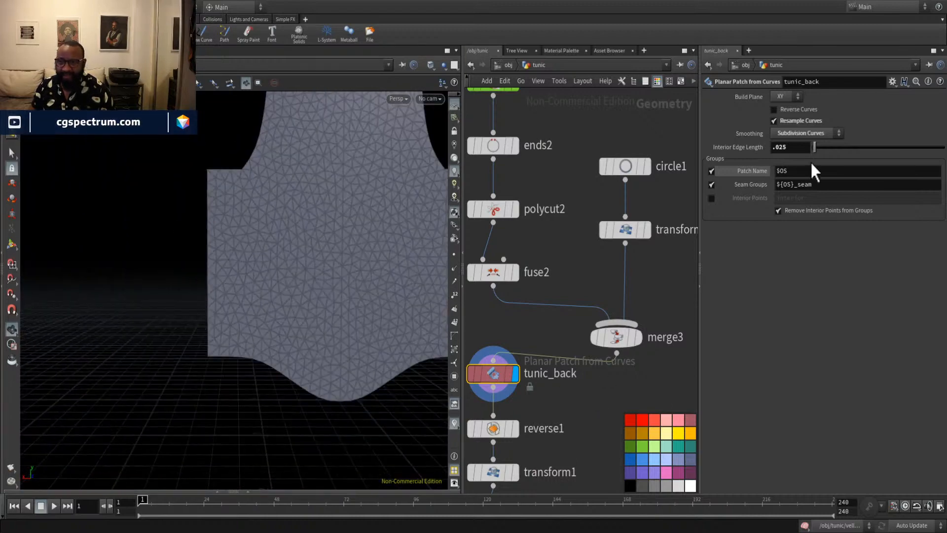
# Try tunic_back with Resample Curves off, restore the option and look over the whole back panel.
pyautogui.click(774, 120)
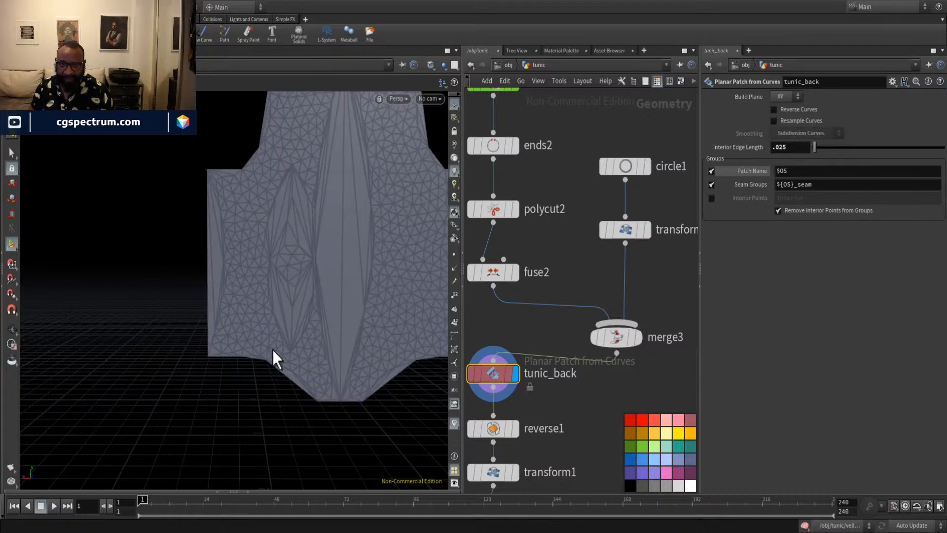
pyautogui.click(786, 123)
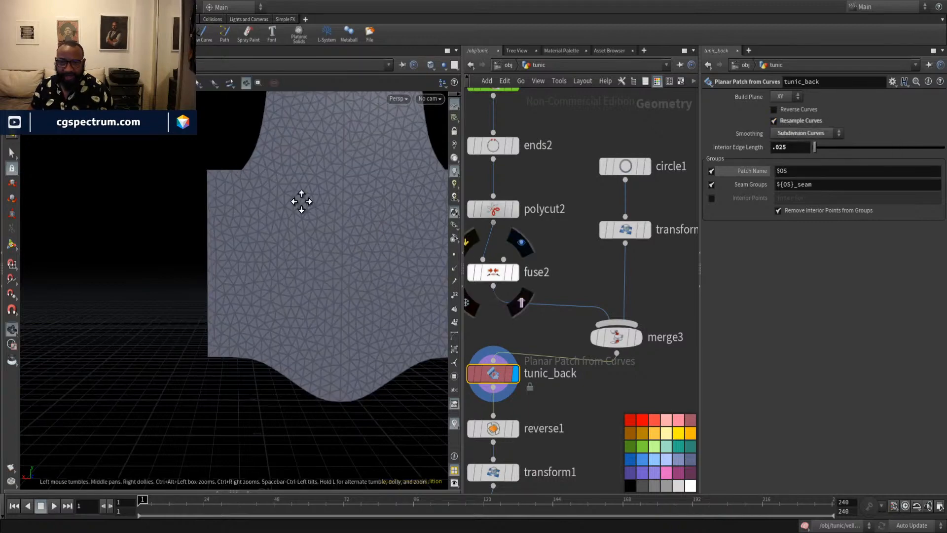
pyautogui.scroll(-5, 276, 163)
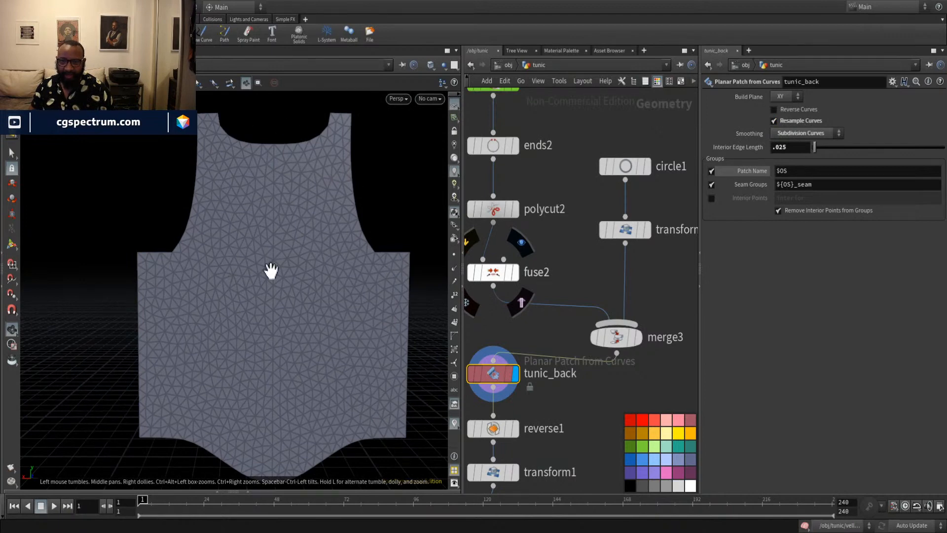
pyautogui.moveTo(377, 321); pyautogui.dragTo(363, 421, button='middle')
pyautogui.scroll(-1, 363, 421)
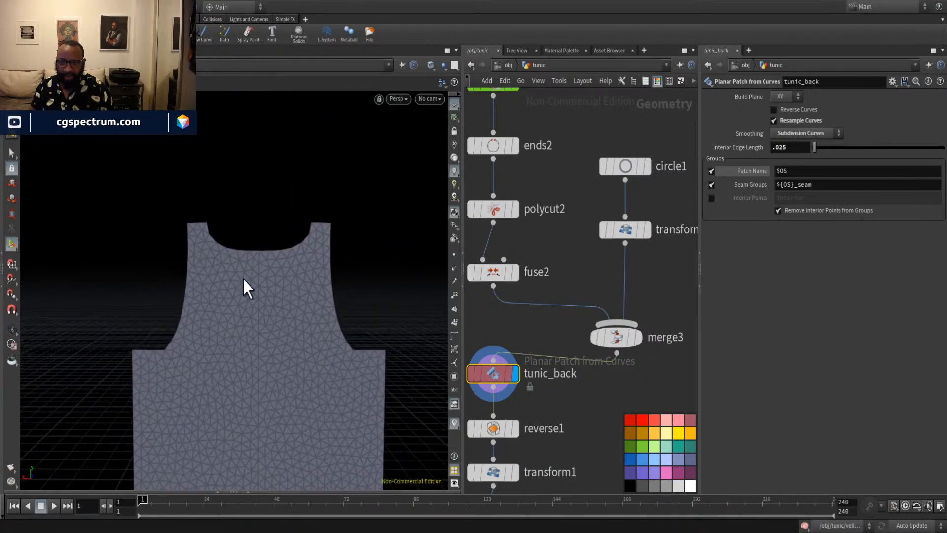
# Insert a Convert Line node between transform2 and merge3, and check the tunic_back mesh for the diamond.
pyautogui.click(623, 344)
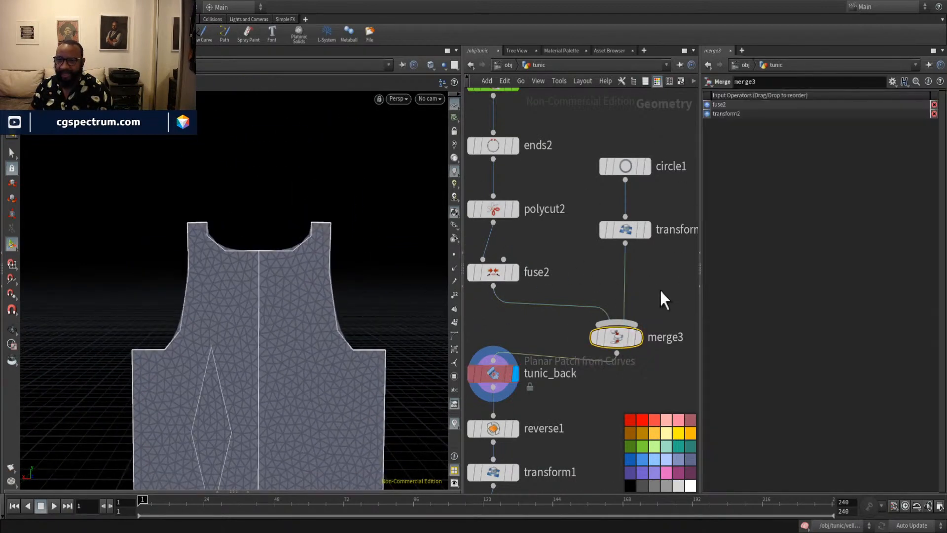
pyautogui.moveTo(659, 288); pyautogui.dragTo(638, 227, button='middle')
pyautogui.click(638, 228)
pyautogui.keyDown('alt'); pyautogui.moveTo(228, 409); pyautogui.dragTo(242, 337, button='middle'); pyautogui.keyUp('alt')
pyautogui.moveTo(633, 222); pyautogui.dragTo(651, 249, button='middle')
pyautogui.scroll(-2, 634, 244)
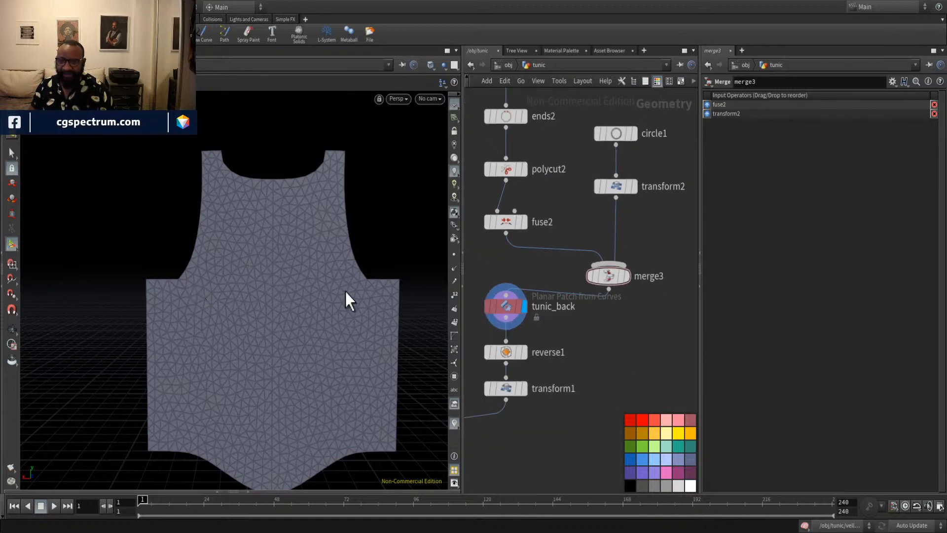
pyautogui.moveTo(633, 226); pyautogui.dragTo(623, 237, button='middle')
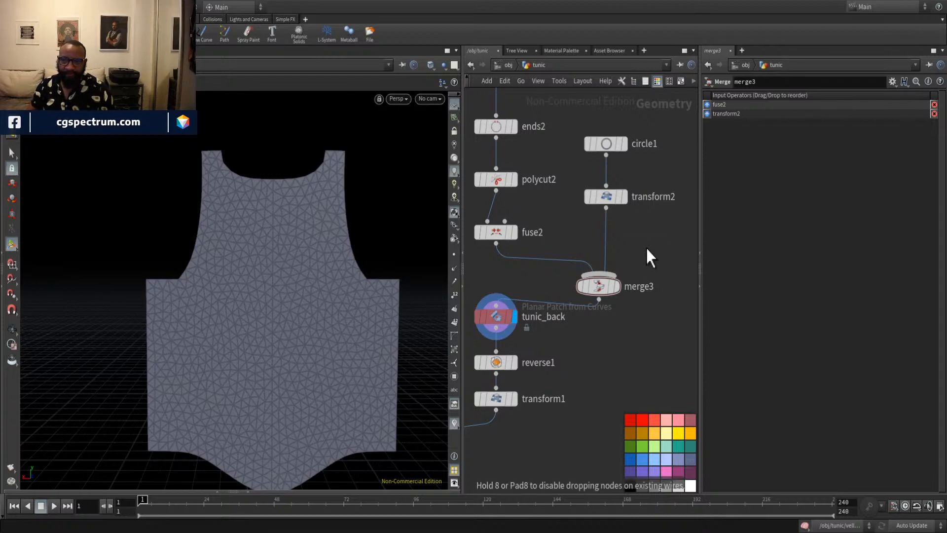
pyautogui.click(647, 246)
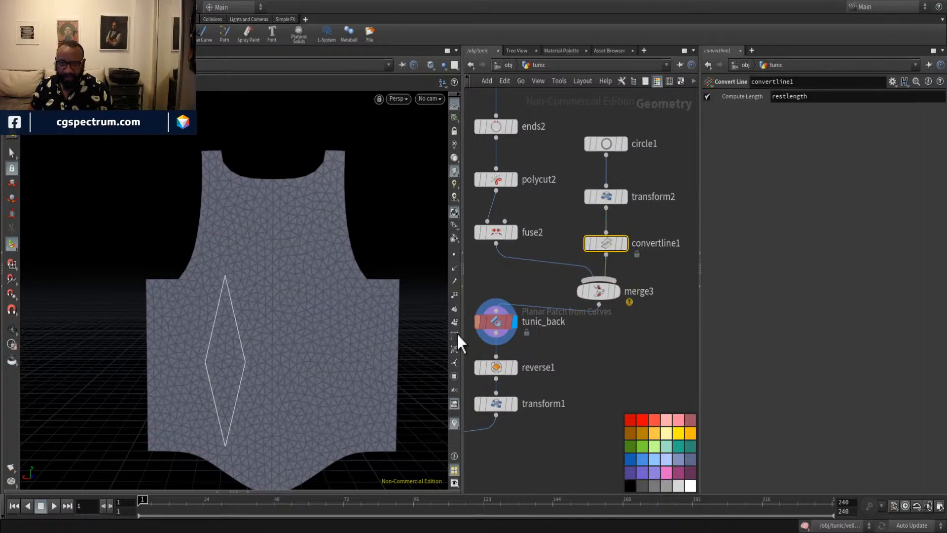
pyautogui.click(496, 321)
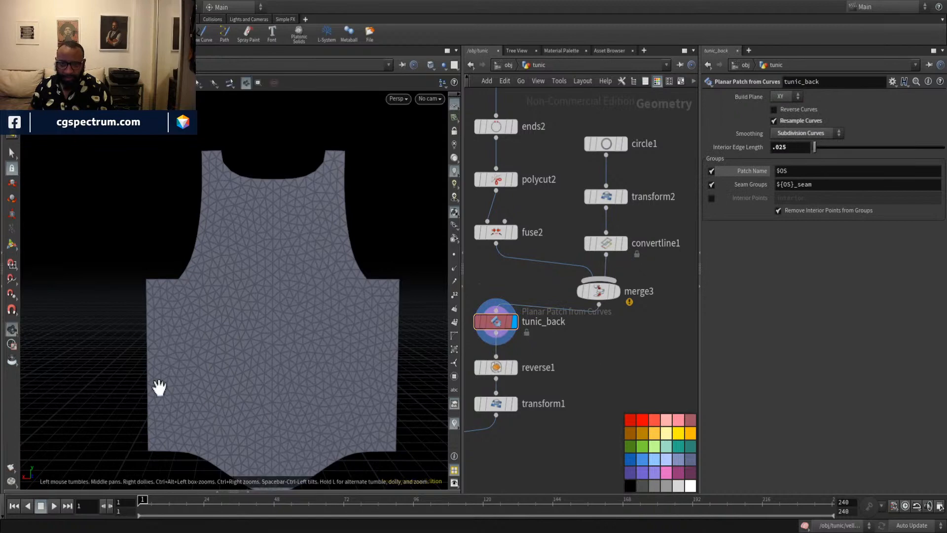
pyautogui.scroll(6, 360, 318)
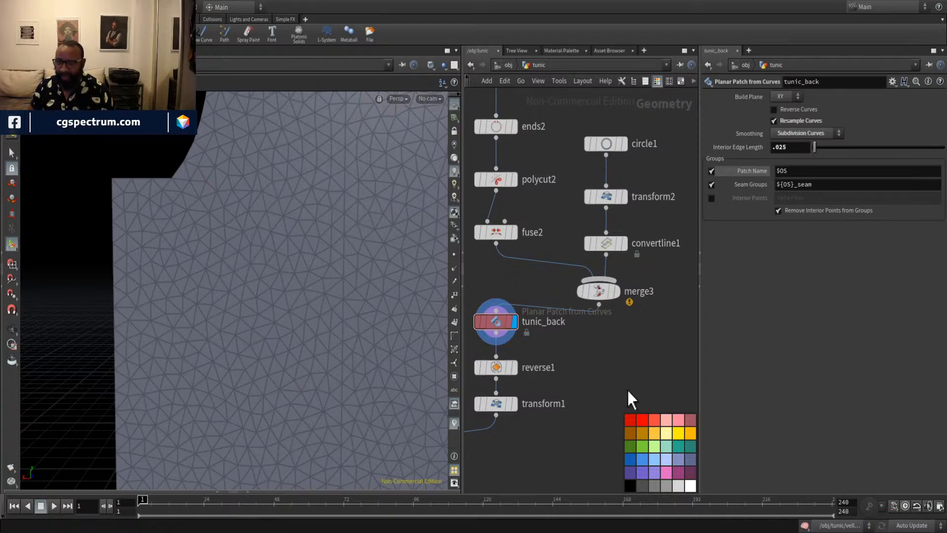
pyautogui.scroll(-3, 562, 419)
pyautogui.scroll(-5, 313, 317)
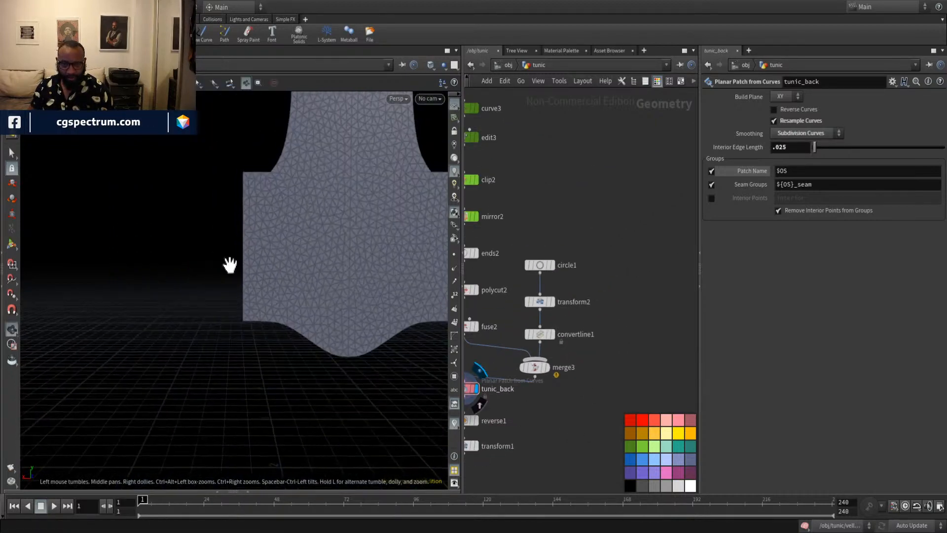
# Make room above merge3 and insert a Mirror node after convertline1 to copy the diamond across the centre line.
pyautogui.moveTo(551, 352); pyautogui.dragTo(570, 321, button='middle')
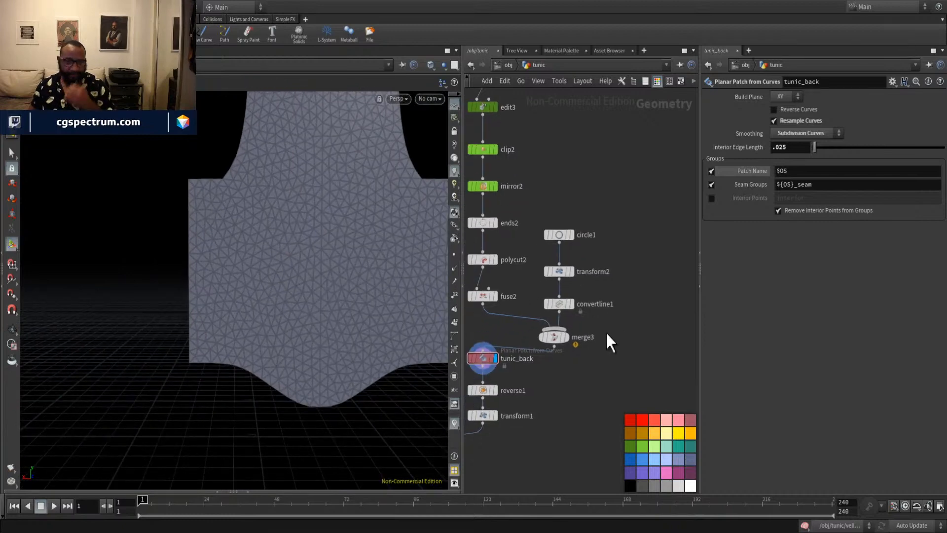
pyautogui.moveTo(628, 165); pyautogui.dragTo(558, 250)
pyautogui.scroll(3, 586, 314)
pyautogui.click(606, 304)
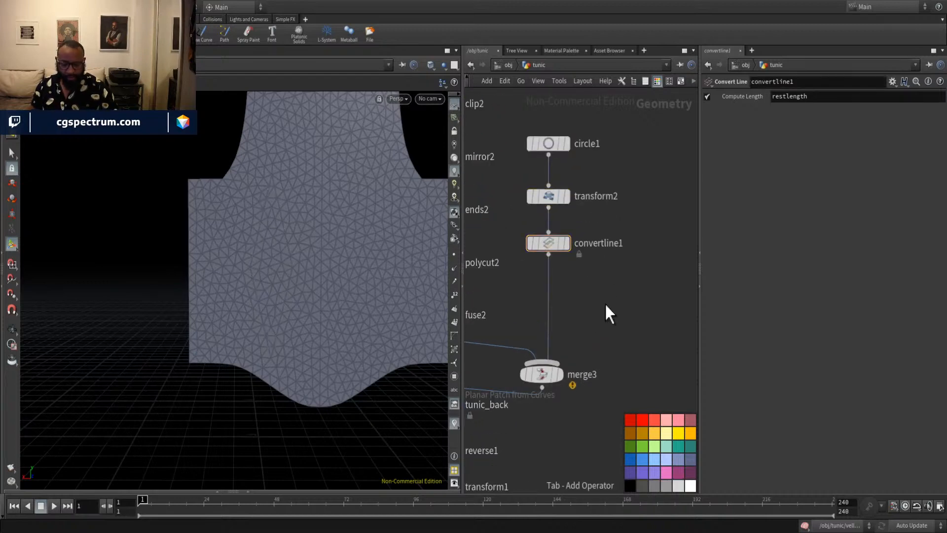
pyautogui.press('Tab')
pyautogui.write('mirror')
pyautogui.press('Return')
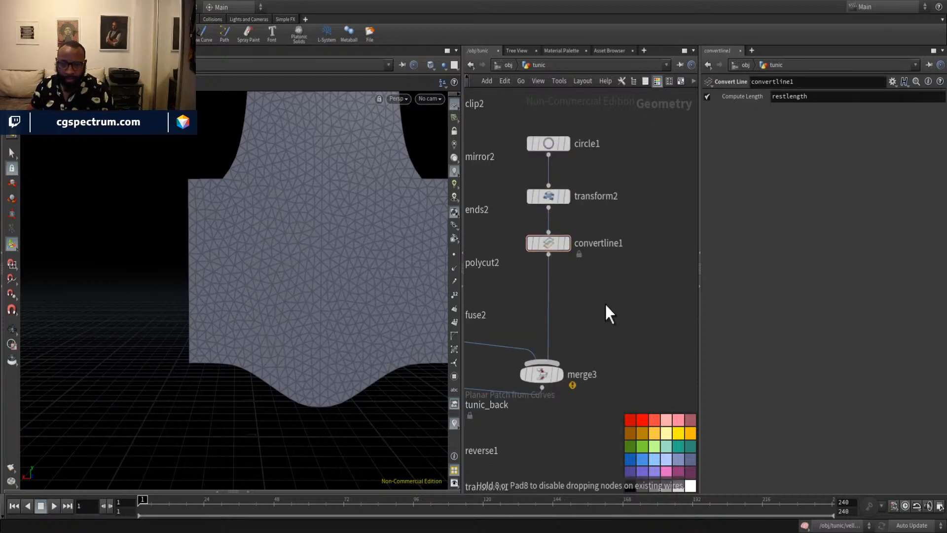
pyautogui.click(605, 302)
pyautogui.moveTo(605, 304); pyautogui.dragTo(547, 292)
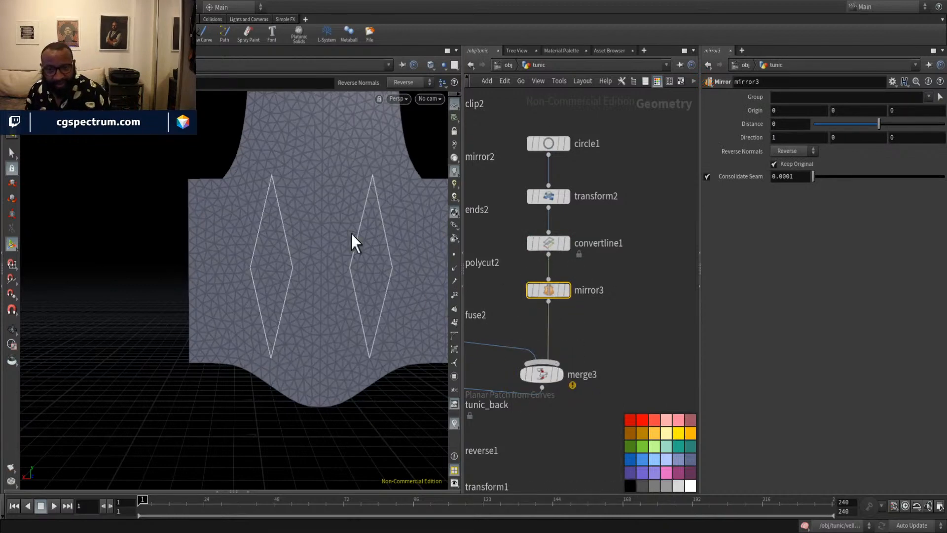
# Display merge3 and inspect both diamonds inside the back panel outline.
pyautogui.click(561, 381)
pyautogui.keyDown('alt'); pyautogui.moveTo(332, 250); pyautogui.dragTo(266, 334, button='middle'); pyautogui.keyUp('alt')
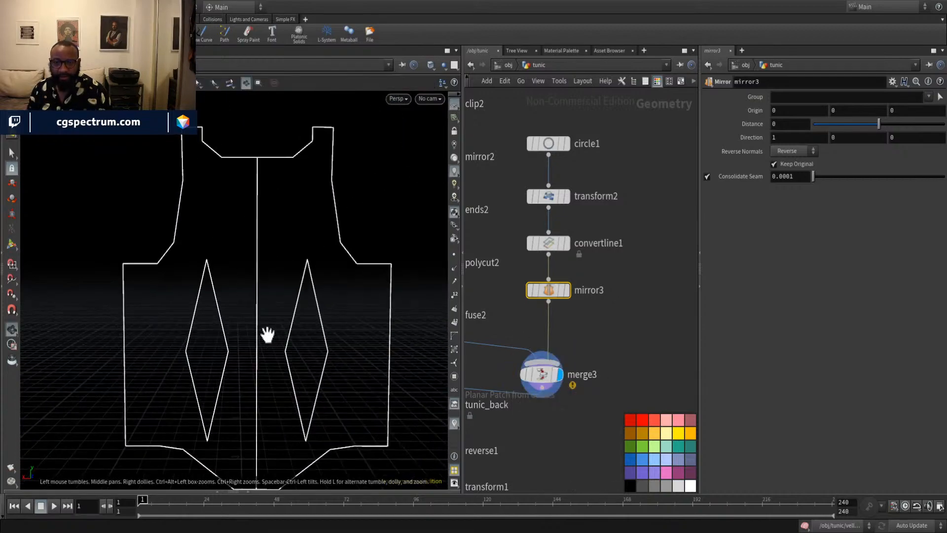
pyautogui.keyDown('alt'); pyautogui.moveTo(266, 334); pyautogui.dragTo(277, 325, button='right'); pyautogui.keyUp('alt')
pyautogui.keyDown('alt'); pyautogui.moveTo(277, 326); pyautogui.dragTo(342, 222, button='middle'); pyautogui.keyUp('alt')
pyautogui.moveTo(342, 222); pyautogui.dragTo(299, 326)
pyautogui.press('Return')
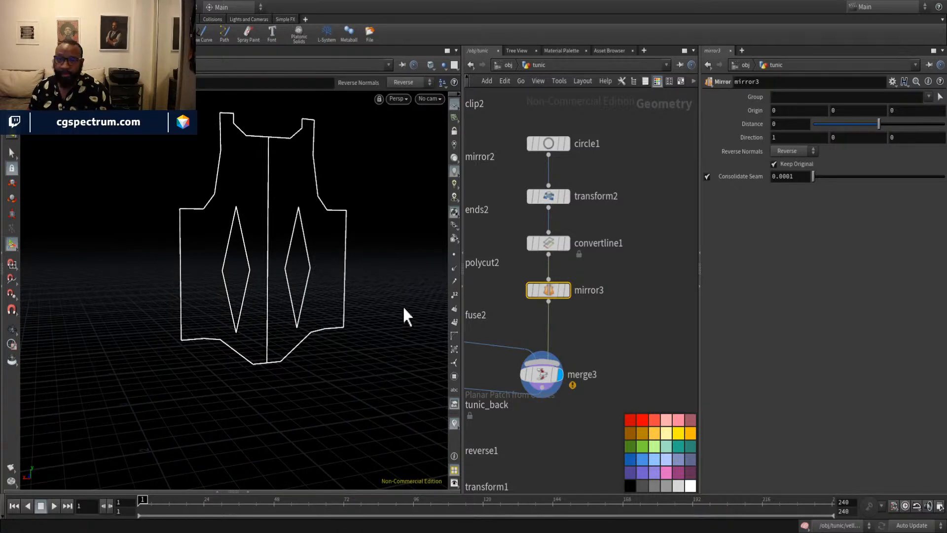
pyautogui.press('Escape')
pyautogui.moveTo(328, 218); pyautogui.dragTo(325, 249)
pyautogui.moveTo(464, 189); pyautogui.dragTo(540, 305, button='middle')
pyautogui.press('Return')
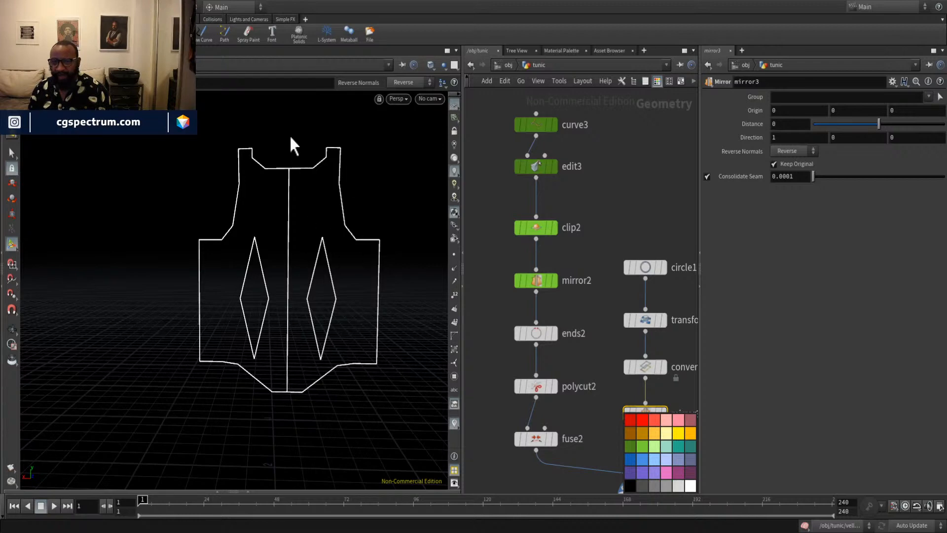
pyautogui.moveTo(377, 332); pyautogui.dragTo(324, 184, button='middle')
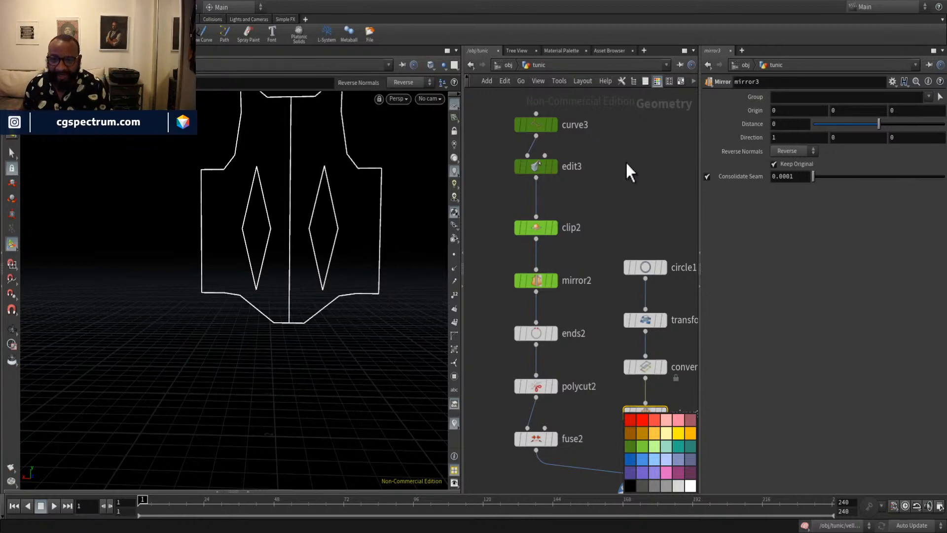
pyautogui.moveTo(609, 227); pyautogui.dragTo(616, 157, button='middle')
pyautogui.scroll(-5, 611, 195)
pyautogui.scroll(2, 606, 316)
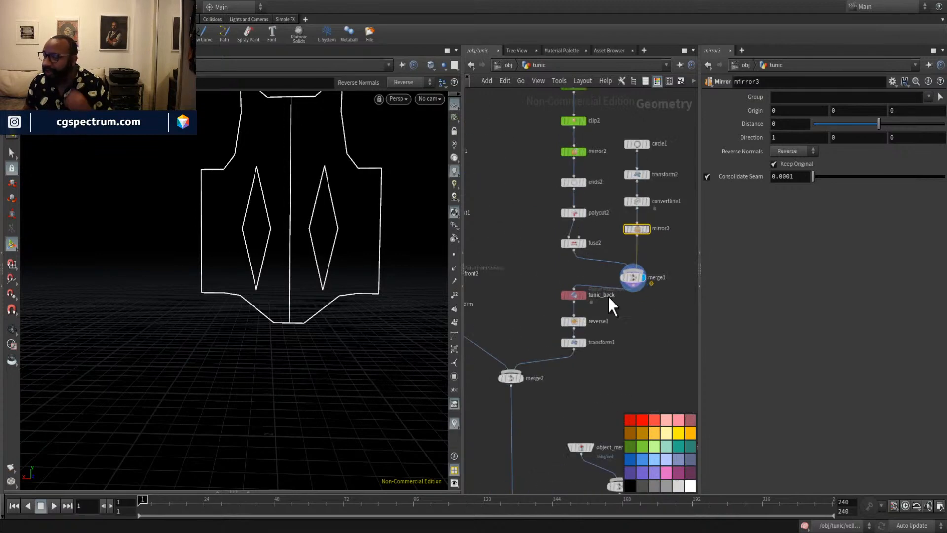
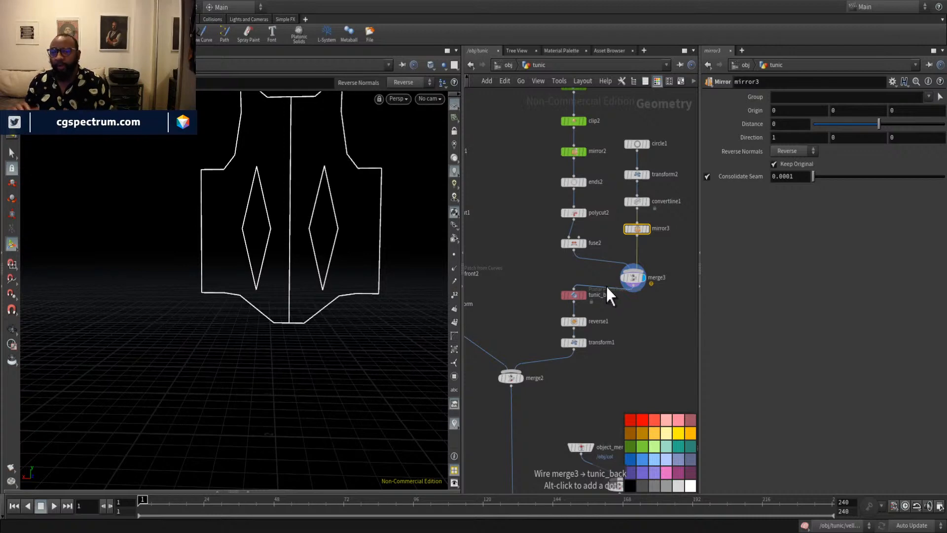
# Try moving transform2's diamond farther from the centre line, and undo the move.
pyautogui.click(637, 175)
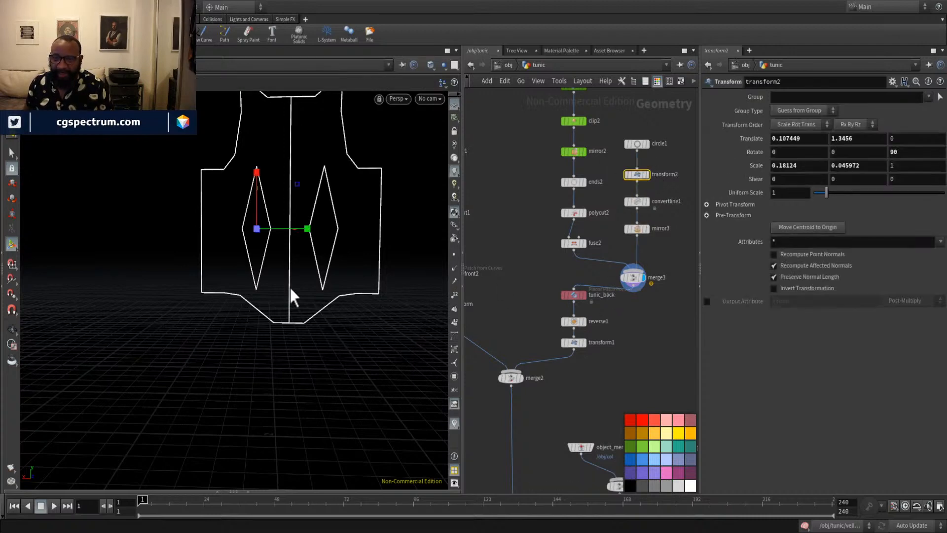
pyautogui.click(11, 183)
pyautogui.moveTo(297, 183); pyautogui.dragTo(288, 182)
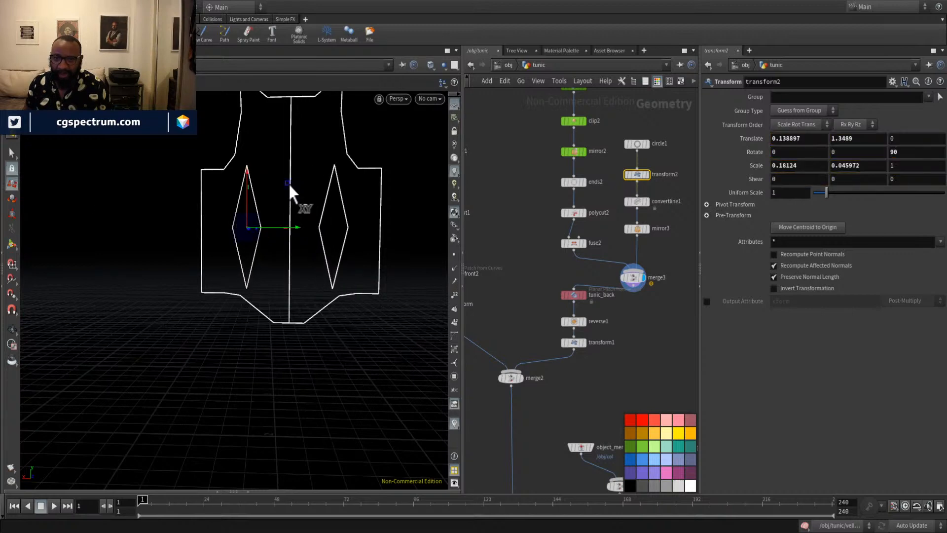
pyautogui.hotkey('ctrl', 'z')
# Wire fuse2 straight into tunic_back, reconnect merge3's output to tunic_back instead, and nudge the merge3 node.
pyautogui.moveTo(575, 250); pyautogui.dragTo(574, 290)
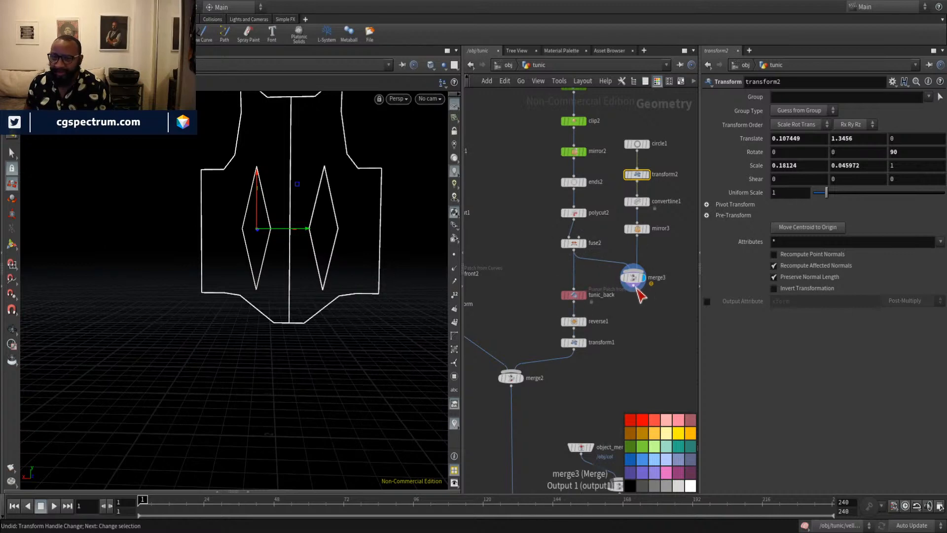
pyautogui.moveTo(634, 286); pyautogui.dragTo(573, 289)
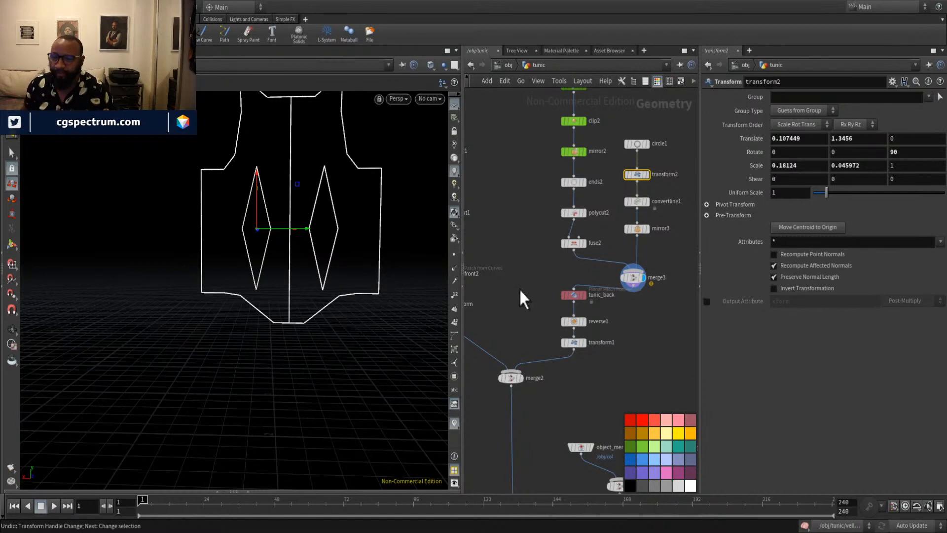
pyautogui.moveTo(666, 352); pyautogui.dragTo(638, 391, button='middle')
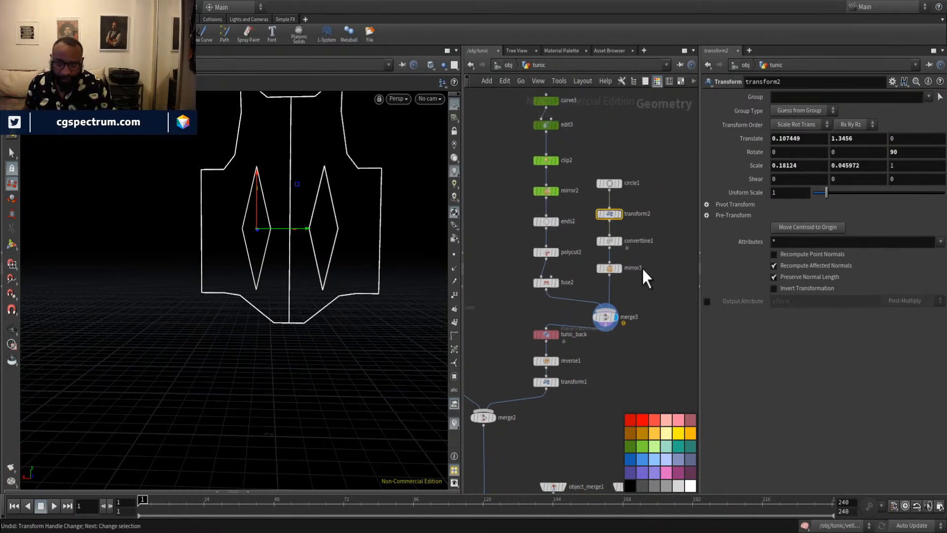
pyautogui.moveTo(606, 317)
pyautogui.mouseDown()
pyautogui.moveTo(577, 312)
pyautogui.moveTo(597, 323)
pyautogui.mouseUp()
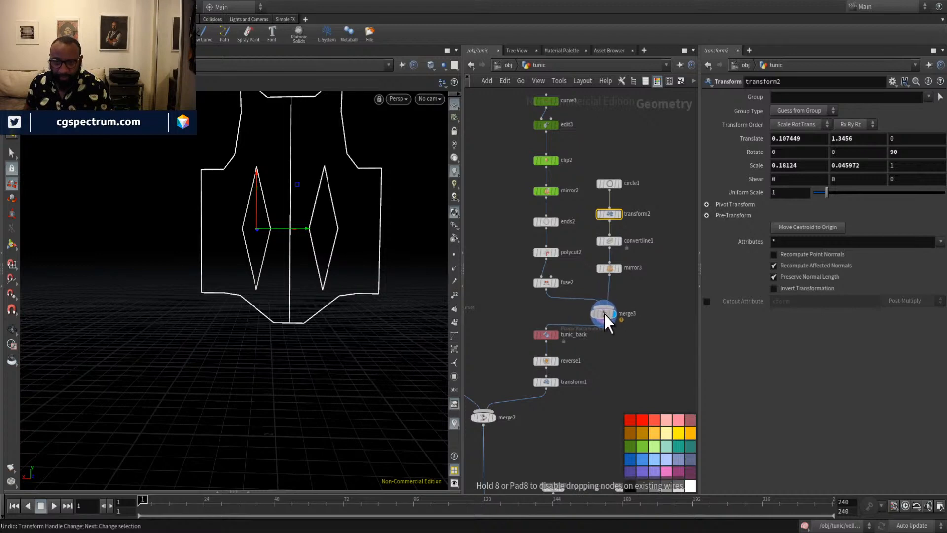
# Display tunic_back and examine the back panel mesh around the diamond outline.
pyautogui.click(557, 335)
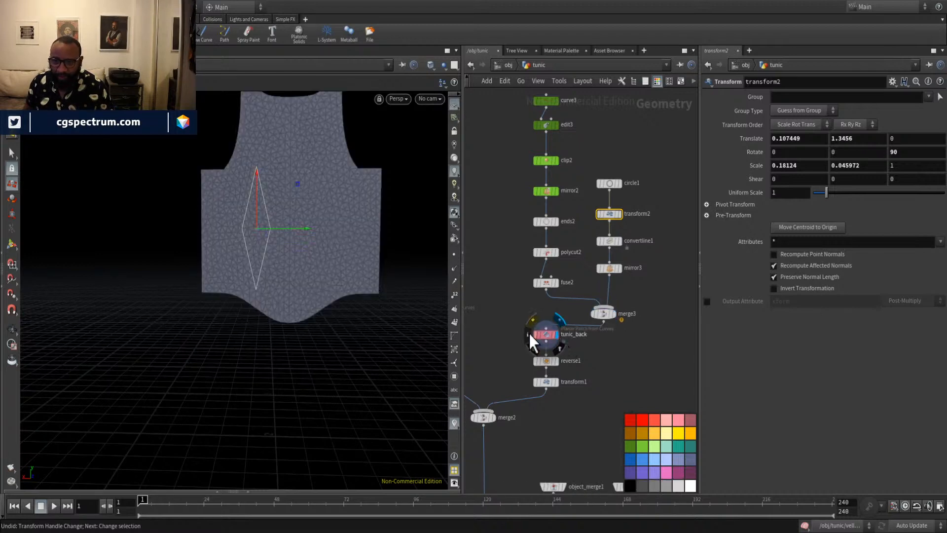
pyautogui.press('Escape')
pyautogui.moveTo(352, 225); pyautogui.dragTo(301, 286)
pyautogui.press('Return')
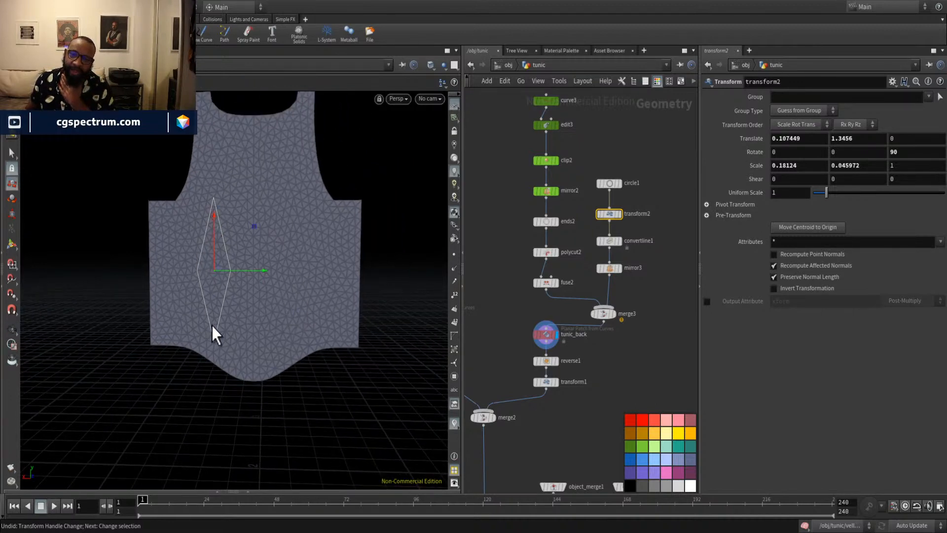
pyautogui.press('Escape')
pyautogui.moveTo(336, 339); pyautogui.dragTo(358, 291, button='middle')
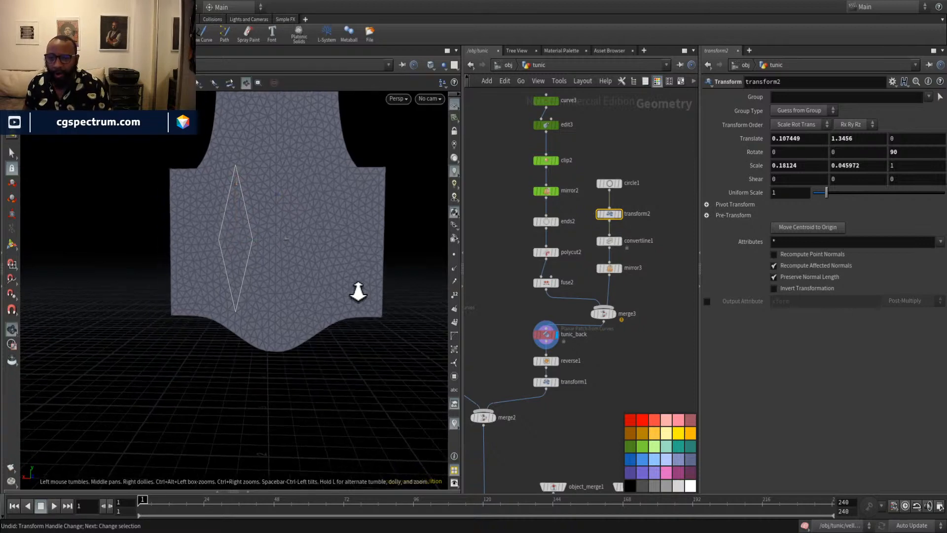
pyautogui.scroll(4, 359, 296)
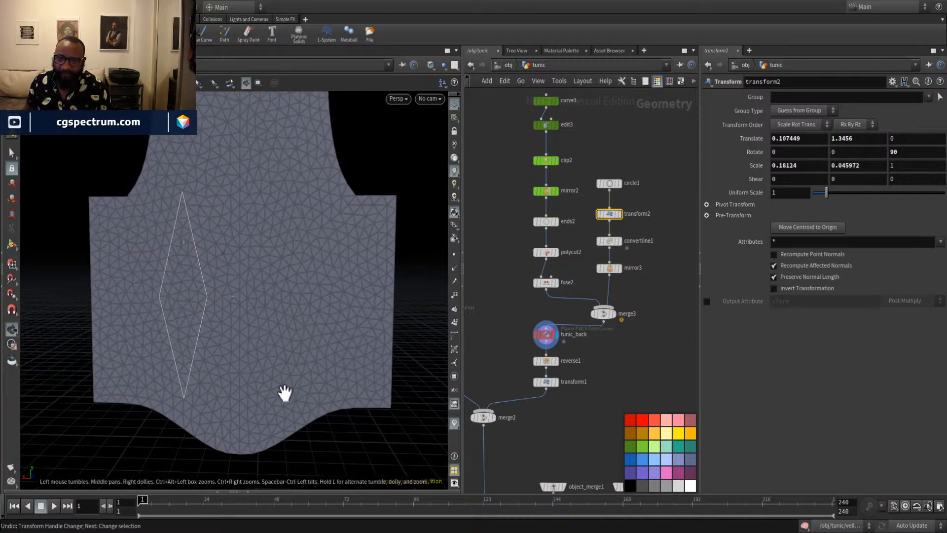
pyautogui.press('Return')
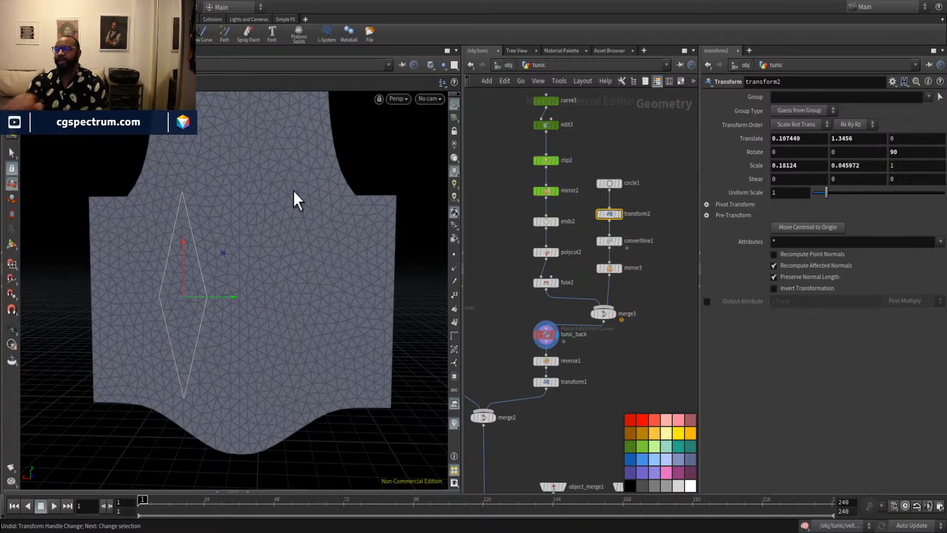
pyautogui.press('Escape')
pyautogui.moveTo(306, 190); pyautogui.dragTo(321, 134, button='middle')
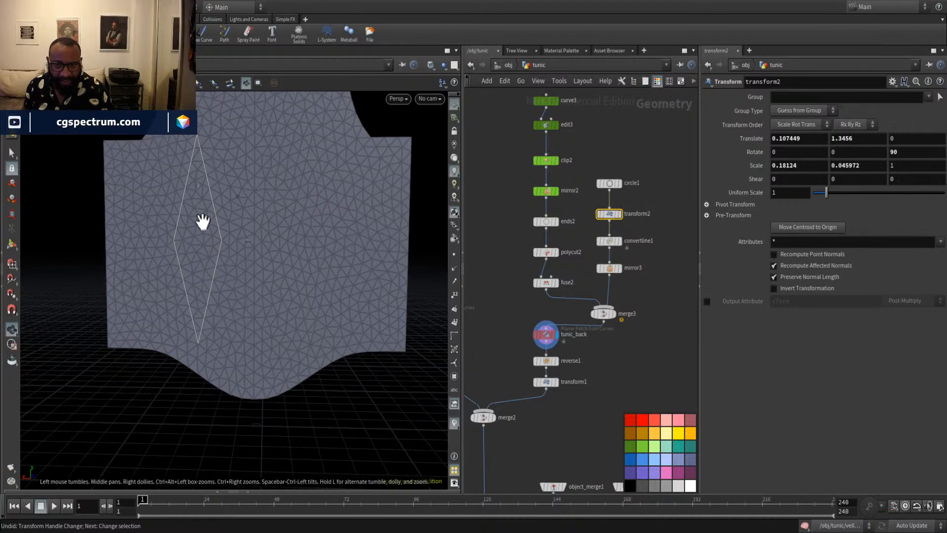
pyautogui.press('Return')
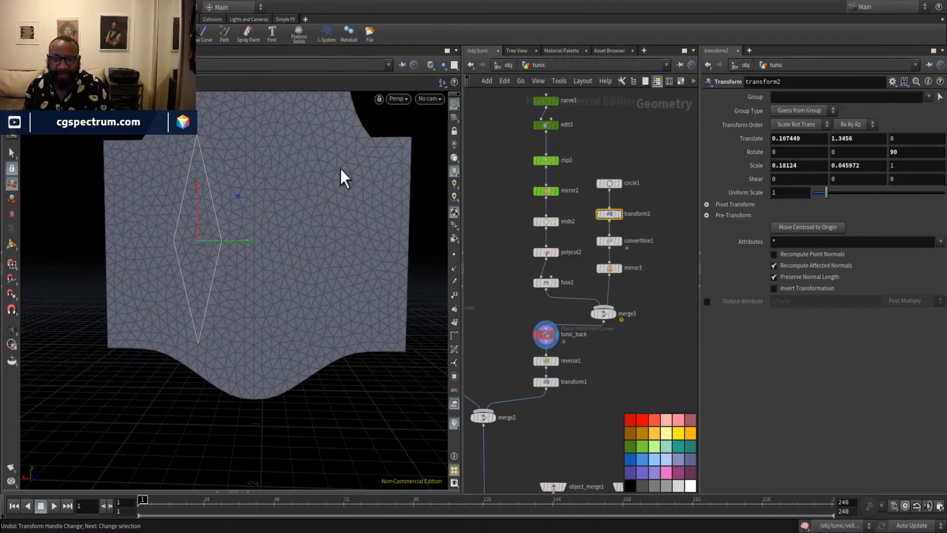
# Display merge3 and examine the two diamonds and the back panel outline from the front and at an angle.
pyautogui.click(614, 314)
pyautogui.moveTo(619, 365); pyautogui.dragTo(569, 335, button='middle')
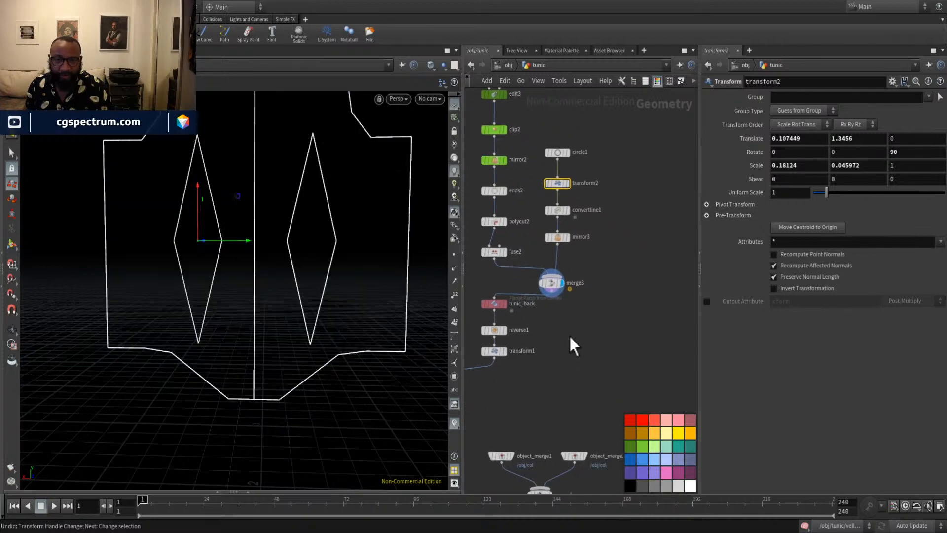
pyautogui.scroll(3, 567, 326)
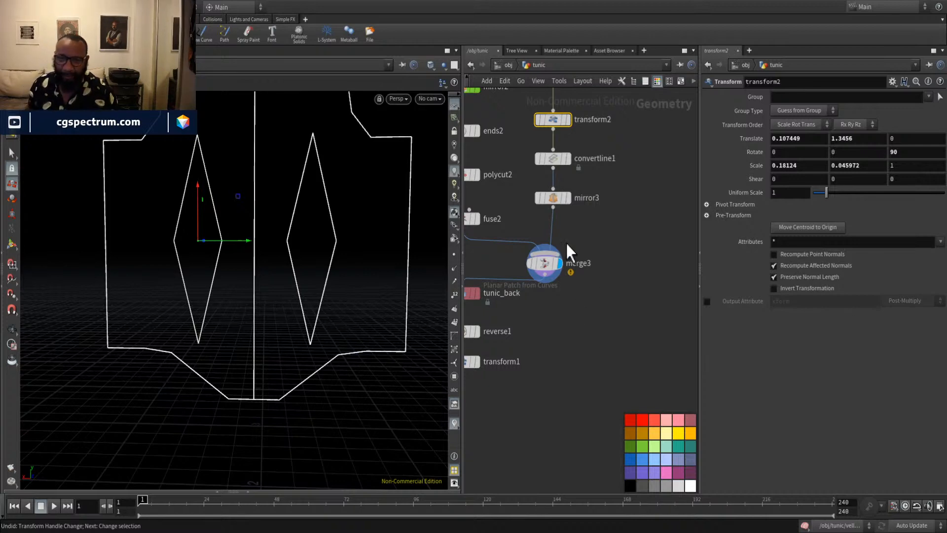
pyautogui.moveTo(582, 374); pyautogui.dragTo(652, 386, button='middle')
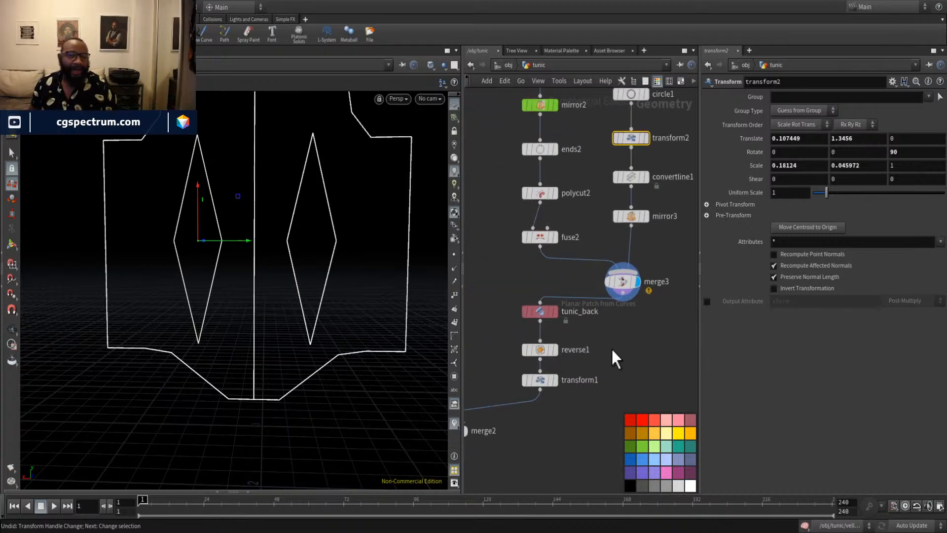
pyautogui.scroll(-2, 620, 330)
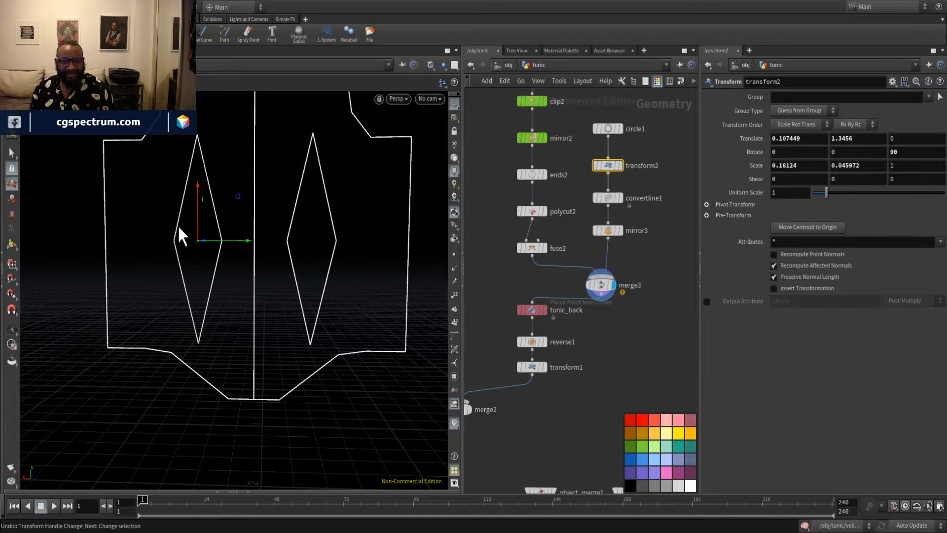
pyautogui.moveTo(278, 279); pyautogui.dragTo(326, 280, button='middle')
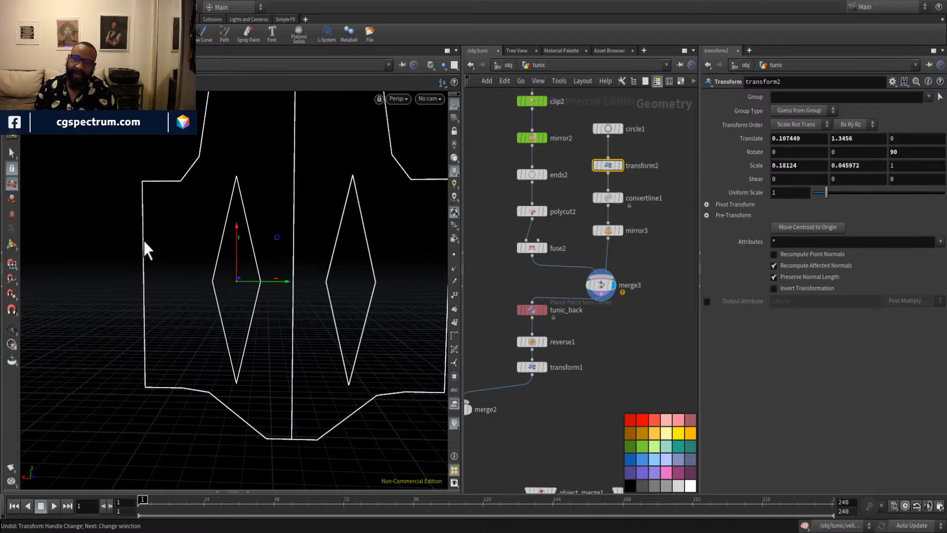
pyautogui.moveTo(598, 316); pyautogui.dragTo(524, 294, button='middle')
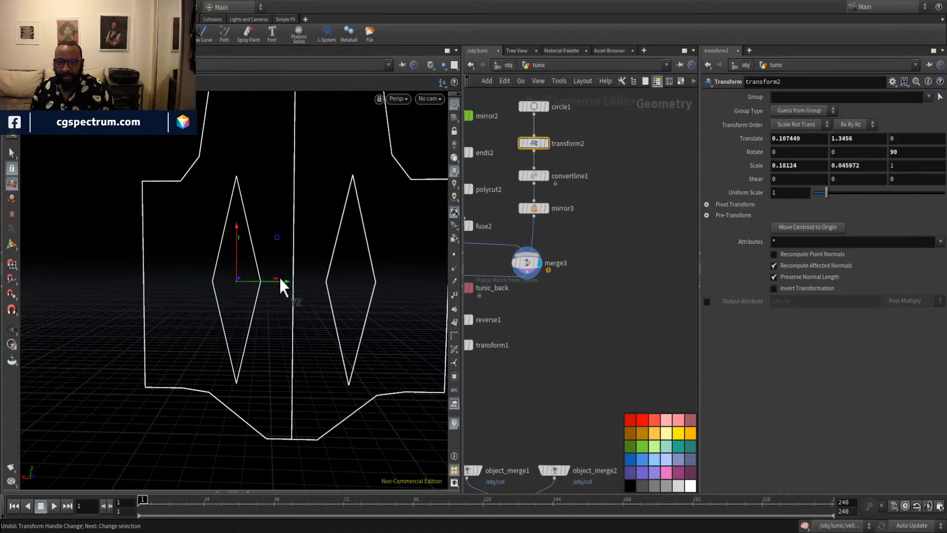
pyautogui.press('Escape')
pyautogui.moveTo(339, 247); pyautogui.dragTo(237, 316, button='right')
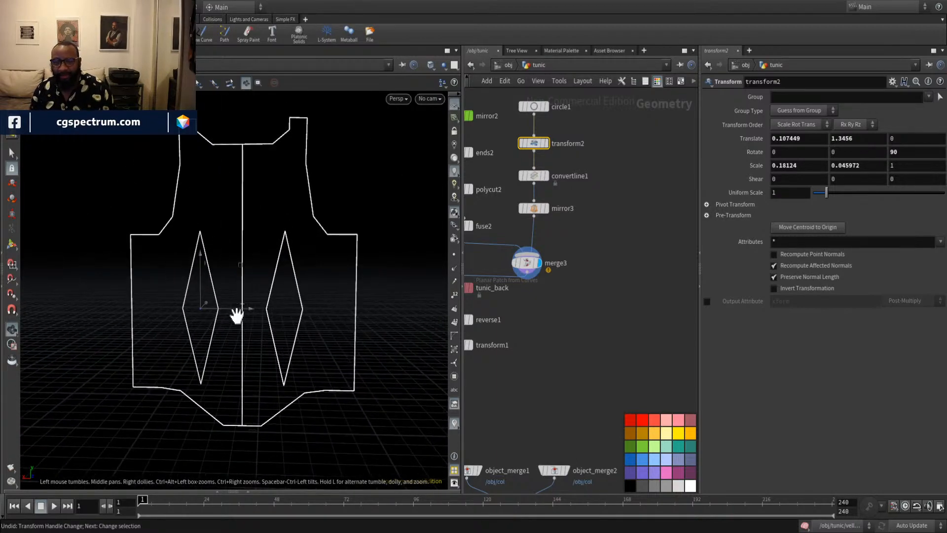
pyautogui.moveTo(237, 315)
pyautogui.mouseDown()
pyautogui.moveTo(135, 324)
pyautogui.moveTo(242, 321)
pyautogui.mouseUp()
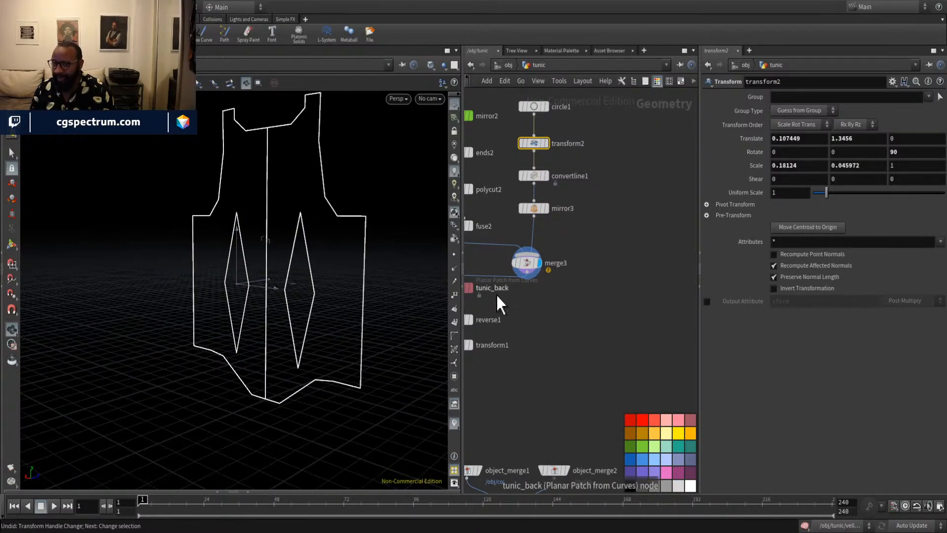
# Display tunic_back and select merge3 to compare its curves with the meshed back panel from an angle.
pyautogui.moveTo(499, 301); pyautogui.dragTo(587, 309, button='middle')
pyautogui.press('Return')
pyautogui.click(570, 286)
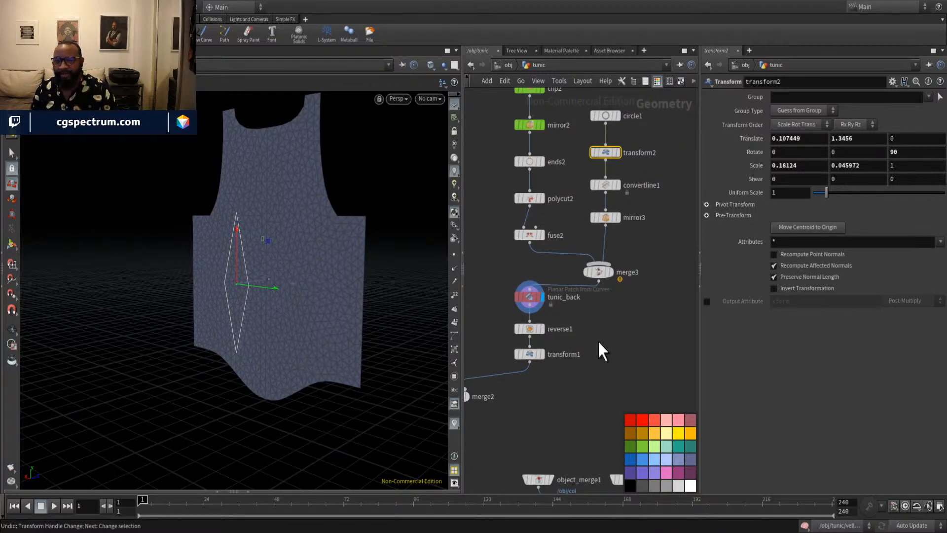
pyautogui.click(603, 272)
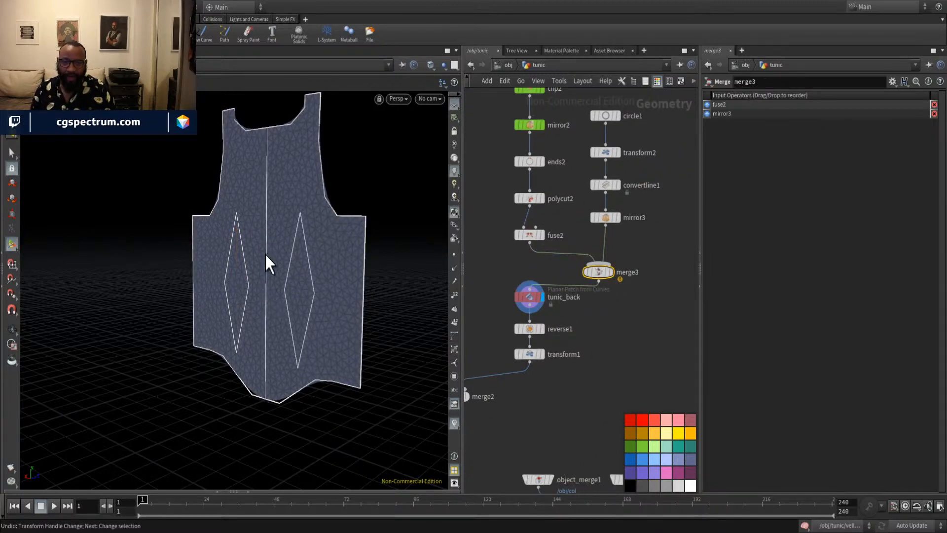
pyautogui.press('Escape')
pyautogui.moveTo(304, 306); pyautogui.dragTo(380, 306)
pyautogui.moveTo(662, 355); pyautogui.dragTo(624, 285, button='middle')
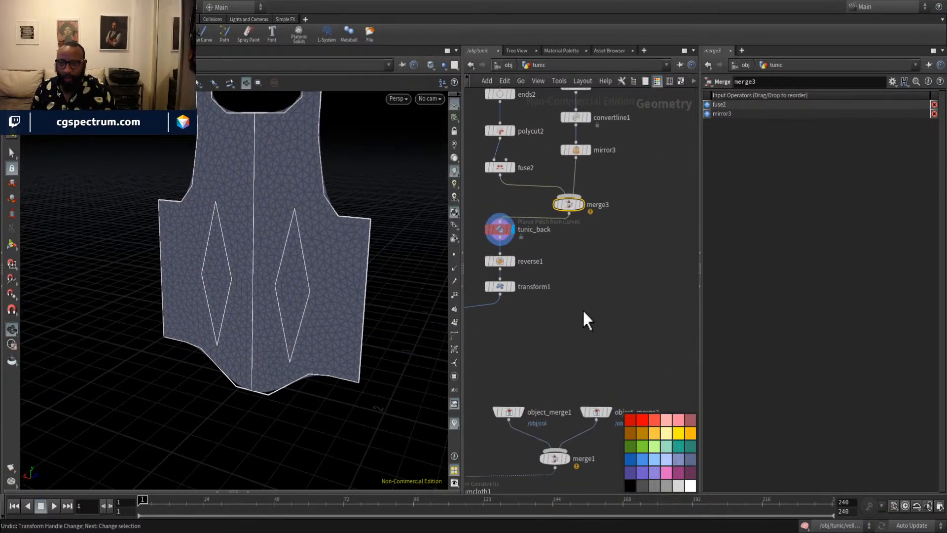
pyautogui.scroll(2, 599, 293)
pyautogui.scroll(-2, 592, 296)
pyautogui.press('Return')
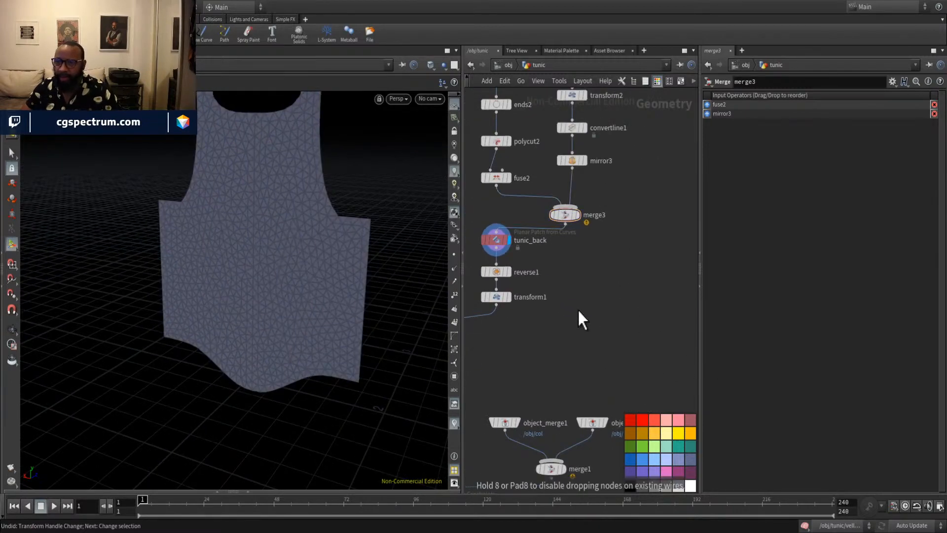
# Add an unconnected Winding Number node in the free space beside transform1.
pyautogui.click(578, 310)
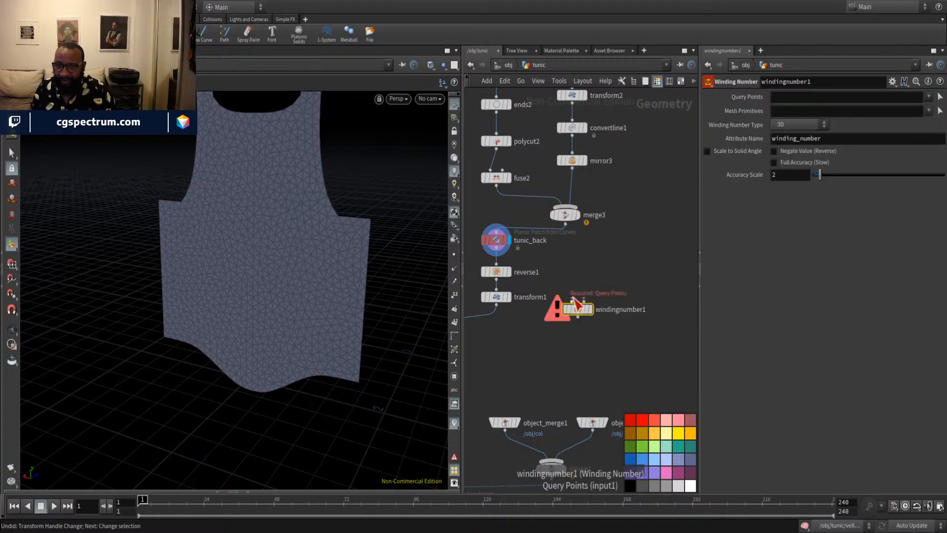
pyautogui.scroll(2, 576, 306)
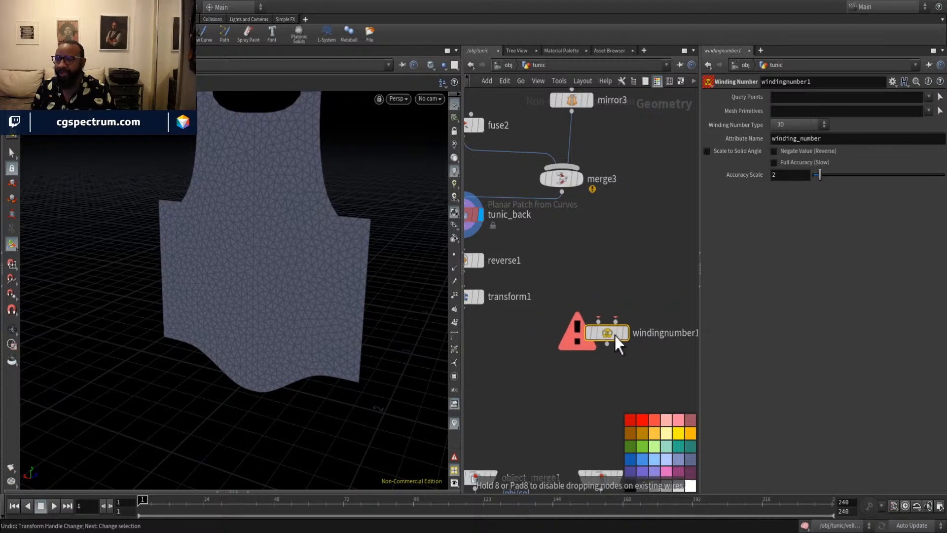
pyautogui.moveTo(523, 268); pyautogui.dragTo(535, 247, button='middle')
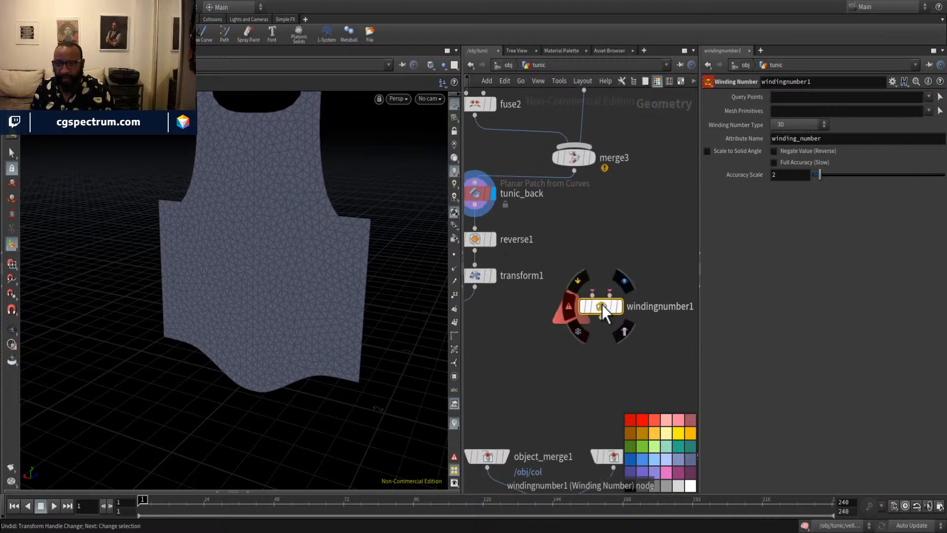
pyautogui.moveTo(602, 305); pyautogui.dragTo(620, 322)
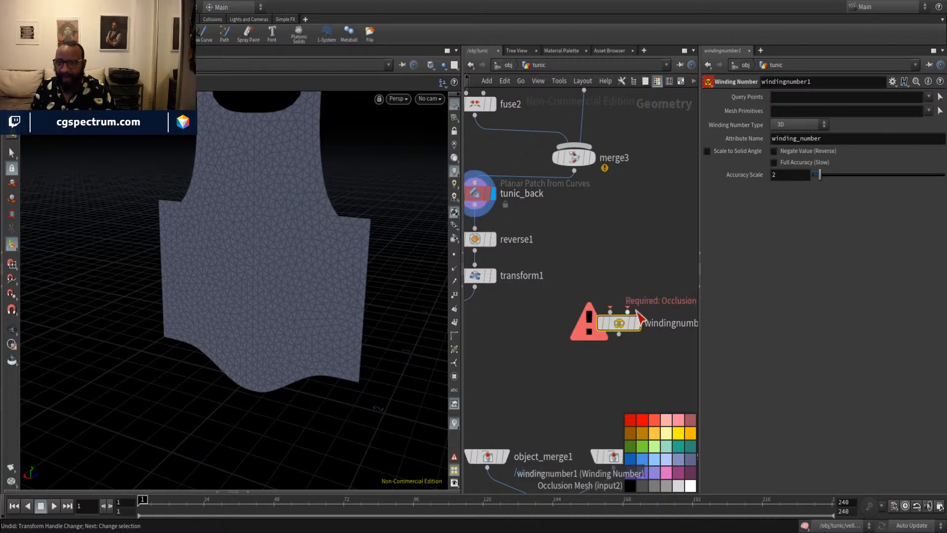
# Select and display merge3, and view its diamond curves up close.
pyautogui.moveTo(610, 165); pyautogui.dragTo(575, 247, button='middle')
pyautogui.click(587, 218)
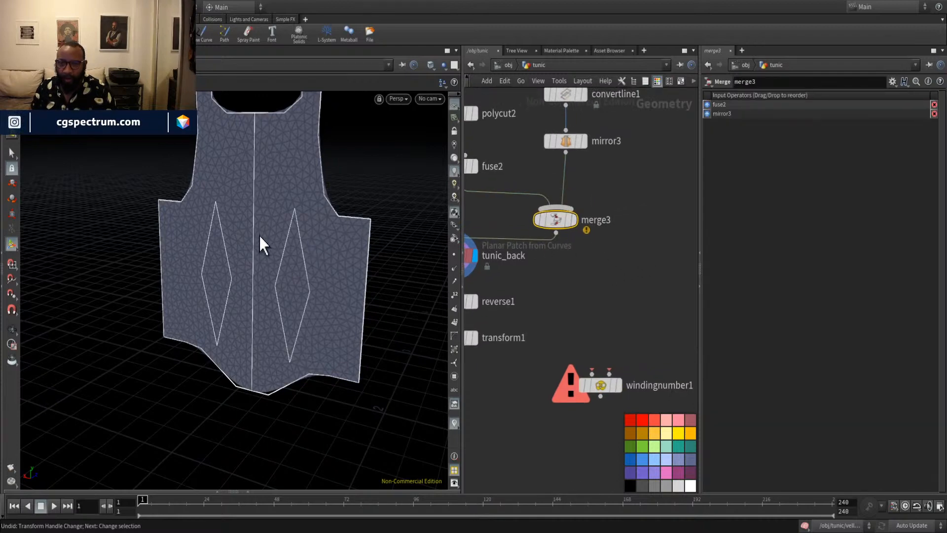
pyautogui.press('r')
pyautogui.scroll(3, 277, 261)
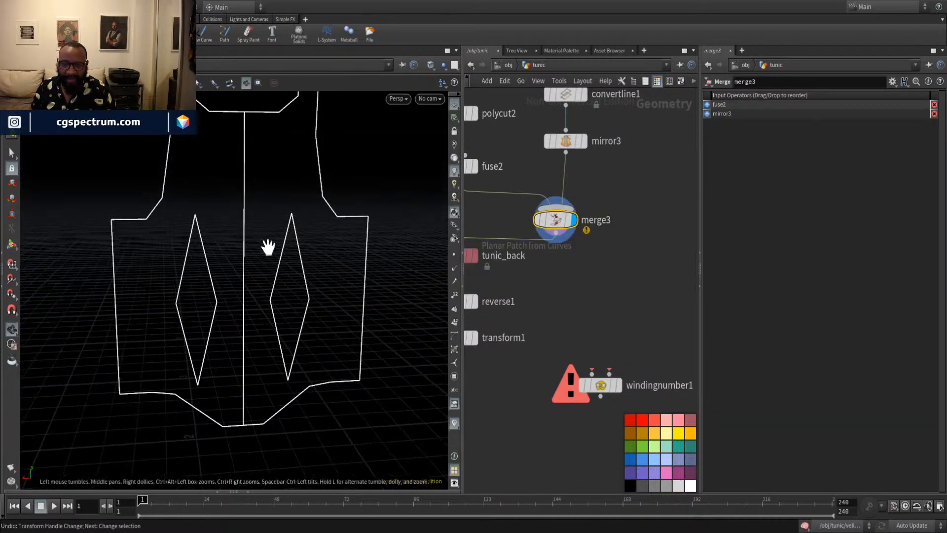
pyautogui.keyDown('alt'); pyautogui.moveTo(222, 251); pyautogui.dragTo(286, 256, button='middle'); pyautogui.keyUp('alt')
pyautogui.keyDown('alt'); pyautogui.moveTo(286, 256); pyautogui.dragTo(226, 242, button='right'); pyautogui.keyUp('alt')
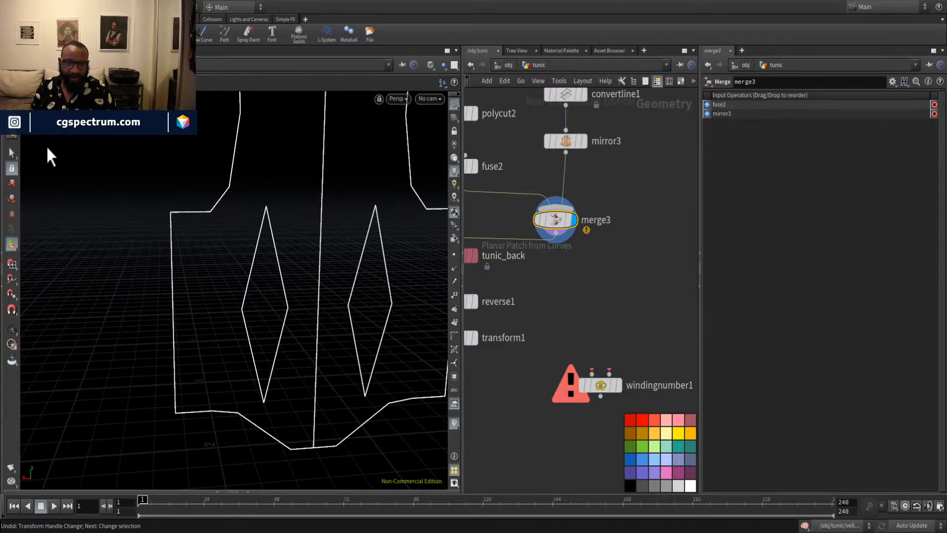
# Turn on group selection for merge3 and pick segments of one diamond and the hem to check how the curves are split.
pyautogui.press('9')
pyautogui.click(12, 153)
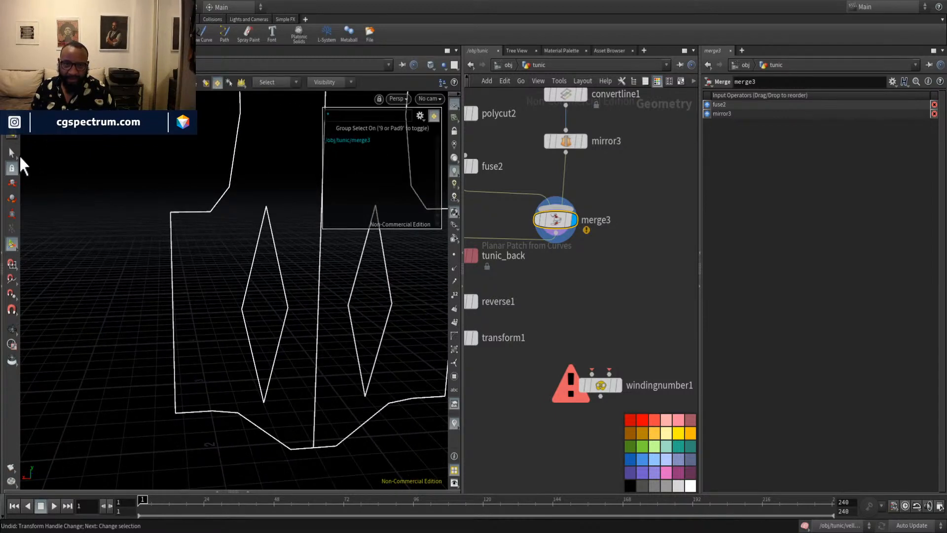
pyautogui.click(253, 268)
pyautogui.click(278, 262)
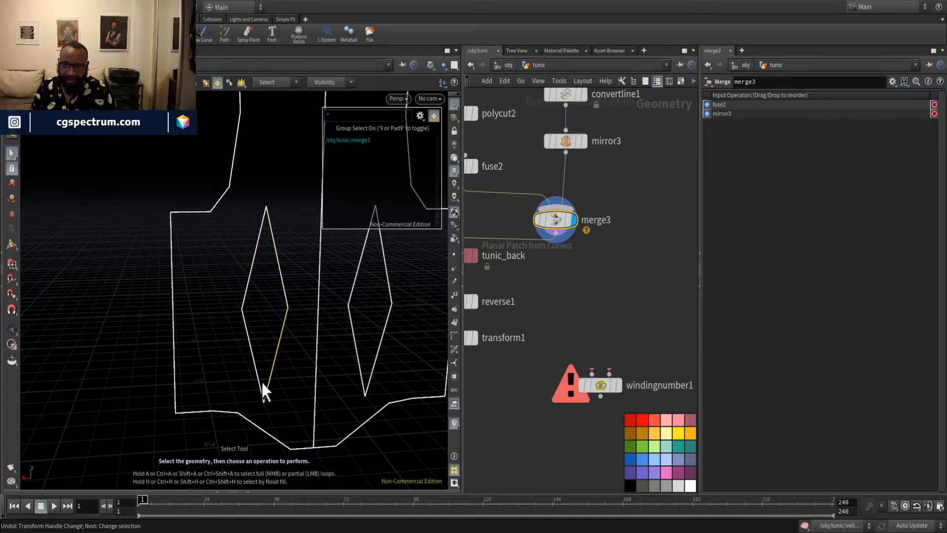
pyautogui.click(206, 412)
pyautogui.scroll(-4, 254, 355)
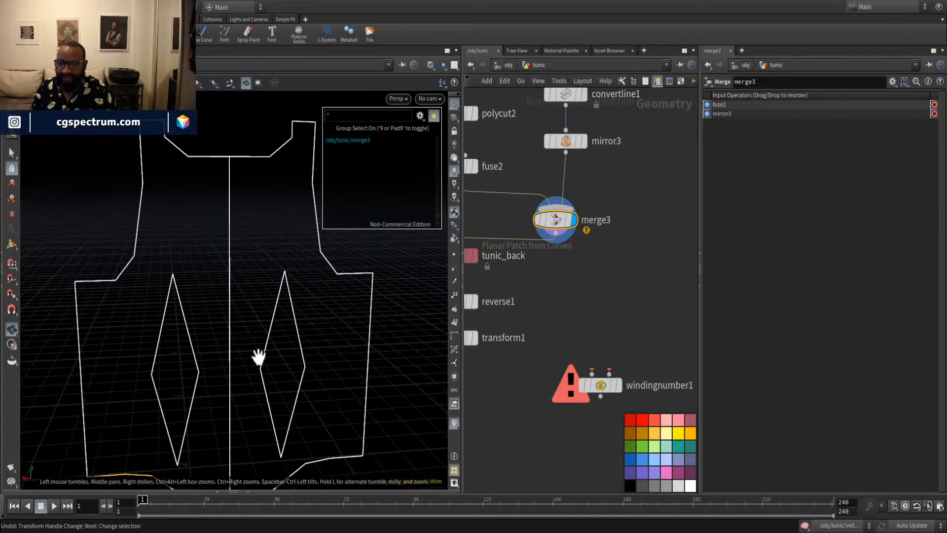
# Pick an edge of the other diamond and the hem curve in merge3 to examine where the outlines are split.
pyautogui.scroll(5, 247, 270)
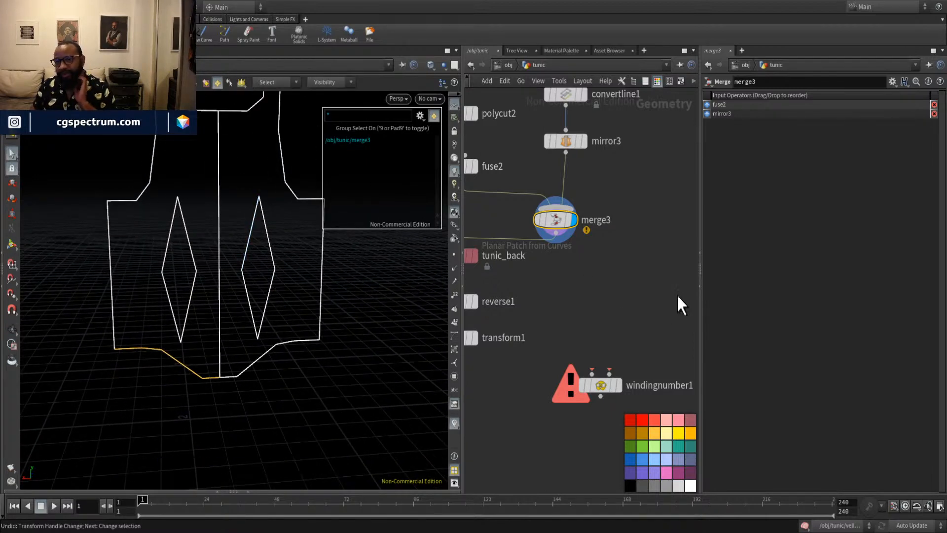
pyautogui.scroll(2, 276, 296)
pyautogui.click(275, 247)
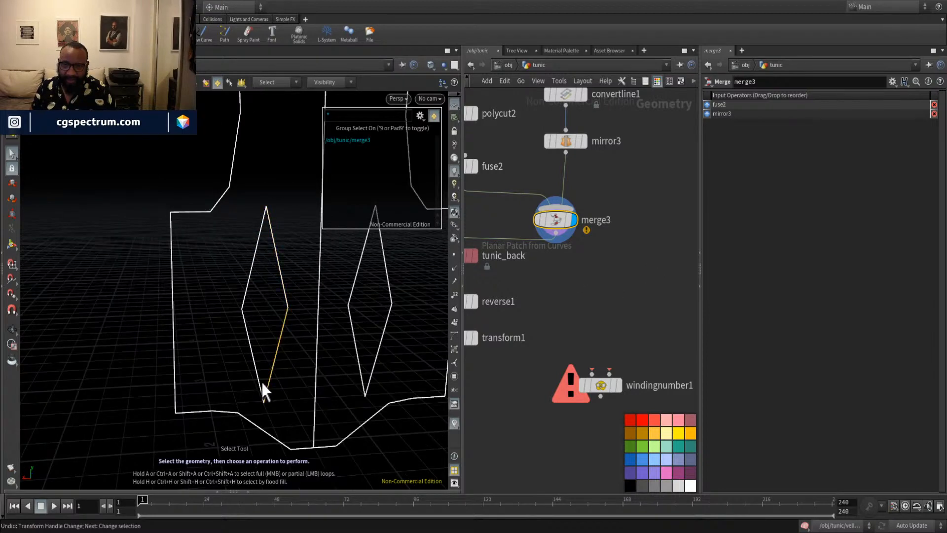
pyautogui.click(209, 411)
pyautogui.scroll(-4, 254, 360)
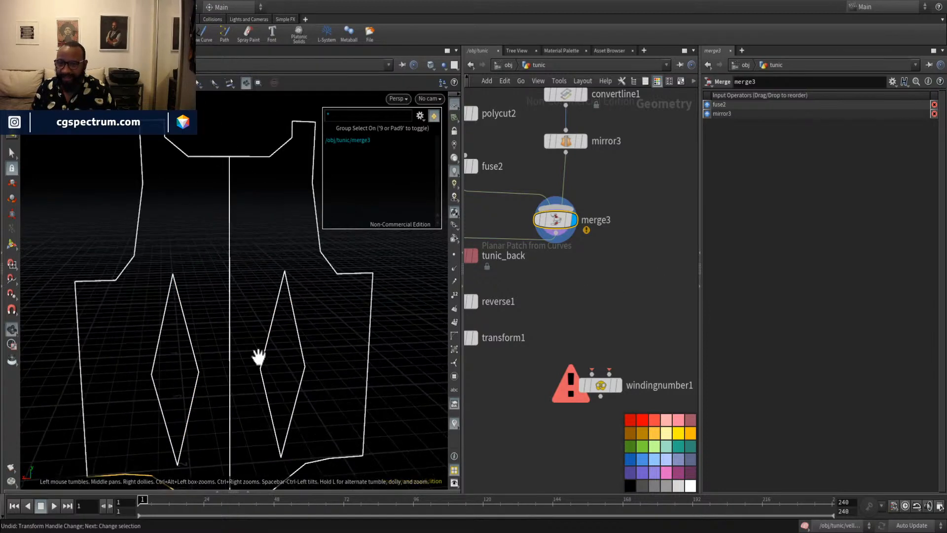
pyautogui.scroll(3, 184, 254)
pyautogui.scroll(2, 247, 270)
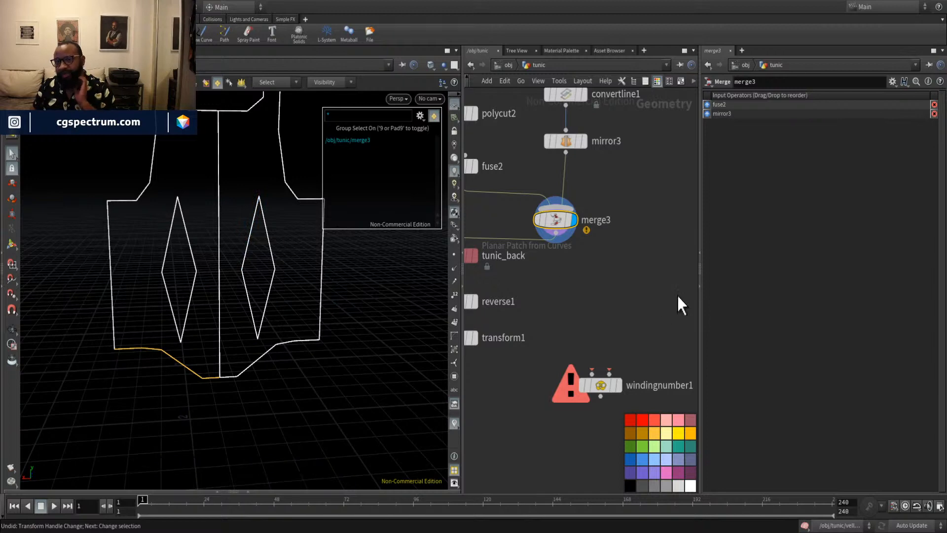
pyautogui.click(656, 289)
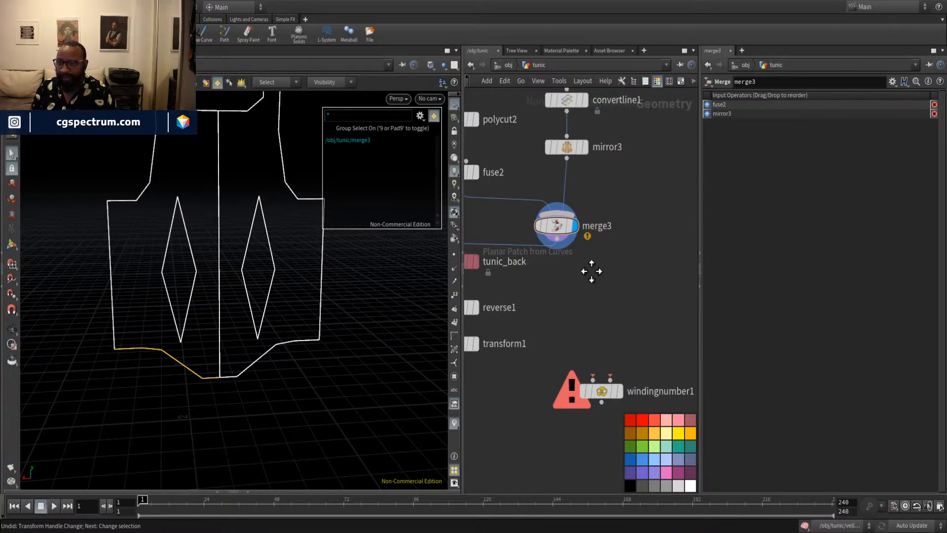
# Display mirror3 to view the mirrored diamond curves on their own.
pyautogui.scroll(3, 586, 302)
pyautogui.moveTo(601, 303); pyautogui.dragTo(601, 453, button='middle')
pyautogui.scroll(-1, 611, 340)
pyautogui.moveTo(612, 330); pyautogui.dragTo(596, 275, button='middle')
pyautogui.click(583, 170)
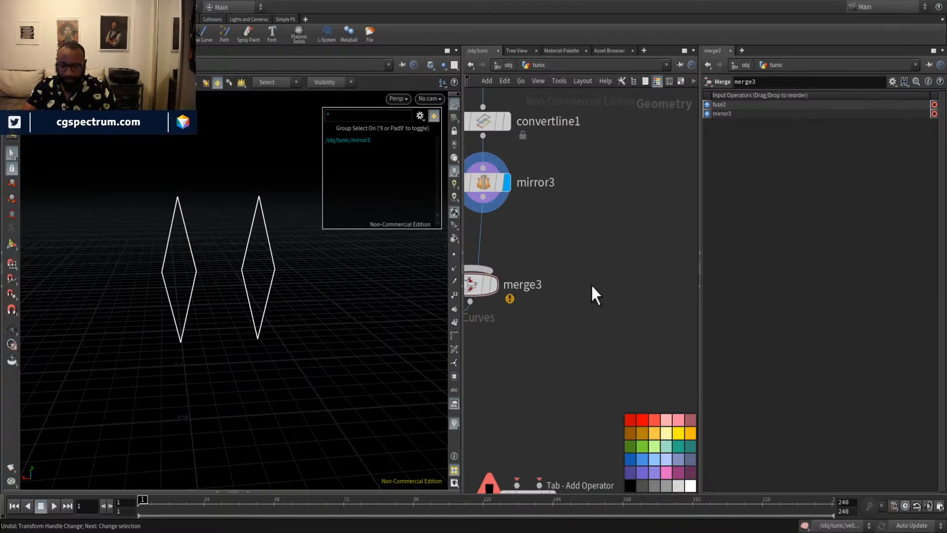
# Try a Join node fed by mirror3 on the diamond segments, preview its output, and delete it.
pyautogui.click(591, 283)
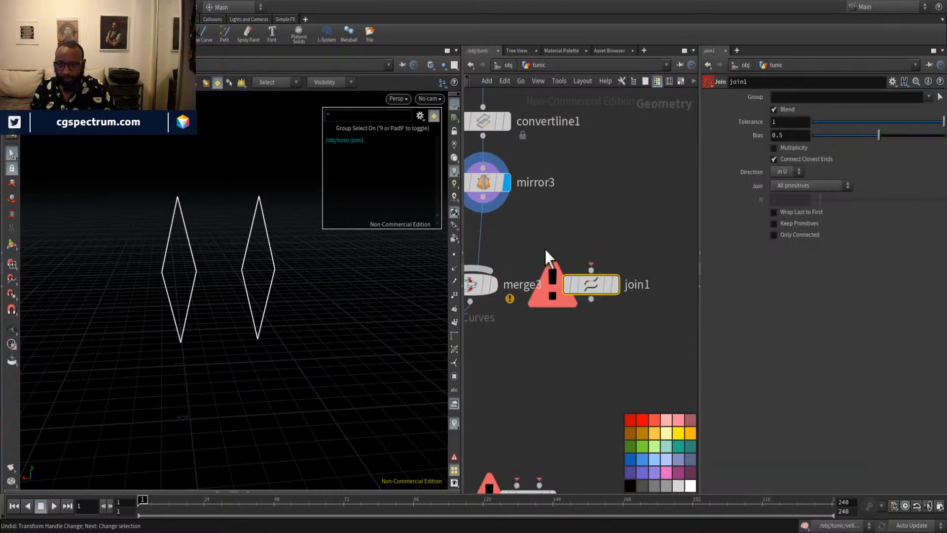
pyautogui.moveTo(484, 196); pyautogui.dragTo(592, 270)
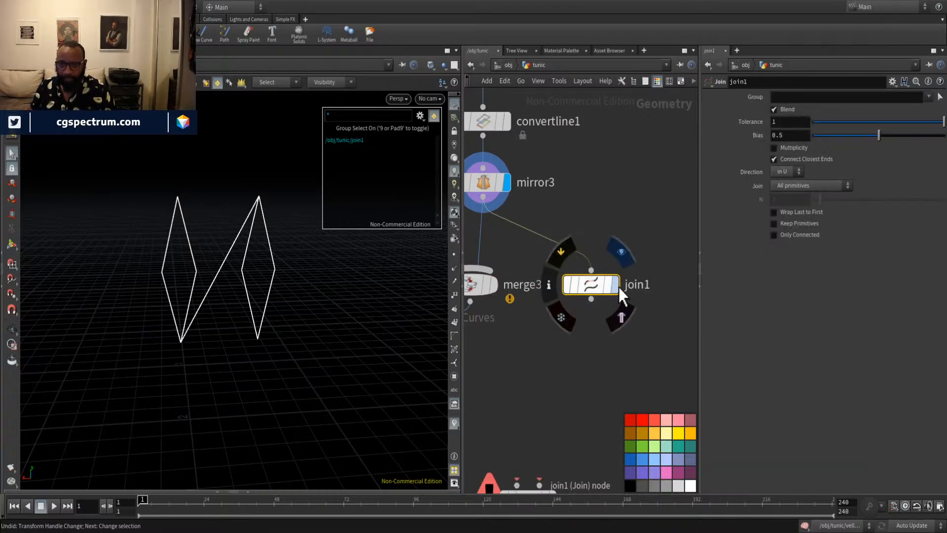
pyautogui.moveTo(617, 296); pyautogui.dragTo(651, 311, button='middle')
pyautogui.moveTo(687, 254); pyautogui.dragTo(597, 330)
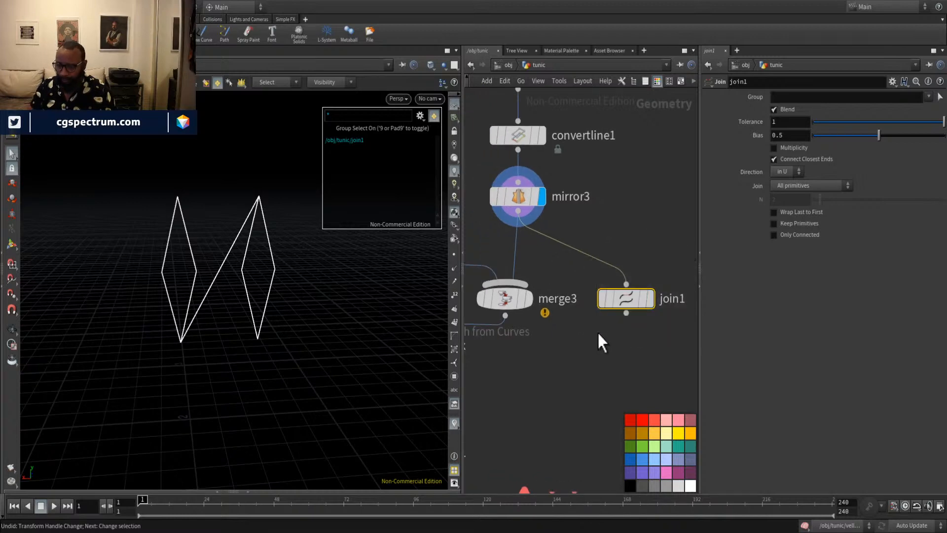
pyautogui.press('Delete')
# Duplicate mirror3 beside the original and wire transform2 into the copy so it mirrors the filled diamond directly.
pyautogui.moveTo(546, 212); pyautogui.dragTo(515, 240, button='middle')
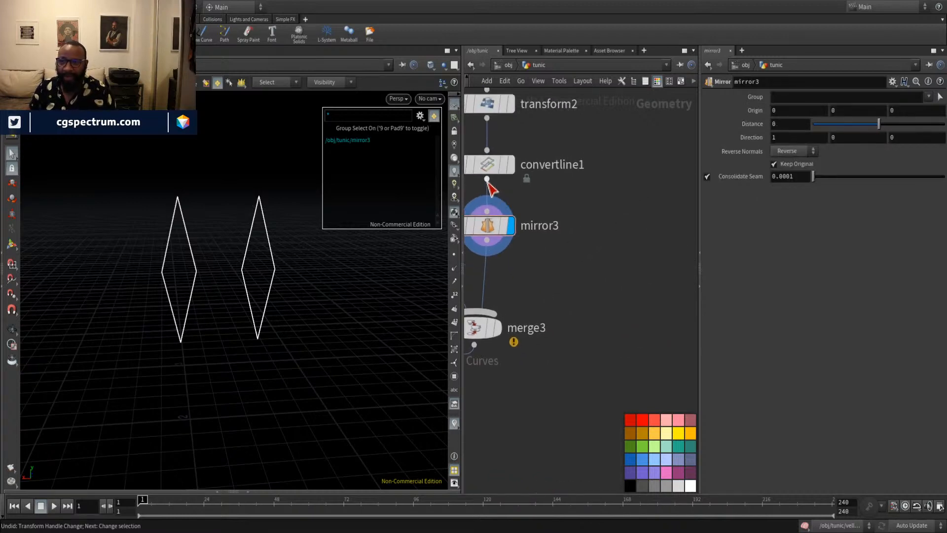
pyautogui.moveTo(576, 152); pyautogui.dragTo(594, 224, button='middle')
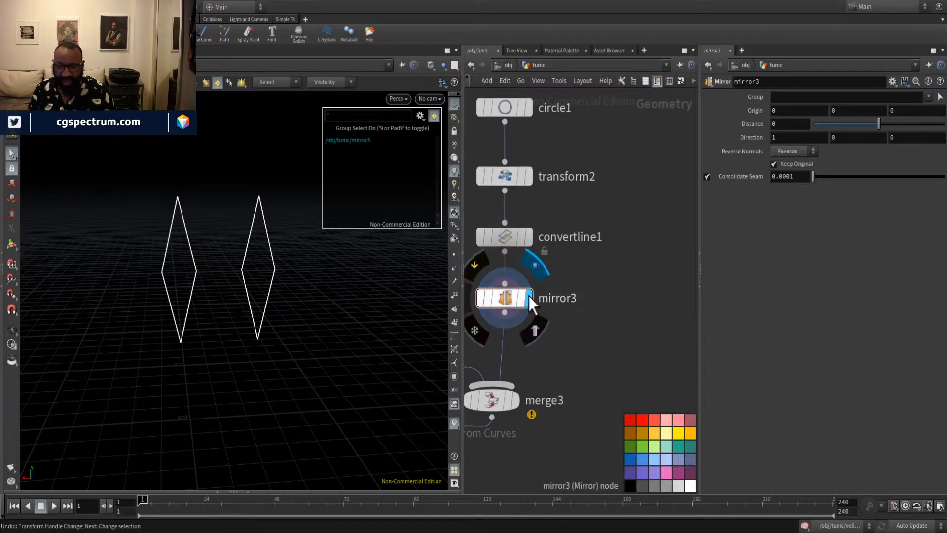
pyautogui.keyDown('alt'); pyautogui.moveTo(529, 295); pyautogui.dragTo(664, 293); pyautogui.keyUp('alt')
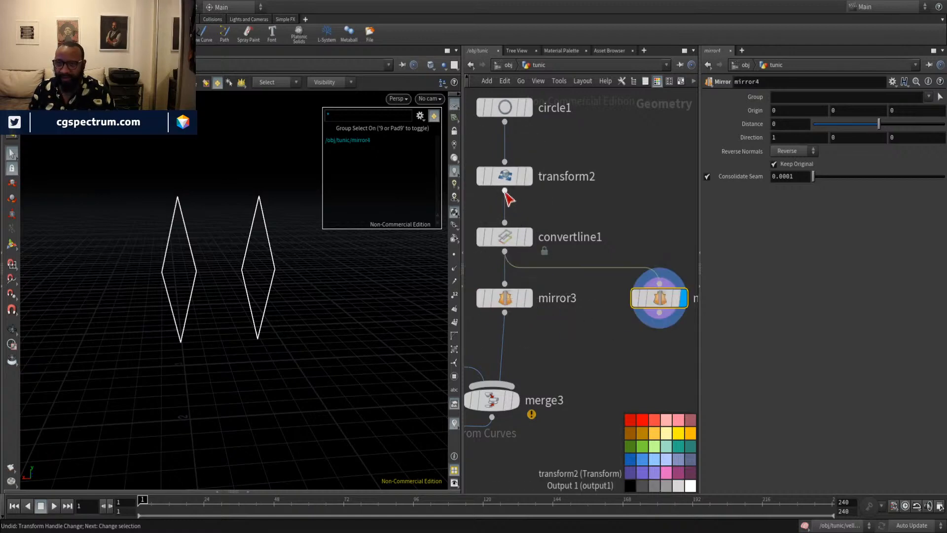
pyautogui.moveTo(504, 190); pyautogui.dragTo(662, 274)
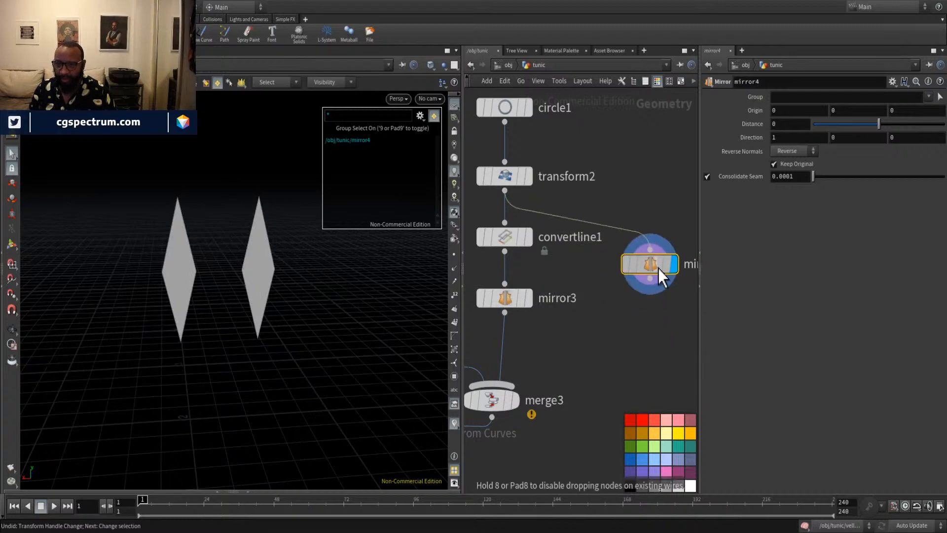
pyautogui.moveTo(667, 302); pyautogui.dragTo(590, 213, button='middle')
pyautogui.moveTo(565, 197); pyautogui.dragTo(580, 227)
pyautogui.moveTo(575, 299); pyautogui.dragTo(616, 234, button='middle')
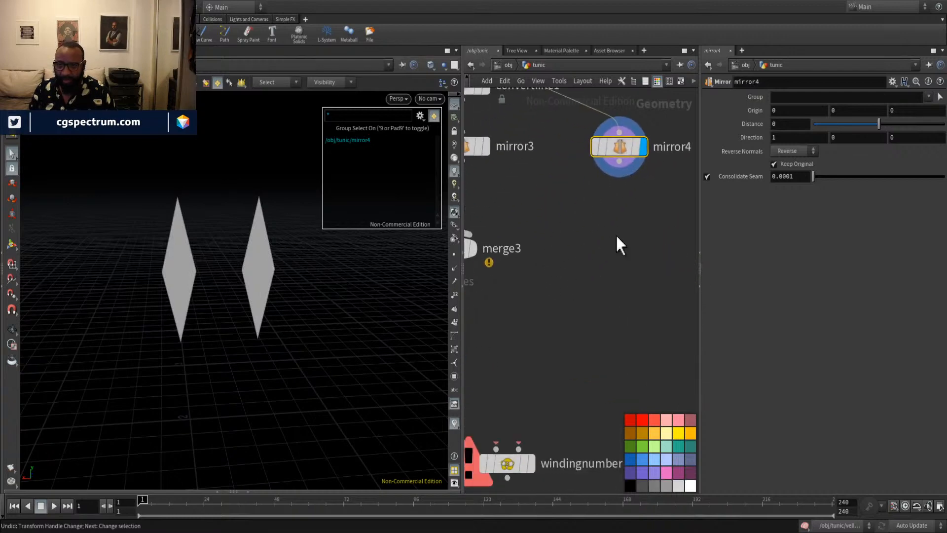
# Move mirror4 lower in the network and route its input wire from transform2 around a dot above it.
pyautogui.moveTo(618, 283); pyautogui.dragTo(560, 279, button='right')
pyautogui.moveTo(560, 279); pyautogui.dragTo(596, 263, button='middle')
pyautogui.moveTo(596, 276); pyautogui.dragTo(658, 276, button='right')
pyautogui.moveTo(657, 249); pyautogui.dragTo(590, 277, button='middle')
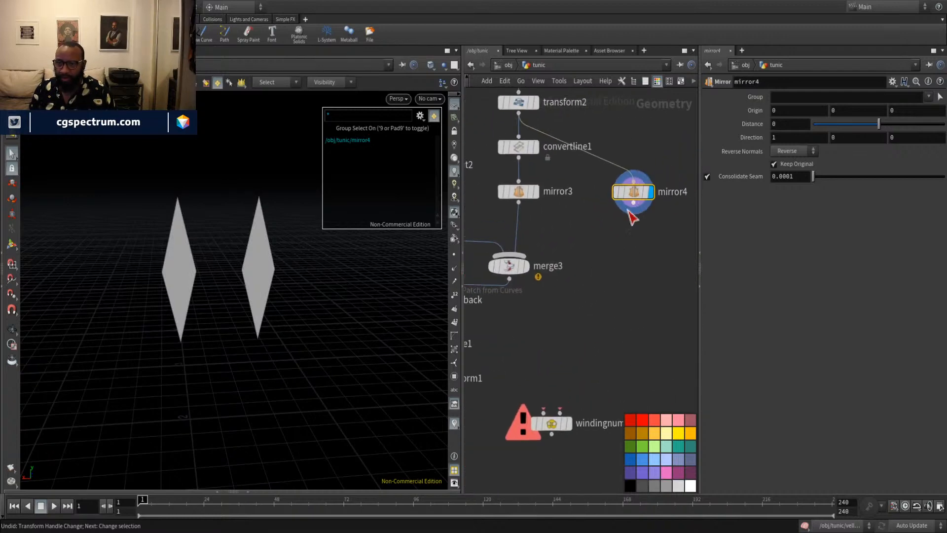
pyautogui.moveTo(636, 192); pyautogui.dragTo(638, 268)
pyautogui.moveTo(619, 324); pyautogui.dragTo(573, 320, button='middle')
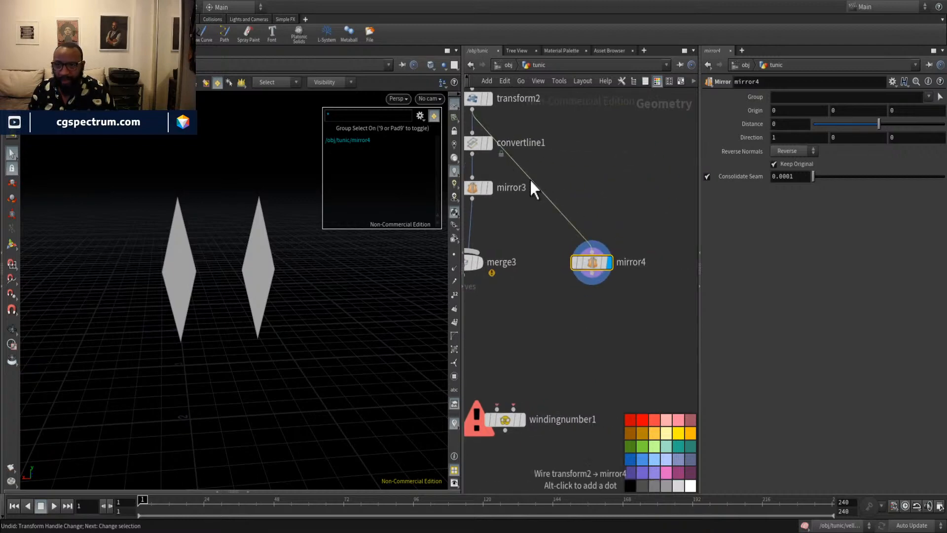
pyautogui.keyDown('alt'); pyautogui.moveTo(530, 176); pyautogui.dragTo(592, 120); pyautogui.keyUp('alt')
pyautogui.moveTo(532, 345); pyautogui.dragTo(586, 332, button='middle')
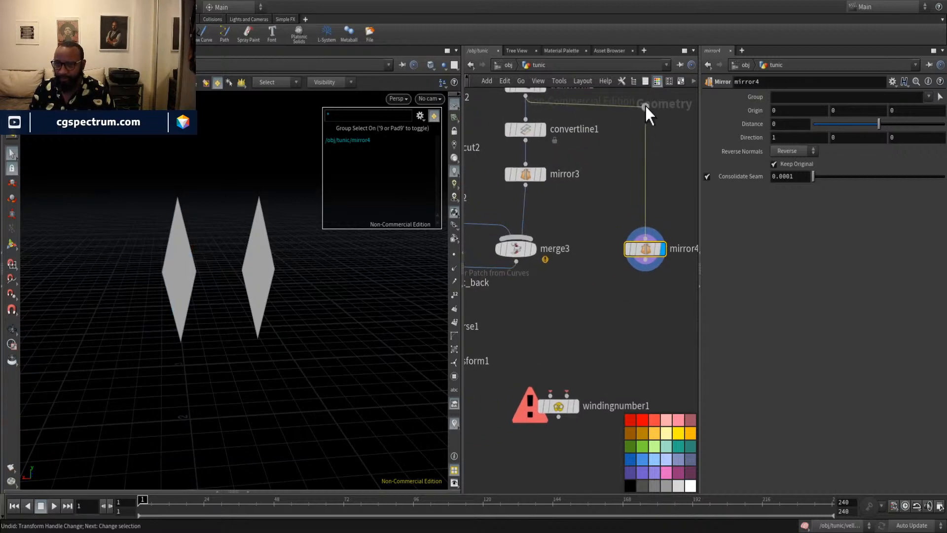
pyautogui.moveTo(646, 106); pyautogui.dragTo(645, 100)
pyautogui.moveTo(566, 273); pyautogui.dragTo(596, 223, button='middle')
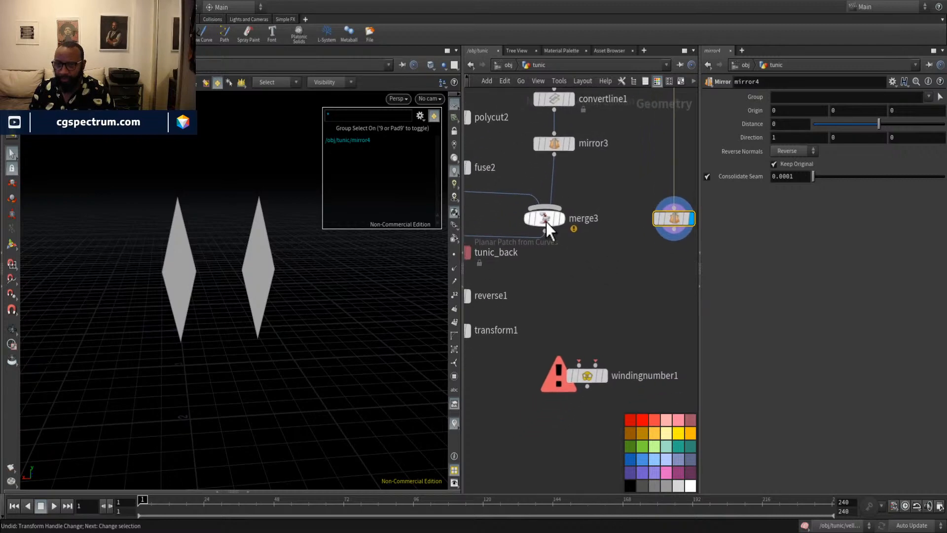
# Tidy the network by aligning merge3 under fuse2 and repositioning the circle1-to-mirror3 chain together with the mirror4 branch.
pyautogui.moveTo(545, 219); pyautogui.dragTo(498, 226)
pyautogui.moveTo(499, 226); pyautogui.dragTo(593, 271, button='middle')
pyautogui.moveTo(667, 269); pyautogui.dragTo(600, 293, button='middle')
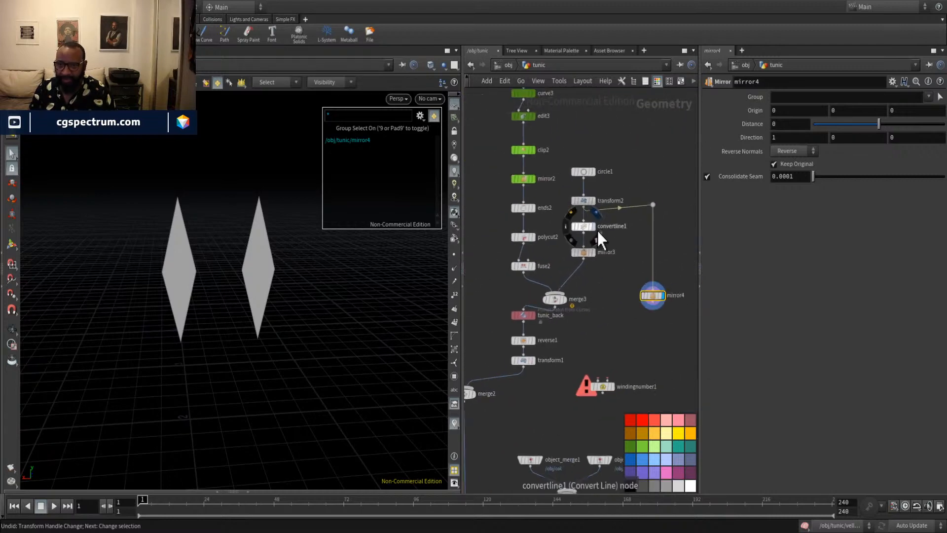
pyautogui.moveTo(633, 131); pyautogui.dragTo(578, 252)
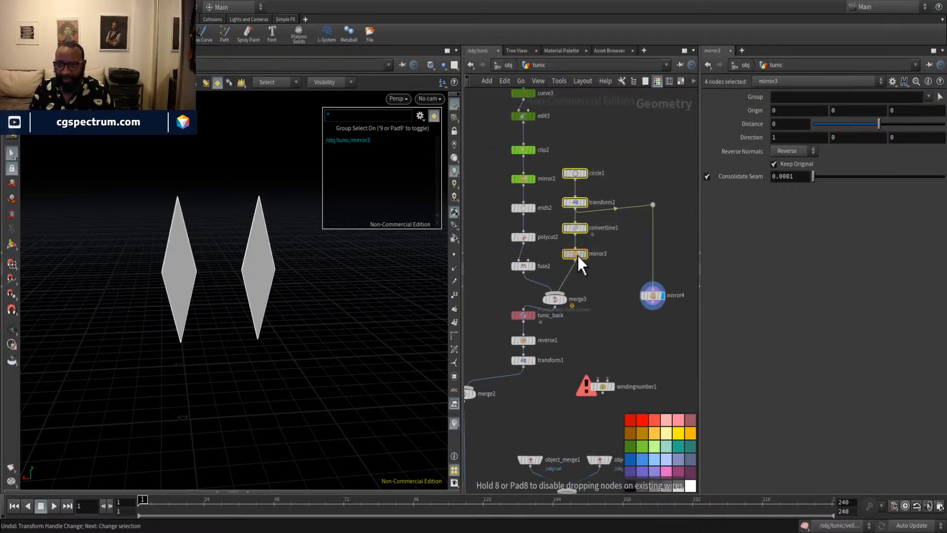
pyautogui.moveTo(557, 299); pyautogui.dragTo(522, 298)
pyautogui.moveTo(579, 316); pyautogui.dragTo(575, 327, button='middle')
pyautogui.moveTo(604, 140); pyautogui.dragTo(558, 297)
pyautogui.keyDown('shift'); pyautogui.click(647, 305); pyautogui.keyUp('shift')
pyautogui.moveTo(605, 334); pyautogui.dragTo(615, 304, button='middle')
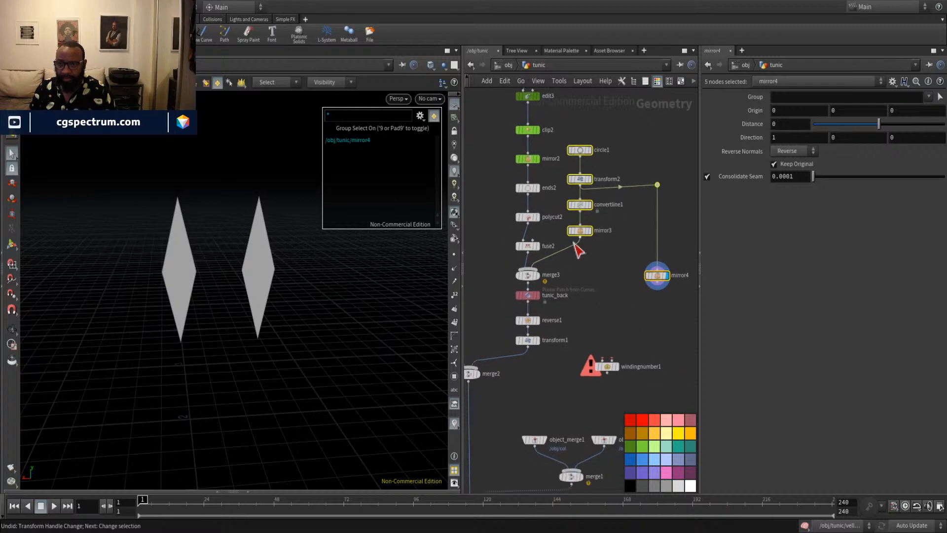
pyautogui.moveTo(574, 242); pyautogui.dragTo(581, 254)
pyautogui.click(660, 296)
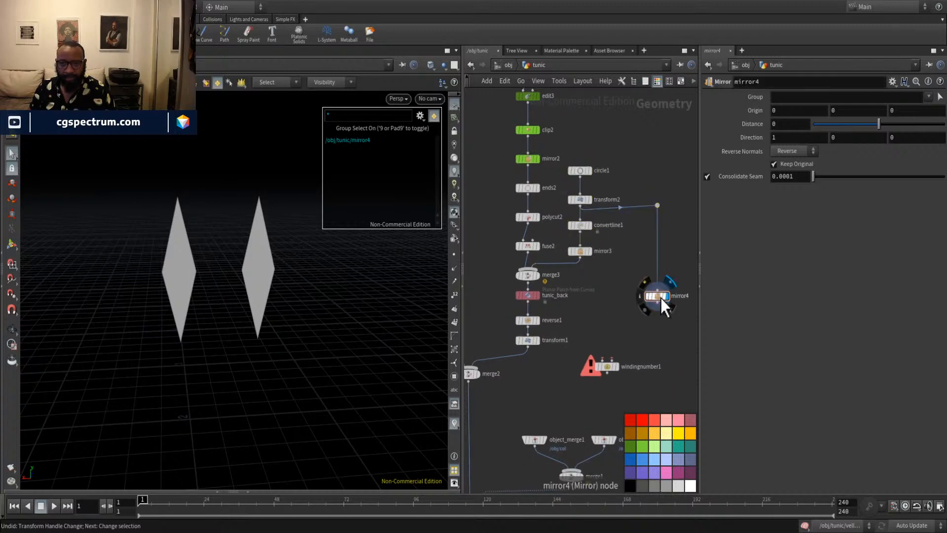
pyautogui.moveTo(662, 299); pyautogui.dragTo(656, 306)
pyautogui.moveTo(595, 313); pyautogui.dragTo(529, 280, button='middle')
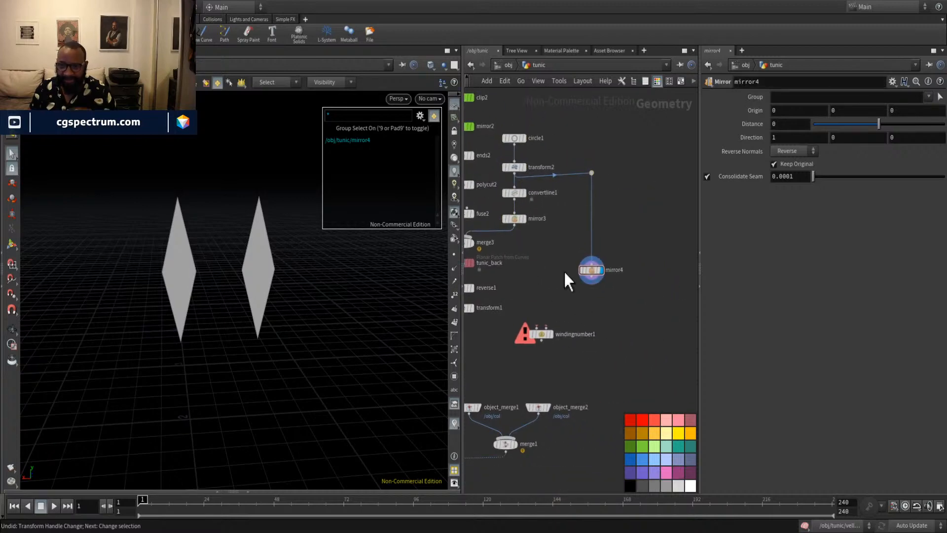
# Add a new Merge node between mirror4 and windingnumber1 and wire fuse2 into it.
pyautogui.moveTo(539, 239); pyautogui.dragTo(564, 247, button='middle')
pyautogui.scroll(4, 587, 244)
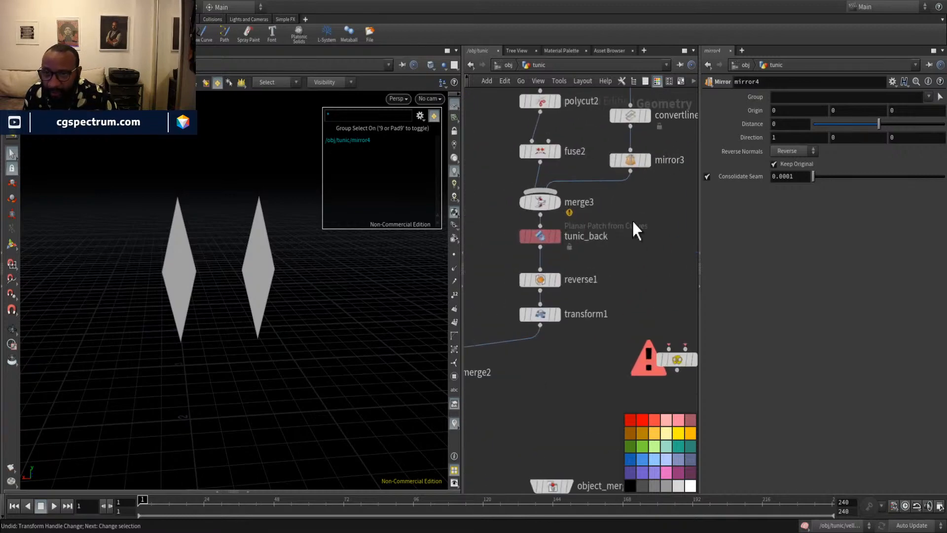
pyautogui.moveTo(622, 213); pyautogui.dragTo(610, 275, button='middle')
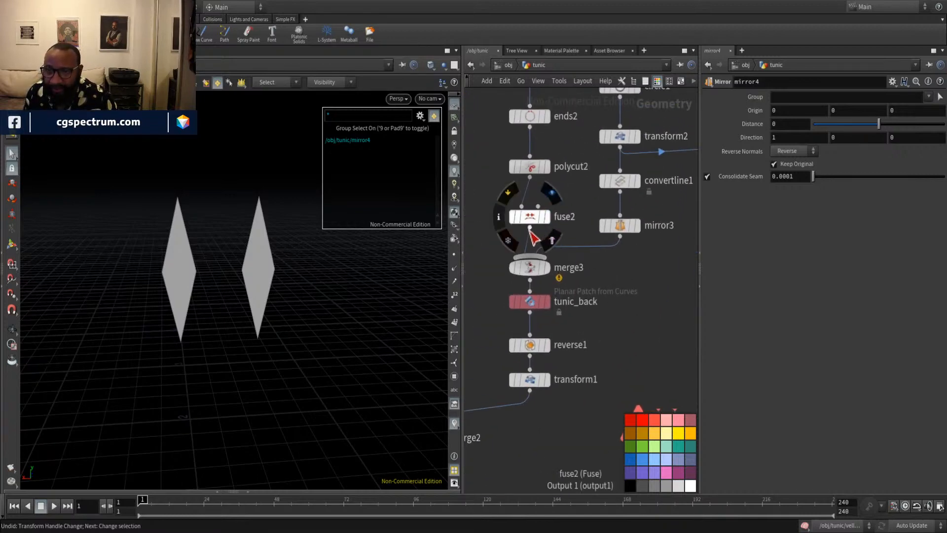
pyautogui.press('f')
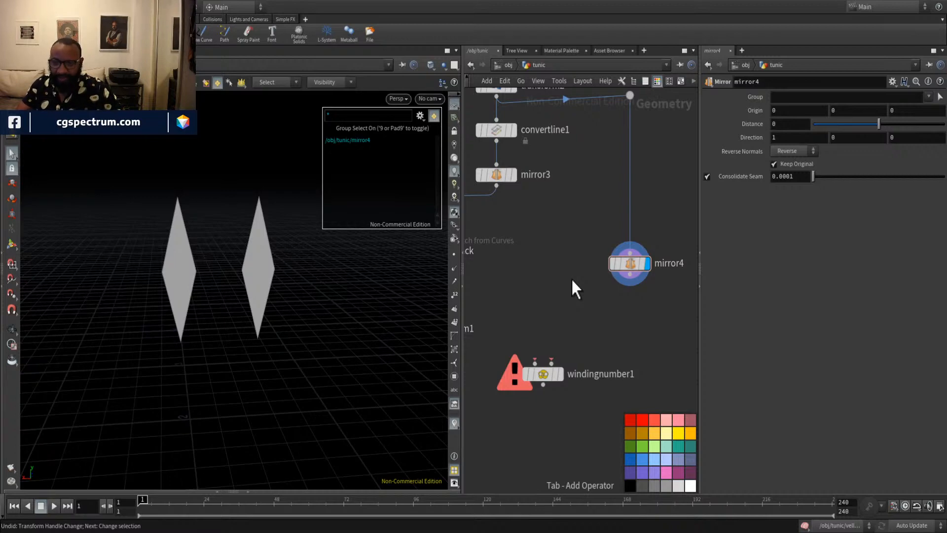
pyautogui.press('Return')
pyautogui.click(589, 319)
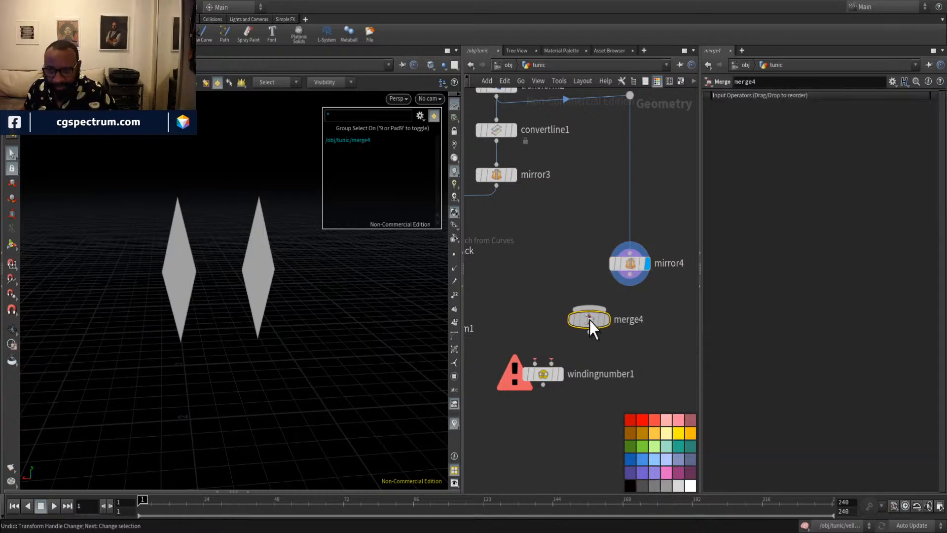
pyautogui.moveTo(590, 320); pyautogui.dragTo(589, 313)
pyautogui.moveTo(572, 271); pyautogui.dragTo(686, 280, button='middle')
pyautogui.moveTo(521, 192); pyautogui.dragTo(694, 307)
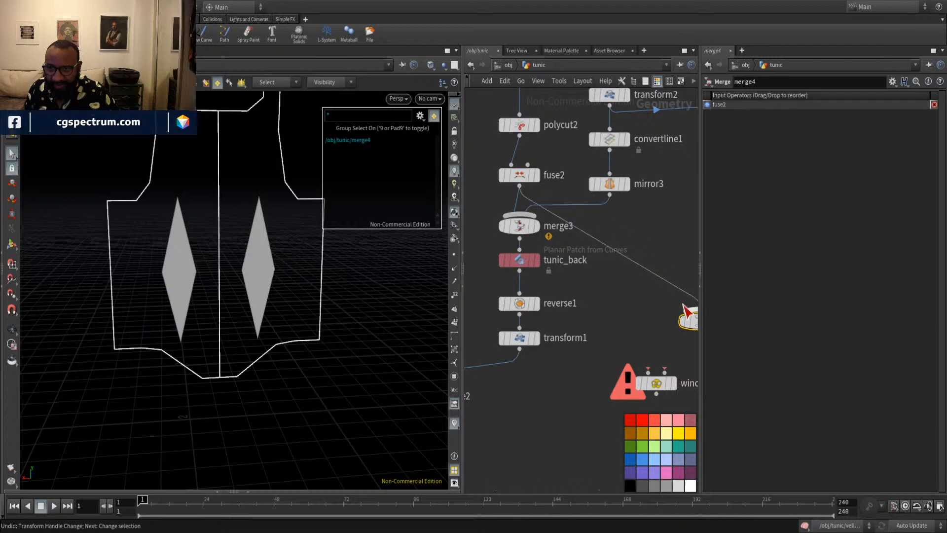
pyautogui.moveTo(696, 281); pyautogui.dragTo(618, 245, button='middle')
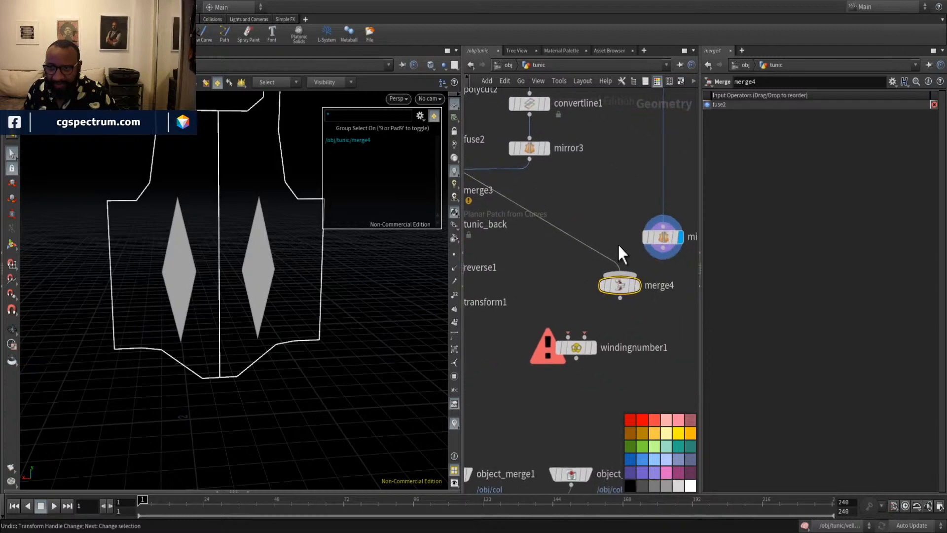
# Wire mirror4 into merge4 and display the merge to view the filled diamonds inside the back outline.
pyautogui.click(639, 292)
pyautogui.press('Escape')
pyautogui.press('h')
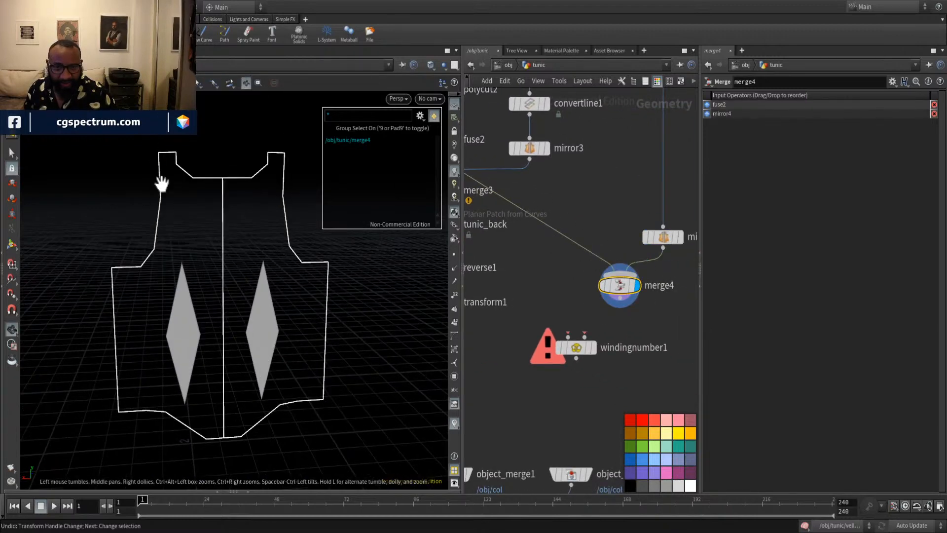
pyautogui.moveTo(545, 268); pyautogui.dragTo(594, 230, button='middle')
pyautogui.press('s')
pyautogui.moveTo(671, 267); pyautogui.dragTo(653, 277, button='middle')
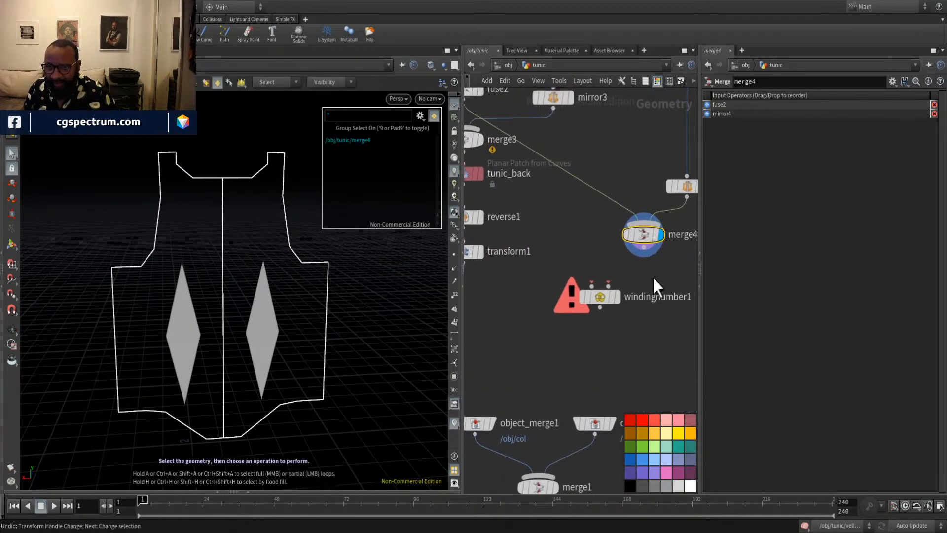
pyautogui.moveTo(490, 223); pyautogui.dragTo(538, 217, button='middle')
pyautogui.moveTo(584, 184); pyautogui.dragTo(493, 203, button='middle')
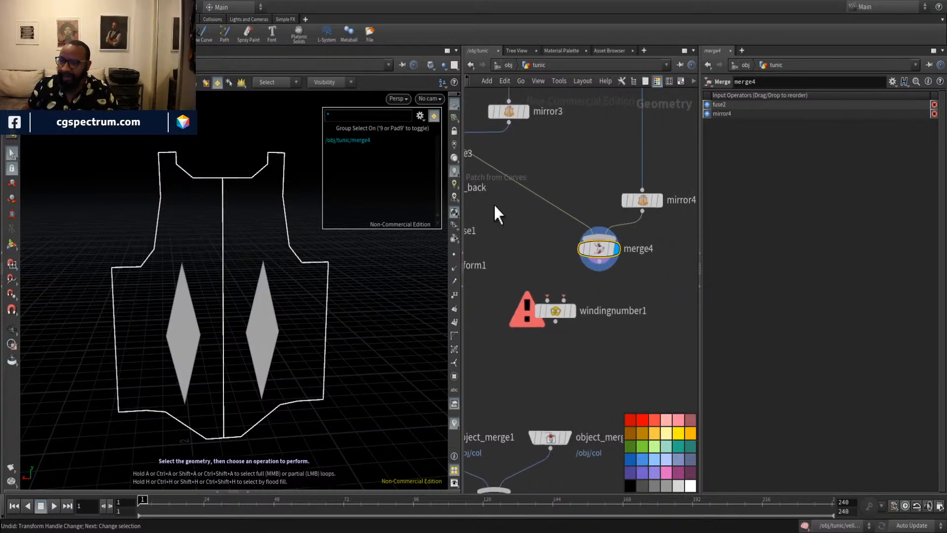
# Select mirror4 and merge4 together and move them higher in the network, clear of windingnumber1.
pyautogui.moveTo(560, 144); pyautogui.dragTo(646, 273)
pyautogui.moveTo(603, 250); pyautogui.dragTo(636, 200)
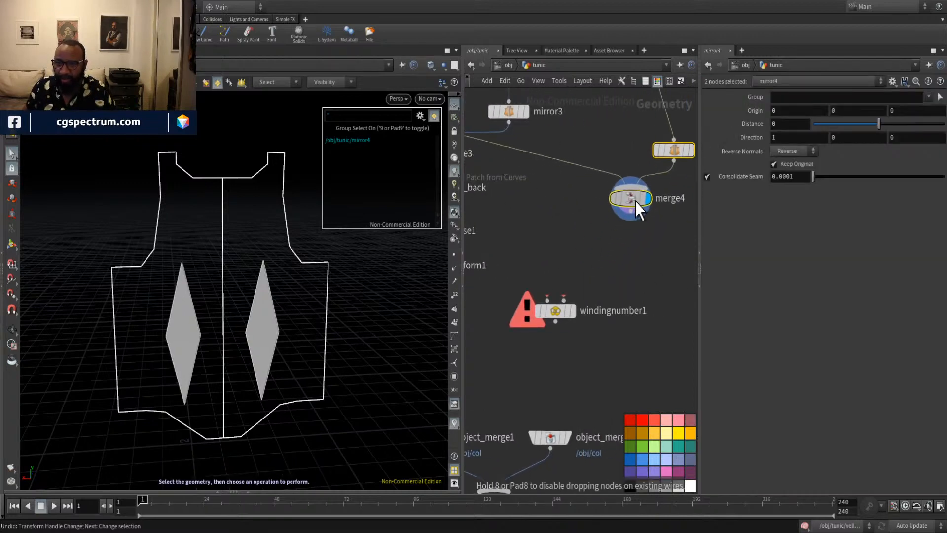
pyautogui.moveTo(567, 233); pyautogui.dragTo(640, 270, button='middle')
pyautogui.moveTo(671, 311); pyautogui.dragTo(542, 262, button='middle')
pyautogui.moveTo(546, 296); pyautogui.dragTo(569, 312, button='middle')
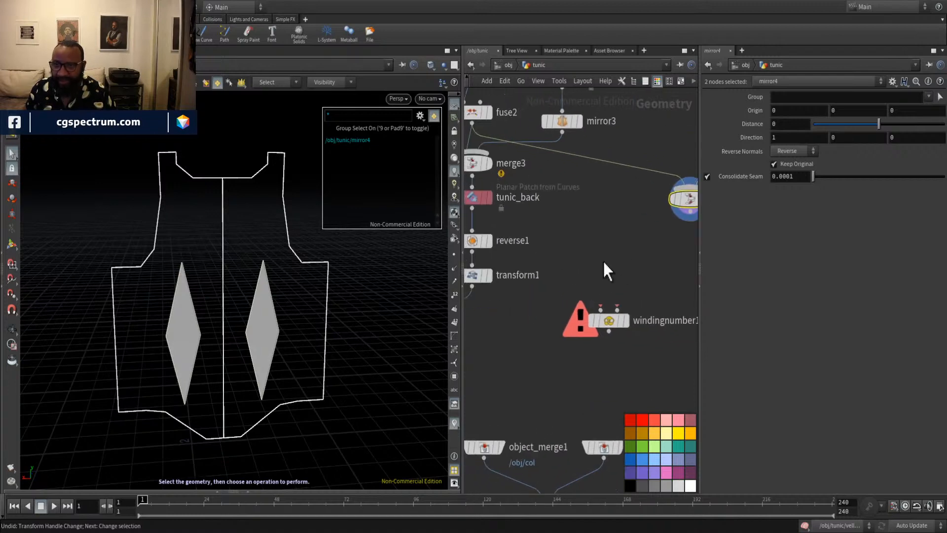
# Select tunic_back and examine its triangulated patch around the two filled diamonds.
pyautogui.click(474, 198)
pyautogui.press('Escape')
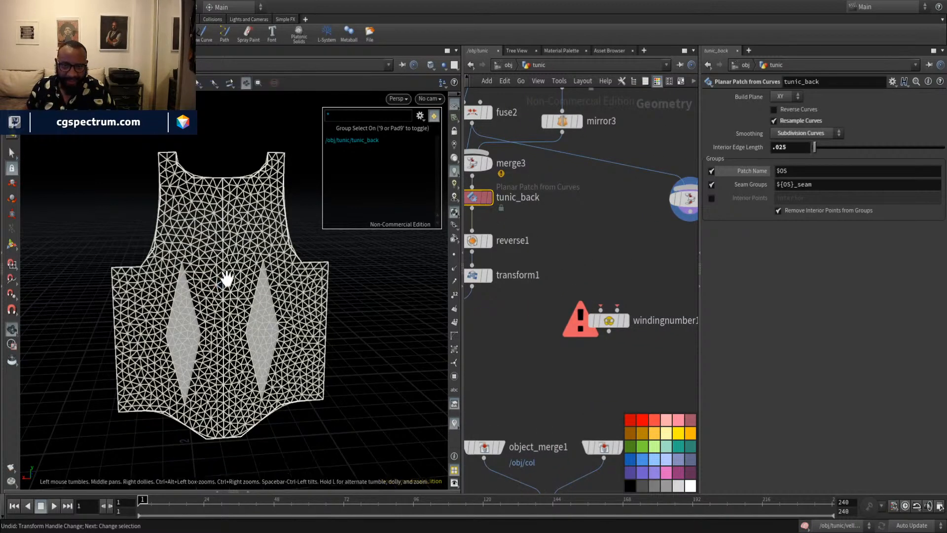
pyautogui.moveTo(227, 279); pyautogui.dragTo(220, 233)
pyautogui.press('s')
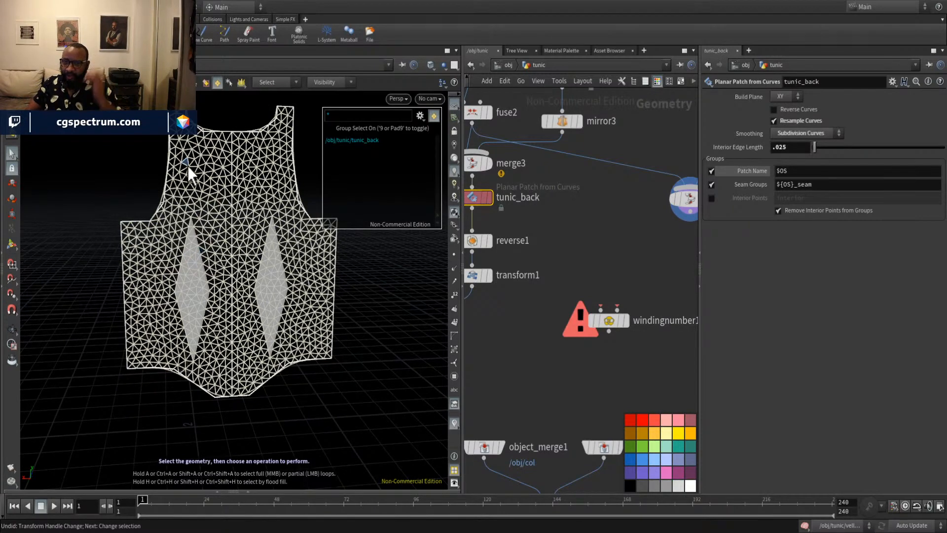
pyautogui.press('Escape')
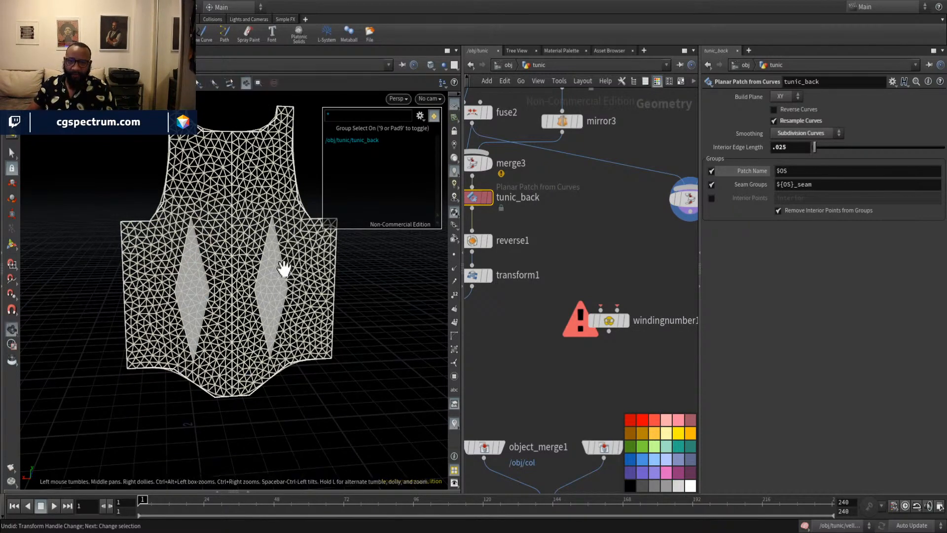
pyautogui.moveTo(286, 269); pyautogui.dragTo(217, 198)
pyautogui.moveTo(291, 248); pyautogui.dragTo(288, 251, button='middle')
pyautogui.moveTo(610, 237); pyautogui.dragTo(655, 251, button='middle')
pyautogui.moveTo(228, 284); pyautogui.dragTo(224, 266)
pyautogui.press('s')
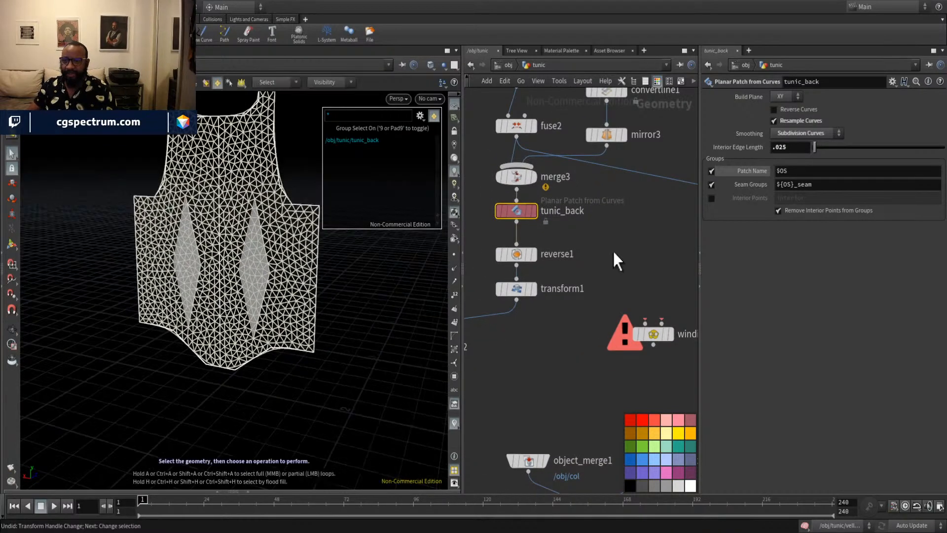
# Add an Enumerate node beside the tunic_back branch and wire tunic_back's output into it.
pyautogui.moveTo(613, 258); pyautogui.dragTo(583, 272, button='middle')
pyautogui.scroll(3, 556, 269)
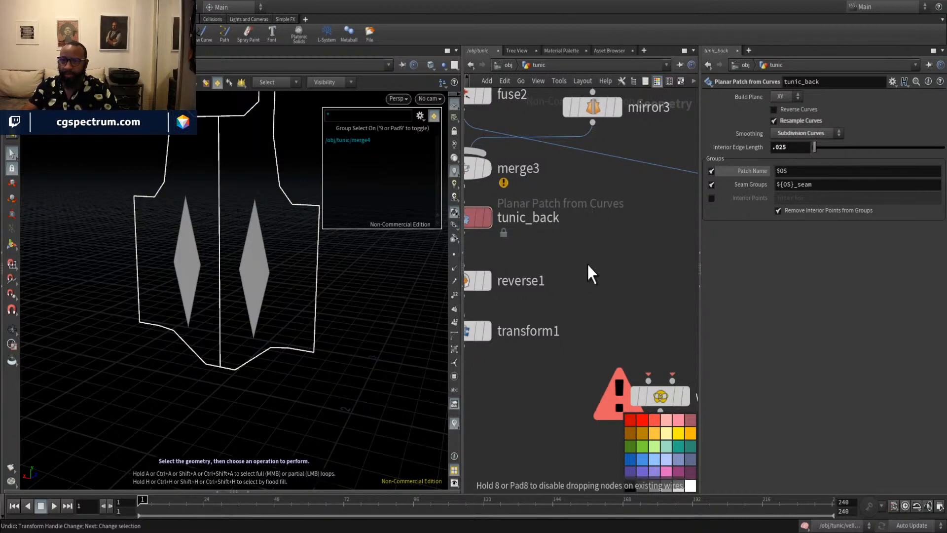
pyautogui.click(588, 264)
pyautogui.moveTo(553, 241); pyautogui.dragTo(623, 242, button='middle')
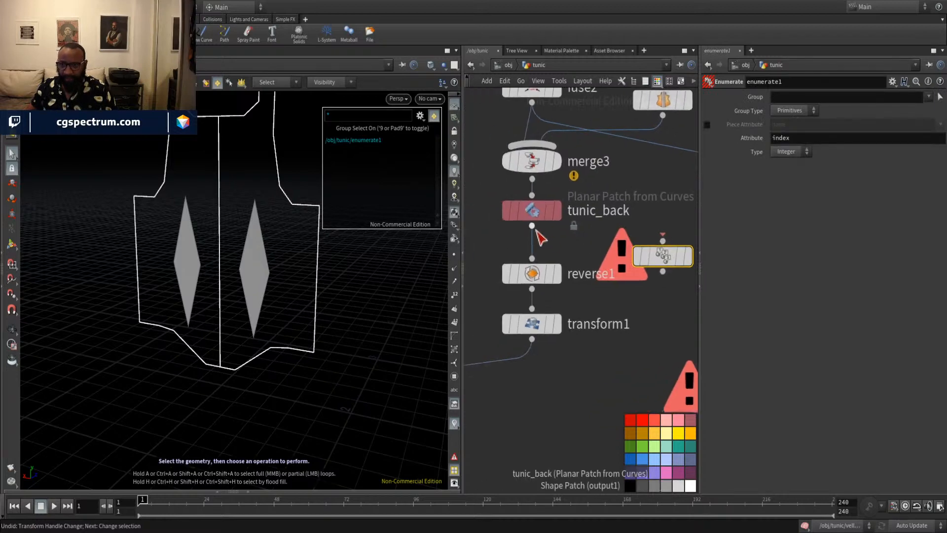
pyautogui.moveTo(532, 225); pyautogui.dragTo(663, 245)
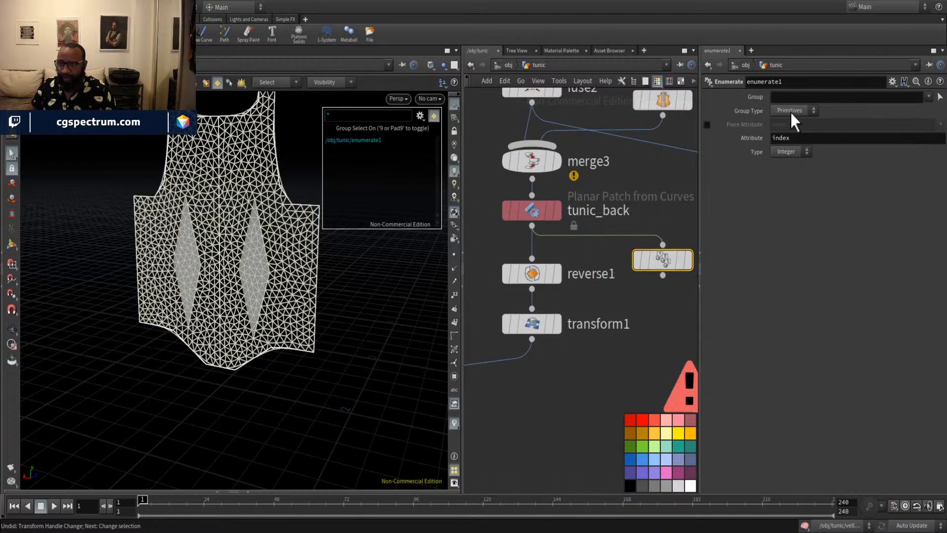
pyautogui.doubleClick(782, 137)
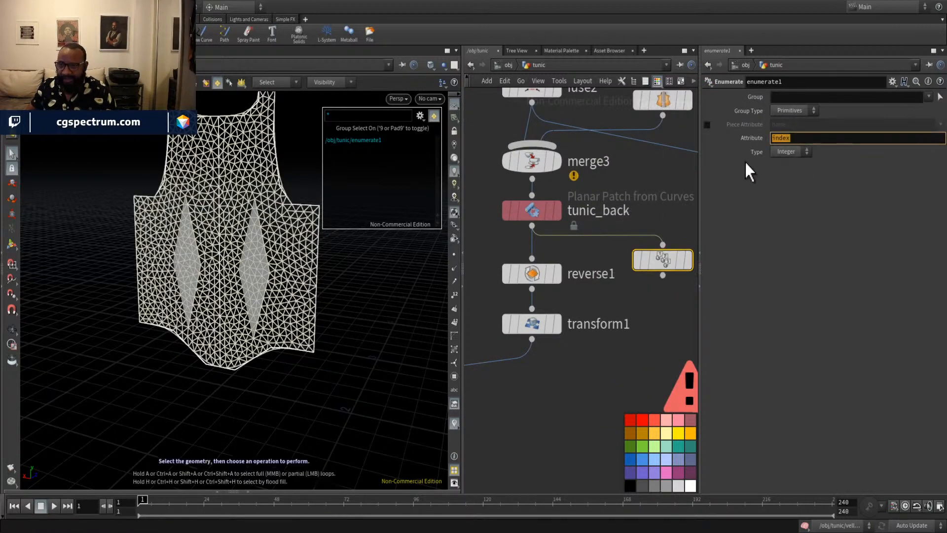
# Open the Geometry Spreadsheet for enumerate1 and filter its point attributes by "index".
pyautogui.click(246, 491)
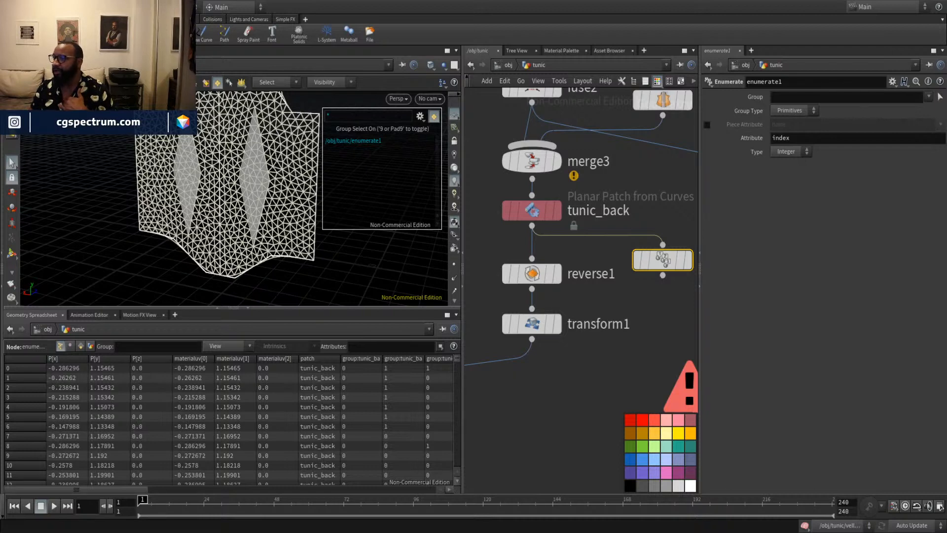
pyautogui.moveTo(646, 315); pyautogui.dragTo(491, 318, button='middle')
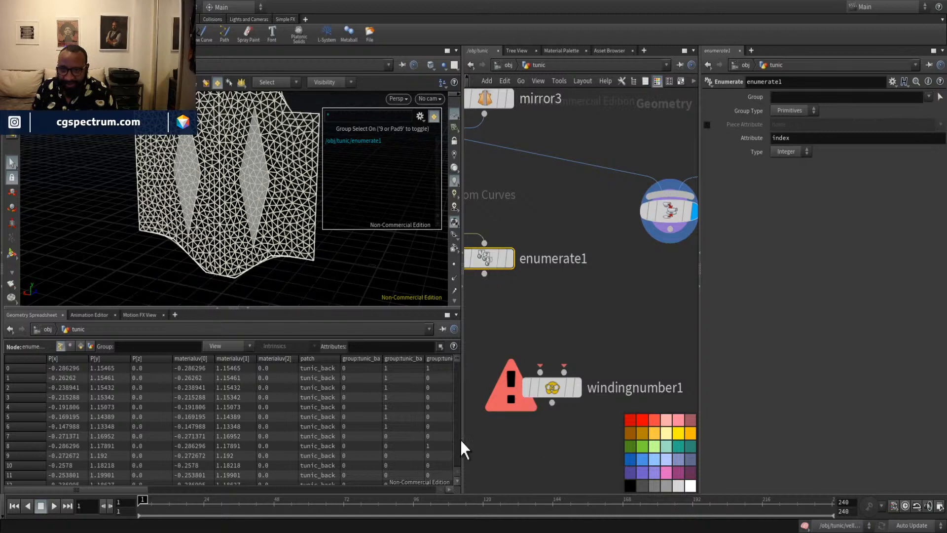
pyautogui.moveTo(582, 333); pyautogui.dragTo(640, 327, button='middle')
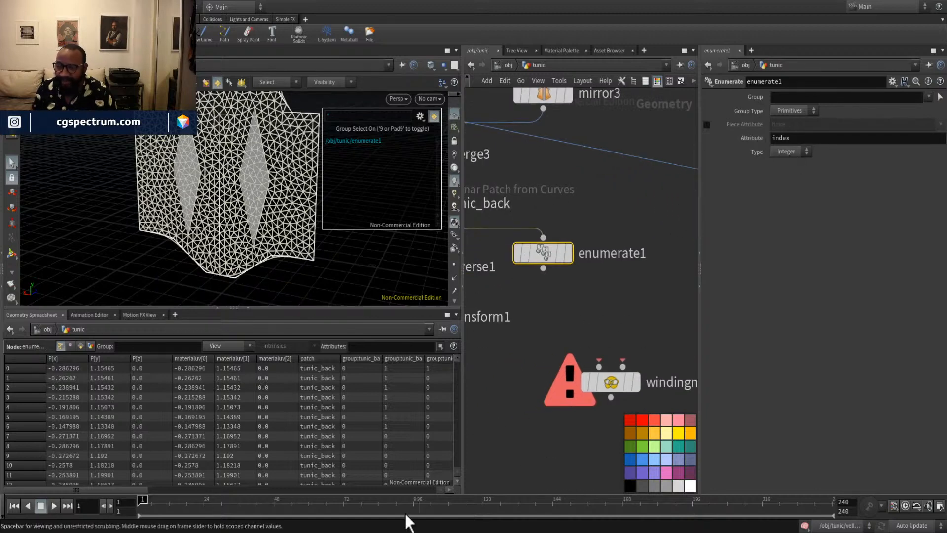
pyautogui.moveTo(123, 490)
pyautogui.mouseDown()
pyautogui.moveTo(143, 490)
pyautogui.moveTo(122, 489)
pyautogui.mouseUp()
pyautogui.click(379, 345)
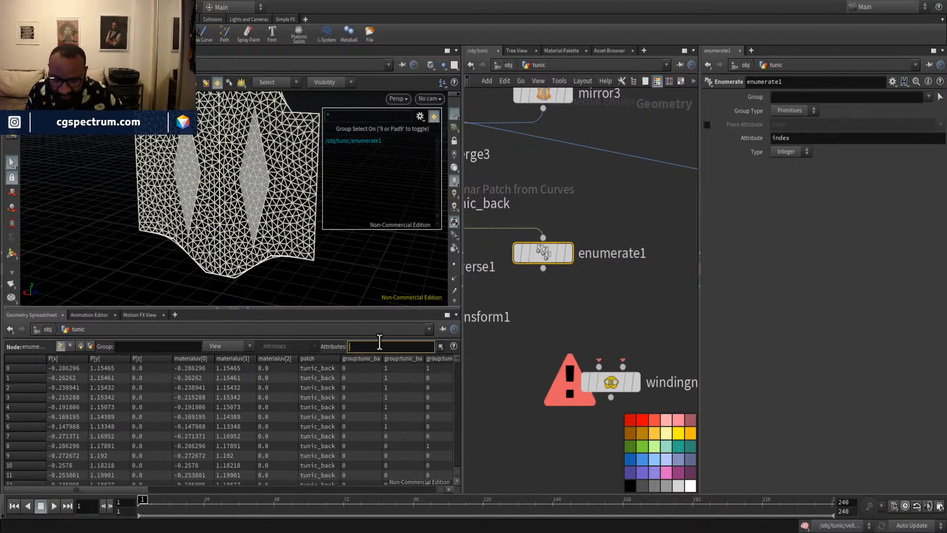
pyautogui.write('index')
pyautogui.press('Return')
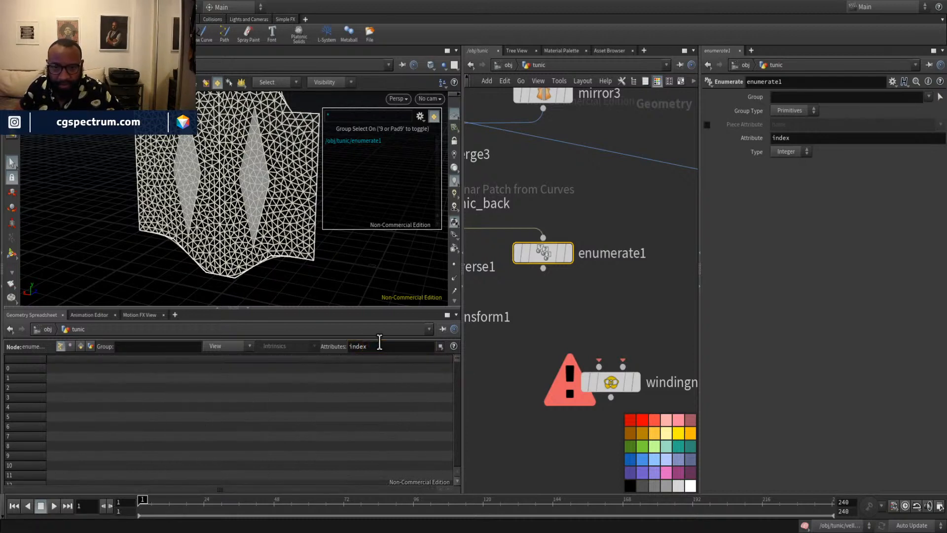
# Check enumerate1's vertex attributes, search its point attributes for "index" again, and clear the attribute filter.
pyautogui.click(70, 345)
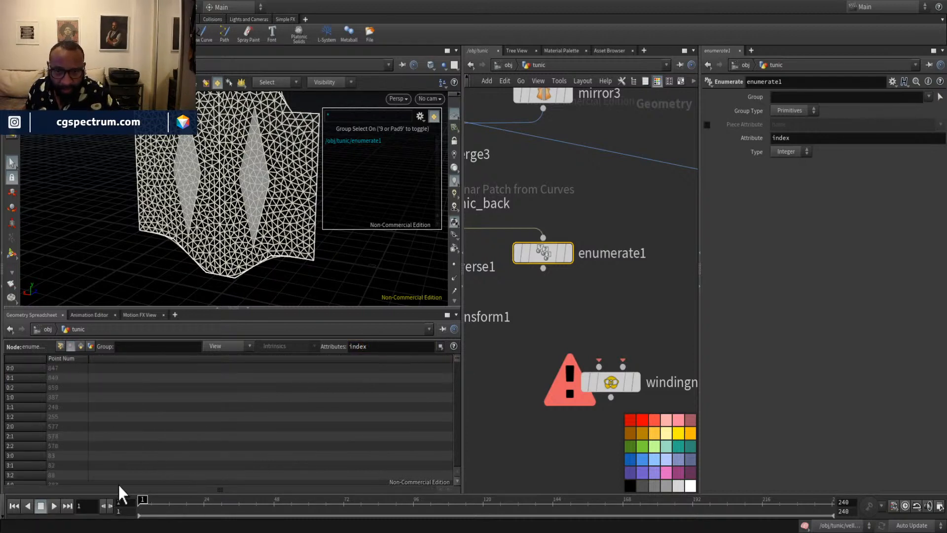
pyautogui.doubleClick(388, 345)
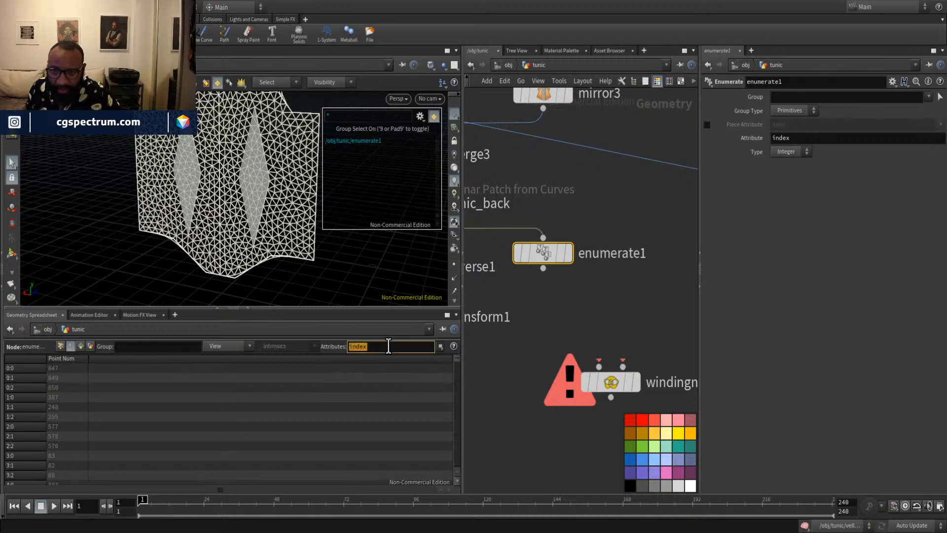
pyautogui.press('BackSpace')
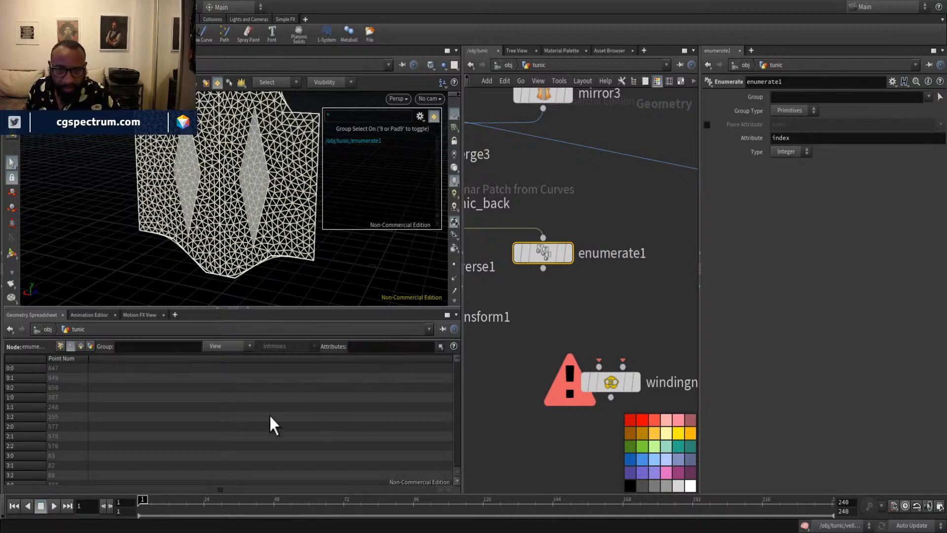
pyautogui.click(61, 346)
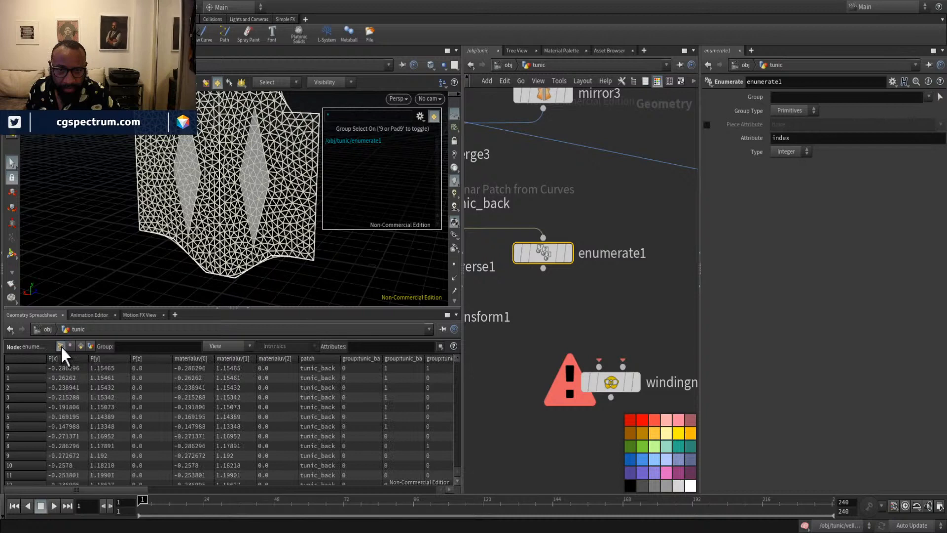
pyautogui.click(362, 347)
pyautogui.write('index')
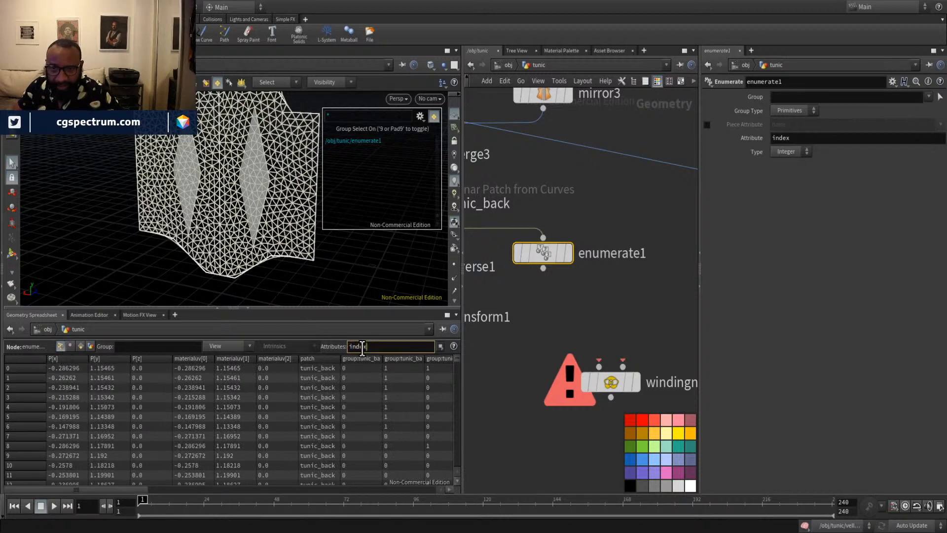
pyautogui.press('Return')
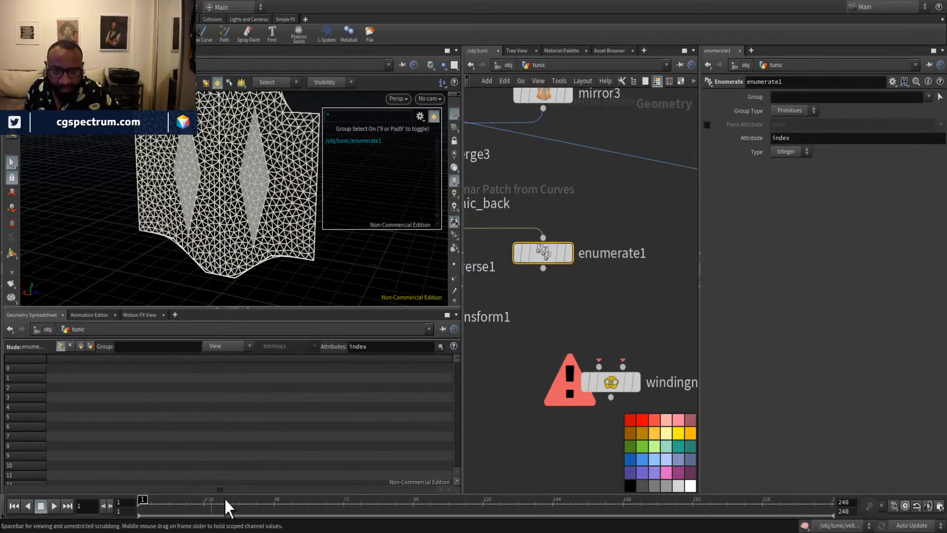
pyautogui.doubleClick(388, 347)
pyautogui.press('BackSpace')
pyautogui.press('Return')
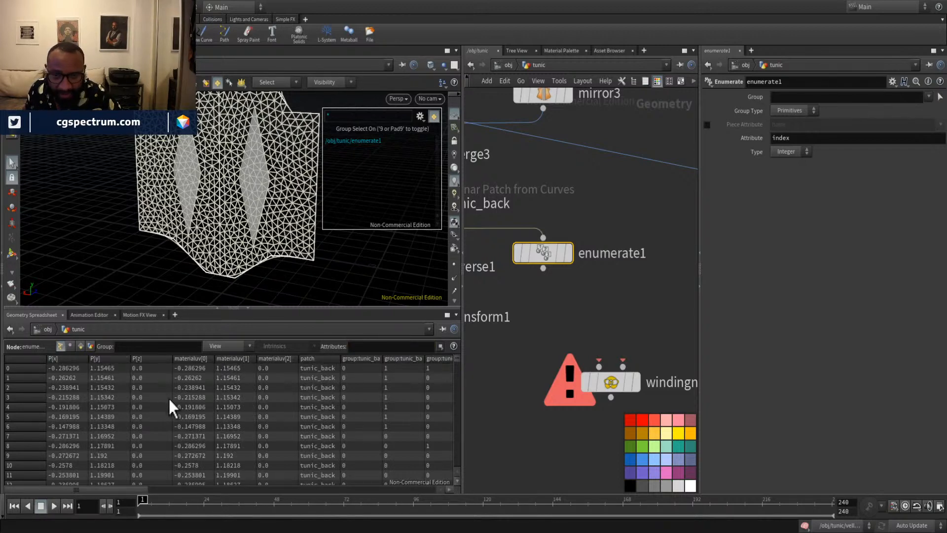
# Show enumerate1's primitive attributes in the spreadsheet and look through the index values.
pyautogui.moveTo(105, 490)
pyautogui.mouseDown()
pyautogui.moveTo(447, 484)
pyautogui.moveTo(108, 488)
pyautogui.mouseUp()
pyautogui.moveTo(588, 269); pyautogui.dragTo(619, 281, button='middle')
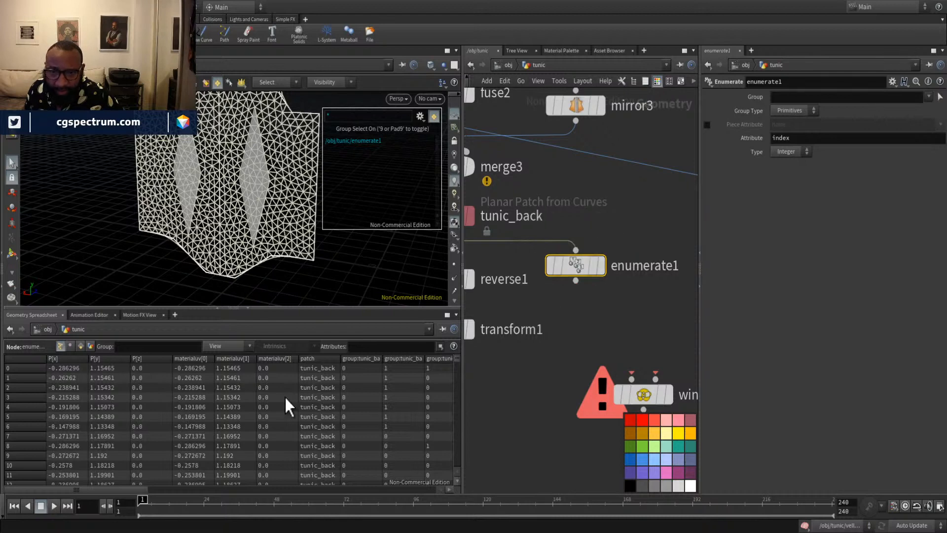
pyautogui.moveTo(101, 492); pyautogui.dragTo(47, 484)
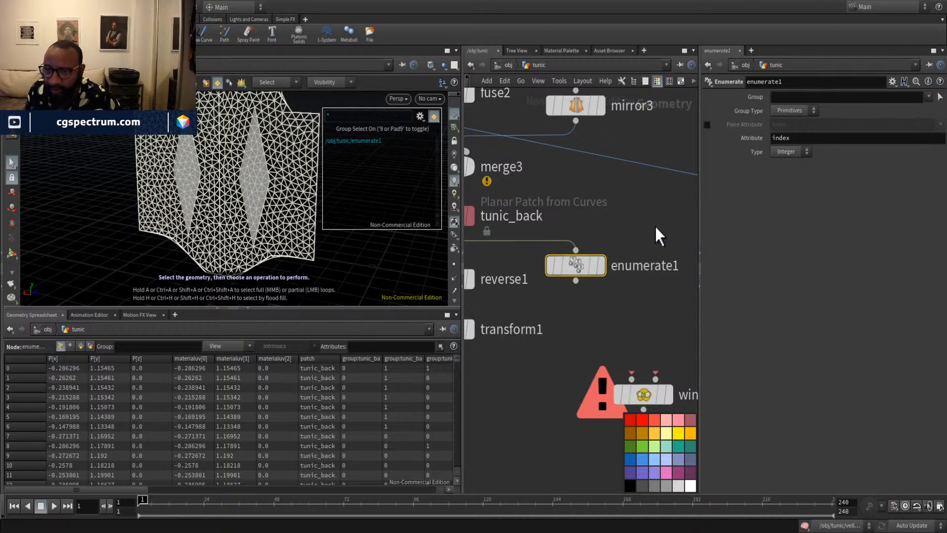
pyautogui.click(80, 346)
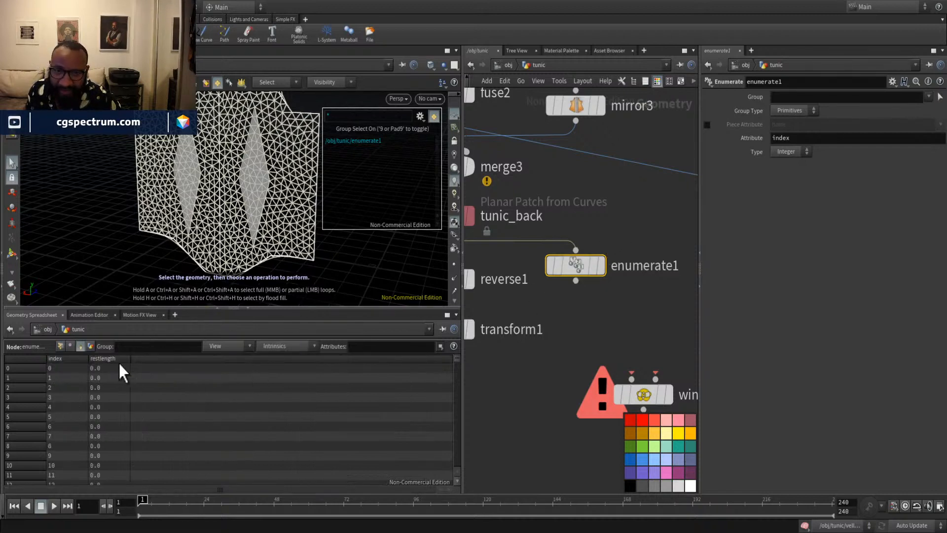
pyautogui.scroll(-12, 69, 412)
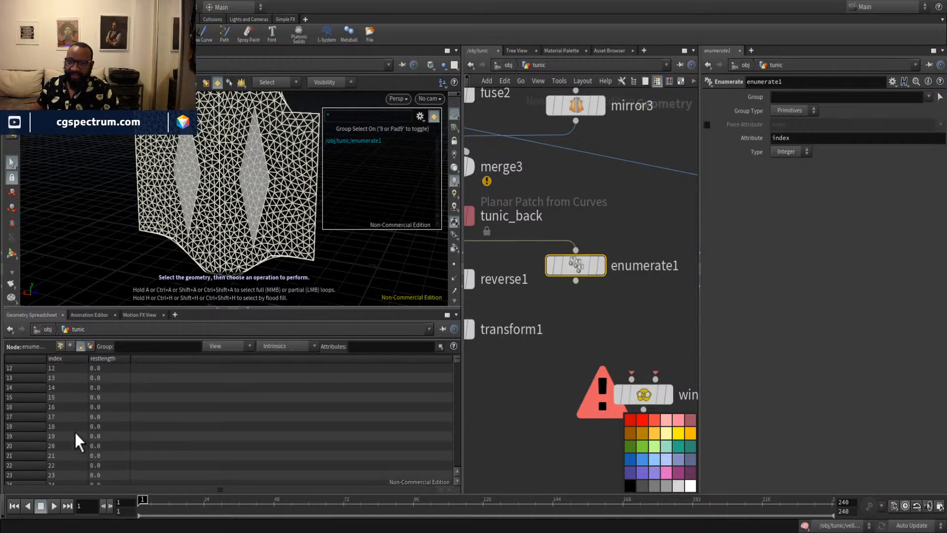
pyautogui.scroll(13, 74, 430)
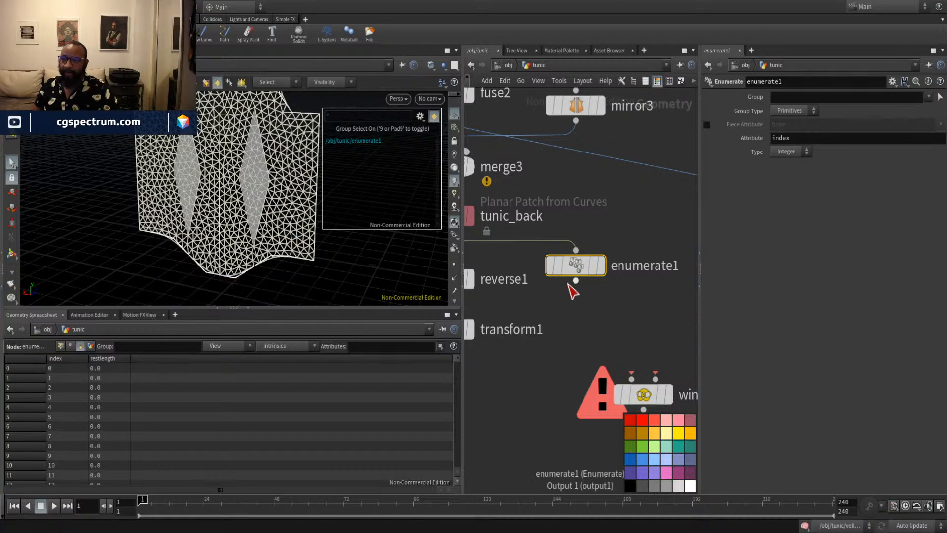
# Reposition enumerate1 slightly and display it to view the back patch mesh on its own.
pyautogui.moveTo(575, 270); pyautogui.dragTo(582, 270)
pyautogui.moveTo(586, 330)
pyautogui.mouseDown(button='middle')
pyautogui.moveTo(564, 325)
pyautogui.moveTo(581, 316)
pyautogui.moveTo(601, 330)
pyautogui.mouseUp(button='middle')
pyautogui.click(564, 249)
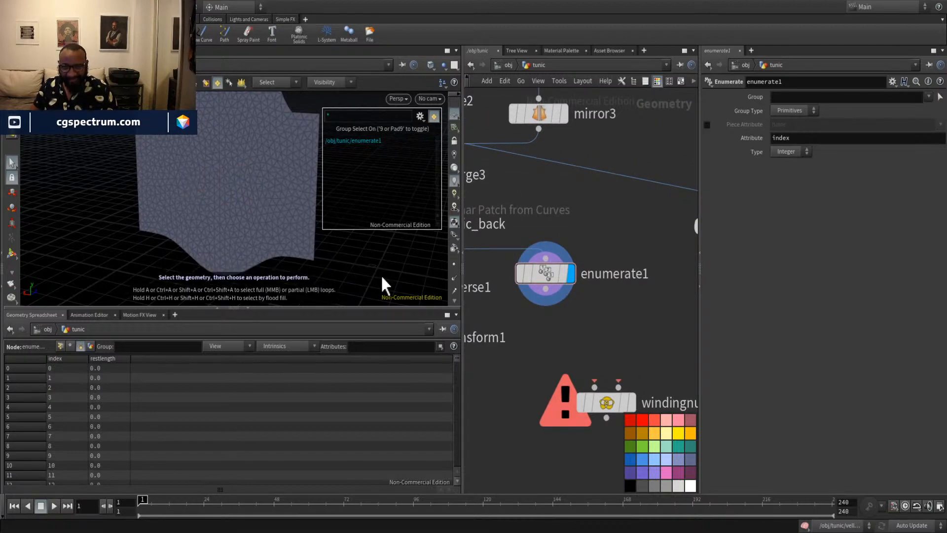
pyautogui.press('Escape')
pyautogui.moveTo(385, 285); pyautogui.dragTo(172, 143)
pyautogui.press('s')
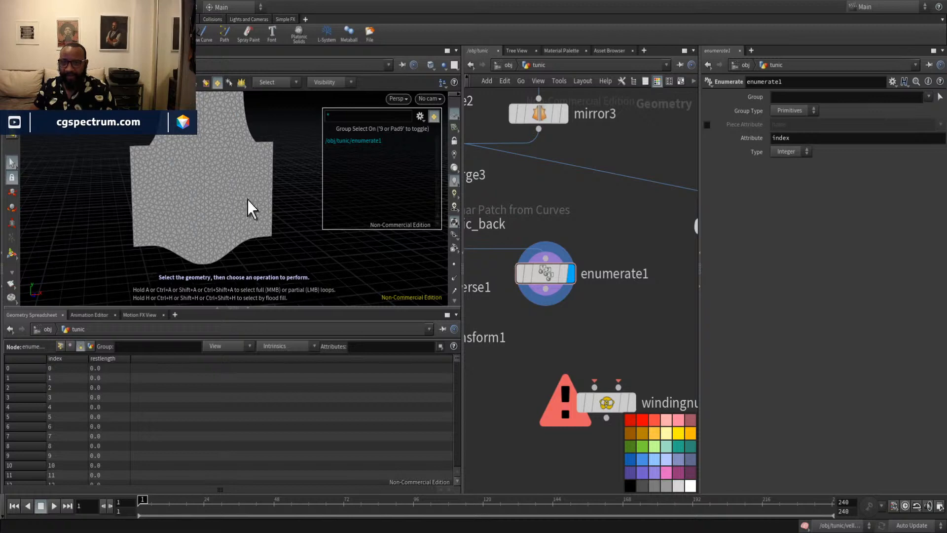
# Add an Extract Centroid node directly below enumerate1 and wire enumerate1 into it.
pyautogui.press('Return')
pyautogui.click(561, 337)
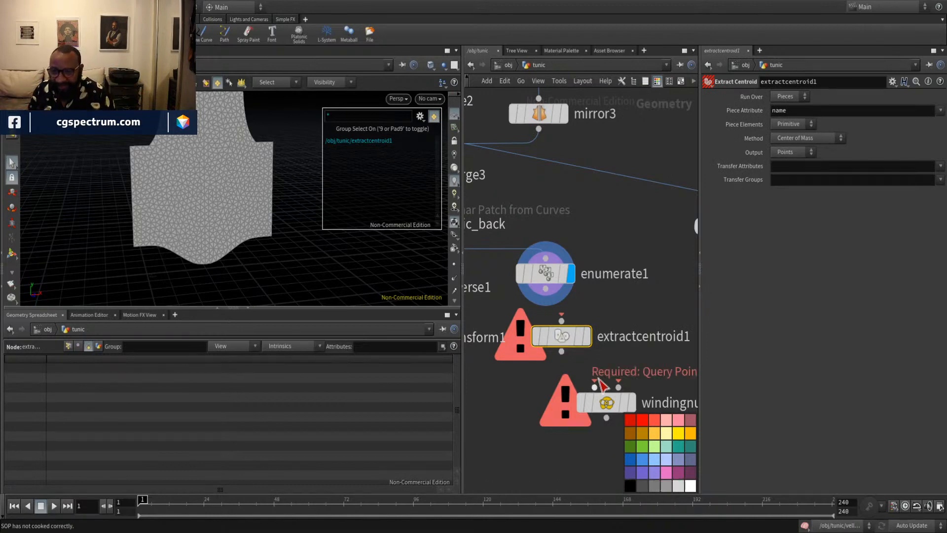
pyautogui.moveTo(559, 344)
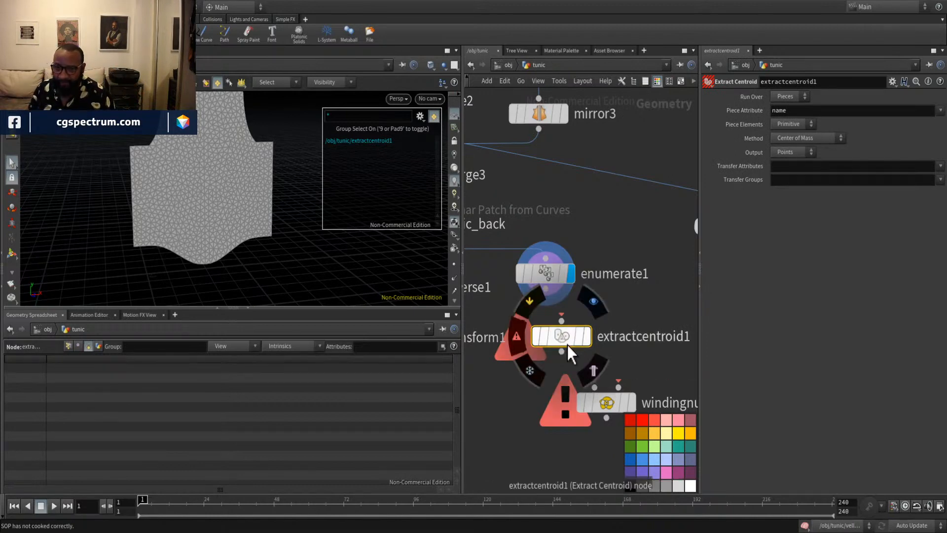
pyautogui.moveTo(545, 289); pyautogui.dragTo(549, 341)
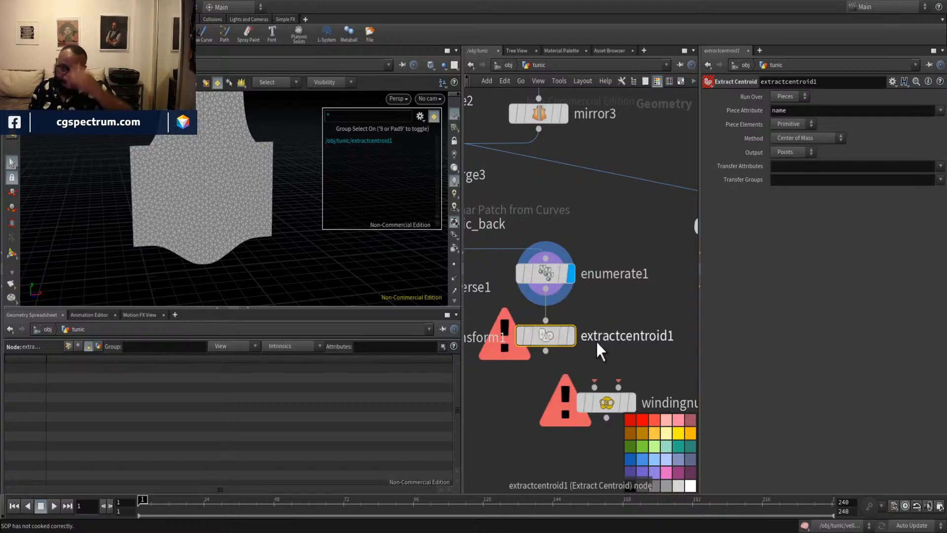
# Display extractcentroid1 and set its Piece Attribute to index.
pyautogui.click(570, 335)
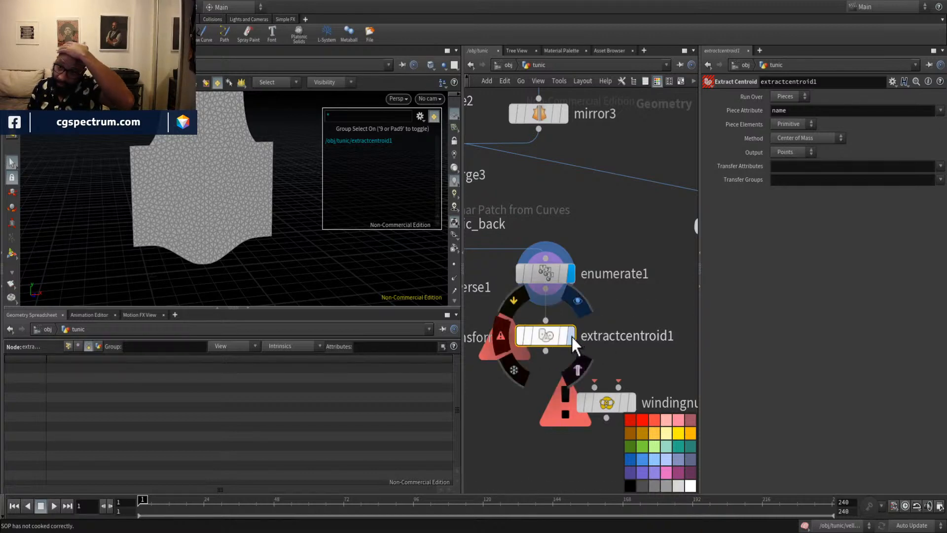
pyautogui.click(940, 110)
pyautogui.click(930, 131)
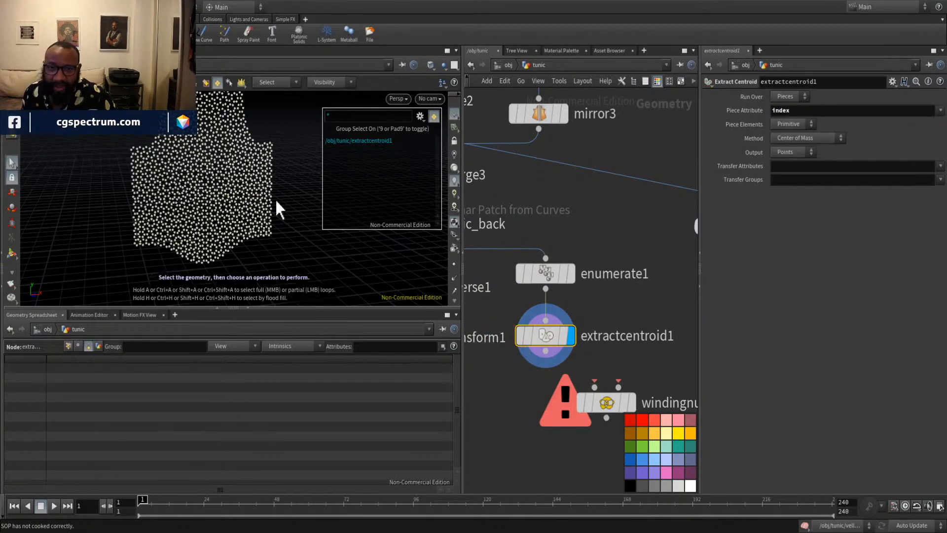
# Template enumerate1 and inspect the centroid points up close against the mesh triangles.
pyautogui.press('Escape')
pyautogui.moveTo(264, 197); pyautogui.dragTo(222, 193)
pyautogui.moveTo(222, 193); pyautogui.dragTo(287, 202, button='right')
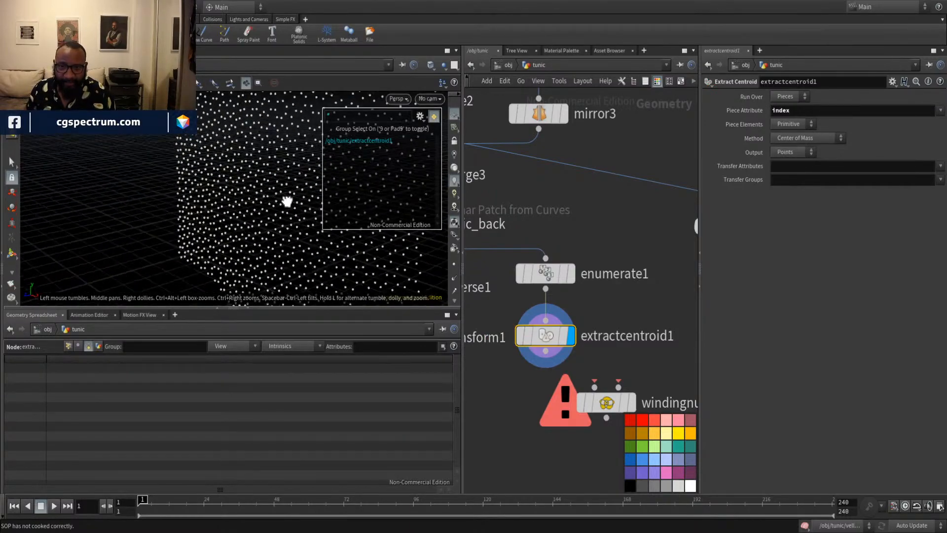
pyautogui.click(577, 305)
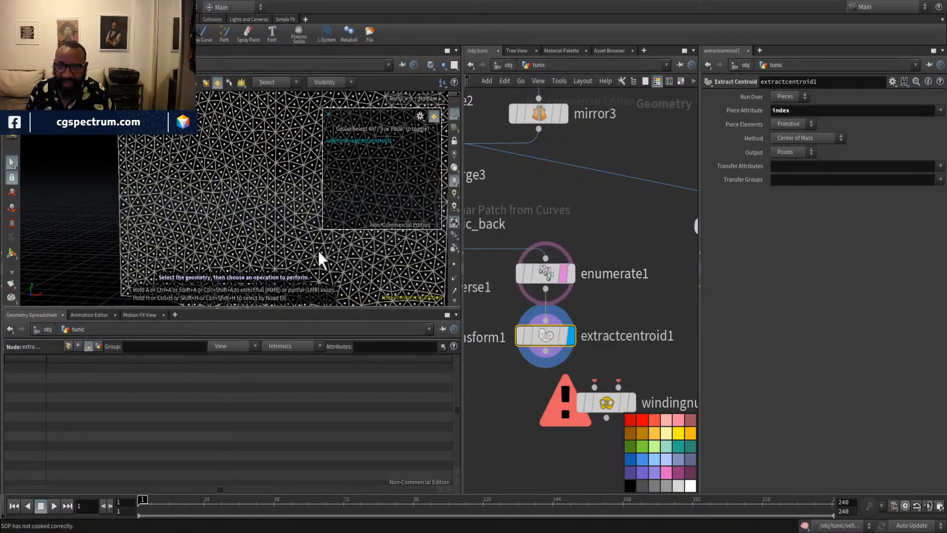
pyautogui.moveTo(318, 248); pyautogui.dragTo(189, 214)
pyautogui.moveTo(190, 214); pyautogui.dragTo(232, 247, button='right')
pyautogui.moveTo(232, 247); pyautogui.dragTo(193, 175)
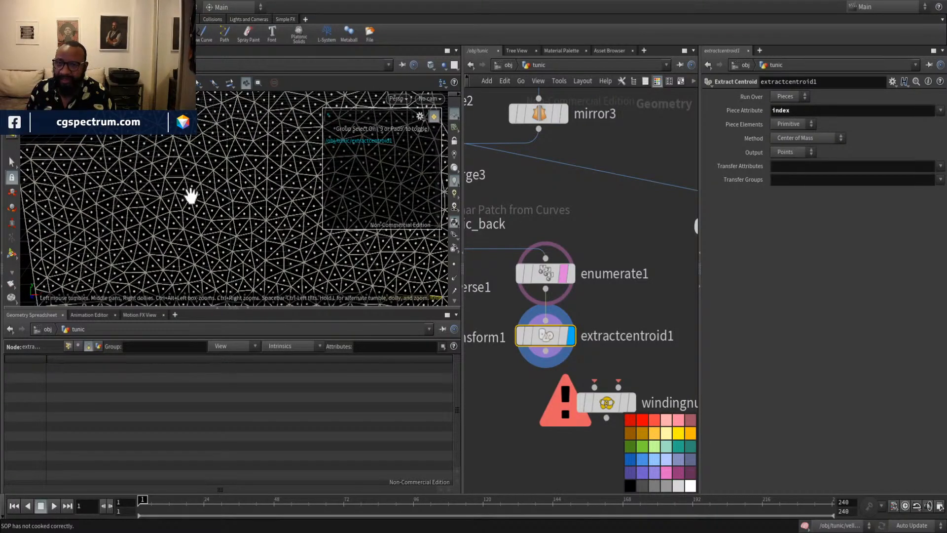
# Wire extractcentroid1 into windingnumber1's first input and merge4 into its second, and display windingnumber1.
pyautogui.scroll(-6, 266, 214)
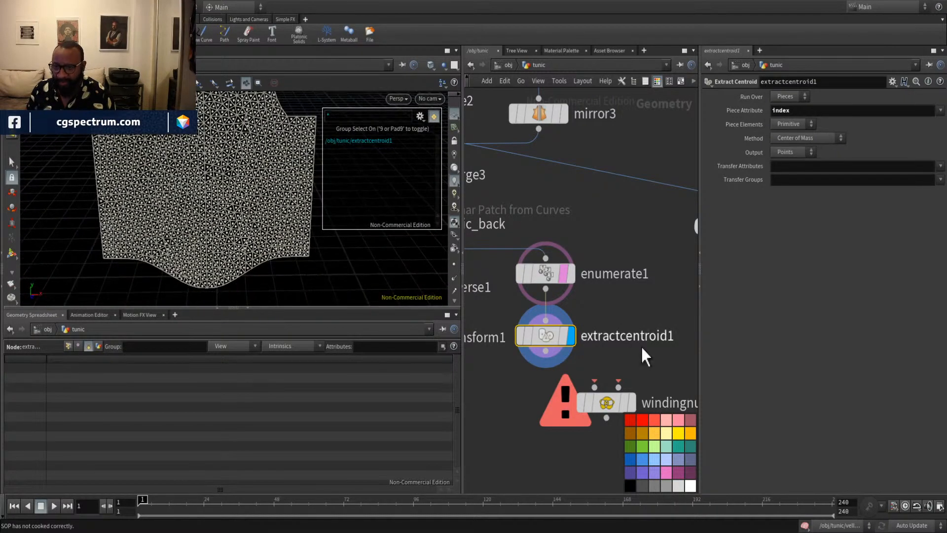
pyautogui.moveTo(645, 349); pyautogui.dragTo(591, 268, button='middle')
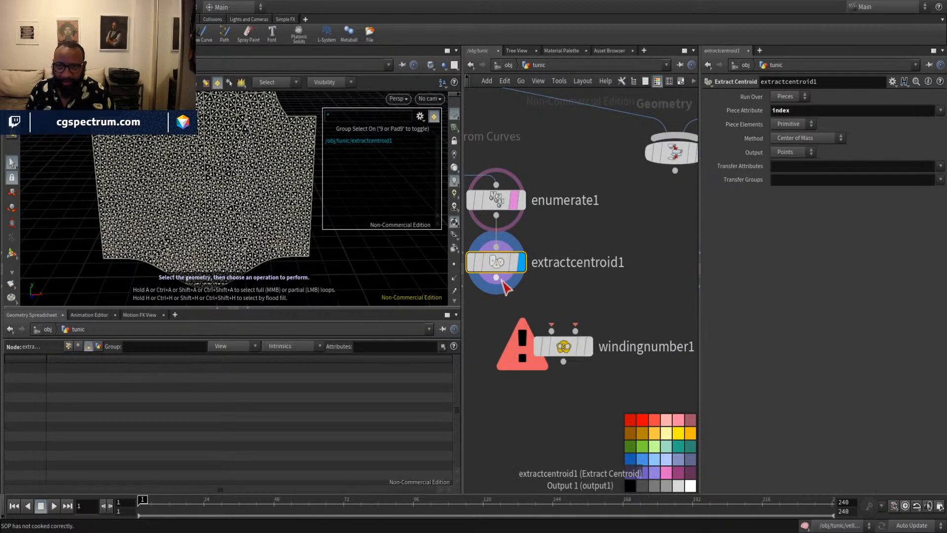
pyautogui.moveTo(496, 278); pyautogui.dragTo(540, 323)
pyautogui.moveTo(636, 285); pyautogui.dragTo(624, 261, button='middle')
pyautogui.moveTo(664, 148); pyautogui.dragTo(564, 308)
pyautogui.click(564, 327)
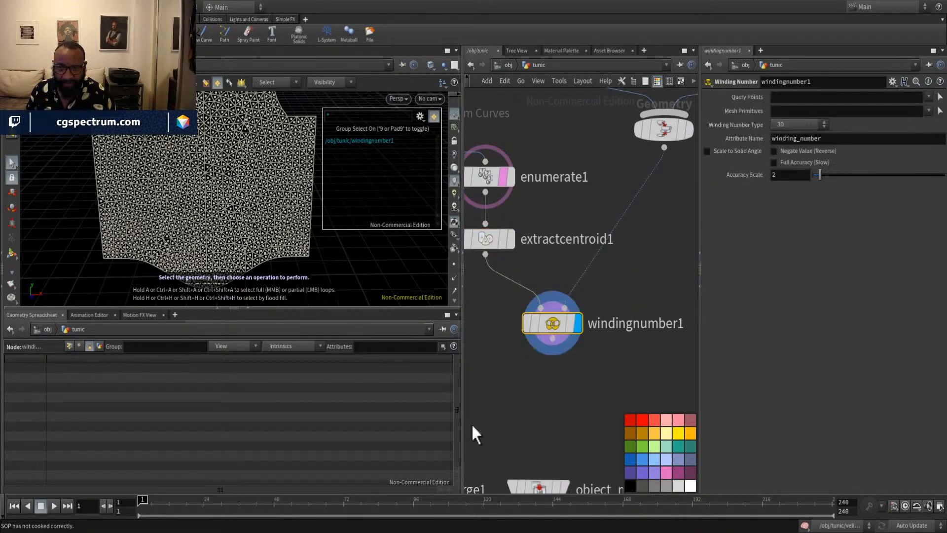
pyautogui.moveTo(570, 393); pyautogui.dragTo(591, 388, button='middle')
# Show windingnumber1's point attributes in the Geometry Spreadsheet and examine the winding_number values against the back patch.
pyautogui.click(70, 346)
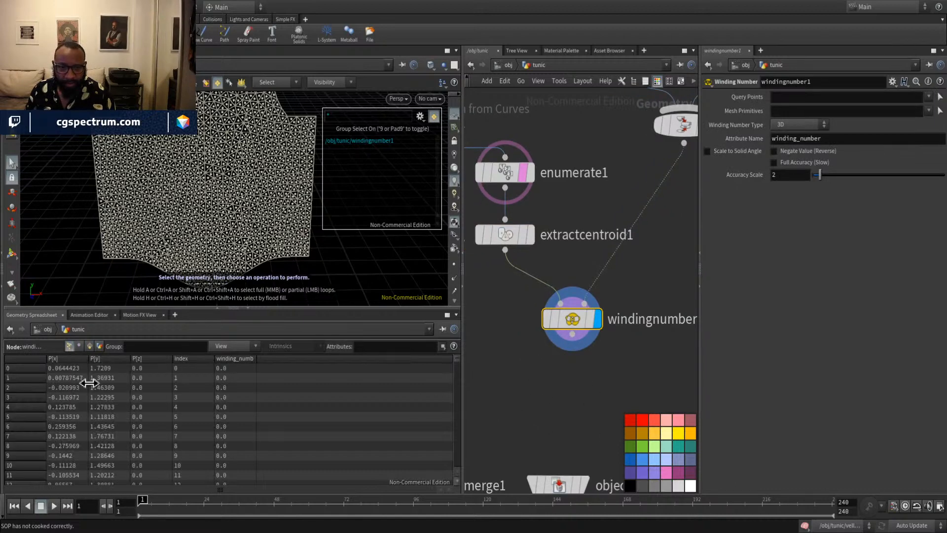
pyautogui.scroll(-3, 233, 375)
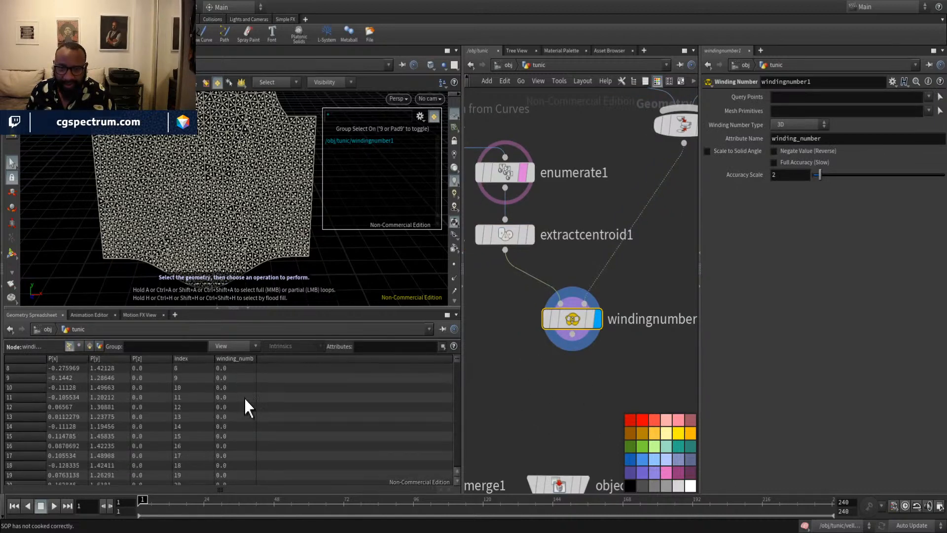
pyautogui.click(246, 358)
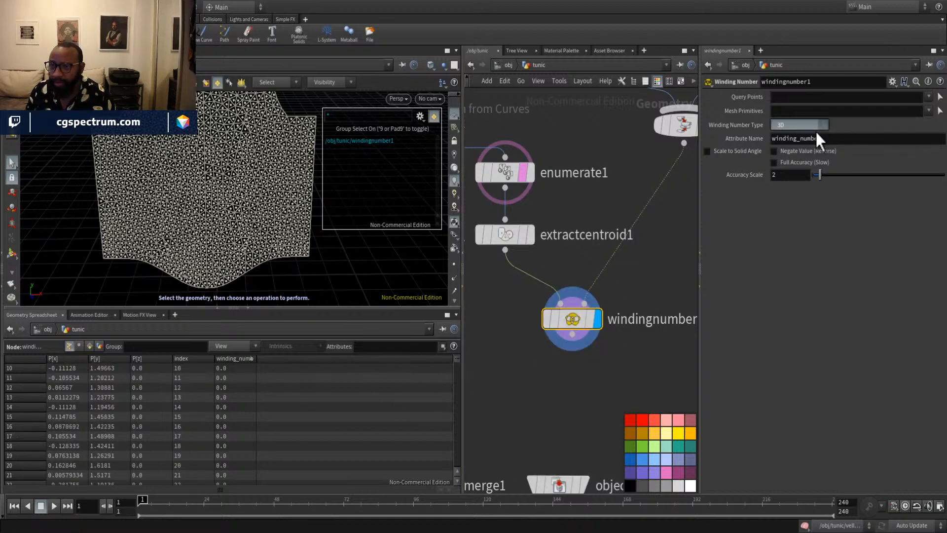
pyautogui.press('Escape')
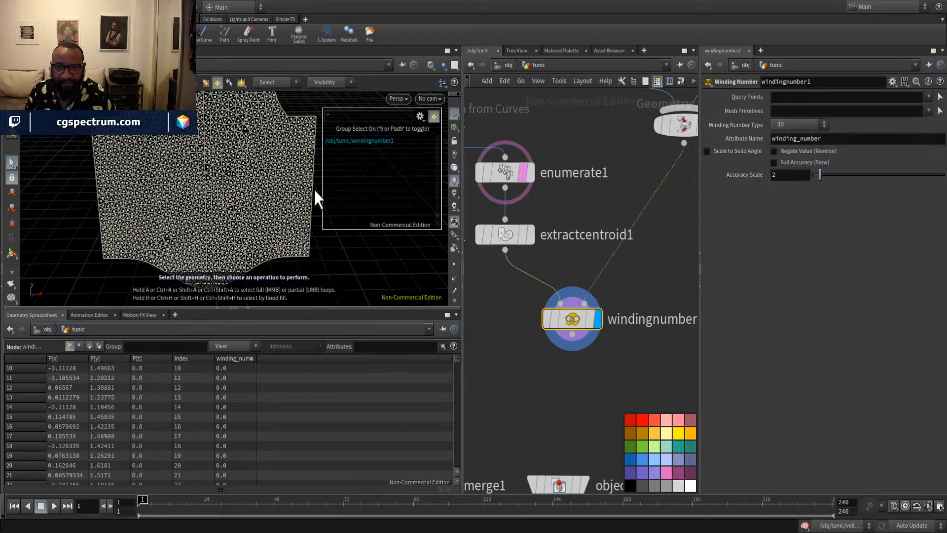
pyautogui.moveTo(313, 187); pyautogui.dragTo(176, 185)
pyautogui.press('s')
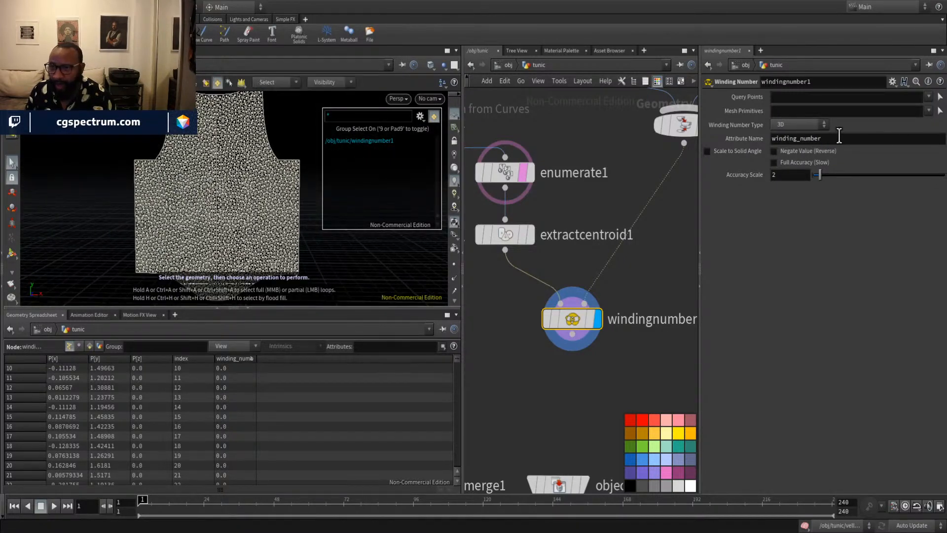
# Set windingnumber1's Winding Number Type to 2D in XY Plane and re-sort the point data to check winding_number.
pyautogui.click(807, 129)
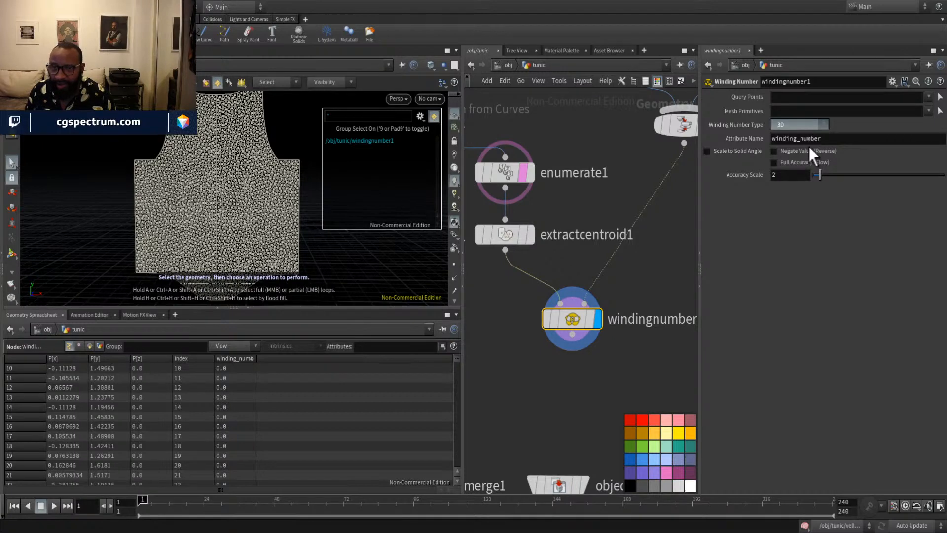
pyautogui.click(809, 145)
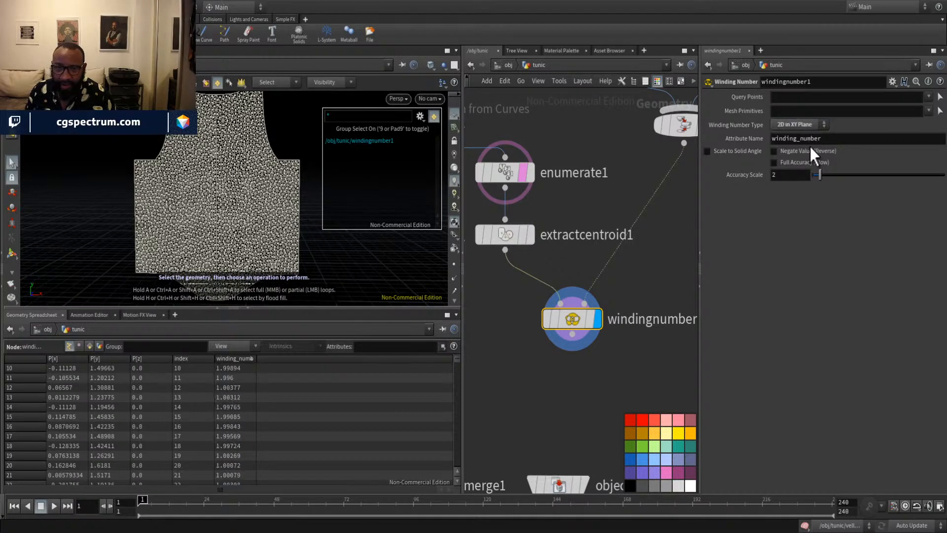
pyautogui.click(243, 359)
pyautogui.click(244, 359)
pyautogui.click(244, 359)
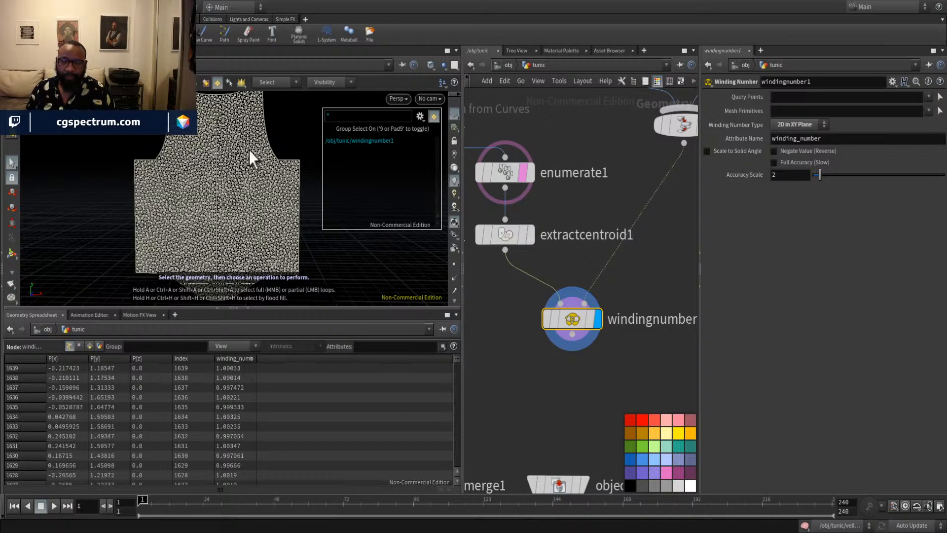
pyautogui.press('Escape')
pyautogui.moveTo(247, 173); pyautogui.dragTo(264, 206)
pyautogui.press('s')
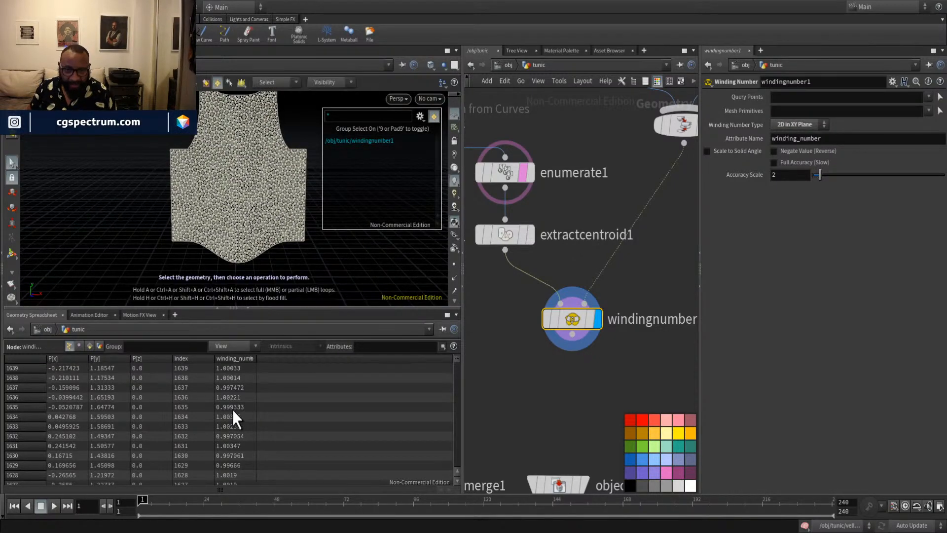
pyautogui.click(245, 360)
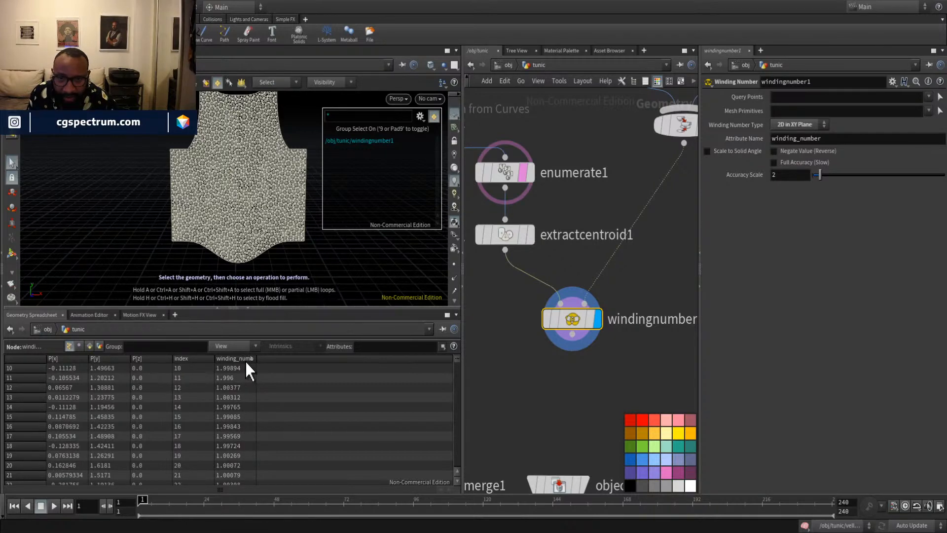
pyautogui.click(245, 359)
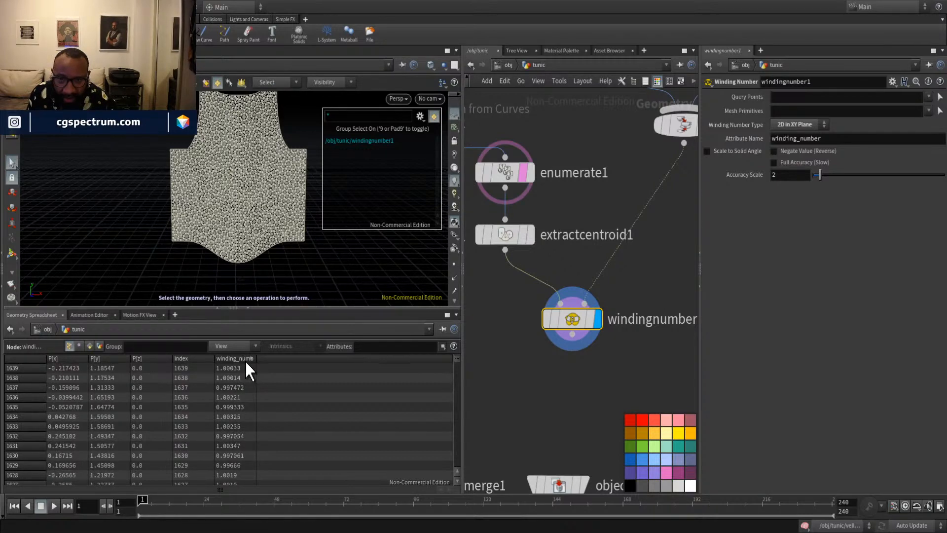
# Turn off the template display of enumerate1 so only the centroid points are drawn.
pyautogui.keyDown('alt'); pyautogui.moveTo(314, 212); pyautogui.dragTo(226, 207, button='middle'); pyautogui.keyUp('alt')
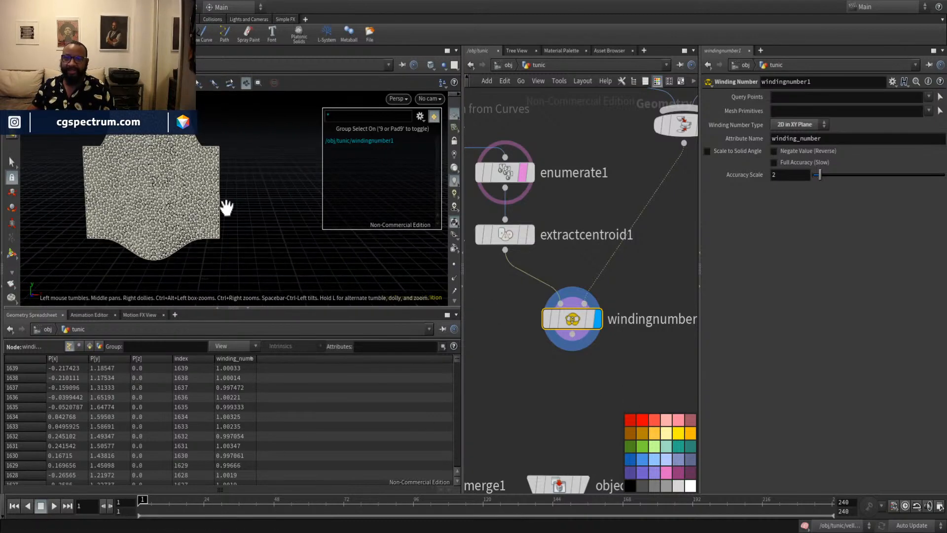
pyautogui.keyDown('alt'); pyautogui.moveTo(227, 208); pyautogui.dragTo(184, 218); pyautogui.keyUp('alt')
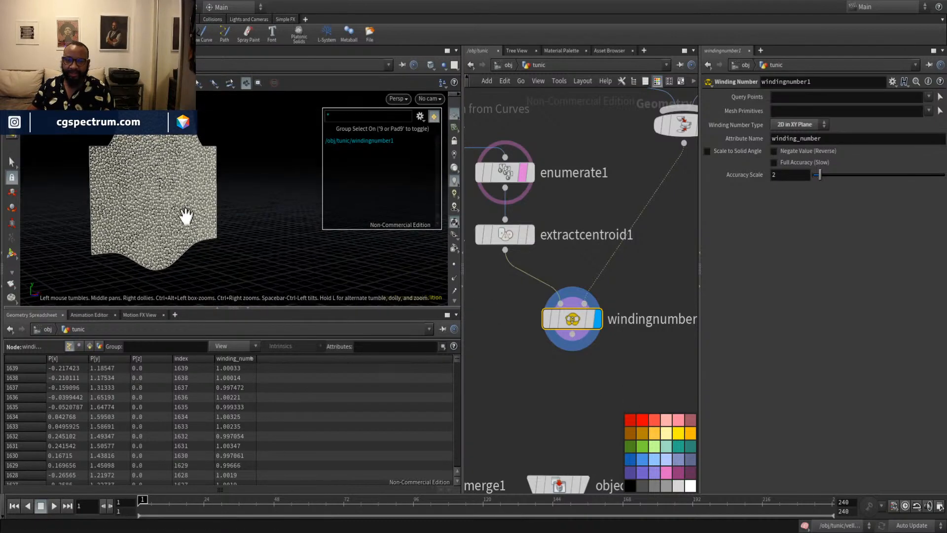
pyautogui.click(524, 172)
pyautogui.press('space')
pyautogui.moveTo(181, 224); pyautogui.dragTo(207, 229)
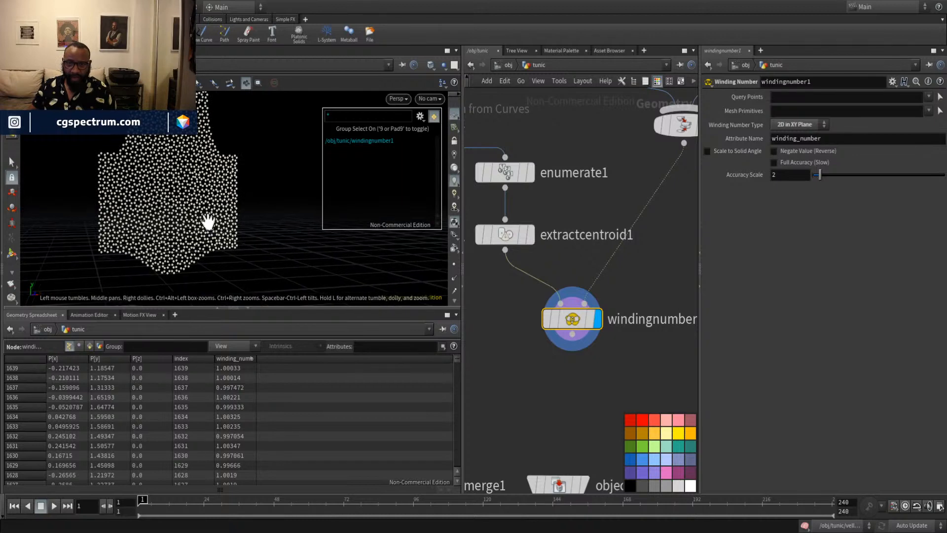
# Add a Color node below windingnumber1, wire windingnumber1 into it and display it.
pyautogui.scroll(-2, 577, 345)
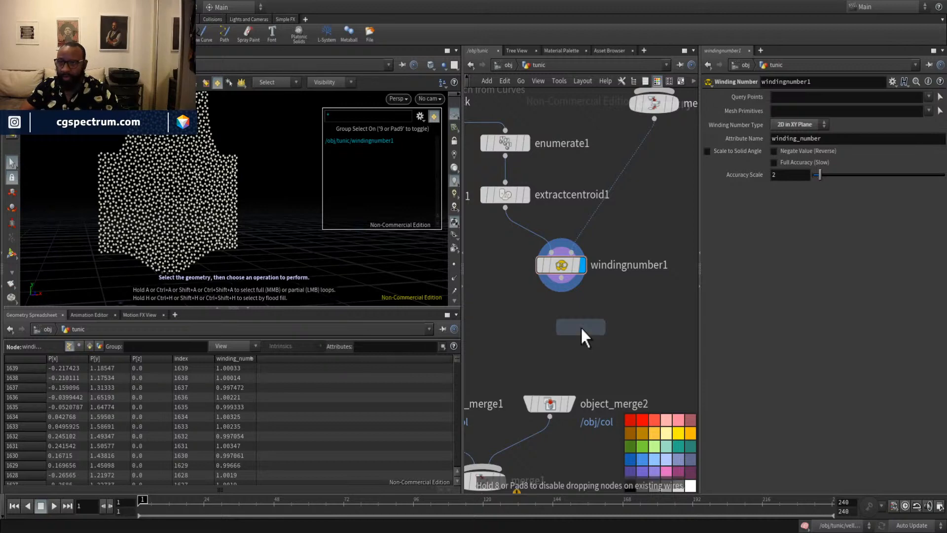
pyautogui.click(582, 327)
pyautogui.moveTo(567, 284); pyautogui.dragTo(607, 338)
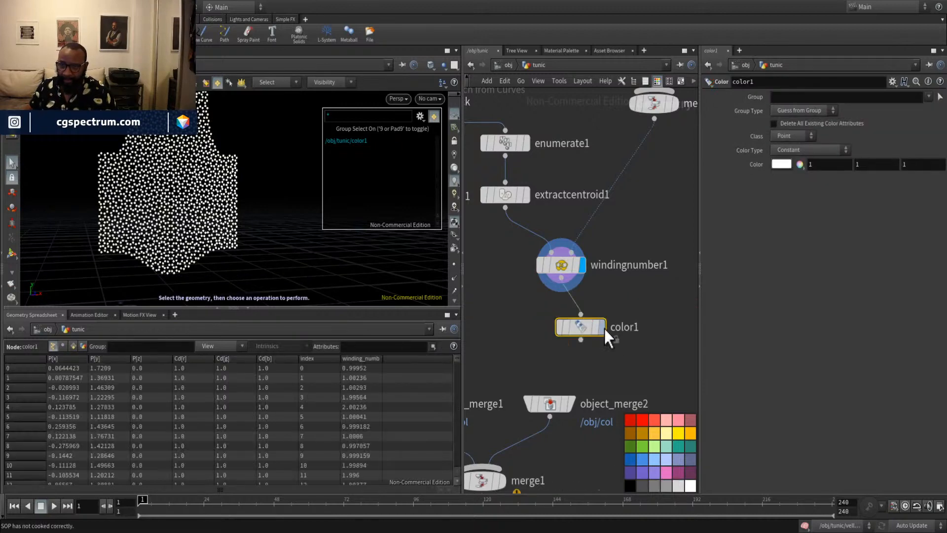
pyautogui.click(602, 330)
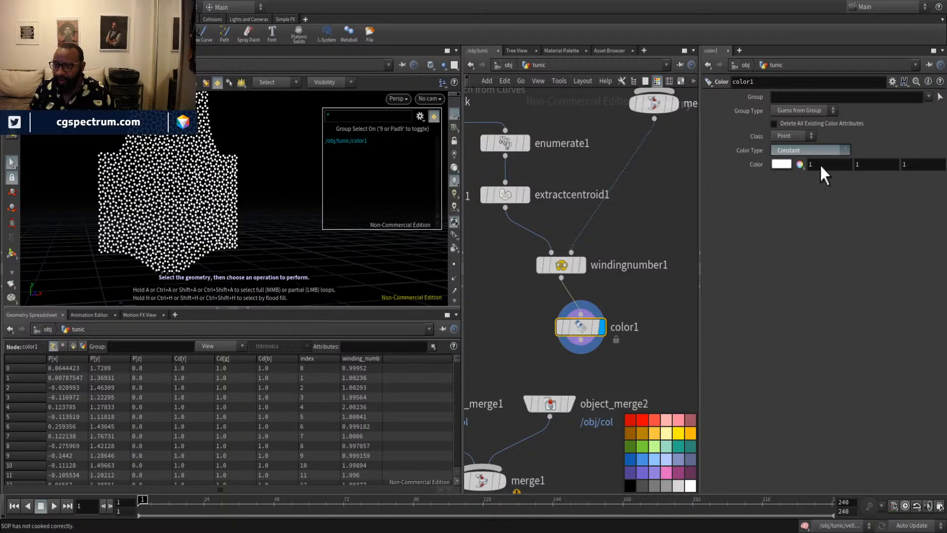
# Set color1 to Ramp from Attribute using winding_number, with a range of 1 to 2.
pyautogui.click(833, 197)
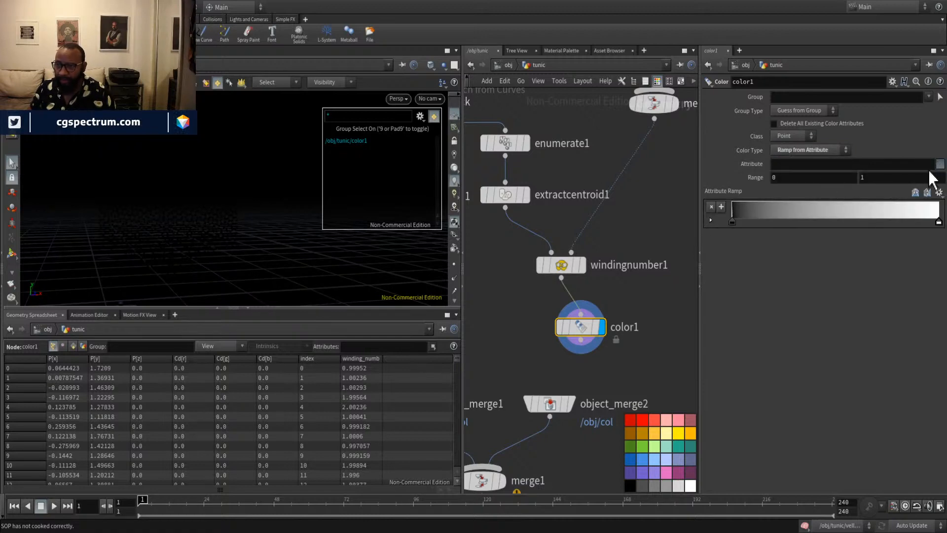
pyautogui.click(926, 199)
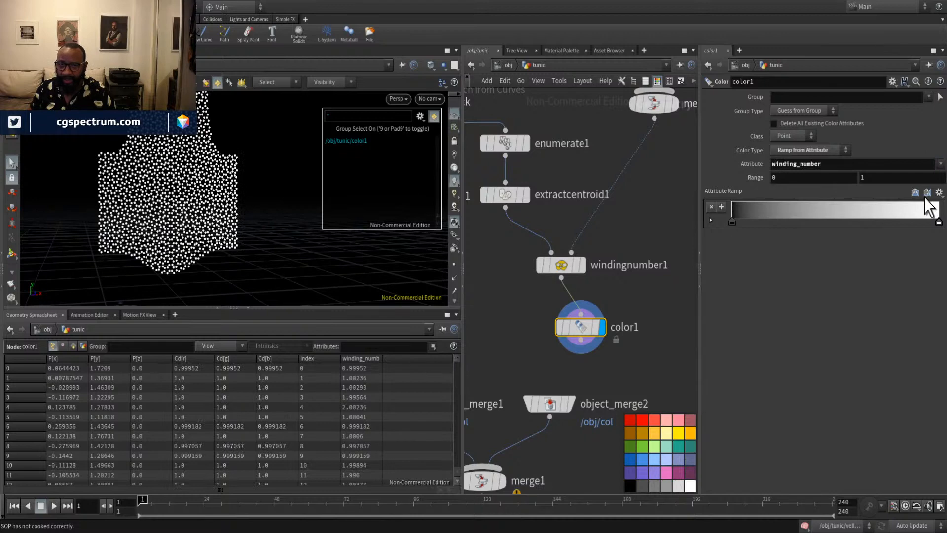
pyautogui.click(805, 177)
pyautogui.write('1')
pyautogui.press('Return')
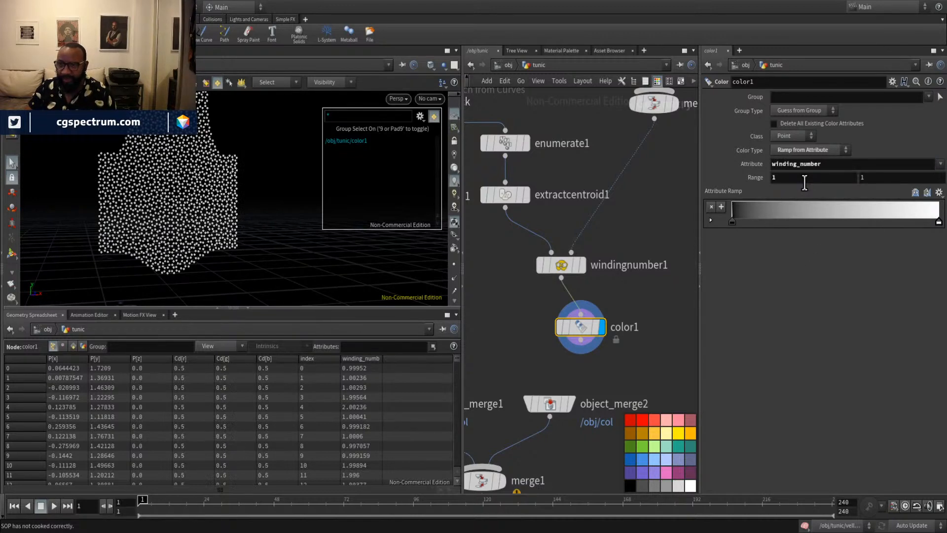
pyautogui.click(879, 177)
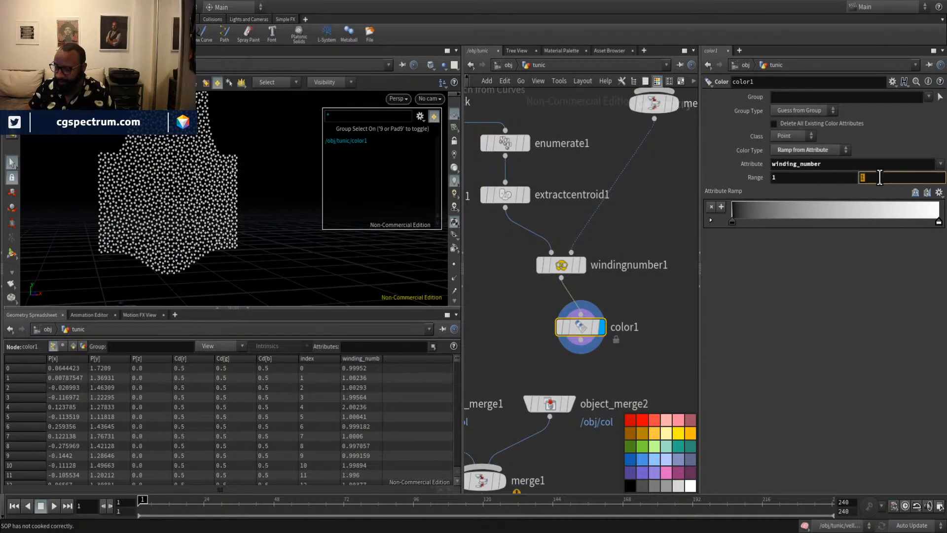
pyautogui.write('2')
pyautogui.press('Return')
# Inspect the colored centroid points inside the two diamond dart shapes from several angles.
pyautogui.keyDown('alt'); pyautogui.moveTo(185, 202); pyautogui.dragTo(173, 235); pyautogui.keyUp('alt')
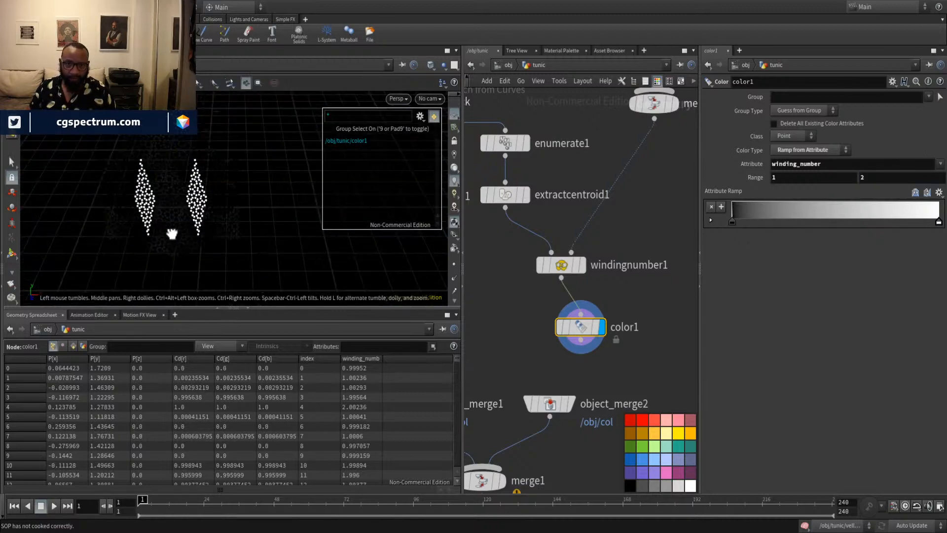
pyautogui.keyDown('alt'); pyautogui.moveTo(173, 234); pyautogui.dragTo(109, 160, button='right'); pyautogui.keyUp('alt')
pyautogui.keyDown('alt'); pyautogui.moveTo(109, 161); pyautogui.dragTo(156, 186, button='middle'); pyautogui.keyUp('alt')
pyautogui.moveTo(157, 186); pyautogui.dragTo(186, 216)
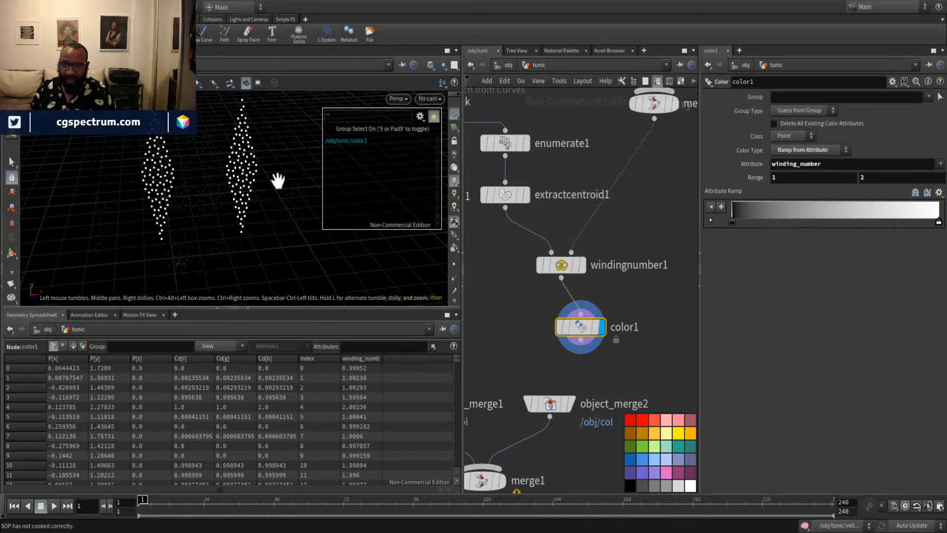
pyautogui.press('s')
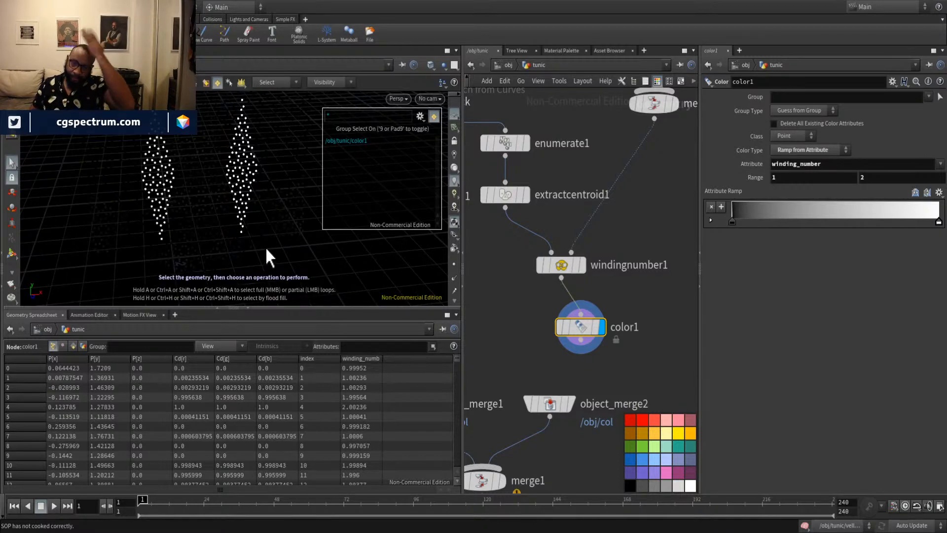
pyautogui.press('Escape')
pyautogui.moveTo(190, 205); pyautogui.dragTo(264, 184)
pyautogui.press('s')
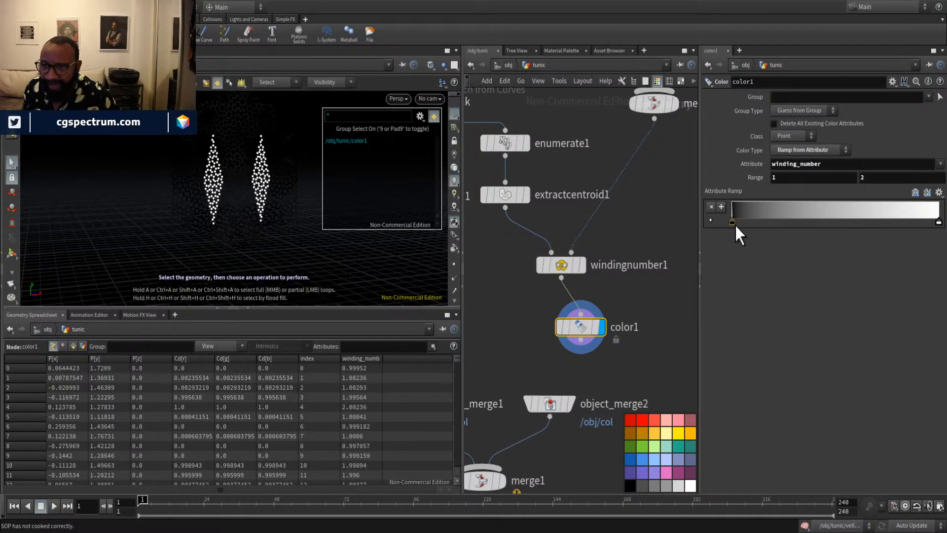
# Shift the black point of color1's attribute ramp slightly inward and check the diamond areas.
pyautogui.moveTo(732, 223); pyautogui.dragTo(759, 223)
pyautogui.press('Escape')
pyautogui.moveTo(275, 276); pyautogui.dragTo(278, 239)
pyautogui.press('s')
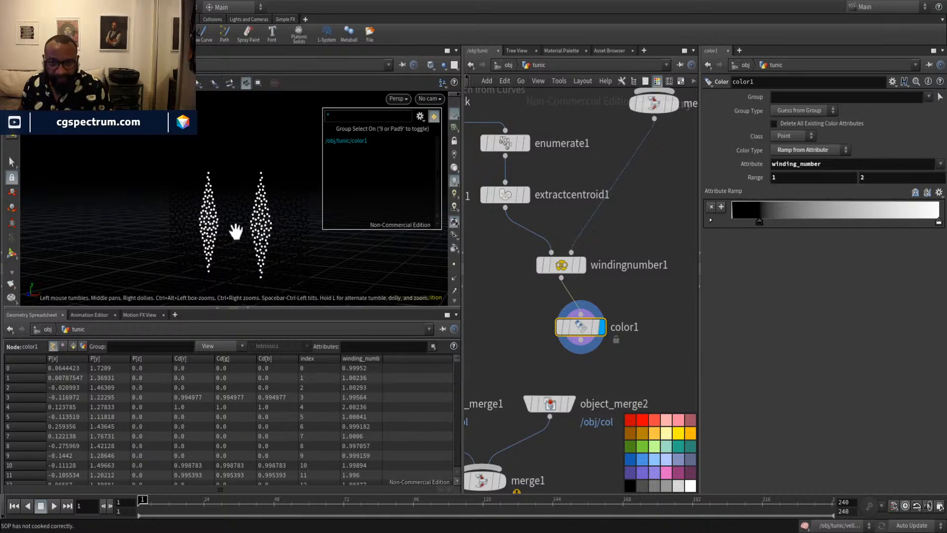
pyautogui.keyDown('alt'); pyautogui.moveTo(235, 231); pyautogui.dragTo(291, 180); pyautogui.keyUp('alt')
# Align mirror4 vertically between the wire dot and merge4 in the network.
pyautogui.scroll(-6, 587, 250)
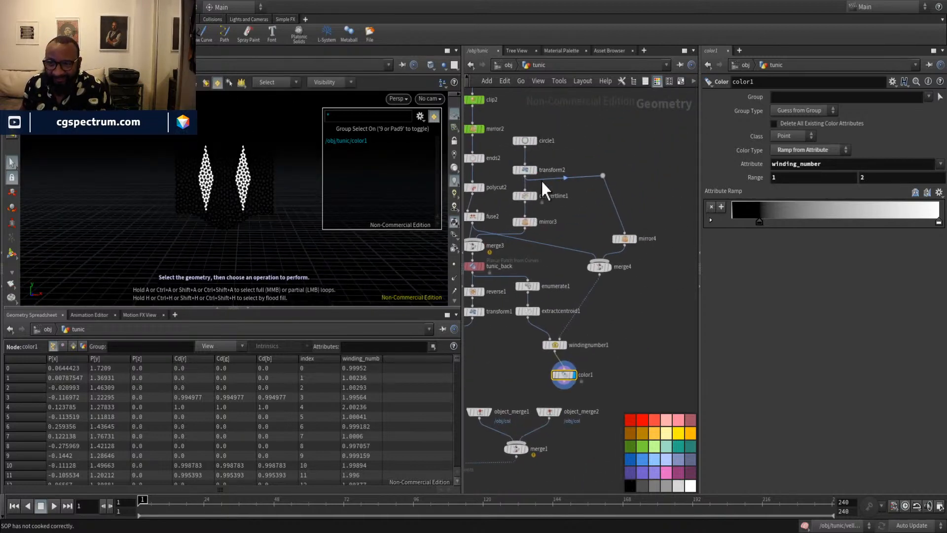
pyautogui.moveTo(532, 273); pyautogui.dragTo(561, 277, button='middle')
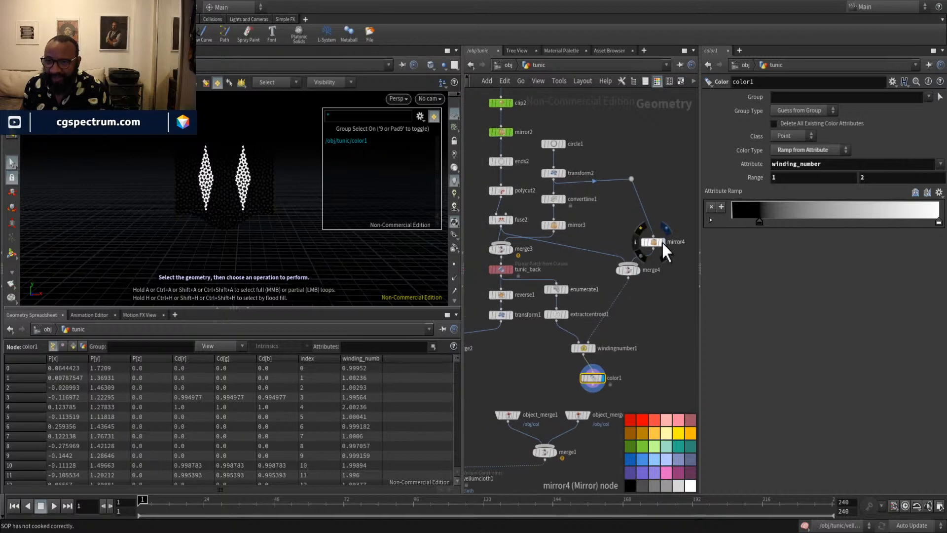
pyautogui.moveTo(657, 242); pyautogui.dragTo(636, 241)
pyautogui.moveTo(596, 136); pyautogui.dragTo(614, 129, button='middle')
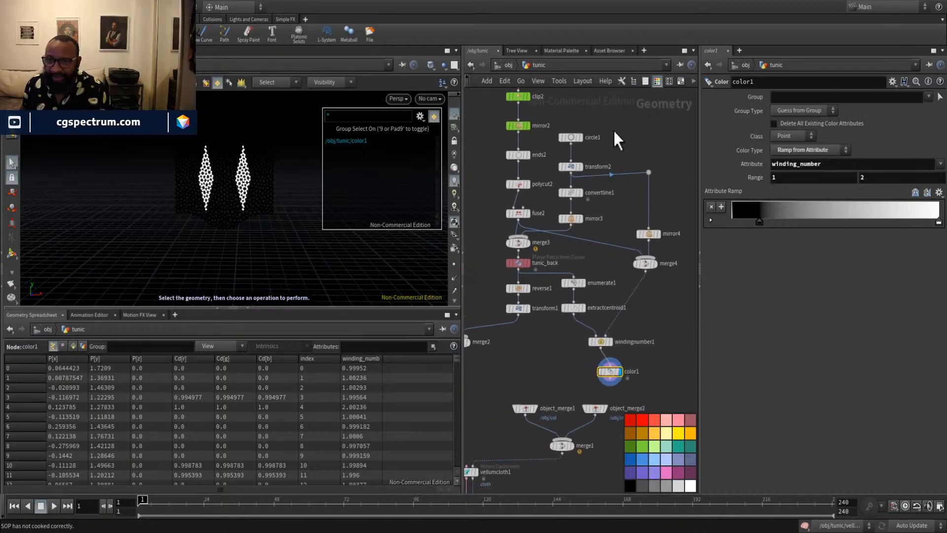
# Tidy the network by shifting the circle1-to-mirror3 chain and its wire dot, and aligning color1 directly under windingnumber1.
pyautogui.moveTo(614, 108); pyautogui.dragTo(553, 225)
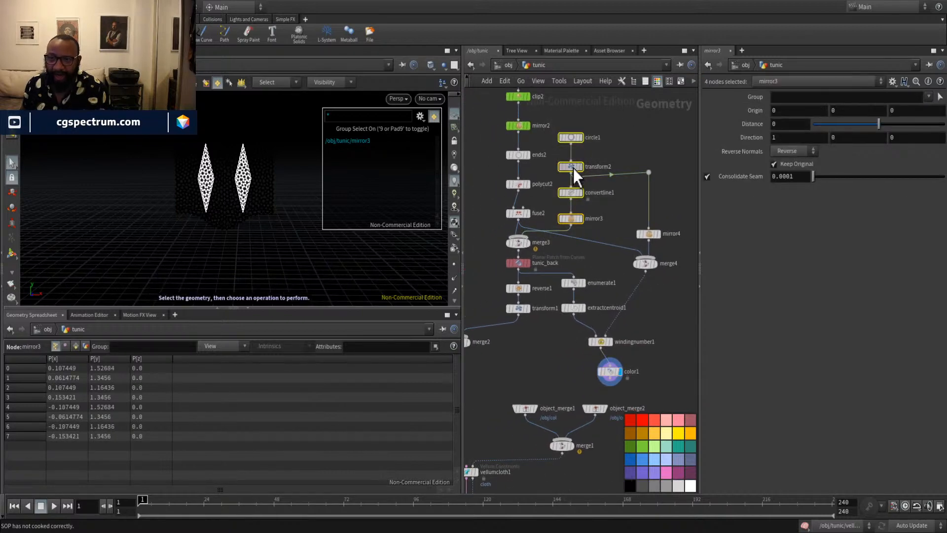
pyautogui.moveTo(573, 168); pyautogui.dragTo(605, 170)
pyautogui.moveTo(636, 222); pyautogui.dragTo(617, 220, button='middle')
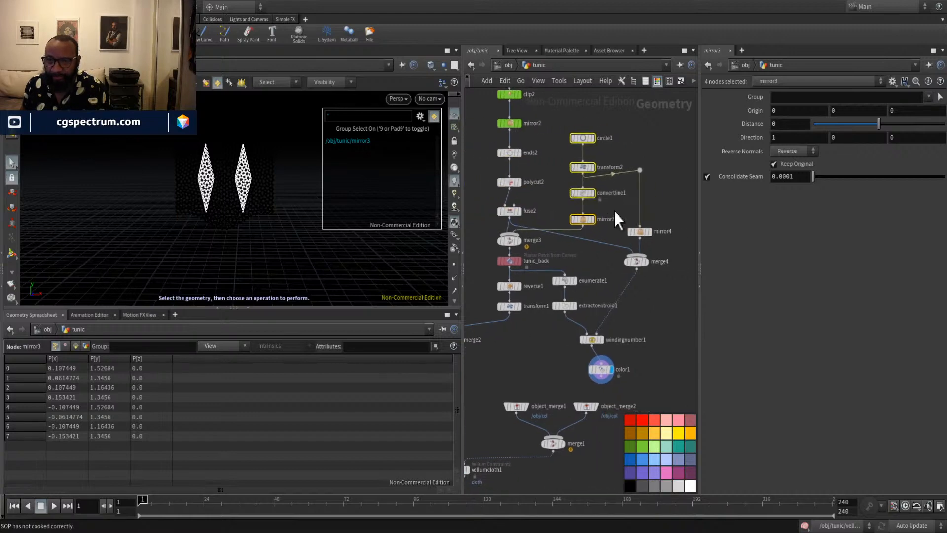
pyautogui.moveTo(639, 168); pyautogui.dragTo(642, 177)
pyautogui.scroll(4, 655, 338)
pyautogui.moveTo(581, 376); pyautogui.dragTo(565, 362)
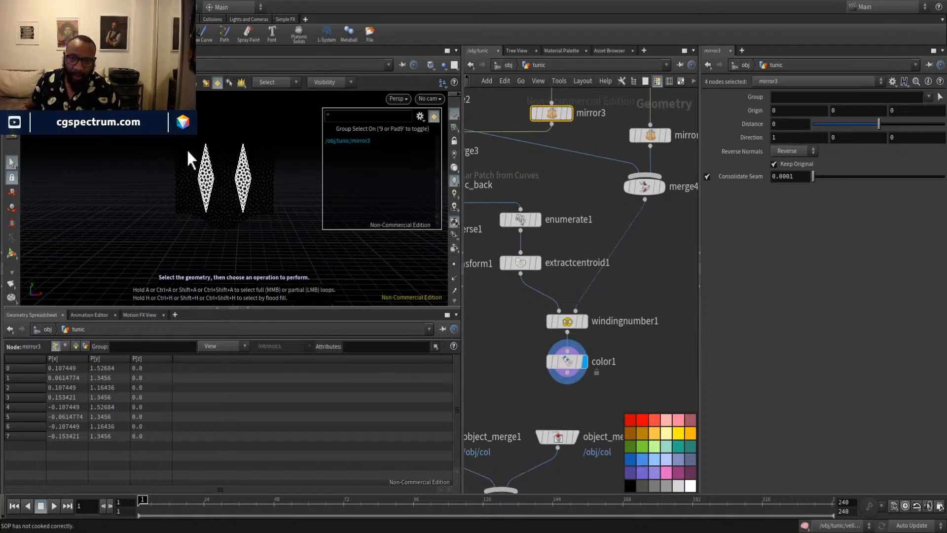
# Move windingnumber1 and color1 together so they sit directly beneath merge4 in the network.
pyautogui.press('Escape')
pyautogui.moveTo(186, 190); pyautogui.dragTo(328, 270)
pyautogui.press('s')
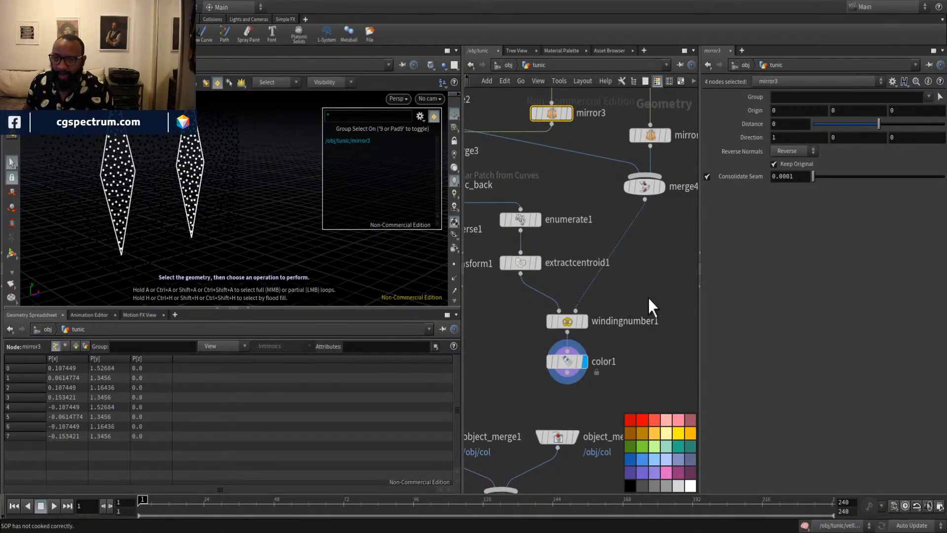
pyautogui.moveTo(650, 307); pyautogui.dragTo(543, 387)
pyautogui.moveTo(564, 327); pyautogui.dragTo(635, 314)
# Sort color1's points by their red color value in the geometry spreadsheet and compare the color values with the winding numbers.
pyautogui.click(648, 354)
pyautogui.press('Escape')
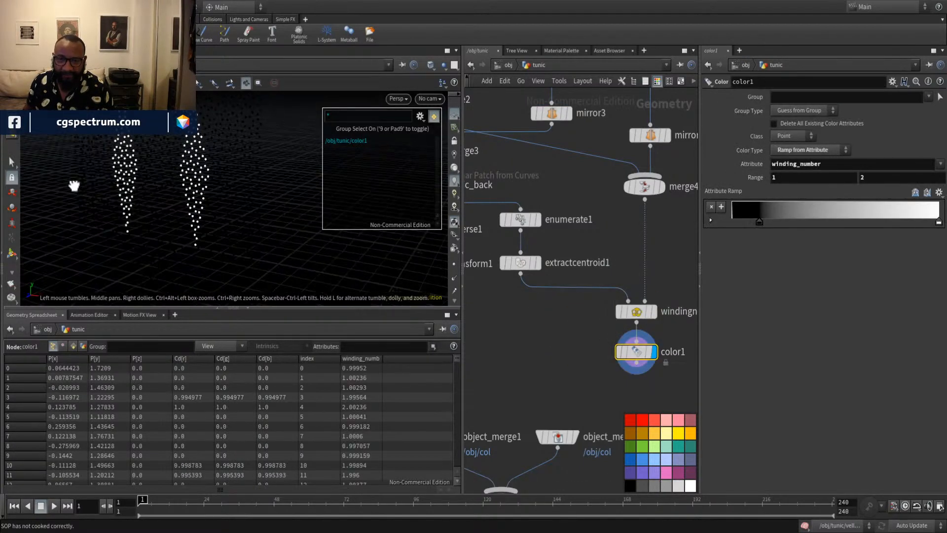
pyautogui.moveTo(74, 185); pyautogui.dragTo(83, 191)
pyautogui.press('s')
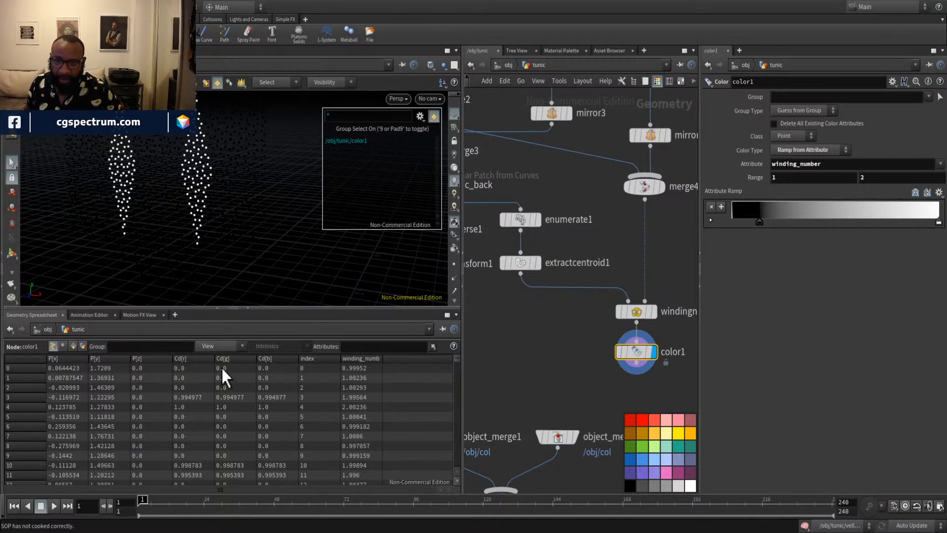
pyautogui.click(195, 359)
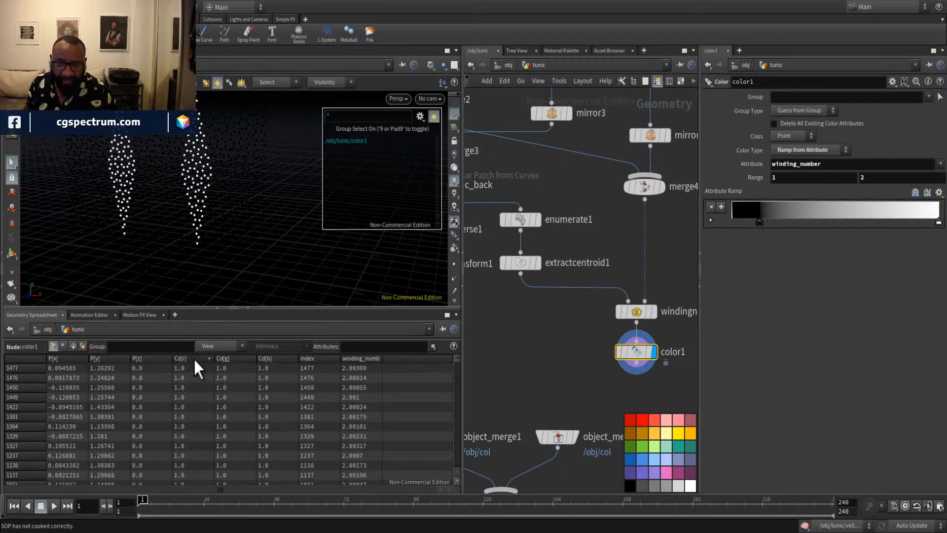
pyautogui.scroll(-10, 197, 389)
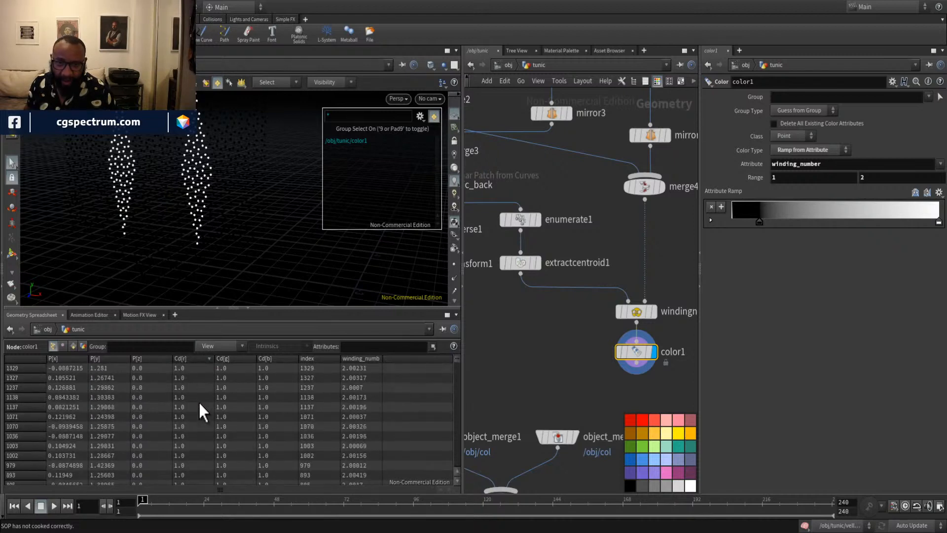
pyautogui.scroll(4, 199, 401)
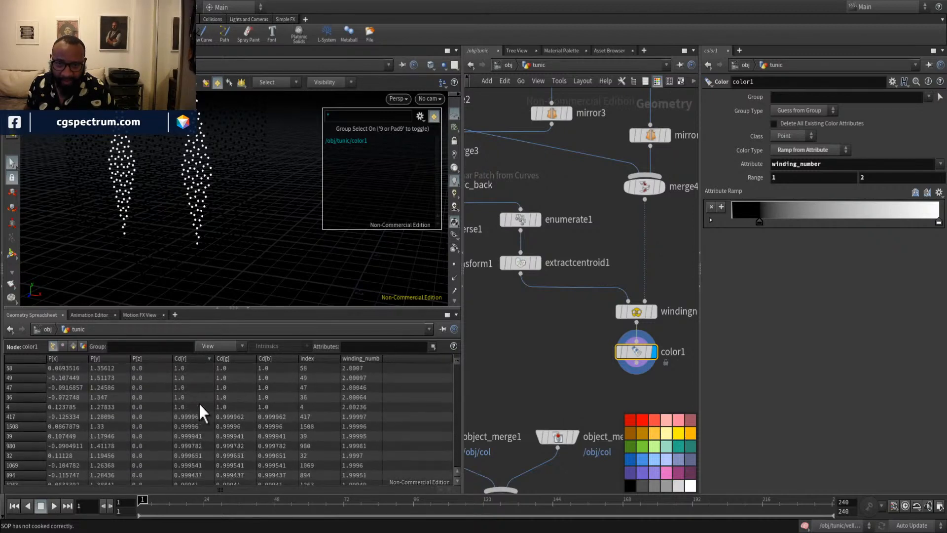
pyautogui.scroll(-15, 198, 402)
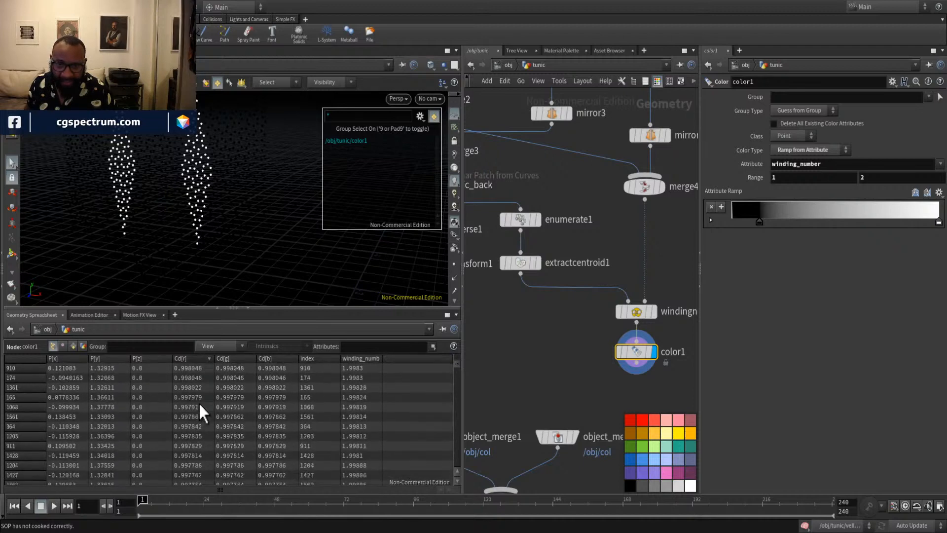
pyautogui.scroll(-20, 198, 402)
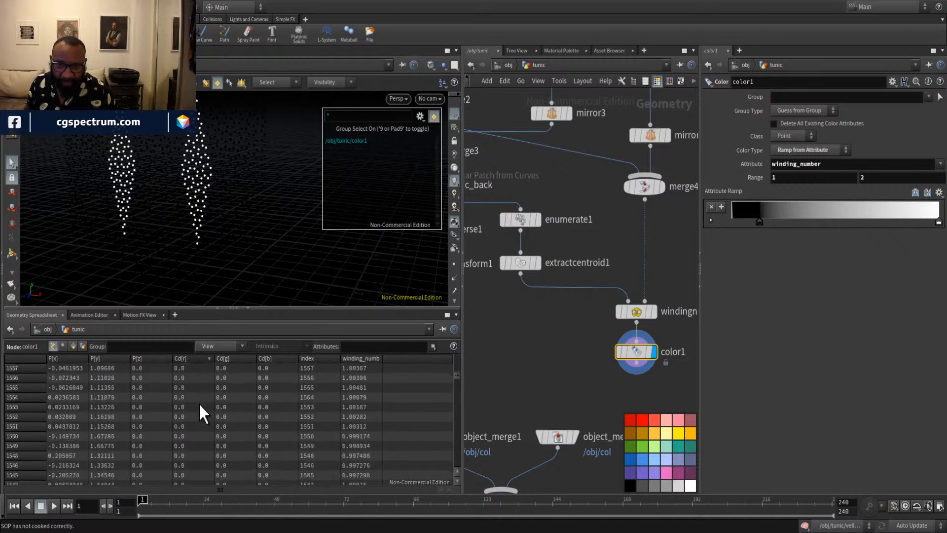
pyautogui.scroll(-10, 199, 404)
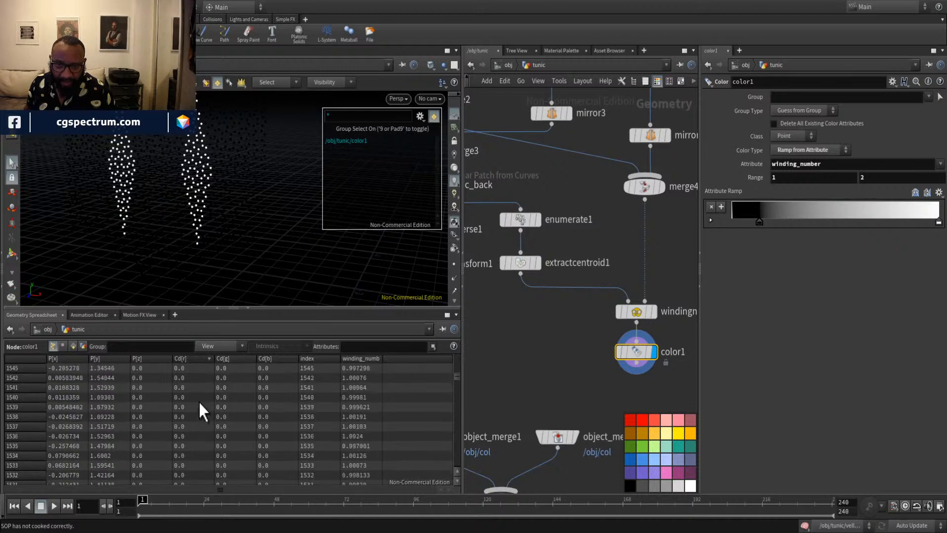
# Examine the color and winding_number values of the color1 points in the spreadsheet and the point pattern in the viewport.
pyautogui.scroll(-10, 194, 404)
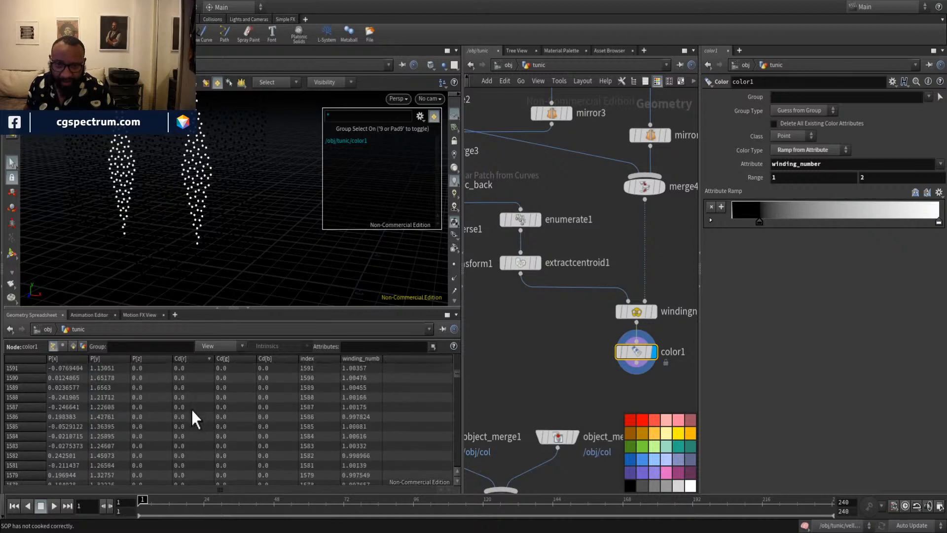
pyautogui.scroll(-10, 190, 407)
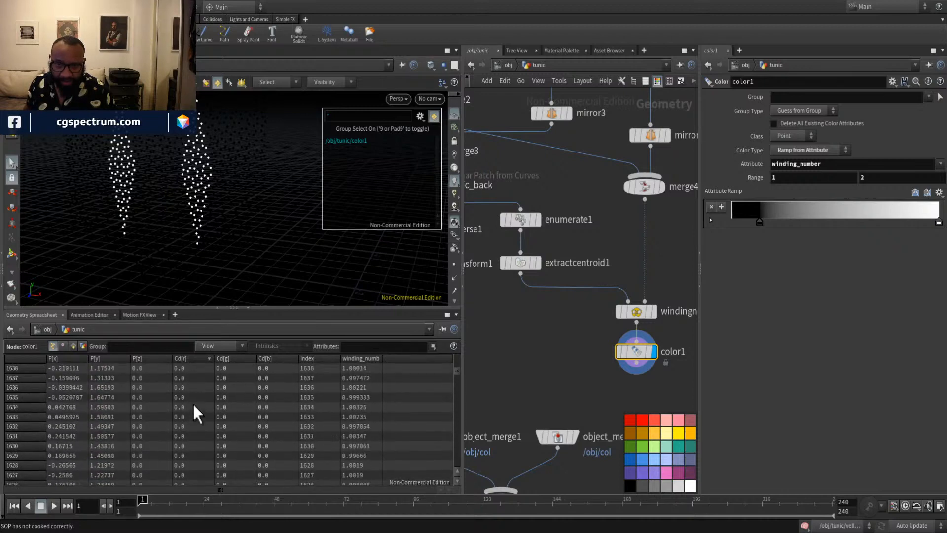
pyautogui.scroll(2, 185, 414)
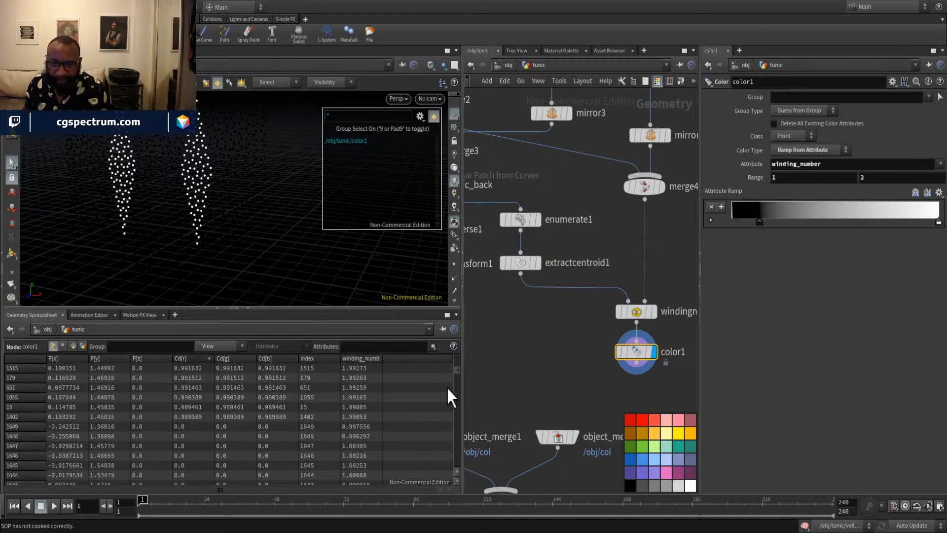
pyautogui.moveTo(457, 369); pyautogui.dragTo(456, 363)
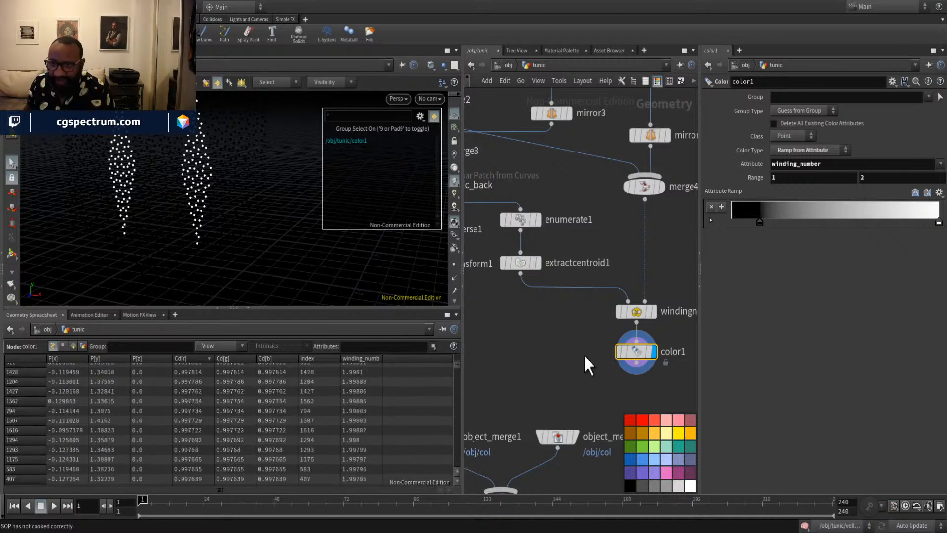
pyautogui.keyDown('alt'); pyautogui.moveTo(173, 186); pyautogui.dragTo(167, 200, button='middle'); pyautogui.keyUp('alt')
pyautogui.keyDown('alt'); pyautogui.moveTo(167, 200); pyautogui.dragTo(136, 182, button='right'); pyautogui.keyUp('alt')
pyautogui.keyDown('alt'); pyautogui.moveTo(135, 183); pyautogui.dragTo(162, 193); pyautogui.keyUp('alt')
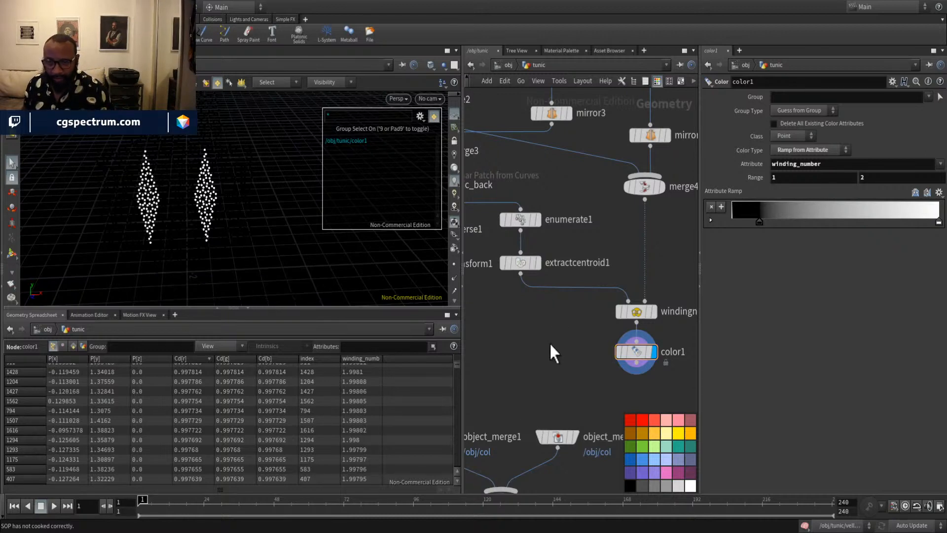
# Move the reverse1, transform1 and merge2 nodes farther down below tunic_back in the network.
pyautogui.moveTo(549, 342); pyautogui.dragTo(648, 351, button='middle')
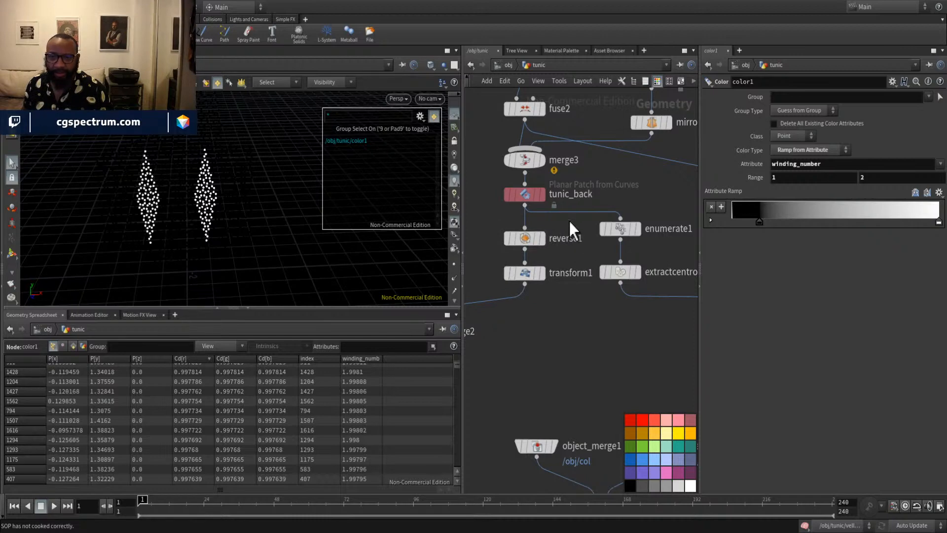
pyautogui.moveTo(569, 220); pyautogui.dragTo(519, 294)
pyautogui.moveTo(570, 298); pyautogui.dragTo(633, 259, button='middle')
pyautogui.click(629, 254)
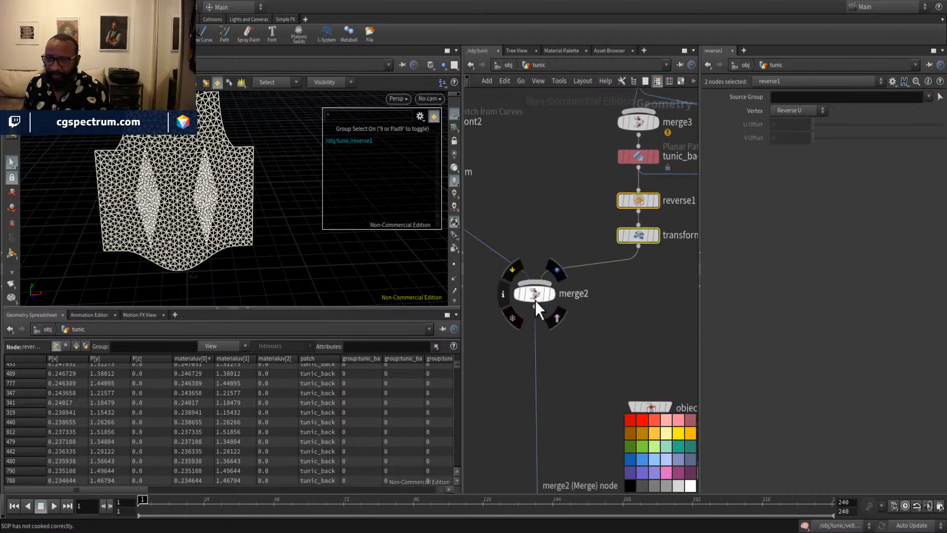
pyautogui.keyDown('shift'); pyautogui.click(530, 297); pyautogui.keyUp('shift')
pyautogui.moveTo(600, 319); pyautogui.dragTo(517, 319, button='middle')
pyautogui.moveTo(556, 243); pyautogui.dragTo(513, 375)
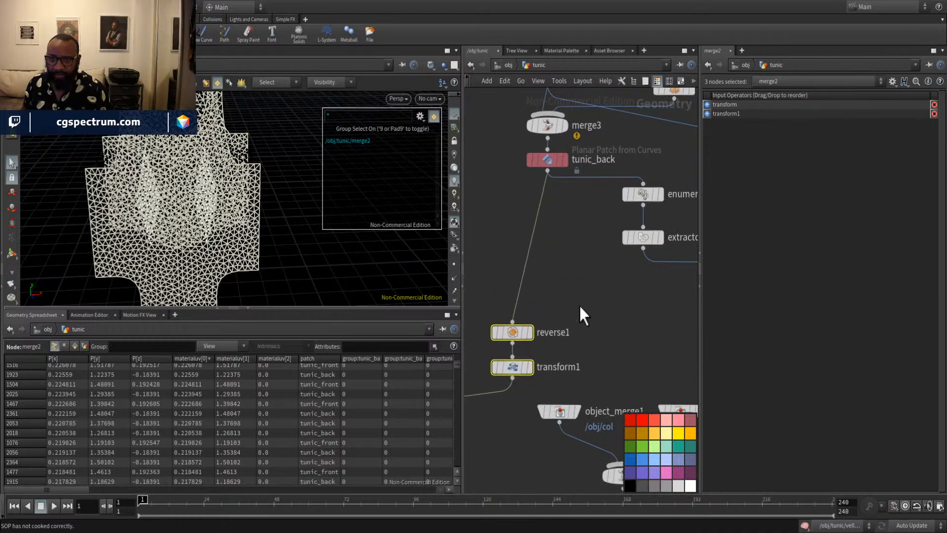
# Move object_merge1, object_merge2, merge1, vellumcloth1, null1 and vellumdrape1 together farther down the network.
pyautogui.moveTo(612, 304); pyautogui.dragTo(561, 254, button='middle')
pyautogui.click(530, 314)
pyautogui.scroll(-5, 576, 337)
pyautogui.moveTo(576, 336); pyautogui.dragTo(610, 340, button='middle')
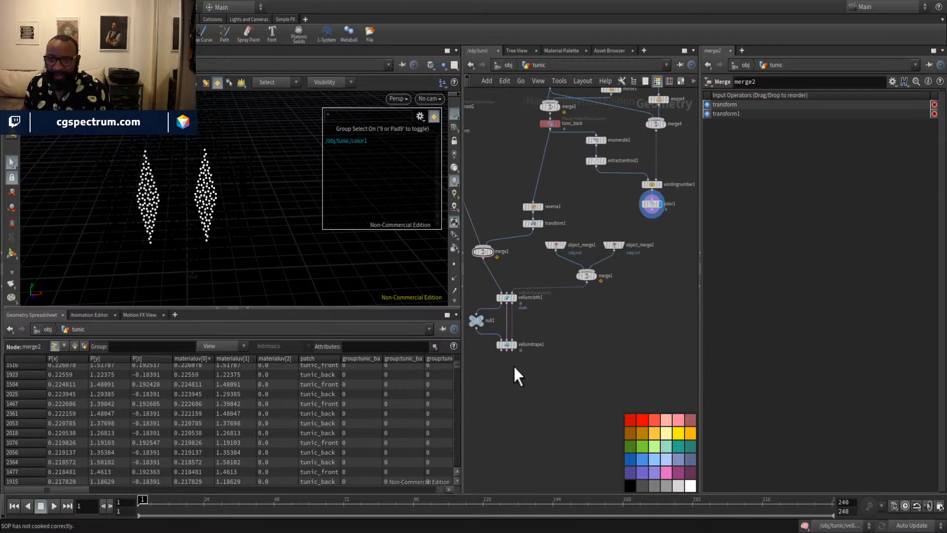
pyautogui.moveTo(514, 395); pyautogui.dragTo(685, 269)
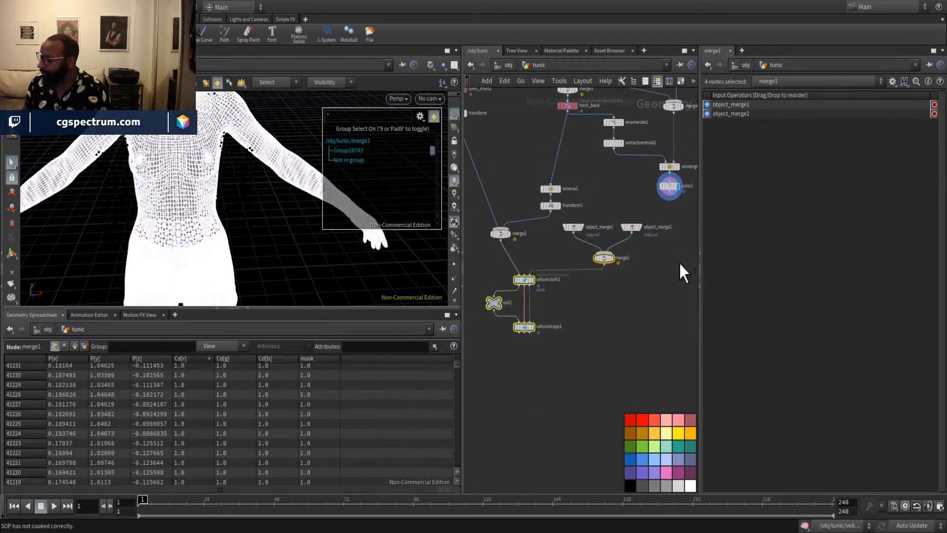
pyautogui.keyDown('shift'); pyautogui.click(573, 227); pyautogui.keyUp('shift')
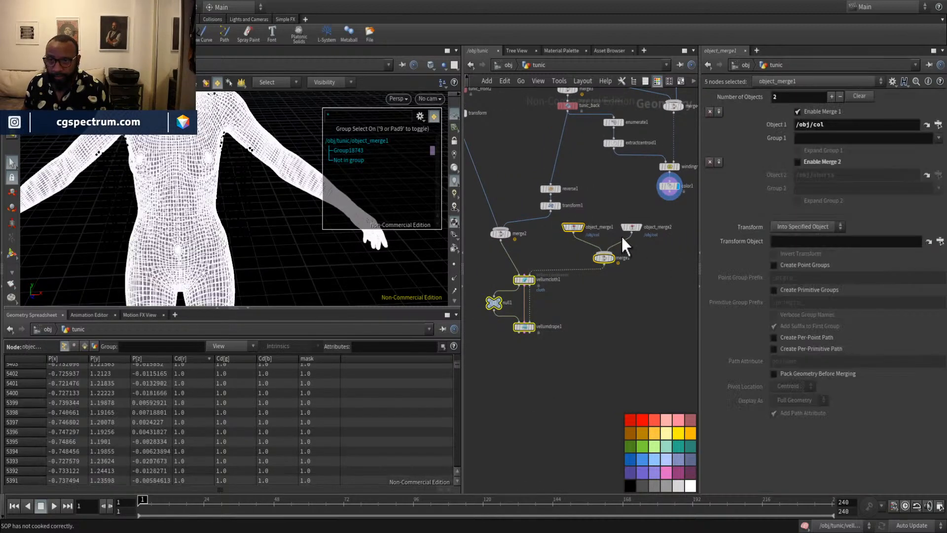
pyautogui.keyDown('shift'); pyautogui.click(633, 229); pyautogui.keyUp('shift')
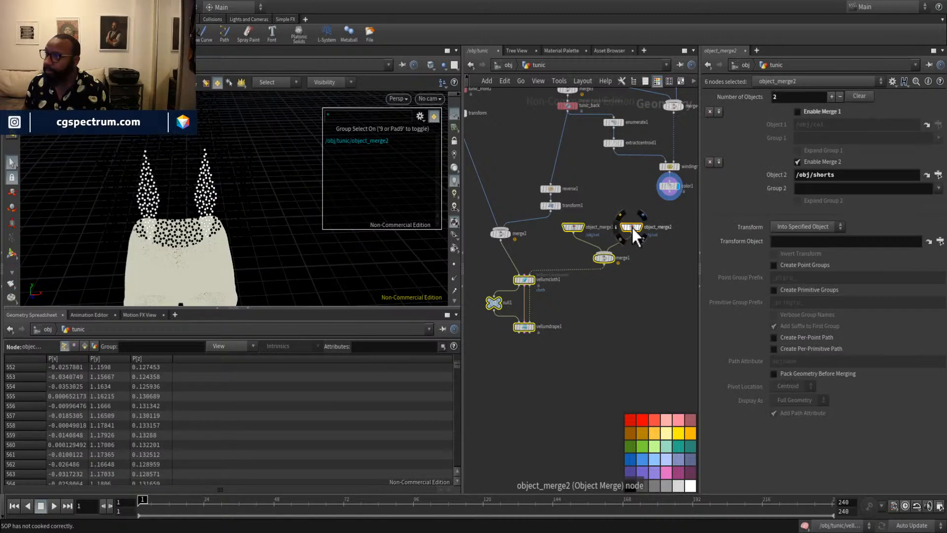
pyautogui.moveTo(631, 227); pyautogui.dragTo(616, 381)
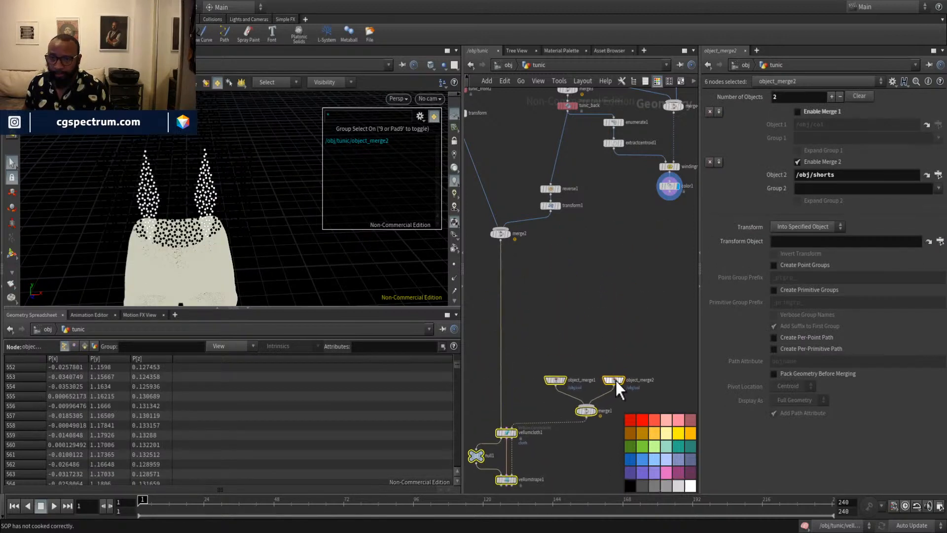
# Move reverse1, transform1 and merge2 down next to the Vellum nodes, clearing space below color1.
pyautogui.moveTo(591, 193); pyautogui.dragTo(493, 274)
pyautogui.moveTo(502, 235); pyautogui.dragTo(504, 377)
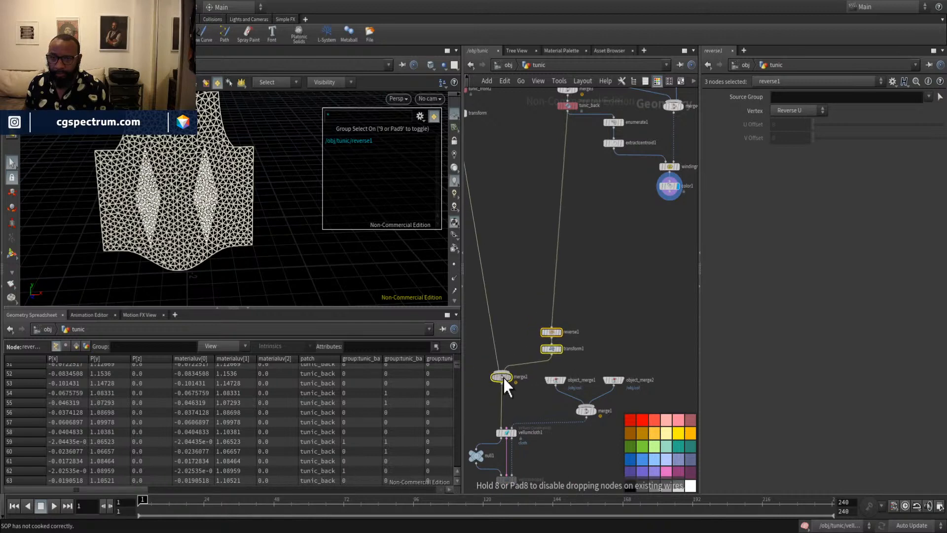
pyautogui.moveTo(513, 227); pyautogui.dragTo(540, 286, button='middle')
pyautogui.click(559, 266)
pyautogui.moveTo(605, 250); pyautogui.dragTo(552, 283, button='middle')
pyautogui.scroll(4, 579, 287)
pyautogui.scroll(-4, 546, 277)
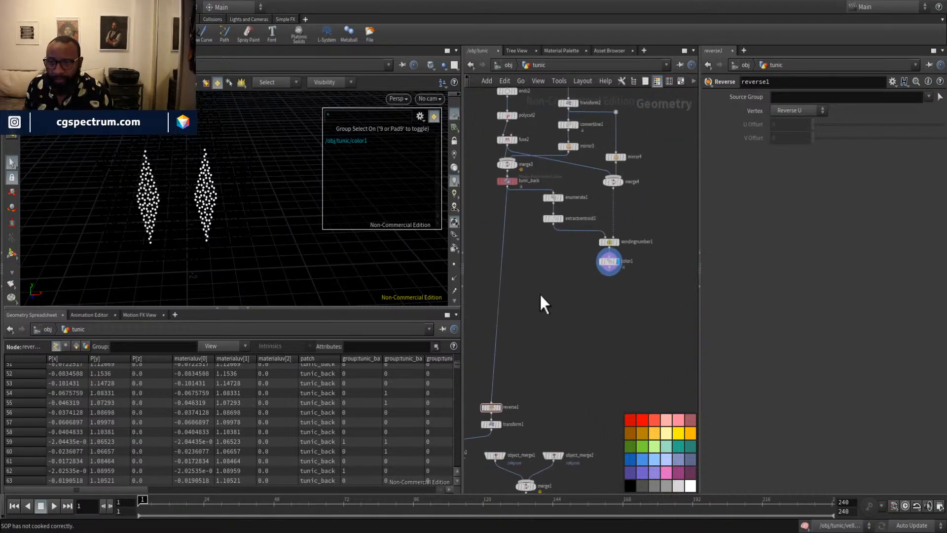
pyautogui.scroll(2, 541, 287)
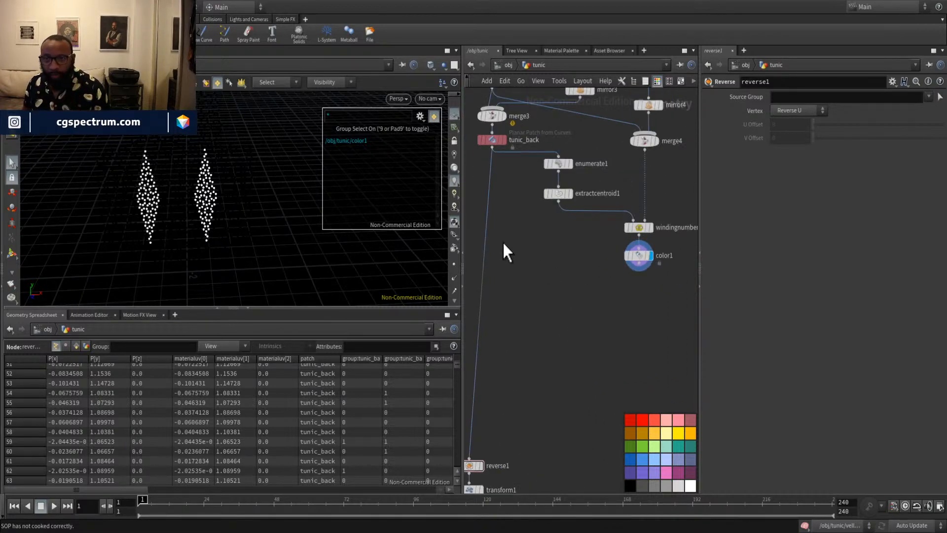
# Inspect the white overlap points of color1 from several angles and check the point attributes in the spreadsheet.
pyautogui.press('Escape')
pyautogui.moveTo(320, 249); pyautogui.dragTo(151, 202)
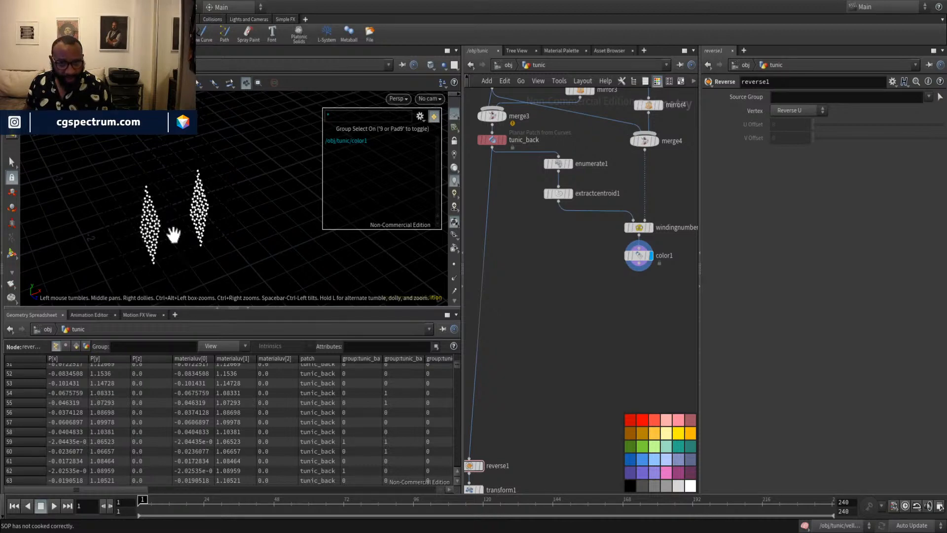
pyautogui.moveTo(174, 234); pyautogui.dragTo(195, 205)
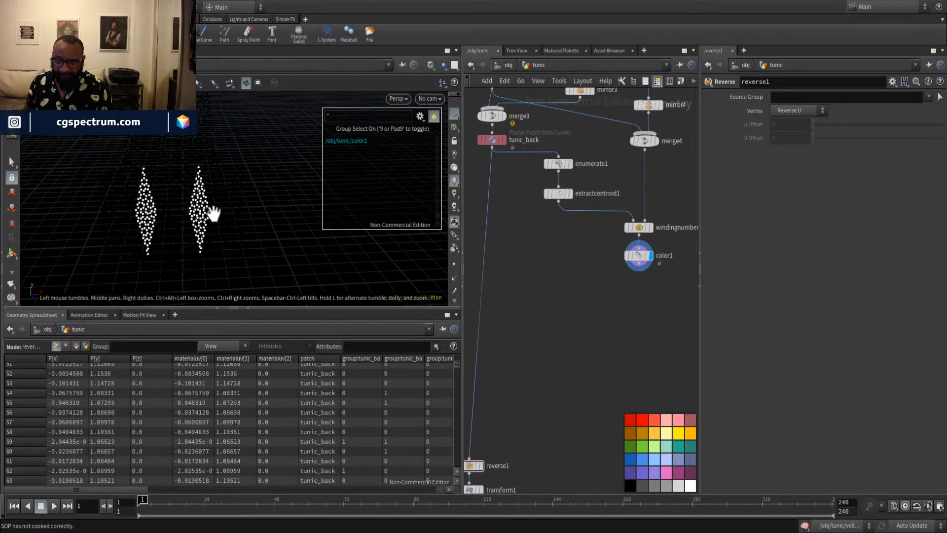
pyautogui.press('s')
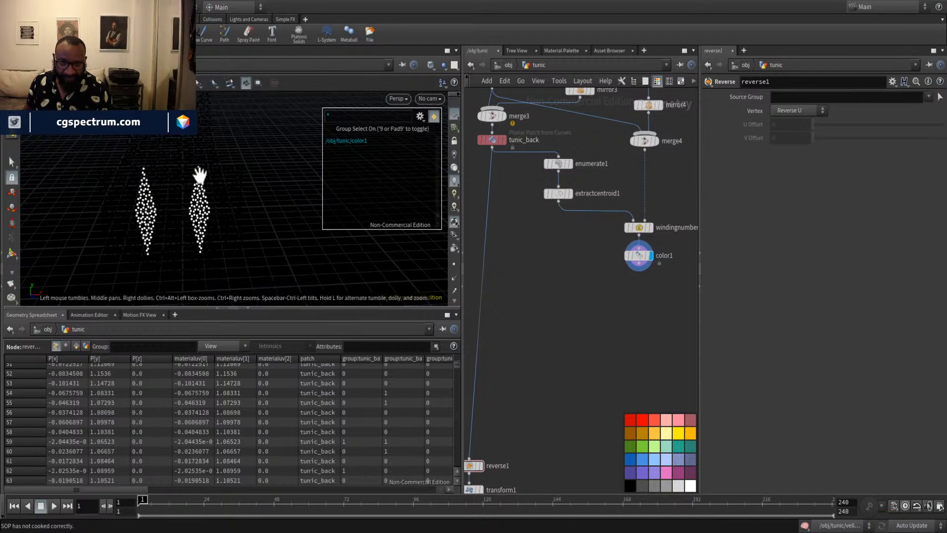
pyautogui.keyDown('alt'); pyautogui.moveTo(199, 177); pyautogui.dragTo(326, 205, button='right'); pyautogui.keyUp('alt')
pyautogui.keyDown('alt'); pyautogui.moveTo(220, 185); pyautogui.dragTo(169, 217, button='middle'); pyautogui.keyUp('alt')
pyautogui.keyDown('alt'); pyautogui.moveTo(170, 218); pyautogui.dragTo(134, 180); pyautogui.keyUp('alt')
pyautogui.keyDown('alt'); pyautogui.moveTo(133, 180); pyautogui.dragTo(217, 204, button='right'); pyautogui.keyUp('alt')
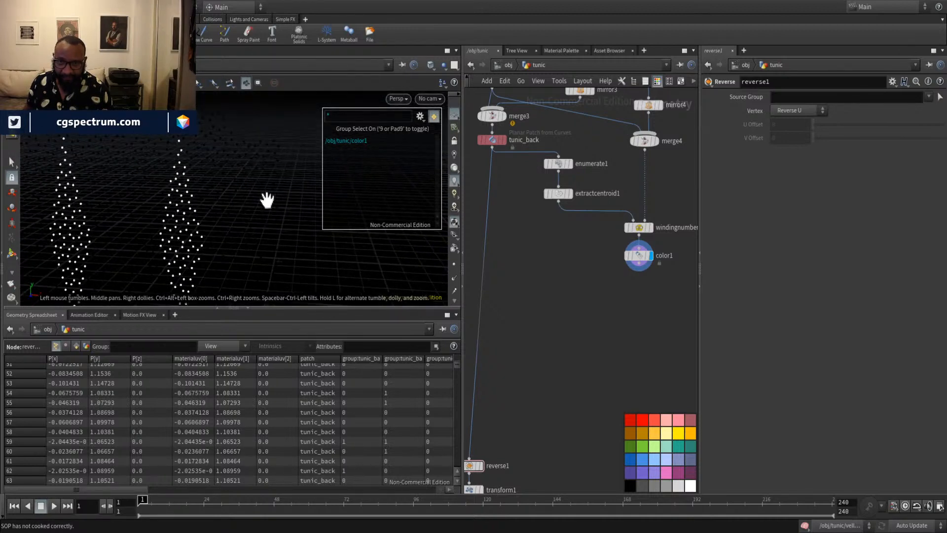
pyautogui.moveTo(226, 198)
pyautogui.keyDown('alt'); pyautogui.mouseDown()
pyautogui.moveTo(217, 180)
pyautogui.moveTo(211, 201)
pyautogui.mouseUp(); pyautogui.keyUp('alt')
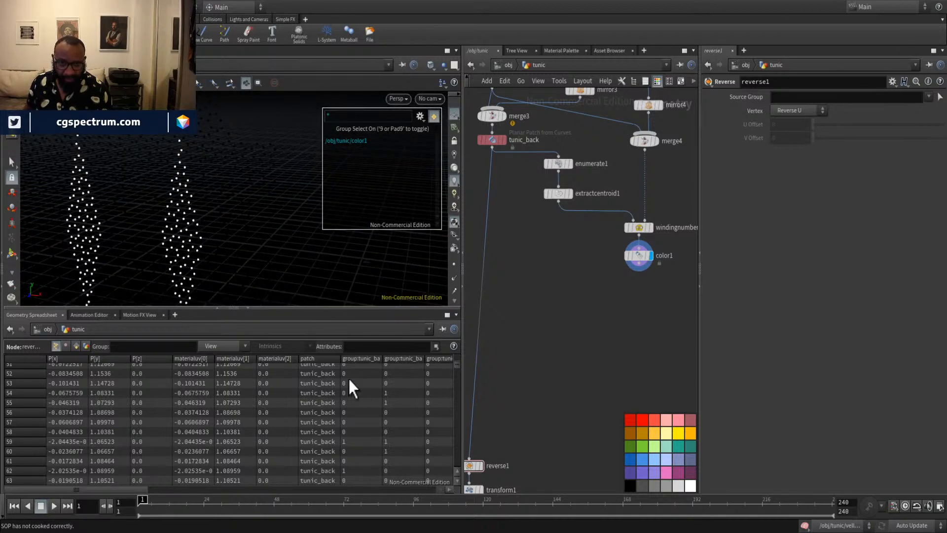
pyautogui.press('s')
pyautogui.scroll(-4, 459, 365)
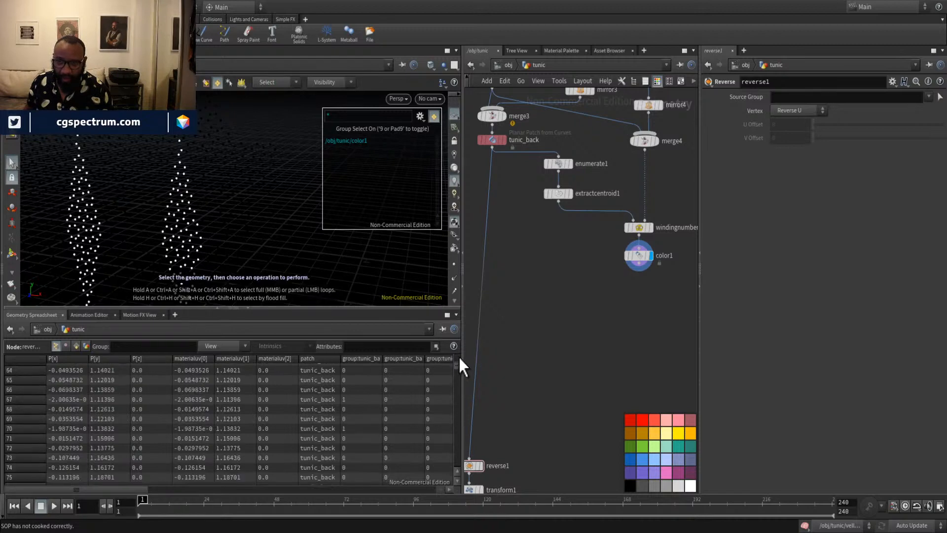
pyautogui.moveTo(454, 362); pyautogui.dragTo(457, 350)
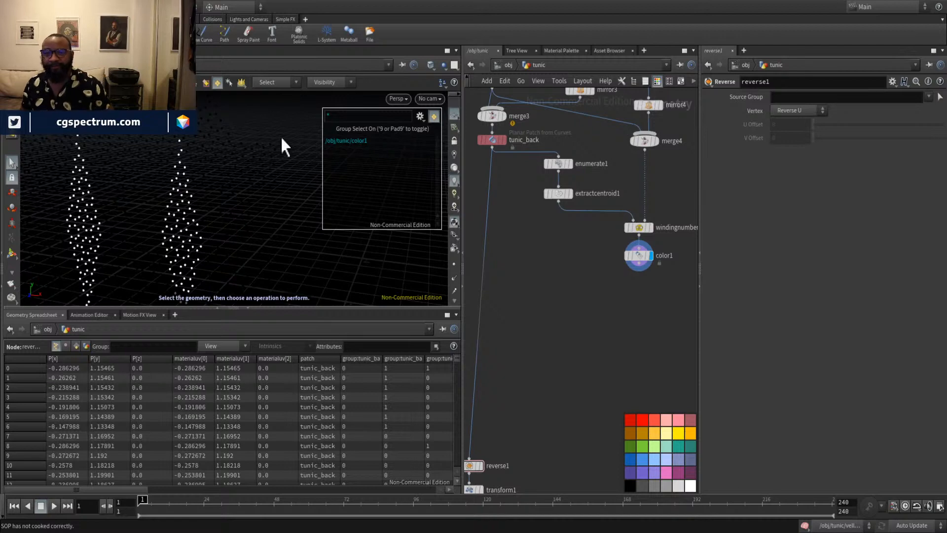
# Add a Blast node below color1 and connect color1's output to its input.
pyautogui.moveTo(579, 303); pyautogui.dragTo(550, 316, button='middle')
pyautogui.scroll(5, 573, 314)
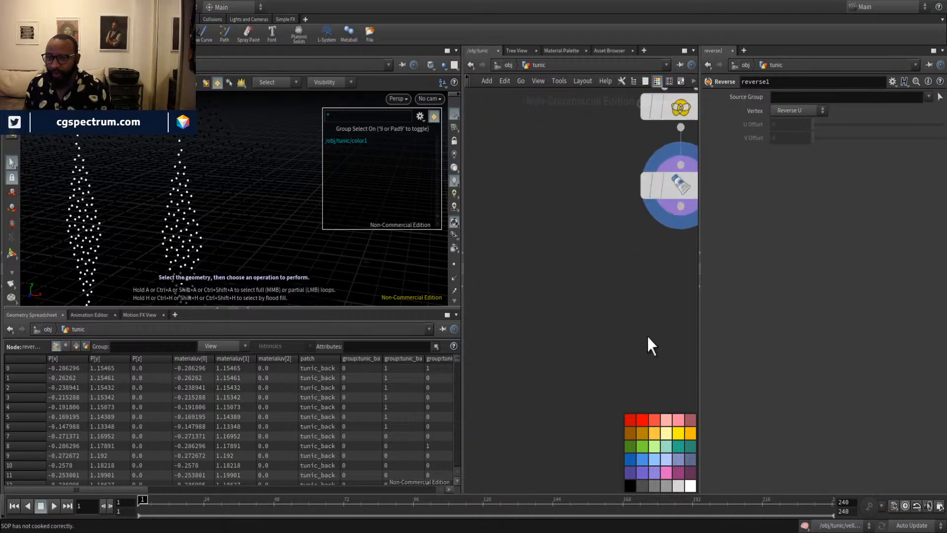
pyautogui.moveTo(646, 342); pyautogui.dragTo(554, 324, button='middle')
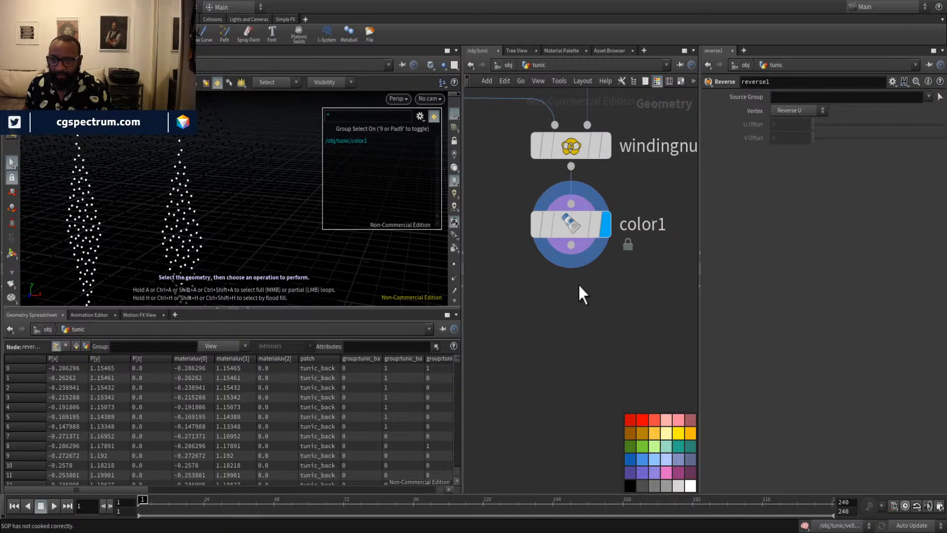
pyautogui.moveTo(579, 291); pyautogui.dragTo(609, 271, button='middle')
pyautogui.scroll(-2, 575, 298)
pyautogui.moveTo(575, 298); pyautogui.dragTo(560, 320, button='middle')
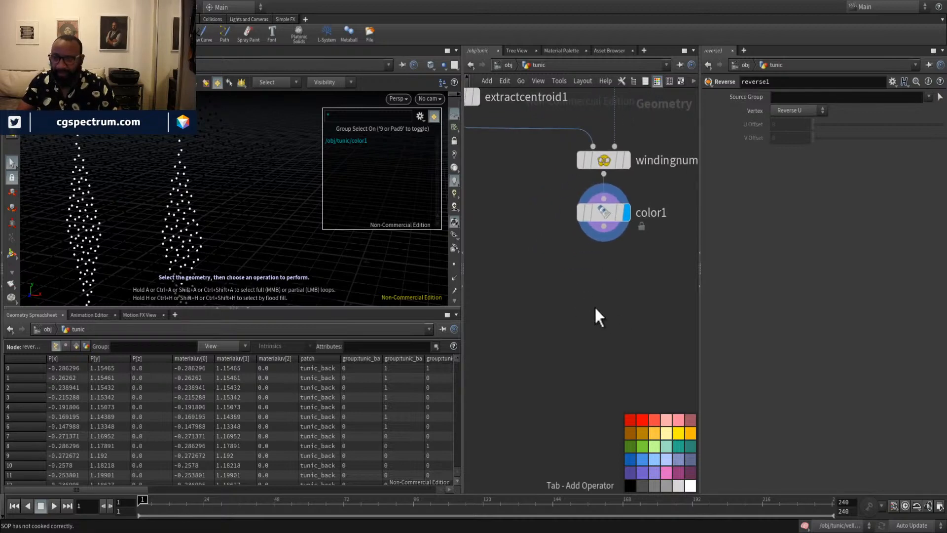
pyautogui.press('Return')
pyautogui.click(594, 306)
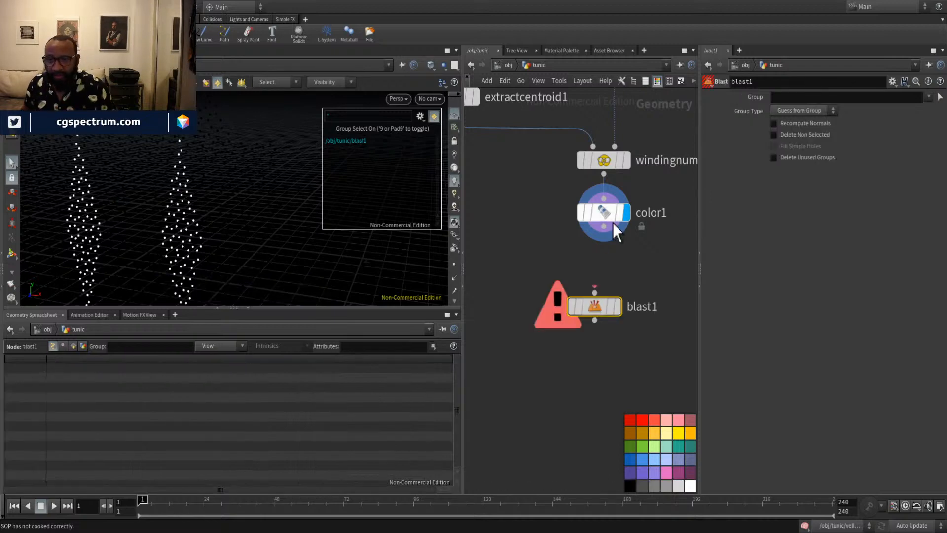
pyautogui.moveTo(608, 228); pyautogui.dragTo(604, 301)
pyautogui.click(787, 97)
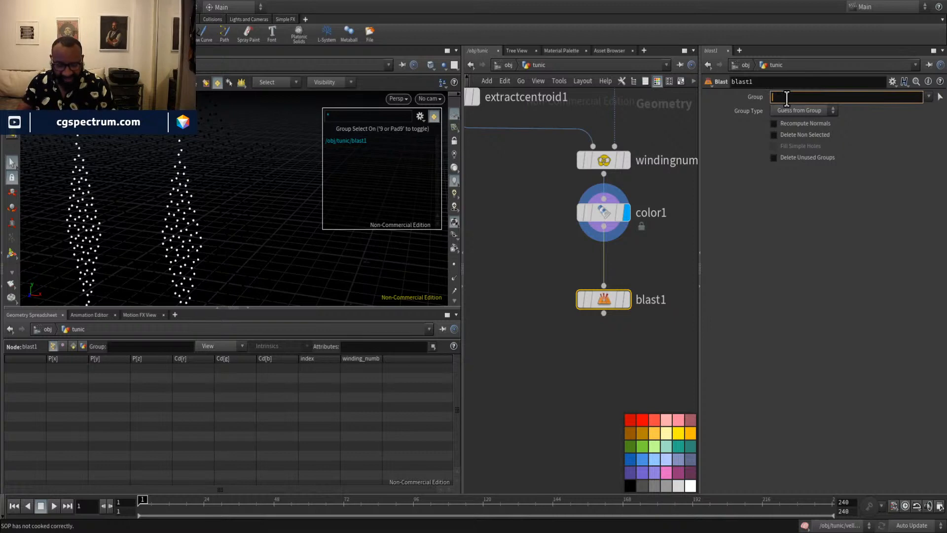
pyautogui.write('@')
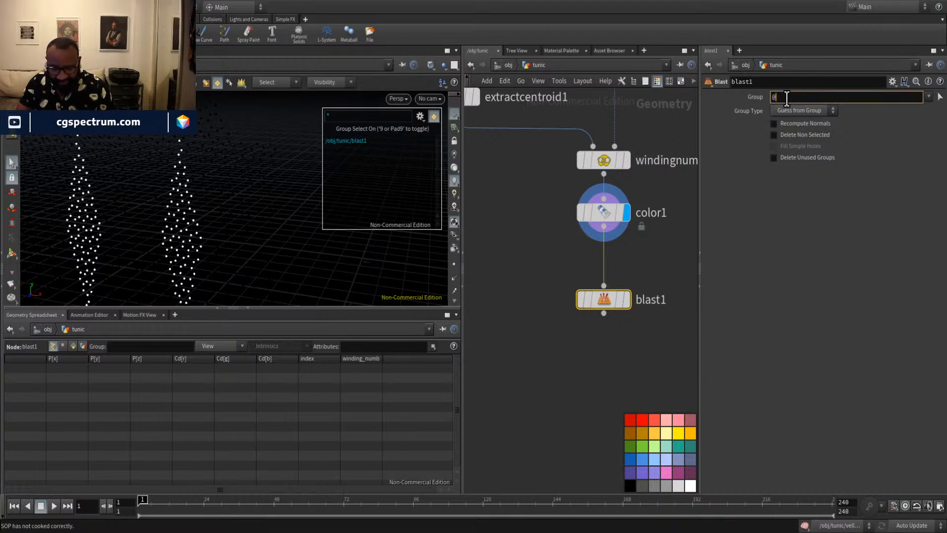
pyautogui.write('Cd')
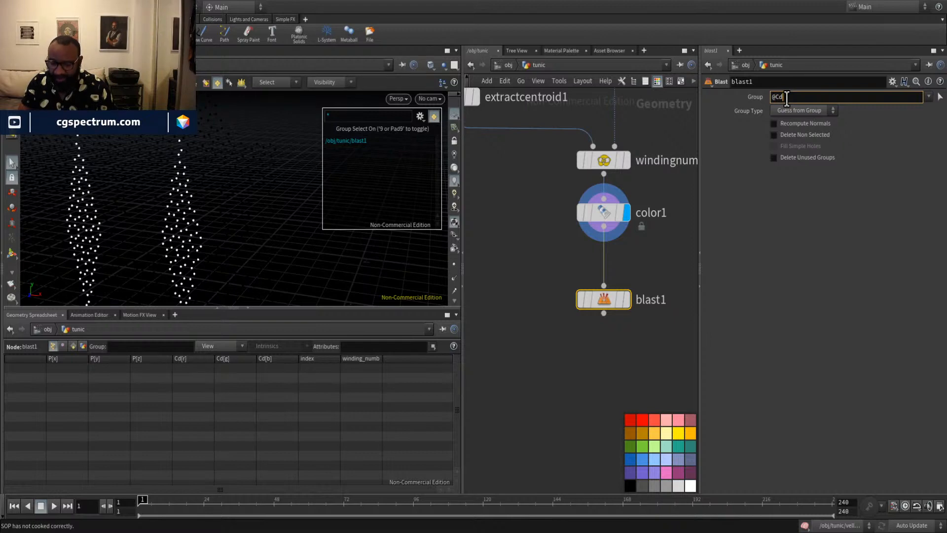
pyautogui.write('>')
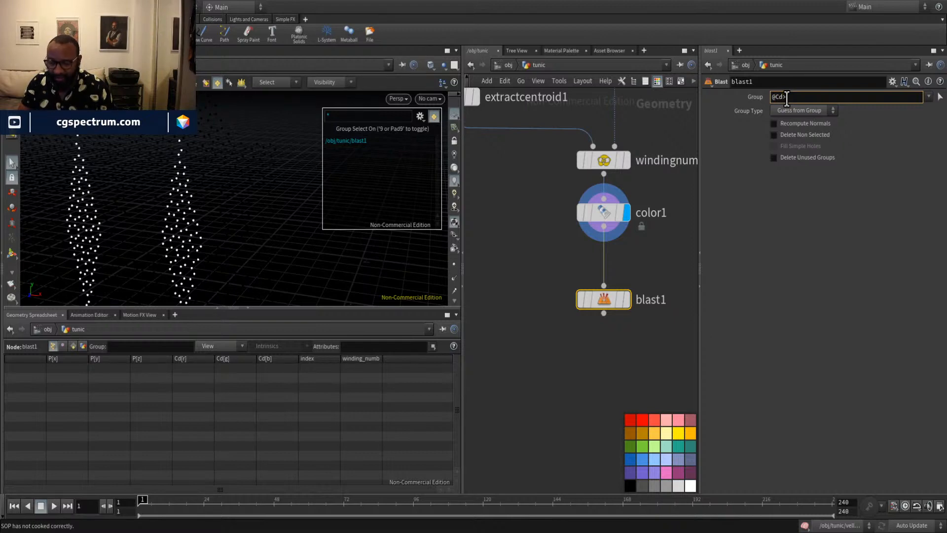
pyautogui.write('0')
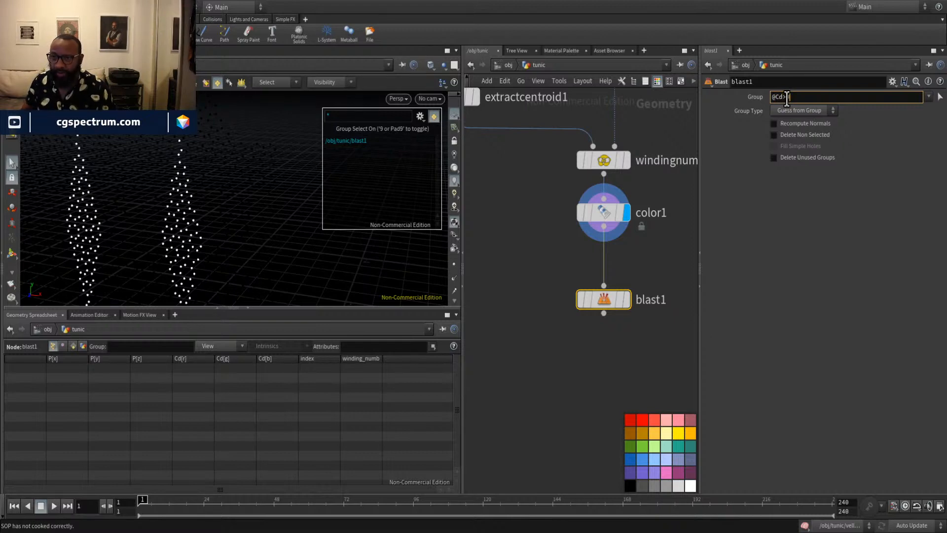
pyautogui.press('Return')
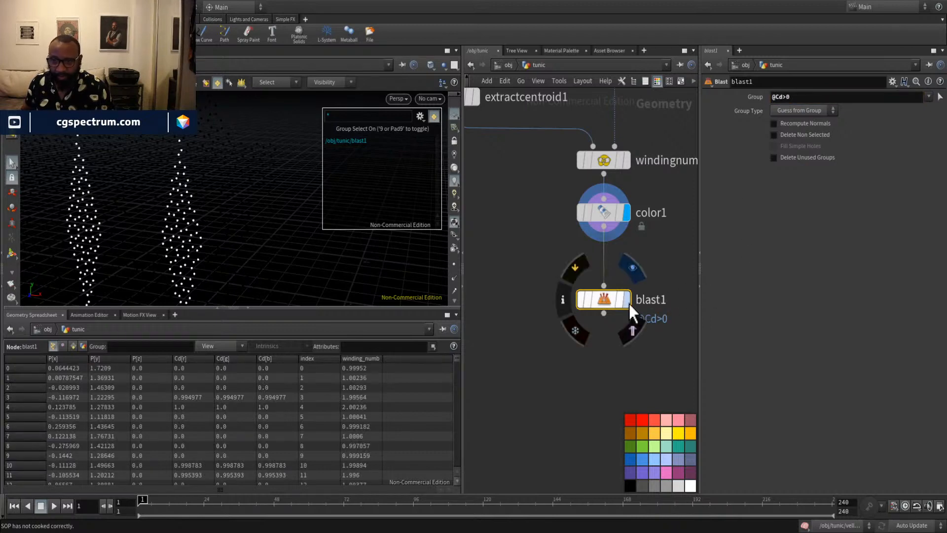
pyautogui.click(628, 299)
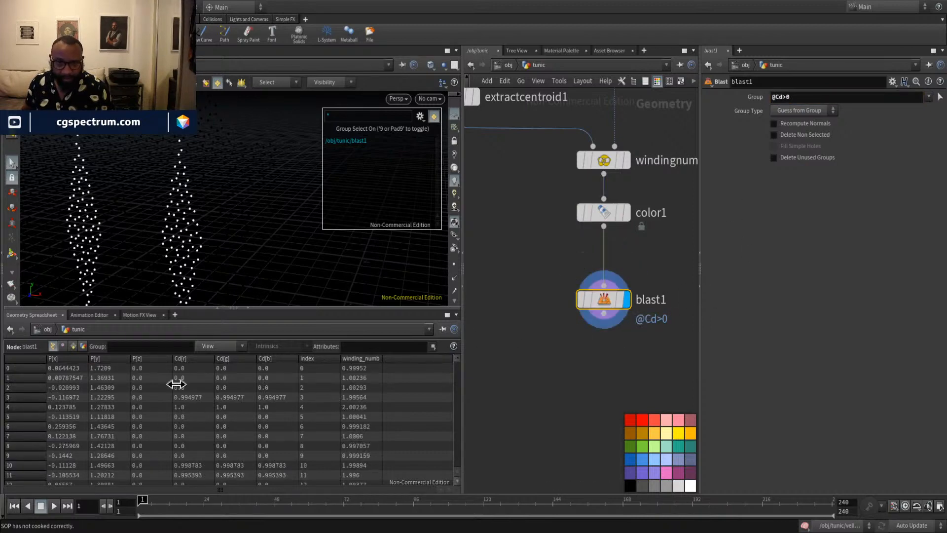
pyautogui.click(779, 96)
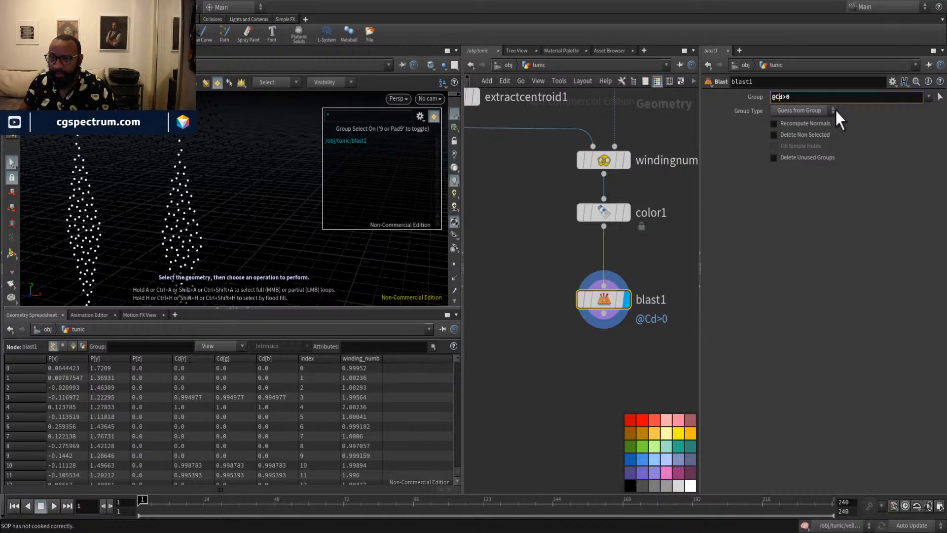
pyautogui.press('Right')
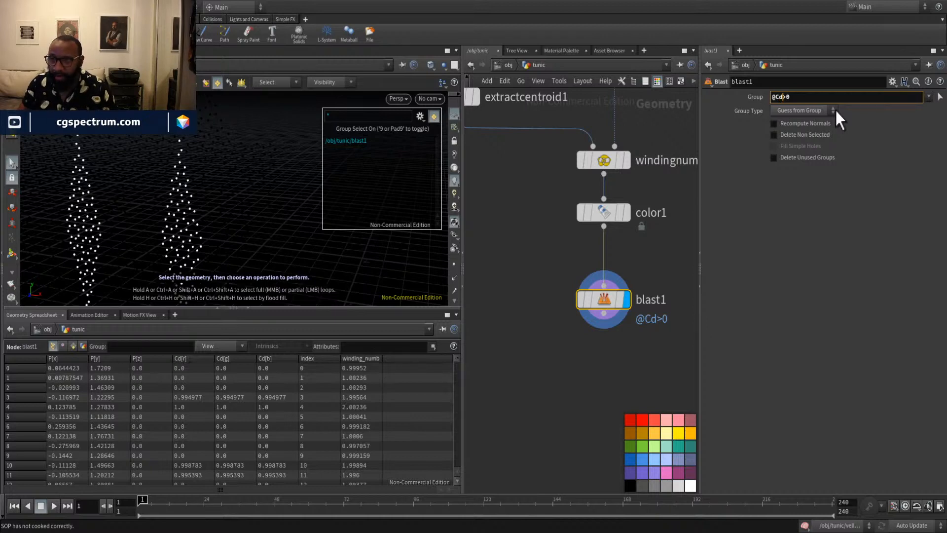
pyautogui.press('Right')
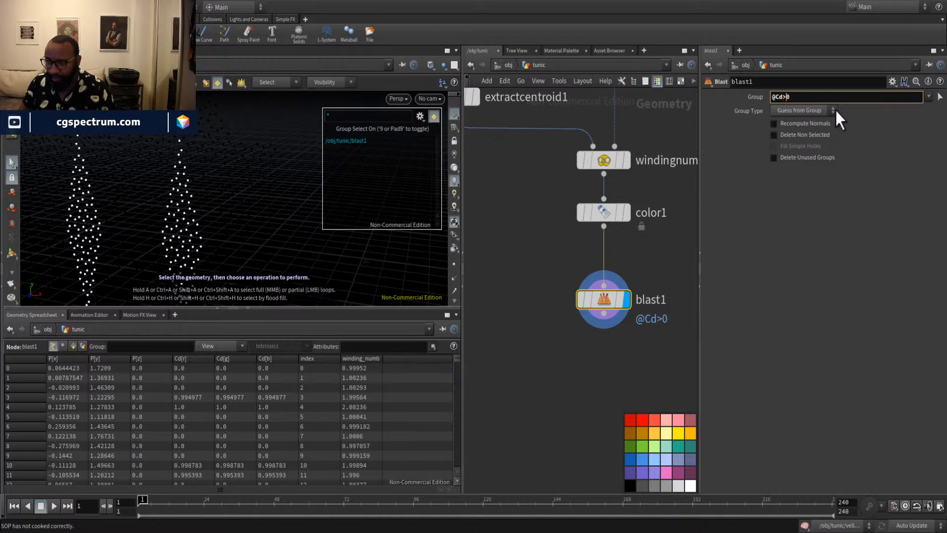
pyautogui.press('Left')
pyautogui.write('.x')
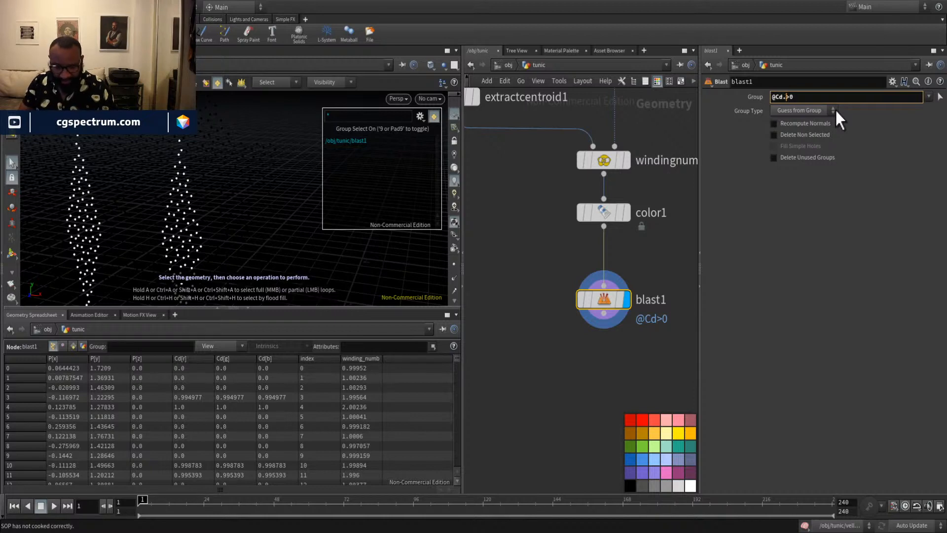
pyautogui.press('Return')
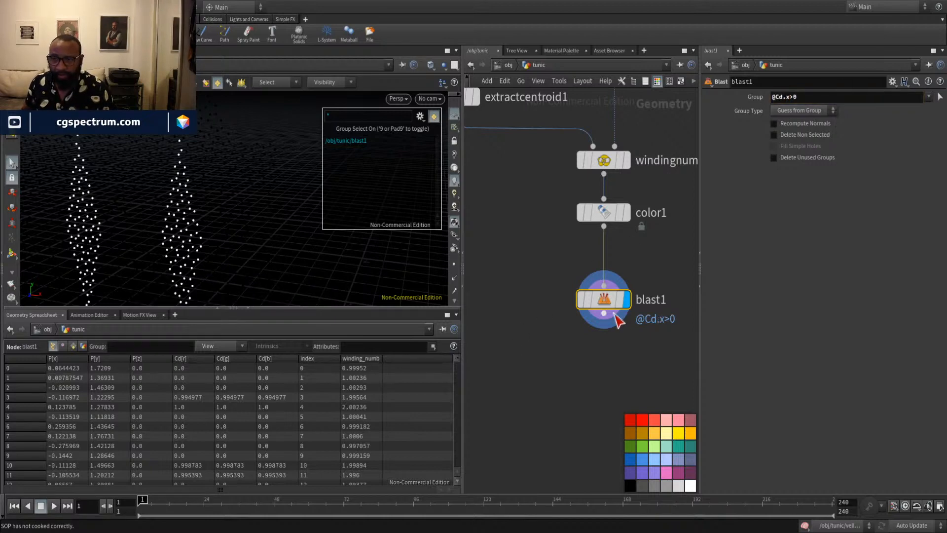
pyautogui.keyDown('alt'); pyautogui.moveTo(213, 213); pyautogui.dragTo(237, 215, button='middle'); pyautogui.keyUp('alt')
pyautogui.keyDown('alt'); pyautogui.moveTo(236, 216); pyautogui.dragTo(125, 197, button='right'); pyautogui.keyUp('alt')
pyautogui.keyDown('alt'); pyautogui.moveTo(125, 197); pyautogui.dragTo(209, 168); pyautogui.keyUp('alt')
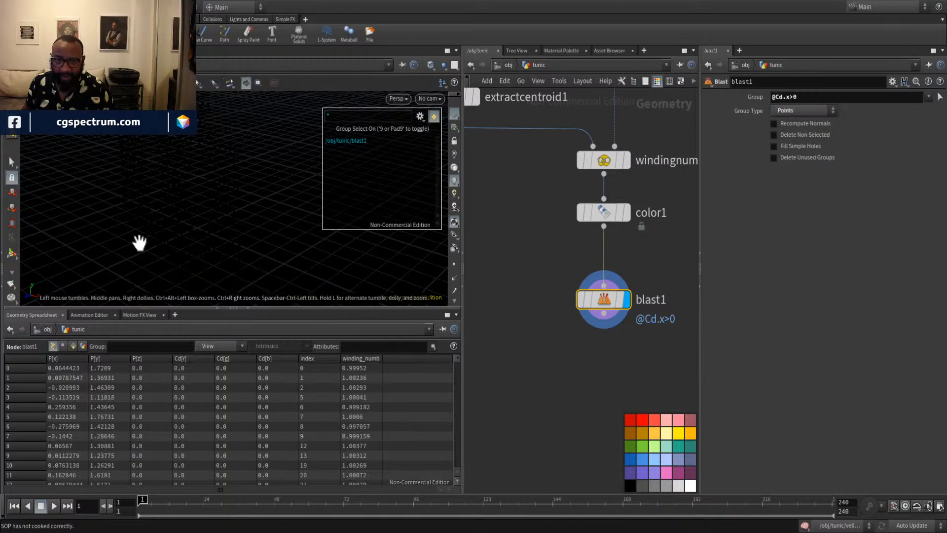
pyautogui.keyDown('alt'); pyautogui.moveTo(140, 244); pyautogui.dragTo(202, 205); pyautogui.keyUp('alt')
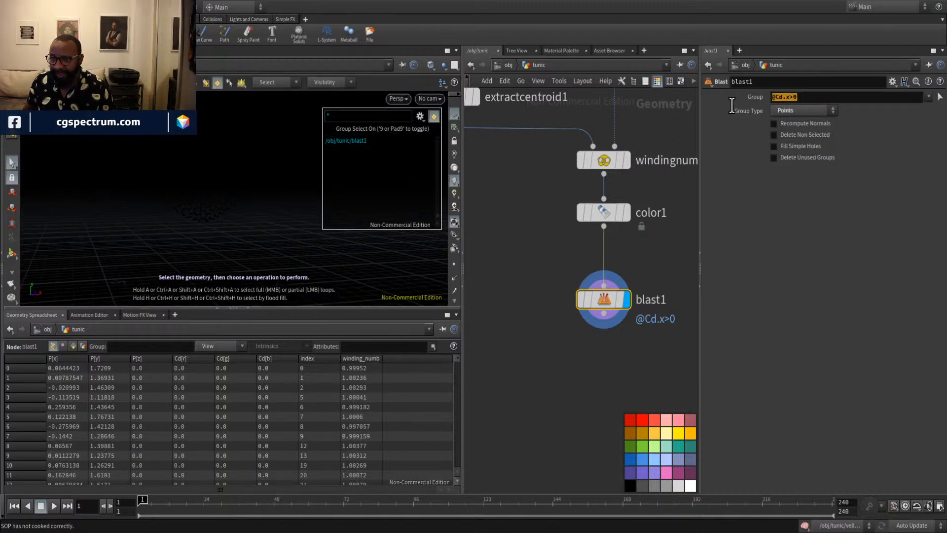
pyautogui.click(789, 97)
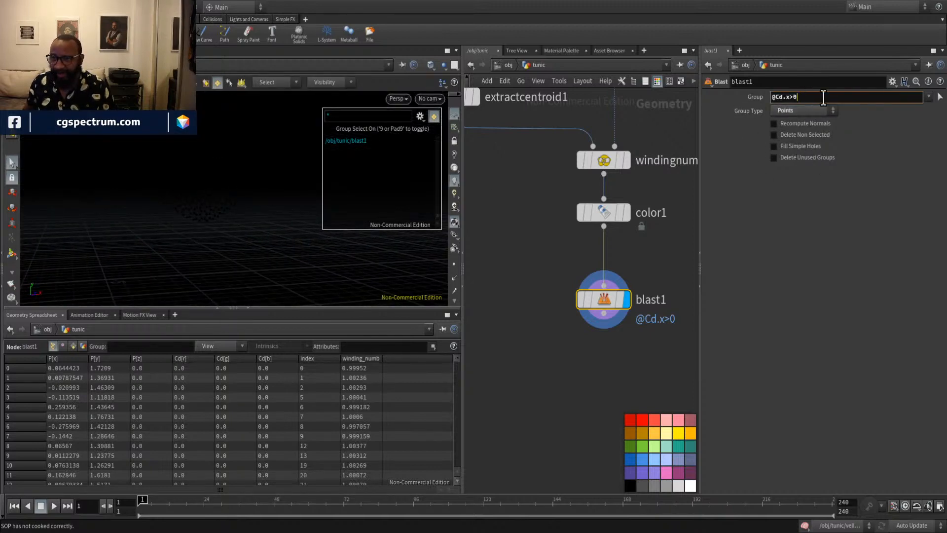
pyautogui.press('BackSpace')
pyautogui.press('BackSpace')
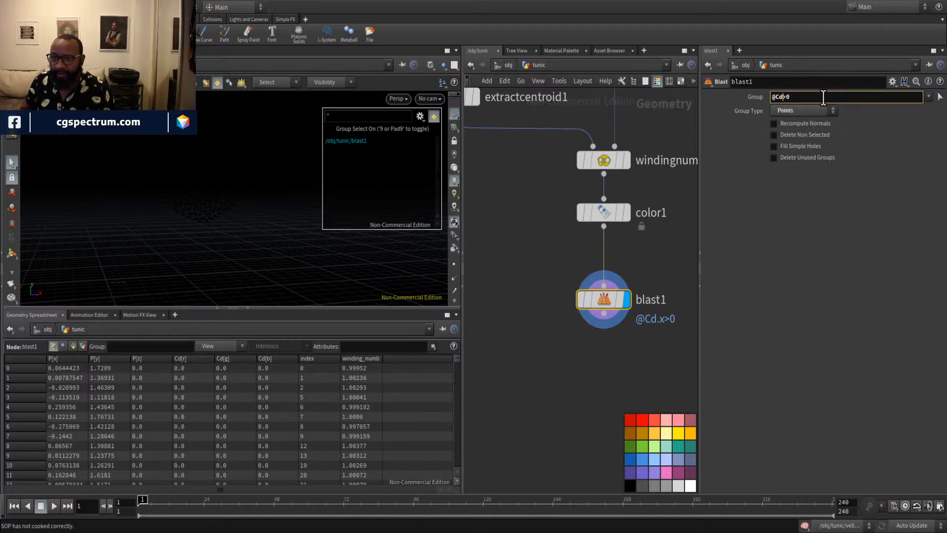
pyautogui.press('Return')
pyautogui.press('space')
pyautogui.moveTo(275, 232); pyautogui.dragTo(191, 250)
# Move blast1 closer to color1, duplicate color1 below it, and connect blast1's output to the copy.
pyautogui.moveTo(603, 301); pyautogui.dragTo(607, 280)
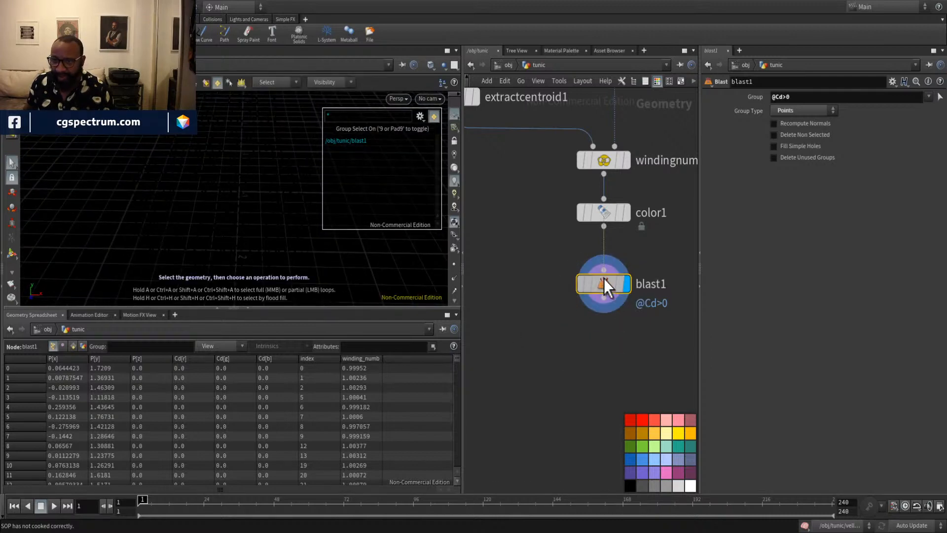
pyautogui.moveTo(616, 215)
pyautogui.keyDown('alt'); pyautogui.moveTo(617, 215); pyautogui.dragTo(579, 398); pyautogui.keyUp('alt')
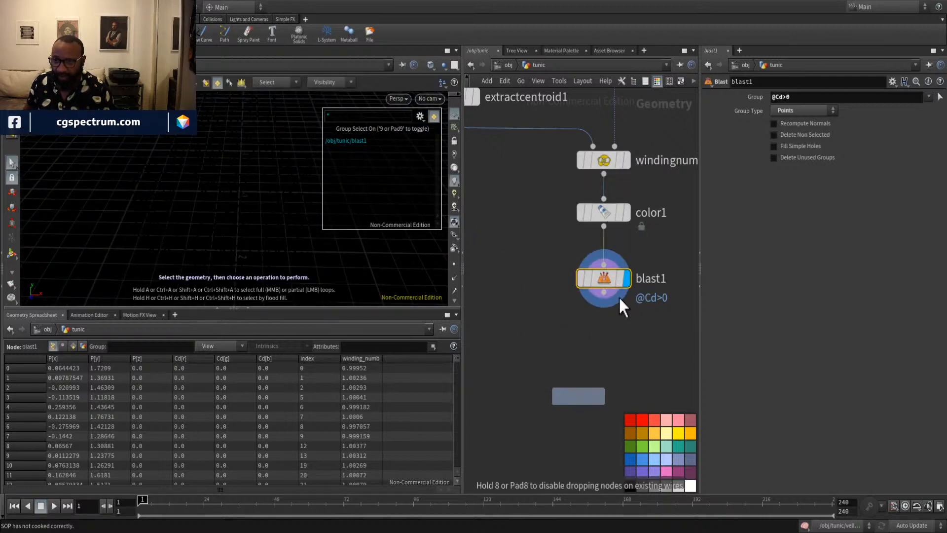
pyautogui.moveTo(604, 292); pyautogui.dragTo(604, 347)
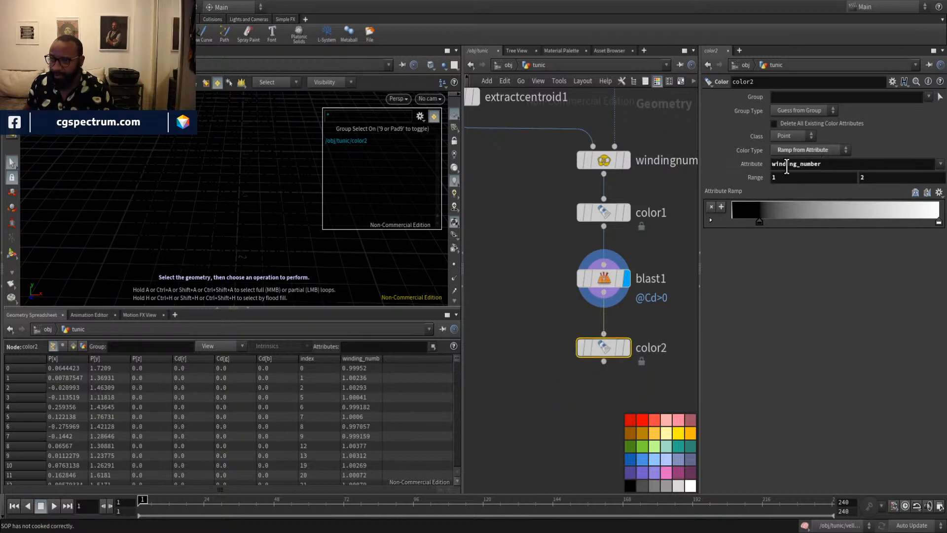
# Set color2 to a constant red color (1, 0, 0) and display the node.
pyautogui.click(808, 149)
pyautogui.click(812, 168)
pyautogui.keyDown('alt'); pyautogui.moveTo(349, 243); pyautogui.dragTo(231, 236); pyautogui.keyUp('alt')
pyautogui.click(799, 165)
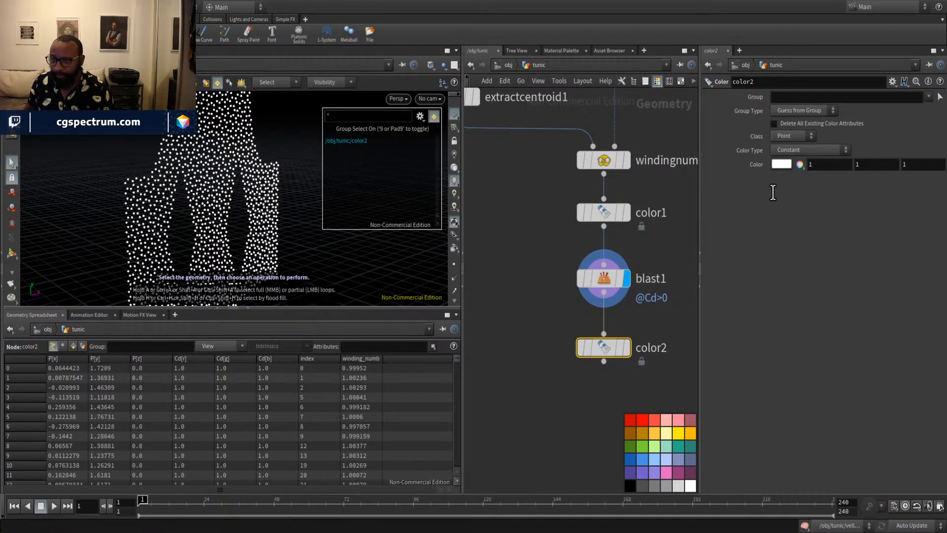
pyautogui.click(748, 93)
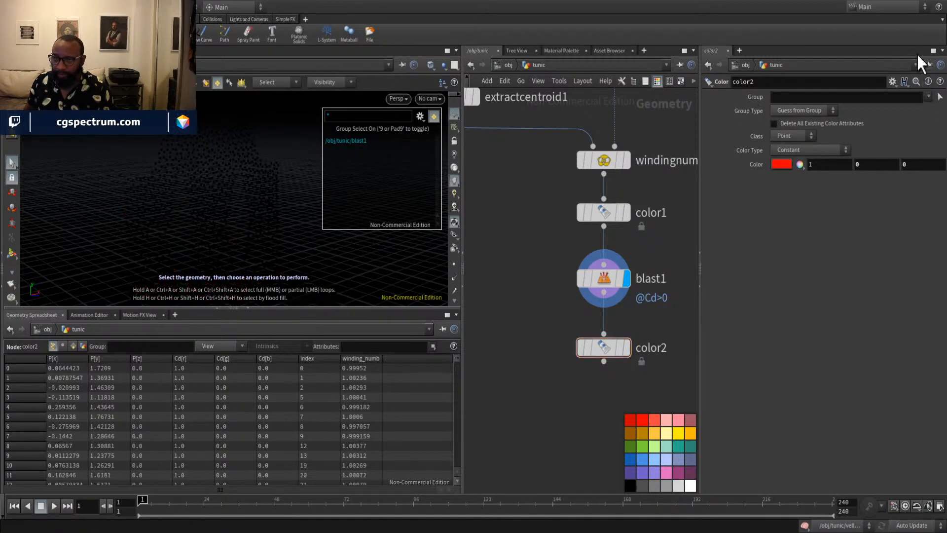
pyautogui.click(626, 347)
pyautogui.moveTo(218, 197); pyautogui.dragTo(247, 205)
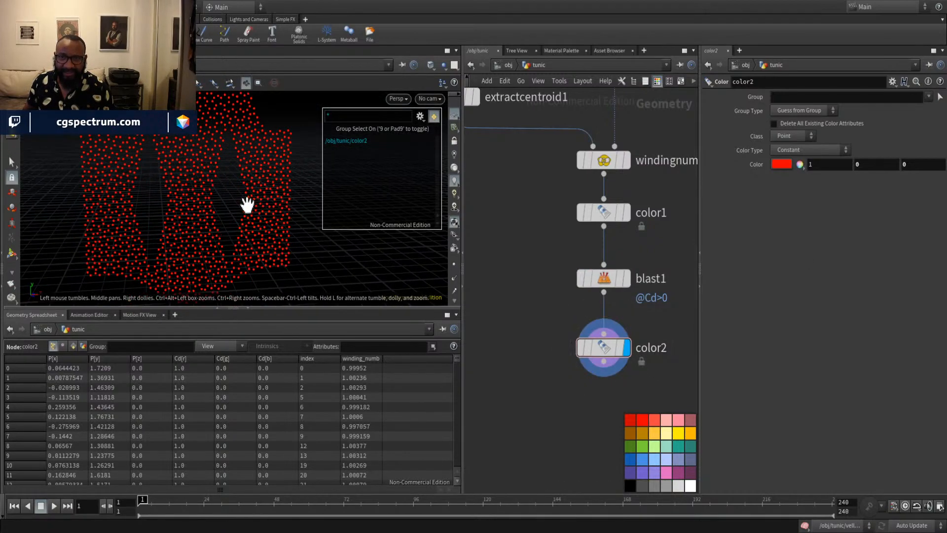
# Review blast1 and color2, and inspect the red points from several angles.
pyautogui.click(604, 278)
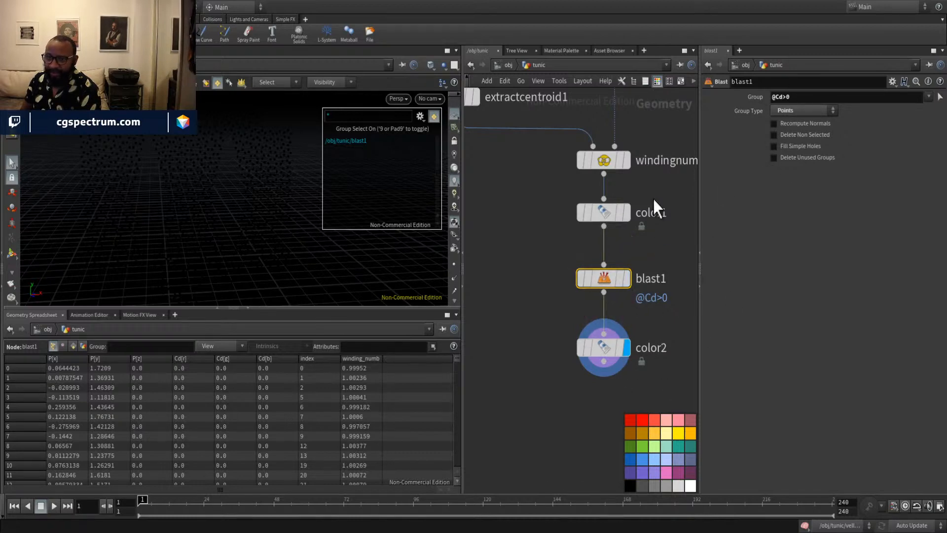
pyautogui.moveTo(623, 283)
pyautogui.click(592, 351)
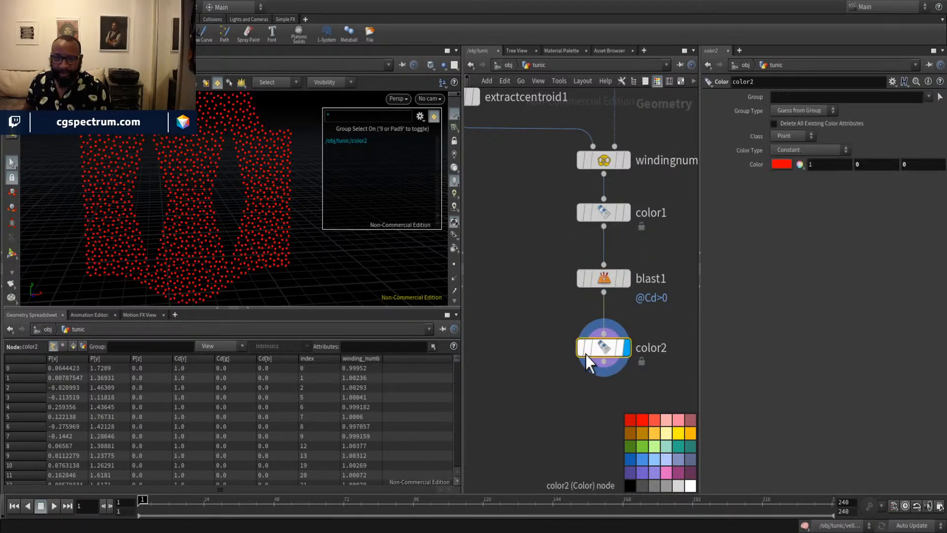
pyautogui.press('Escape')
pyautogui.moveTo(203, 210); pyautogui.dragTo(246, 255)
pyautogui.moveTo(197, 186); pyautogui.dragTo(295, 163)
pyautogui.press('s')
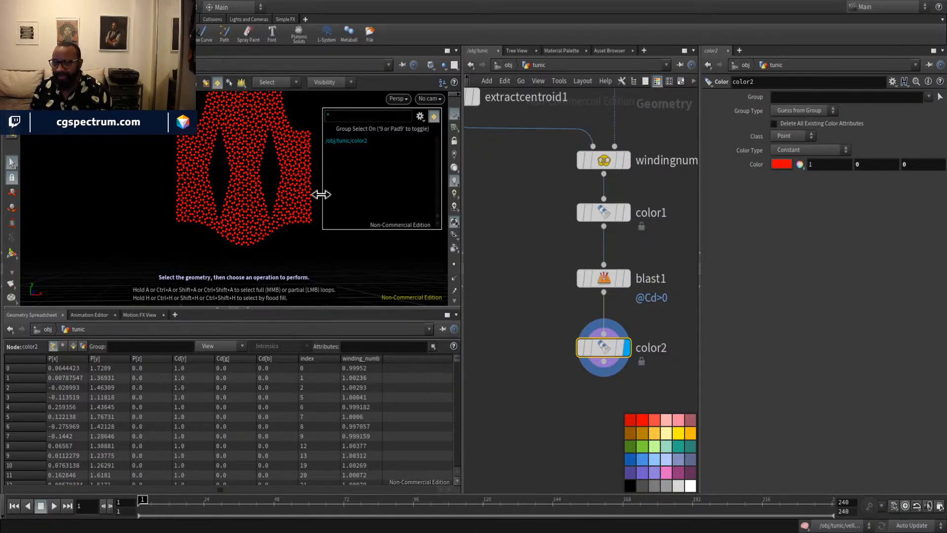
# Select tunic_back and examine up close how its triangulated mesh lines up with the red points.
pyautogui.moveTo(583, 265); pyautogui.dragTo(682, 335, button='middle')
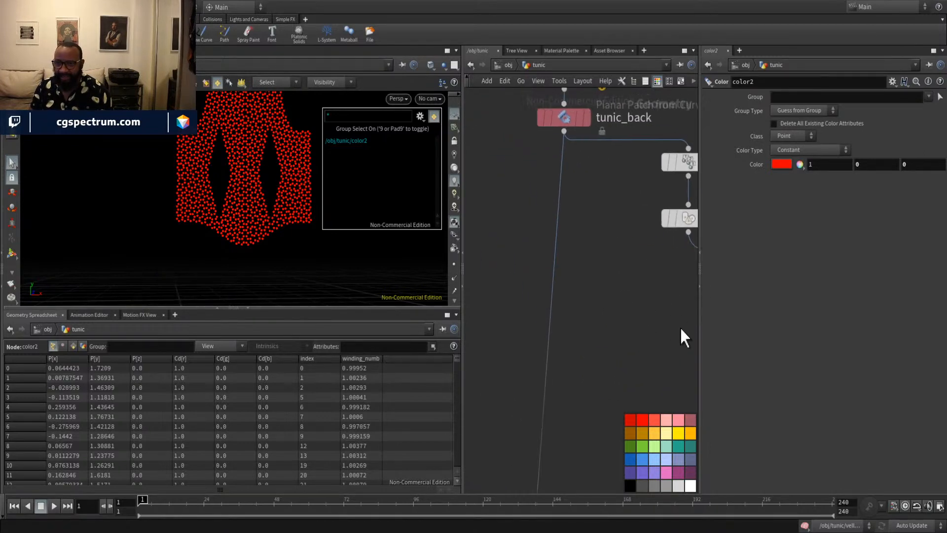
pyautogui.click(572, 118)
pyautogui.press('h')
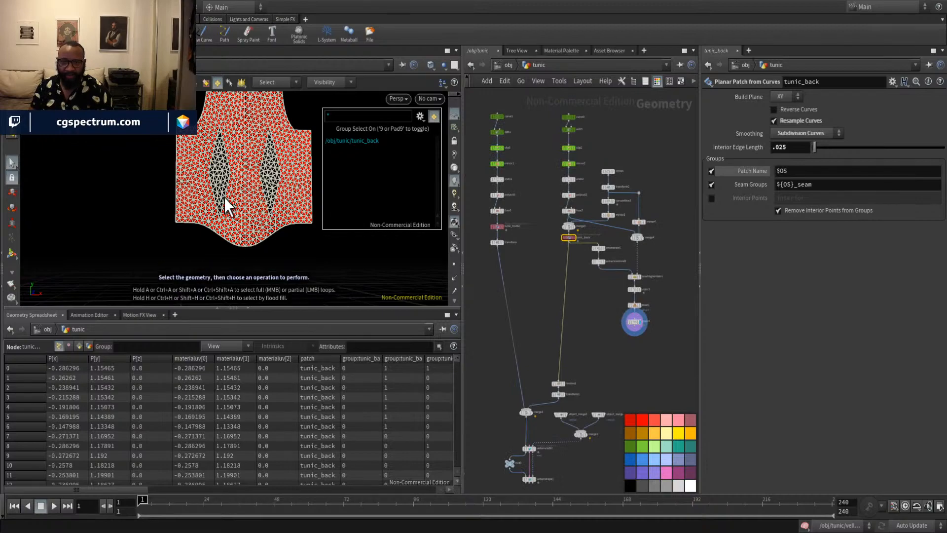
pyautogui.press('space')
pyautogui.scroll(10, 267, 187)
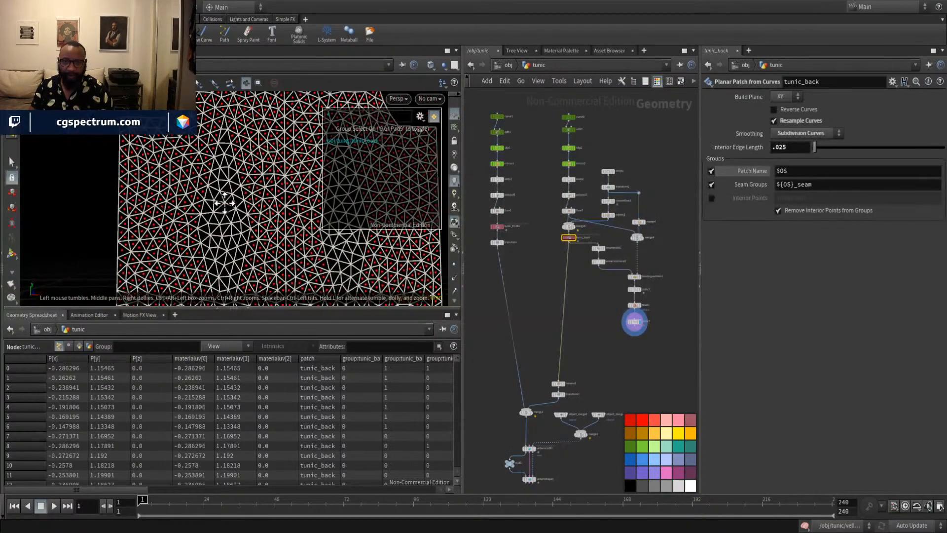
pyautogui.moveTo(260, 217); pyautogui.dragTo(243, 169, button='middle')
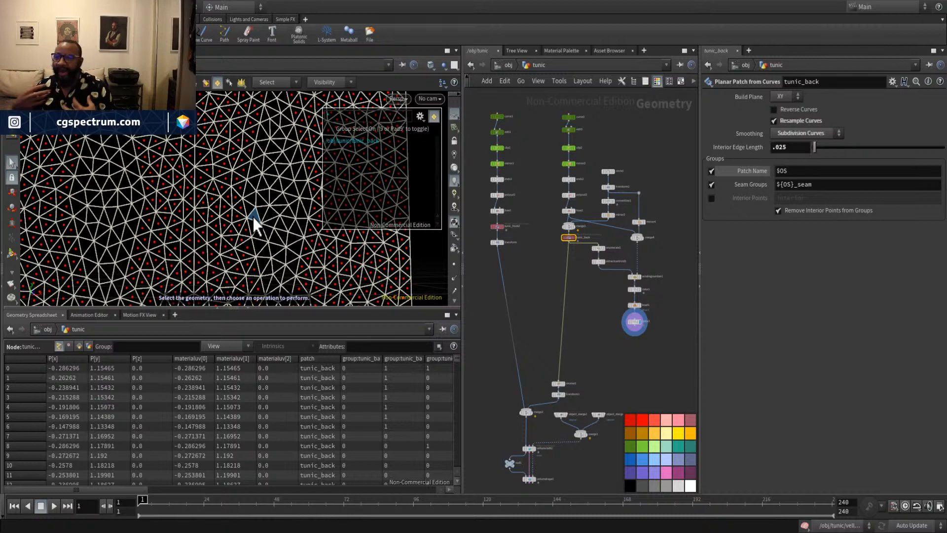
pyautogui.scroll(5, 648, 308)
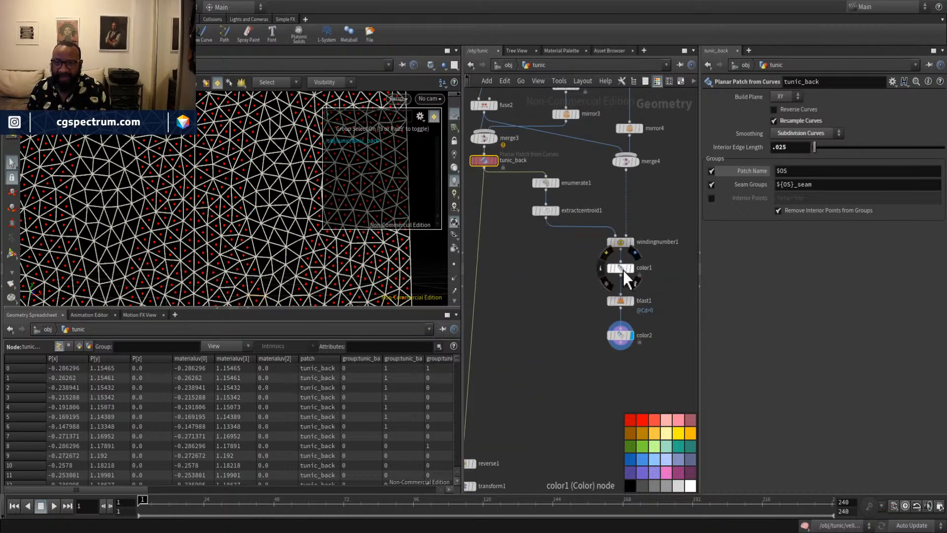
# Display color1 to examine its white overlap points and review the blast1 group expression.
pyautogui.click(633, 269)
pyautogui.moveTo(190, 199); pyautogui.dragTo(216, 203)
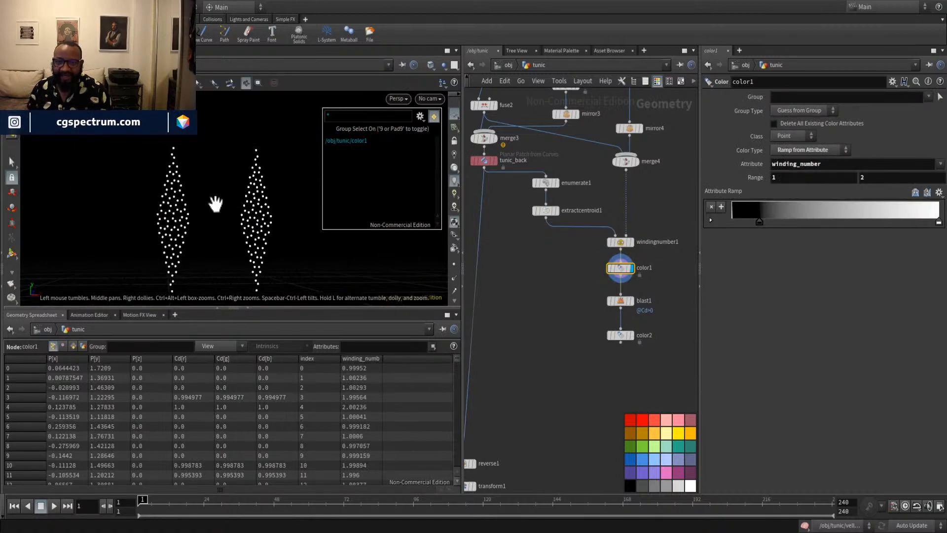
pyautogui.press('s')
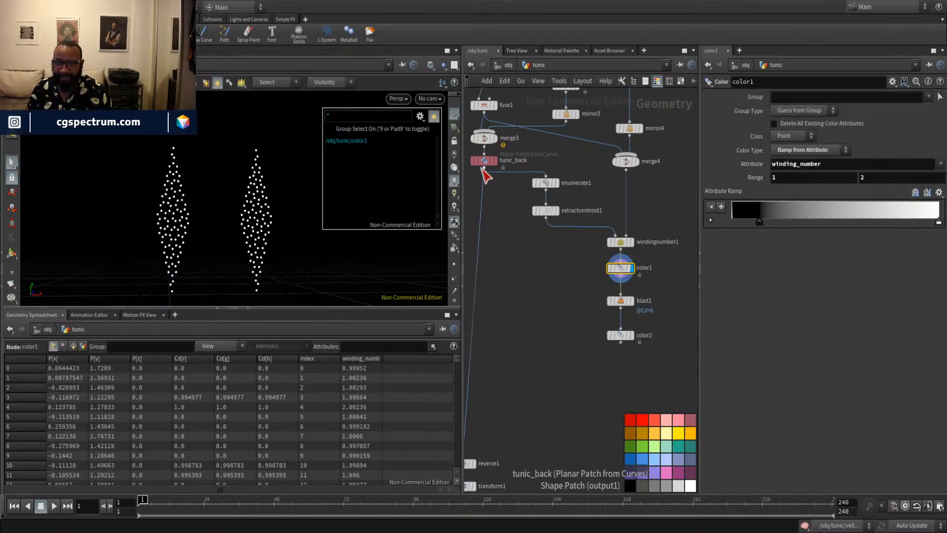
pyautogui.moveTo(481, 159)
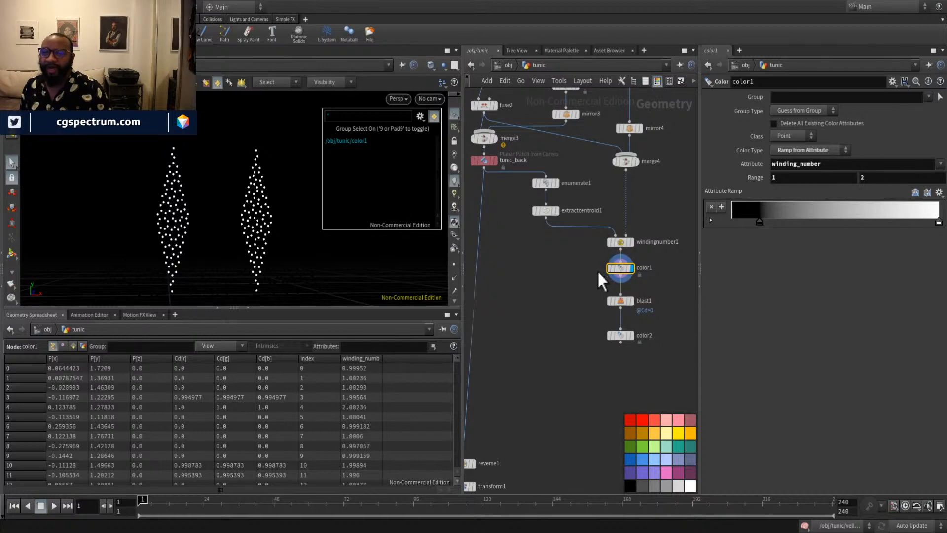
pyautogui.click(625, 302)
pyautogui.moveTo(808, 97); pyautogui.dragTo(739, 107)
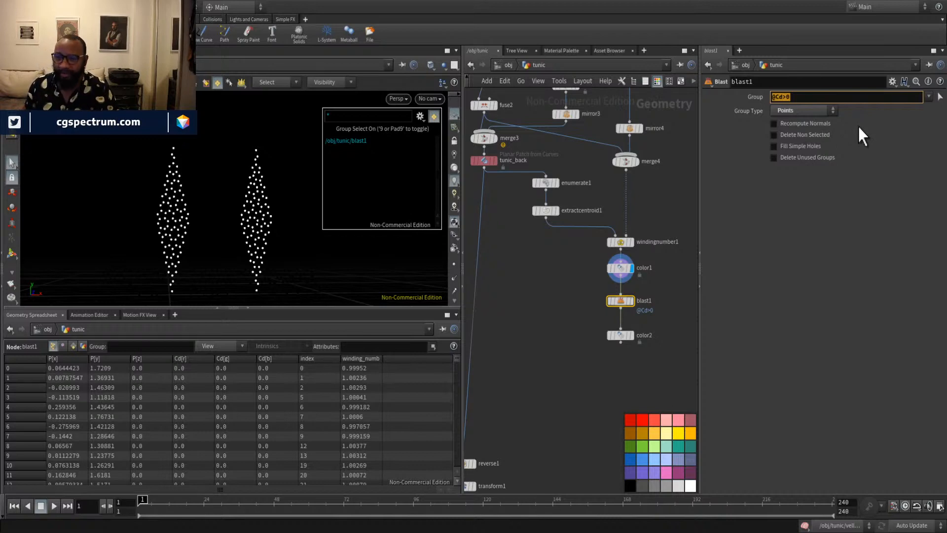
# Add an Attribute Wrangle running over primitives in the empty space below extractcentroid1.
pyautogui.moveTo(556, 369)
pyautogui.mouseDown(button='middle')
pyautogui.moveTo(610, 370)
pyautogui.moveTo(556, 385)
pyautogui.mouseUp(button='middle')
pyautogui.scroll(1, 539, 346)
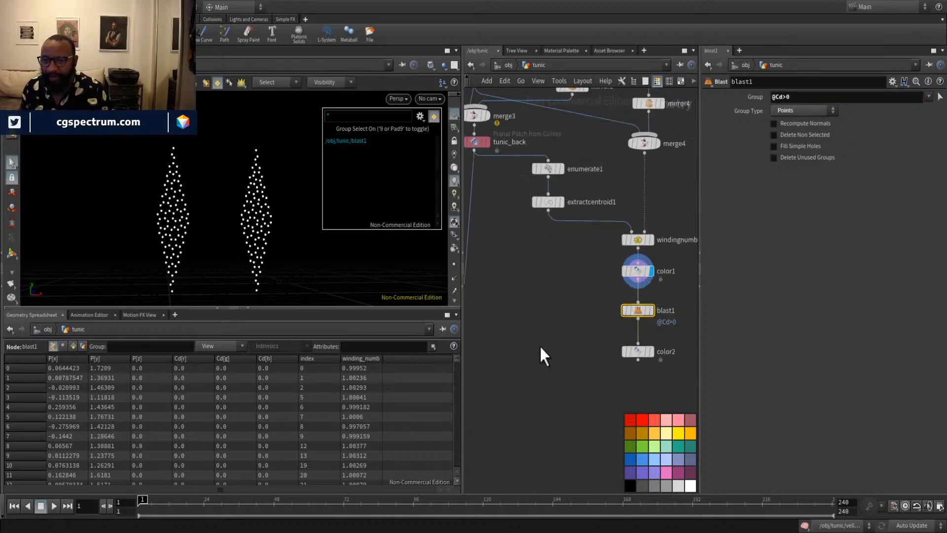
pyautogui.moveTo(561, 345); pyautogui.dragTo(589, 347, button='middle')
pyautogui.click(562, 328)
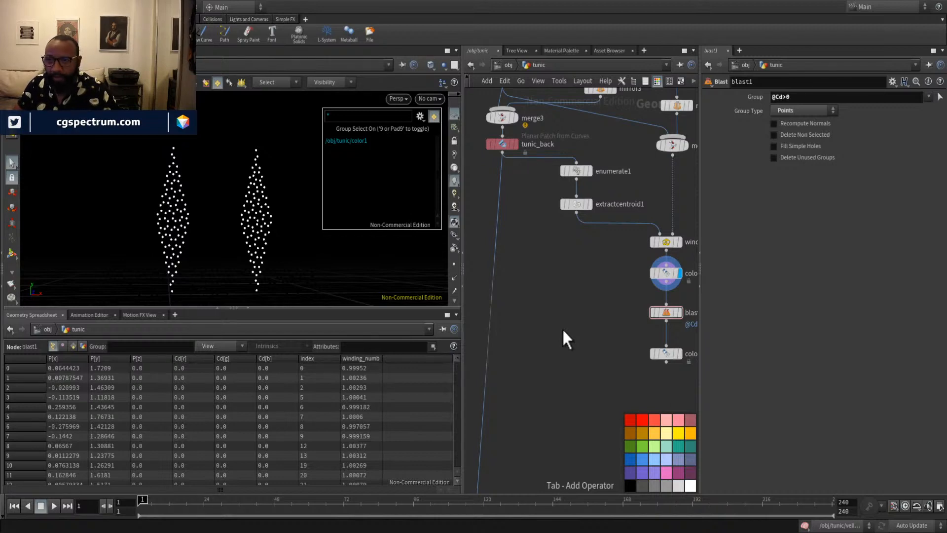
pyautogui.press('Return')
pyautogui.click(563, 330)
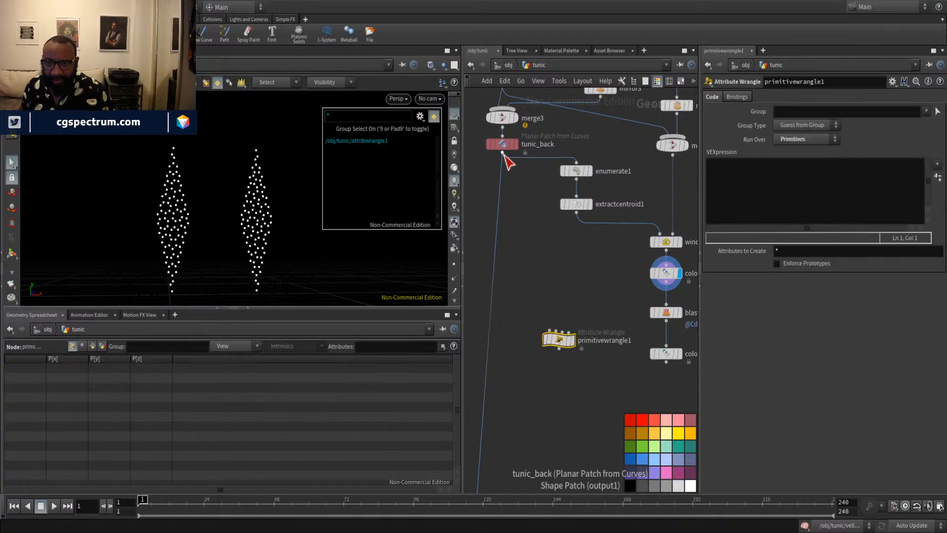
# Connect tunic_back to the first input of primitivewrangle1 and color1 to its second input, and display the wrangle.
pyautogui.moveTo(503, 154); pyautogui.dragTo(557, 332)
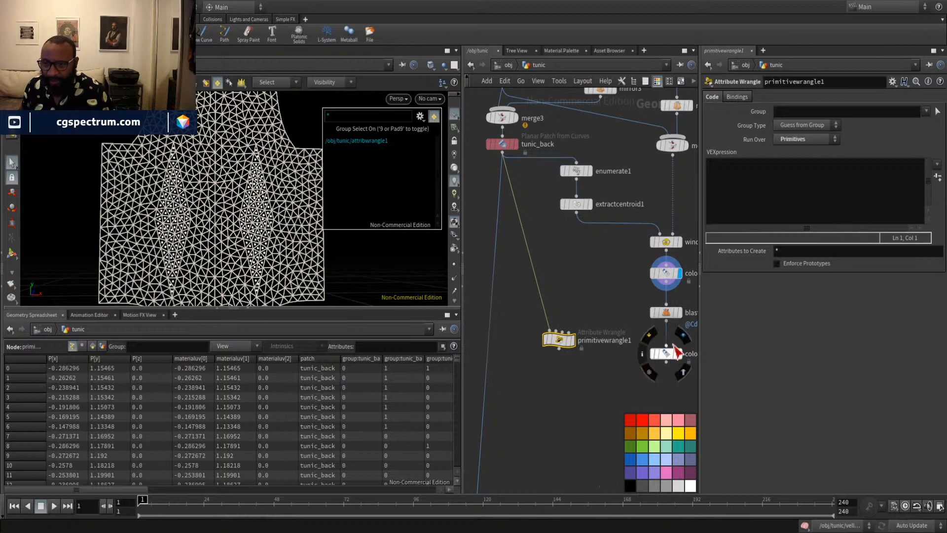
pyautogui.moveTo(669, 285)
pyautogui.mouseDown()
pyautogui.moveTo(615, 284)
pyautogui.moveTo(565, 310)
pyautogui.moveTo(561, 330)
pyautogui.moveTo(535, 329)
pyautogui.mouseUp()
pyautogui.click(547, 306)
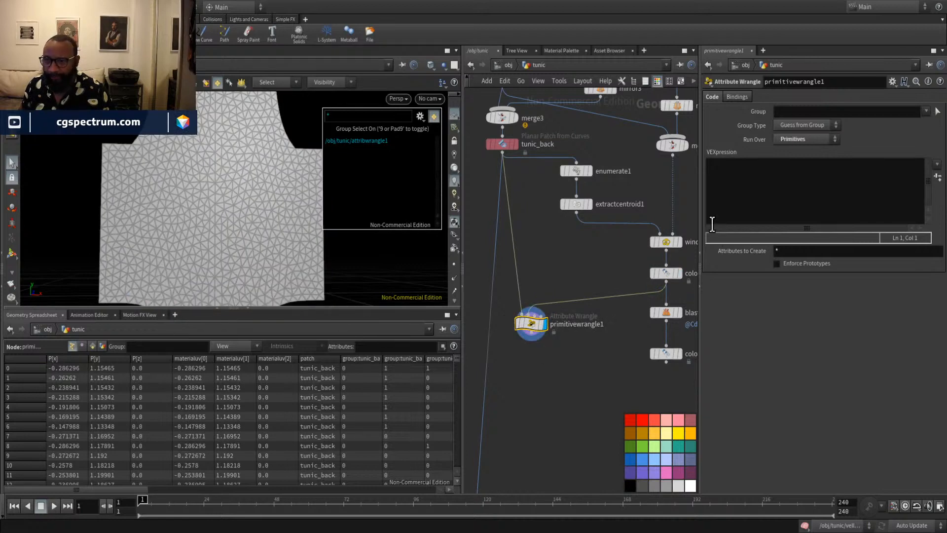
# Declare a vector variable named windColor in primitivewrangle1's VEX code.
pyautogui.click(741, 189)
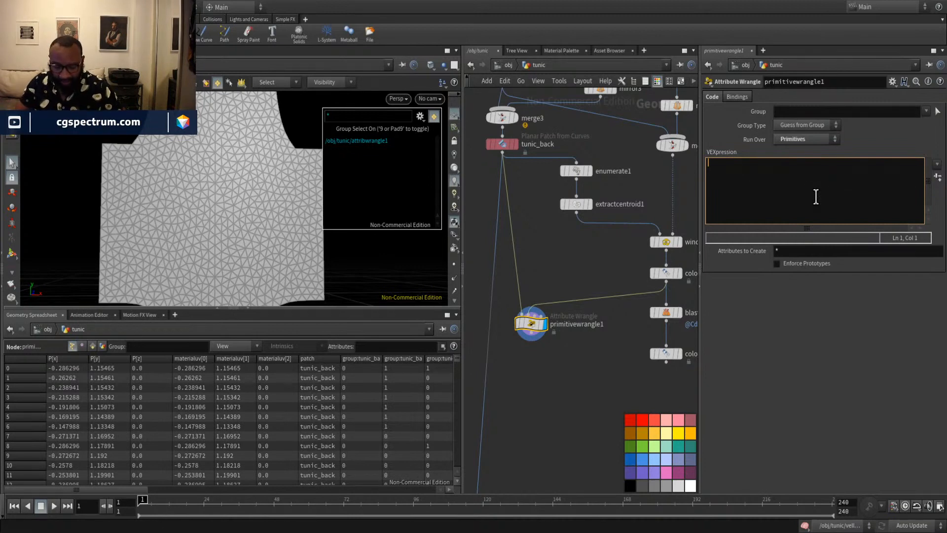
pyautogui.write('vector')
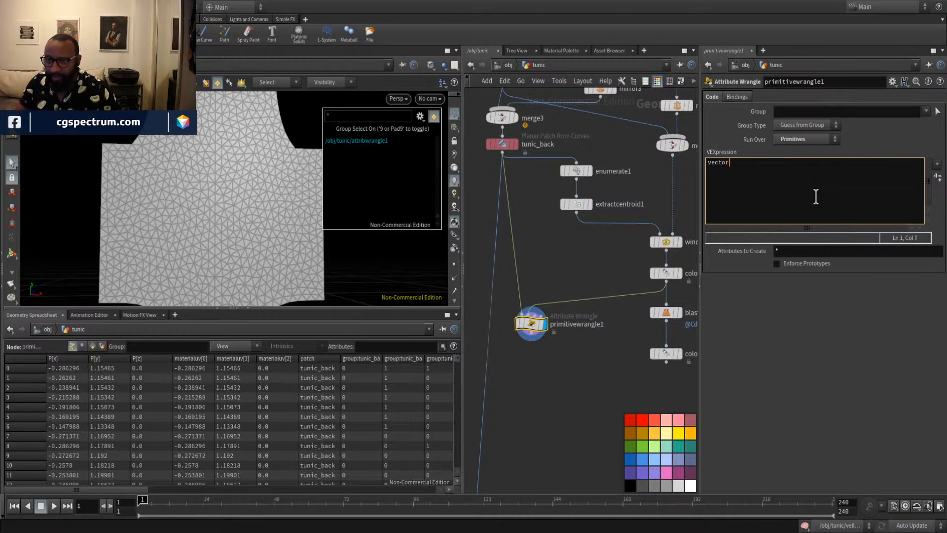
pyautogui.write(' wind')
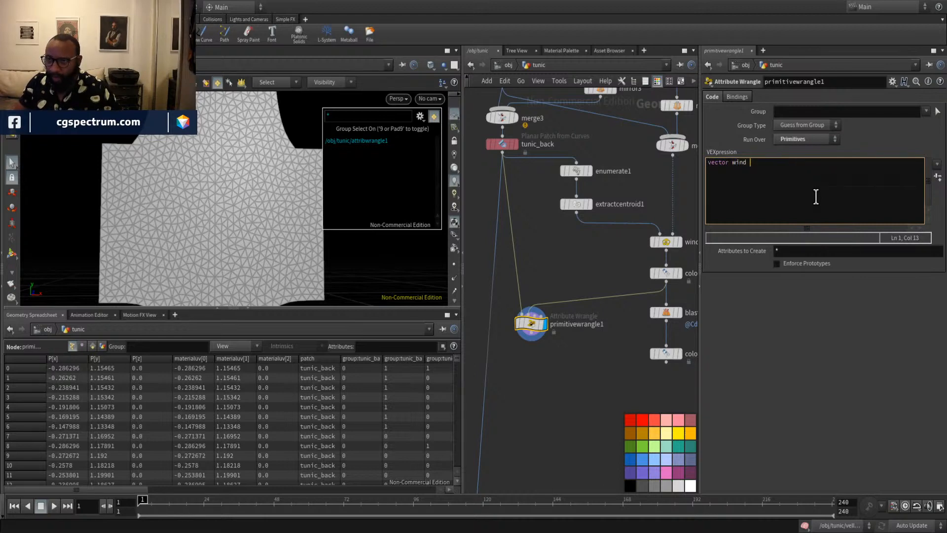
pyautogui.press('BackSpace')
pyautogui.write('Color')
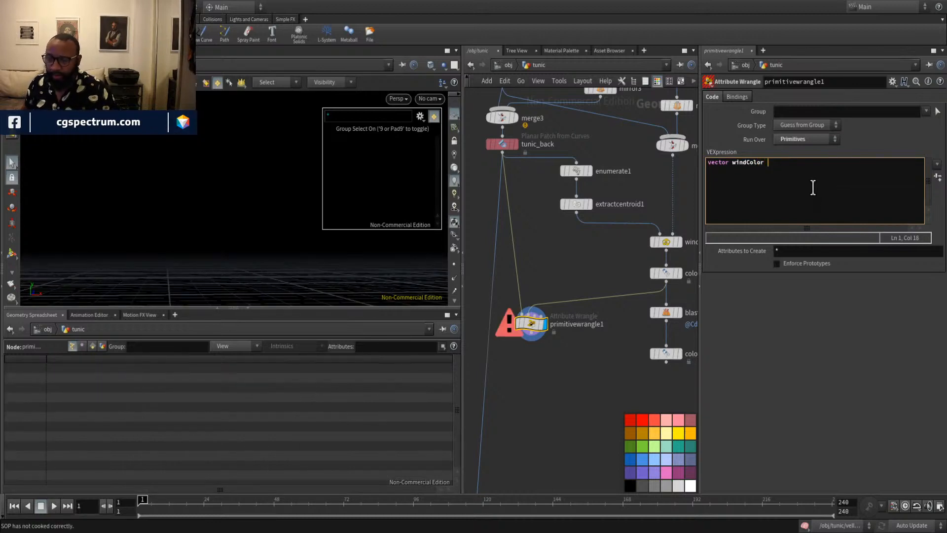
pyautogui.press('BackSpace')
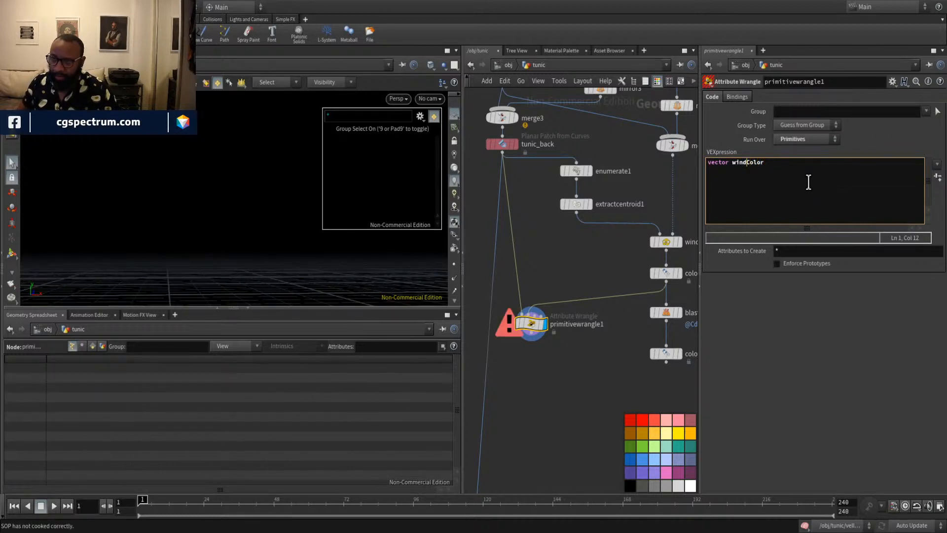
pyautogui.press('Left')
pyautogui.press('Left')
pyautogui.press('Left')
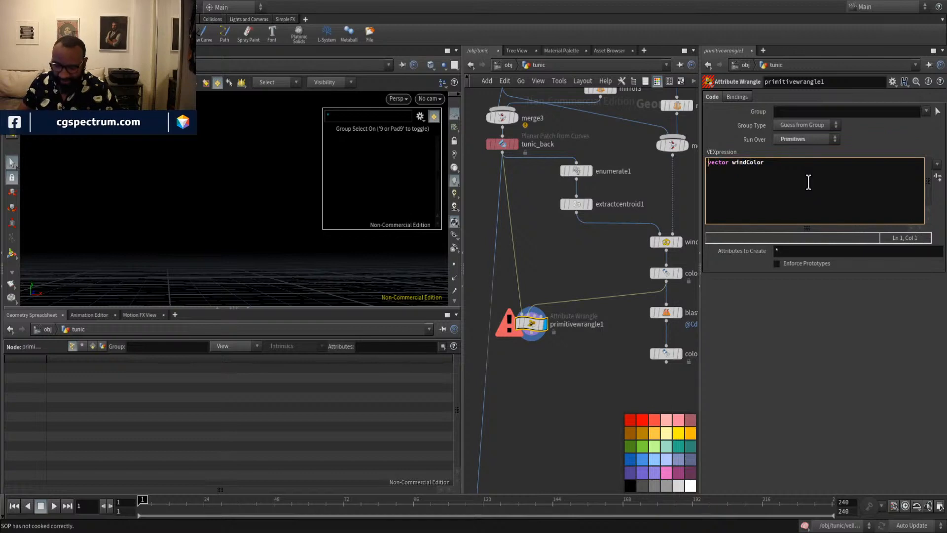
pyautogui.write('//')
pyautogui.press('Return')
pyautogui.press('BackSpace')
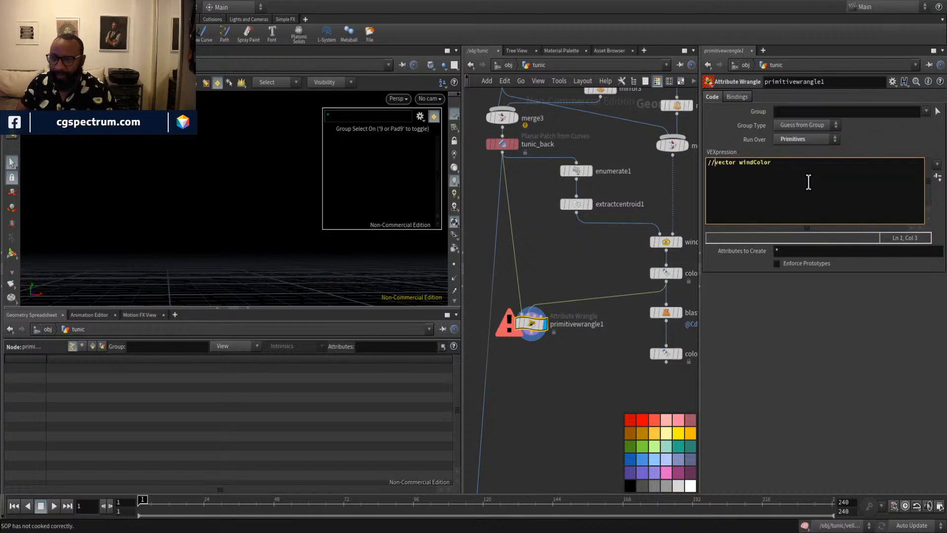
pyautogui.press('BackSpace')
pyautogui.press('BackSpace')
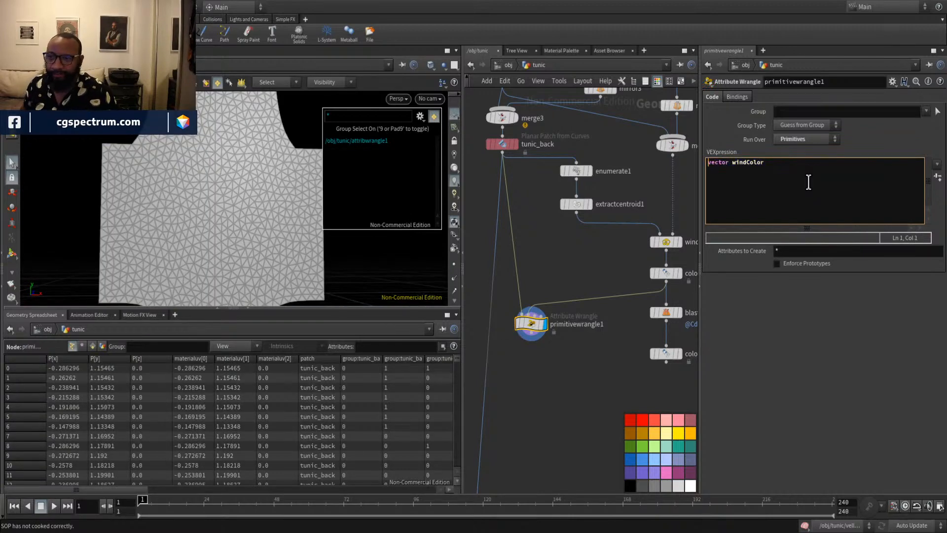
pyautogui.click(788, 164)
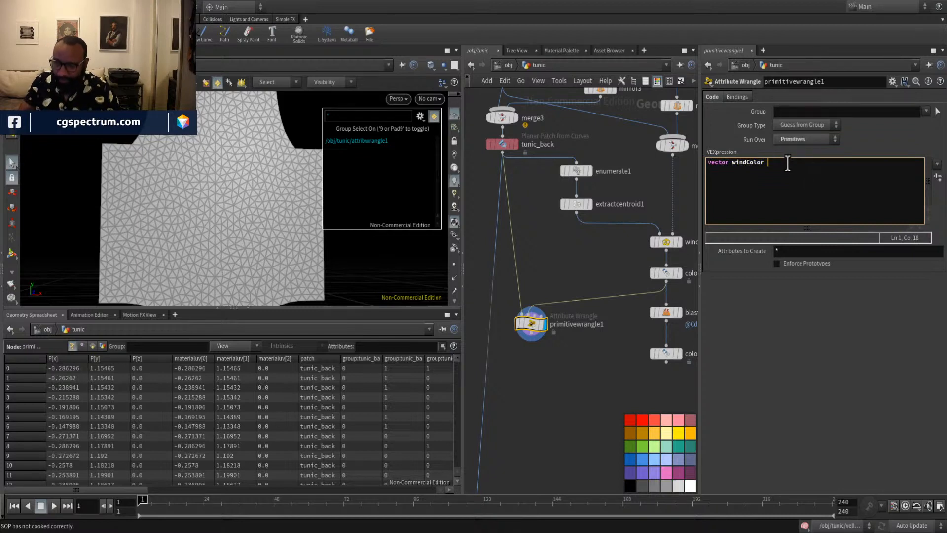
pyautogui.write('=')
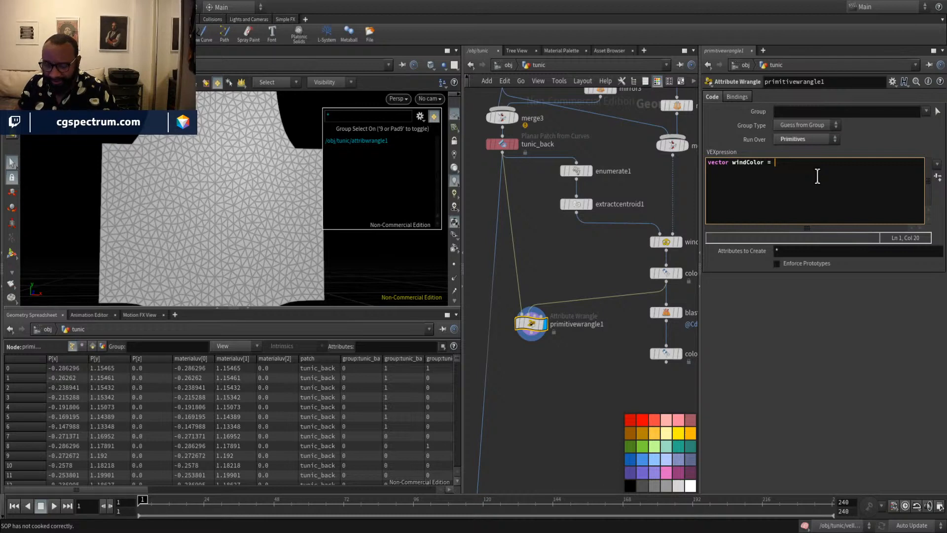
pyautogui.write('p')
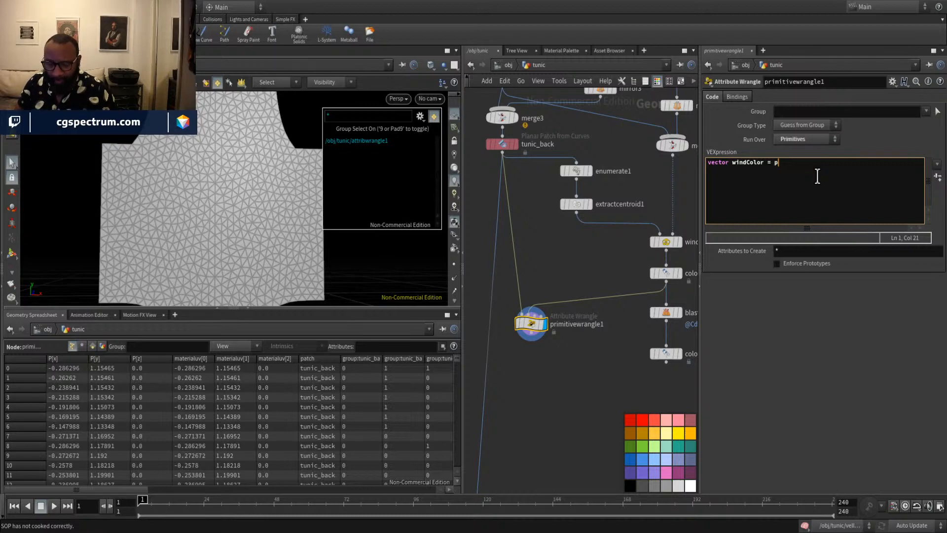
pyautogui.write('oint(')
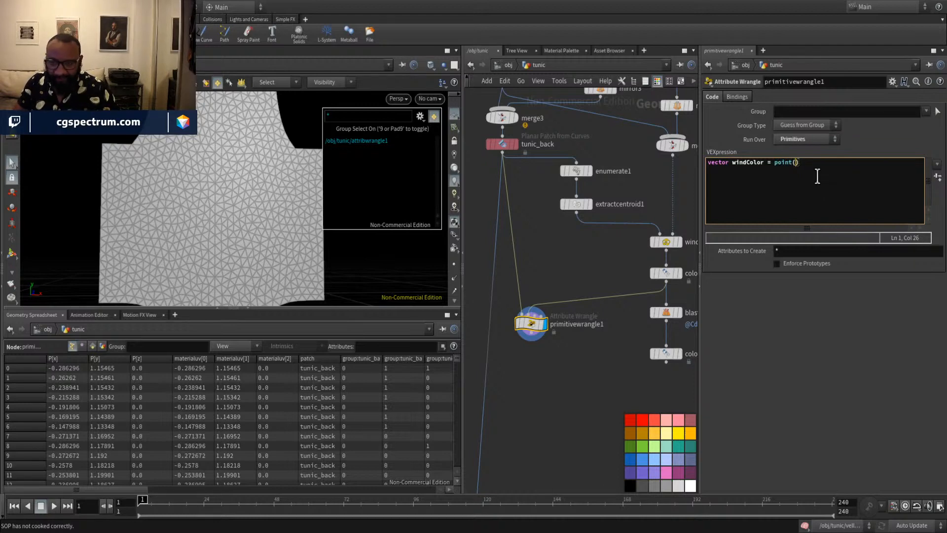
pyautogui.moveTo(532, 321)
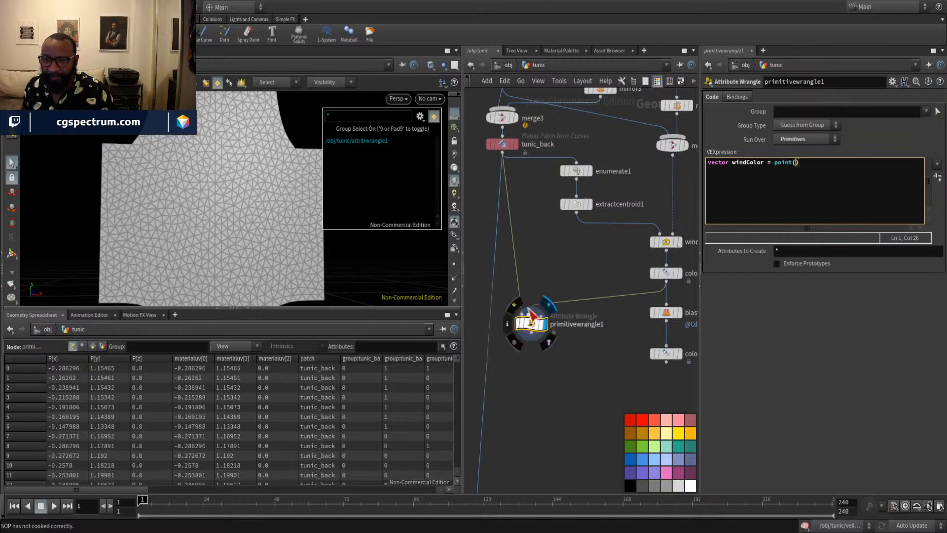
pyautogui.write('1,')
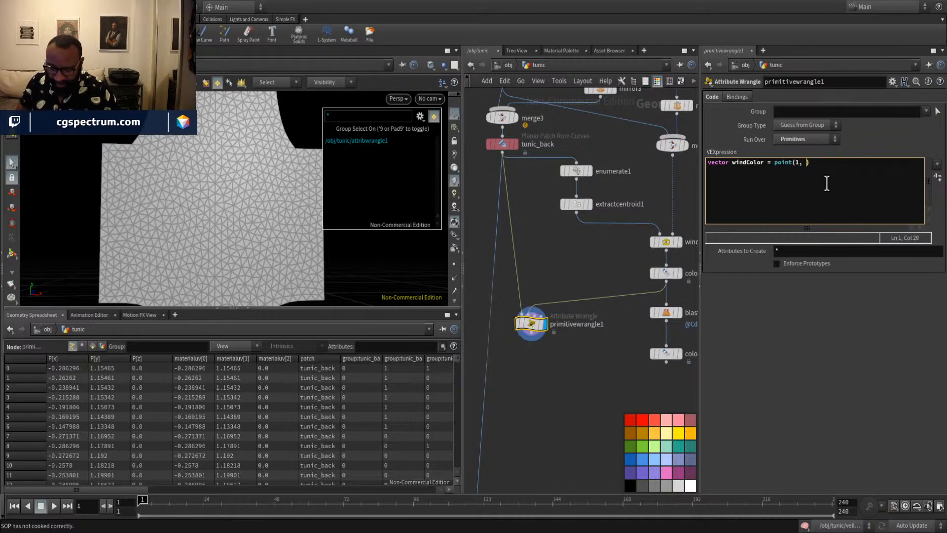
pyautogui.write(' "Cd"')
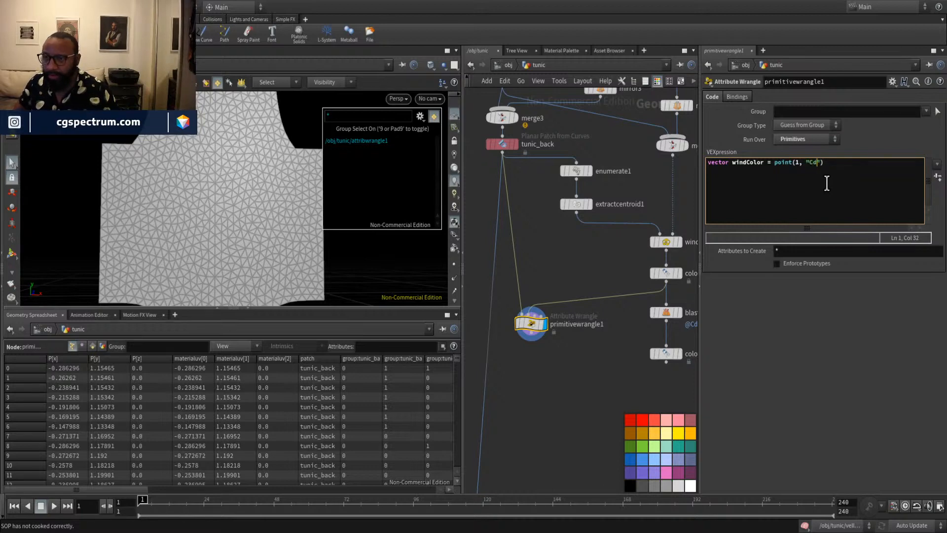
pyautogui.write(', ')
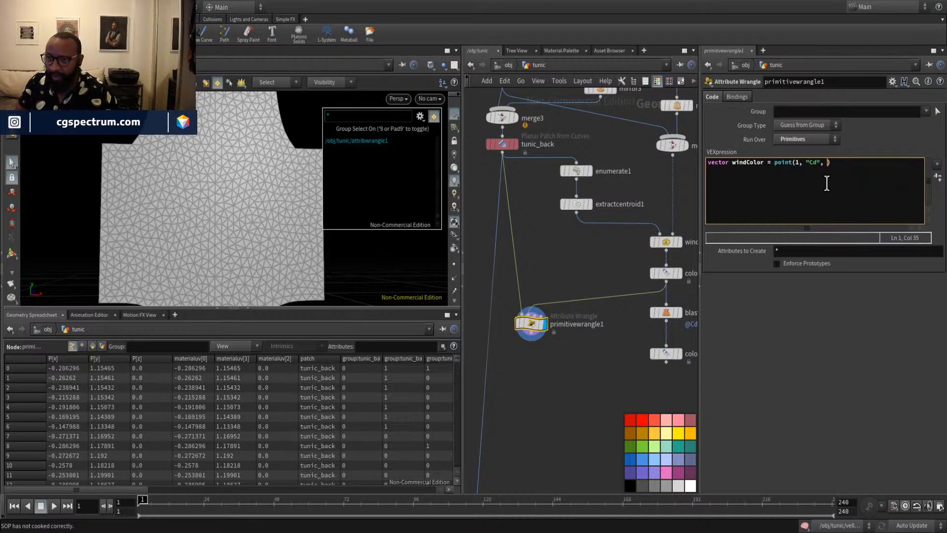
pyautogui.write('@prim')
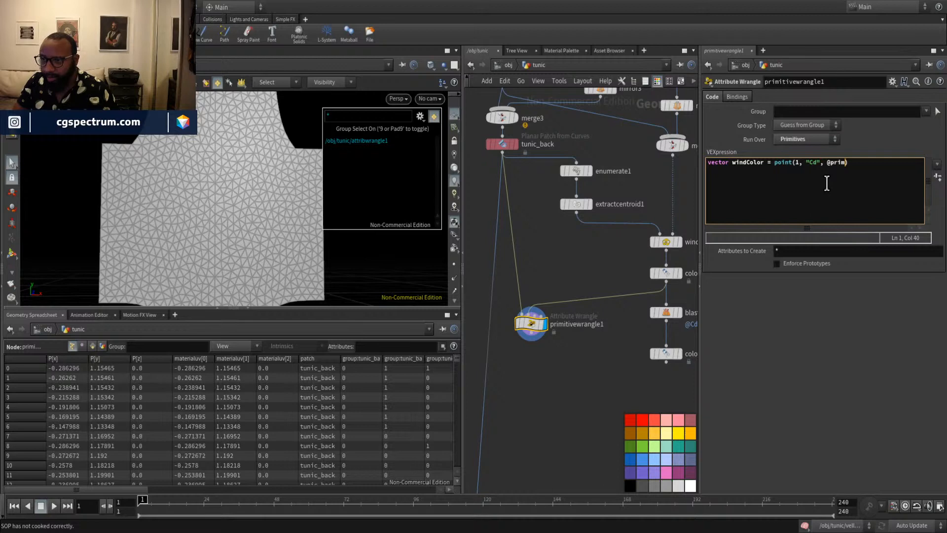
pyautogui.write('nu')
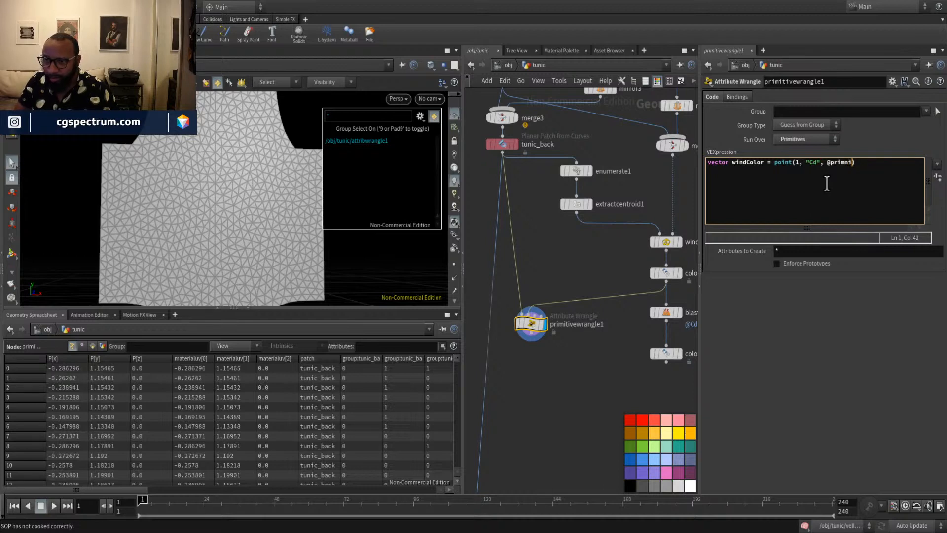
pyautogui.write('m)')
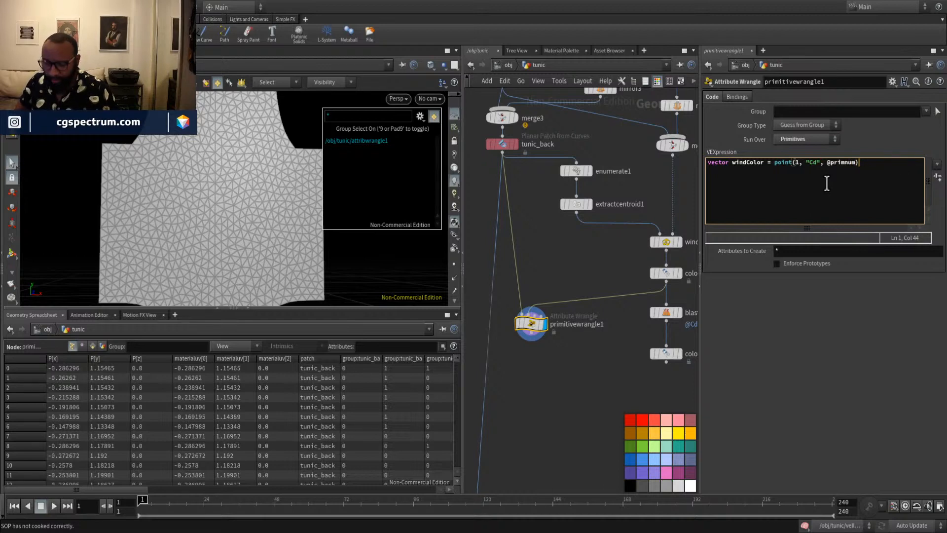
pyautogui.write(';')
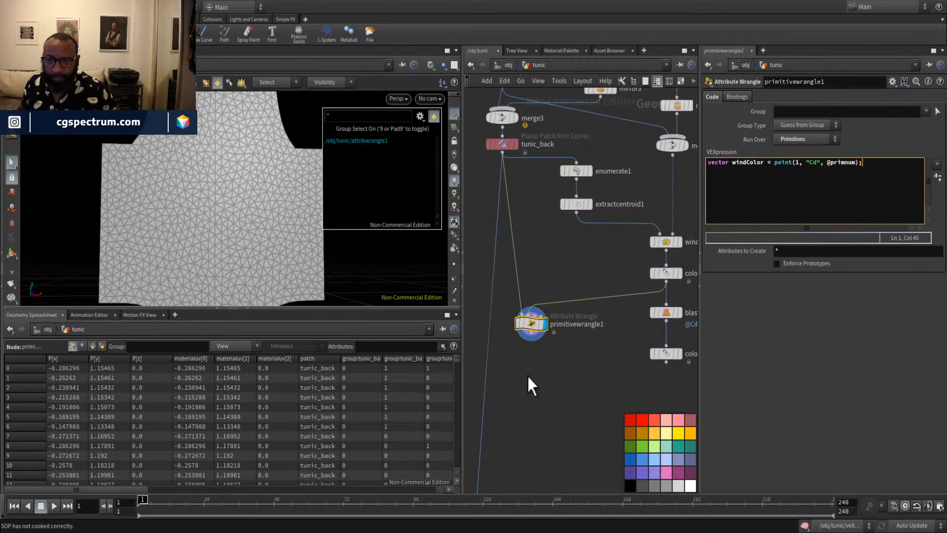
# Start an if statement on a new line below the declaration, with windColor inside its parentheses.
pyautogui.moveTo(550, 366); pyautogui.dragTo(587, 328, button='middle')
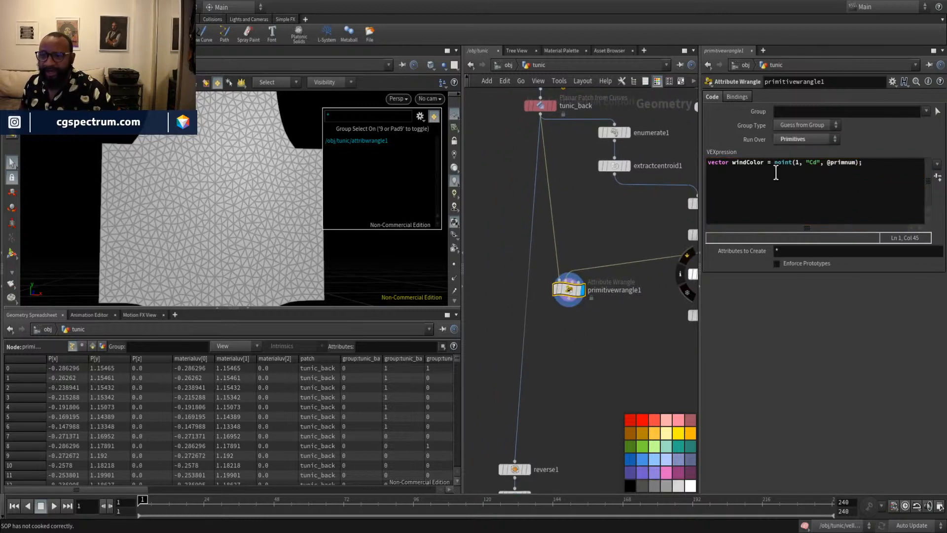
pyautogui.click(875, 165)
pyautogui.moveTo(638, 304); pyautogui.dragTo(557, 330, button='middle')
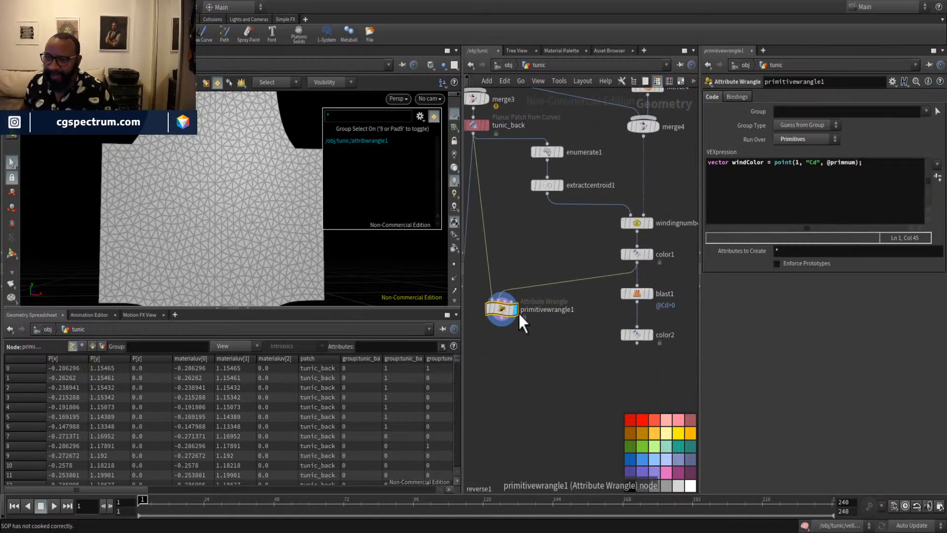
pyautogui.click(879, 169)
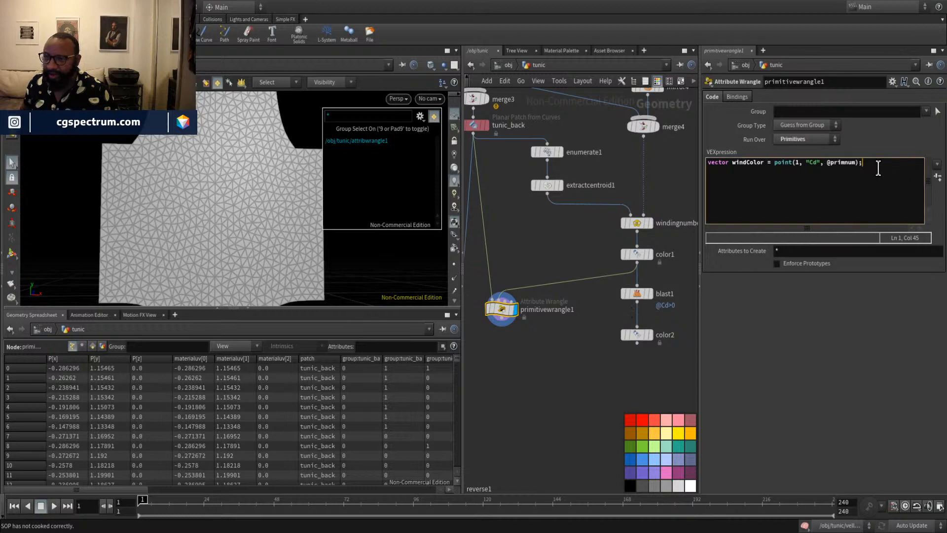
pyautogui.press('Return')
pyautogui.write('if')
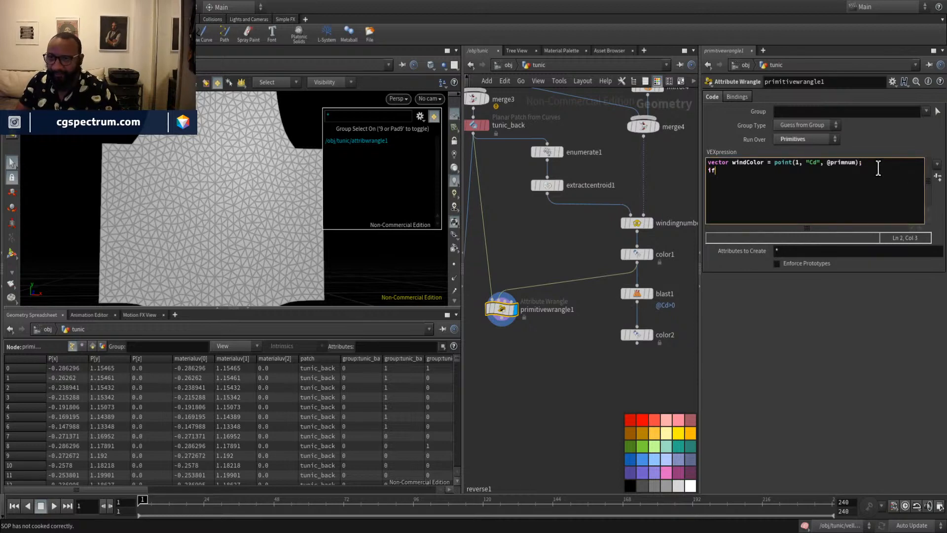
pyautogui.write('(')
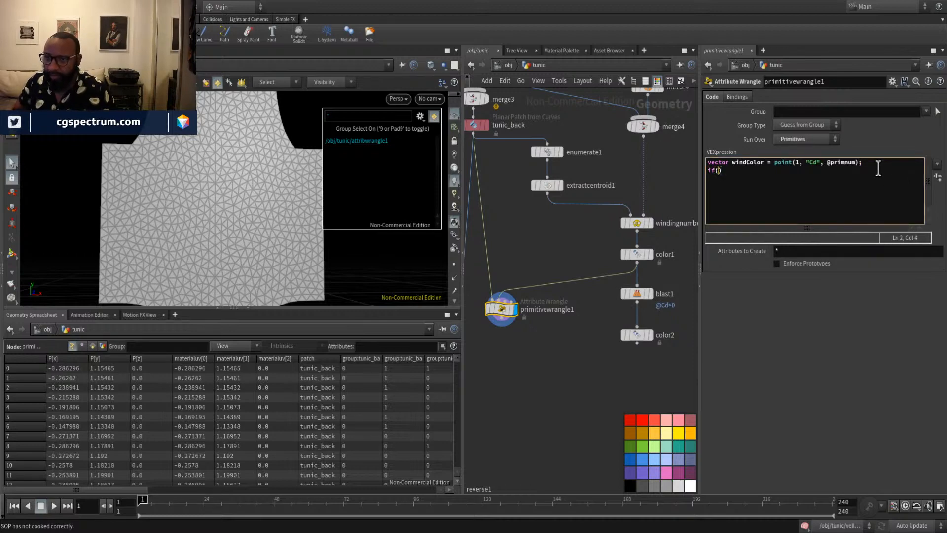
pyautogui.doubleClick(757, 163)
pyautogui.hotkey('ctrl', 'c')
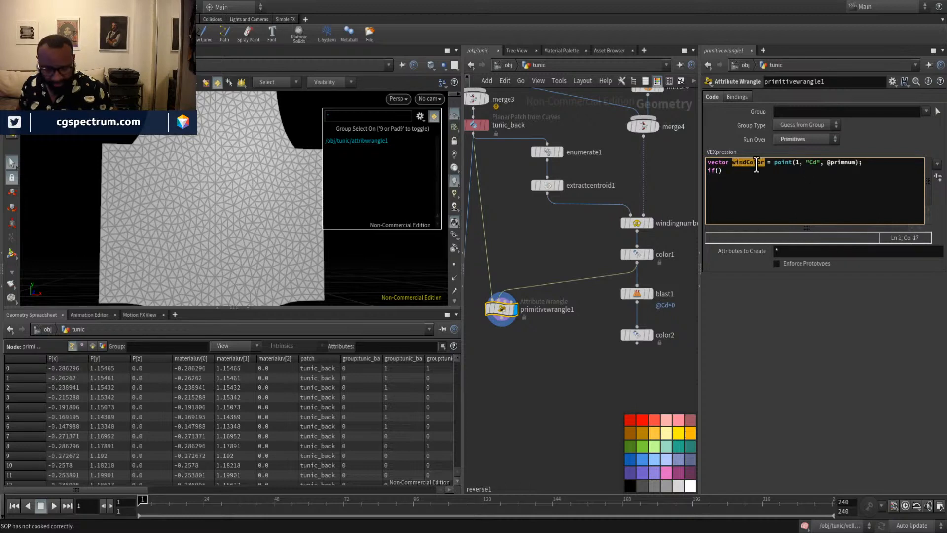
pyautogui.click(714, 170)
pyautogui.hotkey('ctrl', 'v')
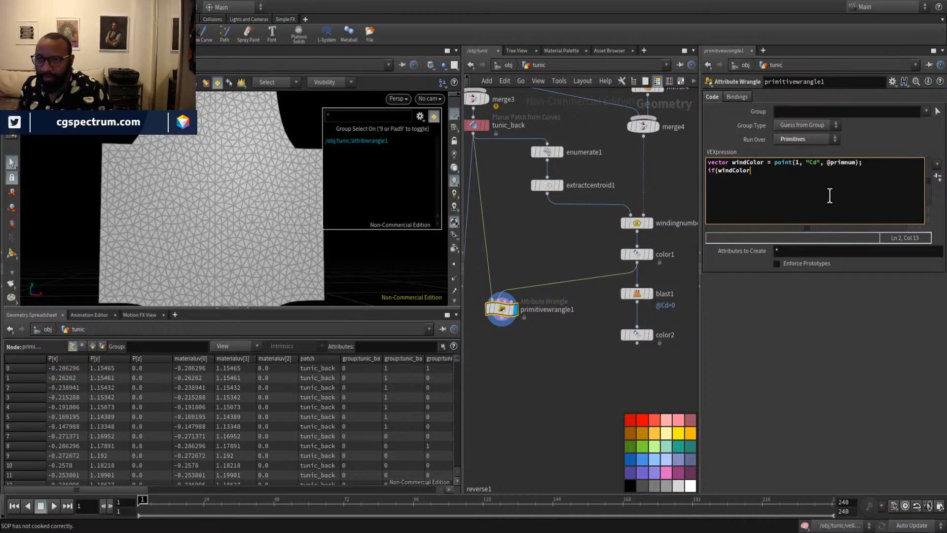
# Complete the if condition as windColor.x > 0 and add opening and closing braces for its block.
pyautogui.write('.x')
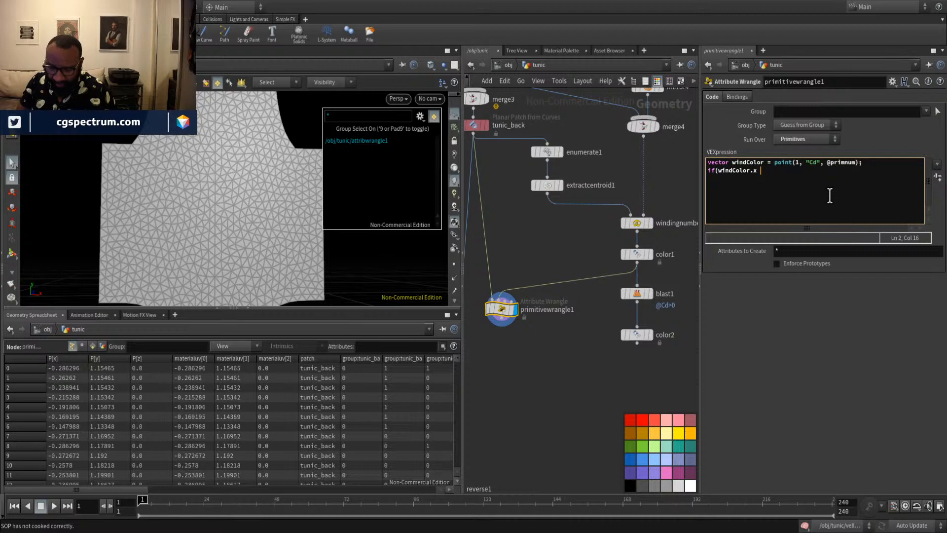
pyautogui.write('> ')
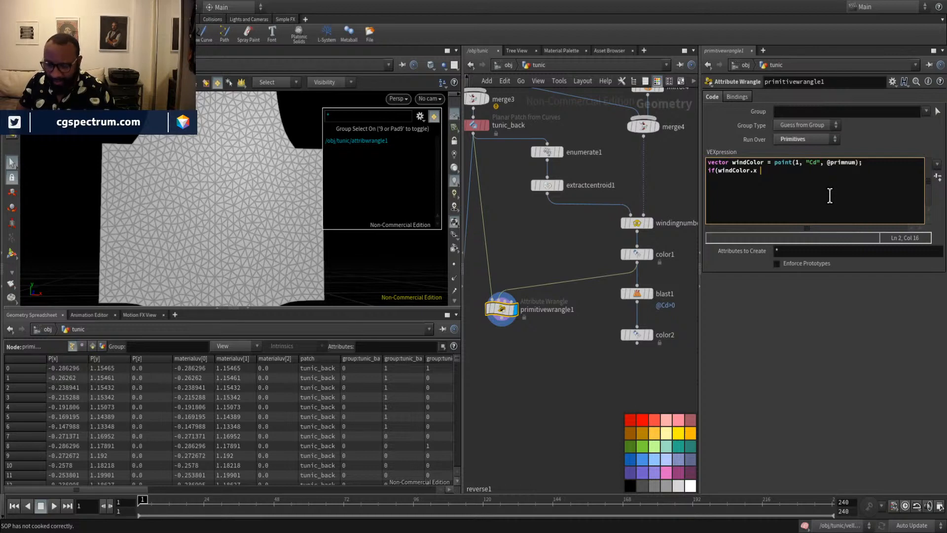
pyautogui.write('0')
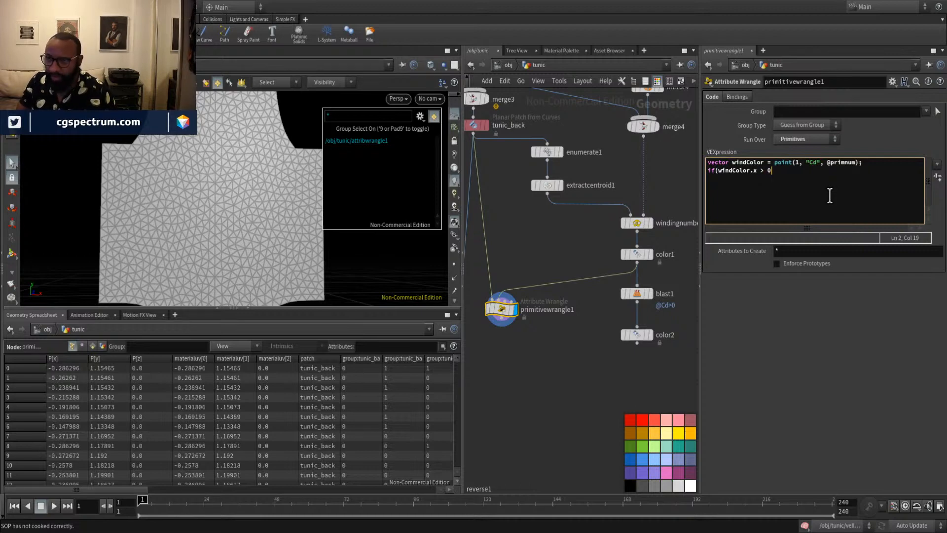
pyautogui.write(')')
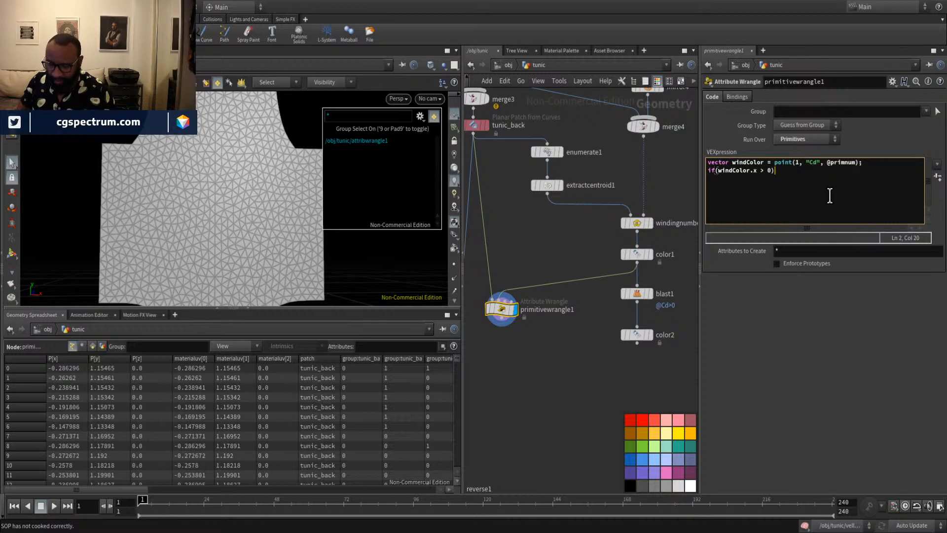
pyautogui.write('{')
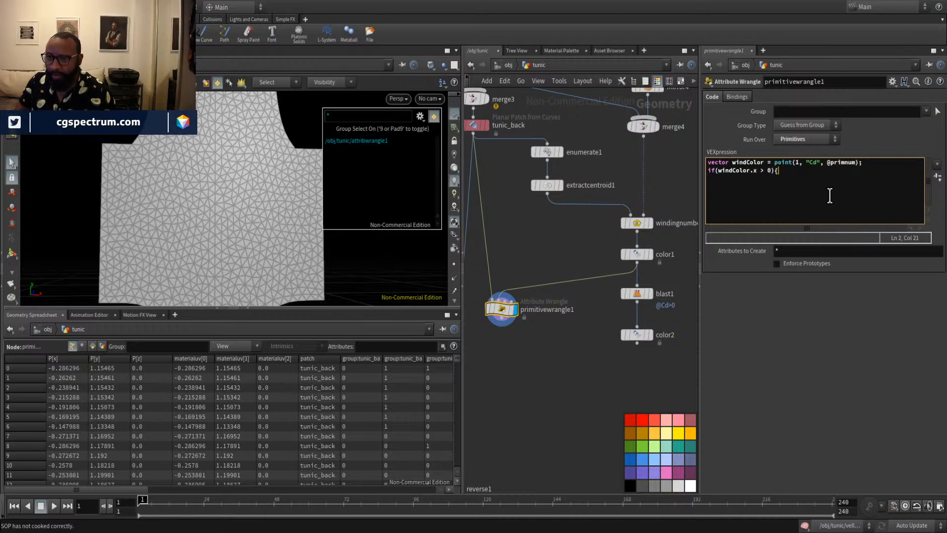
pyautogui.press('Return')
pyautogui.write('}')
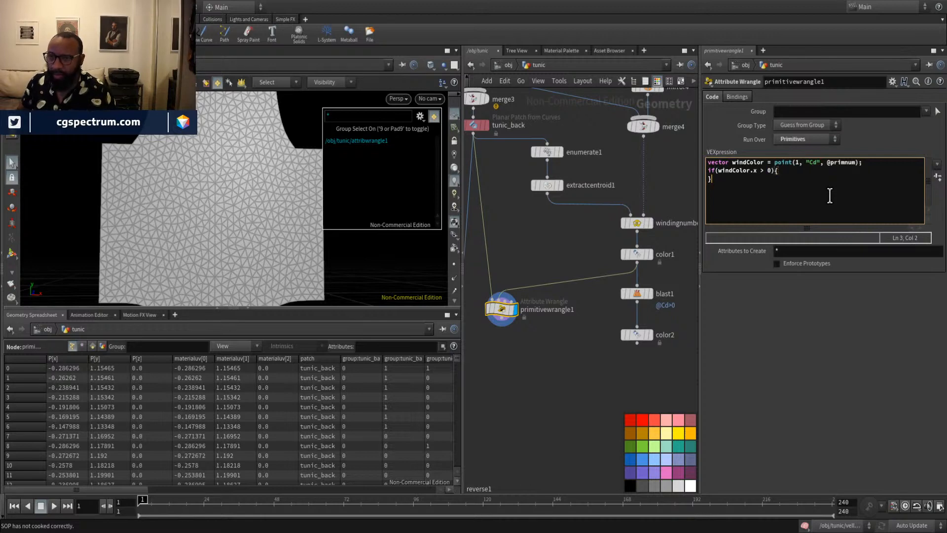
pyautogui.click(788, 172)
pyautogui.press('Return')
pyautogui.write('remov')
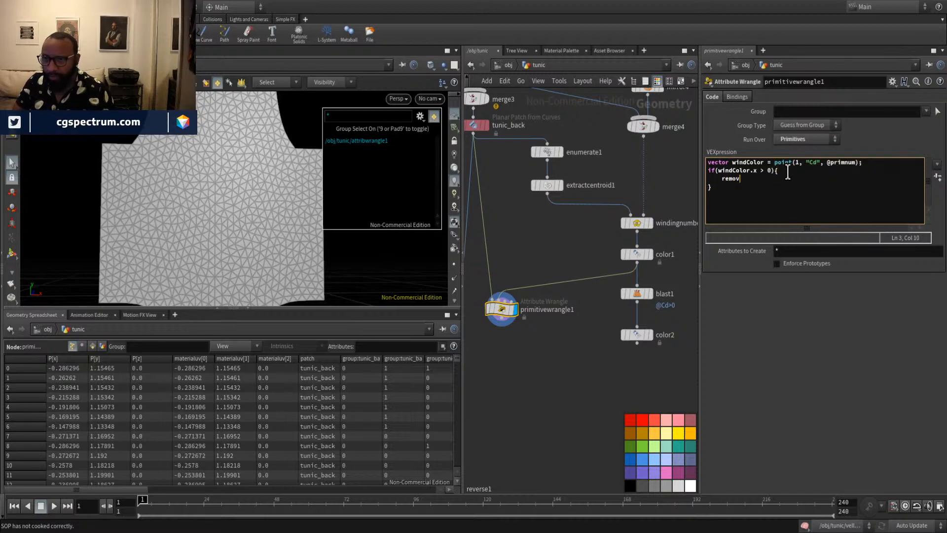
pyautogui.write('eprim')
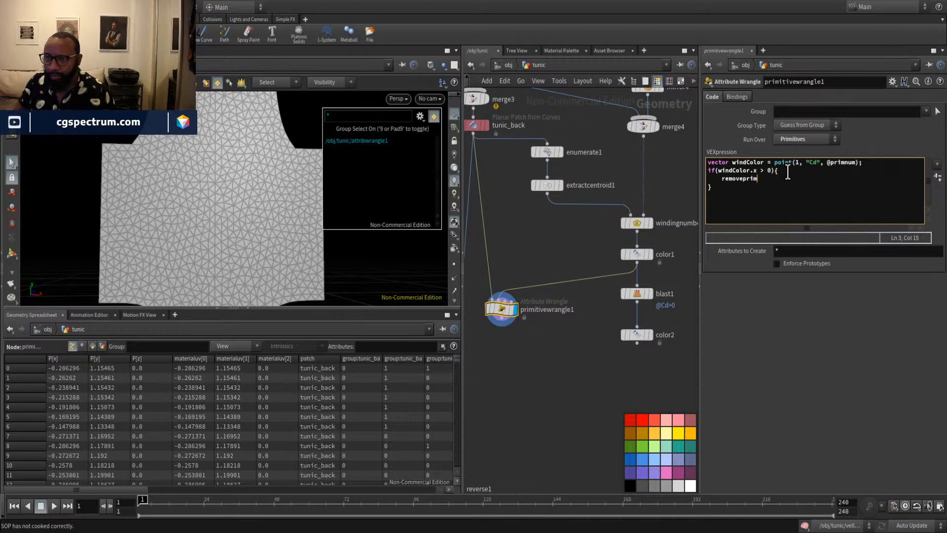
pyautogui.write('(')
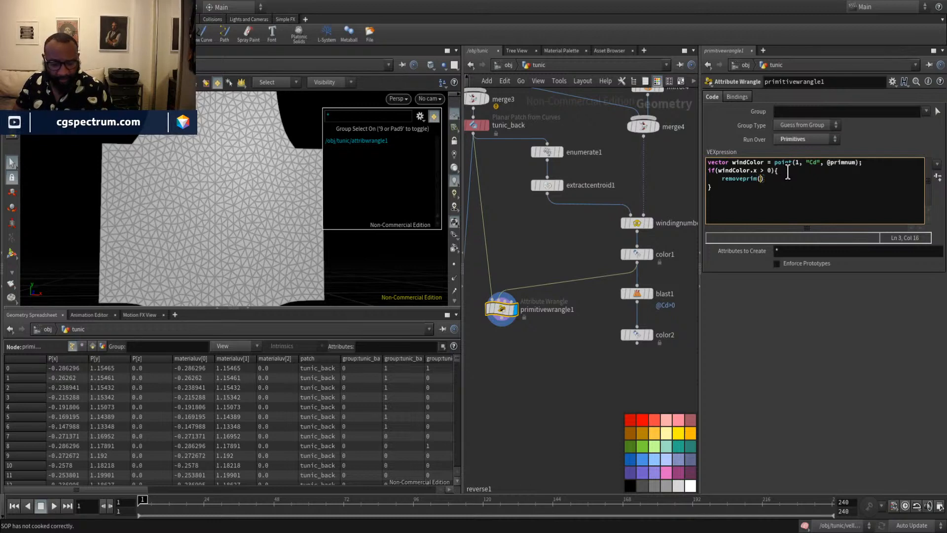
pyautogui.write('0,')
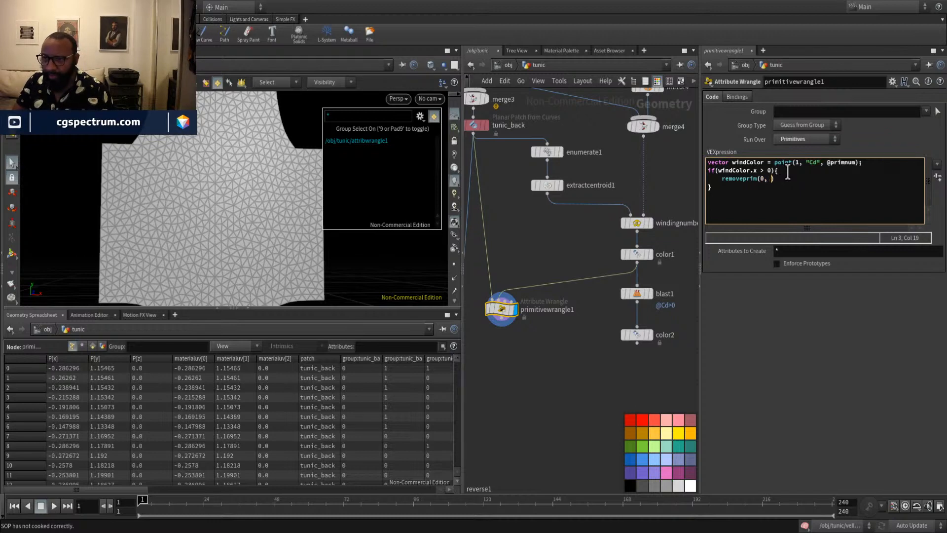
pyautogui.moveTo(858, 163); pyautogui.dragTo(827, 167)
pyautogui.hotkey('ctrl', 'c')
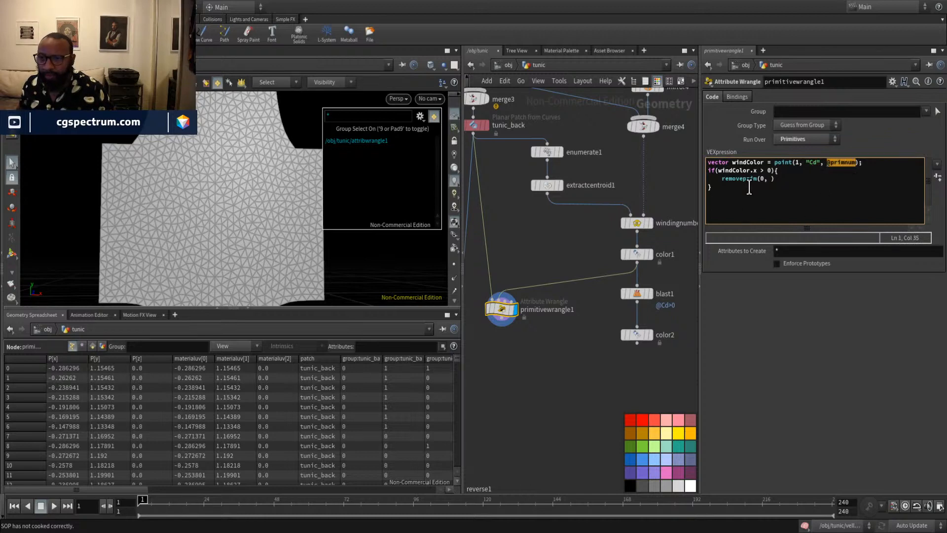
pyautogui.click(773, 180)
pyautogui.hotkey('ctrl', 'v')
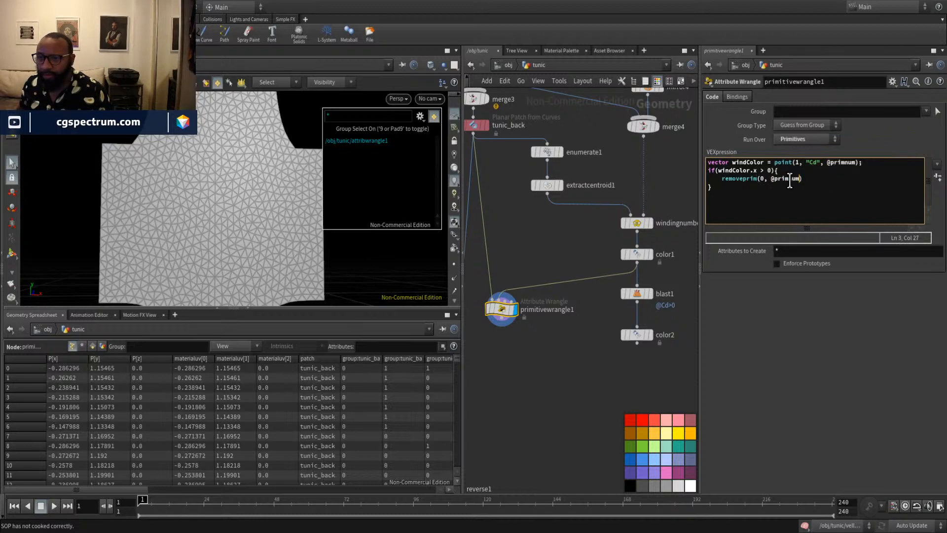
pyautogui.write(');')
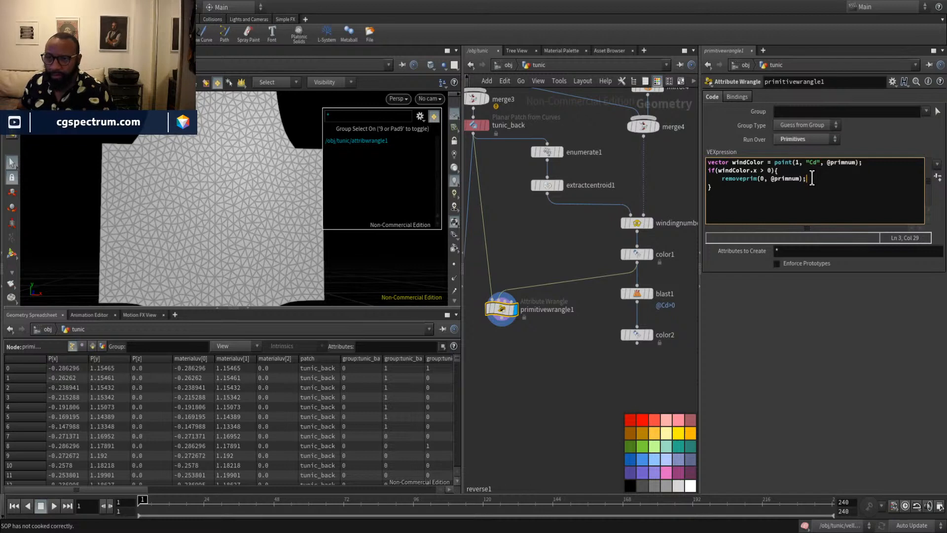
pyautogui.click(742, 185)
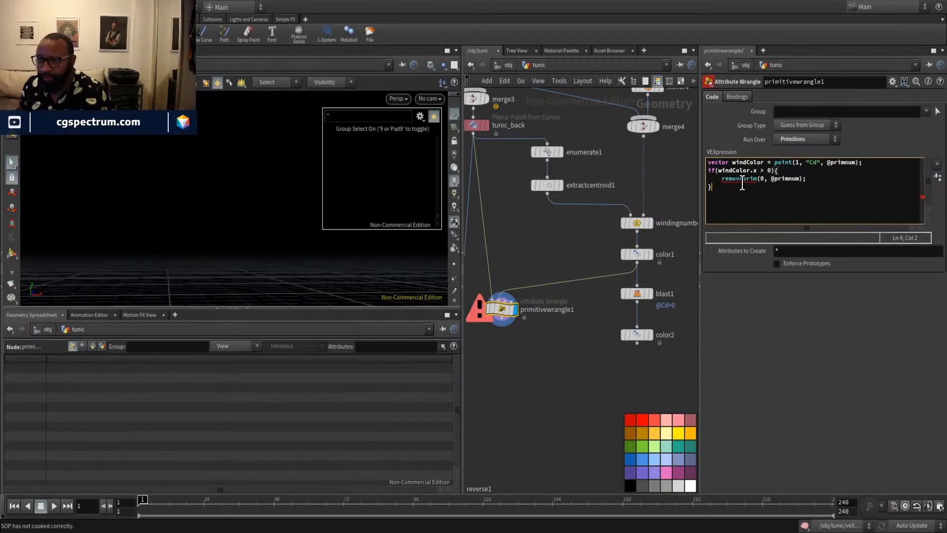
# Add 1 as the third argument of the removeprim call.
pyautogui.click(740, 179)
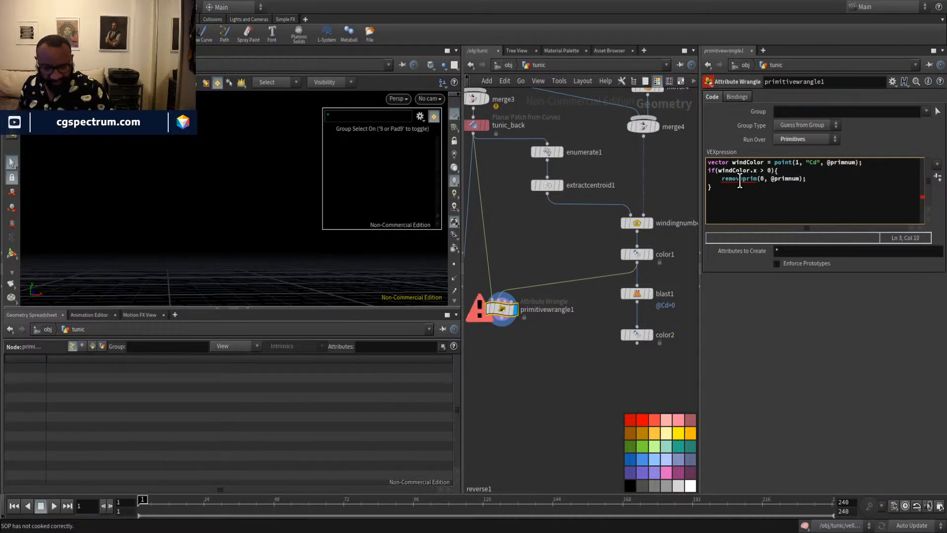
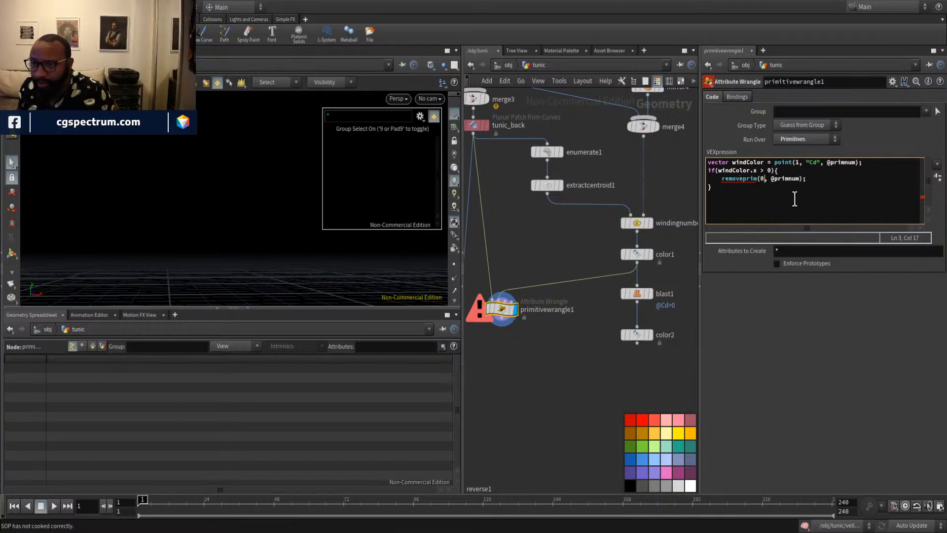
pyautogui.click(796, 179)
pyautogui.press('Right')
pyautogui.write(', ')
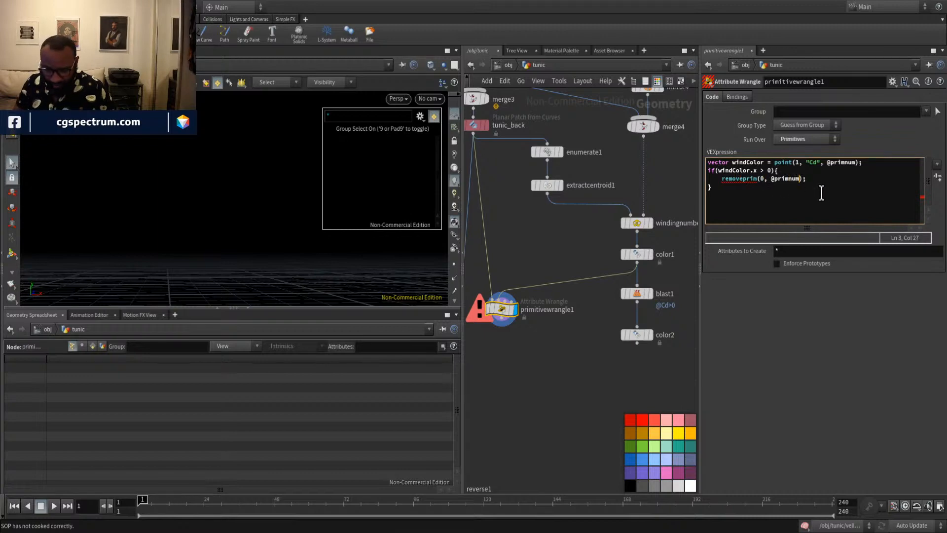
pyautogui.write('1')
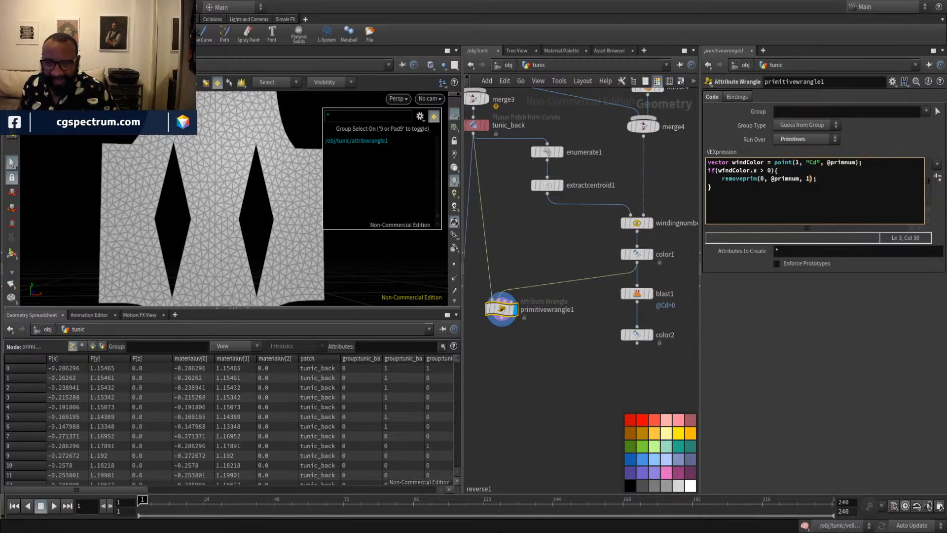
pyautogui.moveTo(827, 183); pyautogui.dragTo(734, 176)
pyautogui.scroll(-5, 228, 207)
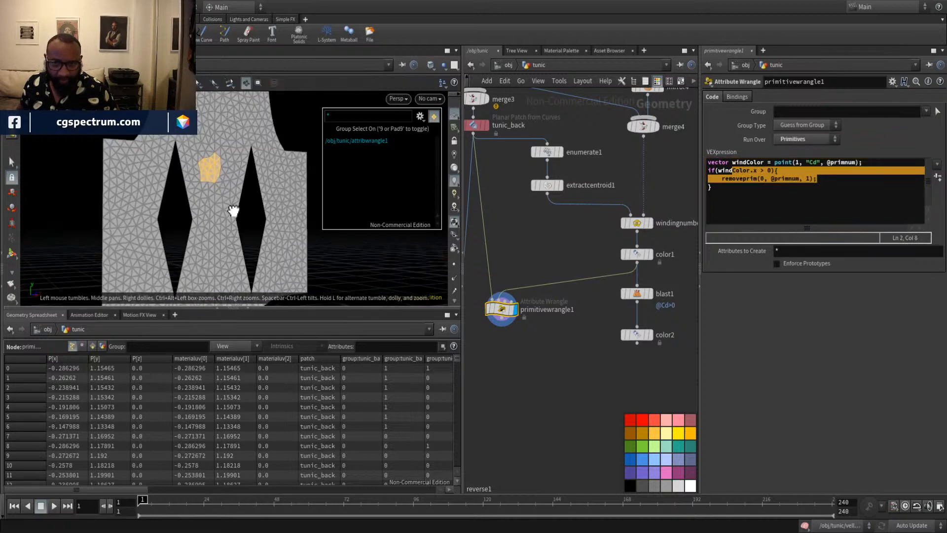
pyautogui.moveTo(342, 261); pyautogui.dragTo(214, 220)
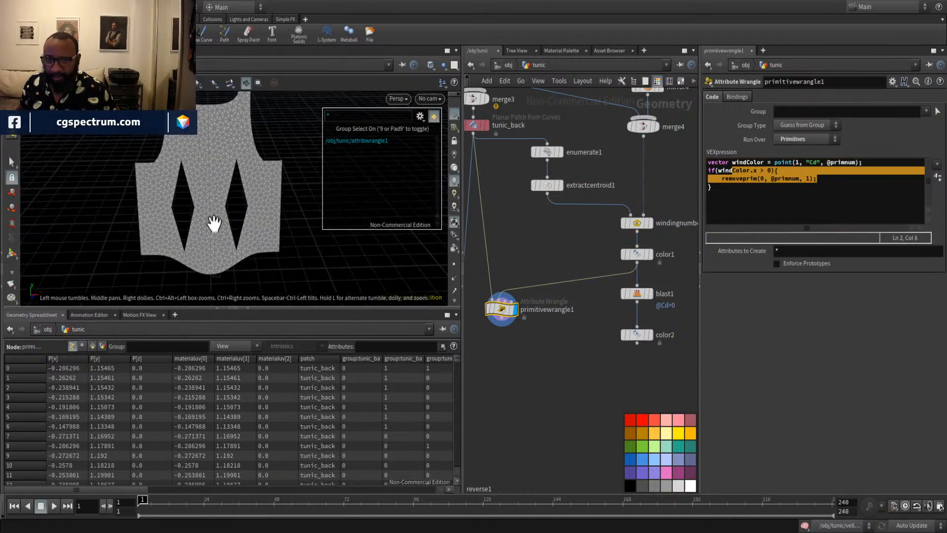
# Wire the output of primitivewrangle1 into the input of reverse1.
pyautogui.moveTo(511, 382); pyautogui.dragTo(594, 384, button='middle')
pyautogui.scroll(-3, 584, 347)
pyautogui.moveTo(504, 432); pyautogui.dragTo(578, 302, button='middle')
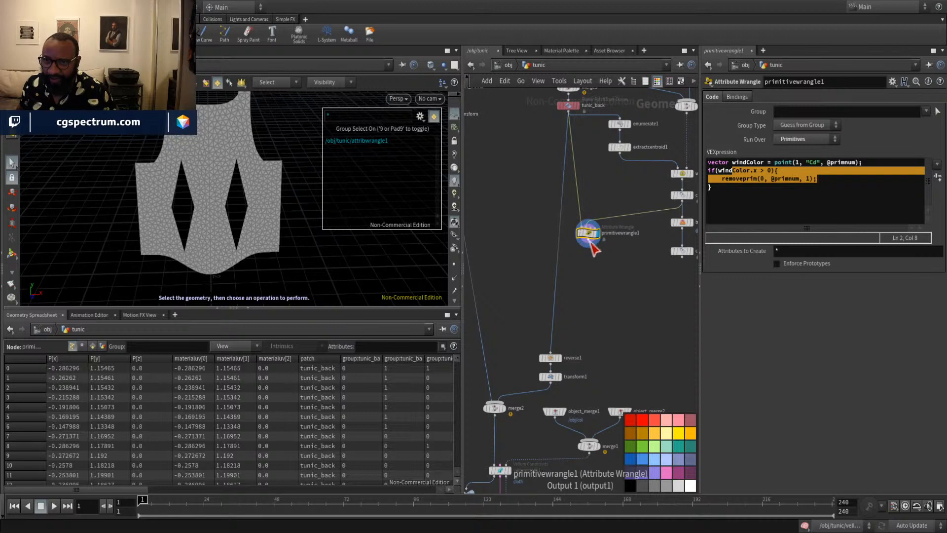
pyautogui.moveTo(588, 245); pyautogui.dragTo(551, 352)
pyautogui.moveTo(601, 357); pyautogui.dragTo(657, 190, button='middle')
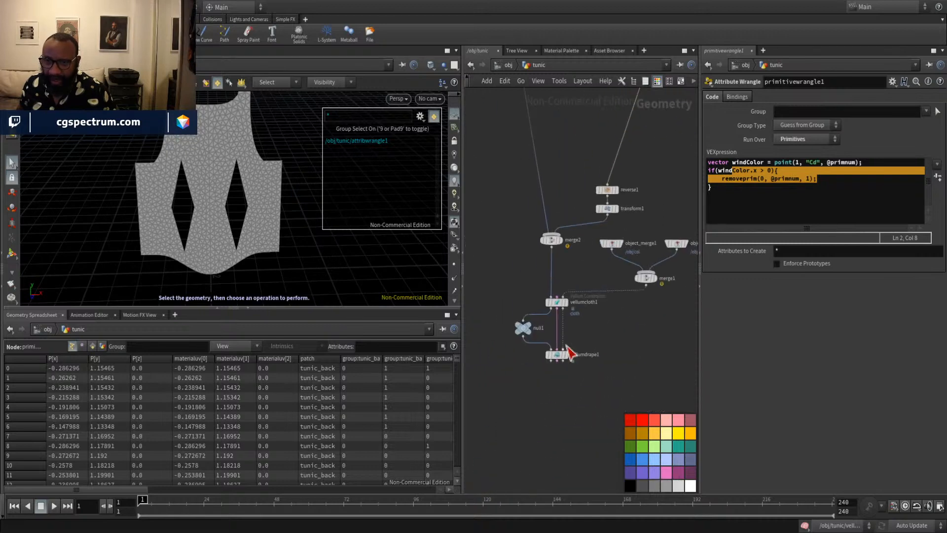
# Display vellumdrape1 and select it to show its draping parameters.
pyautogui.click(568, 364)
pyautogui.press('Escape')
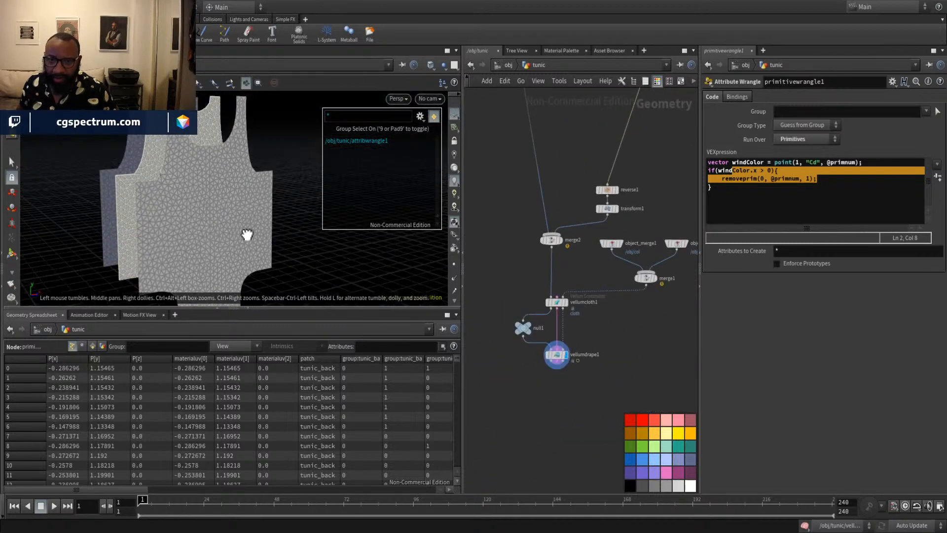
pyautogui.click(556, 354)
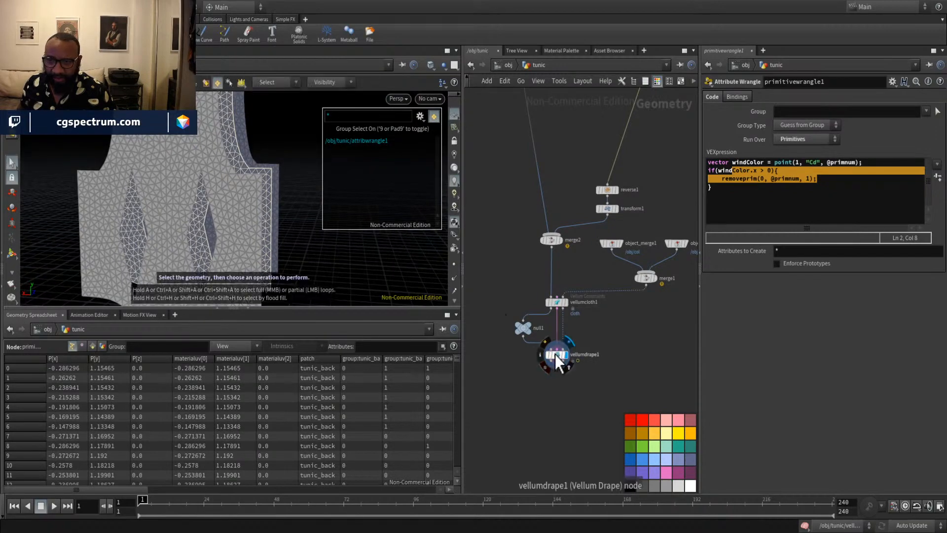
pyautogui.keyDown('alt'); pyautogui.moveTo(336, 299); pyautogui.dragTo(202, 212); pyautogui.keyUp('alt')
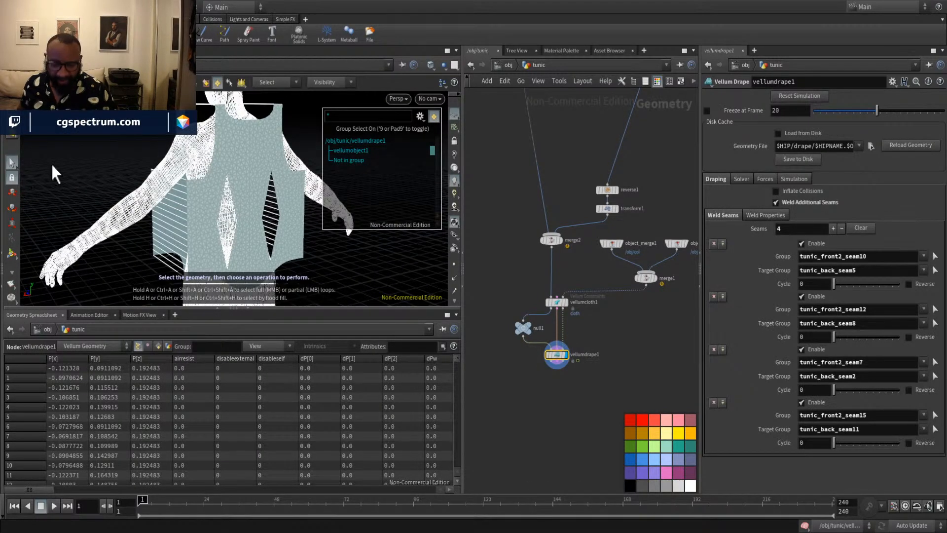
# Play the drape simulation, return to the first frame and examine the cut openings on the tunic back.
pyautogui.press('Escape')
pyautogui.click(54, 507)
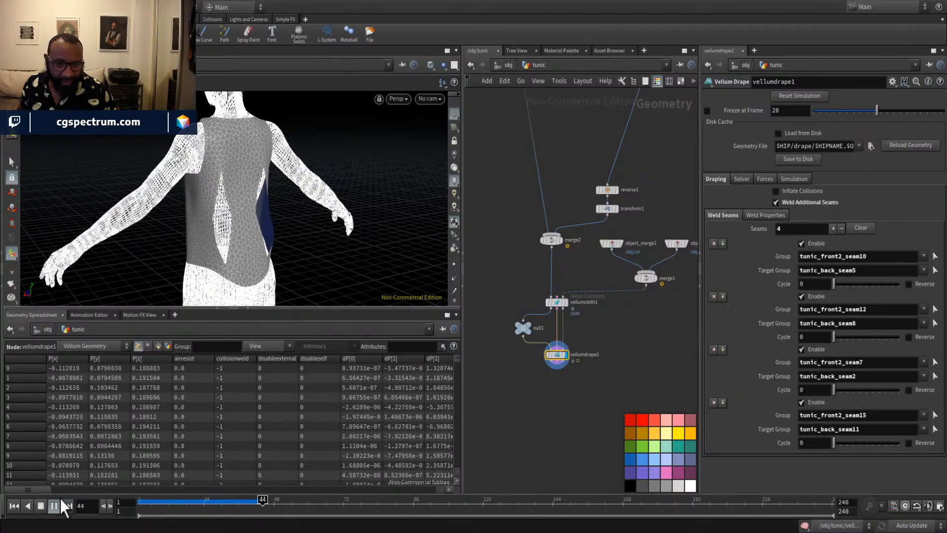
pyautogui.click(14, 506)
pyautogui.keyDown('alt'); pyautogui.moveTo(286, 162); pyautogui.dragTo(264, 185); pyautogui.keyUp('alt')
pyautogui.keyDown('alt'); pyautogui.moveTo(264, 185); pyautogui.dragTo(276, 232, button='right'); pyautogui.keyUp('alt')
pyautogui.keyDown('alt'); pyautogui.moveTo(276, 232); pyautogui.dragTo(311, 237); pyautogui.keyUp('alt')
pyautogui.keyDown('alt'); pyautogui.moveTo(271, 185); pyautogui.dragTo(276, 228); pyautogui.keyUp('alt')
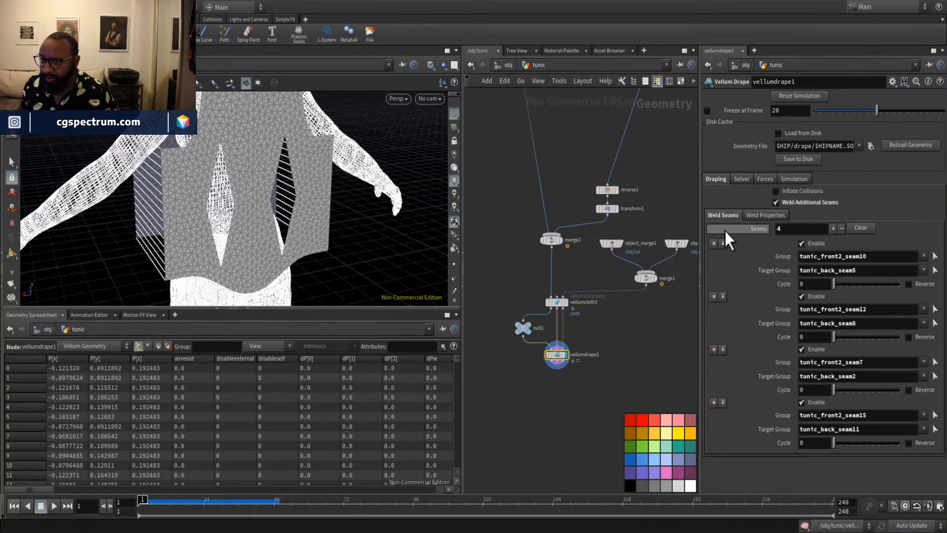
# Increase the number of vellumdrape1's weld seams to 8.
pyautogui.click(833, 228)
pyautogui.click(832, 228)
pyautogui.scroll(-5, 838, 385)
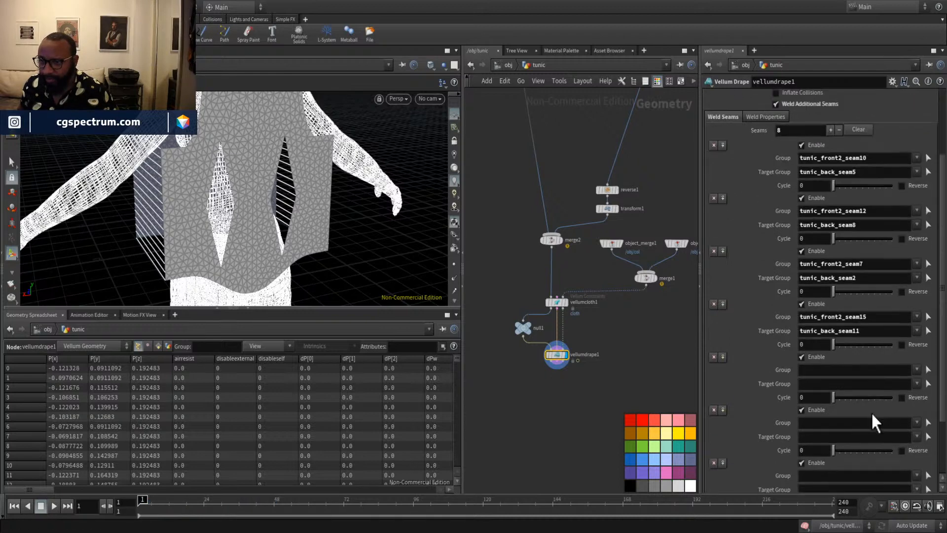
# Set the fifth weld seam's Group to tunic_back_seam14 and its Target Group to tunic_back_seam15.
pyautogui.click(929, 292)
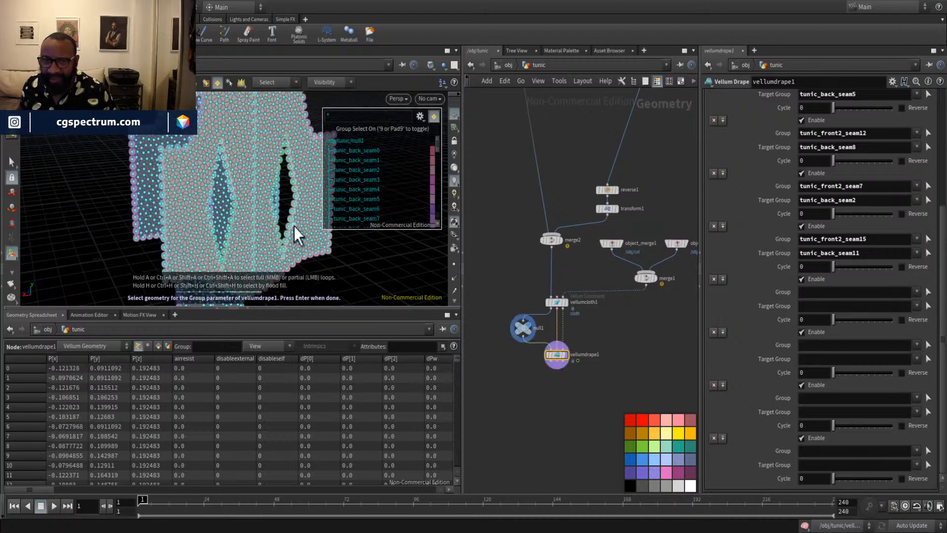
pyautogui.scroll(5, 247, 175)
pyautogui.scroll(5, 244, 212)
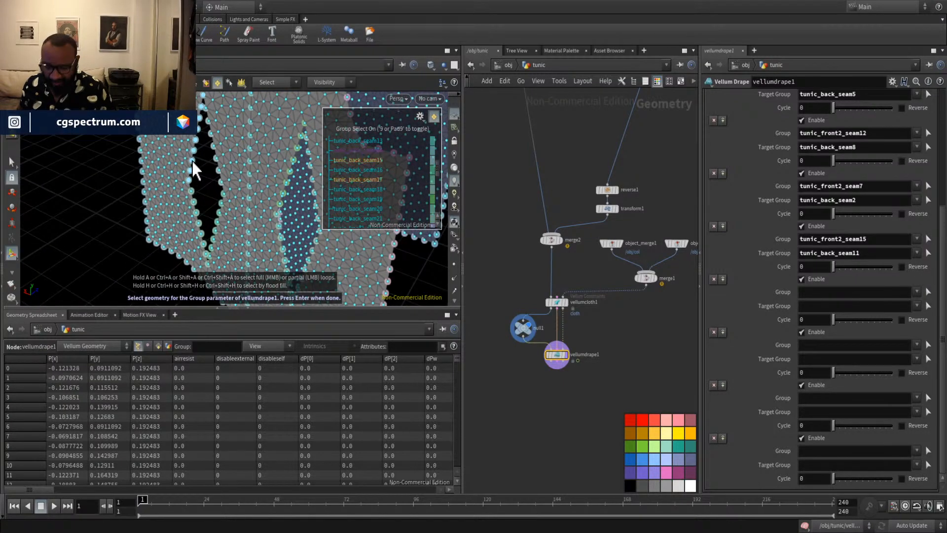
pyautogui.press('Return')
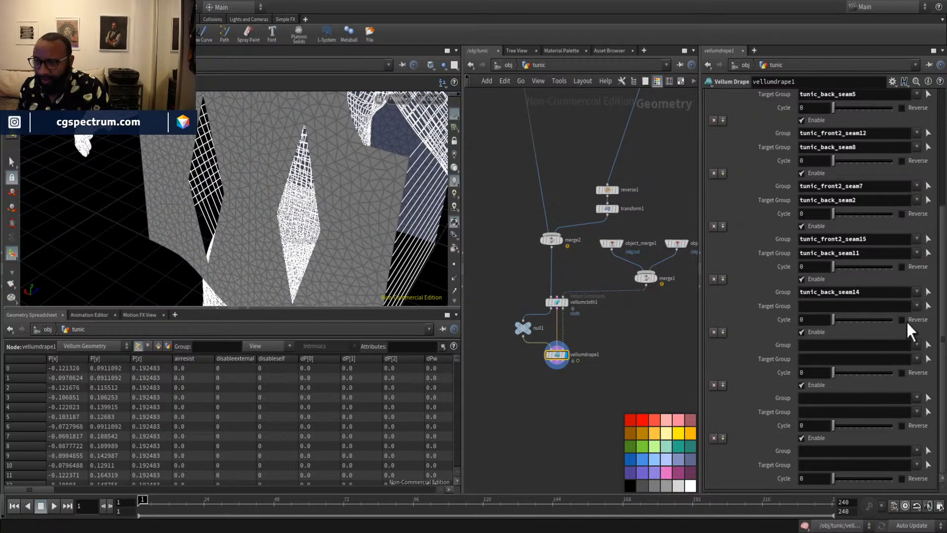
pyautogui.click(928, 307)
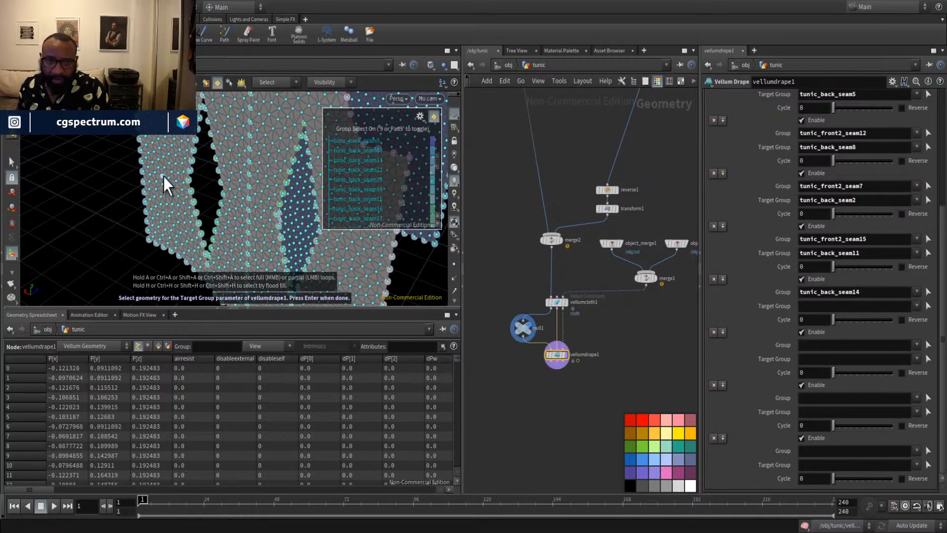
pyautogui.click(217, 173)
pyautogui.press('Return')
# Set the sixth weld seam's Group to tunic_back_seam17 and its Target Group to tunic_back_seam16.
pyautogui.moveTo(329, 276)
pyautogui.mouseDown()
pyautogui.moveTo(381, 182)
pyautogui.moveTo(315, 242)
pyautogui.moveTo(269, 180)
pyautogui.mouseUp()
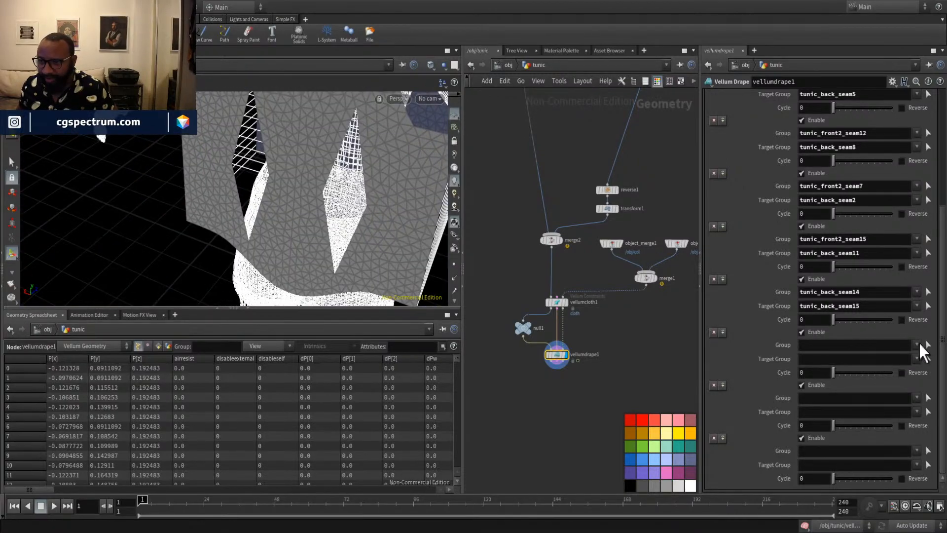
pyautogui.click(924, 344)
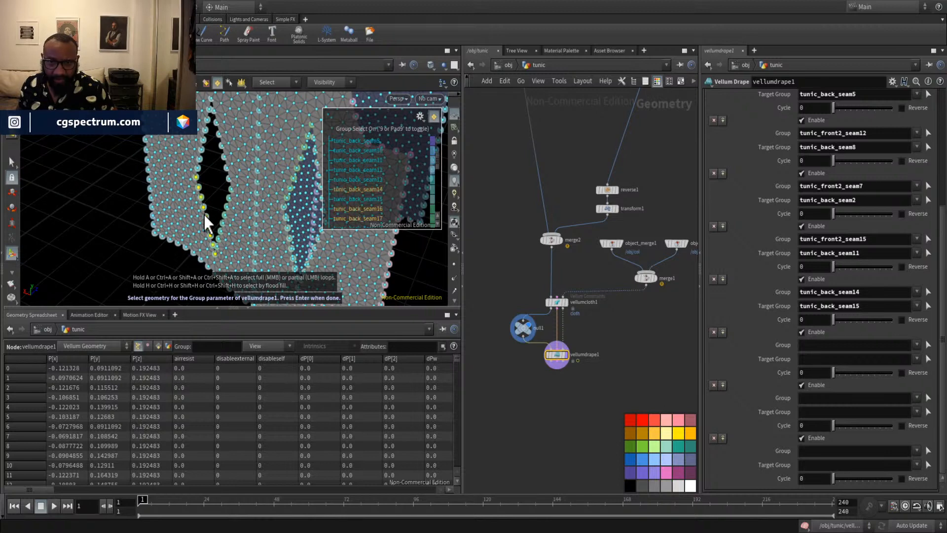
pyautogui.press('Return')
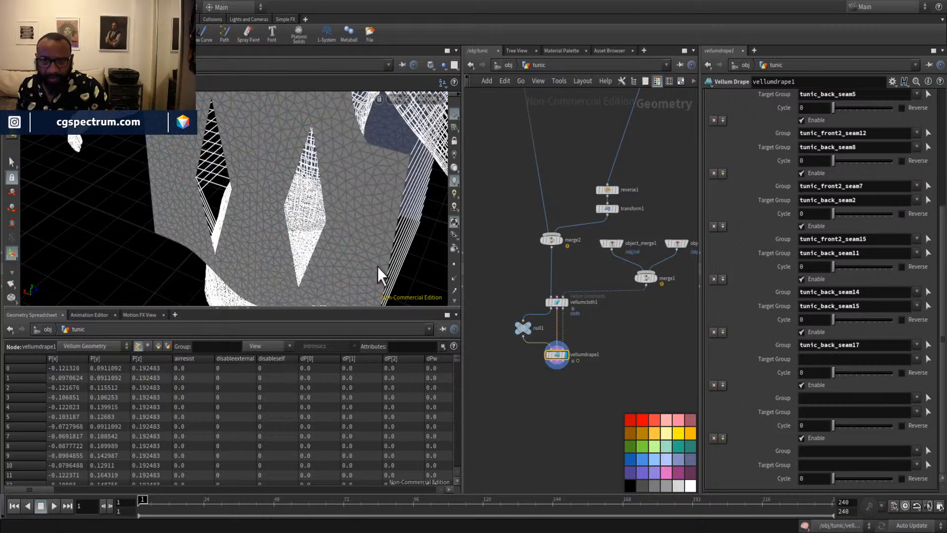
pyautogui.click(928, 359)
pyautogui.click(224, 215)
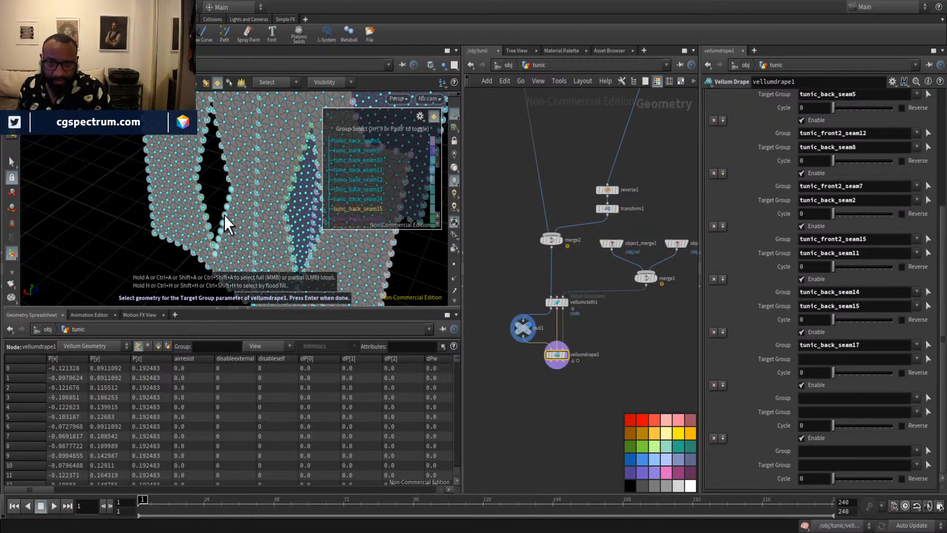
pyautogui.press('Return')
pyautogui.moveTo(305, 196); pyautogui.dragTo(257, 197)
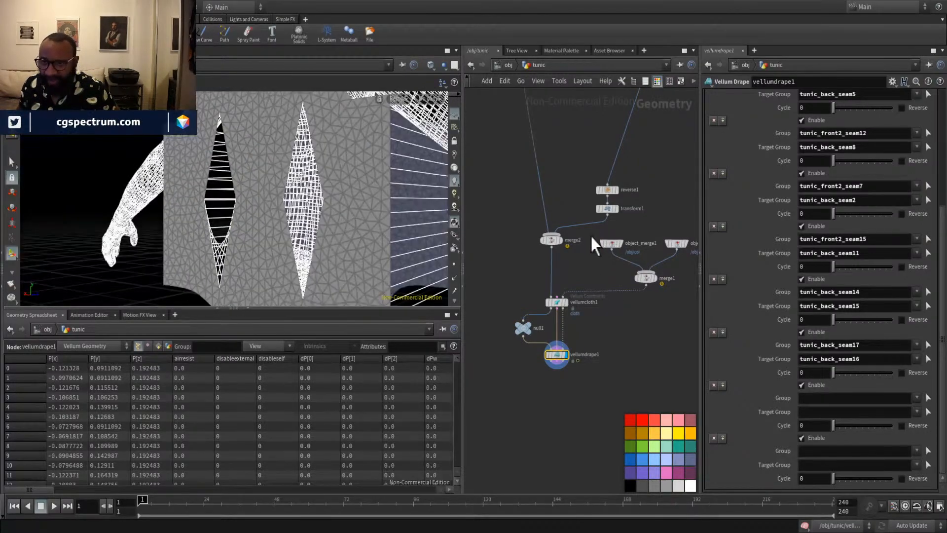
# Cut the wire from merge1 to vellumcloth1 and enable Reverse on the sixth weld seam.
pyautogui.press('y')
pyautogui.moveTo(602, 278); pyautogui.dragTo(626, 304)
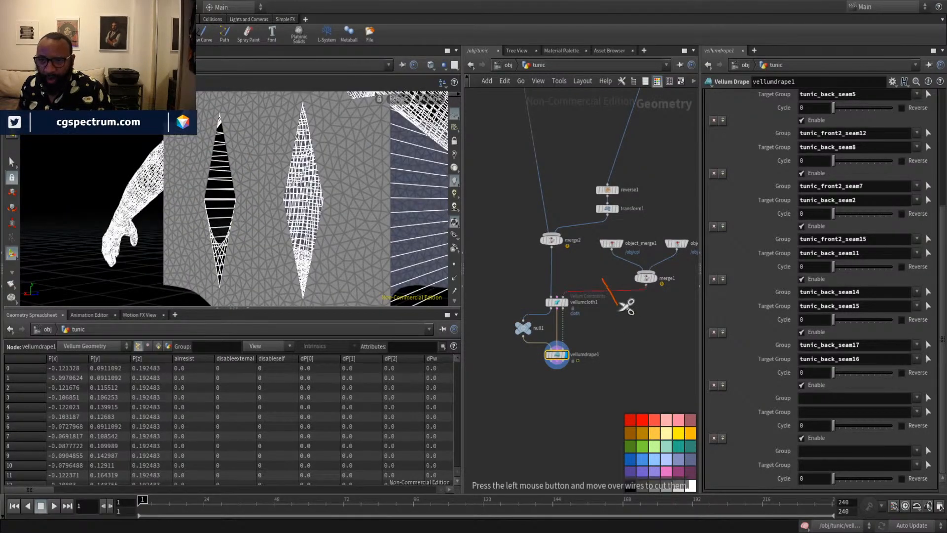
pyautogui.moveTo(337, 233)
pyautogui.mouseDown()
pyautogui.moveTo(253, 224)
pyautogui.moveTo(210, 241)
pyautogui.mouseUp()
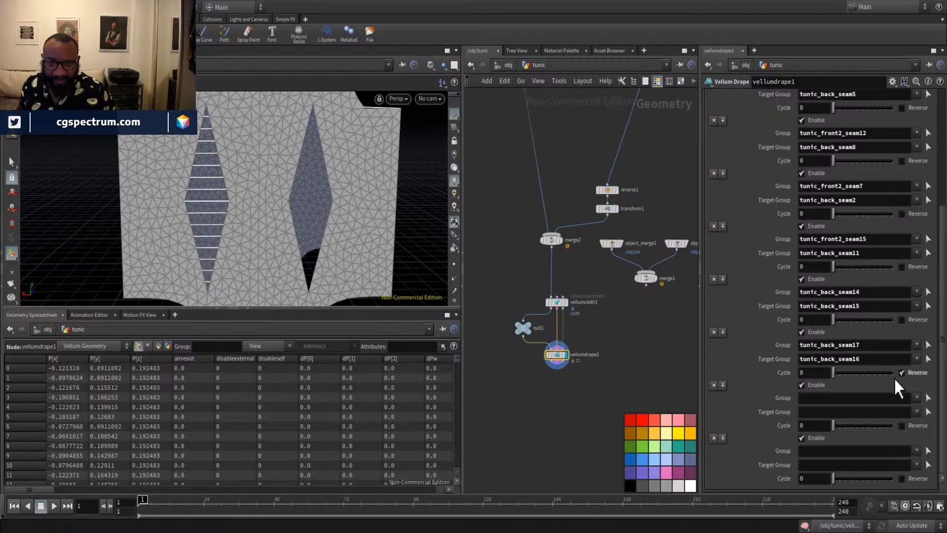
pyautogui.moveTo(281, 214); pyautogui.dragTo(272, 233)
pyautogui.moveTo(312, 201); pyautogui.dragTo(203, 210)
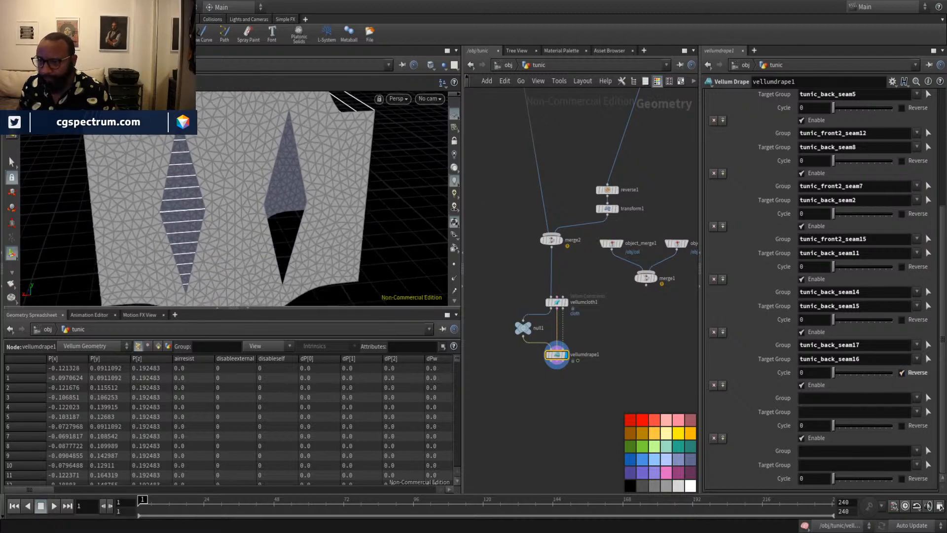
# Set the seventh weld seam's Group to tunic_back_seam19 and its Target Group to tunic_back_seam18.
pyautogui.click(928, 412)
pyautogui.moveTo(262, 190); pyautogui.dragTo(233, 186)
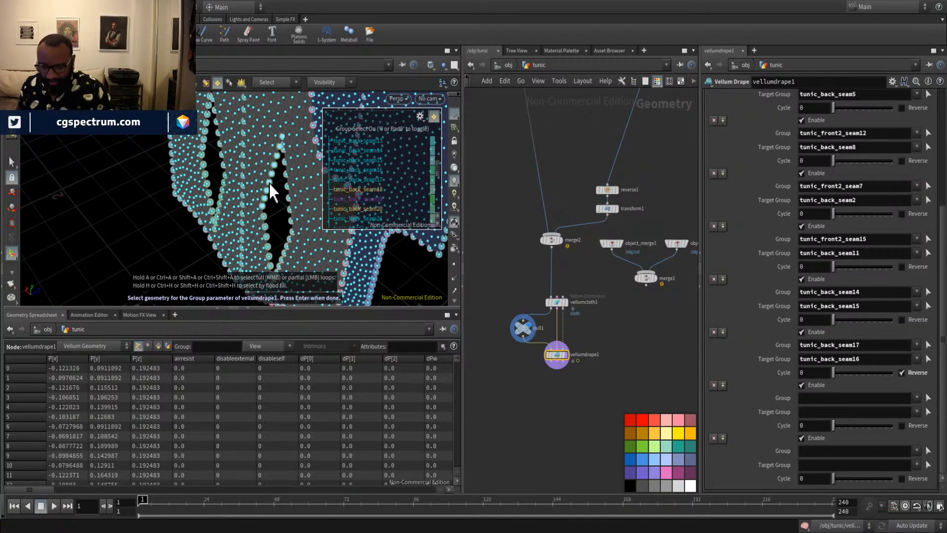
pyautogui.press('Return')
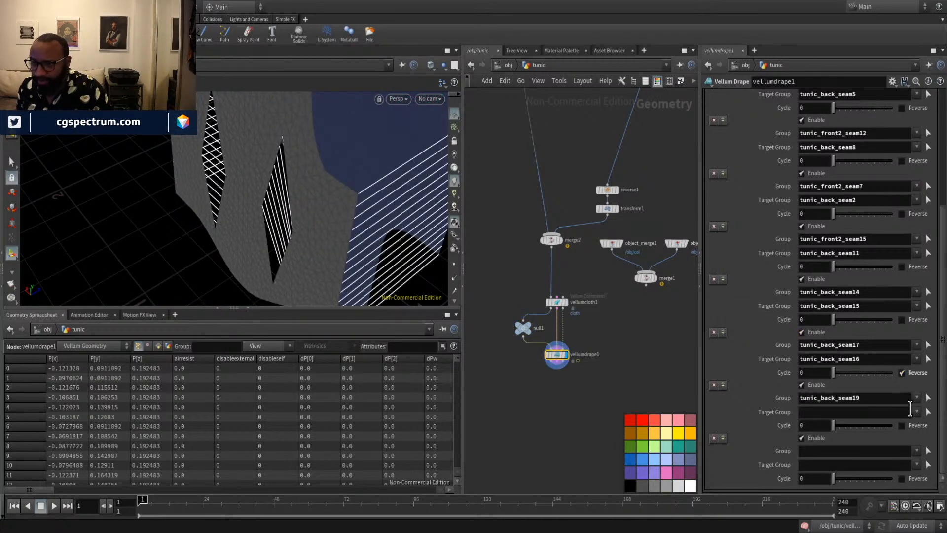
pyautogui.click(928, 413)
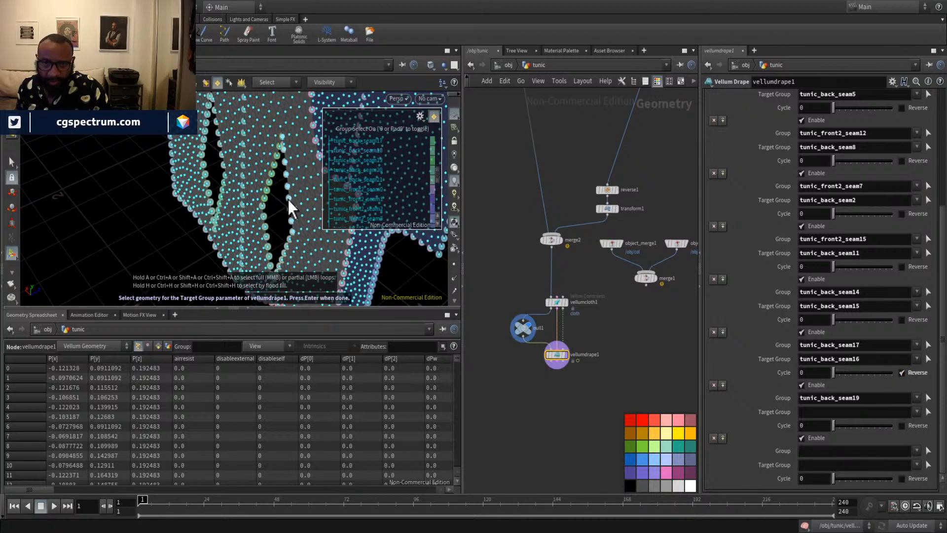
pyautogui.press('Return')
pyautogui.moveTo(285, 236); pyautogui.dragTo(327, 152, button='middle')
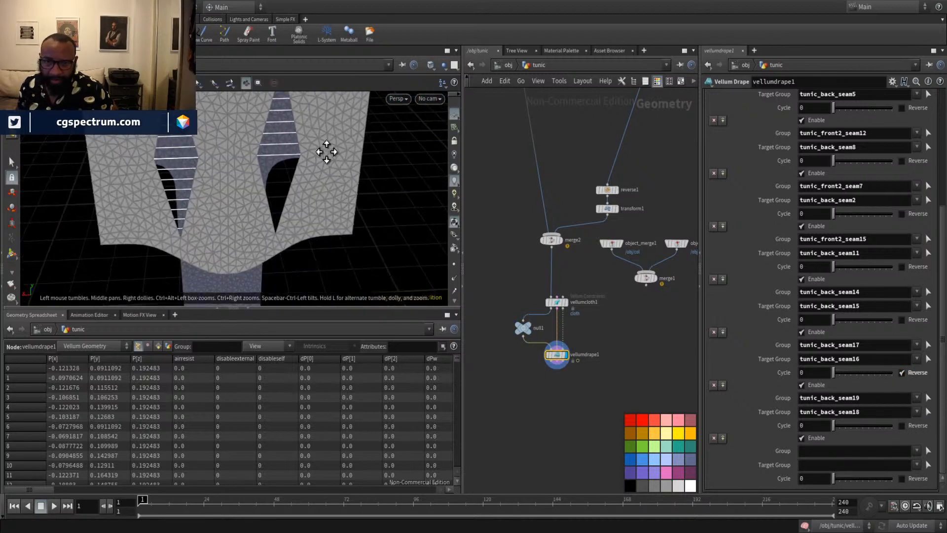
pyautogui.keyDown('alt'); pyautogui.moveTo(326, 152); pyautogui.dragTo(371, 157); pyautogui.keyUp('alt')
# Set the eighth weld seam's Group to tunic_back_seam20 and its Target Group to tunic_back_seam21, with Reverse enabled.
pyautogui.click(928, 465)
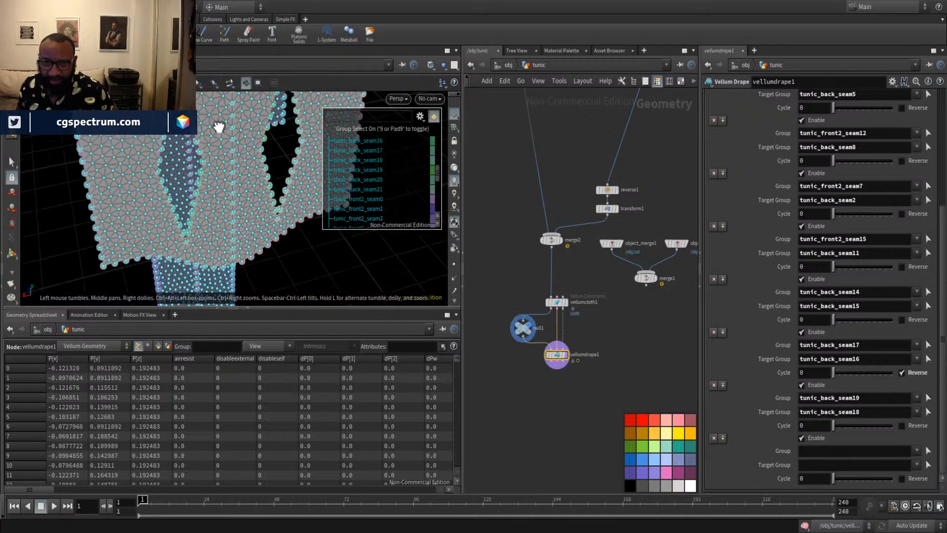
pyautogui.click(269, 173)
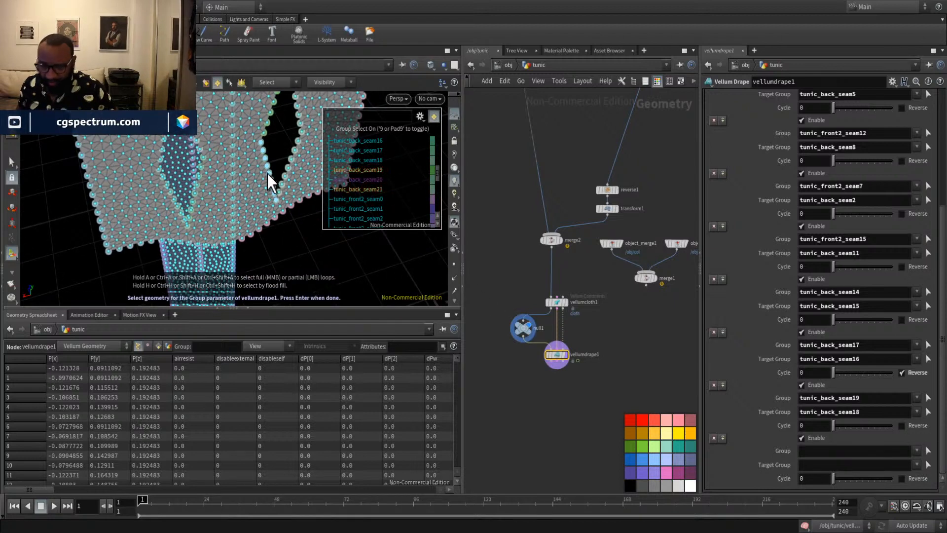
pyautogui.press('Return')
pyautogui.click(928, 464)
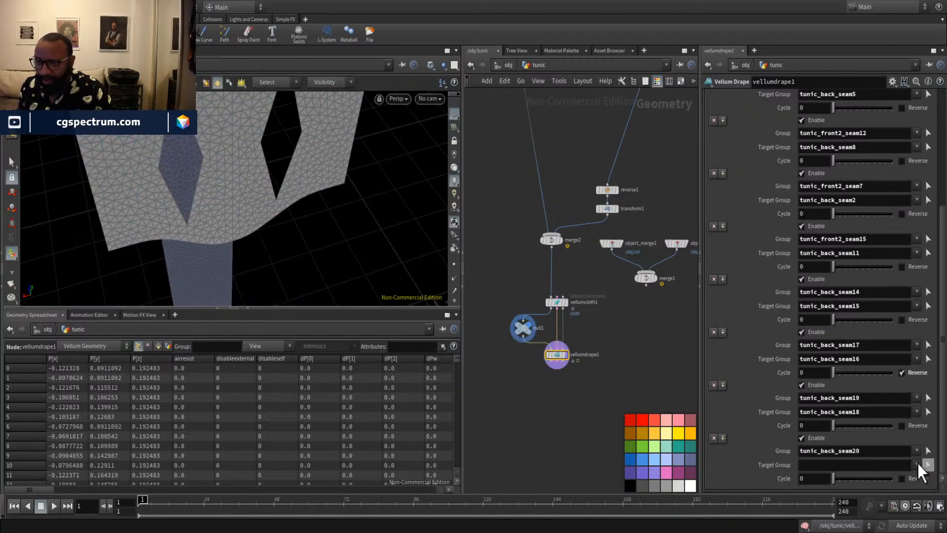
pyautogui.click(295, 165)
pyautogui.press('Return')
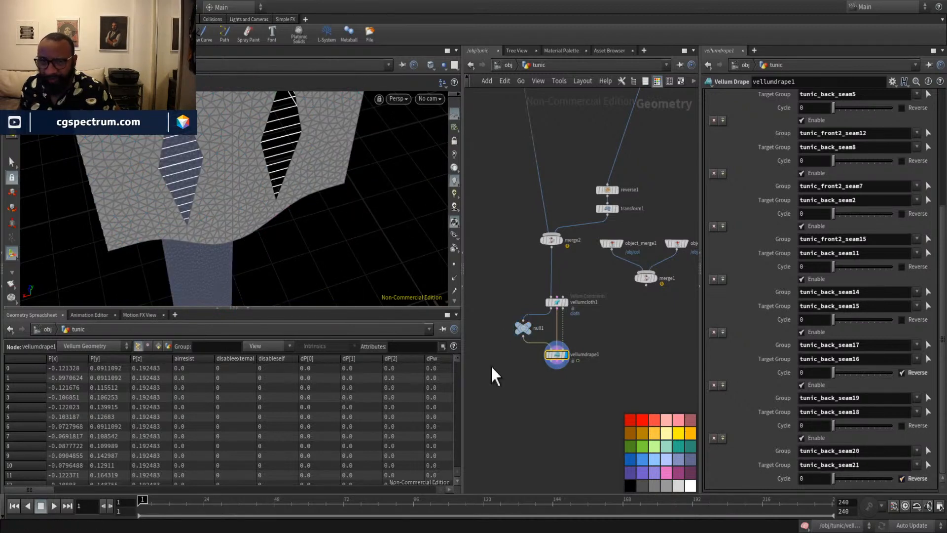
# Reconnect merge1 to the collision input of vellumcloth1 so the drape uses the body again.
pyautogui.moveTo(647, 290); pyautogui.dragTo(562, 296)
pyautogui.moveTo(217, 193); pyautogui.dragTo(267, 207)
pyautogui.moveTo(267, 207); pyautogui.dragTo(290, 215, button='right')
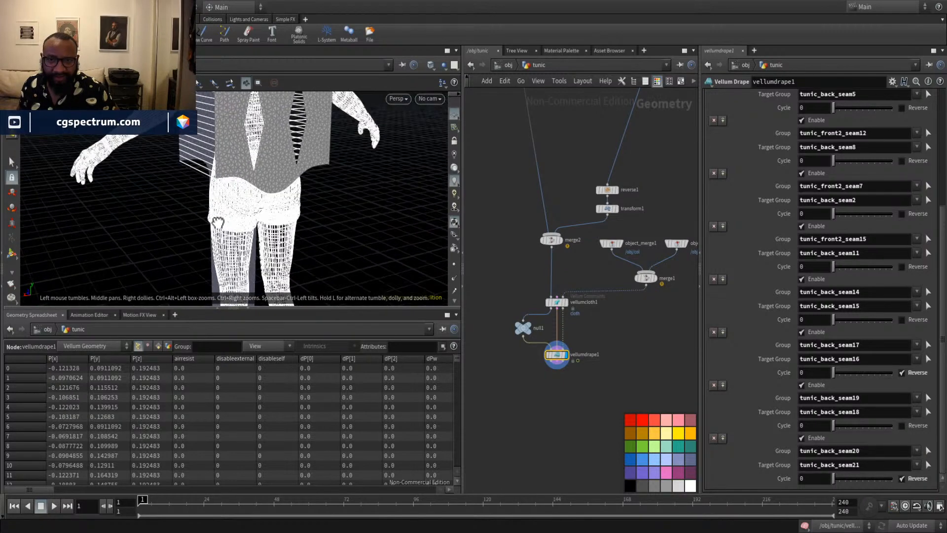
pyautogui.moveTo(296, 207); pyautogui.dragTo(279, 237)
# Play the drape simulation and examine how the darted tunic closes around the body from the back and sides.
pyautogui.click(55, 505)
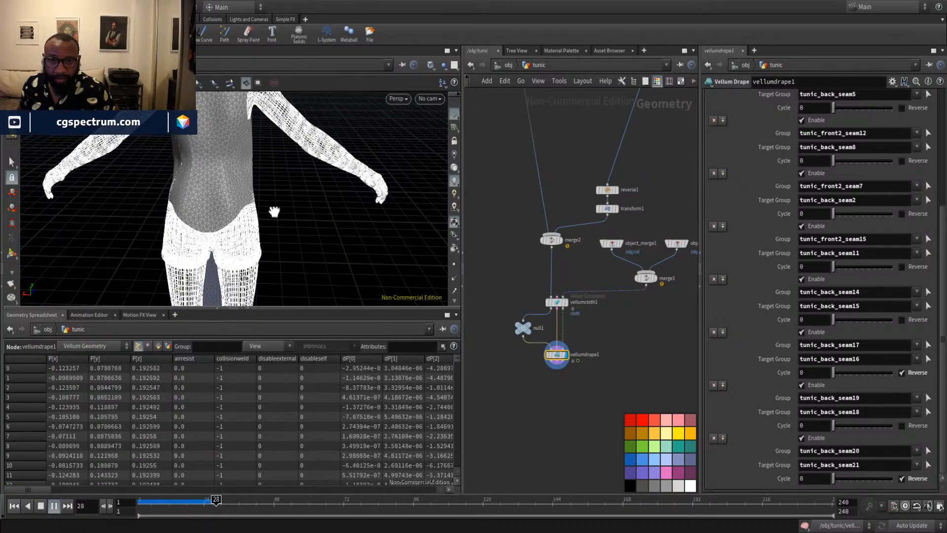
pyautogui.moveTo(279, 210); pyautogui.dragTo(134, 205)
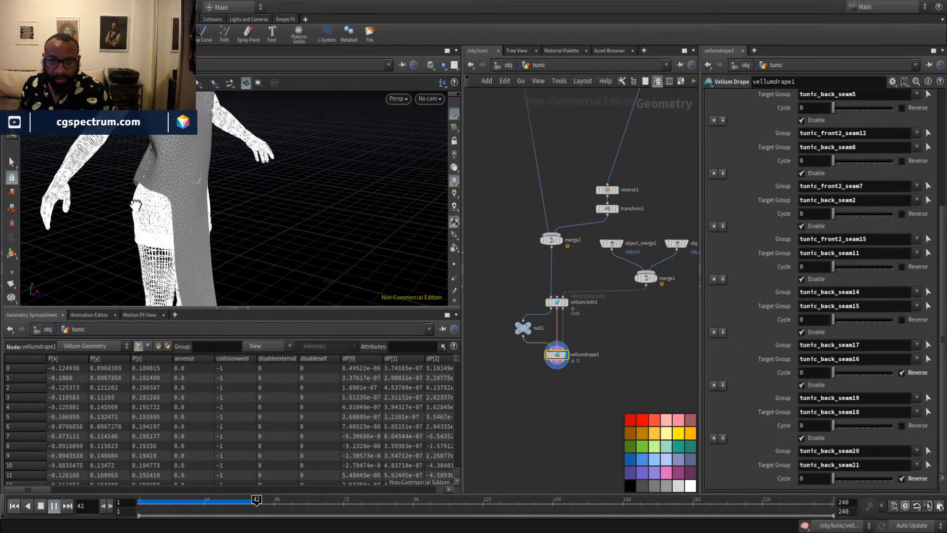
pyautogui.moveTo(251, 148); pyautogui.dragTo(278, 124)
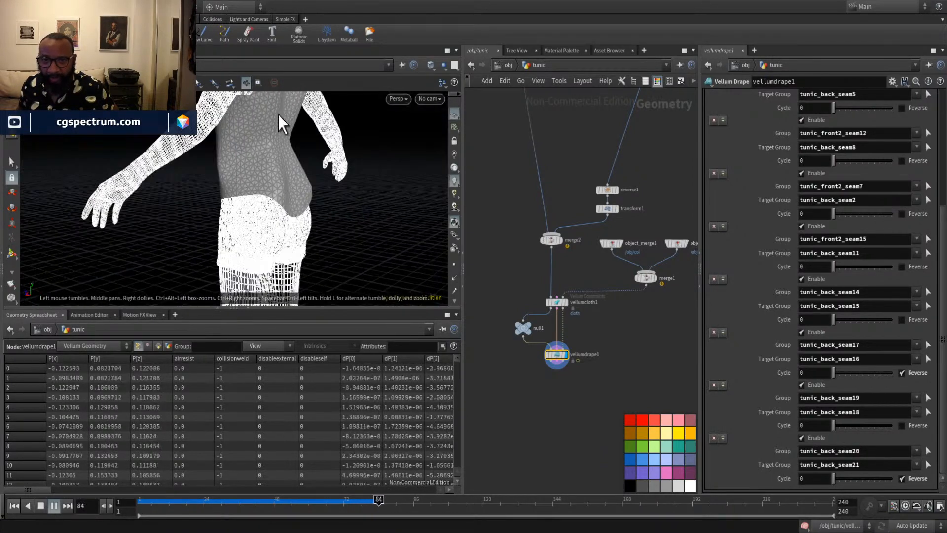
pyautogui.moveTo(271, 213); pyautogui.dragTo(296, 119)
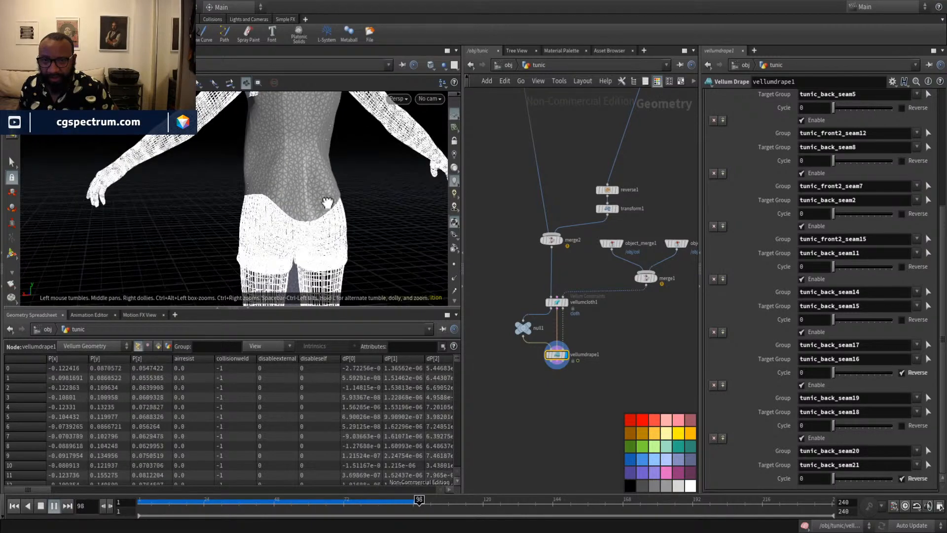
pyautogui.moveTo(327, 202); pyautogui.dragTo(419, 189)
pyautogui.moveTo(220, 165); pyautogui.dragTo(152, 186)
pyautogui.moveTo(165, 248); pyautogui.dragTo(137, 283)
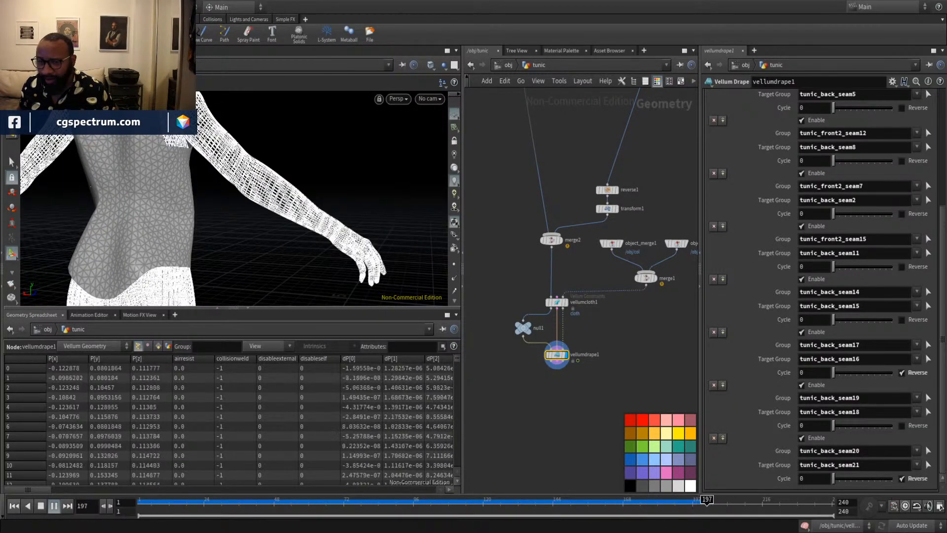
# Rewind the simulation and scrub the cached frames to examine the tunic's fit from the front and sides.
pyautogui.click(15, 509)
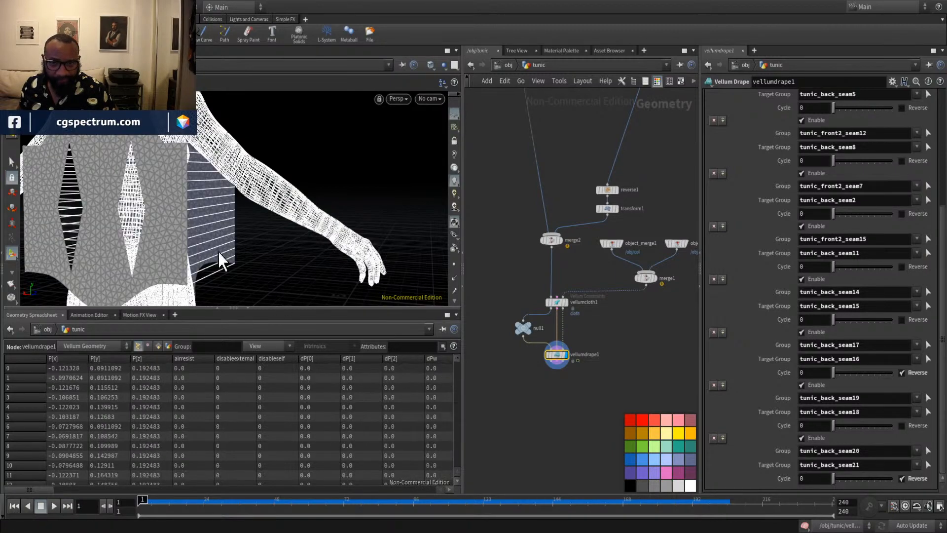
pyautogui.keyDown('alt'); pyautogui.moveTo(219, 252); pyautogui.dragTo(64, 231); pyautogui.keyUp('alt')
pyautogui.keyDown('alt'); pyautogui.moveTo(291, 217); pyautogui.dragTo(314, 182); pyautogui.keyUp('alt')
pyautogui.moveTo(315, 189); pyautogui.dragTo(299, 225, button='middle')
pyautogui.moveTo(319, 170); pyautogui.dragTo(343, 183)
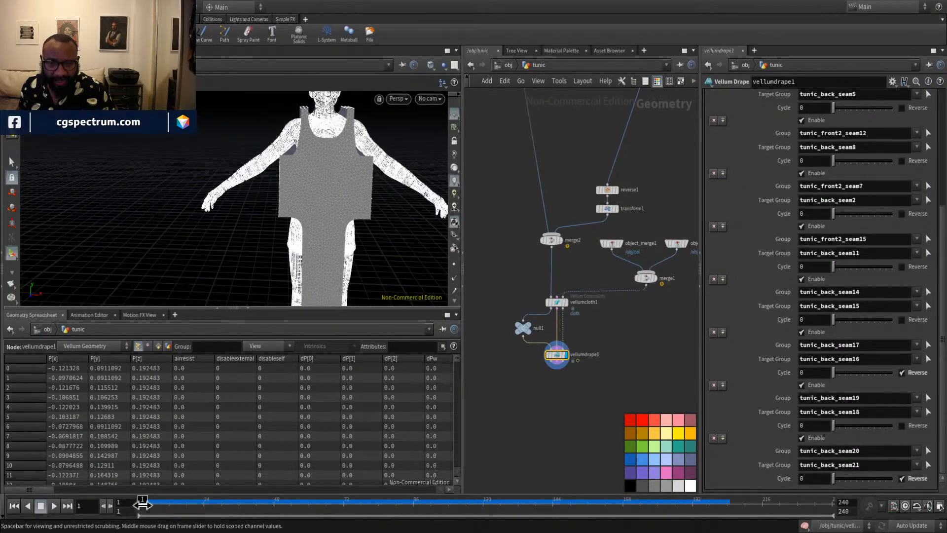
pyautogui.moveTo(142, 504); pyautogui.dragTo(242, 495)
pyautogui.moveTo(246, 209); pyautogui.dragTo(414, 108)
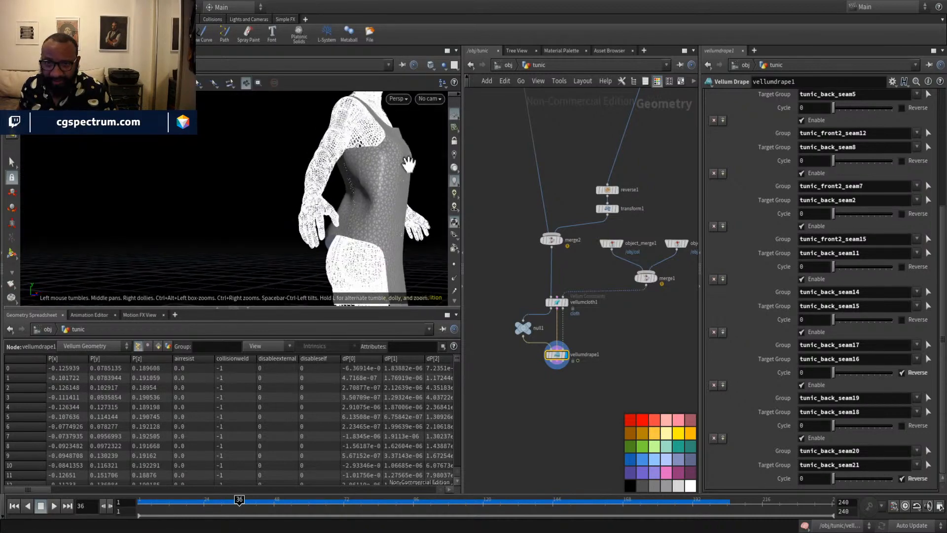
pyautogui.moveTo(242, 500); pyautogui.dragTo(345, 500)
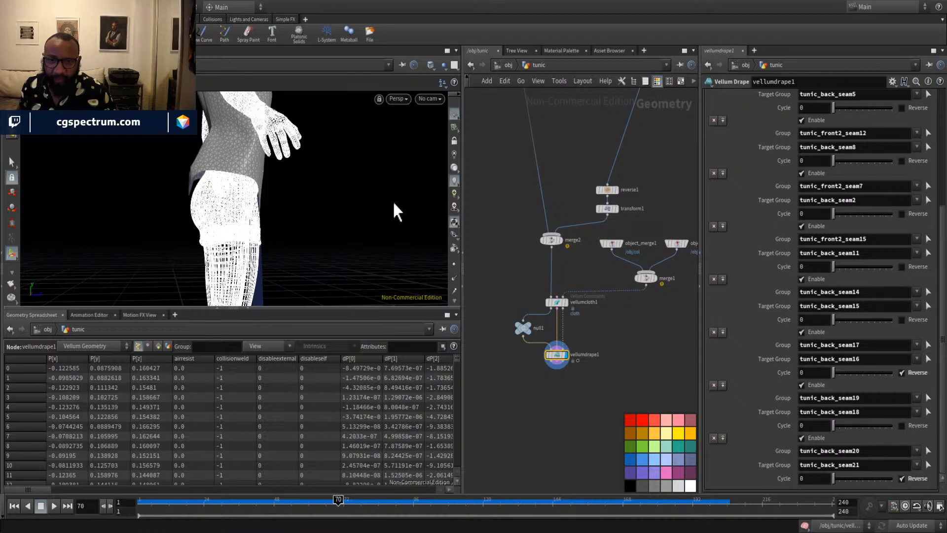
pyautogui.moveTo(269, 193); pyautogui.dragTo(169, 171)
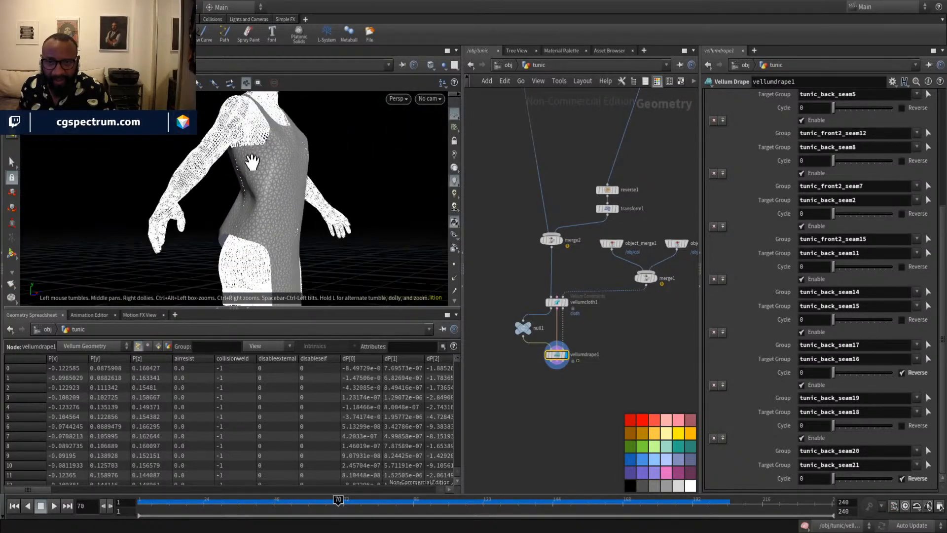
pyautogui.moveTo(251, 162); pyautogui.dragTo(217, 166)
pyautogui.moveTo(325, 501); pyautogui.dragTo(129, 494)
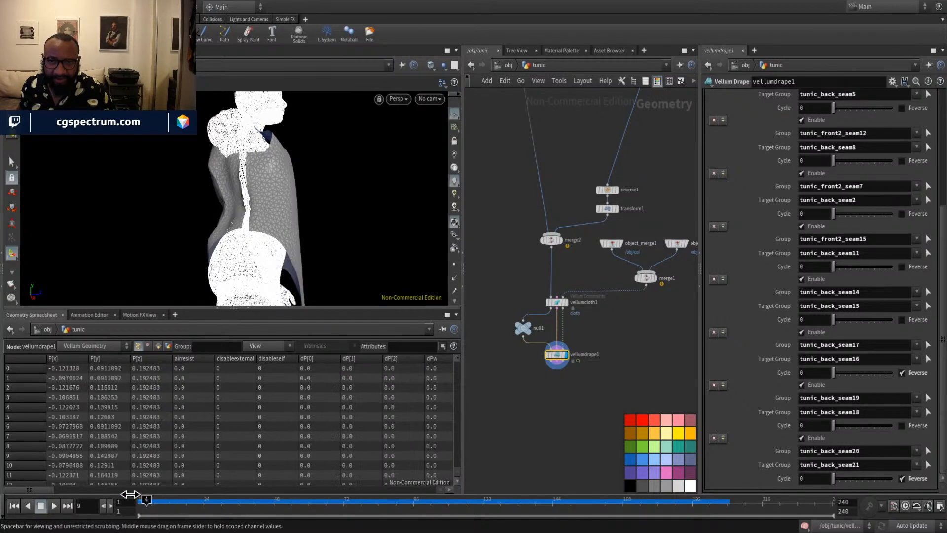
pyautogui.moveTo(315, 152); pyautogui.dragTo(231, 176)
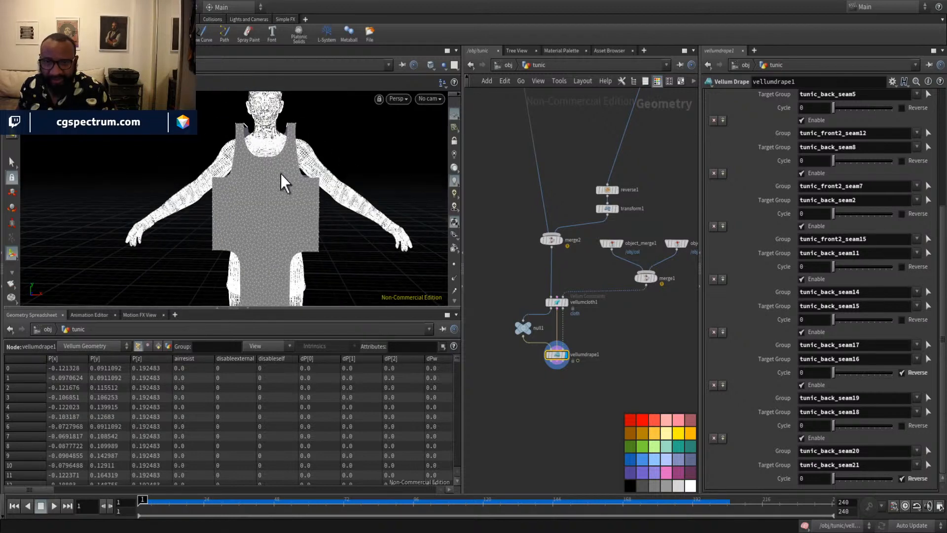
# In edit1, select points 6-13 along the front outline's side and move them inward about 0.032 in X.
pyautogui.moveTo(603, 92); pyautogui.dragTo(622, 273, button='middle')
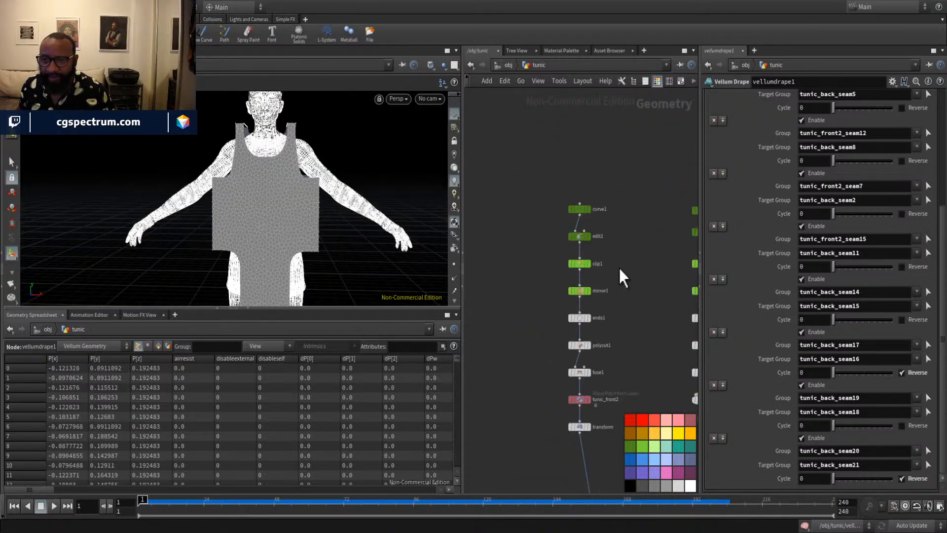
pyautogui.moveTo(620, 241); pyautogui.dragTo(619, 242, button='middle')
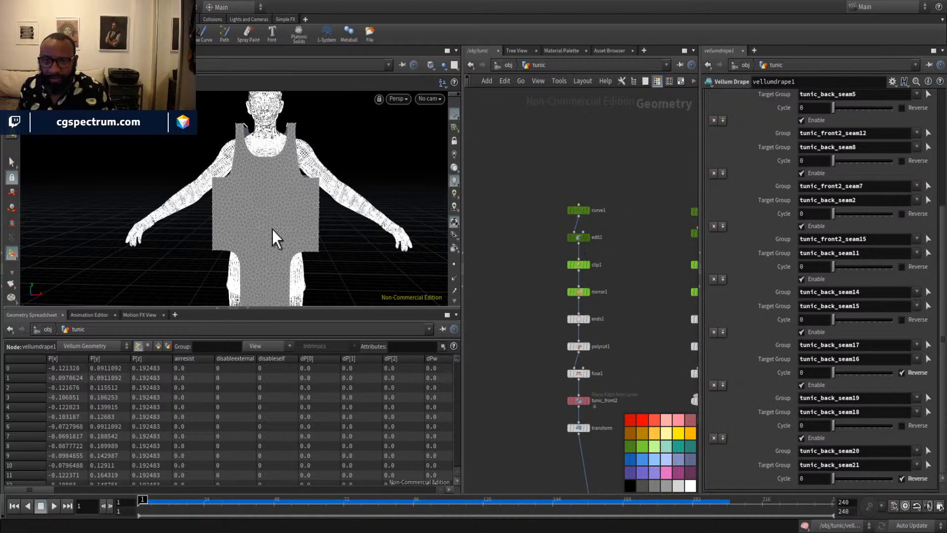
pyautogui.keyDown('alt'); pyautogui.moveTo(232, 244); pyautogui.dragTo(355, 252, button='middle'); pyautogui.keyUp('alt')
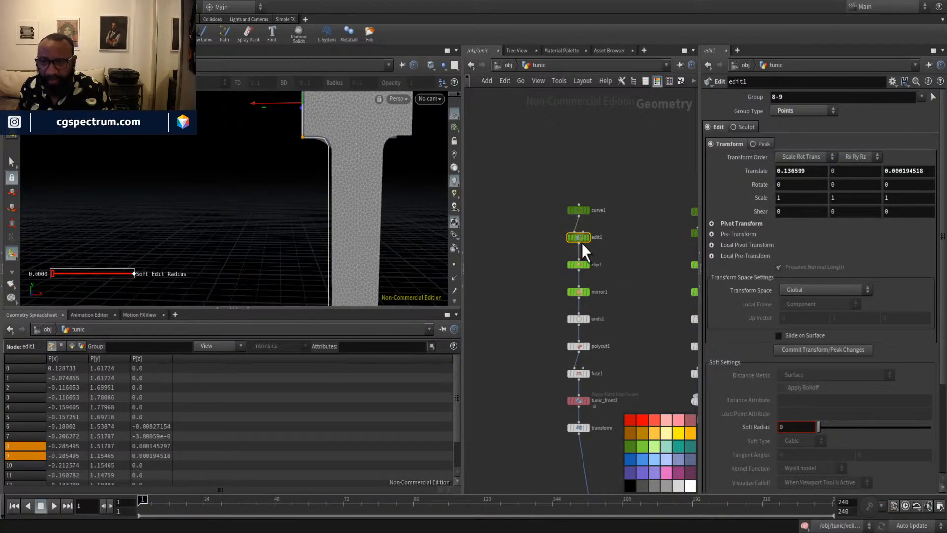
pyautogui.press('9')
pyautogui.keyDown('alt'); pyautogui.moveTo(264, 249); pyautogui.dragTo(190, 169, button='middle'); pyautogui.keyUp('alt')
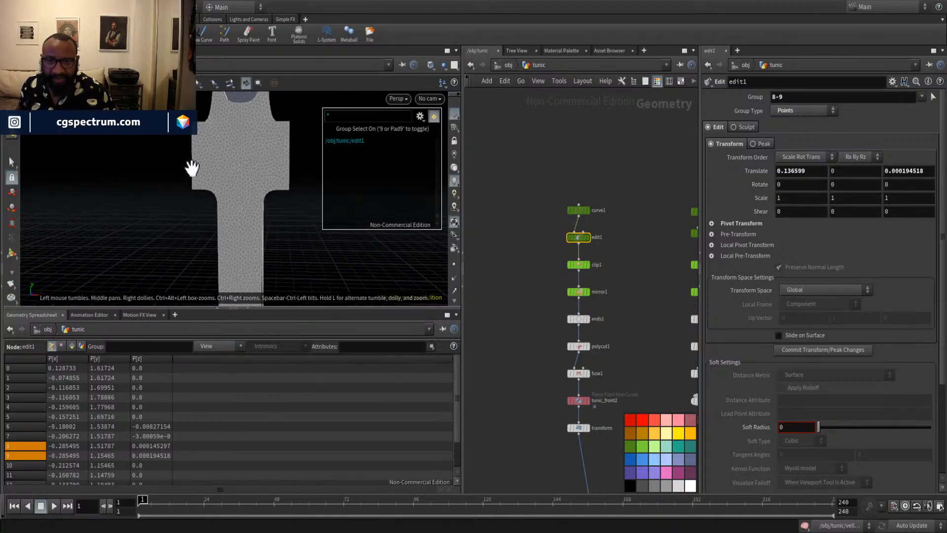
pyautogui.press('s')
pyautogui.moveTo(175, 113); pyautogui.dragTo(257, 245)
pyautogui.moveTo(202, 202); pyautogui.dragTo(87, 142)
pyautogui.press('s')
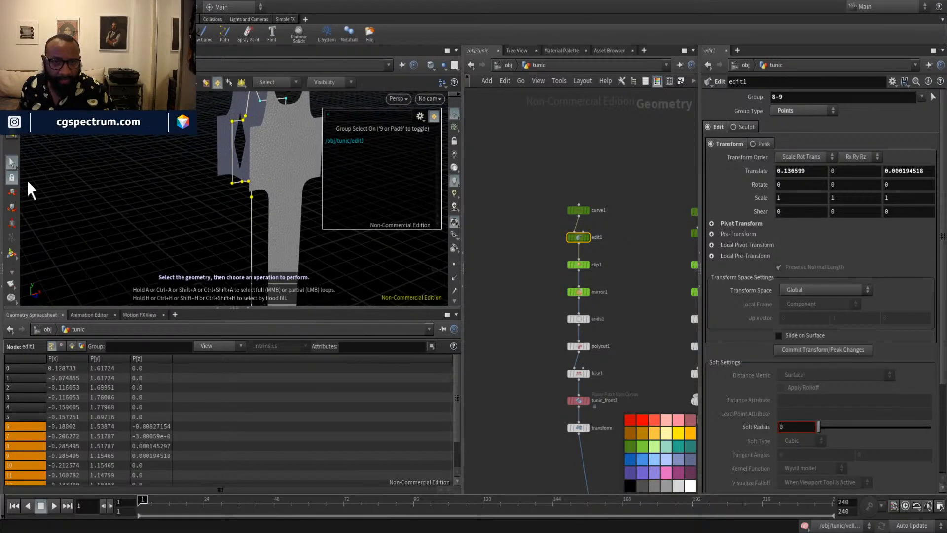
pyautogui.press('t')
pyautogui.keyDown('alt'); pyautogui.moveTo(307, 172); pyautogui.dragTo(376, 189); pyautogui.keyUp('alt')
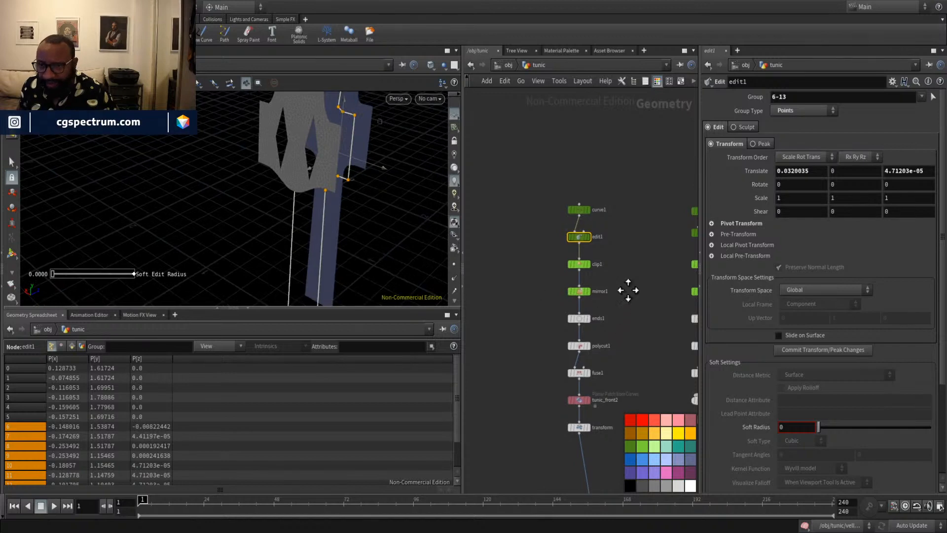
# Select the edit3 node that shapes the tunic back outline for editing.
pyautogui.moveTo(628, 289); pyautogui.dragTo(555, 276, button='middle')
pyautogui.click(629, 219)
pyautogui.keyDown('alt'); pyautogui.moveTo(377, 182); pyautogui.dragTo(220, 160); pyautogui.keyUp('alt')
pyautogui.moveTo(315, 114); pyautogui.dragTo(359, 232)
pyautogui.hotkey('ctrl', 'z')
pyautogui.keyDown('alt'); pyautogui.moveTo(264, 184); pyautogui.dragTo(260, 207); pyautogui.keyUp('alt')
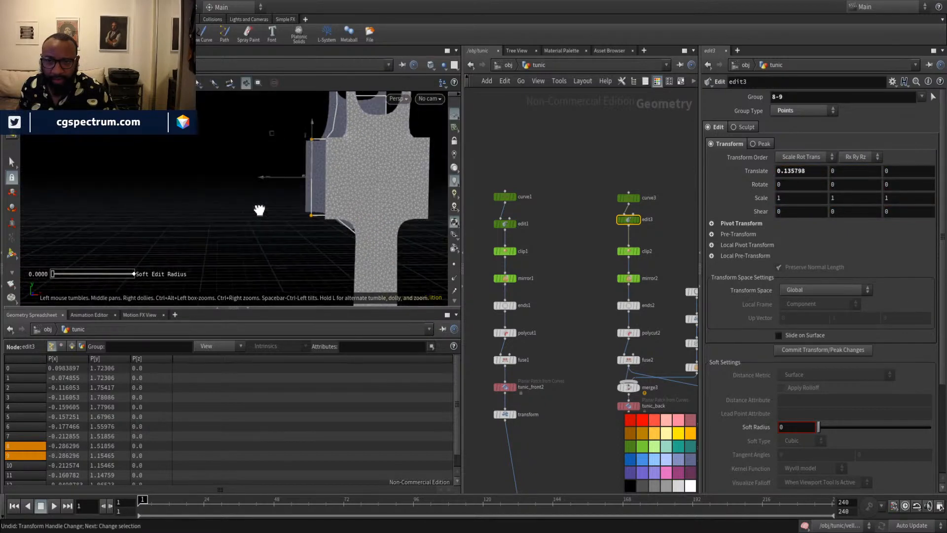
pyautogui.press('s')
pyautogui.moveTo(284, 118); pyautogui.dragTo(322, 279)
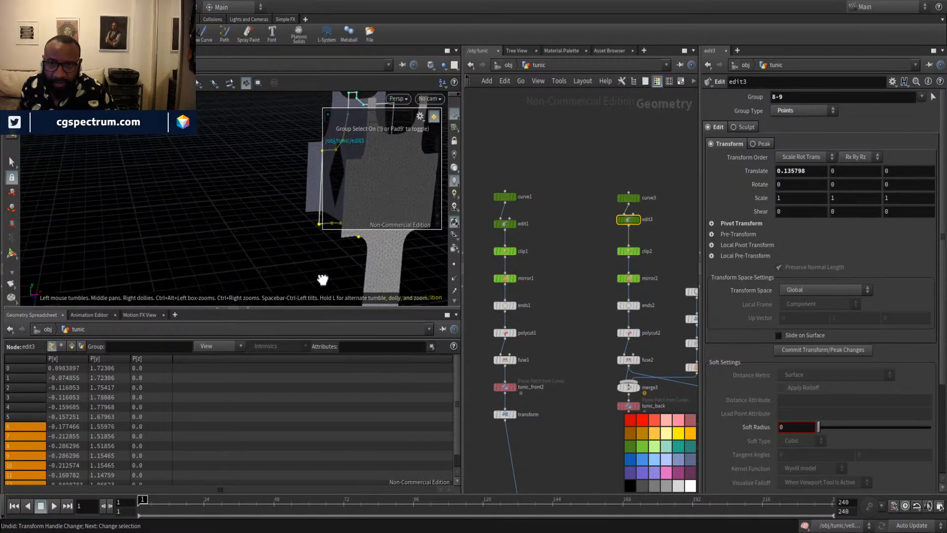
pyautogui.keyDown('alt'); pyautogui.moveTo(268, 144); pyautogui.dragTo(316, 257); pyautogui.keyUp('alt')
pyautogui.moveTo(257, 126); pyautogui.dragTo(317, 162)
pyautogui.press('t')
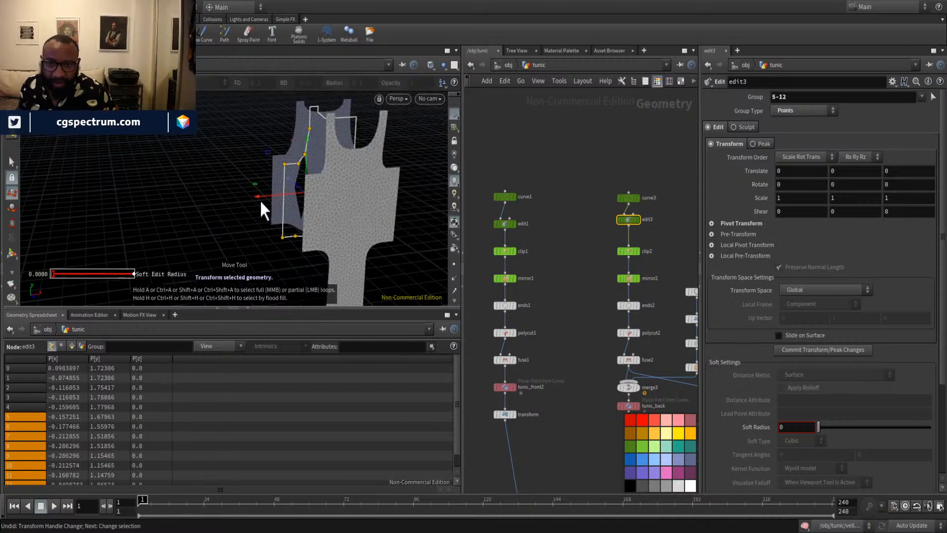
pyautogui.hotkey('ctrl', 'z')
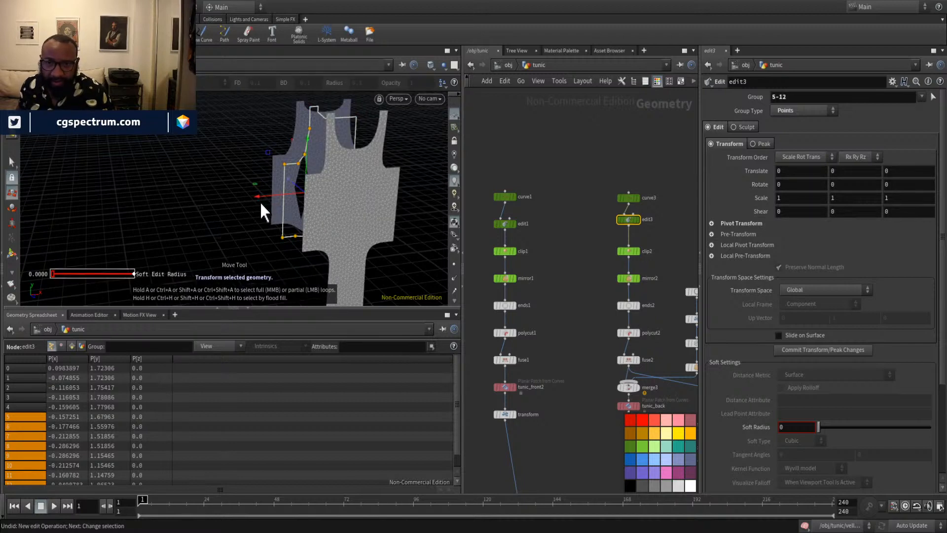
pyautogui.hotkey('ctrl', 'z')
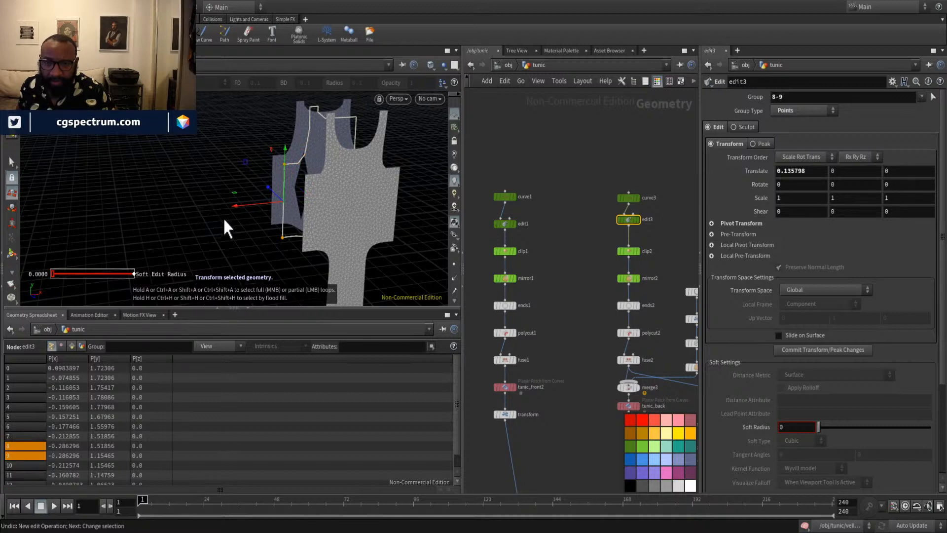
# Move the back outline's side points 8-9 inward in edit3, to a Translate X of about 0.1698.
pyautogui.moveTo(236, 207); pyautogui.dragTo(345, 219)
pyautogui.press('space')
# Reposition the dart shape vertically with transform2, to a Translate Y of about 1.318.
pyautogui.moveTo(567, 243); pyautogui.dragTo(455, 185, button='middle')
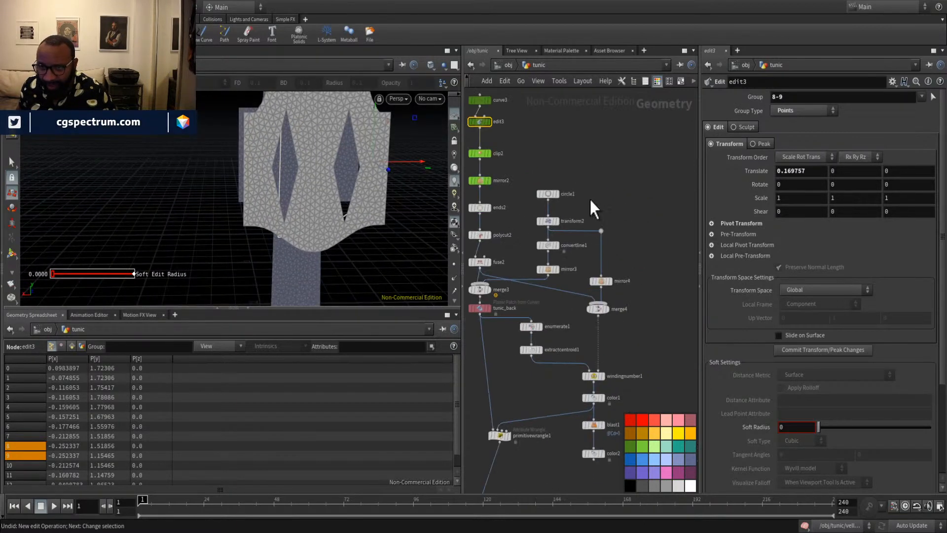
pyautogui.moveTo(590, 197); pyautogui.dragTo(579, 164, button='middle')
pyautogui.keyDown('alt'); pyautogui.moveTo(327, 168); pyautogui.dragTo(282, 138); pyautogui.keyUp('alt')
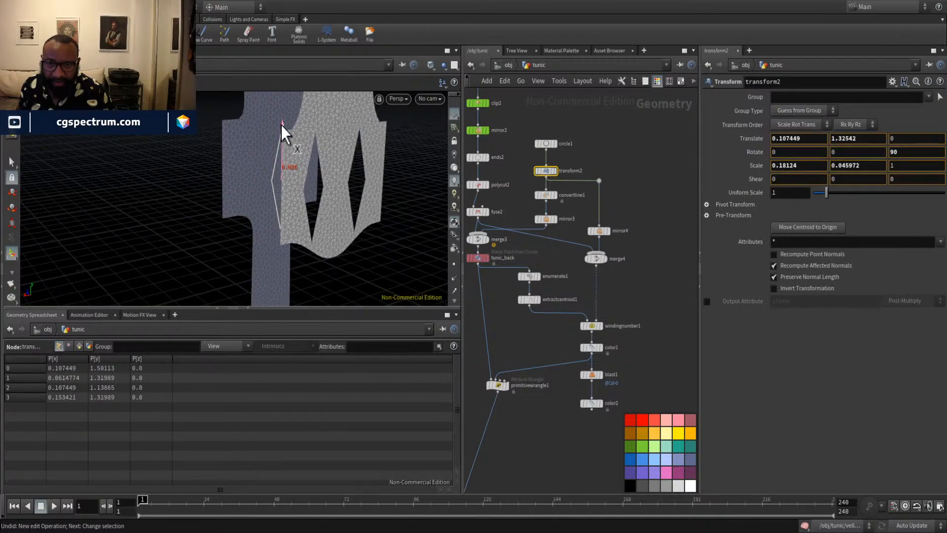
pyautogui.keyDown('alt'); pyautogui.moveTo(271, 179); pyautogui.dragTo(246, 176); pyautogui.keyUp('alt')
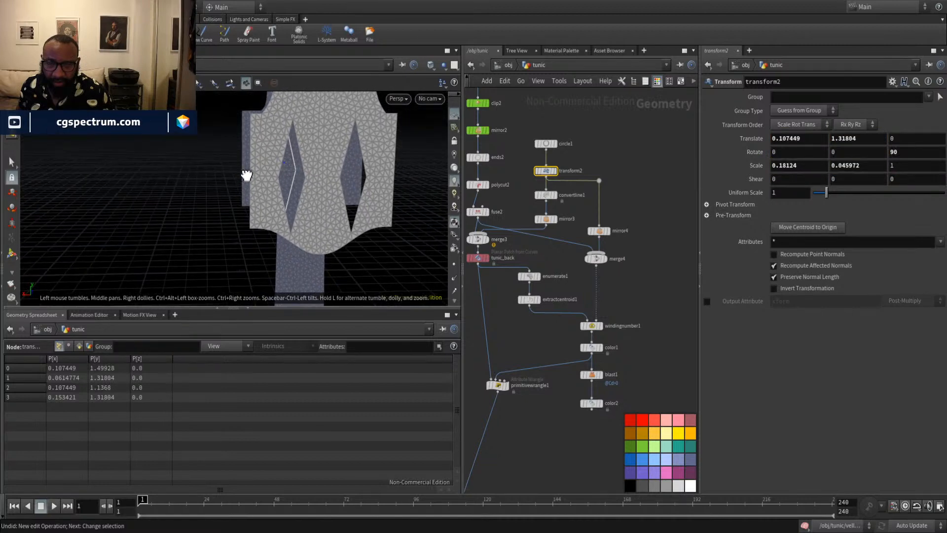
# Widen the back dart shape in transform2, to a Scale Y of about 0.0544.
pyautogui.press('Return')
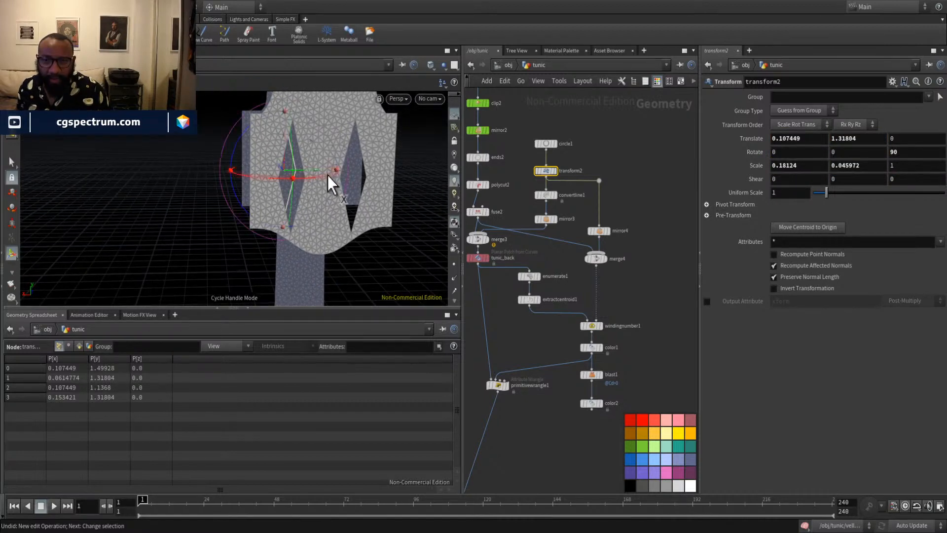
pyautogui.moveTo(333, 171); pyautogui.dragTo(343, 176)
# Play the Vellum Drape simulation and examine how the tunic closes and fits from the front, back and side.
pyautogui.moveTo(533, 339); pyautogui.dragTo(605, 379, button='middle')
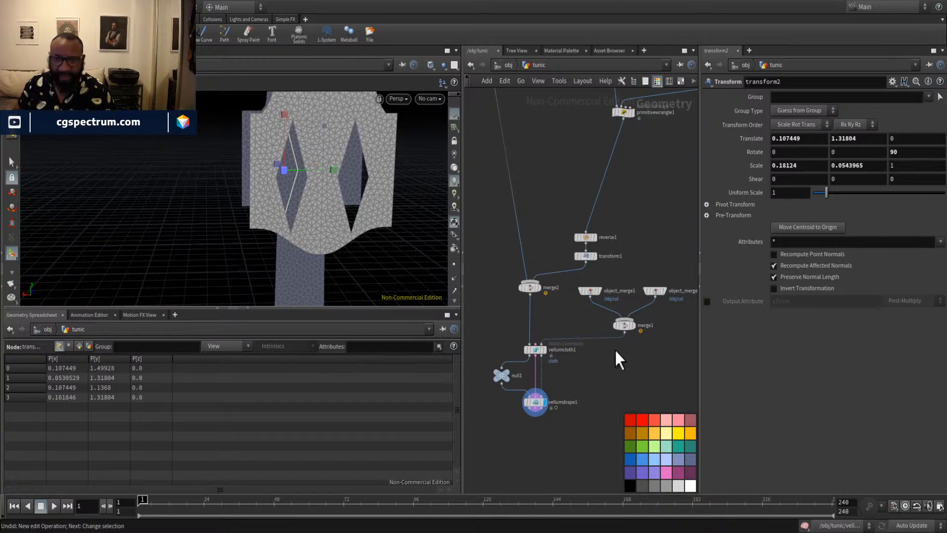
pyautogui.press('Up')
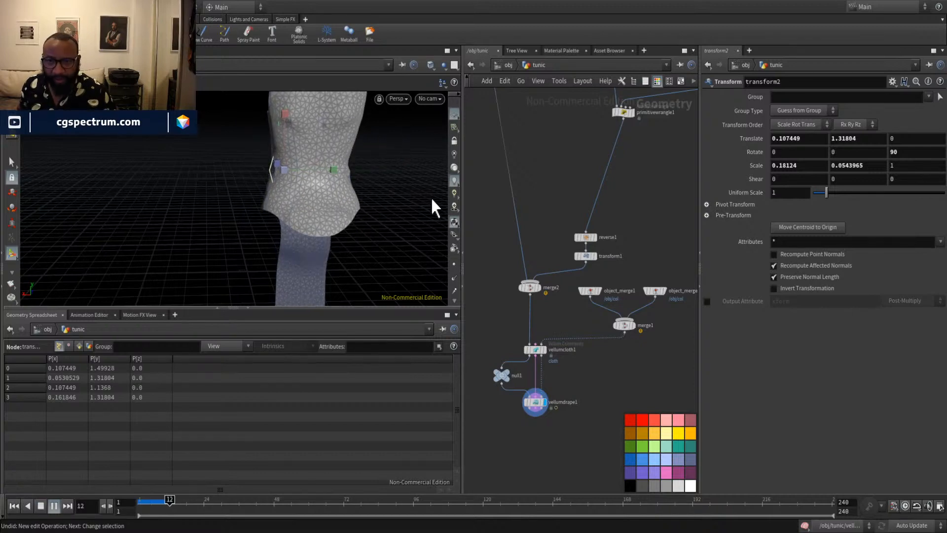
pyautogui.press('space')
pyautogui.moveTo(439, 199); pyautogui.dragTo(179, 148)
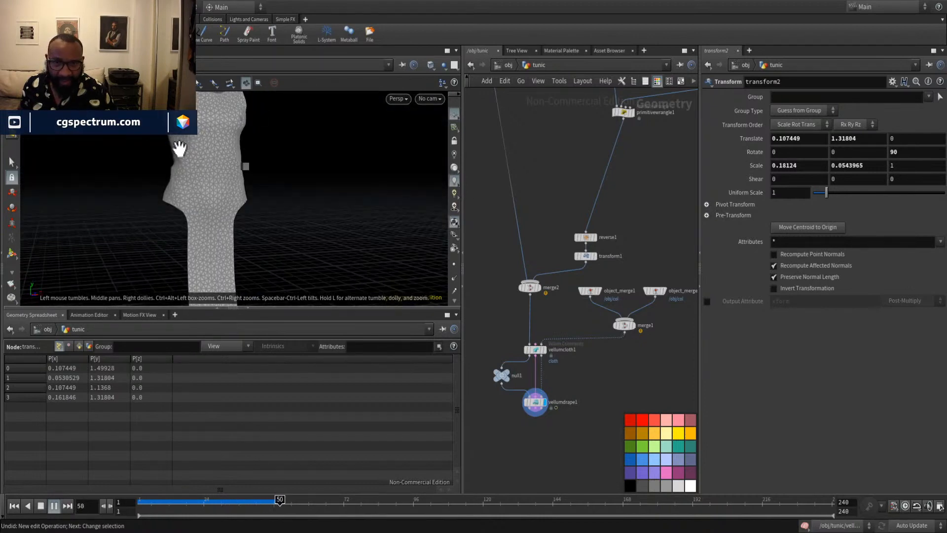
pyautogui.moveTo(293, 187); pyautogui.dragTo(224, 150)
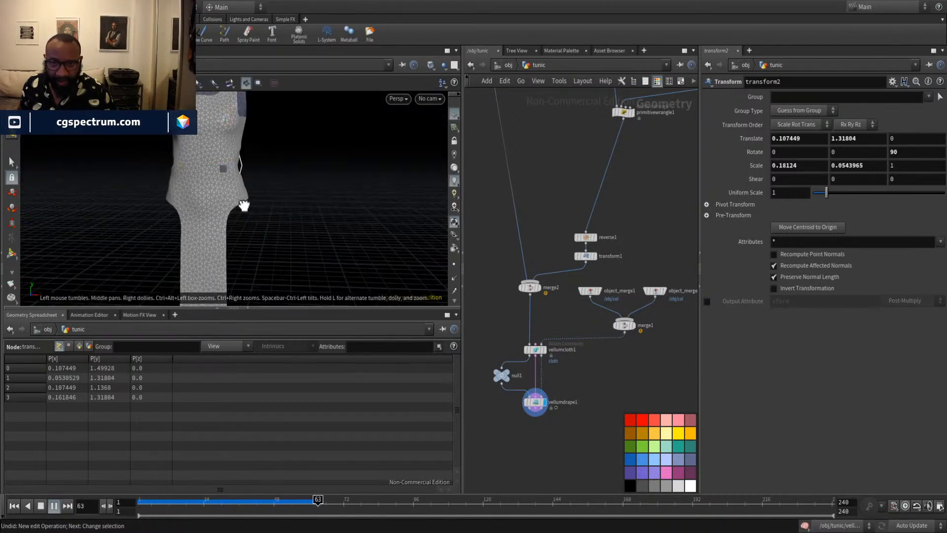
pyautogui.moveTo(243, 205); pyautogui.dragTo(261, 144)
pyautogui.press('Return')
pyautogui.press('Escape')
pyautogui.moveTo(346, 211); pyautogui.dragTo(376, 245)
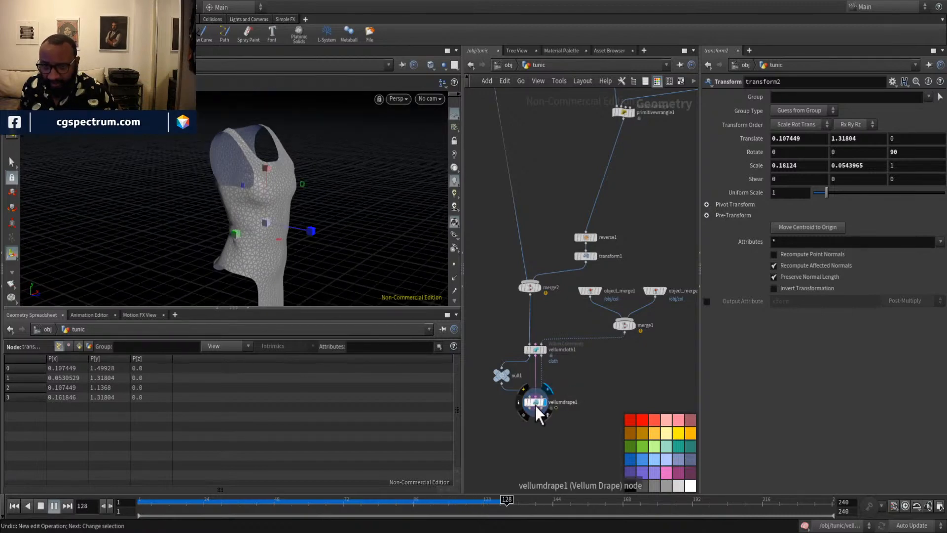
# Select vellumdrape1 to check the draped tunic against the body, and return the simulation to frame 1.
pyautogui.click(534, 403)
pyautogui.moveTo(312, 211); pyautogui.dragTo(274, 204)
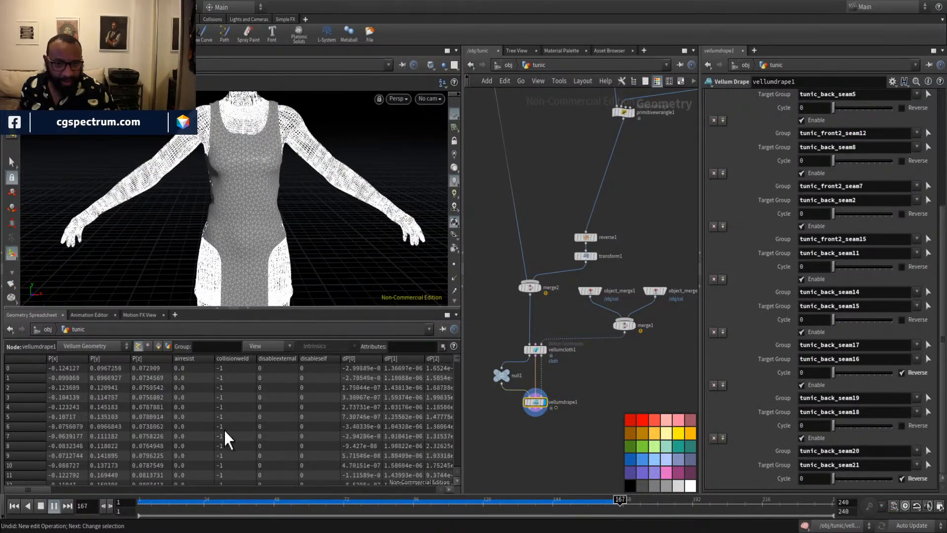
pyautogui.click(15, 507)
# In edit1, raise and vertically flatten neckline points 0-3 of the front outline, to about 0.0307 Translate Y and 0.62 Scale Y.
pyautogui.keyDown('alt'); pyautogui.moveTo(272, 153); pyautogui.dragTo(265, 205, button='middle'); pyautogui.keyUp('alt')
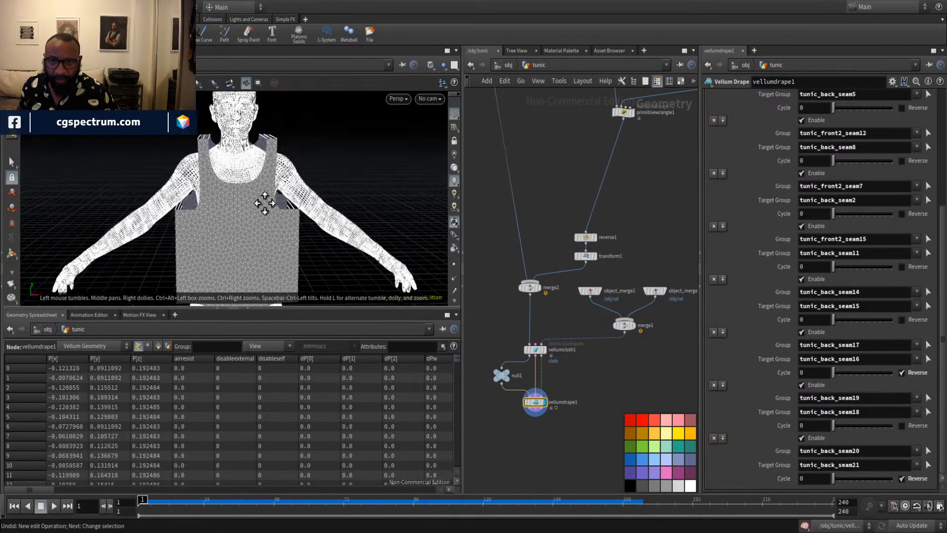
pyautogui.moveTo(624, 186); pyautogui.dragTo(593, 292, button='middle')
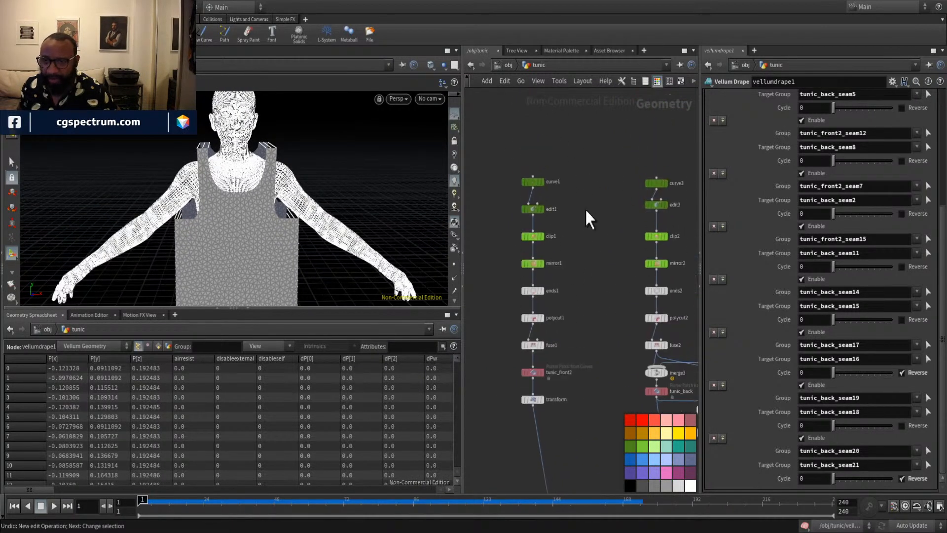
pyautogui.click(529, 207)
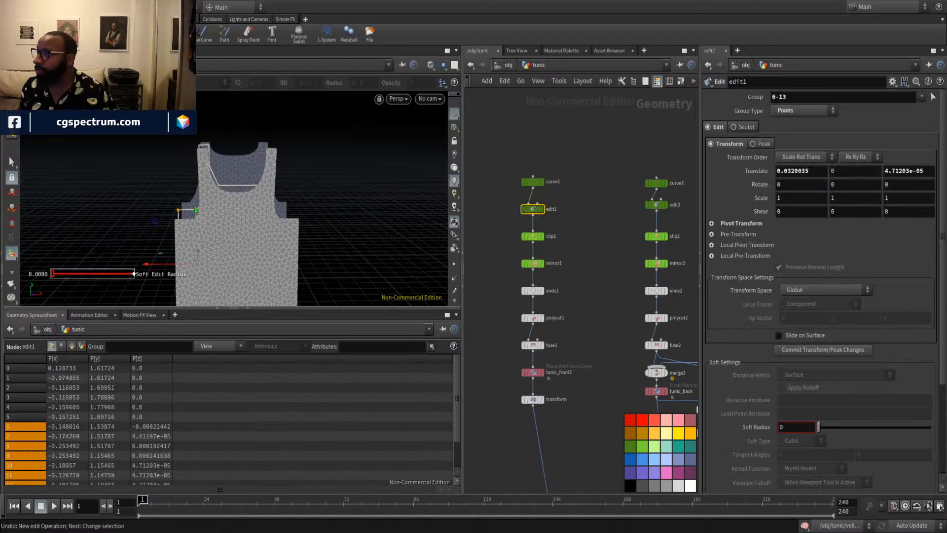
pyautogui.moveTo(271, 222); pyautogui.dragTo(493, 256)
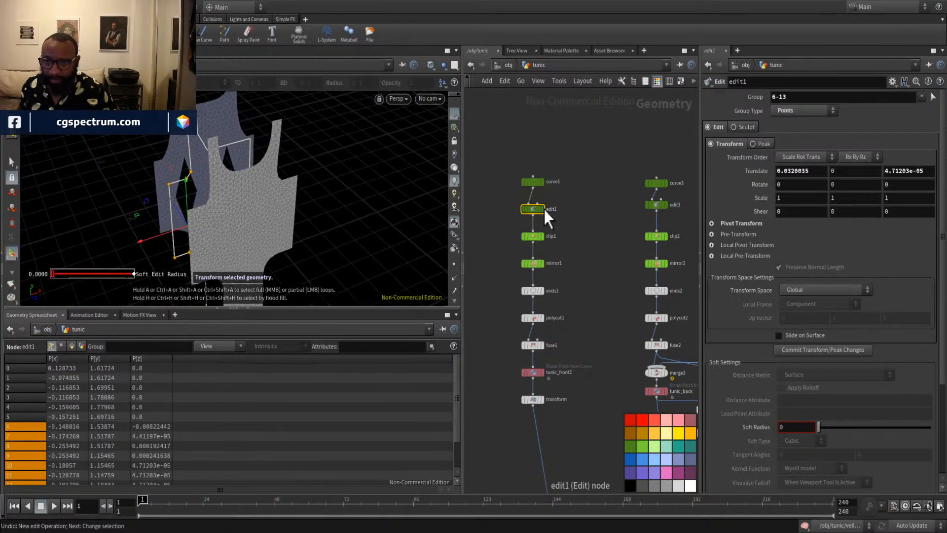
pyautogui.press('s')
pyautogui.keyDown('alt'); pyautogui.moveTo(243, 184); pyautogui.dragTo(312, 181); pyautogui.keyUp('alt')
pyautogui.keyDown('alt'); pyautogui.moveTo(266, 173); pyautogui.dragTo(227, 159); pyautogui.keyUp('alt')
pyautogui.keyDown('alt'); pyautogui.moveTo(226, 159); pyautogui.dragTo(229, 215, button='middle'); pyautogui.keyUp('alt')
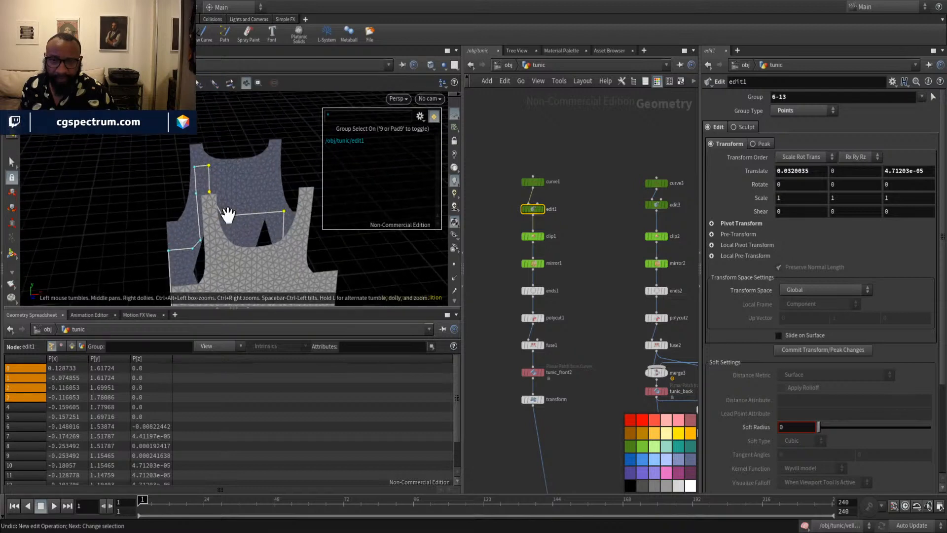
pyautogui.keyDown('alt'); pyautogui.moveTo(229, 216); pyautogui.dragTo(240, 153); pyautogui.keyUp('alt')
pyautogui.press('t')
pyautogui.press('y')
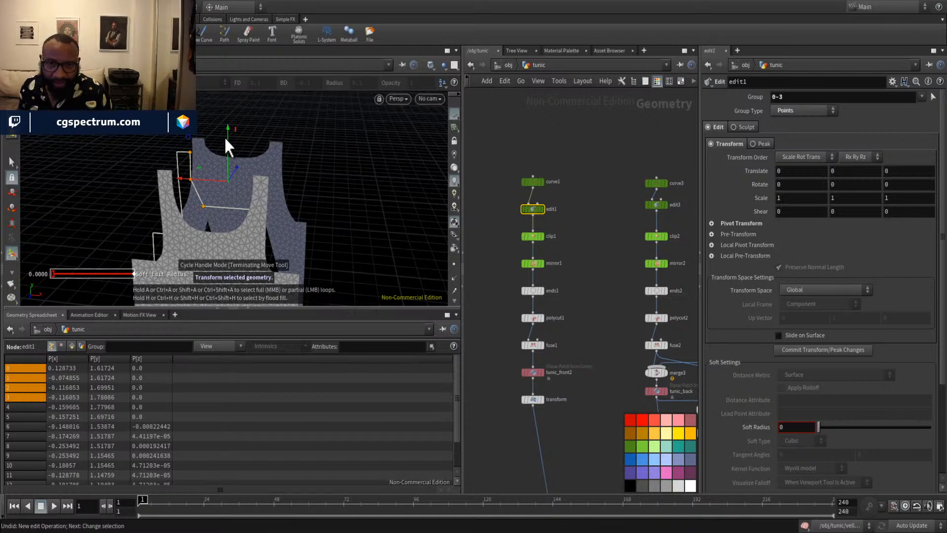
pyautogui.press('y')
pyautogui.moveTo(233, 142); pyautogui.dragTo(225, 116)
pyautogui.press('t')
# Play and scrub vellumdrape1's simulation to inspect the neckline, shoulders and armholes on the body, ending back at frame 1.
pyautogui.moveTo(579, 343); pyautogui.dragTo(577, 98, button='middle')
pyautogui.moveTo(598, 266); pyautogui.dragTo(556, 35, button='middle')
pyautogui.moveTo(573, 186); pyautogui.dragTo(575, 166, button='middle')
pyautogui.click(543, 313)
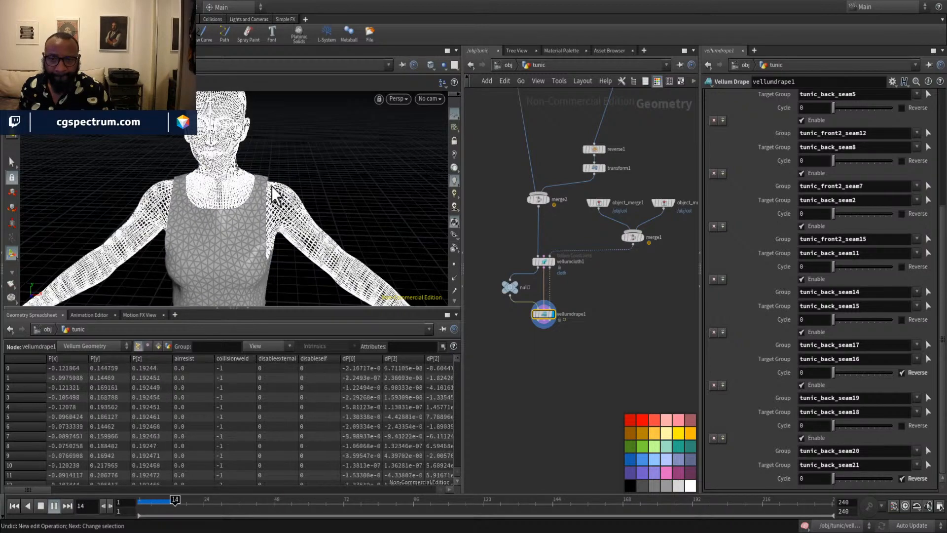
pyautogui.moveTo(272, 198); pyautogui.dragTo(335, 254)
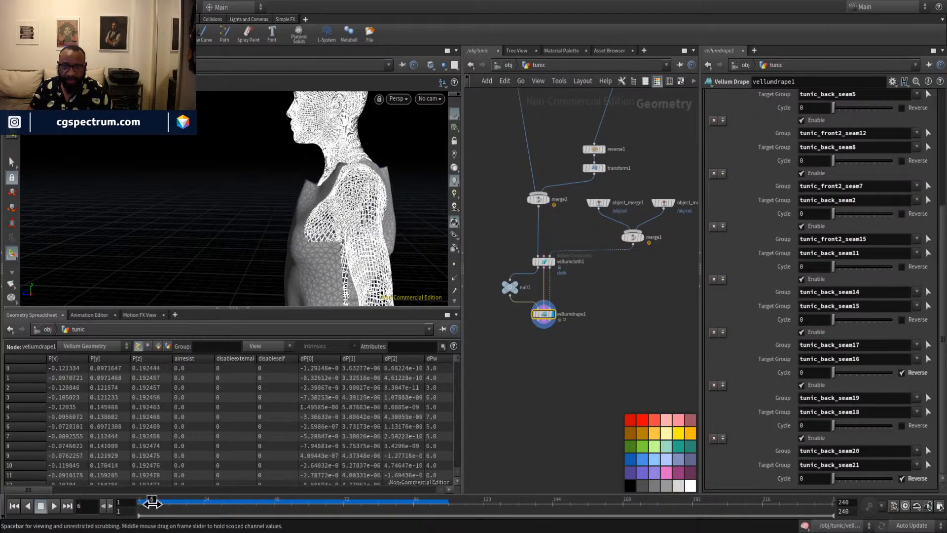
pyautogui.moveTo(355, 276); pyautogui.dragTo(381, 242)
pyautogui.moveTo(177, 504)
pyautogui.mouseDown()
pyautogui.moveTo(132, 503)
pyautogui.moveTo(167, 502)
pyautogui.mouseUp()
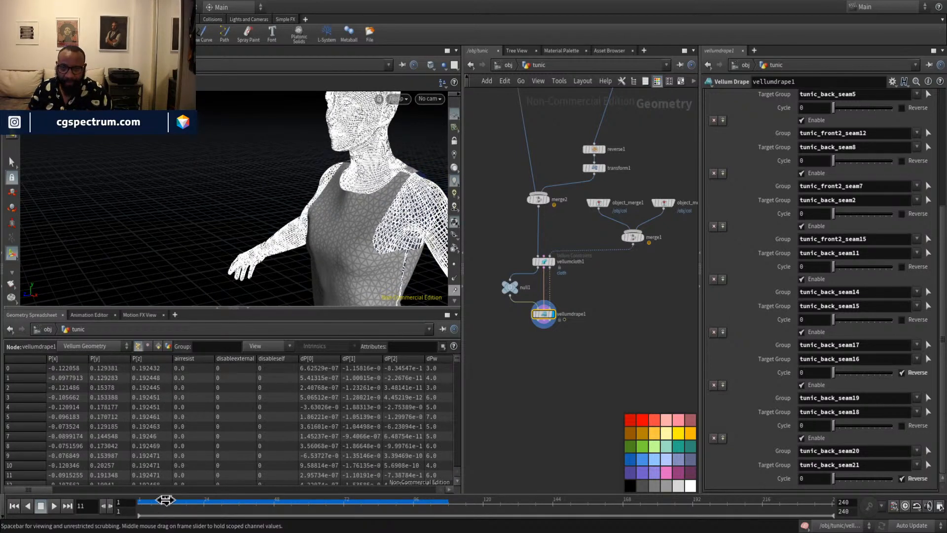
pyautogui.moveTo(165, 500); pyautogui.dragTo(129, 507)
# In edit1, raise armhole points 6-7 of the front outline by about 0.044 in Y.
pyautogui.keyDown('alt'); pyautogui.moveTo(323, 257); pyautogui.dragTo(281, 170); pyautogui.keyUp('alt')
pyautogui.moveTo(556, 87); pyautogui.dragTo(571, 222, button='middle')
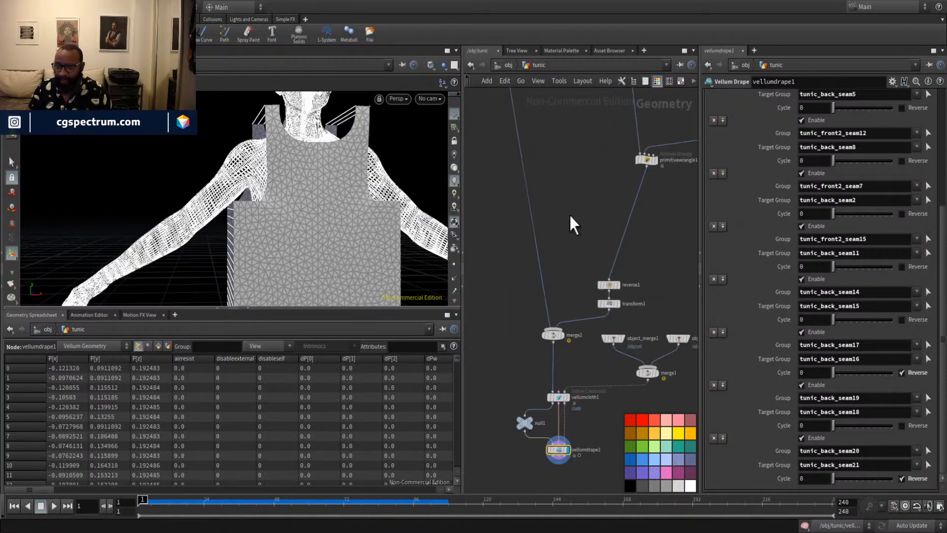
pyautogui.keyDown('alt'); pyautogui.moveTo(295, 237); pyautogui.dragTo(232, 217); pyautogui.keyUp('alt')
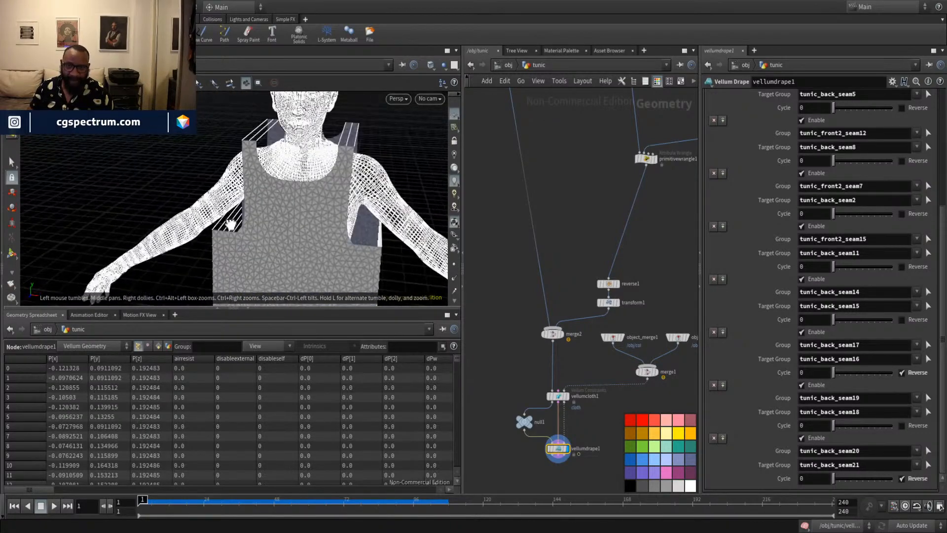
pyautogui.moveTo(592, 156); pyautogui.dragTo(573, 332, button='middle')
pyautogui.moveTo(548, 204); pyautogui.dragTo(599, 339, button='middle')
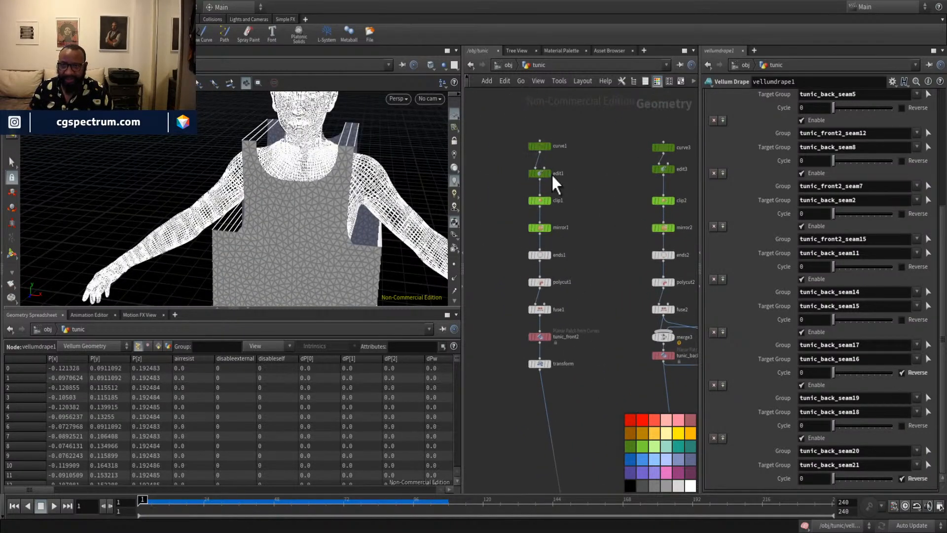
pyautogui.click(540, 174)
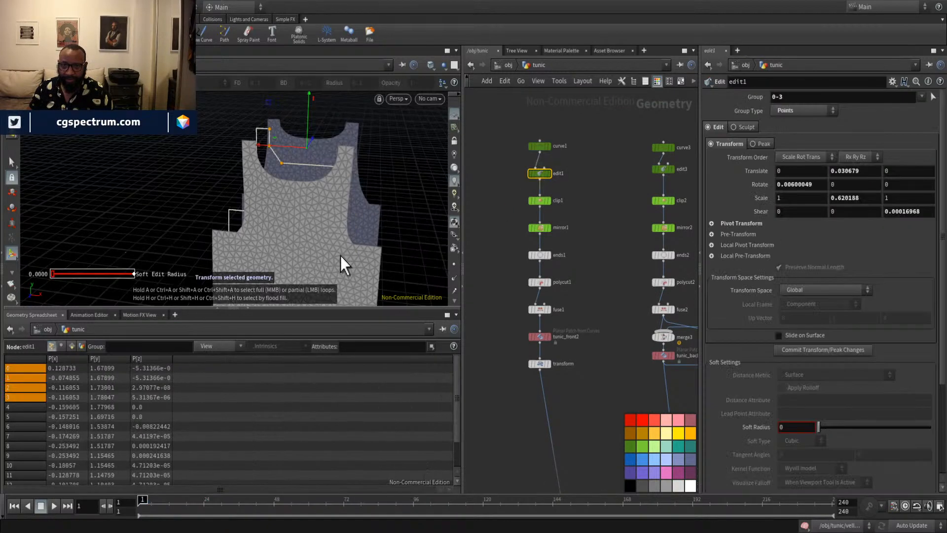
pyautogui.keyDown('alt'); pyautogui.moveTo(342, 276); pyautogui.dragTo(252, 232); pyautogui.keyUp('alt')
pyautogui.press('s')
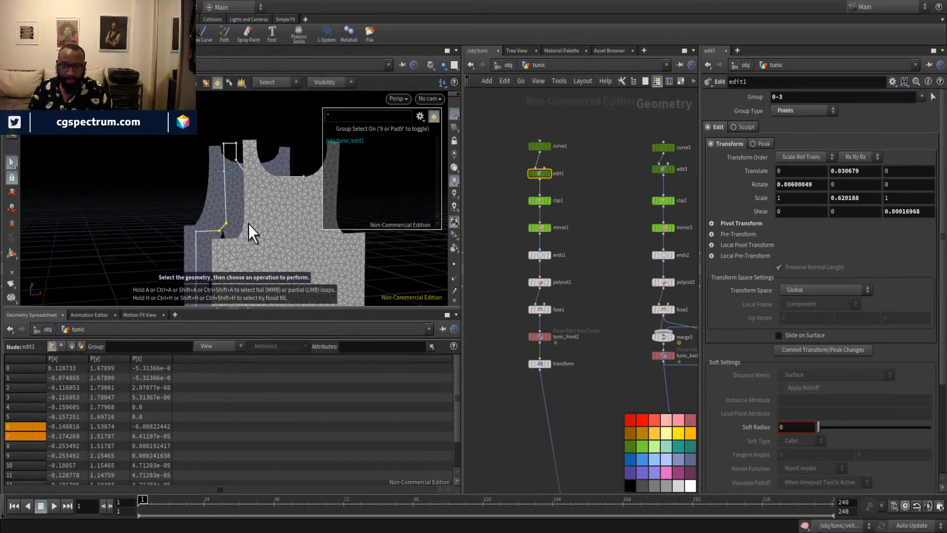
pyautogui.press('t')
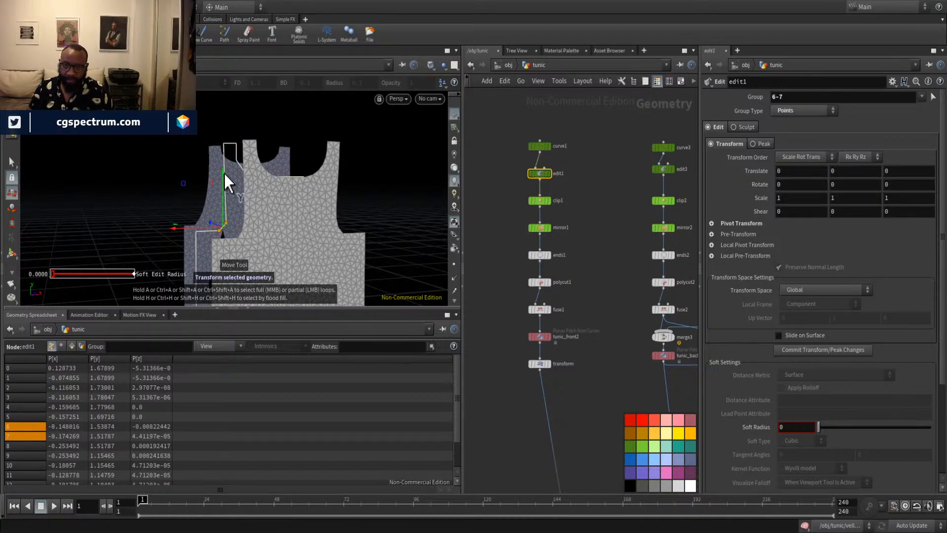
pyautogui.moveTo(227, 176); pyautogui.dragTo(227, 159)
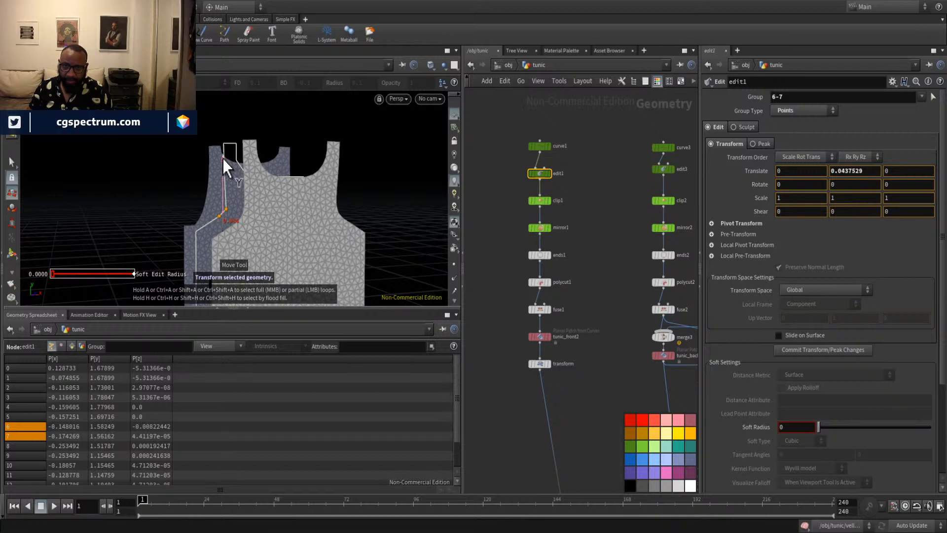
# Move armhole point 7 of the front outline outward and down in edit1, by about -0.0186 in X and -0.0304 in Y.
pyautogui.press('Escape')
pyautogui.moveTo(327, 186); pyautogui.dragTo(349, 143)
pyautogui.scroll(2, 340, 145)
pyautogui.press('s')
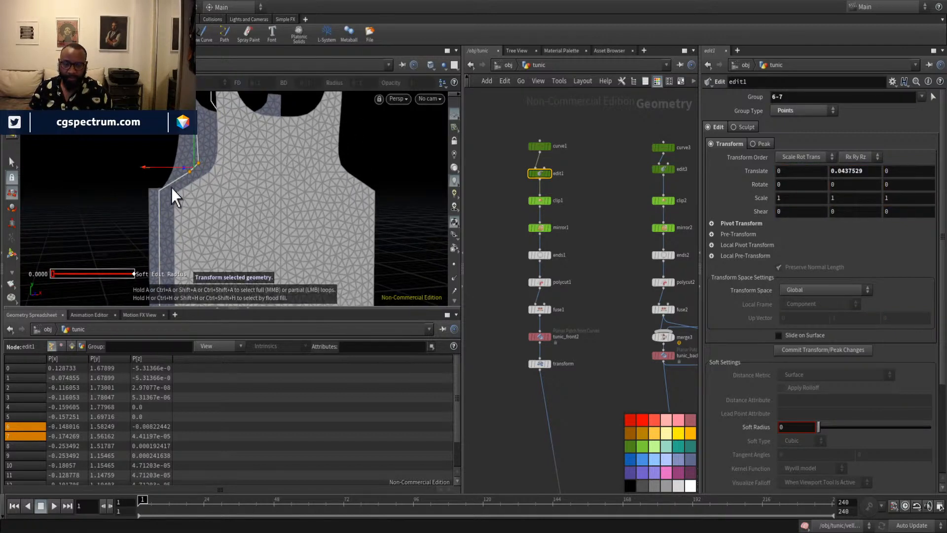
pyautogui.click(190, 172)
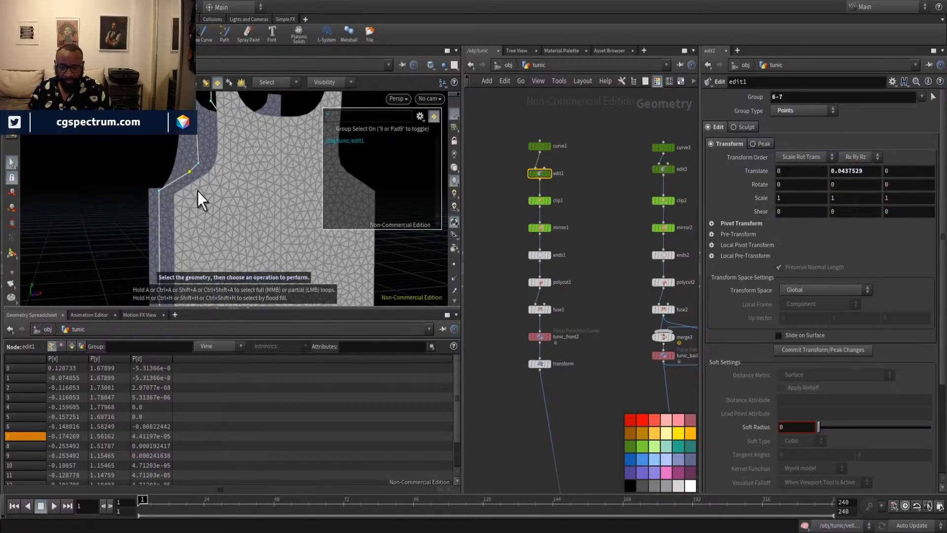
pyautogui.press('t')
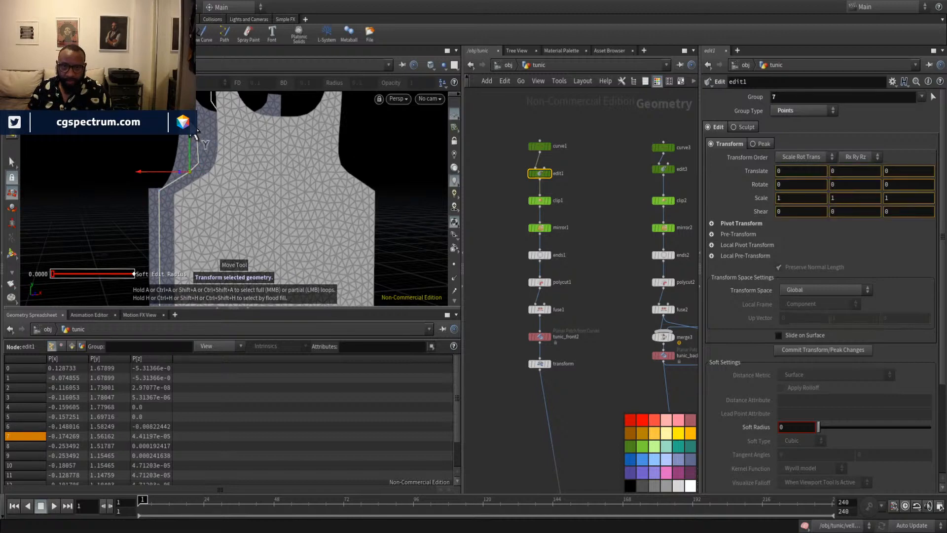
pyautogui.moveTo(196, 132); pyautogui.dragTo(192, 145)
pyautogui.keyDown('alt'); pyautogui.moveTo(261, 196); pyautogui.dragTo(159, 200); pyautogui.keyUp('alt')
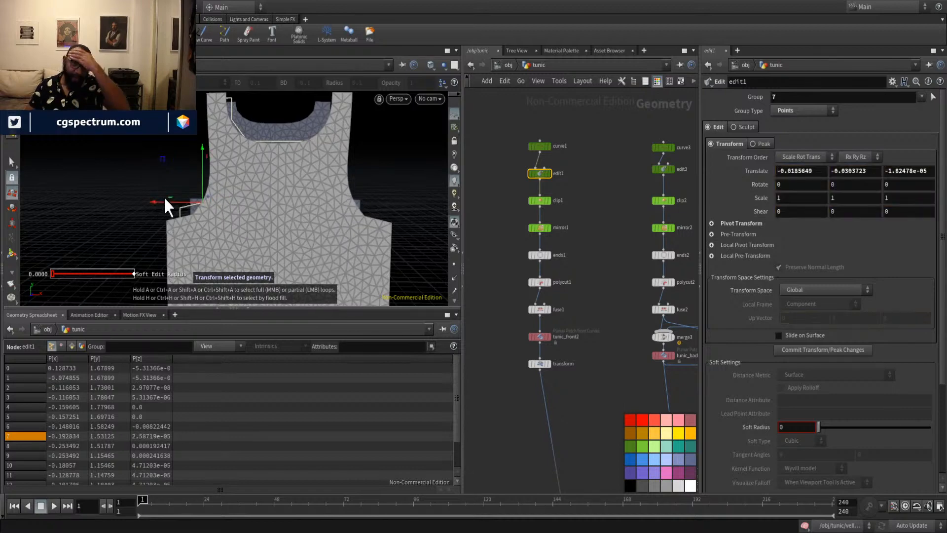
# Compare the reshaped front armhole with the back piece and rerun the drape simulation.
pyautogui.keyDown('alt'); pyautogui.moveTo(375, 209); pyautogui.dragTo(366, 205); pyautogui.keyUp('alt')
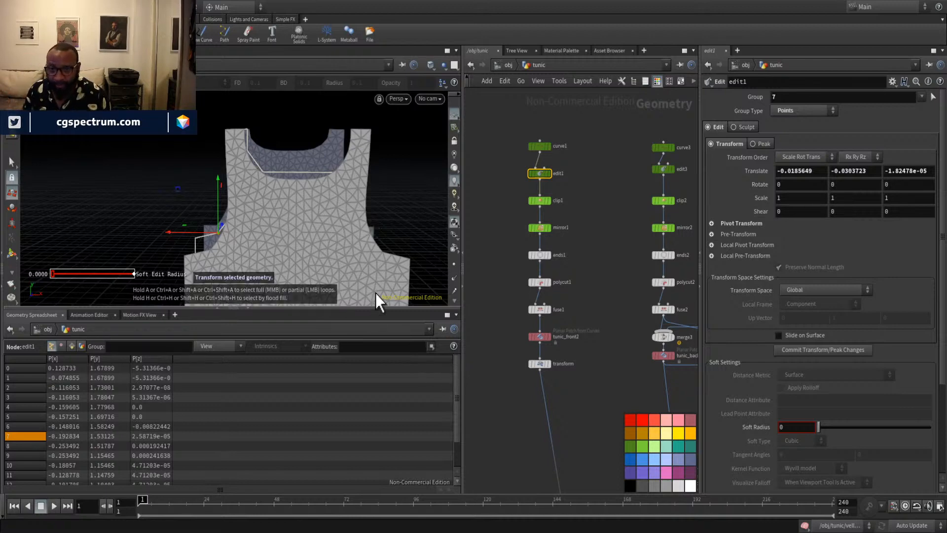
pyautogui.keyDown('alt'); pyautogui.moveTo(384, 202); pyautogui.dragTo(257, 188); pyautogui.keyUp('alt')
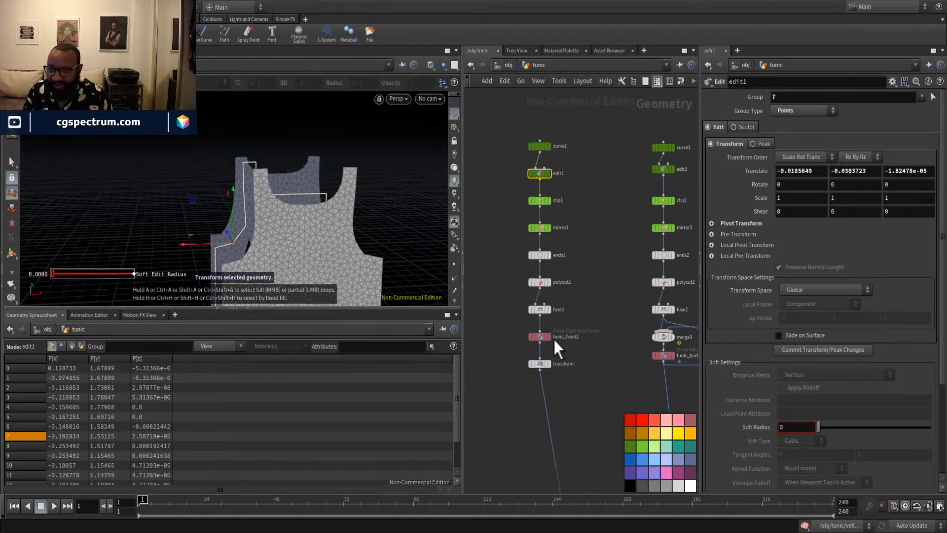
pyautogui.moveTo(584, 394); pyautogui.dragTo(573, 99, button='middle')
pyautogui.moveTo(609, 366); pyautogui.dragTo(586, 250, button='middle')
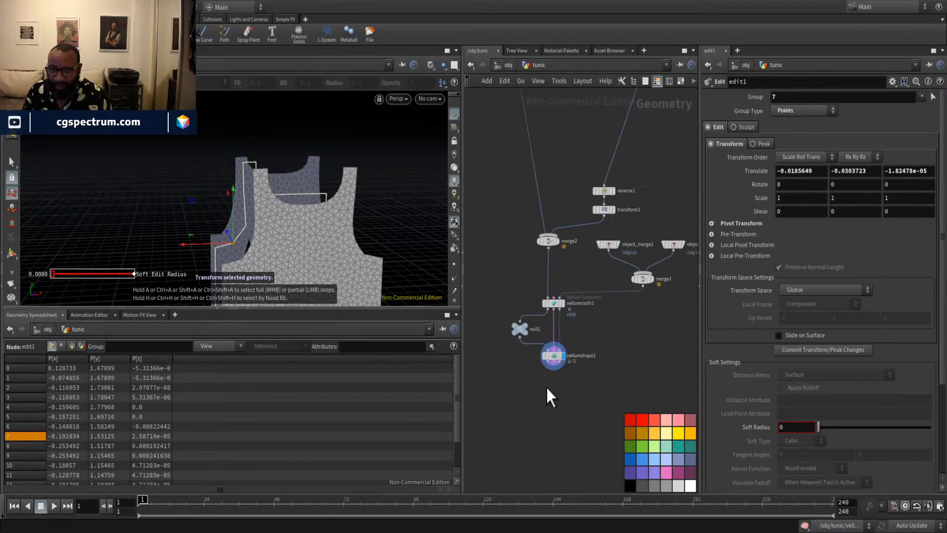
pyautogui.press('Up')
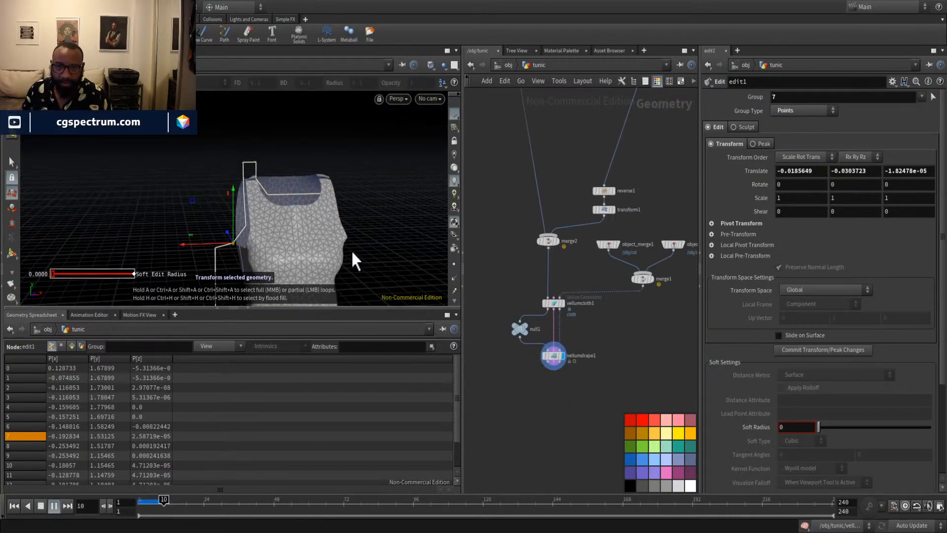
pyautogui.scroll(5, 372, 234)
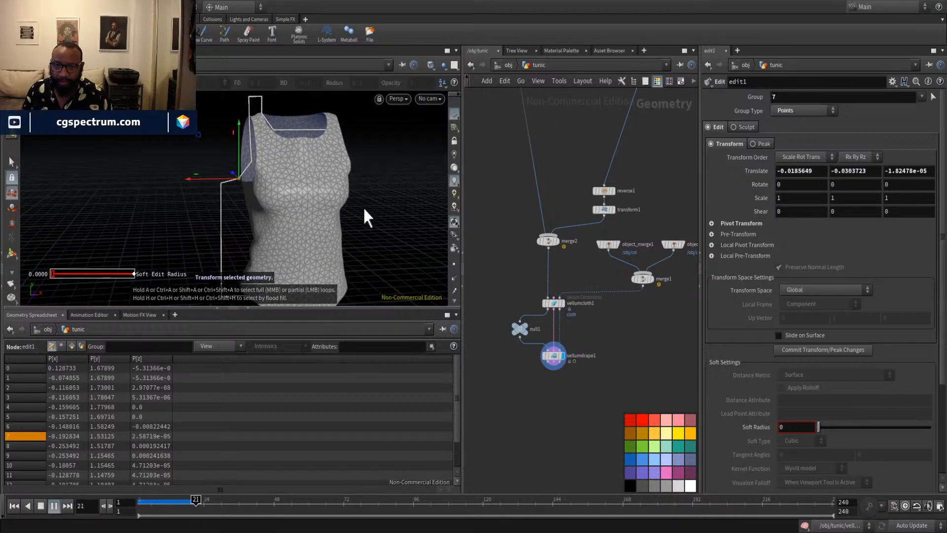
pyautogui.press('space')
# Select vellumdrape1 to inspect the armhole on the body, and replay the drape from frame 1 to examine the waist and hips.
pyautogui.click(554, 360)
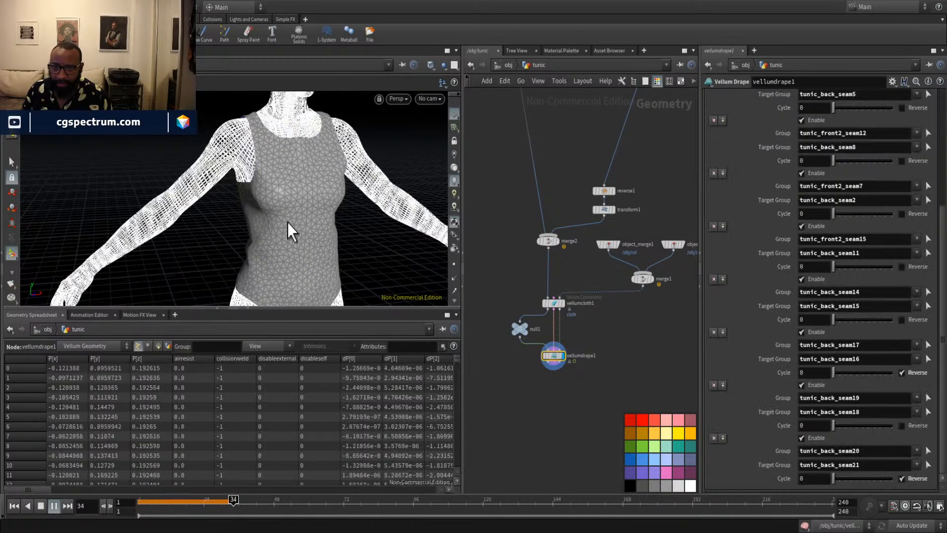
pyautogui.keyDown('alt'); pyautogui.moveTo(197, 192); pyautogui.dragTo(257, 248); pyautogui.keyUp('alt')
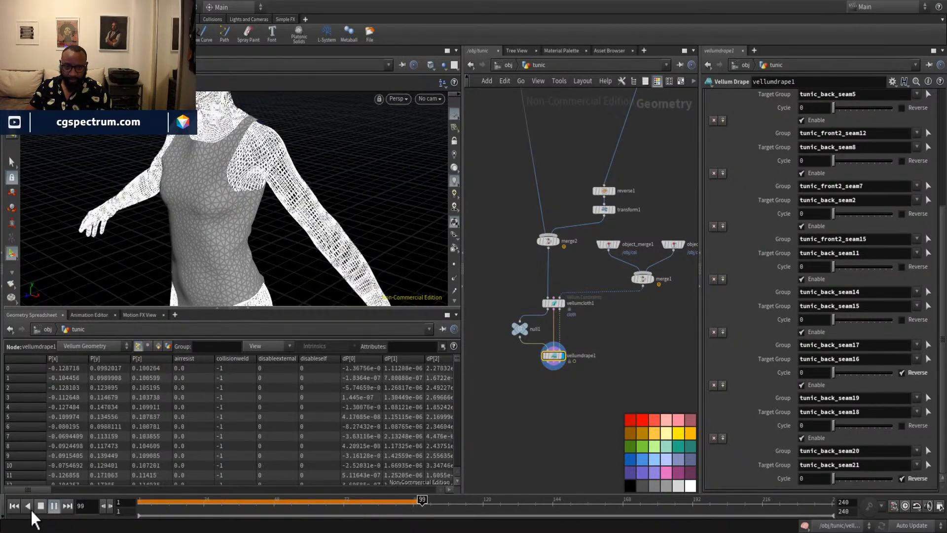
pyautogui.click(14, 506)
pyautogui.moveTo(324, 184); pyautogui.dragTo(239, 301)
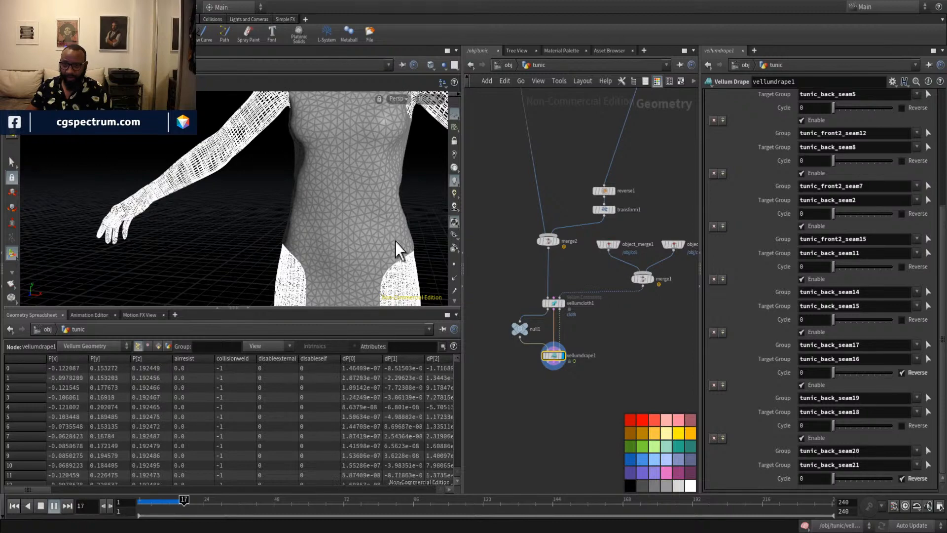
# Inspect the draped tunic around the waist, side and back, and return the simulation to frame 1.
pyautogui.moveTo(399, 250); pyautogui.dragTo(340, 286)
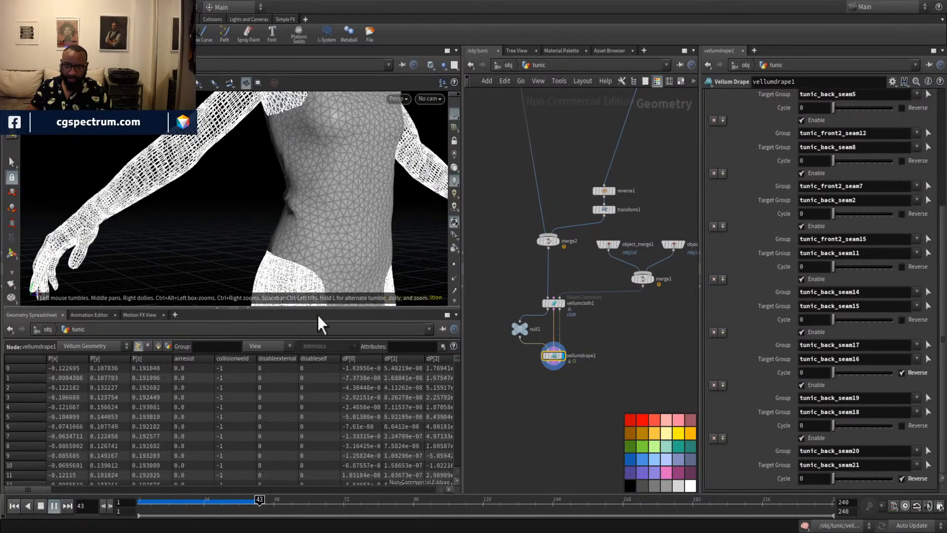
pyautogui.moveTo(345, 291); pyautogui.dragTo(277, 212, button='middle')
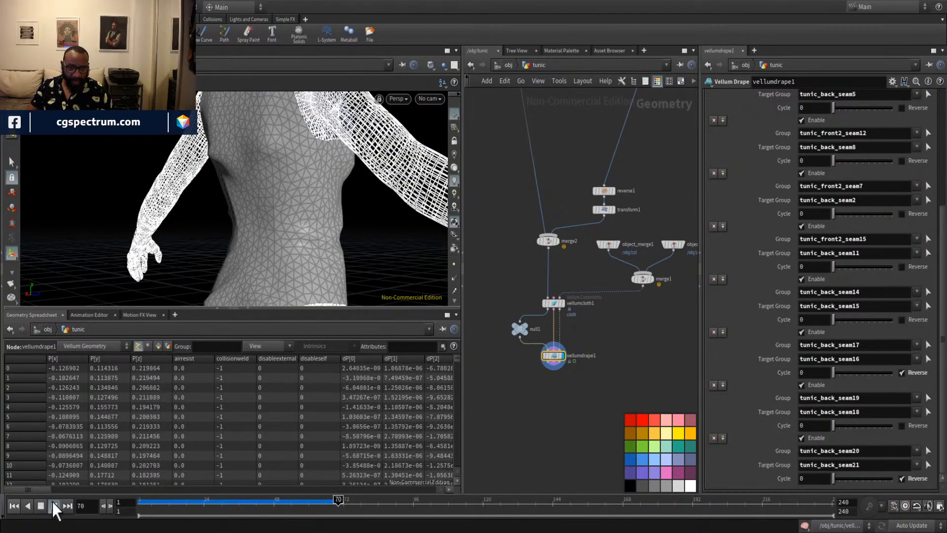
pyautogui.click(13, 506)
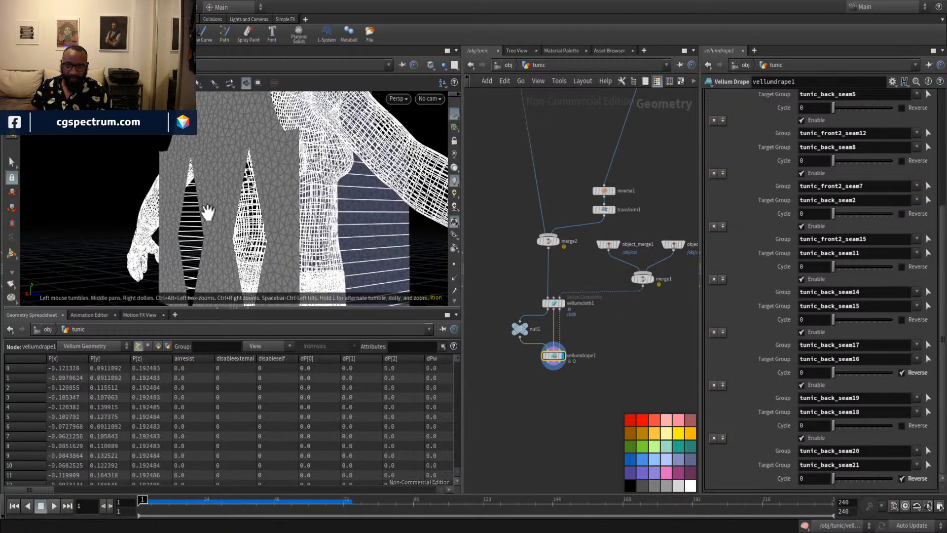
# Shorten the back dart diamonds by reducing the X scale of transform2 to about 0.156.
pyautogui.moveTo(645, 313); pyautogui.dragTo(653, 295, button='middle')
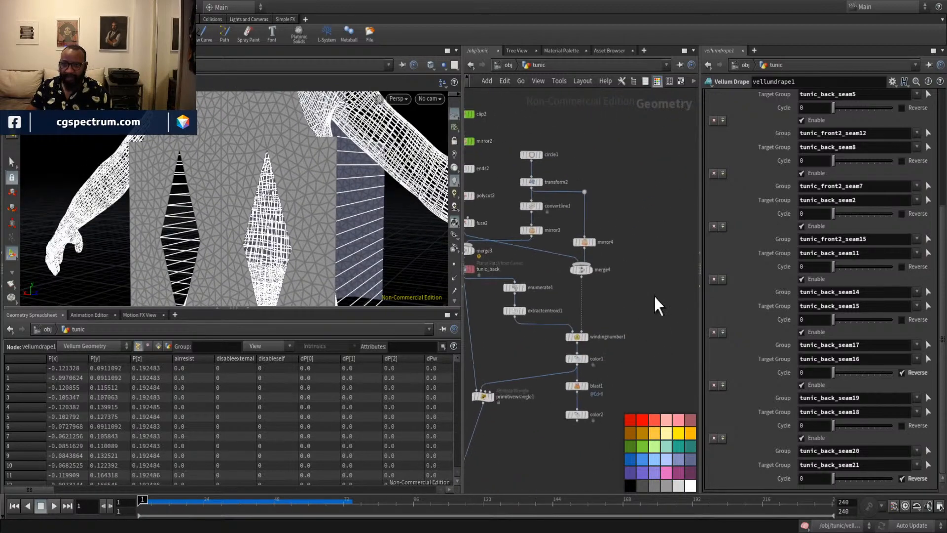
pyautogui.scroll(5, 604, 307)
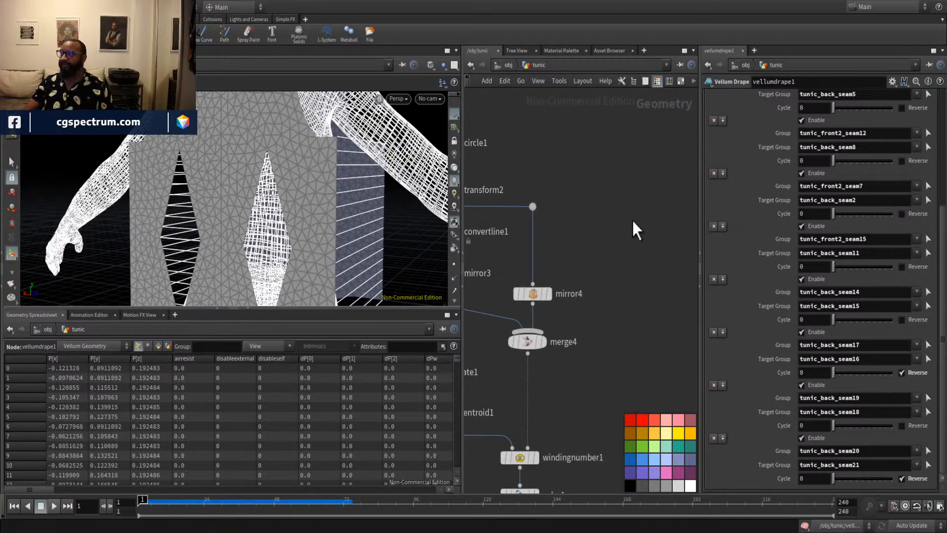
pyautogui.scroll(-5, 334, 184)
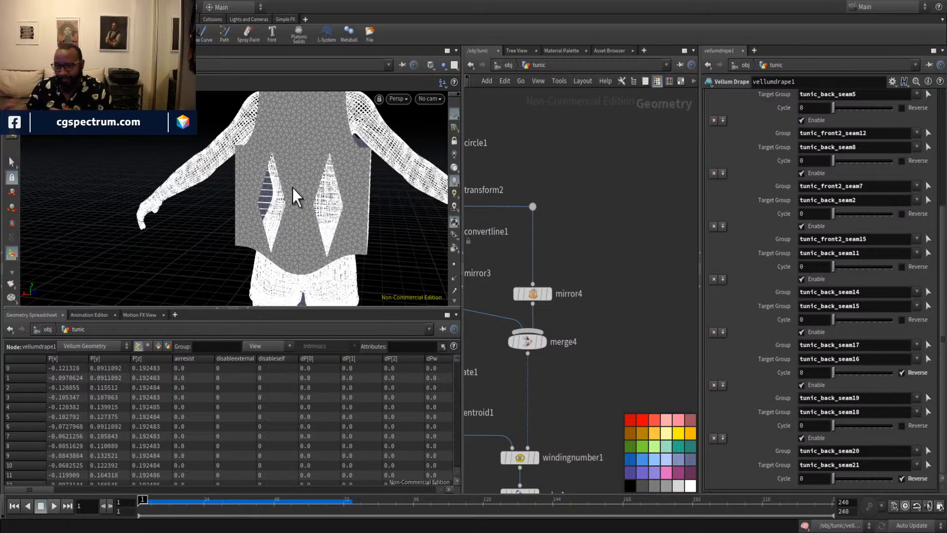
pyautogui.moveTo(627, 288); pyautogui.dragTo(695, 213, button='middle')
pyautogui.moveTo(563, 225); pyautogui.dragTo(581, 258, button='middle')
pyautogui.scroll(-1, 581, 258)
pyautogui.click(562, 209)
pyautogui.moveTo(370, 264); pyautogui.dragTo(318, 201)
pyautogui.press('Return')
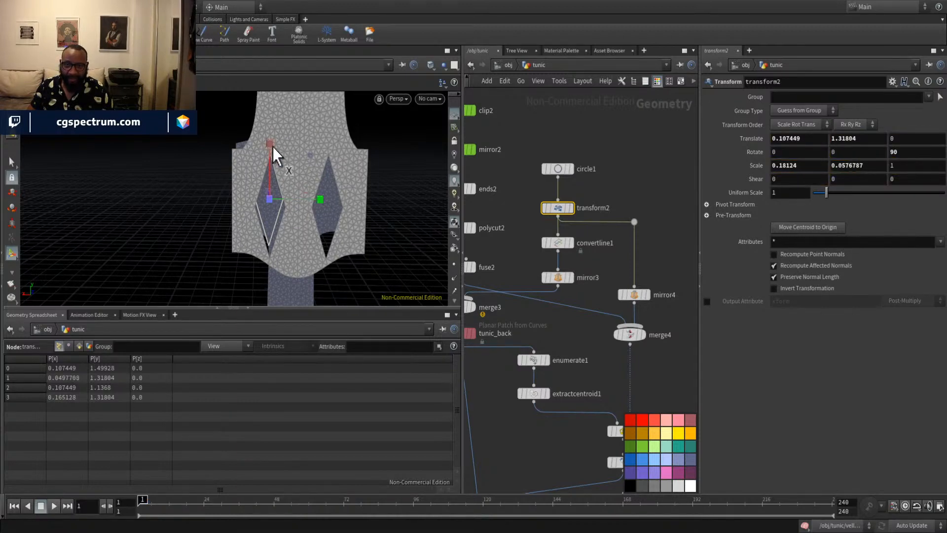
pyautogui.moveTo(273, 148); pyautogui.dragTo(375, 232)
pyautogui.press('Escape')
pyautogui.press('Return')
pyautogui.moveTo(247, 152); pyautogui.dragTo(147, 151)
pyautogui.press('Escape')
pyautogui.press('Return')
pyautogui.press('Escape')
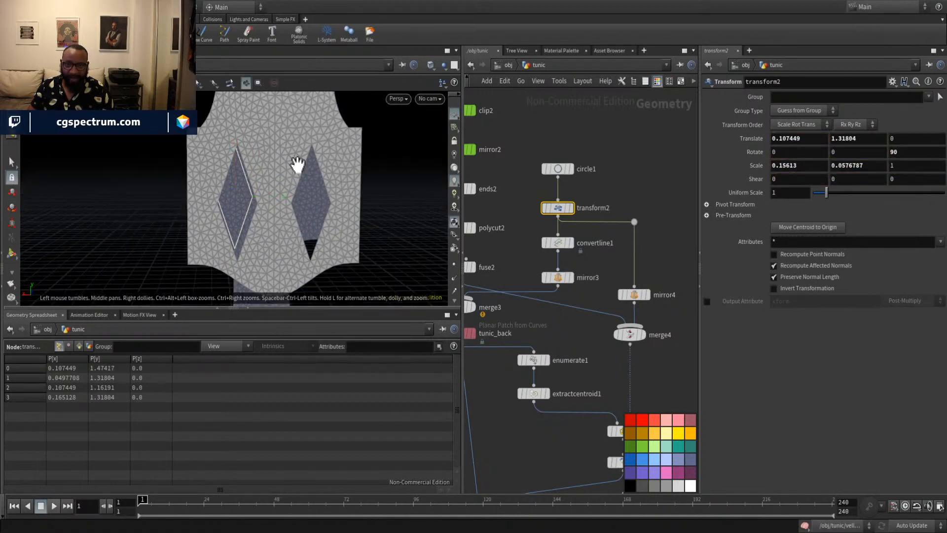
# Lower the back darts in transform2 to a Y translation of about 1.305.
pyautogui.moveTo(296, 165); pyautogui.dragTo(252, 143)
pyautogui.press('Return')
pyautogui.press('Escape')
# Show the vellumdrape1 result with the body, replay the drape to examine the back and sides, and return to frame 1.
pyautogui.moveTo(350, 211); pyautogui.dragTo(423, 270)
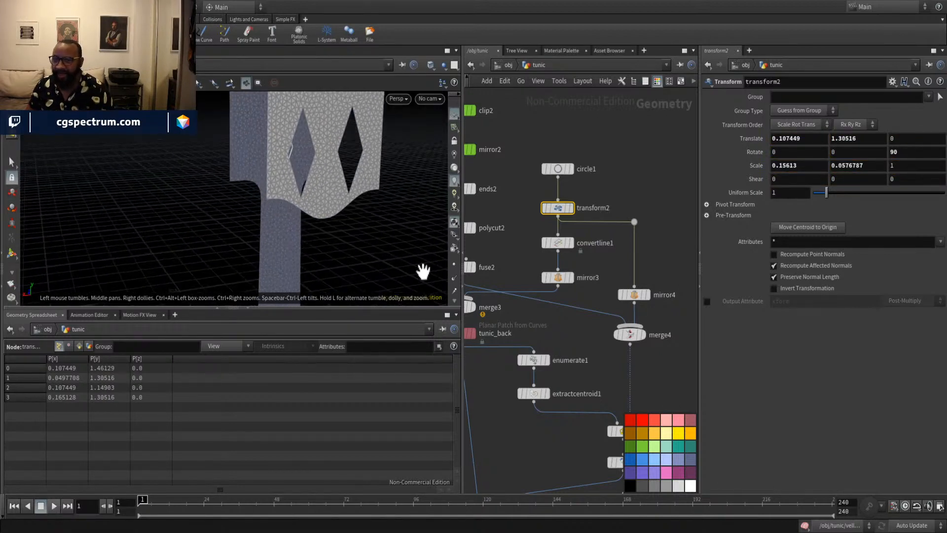
pyautogui.moveTo(583, 398); pyautogui.dragTo(628, 236, button='middle')
pyautogui.moveTo(634, 275); pyautogui.dragTo(637, 184, button='middle')
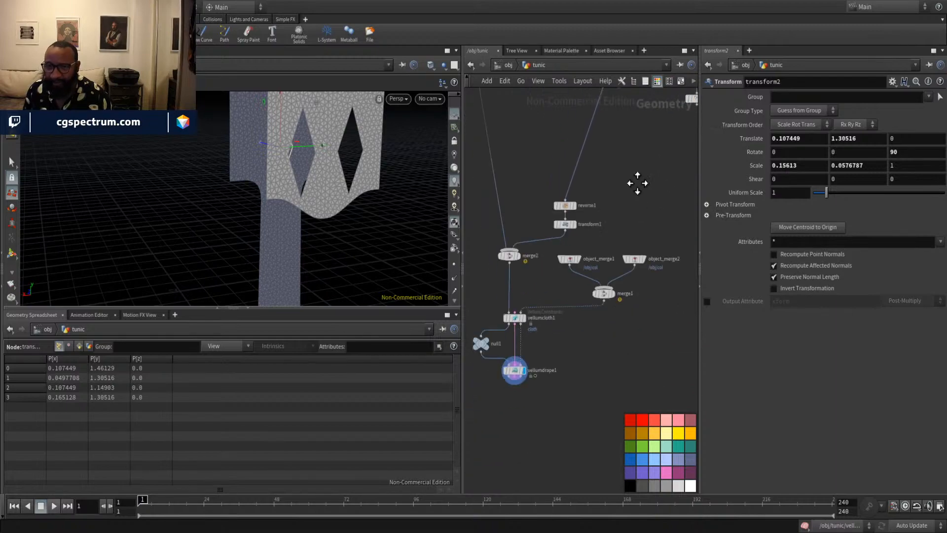
pyautogui.click(498, 389)
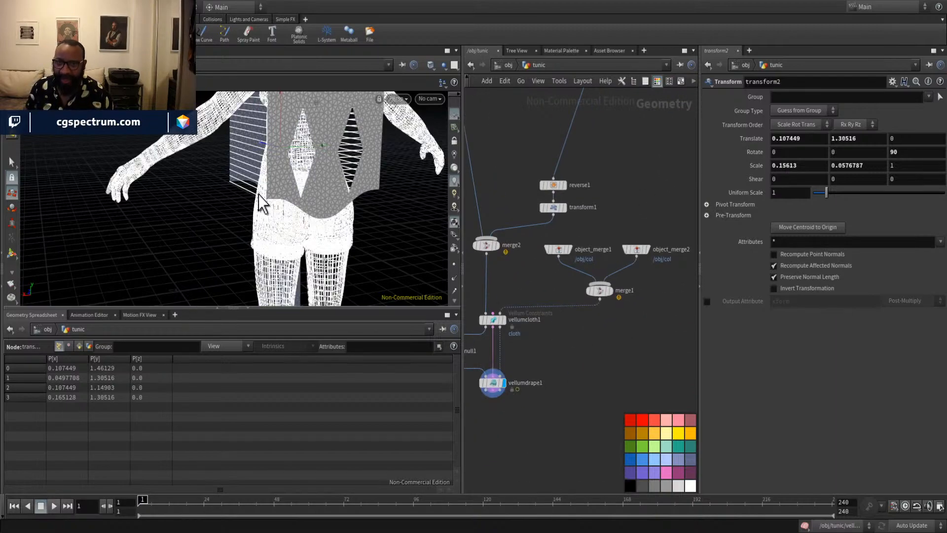
pyautogui.moveTo(286, 212); pyautogui.dragTo(406, 214)
pyautogui.press('Escape')
pyautogui.press('Up')
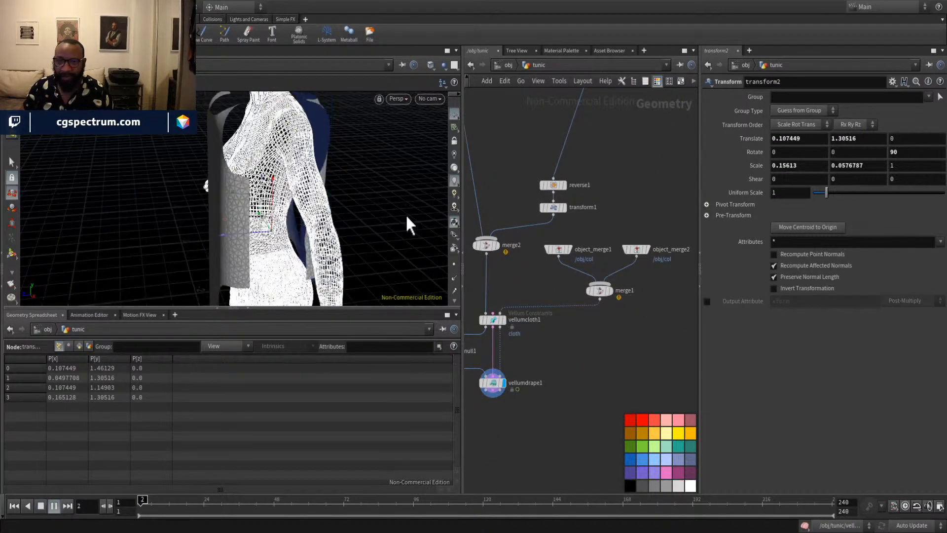
pyautogui.press('Escape')
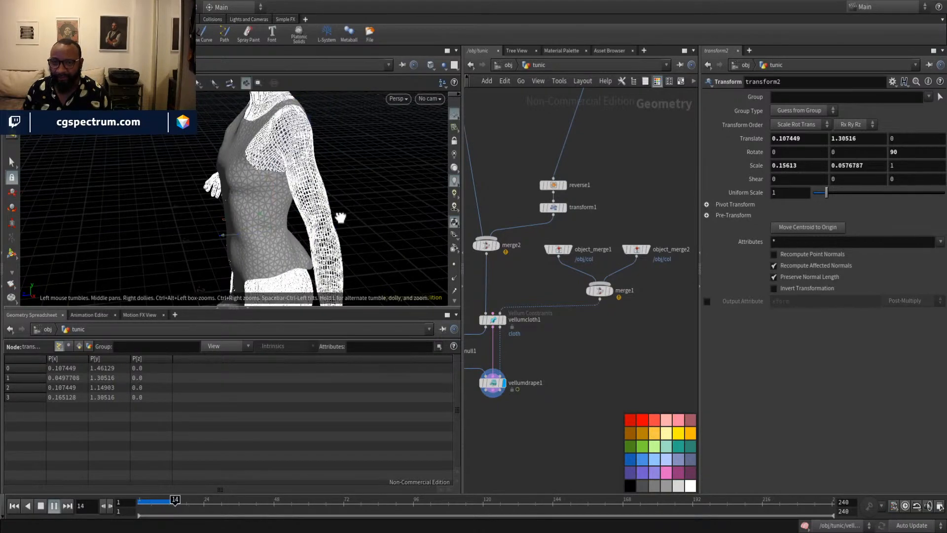
pyautogui.moveTo(372, 239); pyautogui.dragTo(266, 217)
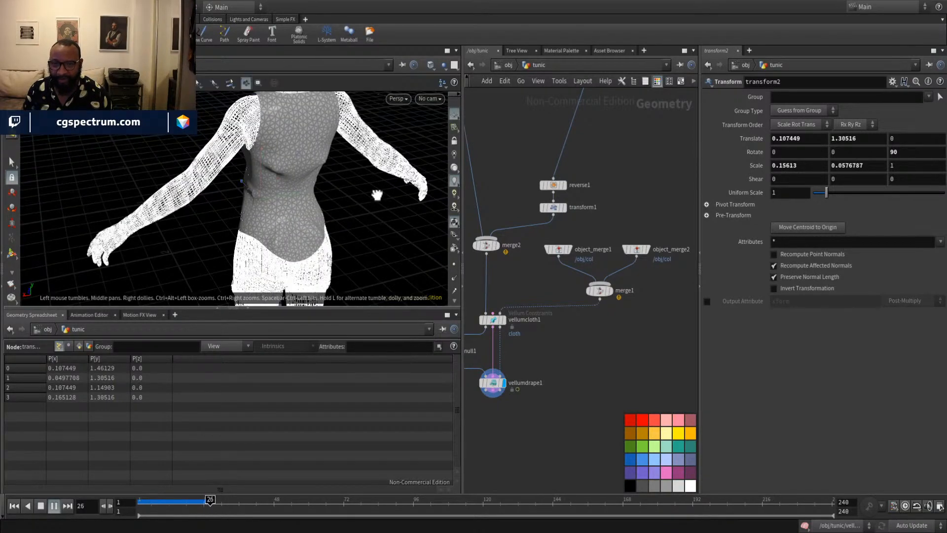
pyautogui.moveTo(377, 195); pyautogui.dragTo(396, 207)
pyautogui.moveTo(317, 160); pyautogui.dragTo(321, 158)
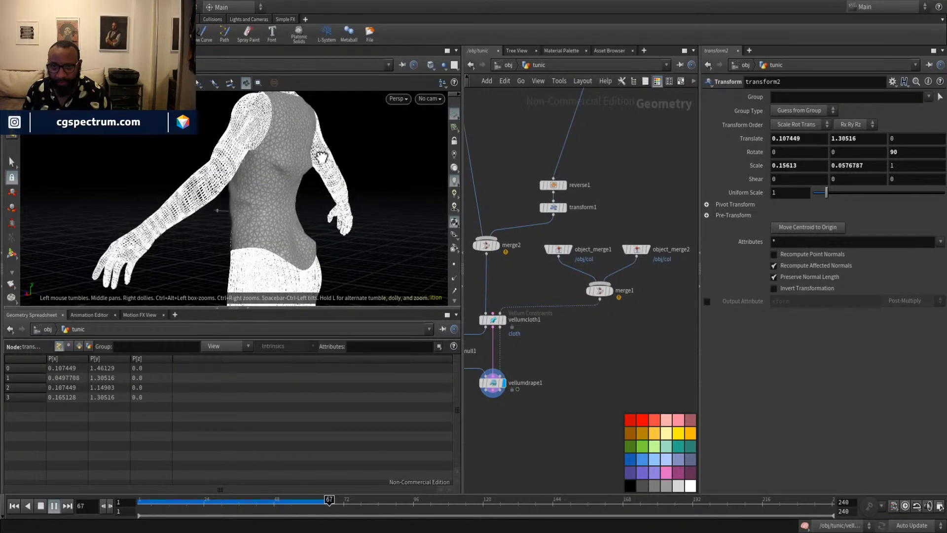
pyautogui.moveTo(200, 496); pyautogui.dragTo(71, 505)
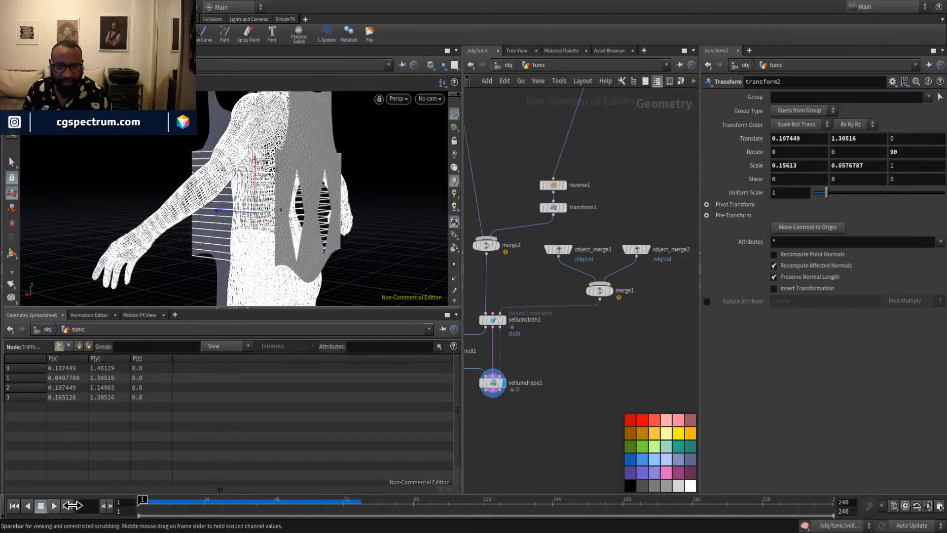
# In transform2, raise the back darts to about 1.323 in Y and shorten them to an X scale of about 0.138.
pyautogui.moveTo(653, 269); pyautogui.dragTo(681, 349, button='middle')
pyautogui.click(586, 205)
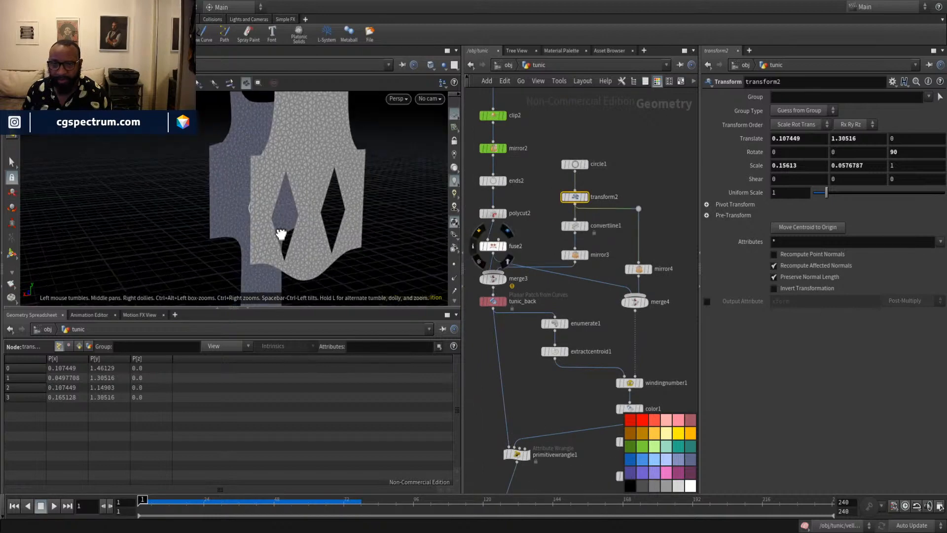
pyautogui.moveTo(281, 236); pyautogui.dragTo(285, 222)
pyautogui.press('Return')
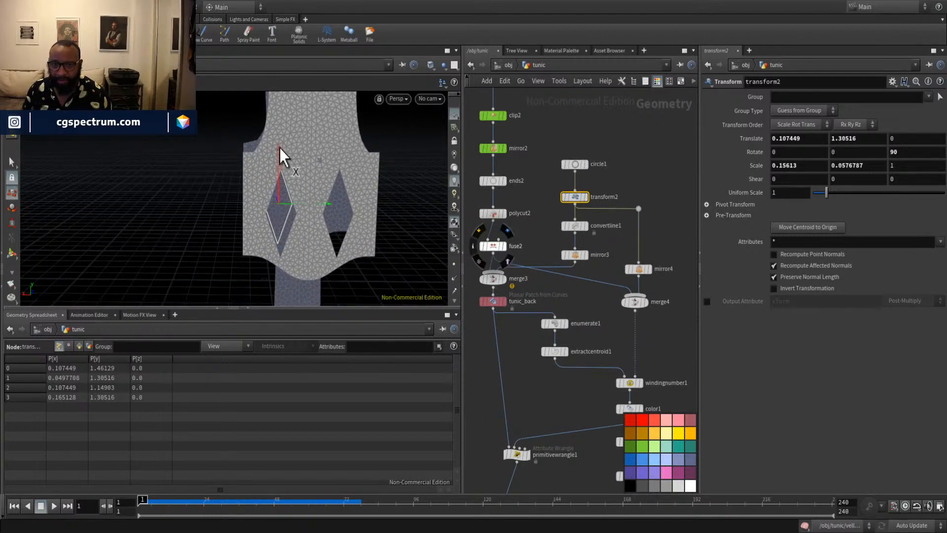
pyautogui.moveTo(280, 157)
pyautogui.mouseDown()
pyautogui.moveTo(282, 168)
pyautogui.moveTo(283, 146)
pyautogui.mouseUp()
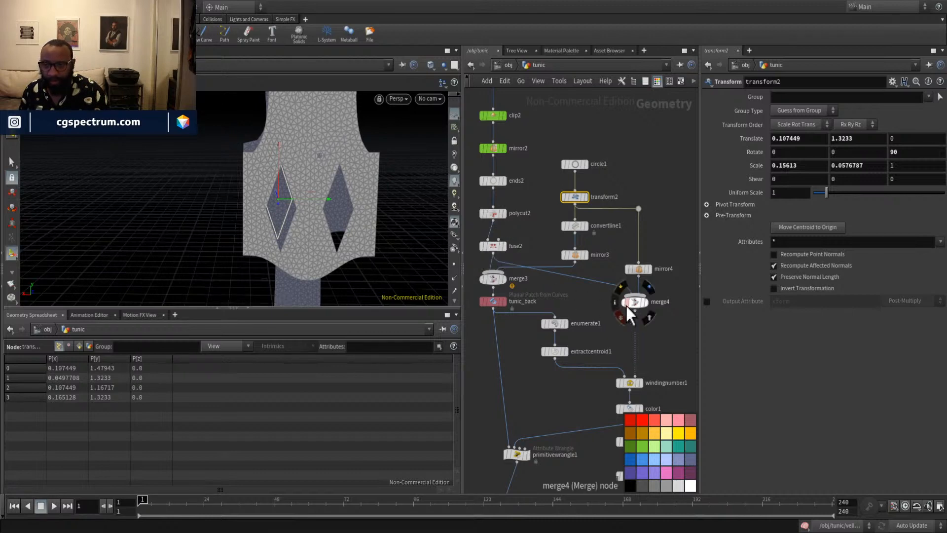
pyautogui.press('y')
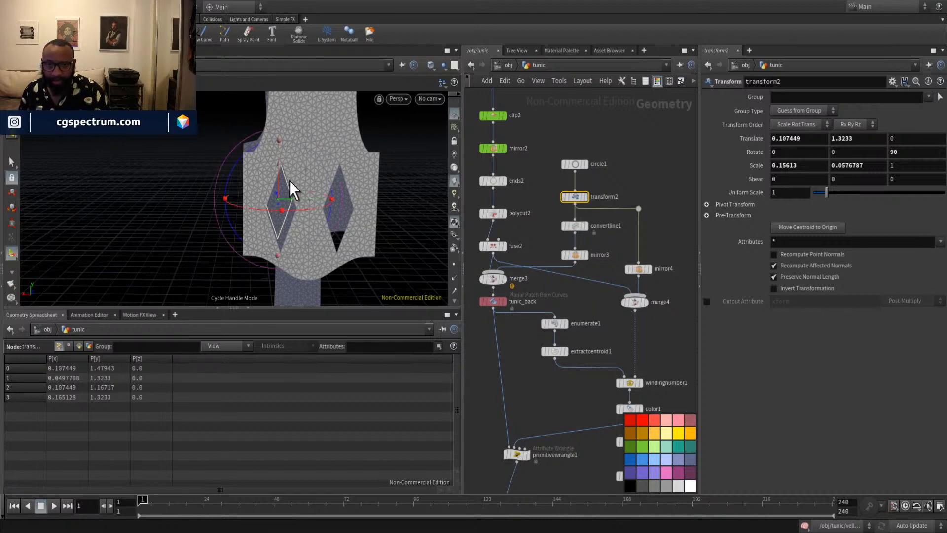
pyautogui.moveTo(281, 163); pyautogui.dragTo(283, 152)
# Replay the drape to examine how the shortened darts shape the back, and return to frame 1.
pyautogui.press('Up')
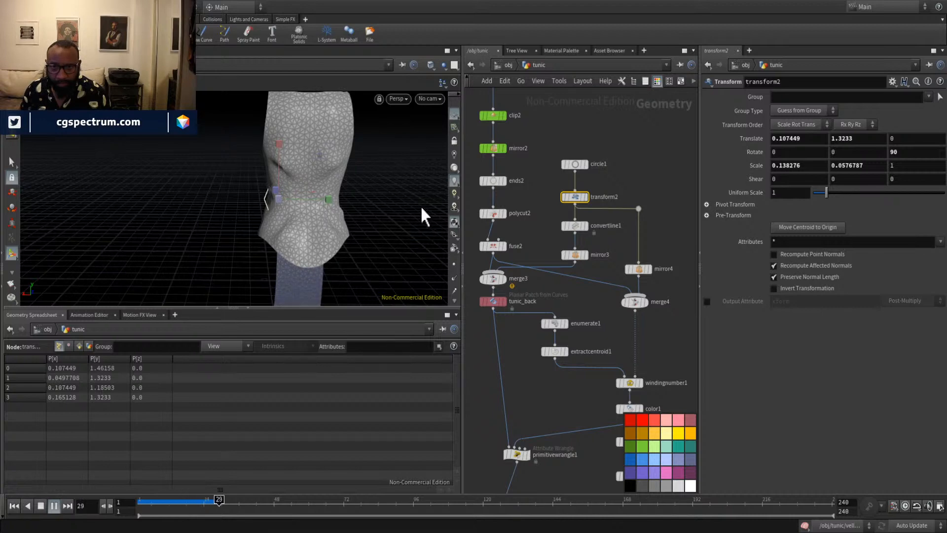
pyautogui.press('Escape')
pyautogui.moveTo(402, 203)
pyautogui.mouseDown()
pyautogui.moveTo(462, 202)
pyautogui.moveTo(366, 207)
pyautogui.moveTo(393, 209)
pyautogui.mouseUp()
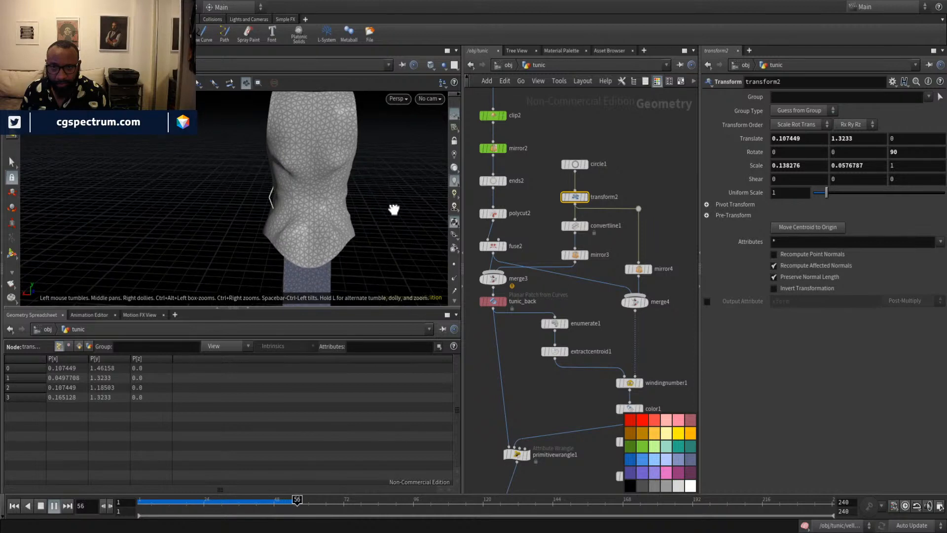
pyautogui.press('Escape')
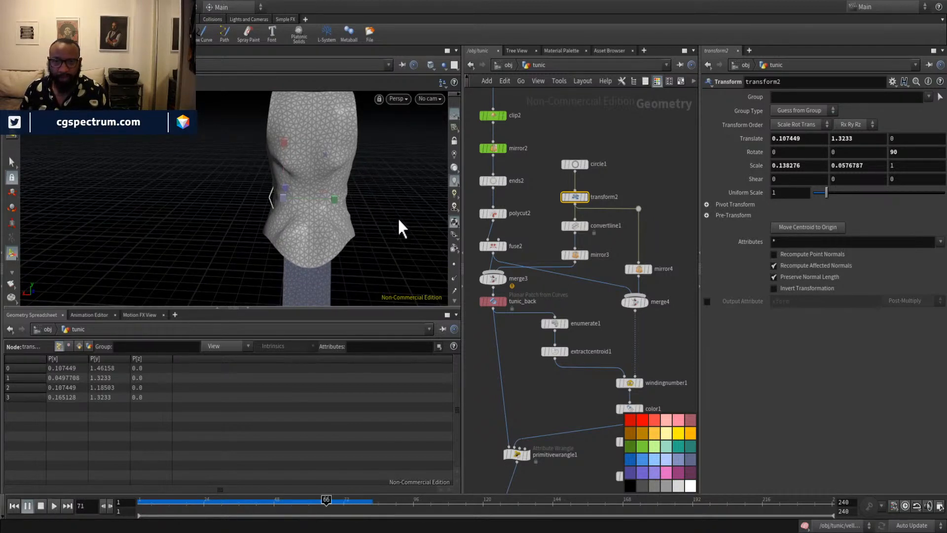
pyautogui.click(27, 505)
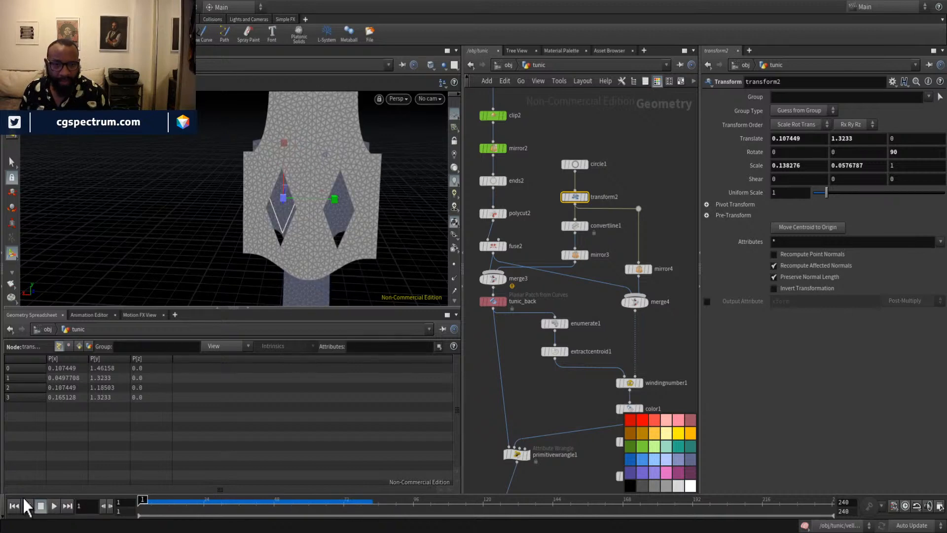
# Lengthen the back darts to an X scale of about 0.184 and raise them to about 1.342 in Y in transform2.
pyautogui.moveTo(340, 163); pyautogui.dragTo(253, 135)
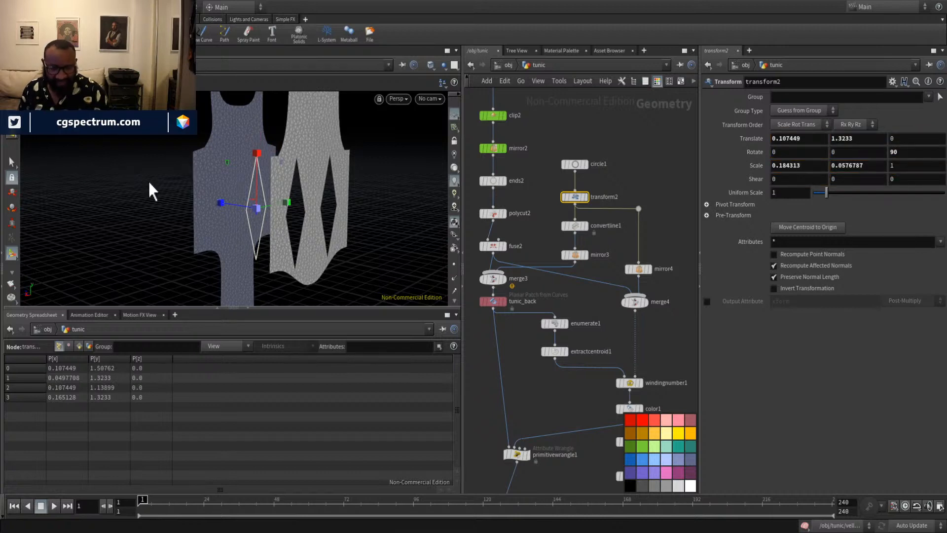
pyautogui.press('t')
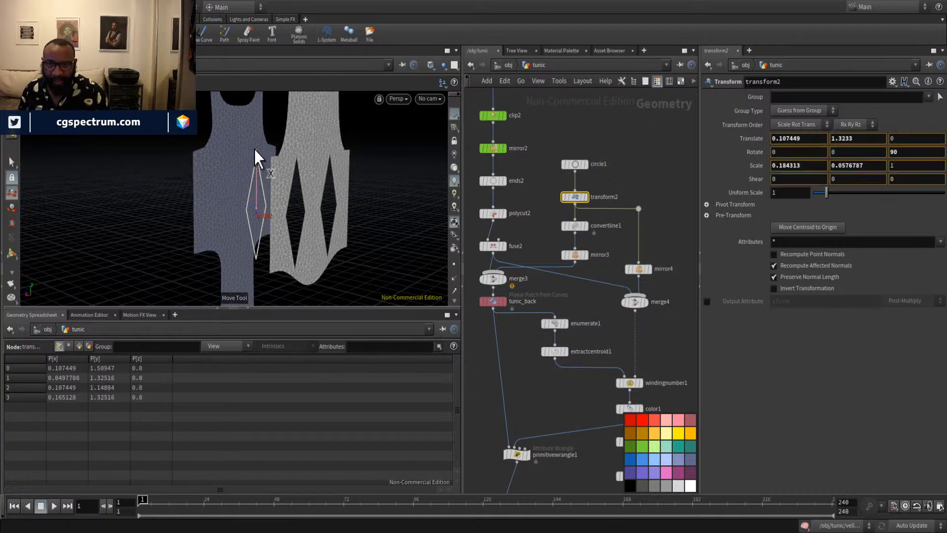
pyautogui.moveTo(257, 157); pyautogui.dragTo(256, 155)
# Replay the drape with the longer darts, examine the tunic from the side and front, and rewind it.
pyautogui.press('Up')
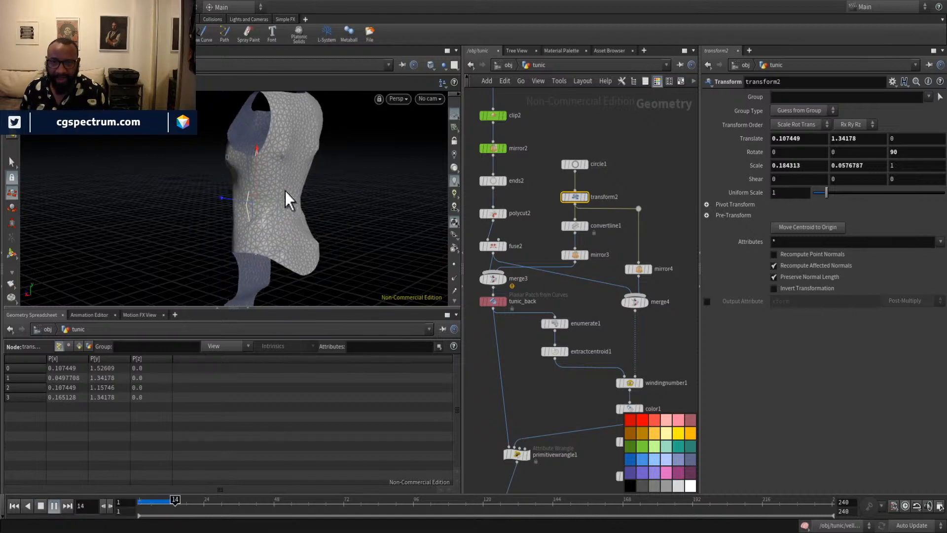
pyautogui.press('Escape')
pyautogui.moveTo(364, 186); pyautogui.dragTo(241, 339)
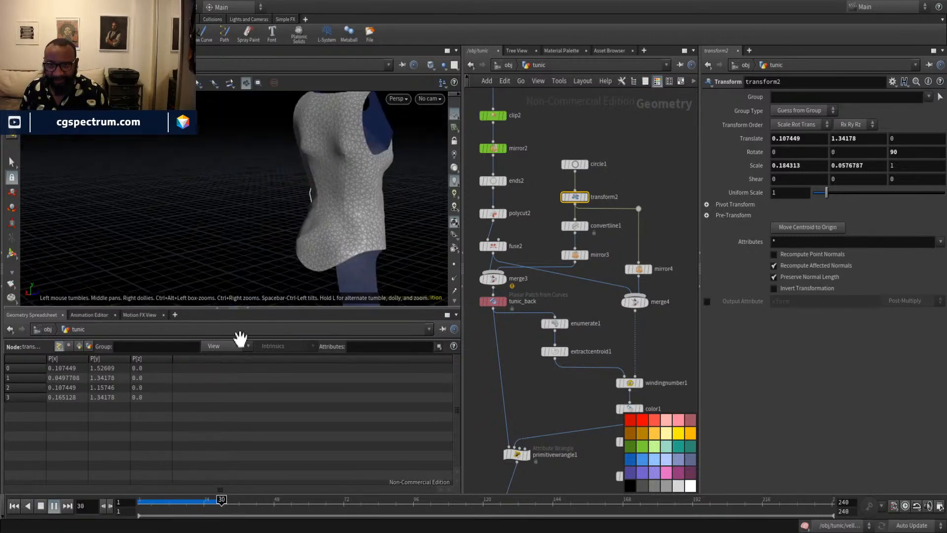
pyautogui.click(15, 506)
# Select the tunic_front2 and tunic_back planar patches together and set their Interior Edge Length to .02.
pyautogui.moveTo(627, 368); pyautogui.dragTo(620, 310, button='middle')
pyautogui.scroll(-2, 626, 271)
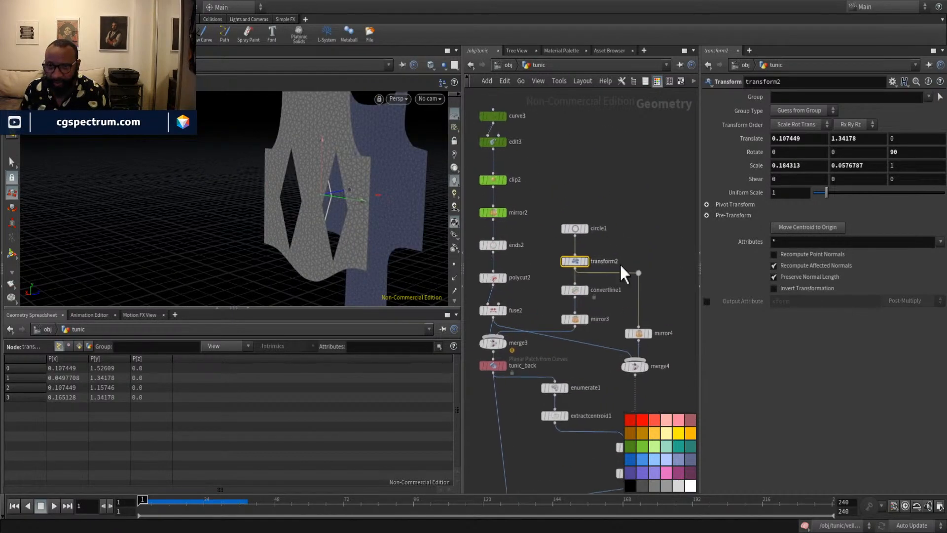
pyautogui.scroll(2, 626, 271)
pyautogui.moveTo(529, 390); pyautogui.dragTo(625, 377, button='middle')
pyautogui.moveTo(598, 246); pyautogui.dragTo(601, 272)
pyautogui.hscroll(-3, 609, 302)
pyautogui.moveTo(525, 246)
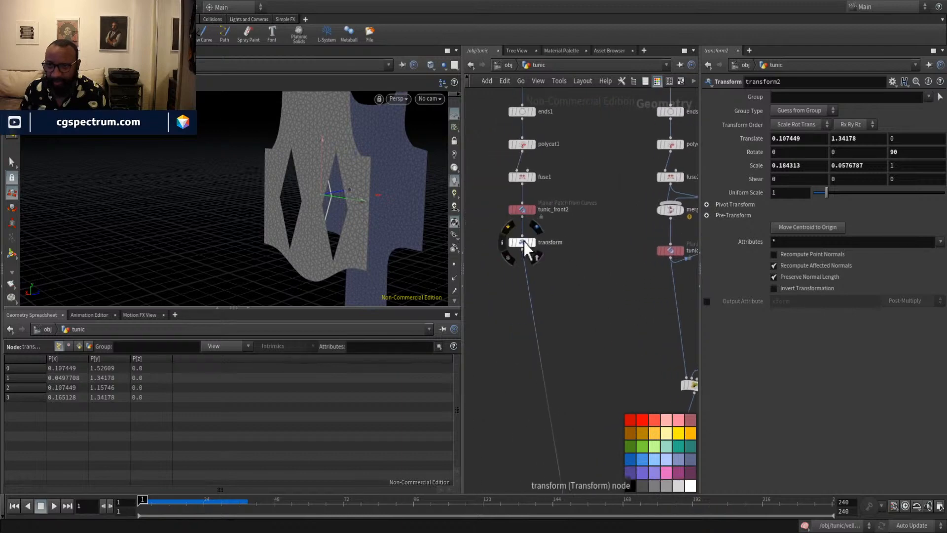
pyautogui.moveTo(520, 217); pyautogui.dragTo(672, 266)
pyautogui.scroll(1, 686, 268)
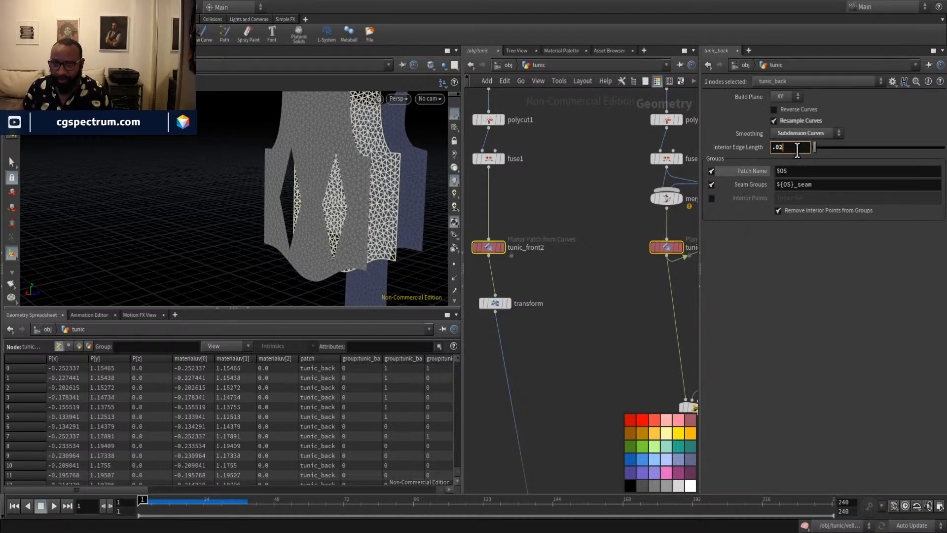
pyautogui.press('Return')
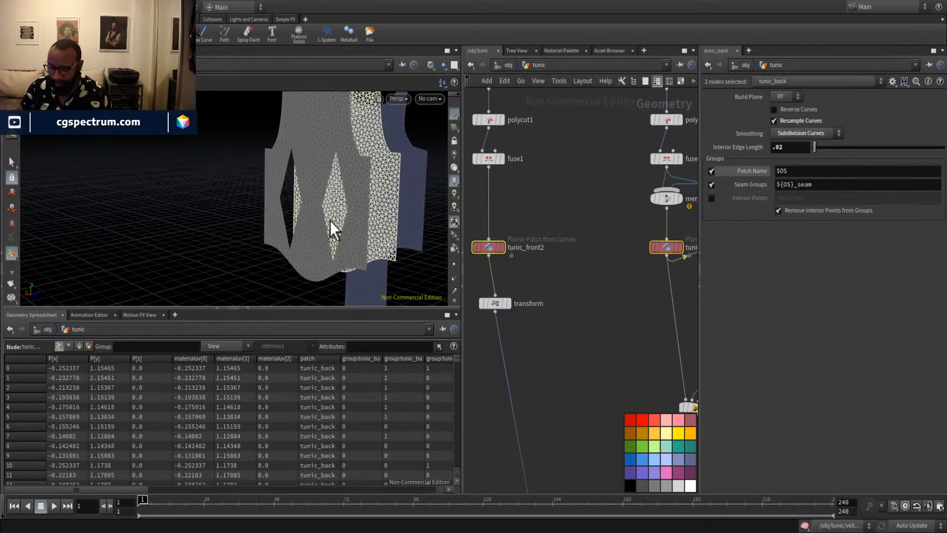
# Run the drape with the denser patches and examine the tunic's bust, waist and back from several angles.
pyautogui.press('Up')
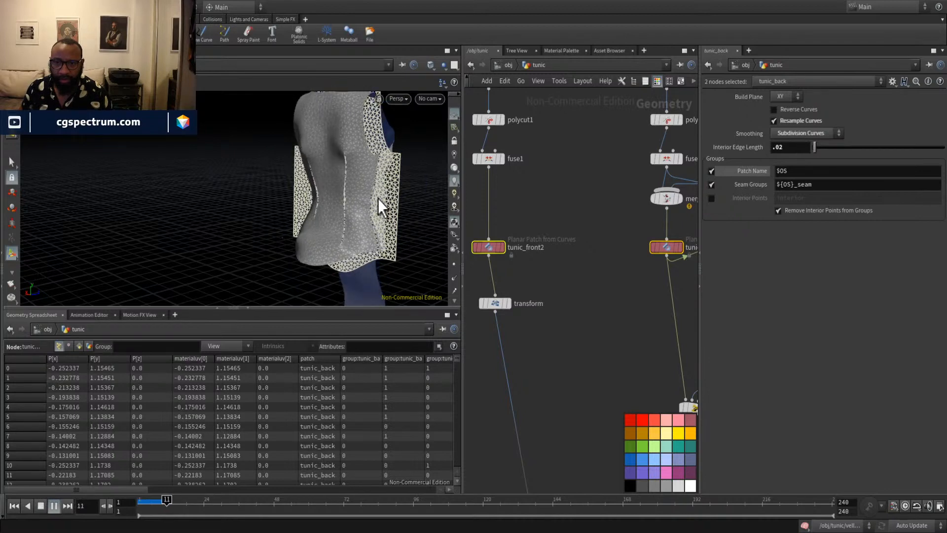
pyautogui.press('space')
pyautogui.moveTo(372, 216); pyautogui.dragTo(419, 212)
pyautogui.moveTo(358, 223); pyautogui.dragTo(271, 17)
pyautogui.moveTo(358, 198); pyautogui.dragTo(324, 166)
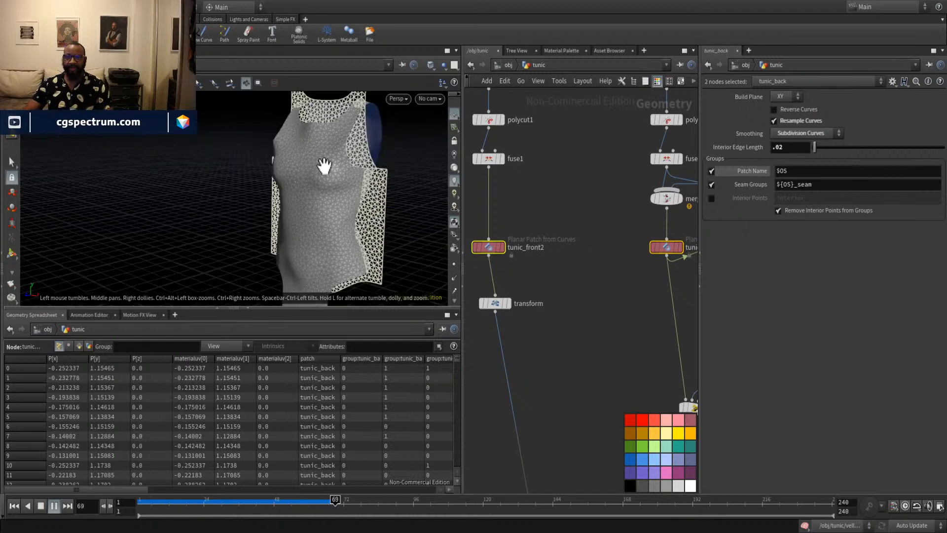
pyautogui.moveTo(320, 133); pyautogui.dragTo(388, 186)
pyautogui.moveTo(396, 290); pyautogui.dragTo(384, 169)
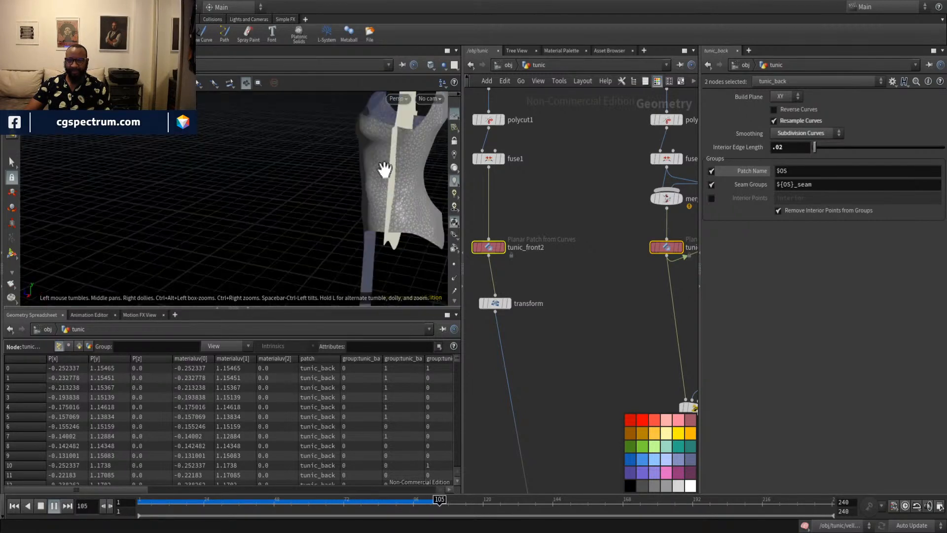
# Stop and rewind the drape, scrub the timeline to frame 120, and view the settled tunic from the side and front.
pyautogui.moveTo(310, 234); pyautogui.dragTo(420, 277)
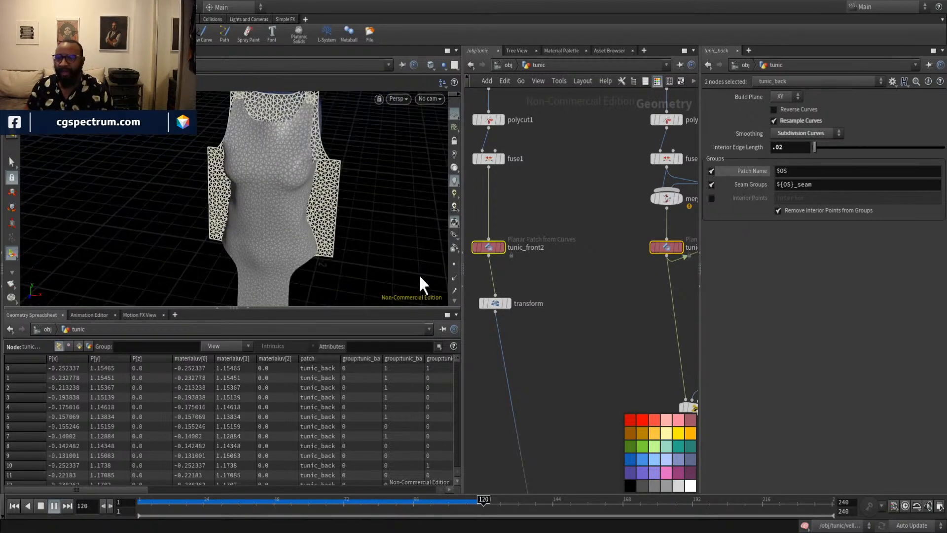
pyautogui.click(39, 505)
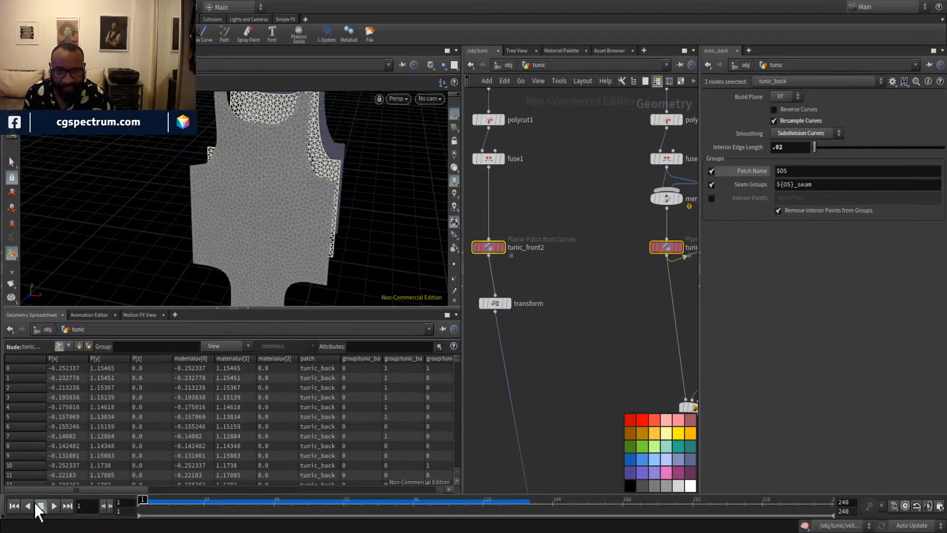
pyautogui.moveTo(287, 232); pyautogui.dragTo(306, 211)
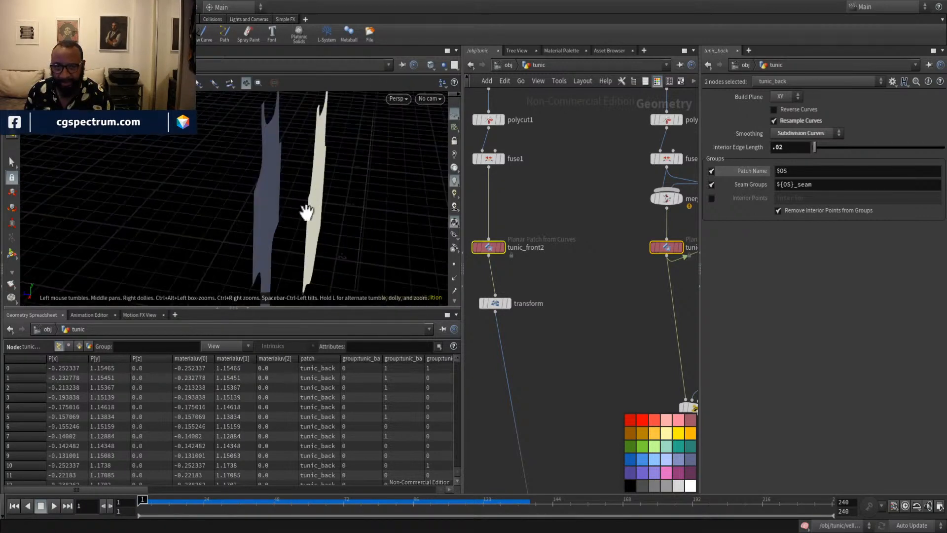
pyautogui.moveTo(502, 506); pyautogui.dragTo(466, 502)
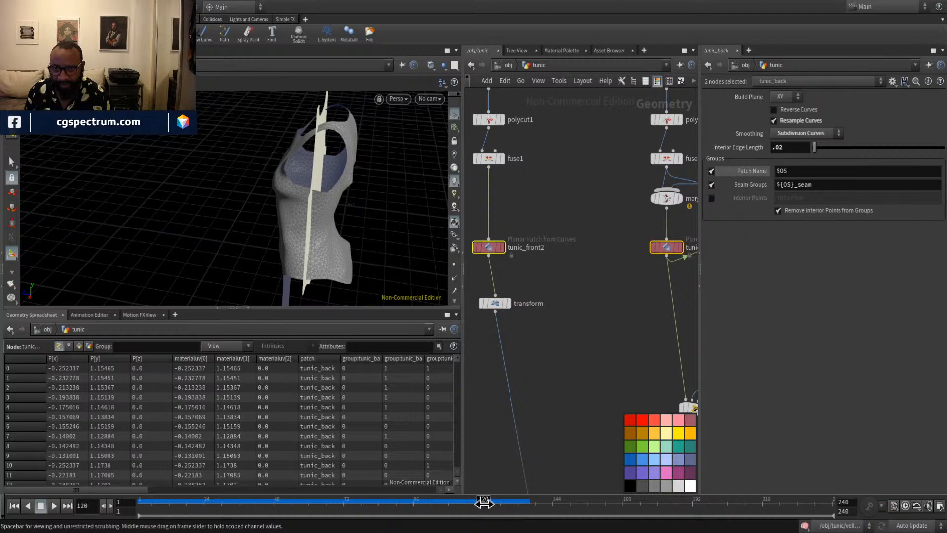
pyautogui.moveTo(349, 207); pyautogui.dragTo(355, 232)
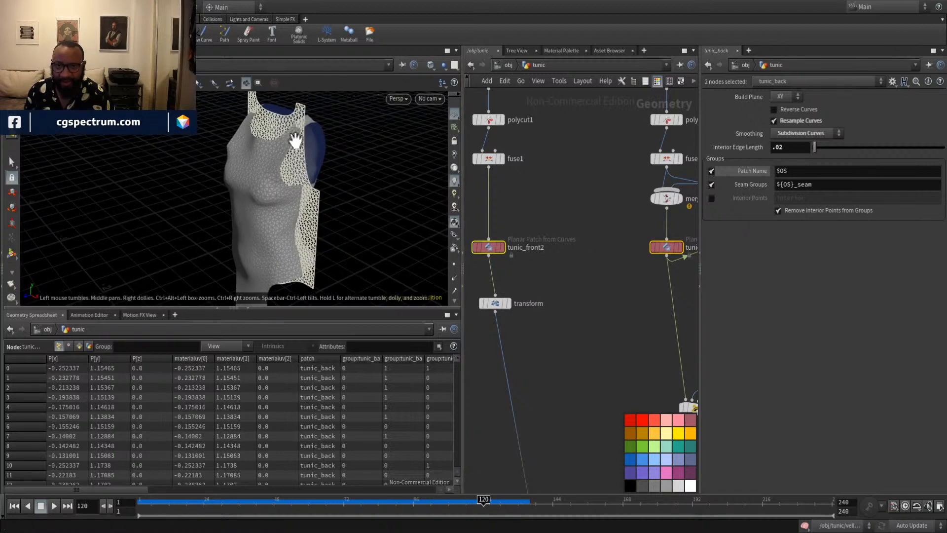
# Select vellumdrape1 to show the body with the tunic and examine the fit at the chest, waist, hem and back.
pyautogui.moveTo(289, 122); pyautogui.dragTo(271, 173, button='middle')
pyautogui.moveTo(630, 378); pyautogui.dragTo(643, 127, button='middle')
pyautogui.moveTo(618, 231); pyautogui.dragTo(615, 114, button='middle')
pyautogui.scroll(-1, 618, 138)
pyautogui.click(576, 272)
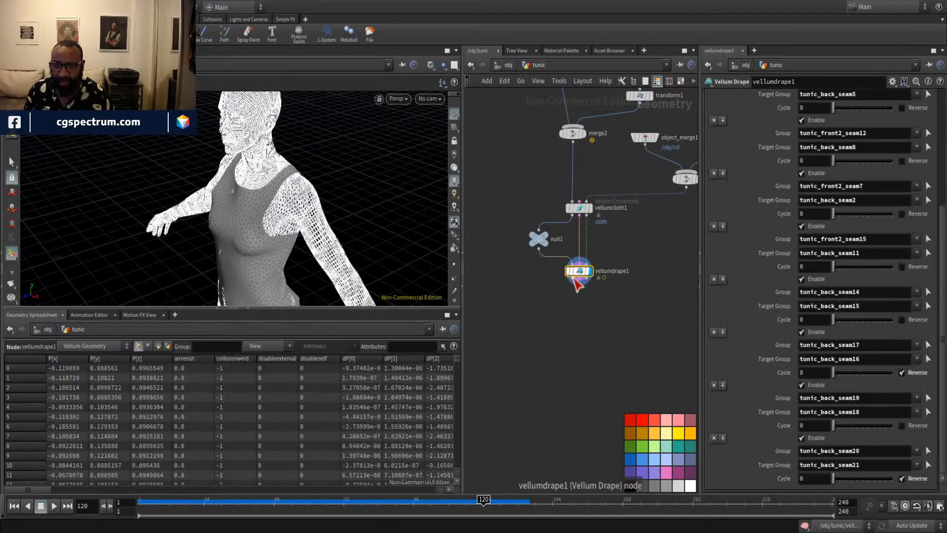
pyautogui.moveTo(269, 197); pyautogui.dragTo(244, 209)
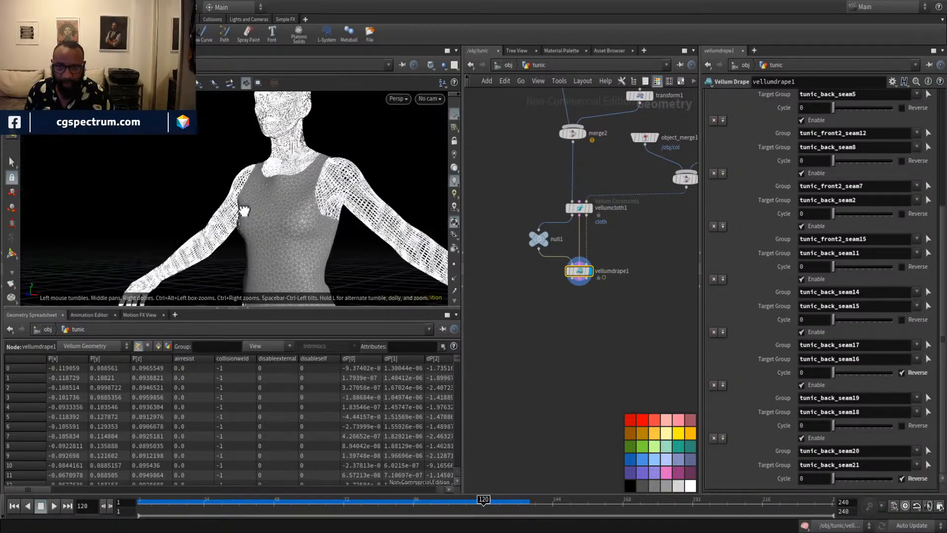
pyautogui.moveTo(323, 209); pyautogui.dragTo(312, 129, button='middle')
pyautogui.moveTo(303, 209); pyautogui.dragTo(303, 179)
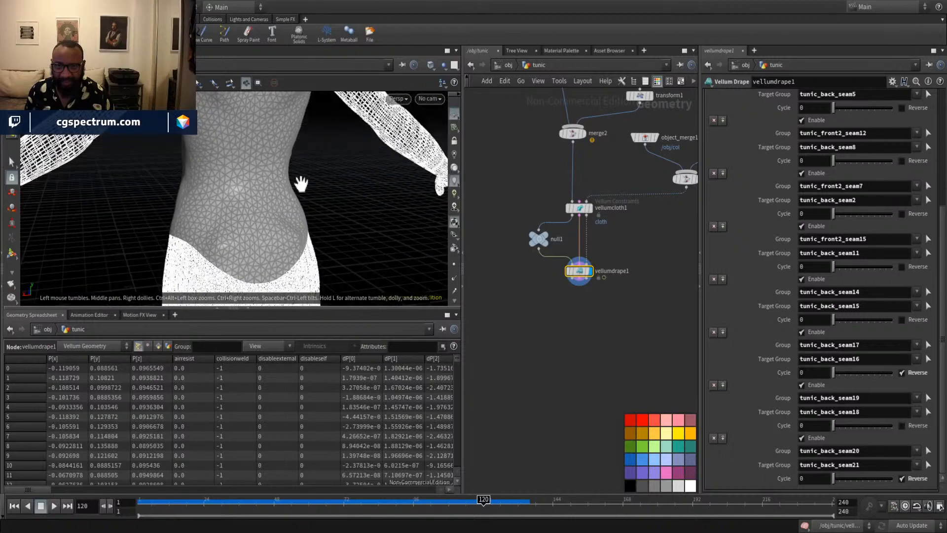
pyautogui.moveTo(302, 180); pyautogui.dragTo(148, 183, button='right')
pyautogui.moveTo(148, 182); pyautogui.dragTo(200, 175)
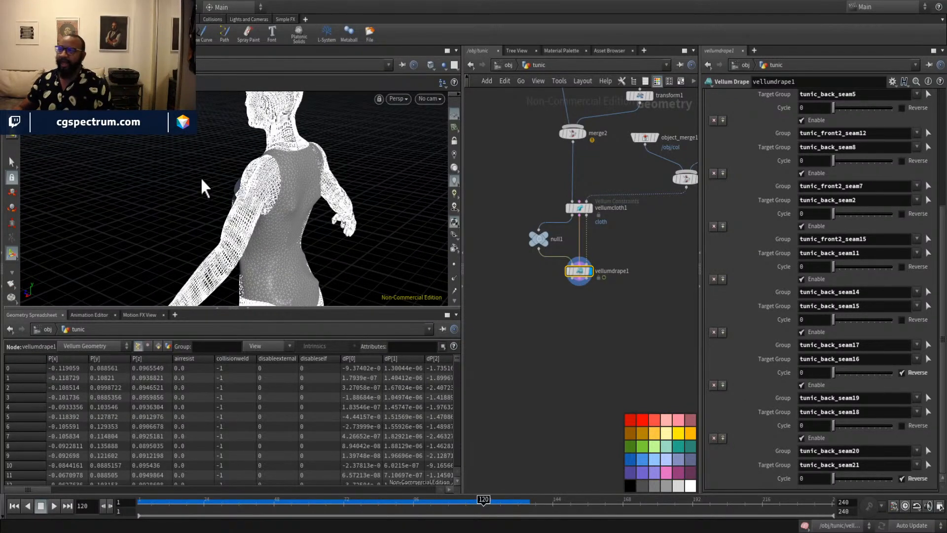
pyautogui.moveTo(202, 180); pyautogui.dragTo(291, 175)
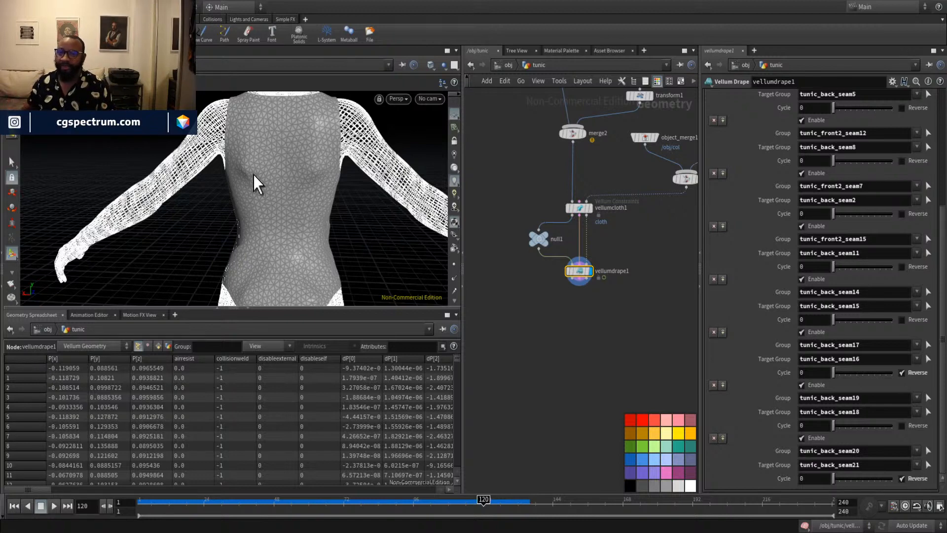
# Examine the tunic's back and side panels closely for bumps around the shoulder blades, darts and waist.
pyautogui.moveTo(283, 197); pyautogui.dragTo(316, 197, button='right')
pyautogui.moveTo(317, 196); pyautogui.dragTo(376, 212)
pyautogui.moveTo(583, 331); pyautogui.dragTo(599, 327, button='middle')
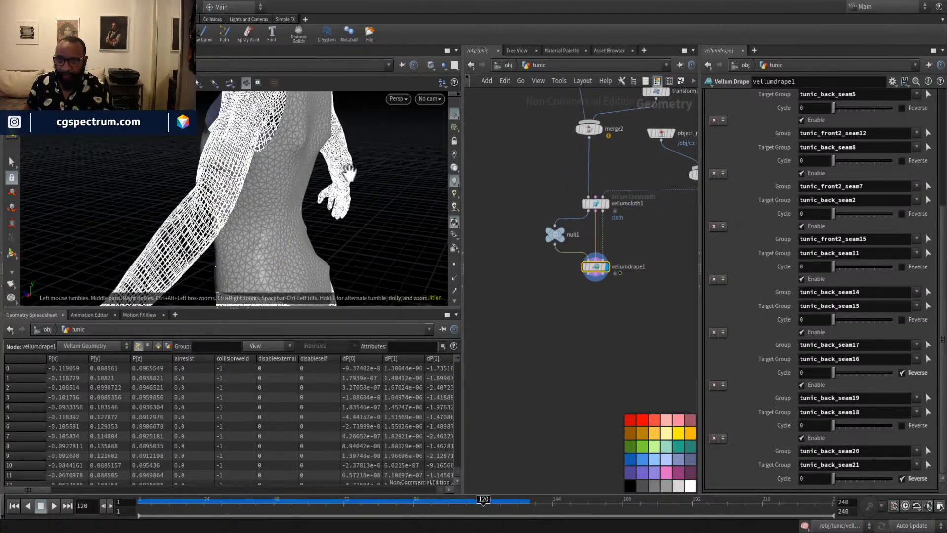
pyautogui.moveTo(291, 108); pyautogui.dragTo(253, 105)
pyautogui.moveTo(326, 192); pyautogui.dragTo(286, 218)
pyautogui.moveTo(286, 217); pyautogui.dragTo(282, 154, button='right')
pyautogui.moveTo(306, 190); pyautogui.dragTo(322, 178)
pyautogui.moveTo(309, 143); pyautogui.dragTo(291, 204, button='middle')
pyautogui.moveTo(291, 205); pyautogui.dragTo(302, 187)
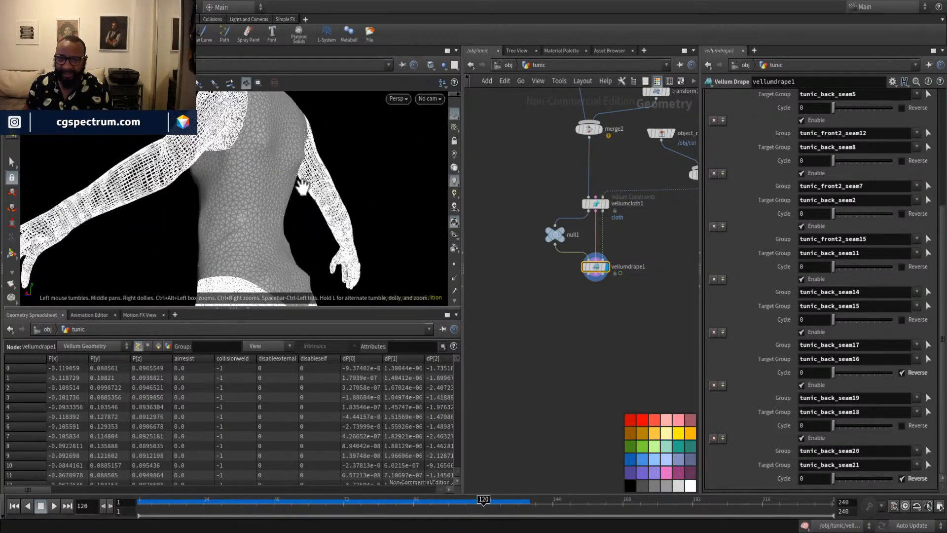
pyautogui.moveTo(267, 204); pyautogui.dragTo(312, 143)
pyautogui.moveTo(252, 252); pyautogui.dragTo(276, 188)
# Add a Vellum Post-Process node below vellumdrape1, wire all three drape outputs into it, and display it.
pyautogui.scroll(5, 590, 339)
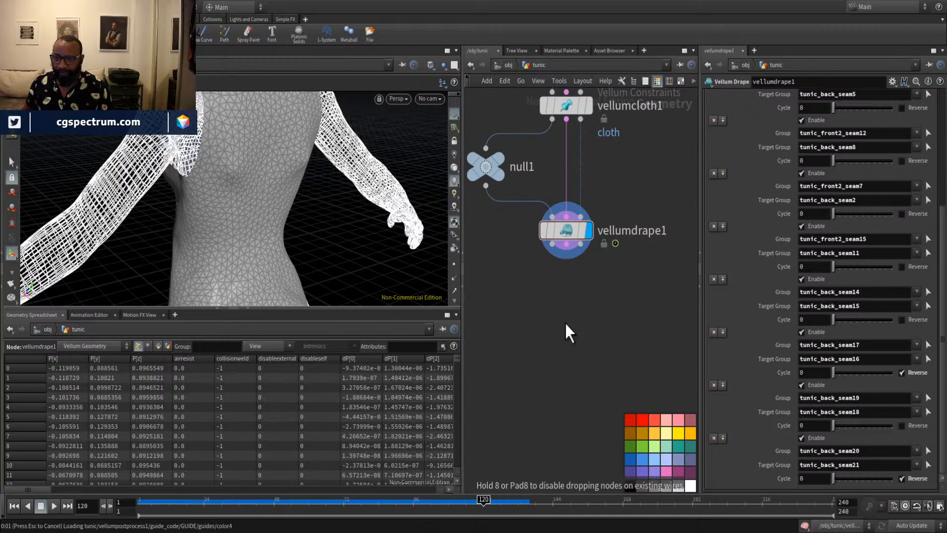
pyautogui.click(564, 322)
pyautogui.moveTo(565, 324); pyautogui.dragTo(565, 329)
pyautogui.keyDown('alt'); pyautogui.moveTo(329, 210); pyautogui.dragTo(377, 217); pyautogui.keyUp('alt')
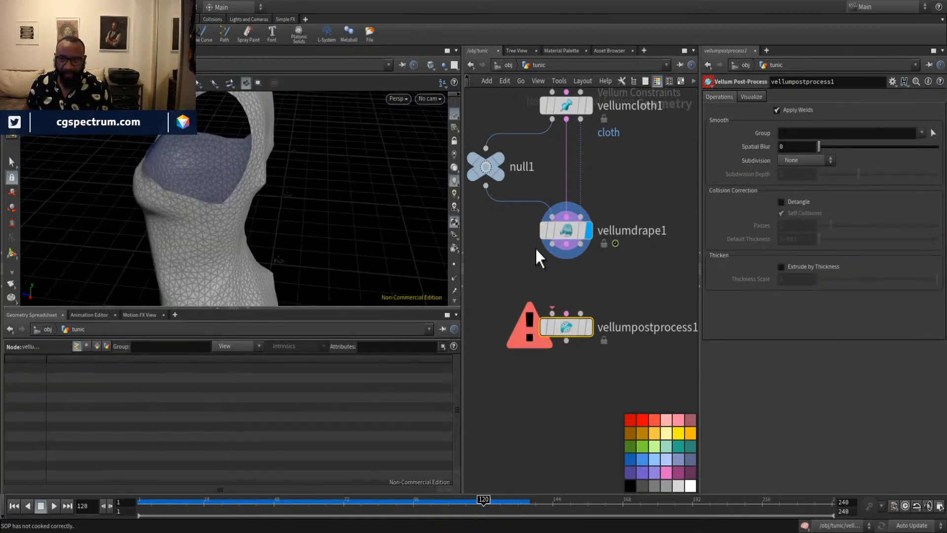
pyautogui.moveTo(553, 245); pyautogui.dragTo(580, 314)
pyautogui.keyDown('alt'); pyautogui.moveTo(316, 147); pyautogui.dragTo(221, 143); pyautogui.keyUp('alt')
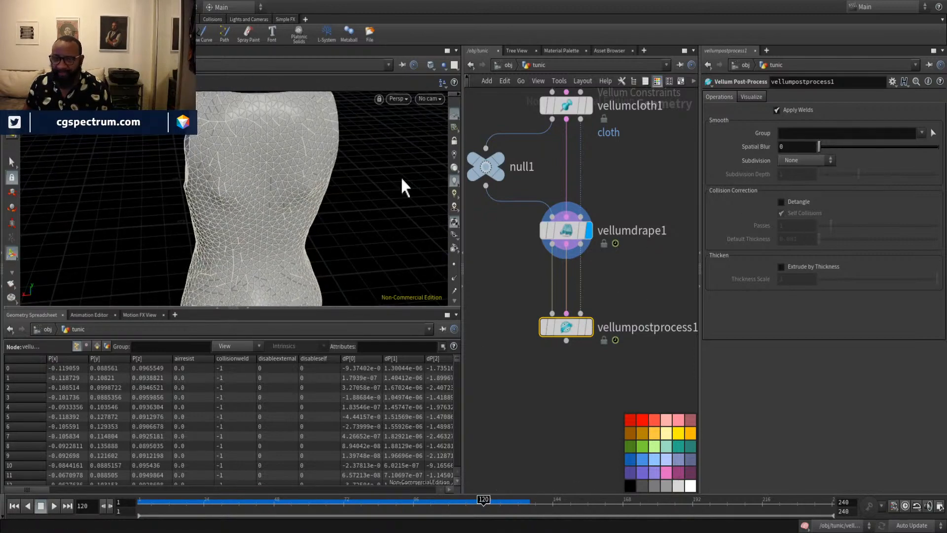
pyautogui.moveTo(401, 186); pyautogui.dragTo(507, 282)
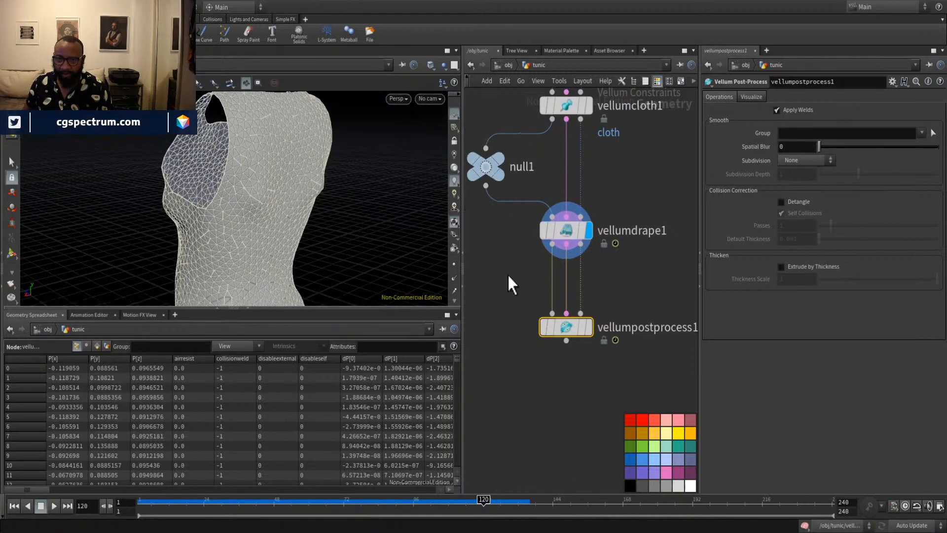
pyautogui.click(590, 327)
# Try a Spatial Blur of about 0.603 on vellumpostprocess1 and reset it to 0.
pyautogui.moveTo(820, 147); pyautogui.dragTo(890, 147)
pyautogui.moveTo(241, 217); pyautogui.dragTo(311, 217)
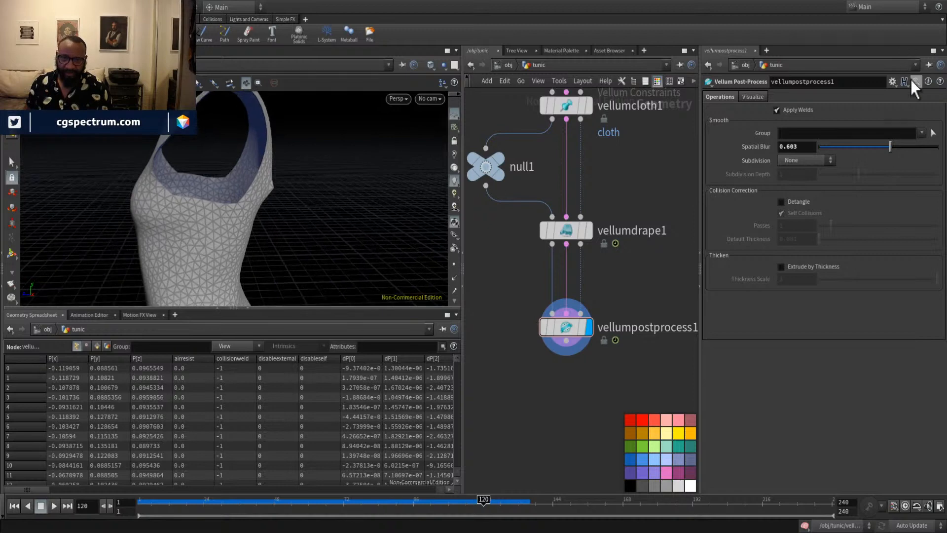
pyautogui.moveTo(859, 152); pyautogui.dragTo(739, 159)
# Inspect the post-processed mesh across the tunic's back for uneven spots near the armhole and dart ends.
pyautogui.keyDown('alt'); pyautogui.moveTo(315, 228); pyautogui.dragTo(235, 196); pyautogui.keyUp('alt')
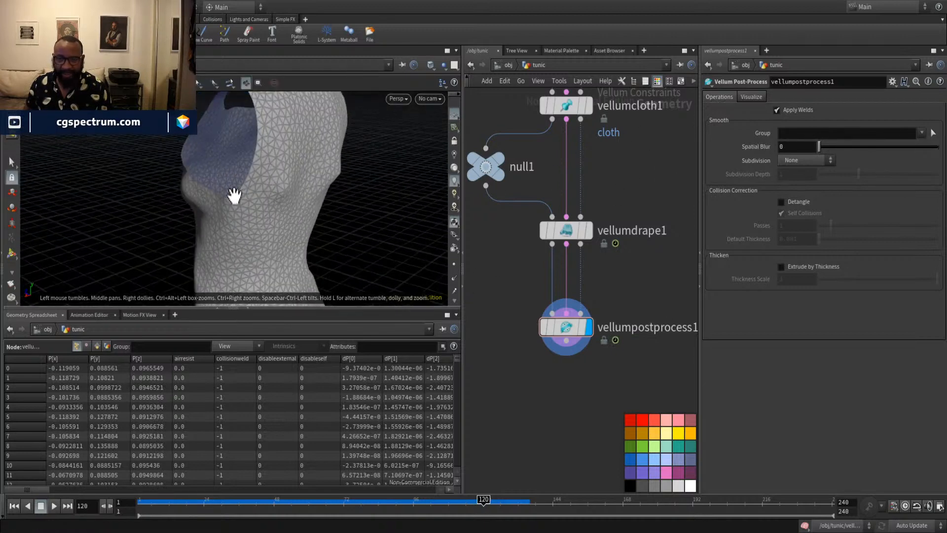
pyautogui.keyDown('alt'); pyautogui.moveTo(291, 181); pyautogui.dragTo(261, 140); pyautogui.keyUp('alt')
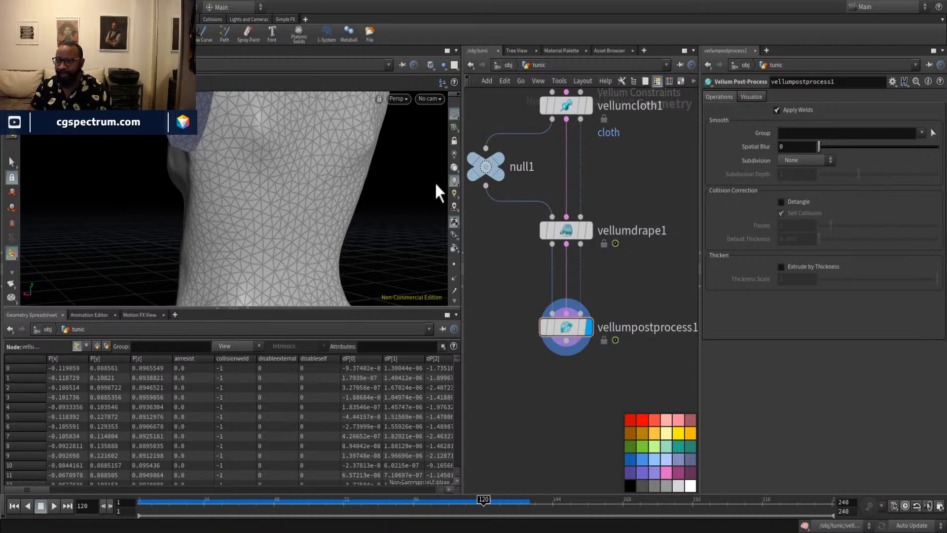
pyautogui.keyDown('alt'); pyautogui.moveTo(438, 193); pyautogui.dragTo(371, 208); pyautogui.keyUp('alt')
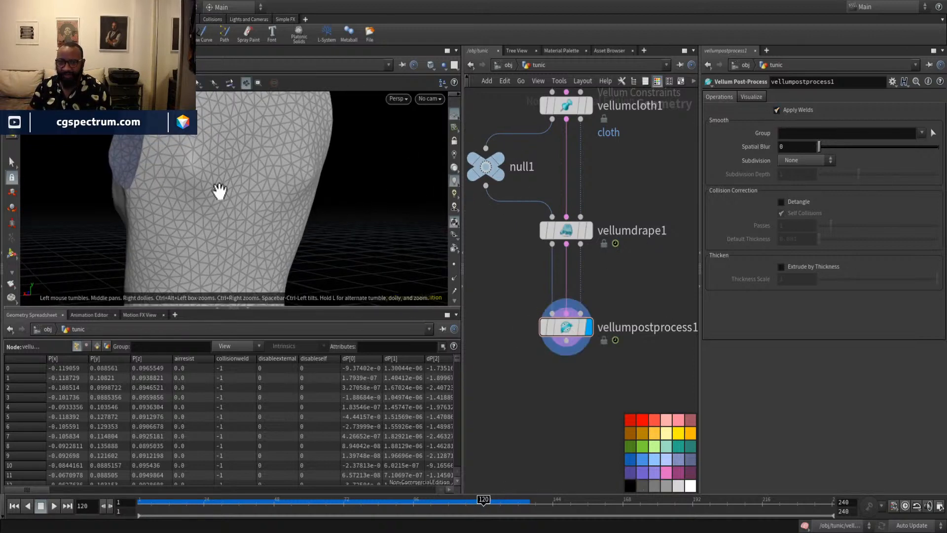
pyautogui.keyDown('alt'); pyautogui.moveTo(219, 191); pyautogui.dragTo(226, 122); pyautogui.keyUp('alt')
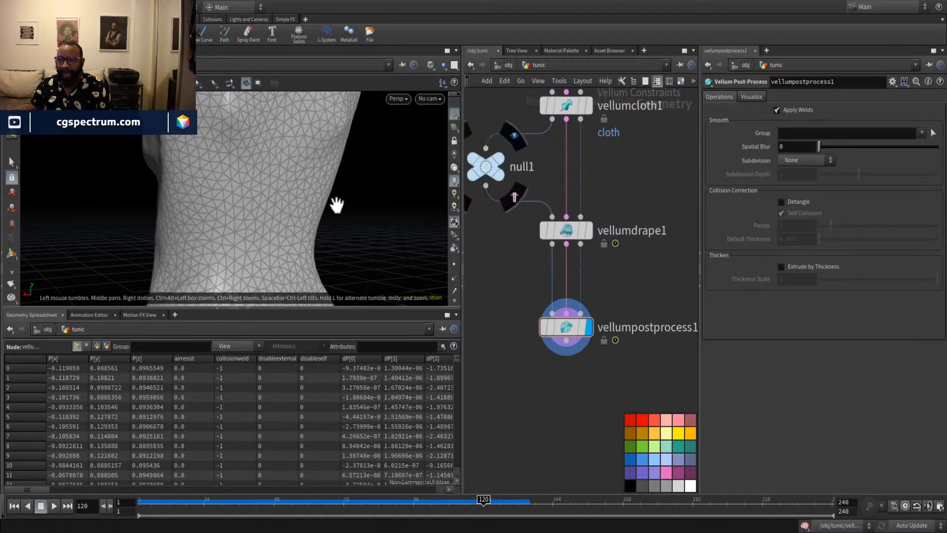
pyautogui.keyDown('alt'); pyautogui.moveTo(332, 205); pyautogui.dragTo(249, 211); pyautogui.keyUp('alt')
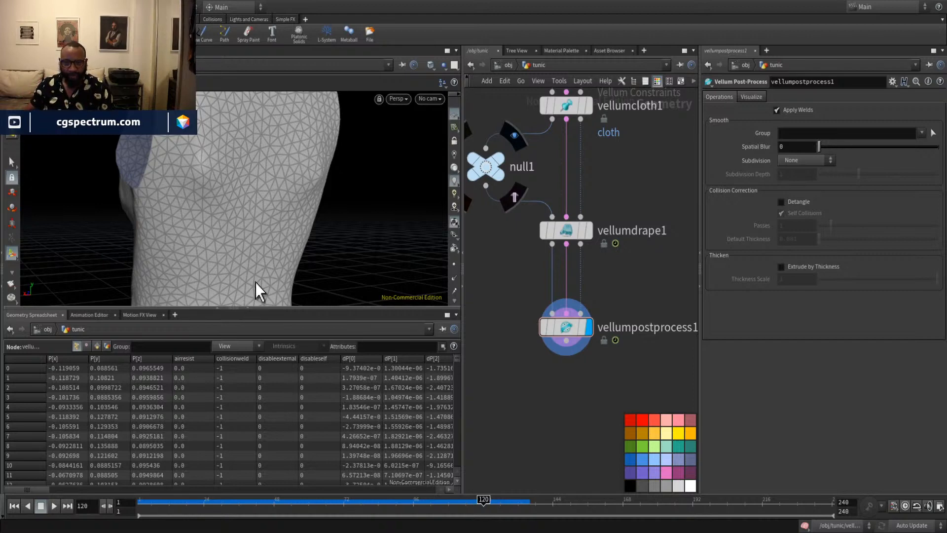
pyautogui.keyDown('alt'); pyautogui.moveTo(257, 291); pyautogui.dragTo(239, 192); pyautogui.keyUp('alt')
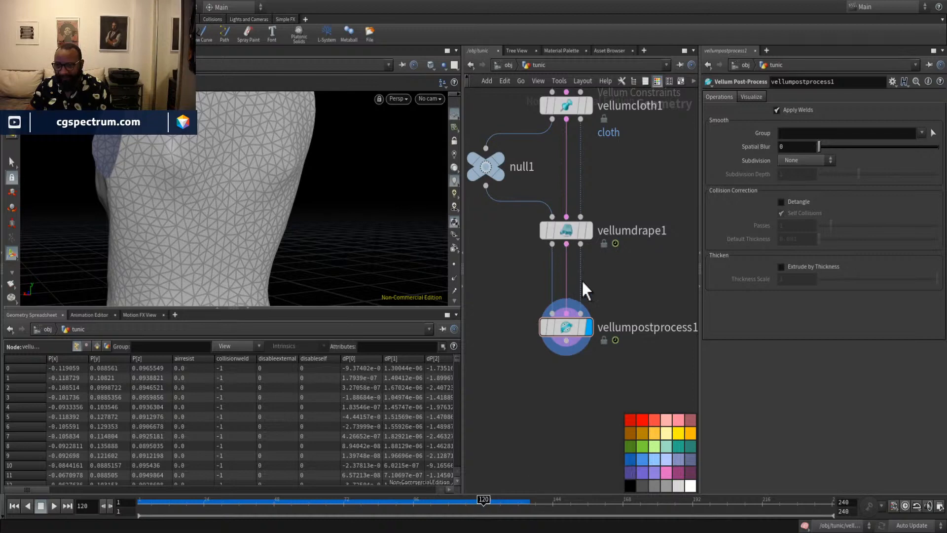
# Add a Sculpt node below vellumpostprocess1, connect it to the post-process output, and display it.
pyautogui.moveTo(572, 336); pyautogui.dragTo(570, 313)
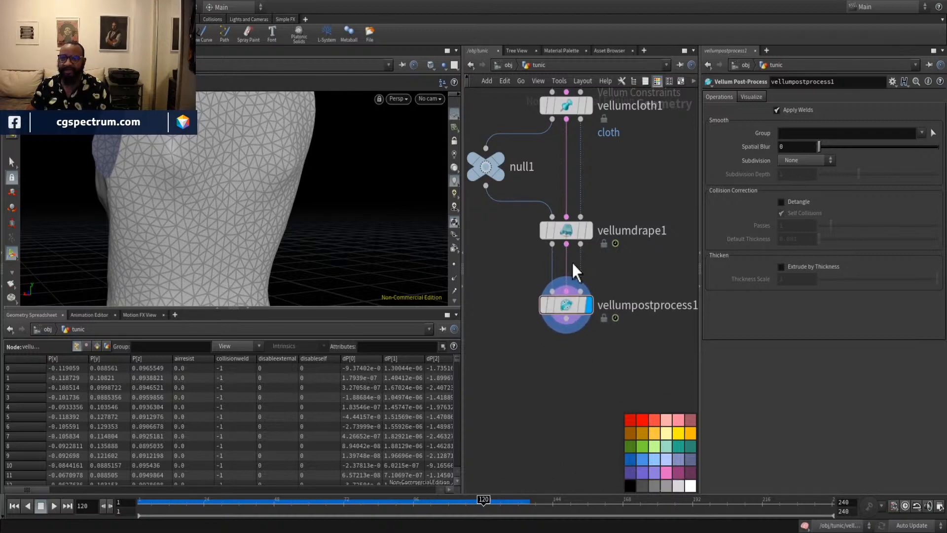
pyautogui.press('Tab')
pyautogui.click(560, 394)
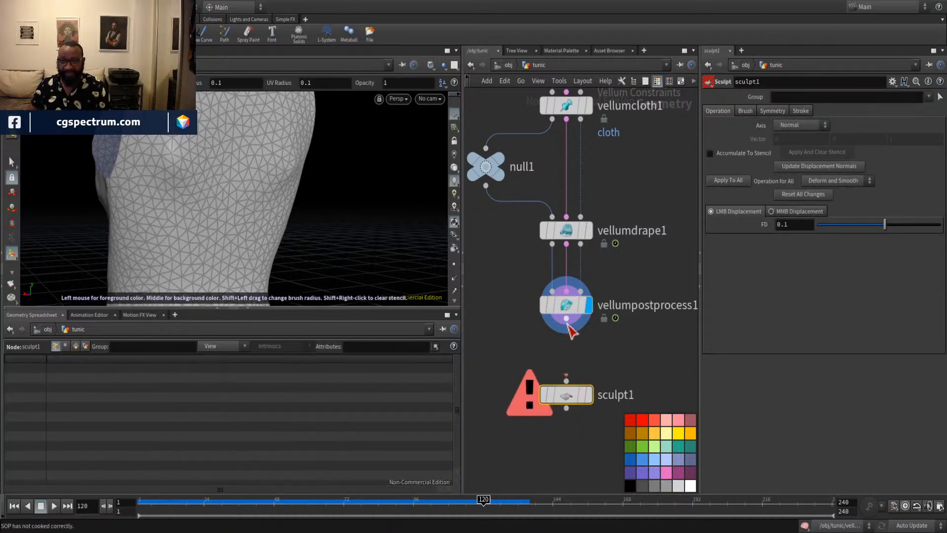
pyautogui.moveTo(567, 320); pyautogui.dragTo(566, 381)
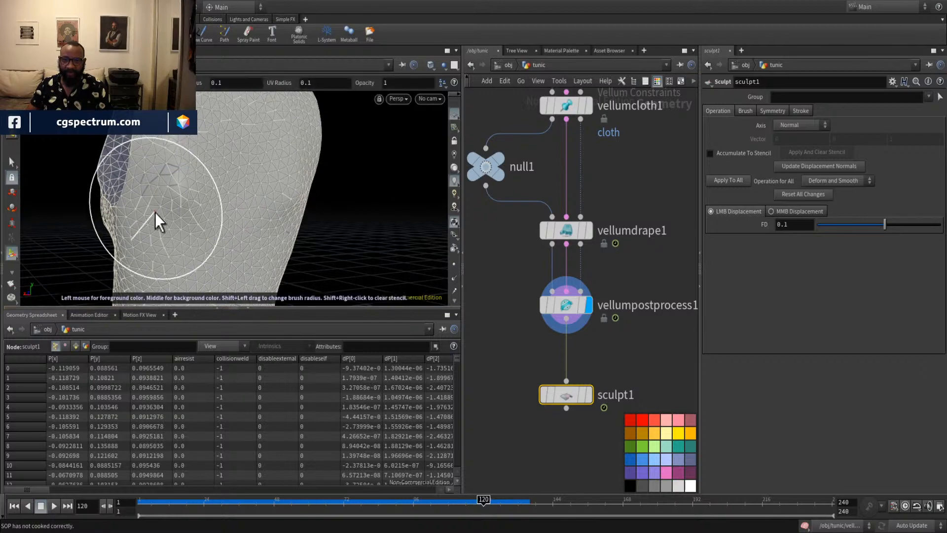
pyautogui.press('Escape')
pyautogui.moveTo(433, 228)
pyautogui.mouseDown()
pyautogui.moveTo(383, 245)
pyautogui.moveTo(243, 126)
pyautogui.mouseUp()
pyautogui.click(587, 394)
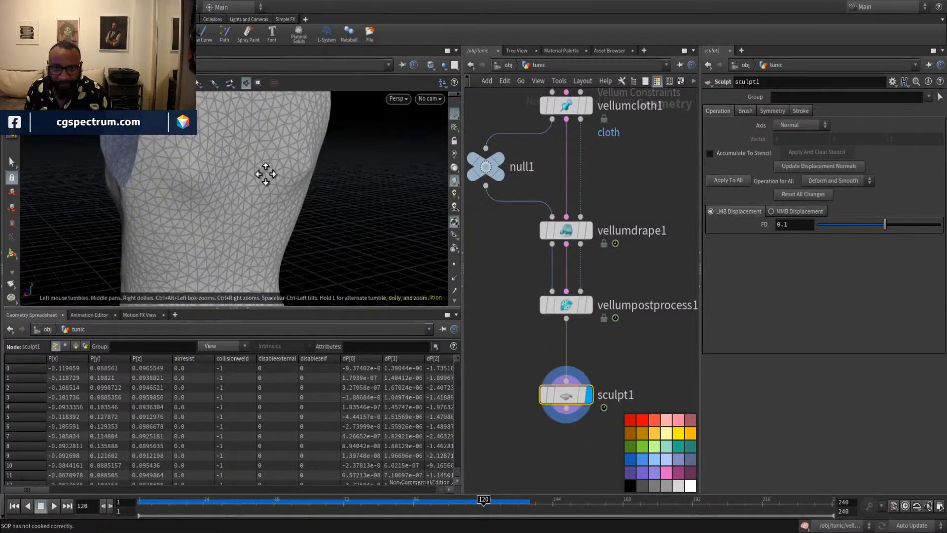
# Set sculpt1's LMB Displacement to 0.001 and shrink the brush radius to about 0.03 over the tunic's back.
pyautogui.moveTo(266, 174)
pyautogui.mouseDown()
pyautogui.moveTo(239, 209)
pyautogui.moveTo(185, 194)
pyautogui.mouseUp()
pyautogui.press('Return')
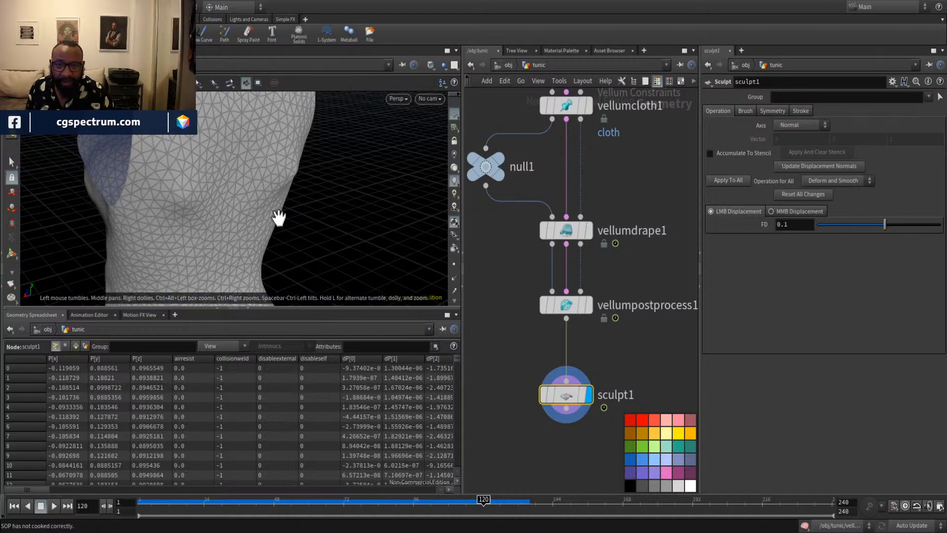
pyautogui.keyDown('alt'); pyautogui.moveTo(277, 217); pyautogui.dragTo(324, 207); pyautogui.keyUp('alt')
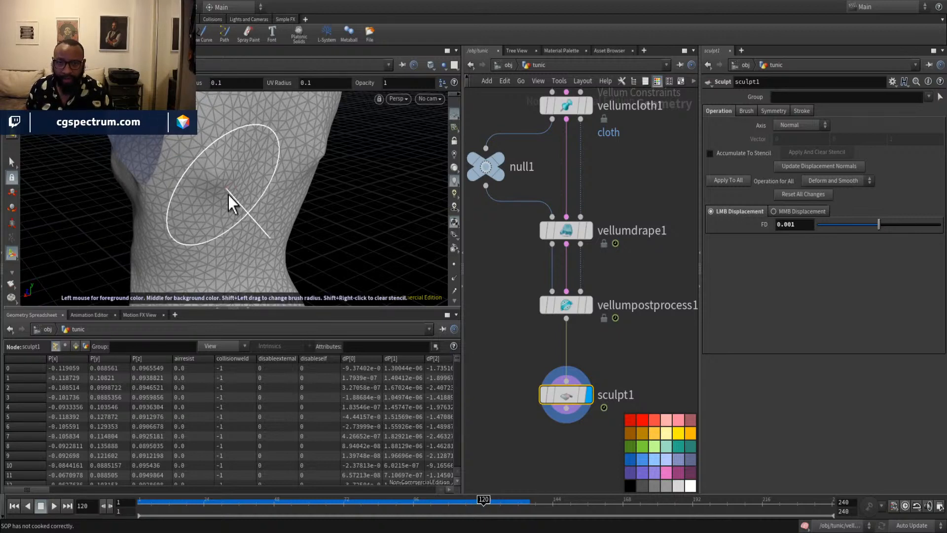
pyautogui.scroll(-4, 228, 194)
pyautogui.scroll(-5, 239, 198)
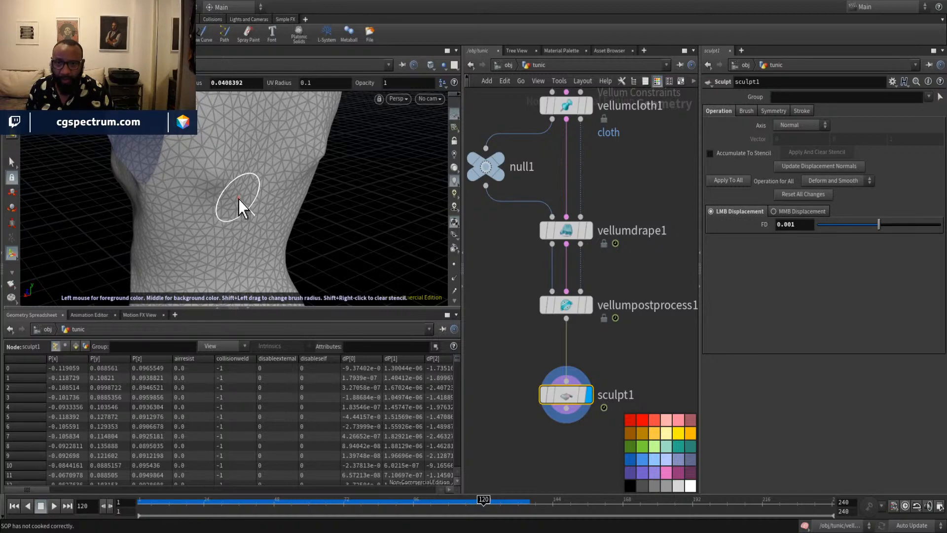
pyautogui.keyDown('alt'); pyautogui.moveTo(271, 207); pyautogui.dragTo(243, 173); pyautogui.keyUp('alt')
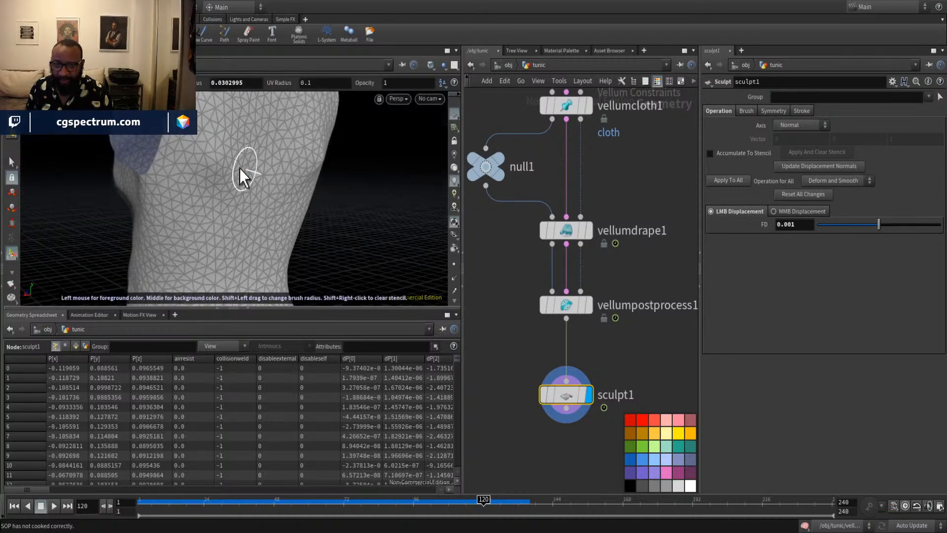
# Set sculpt1's operation to Smooth Points and smooth the bumps across the tunic's back and around its lower hem.
pyautogui.press('shift')
pyautogui.keyDown('alt'); pyautogui.moveTo(369, 233); pyautogui.dragTo(232, 148); pyautogui.keyUp('alt')
pyautogui.keyDown('alt'); pyautogui.moveTo(313, 186); pyautogui.dragTo(359, 269); pyautogui.keyUp('alt')
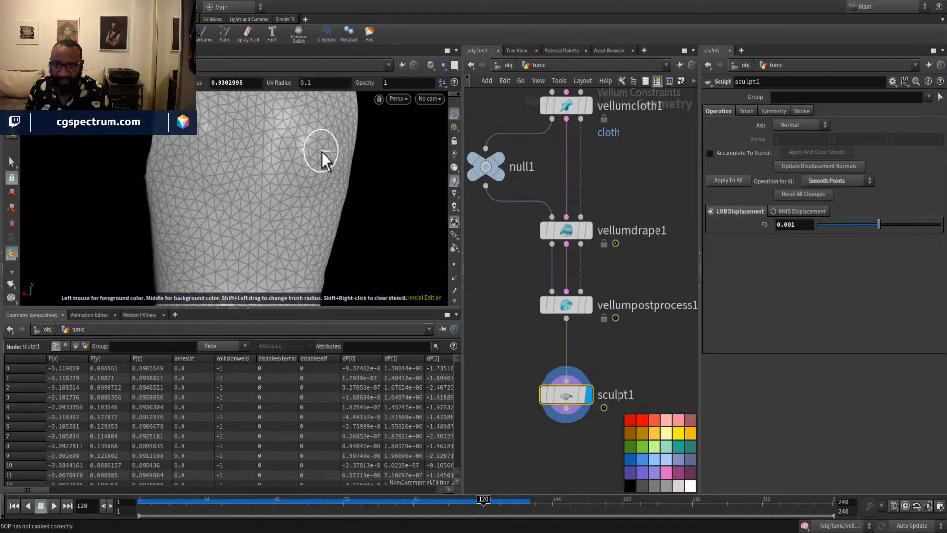
pyautogui.press('Escape')
pyautogui.moveTo(375, 195)
pyautogui.mouseDown()
pyautogui.moveTo(377, 169)
pyautogui.moveTo(334, 186)
pyautogui.moveTo(377, 236)
pyautogui.moveTo(378, 207)
pyautogui.moveTo(275, 236)
pyautogui.moveTo(355, 189)
pyautogui.moveTo(338, 205)
pyautogui.mouseUp()
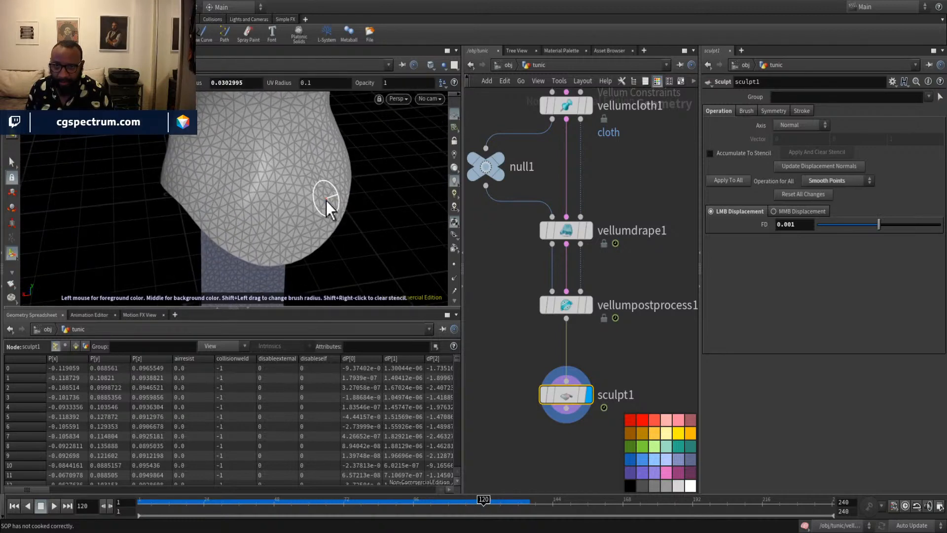
pyautogui.press('Escape')
pyautogui.moveTo(260, 186)
pyautogui.mouseDown()
pyautogui.moveTo(226, 201)
pyautogui.moveTo(254, 143)
pyautogui.moveTo(263, 172)
pyautogui.moveTo(255, 203)
pyautogui.moveTo(323, 218)
pyautogui.mouseUp()
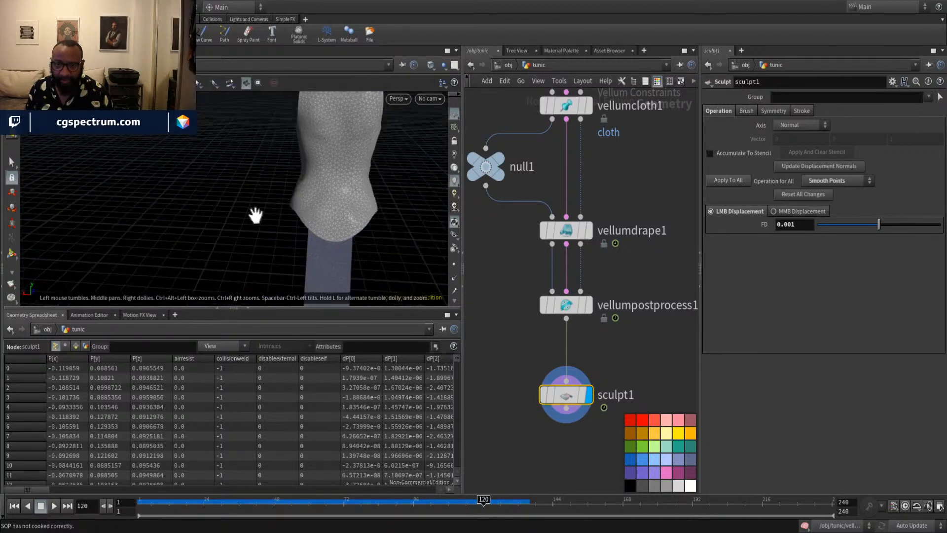
pyautogui.moveTo(256, 214)
pyautogui.mouseDown(button='right')
pyautogui.moveTo(443, 251)
pyautogui.moveTo(57, 212)
pyautogui.moveTo(267, 247)
pyautogui.mouseUp(button='right')
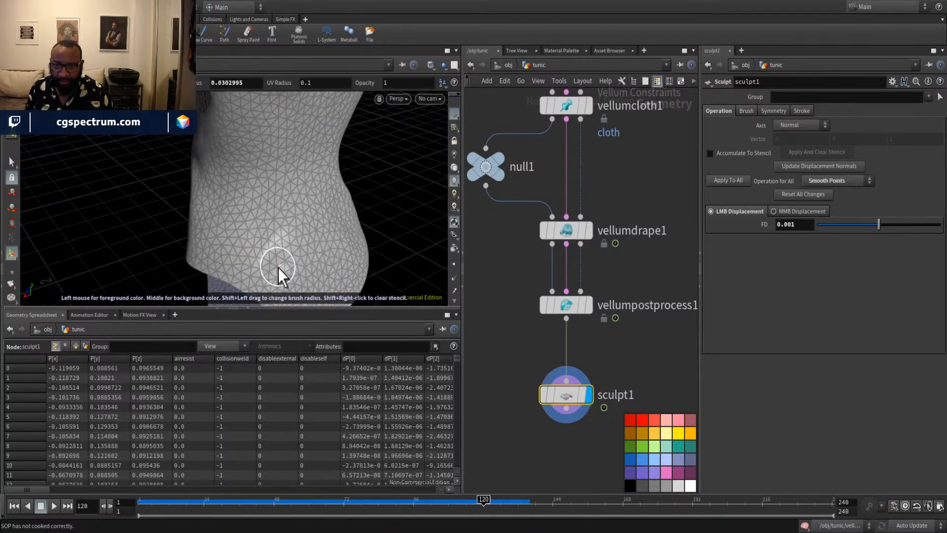
pyautogui.press('space')
pyautogui.moveTo(406, 196)
pyautogui.mouseDown()
pyautogui.moveTo(393, 212)
pyautogui.moveTo(330, 200)
pyautogui.mouseUp()
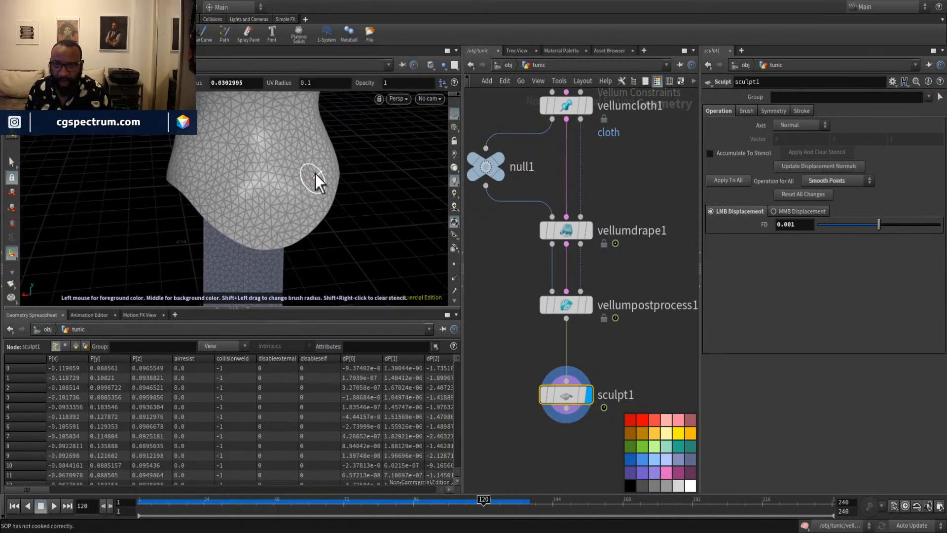
pyautogui.press('space')
pyautogui.moveTo(400, 197)
pyautogui.mouseDown()
pyautogui.moveTo(324, 168)
pyautogui.moveTo(332, 222)
pyautogui.moveTo(334, 205)
pyautogui.moveTo(354, 249)
pyautogui.moveTo(275, 195)
pyautogui.moveTo(301, 212)
pyautogui.mouseUp()
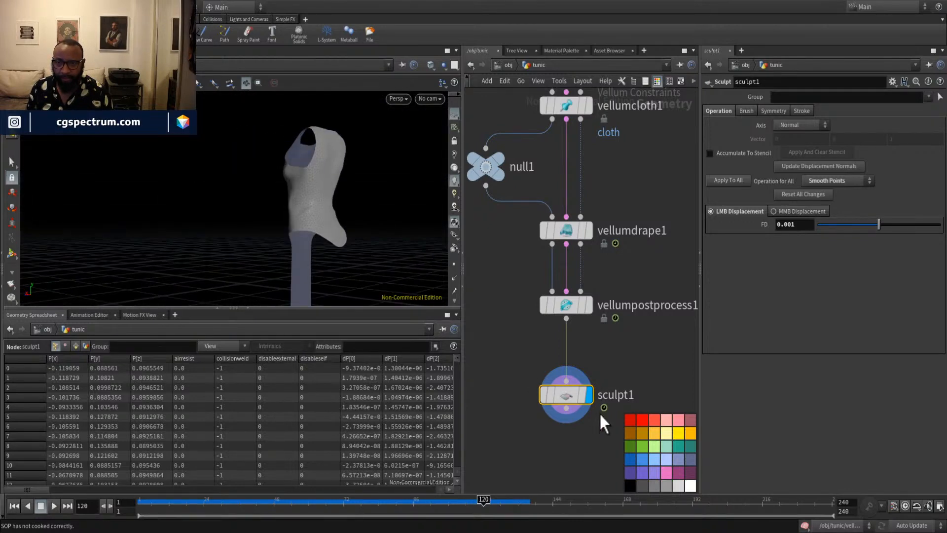
# Compare the tunic with sculpt1 bypassed and active, and move sculpt1 closer to vellumpostprocess1.
pyautogui.moveTo(563, 393)
pyautogui.click(538, 363)
pyautogui.click(539, 363)
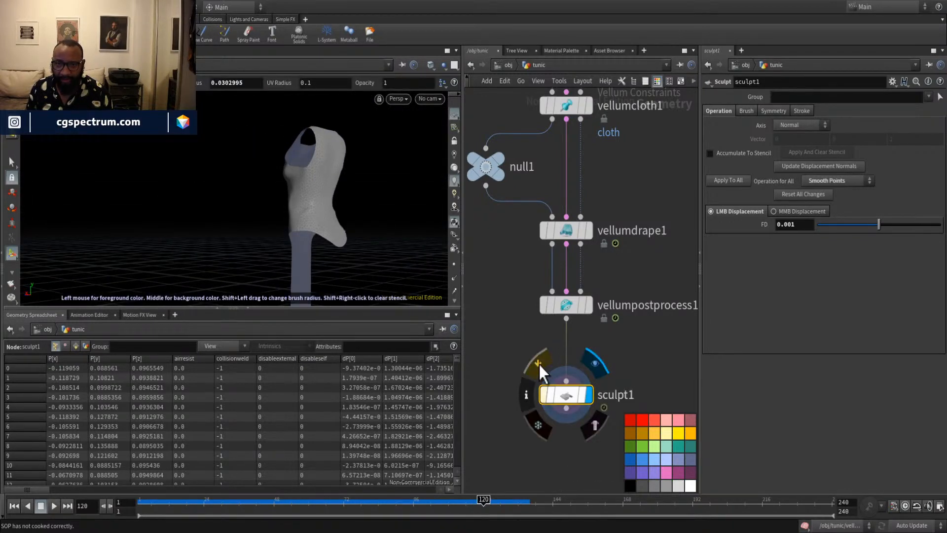
pyautogui.click(539, 363)
pyautogui.click(539, 363)
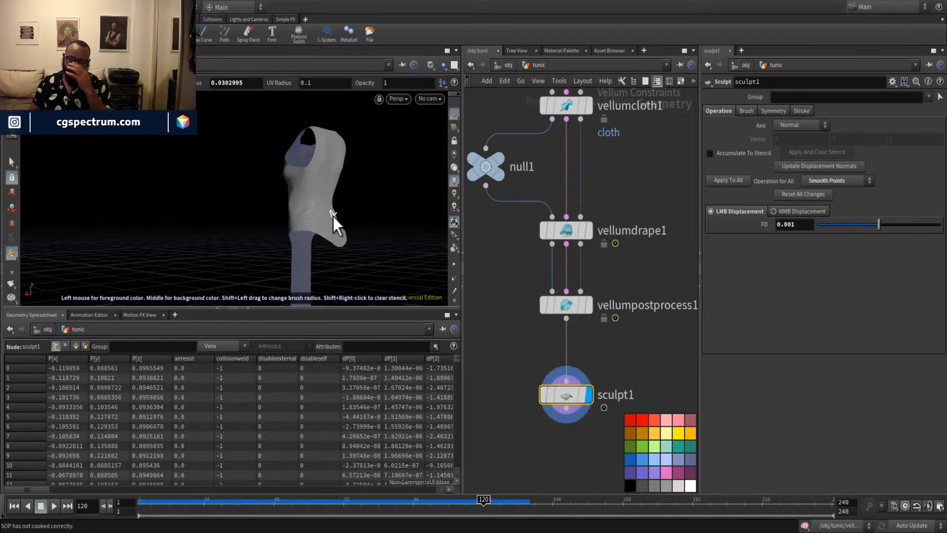
pyautogui.moveTo(572, 397); pyautogui.dragTo(571, 378)
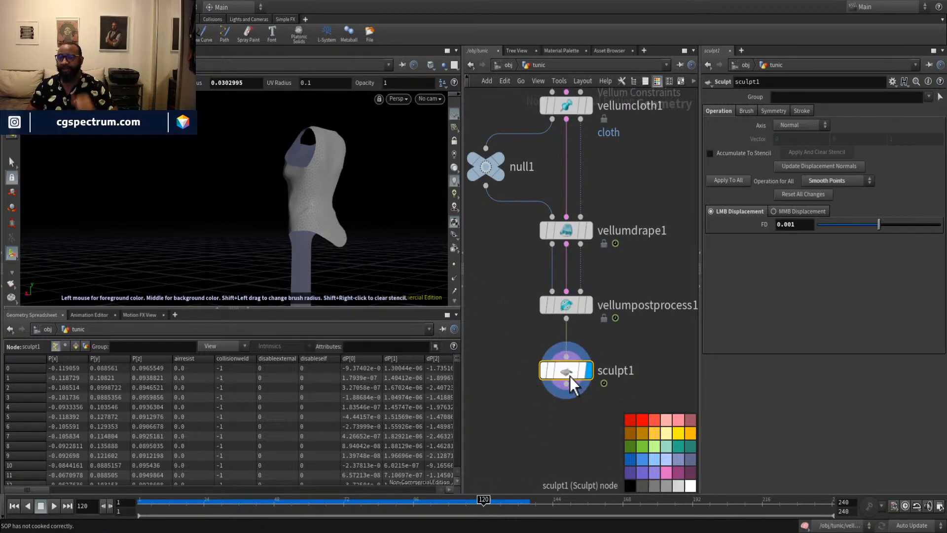
# Examine the sculpted tunic from the front and side, and review the node network leading to sculpt1.
pyautogui.moveTo(334, 173)
pyautogui.keyDown('alt'); pyautogui.mouseDown()
pyautogui.moveTo(284, 203)
pyautogui.moveTo(393, 235)
pyautogui.moveTo(415, 281)
pyautogui.moveTo(271, 256)
pyautogui.moveTo(275, 275)
pyautogui.moveTo(282, 220)
pyautogui.moveTo(306, 197)
pyautogui.moveTo(362, 197)
pyautogui.moveTo(309, 211)
pyautogui.moveTo(269, 245)
pyautogui.moveTo(255, 205)
pyautogui.moveTo(335, 217)
pyautogui.mouseUp(); pyautogui.keyUp('alt')
pyautogui.scroll(-4, 634, 269)
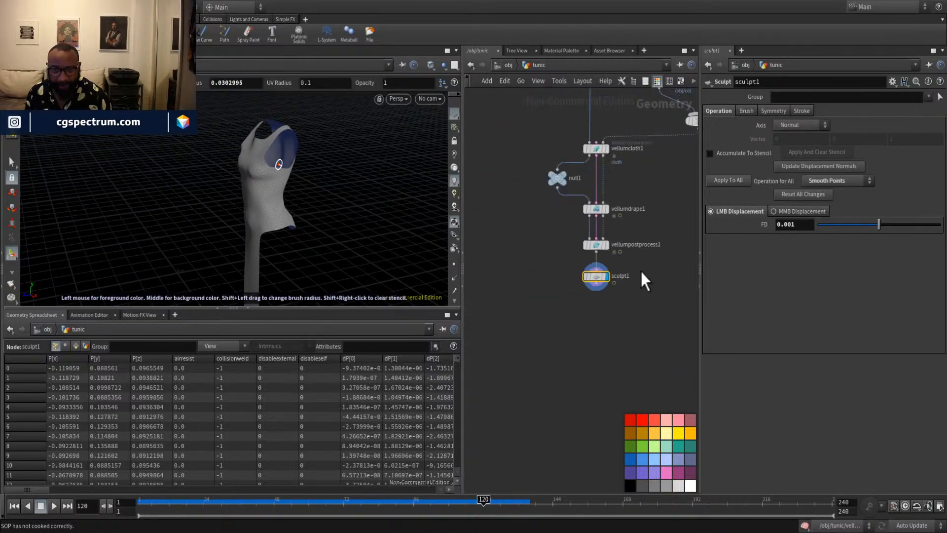
pyautogui.scroll(-5, 641, 272)
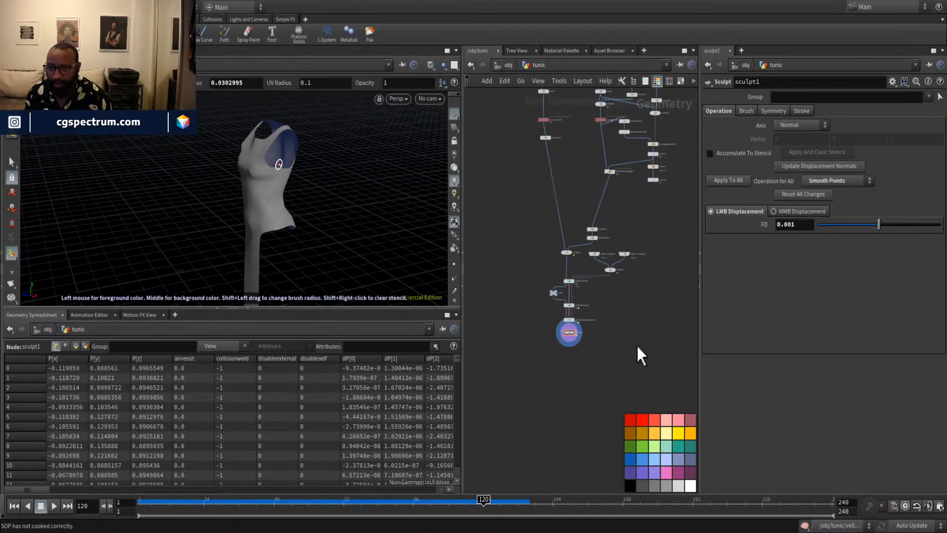
pyautogui.scroll(6, 563, 335)
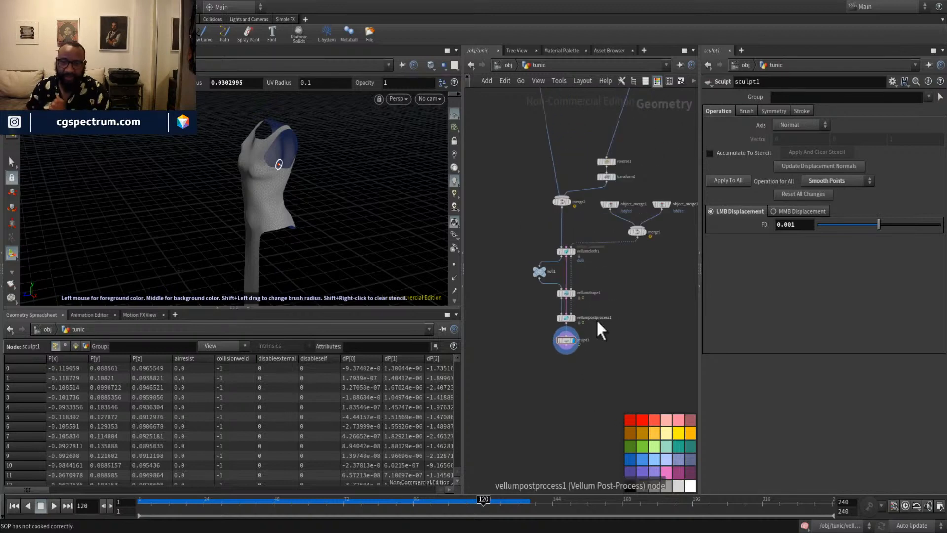
pyautogui.keyDown('alt'); pyautogui.moveTo(295, 215); pyautogui.dragTo(395, 232); pyautogui.keyUp('alt')
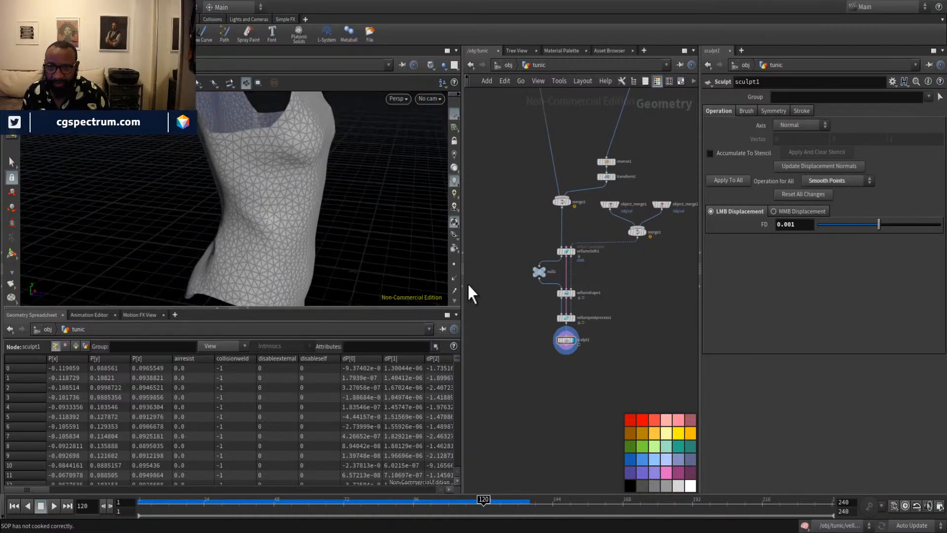
pyautogui.press('Return')
pyautogui.scroll(5, 593, 344)
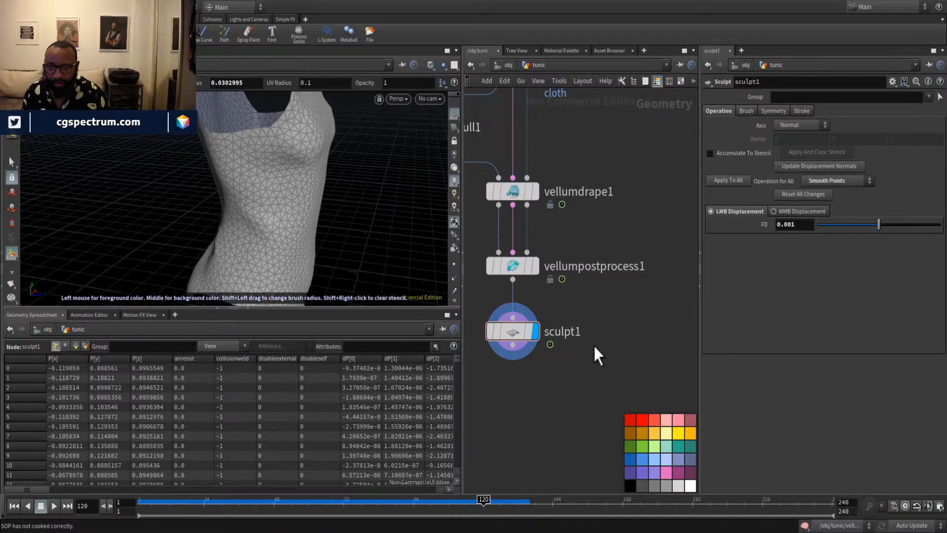
pyautogui.moveTo(306, 167)
pyautogui.keyDown('alt'); pyautogui.mouseDown()
pyautogui.moveTo(381, 229)
pyautogui.moveTo(361, 220)
pyautogui.moveTo(377, 222)
pyautogui.mouseUp(); pyautogui.keyUp('alt')
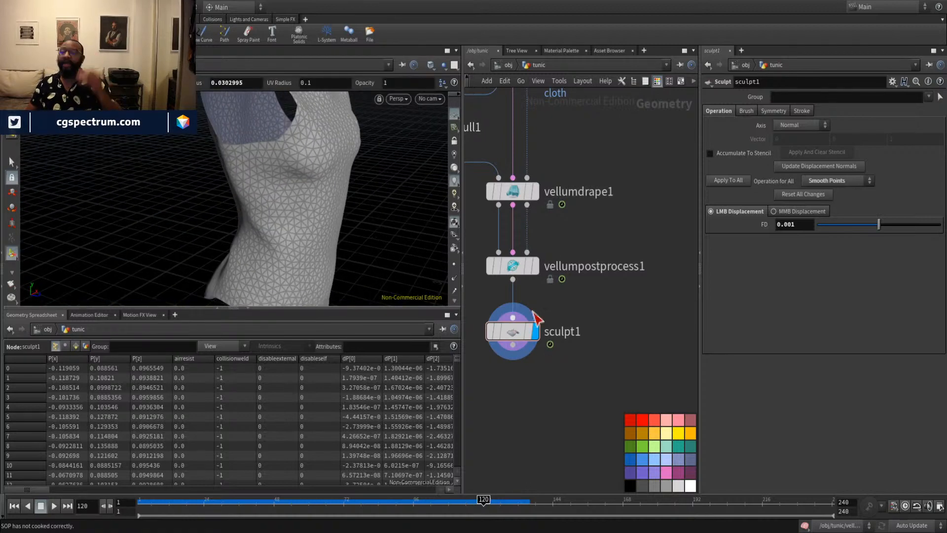
# Add a Clean node below sculpt1 and connect sculpt1's output to it.
pyautogui.moveTo(552, 402)
pyautogui.mouseDown(button='middle')
pyautogui.moveTo(651, 321)
pyautogui.moveTo(599, 342)
pyautogui.moveTo(605, 334)
pyautogui.moveTo(589, 351)
pyautogui.mouseUp(button='middle')
pyautogui.scroll(-2, 597, 380)
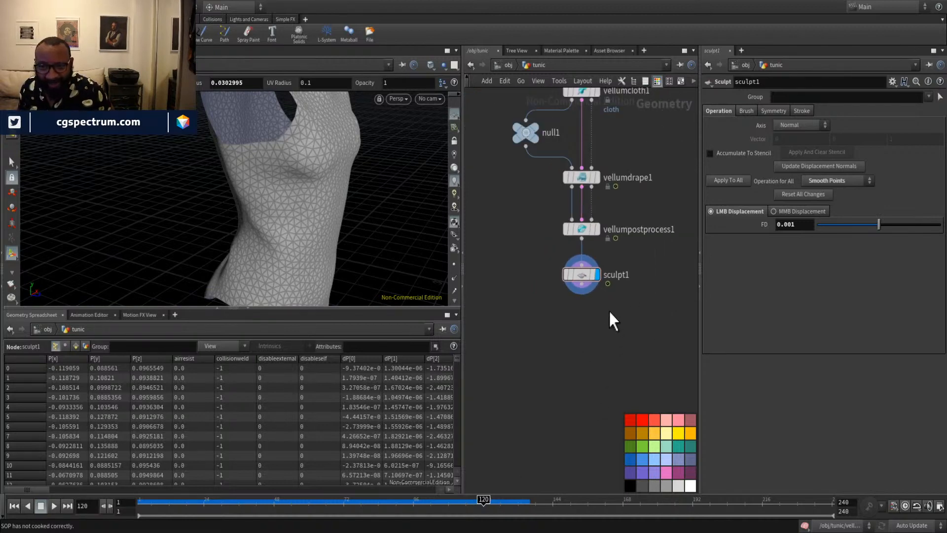
pyautogui.scroll(-2, 591, 325)
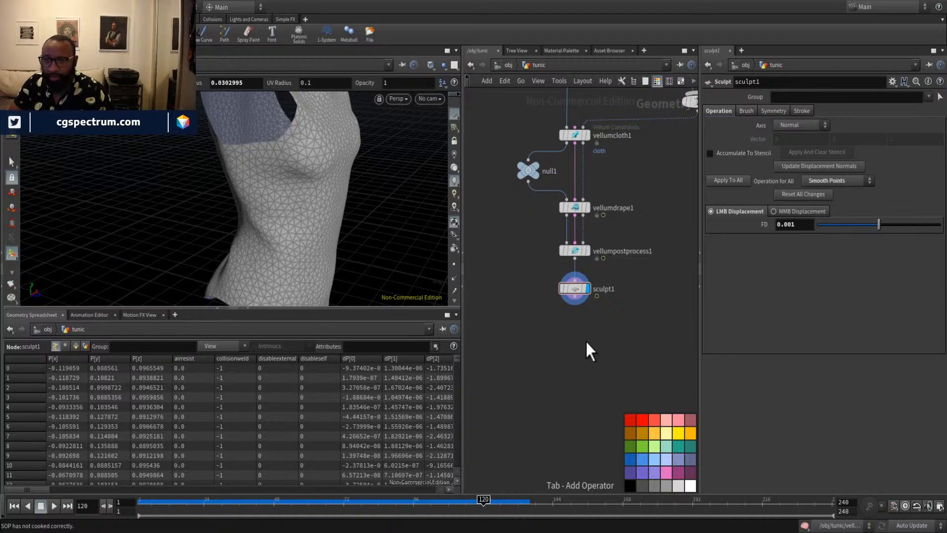
pyautogui.press('Tab')
pyautogui.write('clean')
pyautogui.press('Return')
pyautogui.click(586, 340)
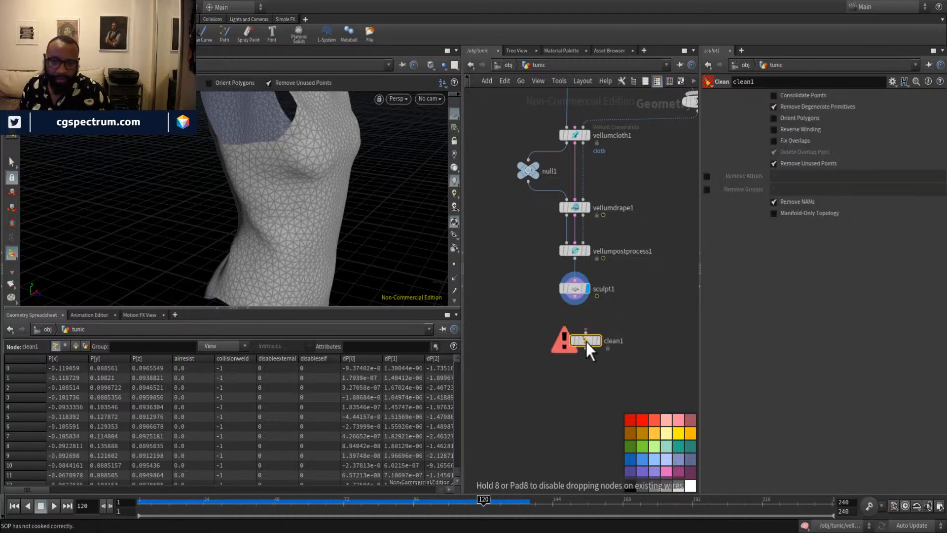
pyautogui.moveTo(575, 303); pyautogui.dragTo(582, 336)
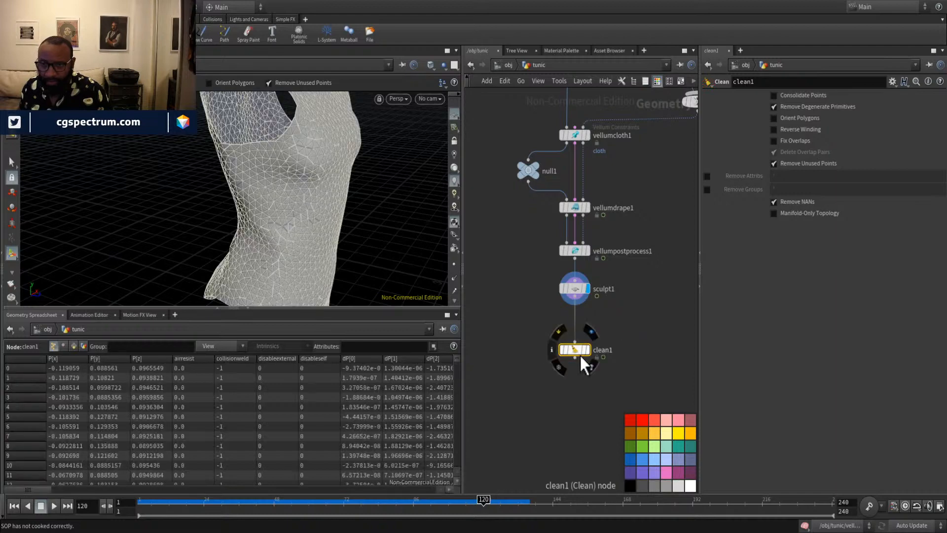
# Enable Remove Attribs on clean1 with the pattern "* ^uv ^" and check sculpt1's detail attributes for another one to keep.
pyautogui.click(707, 176)
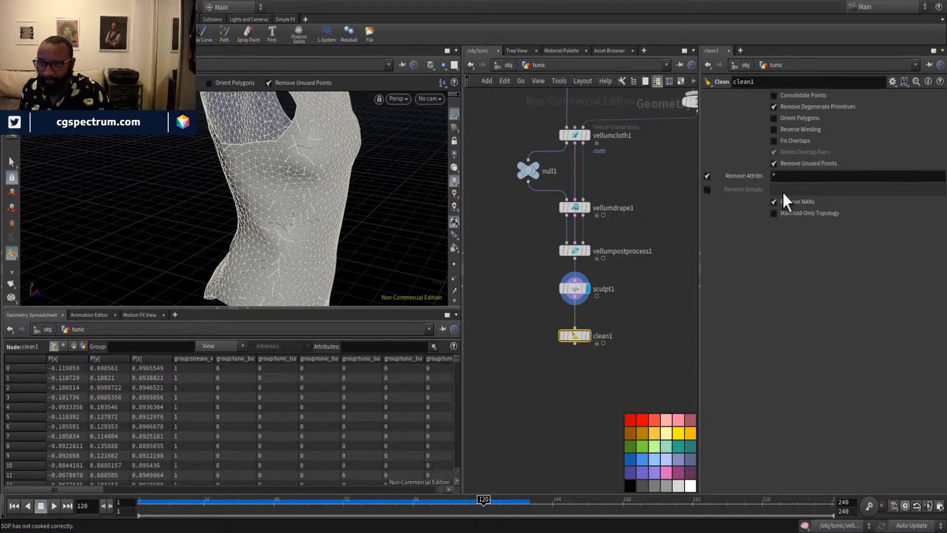
pyautogui.click(814, 180)
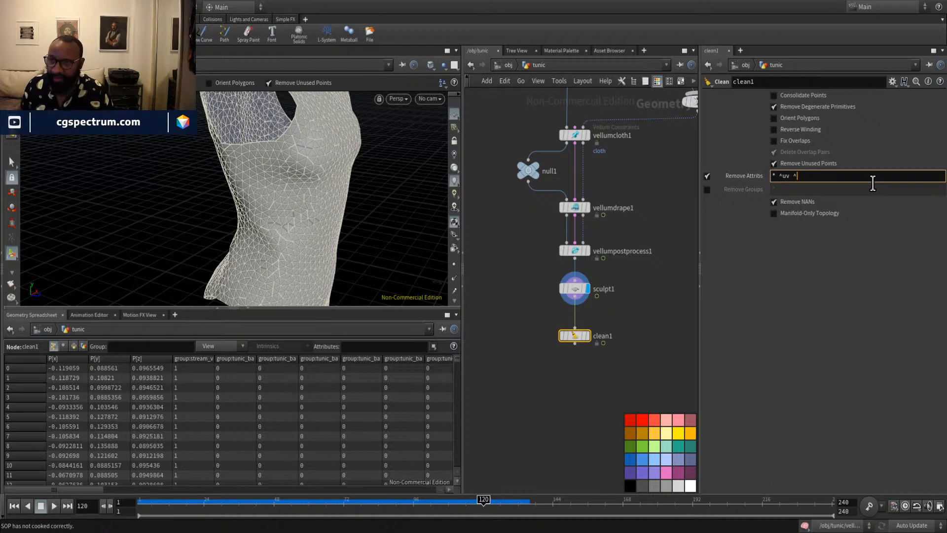
pyautogui.click(84, 346)
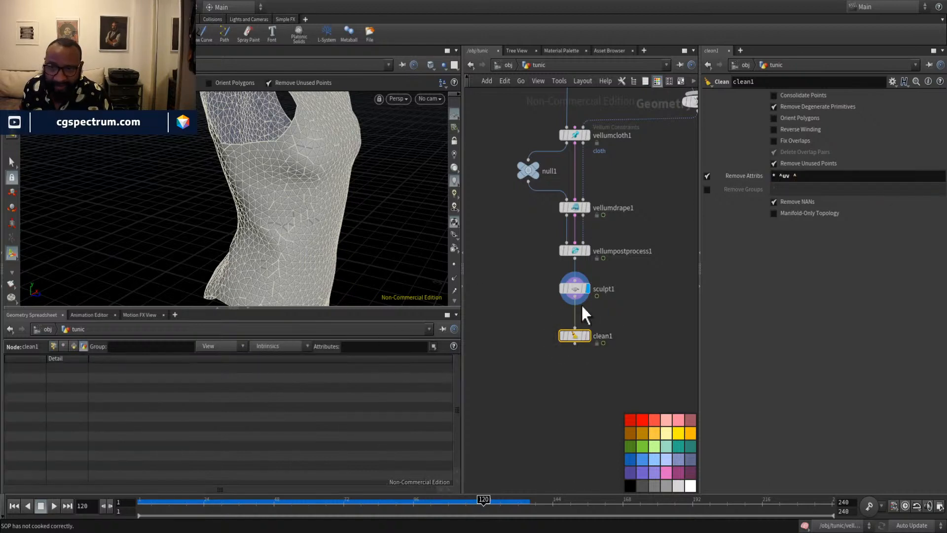
pyautogui.click(575, 289)
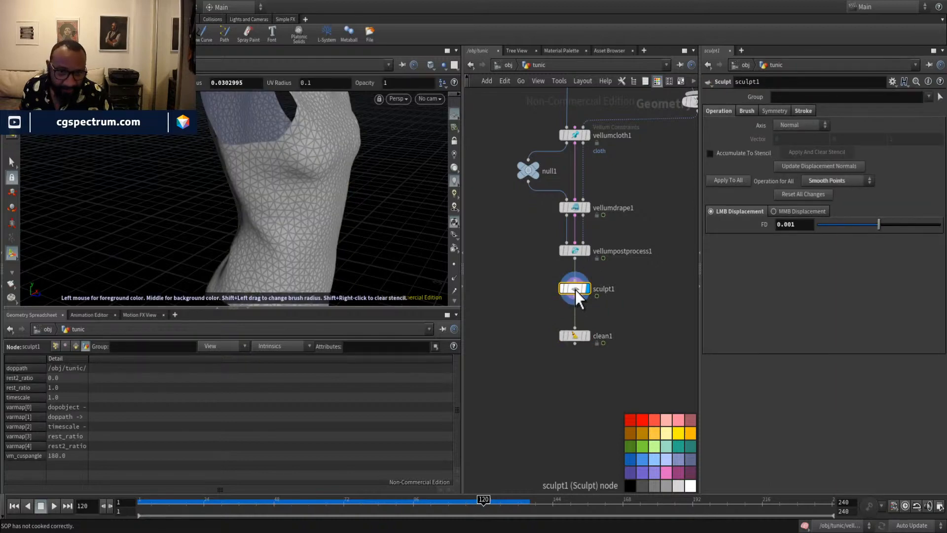
pyautogui.click(575, 336)
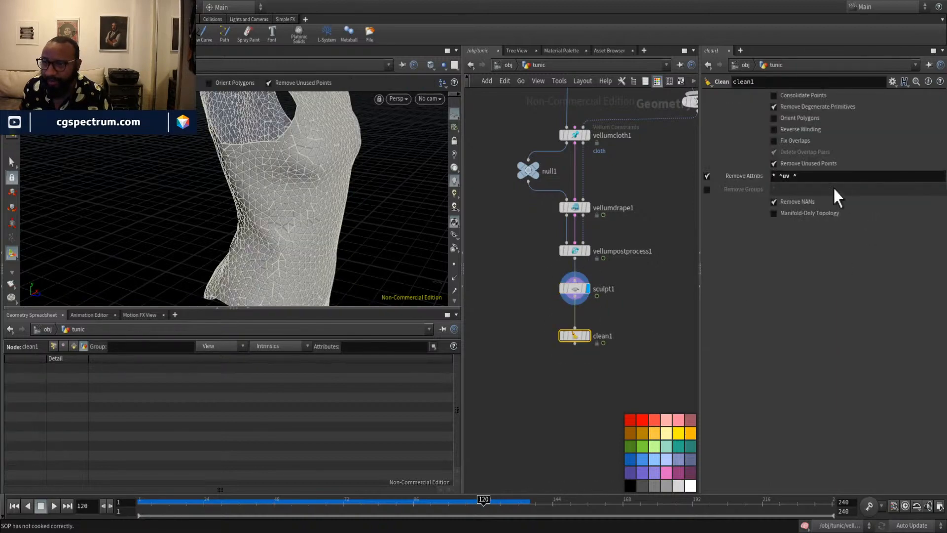
# Complete clean1's Remove Attribs pattern as "* ^uv ^vm_cuspangle" so the cusp angle attribute is kept as well.
pyautogui.click(826, 176)
pyautogui.write('vm')
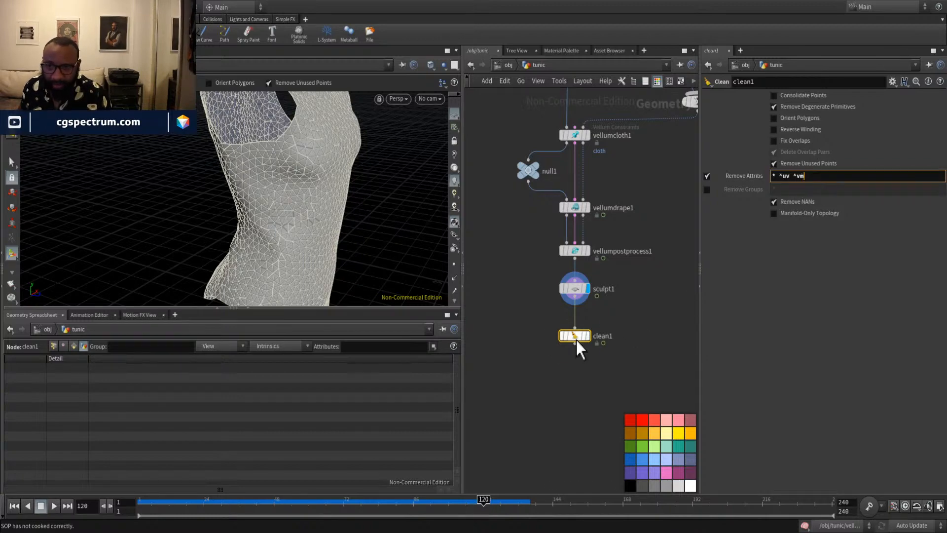
pyautogui.click(577, 296)
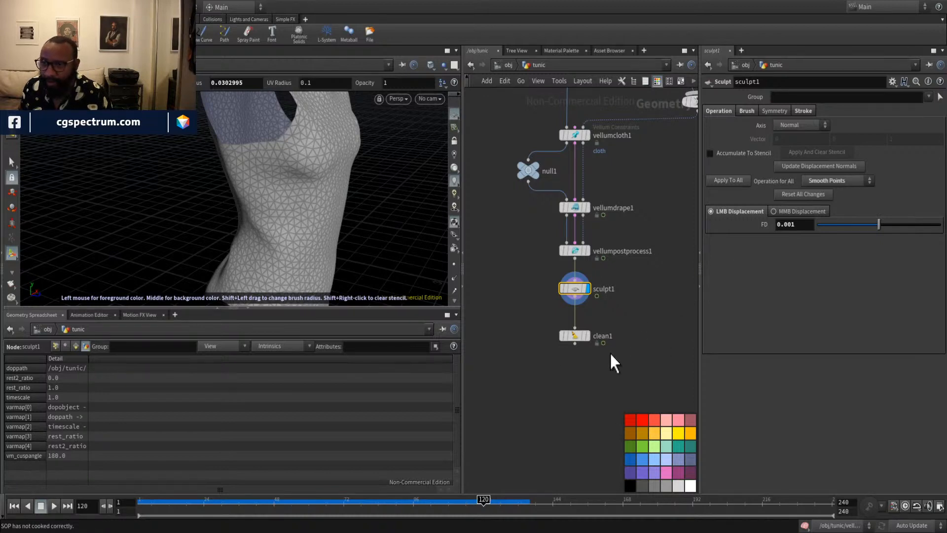
pyautogui.click(574, 335)
pyautogui.click(833, 175)
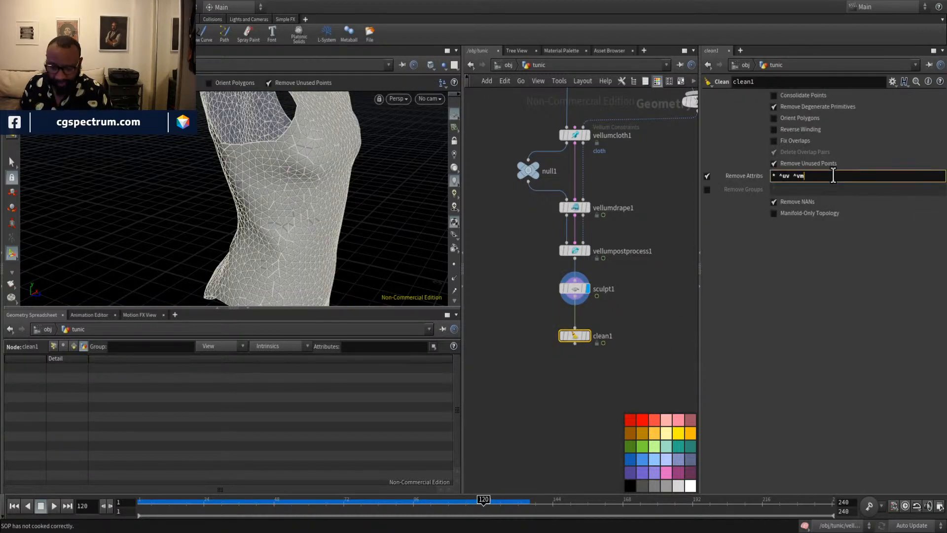
pyautogui.write('_cuspa')
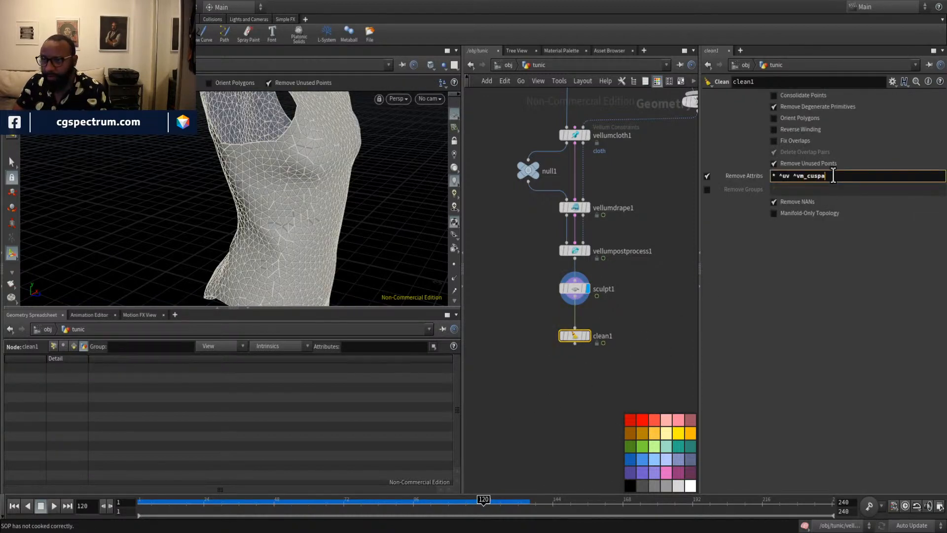
pyautogui.write('ngle')
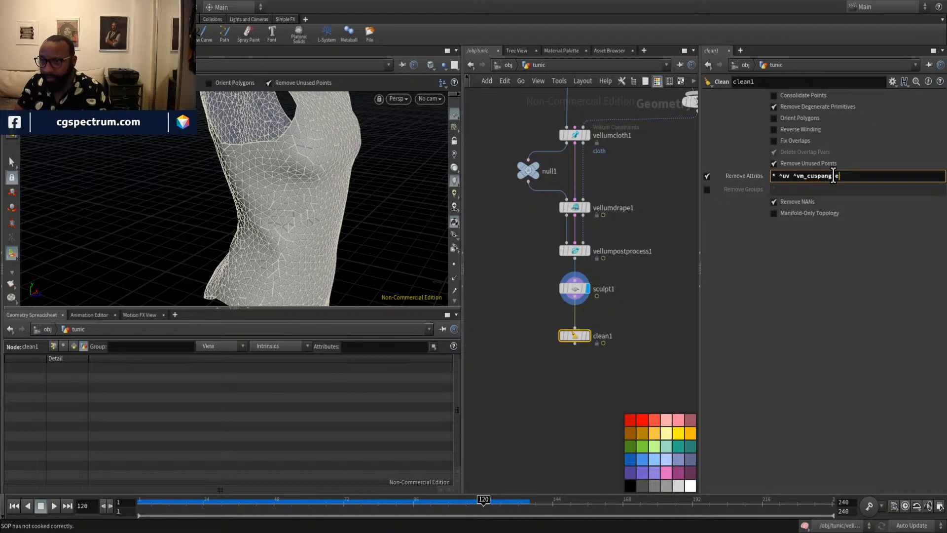
pyautogui.press('Return')
pyautogui.click(865, 176)
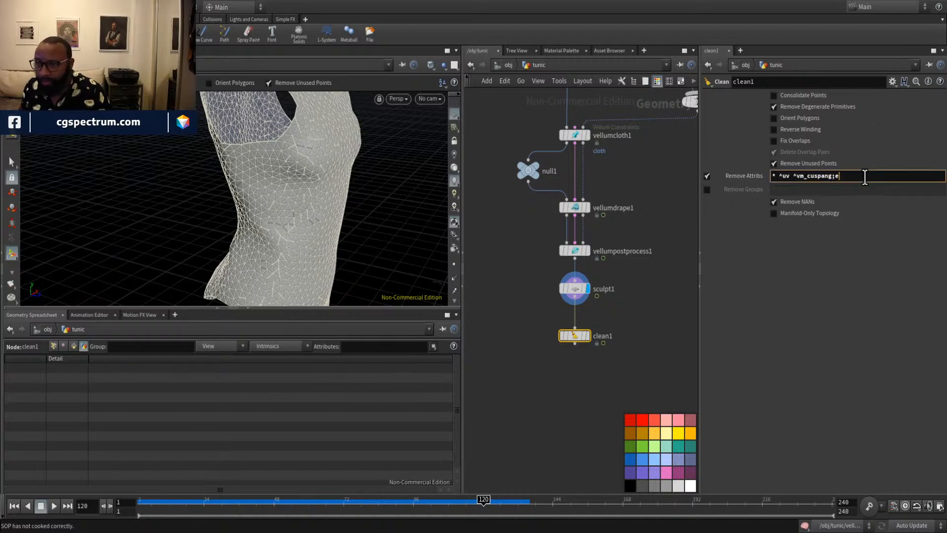
pyautogui.press('Left')
pyautogui.press('BackSpace')
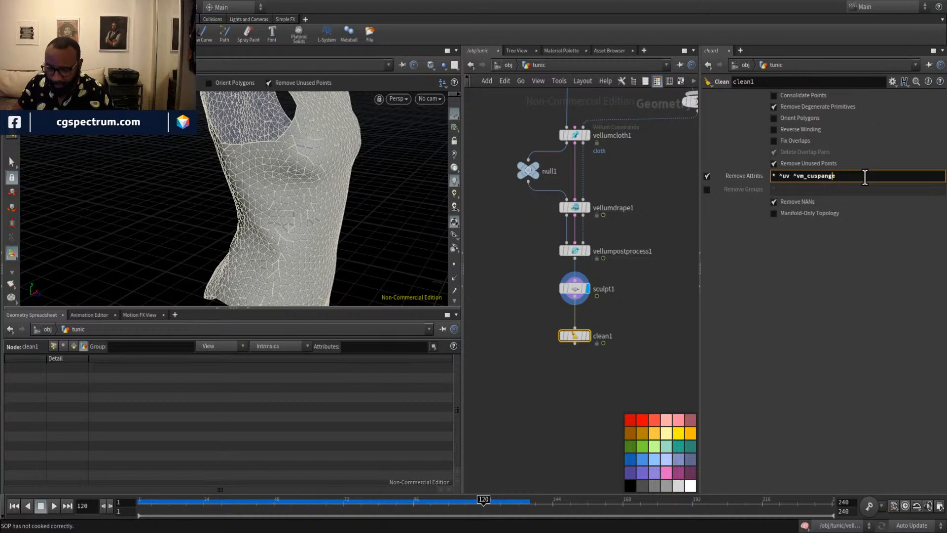
pyautogui.write('l')
pyautogui.press('Return')
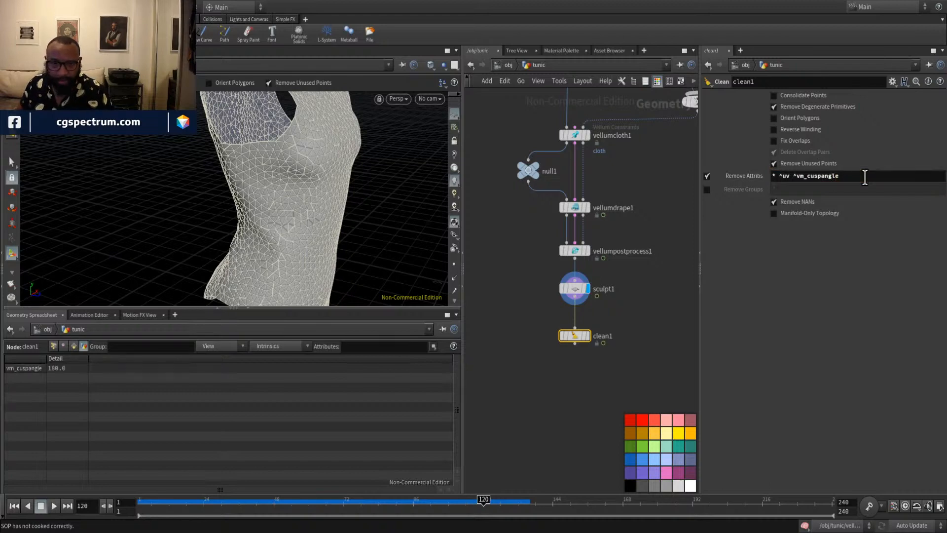
# Move clean1 closer to sculpt1 to tidy the node chain.
pyautogui.moveTo(576, 338); pyautogui.dragTo(580, 324)
pyautogui.press('space')
pyautogui.moveTo(206, 258); pyautogui.dragTo(288, 192)
pyautogui.click(588, 405)
pyautogui.moveTo(594, 357); pyautogui.dragTo(578, 359, button='middle')
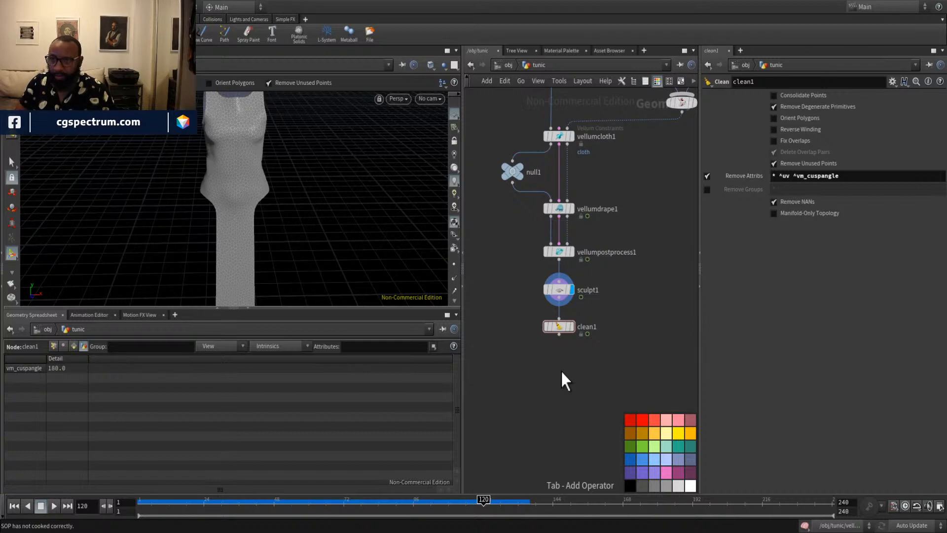
# Add a Null node below clean1, connect clean1's output to it and rename it TUNIC.
pyautogui.press('Return')
pyautogui.click(561, 369)
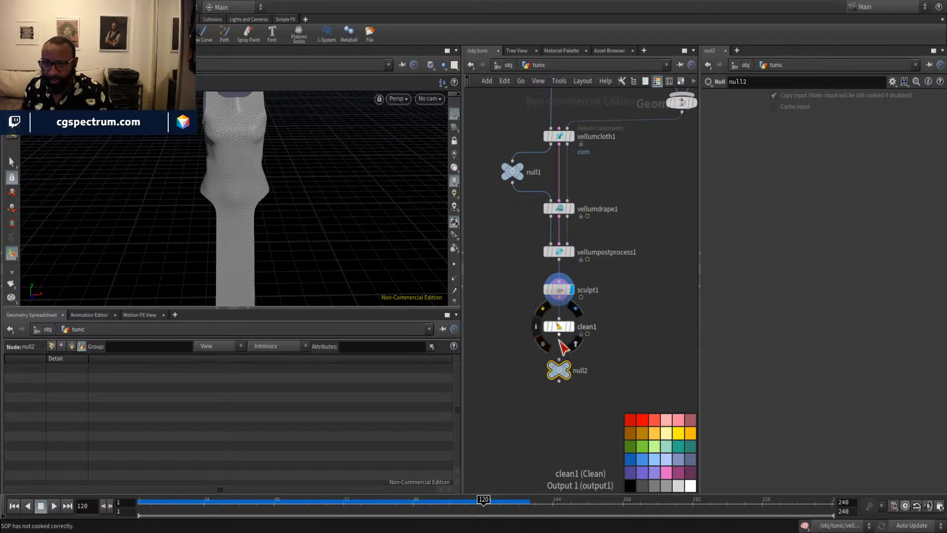
pyautogui.moveTo(559, 334); pyautogui.dragTo(559, 367)
pyautogui.doubleClick(580, 370)
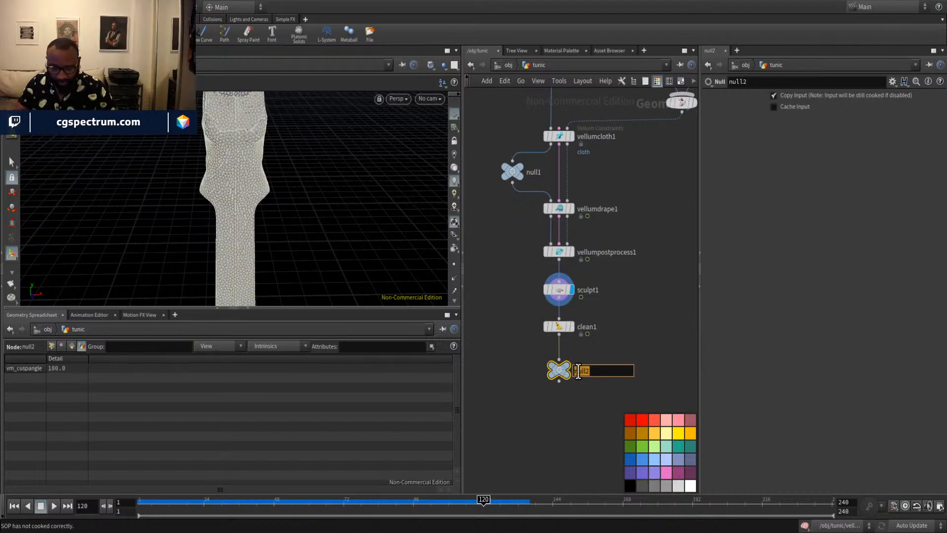
pyautogui.write('TUNIC')
pyautogui.press('Return')
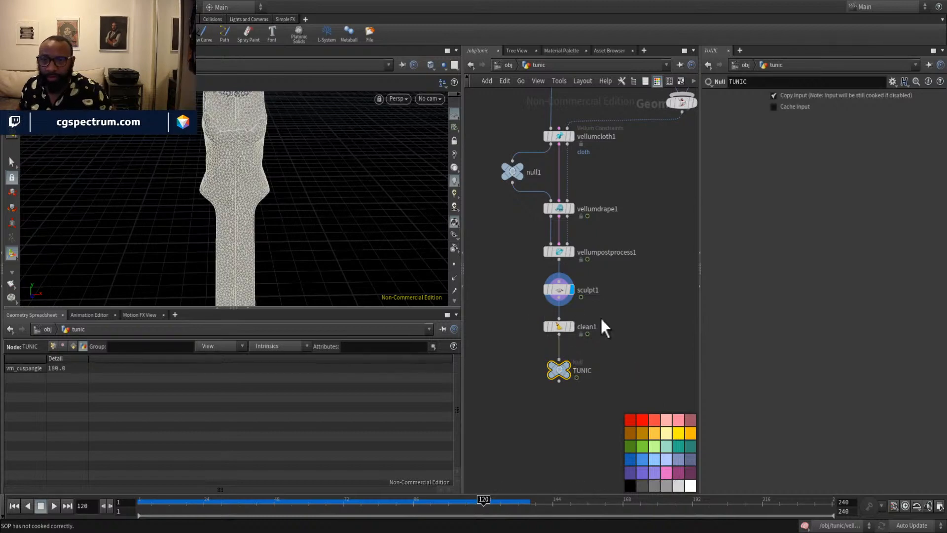
# Return to the object level and inspect the finished tunic on the body together with the shorts.
pyautogui.click(508, 64)
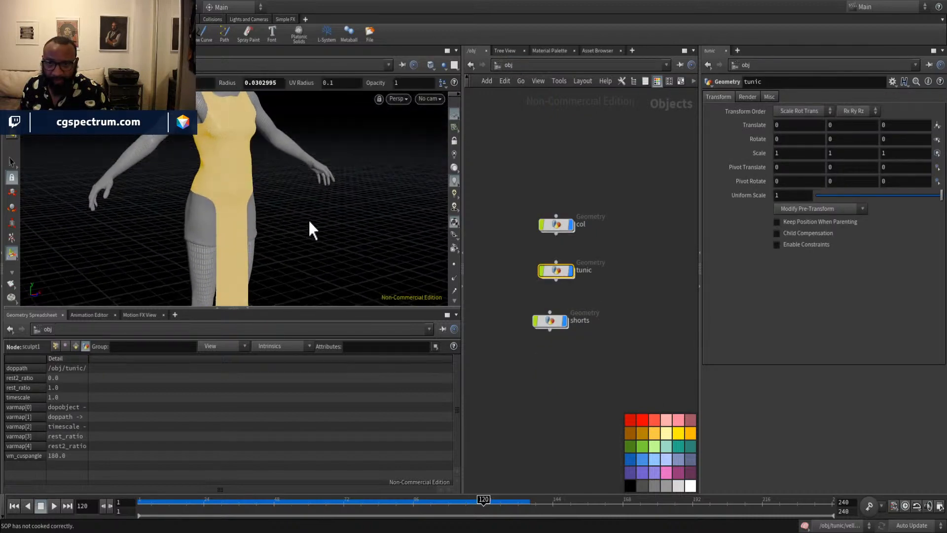
pyautogui.press('Escape')
pyautogui.moveTo(328, 201); pyautogui.dragTo(332, 228)
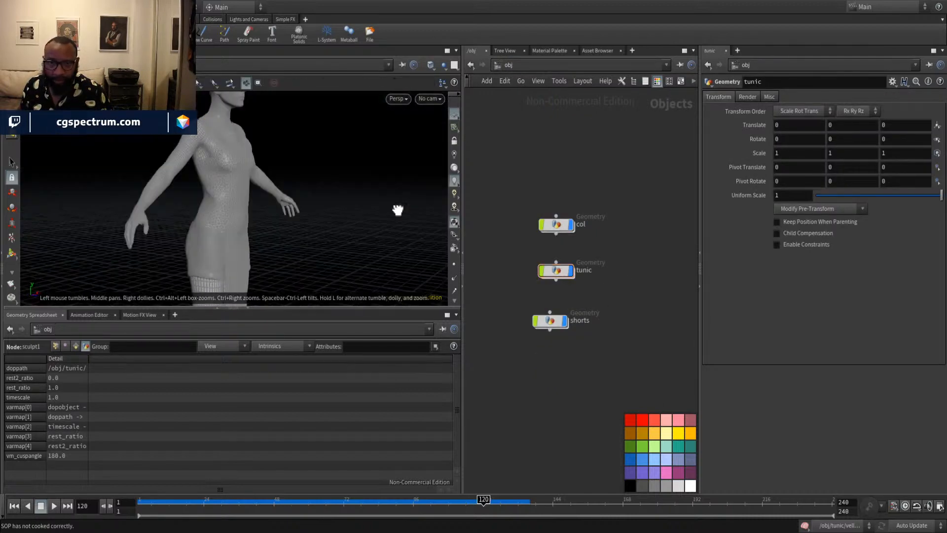
pyautogui.moveTo(397, 210); pyautogui.dragTo(291, 222)
pyautogui.moveTo(292, 222); pyautogui.dragTo(205, 228, button='right')
pyautogui.moveTo(205, 228)
pyautogui.mouseDown()
pyautogui.moveTo(237, 218)
pyautogui.moveTo(239, 260)
pyautogui.moveTo(260, 247)
pyautogui.moveTo(294, 264)
pyautogui.moveTo(239, 234)
pyautogui.moveTo(302, 229)
pyautogui.moveTo(239, 211)
pyautogui.moveTo(290, 211)
pyautogui.moveTo(291, 232)
pyautogui.mouseUp()
pyautogui.press('Return')
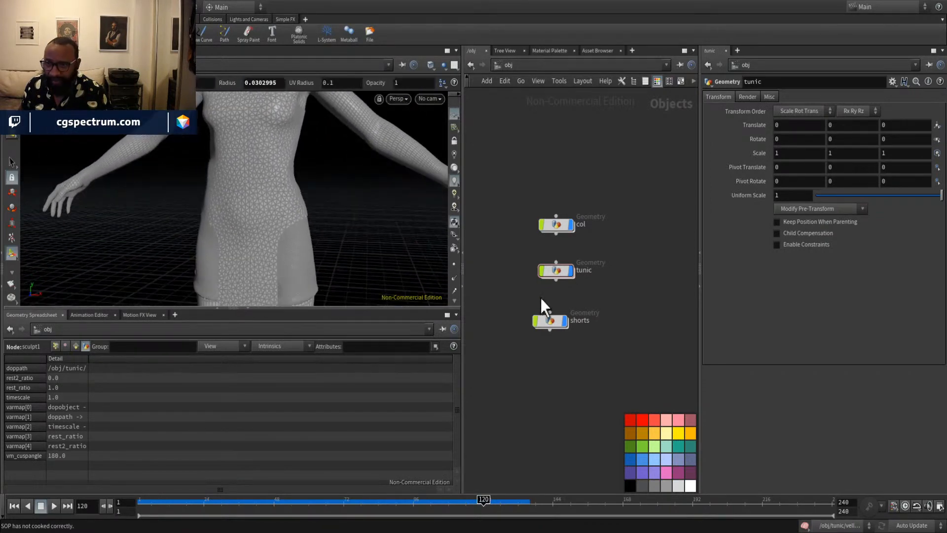
# Align the shorts object directly beneath the tunic object in the network.
pyautogui.moveTo(553, 322)
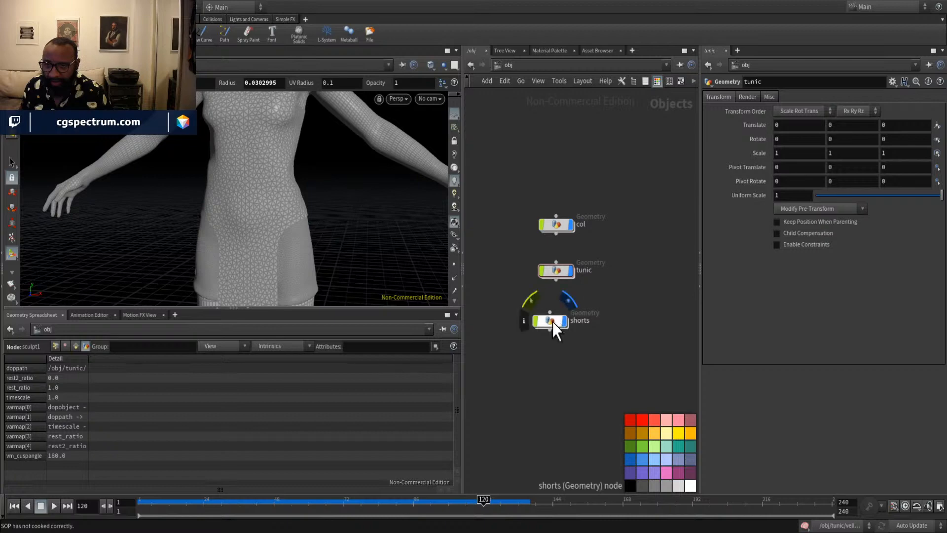
pyautogui.moveTo(552, 322); pyautogui.dragTo(553, 312)
pyautogui.press('Escape')
pyautogui.moveTo(292, 229); pyautogui.dragTo(376, 217)
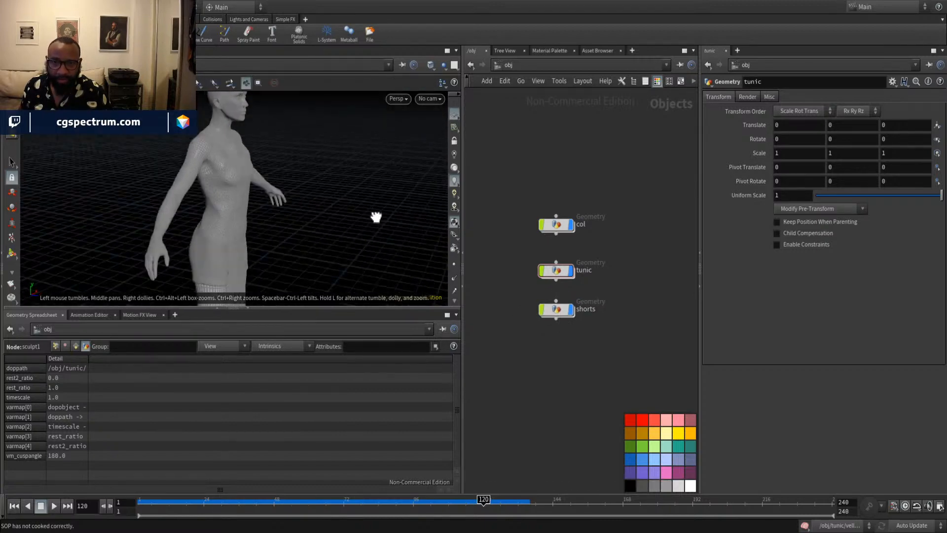
# Go back inside the tunic object and return the timeline to frame 1.
pyautogui.doubleClick(553, 270)
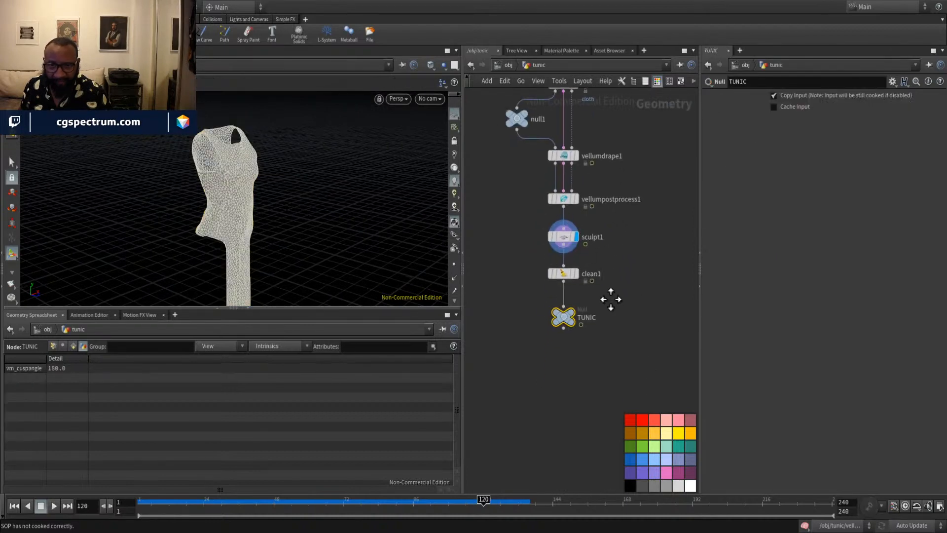
pyautogui.moveTo(611, 299); pyautogui.dragTo(608, 314, button='middle')
pyautogui.click(143, 500)
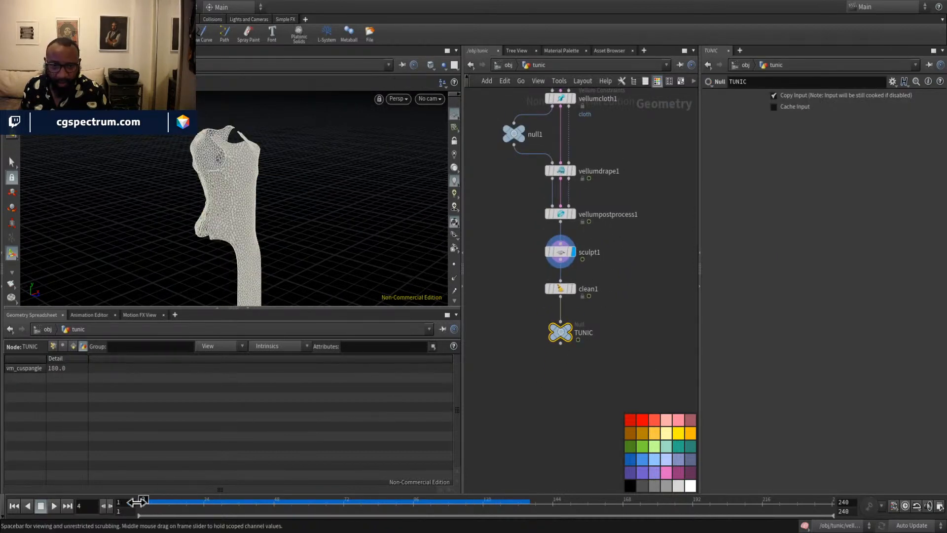
pyautogui.click(138, 502)
# Select the front and back tunic patch nodes together and set their Interior Edge Length to .005.
pyautogui.moveTo(625, 181); pyautogui.dragTo(636, 460, button='middle')
pyautogui.scroll(-4, 602, 253)
pyautogui.moveTo(603, 224); pyautogui.dragTo(581, 282, button='middle')
pyautogui.moveTo(517, 191); pyautogui.dragTo(628, 237)
pyautogui.click(524, 233)
pyautogui.moveTo(509, 216); pyautogui.dragTo(641, 234)
pyautogui.click(801, 147)
pyautogui.press('BackSpace')
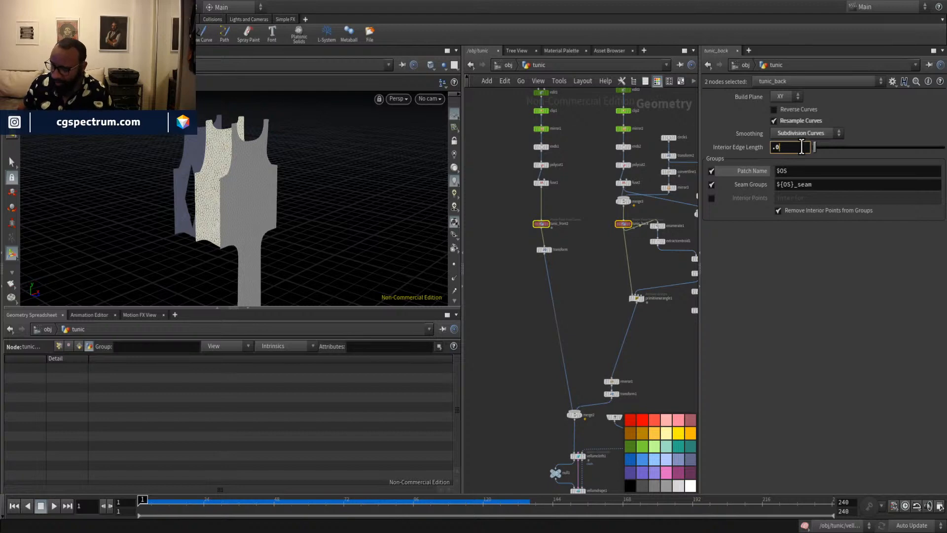
pyautogui.write('05')
pyautogui.press('Return')
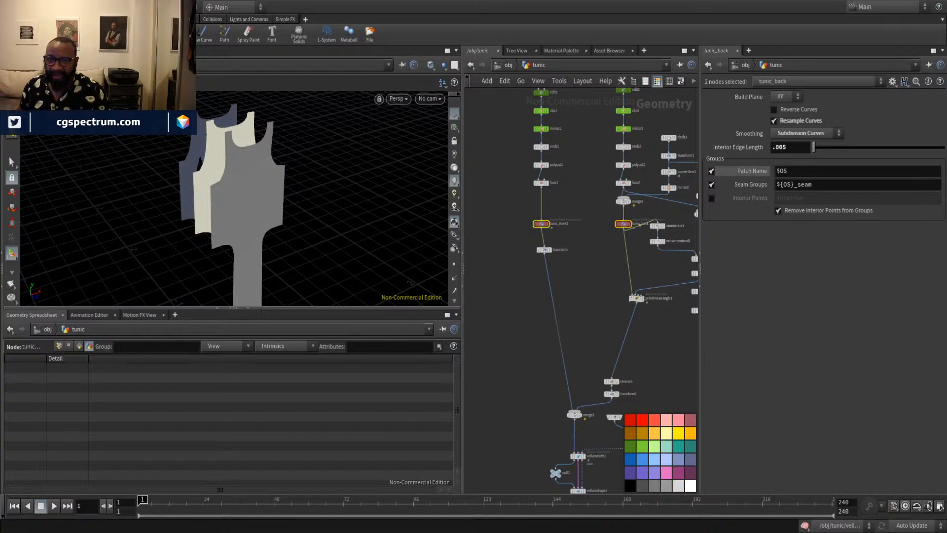
# Examine the remeshed front and back tunic panels from several angles, including the side edges and the diamond cutouts.
pyautogui.keyDown('alt'); pyautogui.moveTo(217, 190); pyautogui.dragTo(299, 191); pyautogui.keyUp('alt')
pyautogui.scroll(3, 264, 190)
pyautogui.moveTo(299, 191); pyautogui.dragTo(217, 218, button='right')
pyautogui.moveTo(217, 218); pyautogui.dragTo(171, 207)
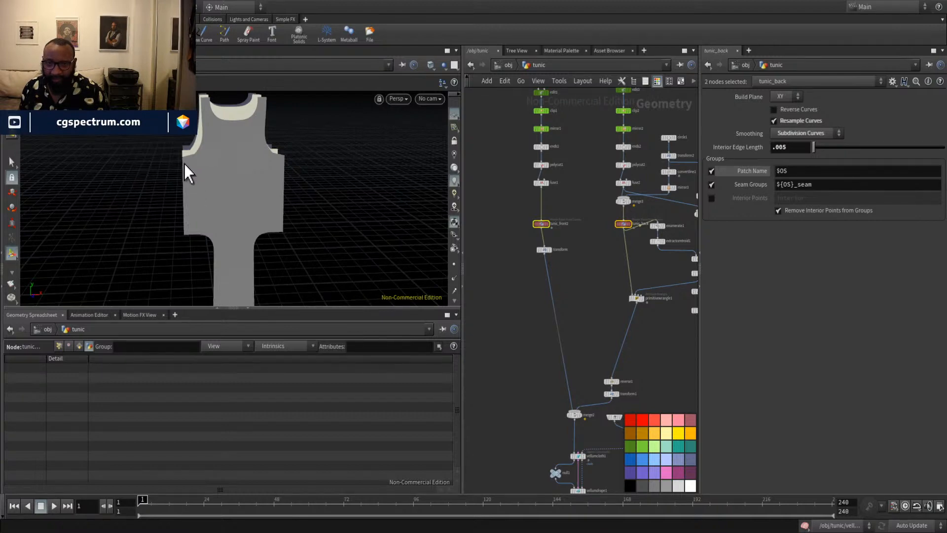
pyautogui.moveTo(184, 165)
pyautogui.mouseDown()
pyautogui.moveTo(184, 200)
pyautogui.moveTo(271, 191)
pyautogui.moveTo(187, 163)
pyautogui.mouseUp()
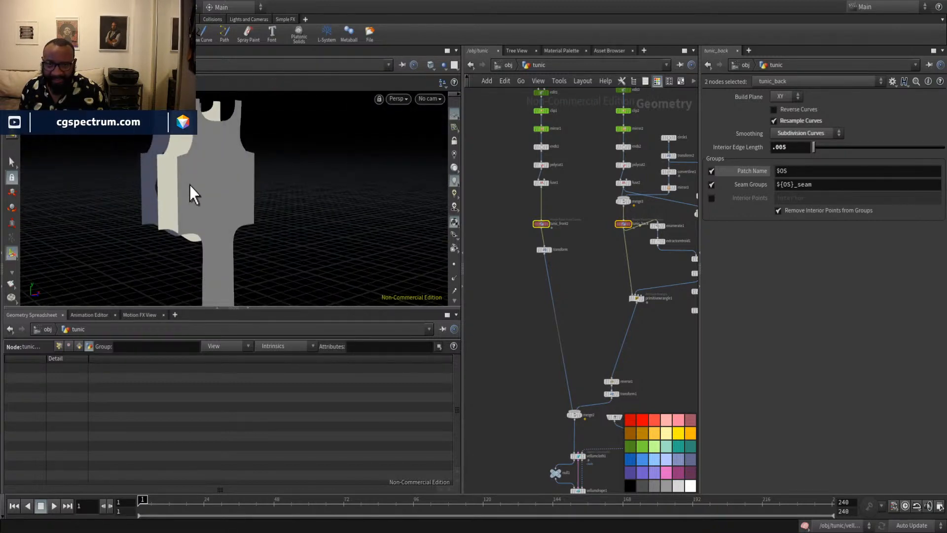
pyautogui.moveTo(184, 232); pyautogui.dragTo(283, 208)
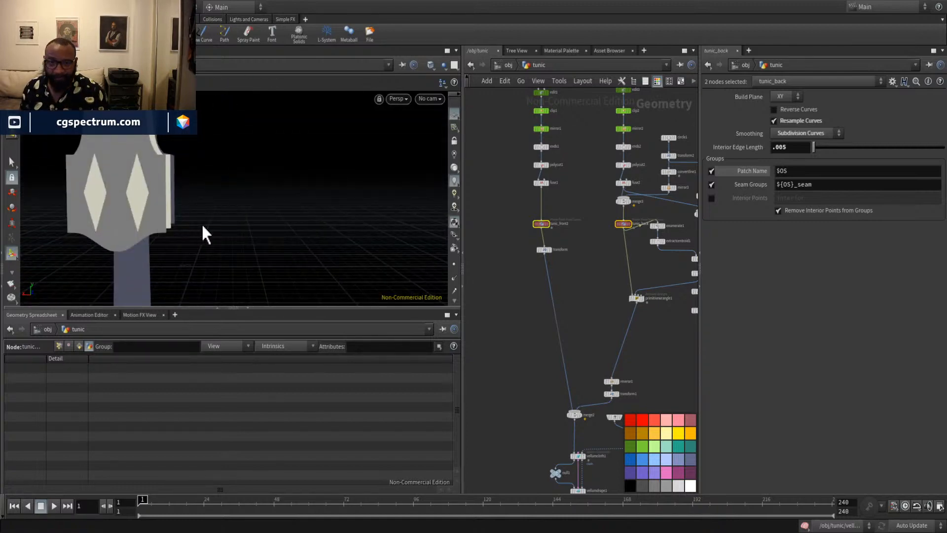
pyautogui.moveTo(202, 226); pyautogui.dragTo(239, 186)
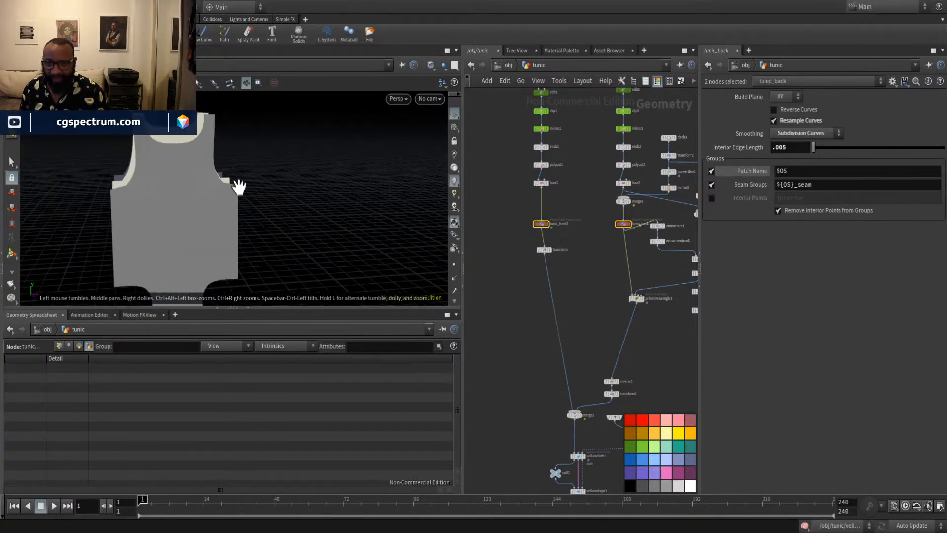
pyautogui.scroll(5, 242, 162)
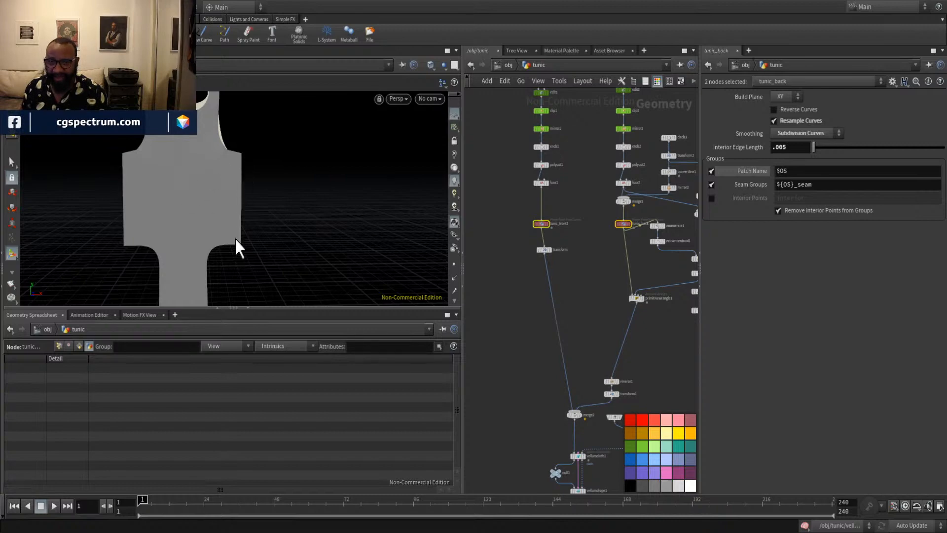
pyautogui.moveTo(237, 188); pyautogui.dragTo(113, 262)
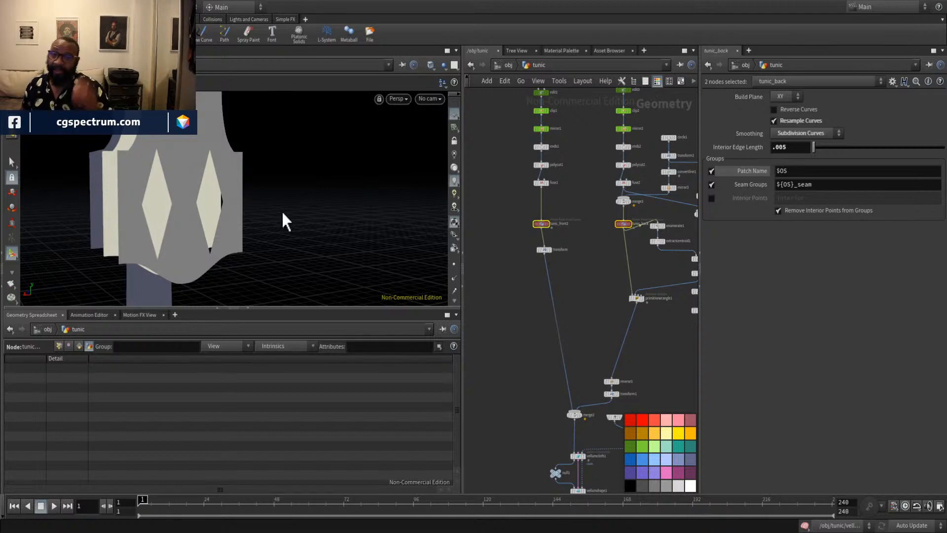
pyautogui.moveTo(327, 228); pyautogui.dragTo(338, 212)
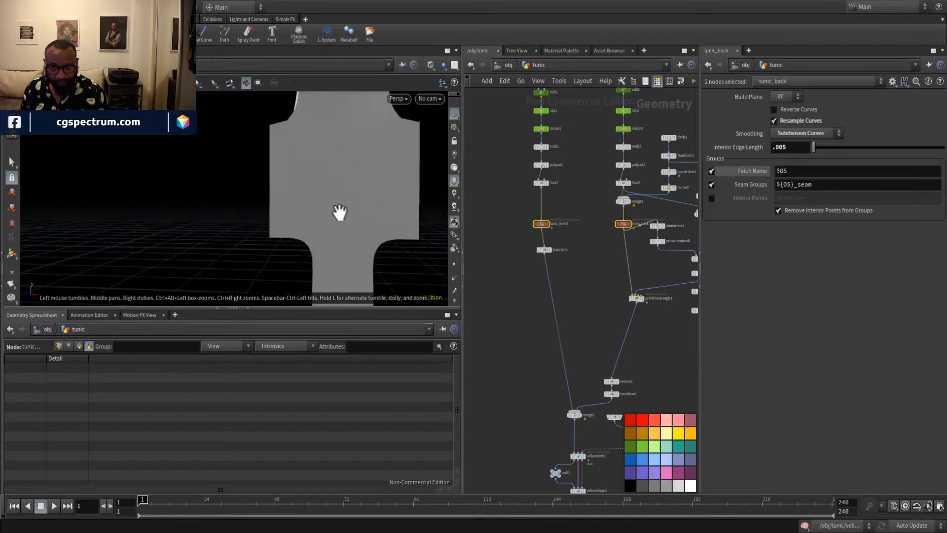
pyautogui.moveTo(486, 194)
pyautogui.mouseDown(button='middle')
pyautogui.moveTo(417, 168)
pyautogui.moveTo(304, 171)
pyautogui.mouseUp(button='middle')
pyautogui.moveTo(575, 375); pyautogui.dragTo(643, 308, button='middle')
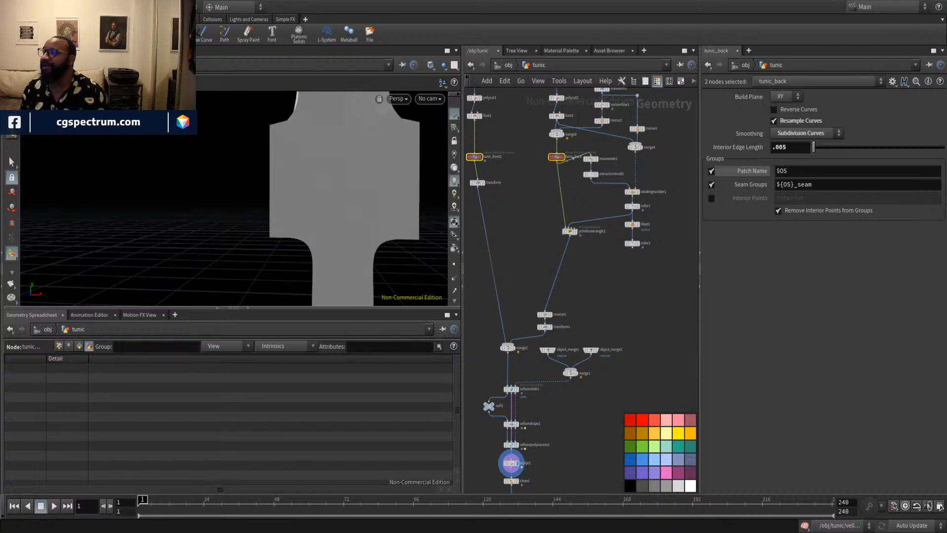
# Set the Interior Edge Length of the selected tunic front and back patches to .009 and check the mesh density.
pyautogui.keyDown('alt'); pyautogui.moveTo(395, 244); pyautogui.dragTo(274, 260, button='middle'); pyautogui.keyUp('alt')
pyautogui.keyDown('alt'); pyautogui.moveTo(275, 260); pyautogui.dragTo(212, 262, button='right'); pyautogui.keyUp('alt')
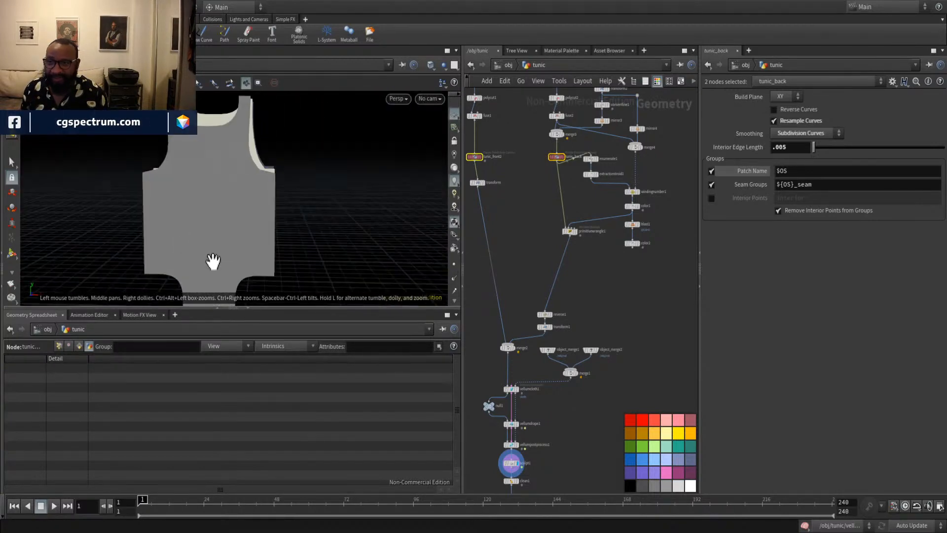
pyautogui.click(797, 146)
pyautogui.press('BackSpace')
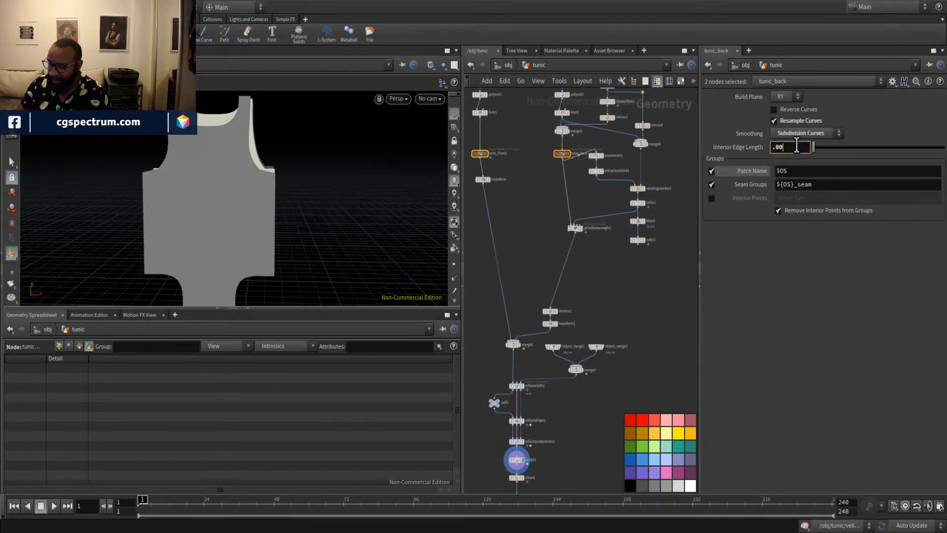
pyautogui.write('9')
pyautogui.press('Return')
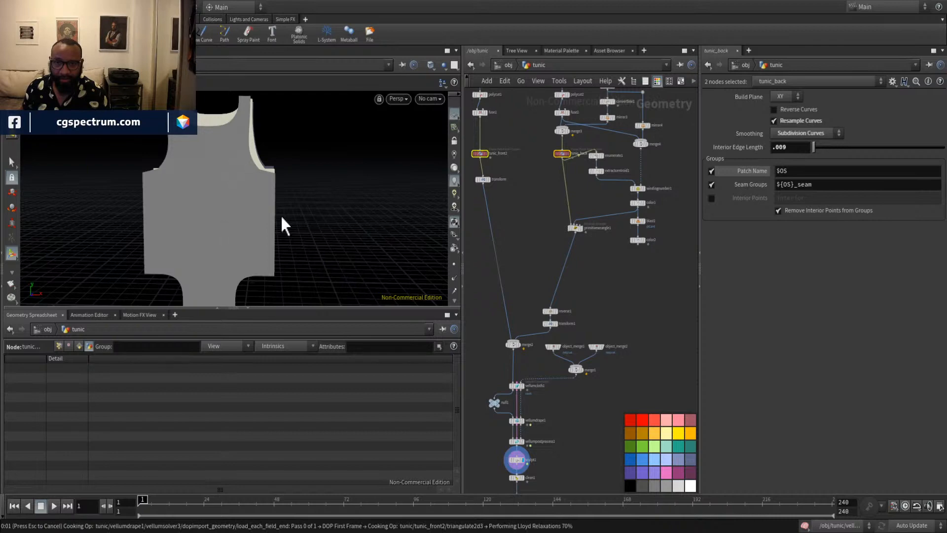
pyautogui.keyDown('alt'); pyautogui.moveTo(312, 199); pyautogui.dragTo(282, 205); pyautogui.keyUp('alt')
pyautogui.keyDown('alt'); pyautogui.moveTo(221, 198); pyautogui.dragTo(400, 222, button='right'); pyautogui.keyUp('alt')
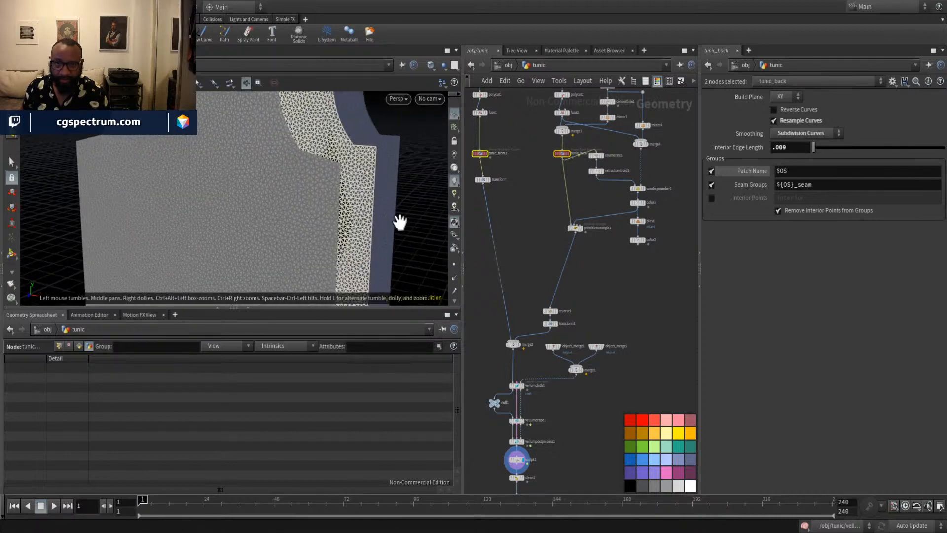
# Set the Interior Edge Length of both selected tunic patches to .015 and check the coarser mesh.
pyautogui.click(797, 146)
pyautogui.press('BackSpace')
pyautogui.press('BackSpace')
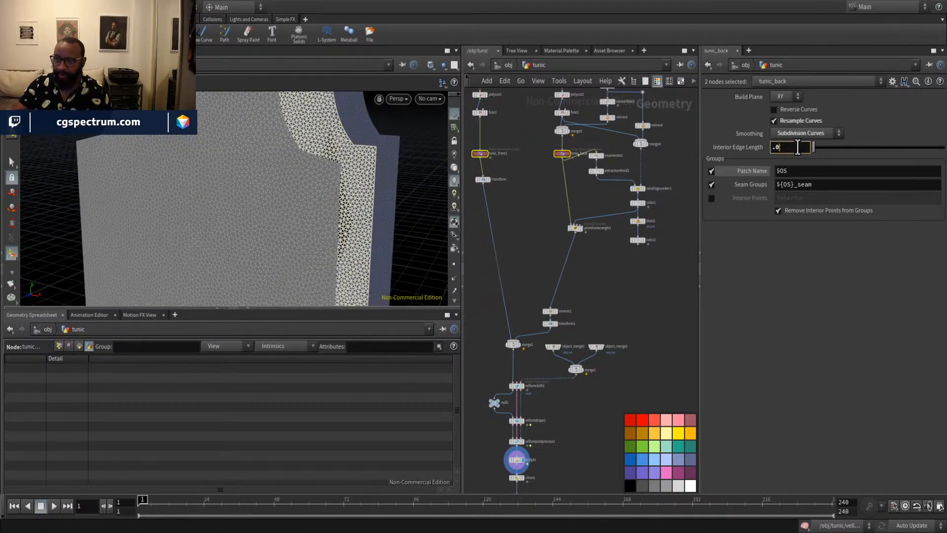
pyautogui.write('15')
pyautogui.press('Return')
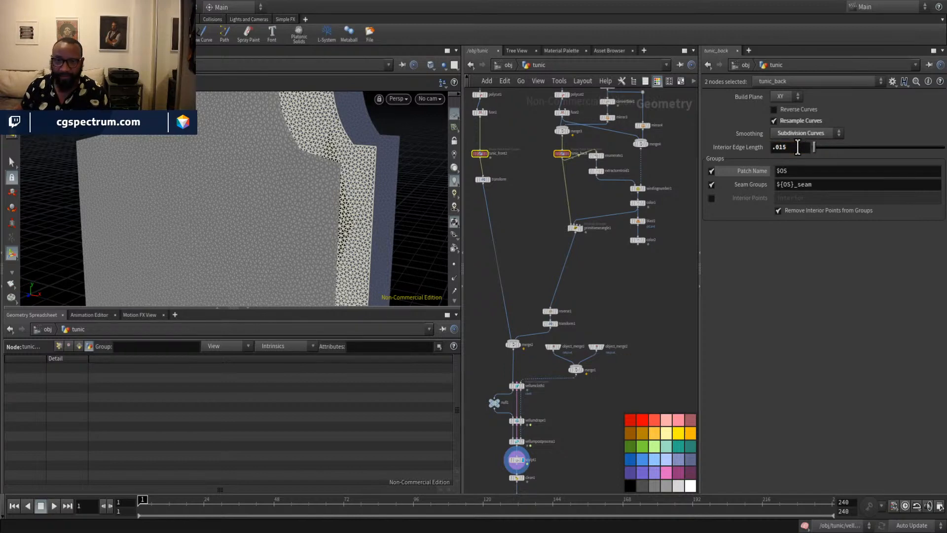
pyautogui.keyDown('alt'); pyautogui.moveTo(218, 249); pyautogui.dragTo(277, 207); pyautogui.keyUp('alt')
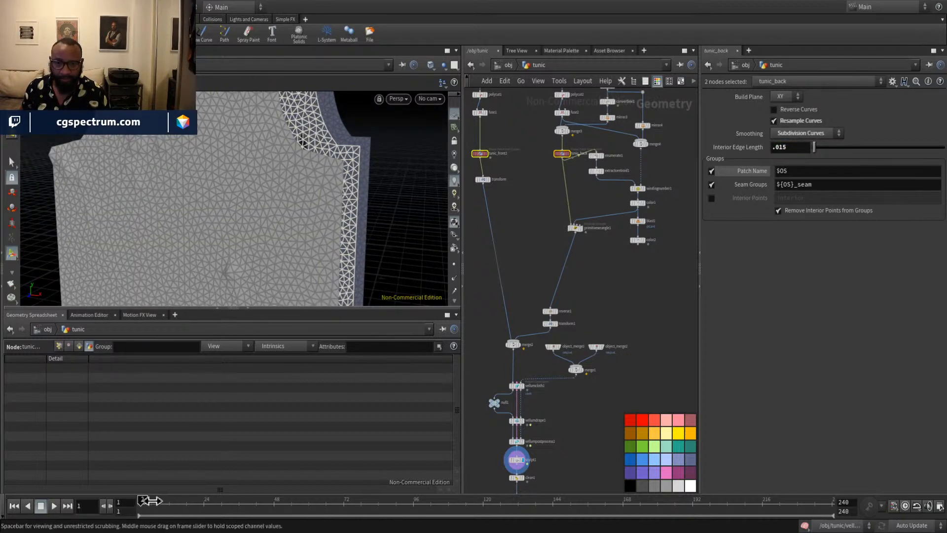
# Pull the sculpt1 node out of the chain so that vellumpostprocess1 feeds directly into clean1.
pyautogui.scroll(6, 596, 370)
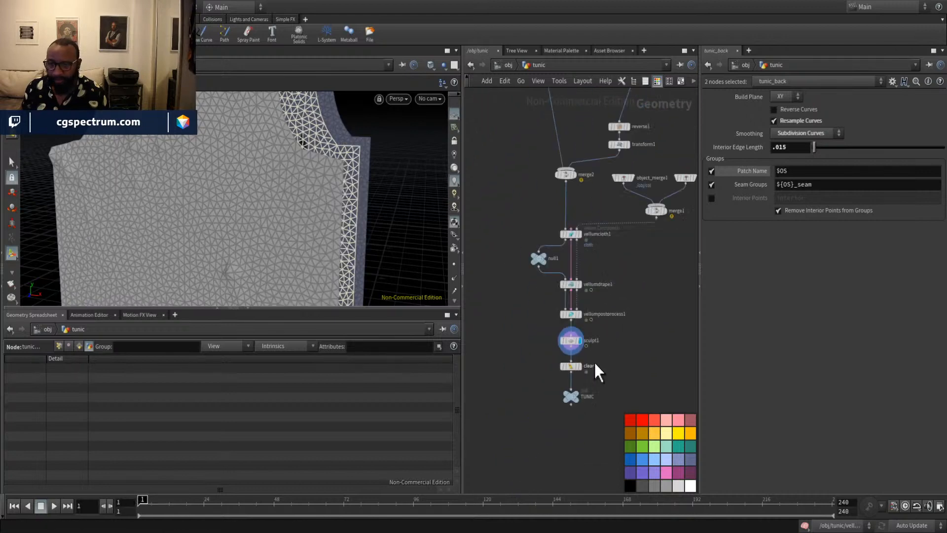
pyautogui.moveTo(589, 326); pyautogui.dragTo(624, 340, button='middle')
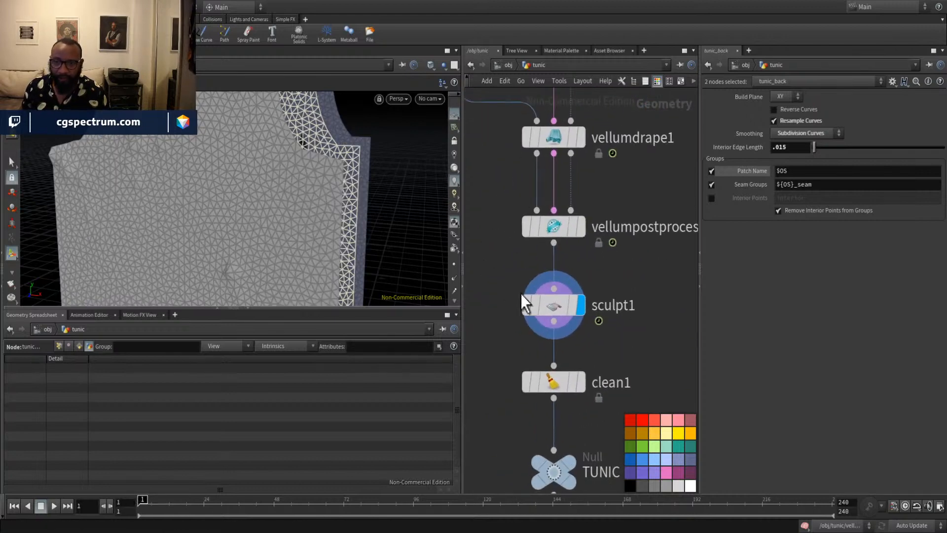
pyautogui.moveTo(213, 166); pyautogui.dragTo(169, 218)
pyautogui.moveTo(188, 228); pyautogui.dragTo(190, 169, button='right')
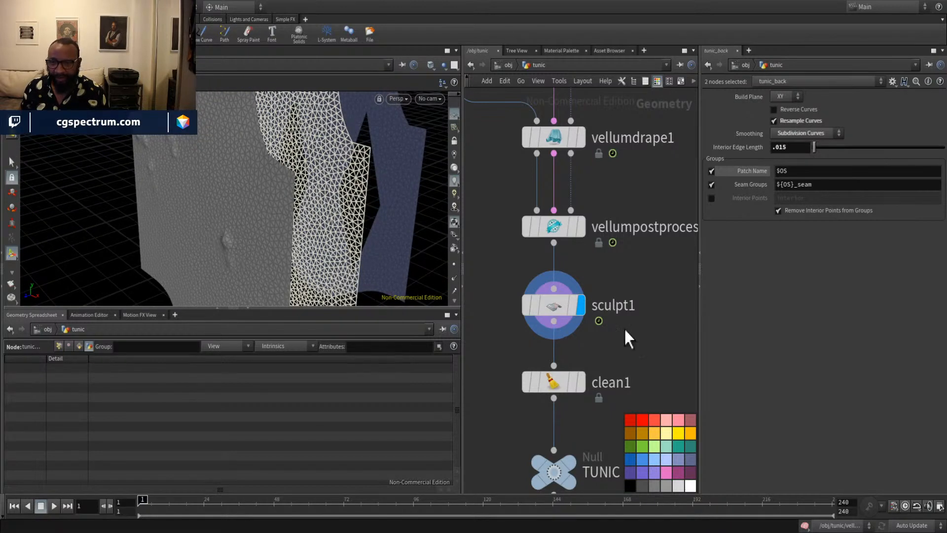
pyautogui.moveTo(552, 320); pyautogui.dragTo(495, 328)
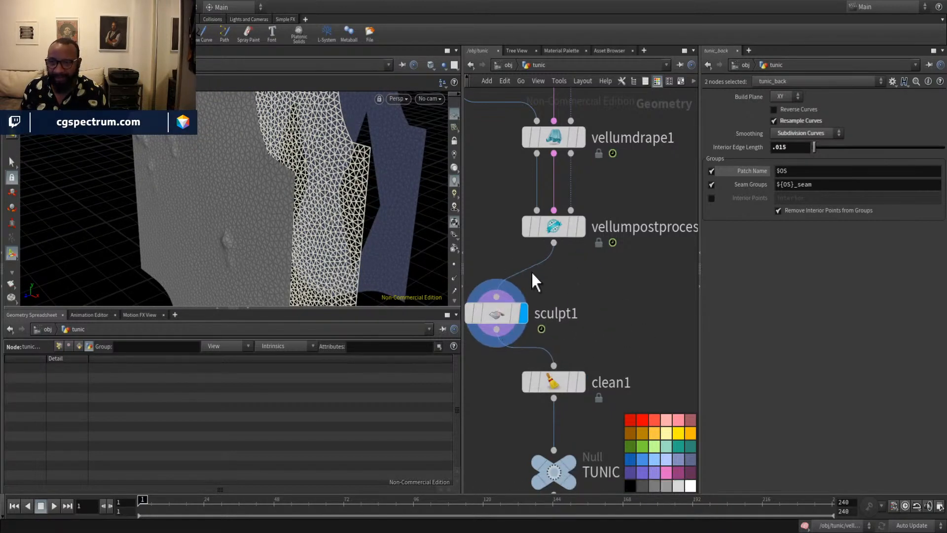
pyautogui.moveTo(269, 211); pyautogui.dragTo(279, 207)
pyautogui.moveTo(498, 314)
pyautogui.mouseDown()
pyautogui.moveTo(534, 302)
pyautogui.moveTo(512, 305)
pyautogui.mouseUp()
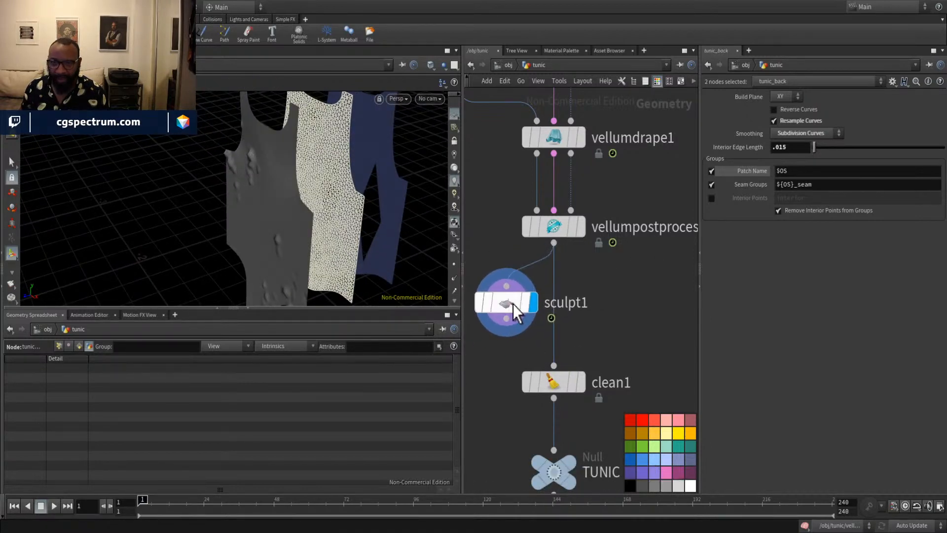
# Delete the detached sculpt1 node from the tunic network.
pyautogui.click(509, 304)
pyautogui.click(580, 188)
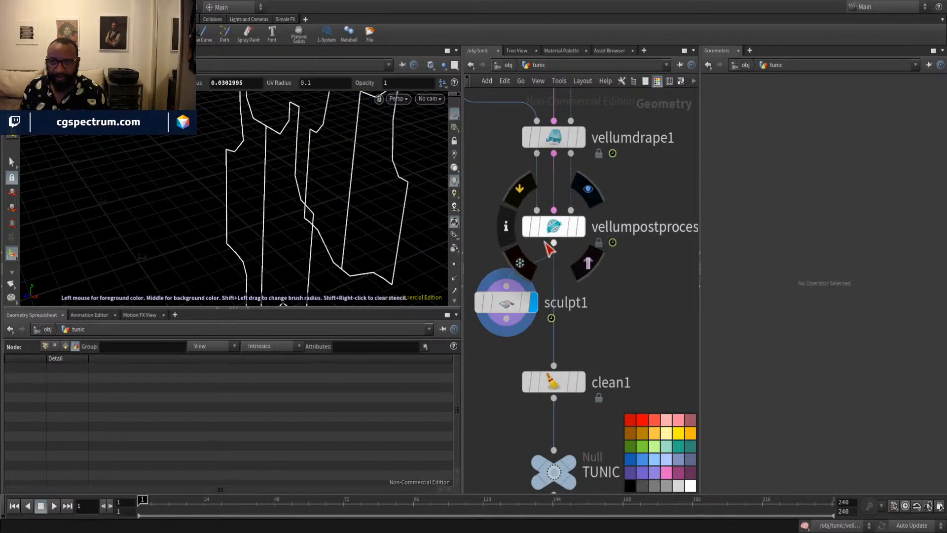
pyautogui.hotkey('ctrl', 'z')
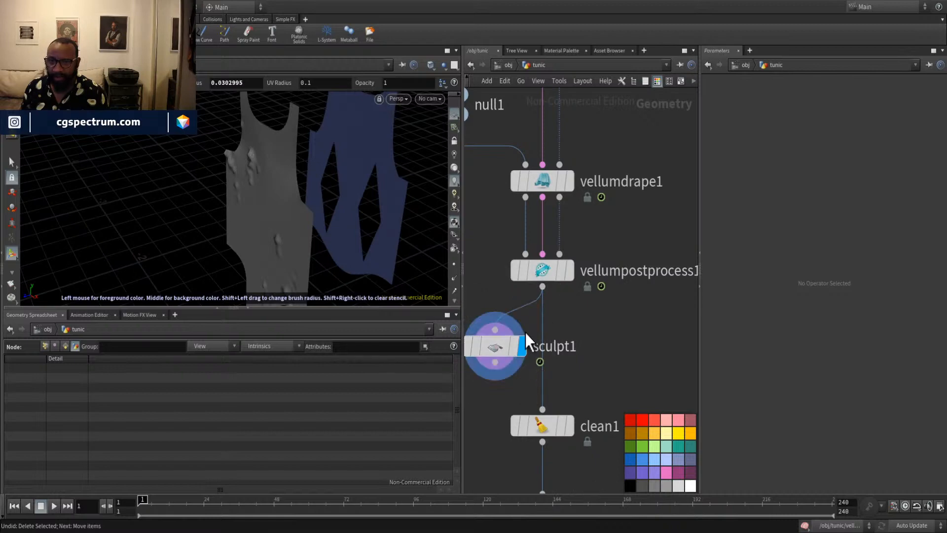
pyautogui.click(501, 357)
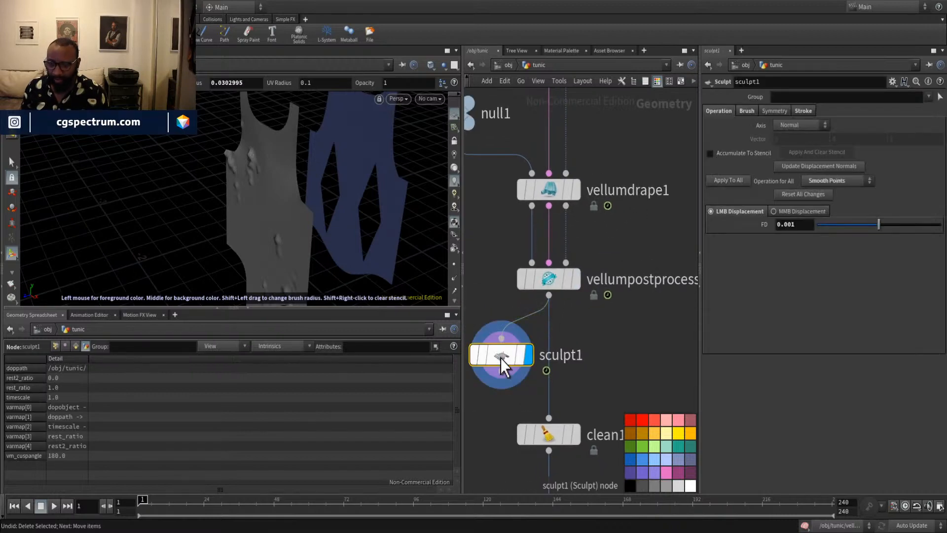
pyautogui.press('Delete')
# Select the tunic_front2 and tunic_back nodes, set their Interior Edge Length to .02, and inspect the mesh.
pyautogui.moveTo(629, 183); pyautogui.dragTo(642, 382, button='middle')
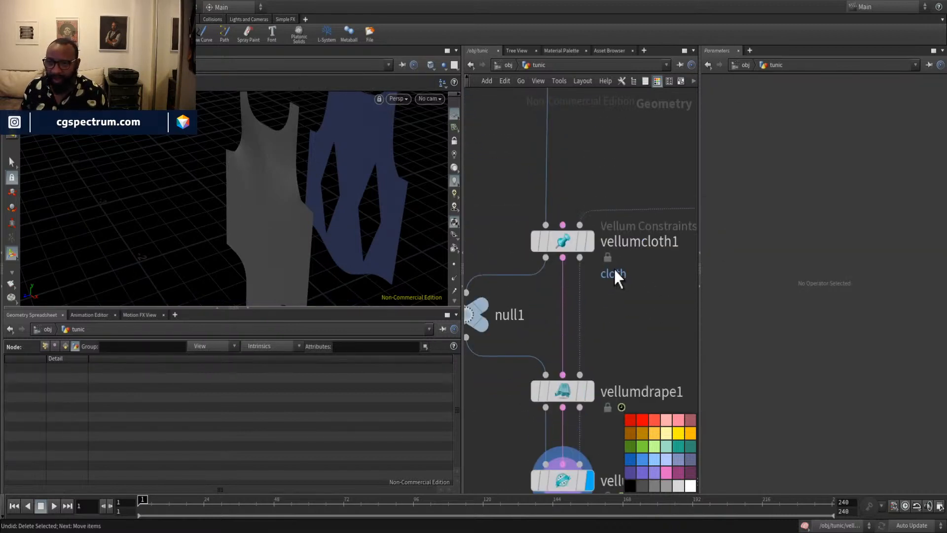
pyautogui.scroll(-5, 614, 267)
pyautogui.moveTo(669, 261); pyautogui.dragTo(634, 321, button='middle')
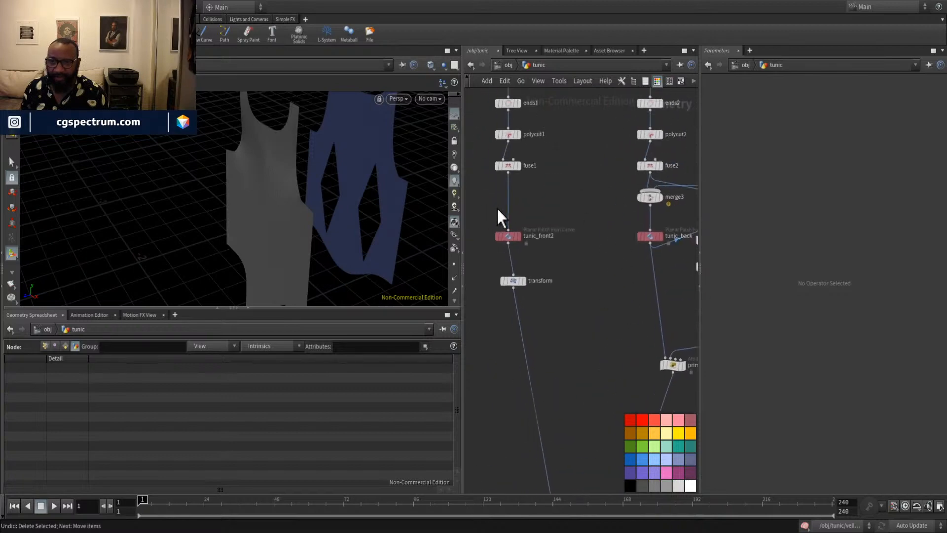
pyautogui.moveTo(496, 210); pyautogui.dragTo(659, 264)
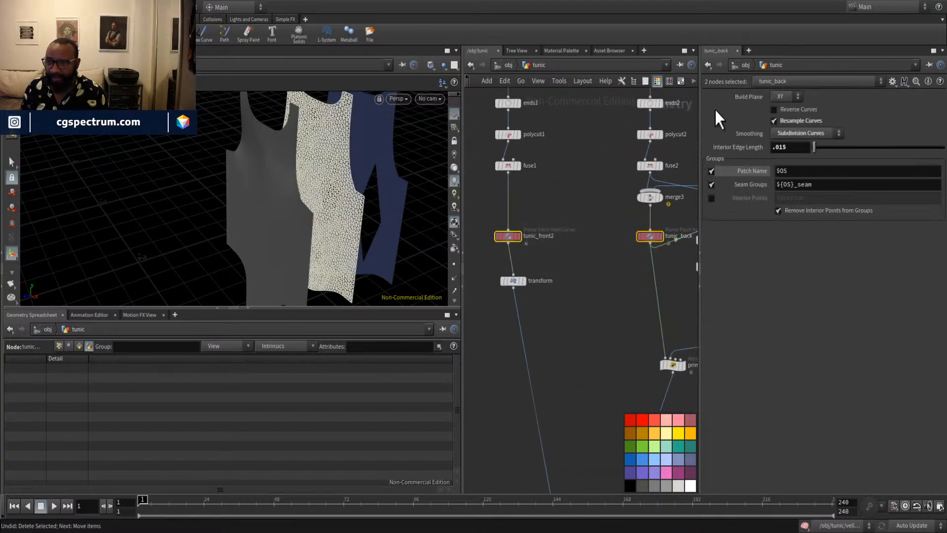
pyautogui.click(789, 147)
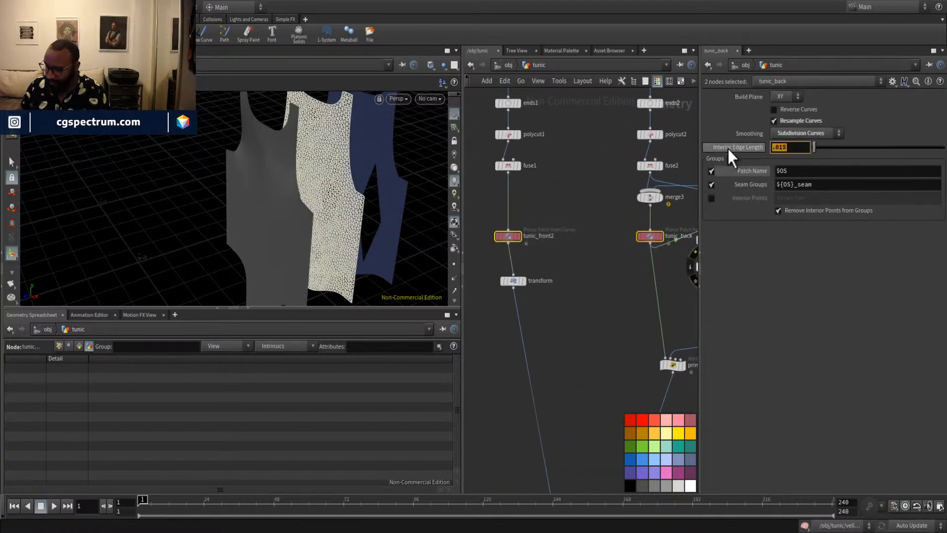
pyautogui.write('.0')
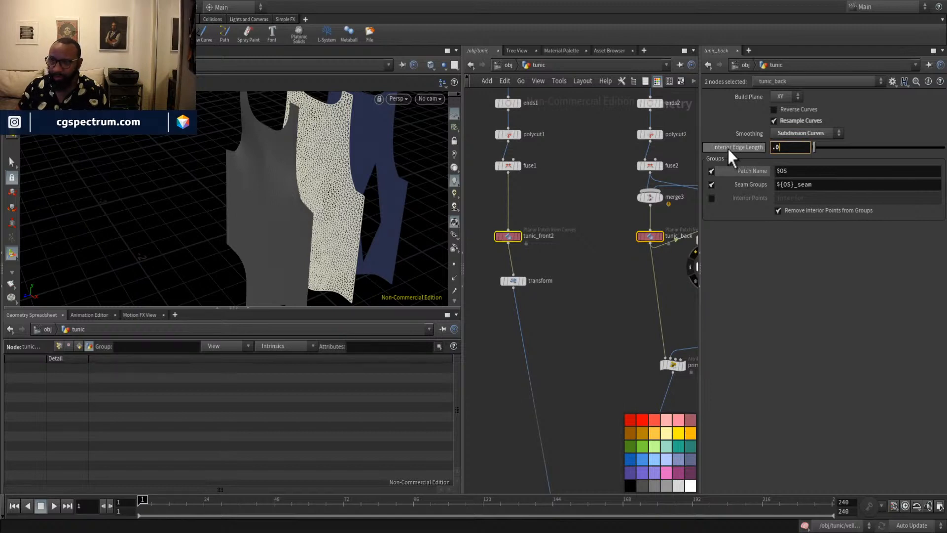
pyautogui.write('2')
pyautogui.press('Return')
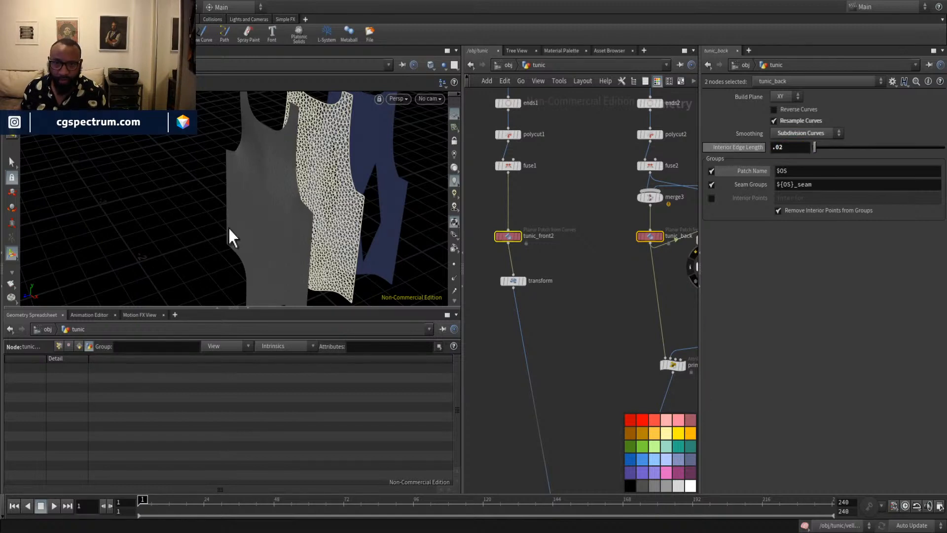
pyautogui.moveTo(228, 232); pyautogui.dragTo(207, 187)
# Set the Interior Edge Length of the selected tunic_front2 and tunic_back patches to .015.
pyautogui.click(797, 147)
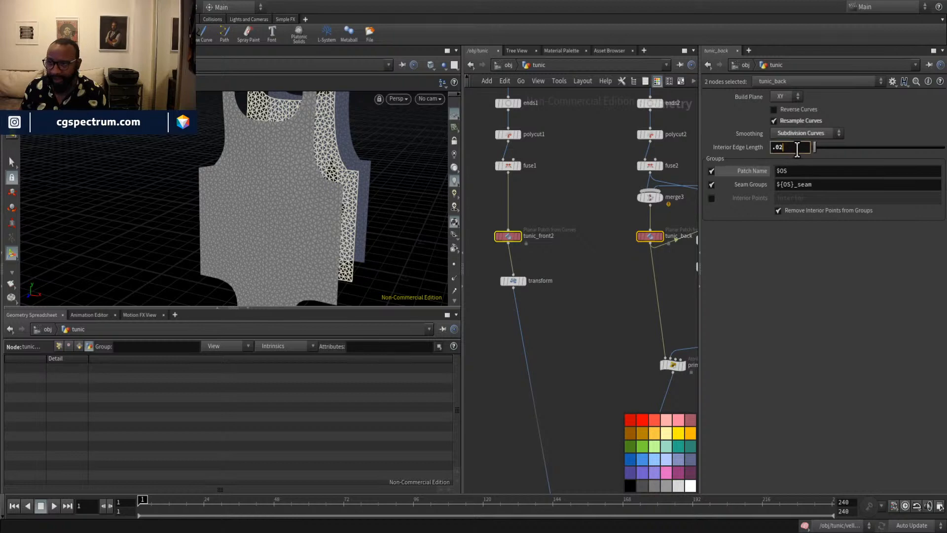
pyautogui.write('.015')
pyautogui.press('Return')
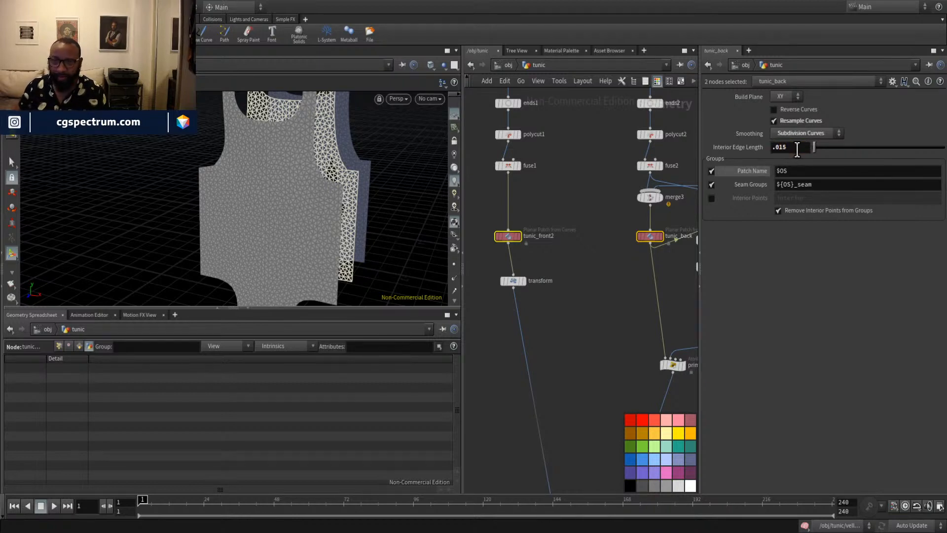
# Play the drape simulation from frame 1, stop it at frame 57, and inspect the tunic from several angles.
pyautogui.scroll(-5, 592, 336)
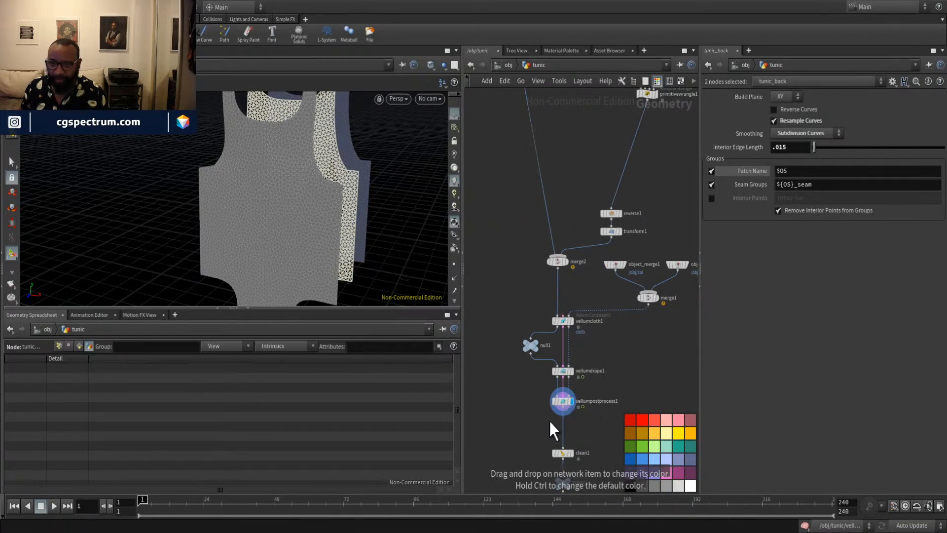
pyautogui.press('Up')
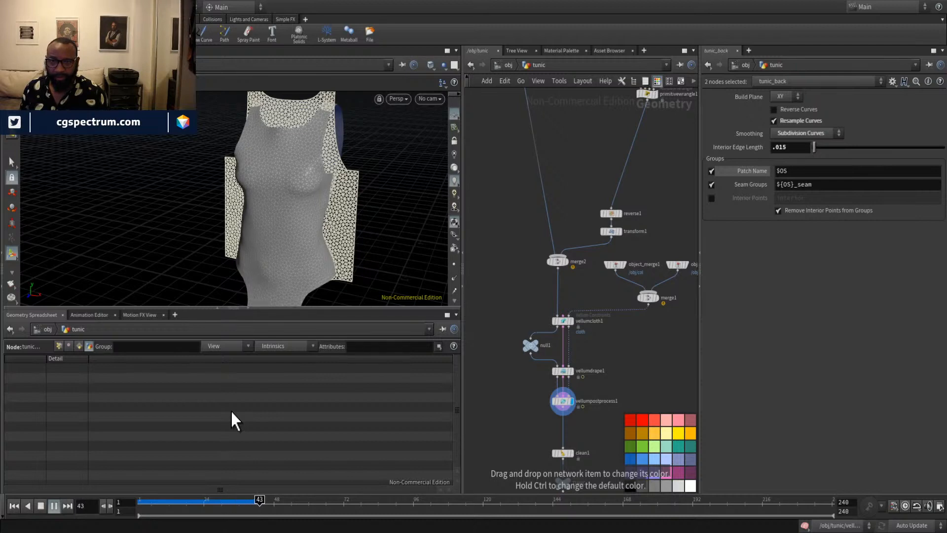
pyautogui.click(43, 505)
pyautogui.moveTo(355, 268); pyautogui.dragTo(239, 190)
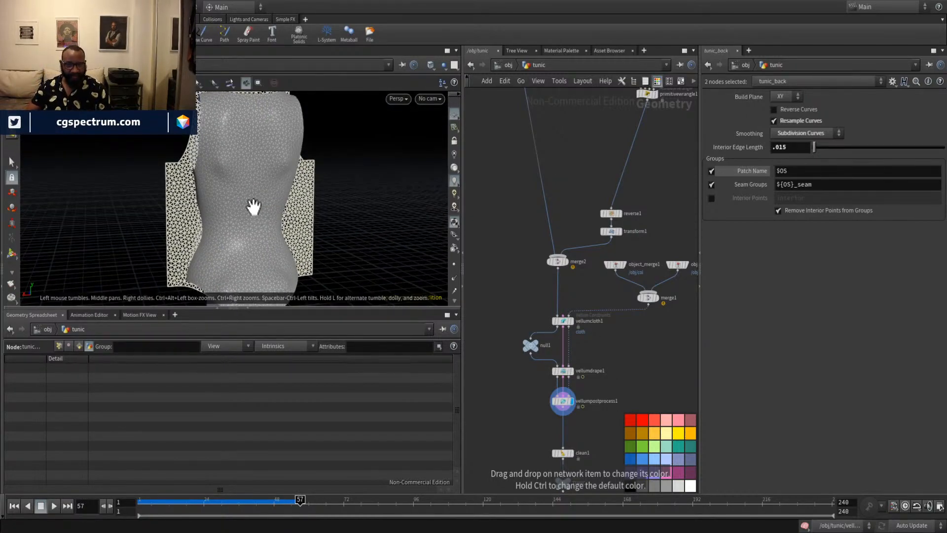
pyautogui.moveTo(254, 205); pyautogui.dragTo(371, 199)
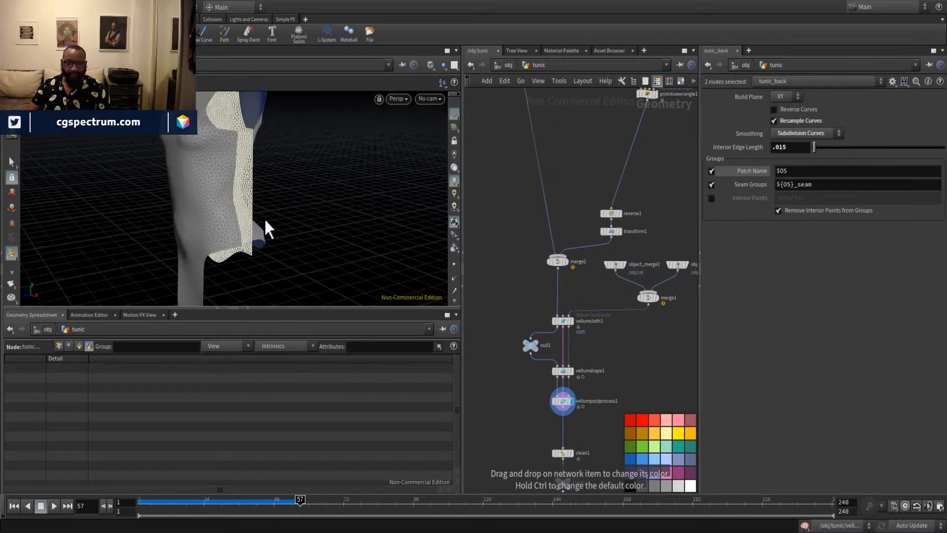
pyautogui.moveTo(256, 232); pyautogui.dragTo(309, 190)
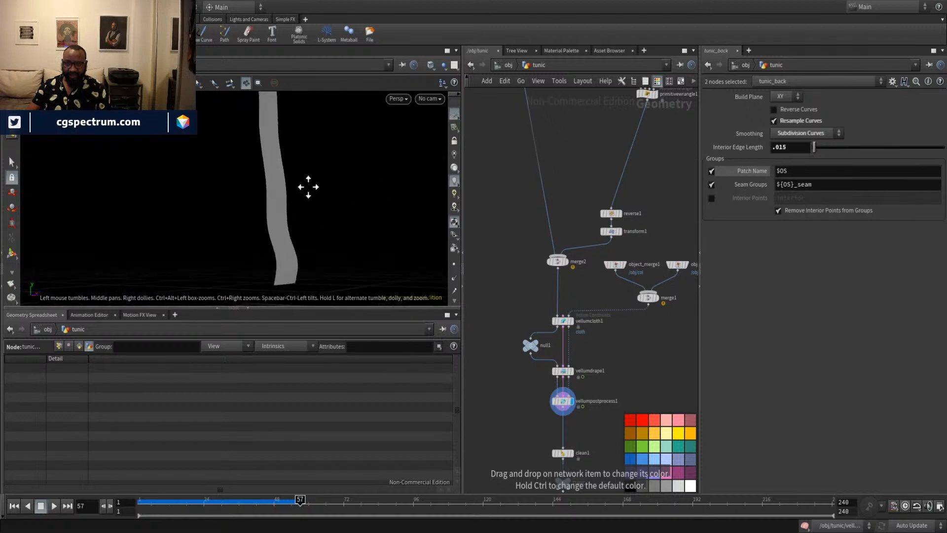
# Continue the drape simulation to frame 184, stop it, and examine the tunic's long lower panel and torso.
pyautogui.click(56, 507)
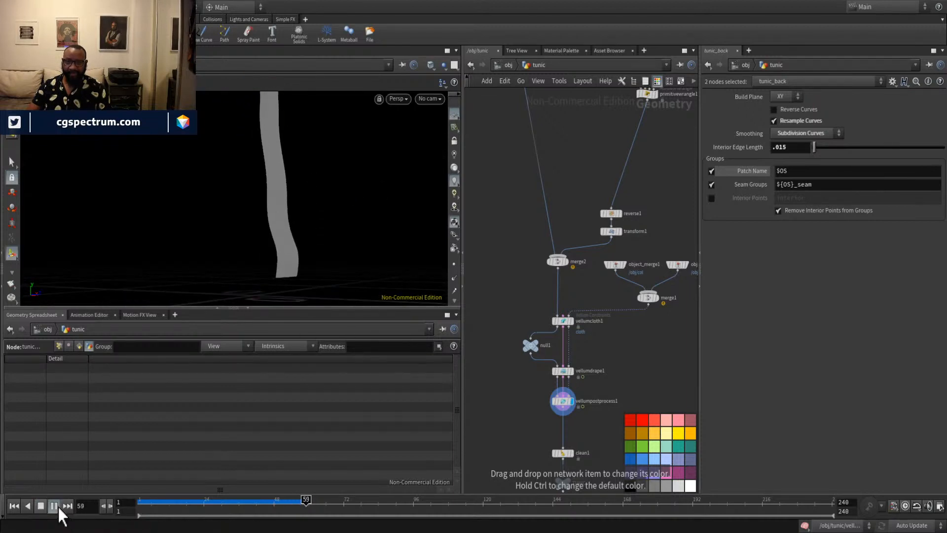
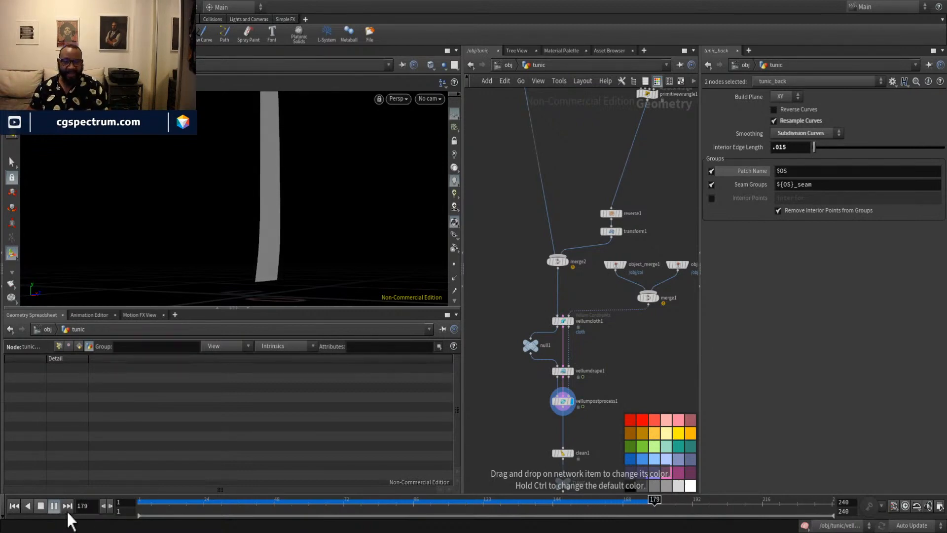
pyautogui.click(54, 505)
pyautogui.scroll(5, 302, 222)
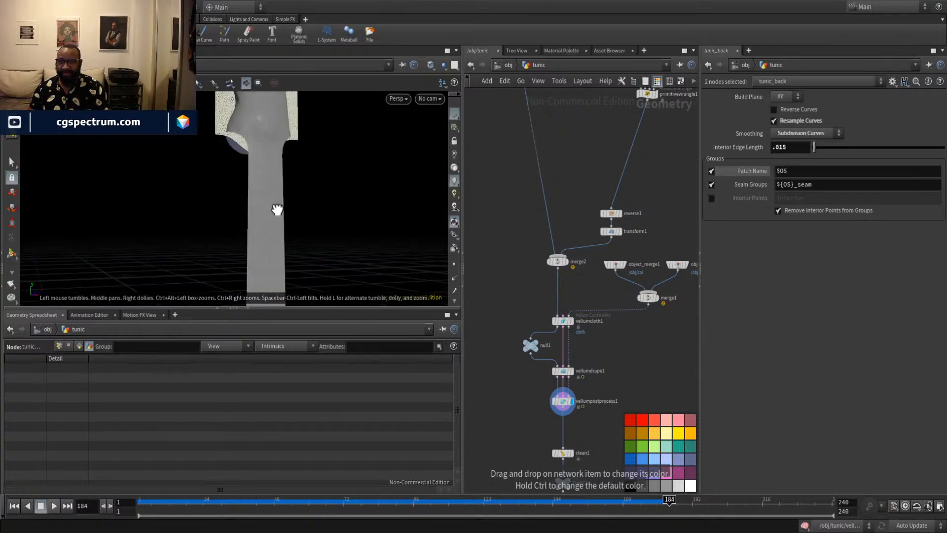
pyautogui.scroll(-5, 271, 232)
pyautogui.scroll(1, 327, 228)
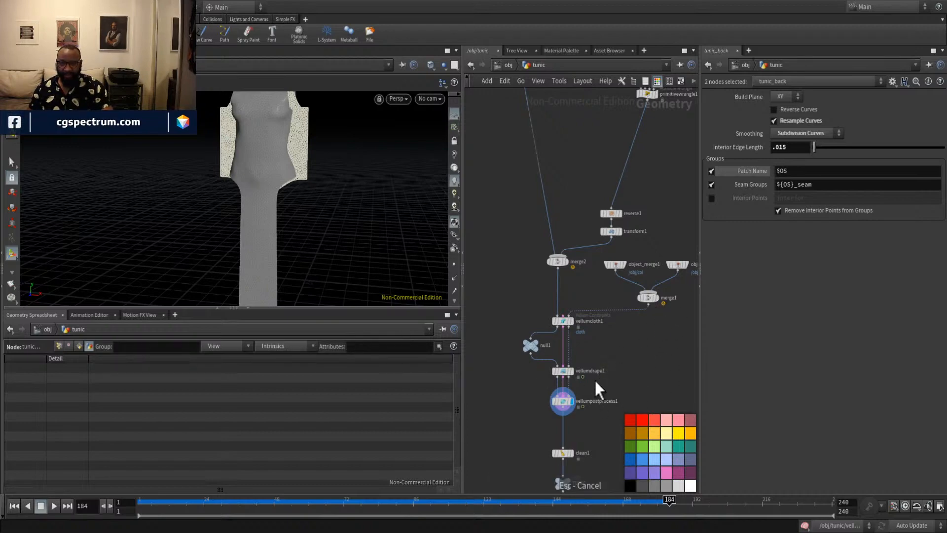
# Go to frame 128 and review the node chain from vellumcloth1 down to the TUNIC output.
pyautogui.click(507, 510)
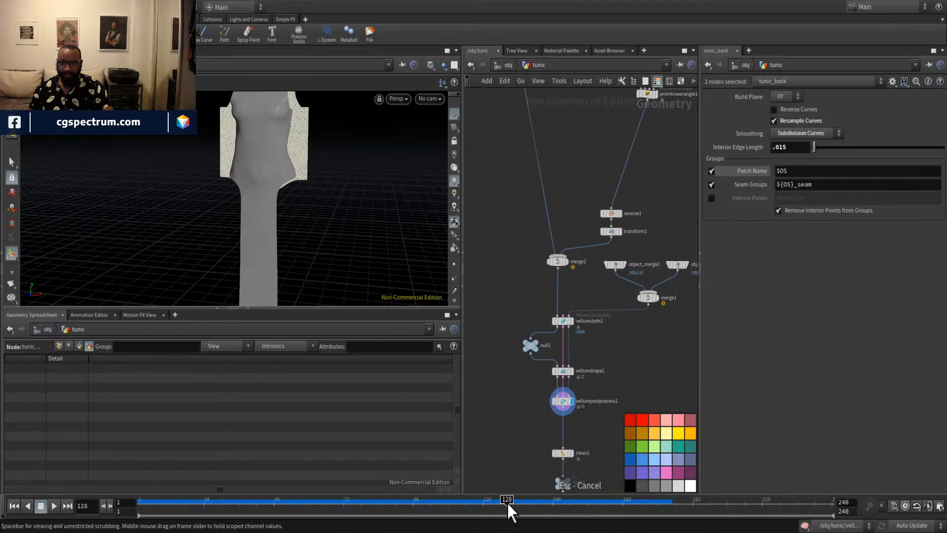
pyautogui.moveTo(606, 274); pyautogui.dragTo(546, 355, button='middle')
pyautogui.moveTo(535, 148)
pyautogui.mouseDown(button='middle')
pyautogui.moveTo(533, 232)
pyautogui.moveTo(568, 372)
pyautogui.moveTo(578, 178)
pyautogui.mouseUp(button='middle')
pyautogui.click(567, 375)
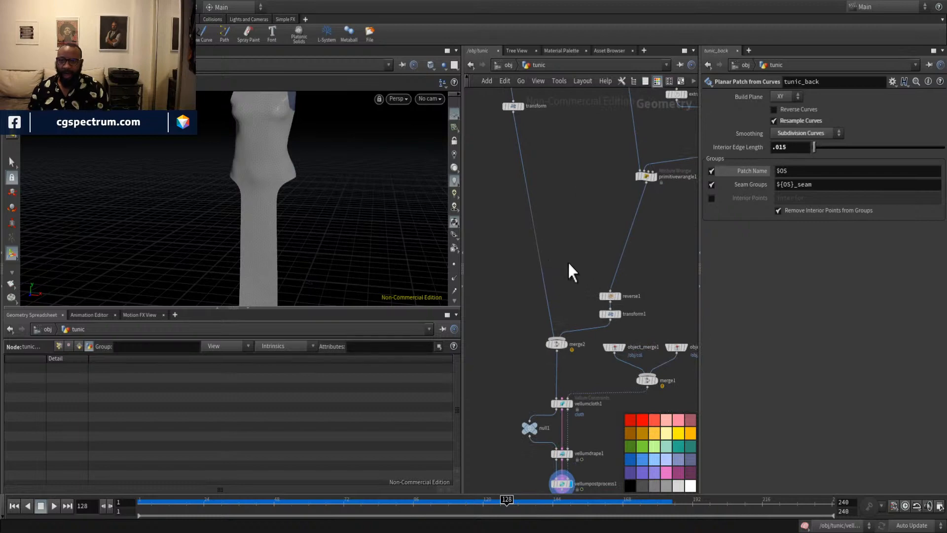
pyautogui.moveTo(571, 271); pyautogui.dragTo(583, 84, button='middle')
pyautogui.scroll(3, 636, 253)
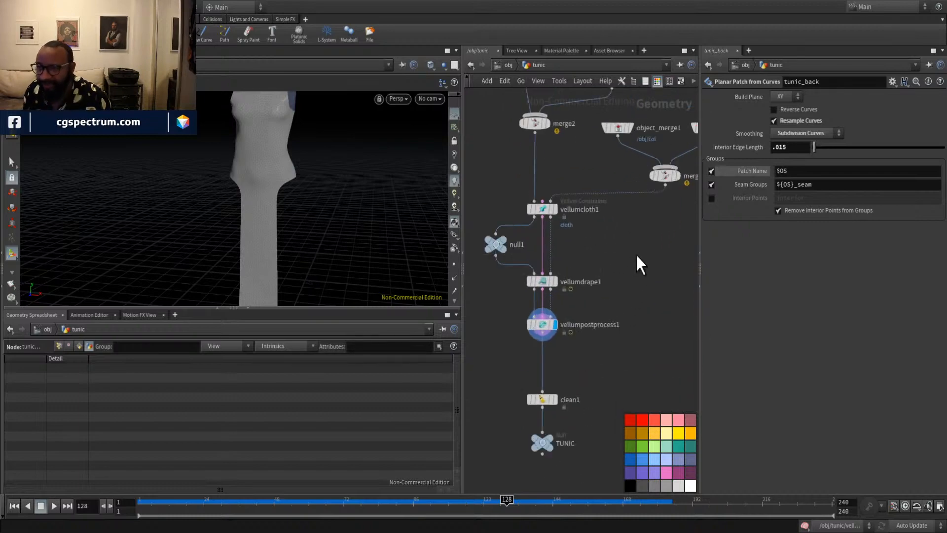
# Freeze the vellumdrape1 output at frame 170 and scrub the timeline to check the held drape.
pyautogui.moveTo(540, 327)
pyautogui.click(543, 282)
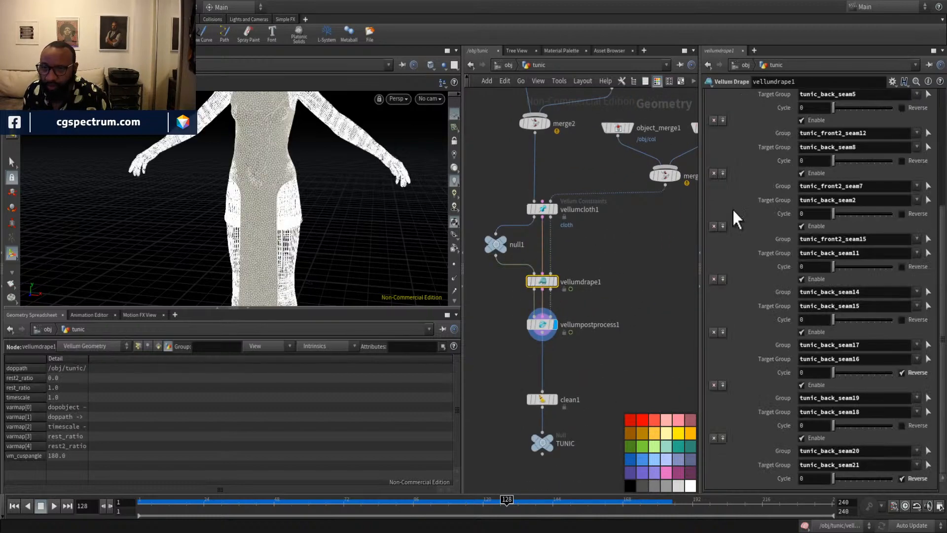
pyautogui.scroll(5, 753, 161)
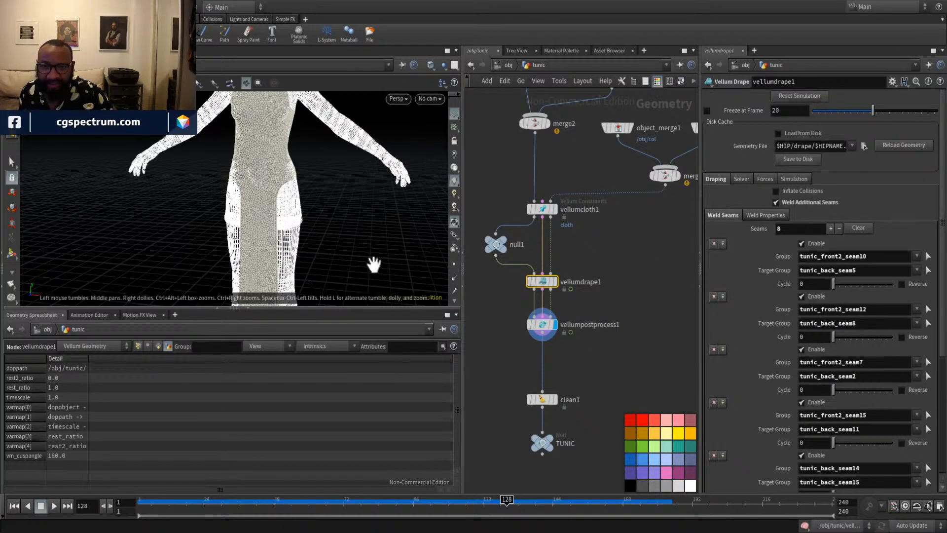
pyautogui.keyDown('alt'); pyautogui.moveTo(374, 264); pyautogui.dragTo(413, 156, button='middle'); pyautogui.keyUp('alt')
pyautogui.keyDown('alt'); pyautogui.moveTo(413, 157); pyautogui.dragTo(334, 152, button='right'); pyautogui.keyUp('alt')
pyautogui.moveTo(334, 152)
pyautogui.keyDown('alt'); pyautogui.mouseDown()
pyautogui.moveTo(262, 169)
pyautogui.moveTo(376, 268)
pyautogui.mouseUp(); pyautogui.keyUp('alt')
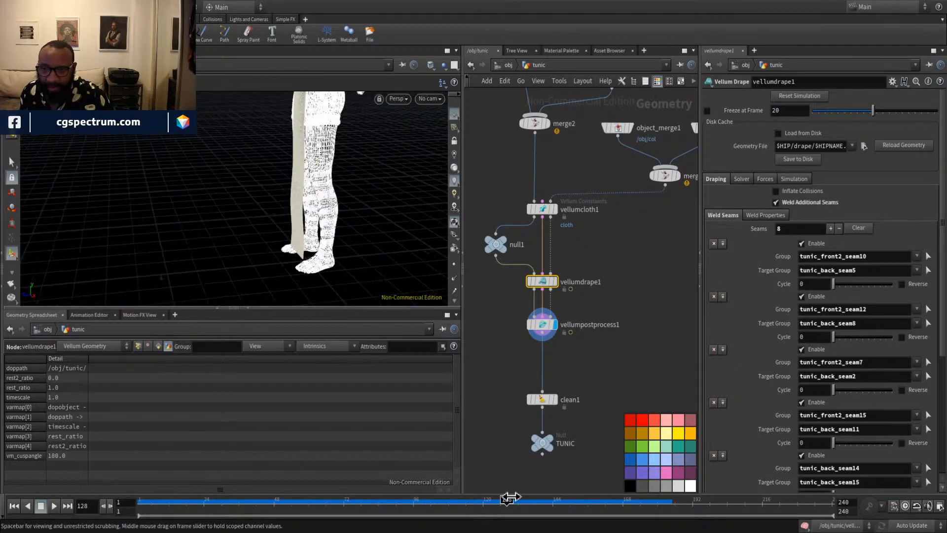
pyautogui.moveTo(508, 500); pyautogui.dragTo(629, 508)
pyautogui.doubleClick(795, 115)
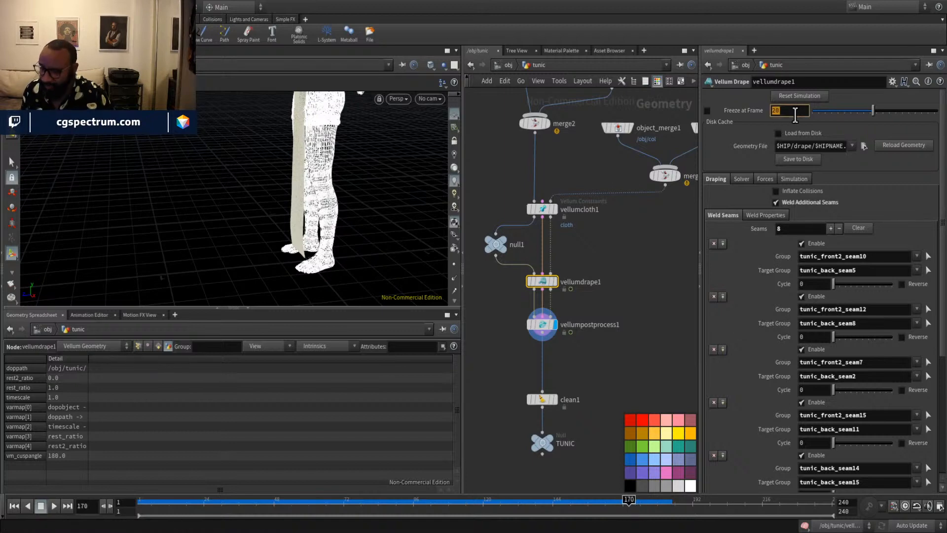
pyautogui.write('170')
pyautogui.press('Return')
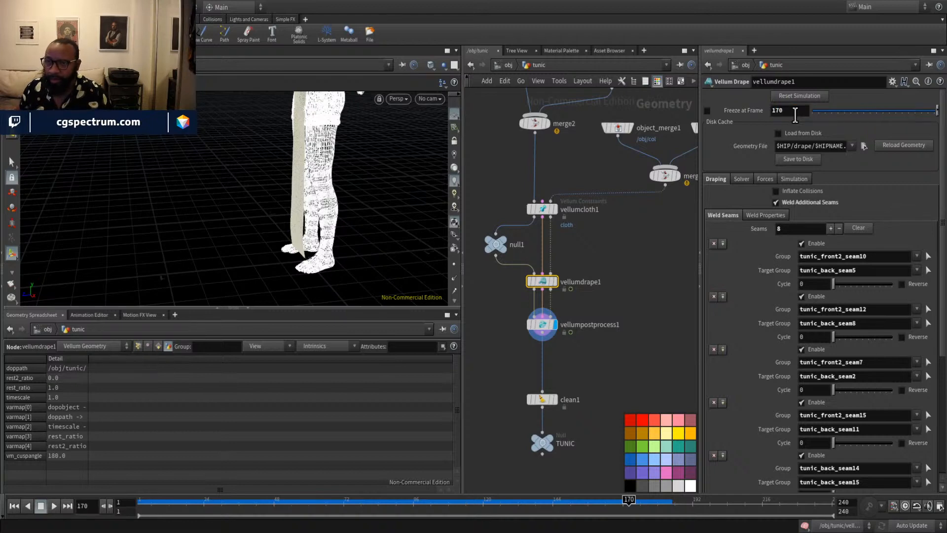
pyautogui.click(707, 110)
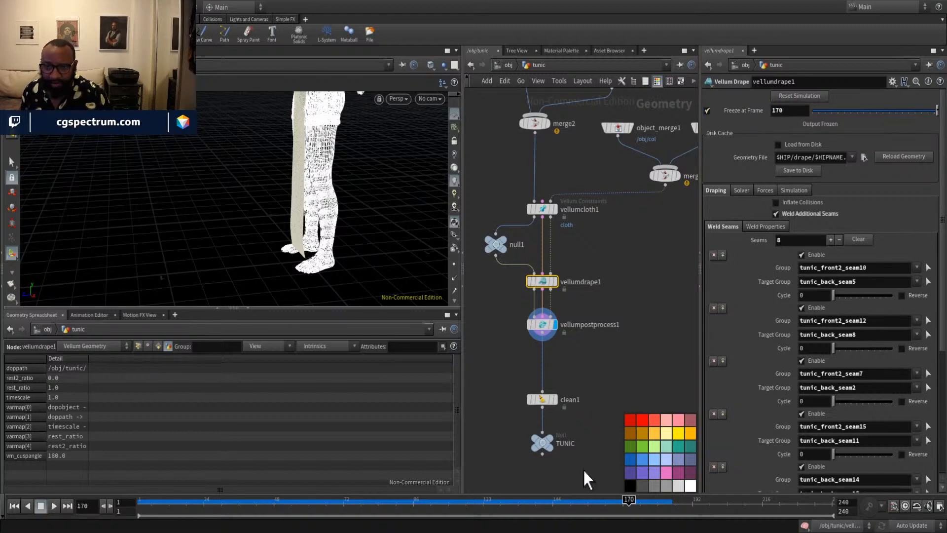
pyautogui.moveTo(631, 508)
pyautogui.mouseDown()
pyautogui.moveTo(641, 512)
pyautogui.moveTo(455, 513)
pyautogui.moveTo(617, 525)
pyautogui.mouseUp()
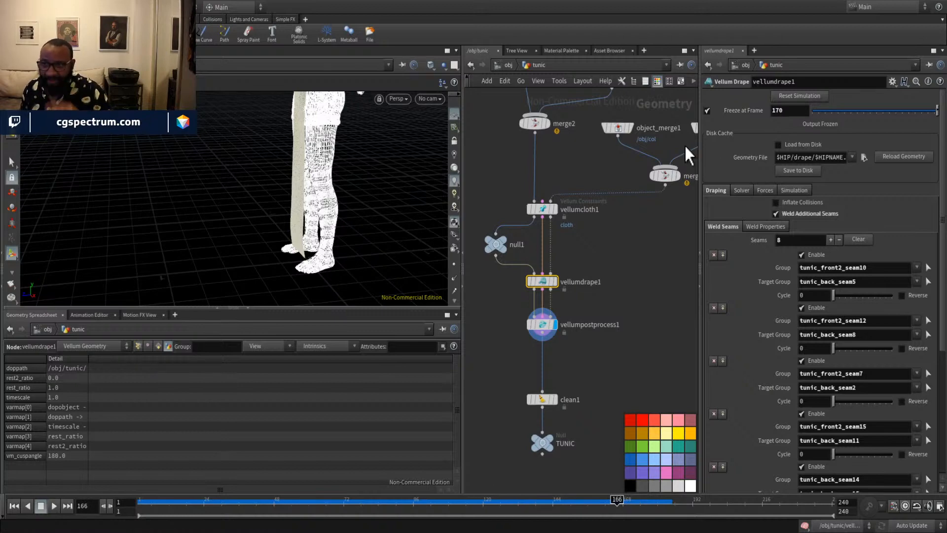
# Set vellumdrape1's Geometry File path to $HIP/drape/$HIPNAME.$OS.`chs("freezeframe")`.bgeo.sc.
pyautogui.moveTo(461, 159); pyautogui.dragTo(280, 188)
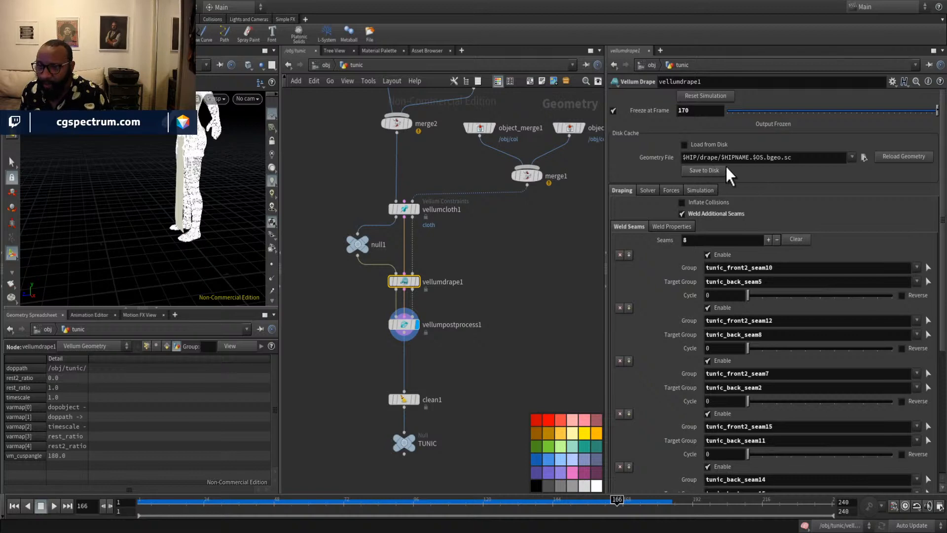
pyautogui.click(768, 157)
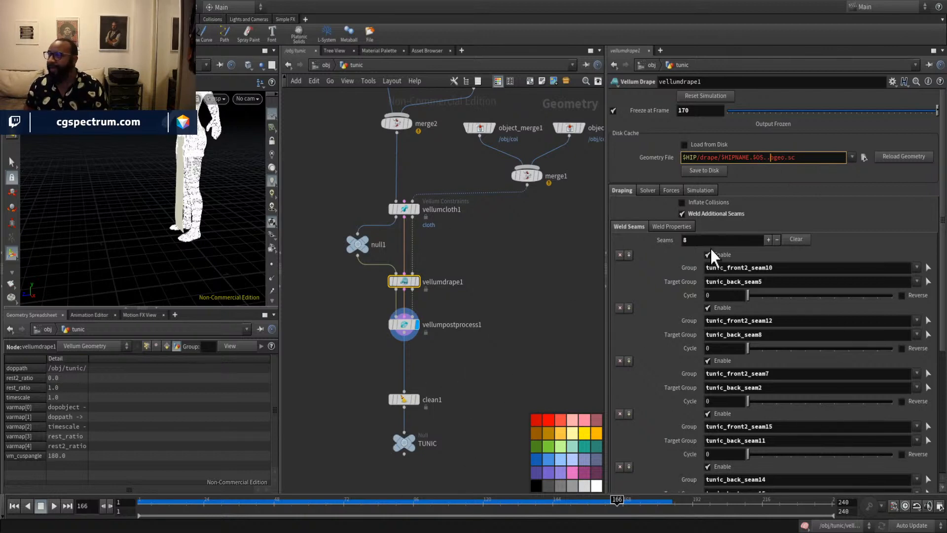
pyautogui.press('Return')
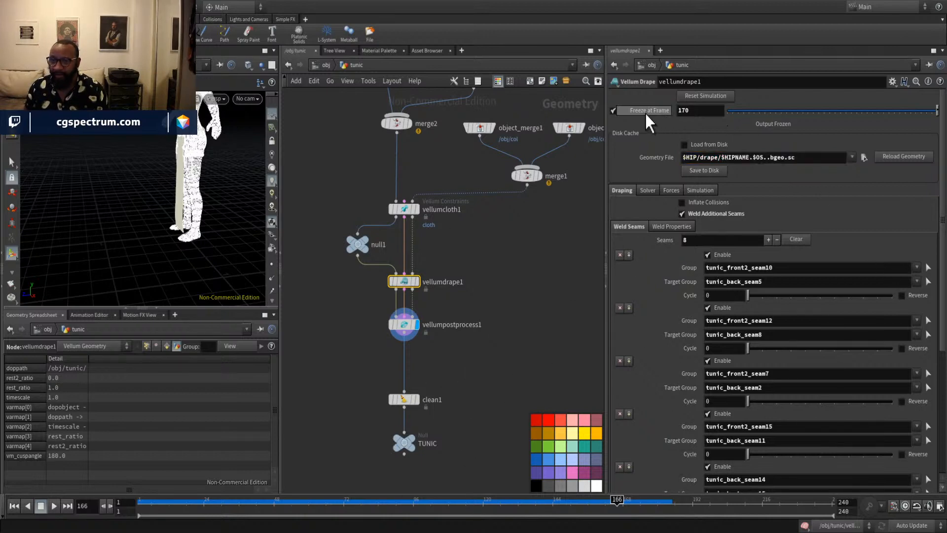
pyautogui.click(769, 159)
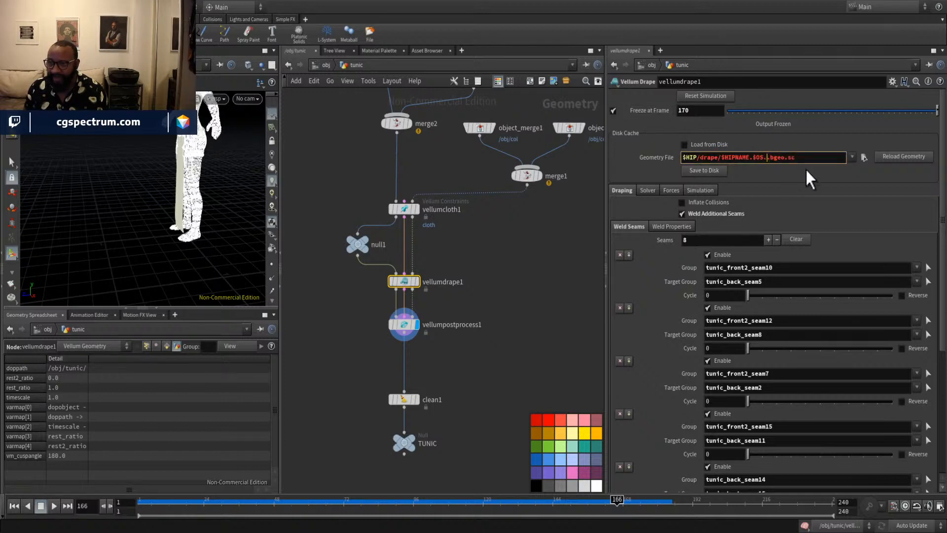
pyautogui.write('`chs("freezeframe")`')
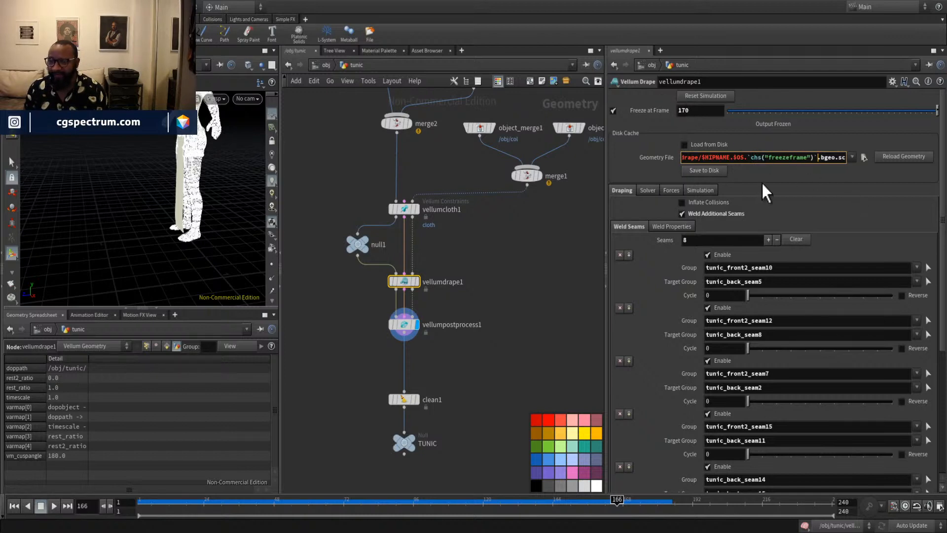
pyautogui.press('Return')
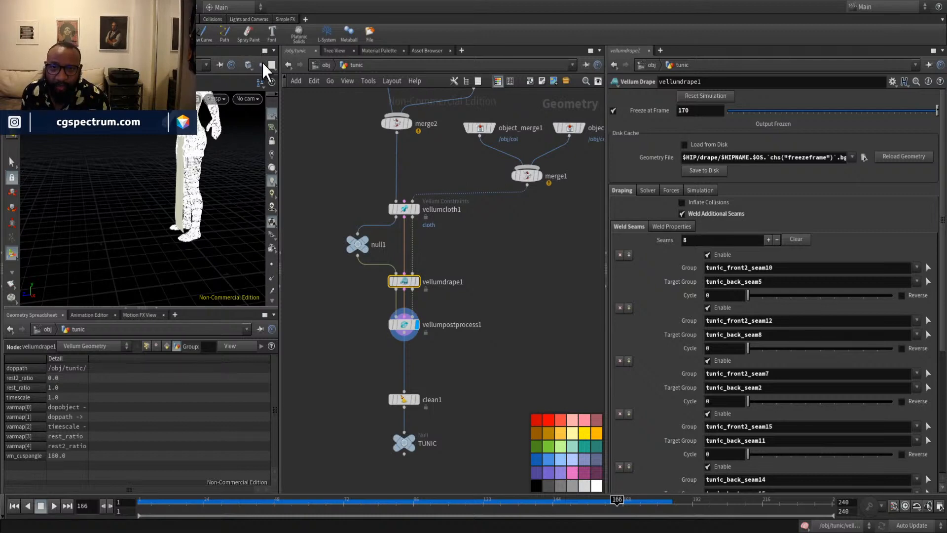
# Turn on Load from Disk for vellumdrape1 and go back to frame 1.
pyautogui.click(685, 144)
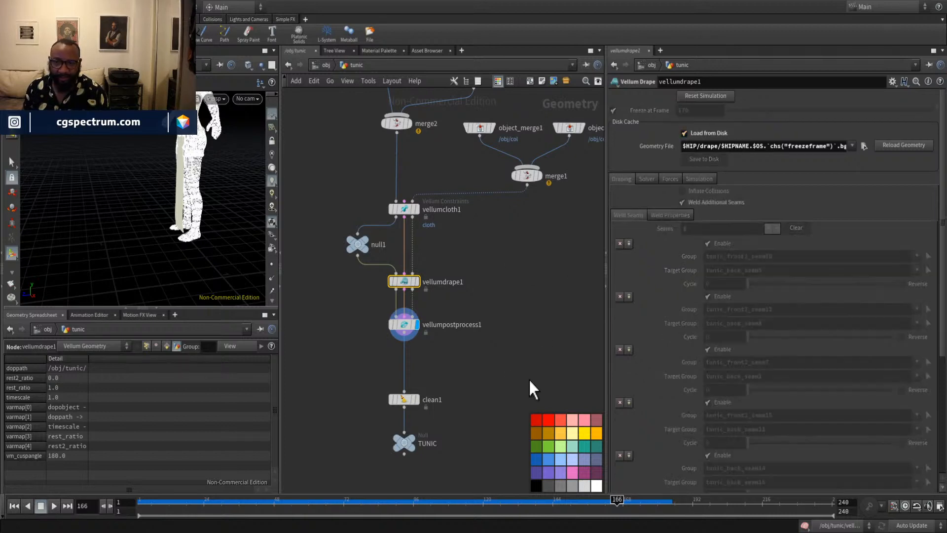
pyautogui.moveTo(572, 502); pyautogui.dragTo(54, 509)
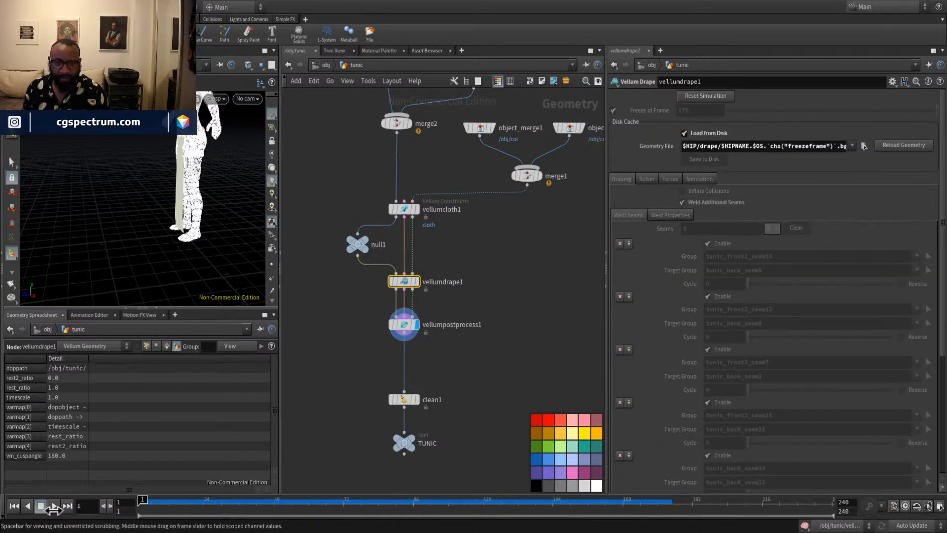
pyautogui.moveTo(537, 268); pyautogui.dragTo(526, 310, button='middle')
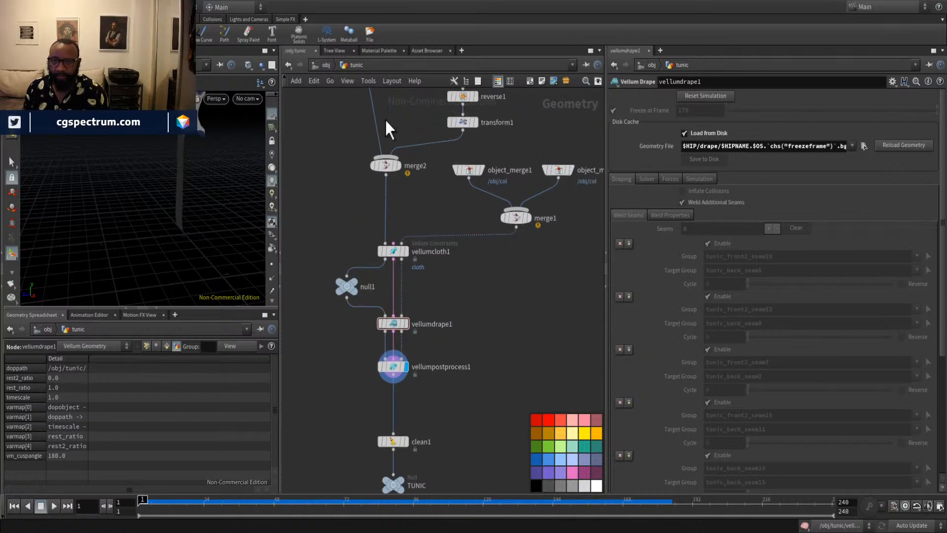
# Go up to the object level, deselect the tunic, and inspect the draped garment on the body from front, back and side.
pyautogui.click(314, 66)
pyautogui.press('Escape')
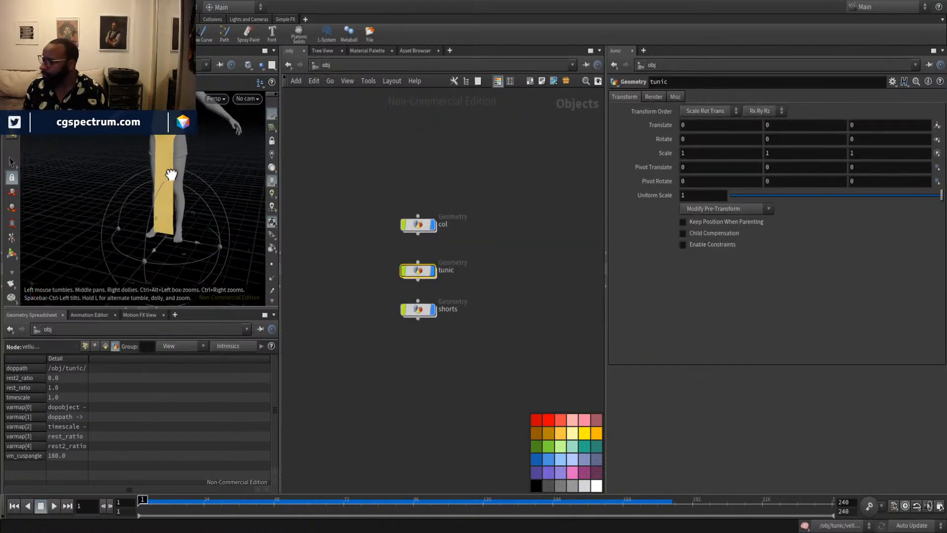
pyautogui.press('Return')
pyautogui.keyDown('alt'); pyautogui.moveTo(199, 200); pyautogui.dragTo(197, 224, button='middle'); pyautogui.keyUp('alt')
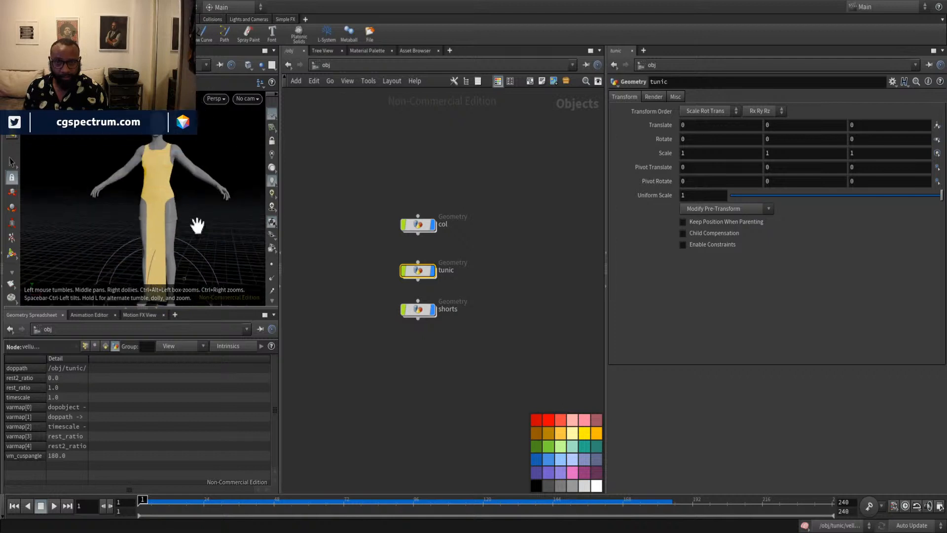
pyautogui.click(497, 265)
pyautogui.keyDown('alt'); pyautogui.moveTo(197, 178); pyautogui.dragTo(295, 207); pyautogui.keyUp('alt')
pyautogui.keyDown('alt'); pyautogui.moveTo(295, 207); pyautogui.dragTo(301, 241, button='right'); pyautogui.keyUp('alt')
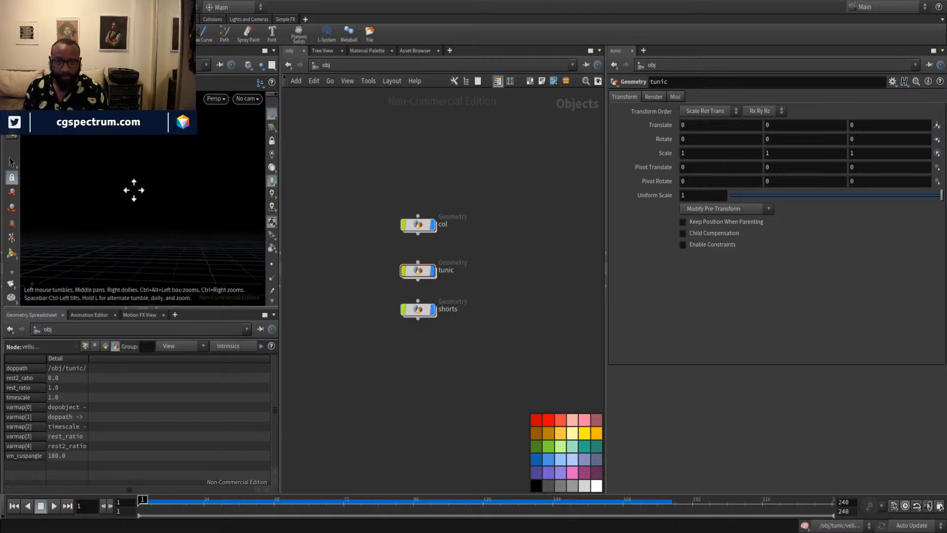
pyautogui.keyDown('alt'); pyautogui.moveTo(133, 191); pyautogui.dragTo(115, 183, button='middle'); pyautogui.keyUp('alt')
pyautogui.keyDown('alt'); pyautogui.moveTo(115, 183); pyautogui.dragTo(200, 185); pyautogui.keyUp('alt')
pyautogui.keyDown('alt'); pyautogui.moveTo(200, 185); pyautogui.dragTo(206, 195, button='middle'); pyautogui.keyUp('alt')
pyautogui.keyDown('alt'); pyautogui.moveTo(205, 194); pyautogui.dragTo(154, 205); pyautogui.keyUp('alt')
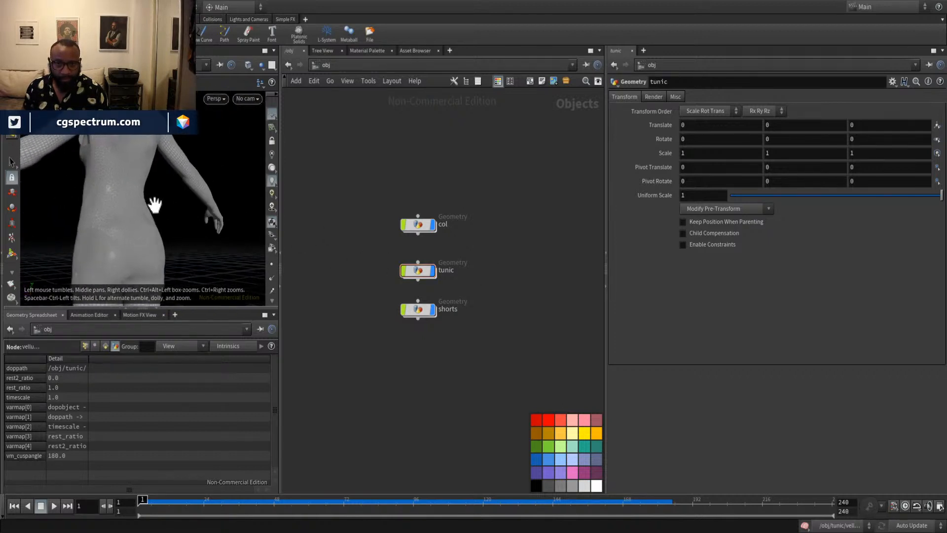
pyautogui.keyDown('alt'); pyautogui.moveTo(155, 205); pyautogui.dragTo(184, 220, button='middle'); pyautogui.keyUp('alt')
pyautogui.keyDown('alt'); pyautogui.moveTo(184, 220); pyautogui.dragTo(171, 205); pyautogui.keyUp('alt')
pyautogui.keyDown('alt'); pyautogui.moveTo(171, 205); pyautogui.dragTo(70, 214, button='middle'); pyautogui.keyUp('alt')
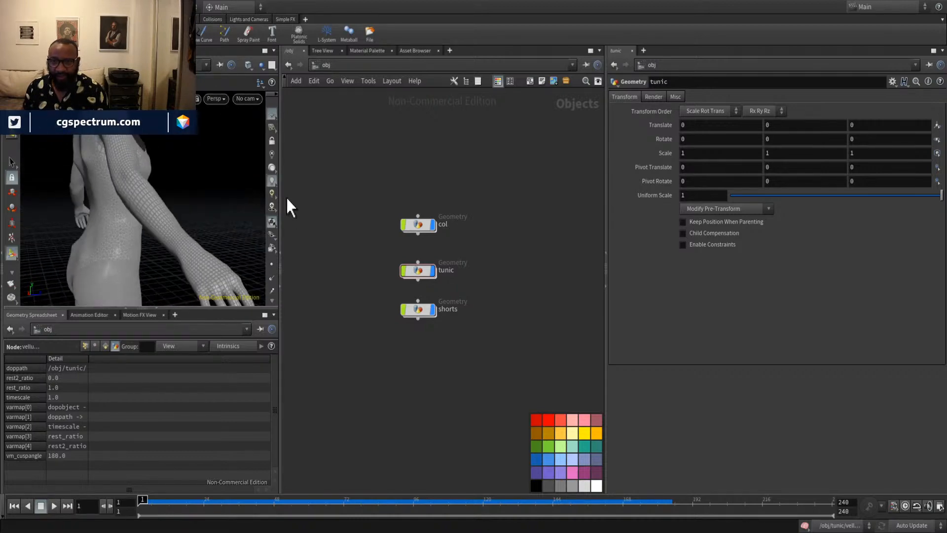
# Collapse the spreadsheet pane, maximize the viewport, and examine the tunic's fit from the back and the front.
pyautogui.click(156, 314)
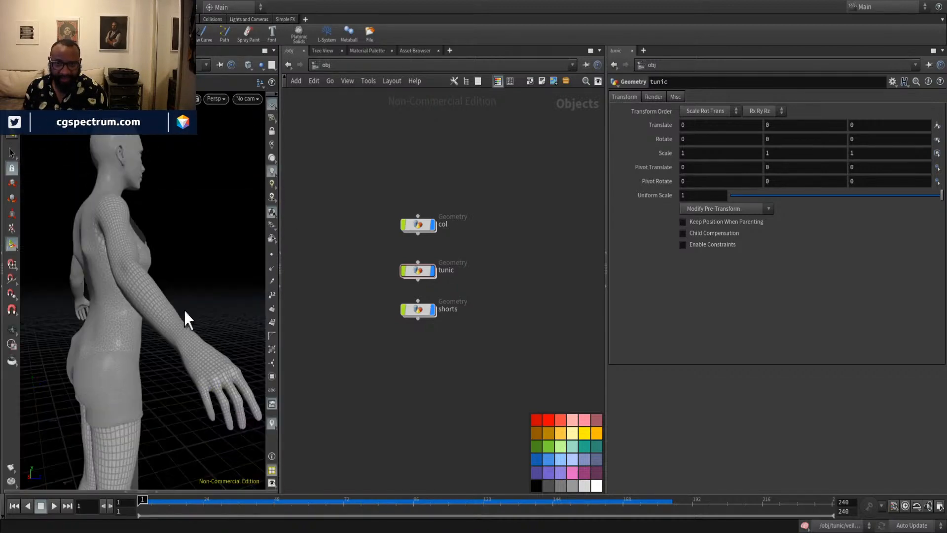
pyautogui.click(281, 285)
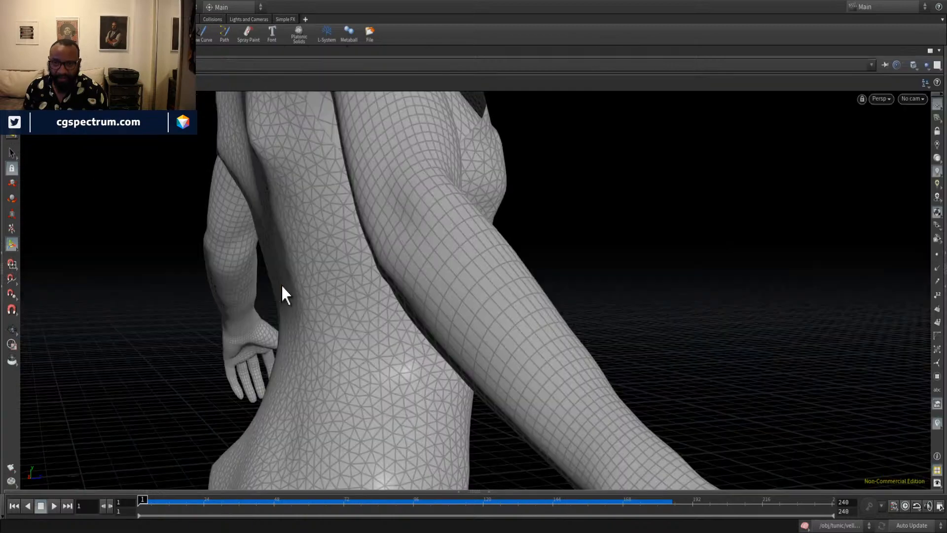
pyautogui.keyDown('alt'); pyautogui.moveTo(437, 275); pyautogui.dragTo(518, 310, button='middle'); pyautogui.keyUp('alt')
pyautogui.keyDown('alt'); pyautogui.moveTo(390, 274); pyautogui.dragTo(290, 273, button='right'); pyautogui.keyUp('alt')
pyautogui.moveTo(290, 272); pyautogui.dragTo(455, 271)
pyautogui.moveTo(454, 271); pyautogui.dragTo(434, 270, button='middle')
pyautogui.moveTo(434, 270); pyautogui.dragTo(475, 321)
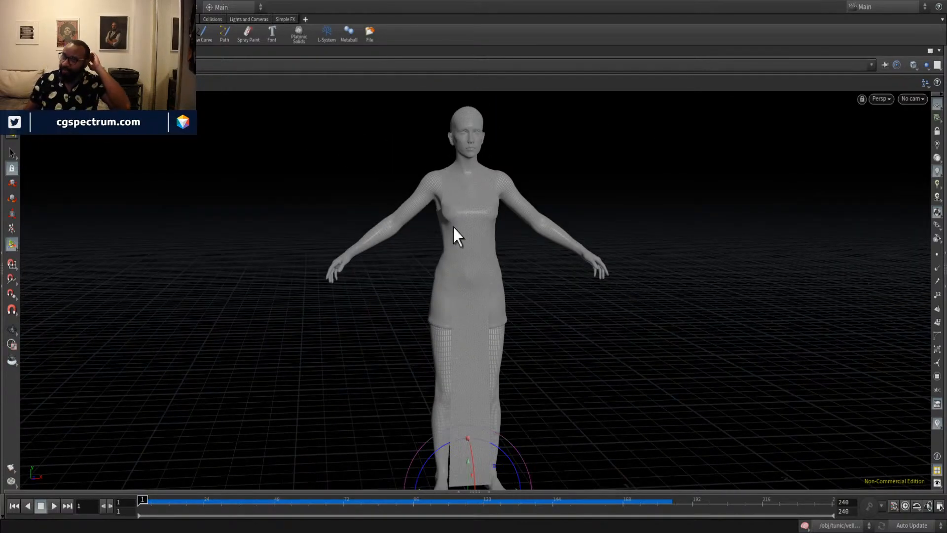
pyautogui.moveTo(560, 256); pyautogui.dragTo(592, 296)
pyautogui.press('Return')
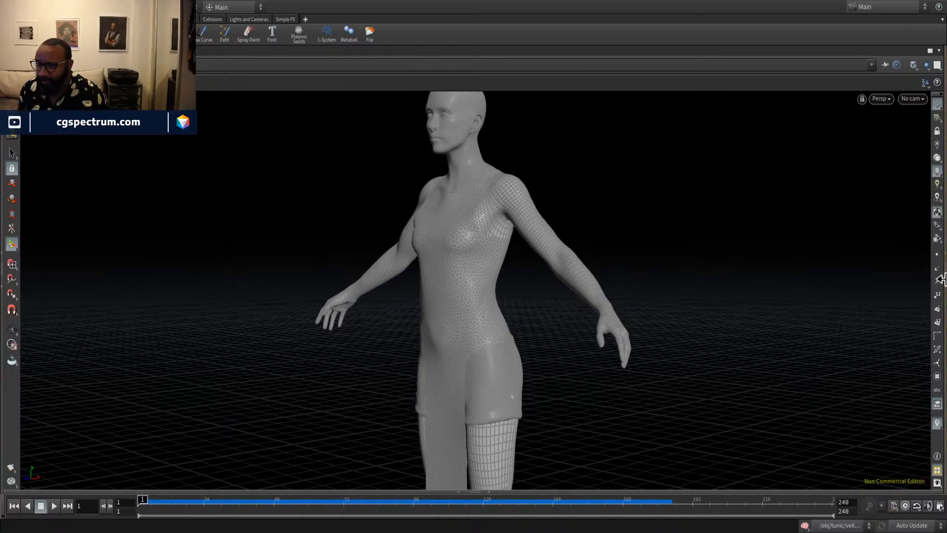
# Restore the pane layout, widen the viewport, and examine the tunic's mesh across the upper back.
pyautogui.hotkey('ctrl', 'b')
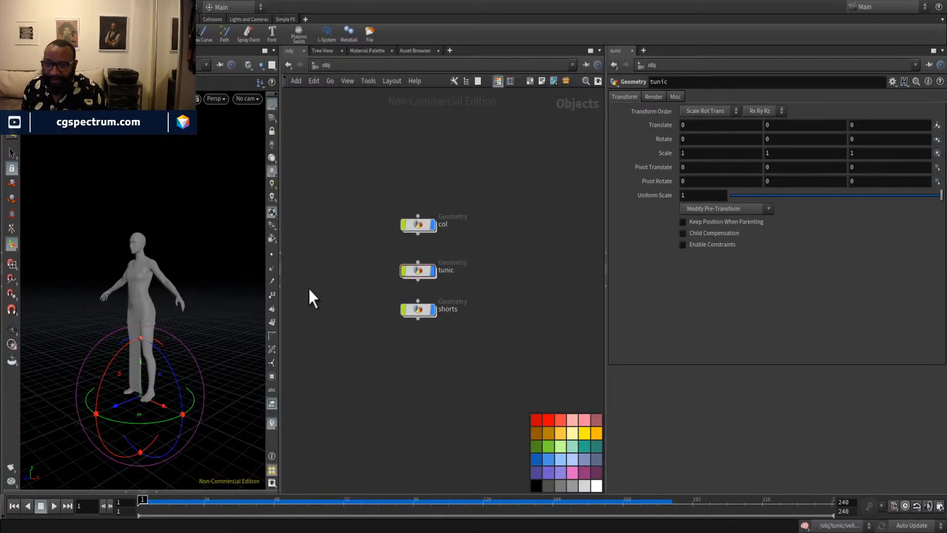
pyautogui.moveTo(278, 298); pyautogui.dragTo(460, 299)
pyautogui.moveTo(236, 355); pyautogui.dragTo(262, 262)
pyautogui.scroll(5, 291, 276)
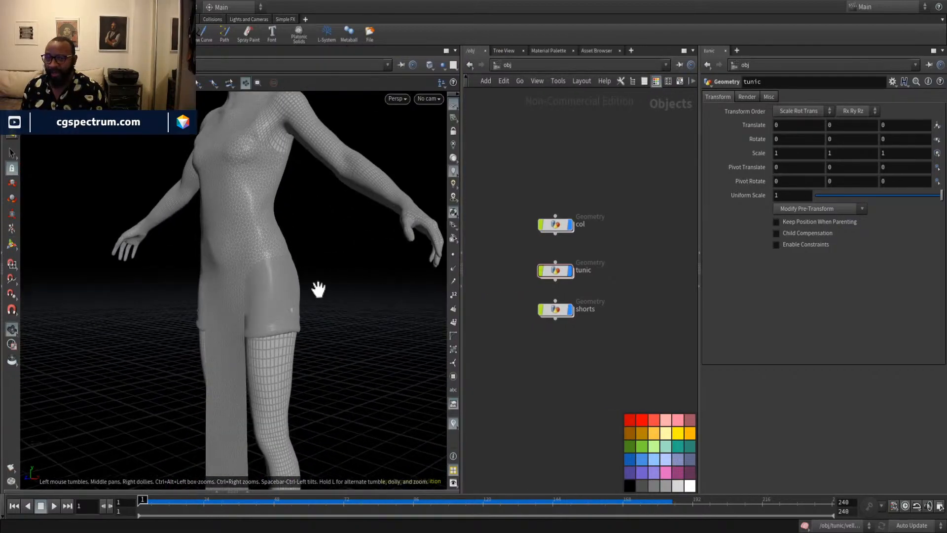
pyautogui.moveTo(317, 286); pyautogui.dragTo(262, 311)
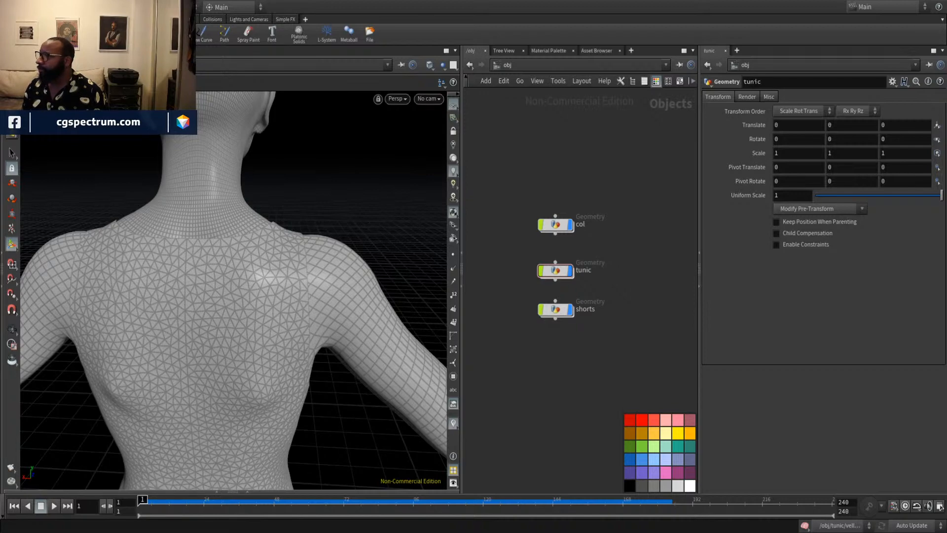
# Rearrange the col, tunic and shorts object nodes into a column higher up in the network.
pyautogui.moveTo(551, 324)
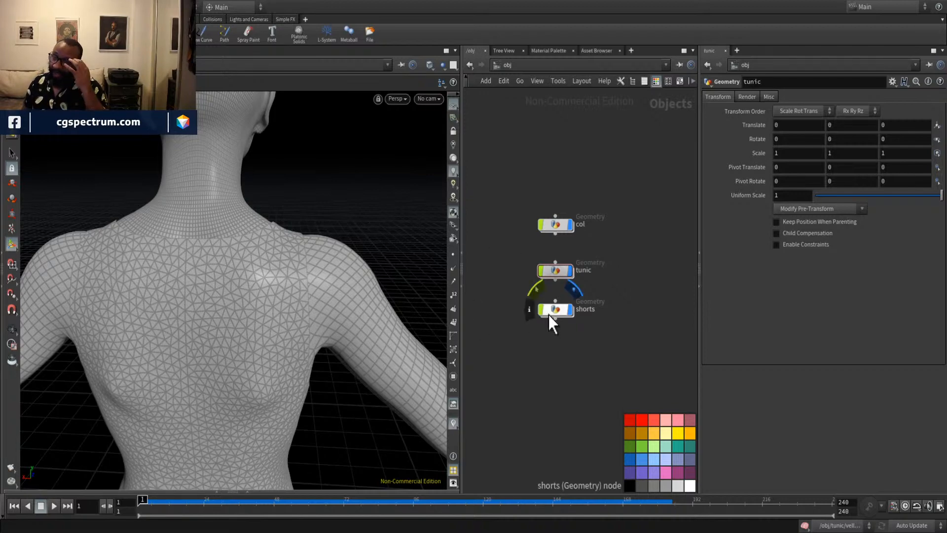
pyautogui.moveTo(562, 227); pyautogui.dragTo(554, 165)
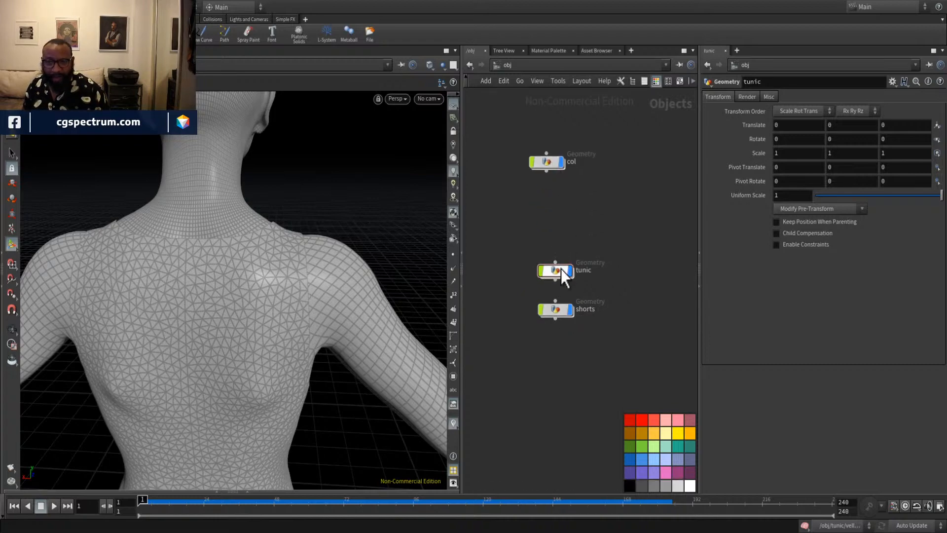
pyautogui.moveTo(561, 271); pyautogui.dragTo(550, 212)
pyautogui.moveTo(558, 316); pyautogui.dragTo(552, 272)
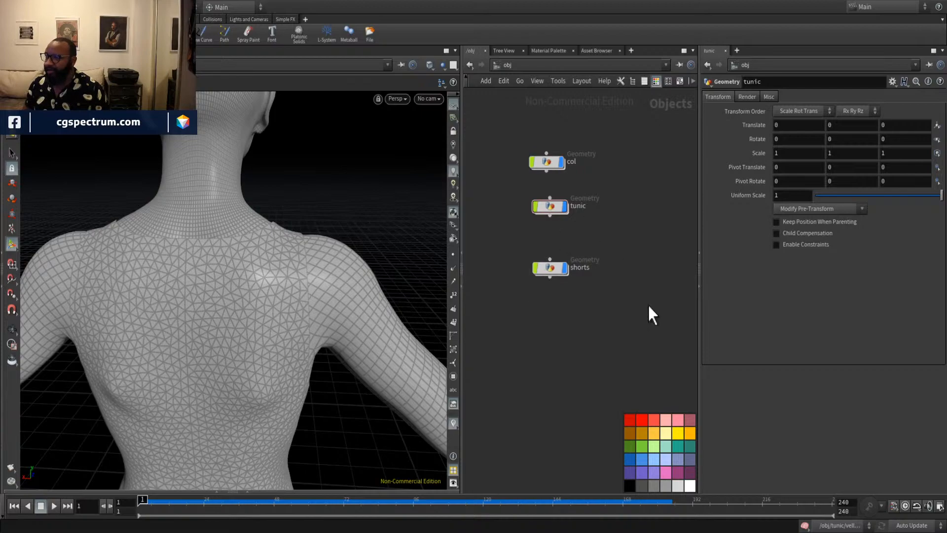
pyautogui.press('Escape')
# Inspect the tunic's front over the chest, waist and hips.
pyautogui.moveTo(344, 306); pyautogui.dragTo(302, 287)
pyautogui.moveTo(567, 265)
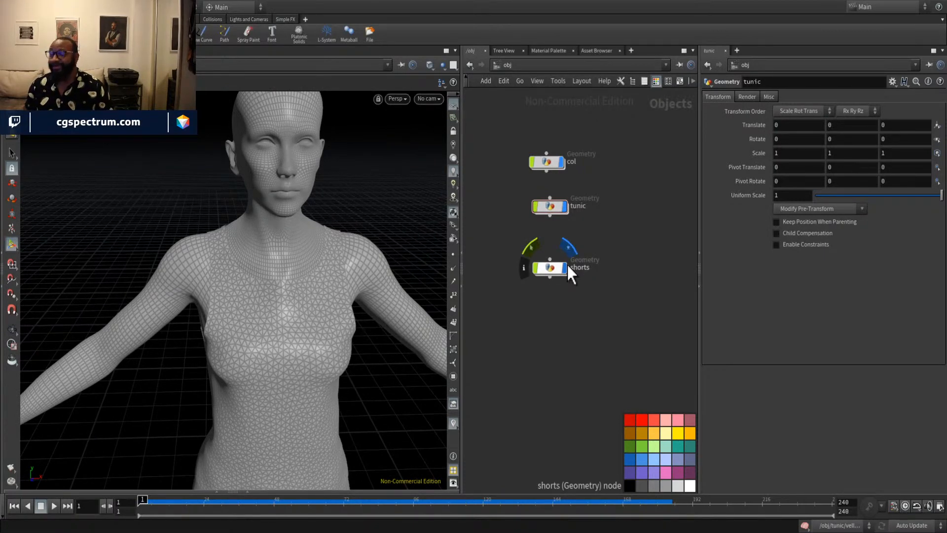
pyautogui.moveTo(321, 188); pyautogui.dragTo(390, 240)
# Open the shorts network and delete the unused clip1 node beneath object_merge1.
pyautogui.moveTo(635, 254); pyautogui.dragTo(643, 212, button='middle')
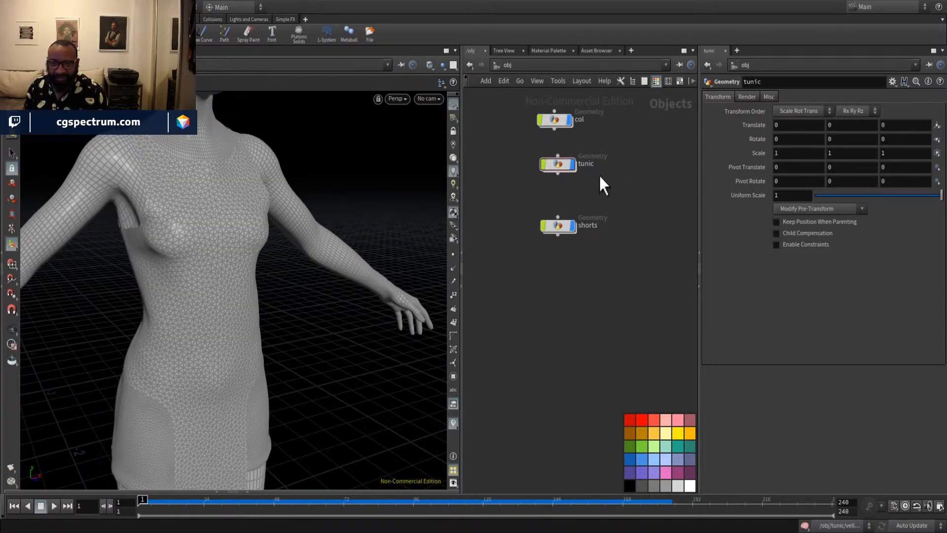
pyautogui.doubleClick(564, 253)
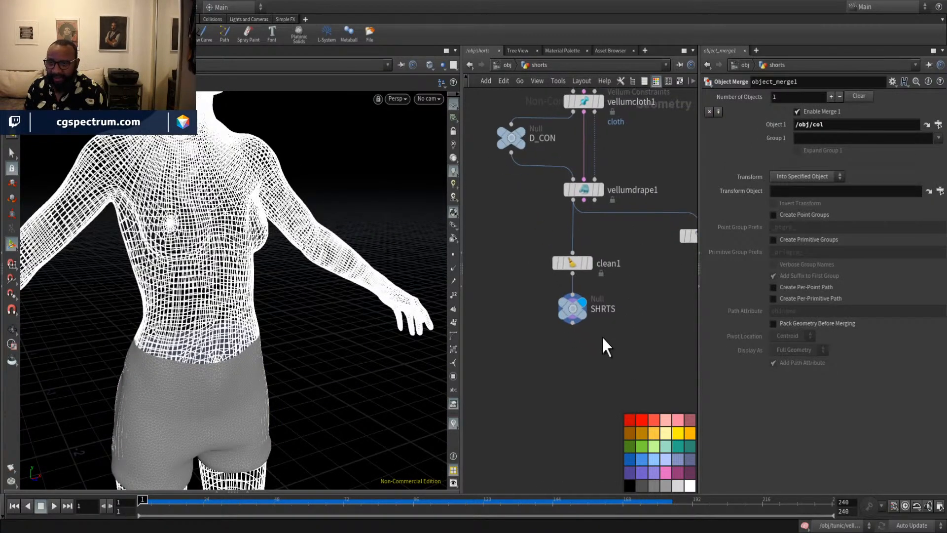
pyautogui.moveTo(605, 345); pyautogui.dragTo(602, 307, button='middle')
pyautogui.moveTo(656, 267); pyautogui.dragTo(611, 290, button='middle')
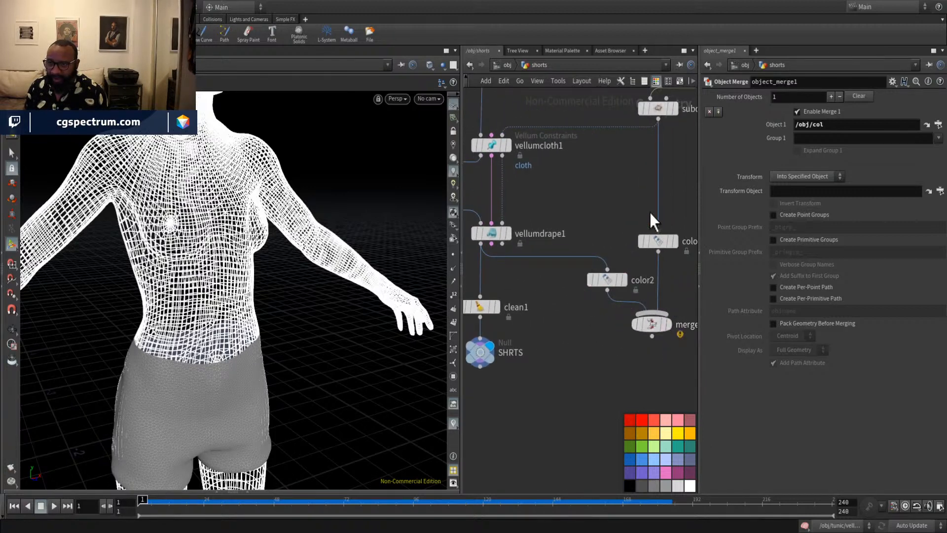
pyautogui.press('f')
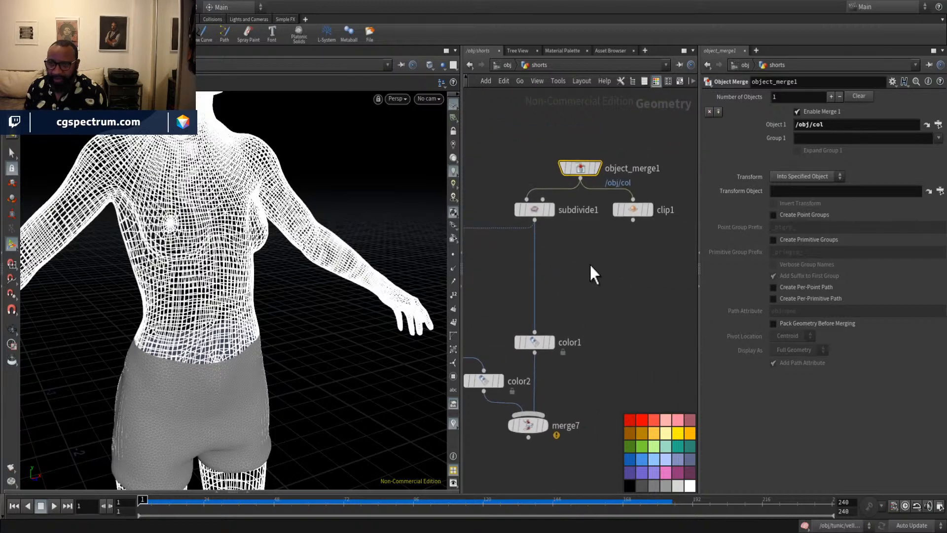
pyautogui.click(639, 209)
pyautogui.press('Delete')
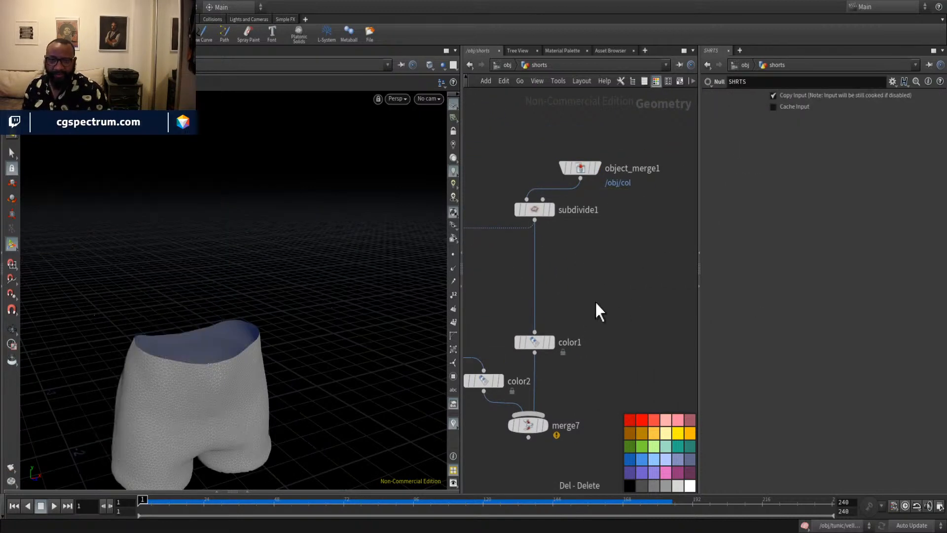
# Delete the color1 and merge7 nodes from the shorts network.
pyautogui.moveTo(594, 315); pyautogui.dragTo(642, 249, button='middle')
pyautogui.moveTo(643, 241); pyautogui.dragTo(566, 382)
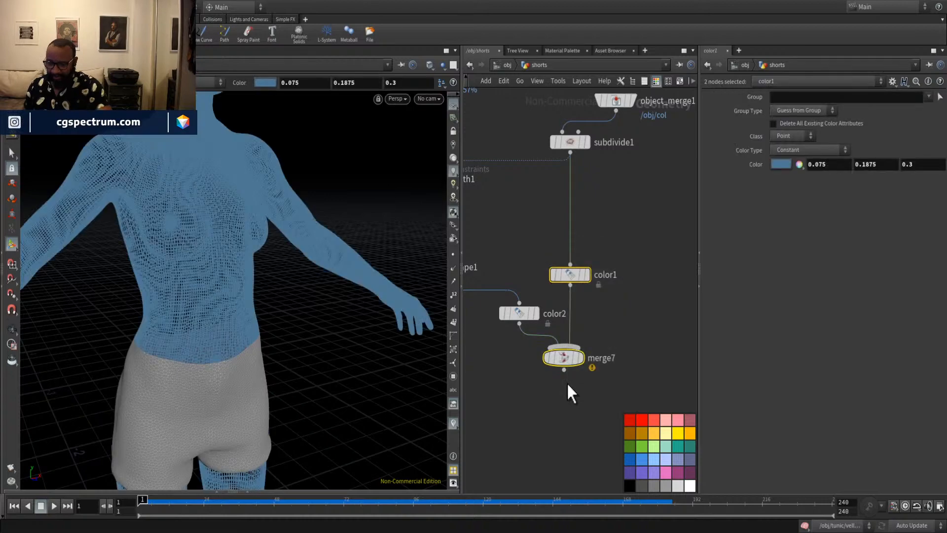
pyautogui.press('Delete')
pyautogui.moveTo(587, 291); pyautogui.dragTo(664, 230, button='middle')
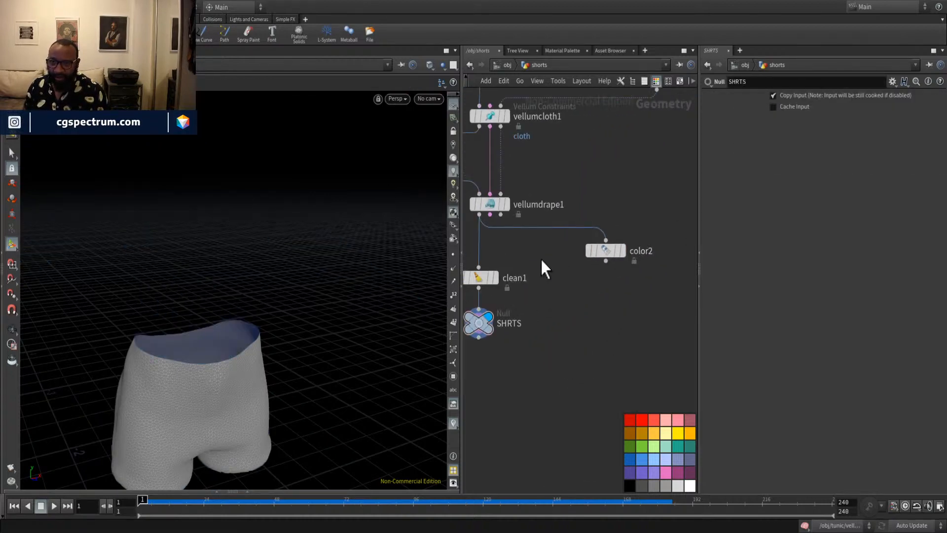
# Wire color2 into clean1, display the SHRTS null, and check the shorts' colour on the body at object level.
pyautogui.click(606, 260)
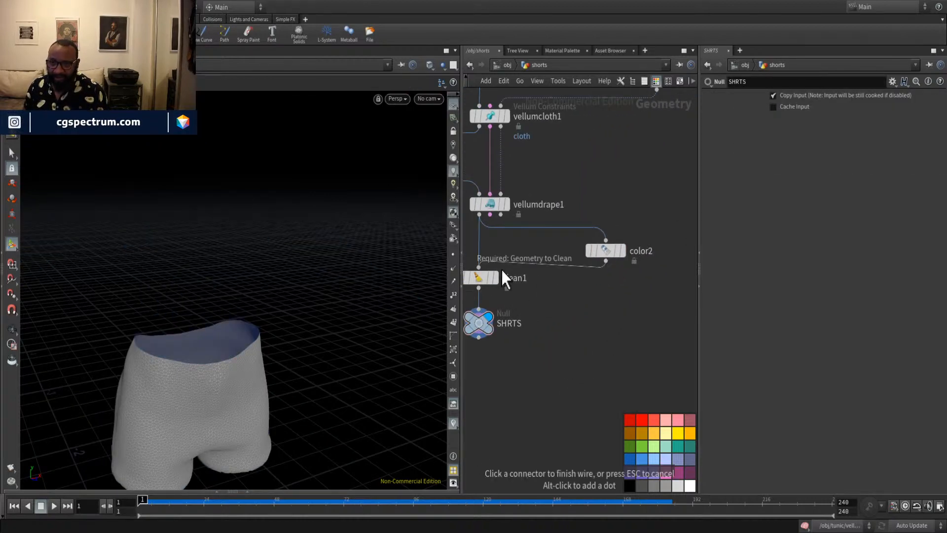
pyautogui.click(478, 268)
pyautogui.click(495, 279)
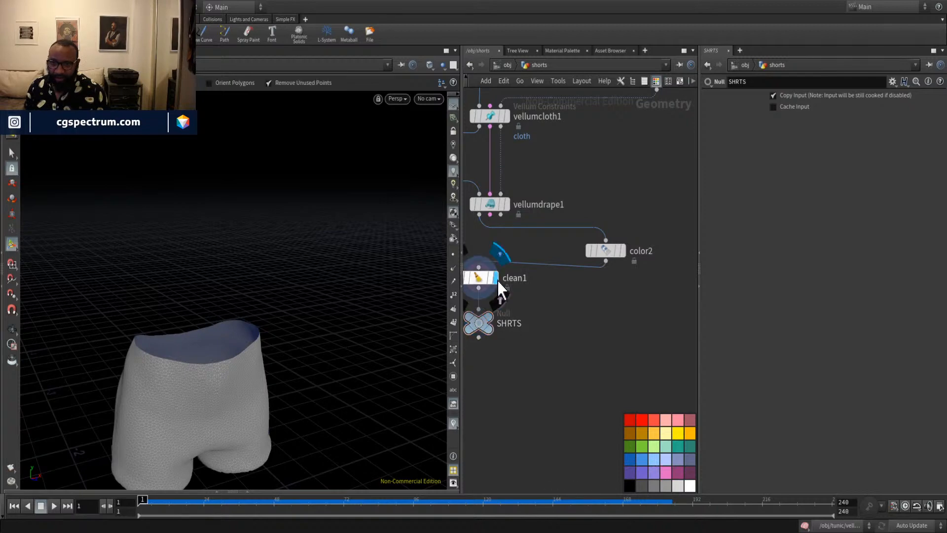
pyautogui.click(620, 252)
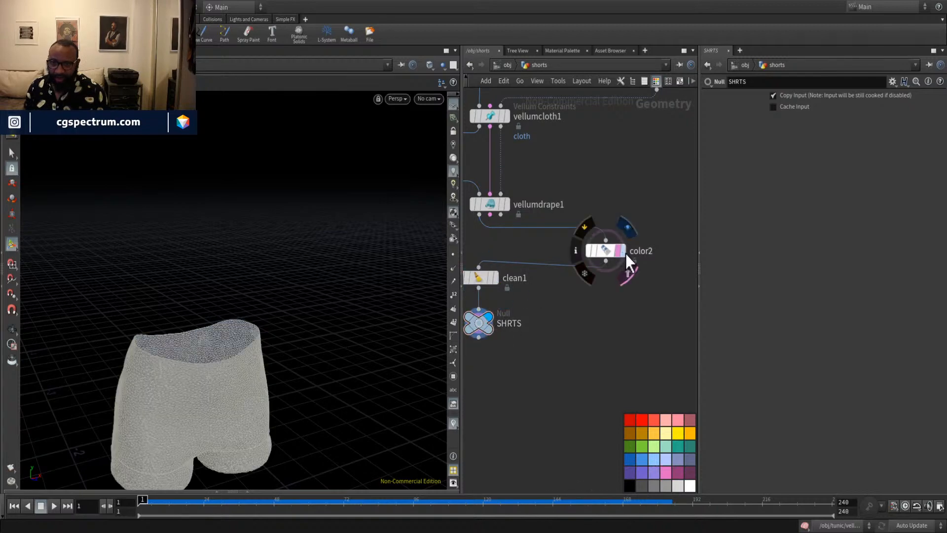
pyautogui.click(495, 278)
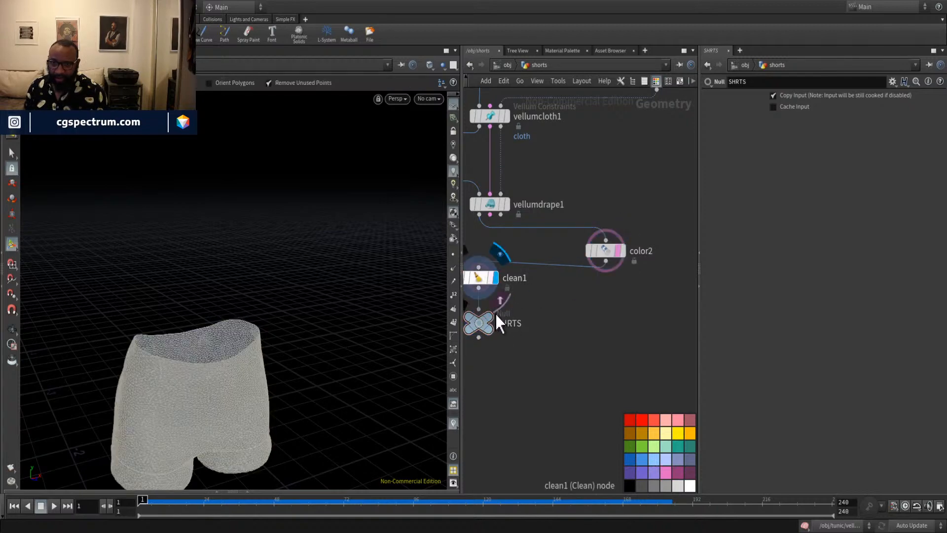
pyautogui.click(495, 322)
pyautogui.moveTo(543, 352); pyautogui.dragTo(636, 337, button='middle')
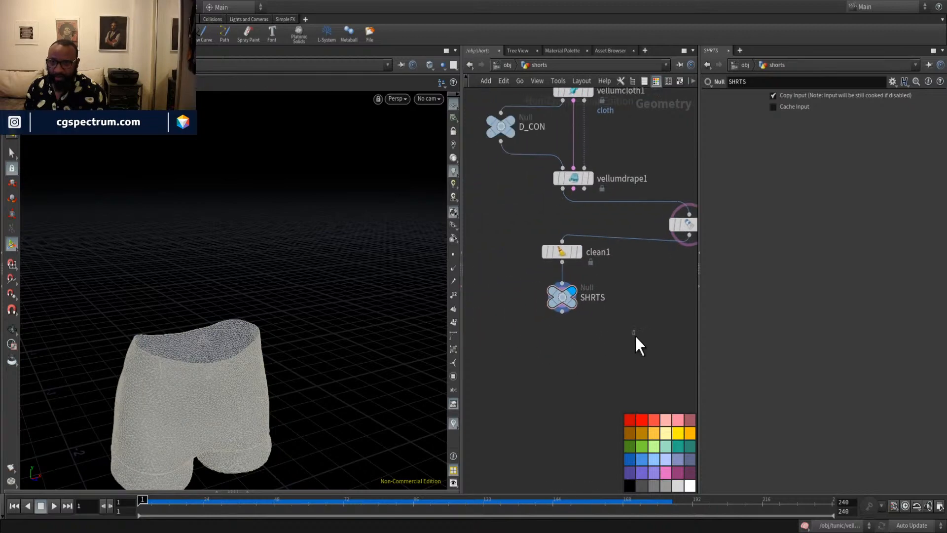
pyautogui.click(499, 68)
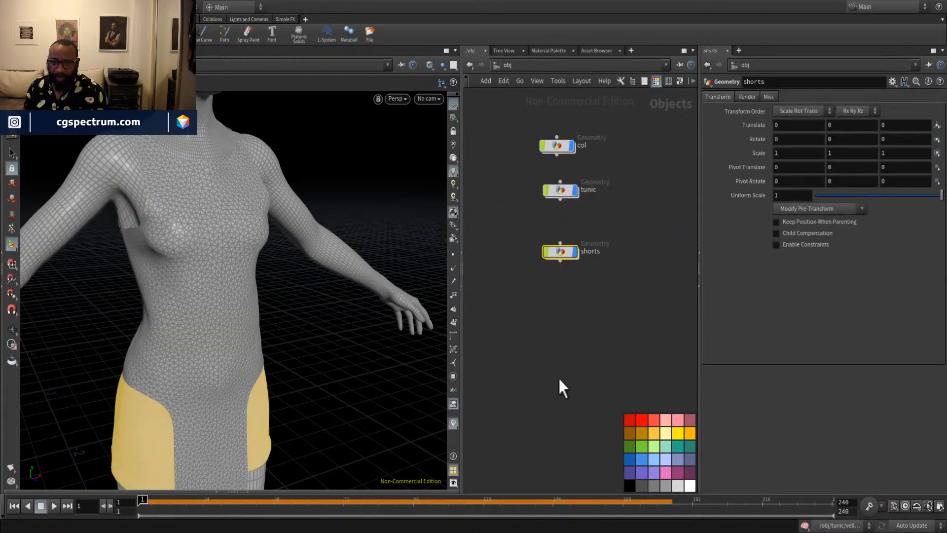
pyautogui.keyDown('alt'); pyautogui.moveTo(288, 384); pyautogui.dragTo(350, 255); pyautogui.keyUp('alt')
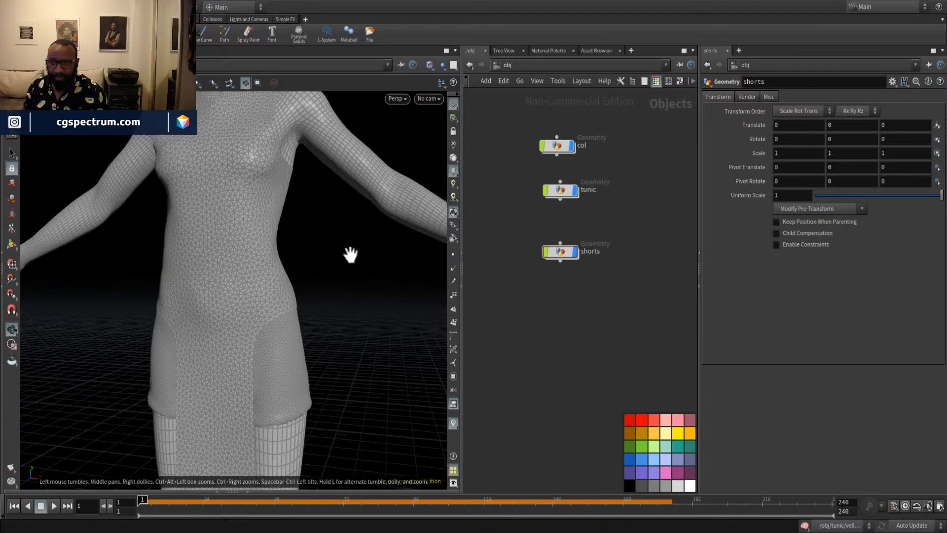
# Rewire the shorts network so vellumdrape1 feeds clean1, clean1 feeds color2, and color2 feeds SHRTS, aligned in one column.
pyautogui.doubleClick(564, 251)
pyautogui.moveTo(602, 377); pyautogui.dragTo(547, 409, button='middle')
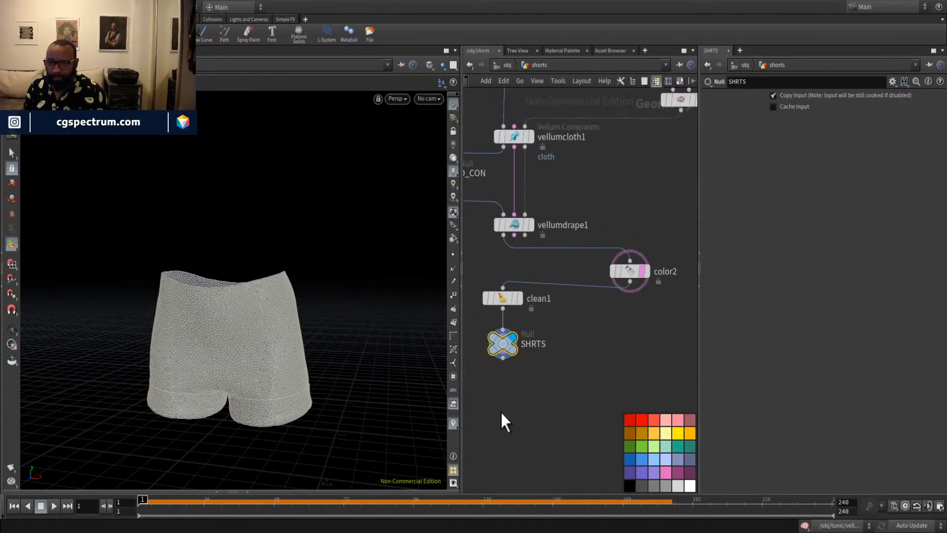
pyautogui.click(538, 302)
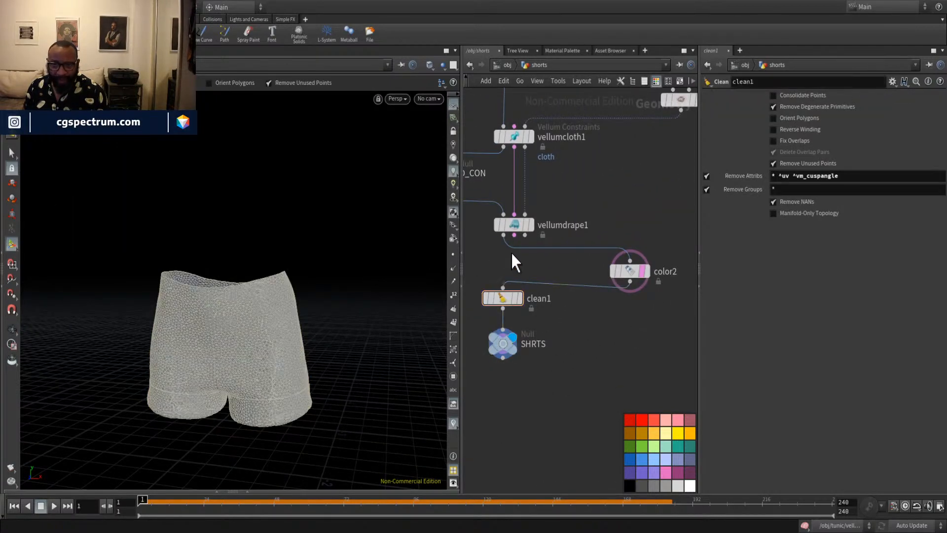
pyautogui.moveTo(503, 236)
pyautogui.mouseDown()
pyautogui.moveTo(509, 321)
pyautogui.moveTo(511, 276)
pyautogui.moveTo(641, 291)
pyautogui.moveTo(502, 329)
pyautogui.moveTo(514, 437)
pyautogui.mouseUp()
pyautogui.click(502, 288)
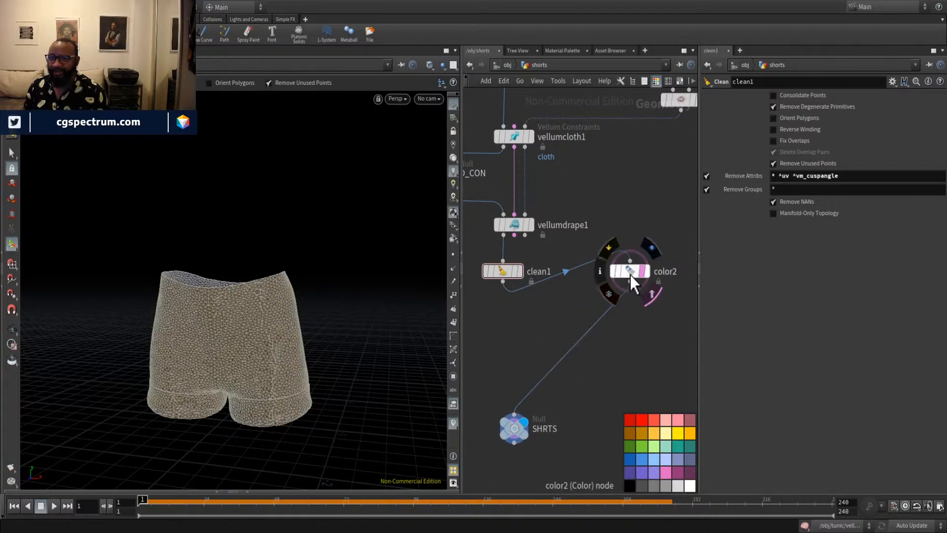
pyautogui.moveTo(630, 275); pyautogui.dragTo(502, 324)
pyautogui.moveTo(518, 426); pyautogui.dragTo(504, 380)
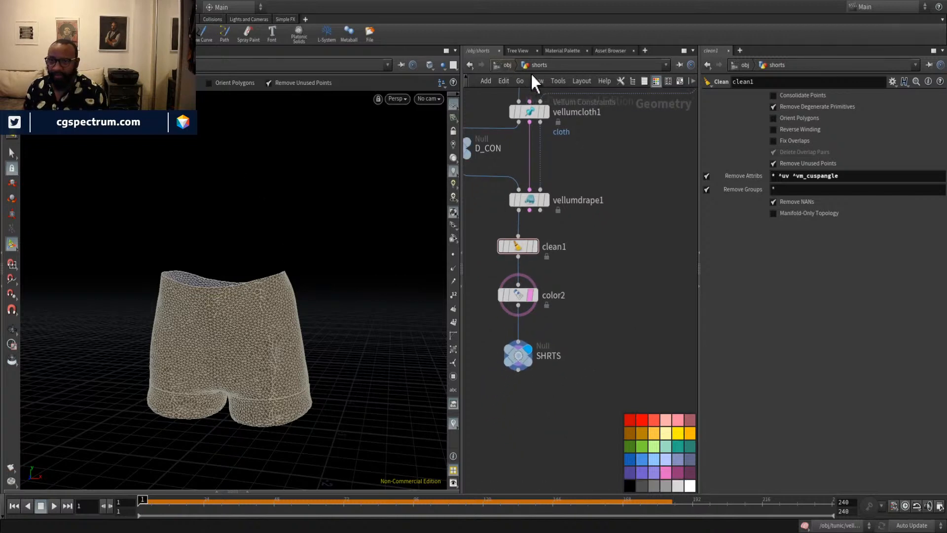
# Return to the object level and examine the coloured shorts on the body from the front and back.
pyautogui.click(501, 66)
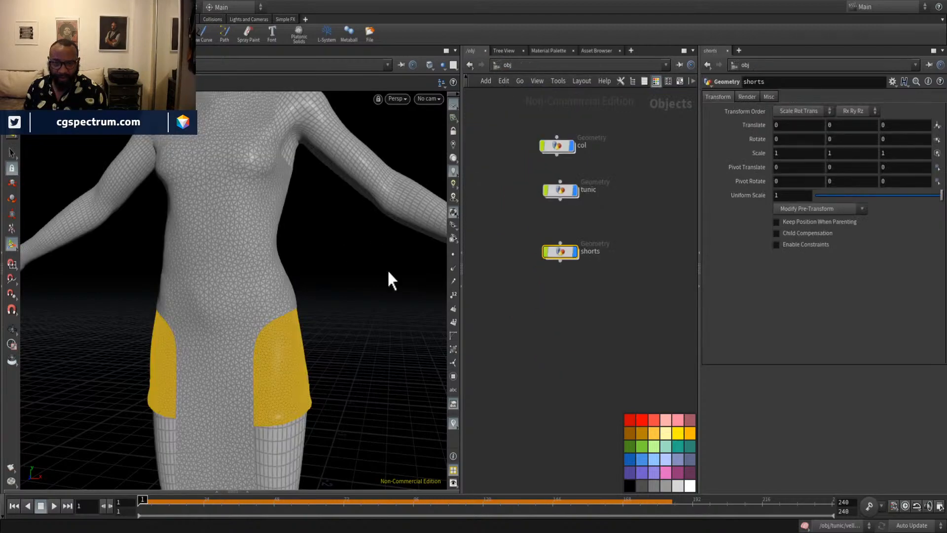
pyautogui.moveTo(390, 280); pyautogui.dragTo(416, 366)
pyautogui.moveTo(345, 397); pyautogui.dragTo(401, 321)
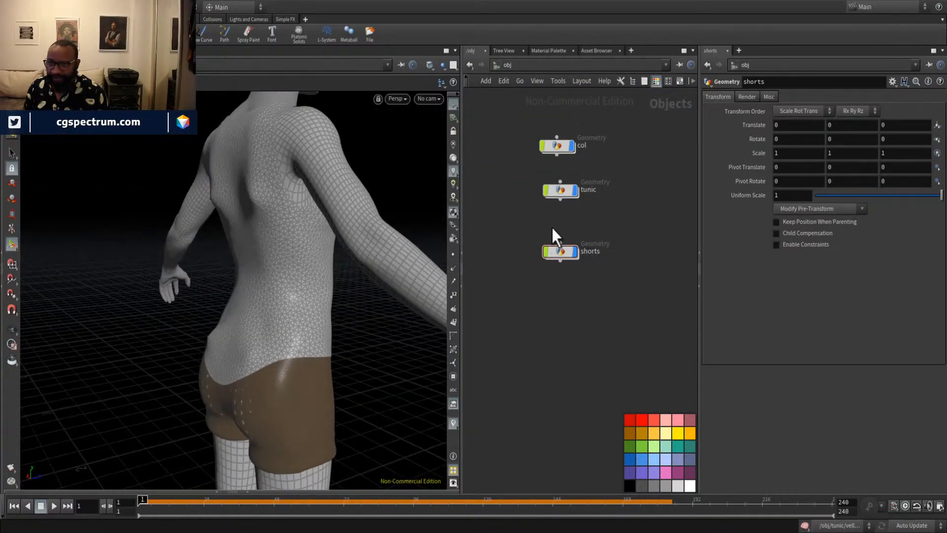
# Open the tunic network and move the clean1 node up closer to vellumpostprocess1.
pyautogui.doubleClick(560, 192)
pyautogui.scroll(5, 596, 357)
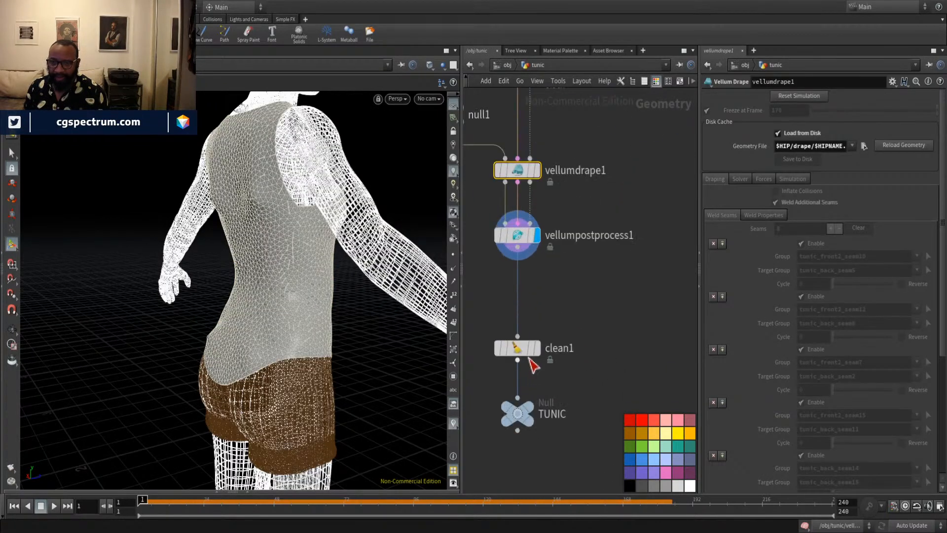
pyautogui.moveTo(519, 316); pyautogui.dragTo(519, 292)
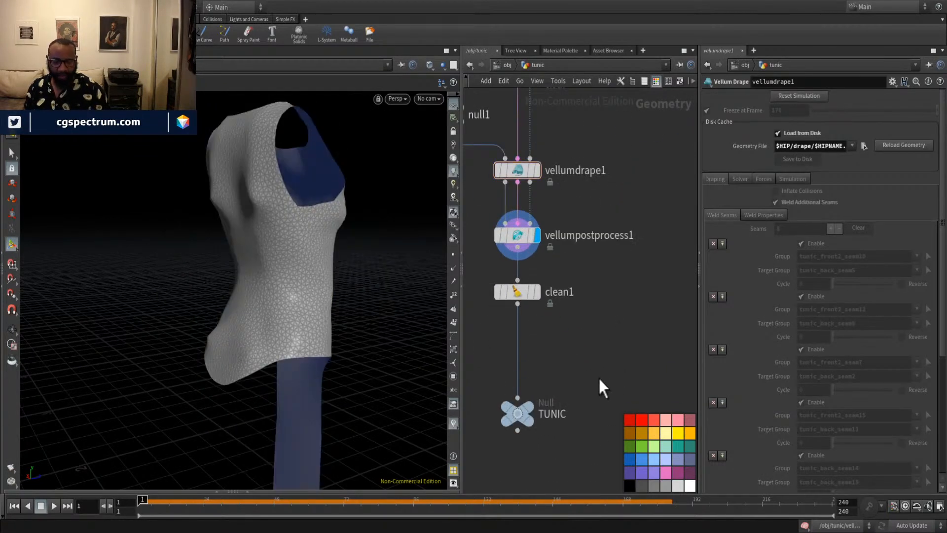
pyautogui.press('c')
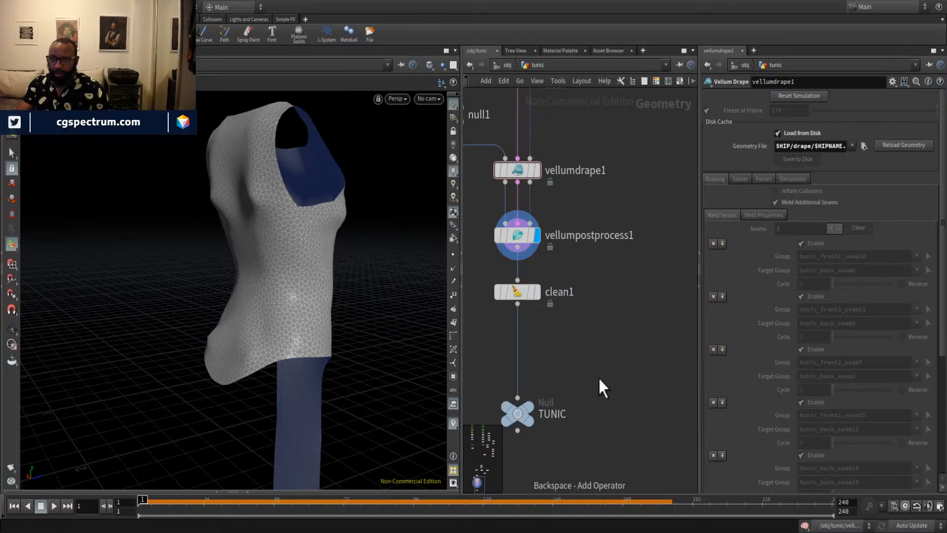
pyautogui.press('c')
pyautogui.press('l')
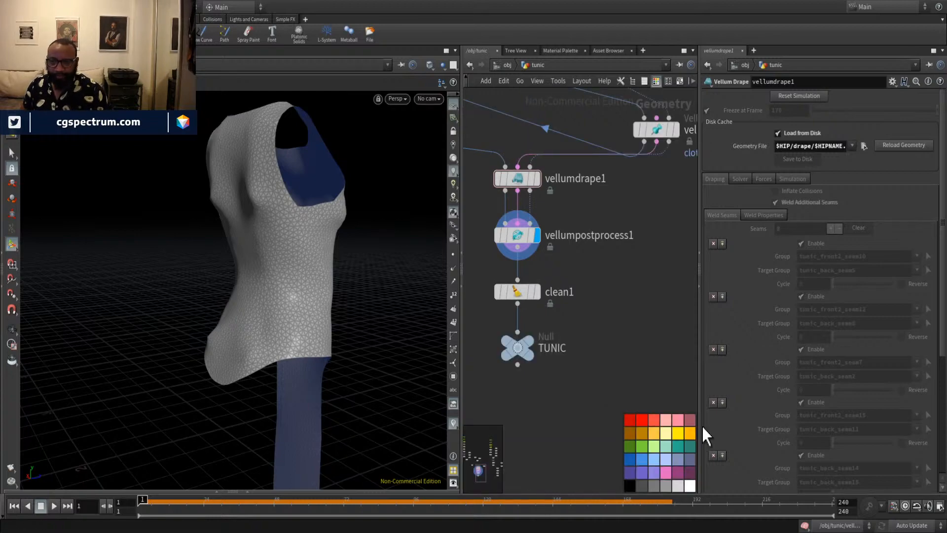
pyautogui.hotkey('ctrl', 'z')
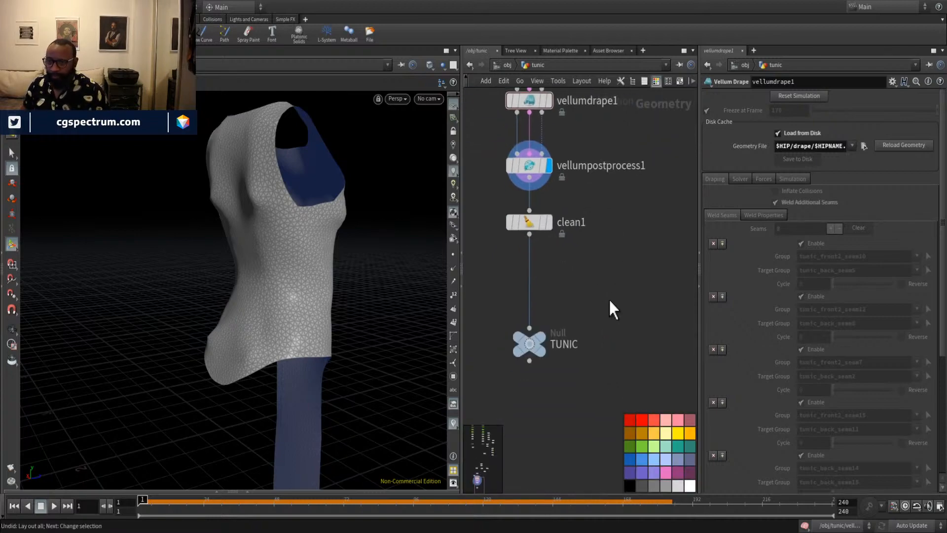
# Insert a Color node between clean1 and the TUNIC null in the tunic network.
pyautogui.press('Tab')
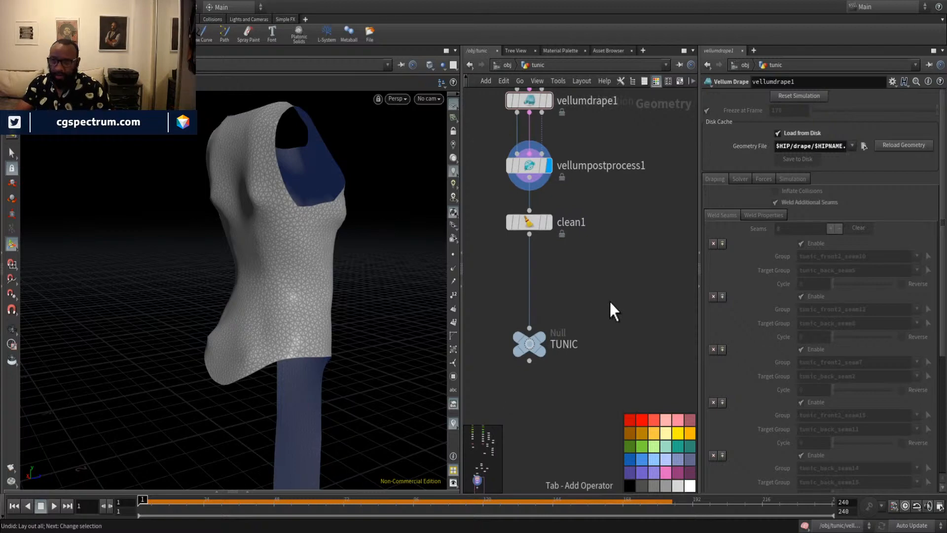
pyautogui.press('Return')
pyautogui.click(610, 302)
pyautogui.moveTo(610, 302)
pyautogui.mouseDown()
pyautogui.moveTo(553, 294)
pyautogui.moveTo(531, 301)
pyautogui.mouseUp()
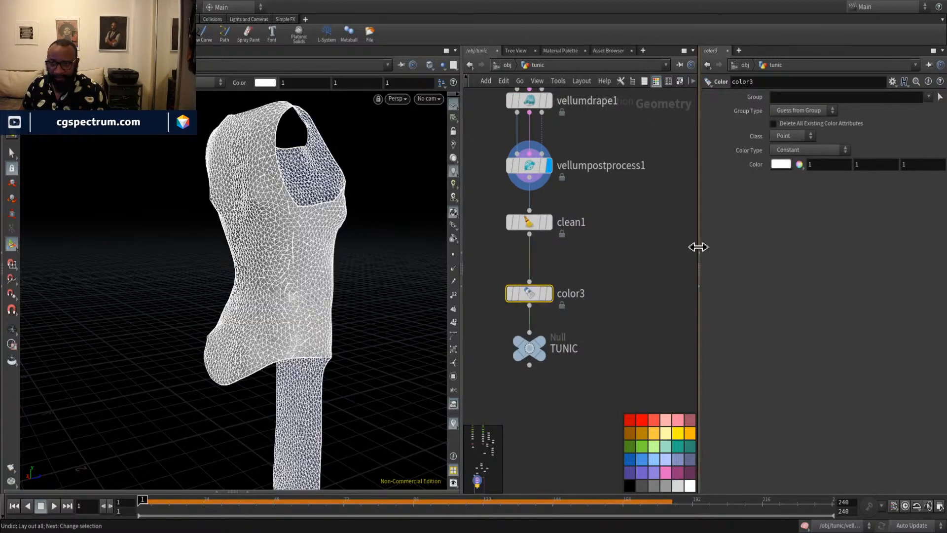
# Set the tunic's Color node to a light brown of 0.426, 0.26625, 0.1065 and display the TUNIC null.
pyautogui.moveTo(772, 166); pyautogui.dragTo(759, 212)
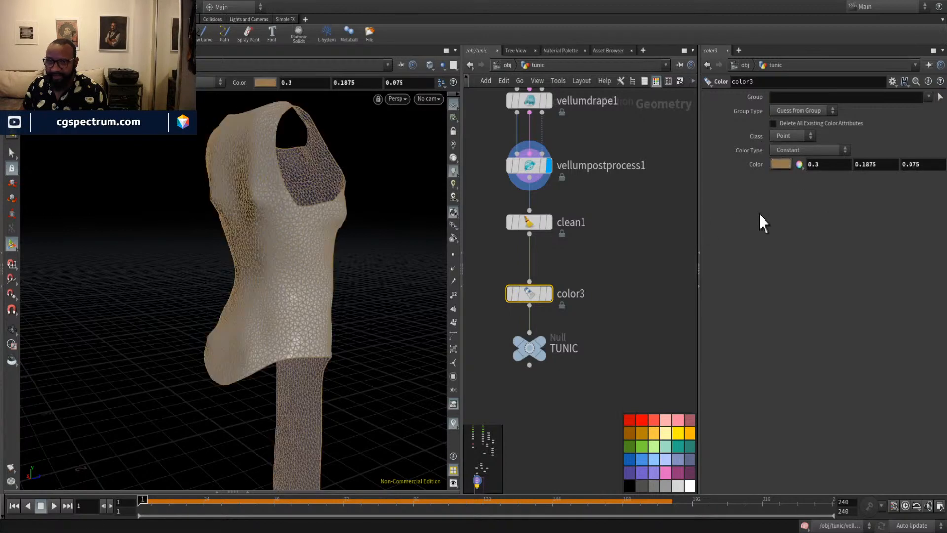
pyautogui.click(626, 327)
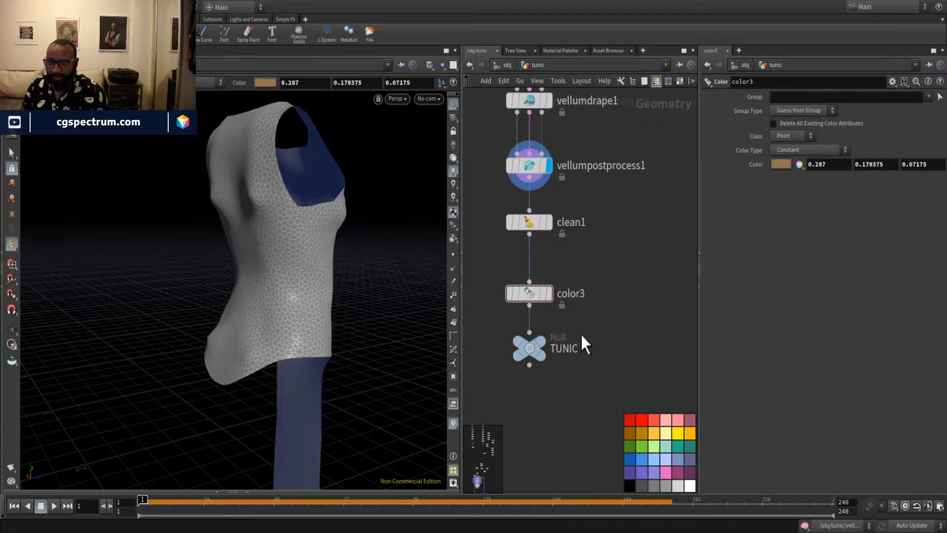
pyautogui.moveTo(546, 339)
pyautogui.click(554, 322)
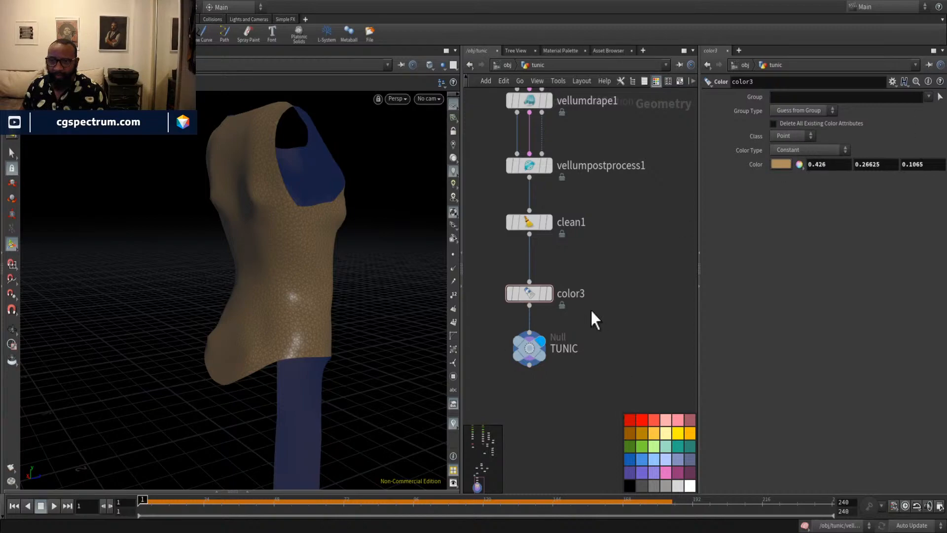
# Return to the object level and examine the brown tunic over the shorts on the body from several angles.
pyautogui.click(508, 66)
pyautogui.keyDown('alt'); pyautogui.moveTo(341, 274); pyautogui.dragTo(279, 316); pyautogui.keyUp('alt')
pyautogui.click(536, 379)
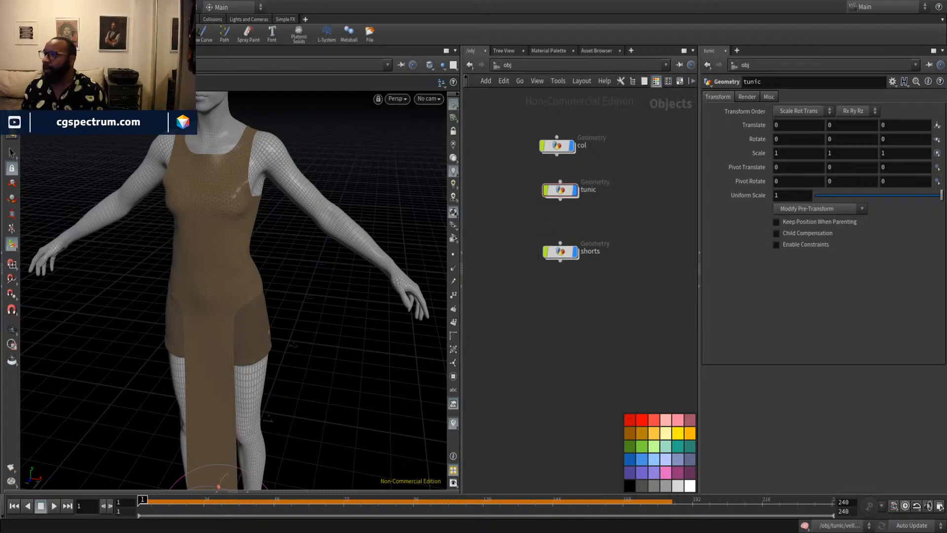
pyautogui.keyDown('alt'); pyautogui.moveTo(345, 276); pyautogui.dragTo(220, 266); pyautogui.keyUp('alt')
# Open the col network and add a Color node wired after the file1 node that loads the body.
pyautogui.moveTo(593, 185); pyautogui.dragTo(594, 248, button='middle')
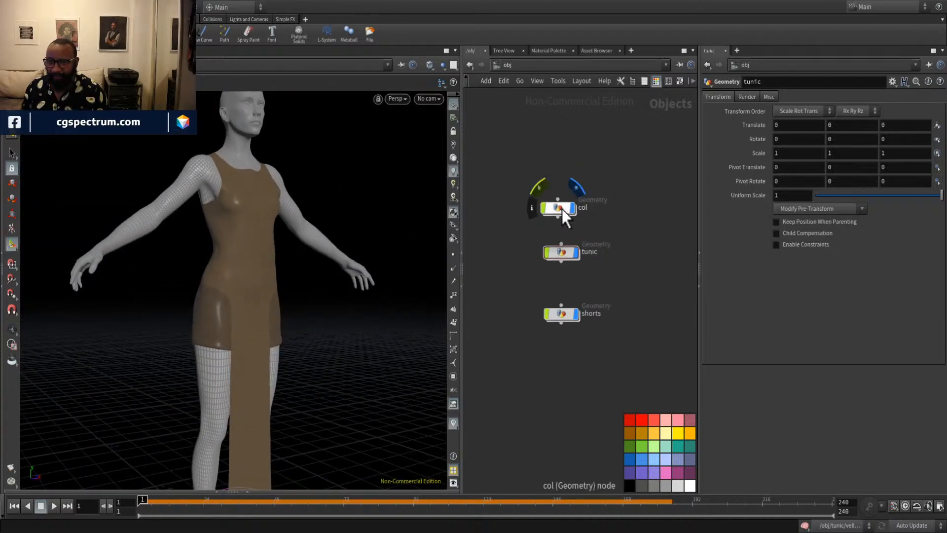
pyautogui.moveTo(561, 209); pyautogui.dragTo(580, 199)
pyautogui.doubleClick(580, 200)
pyautogui.scroll(4, 566, 298)
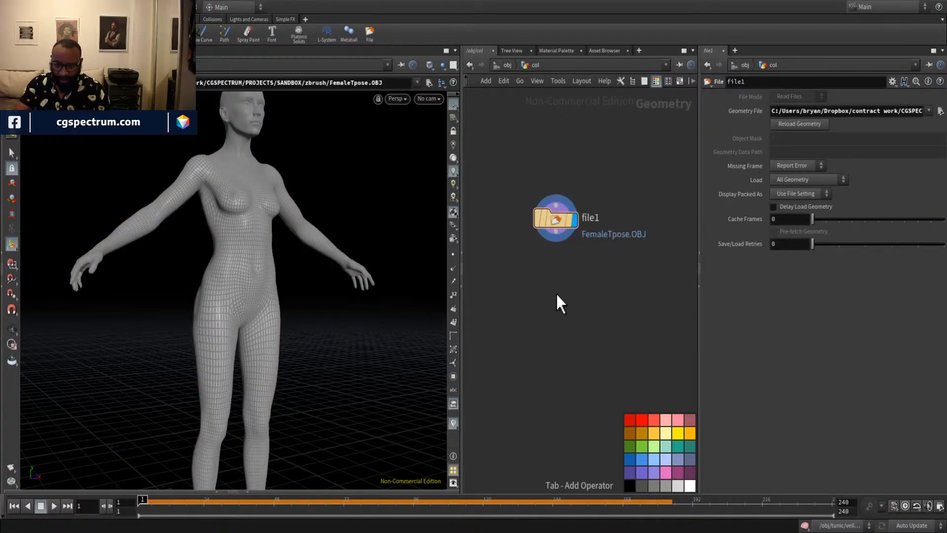
pyautogui.click(556, 294)
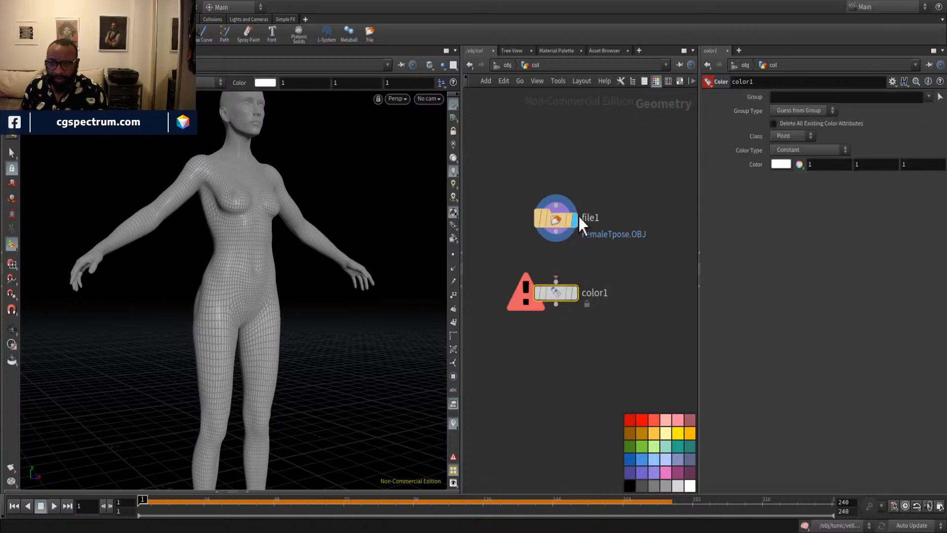
pyautogui.moveTo(556, 241); pyautogui.dragTo(556, 282)
# Set the body's Color node to a dark teal green of 0.075, 0.3, 0.1875, display it and return to the object level.
pyautogui.click(784, 164)
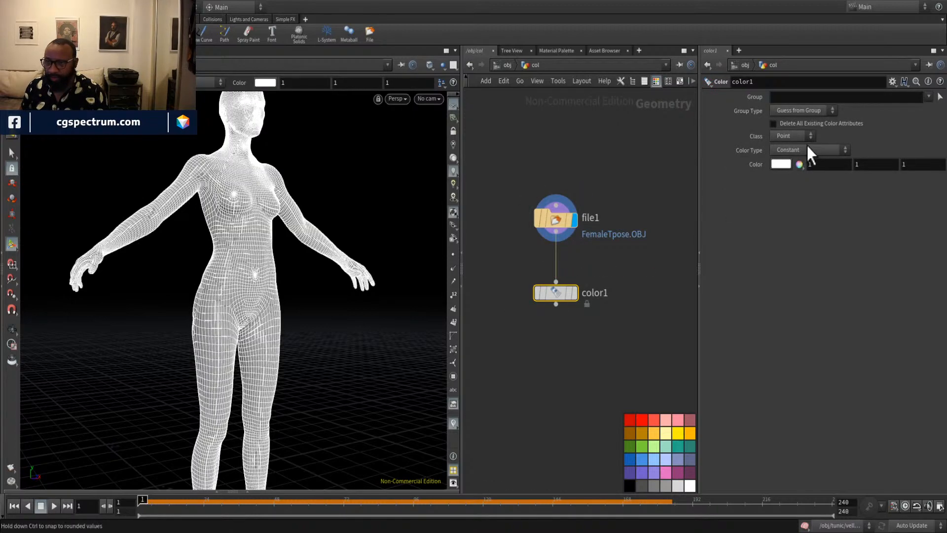
pyautogui.click(823, 109)
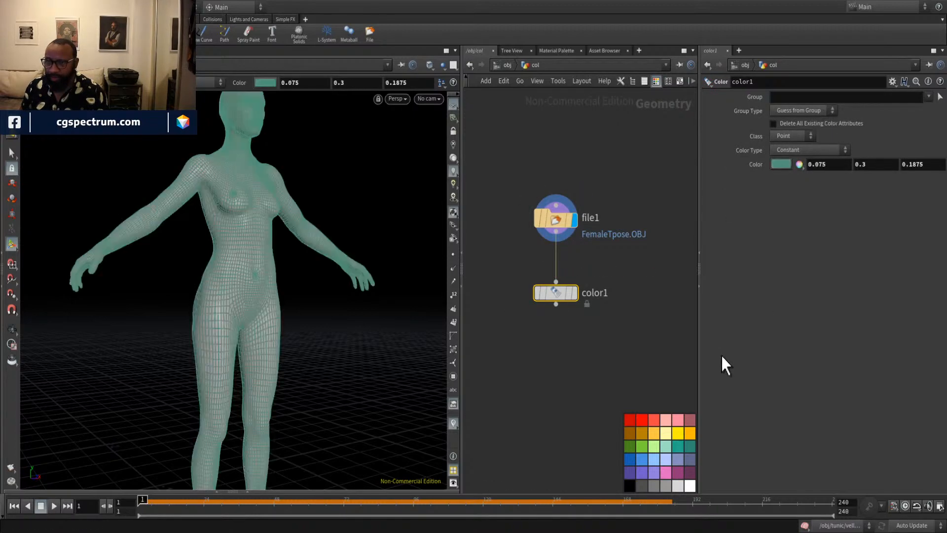
pyautogui.click(574, 294)
pyautogui.press('u')
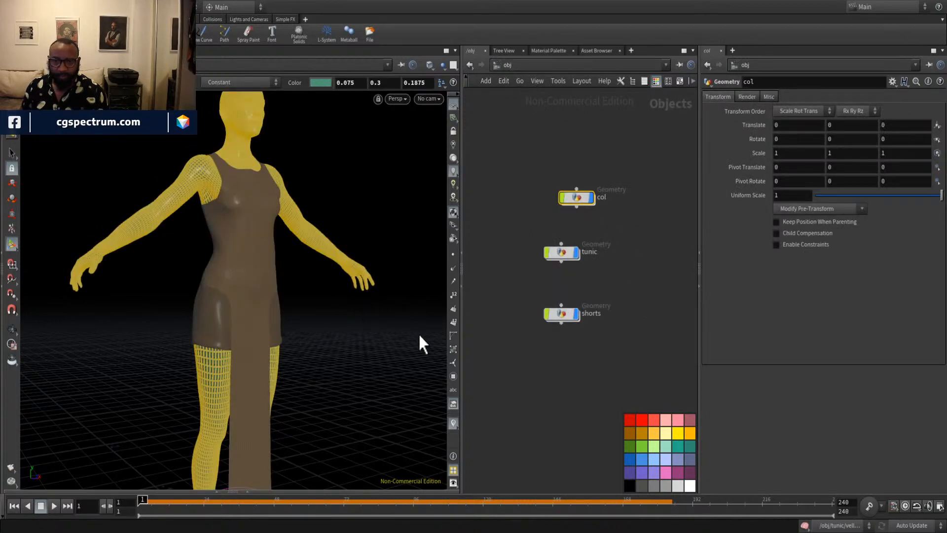
# Examine the green body with the brown tunic and shorts from the front, side and back.
pyautogui.press('Escape')
pyautogui.moveTo(243, 244); pyautogui.dragTo(363, 262)
pyautogui.moveTo(363, 262); pyautogui.dragTo(198, 208, button='right')
pyautogui.moveTo(198, 208); pyautogui.dragTo(347, 173)
pyautogui.moveTo(348, 173); pyautogui.dragTo(351, 269, button='middle')
pyautogui.moveTo(352, 268); pyautogui.dragTo(276, 243)
pyautogui.moveTo(277, 243); pyautogui.dragTo(281, 220, button='right')
pyautogui.press('Escape')
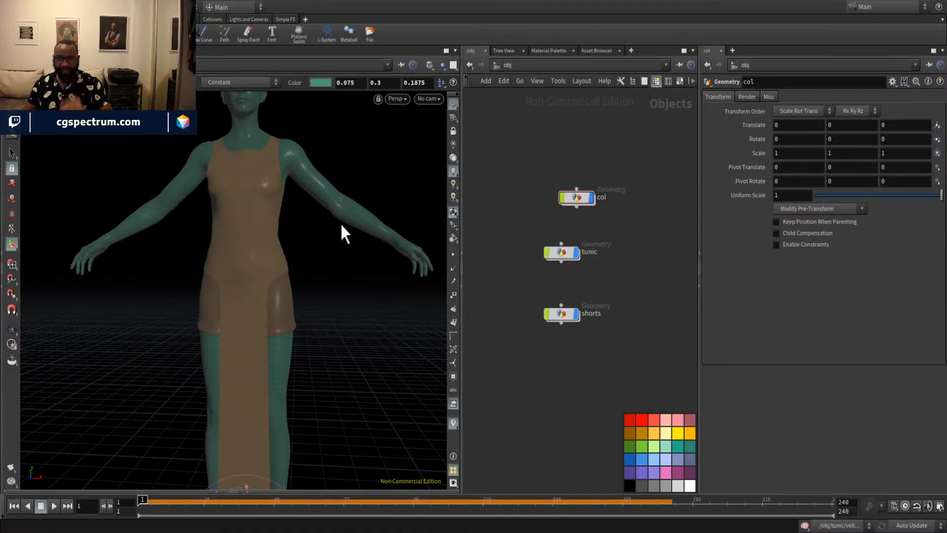
pyautogui.press('Escape')
pyautogui.moveTo(324, 238)
pyautogui.mouseDown()
pyautogui.moveTo(313, 206)
pyautogui.moveTo(345, 216)
pyautogui.moveTo(275, 262)
pyautogui.moveTo(334, 249)
pyautogui.moveTo(294, 227)
pyautogui.moveTo(294, 239)
pyautogui.moveTo(321, 246)
pyautogui.mouseUp()
pyautogui.press('Escape')
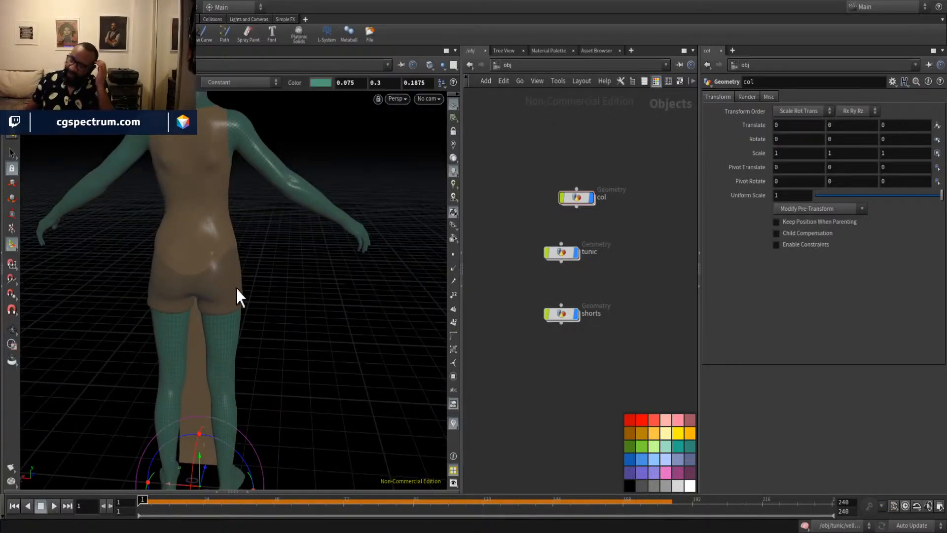
pyautogui.moveTo(206, 232); pyautogui.dragTo(302, 192)
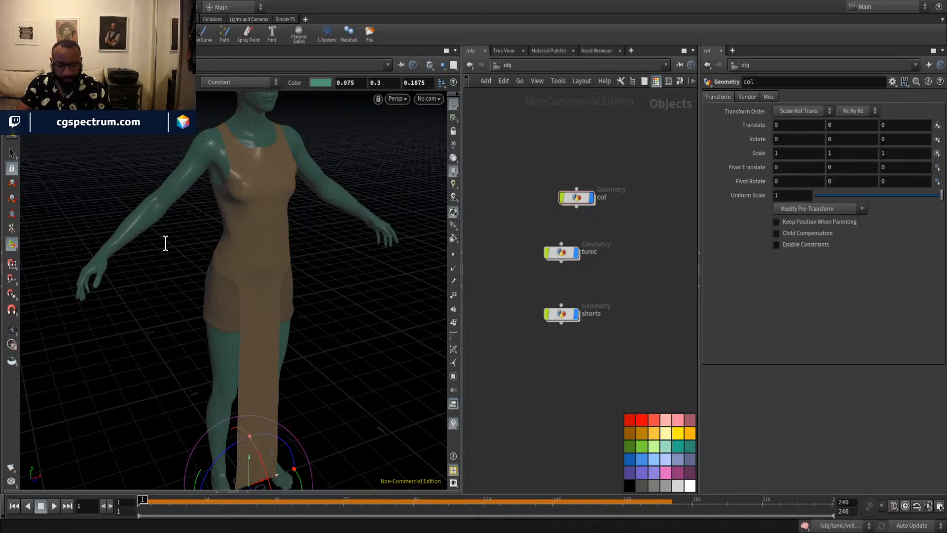
# Save the scene as clothEx_02.hipnc.
pyautogui.hotkey('ctrl', 's')
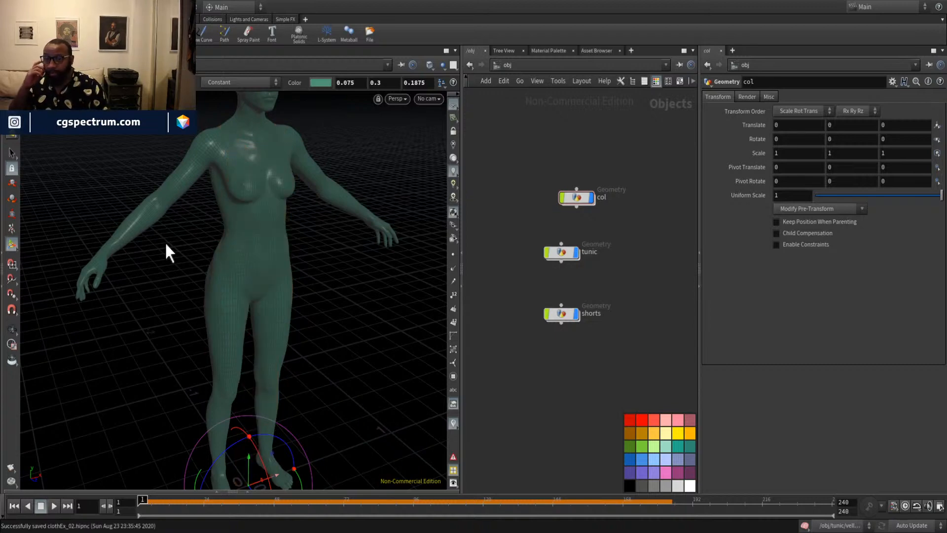
# Open the tunic network and point vellumdrape1's disk cache to the existing file $HIP/drape/clothEx.vellumdrape1.170.
pyautogui.click(563, 313)
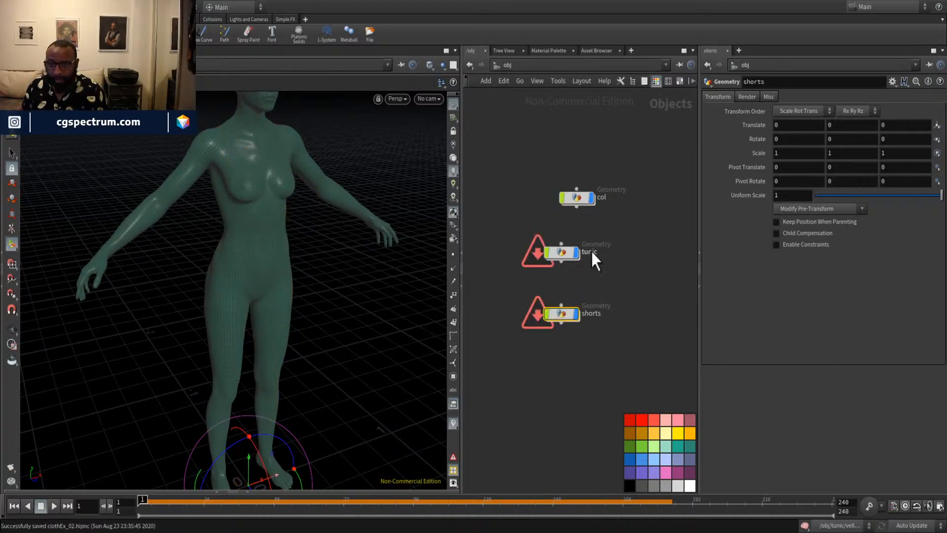
pyautogui.doubleClick(556, 253)
pyautogui.moveTo(598, 276); pyautogui.dragTo(586, 397, button='middle')
pyautogui.moveTo(651, 169); pyautogui.dragTo(626, 285, button='middle')
pyautogui.click(586, 200)
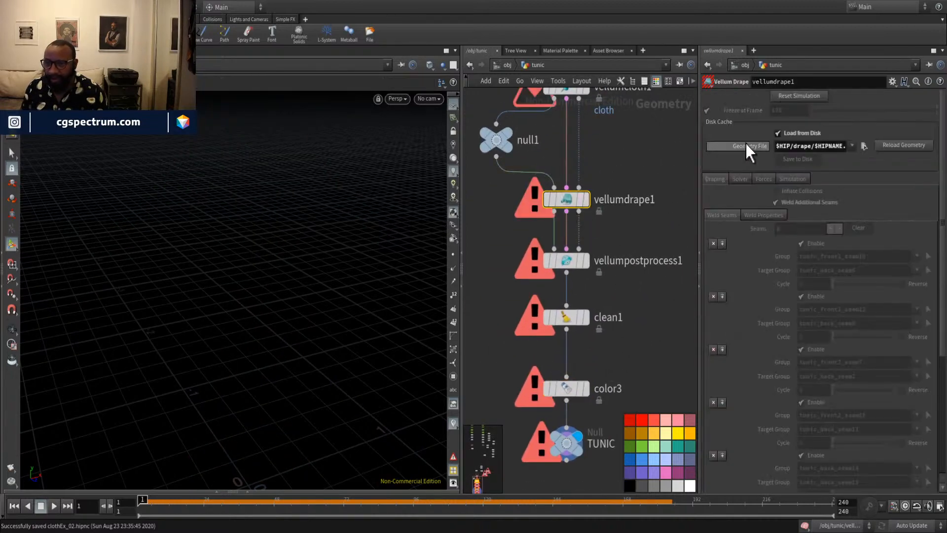
pyautogui.moveTo(700, 151); pyautogui.dragTo(645, 162)
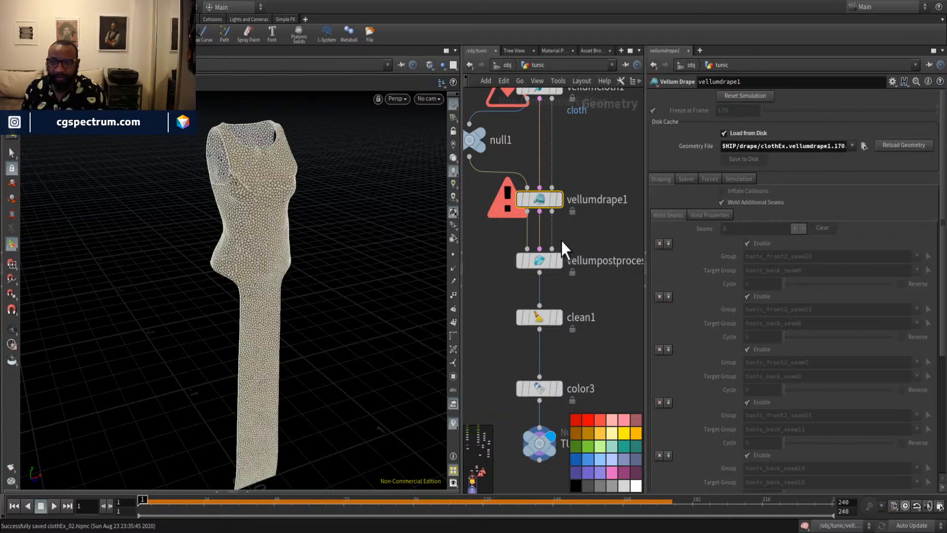
# Check the tunic's vellumcloth1 constraint settings and the nodes down to the TUNIC null.
pyautogui.scroll(5, 558, 200)
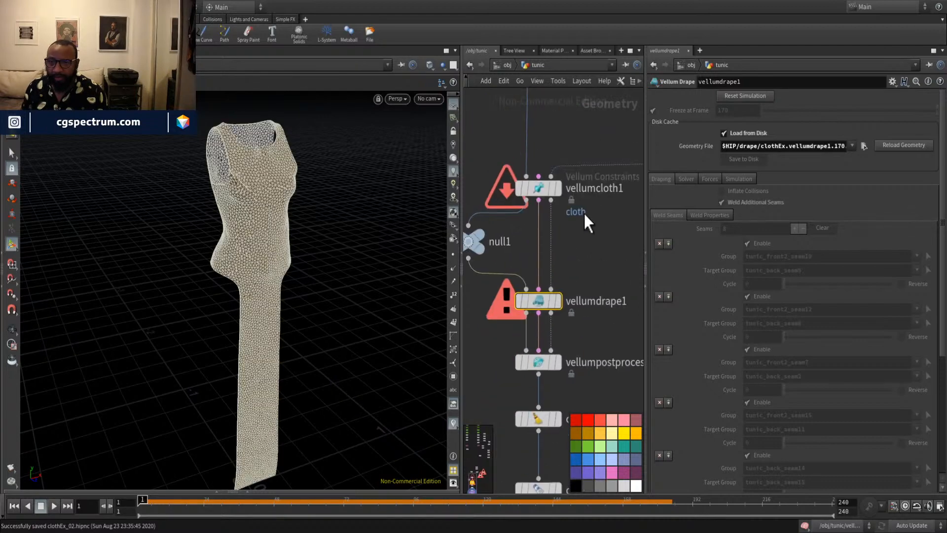
pyautogui.click(548, 192)
pyautogui.scroll(-10, 579, 271)
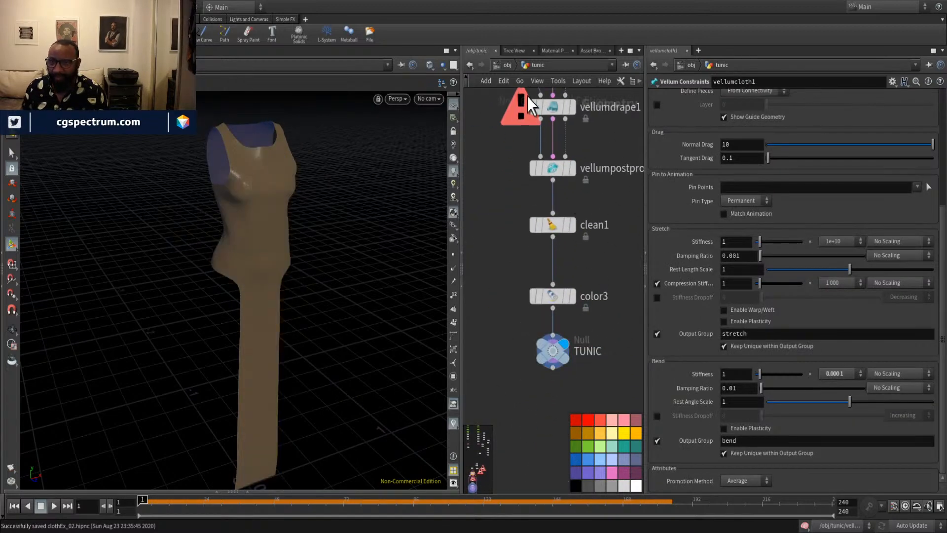
# Open the shorts network and point vellumdrape1's disk cache to the existing file $HIP/drape/clothEx.vellumdrape1.16.
pyautogui.click(506, 65)
pyautogui.doubleClick(539, 308)
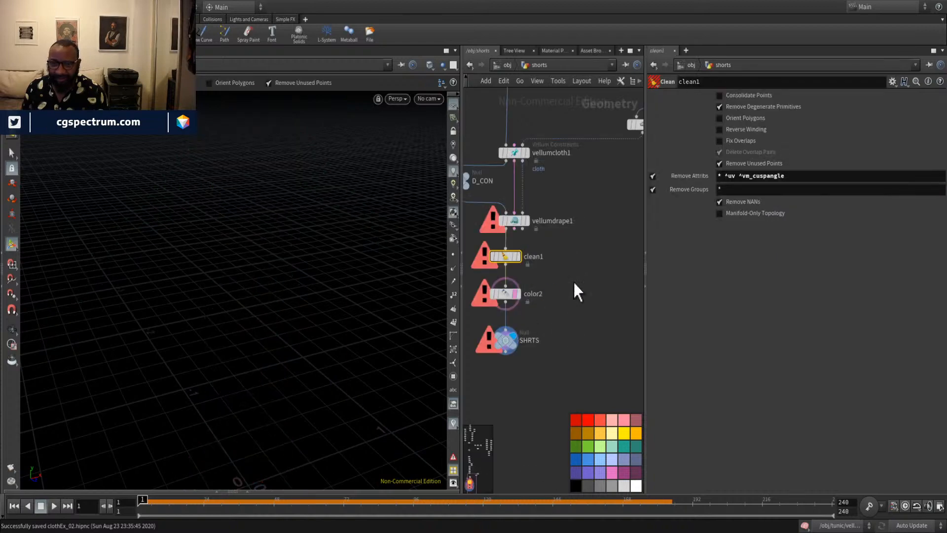
pyautogui.click(515, 220)
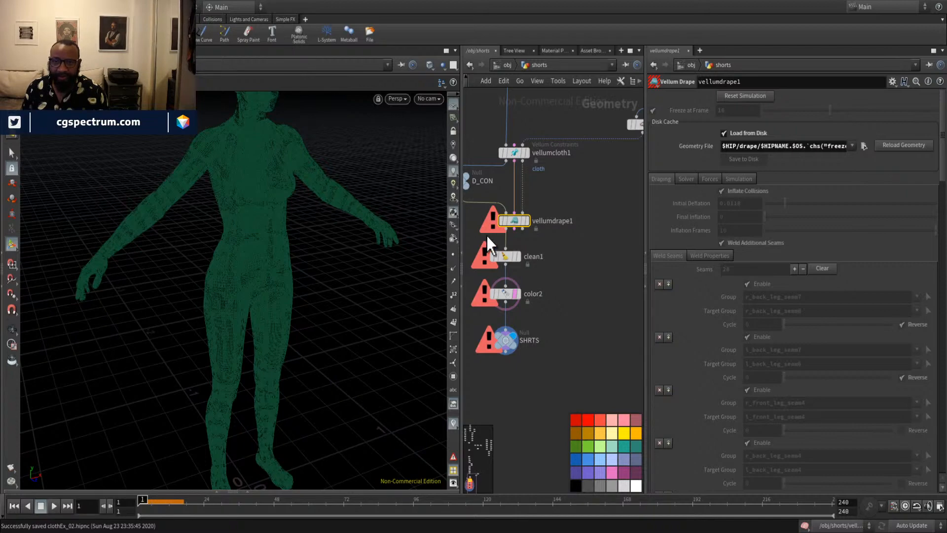
pyautogui.press('h')
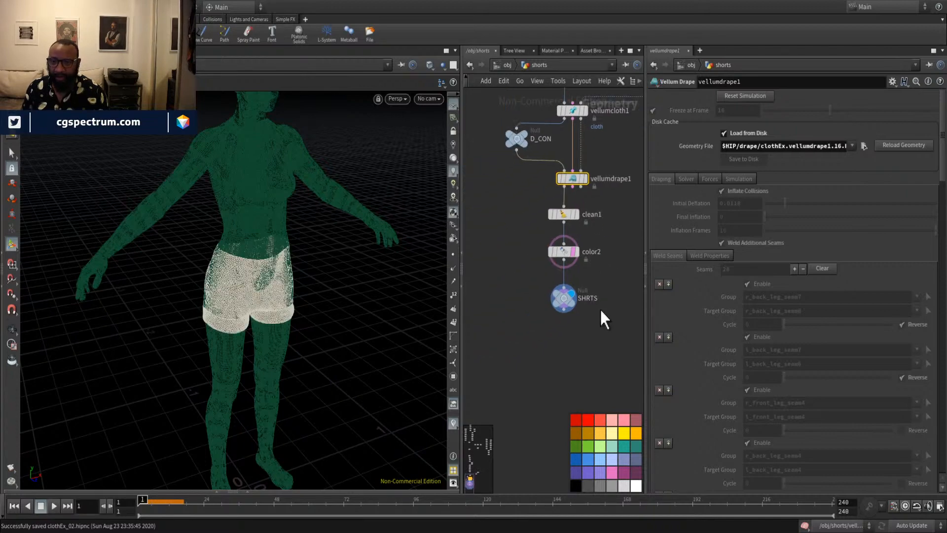
# Examine the triangulated mesh of the draped shorts on its own from several angles.
pyautogui.press('Escape')
pyautogui.moveTo(309, 324); pyautogui.dragTo(566, 328)
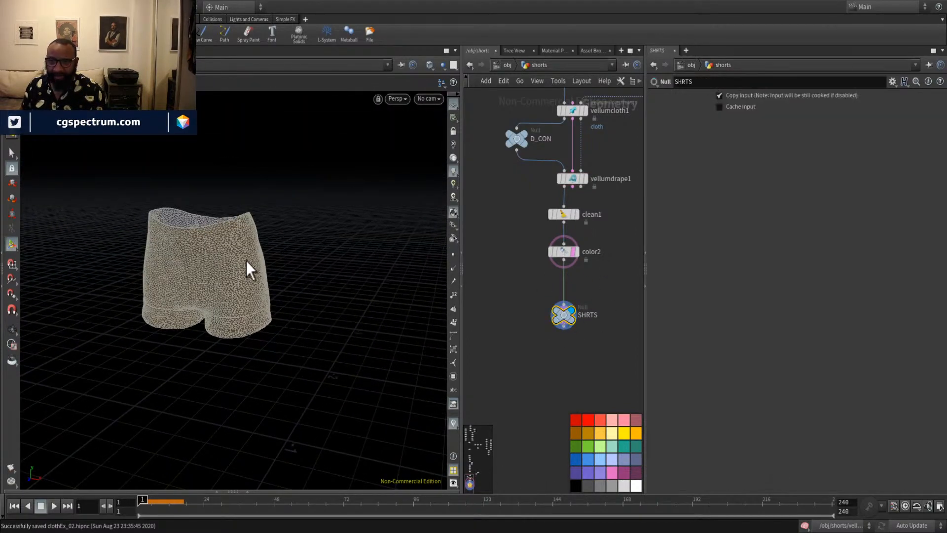
pyautogui.moveTo(248, 268); pyautogui.dragTo(264, 239)
pyautogui.moveTo(264, 238); pyautogui.dragTo(412, 258, button='right')
pyautogui.moveTo(413, 258); pyautogui.dragTo(327, 260)
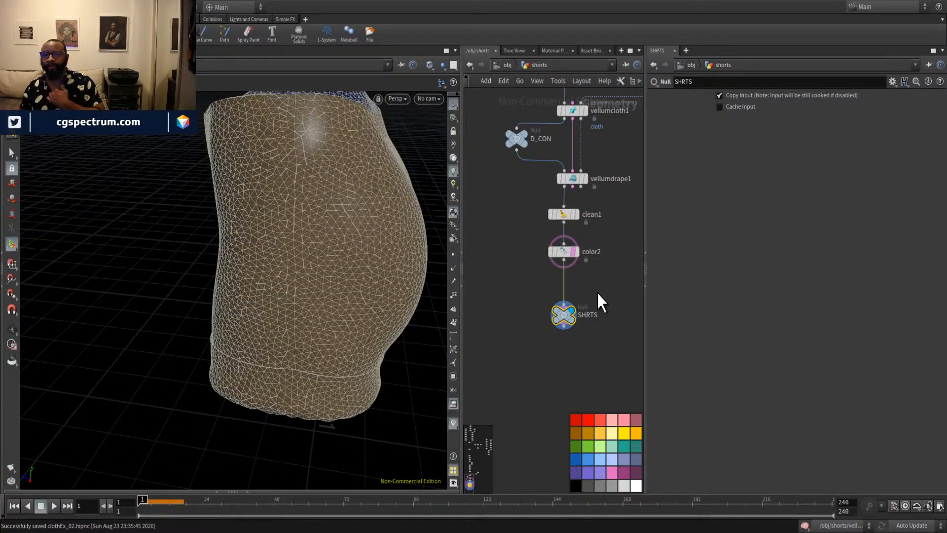
pyautogui.moveTo(330, 197); pyautogui.dragTo(284, 292)
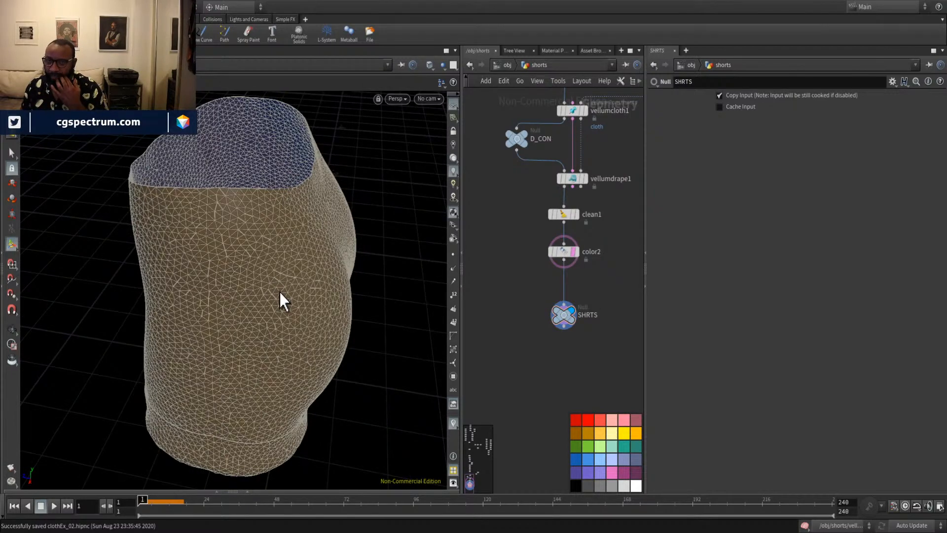
pyautogui.keyDown('alt'); pyautogui.moveTo(356, 283); pyautogui.dragTo(360, 200); pyautogui.keyUp('alt')
# Move the SHRTS null up closer to color2 and turn off color2's template flag in the shorts network.
pyautogui.moveTo(566, 329); pyautogui.dragTo(565, 318)
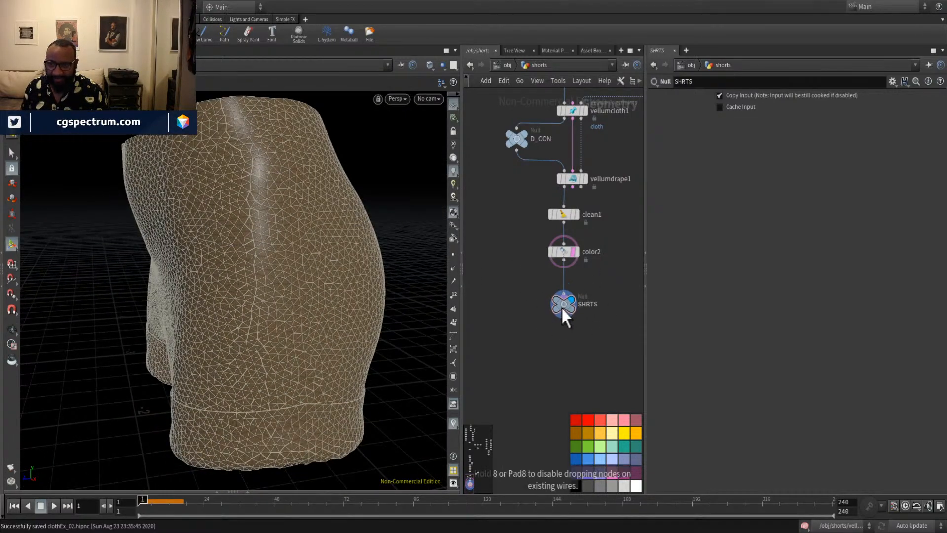
pyautogui.moveTo(572, 257)
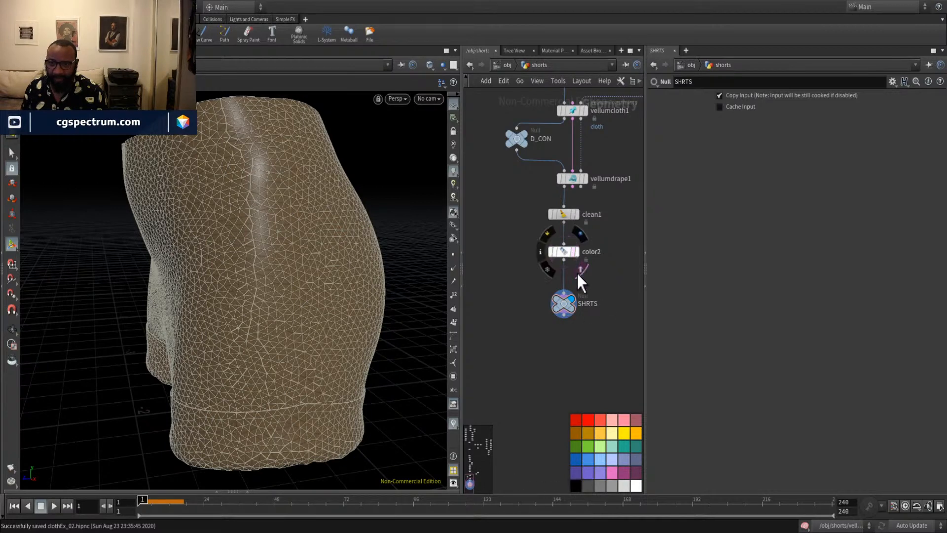
pyautogui.keyDown('alt'); pyautogui.moveTo(341, 272); pyautogui.dragTo(278, 318); pyautogui.keyUp('alt')
pyautogui.keyDown('alt'); pyautogui.moveTo(278, 317); pyautogui.dragTo(282, 307, button='middle'); pyautogui.keyUp('alt')
pyautogui.keyDown('alt'); pyautogui.moveTo(282, 306); pyautogui.dragTo(321, 307); pyautogui.keyUp('alt')
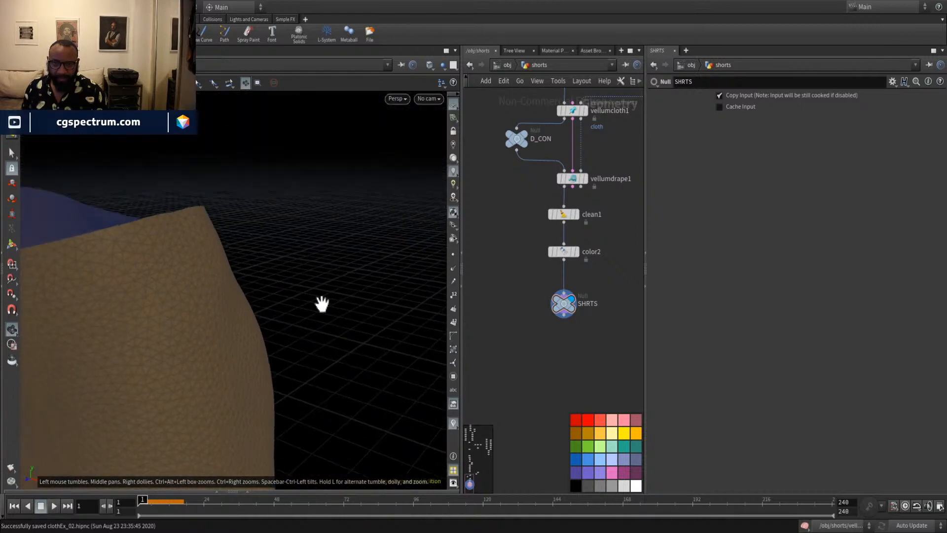
pyautogui.scroll(3, 321, 303)
pyautogui.moveTo(570, 311)
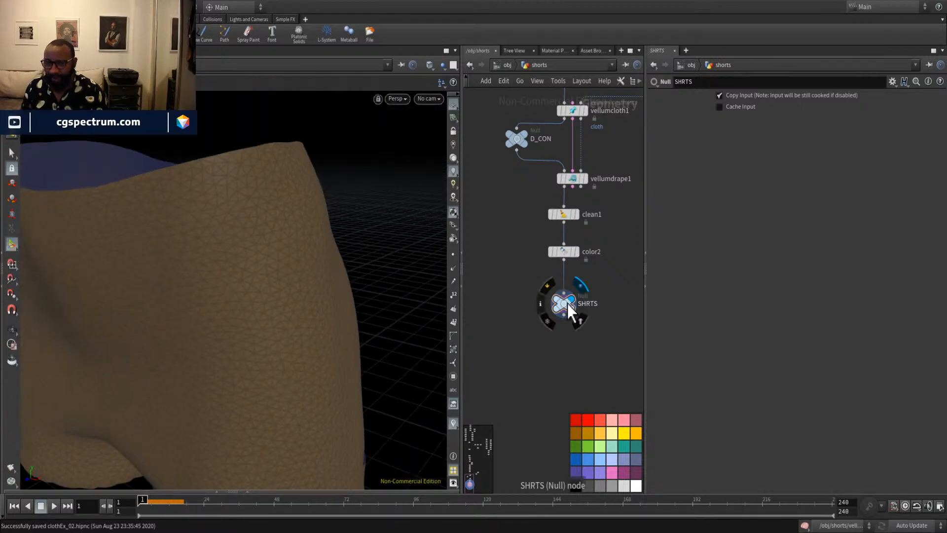
pyautogui.moveTo(570, 311)
pyautogui.mouseDown()
pyautogui.moveTo(567, 294)
pyautogui.moveTo(570, 310)
pyautogui.mouseUp()
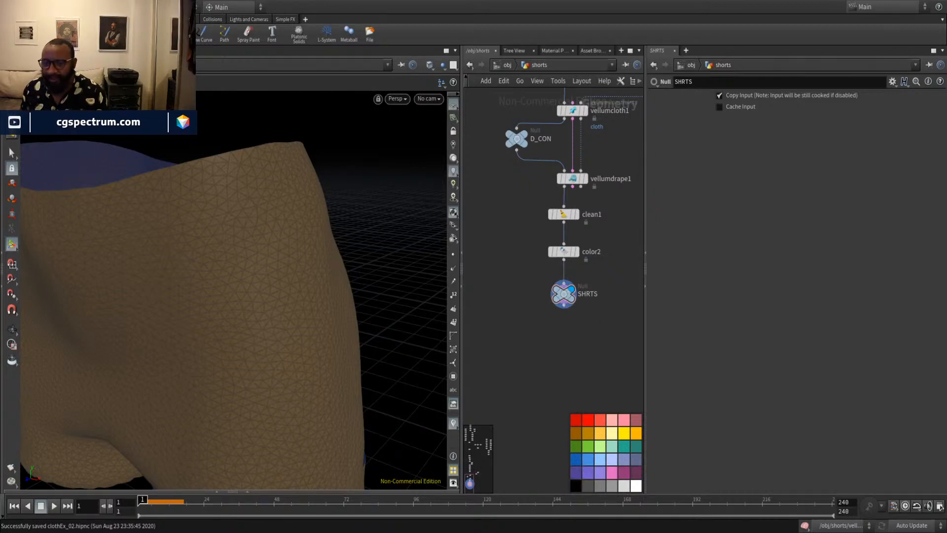
pyautogui.moveTo(588, 333); pyautogui.dragTo(579, 338, button='middle')
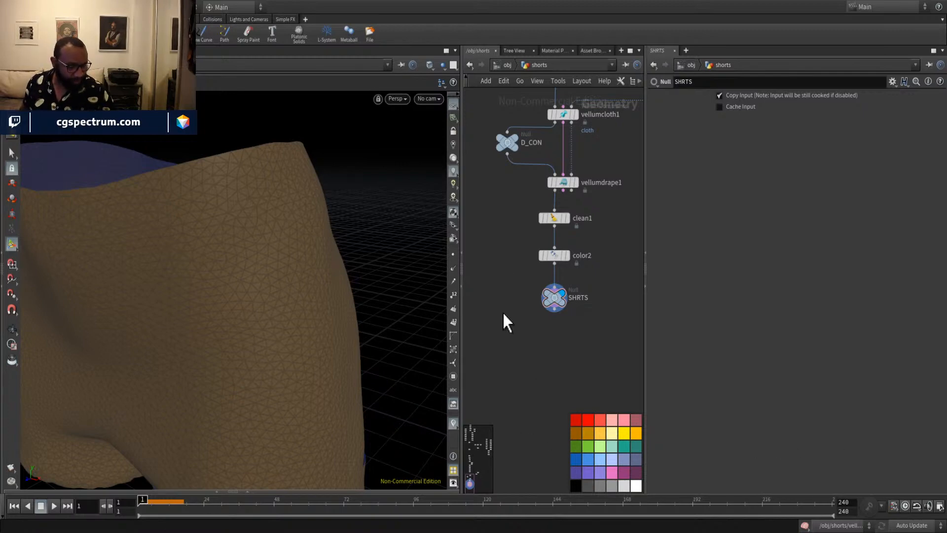
# Switch to ZBrush, import the shortsExample mesh, place it on the canvas and enter edit mode.
pyautogui.hotkey('alt', 'Tab')
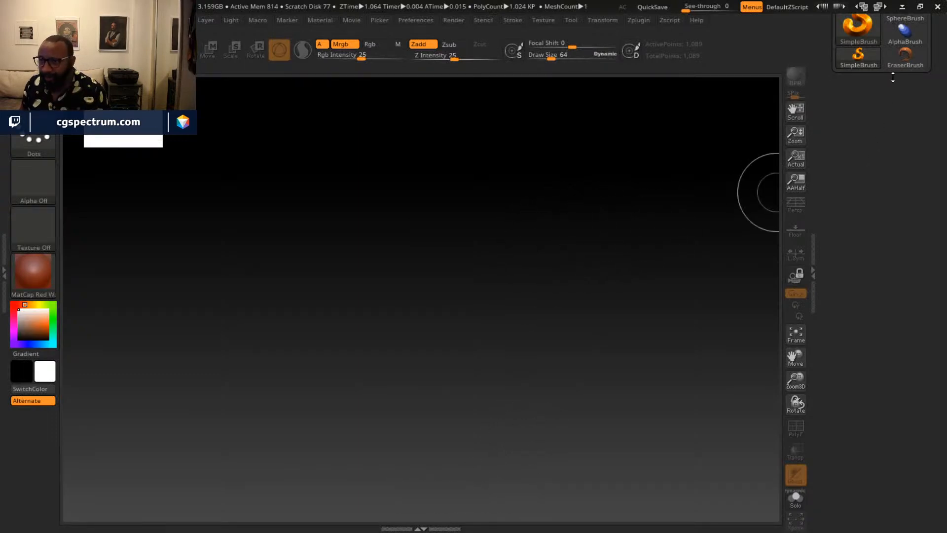
pyautogui.moveTo(927, 72); pyautogui.dragTo(922, 200)
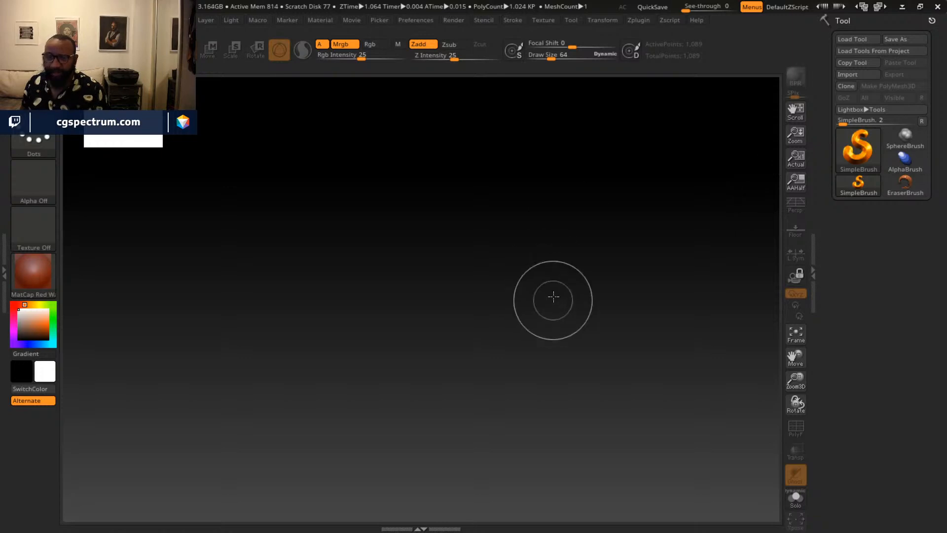
pyautogui.click(865, 74)
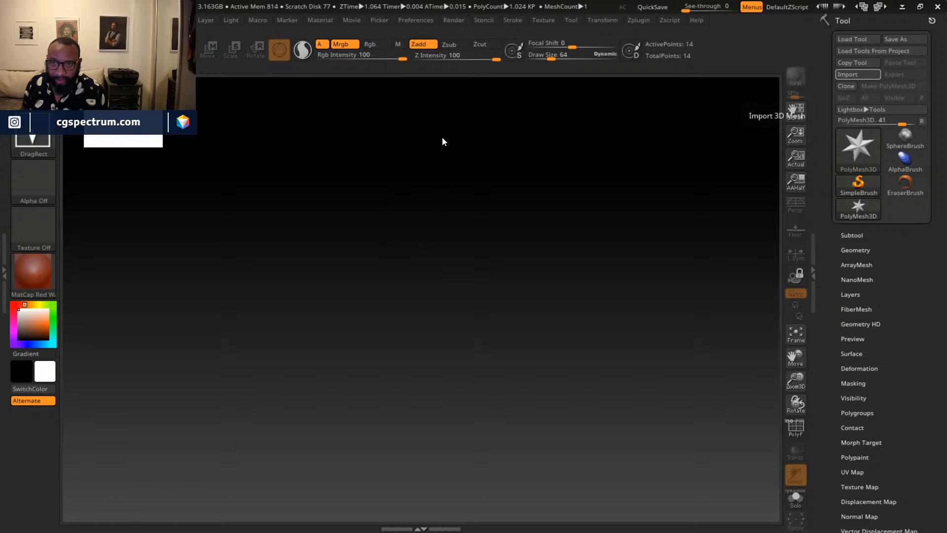
pyautogui.moveTo(420, 316)
pyautogui.mouseDown()
pyautogui.moveTo(558, 484)
pyautogui.moveTo(454, 454)
pyautogui.mouseUp()
pyautogui.press('t')
# Turn on PolyFrame for the imported shorts and inspect the wireframe up close.
pyautogui.moveTo(625, 239)
pyautogui.mouseDown()
pyautogui.moveTo(581, 264)
pyautogui.moveTo(609, 262)
pyautogui.moveTo(582, 271)
pyautogui.moveTo(467, 268)
pyautogui.moveTo(590, 289)
pyautogui.mouseUp()
pyautogui.click(795, 428)
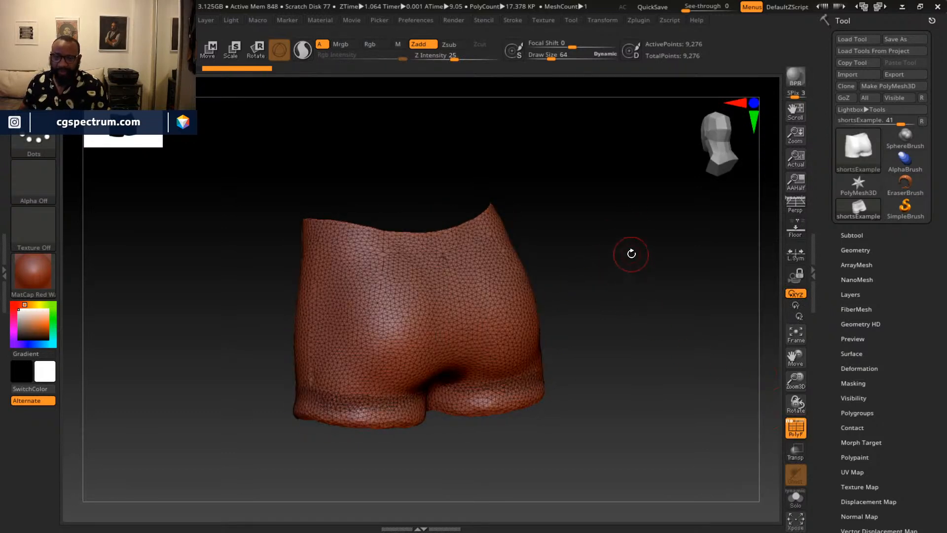
pyautogui.moveTo(632, 254)
pyautogui.mouseDown()
pyautogui.moveTo(570, 163)
pyautogui.moveTo(562, 233)
pyautogui.moveTo(463, 252)
pyautogui.mouseUp()
pyautogui.keyDown('alt'); pyautogui.moveTo(586, 178); pyautogui.dragTo(592, 237); pyautogui.keyUp('alt')
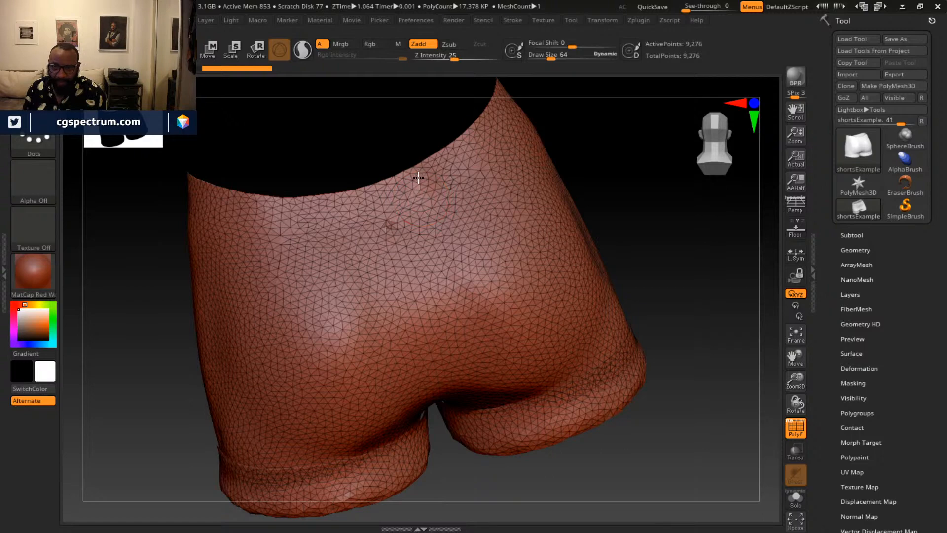
# Choose a different sculpting brush and make a short stroke near the shorts' waistband, checking the mesh from the side.
pyautogui.press('b')
pyautogui.click(436, 218)
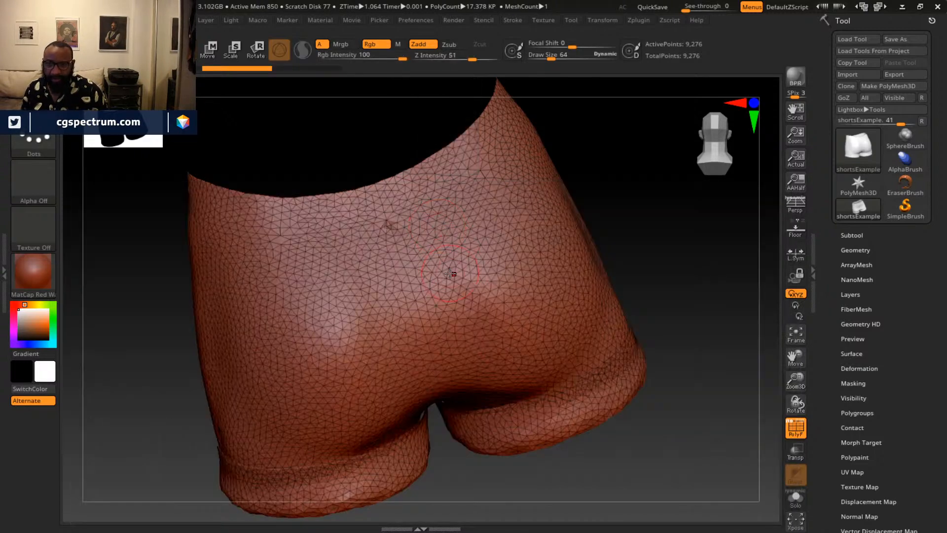
pyautogui.moveTo(586, 237); pyautogui.dragTo(636, 200)
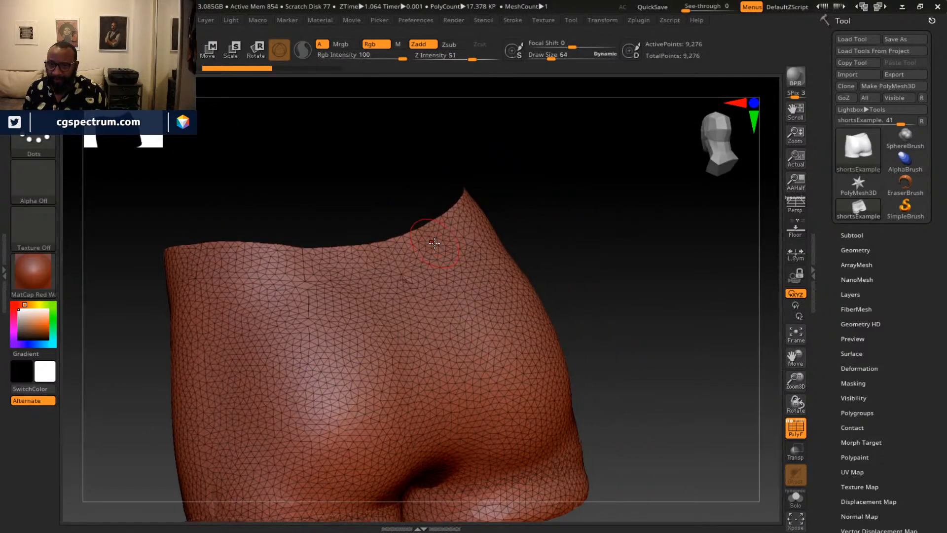
pyautogui.moveTo(441, 247); pyautogui.dragTo(456, 231)
pyautogui.moveTo(491, 203)
pyautogui.mouseDown()
pyautogui.moveTo(539, 237)
pyautogui.moveTo(562, 306)
pyautogui.moveTo(474, 223)
pyautogui.moveTo(505, 197)
pyautogui.moveTo(461, 132)
pyautogui.moveTo(549, 196)
pyautogui.moveTo(574, 268)
pyautogui.moveTo(636, 253)
pyautogui.mouseUp()
pyautogui.press('ctrl')
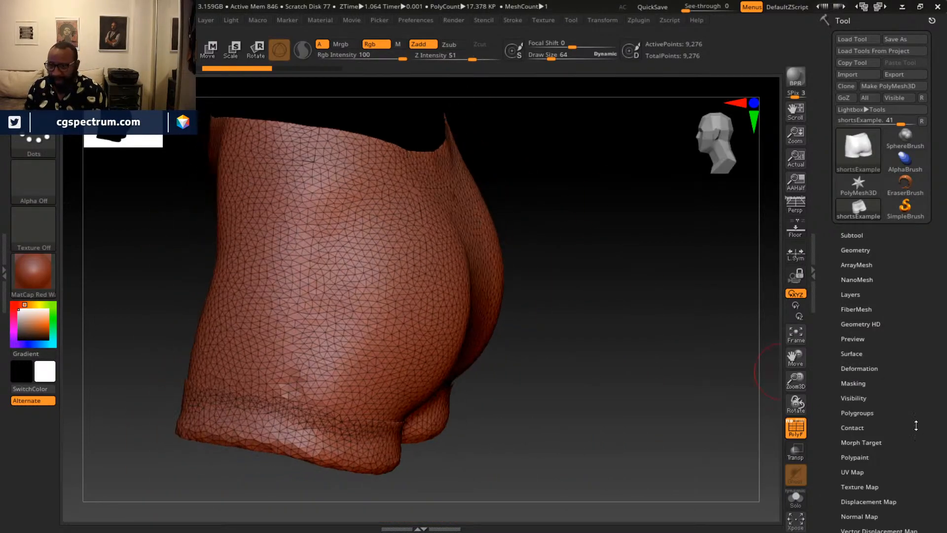
# Split the shorts mesh into polygroups by topology continuity with Auto Groups.
pyautogui.moveTo(916, 425); pyautogui.dragTo(886, 220)
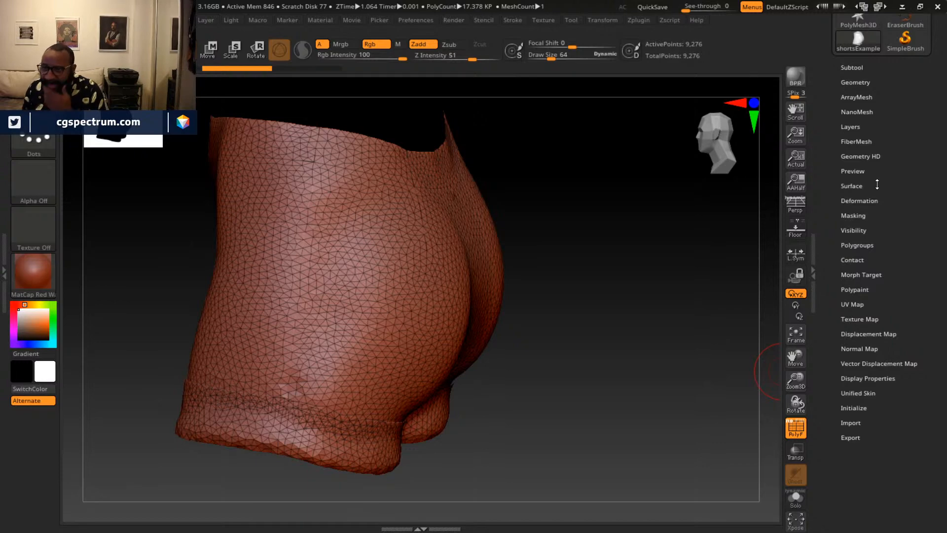
pyautogui.click(858, 246)
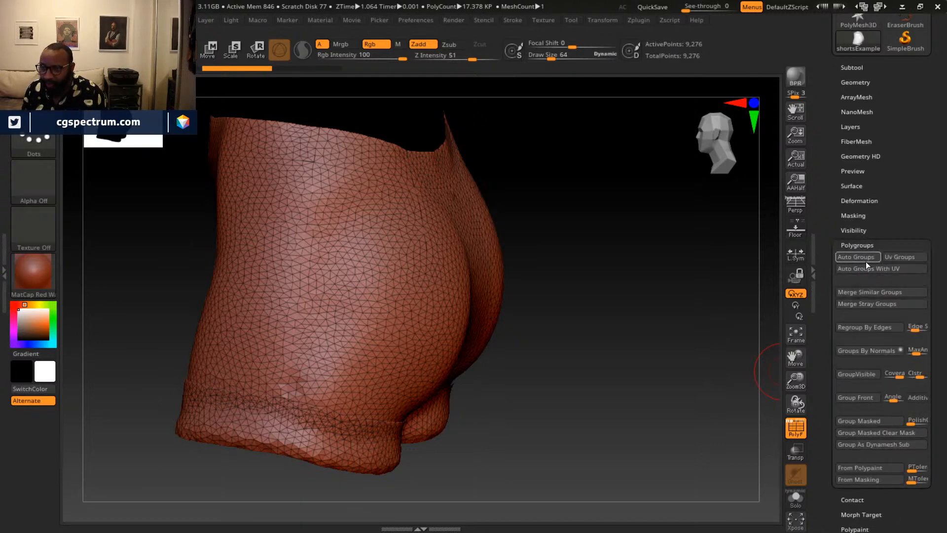
pyautogui.click(865, 261)
pyautogui.moveTo(645, 205); pyautogui.dragTo(770, 318)
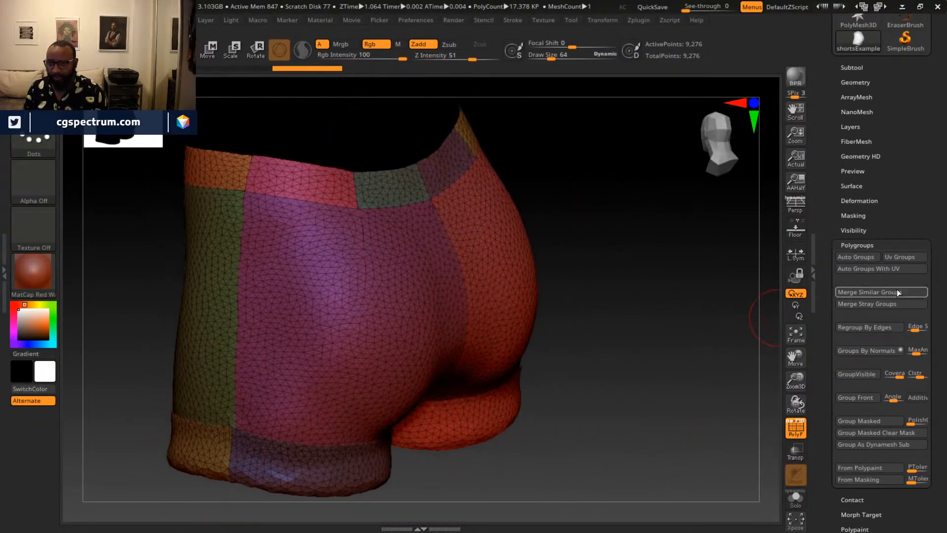
# Rerun Auto Groups several times to vary the shorts' polygroup colours, and check the panels from front and back.
pyautogui.click(863, 256)
pyautogui.click(864, 256)
pyautogui.click(863, 257)
pyautogui.click(863, 257)
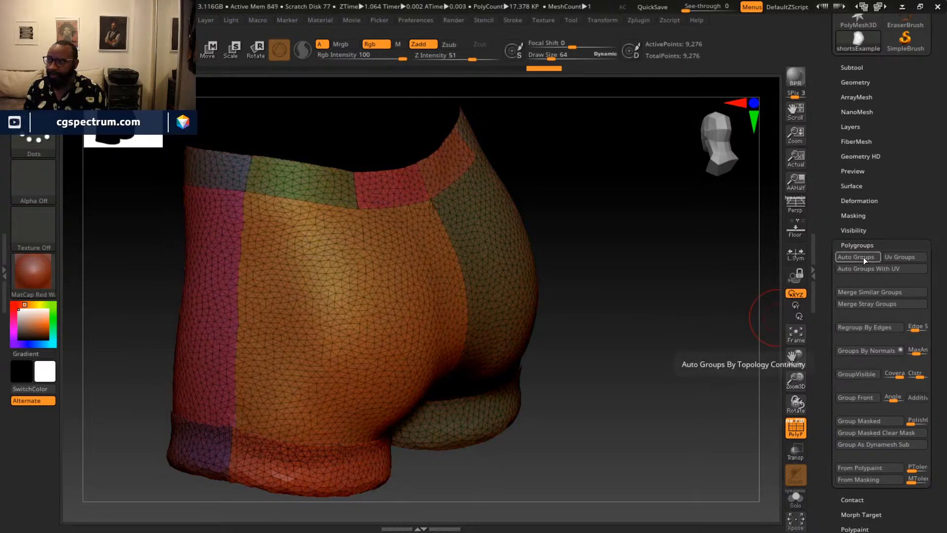
pyautogui.click(863, 256)
pyautogui.click(863, 256)
pyautogui.click(864, 257)
pyautogui.click(864, 257)
pyautogui.click(863, 257)
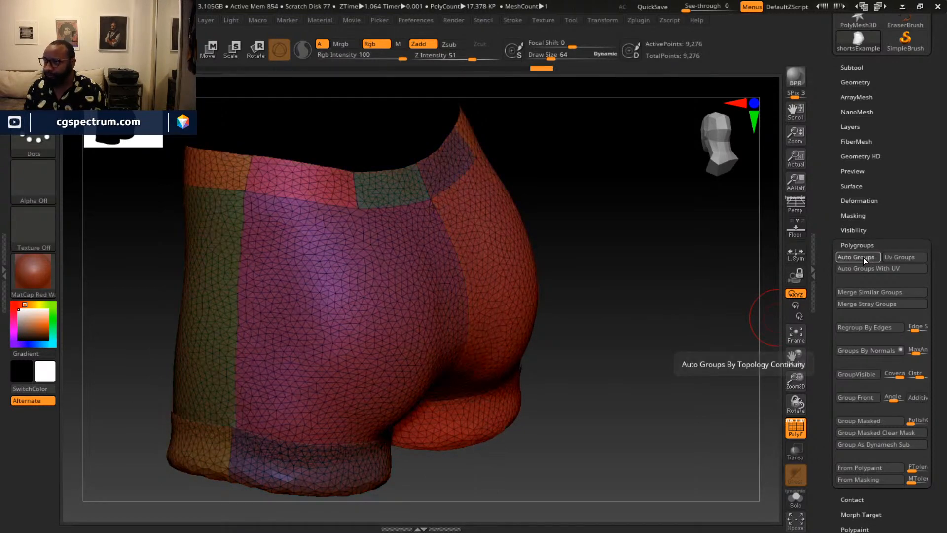
pyautogui.click(864, 258)
pyautogui.keyDown('alt'); pyautogui.moveTo(655, 247); pyautogui.dragTo(501, 253); pyautogui.keyUp('alt')
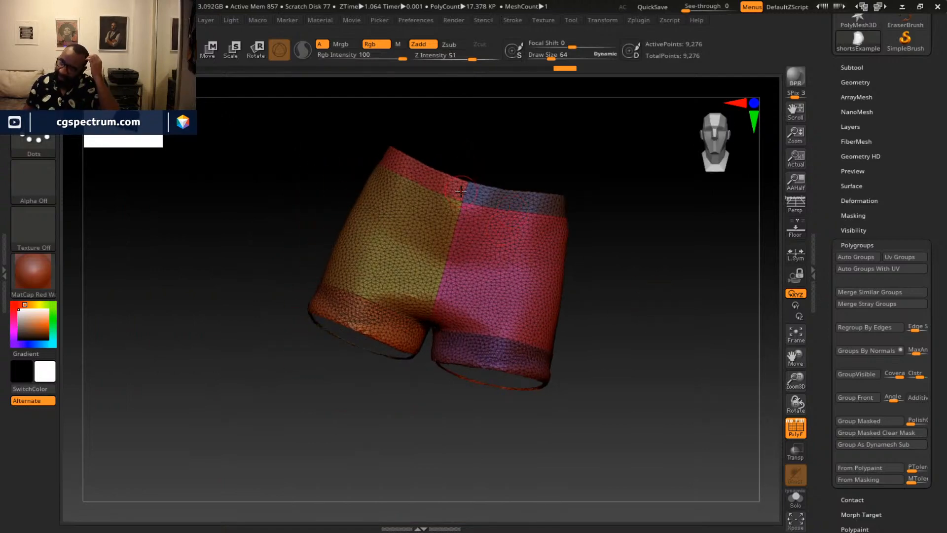
pyautogui.moveTo(583, 344); pyautogui.dragTo(548, 332)
# Duplicate the shortsExample subtool and make the original shortsExample the active one.
pyautogui.scroll(2, 926, 209)
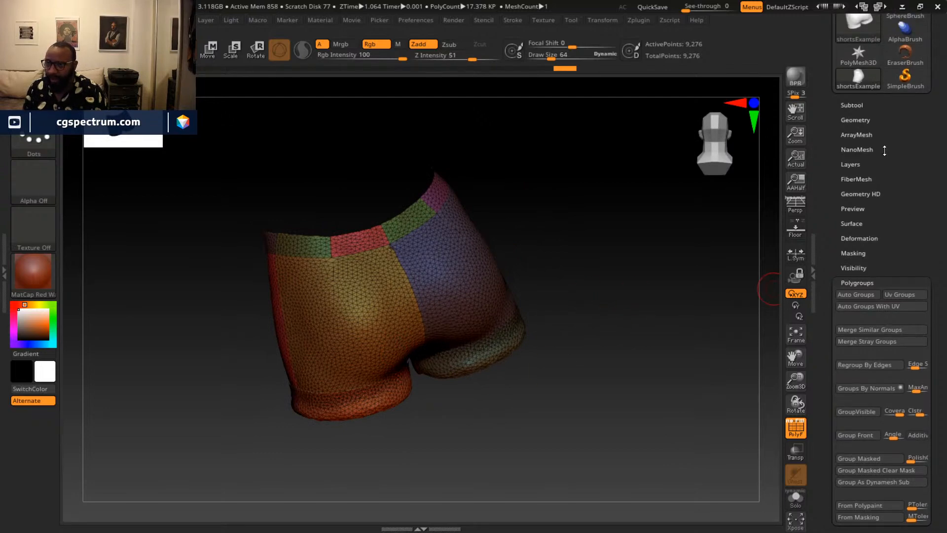
pyautogui.click(852, 105)
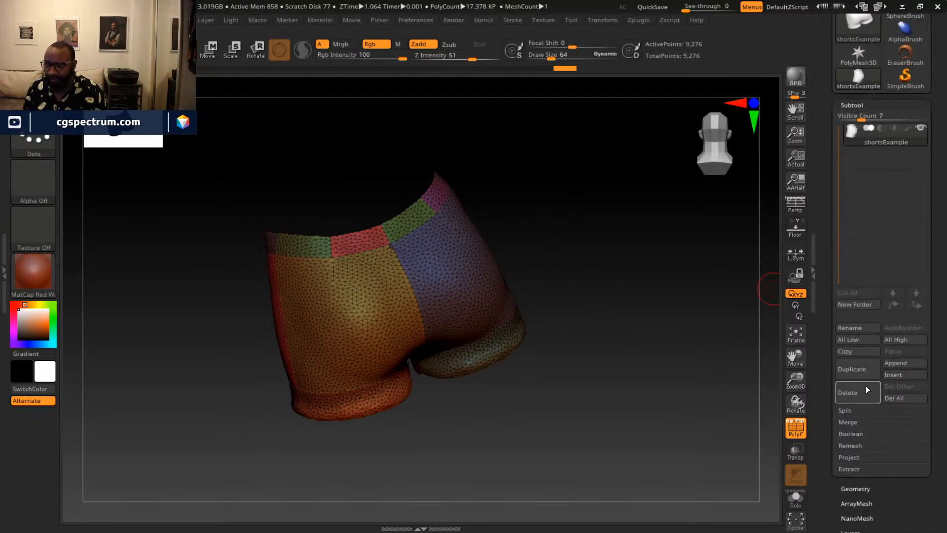
pyautogui.click(862, 371)
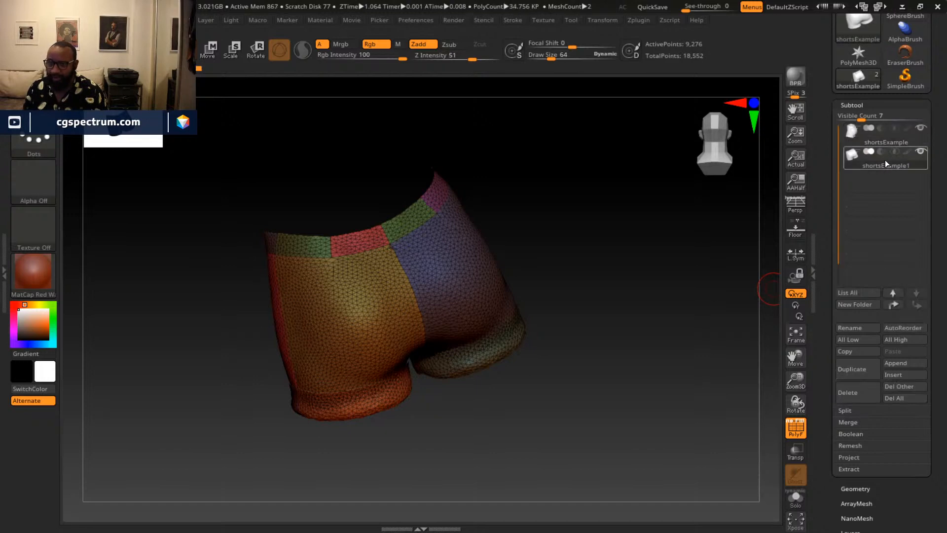
pyautogui.click(889, 141)
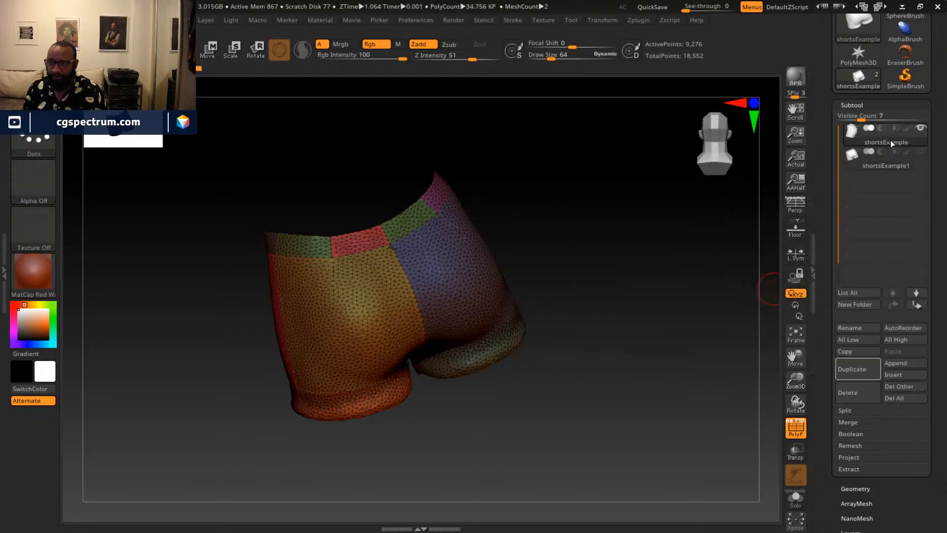
pyautogui.keyDown('ctrl'); pyautogui.moveTo(567, 335); pyautogui.dragTo(647, 302, button='right'); pyautogui.keyUp('ctrl')
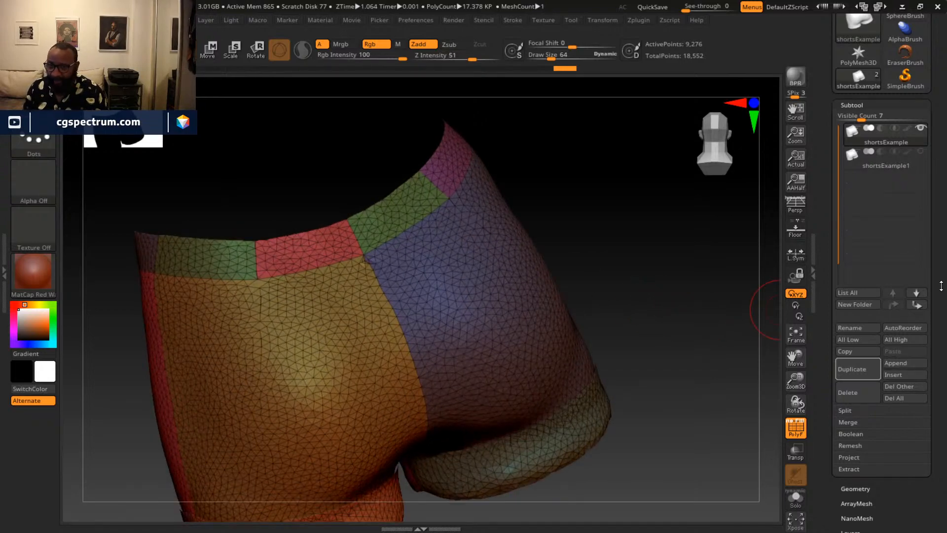
# Weld the coincident seam points of the shorts mesh with WeldPoints under Modify Topology.
pyautogui.moveTo(938, 311); pyautogui.dragTo(926, 222)
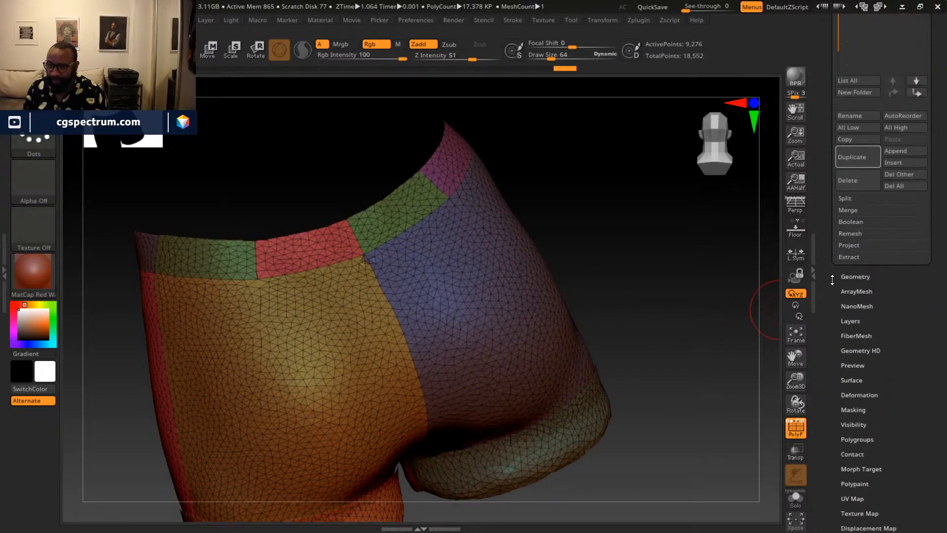
pyautogui.click(848, 277)
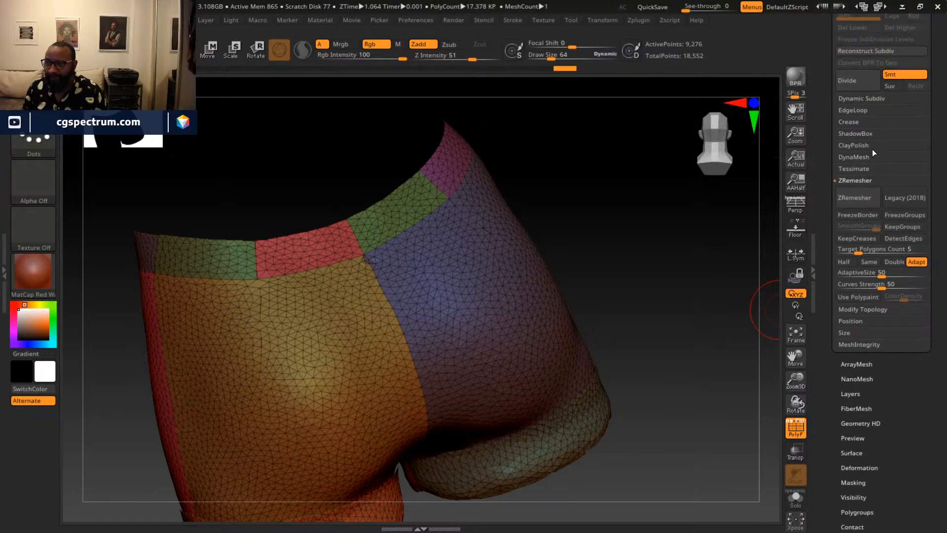
pyautogui.click(876, 309)
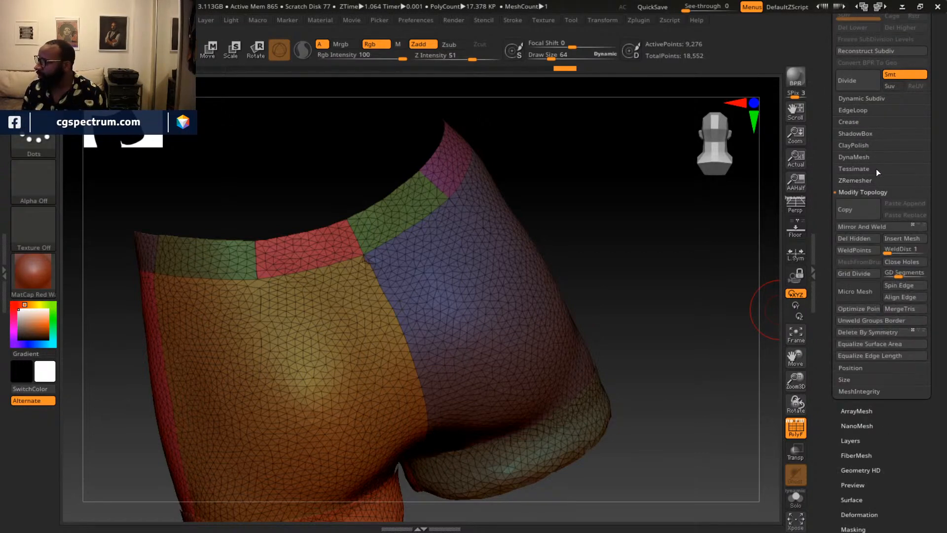
pyautogui.click(858, 253)
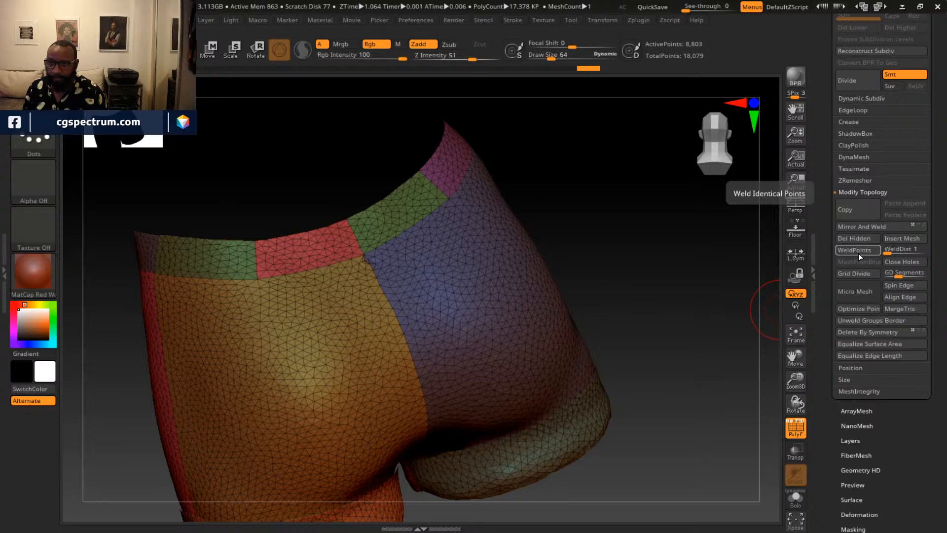
# Test the welded seam at the back of the waistband with a brush stroke, and undo the stroke.
pyautogui.keyDown('alt'); pyautogui.moveTo(520, 193); pyautogui.dragTo(535, 213); pyautogui.keyUp('alt')
pyautogui.keyDown('alt'); pyautogui.moveTo(598, 193); pyautogui.dragTo(613, 222); pyautogui.keyUp('alt')
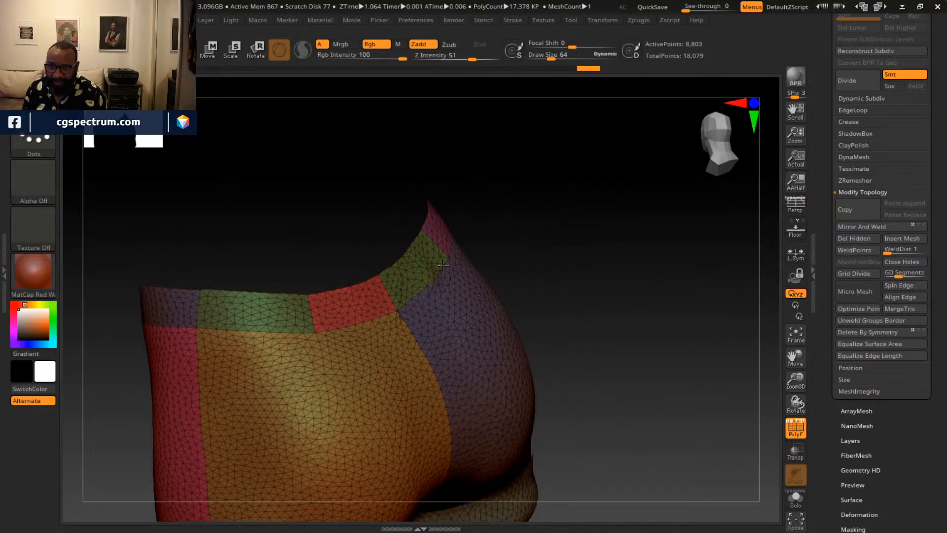
pyautogui.moveTo(442, 265)
pyautogui.mouseDown()
pyautogui.moveTo(497, 236)
pyautogui.moveTo(474, 247)
pyautogui.mouseUp()
pyautogui.hotkey('ctrl', 'z')
pyautogui.moveTo(624, 287)
pyautogui.keyDown('alt'); pyautogui.mouseDown()
pyautogui.moveTo(631, 263)
pyautogui.moveTo(704, 264)
pyautogui.moveTo(663, 298)
pyautogui.moveTo(573, 303)
pyautogui.moveTo(564, 319)
pyautogui.moveTo(595, 328)
pyautogui.mouseUp(); pyautogui.keyUp('alt')
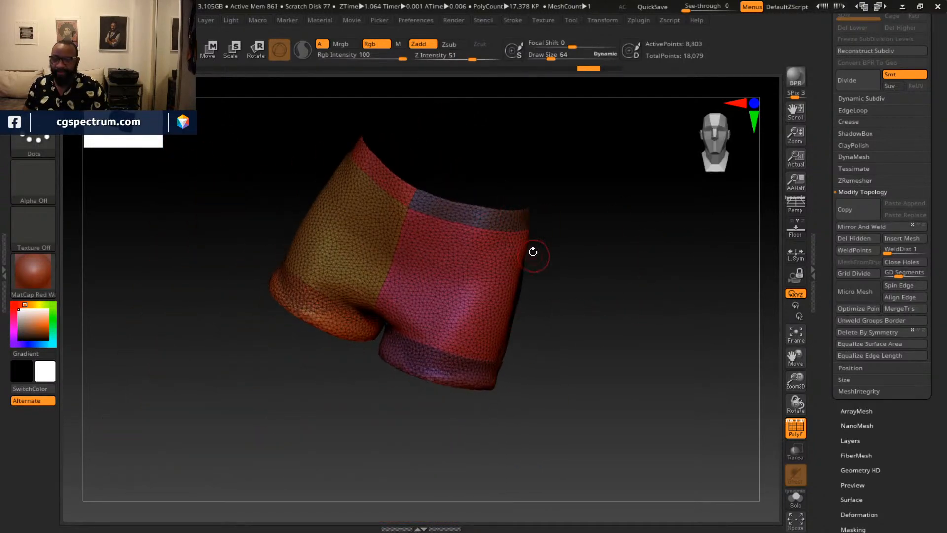
pyautogui.moveTo(533, 252); pyautogui.dragTo(631, 276)
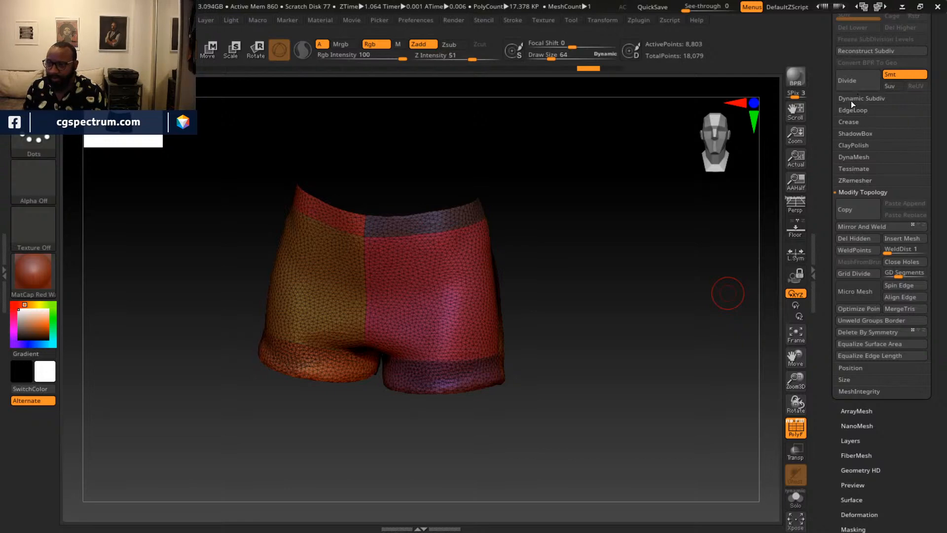
# Turn on KeepGroups in the ZRemesher settings and set Target Polygons Count to 15.
pyautogui.click(862, 181)
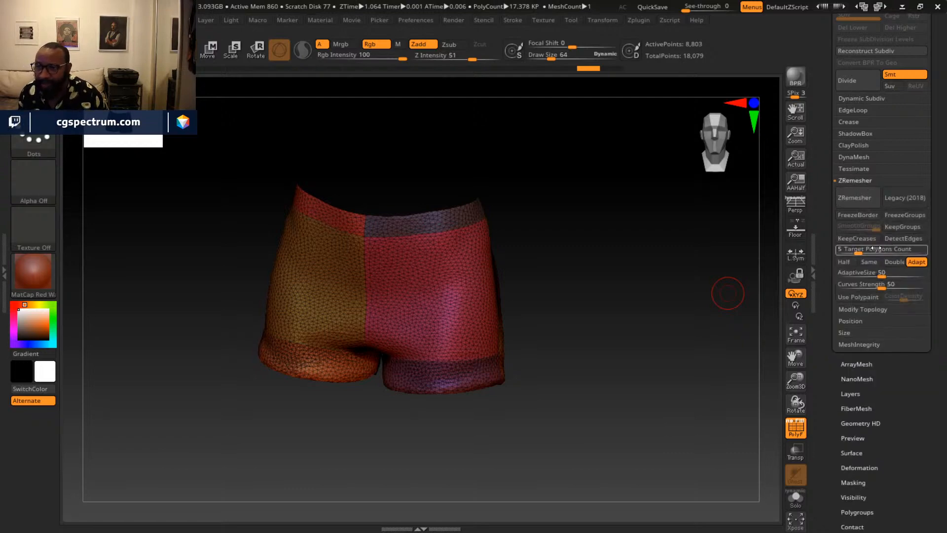
pyautogui.click(903, 226)
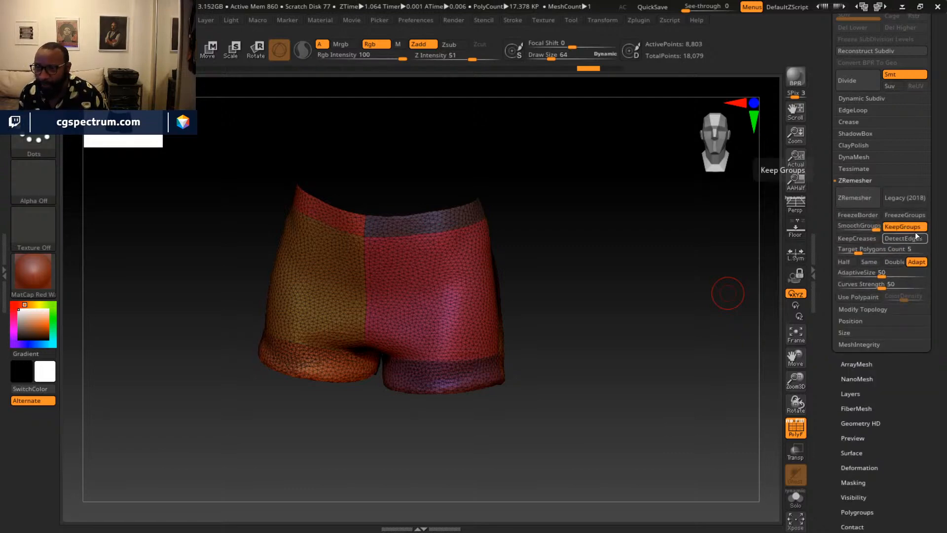
pyautogui.moveTo(592, 363); pyautogui.dragTo(378, 273)
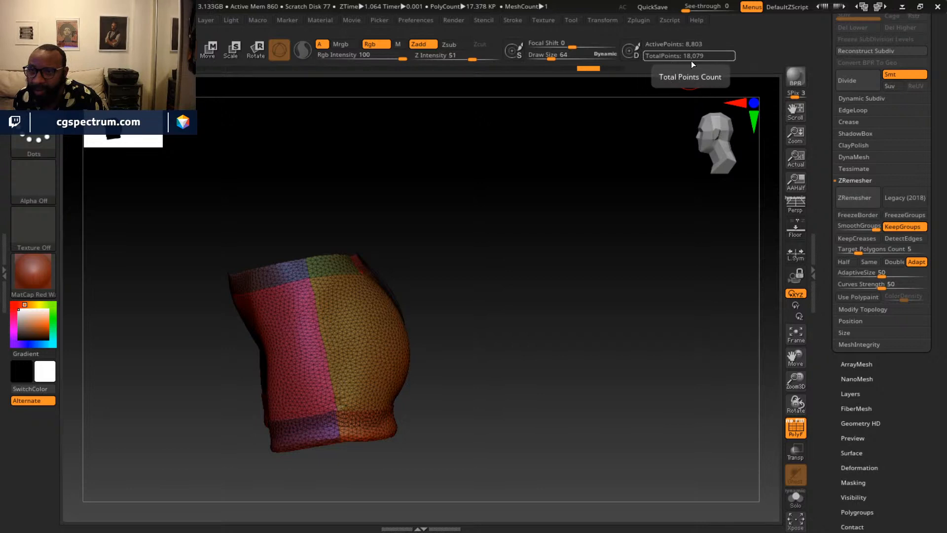
pyautogui.keyDown('alt'); pyautogui.moveTo(542, 320); pyautogui.dragTo(668, 152); pyautogui.keyUp('alt')
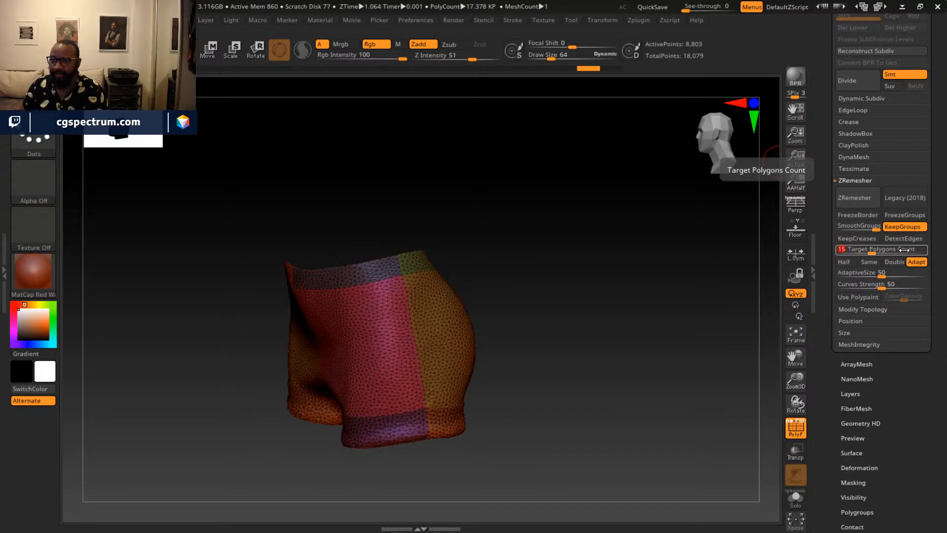
pyautogui.moveTo(601, 301); pyautogui.dragTo(617, 282)
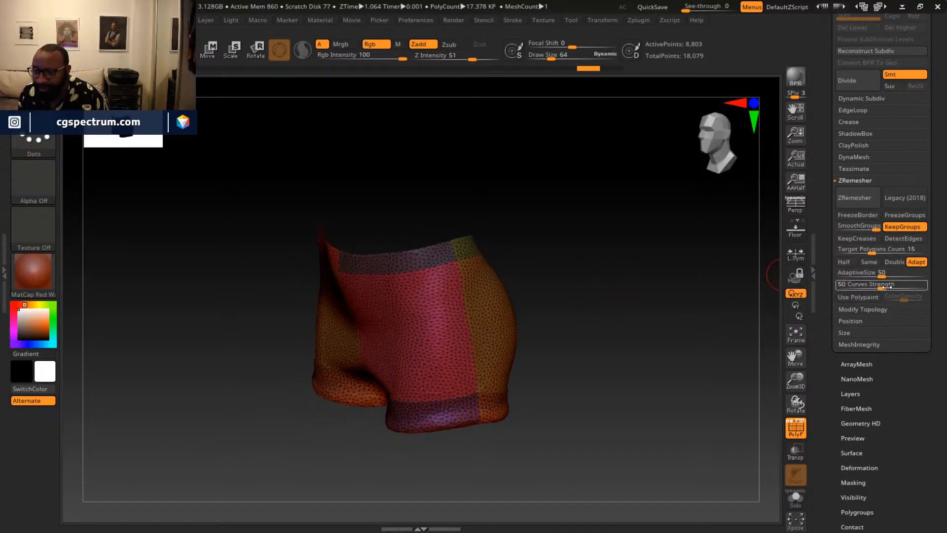
# Set ZRemesher's AdaptiveSize to 5.
pyautogui.moveTo(876, 274); pyautogui.dragTo(872, 273)
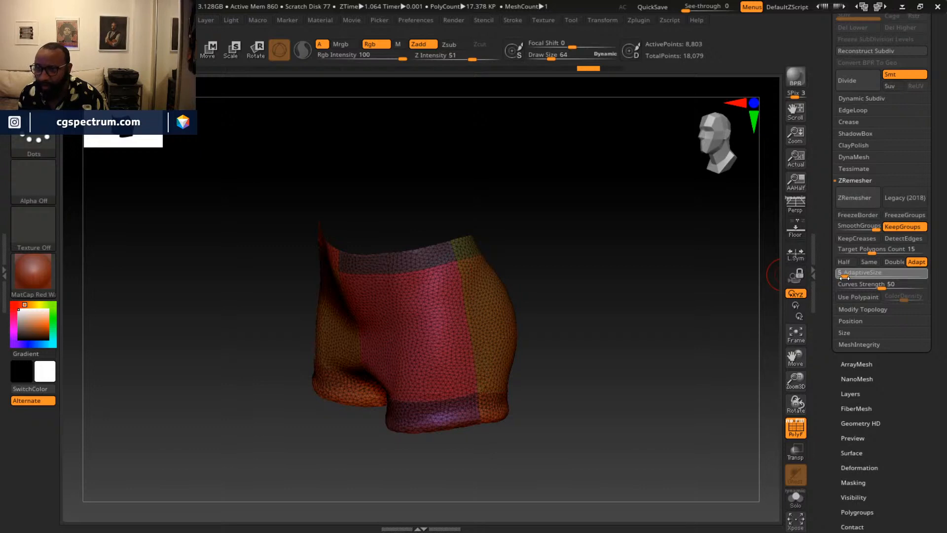
pyautogui.click(845, 276)
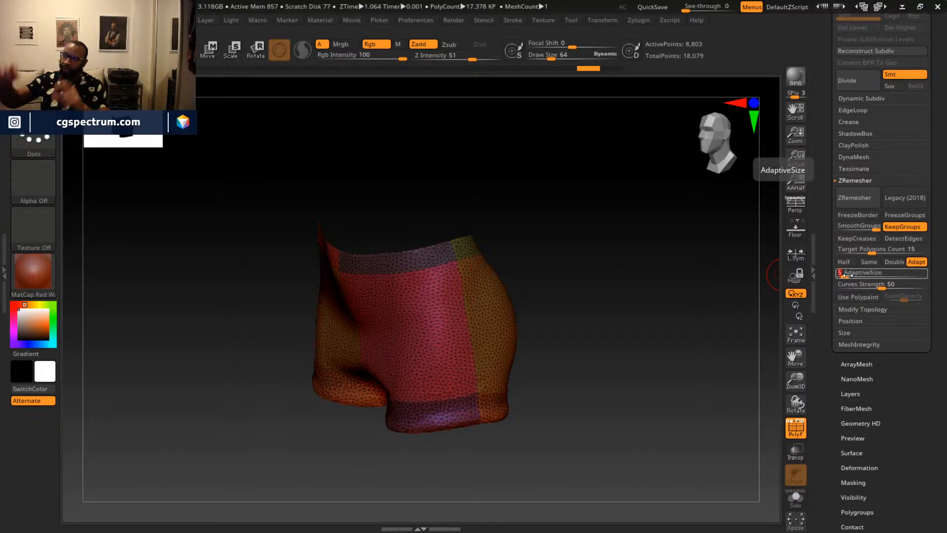
pyautogui.press('Return')
pyautogui.moveTo(715, 349); pyautogui.dragTo(630, 279)
pyautogui.moveTo(712, 247); pyautogui.dragTo(646, 277)
pyautogui.keyDown('alt'); pyautogui.moveTo(599, 258); pyautogui.dragTo(630, 218); pyautogui.keyUp('alt')
# Lower SmoothGroups to its minimum and run ZRemesher on the shorts.
pyautogui.moveTo(868, 227); pyautogui.dragTo(867, 226)
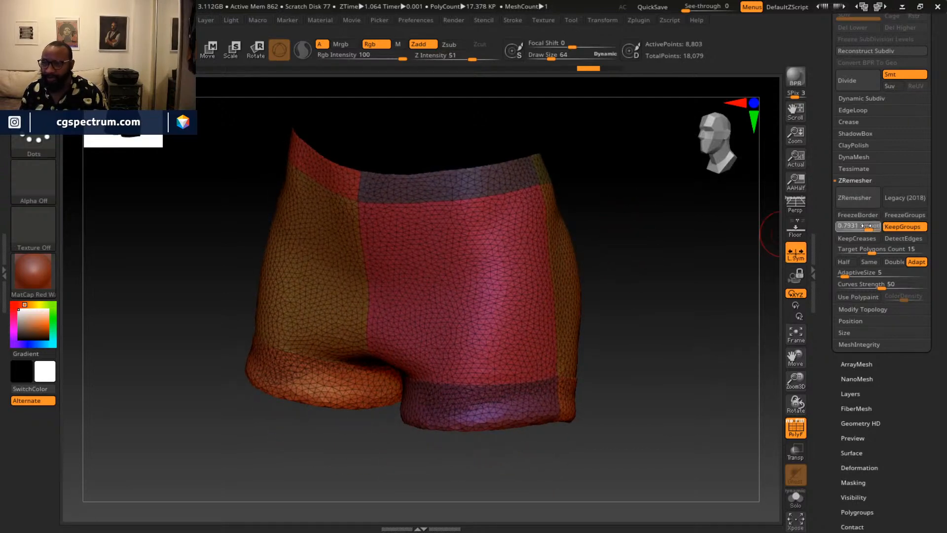
pyautogui.moveTo(792, 230); pyautogui.dragTo(834, 227)
pyautogui.click(854, 199)
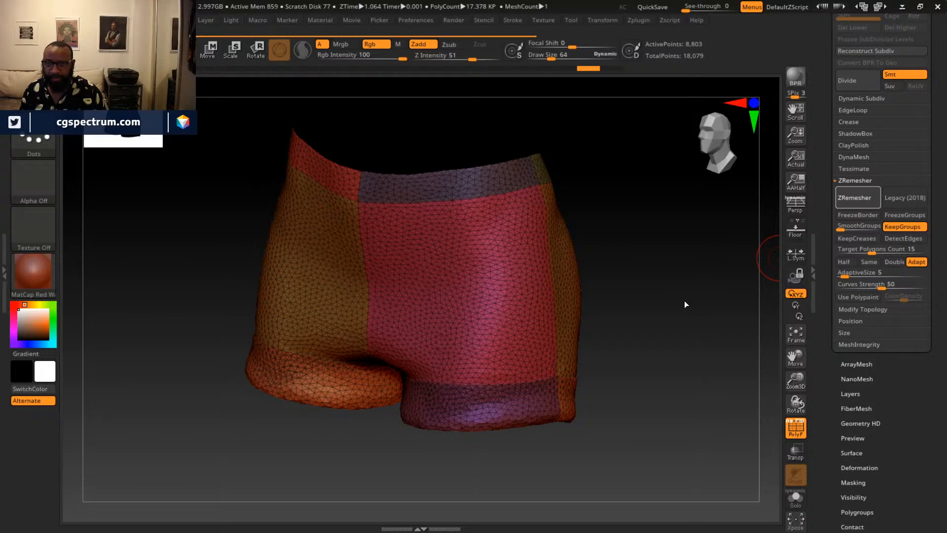
pyautogui.moveTo(686, 300); pyautogui.dragTo(577, 361)
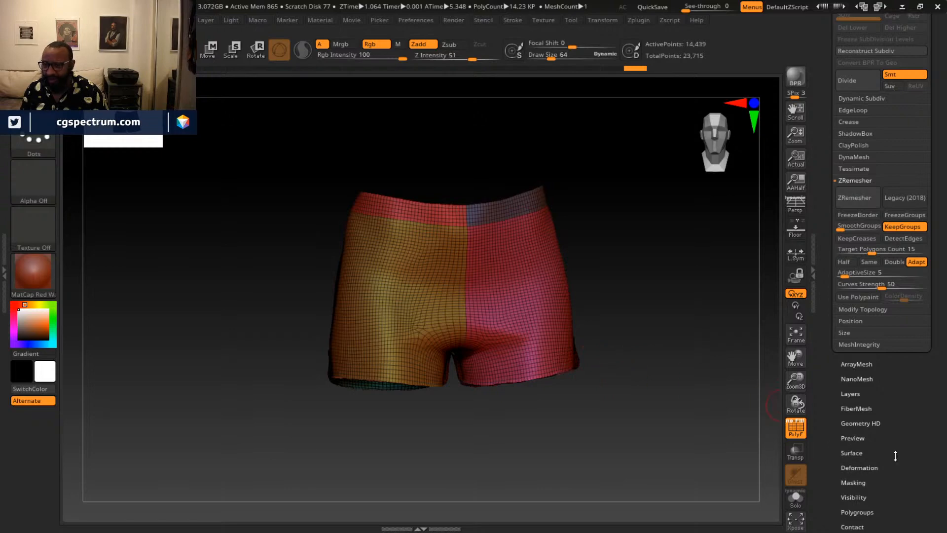
# Turn on double-sided display for the remeshed shorts and bring their front into view.
pyautogui.moveTo(896, 456); pyautogui.dragTo(895, 171)
pyautogui.moveTo(601, 272); pyautogui.dragTo(638, 401)
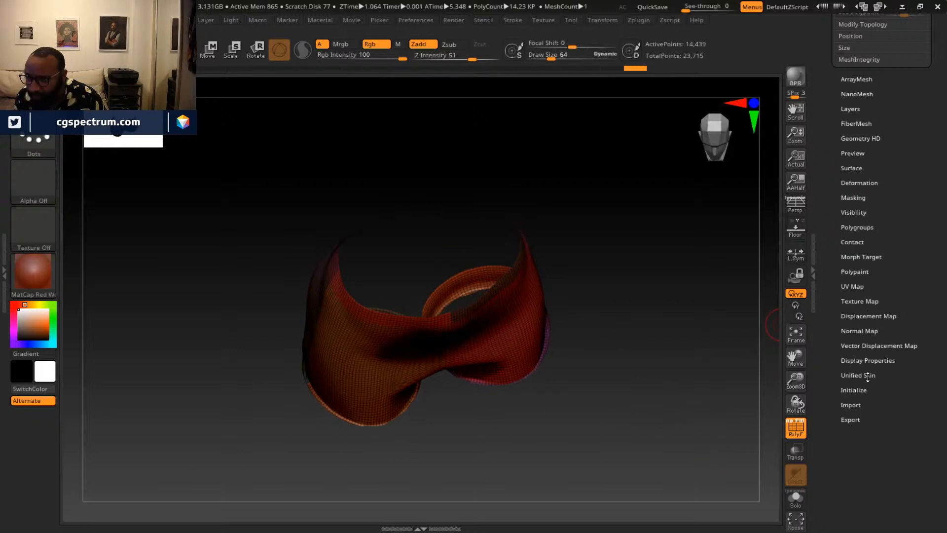
pyautogui.click(869, 361)
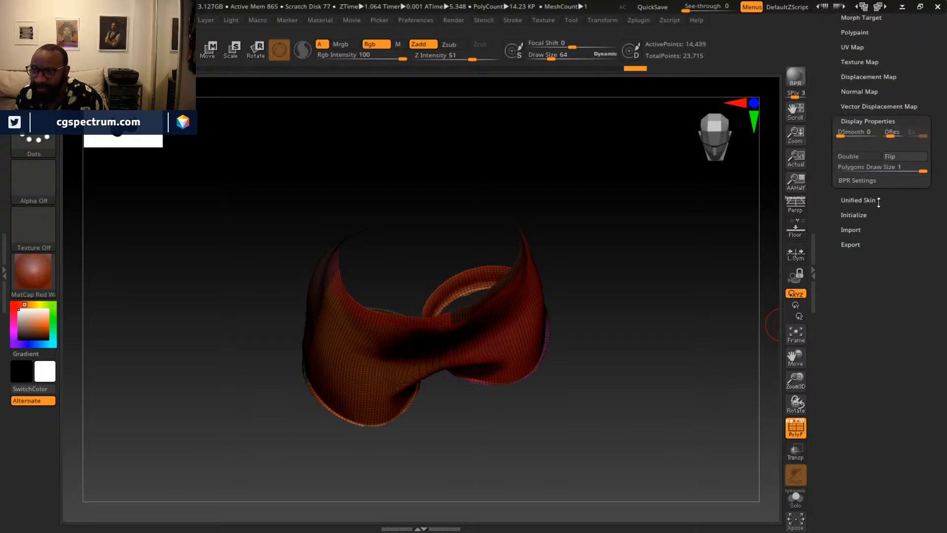
pyautogui.click(857, 157)
pyautogui.moveTo(660, 359); pyautogui.dragTo(596, 303)
pyautogui.moveTo(594, 375); pyautogui.dragTo(597, 448)
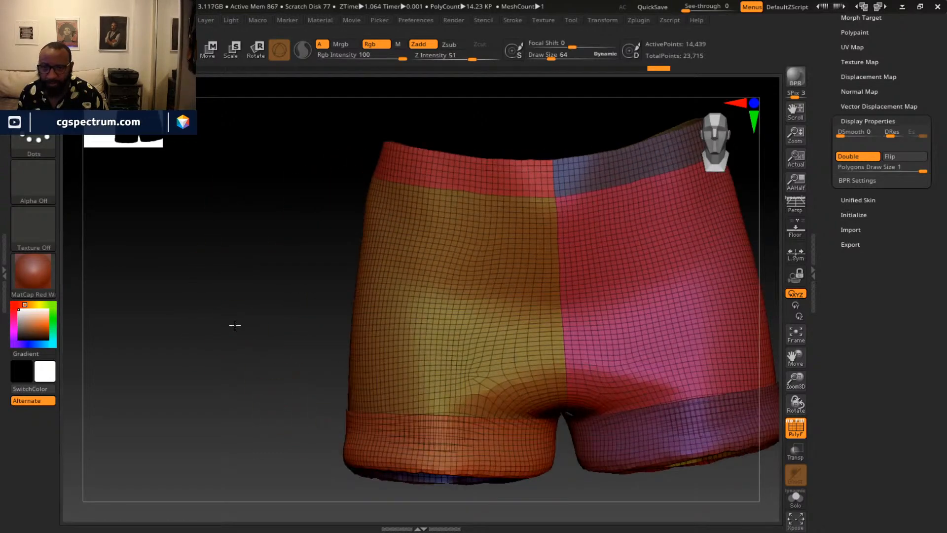
# Inspect the remeshed front panels, and smooth the pinched corner where the back panels meet the waistband.
pyautogui.keyDown('alt'); pyautogui.moveTo(235, 324); pyautogui.dragTo(148, 280); pyautogui.keyUp('alt')
pyautogui.moveTo(667, 442)
pyautogui.mouseDown()
pyautogui.moveTo(661, 283)
pyautogui.moveTo(672, 294)
pyautogui.moveTo(461, 334)
pyautogui.mouseUp()
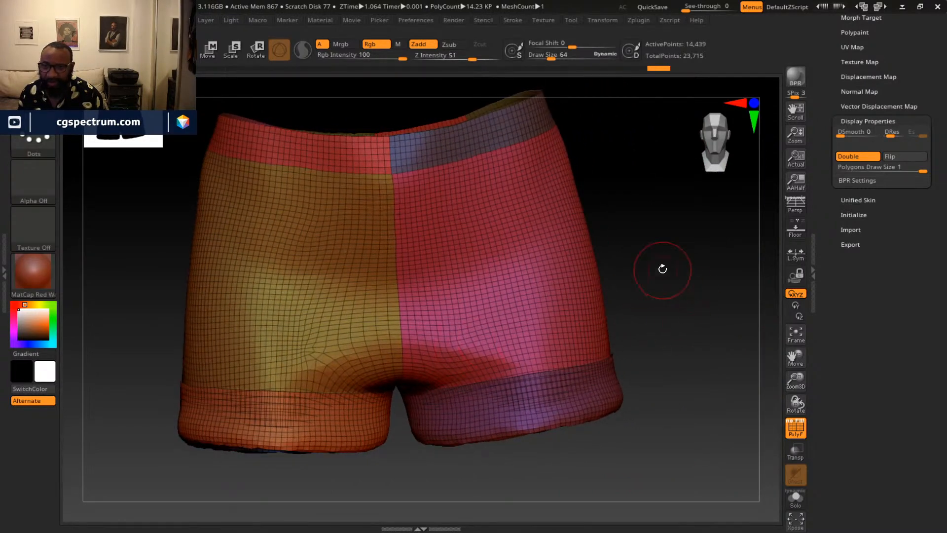
pyautogui.moveTo(661, 270); pyautogui.dragTo(404, 343)
pyautogui.keyDown('alt'); pyautogui.moveTo(645, 256); pyautogui.dragTo(649, 256); pyautogui.keyUp('alt')
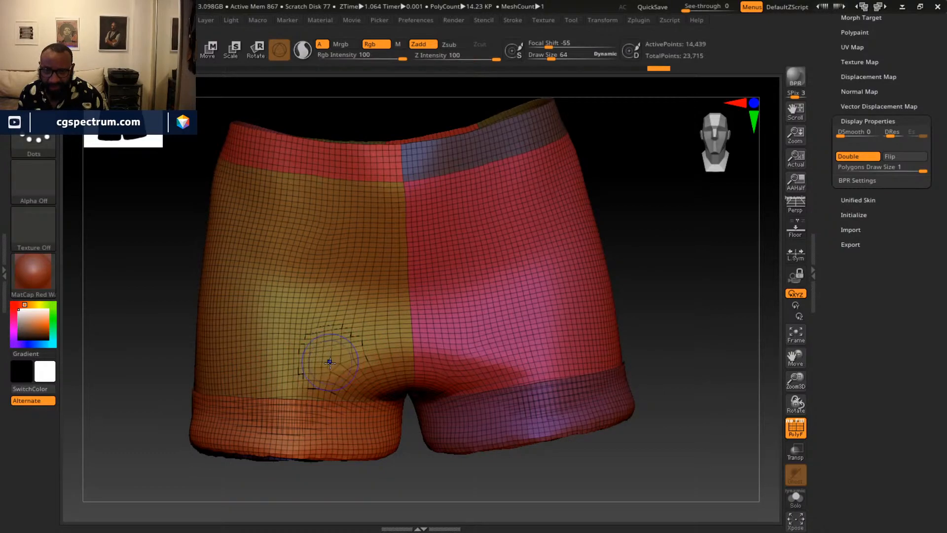
pyautogui.moveTo(674, 288)
pyautogui.keyDown('alt'); pyautogui.mouseDown()
pyautogui.moveTo(660, 298)
pyautogui.moveTo(673, 284)
pyautogui.moveTo(695, 294)
pyautogui.moveTo(594, 334)
pyautogui.moveTo(640, 354)
pyautogui.moveTo(634, 326)
pyautogui.mouseUp(); pyautogui.keyUp('alt')
pyautogui.moveTo(661, 217); pyautogui.dragTo(653, 245)
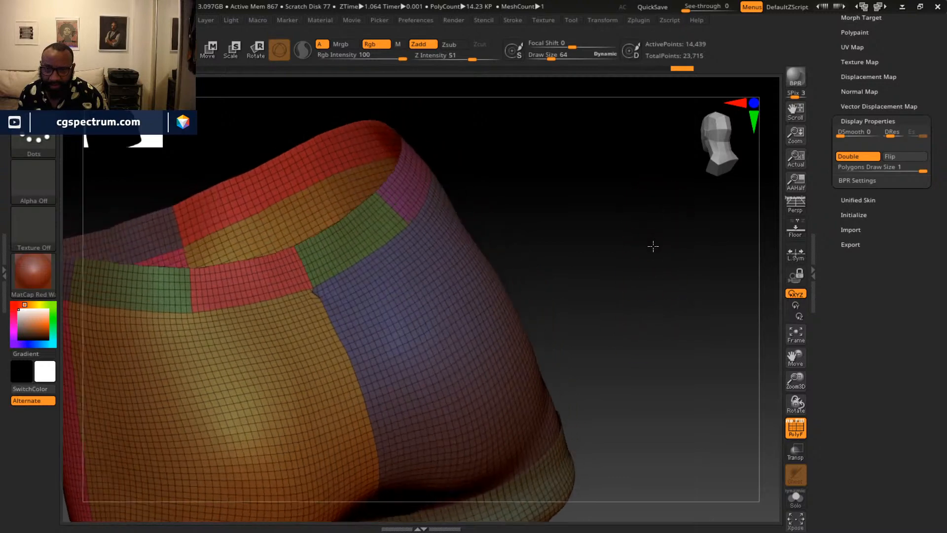
pyautogui.keyDown('shift'); pyautogui.moveTo(331, 292); pyautogui.dragTo(321, 295); pyautogui.keyUp('shift')
pyautogui.moveTo(568, 280); pyautogui.dragTo(750, 212)
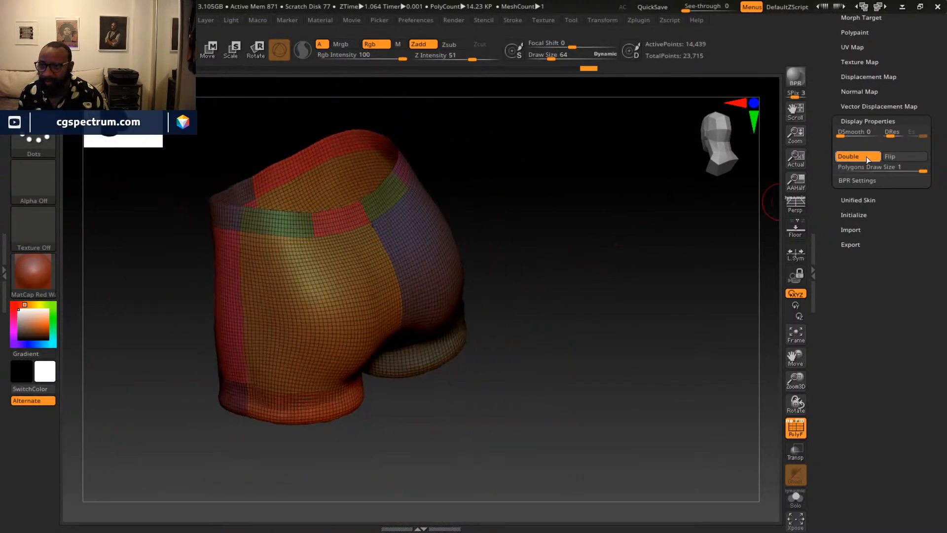
# Try another ZRemesher pass on the shorts with the current settings, and undo it after checking the front.
pyautogui.scroll(10, 906, 246)
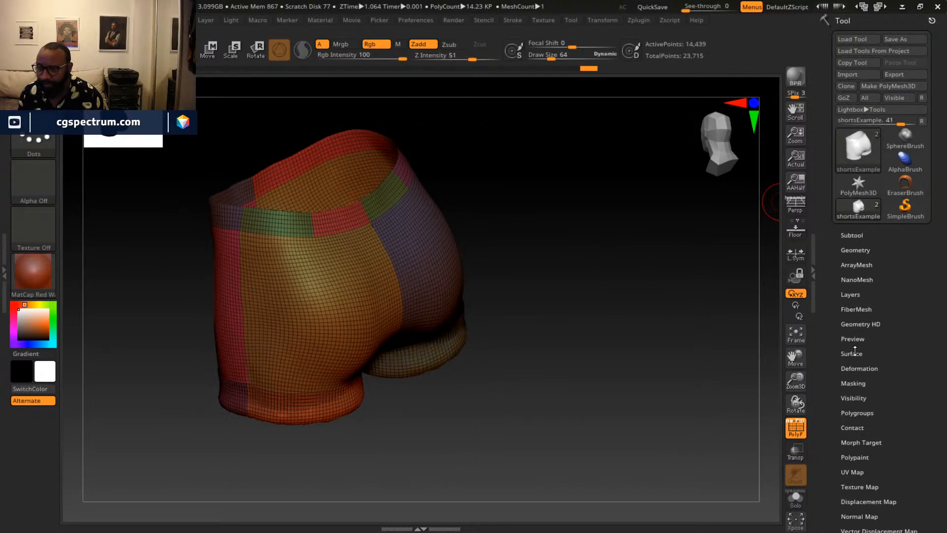
pyautogui.click(865, 367)
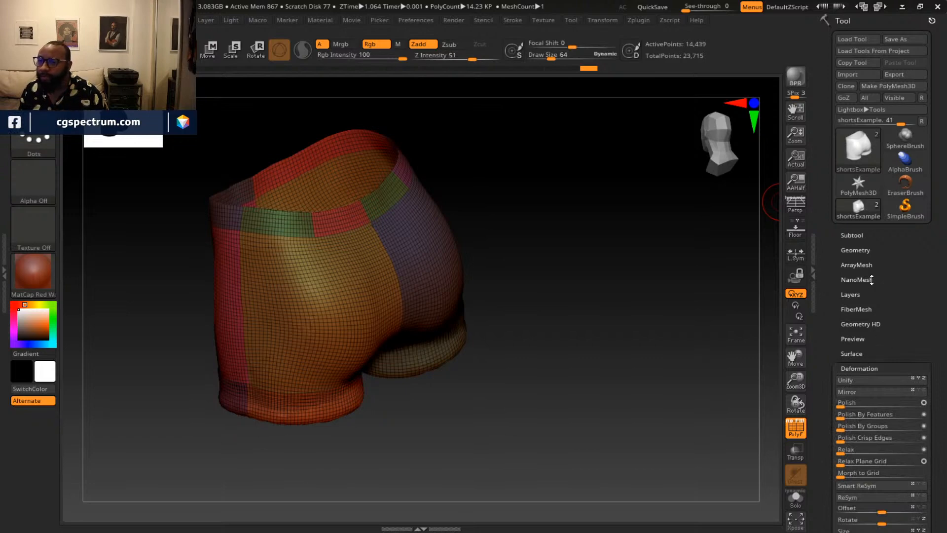
pyautogui.click(864, 368)
pyautogui.scroll(-3, 892, 345)
pyautogui.scroll(1, 893, 298)
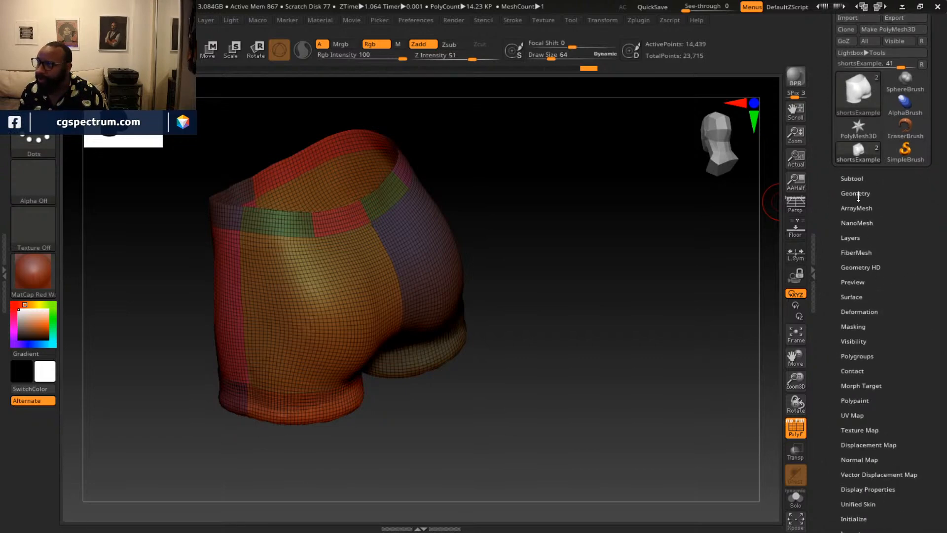
pyautogui.click(859, 194)
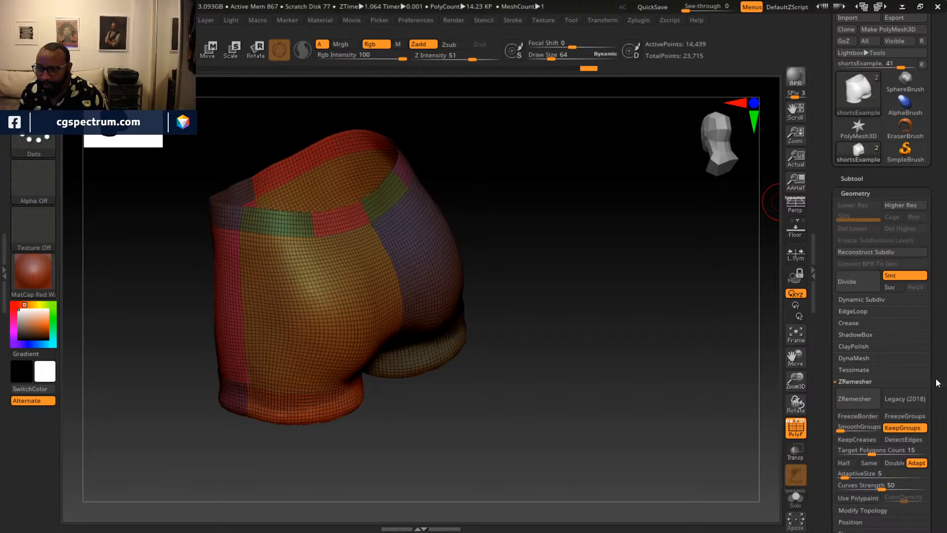
pyautogui.scroll(-5, 938, 382)
pyautogui.moveTo(567, 276); pyautogui.dragTo(696, 251)
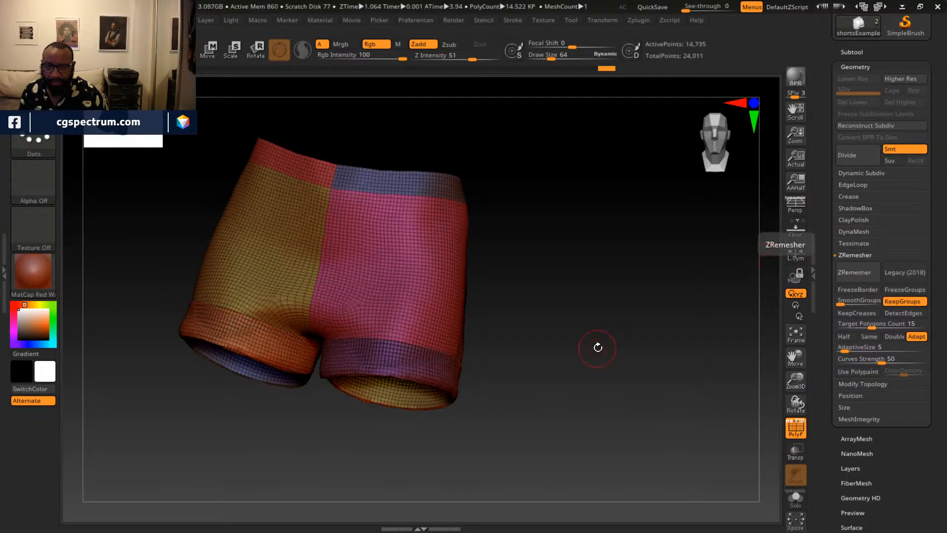
pyautogui.moveTo(598, 345)
pyautogui.mouseDown()
pyautogui.moveTo(530, 332)
pyautogui.moveTo(575, 370)
pyautogui.moveTo(634, 345)
pyautogui.moveTo(610, 334)
pyautogui.moveTo(637, 254)
pyautogui.moveTo(668, 260)
pyautogui.moveTo(602, 266)
pyautogui.mouseUp()
pyautogui.hotkey('ctrl', 'z')
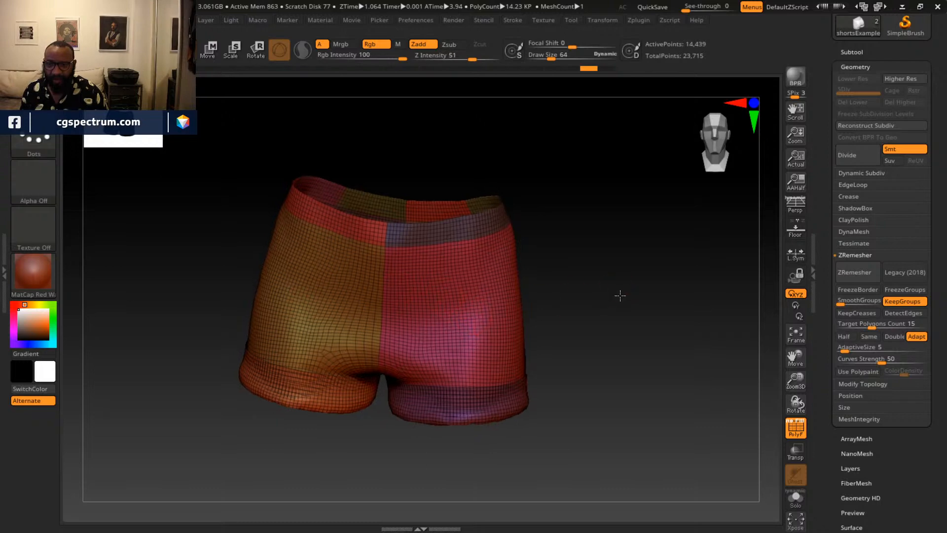
# Check the front and inside of the shorts, and rerun ZRemesher to refine the quad flow.
pyautogui.keyDown('alt'); pyautogui.moveTo(619, 294); pyautogui.dragTo(611, 349); pyautogui.keyUp('alt')
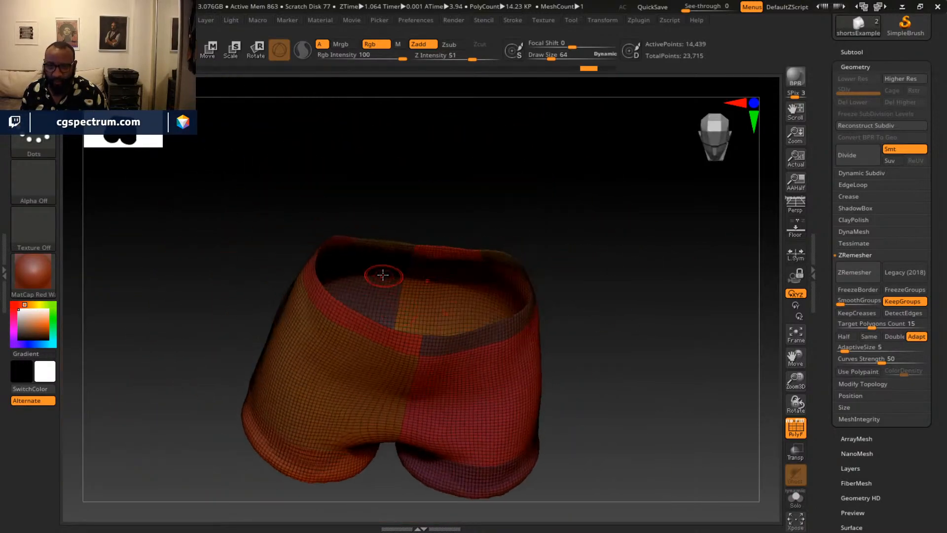
pyautogui.moveTo(688, 330); pyautogui.dragTo(695, 316)
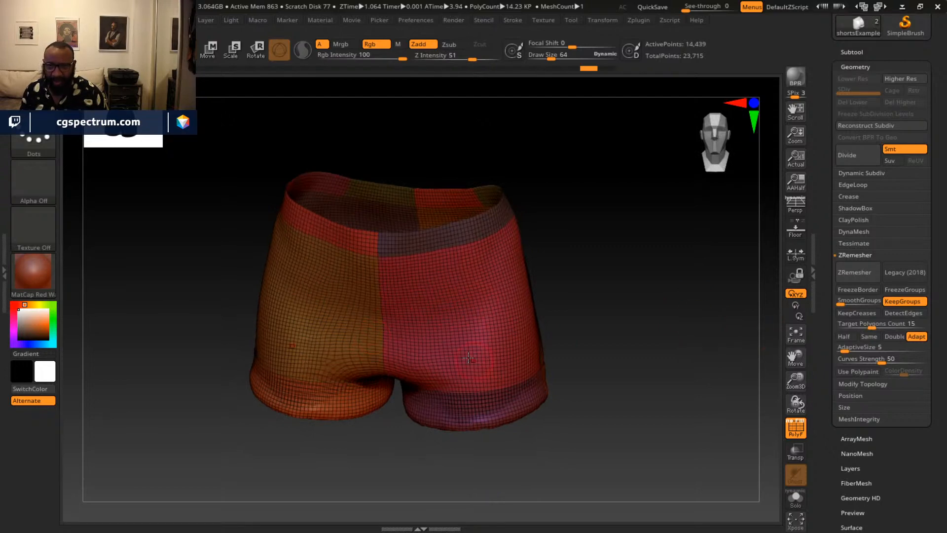
pyautogui.click(854, 273)
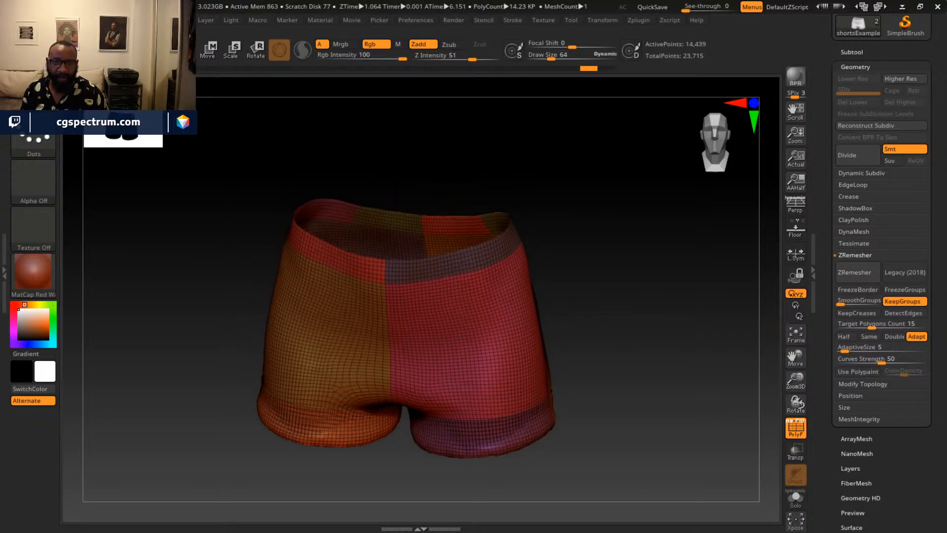
pyautogui.moveTo(565, 327); pyautogui.dragTo(417, 310)
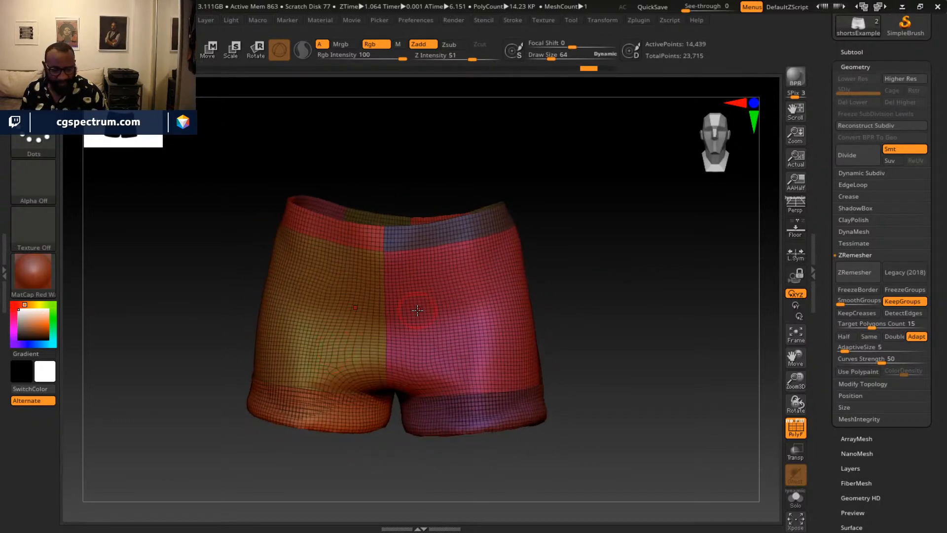
pyautogui.moveTo(582, 312); pyautogui.dragTo(594, 303)
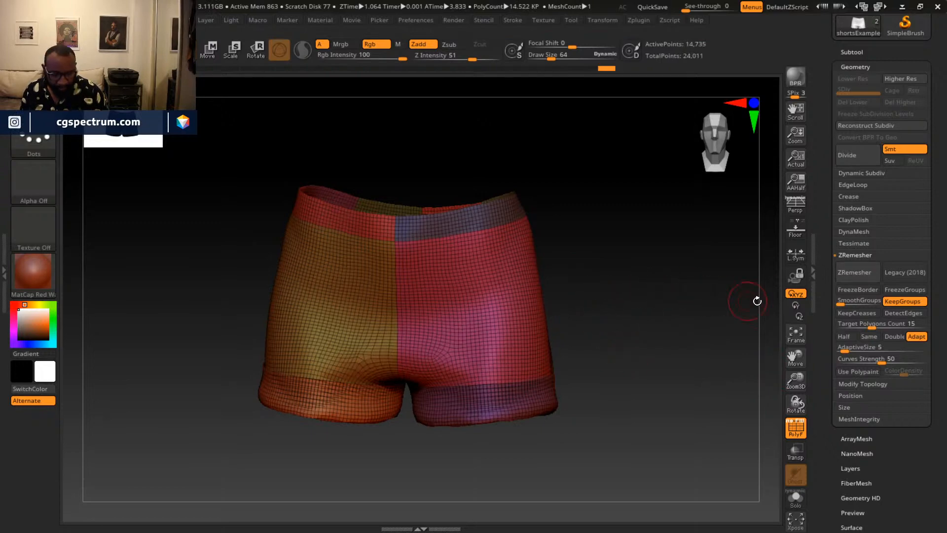
pyautogui.click(845, 273)
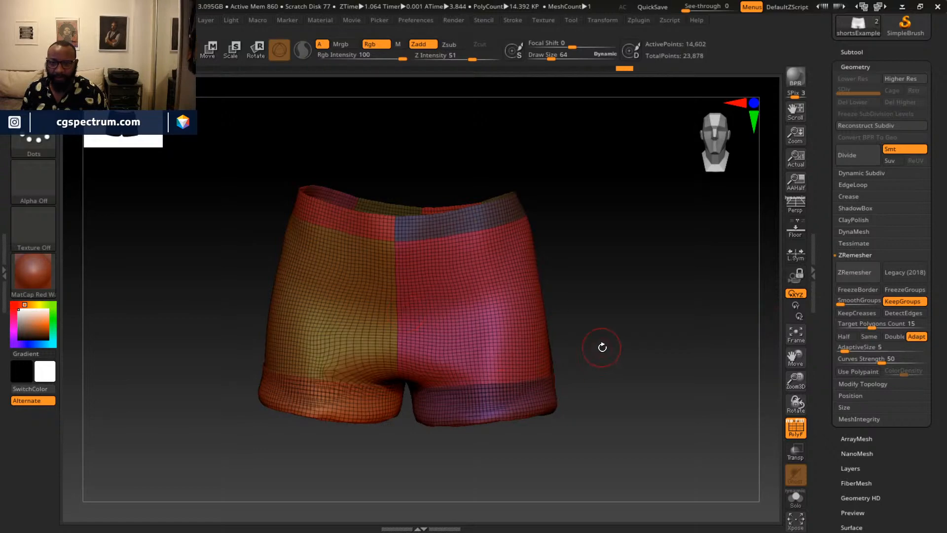
# Enable ZRemesher's Legacy (2018) mode and remesh the shorts with it.
pyautogui.click(881, 279)
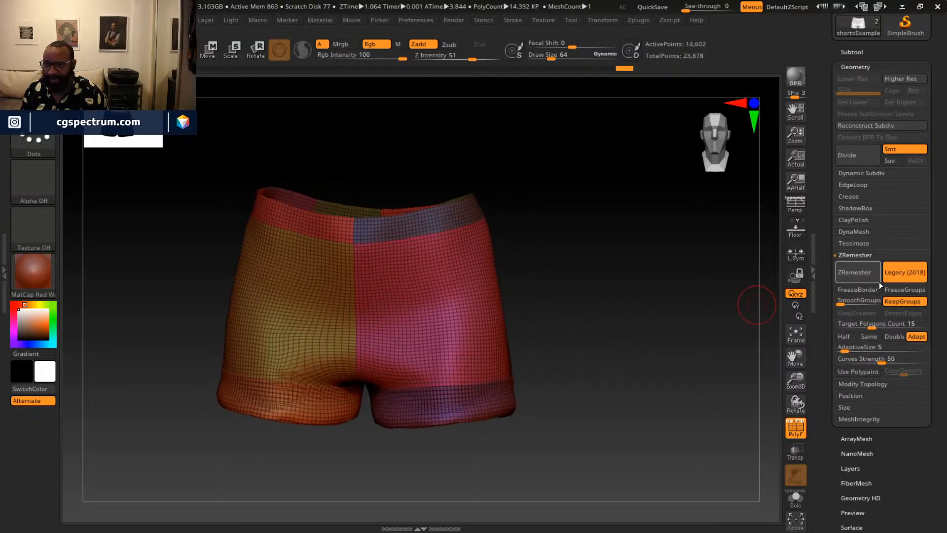
pyautogui.click(851, 276)
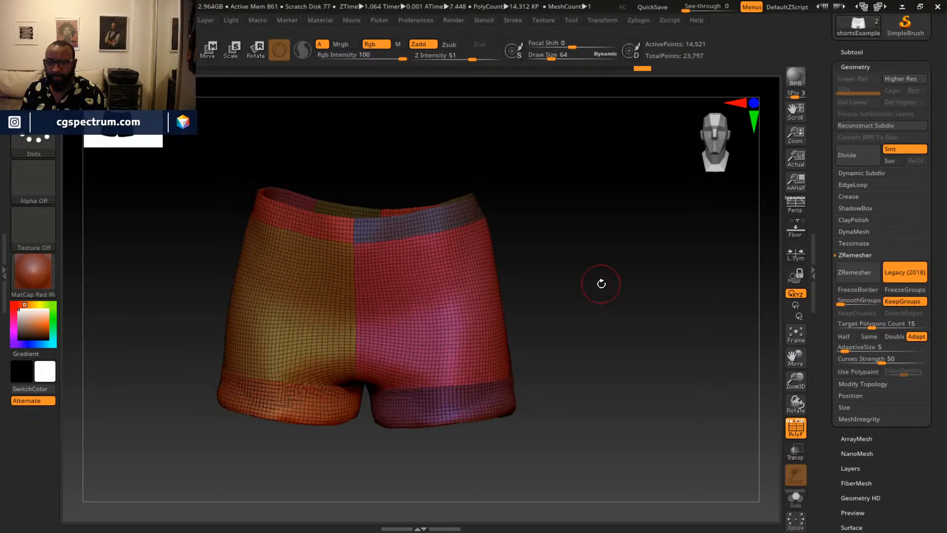
pyautogui.moveTo(602, 332); pyautogui.dragTo(550, 310)
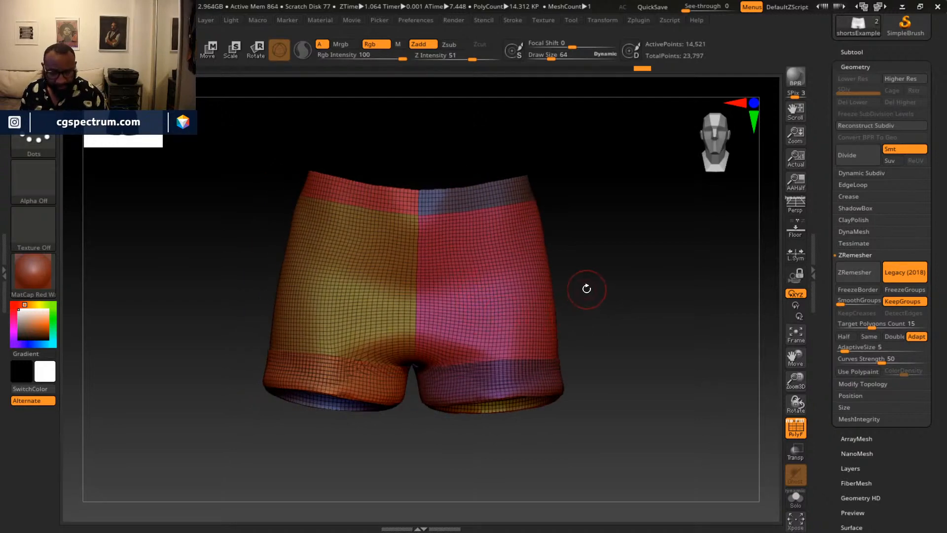
# Try a further remesh of the shorts, inspect the seams and inside, and revert to the previous mesh.
pyautogui.moveTo(541, 307); pyautogui.dragTo(453, 307)
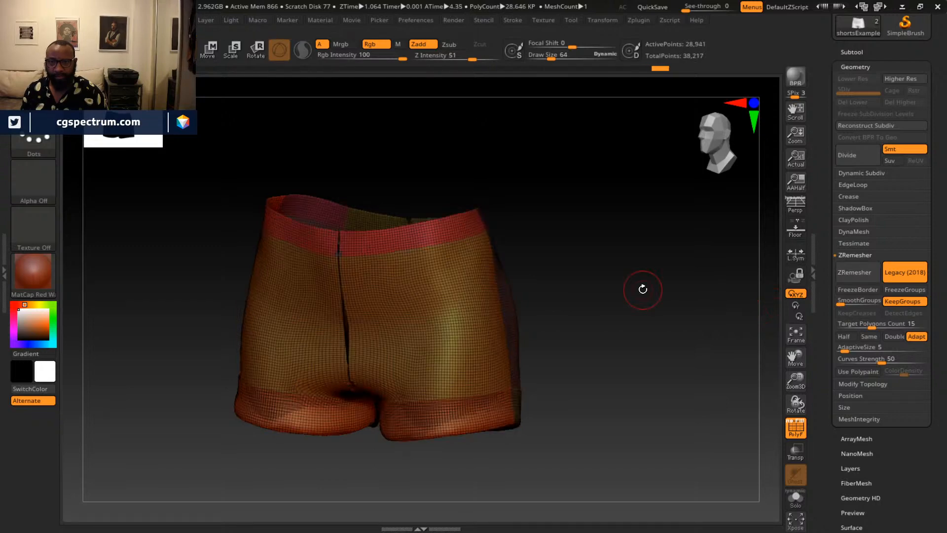
pyautogui.moveTo(612, 304); pyautogui.dragTo(622, 276)
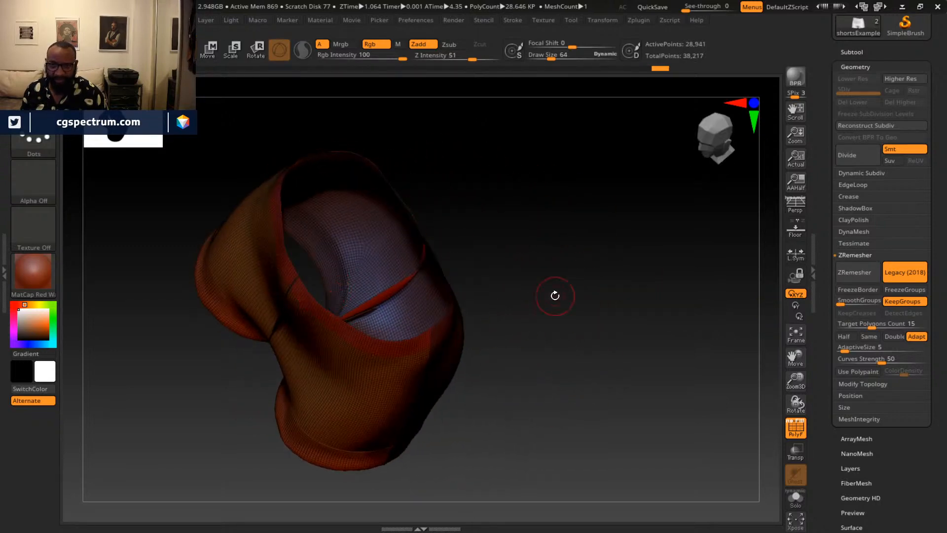
pyautogui.moveTo(555, 296); pyautogui.dragTo(547, 131)
pyautogui.moveTo(750, 197); pyautogui.dragTo(645, 313)
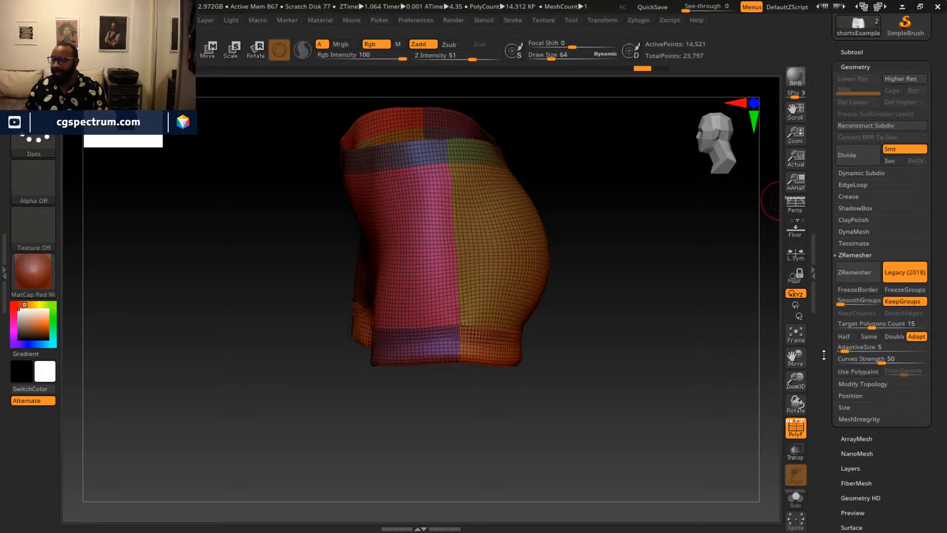
pyautogui.moveTo(620, 262); pyautogui.dragTo(753, 363)
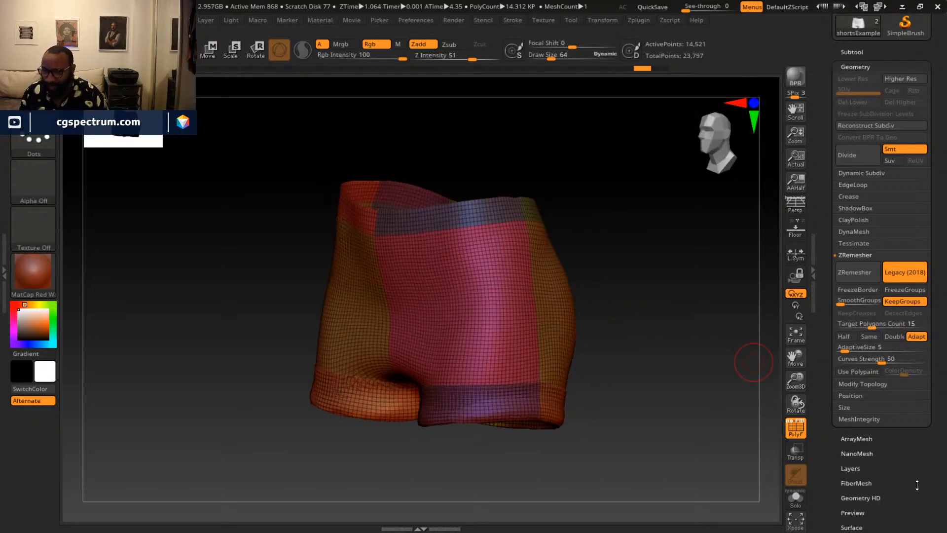
# Unwrap the shorts with UV Master, using the polygroups to define the UV islands.
pyautogui.moveTo(913, 484); pyautogui.dragTo(900, 375)
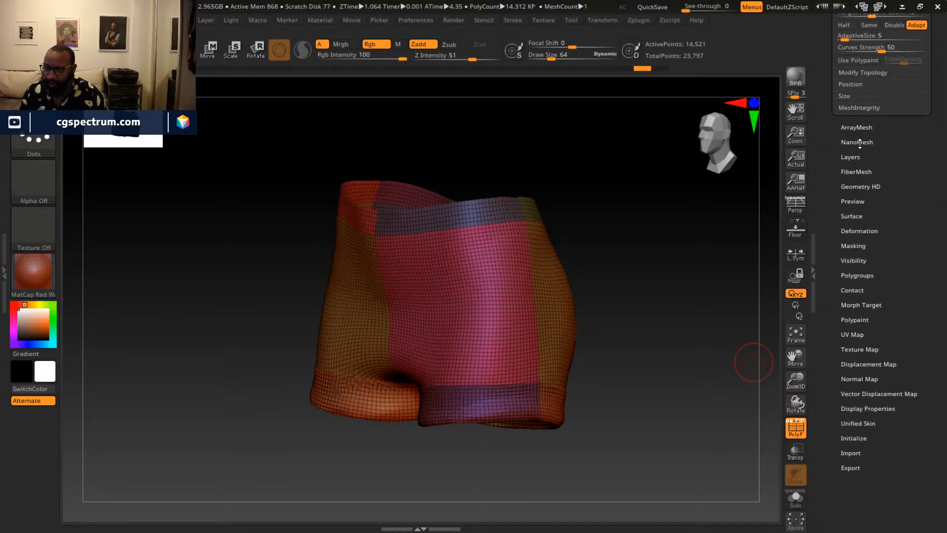
pyautogui.click(854, 336)
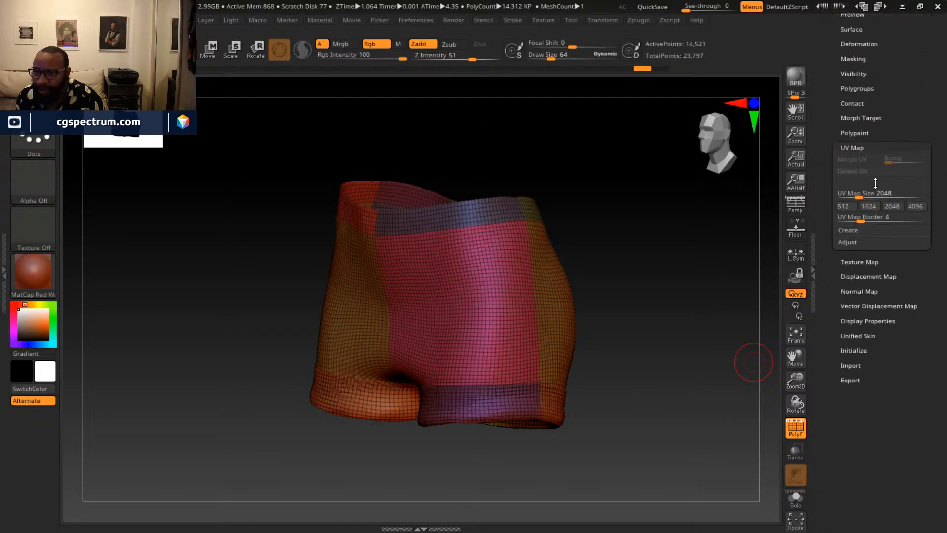
pyautogui.moveTo(626, 232); pyautogui.dragTo(587, 82)
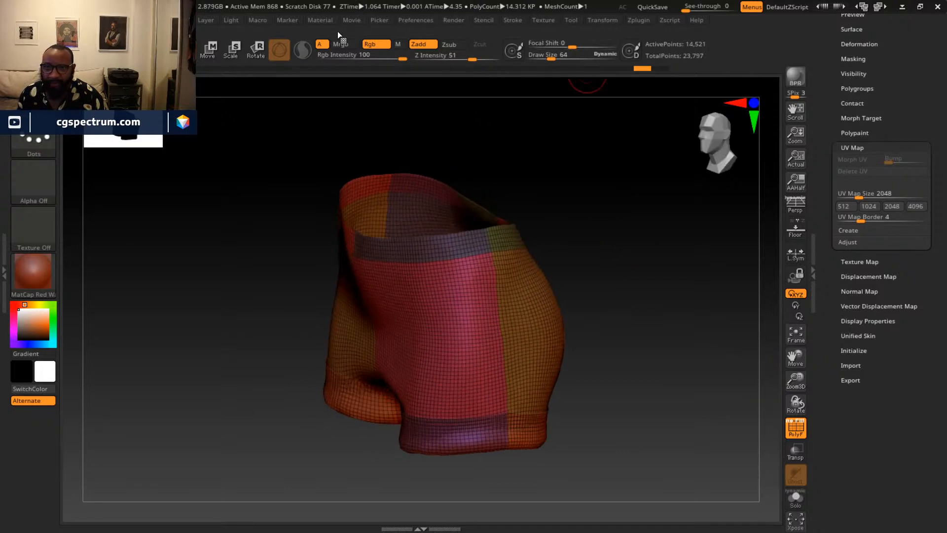
pyautogui.click(641, 20)
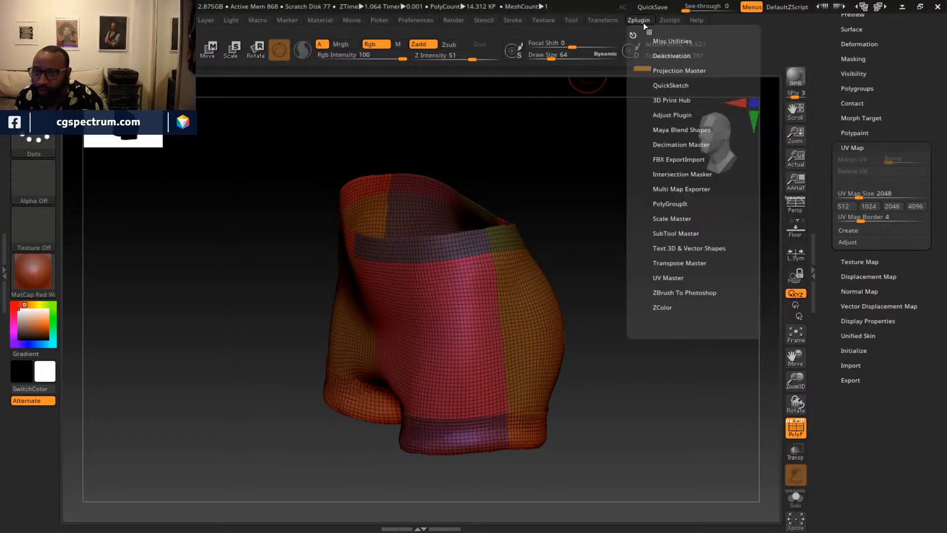
pyautogui.click(674, 278)
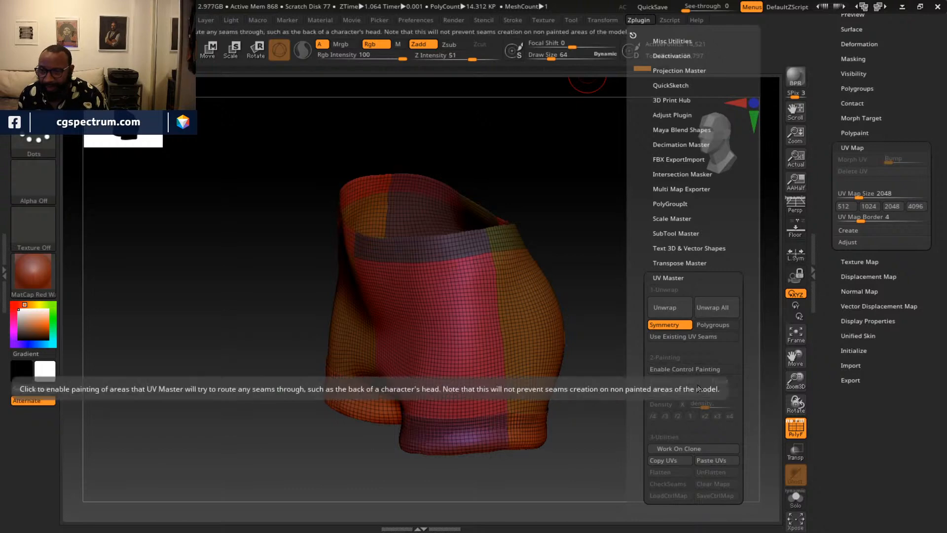
pyautogui.click(721, 325)
pyautogui.click(666, 306)
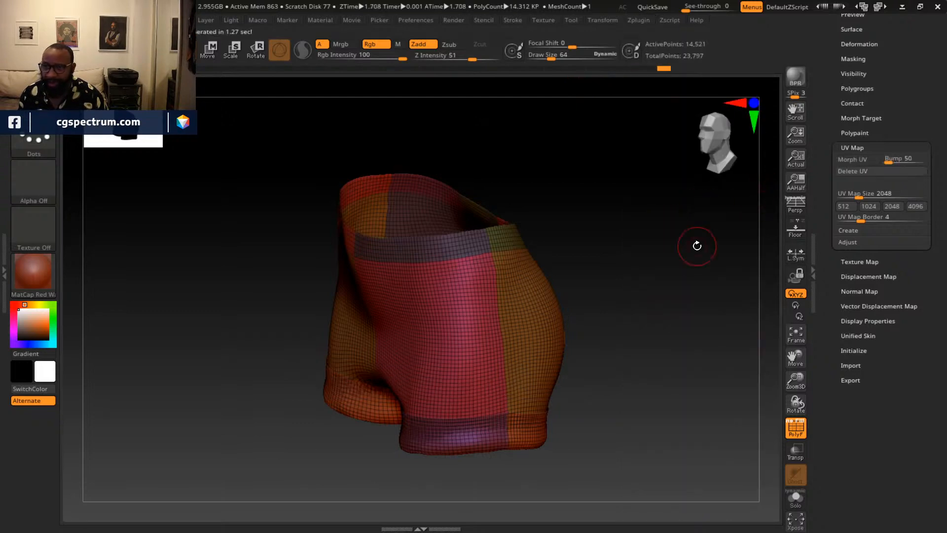
# Preview the shorts' flattened UV layout with Morph UV and set the morph's Bump to 0.
pyautogui.keyDown('alt'); pyautogui.moveTo(697, 245); pyautogui.dragTo(717, 234); pyautogui.keyUp('alt')
pyautogui.click(861, 158)
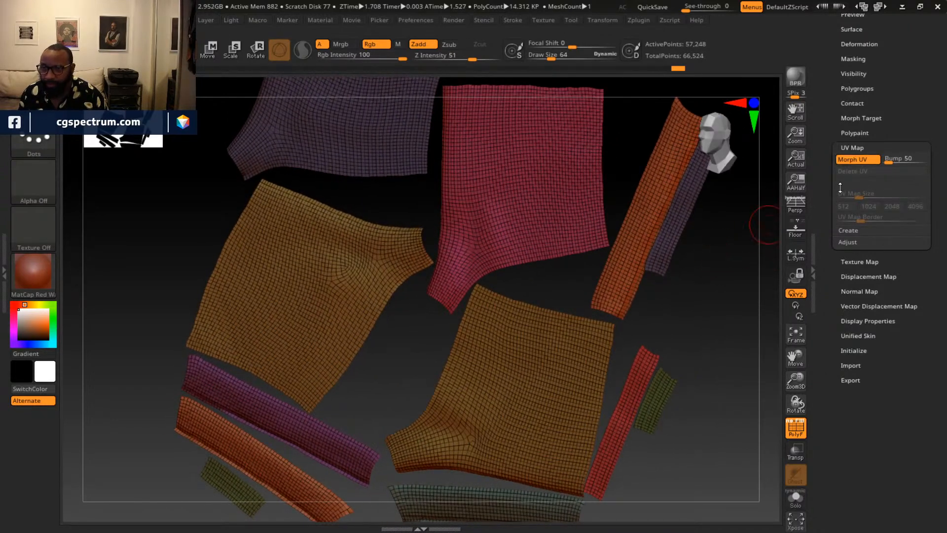
pyautogui.moveTo(890, 159); pyautogui.dragTo(869, 164)
pyautogui.click(857, 161)
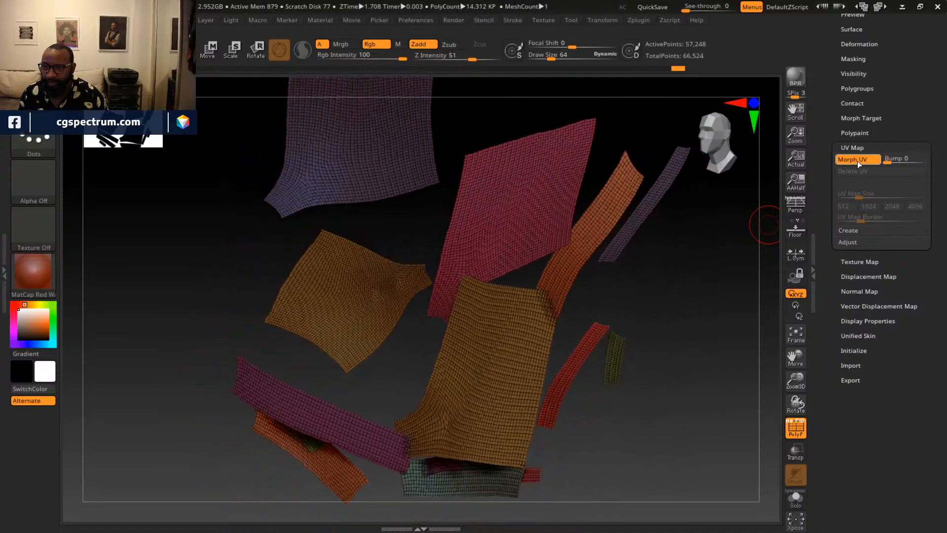
# Flatten the shorts to their UV layout again, examine all the islands, and morph back to the 3D shape.
pyautogui.click(857, 161)
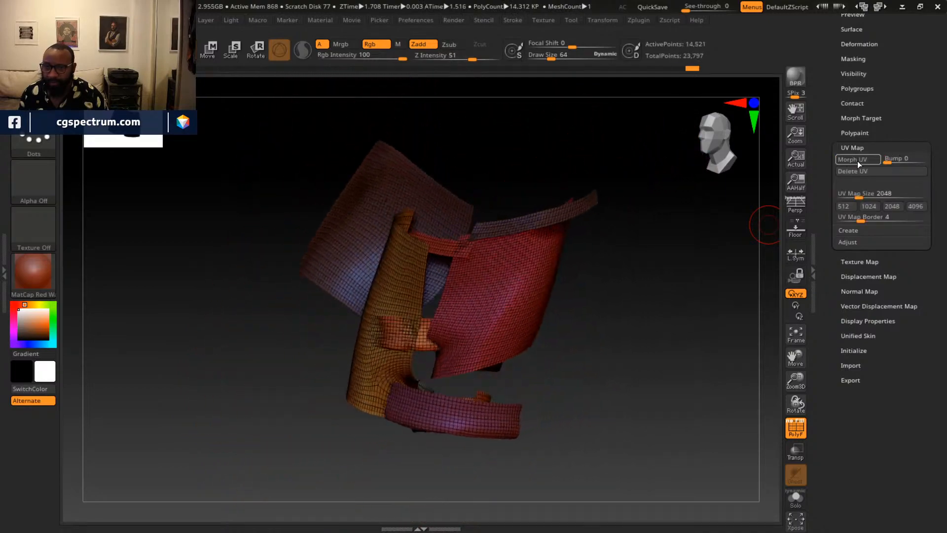
pyautogui.click(857, 161)
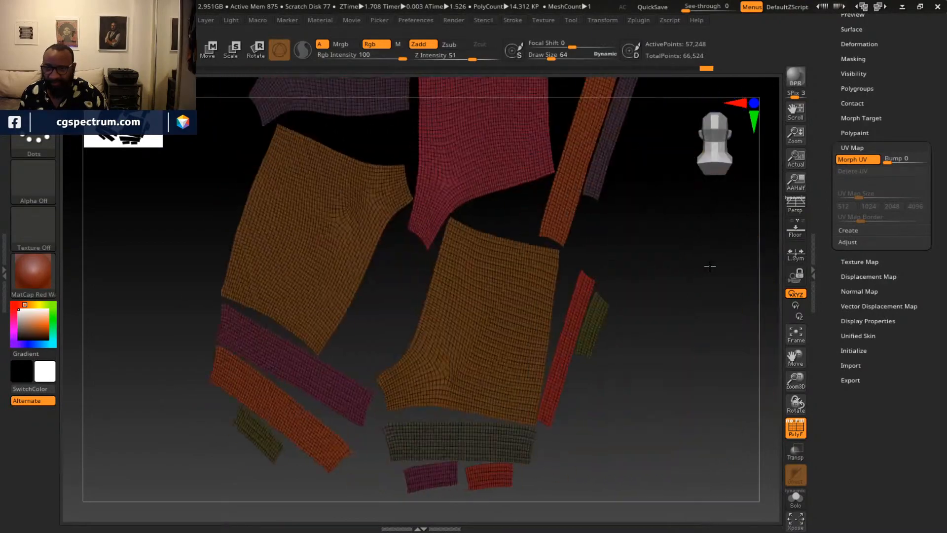
pyautogui.moveTo(719, 269); pyautogui.dragTo(710, 284)
pyautogui.moveTo(632, 278); pyautogui.dragTo(639, 321)
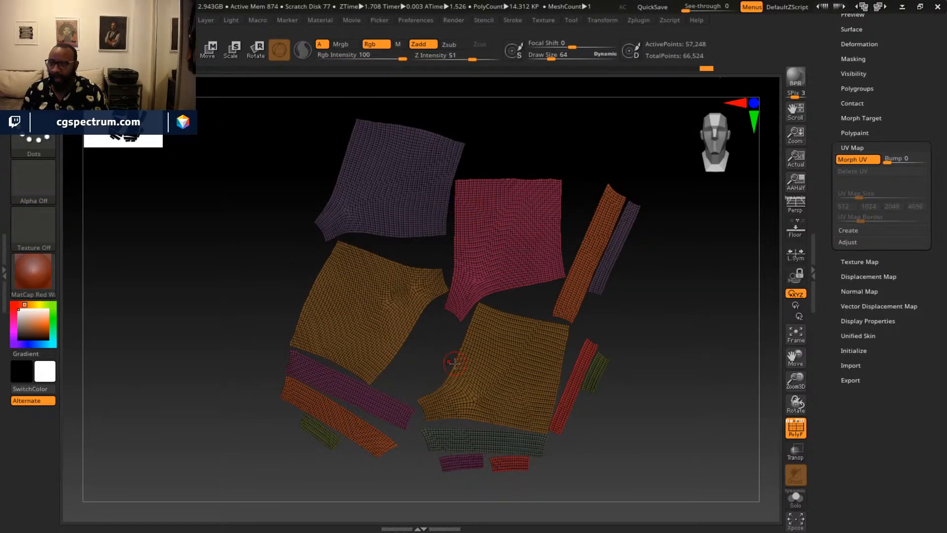
pyautogui.click(854, 159)
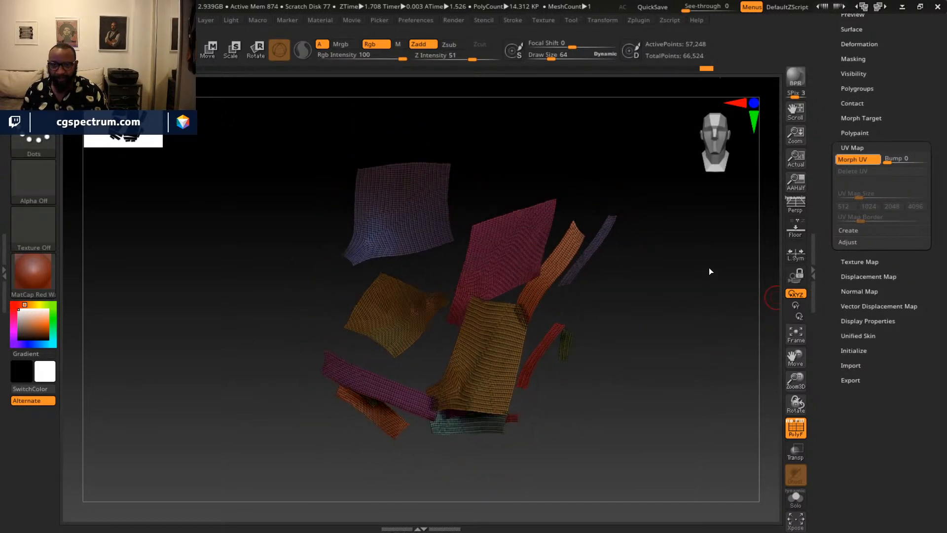
pyautogui.moveTo(675, 288); pyautogui.dragTo(749, 291)
# Apply the checker pattern Texture 19 as the shorts' texture map.
pyautogui.click(860, 262)
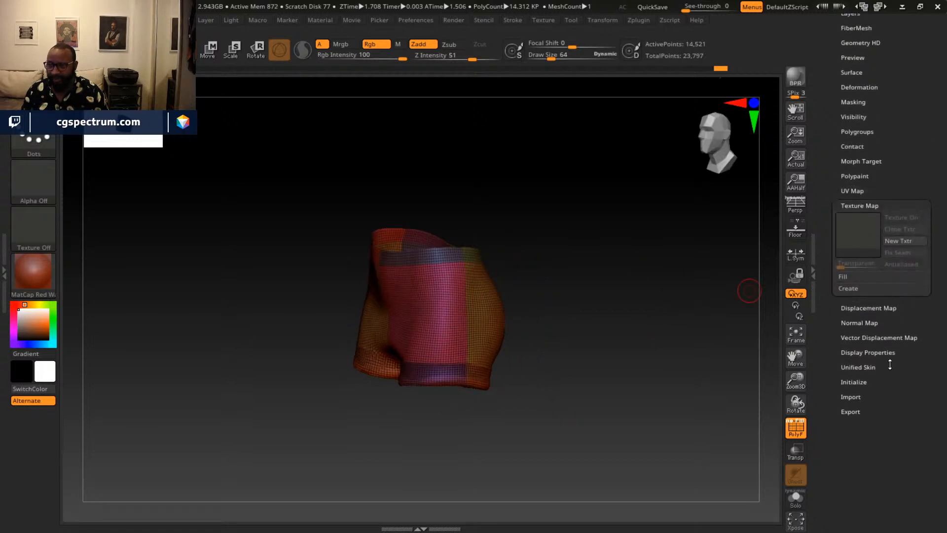
pyautogui.click(858, 228)
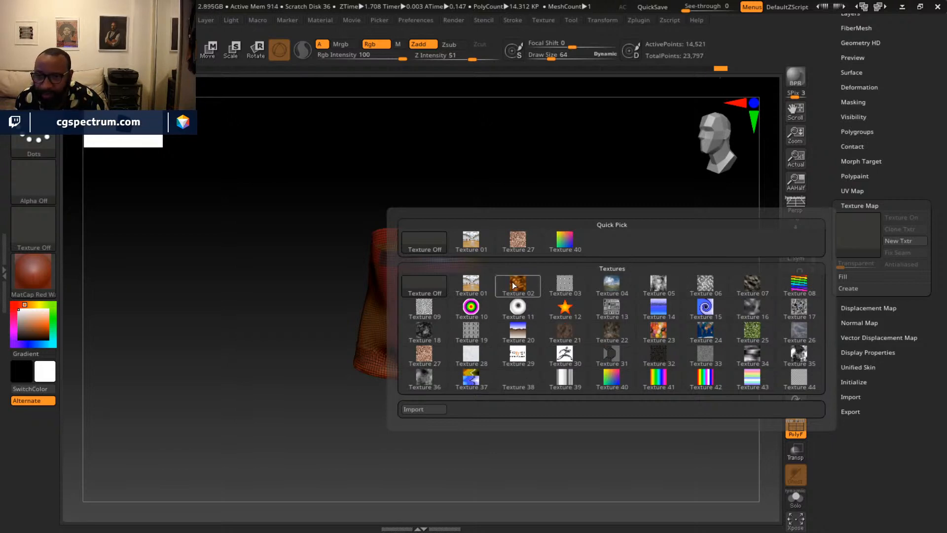
pyautogui.moveTo(461, 344)
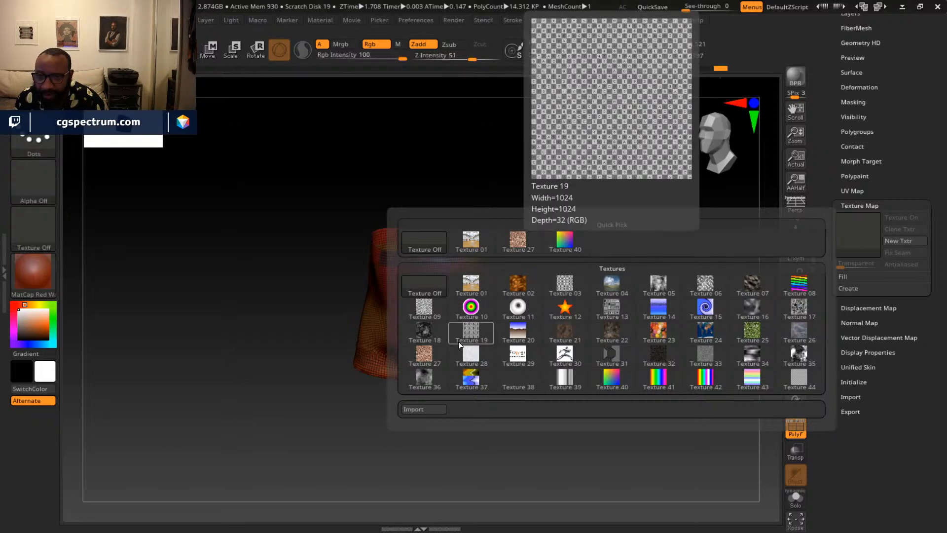
pyautogui.click(476, 335)
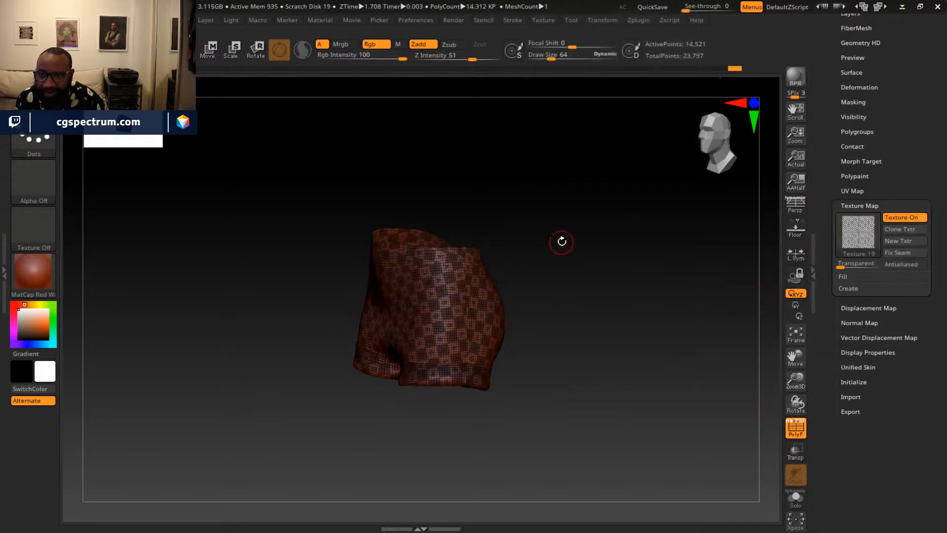
# Check the checker pattern around the shorts and turn off the texture map to see the polygroups.
pyautogui.moveTo(562, 241); pyautogui.dragTo(476, 245)
pyautogui.moveTo(717, 249); pyautogui.dragTo(669, 292)
pyautogui.click(903, 217)
pyautogui.keyDown('alt'); pyautogui.moveTo(584, 262); pyautogui.dragTo(558, 215); pyautogui.keyUp('alt')
pyautogui.moveTo(658, 396)
pyautogui.mouseDown()
pyautogui.moveTo(700, 355)
pyautogui.moveTo(646, 360)
pyautogui.mouseUp()
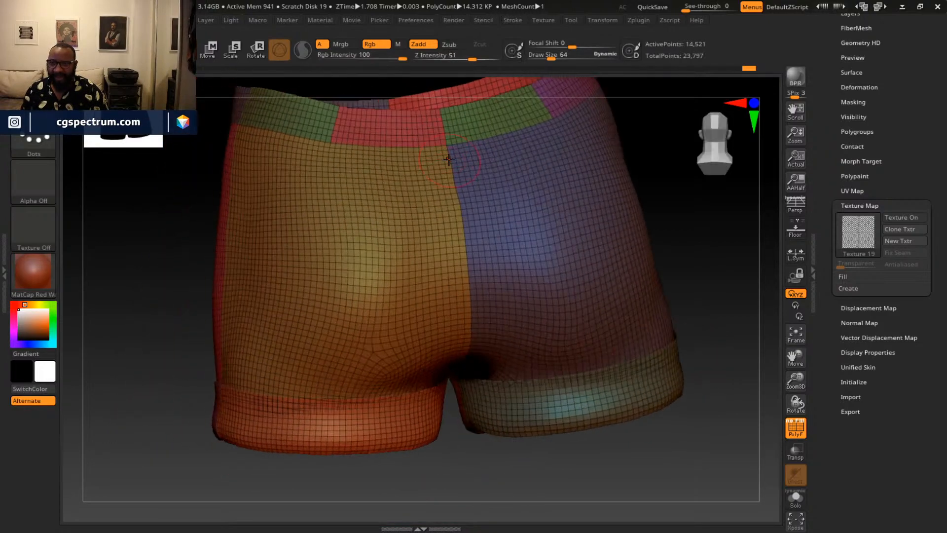
pyautogui.moveTo(691, 275); pyautogui.dragTo(567, 296)
# Show the original triangulated shortsExample1 subtool and rename it to "sim mesh".
pyautogui.moveTo(922, 94); pyautogui.dragTo(915, 195)
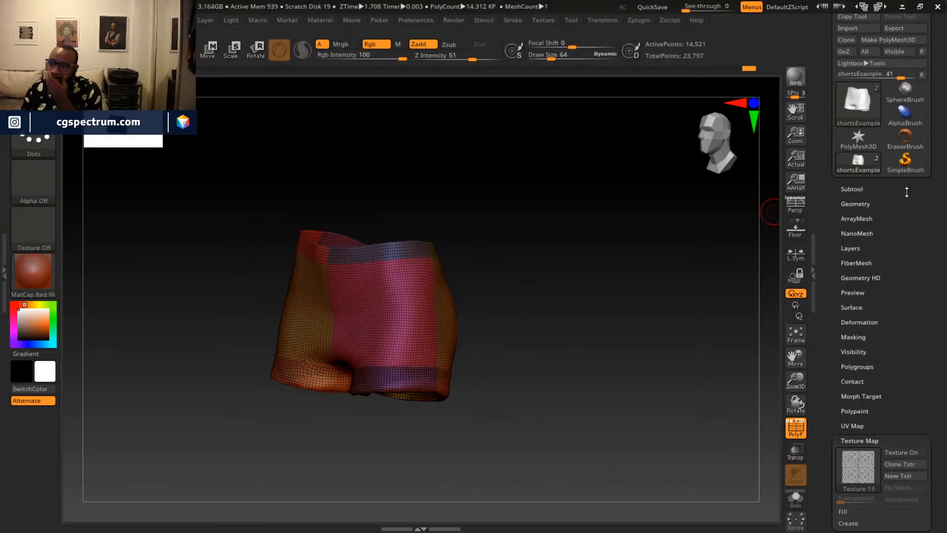
pyautogui.click(838, 189)
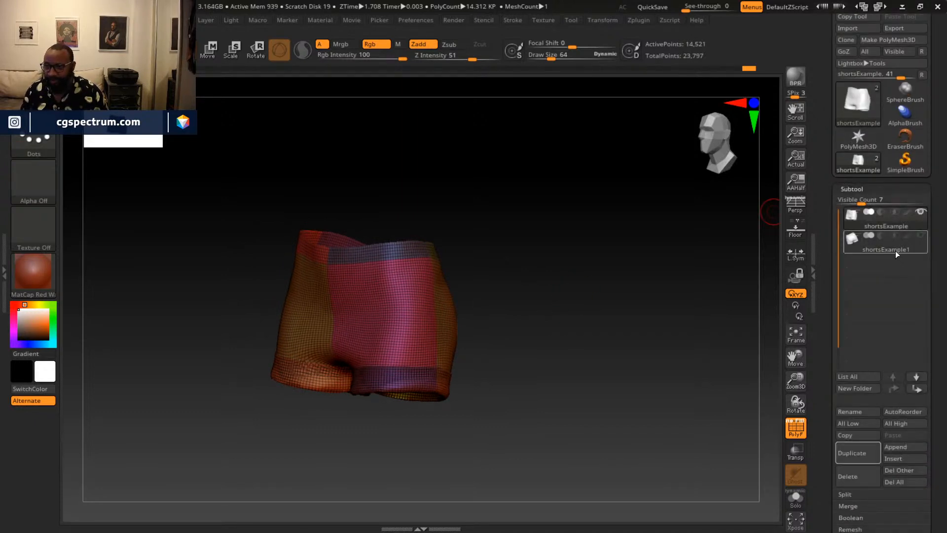
pyautogui.click(908, 246)
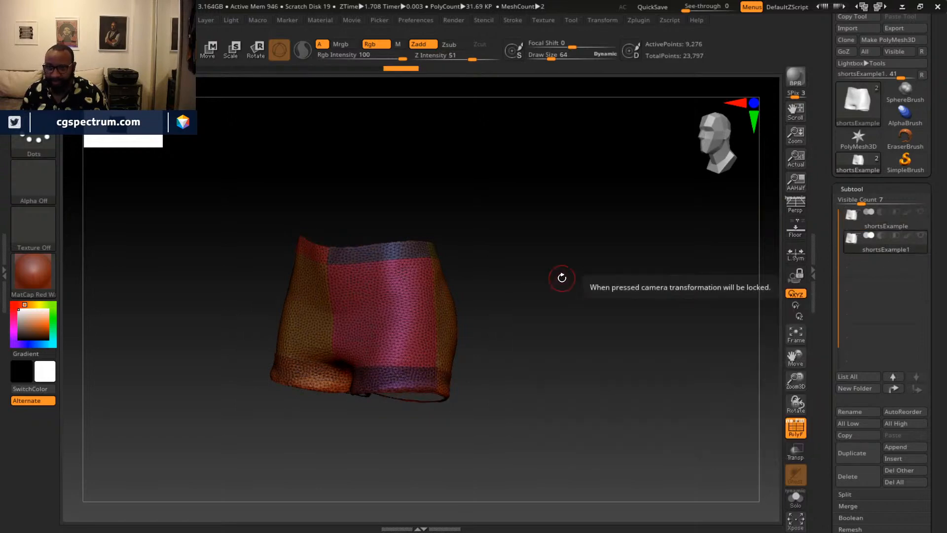
pyautogui.moveTo(561, 275); pyautogui.dragTo(599, 274)
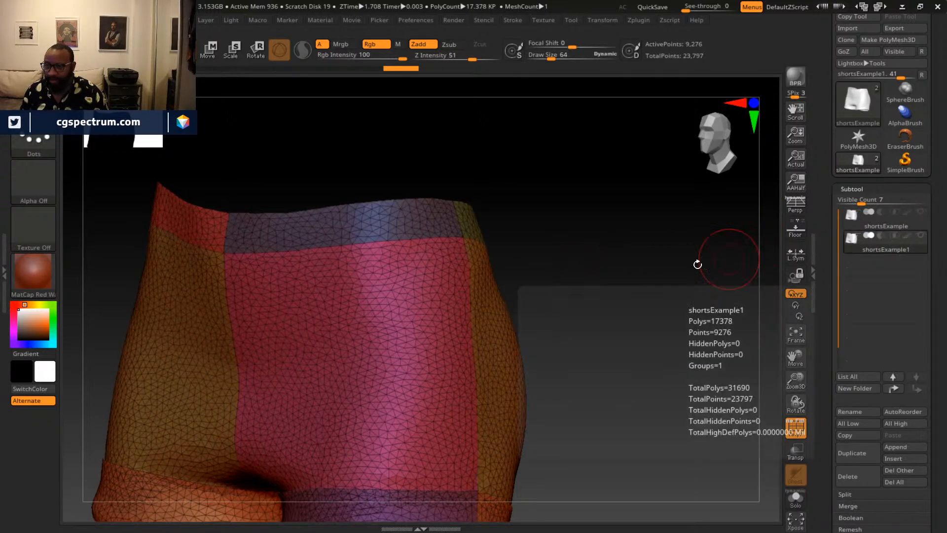
pyautogui.keyDown('alt'); pyautogui.moveTo(697, 265); pyautogui.dragTo(697, 235); pyautogui.keyUp('alt')
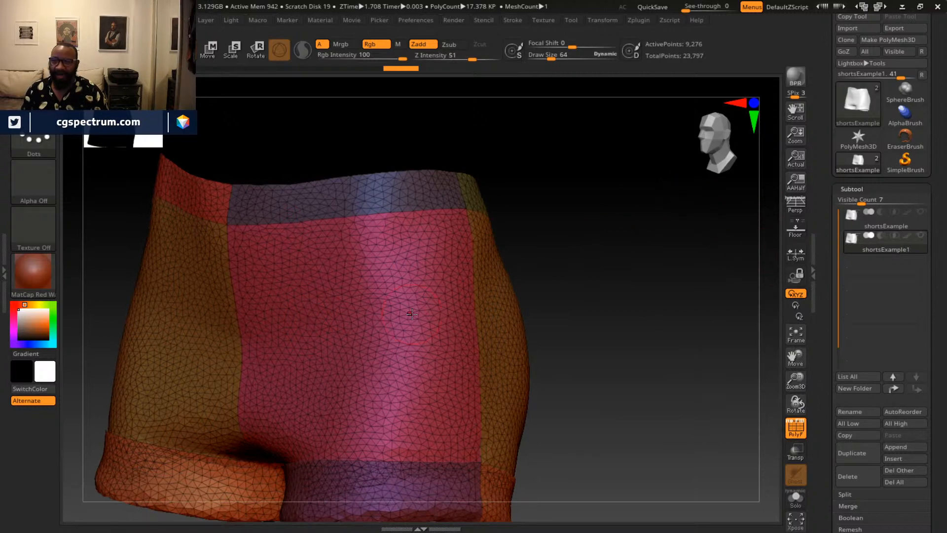
pyautogui.keyDown('alt'); pyautogui.moveTo(561, 249); pyautogui.dragTo(569, 236); pyautogui.keyUp('alt')
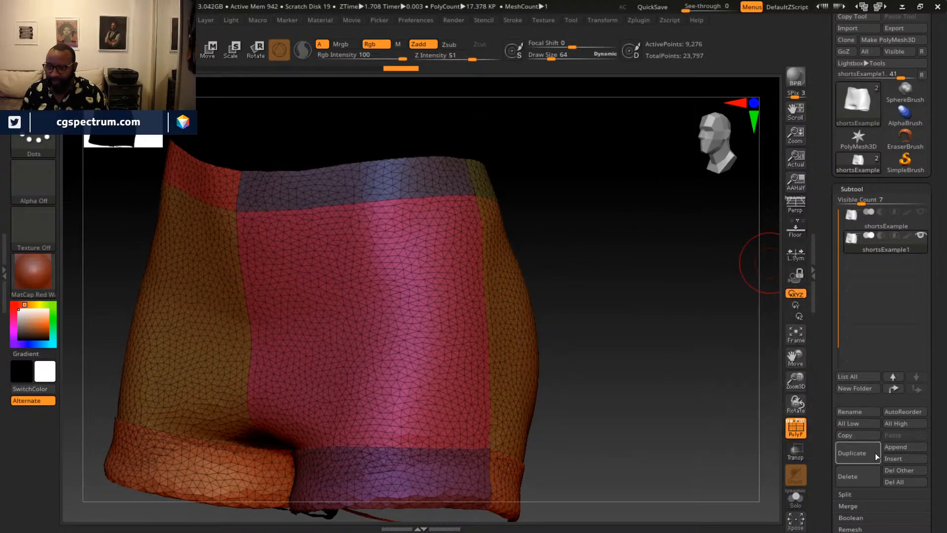
pyautogui.click(855, 411)
pyautogui.press('BackSpace')
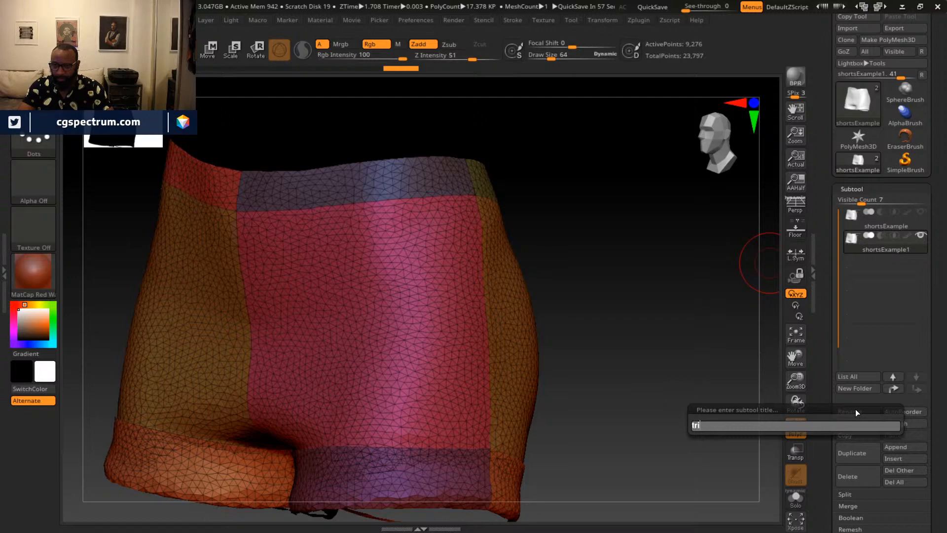
pyautogui.write('sim')
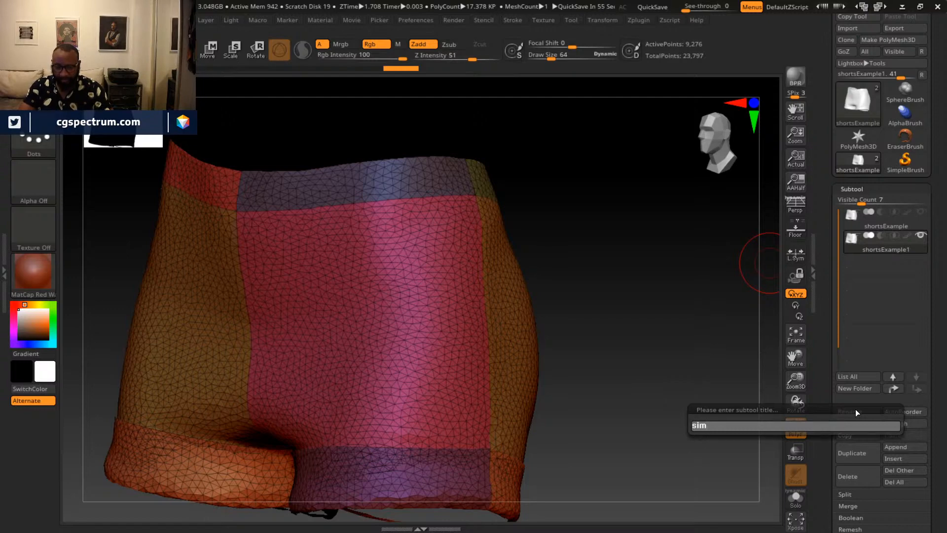
pyautogui.write(' mesh')
pyautogui.press('Return')
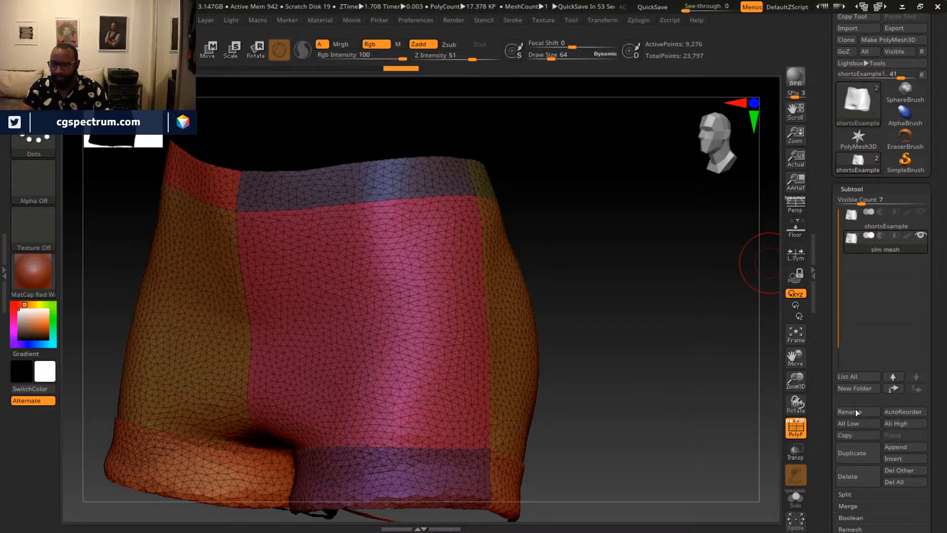
# Move the sim mesh subtool above shortsExample in the subtool order.
pyautogui.click(893, 377)
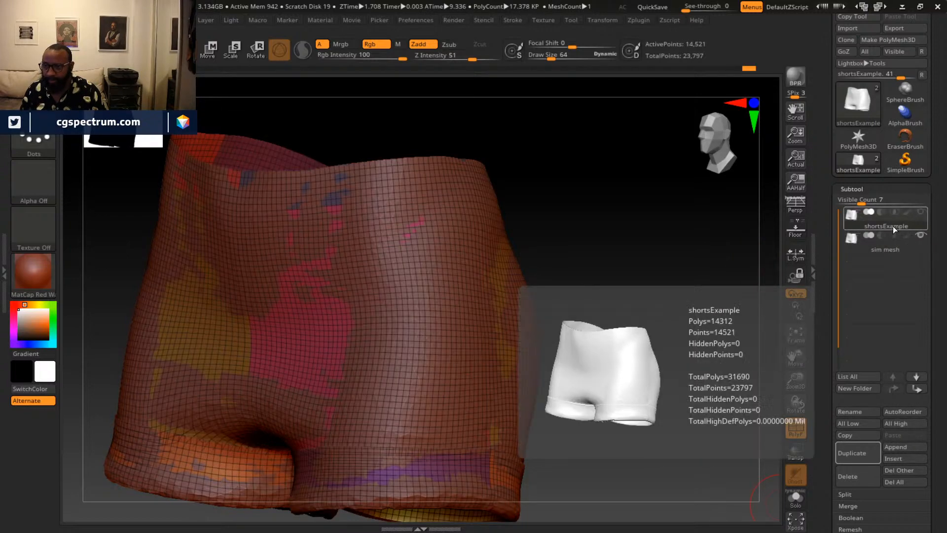
pyautogui.click(901, 247)
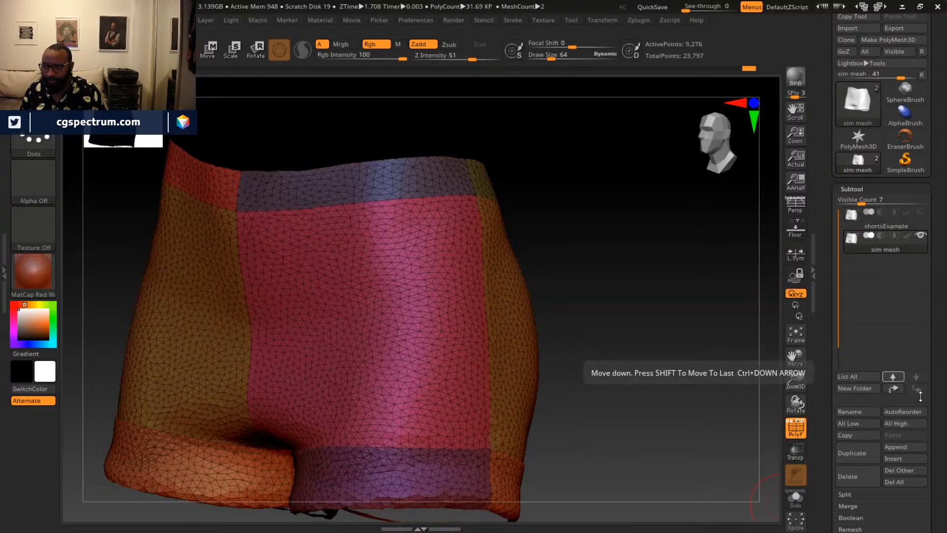
pyautogui.click(893, 388)
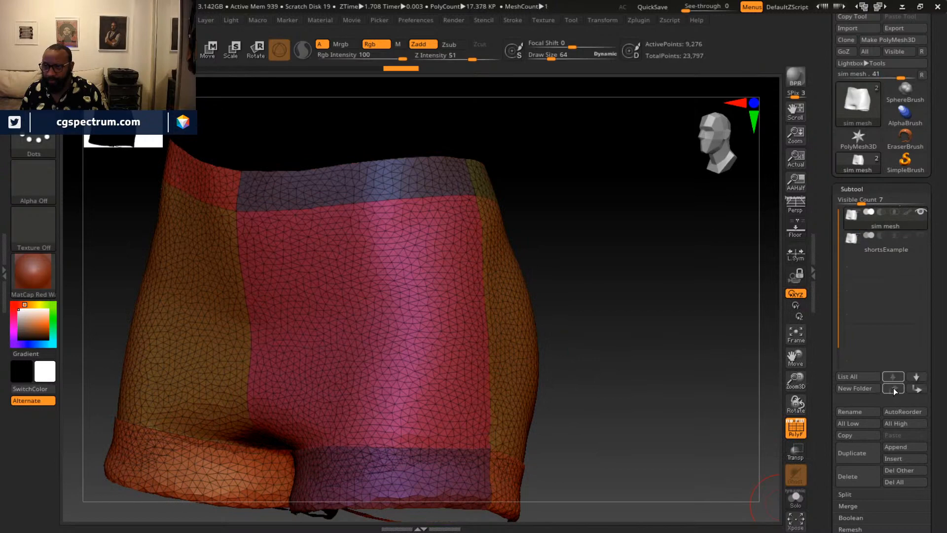
# Rename the quad-based shortsExample subtool to "remesh".
pyautogui.click(900, 245)
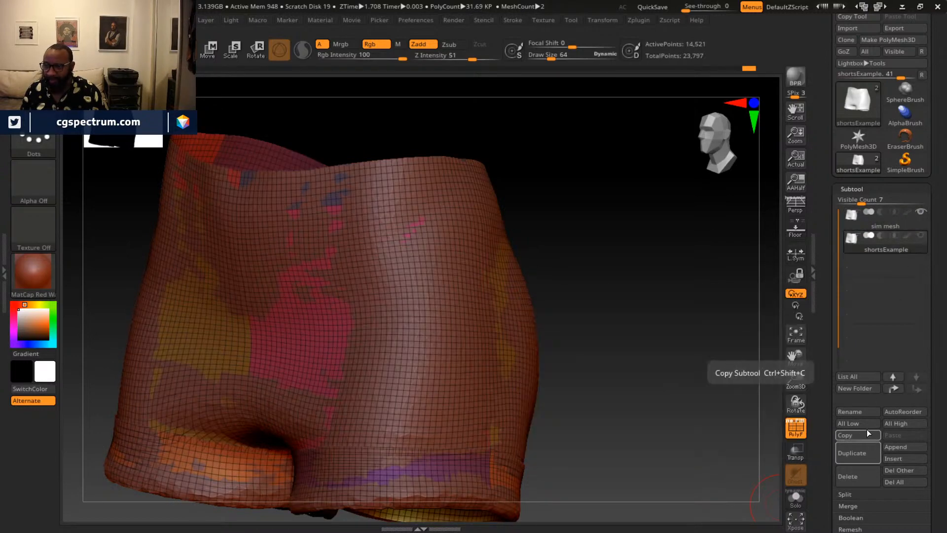
pyautogui.click(861, 413)
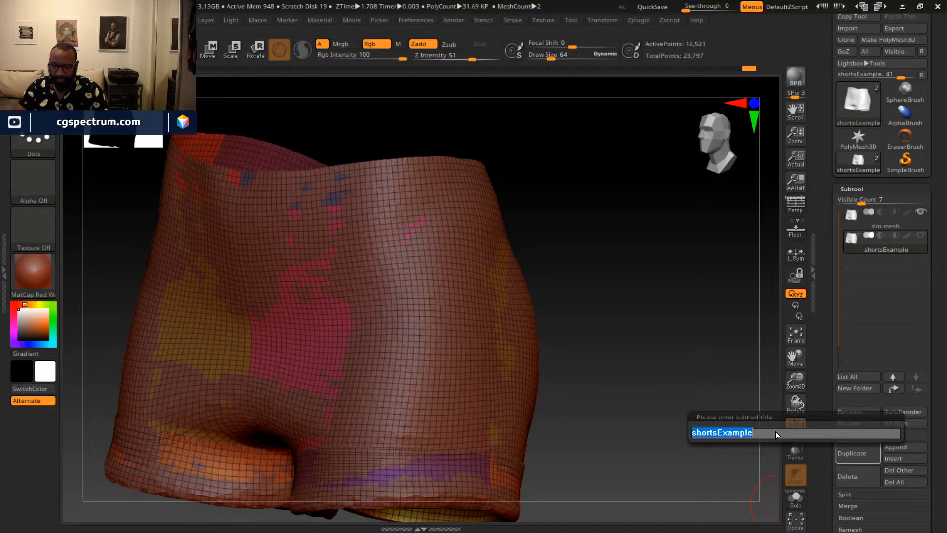
pyautogui.write('remesh')
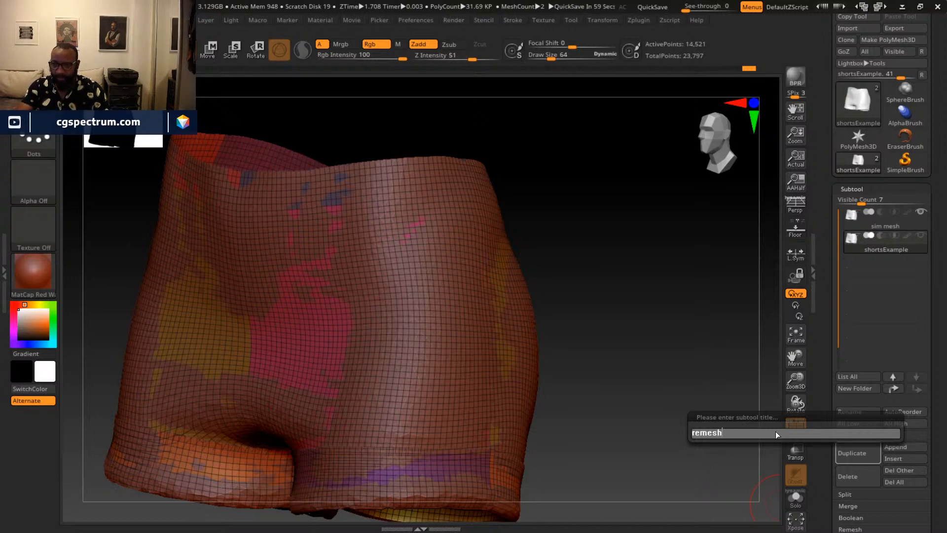
pyautogui.press('Return')
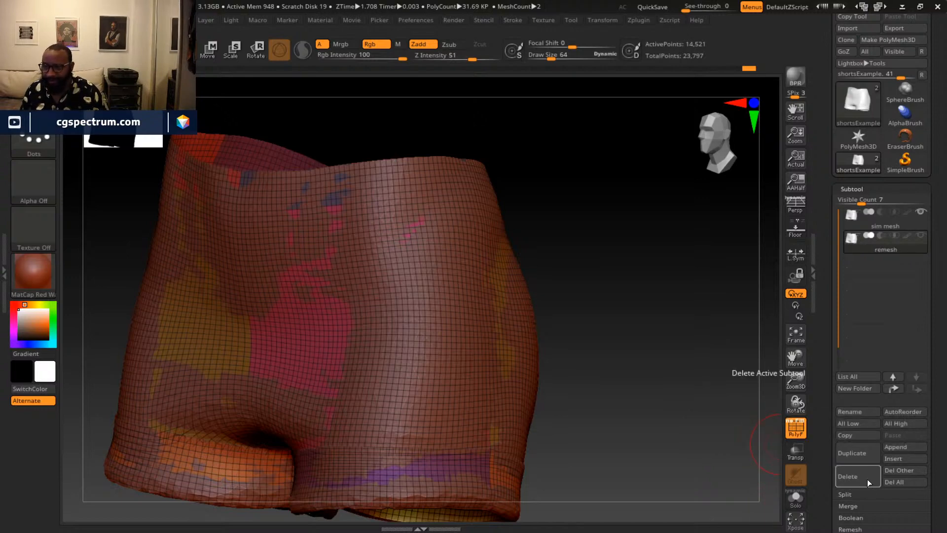
# Duplicate the remesh subtool, rename the copy to "seams", and keep the sim mesh hidden.
pyautogui.click(872, 454)
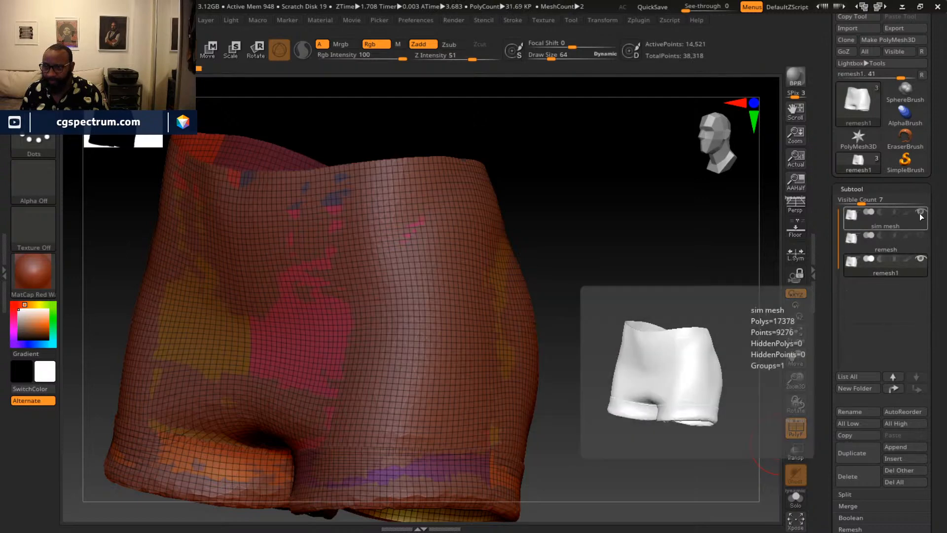
pyautogui.click(920, 213)
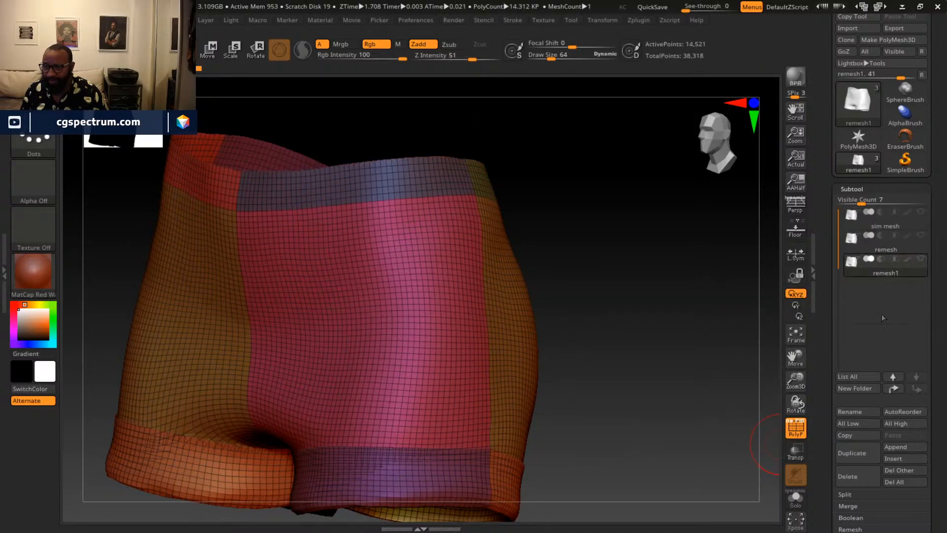
pyautogui.click(861, 412)
pyautogui.write('reams')
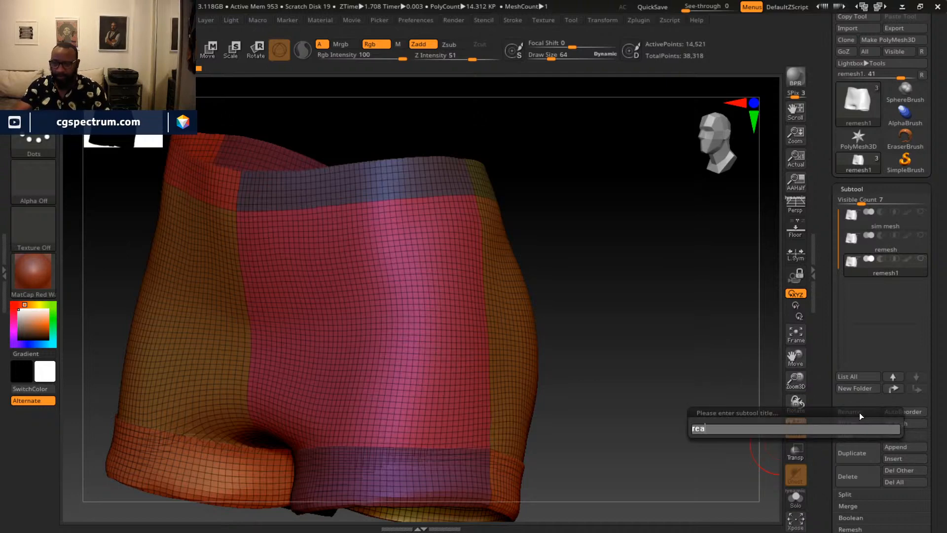
pyautogui.press('BackSpace')
pyautogui.press('BackSpace')
pyautogui.press('BackSpace')
pyautogui.press('BackSpace')
pyautogui.press('BackSpace')
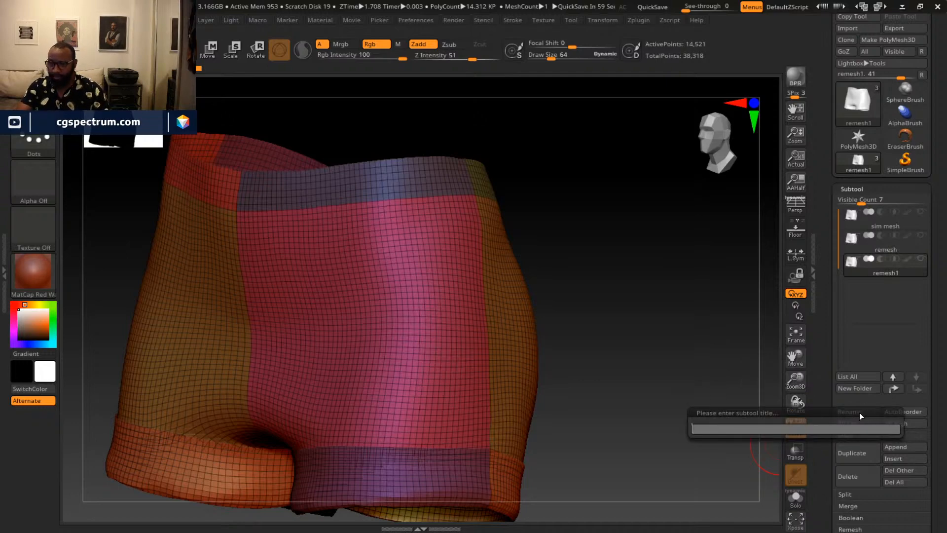
pyautogui.write('seams')
pyautogui.press('Return')
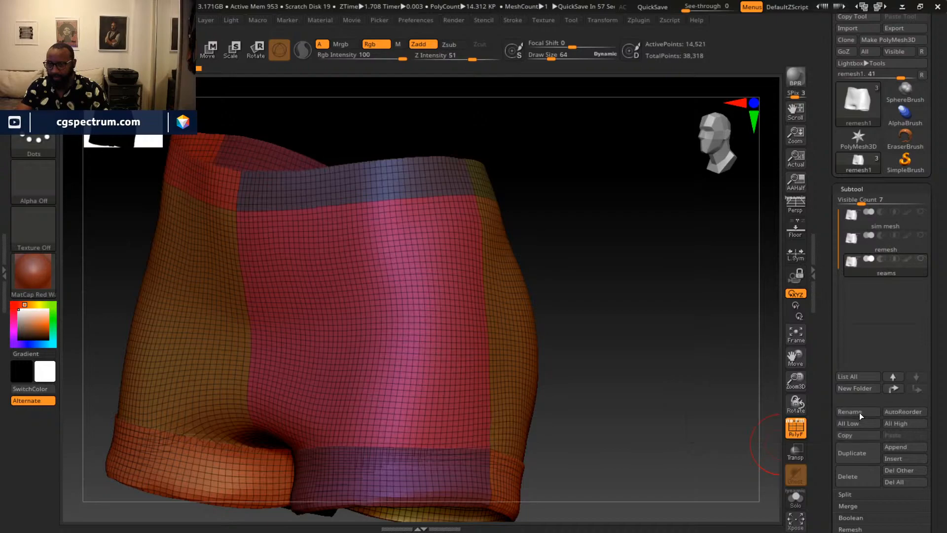
# Set the GroupsLoops polish to 0 in the EdgeLoop settings for the seams subtool.
pyautogui.click(880, 266)
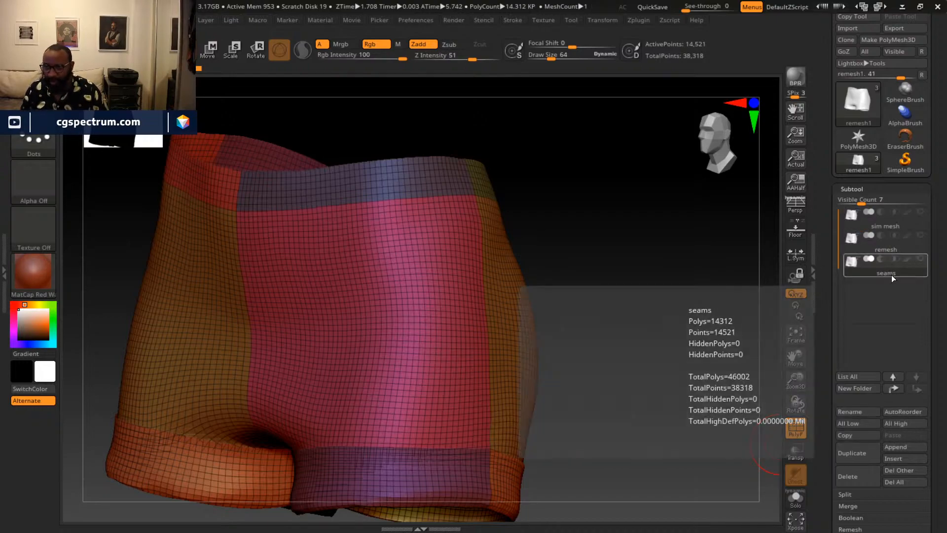
pyautogui.keyDown('alt'); pyautogui.moveTo(603, 296); pyautogui.dragTo(760, 351); pyautogui.keyUp('alt')
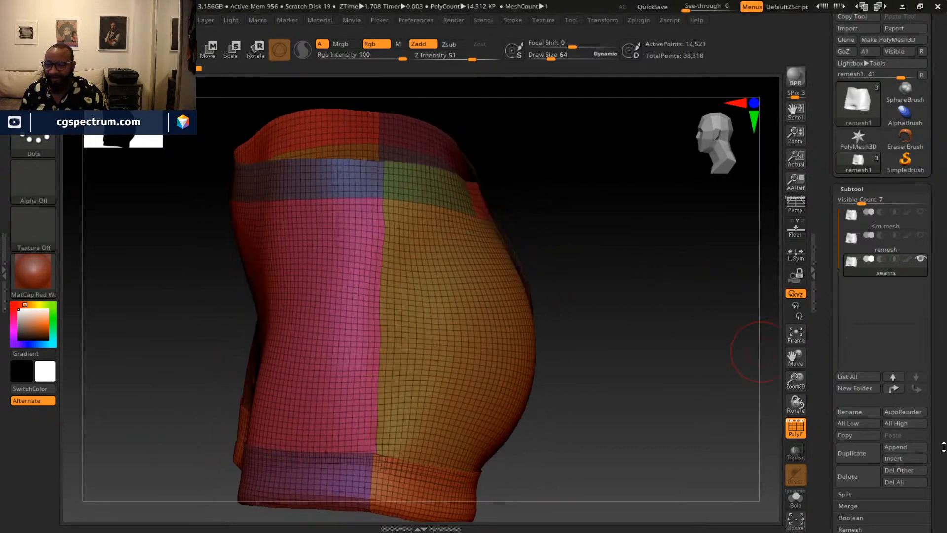
pyautogui.scroll(-10, 887, 321)
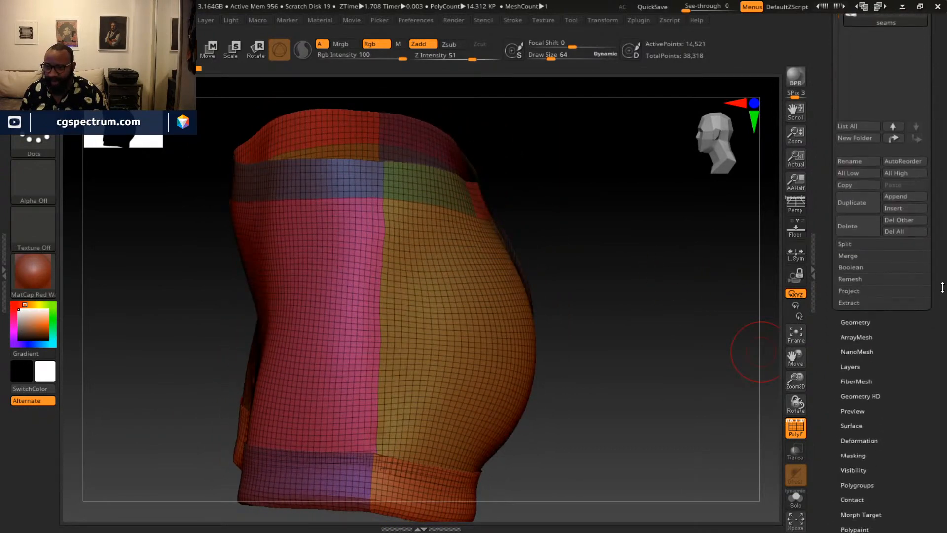
pyautogui.click(855, 228)
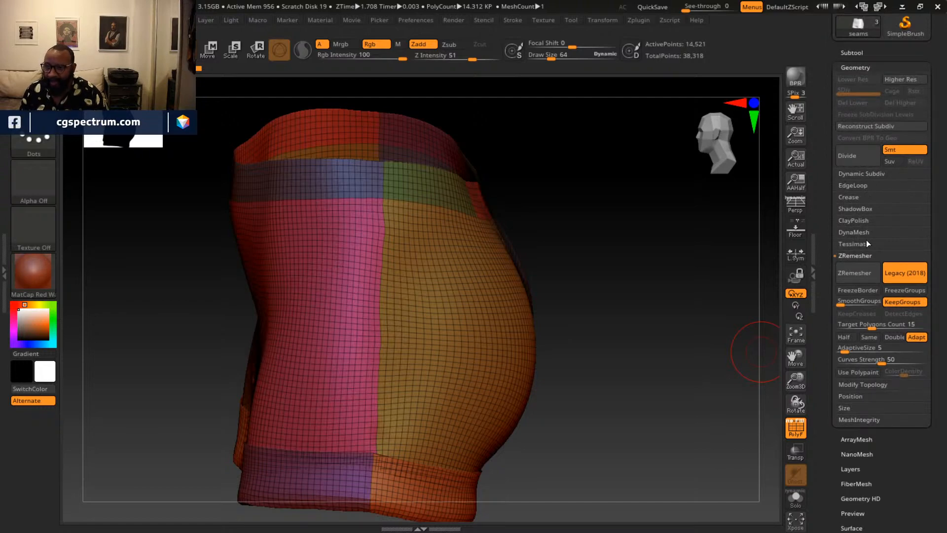
pyautogui.click(869, 187)
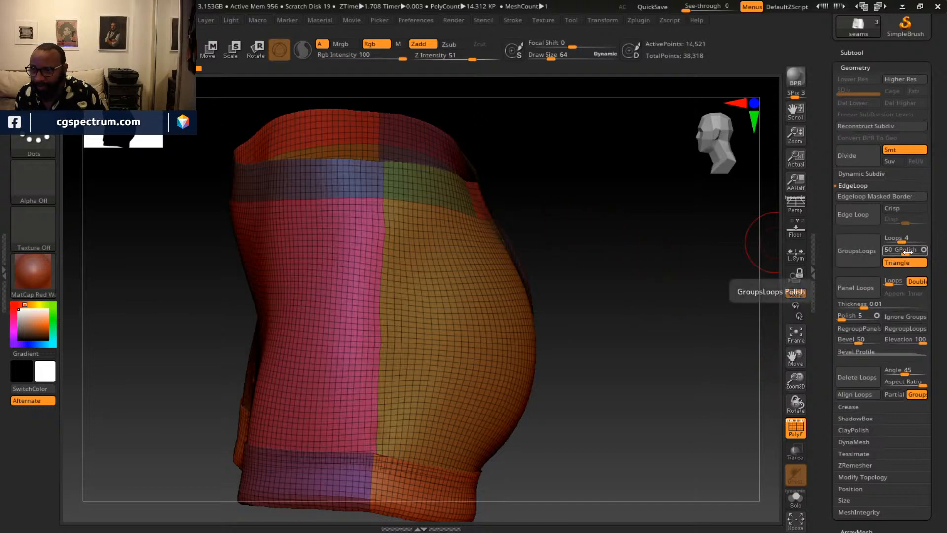
pyautogui.moveTo(903, 253); pyautogui.dragTo(898, 254)
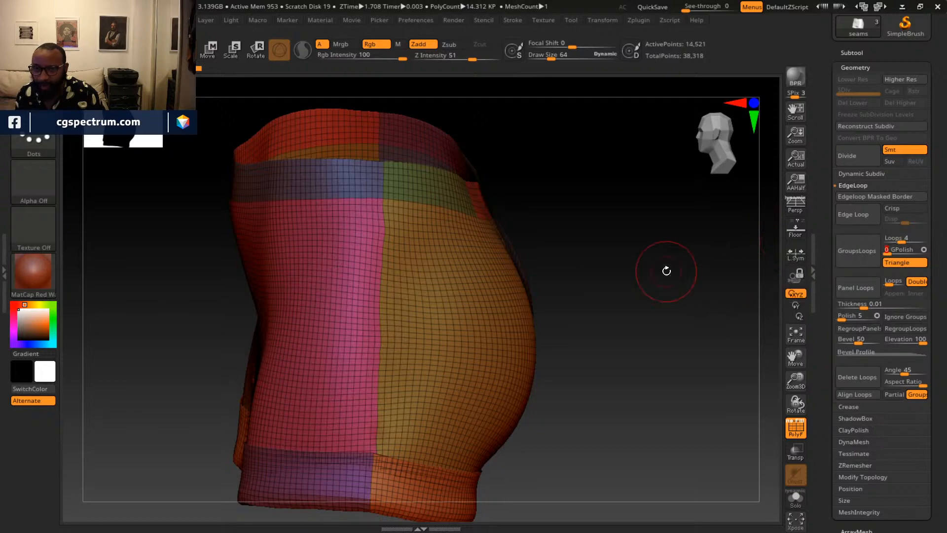
# Apply GroupsLoops with 4 loops along the polygroup borders of the seams subtool and inspect the corners where borders meet.
pyautogui.keyDown('alt'); pyautogui.moveTo(666, 271); pyautogui.dragTo(696, 248); pyautogui.keyUp('alt')
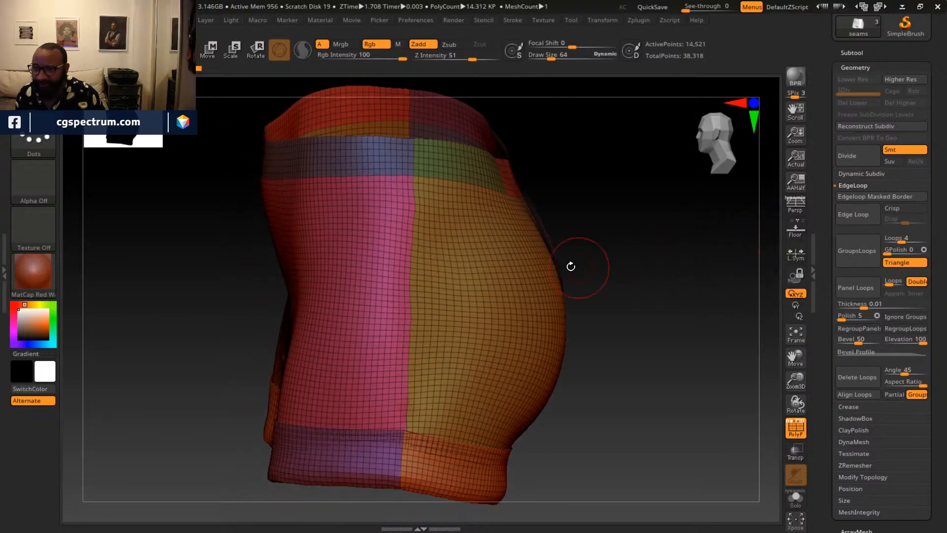
pyautogui.keyDown('alt'); pyautogui.moveTo(599, 184); pyautogui.dragTo(588, 218); pyautogui.keyUp('alt')
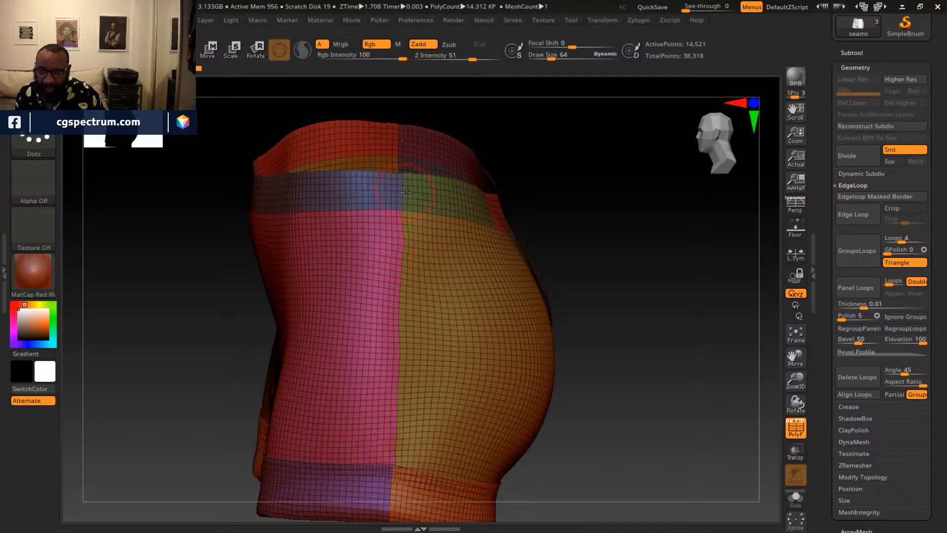
pyautogui.moveTo(571, 201); pyautogui.dragTo(763, 262)
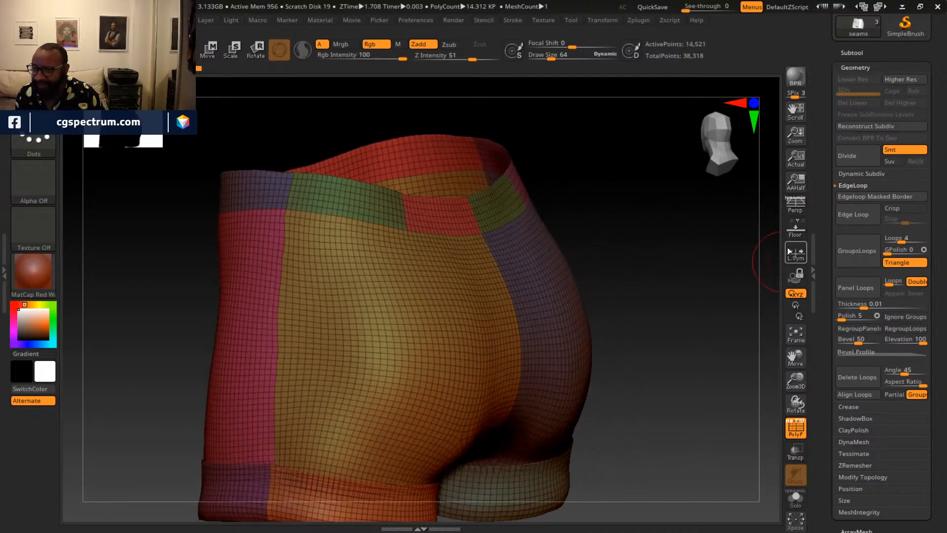
pyautogui.click(865, 251)
pyautogui.moveTo(687, 254); pyautogui.dragTo(396, 296)
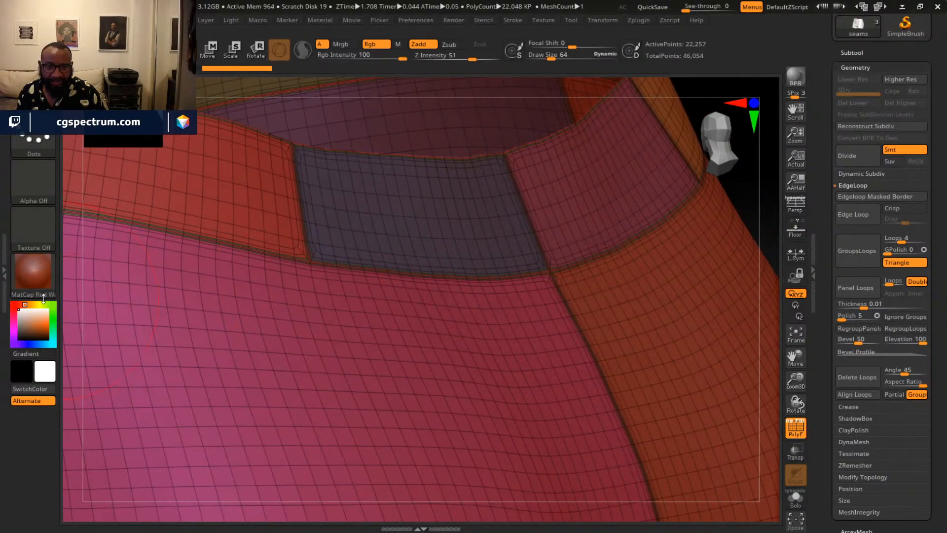
pyautogui.moveTo(67, 297)
pyautogui.mouseDown()
pyautogui.moveTo(528, 313)
pyautogui.moveTo(634, 324)
pyautogui.moveTo(693, 344)
pyautogui.moveTo(686, 341)
pyautogui.mouseUp()
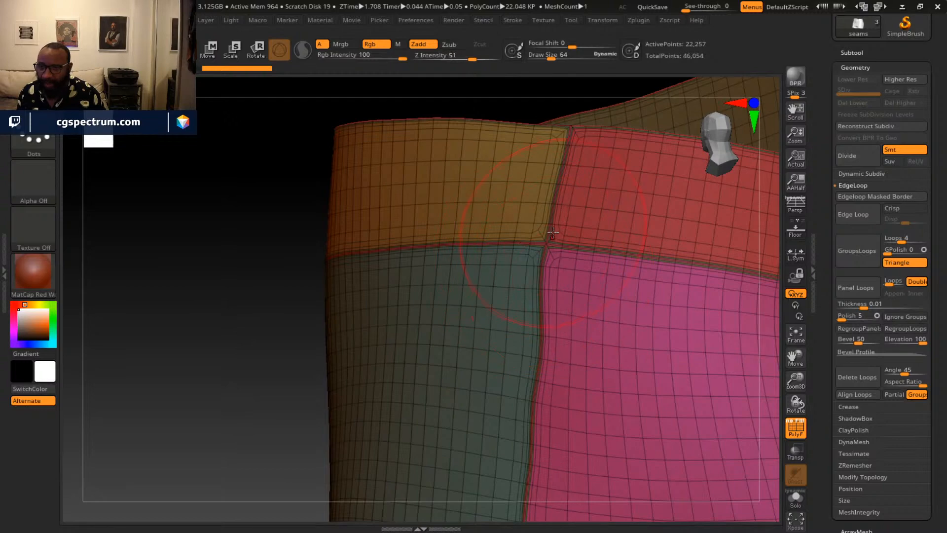
pyautogui.keyDown('alt'); pyautogui.moveTo(299, 302); pyautogui.dragTo(331, 212); pyautogui.keyUp('alt')
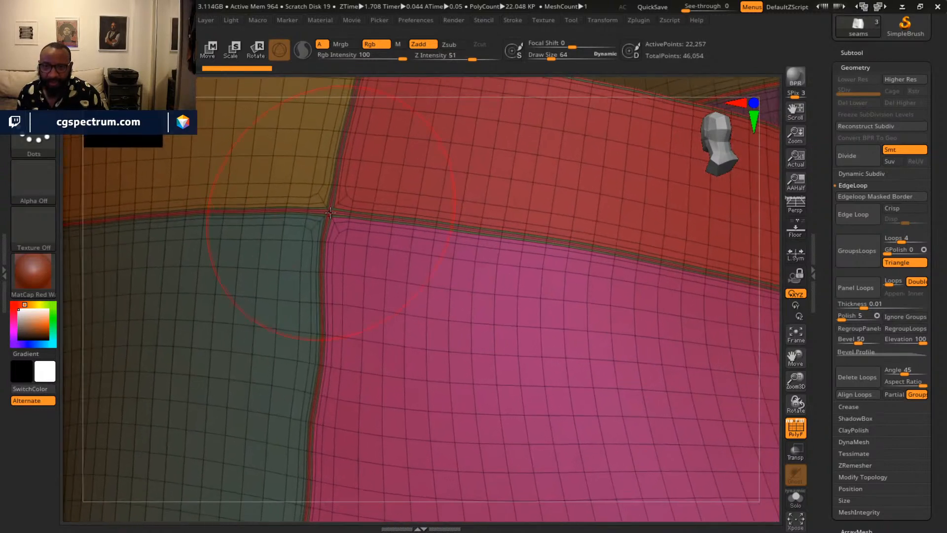
pyautogui.moveTo(83, 281)
pyautogui.mouseDown()
pyautogui.moveTo(76, 298)
pyautogui.moveTo(283, 309)
pyautogui.moveTo(401, 303)
pyautogui.moveTo(259, 280)
pyautogui.moveTo(271, 266)
pyautogui.mouseUp()
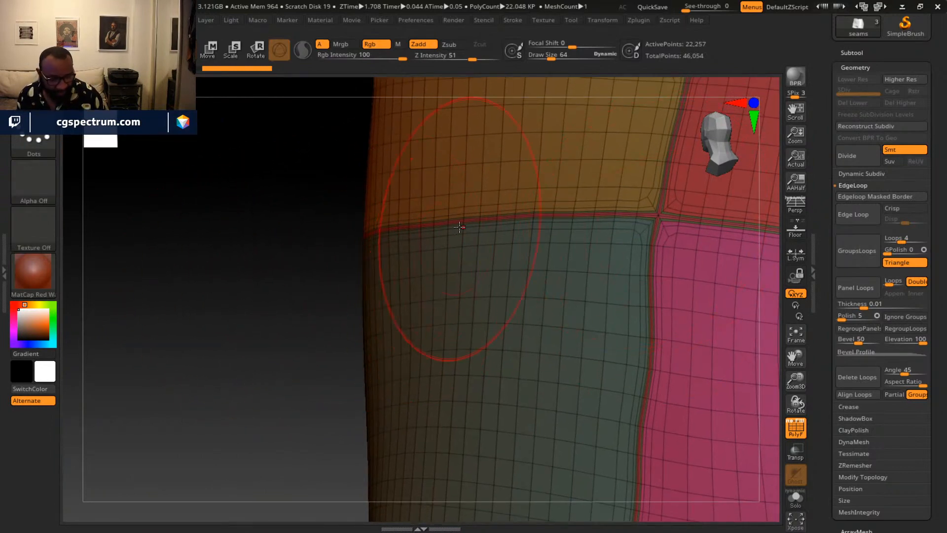
# Isolate the polygroup of the thin border loops on the seams subtool and inspect their layout around the shorts.
pyautogui.hotkey('ctrl', 'shift')
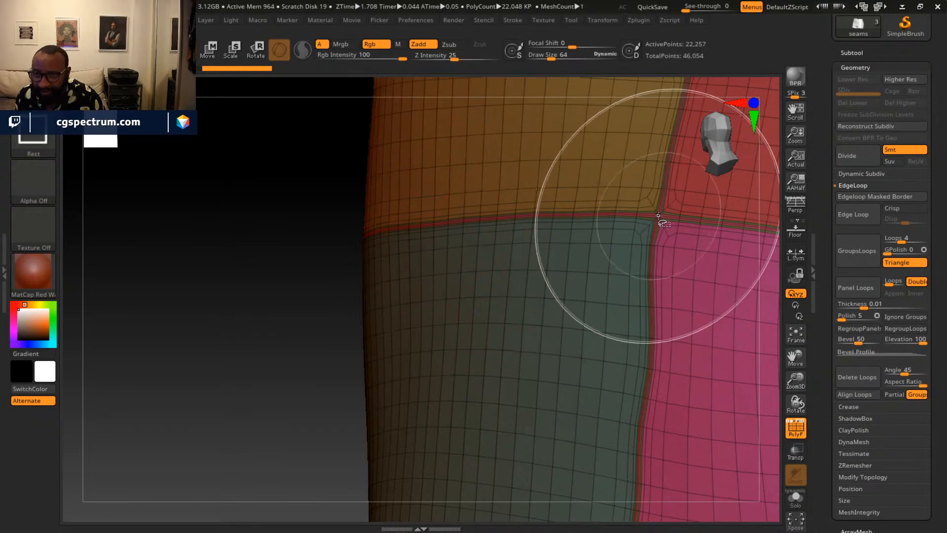
pyautogui.keyDown('ctrl'); pyautogui.keyDown('shift'); pyautogui.click(636, 222); pyautogui.keyUp('shift'); pyautogui.keyUp('ctrl')
pyautogui.moveTo(560, 328); pyautogui.dragTo(425, 306)
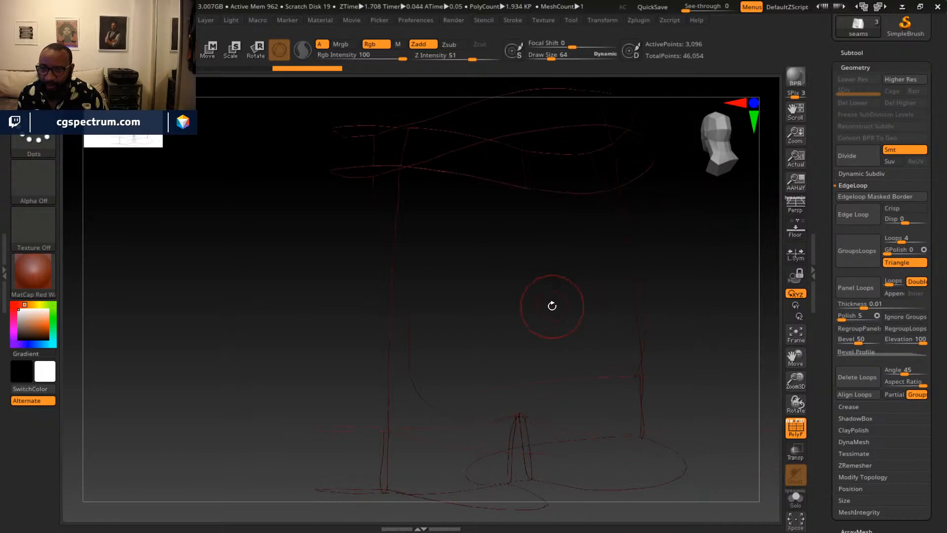
pyautogui.moveTo(552, 306); pyautogui.dragTo(539, 176)
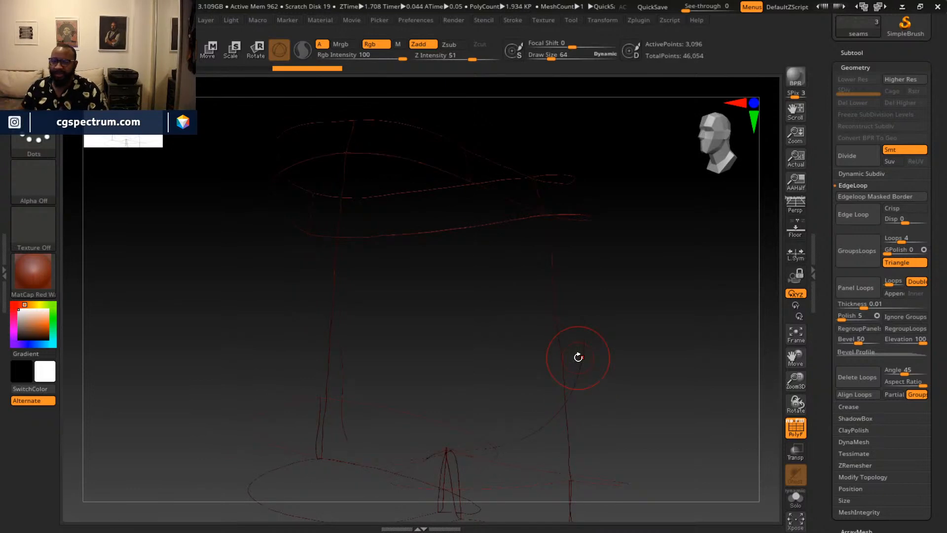
pyautogui.moveTo(678, 301); pyautogui.dragTo(681, 327)
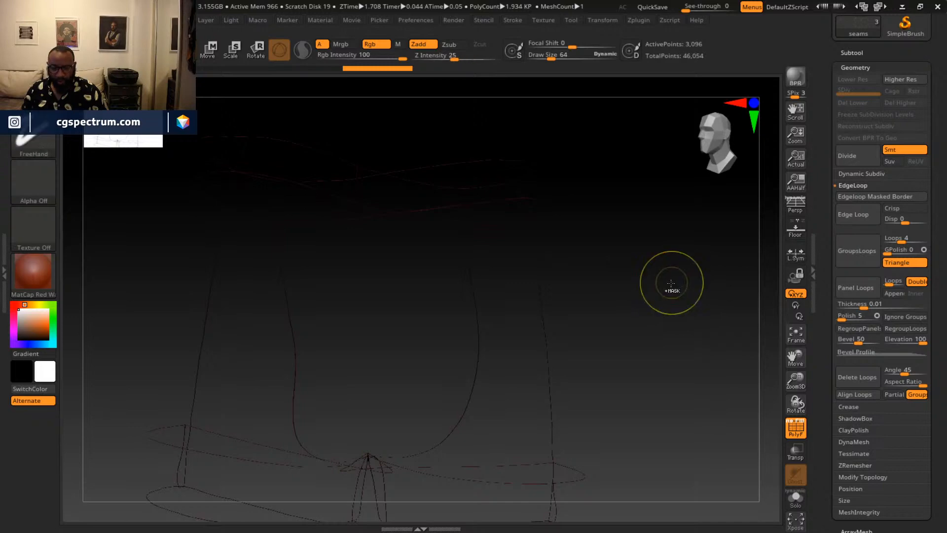
# Show the whole seams mesh again with everything masked except the thin border loops.
pyautogui.keyDown('ctrl'); pyautogui.keyDown('shift'); pyautogui.click(672, 278); pyautogui.keyUp('shift'); pyautogui.keyUp('ctrl')
pyautogui.moveTo(672, 278)
pyautogui.mouseDown()
pyautogui.moveTo(681, 290)
pyautogui.moveTo(650, 283)
pyautogui.moveTo(659, 298)
pyautogui.moveTo(667, 244)
pyautogui.moveTo(663, 257)
pyautogui.mouseUp()
pyautogui.keyDown('ctrl'); pyautogui.click(637, 262); pyautogui.keyUp('ctrl')
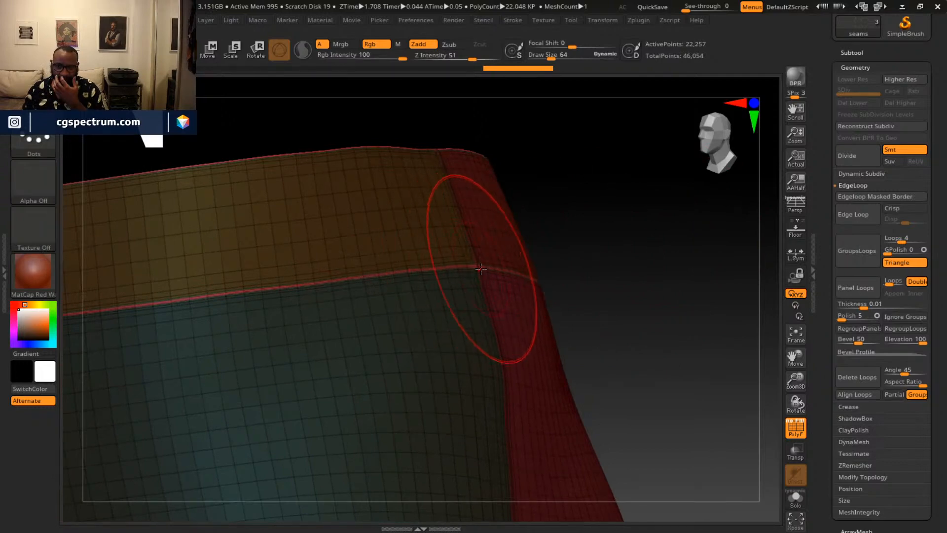
pyautogui.moveTo(582, 291); pyautogui.dragTo(648, 282)
pyautogui.moveTo(592, 481); pyautogui.dragTo(656, 367)
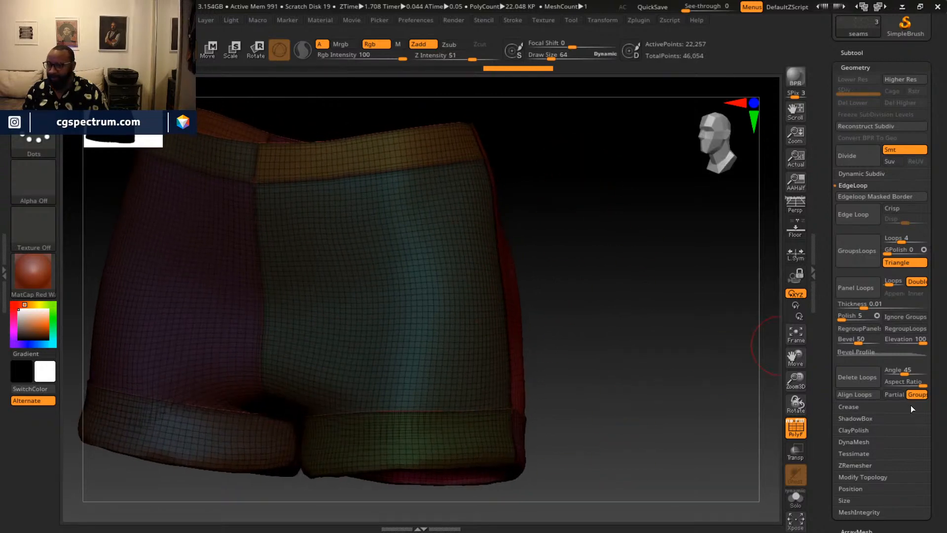
# Sink the unmasked border loops inward with a negative Inflate deformation, and clear the mask.
pyautogui.scroll(-6, 932, 430)
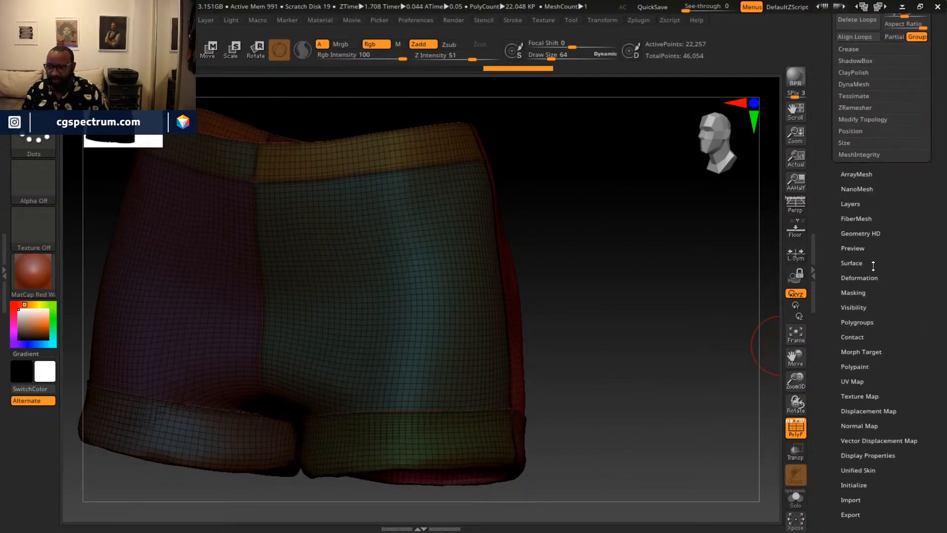
pyautogui.click(867, 278)
pyautogui.keyDown('alt'); pyautogui.moveTo(614, 306); pyautogui.dragTo(621, 340); pyautogui.keyUp('alt')
pyautogui.moveTo(641, 183)
pyautogui.keyDown('alt'); pyautogui.mouseDown()
pyautogui.moveTo(615, 339)
pyautogui.moveTo(691, 350)
pyautogui.moveTo(597, 294)
pyautogui.moveTo(606, 295)
pyautogui.mouseUp(); pyautogui.keyUp('alt')
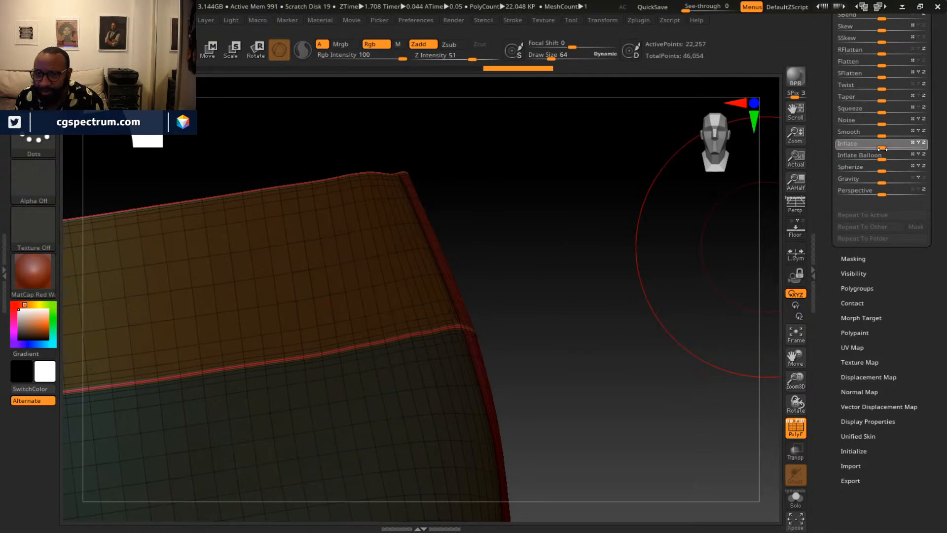
pyautogui.moveTo(882, 149); pyautogui.dragTo(883, 149)
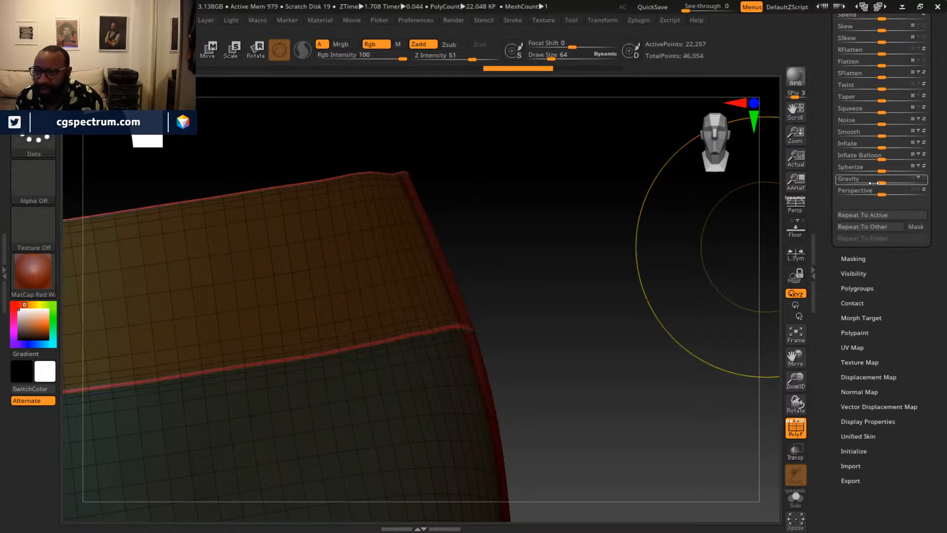
pyautogui.moveTo(884, 161); pyautogui.dragTo(895, 164)
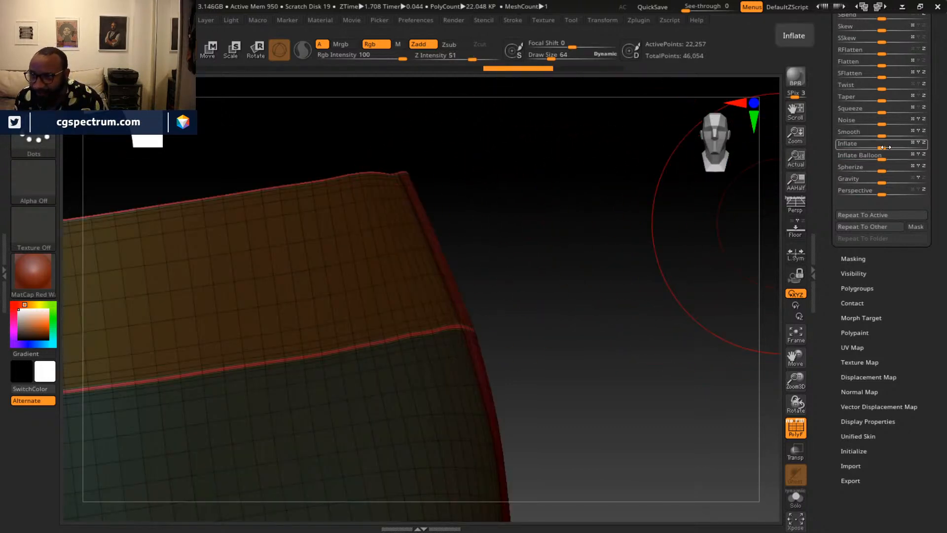
pyautogui.moveTo(883, 147); pyautogui.dragTo(878, 152)
pyautogui.moveTo(656, 257)
pyautogui.mouseDown()
pyautogui.moveTo(638, 281)
pyautogui.moveTo(467, 277)
pyautogui.moveTo(581, 314)
pyautogui.moveTo(676, 239)
pyautogui.moveTo(695, 262)
pyautogui.moveTo(609, 262)
pyautogui.mouseUp()
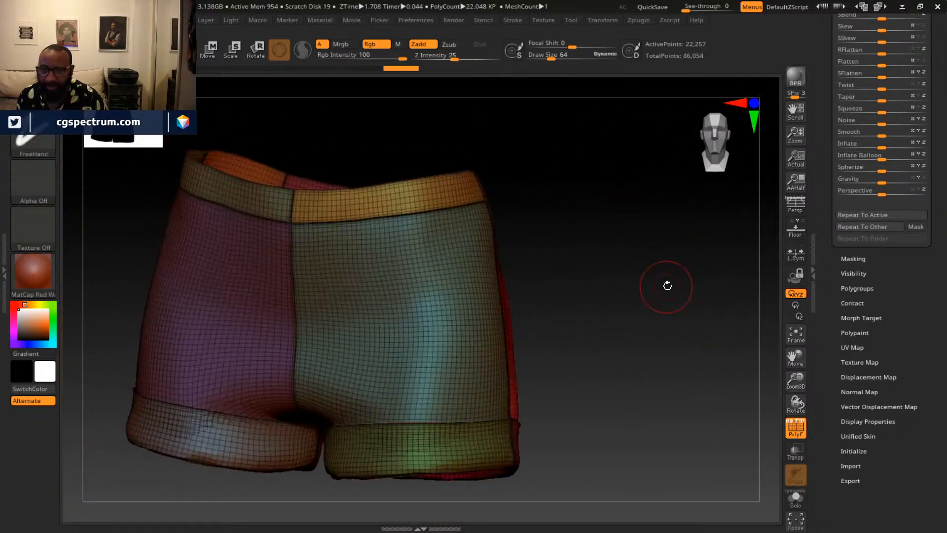
pyautogui.moveTo(667, 286)
pyautogui.mouseDown()
pyautogui.moveTo(662, 302)
pyautogui.moveTo(765, 417)
pyautogui.mouseUp()
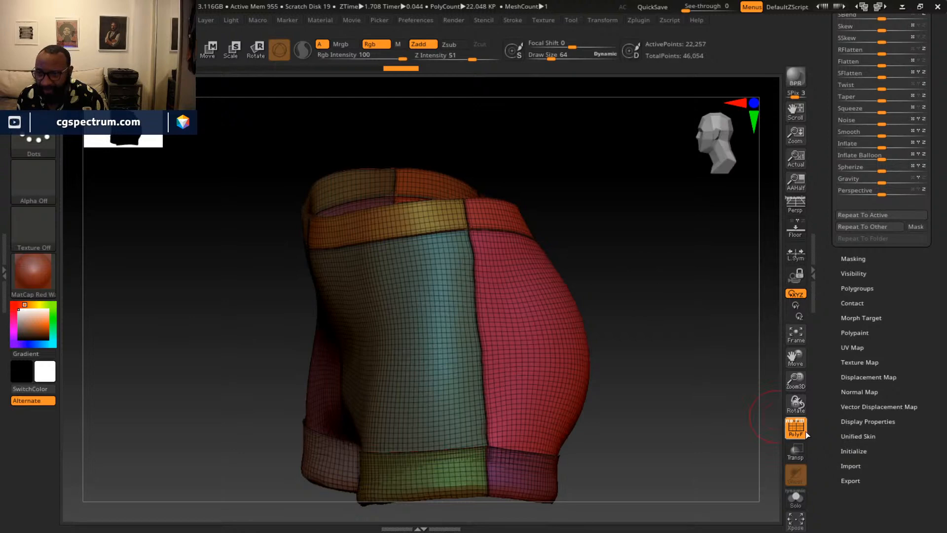
# Turn off the polyframe display and inspect the indented seam lines around the shorts.
pyautogui.click(806, 432)
pyautogui.moveTo(690, 277); pyautogui.dragTo(601, 301)
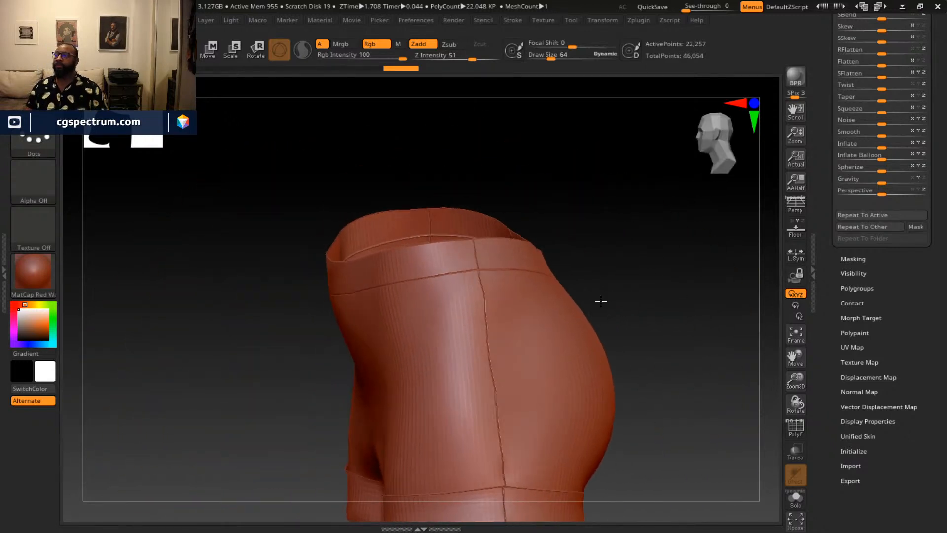
pyautogui.moveTo(653, 283)
pyautogui.mouseDown()
pyautogui.moveTo(575, 271)
pyautogui.moveTo(592, 239)
pyautogui.moveTo(582, 253)
pyautogui.moveTo(602, 312)
pyautogui.moveTo(581, 309)
pyautogui.moveTo(637, 316)
pyautogui.moveTo(607, 298)
pyautogui.moveTo(567, 243)
pyautogui.moveTo(651, 220)
pyautogui.moveTo(589, 151)
pyautogui.moveTo(645, 213)
pyautogui.moveTo(599, 242)
pyautogui.moveTo(291, 297)
pyautogui.mouseUp()
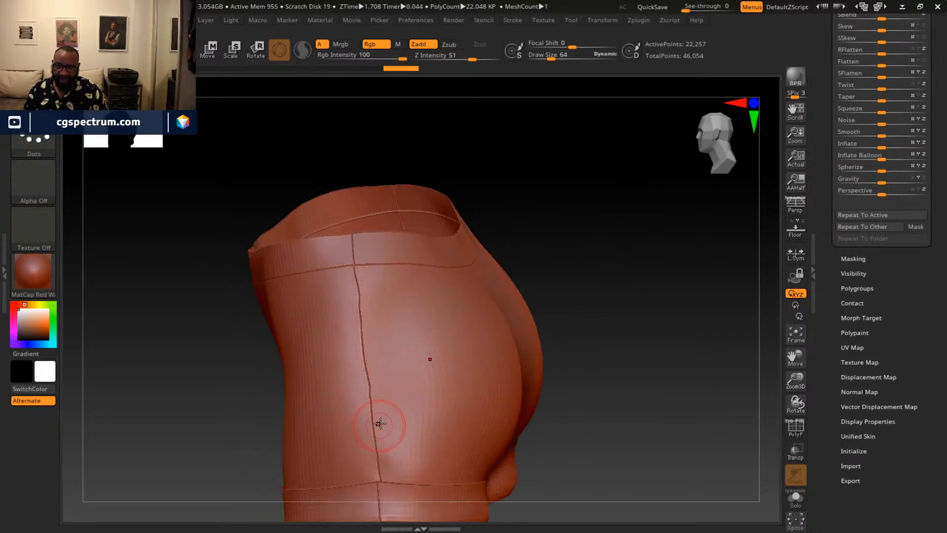
pyautogui.moveTo(557, 365); pyautogui.dragTo(597, 321)
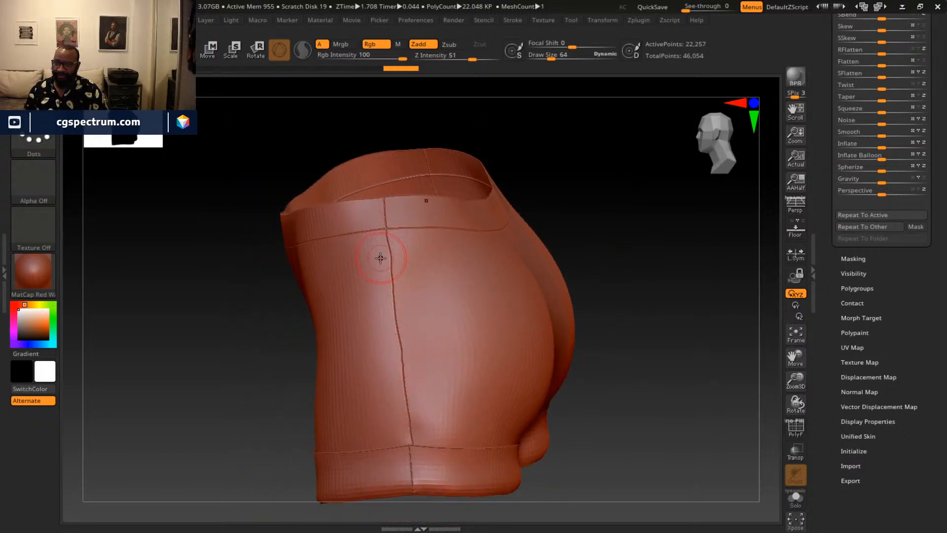
pyautogui.moveTo(614, 316); pyautogui.dragTo(635, 246)
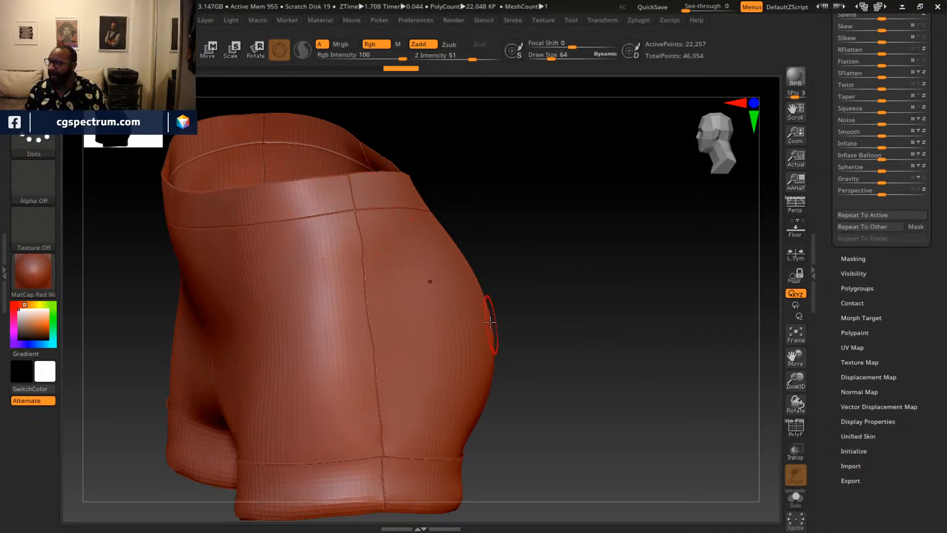
# Select the remesh subtool, hide the seams subtool, and turn the polyframe display on.
pyautogui.moveTo(902, 321); pyautogui.dragTo(912, 475)
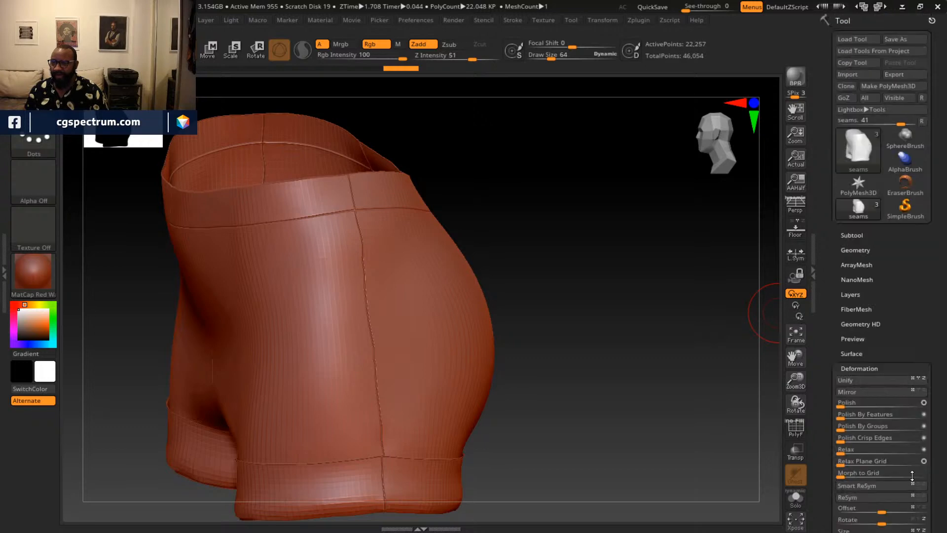
pyautogui.click(852, 235)
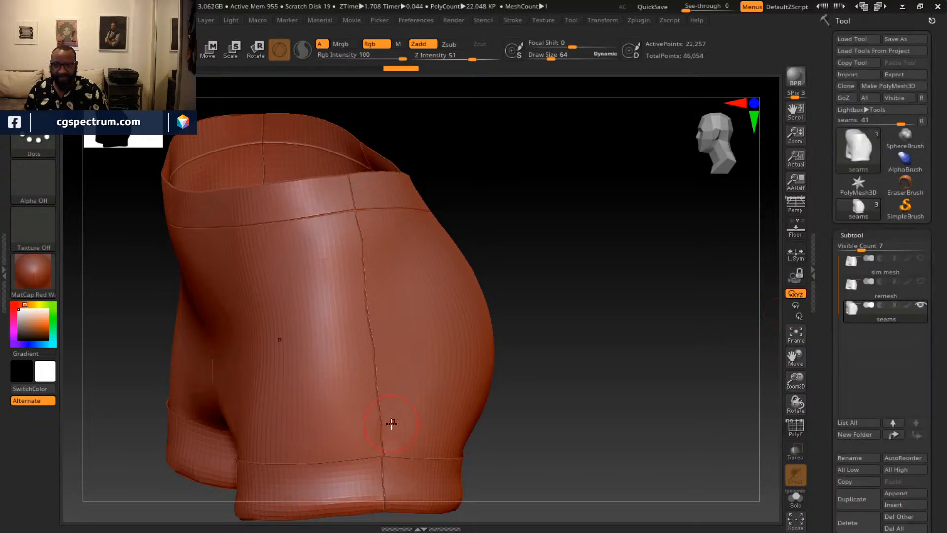
pyautogui.click(875, 291)
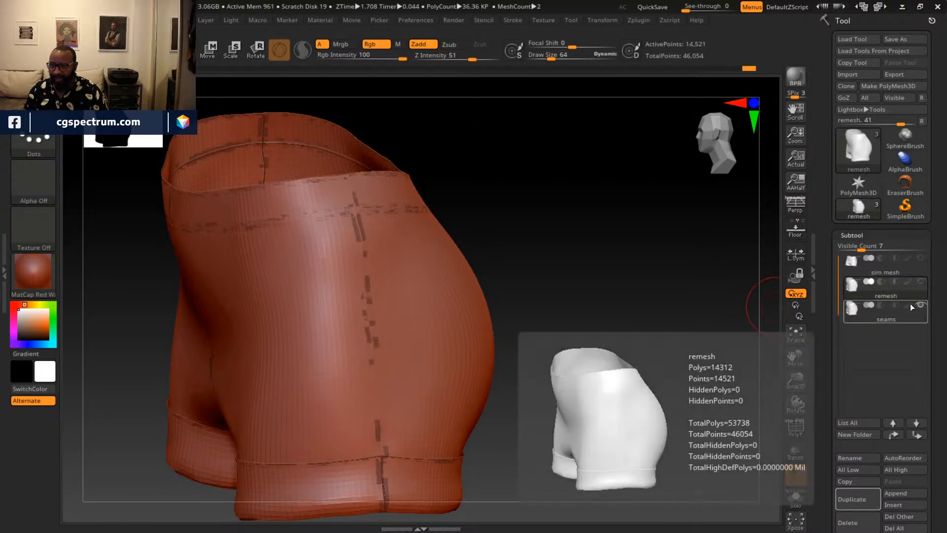
pyautogui.click(922, 281)
pyautogui.moveTo(654, 321); pyautogui.dragTo(636, 325)
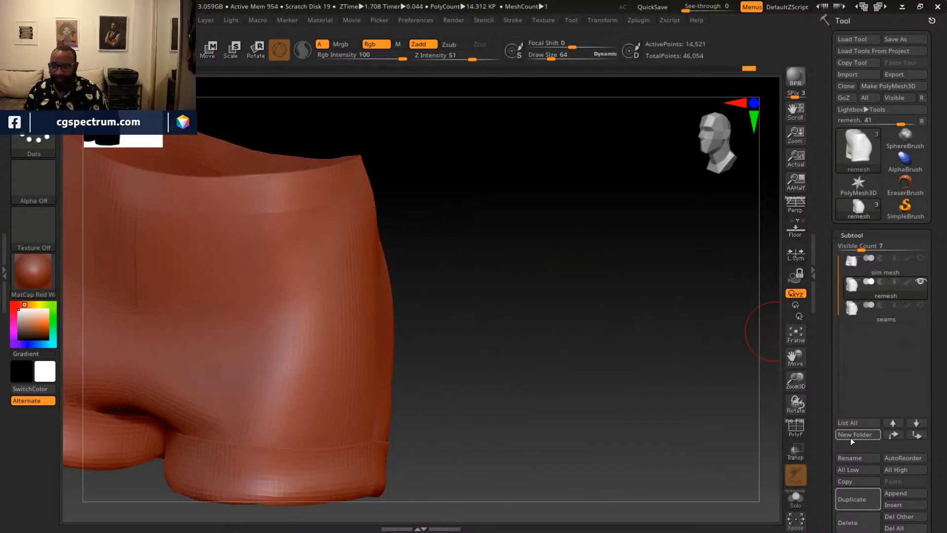
pyautogui.click(795, 427)
pyautogui.moveTo(511, 296); pyautogui.dragTo(549, 326)
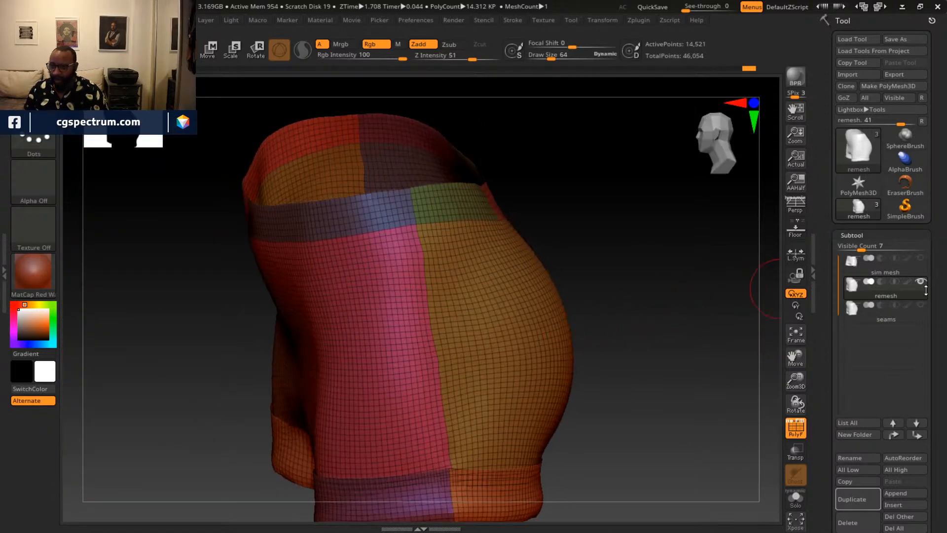
pyautogui.keyDown('alt'); pyautogui.moveTo(666, 295); pyautogui.dragTo(577, 266); pyautogui.keyUp('alt')
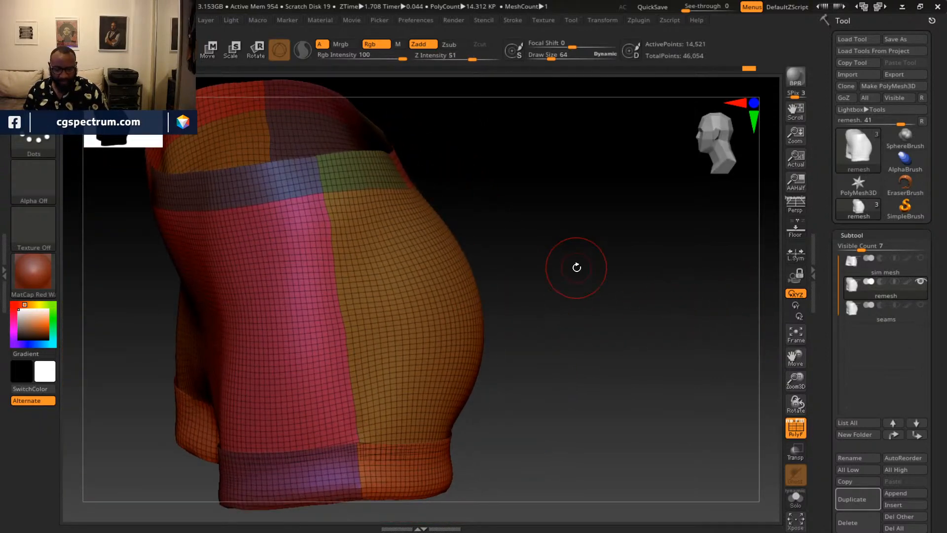
# Subdivide the remesh subtool up to subdivision level 4.
pyautogui.hotkey('ctrl', 'd')
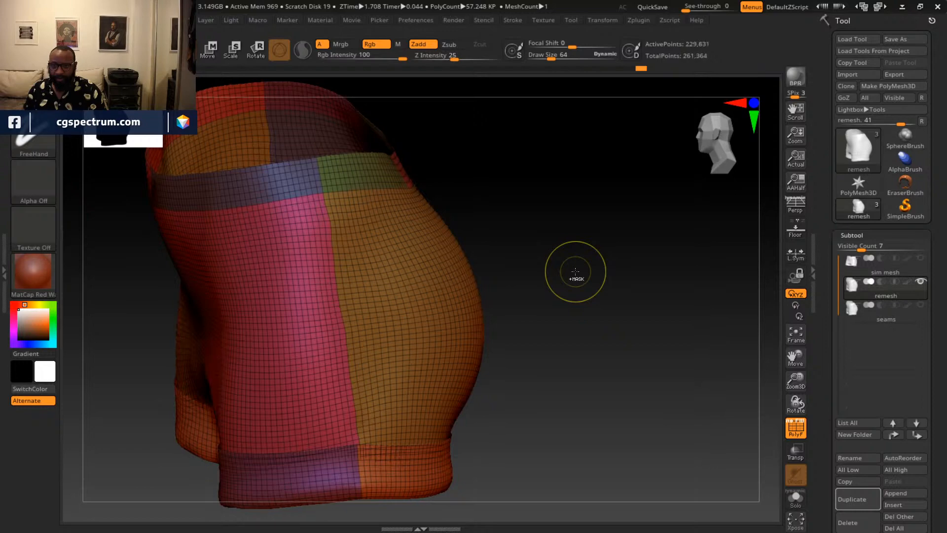
pyautogui.hotkey('ctrl', 'd')
pyautogui.keyDown('alt'); pyautogui.moveTo(639, 304); pyautogui.dragTo(663, 333); pyautogui.keyUp('alt')
pyautogui.moveTo(664, 333)
pyautogui.mouseDown()
pyautogui.moveTo(604, 321)
pyautogui.moveTo(661, 330)
pyautogui.mouseUp()
pyautogui.scroll(-15, 868, 367)
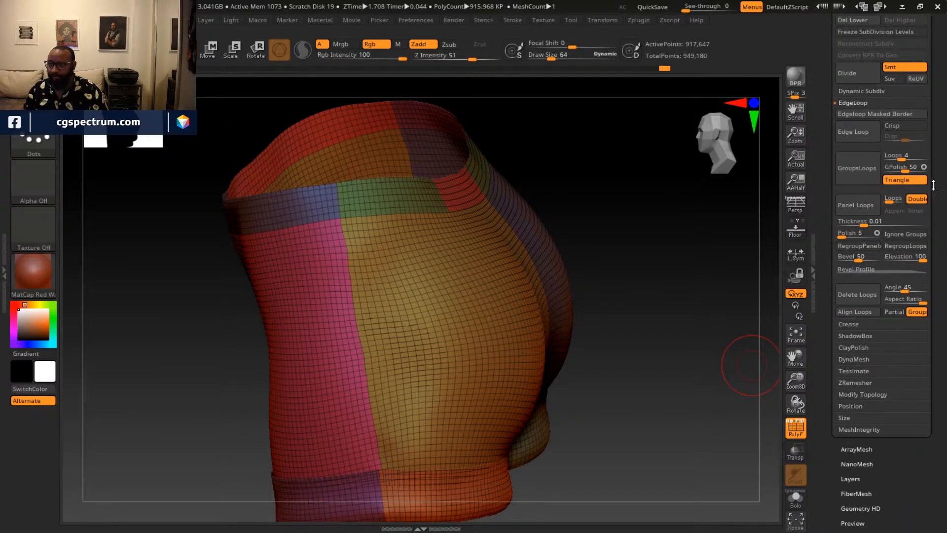
pyautogui.scroll(5, 933, 185)
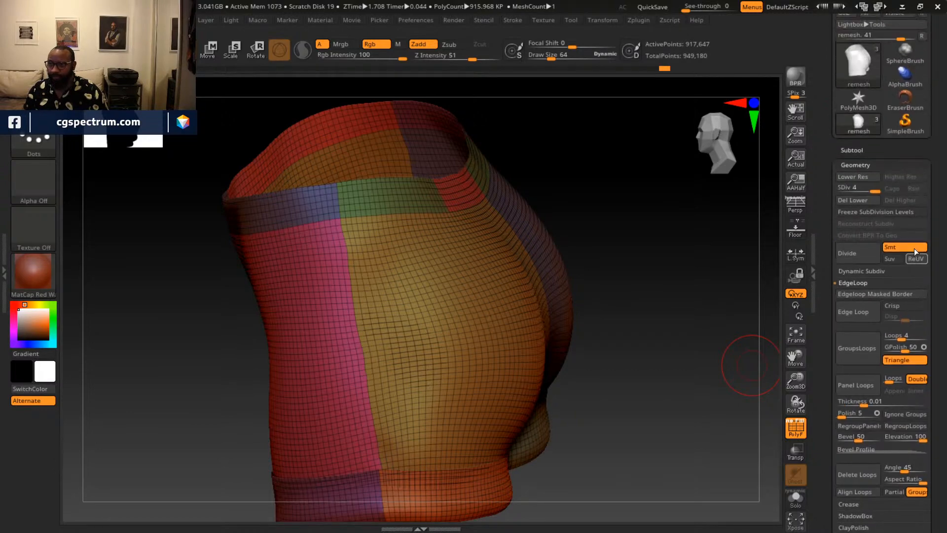
pyautogui.click(859, 164)
# Show the seams subtool alongside the remesh subtool and project its seam detail onto the remesh with ProjectAll.
pyautogui.click(851, 151)
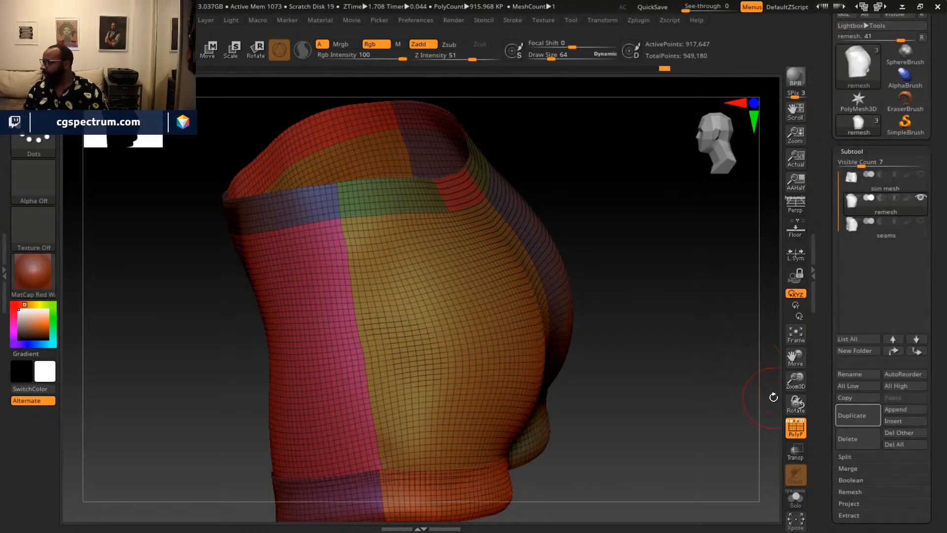
pyautogui.moveTo(602, 300); pyautogui.dragTo(601, 224)
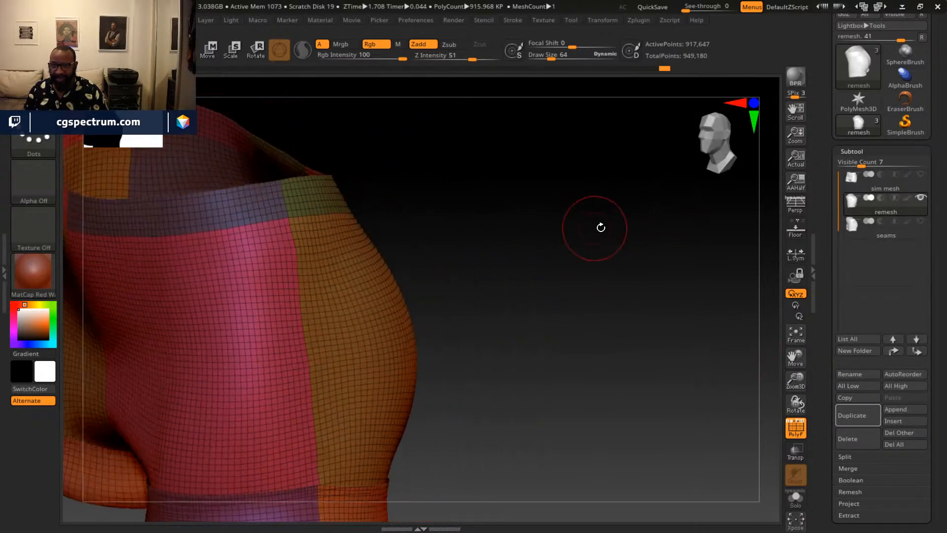
pyautogui.click(920, 222)
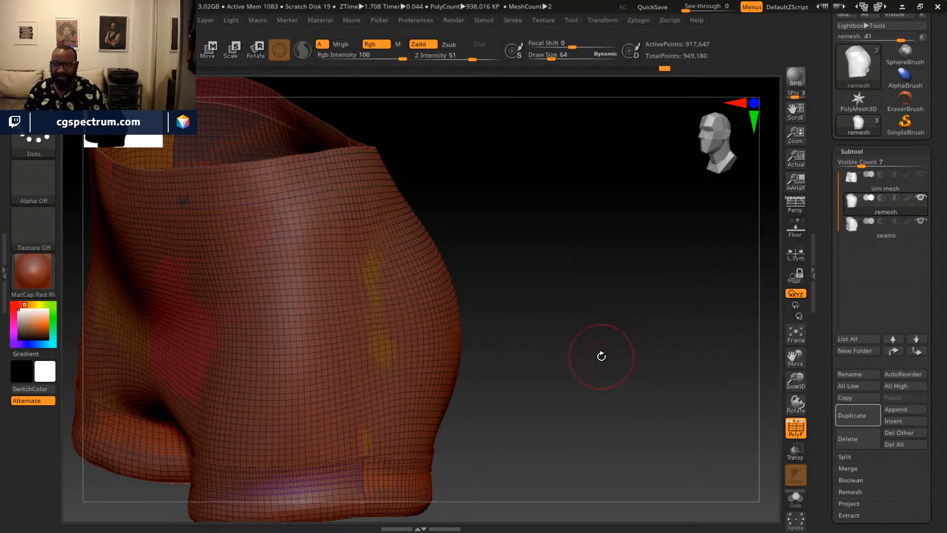
pyautogui.moveTo(601, 356); pyautogui.dragTo(767, 361)
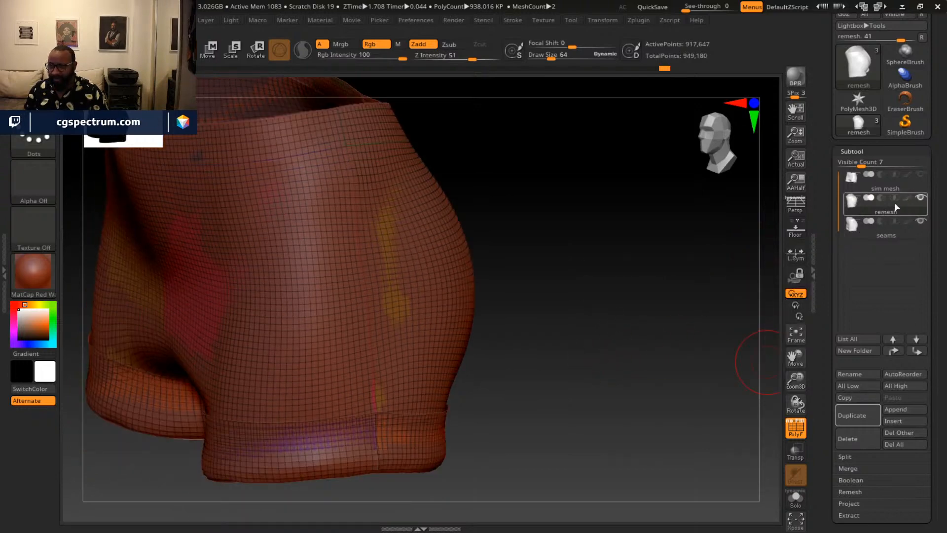
pyautogui.scroll(-3, 888, 385)
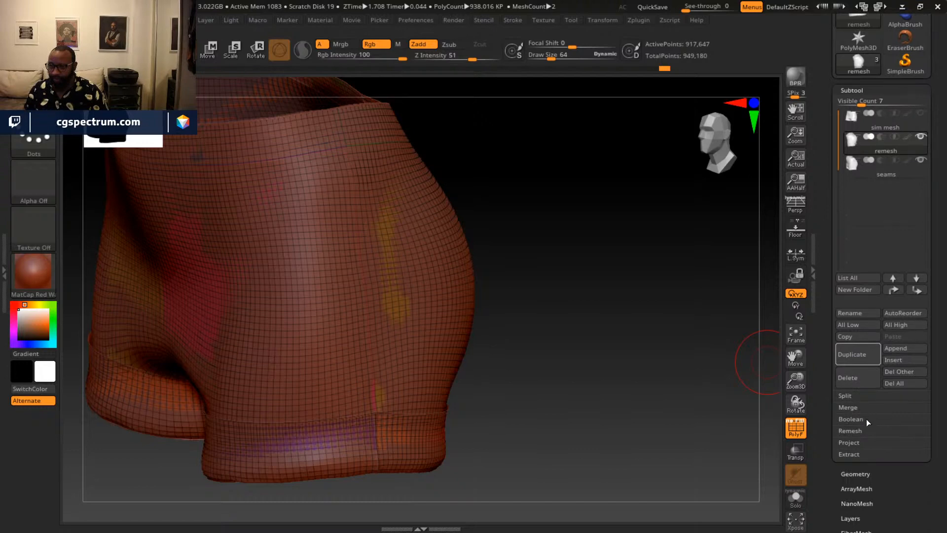
pyautogui.click(852, 443)
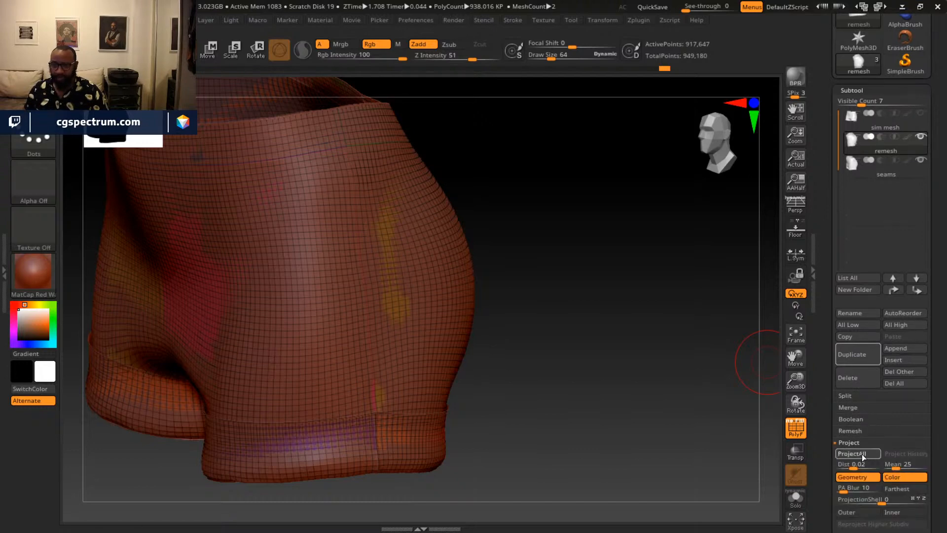
pyautogui.click(862, 454)
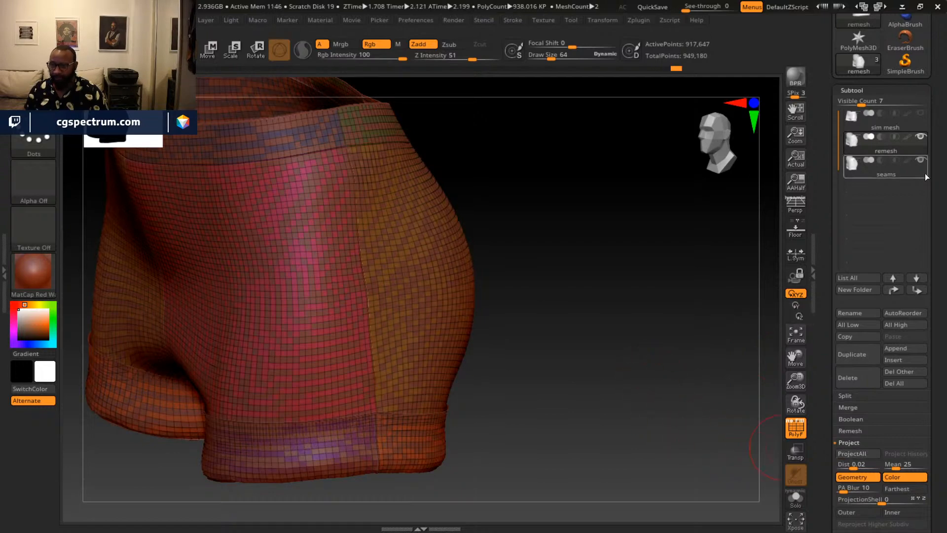
# Hide the seams subtool, turn off the polyframe display, and inspect the projected seams on the remesh subtool up close.
pyautogui.click(921, 160)
pyautogui.moveTo(494, 290); pyautogui.dragTo(764, 350)
pyautogui.click(796, 429)
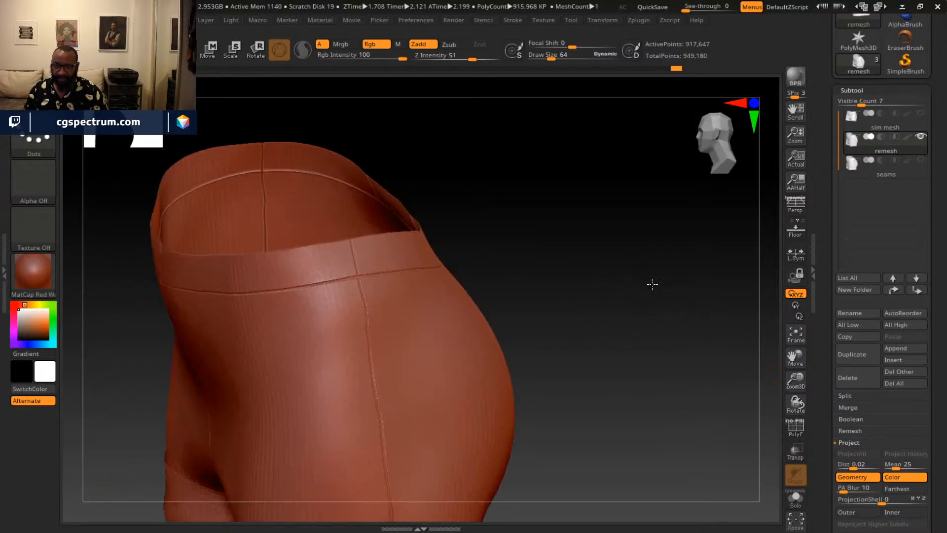
pyautogui.moveTo(651, 281); pyautogui.dragTo(754, 324)
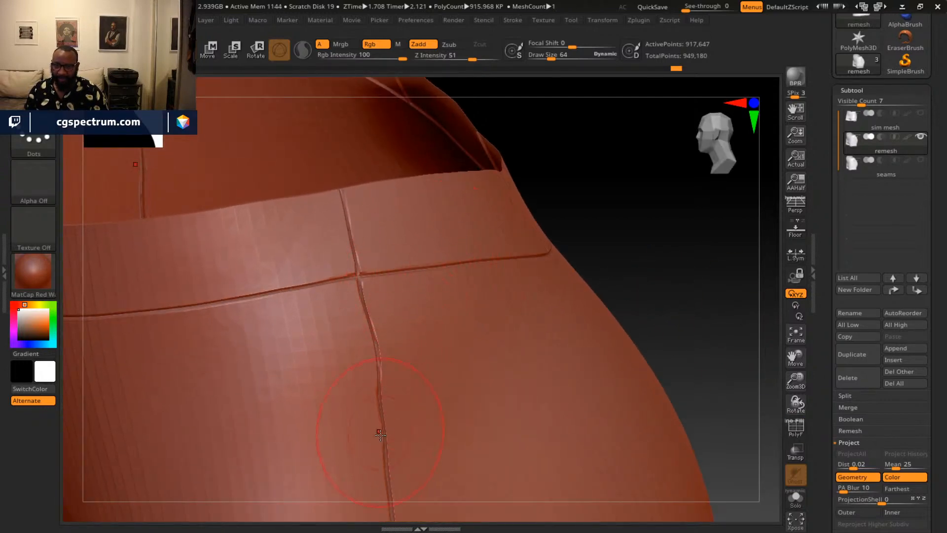
pyautogui.moveTo(702, 220); pyautogui.dragTo(641, 197)
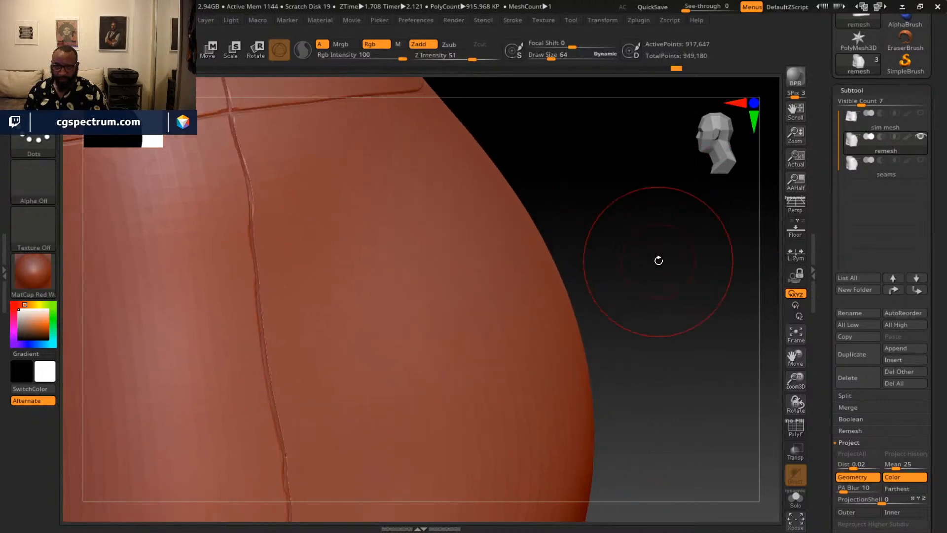
# Set the Move brush's draw size to 163 and nudge the side seam of the remesh into a smoother line.
pyautogui.moveTo(659, 260); pyautogui.dragTo(584, 311)
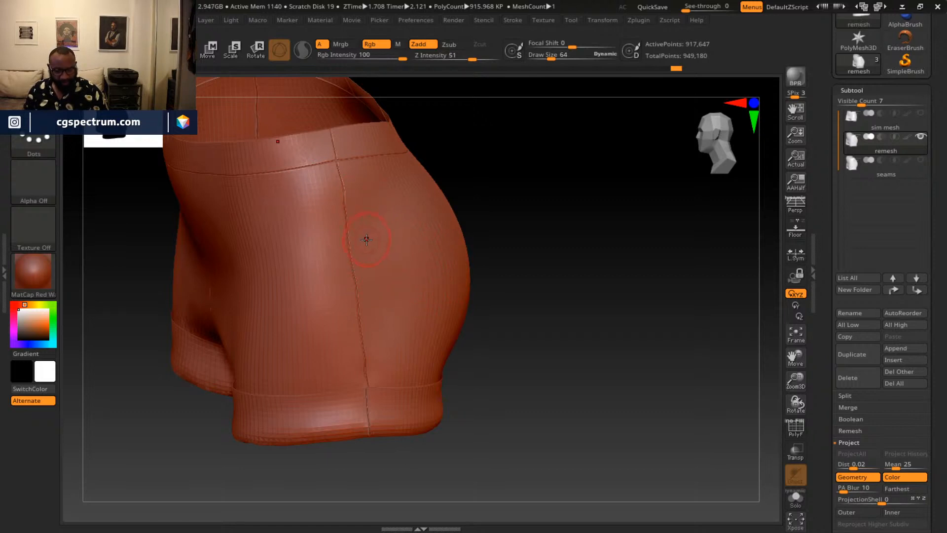
pyautogui.press('space')
pyautogui.moveTo(438, 240); pyautogui.dragTo(452, 240)
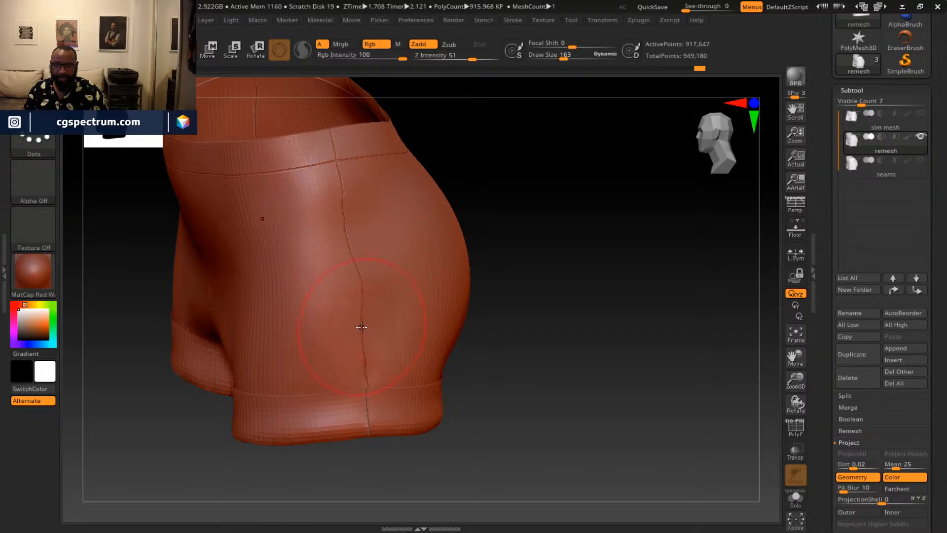
pyautogui.moveTo(360, 326); pyautogui.dragTo(385, 346, button='right')
pyautogui.moveTo(423, 291); pyautogui.dragTo(235, 328, button='right')
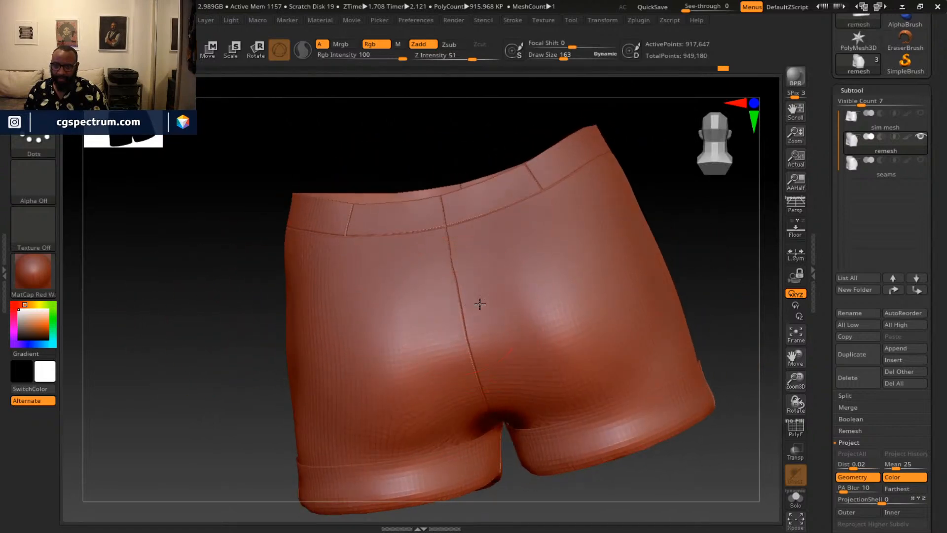
pyautogui.moveTo(445, 309)
pyautogui.mouseDown(button='right')
pyautogui.moveTo(245, 327)
pyautogui.moveTo(253, 323)
pyautogui.mouseUp(button='right')
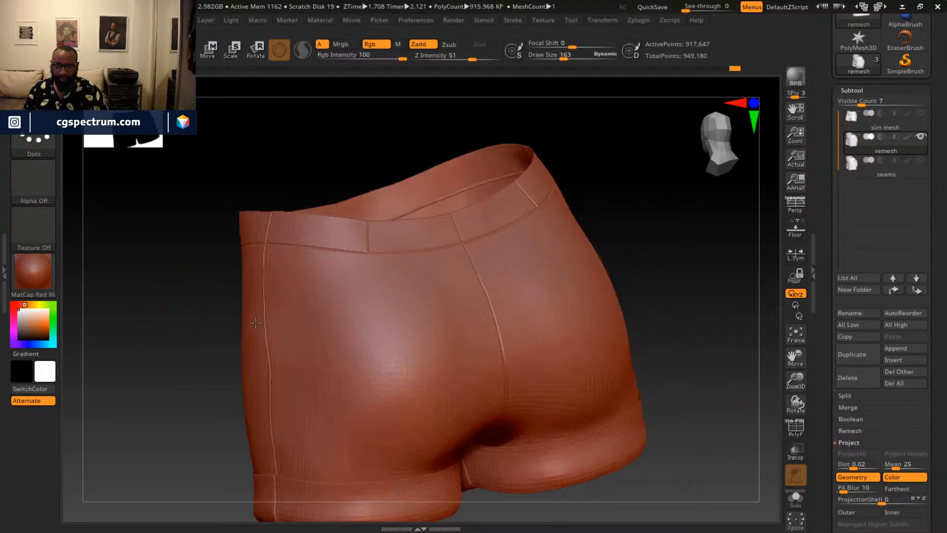
# Reselect the Move brush and reshape the projected seams along the sides, front and back of the shorts.
pyautogui.press('b')
pyautogui.press('m')
pyautogui.press('v')
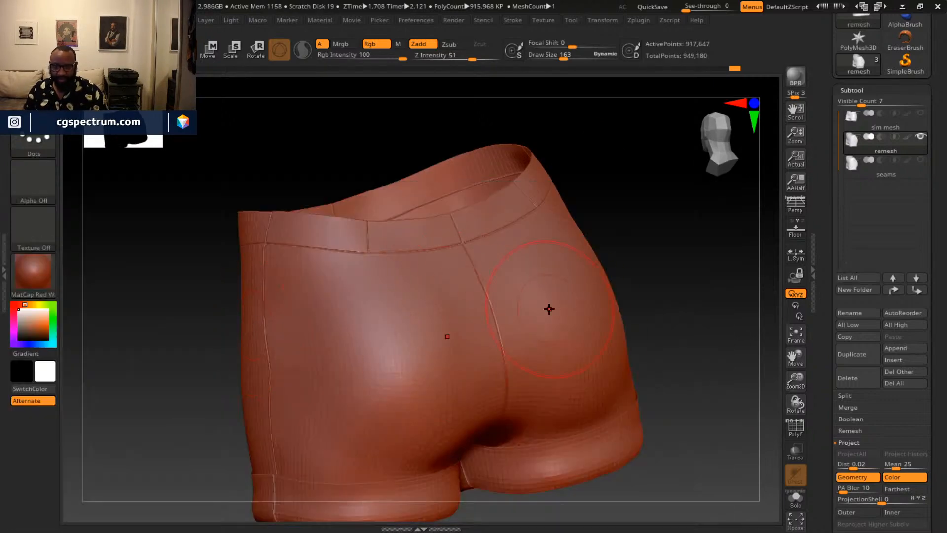
pyautogui.moveTo(658, 297); pyautogui.dragTo(548, 302, button='right')
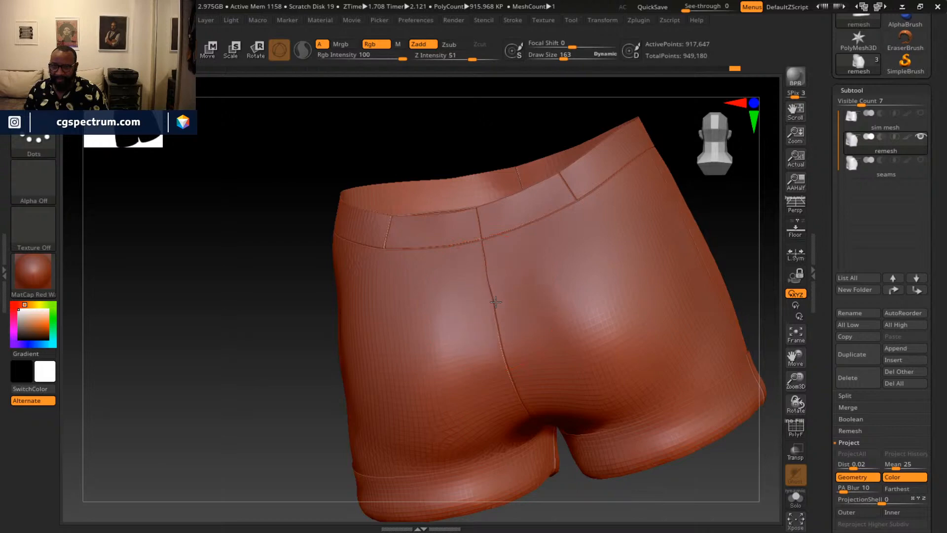
pyautogui.moveTo(273, 358); pyautogui.dragTo(434, 350, button='right')
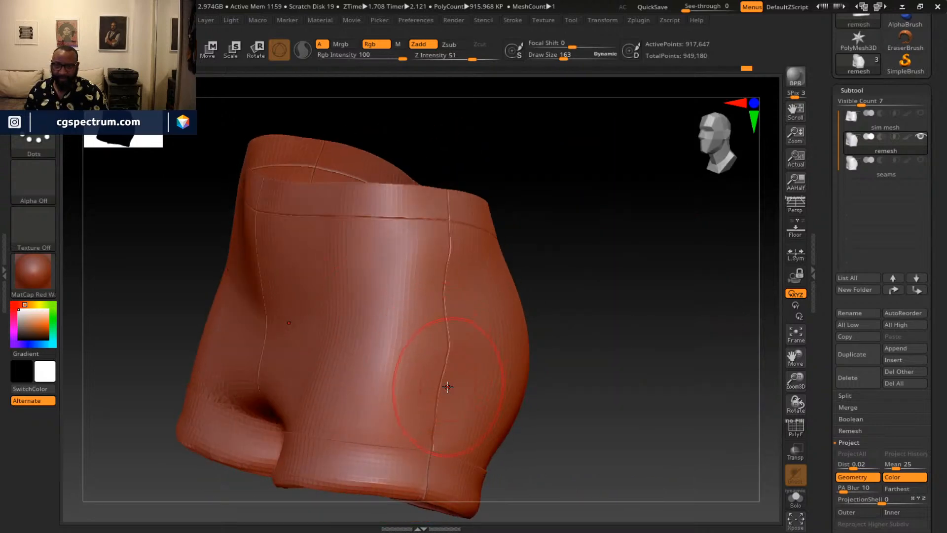
pyautogui.moveTo(609, 342); pyautogui.dragTo(418, 350, button='right')
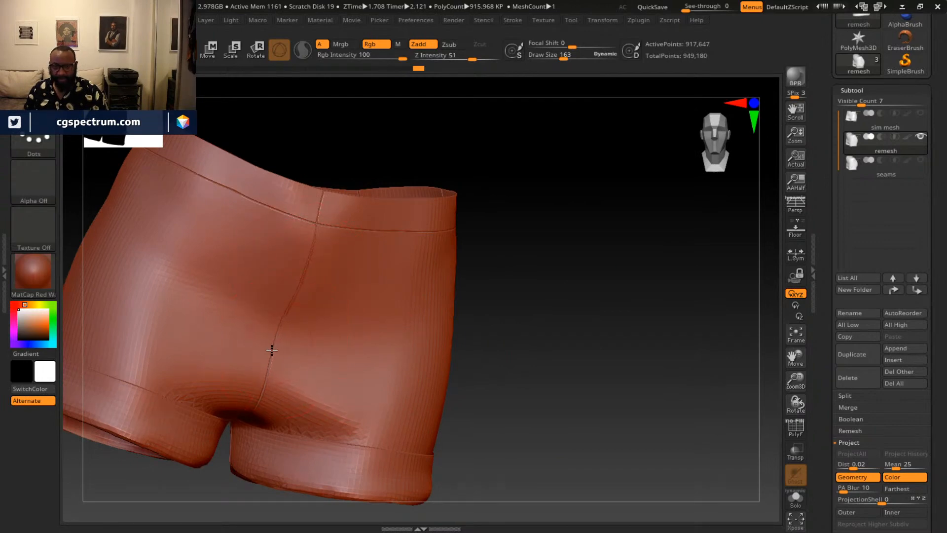
pyautogui.moveTo(509, 337); pyautogui.dragTo(397, 282)
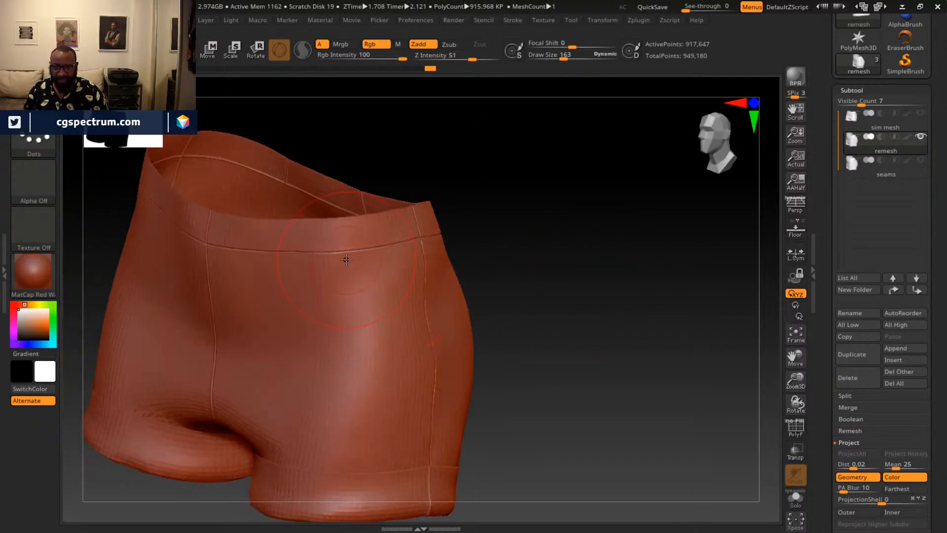
pyautogui.moveTo(584, 270); pyautogui.dragTo(541, 306)
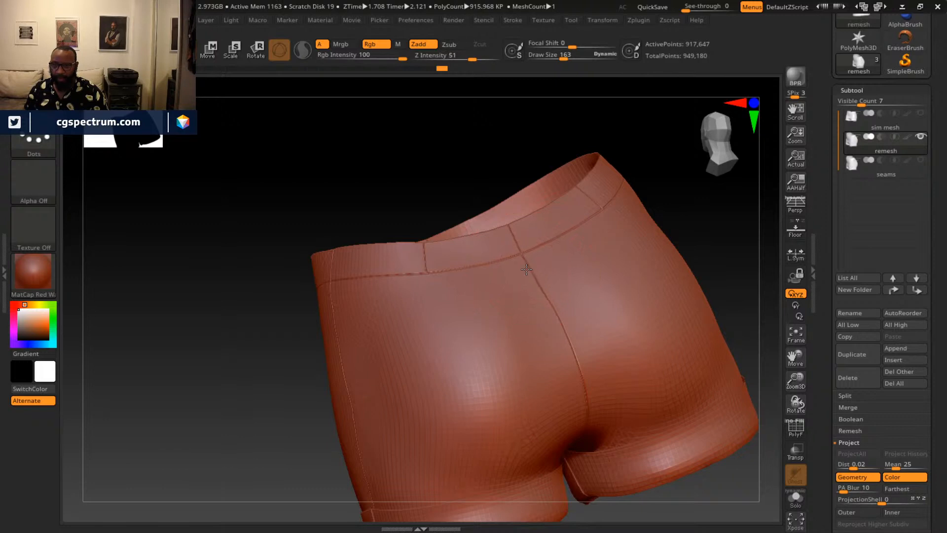
pyautogui.moveTo(703, 208); pyautogui.dragTo(539, 233)
pyautogui.moveTo(656, 217)
pyautogui.mouseDown()
pyautogui.moveTo(658, 243)
pyautogui.moveTo(637, 256)
pyautogui.moveTo(535, 266)
pyautogui.mouseUp()
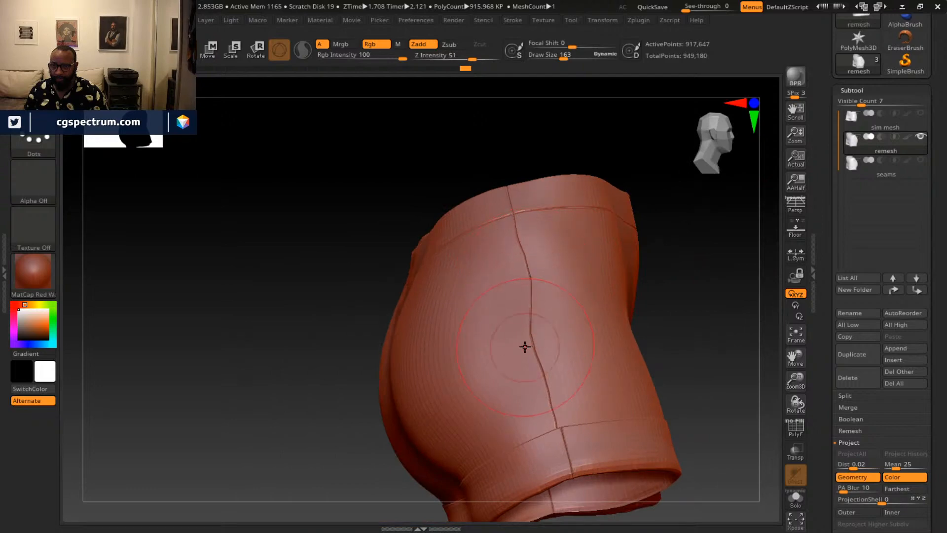
# Inspect the adjusted side, front, back and waistband seams on the remesh from several angles.
pyautogui.moveTo(715, 312); pyautogui.dragTo(682, 252)
pyautogui.moveTo(635, 273); pyautogui.dragTo(711, 232)
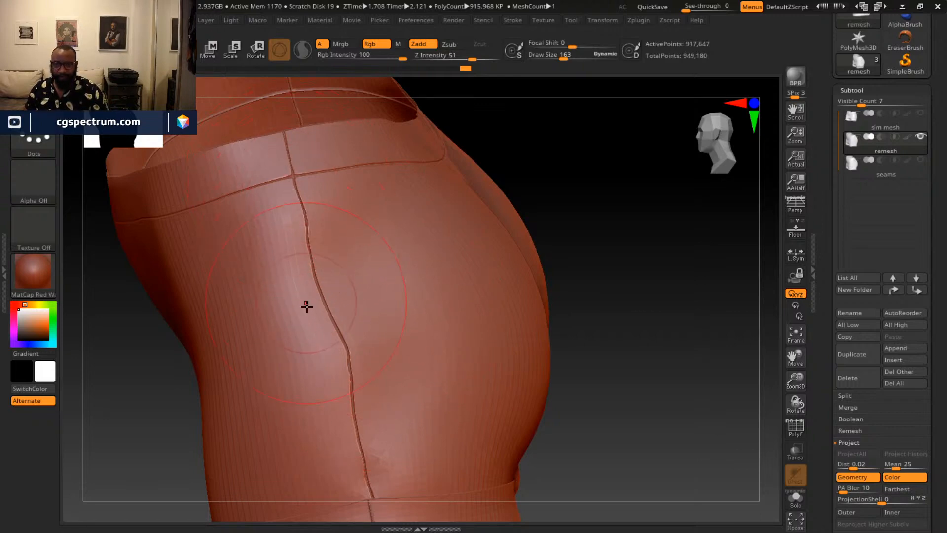
pyautogui.moveTo(611, 351)
pyautogui.mouseDown()
pyautogui.moveTo(640, 258)
pyautogui.moveTo(659, 328)
pyautogui.moveTo(608, 333)
pyautogui.mouseUp()
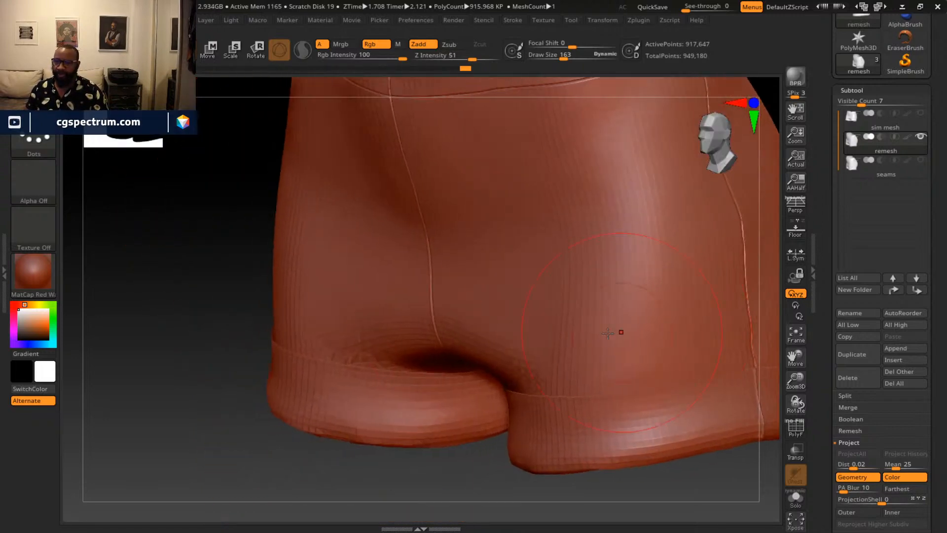
pyautogui.moveTo(185, 332); pyautogui.dragTo(169, 365)
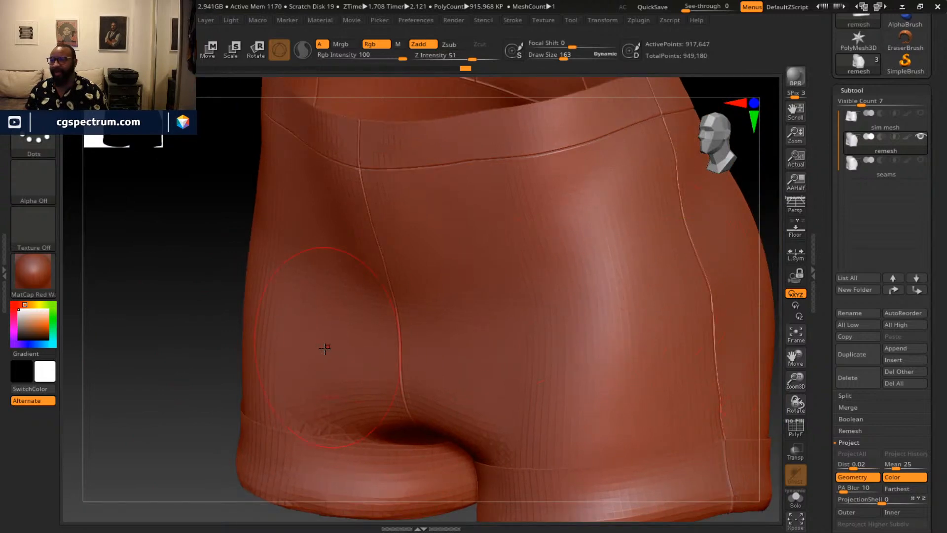
pyautogui.moveTo(182, 279); pyautogui.dragTo(651, 262)
pyautogui.moveTo(737, 233); pyautogui.dragTo(712, 193)
pyautogui.keyDown('alt'); pyautogui.moveTo(224, 200); pyautogui.dragTo(674, 311); pyautogui.keyUp('alt')
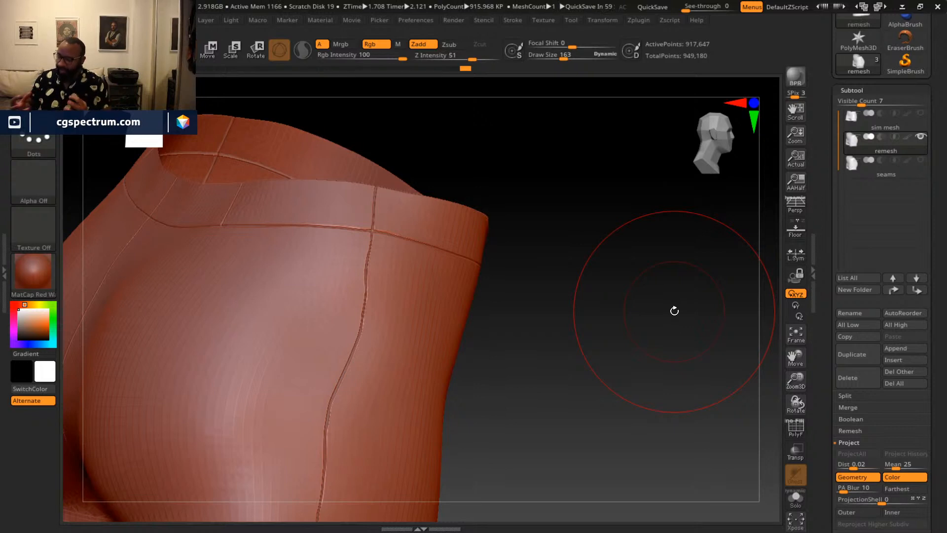
pyautogui.keyDown('alt'); pyautogui.moveTo(628, 363); pyautogui.dragTo(700, 316); pyautogui.keyUp('alt')
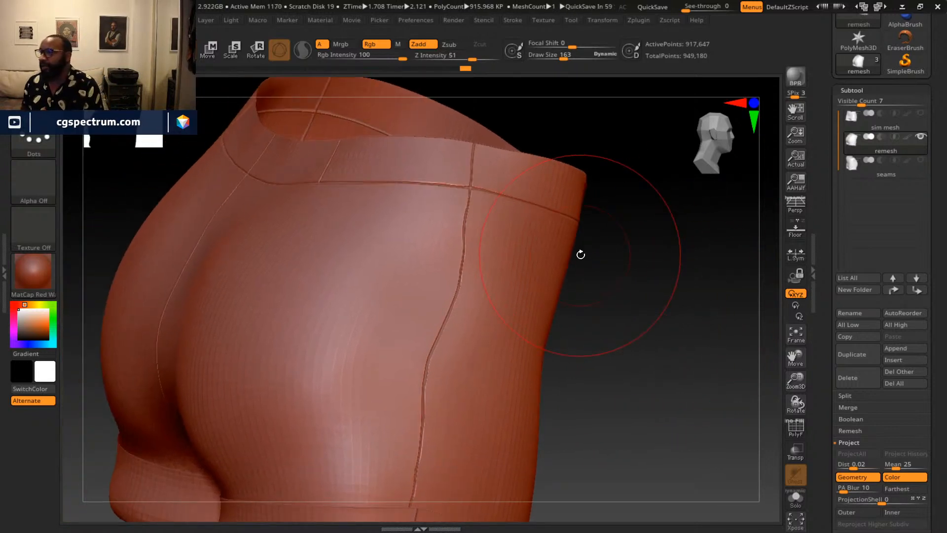
pyautogui.moveTo(608, 251); pyautogui.dragTo(325, 253)
pyautogui.moveTo(586, 317)
pyautogui.mouseDown()
pyautogui.moveTo(641, 312)
pyautogui.moveTo(659, 293)
pyautogui.moveTo(630, 291)
pyautogui.mouseUp()
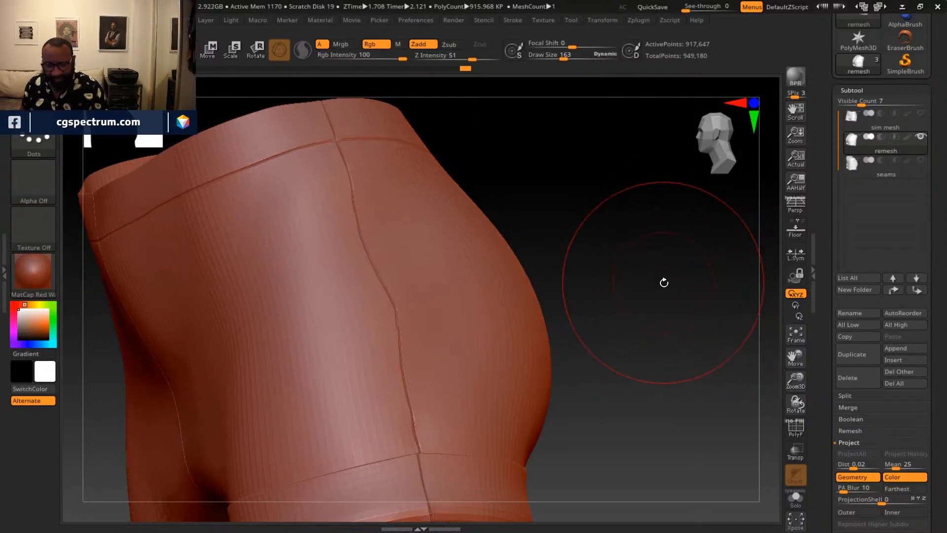
# Select the Pinch brush, try it on the side seam at draw size 73, and undo the test stroke.
pyautogui.press('b')
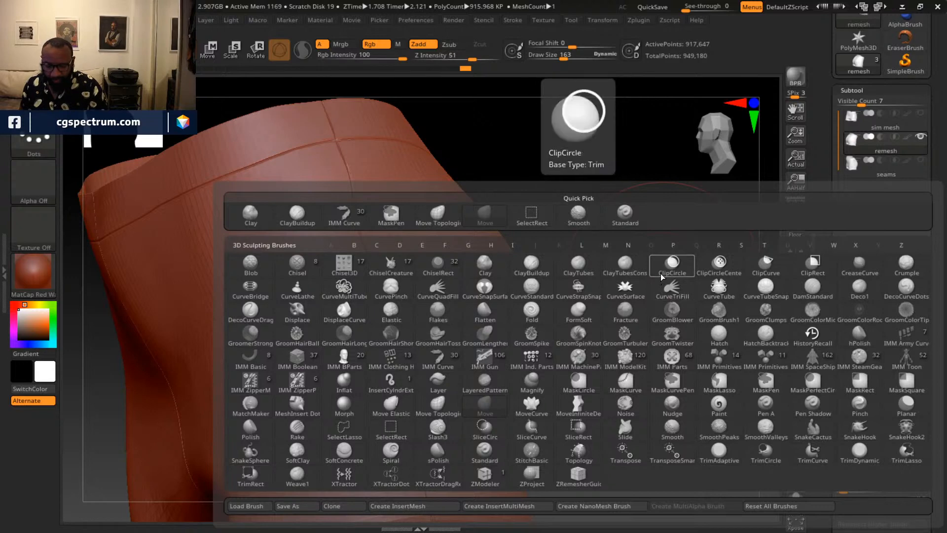
pyautogui.press('p')
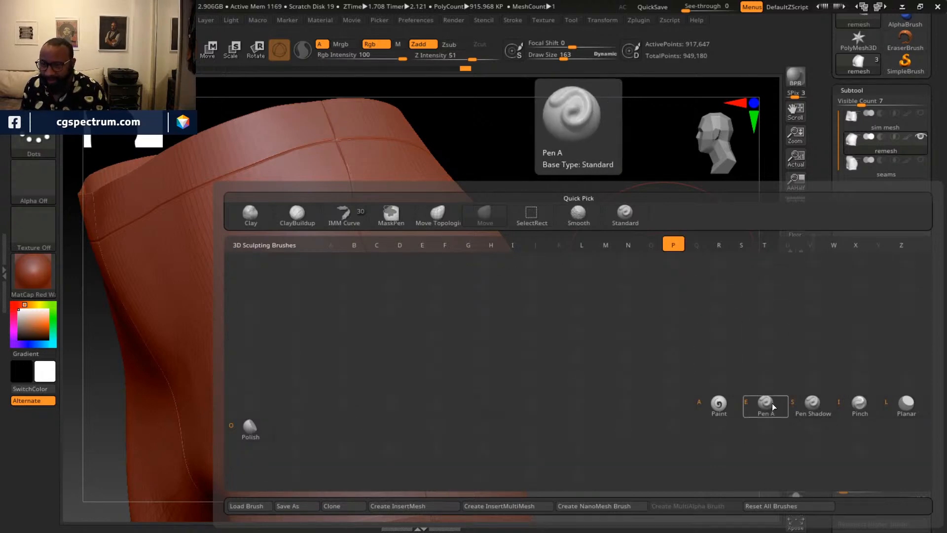
pyautogui.click(844, 403)
pyautogui.press('space')
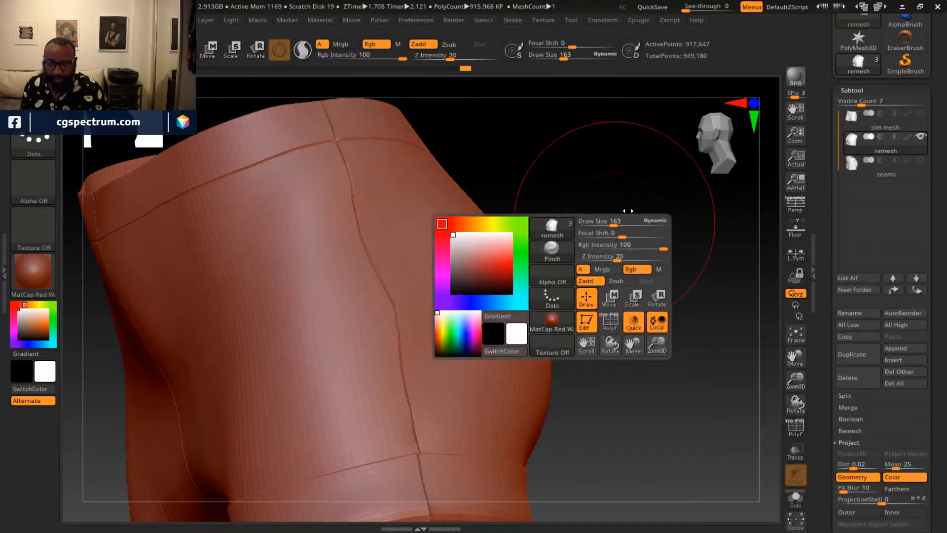
pyautogui.moveTo(622, 222); pyautogui.dragTo(603, 226)
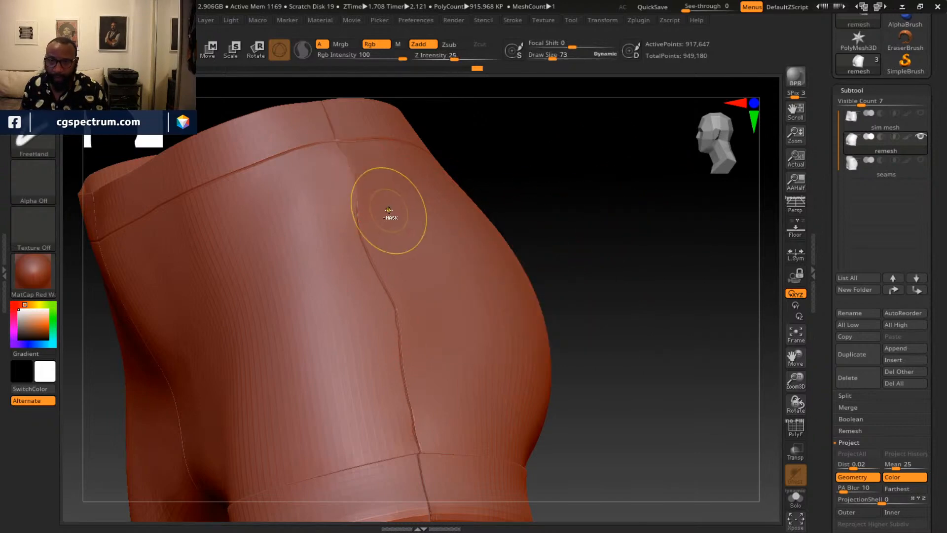
pyautogui.hotkey('ctrl', 'z')
# Set the Pinch brush to a draw size of 54 and a Z Intensity of 6.
pyautogui.moveTo(541, 63); pyautogui.dragTo(534, 63)
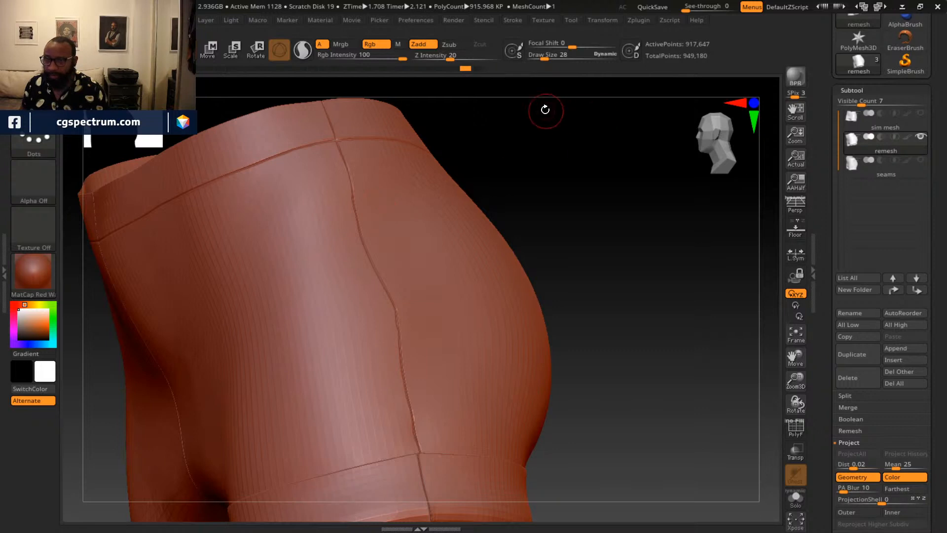
pyautogui.moveTo(545, 56); pyautogui.dragTo(552, 56)
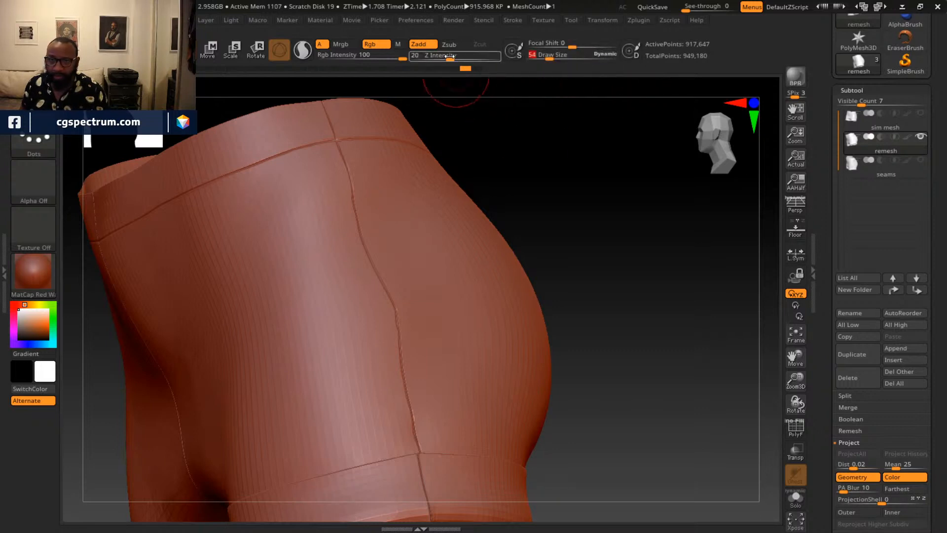
pyautogui.moveTo(450, 56); pyautogui.dragTo(434, 56)
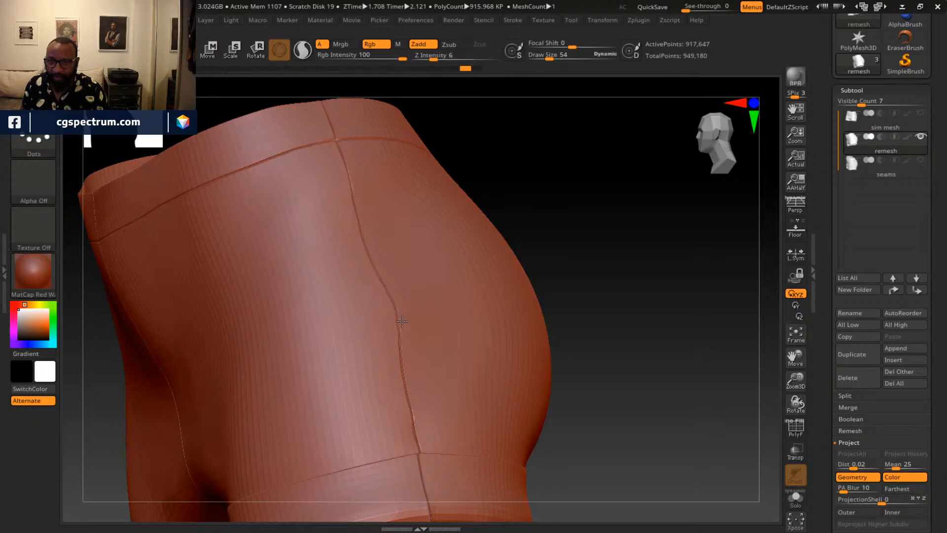
# Pinch the side, center back and center front seams of the shorts to tighten their indented lines.
pyautogui.moveTo(668, 313); pyautogui.dragTo(607, 281)
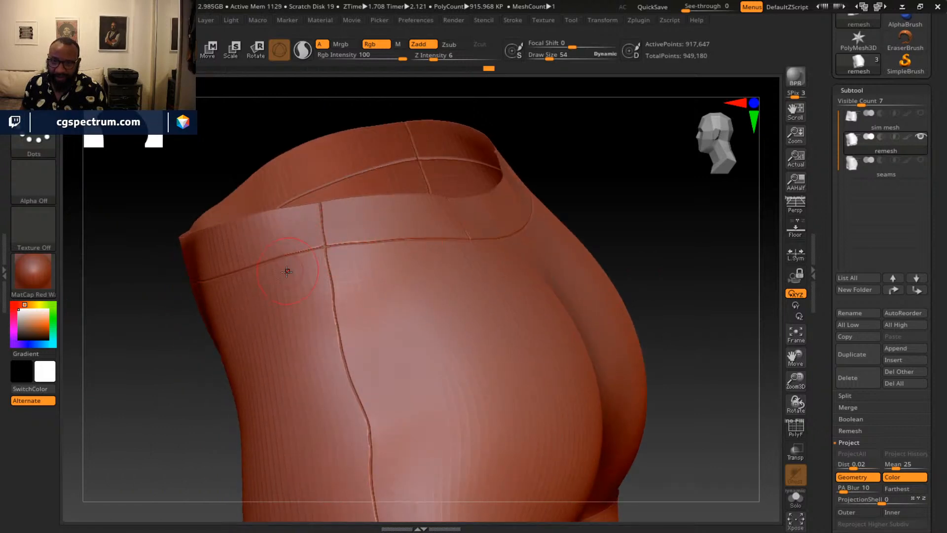
pyautogui.moveTo(656, 250); pyautogui.dragTo(592, 250)
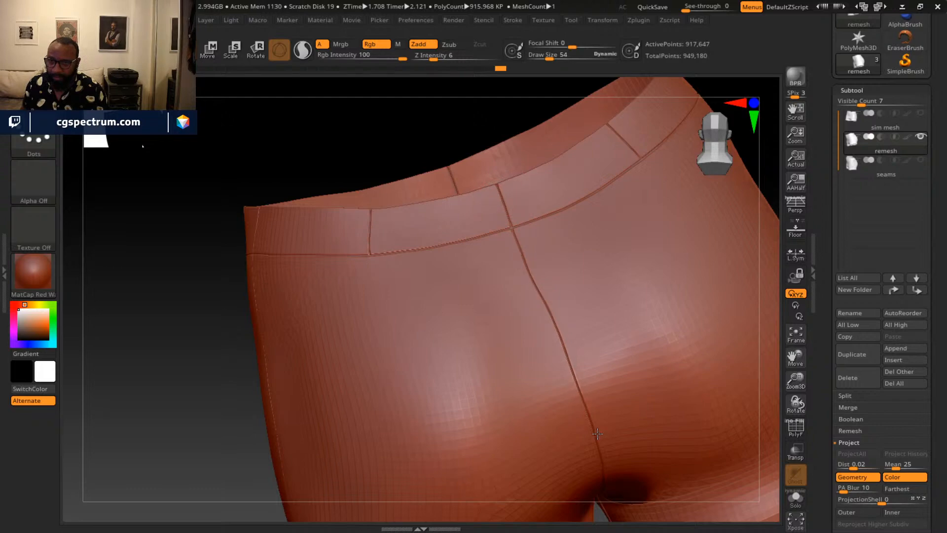
pyautogui.moveTo(173, 275); pyautogui.dragTo(311, 291)
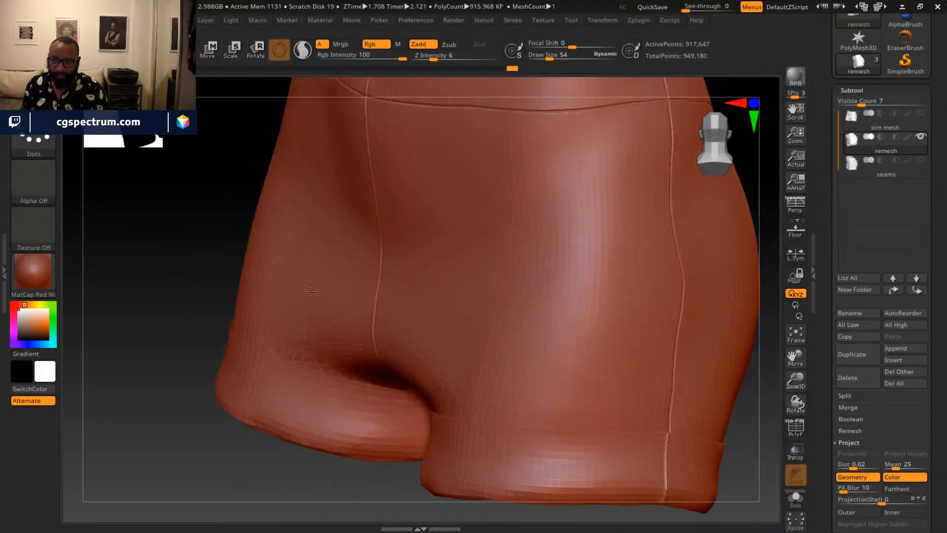
pyautogui.moveTo(146, 247); pyautogui.dragTo(326, 278)
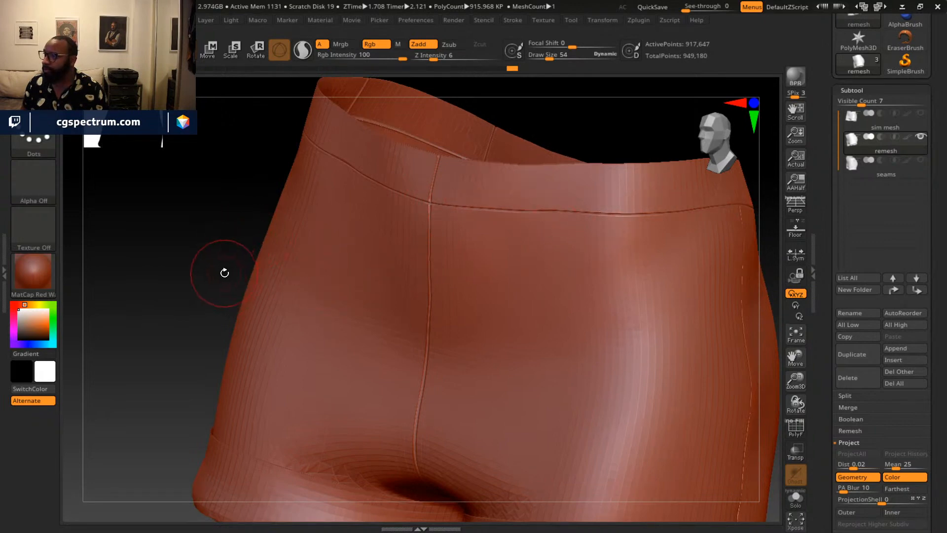
pyautogui.moveTo(188, 296)
pyautogui.mouseDown()
pyautogui.moveTo(124, 221)
pyautogui.moveTo(358, 203)
pyautogui.mouseUp()
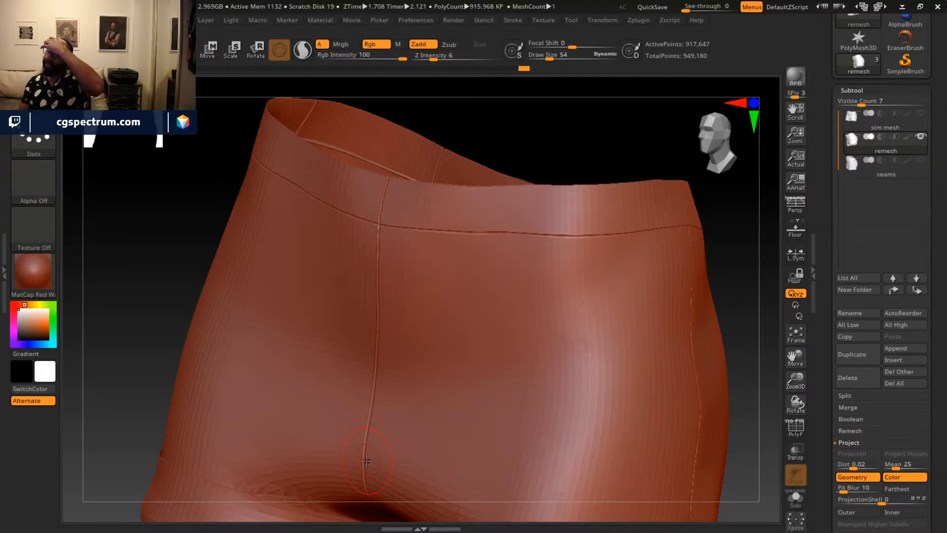
# Pinch the waistband seams around the back, sides and front of the shorts to sharpen them.
pyautogui.keyDown('alt'); pyautogui.moveTo(182, 221); pyautogui.dragTo(188, 193); pyautogui.keyUp('alt')
pyautogui.press('f')
pyautogui.moveTo(681, 250)
pyautogui.mouseDown()
pyautogui.moveTo(671, 264)
pyautogui.moveTo(595, 259)
pyautogui.moveTo(649, 256)
pyautogui.moveTo(641, 214)
pyautogui.moveTo(668, 232)
pyautogui.moveTo(461, 315)
pyautogui.mouseUp()
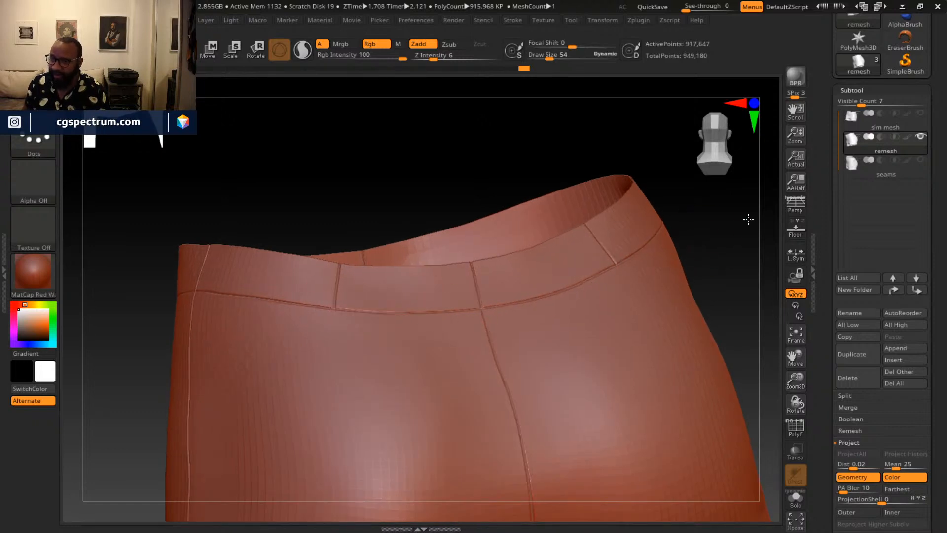
pyautogui.keyDown('alt'); pyautogui.moveTo(750, 218); pyautogui.dragTo(705, 245); pyautogui.keyUp('alt')
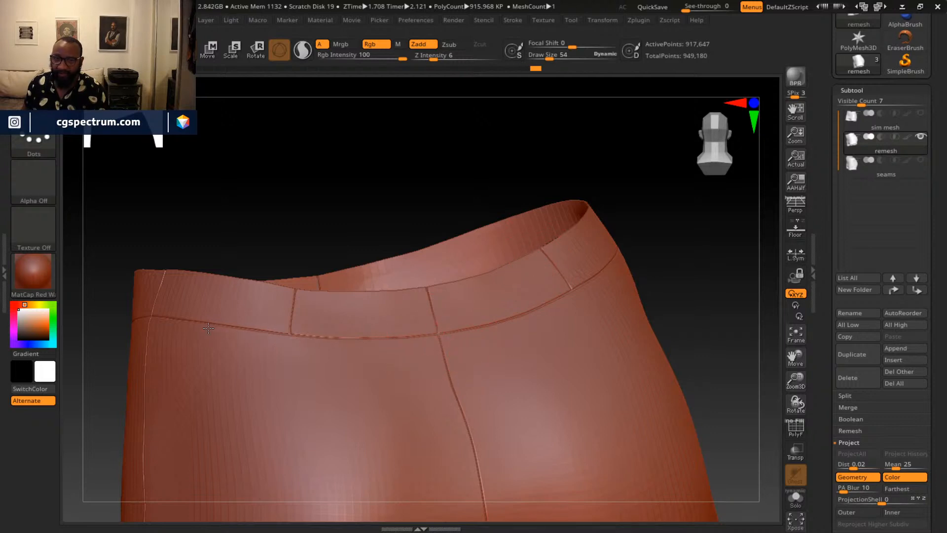
pyautogui.moveTo(694, 279); pyautogui.dragTo(534, 289)
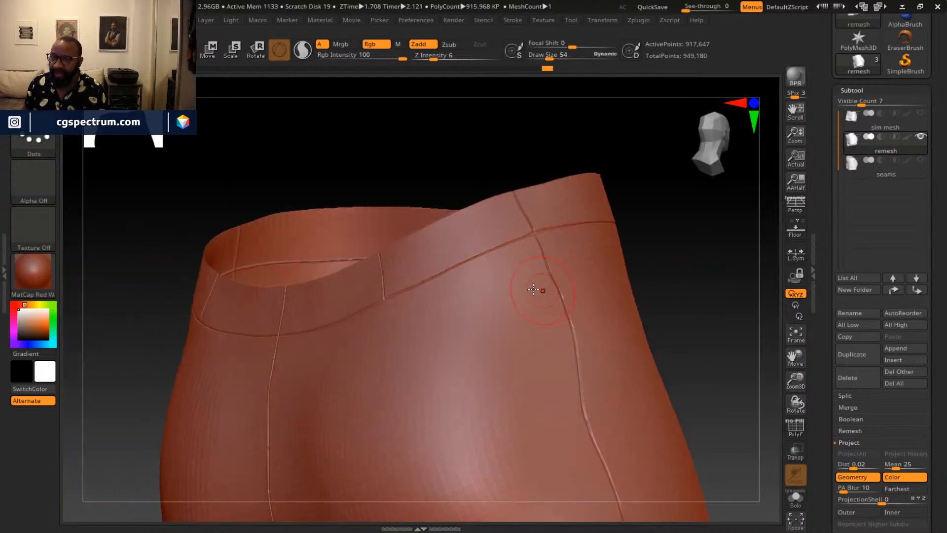
pyautogui.moveTo(546, 229)
pyautogui.mouseDown()
pyautogui.moveTo(620, 244)
pyautogui.moveTo(318, 275)
pyautogui.mouseUp()
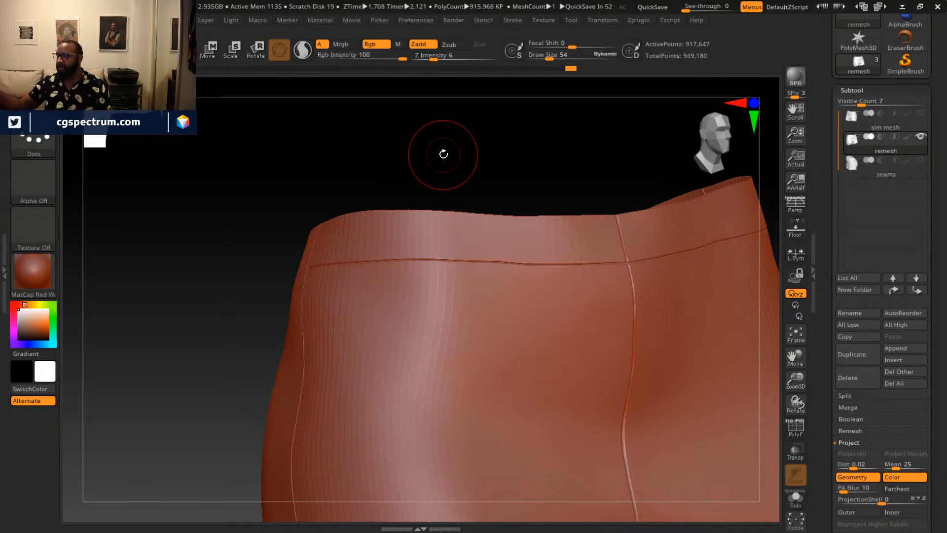
pyautogui.moveTo(464, 200); pyautogui.dragTo(323, 192)
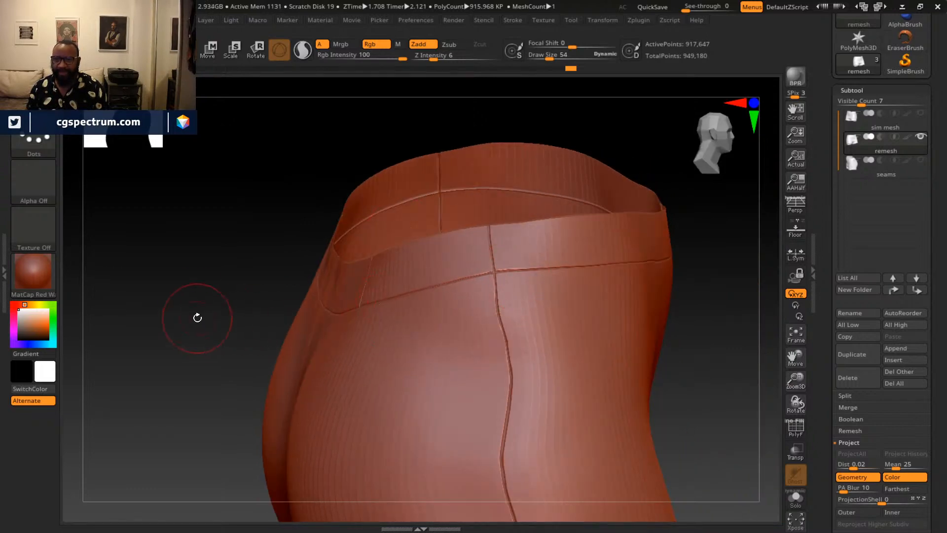
pyautogui.moveTo(198, 317); pyautogui.dragTo(298, 253)
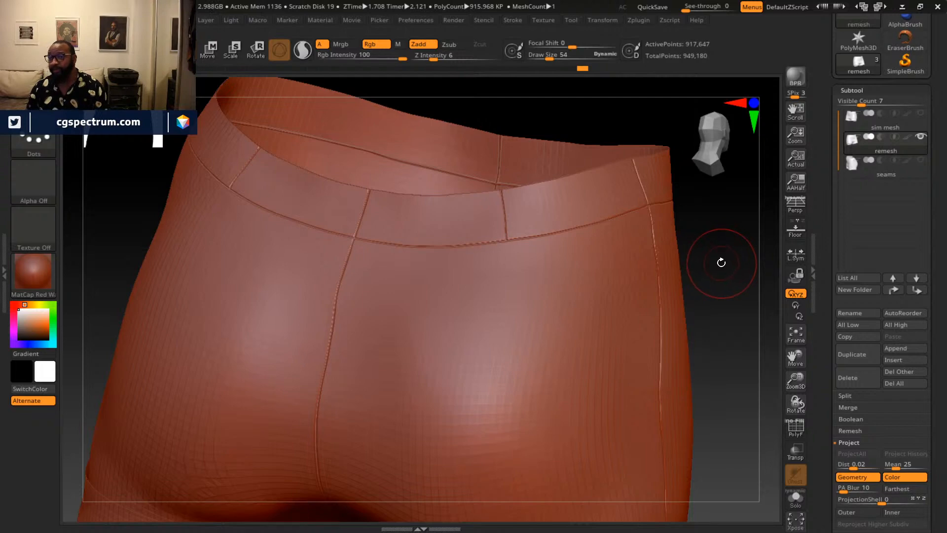
# Pinch the lower side seam and the leg cuff seam of the shorts to tighten their indented lines.
pyautogui.moveTo(723, 262); pyautogui.dragTo(540, 228)
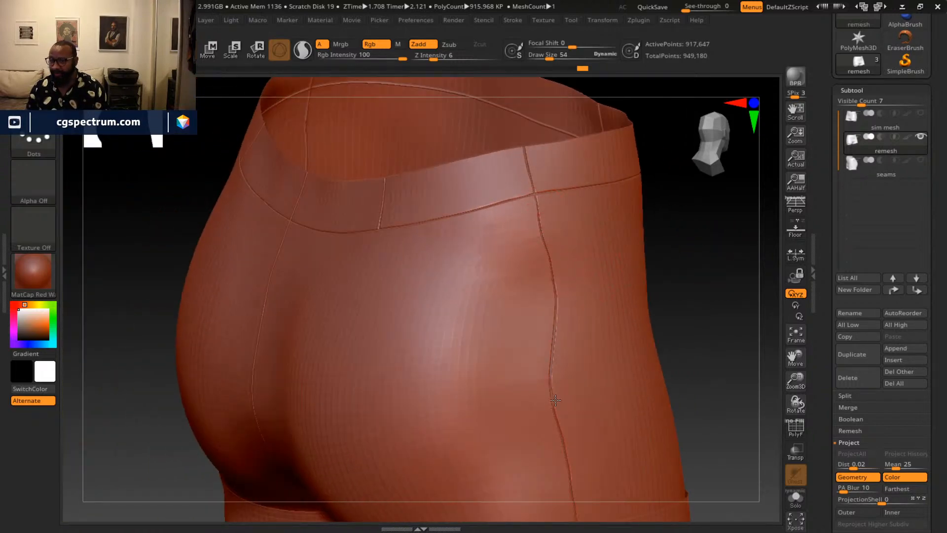
pyautogui.moveTo(757, 298); pyautogui.dragTo(609, 205)
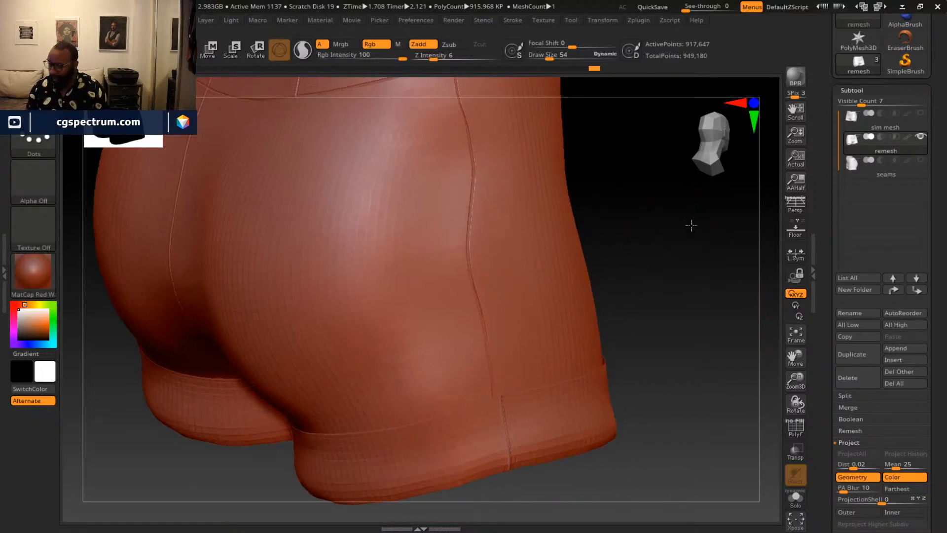
pyautogui.keyDown('alt'); pyautogui.moveTo(691, 224); pyautogui.dragTo(609, 306); pyautogui.keyUp('alt')
pyautogui.moveTo(358, 321); pyautogui.dragTo(148, 262)
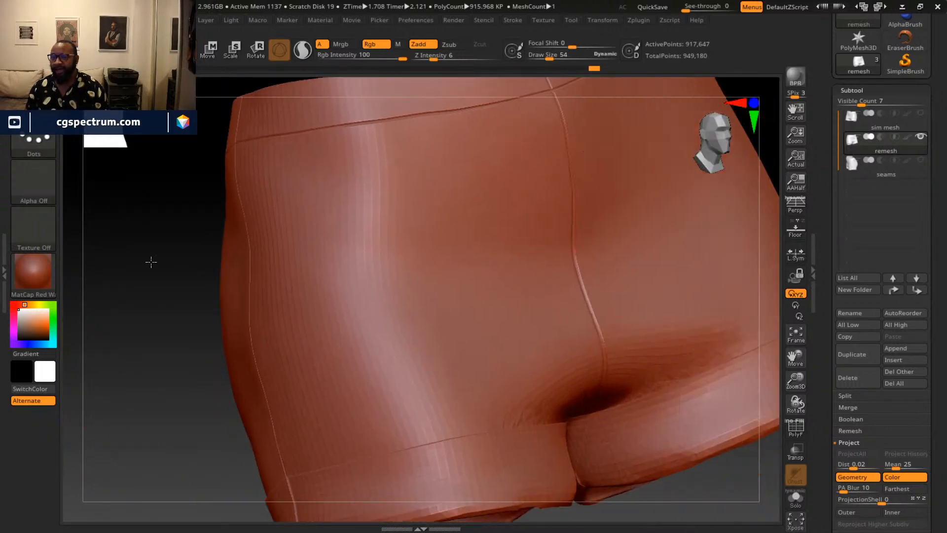
pyautogui.moveTo(740, 479); pyautogui.dragTo(358, 405)
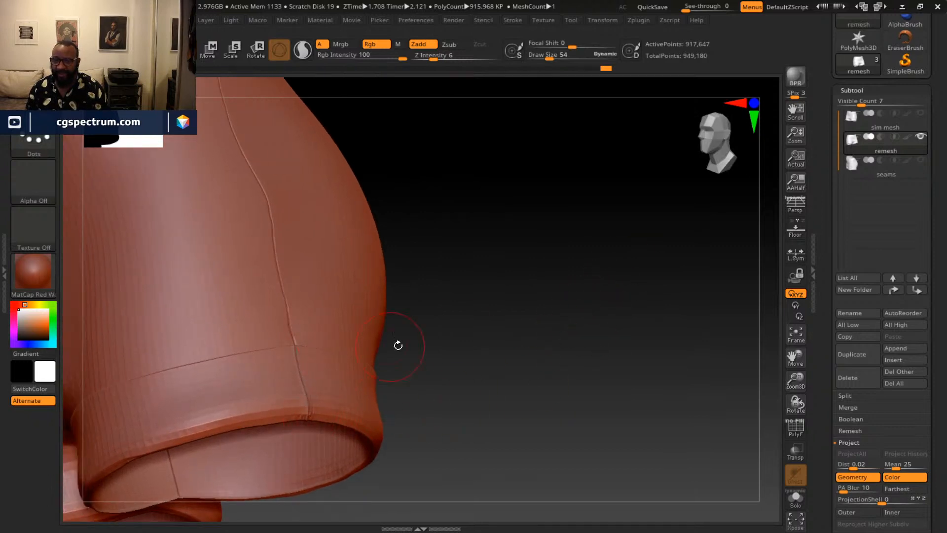
pyautogui.moveTo(398, 343); pyautogui.dragTo(537, 335)
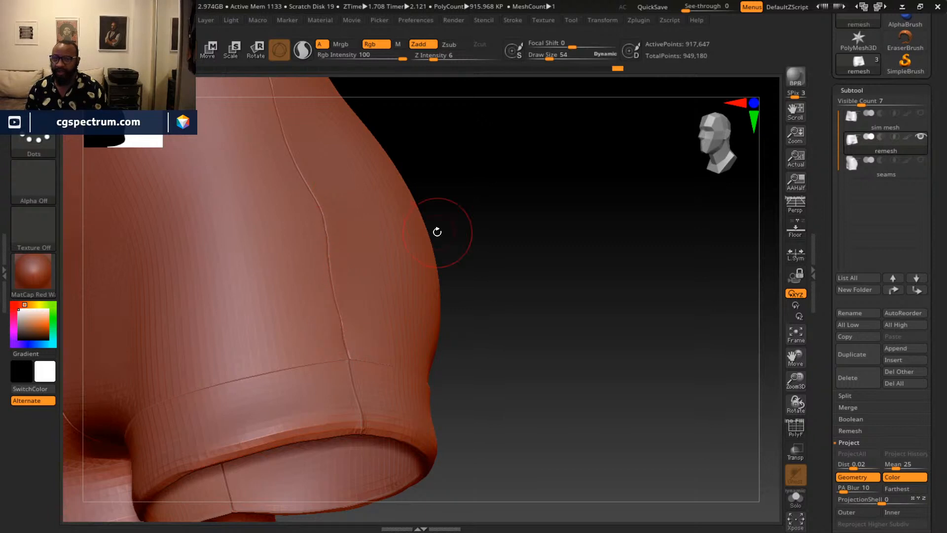
# Examine the pinched waistband, side, center and cuff seams of the shorts from the side, back and front.
pyautogui.moveTo(539, 213); pyautogui.dragTo(503, 250)
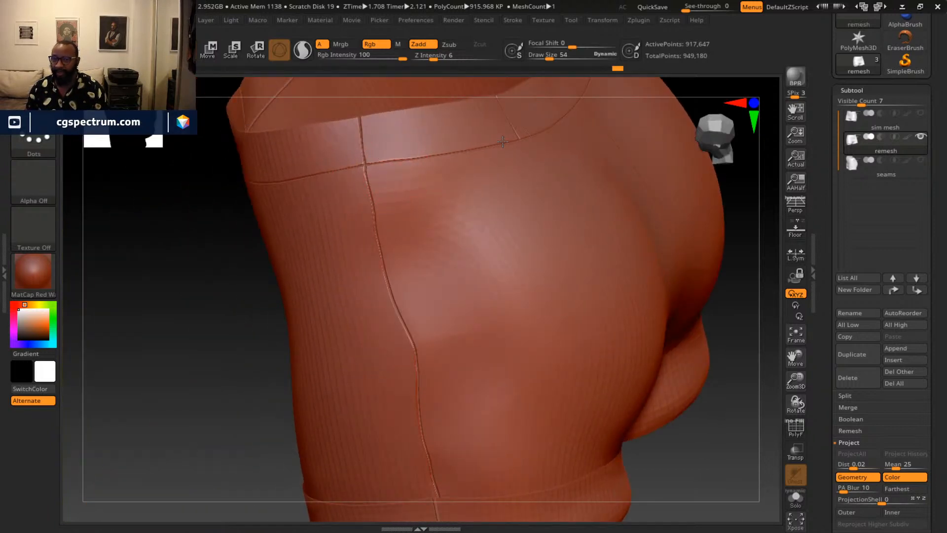
pyautogui.moveTo(268, 301); pyautogui.dragTo(226, 324)
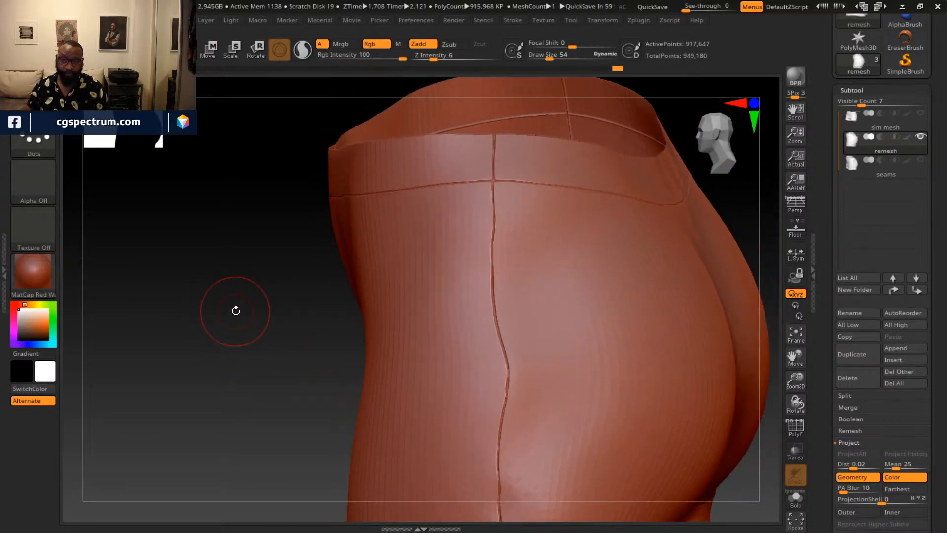
pyautogui.keyDown('alt'); pyautogui.moveTo(239, 314); pyautogui.dragTo(257, 291); pyautogui.keyUp('alt')
pyautogui.keyDown('alt'); pyautogui.moveTo(719, 346); pyautogui.dragTo(646, 264); pyautogui.keyUp('alt')
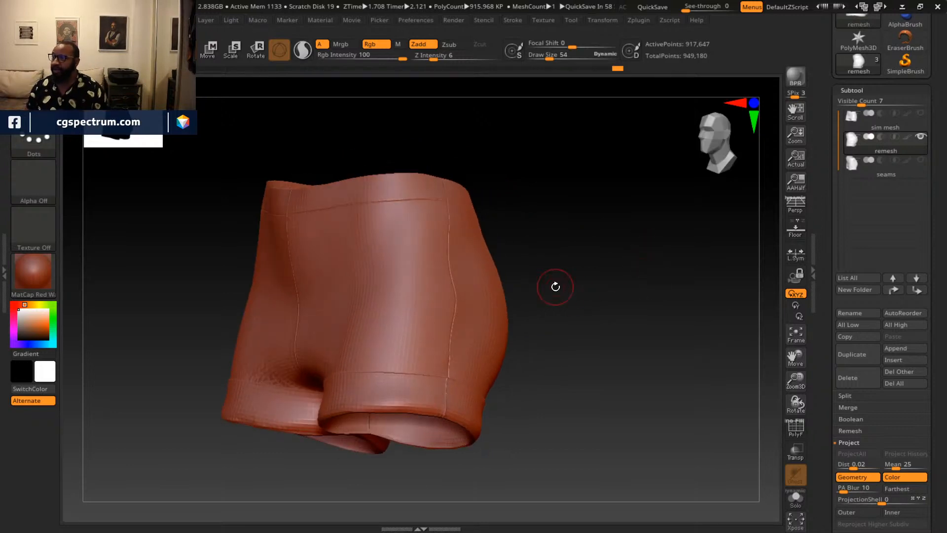
pyautogui.moveTo(552, 283)
pyautogui.mouseDown()
pyautogui.moveTo(634, 271)
pyautogui.moveTo(582, 282)
pyautogui.moveTo(615, 301)
pyautogui.moveTo(655, 288)
pyautogui.moveTo(619, 307)
pyautogui.moveTo(444, 212)
pyautogui.mouseUp()
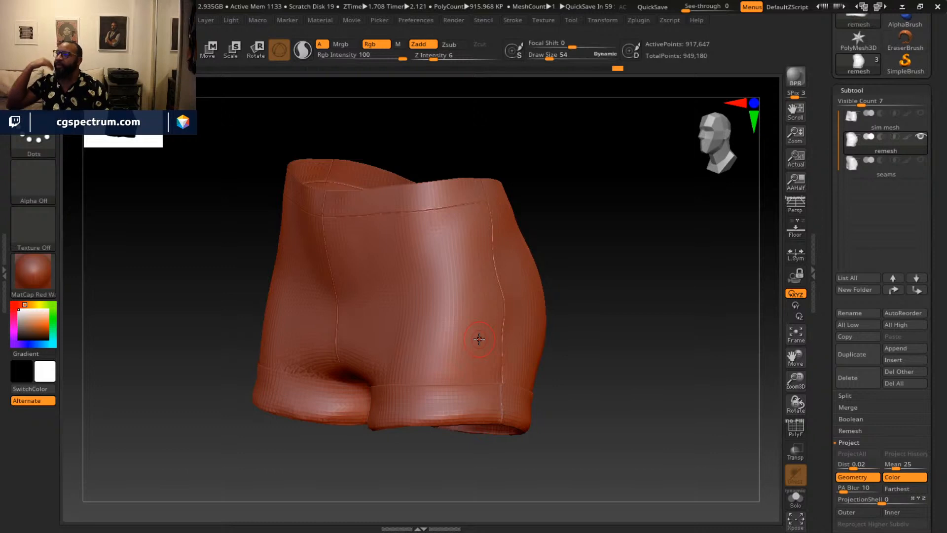
pyautogui.moveTo(548, 238); pyautogui.dragTo(715, 328)
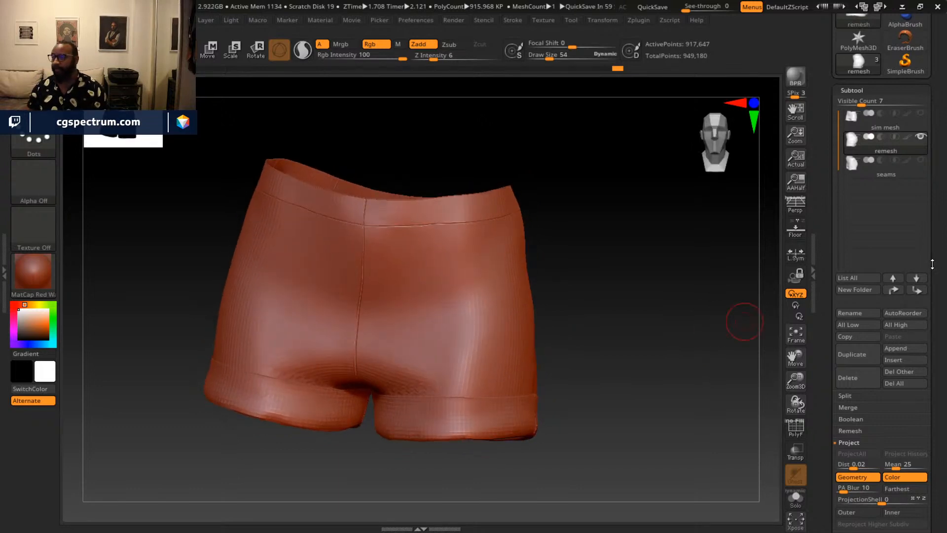
pyautogui.moveTo(696, 292); pyautogui.dragTo(669, 283)
pyautogui.moveTo(612, 272); pyautogui.dragTo(567, 222)
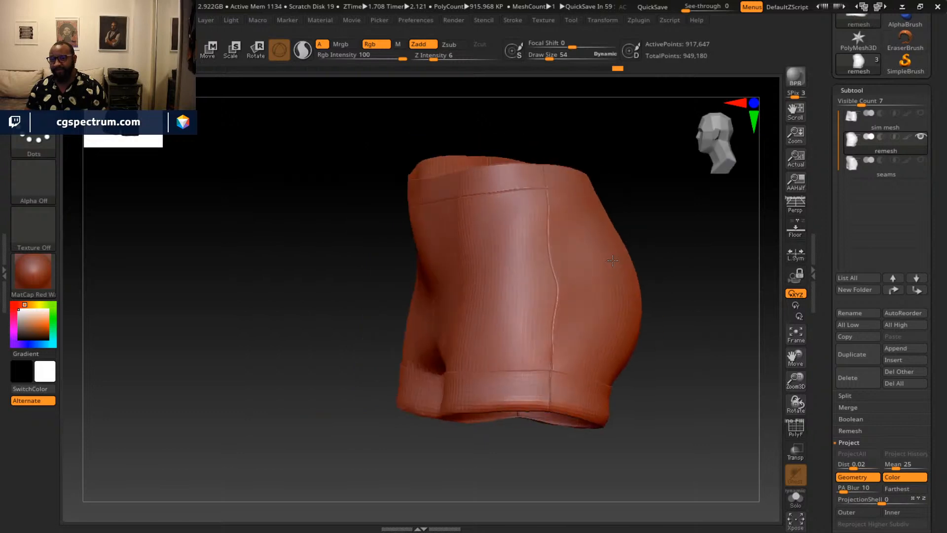
pyautogui.moveTo(696, 314); pyautogui.dragTo(456, 193)
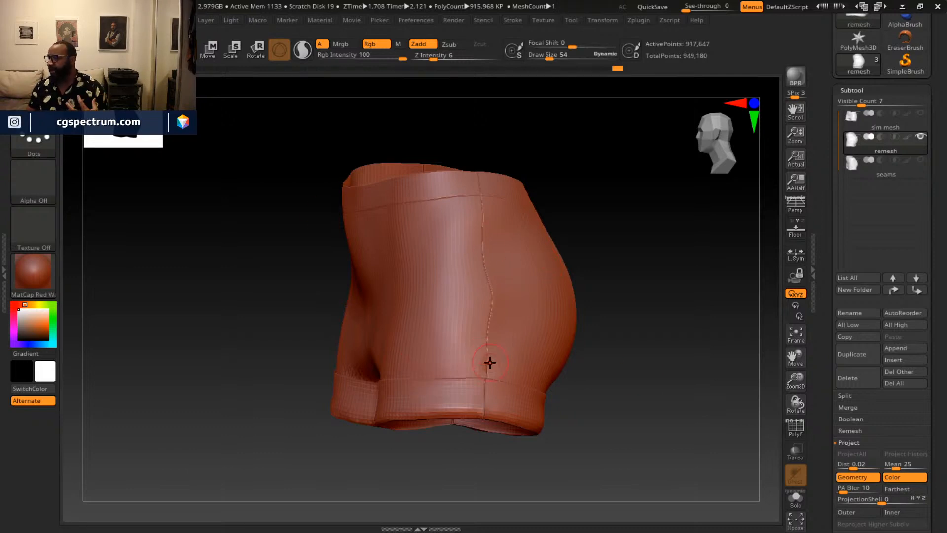
pyautogui.moveTo(679, 334); pyautogui.dragTo(667, 350)
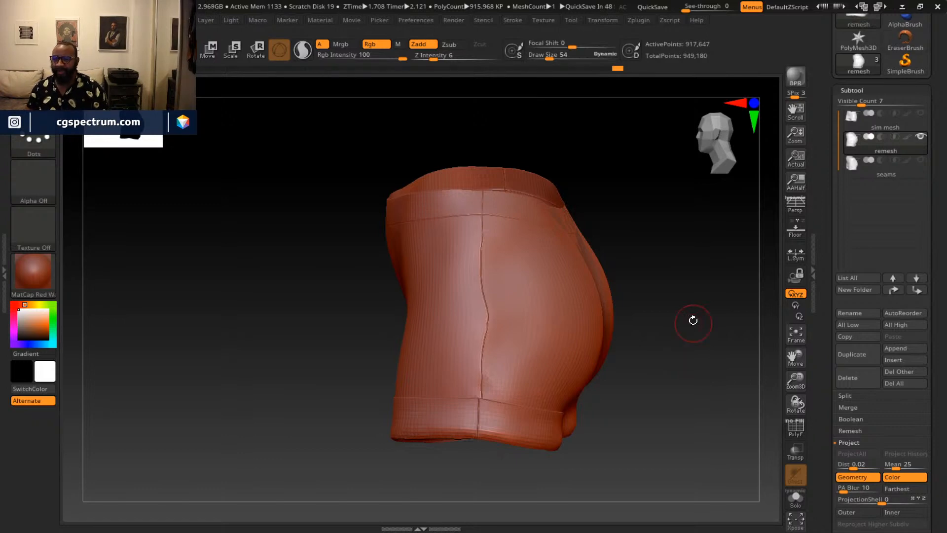
pyautogui.moveTo(691, 316)
pyautogui.mouseDown()
pyautogui.moveTo(636, 269)
pyautogui.moveTo(653, 307)
pyautogui.moveTo(669, 288)
pyautogui.moveTo(656, 288)
pyautogui.moveTo(681, 287)
pyautogui.moveTo(683, 308)
pyautogui.mouseUp()
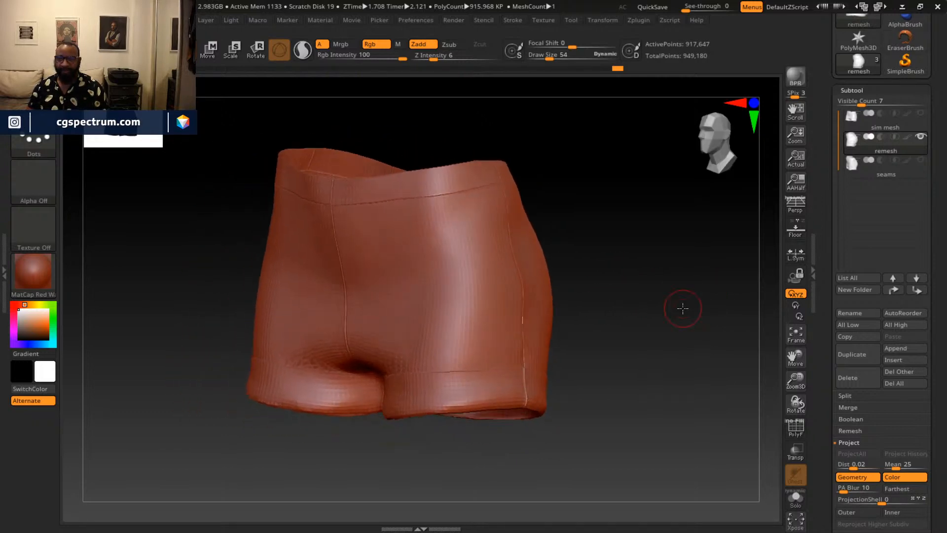